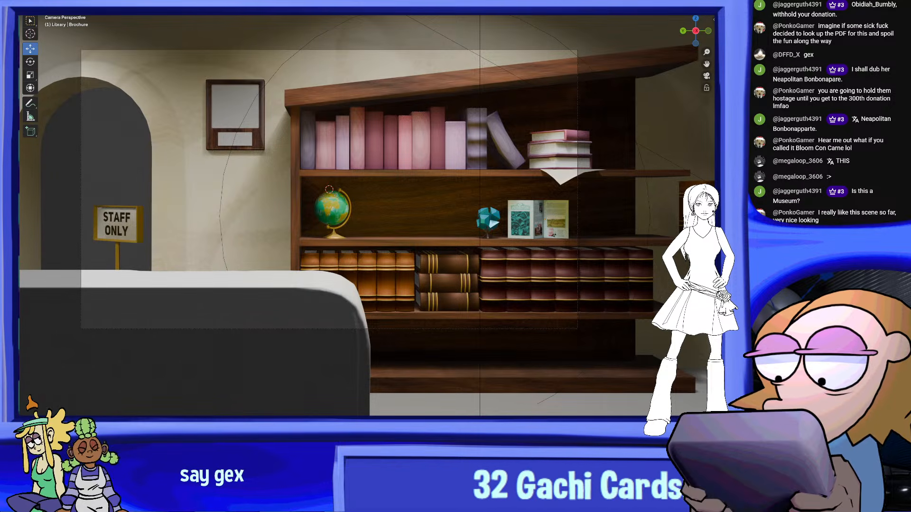
Examine the folded Humston brochure on the bookcase's middle shelf up close, including its inside panels and surroundings
shift+middle_drag(387, 189, 449, 173)
scroll(450, 181, down, 3)
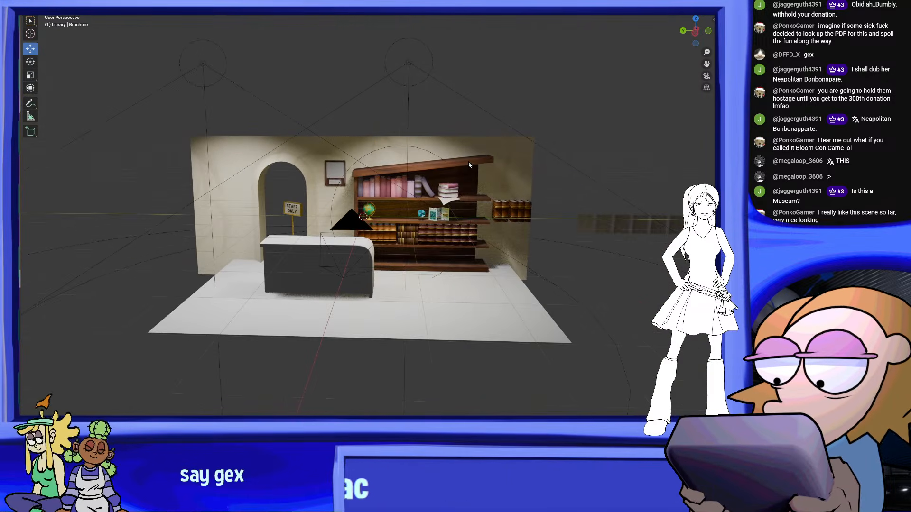
scroll(448, 173, up, 4)
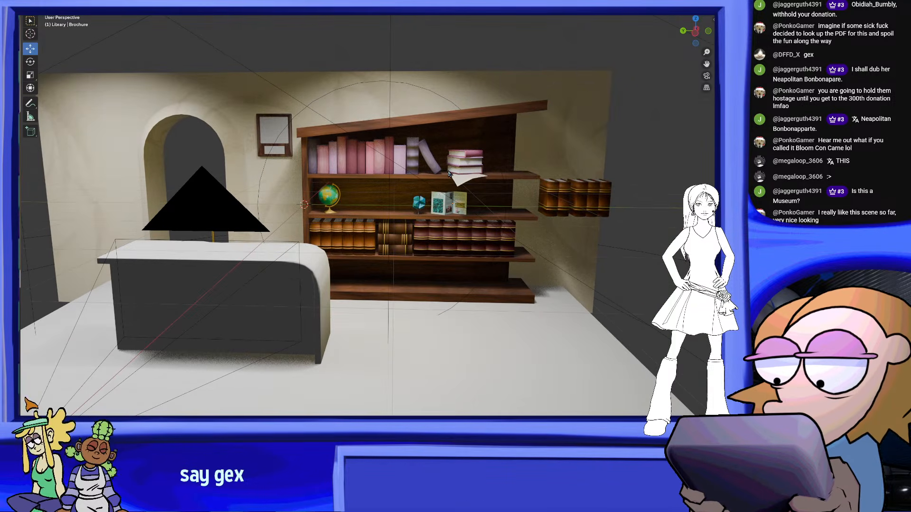
scroll(448, 173, up, 5)
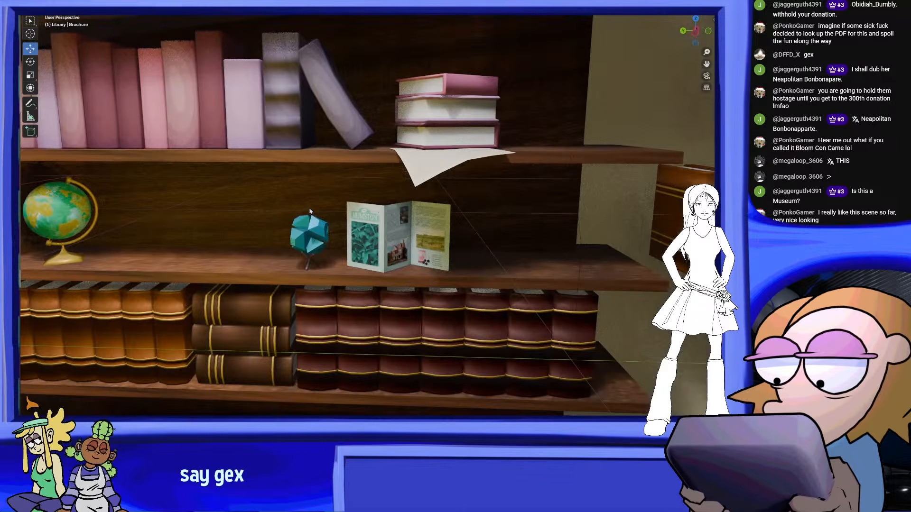
middle_drag(378, 209, 372, 204)
scroll(372, 204, up, 3)
scroll(236, 205, down, 2)
middle_drag(236, 205, 284, 192)
middle_drag(448, 241, 114, 167)
scroll(374, 231, up, 5)
scroll(468, 248, down, 3)
middle_drag(280, 183, 471, 223)
scroll(414, 226, up, 6)
shift+middle_drag(513, 271, 422, 220)
scroll(448, 278, up, 1)
scroll(448, 276, up, 1)
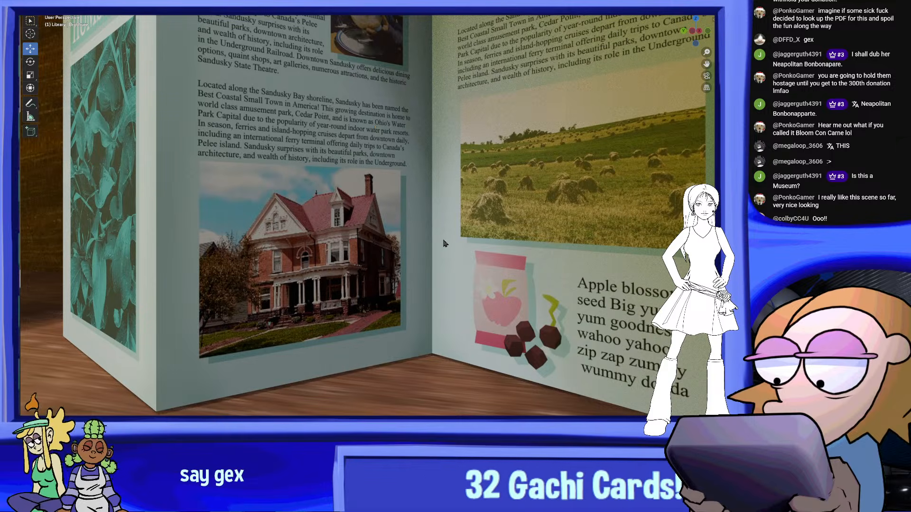
shift+middle_drag(410, 251, 422, 332)
scroll(397, 302, down, 10)
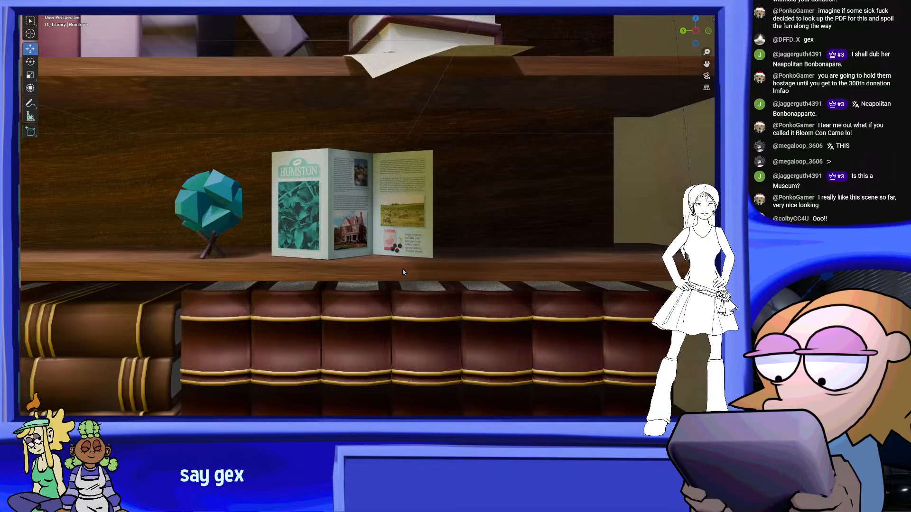
scroll(411, 272, up, 8)
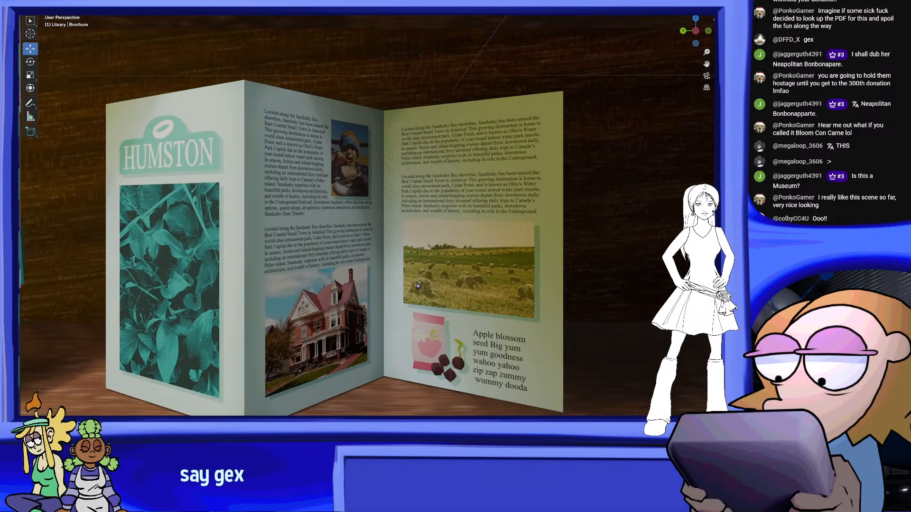
scroll(417, 285, down, 8)
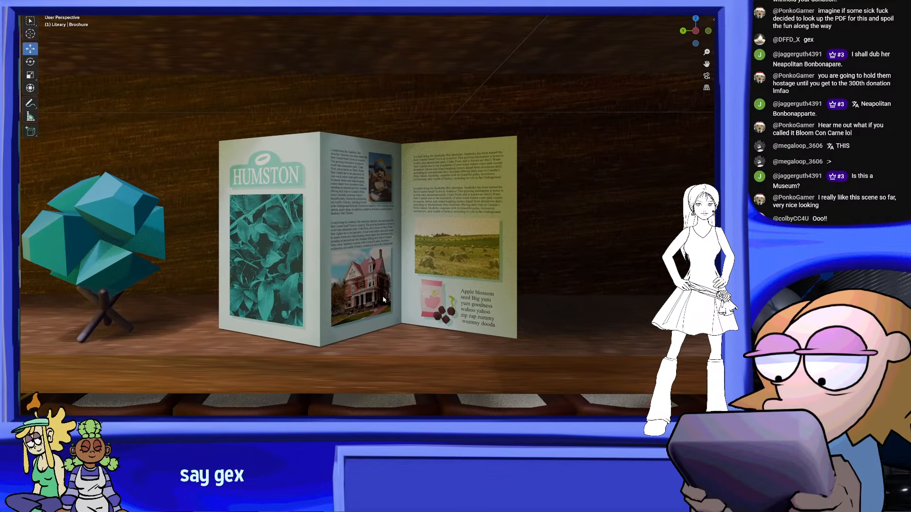
scroll(420, 292, up, 3)
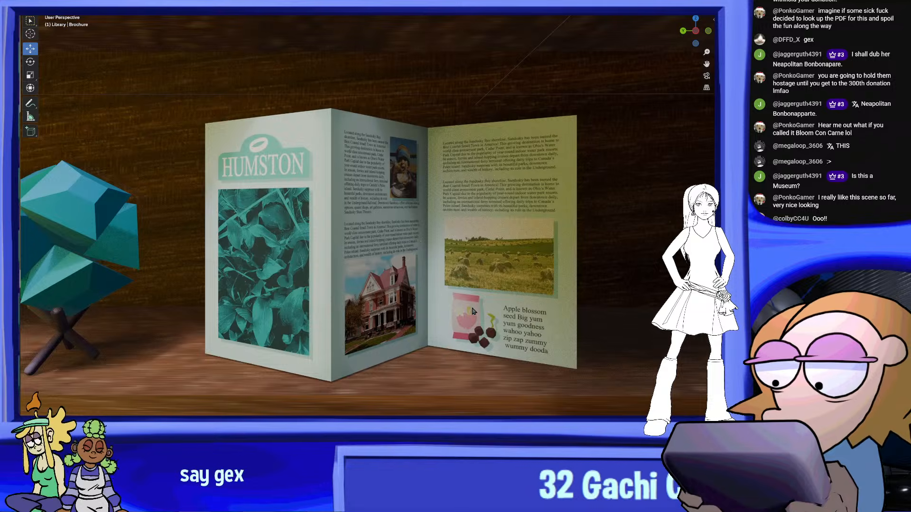
middle_drag(476, 317, 511, 312)
scroll(509, 312, up, 2)
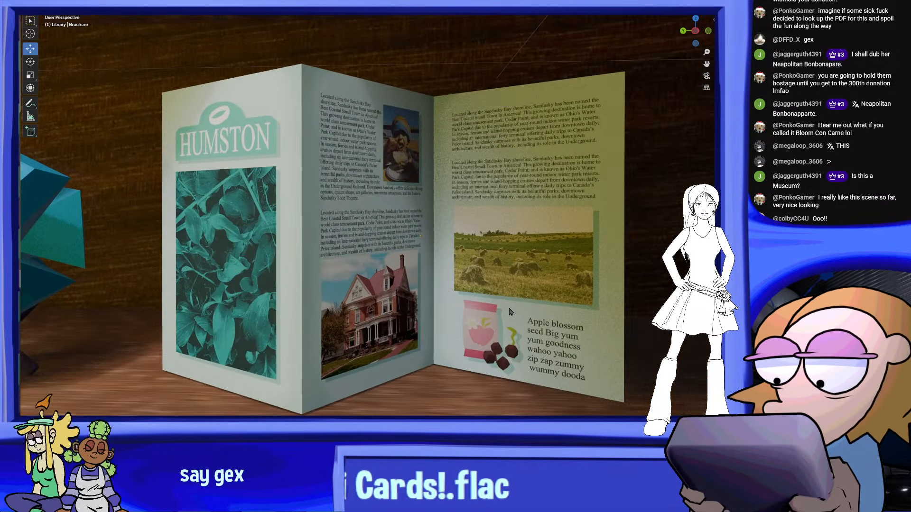
scroll(513, 313, down, 8)
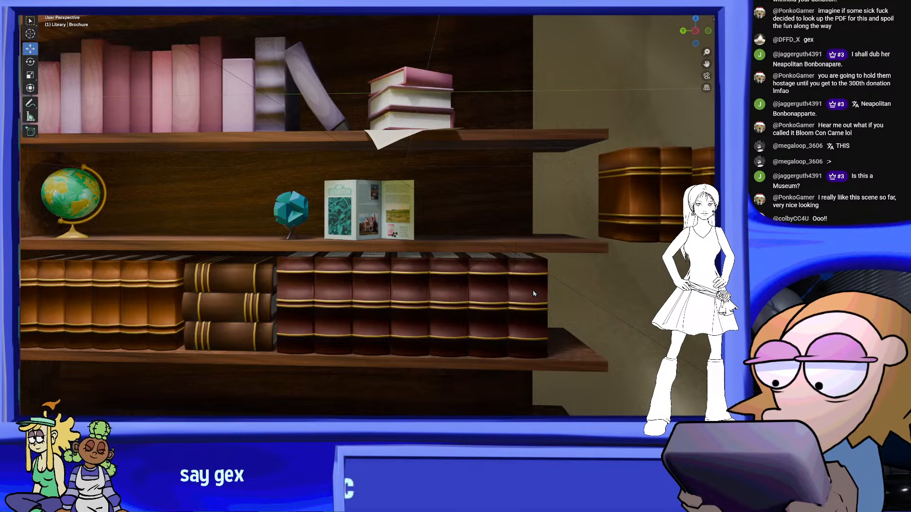
Check through the scene camera how the brochure and teal gem ornament sit on the middle shelf
click(707, 76)
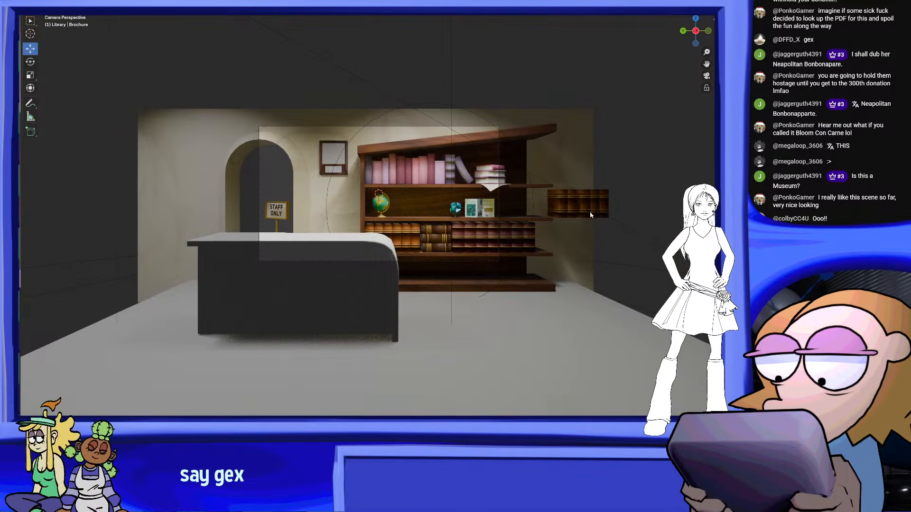
scroll(539, 193, up, 4)
shift+middle_drag(538, 194, 392, 171)
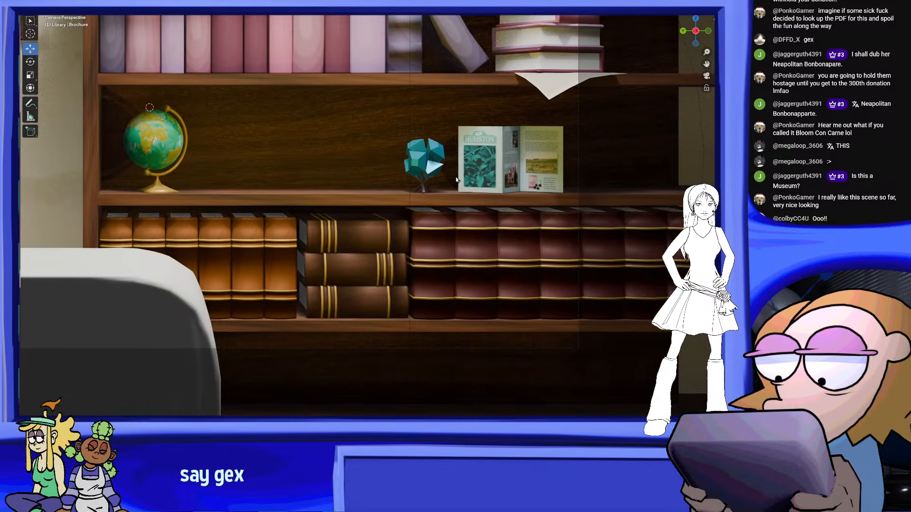
scroll(447, 178, up, 3)
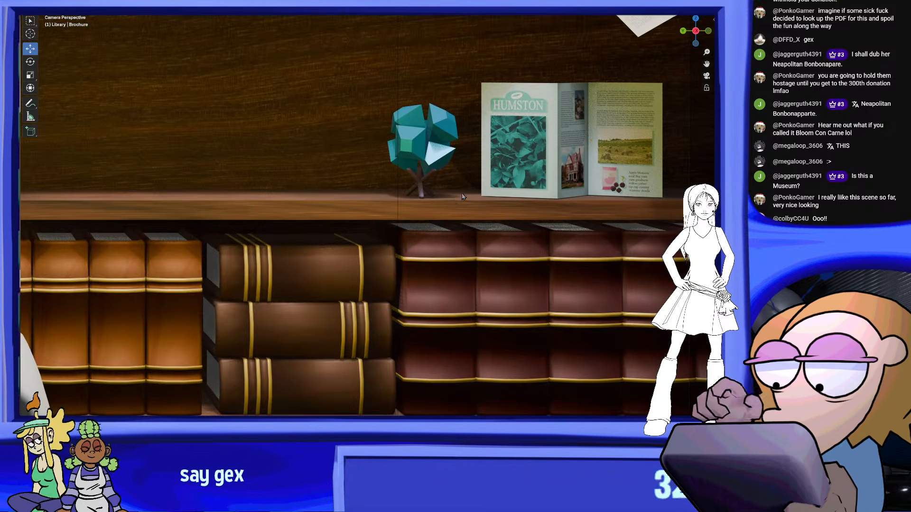
scroll(463, 196, up, 7)
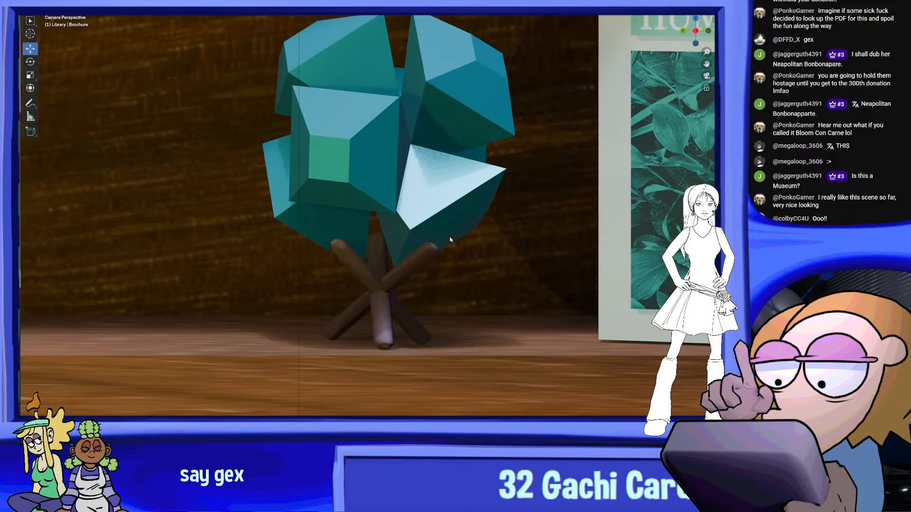
middle_drag(449, 236, 451, 215)
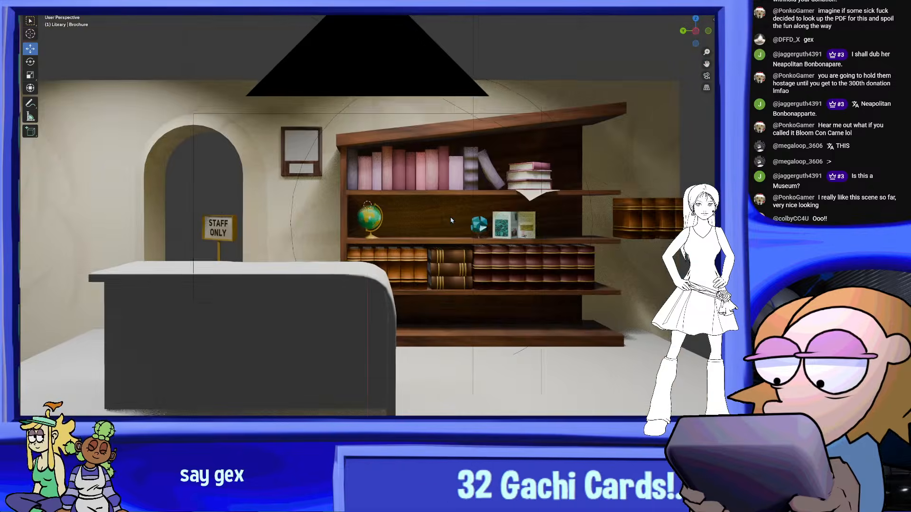
Examine the filled bookcase from an angled side view and from directly above
scroll(522, 231, up, 4)
middle_drag(522, 230, 408, 216)
scroll(498, 246, up, 3)
shift+middle_drag(560, 228, 417, 138)
scroll(436, 209, up, 5)
middle_drag(427, 232, 663, 98)
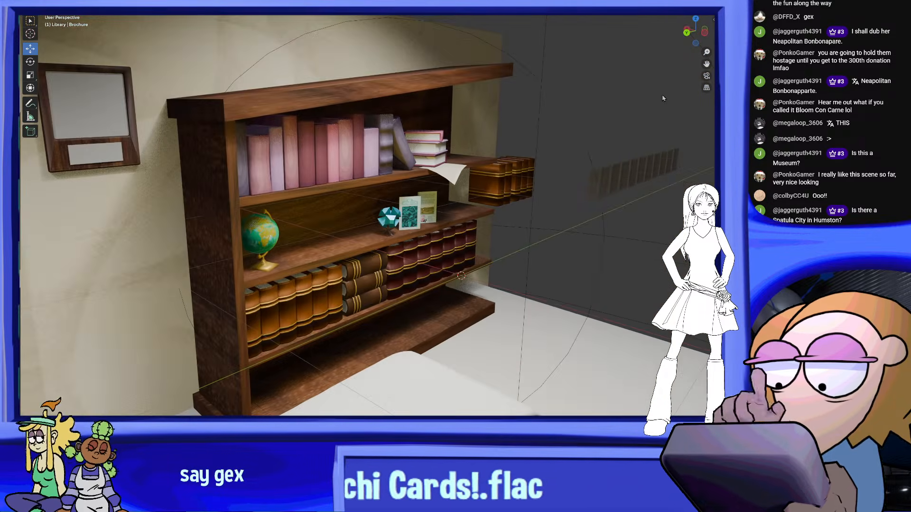
click(707, 76)
key(KP_7)
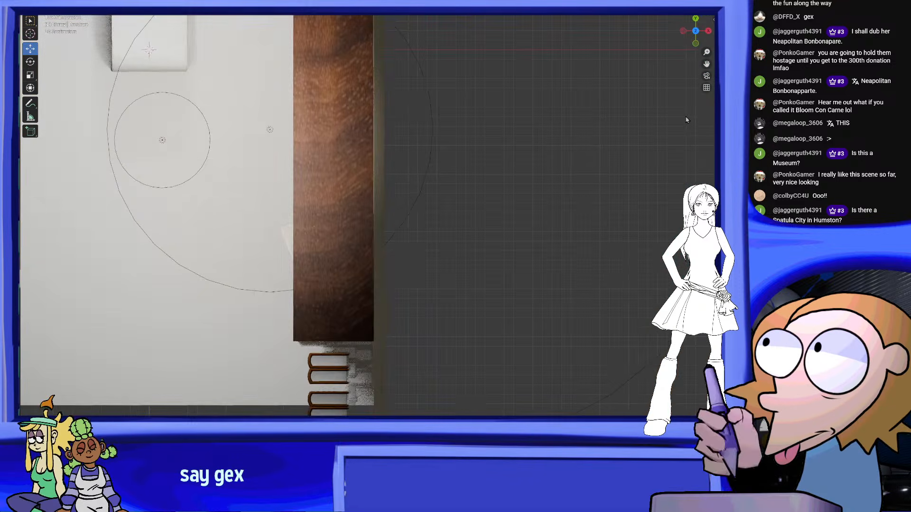
middle_drag(496, 165, 585, 119)
ctrl+middle_drag(584, 119, 432, 120)
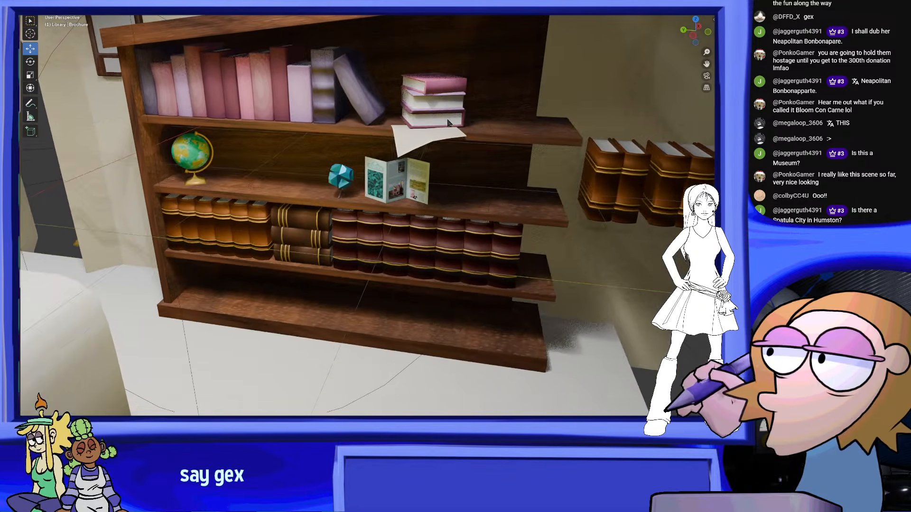
Inspect the teal gem ornament and the empty shelf space beside the globe through the scene camera
click(707, 76)
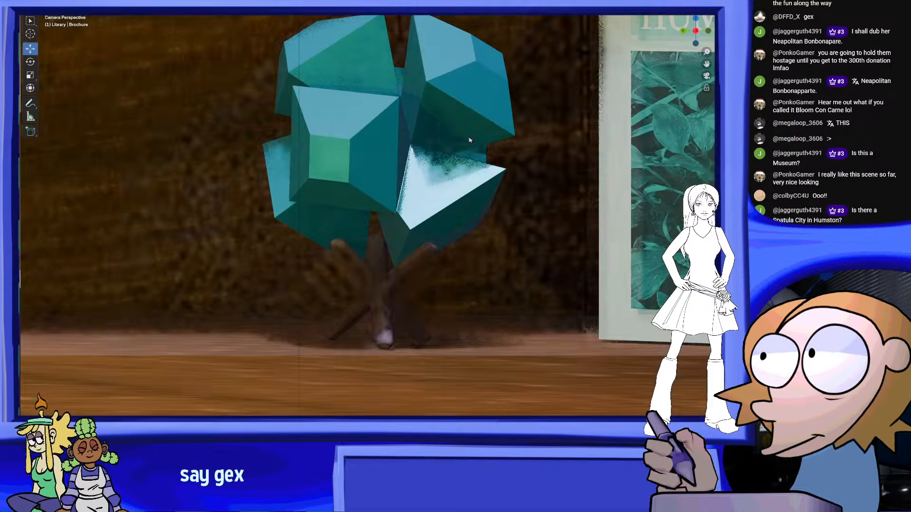
ctrl+middle_drag(446, 161, 465, 209)
shift+middle_drag(387, 220, 558, 257)
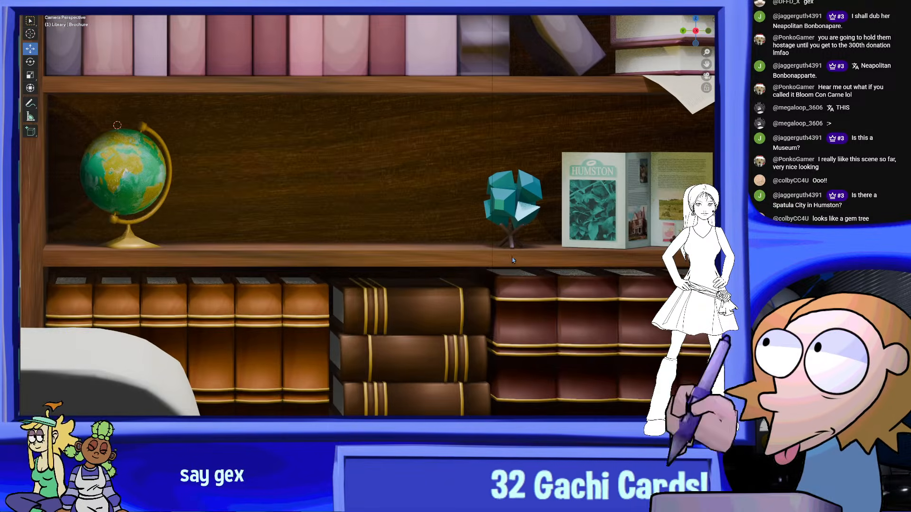
shift+middle_drag(558, 257, 464, 255)
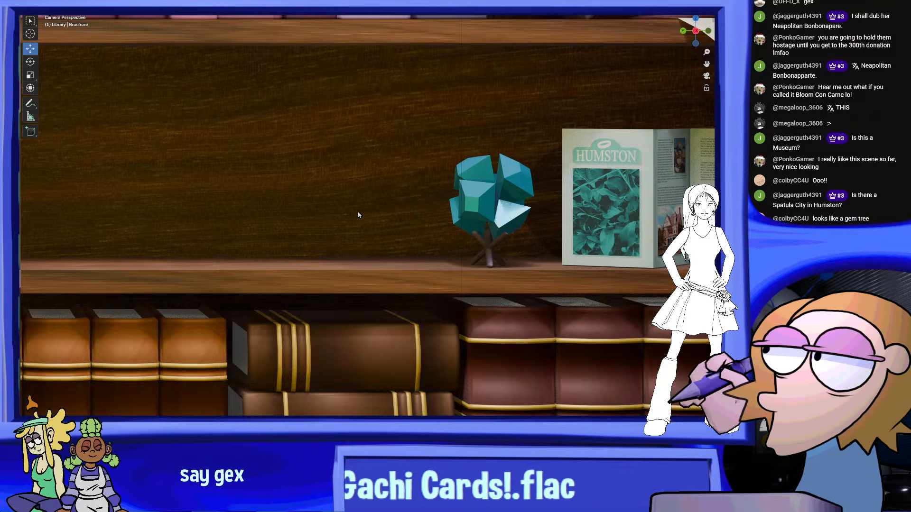
shift+middle_drag(334, 218, 481, 228)
key(shift+a)
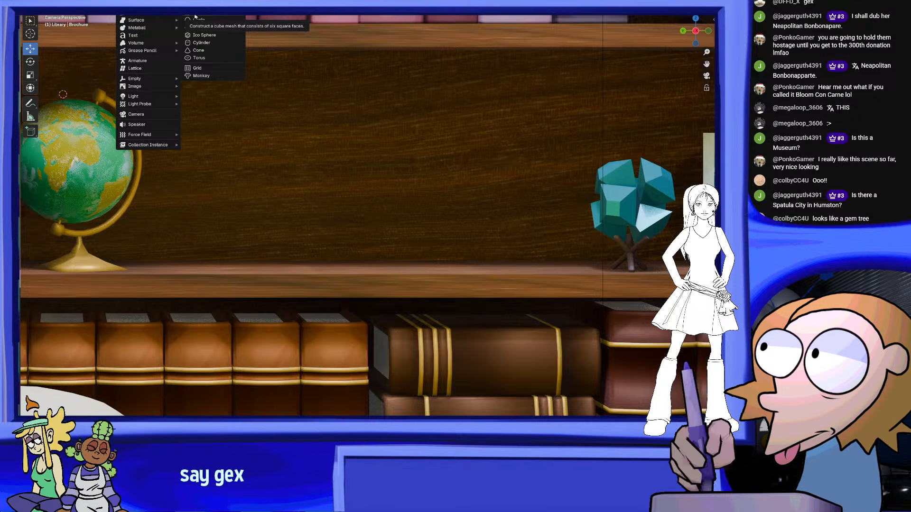
ctrl+middle_drag(617, 190, 555, 195)
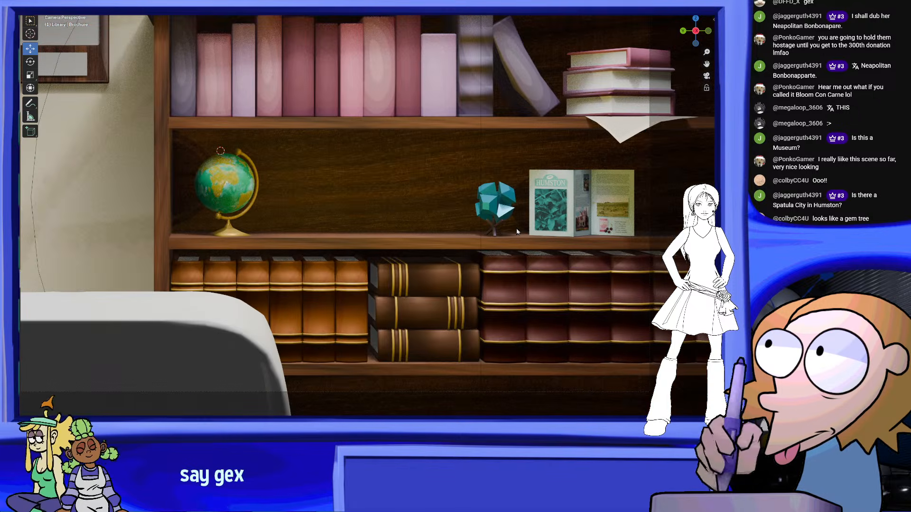
scroll(517, 231, down, 6)
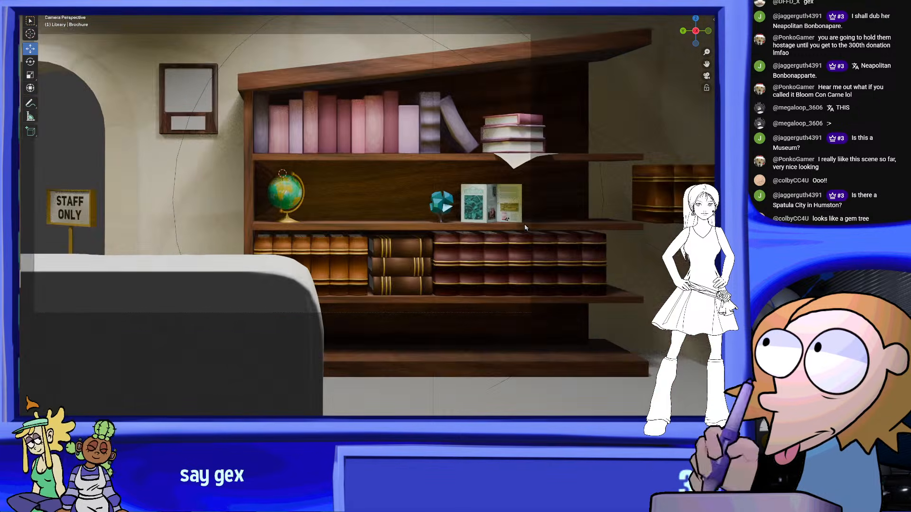
scroll(529, 229, up, 4)
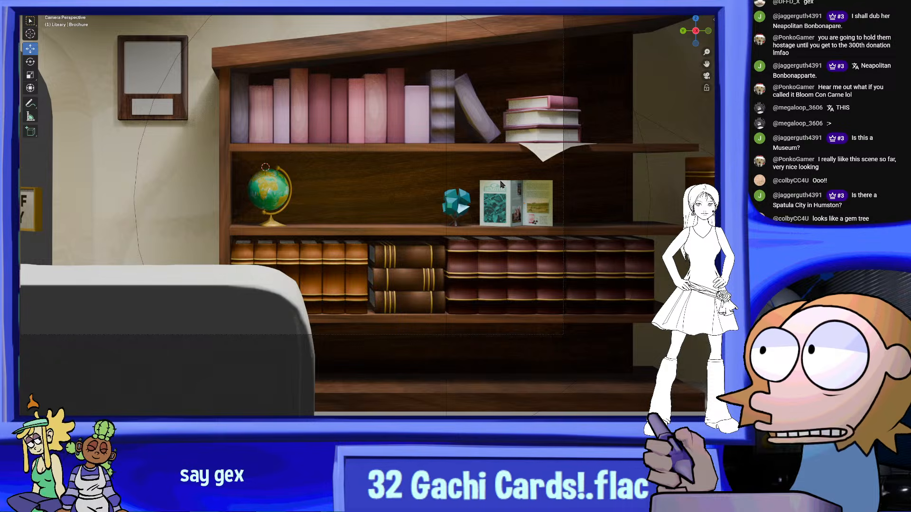
scroll(484, 161, down, 5)
scroll(477, 204, up, 7)
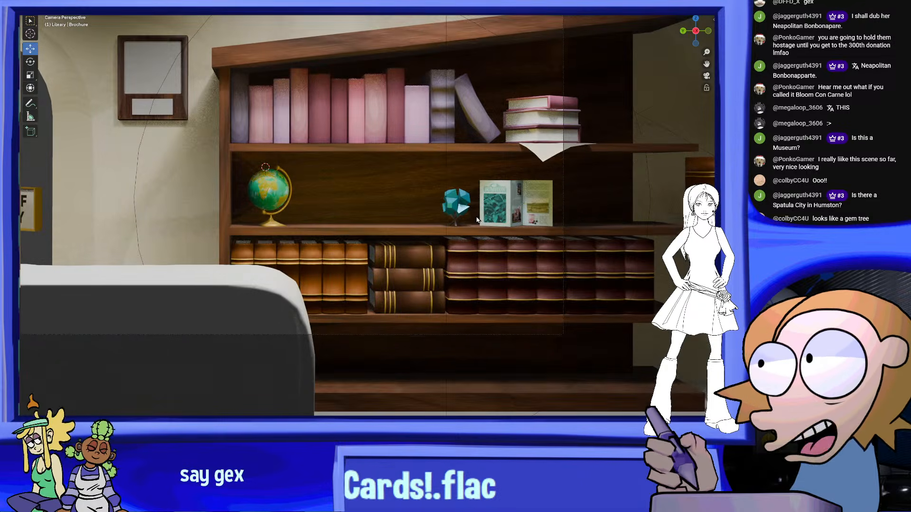
scroll(474, 223, down, 5)
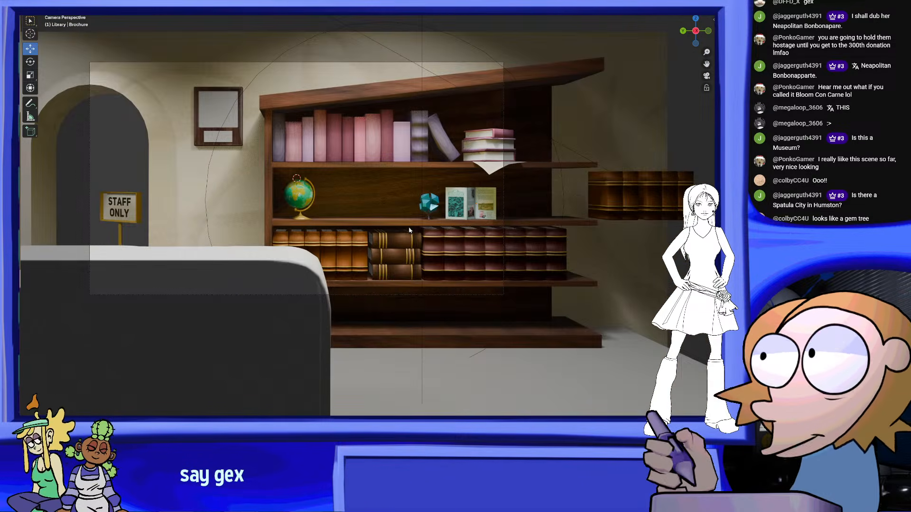
scroll(404, 228, down, 2)
scroll(406, 227, up, 8)
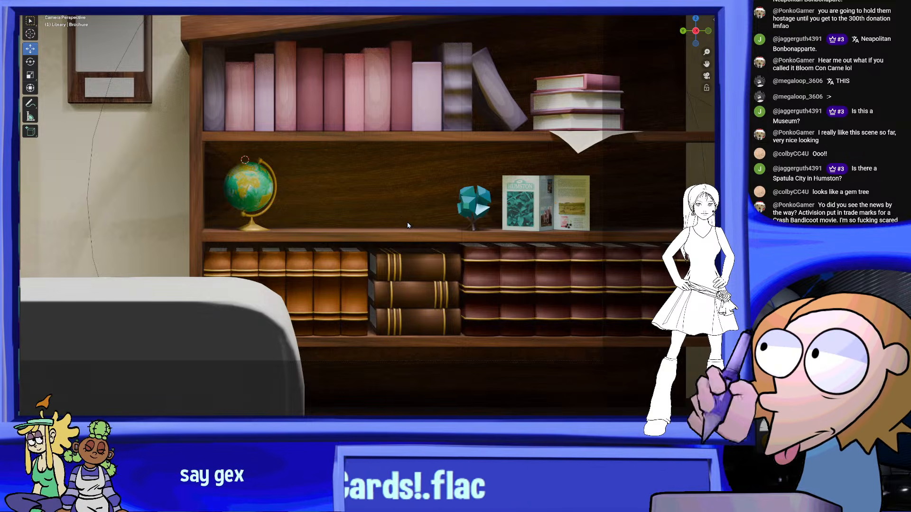
scroll(412, 195, down, 3)
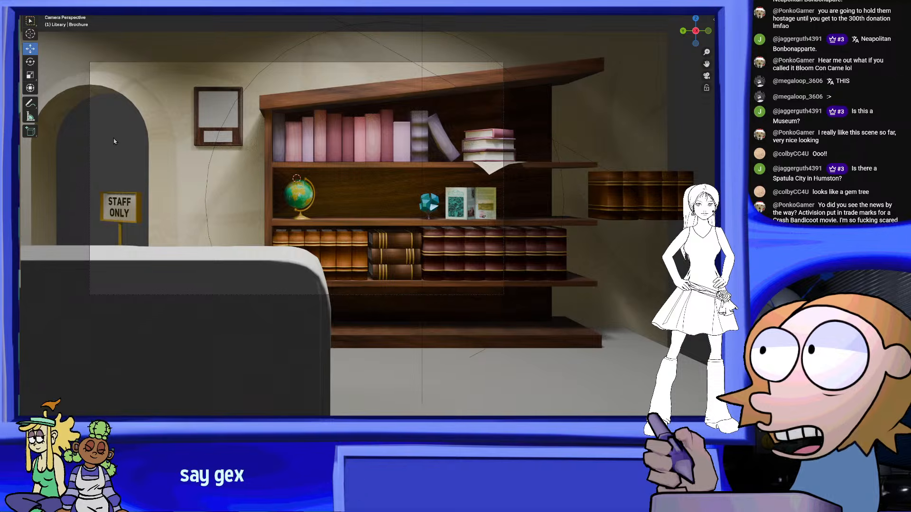
scroll(393, 212, up, 5)
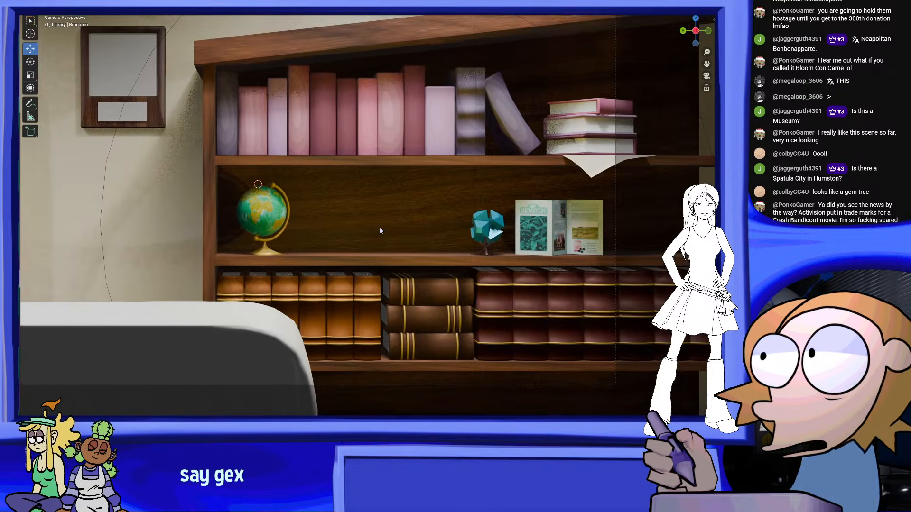
scroll(357, 212, up, 4)
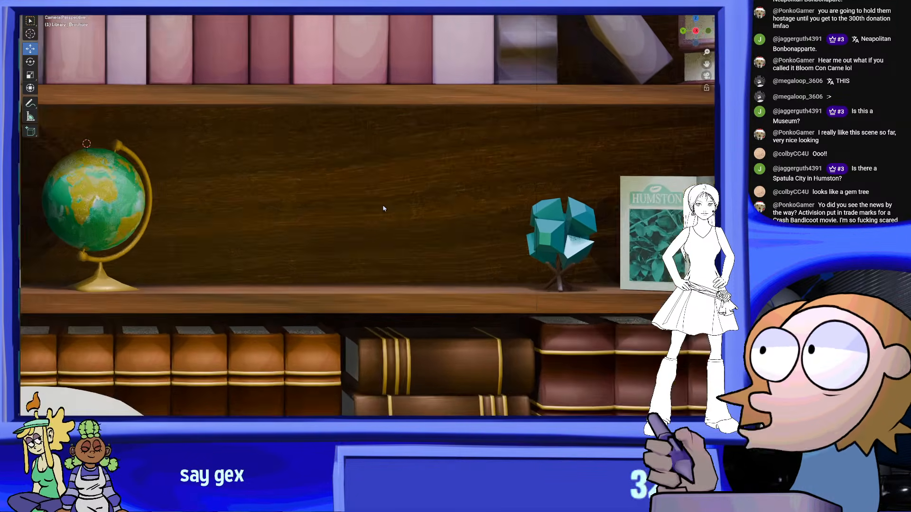
scroll(382, 208, down, 3)
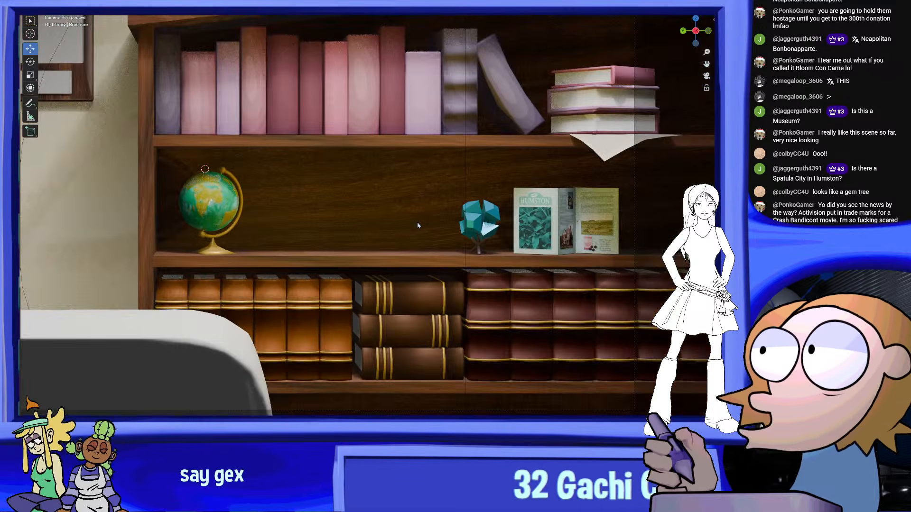
scroll(457, 231, up, 3)
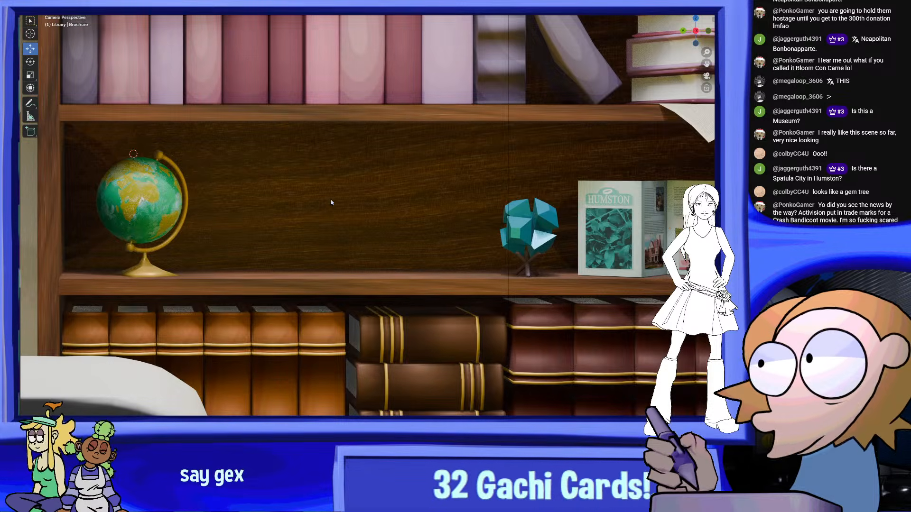
scroll(437, 209, down, 5)
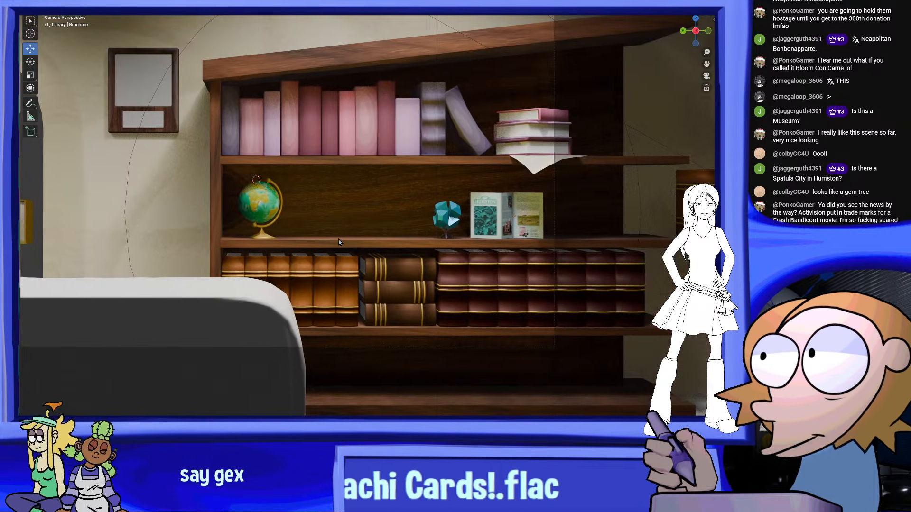
scroll(403, 242, up, 3)
scroll(380, 195, down, 4)
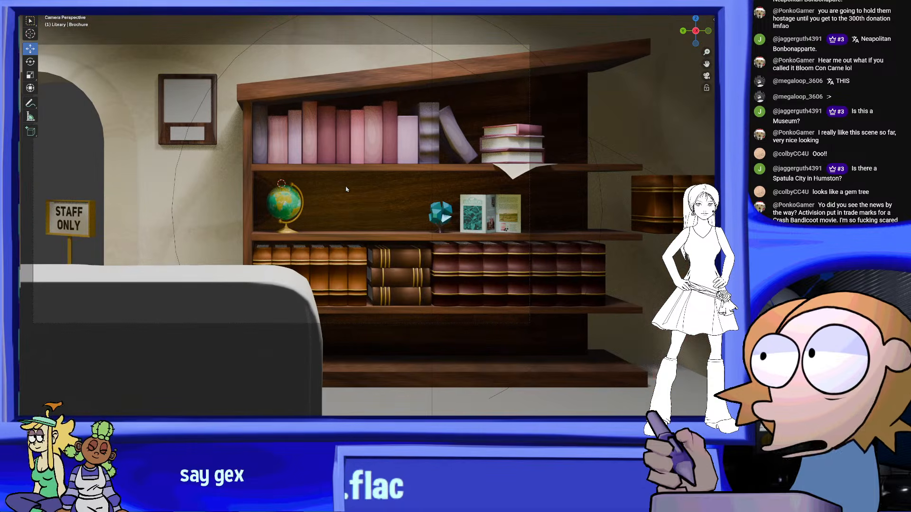
scroll(346, 209, up, 3)
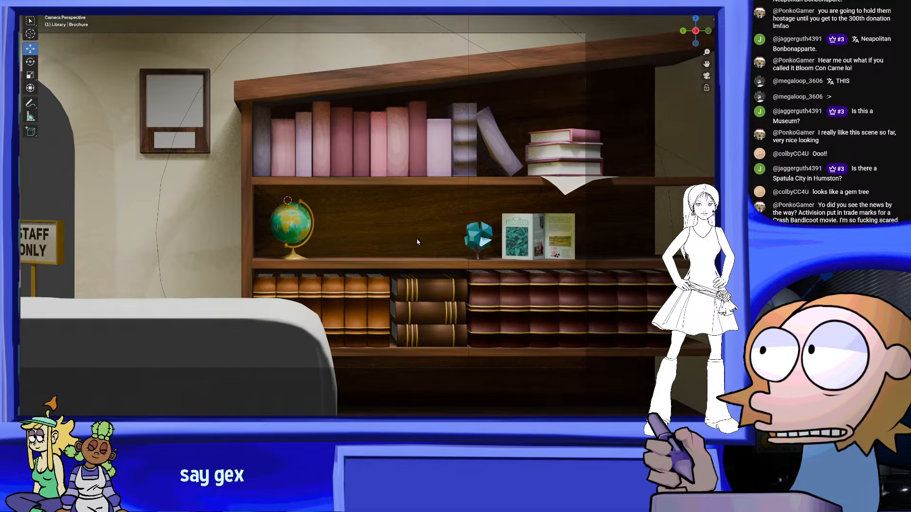
scroll(427, 223, down, 3)
scroll(464, 243, up, 3)
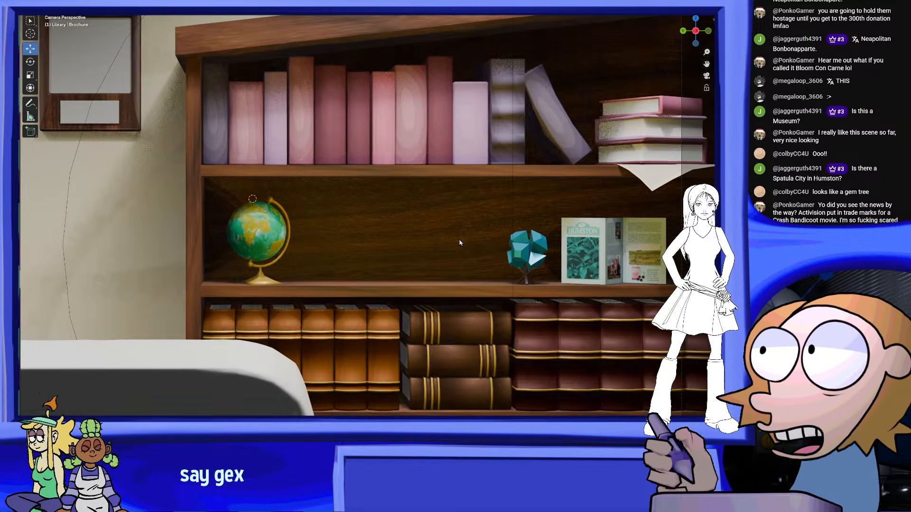
scroll(480, 240, down, 3)
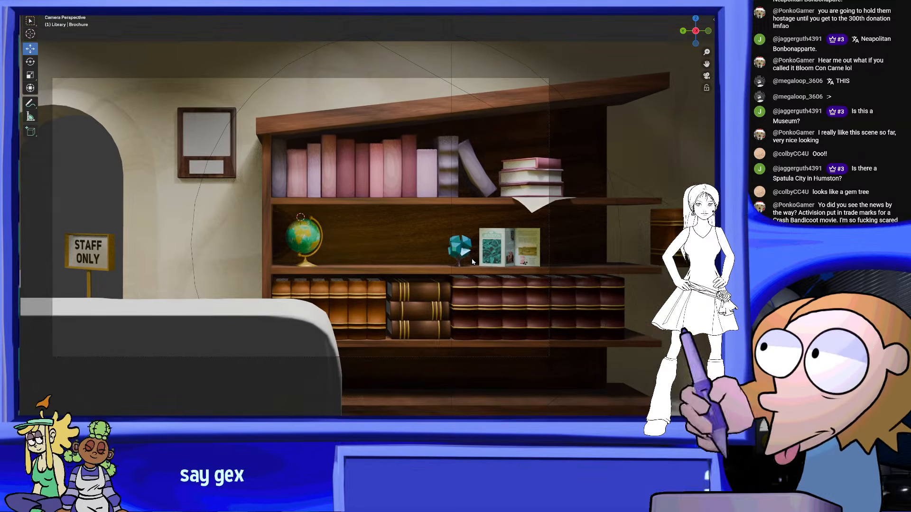
scroll(472, 262, up, 2)
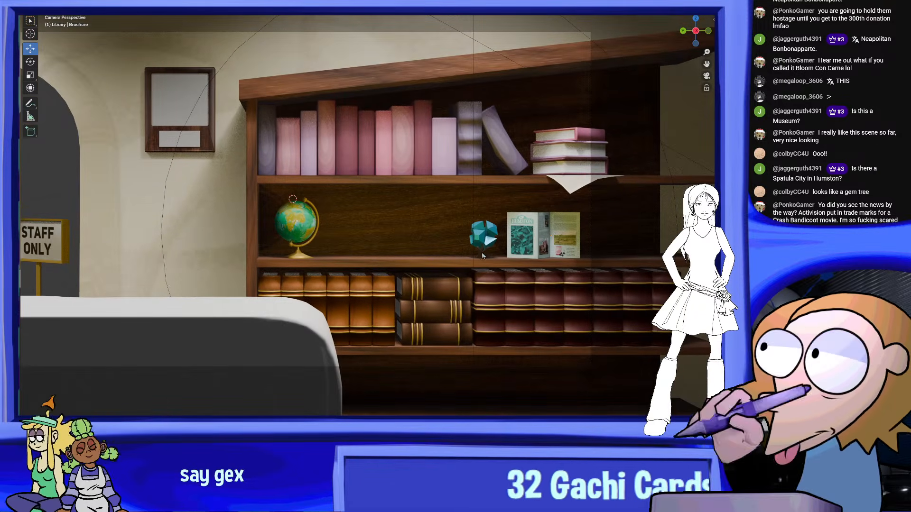
scroll(517, 264, up, 2)
scroll(542, 228, up, 1)
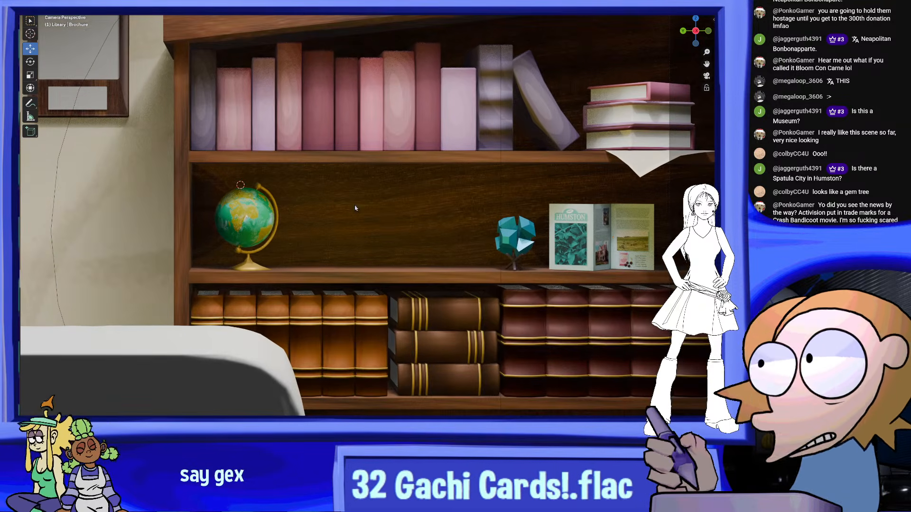
Examine through the scene camera the empty middle-shelf space between the globe and the teal gem ornament
scroll(422, 237, down, 2)
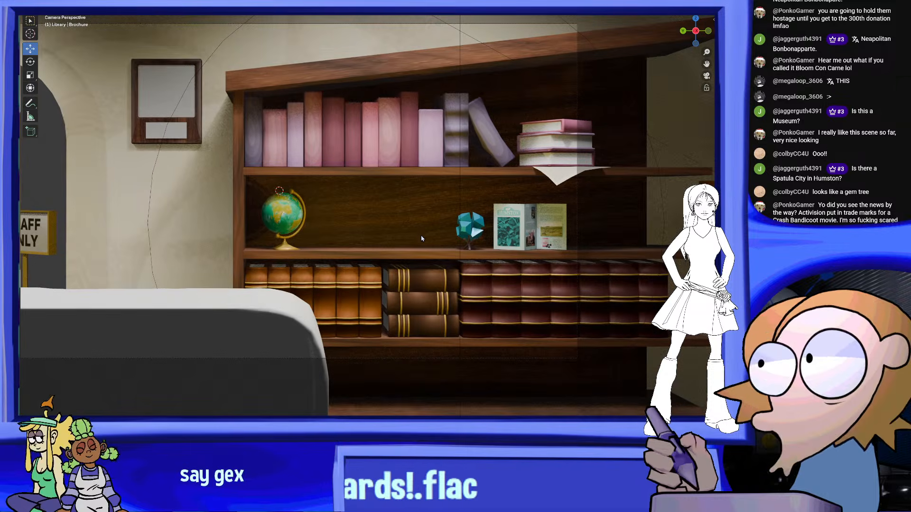
scroll(417, 227, up, 1)
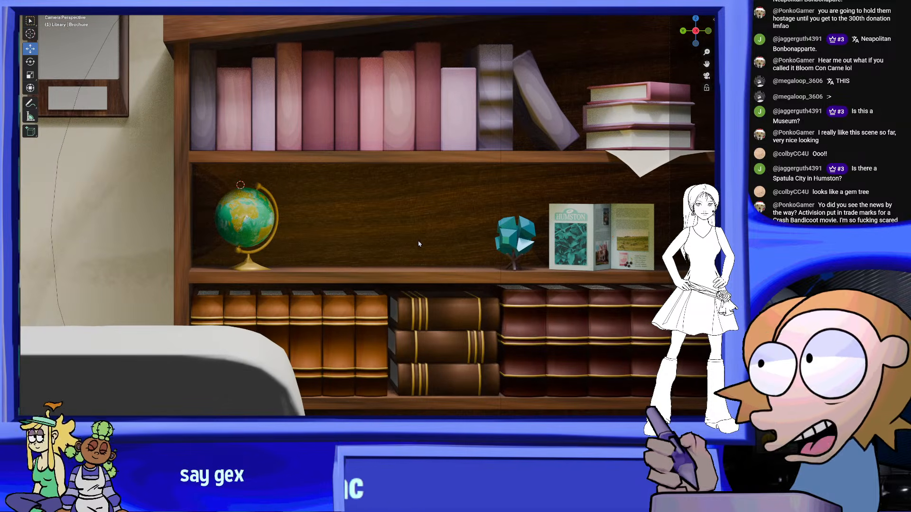
scroll(419, 244, down, 2)
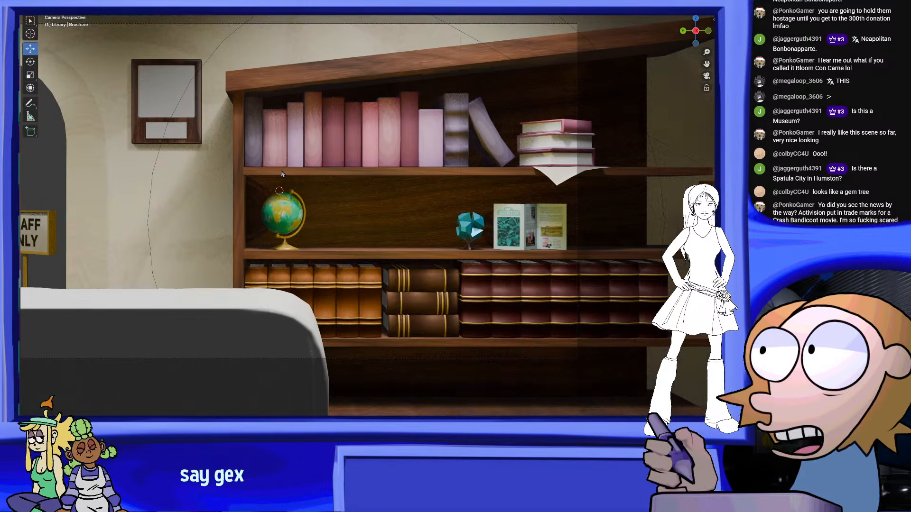
scroll(411, 199, down, 2)
scroll(488, 197, up, 3)
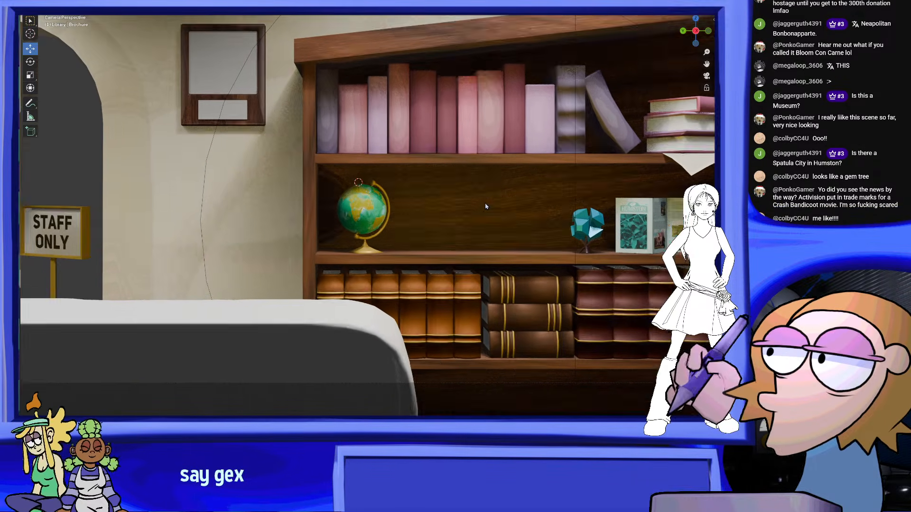
scroll(486, 207, up, 3)
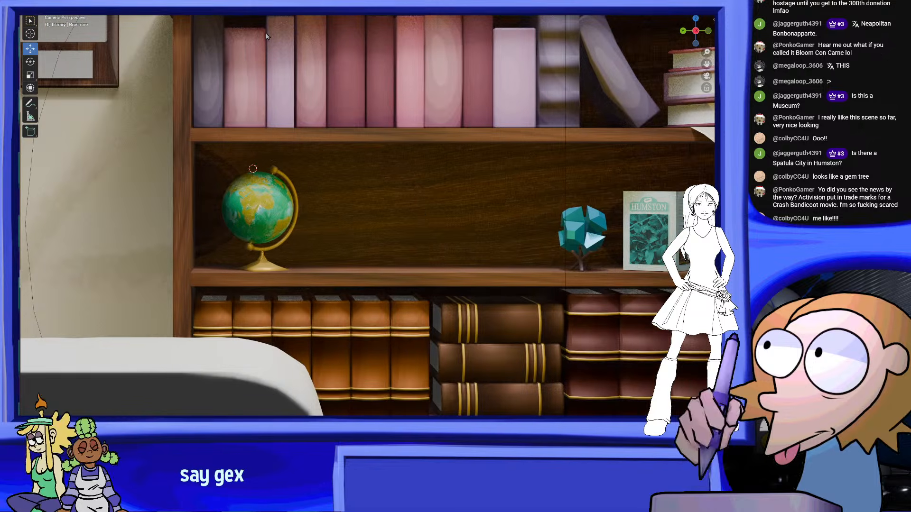
Add a cube mesh to the library scene in front of the bookcase
click(122, 1)
click(123, 1)
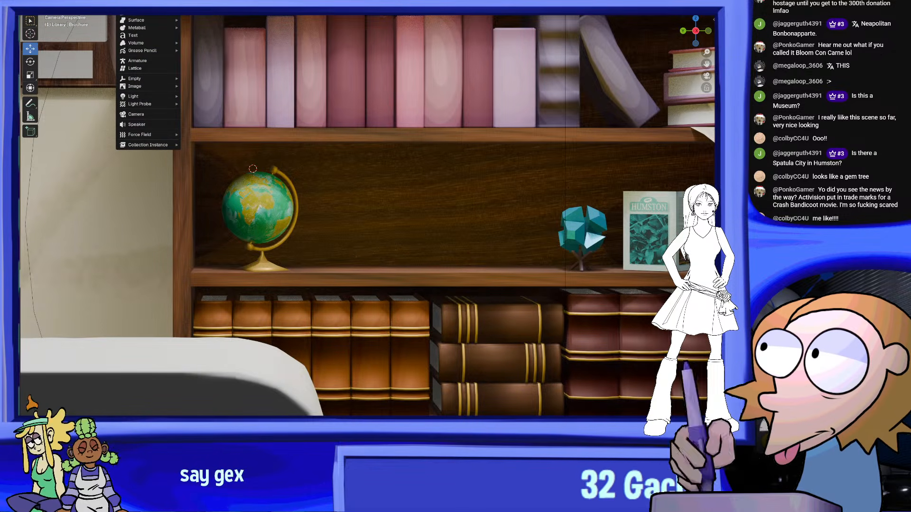
mouse_move(137, 4)
click(220, 12)
middle_drag(488, 149, 21, 67)
Scale the new cube down and flatten it along X into a thin upright slab for a book cover
click(30, 75)
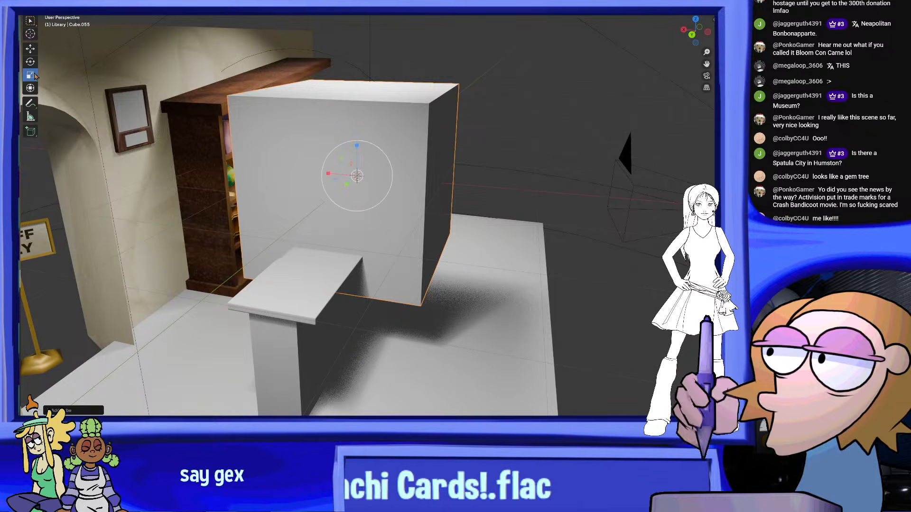
drag(417, 161, 354, 176)
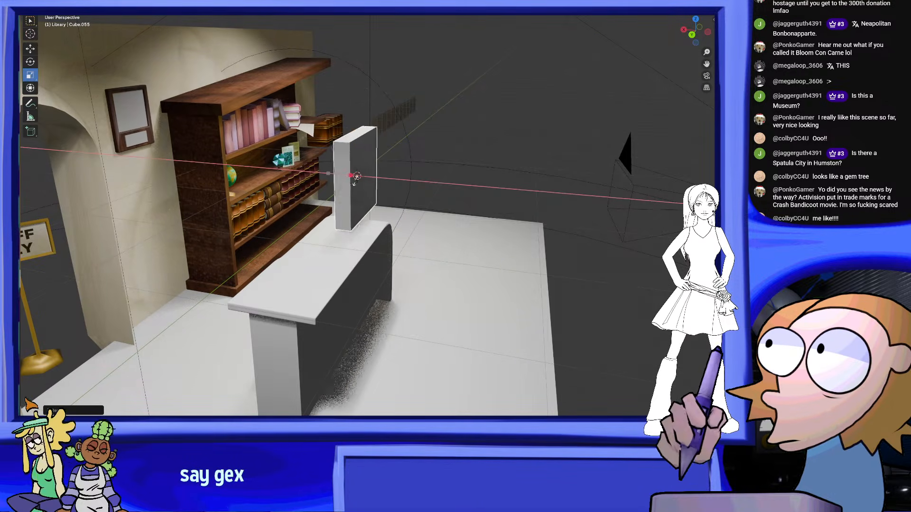
scroll(354, 179, up, 3)
drag(319, 149, 338, 151)
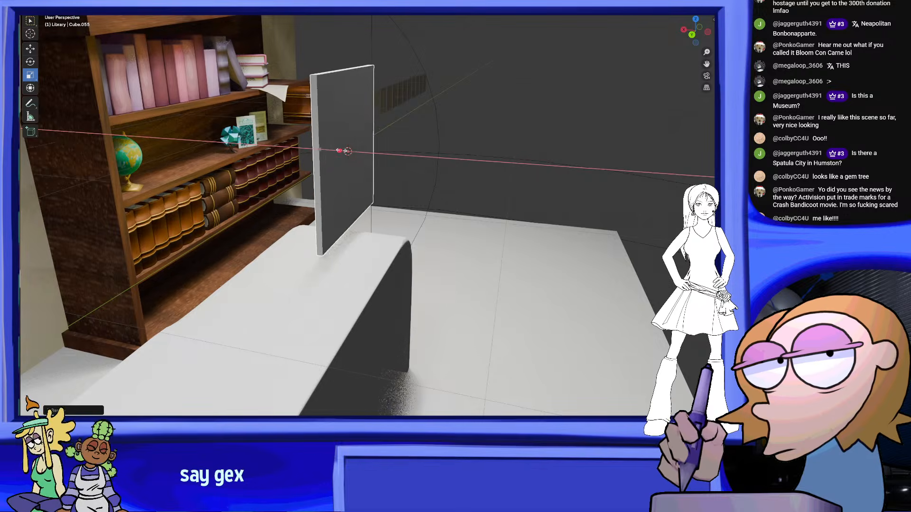
middle_drag(348, 151, 366, 178)
scroll(369, 166, up, 4)
drag(360, 171, 366, 173)
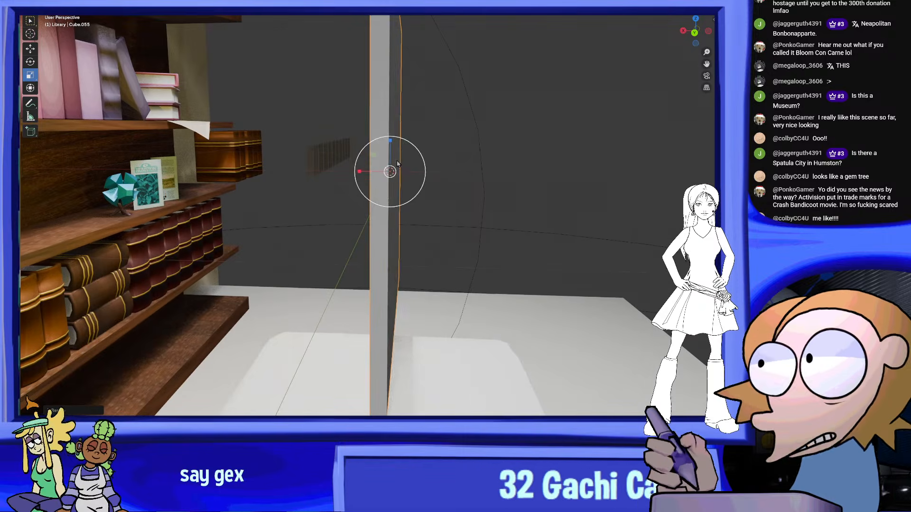
scroll(380, 199, down, 4)
middle_drag(403, 234, 505, 238)
scroll(502, 233, up, 4)
Duplicate the cover slab twice and space the copies along X to form three parallel upright slabs
key(ctrl+c)
key(ctrl+v)
click(30, 49)
drag(424, 223, 369, 224)
middle_drag(390, 222, 285, 248)
middle_drag(363, 215, 544, 141)
middle_drag(435, 187, 402, 204)
key(shift+d)
key(x)
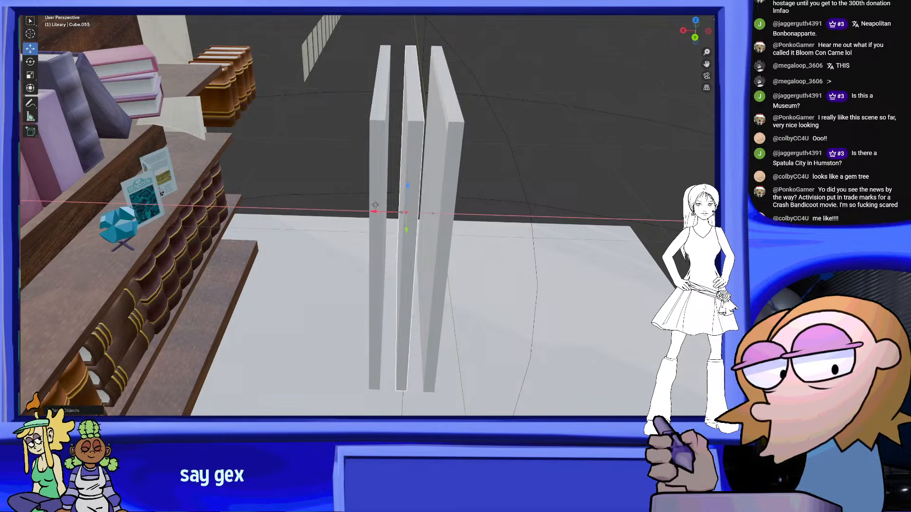
Thicken the middle slab along X to form the book's page block
middle_drag(680, 62, 427, 81)
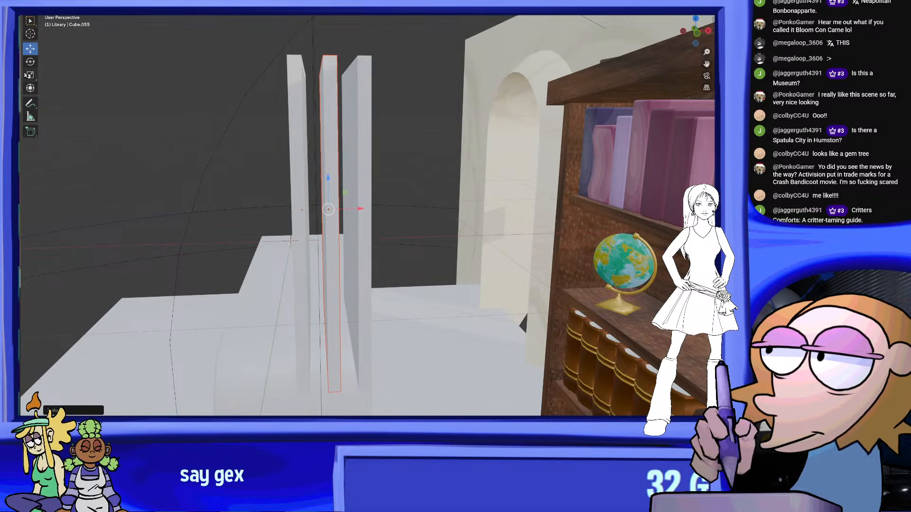
middle_drag(361, 157, 363, 178)
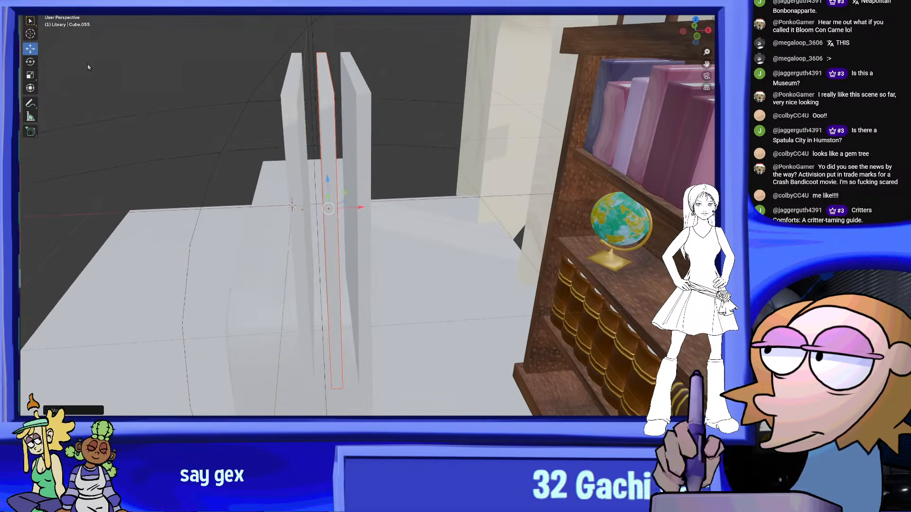
click(30, 75)
mouse_move(364, 208)
mouse_down()
mouse_move(397, 199)
mouse_move(366, 203)
mouse_up()
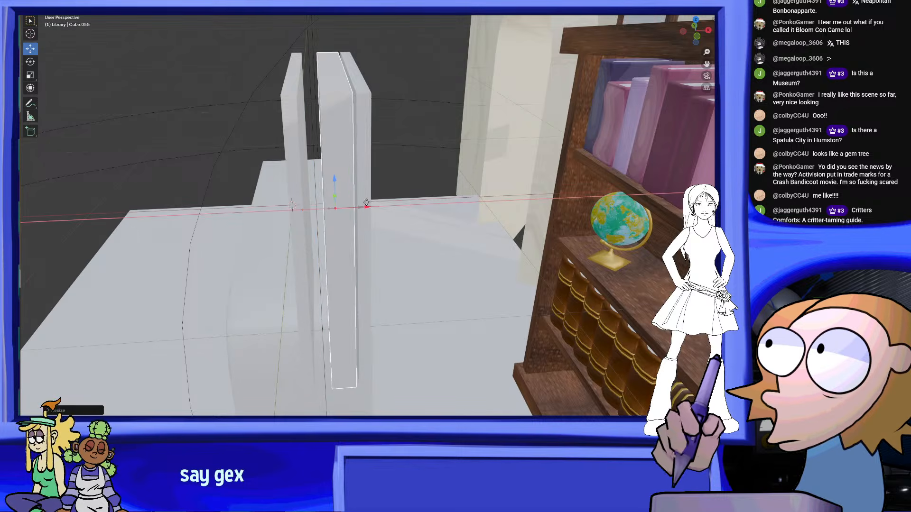
middle_drag(367, 203, 361, 208)
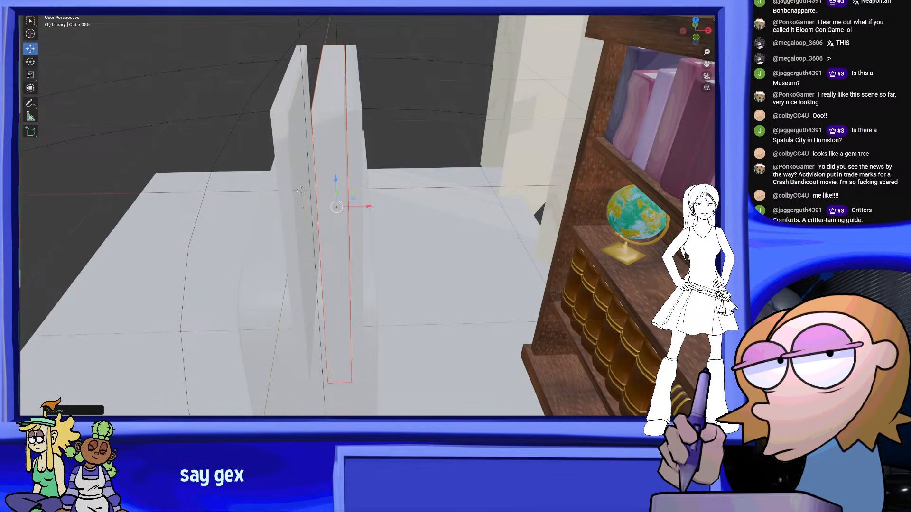
drag(369, 208, 366, 205)
Position the thickened page block flush against the cover slab nearest the bookcase
click(31, 49)
shift+middle_drag(262, 104, 280, 112)
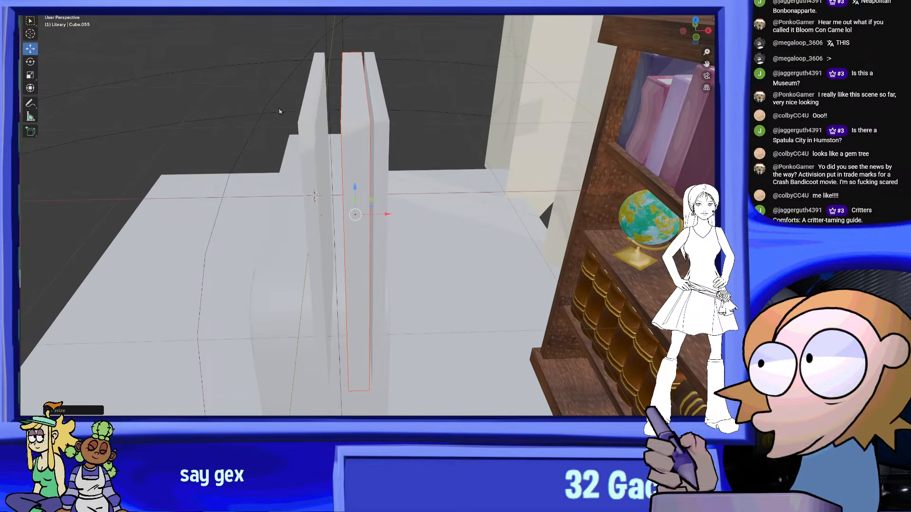
drag(389, 215, 371, 204)
key(ctrl+z)
shift+middle_drag(466, 112, 486, 138)
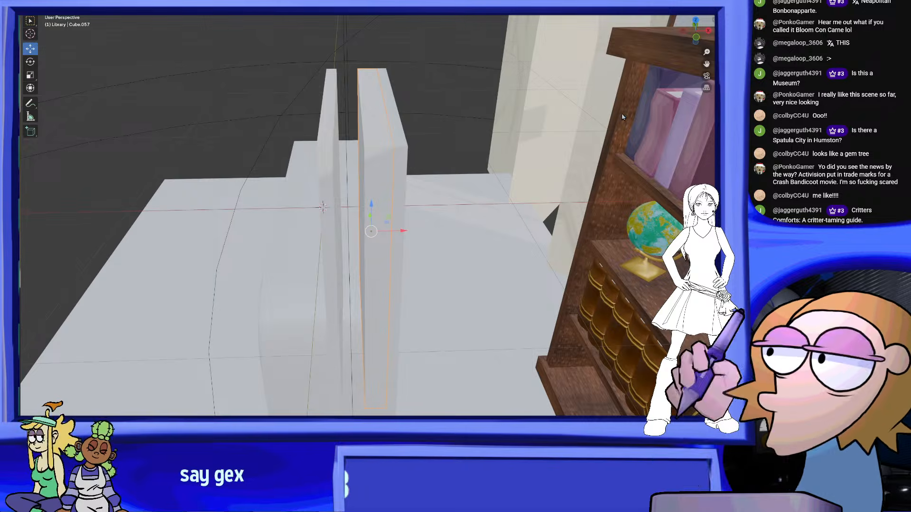
Apply a pale off-white material to the book's page block
shift+middle_drag(616, 118, 561, 121)
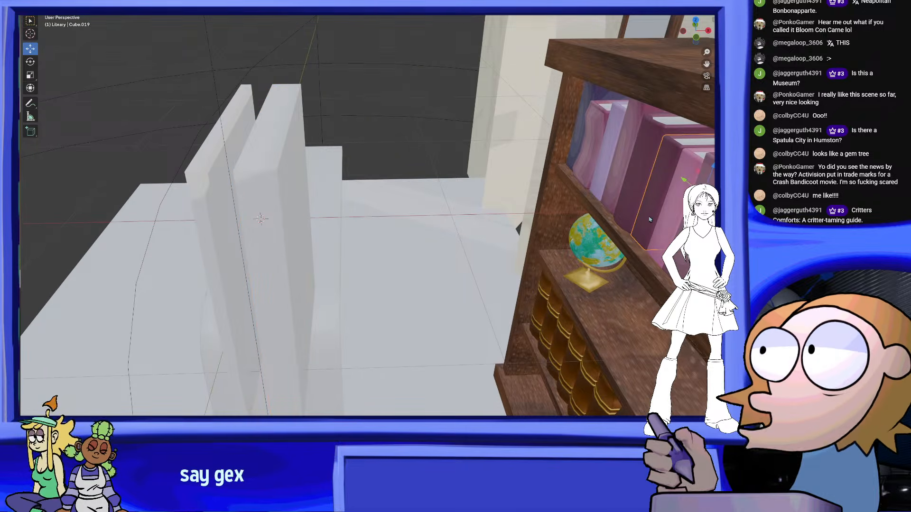
middle_drag(311, 164, 343, 156)
click(325, 170)
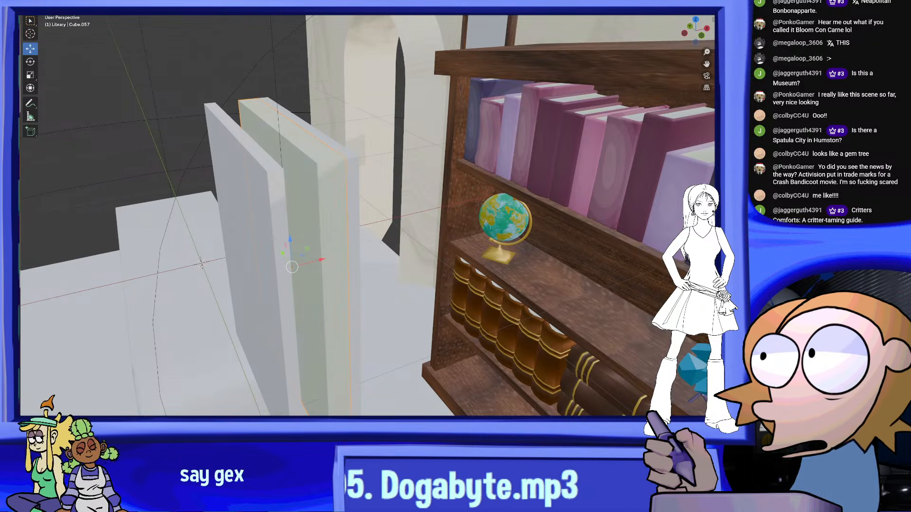
Apply the olive-green material Material.002 to both of the book's cover slabs
middle_drag(610, 223, 320, 185)
middle_drag(509, 218, 495, 221)
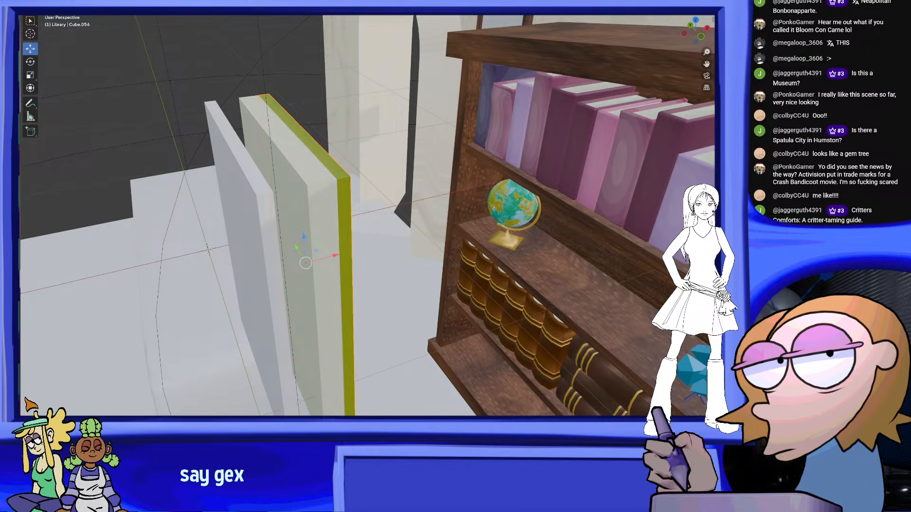
middle_drag(508, 236, 551, 155)
middle_drag(507, 192, 553, 151)
scroll(542, 252, up, 1)
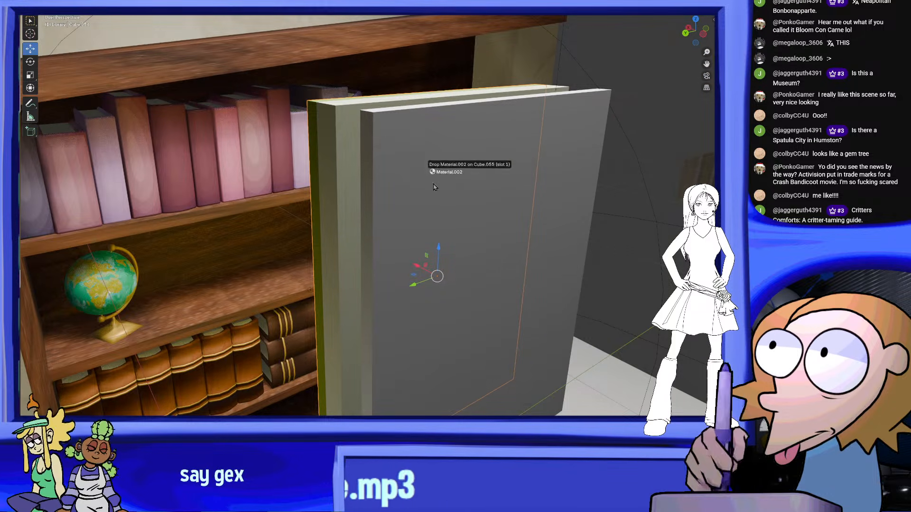
drag(461, 194, 462, 194)
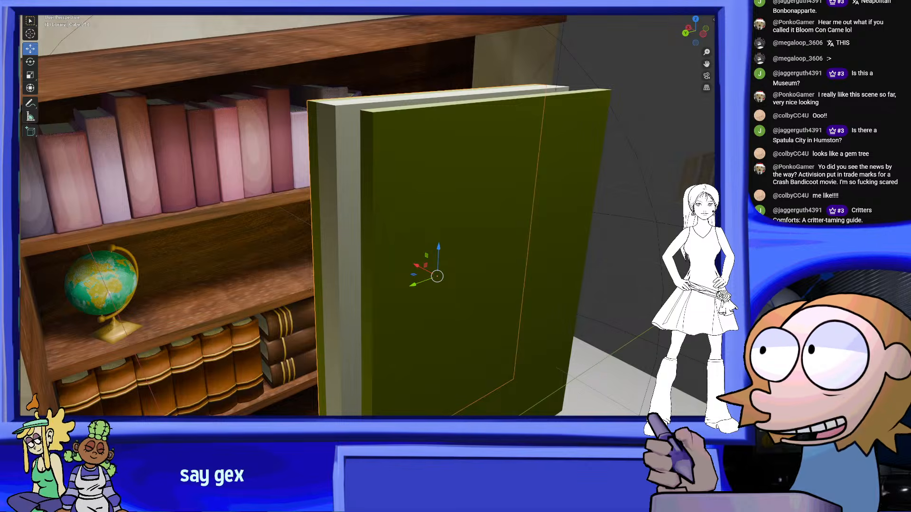
Divide the page block along its depth with three evenly spaced loop cuts in Edit Mode
middle_drag(577, 246, 446, 206)
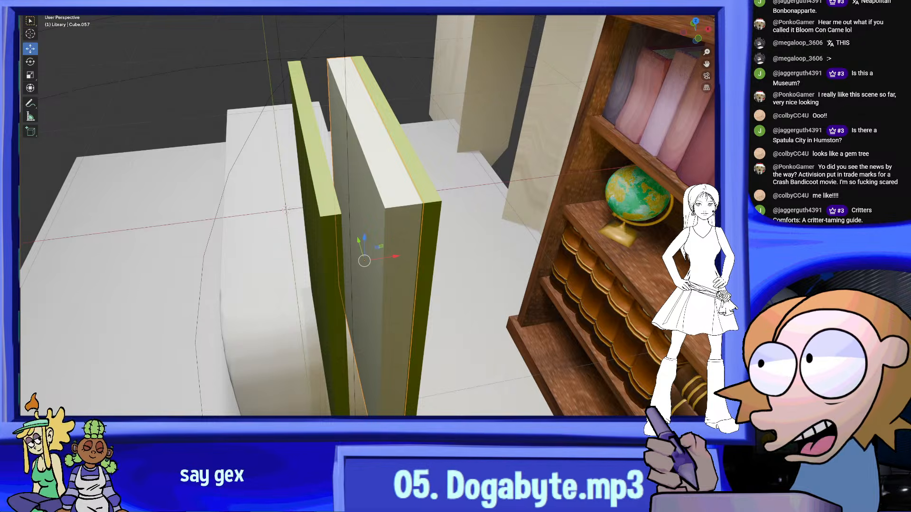
key(Tab)
middle_drag(353, 183, 350, 164)
scroll(366, 115, up, 2)
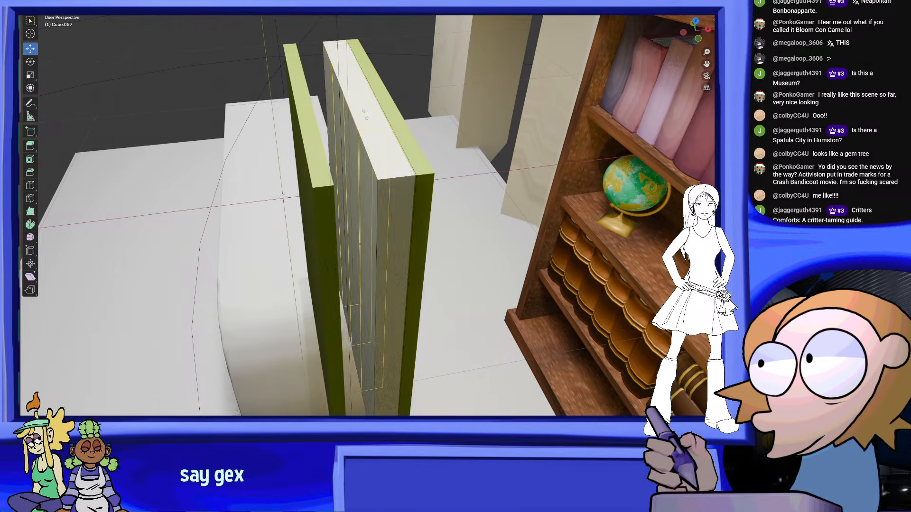
double_click(366, 115)
middle_drag(365, 116, 416, 170)
click(696, 30)
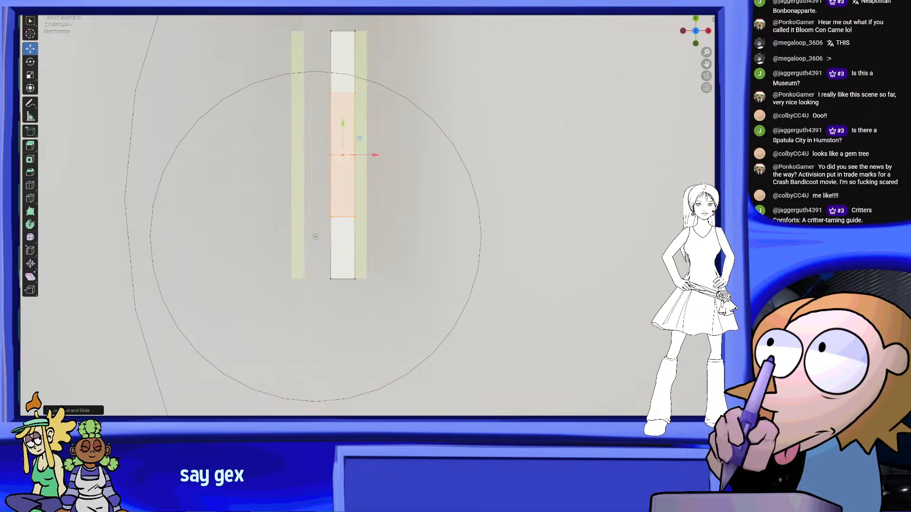
Add another loop cut near the front end of the page block and select its end segment facing the detached cover
shift+middle_drag(372, 278, 384, 273)
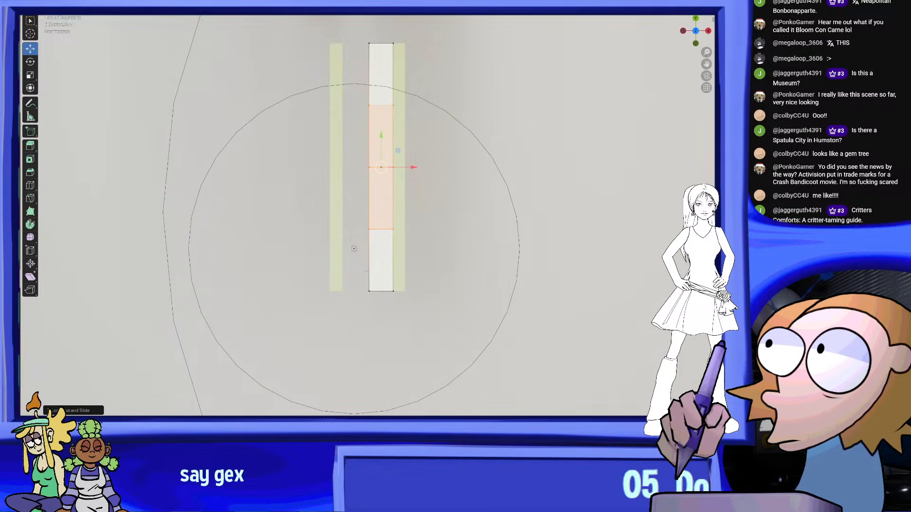
click(382, 269)
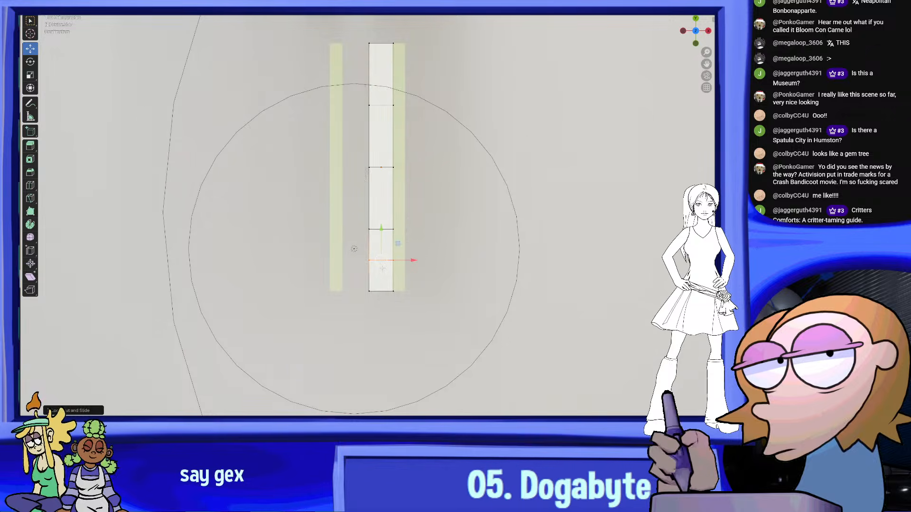
shift+click(368, 261)
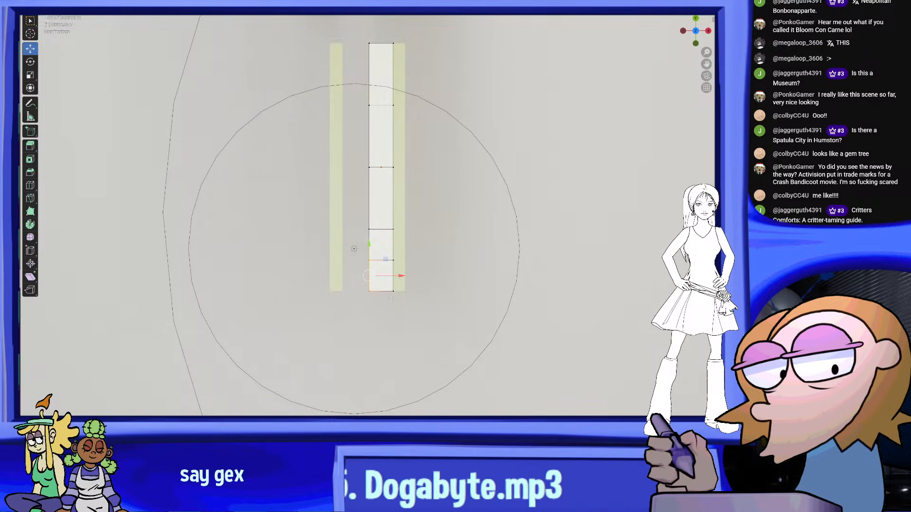
Try to pull the selected end segment of the page block along X towards the detached cover
key(ctrl+z)
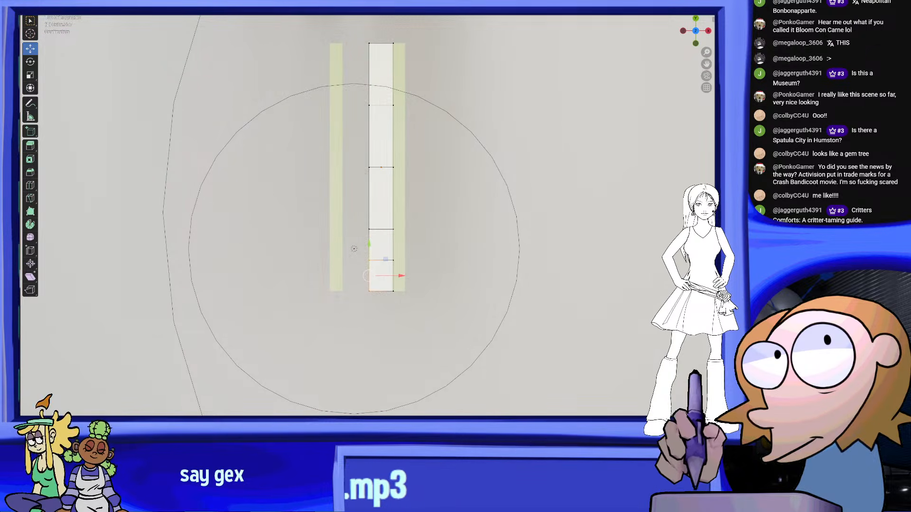
drag(376, 255, 377, 254)
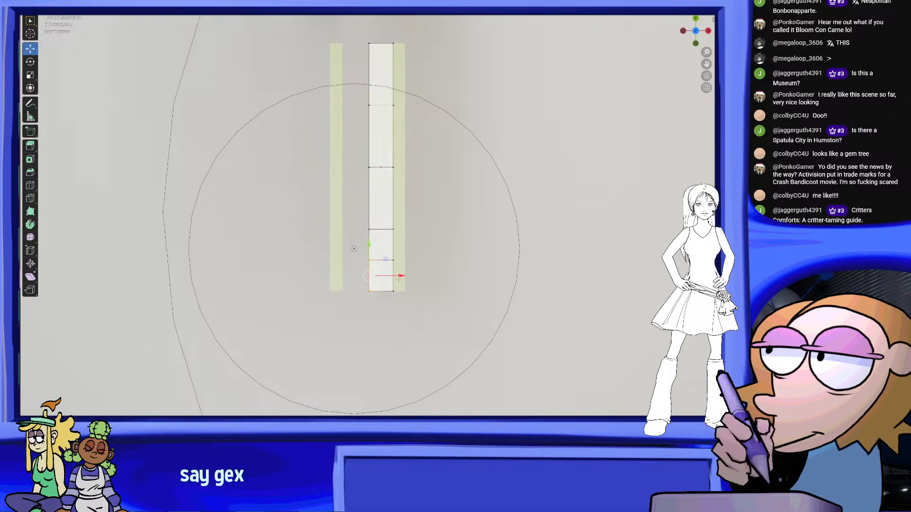
middle_drag(376, 254, 332, 149)
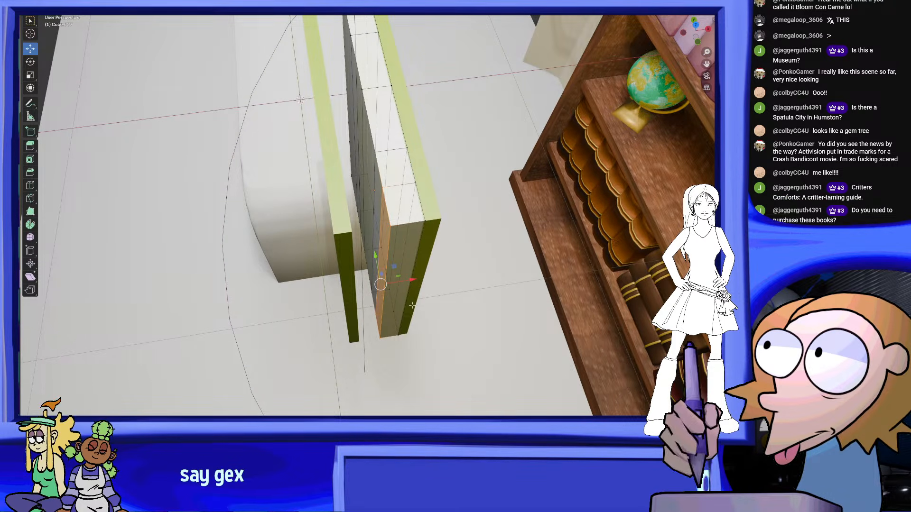
drag(411, 281, 327, 291)
key(ctrl+z)
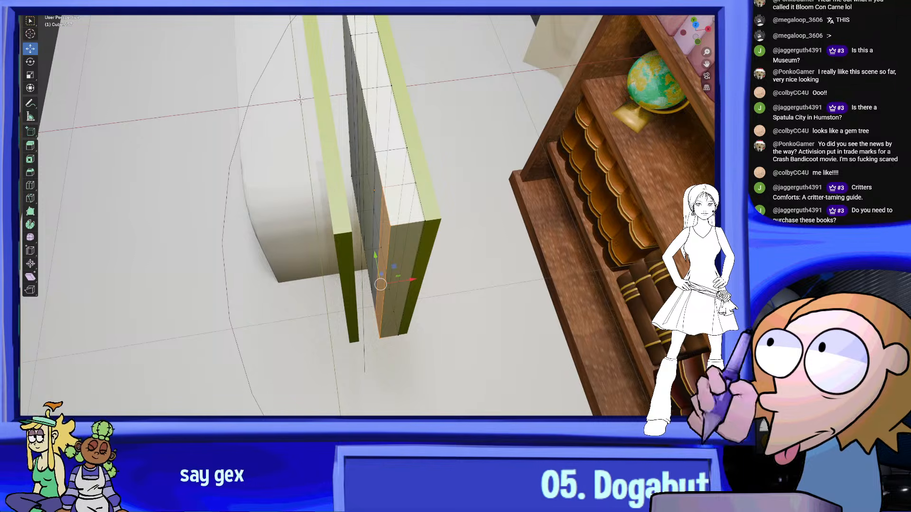
Try to shift the whole page block along X in Object Mode, and return to editing its mesh from above
key(Tab)
click(378, 160)
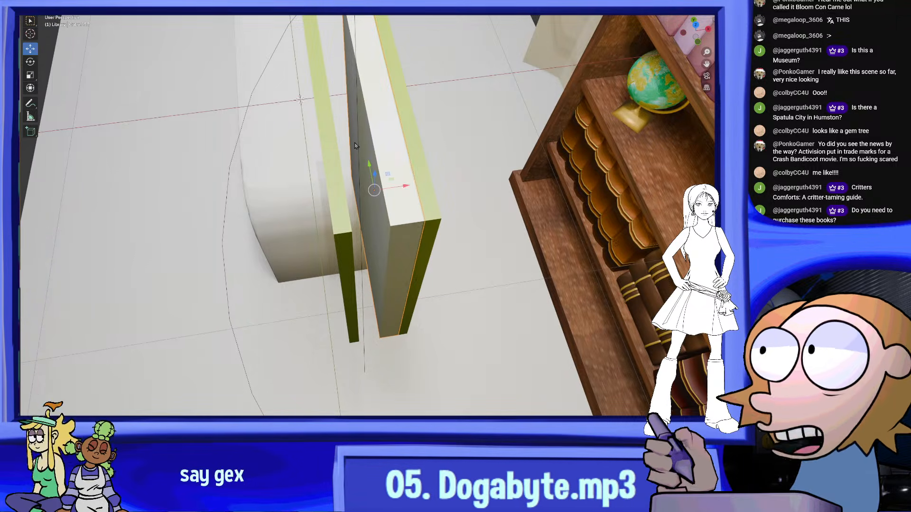
drag(406, 186, 383, 189)
right_click(364, 207)
click(351, 240)
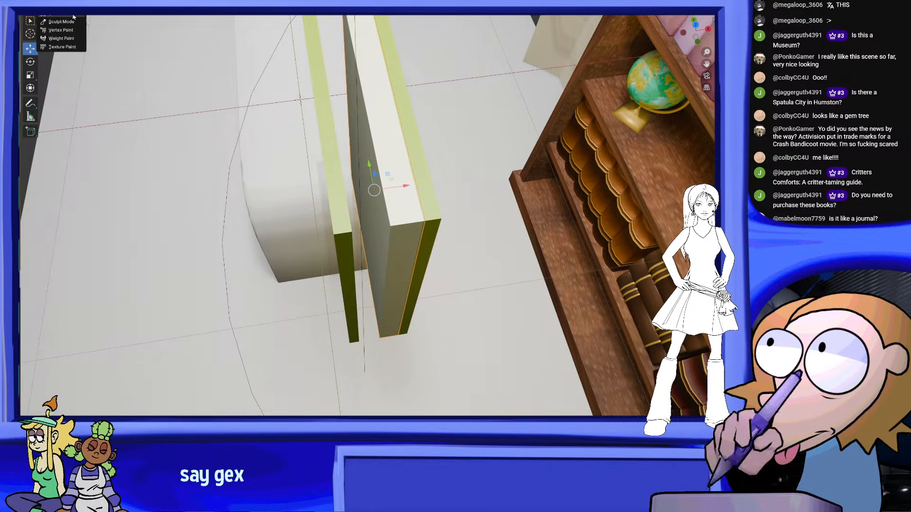
click(74, 16)
drag(696, 32, 688, 61)
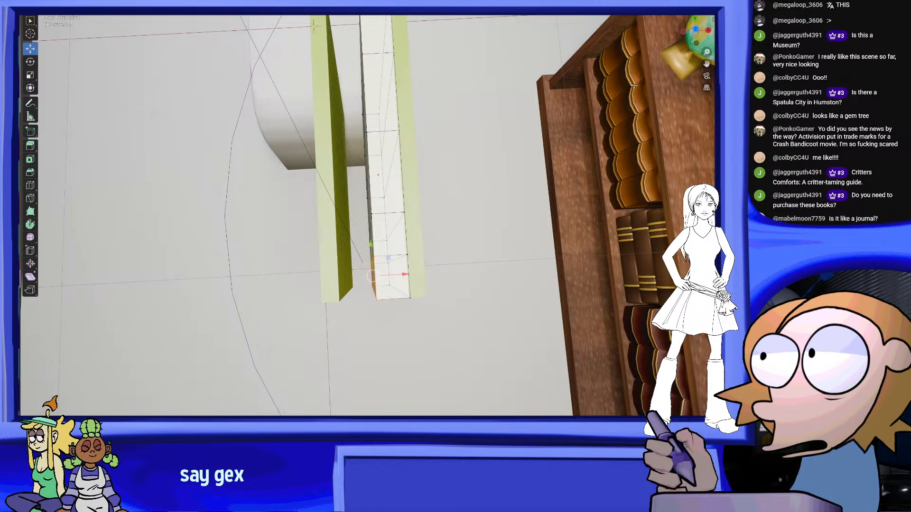
click(696, 29)
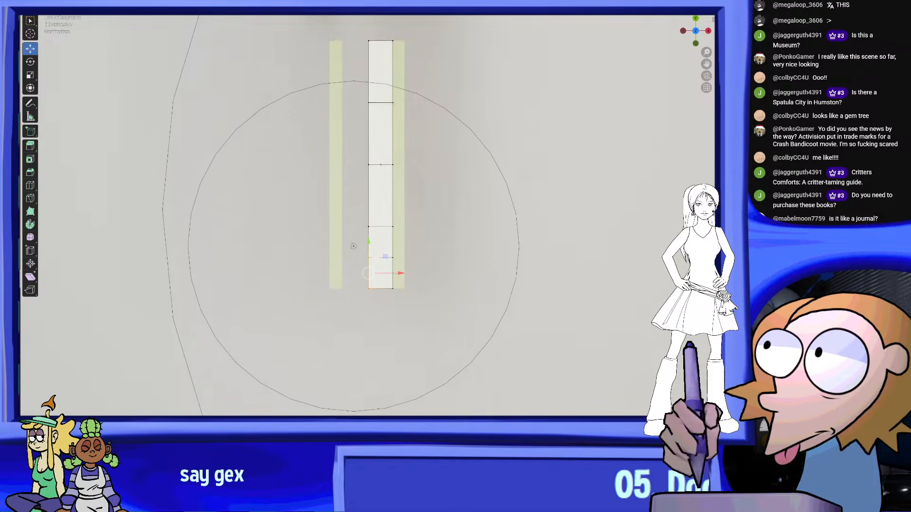
Taper the page block's front end by moving its inner end vertices along X towards the attached cover
scroll(365, 336, up, 2)
drag(399, 313, 422, 313)
drag(345, 260, 402, 271)
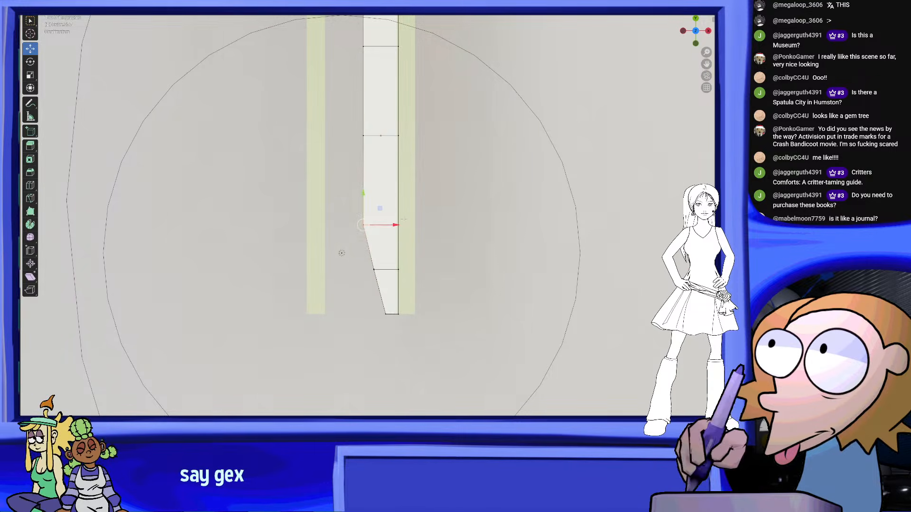
drag(407, 227, 409, 227)
click(455, 176)
scroll(478, 157, down, 5)
scroll(478, 157, up, 3)
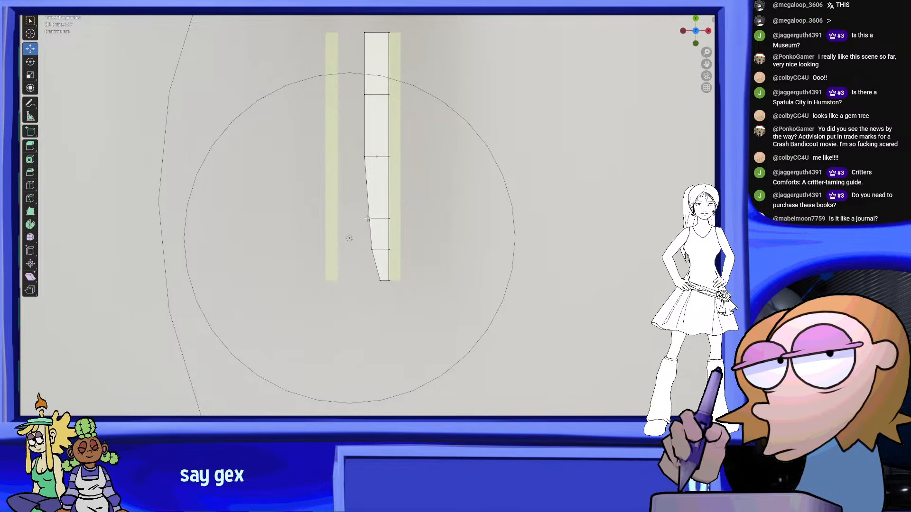
Add a loop cut in the tapering part of the page block and shift its inner vertices along X into a smooth curve
scroll(370, 204, up, 1)
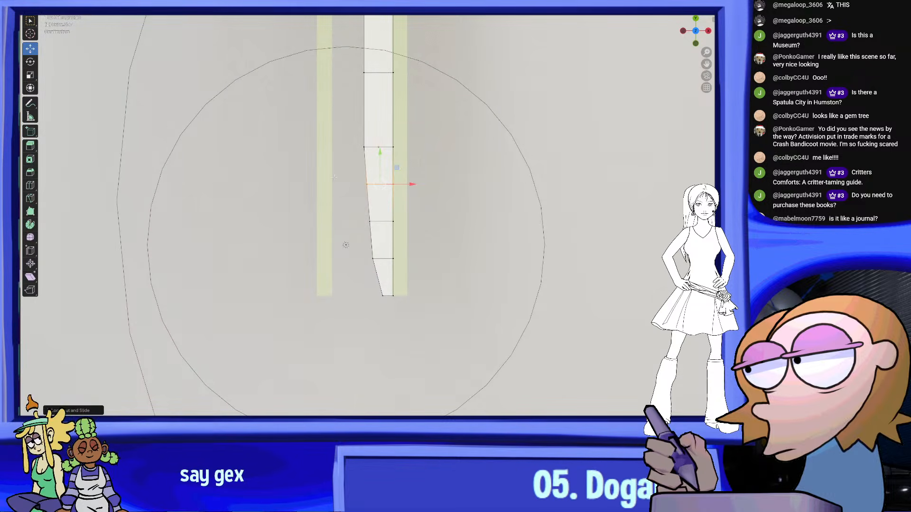
drag(401, 183, 399, 183)
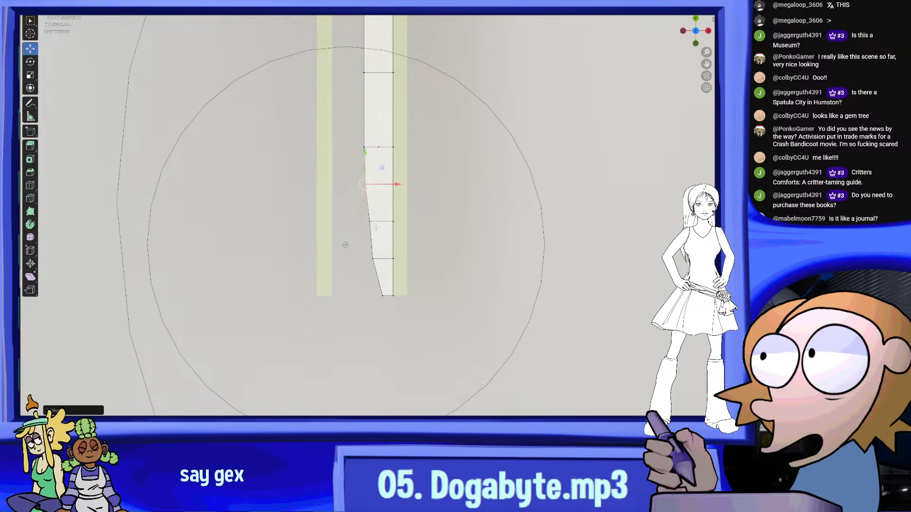
drag(357, 206, 381, 227)
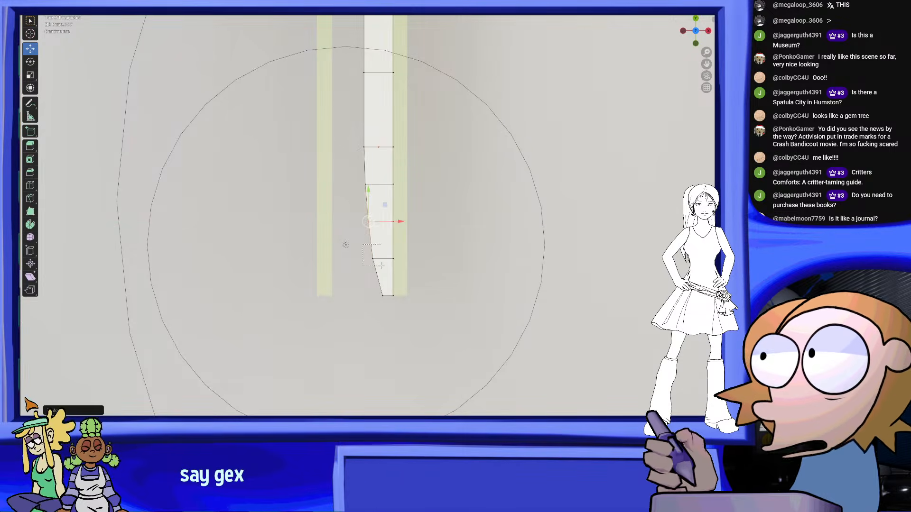
drag(402, 260, 403, 261)
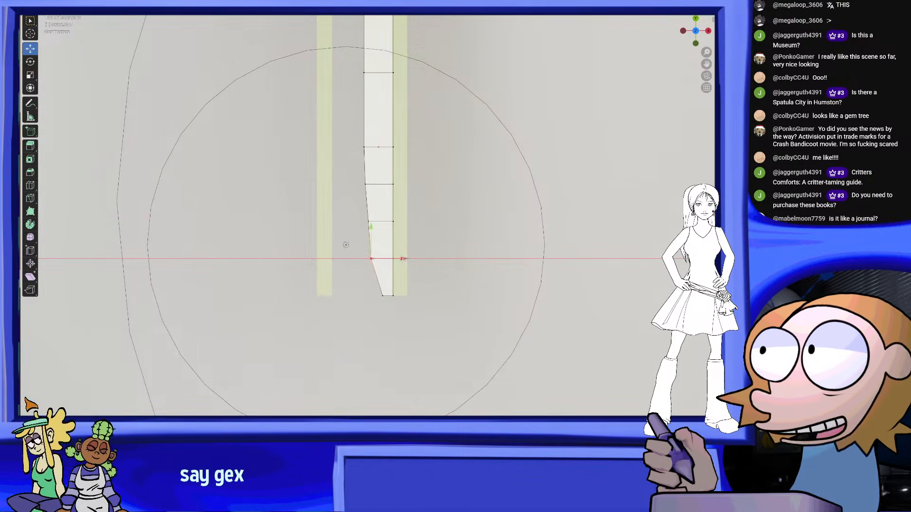
drag(410, 295, 402, 295)
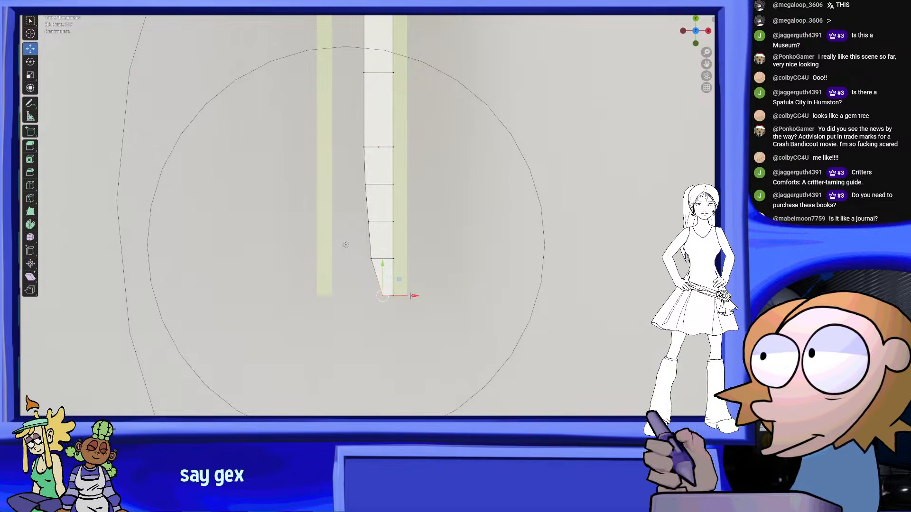
Add a loop cut near the page block's front tip, round off its inner vertices along X, and return to Object Mode
scroll(376, 297, up, 2)
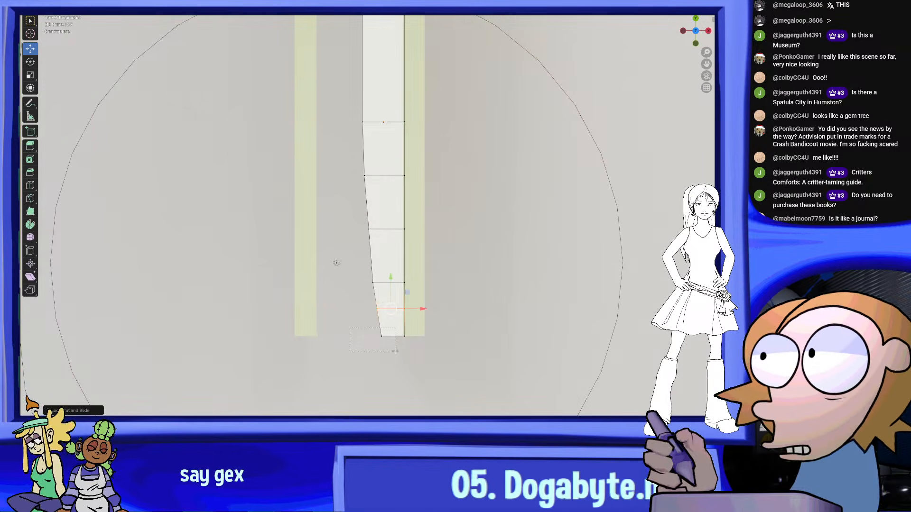
drag(414, 336, 417, 310)
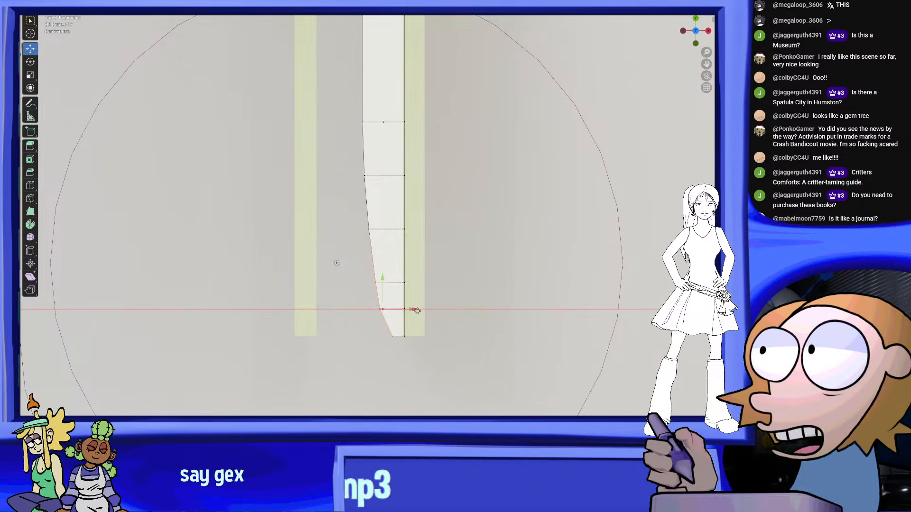
scroll(373, 187, down, 4)
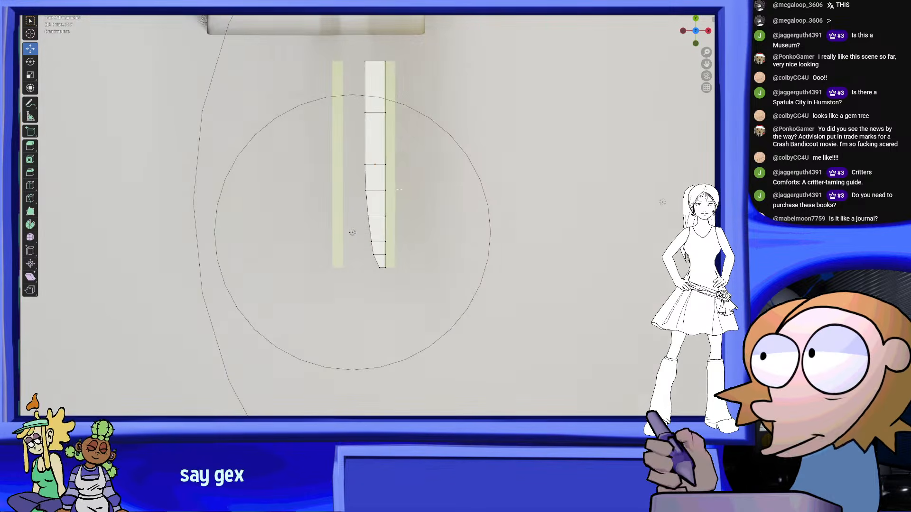
scroll(378, 181, up, 4)
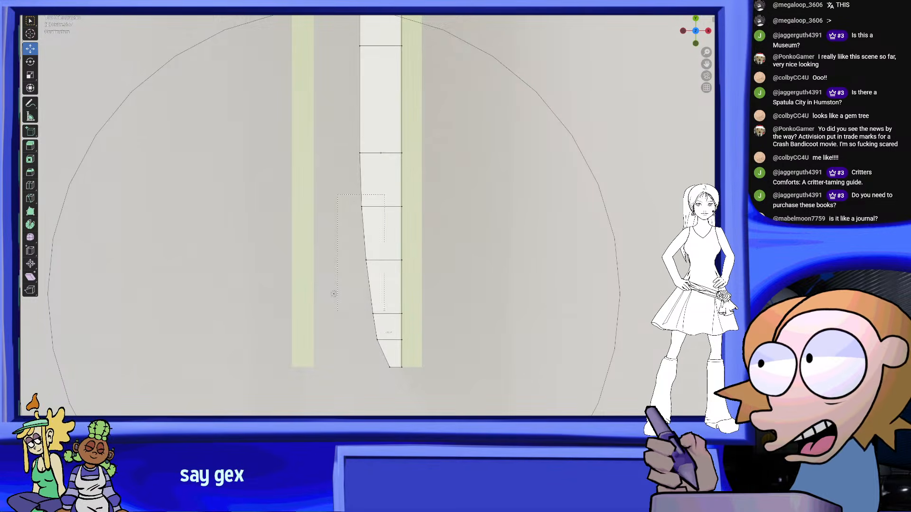
click(389, 366)
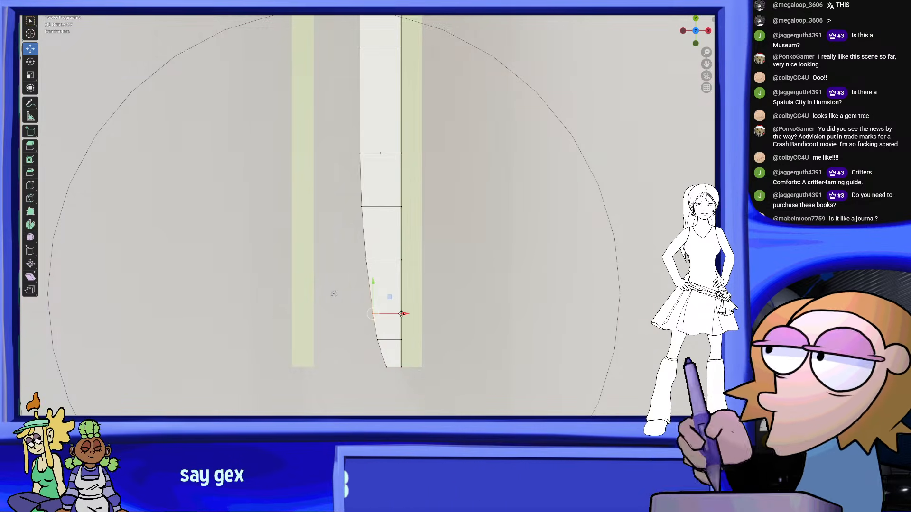
middle_drag(498, 293, 128, 90)
click(62, 5)
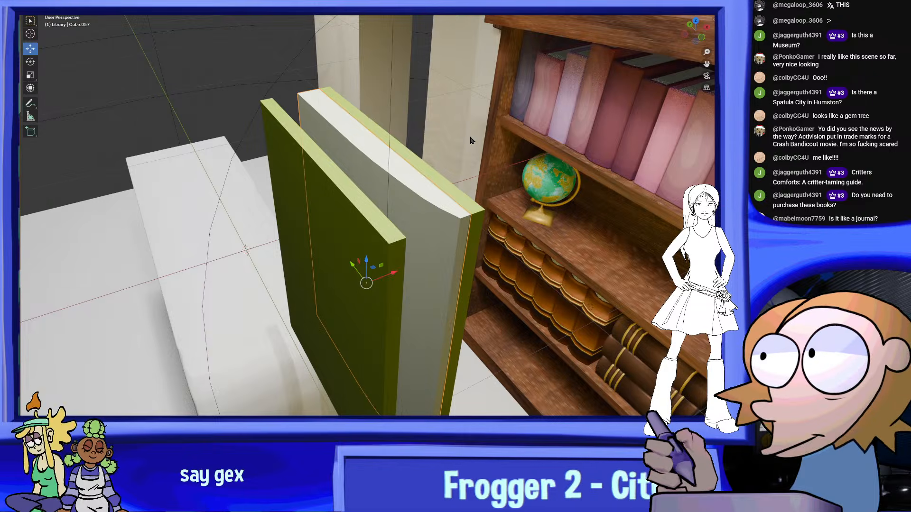
Examine the curved page block between the two covers in perspective and from directly above
middle_drag(439, 137, 408, 177)
middle_drag(455, 232, 483, 299)
middle_drag(580, 218, 420, 212)
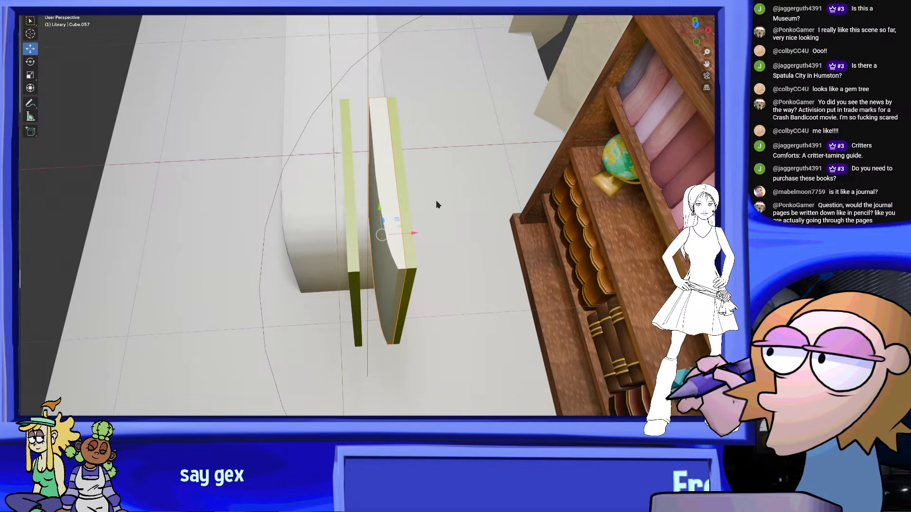
mouse_move(434, 215)
middle_down()
mouse_move(440, 226)
mouse_move(411, 238)
mouse_move(413, 260)
mouse_move(415, 190)
mouse_move(429, 205)
mouse_move(419, 208)
middle_up()
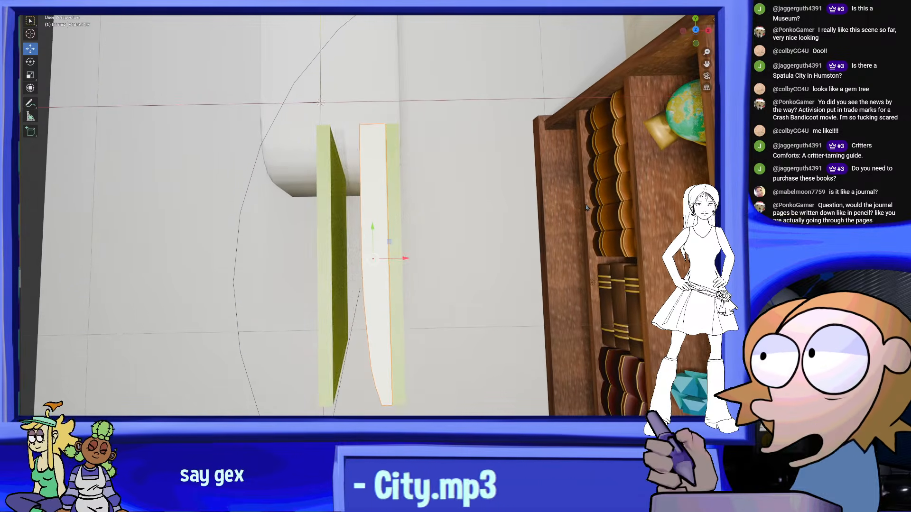
scroll(484, 211, up, 2)
click(696, 31)
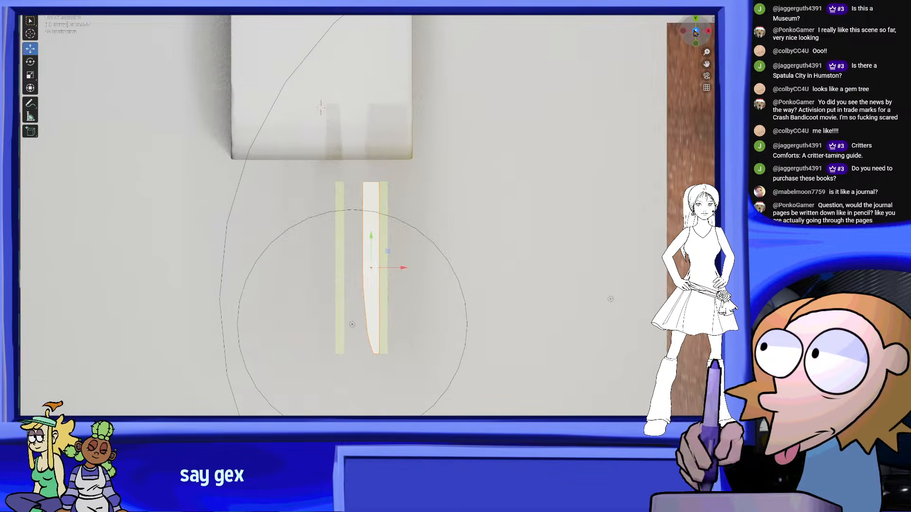
shift+middle_drag(437, 288, 443, 240)
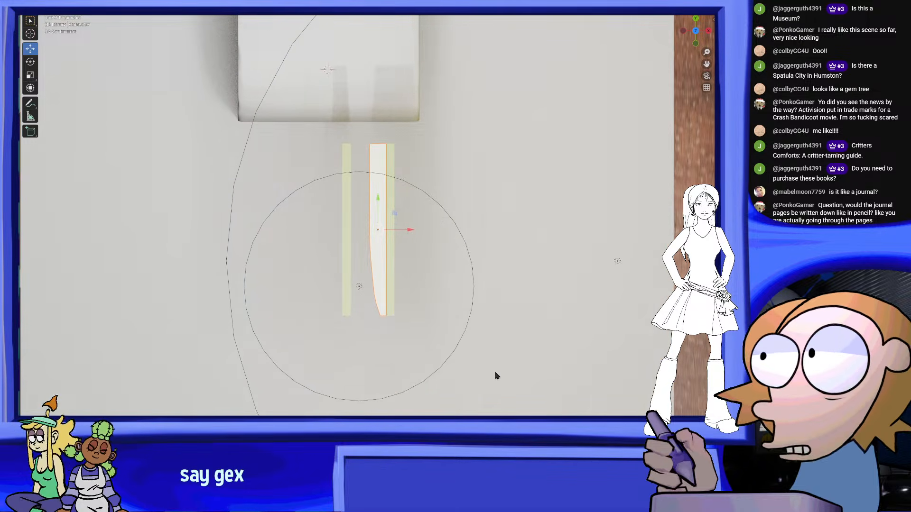
scroll(475, 356, up, 2)
scroll(451, 256, down, 5)
middle_drag(448, 243, 547, 177)
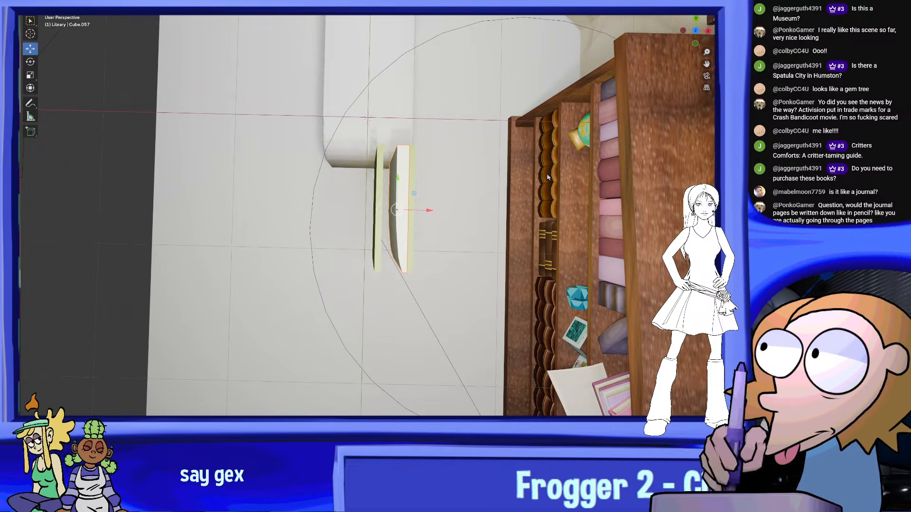
click(695, 32)
scroll(472, 263, up, 4)
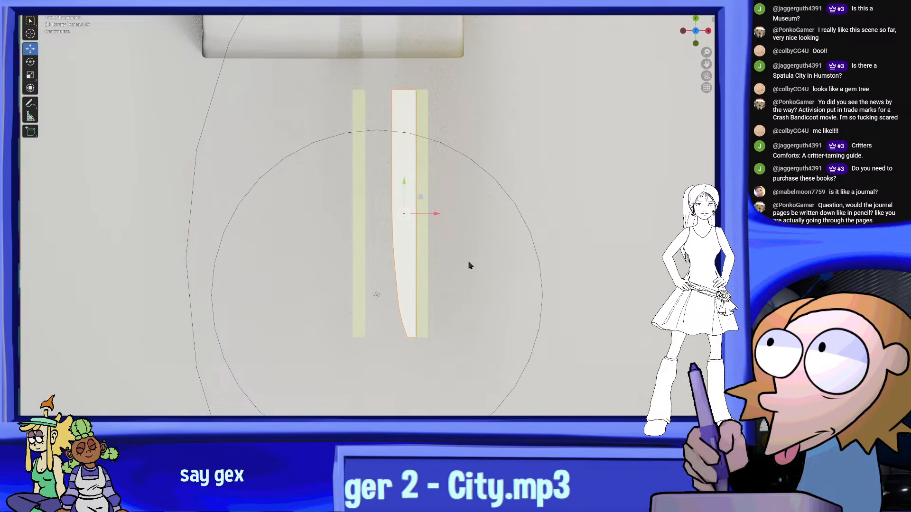
shift+middle_drag(469, 278, 435, 278)
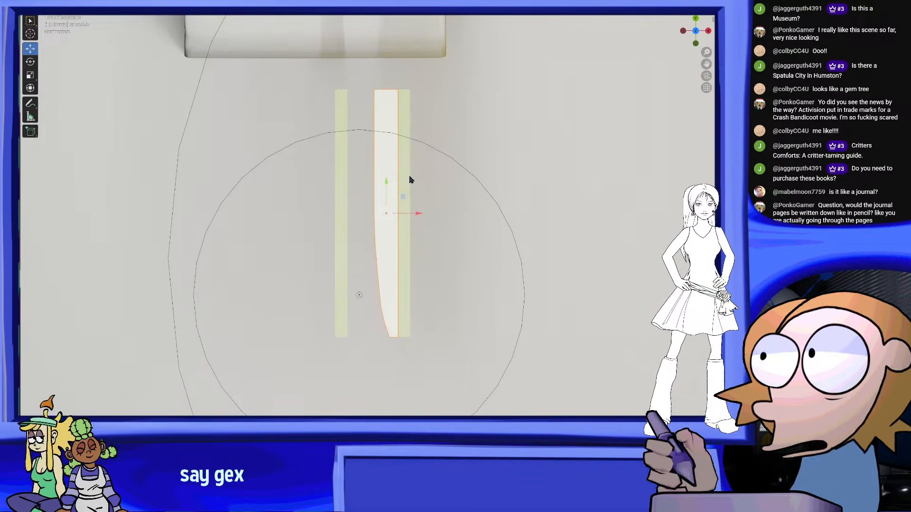
scroll(404, 174, down, 2)
scroll(402, 183, up, 1)
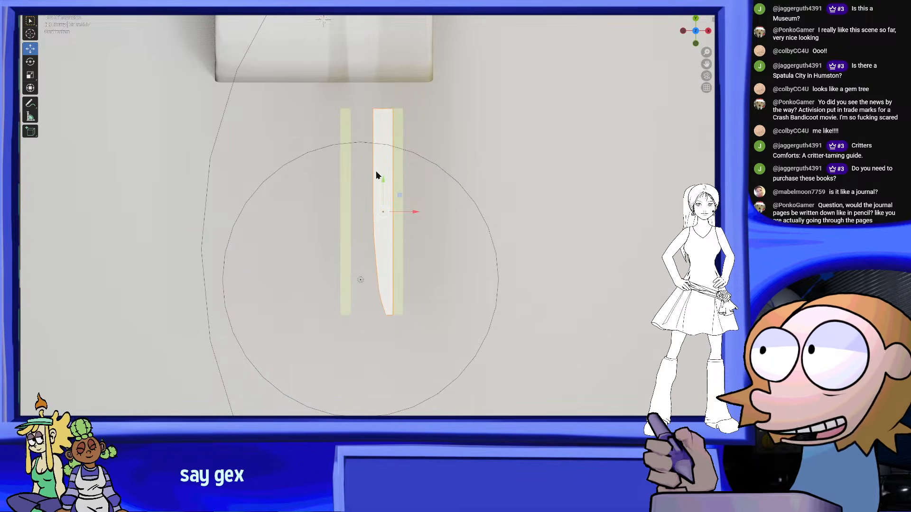
Paste a copy of the page block, rotate it to mirror the original, and move it along X against the opposite cover
key(ctrl+v)
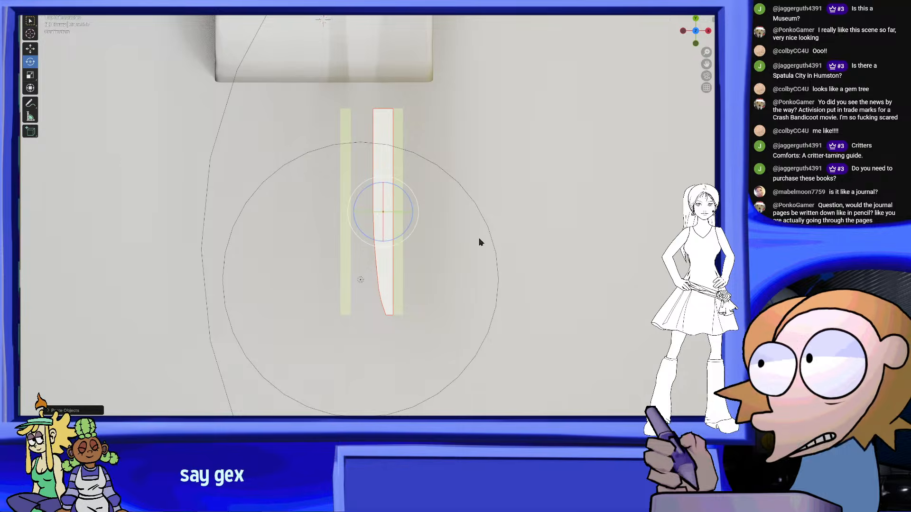
drag(394, 208, 352, 213)
middle_drag(353, 213, 371, 137)
drag(397, 109, 402, 111)
middle_drag(311, 114, 425, 212)
drag(421, 205, 397, 201)
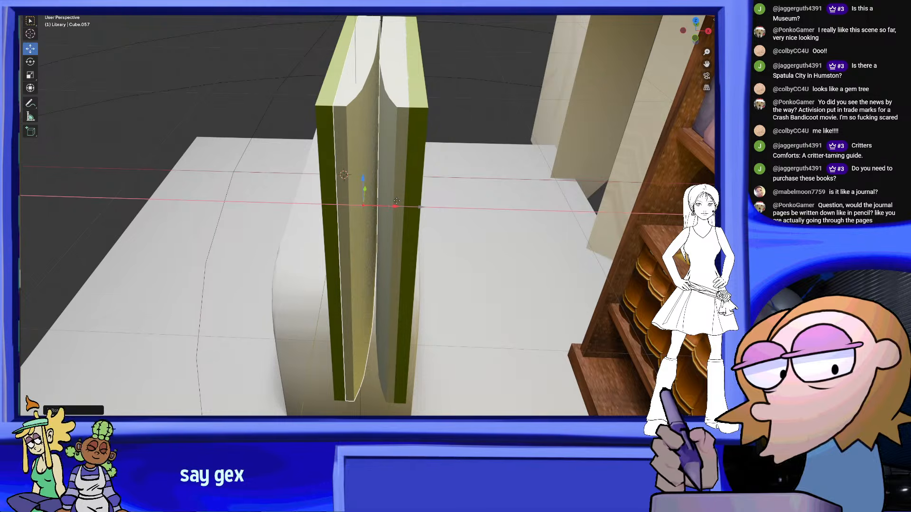
Nudge the two page halves along X to close the gap between them, undoing the last nudge
middle_drag(398, 200, 212, 124)
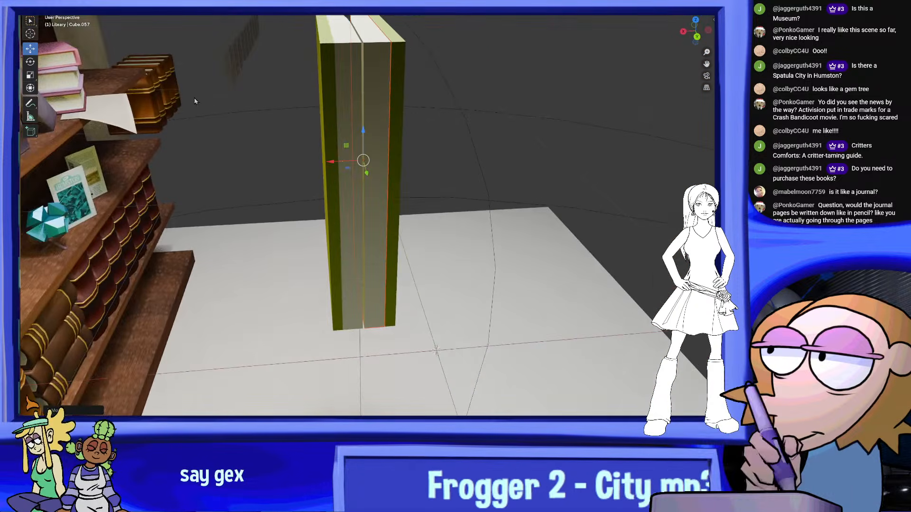
middle_drag(413, 187, 382, 192)
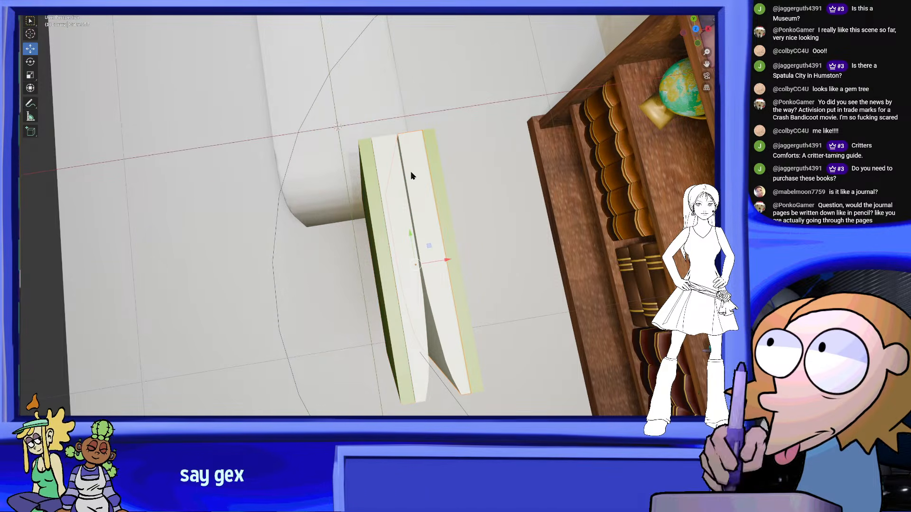
middle_drag(519, 177, 558, 192)
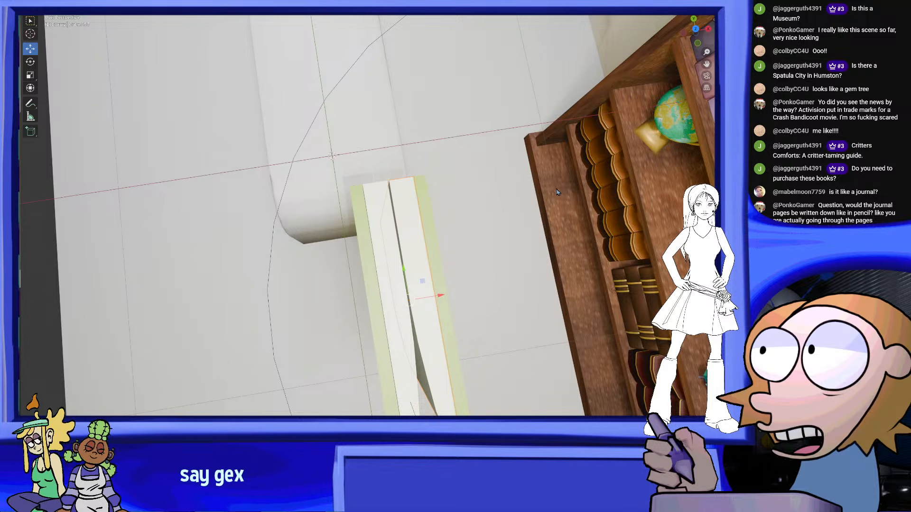
middle_drag(446, 205, 578, 264)
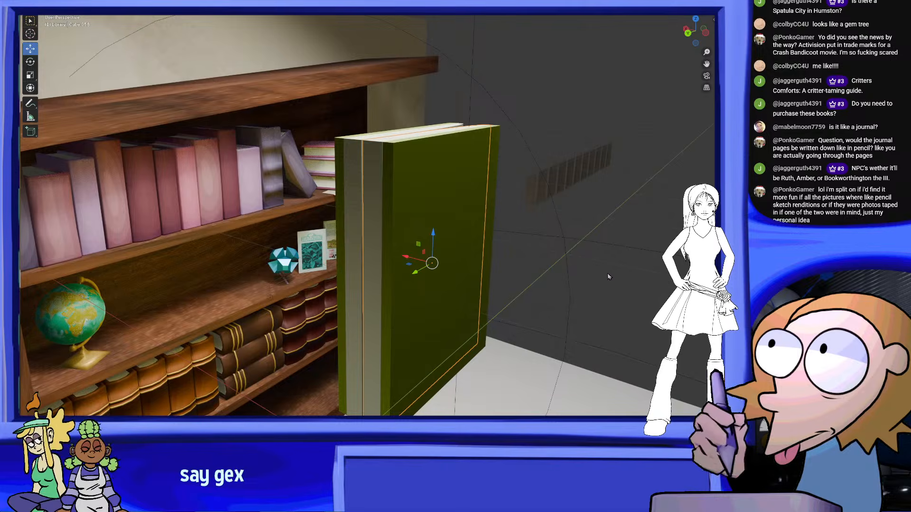
middle_drag(517, 300, 472, 313)
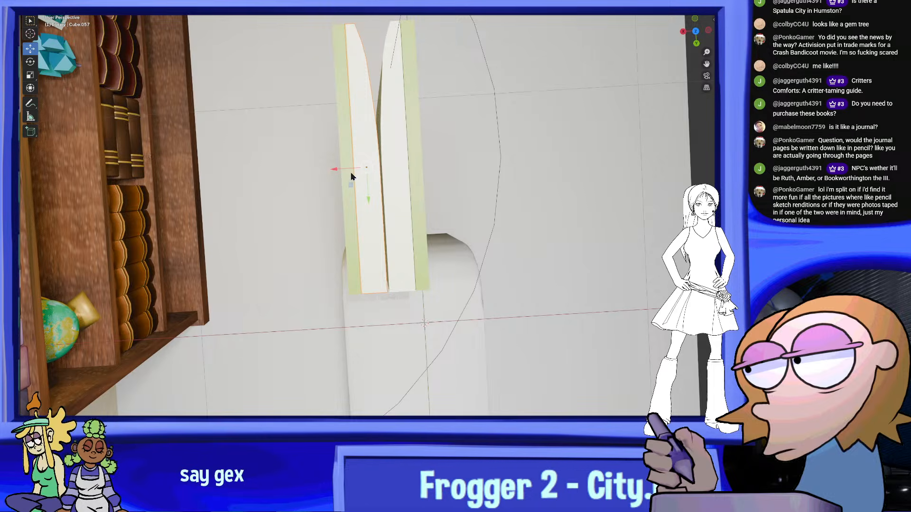
drag(336, 169, 341, 167)
click(401, 181)
drag(361, 167, 359, 168)
key(ctrl+z)
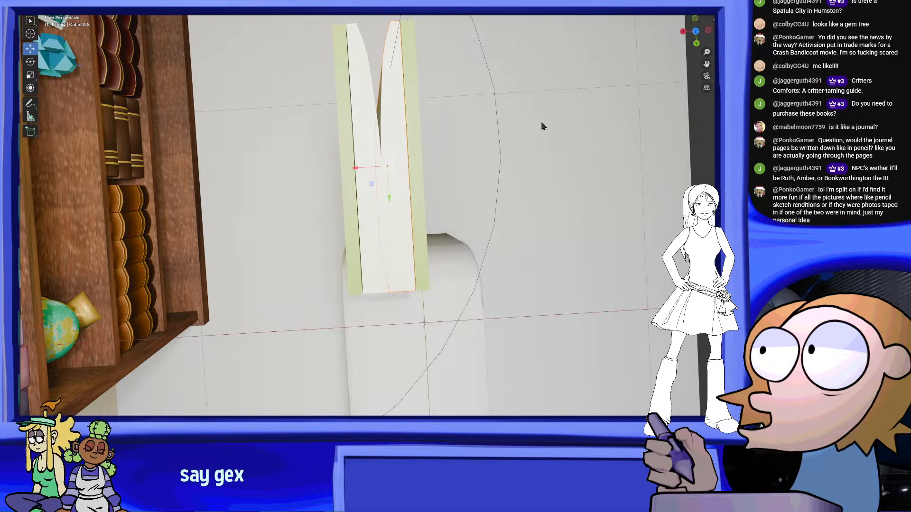
Fine-tune the mirrored page half's position along X from above, and select the original page half in perspective view
click(697, 33)
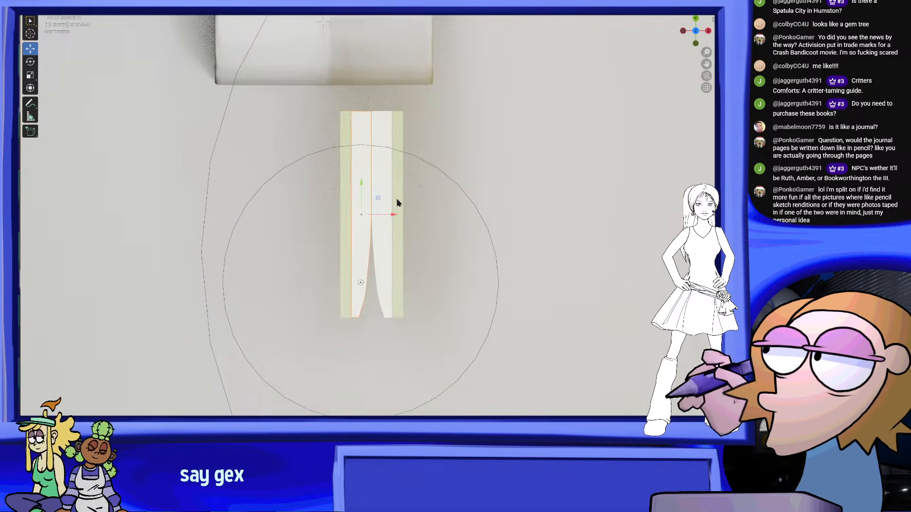
scroll(397, 261, up, 4)
click(397, 190)
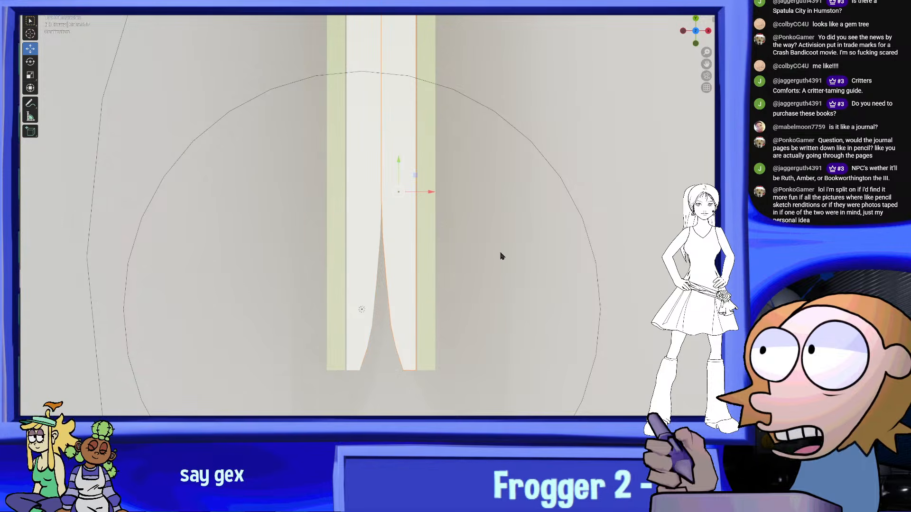
click(372, 232)
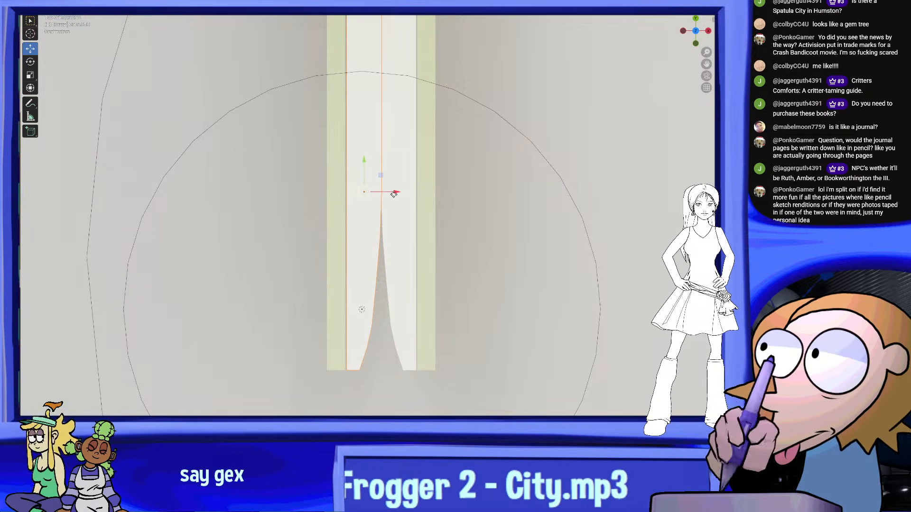
drag(393, 193, 392, 193)
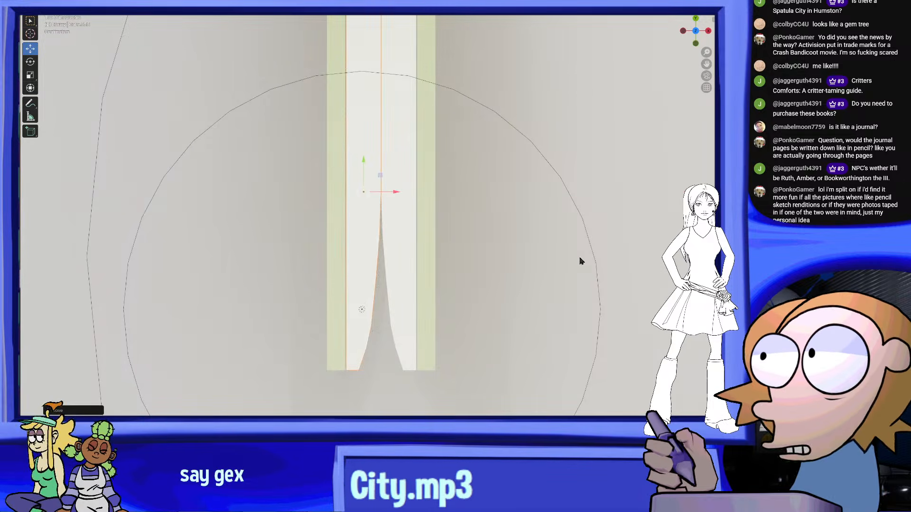
middle_drag(451, 289, 472, 269)
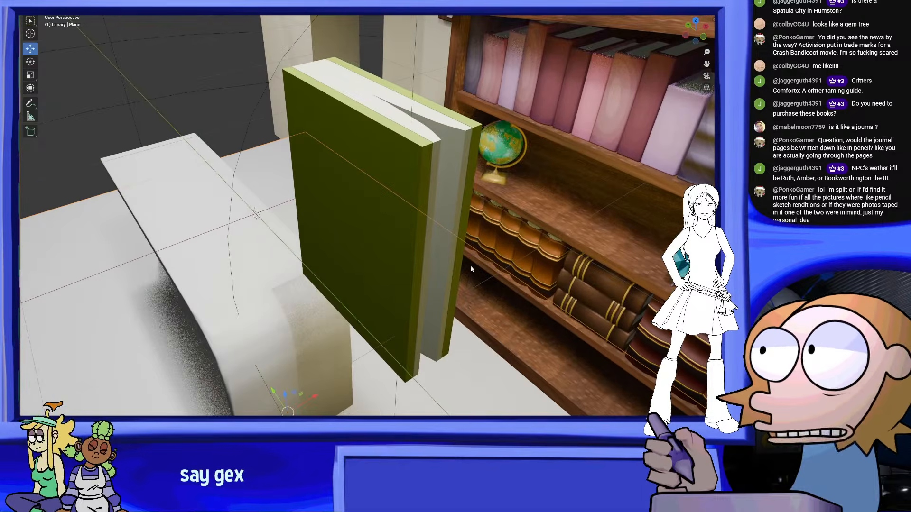
middle_drag(461, 186, 422, 201)
click(404, 173)
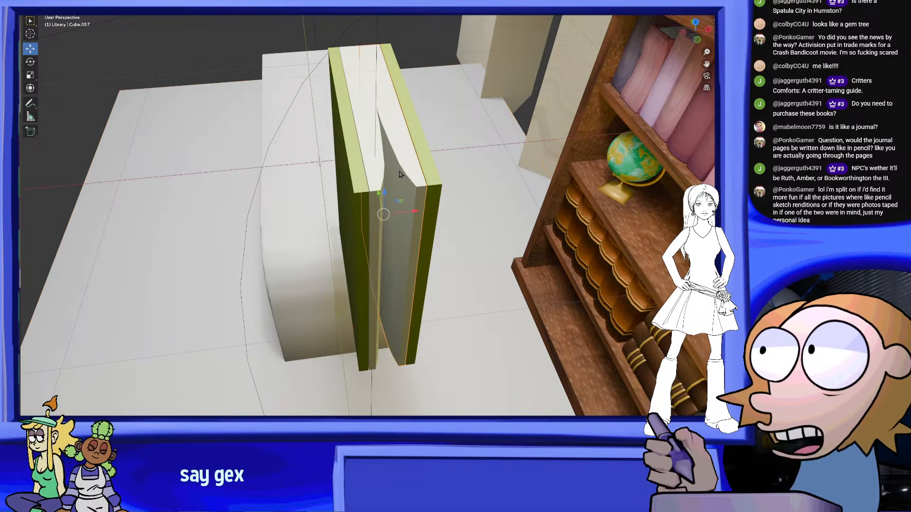
Open both page halves for mesh editing and box-select their open-end sections from above, extending the selection toward the spine, and return to Object Mode
click(384, 165)
click(56, 7)
click(59, 16)
middle_drag(392, 201, 389, 241)
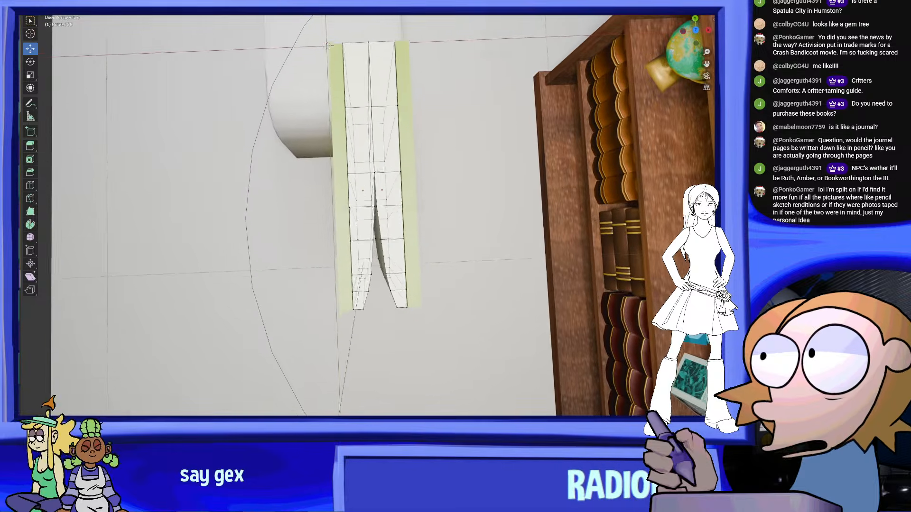
middle_drag(326, 47, 324, 42)
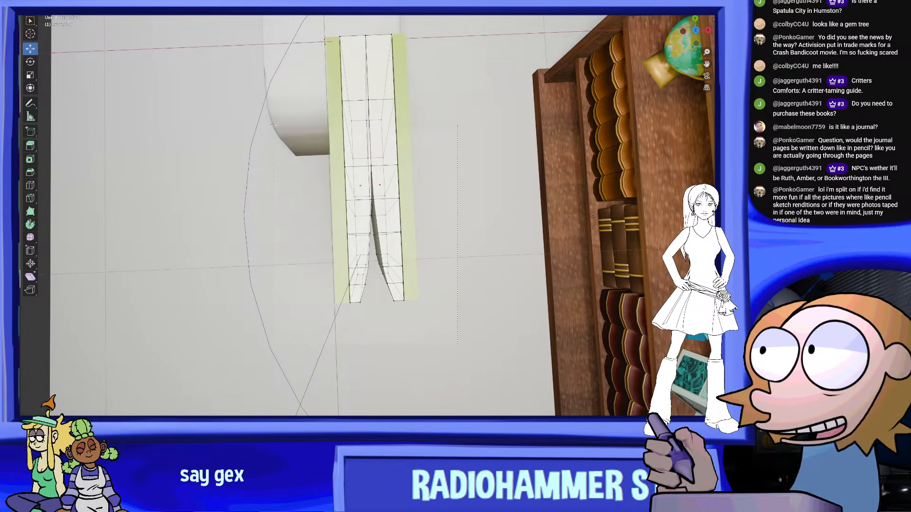
drag(456, 345, 264, 138)
middle_drag(265, 137, 285, 138)
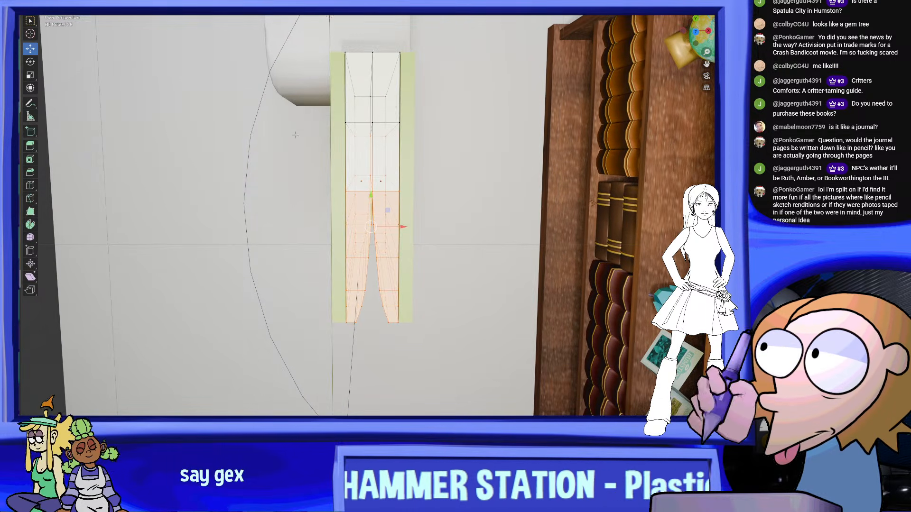
shift+drag(347, 106, 477, 108)
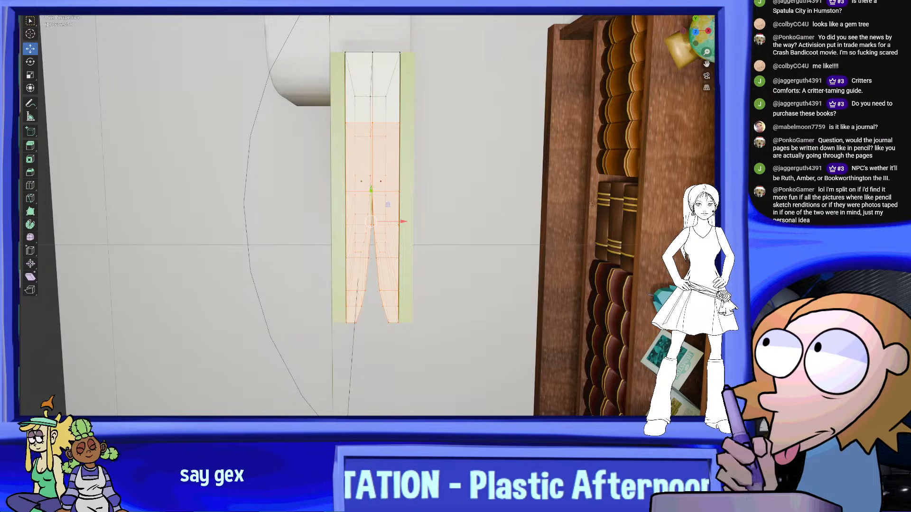
middle_drag(473, 209, 403, 147)
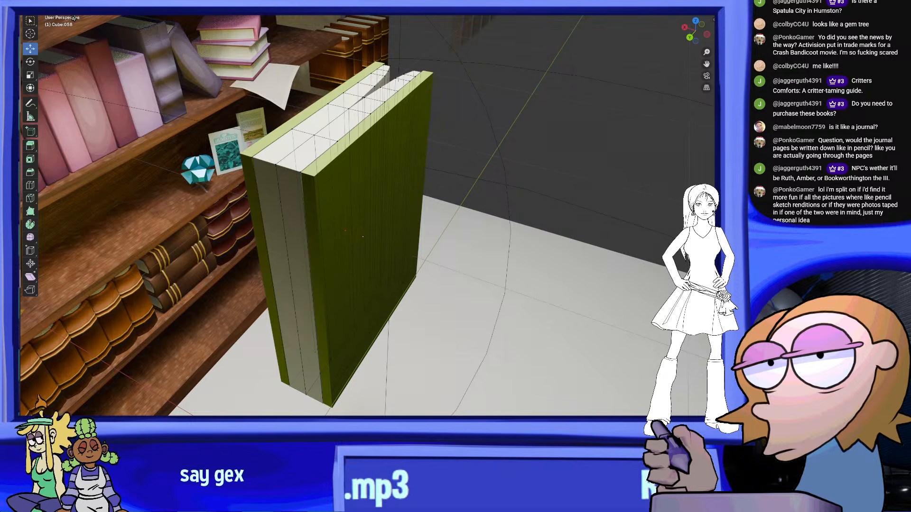
key(Tab)
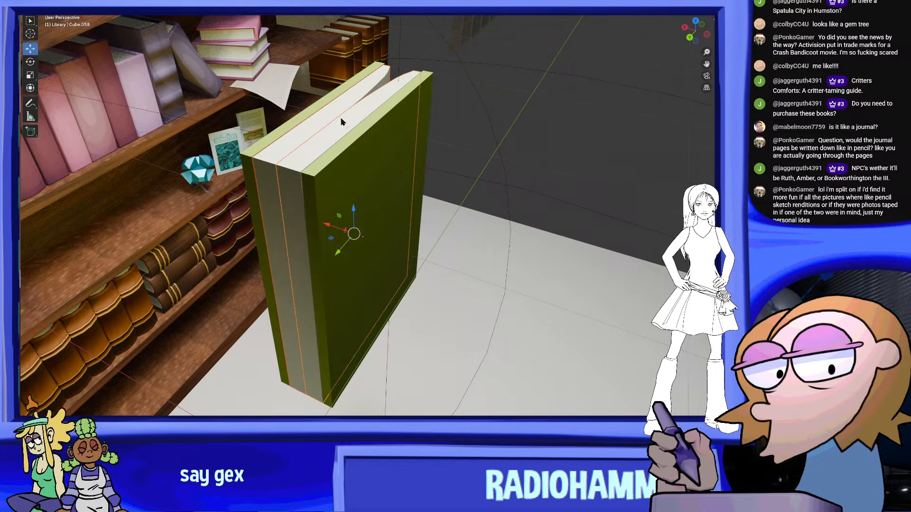
Select the outer cover slab facing away from the bookcase and bevel it so its edges and corners are rounded
scroll(318, 118, down, 4)
middle_drag(539, 158, 540, 189)
click(557, 147)
click(510, 187)
click(470, 178)
middle_drag(467, 176, 375, 167)
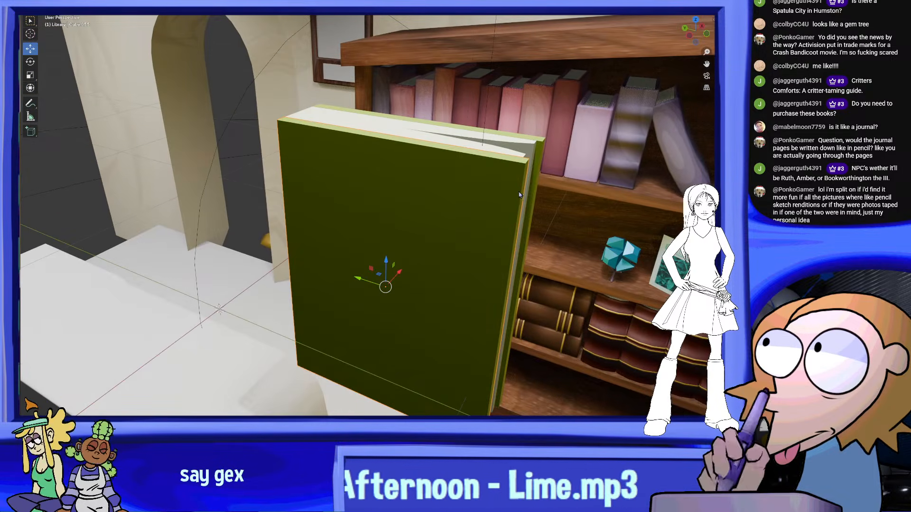
middle_drag(524, 195, 508, 190)
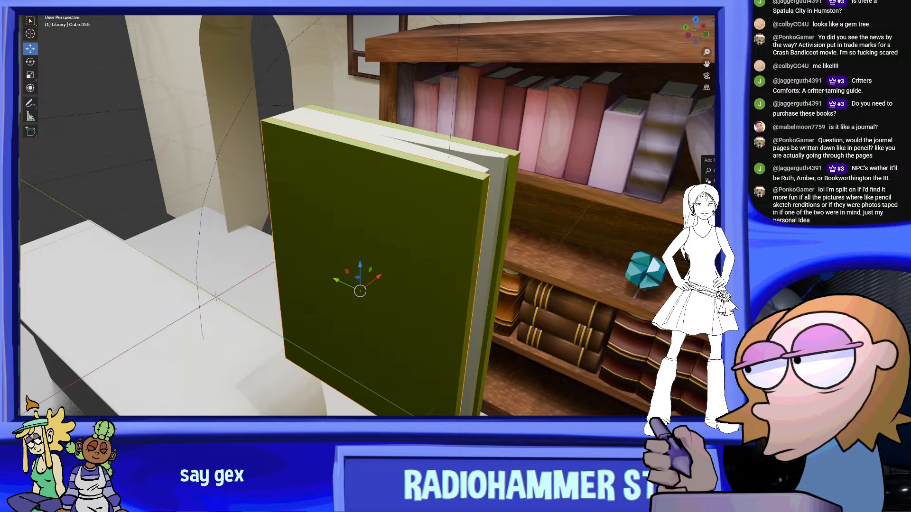
middle_drag(583, 203, 669, 184)
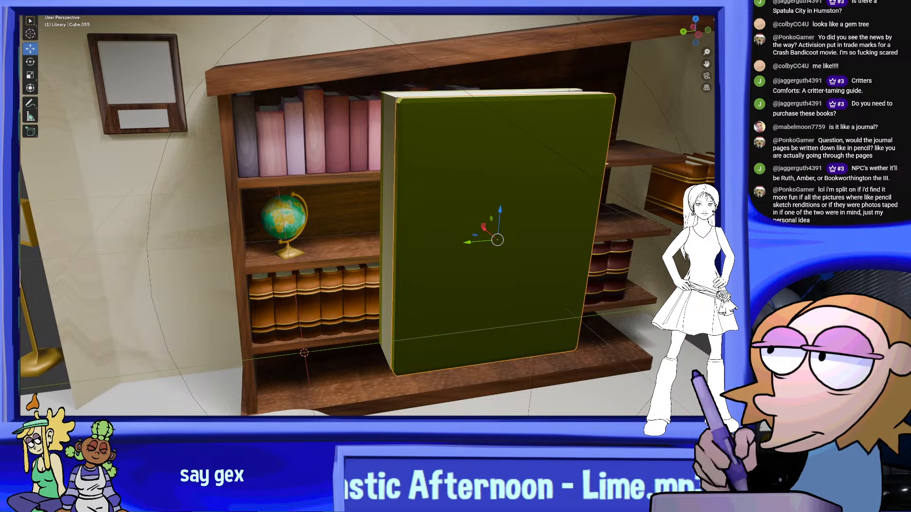
middle_drag(610, 225, 672, 219)
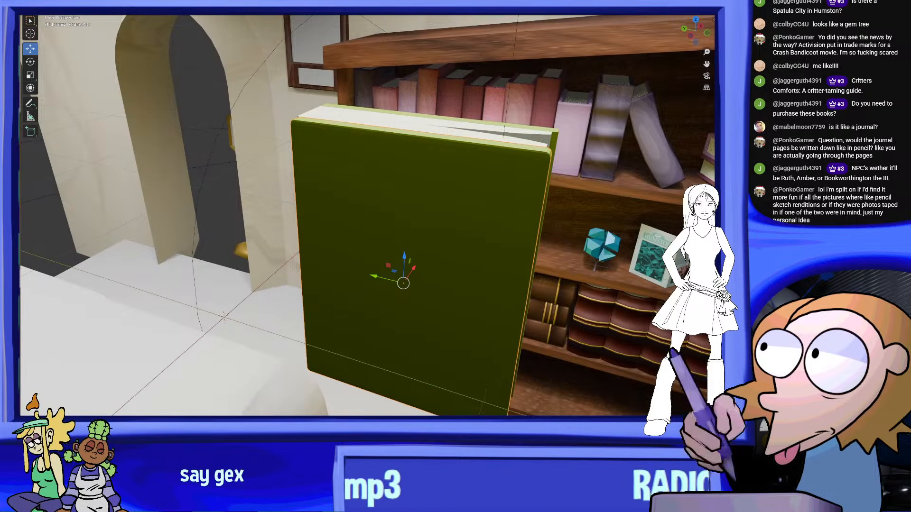
click(577, 218)
mouse_move(603, 217)
middle_down()
mouse_move(528, 234)
mouse_move(545, 246)
mouse_move(608, 226)
middle_up()
click(432, 231)
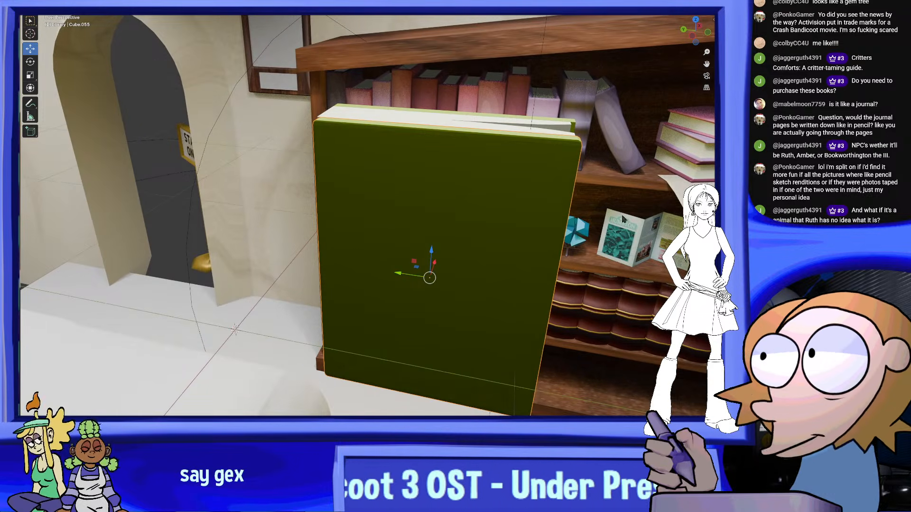
Apply Shade Smooth to the beveled cover
middle_drag(497, 137, 454, 148)
right_click(299, 162)
click(256, 22)
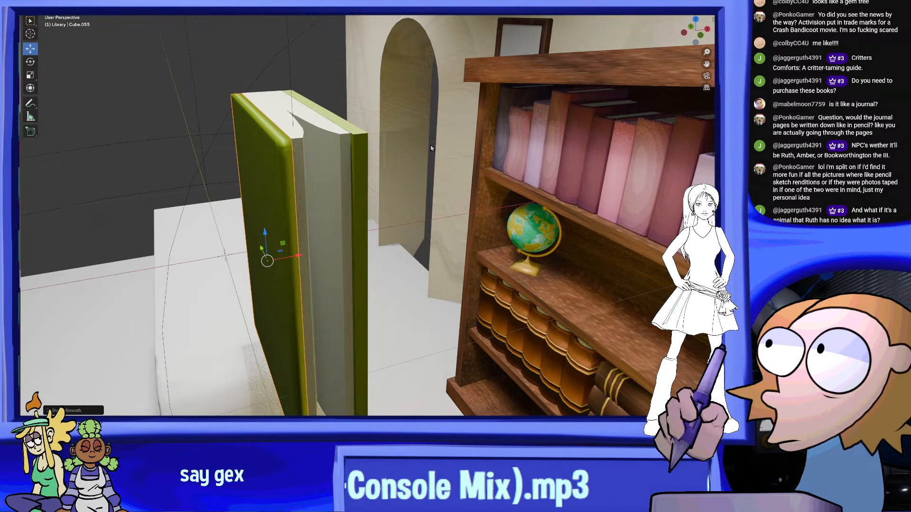
Delete the unbeveled cover, paste a copy of the beveled one, and move it along X against the opposite side of the pages
click(365, 153)
right_click(365, 152)
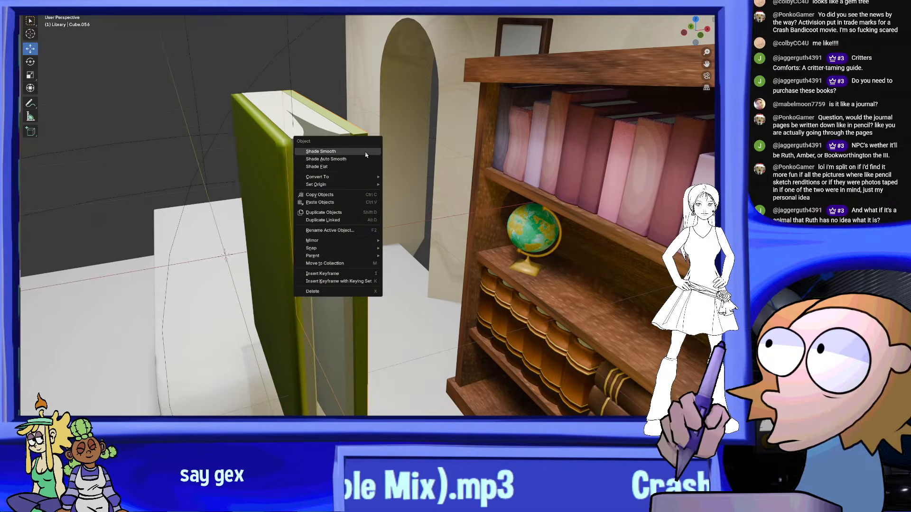
click(358, 290)
key(ctrl+v)
middle_drag(233, 171, 270, 283)
drag(280, 251, 343, 238)
key(ctrl+z)
drag(281, 252, 339, 249)
middle_drag(338, 249, 406, 210)
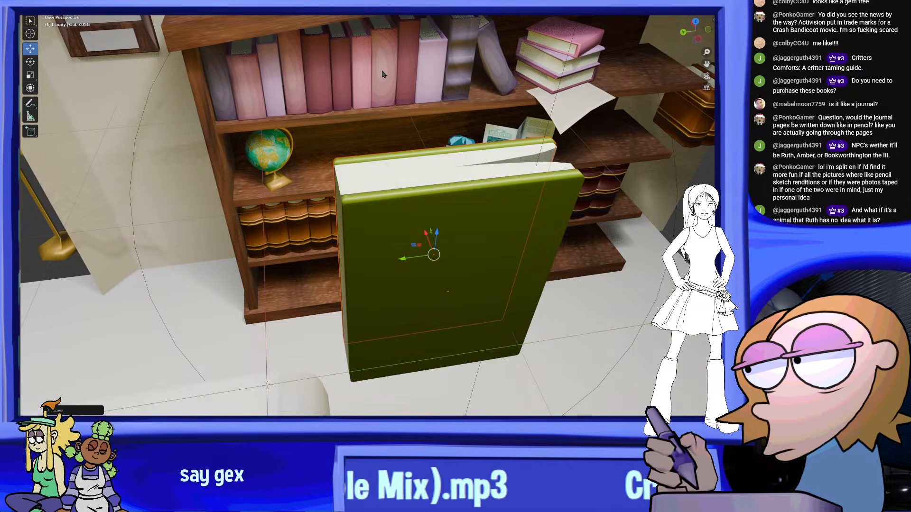
Scale the two covers together so they overhang the page block, undoing the first resize
middle_drag(375, 92, 402, 150)
click(31, 77)
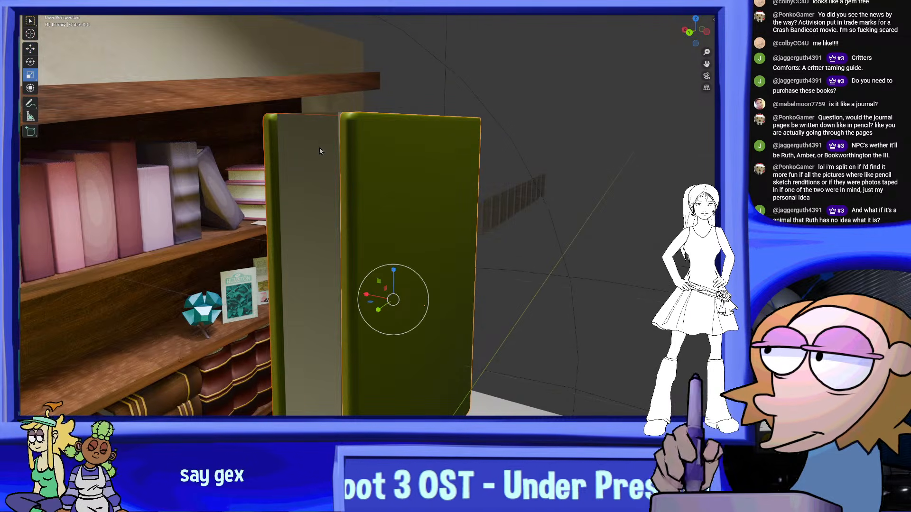
middle_drag(319, 147, 398, 176)
drag(425, 253, 423, 249)
key(ctrl+z)
middle_drag(453, 232, 397, 290)
drag(405, 293, 402, 292)
middle_drag(403, 291, 267, 198)
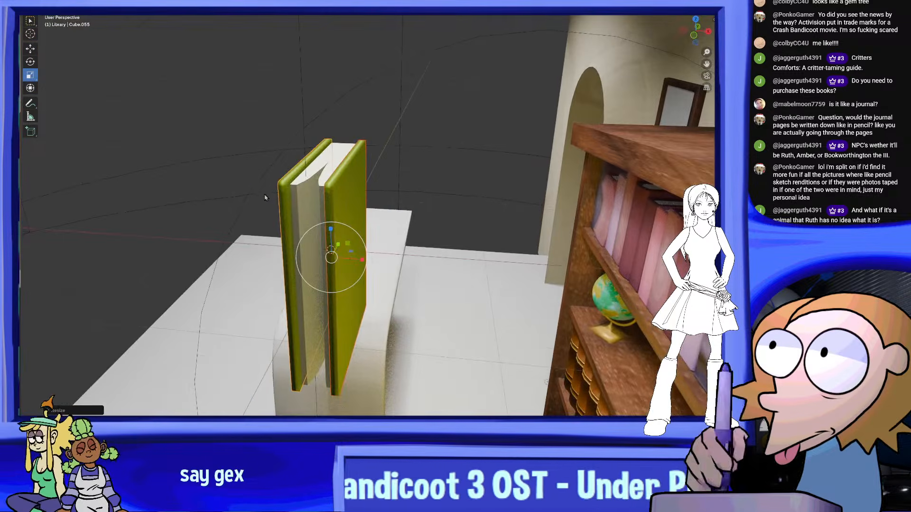
Add a Bézier curve to the scene near the book
middle_drag(440, 163, 239, 59)
key(shift+a)
mouse_move(142, 13)
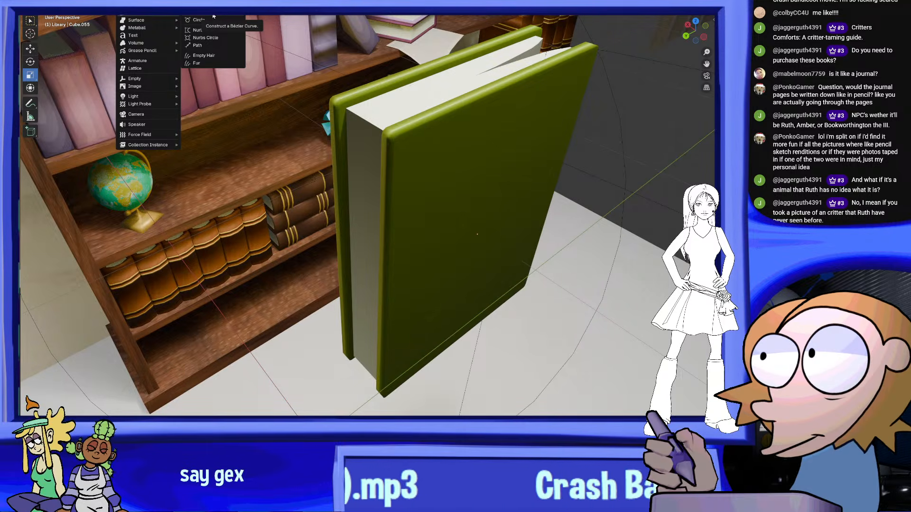
click(227, 16)
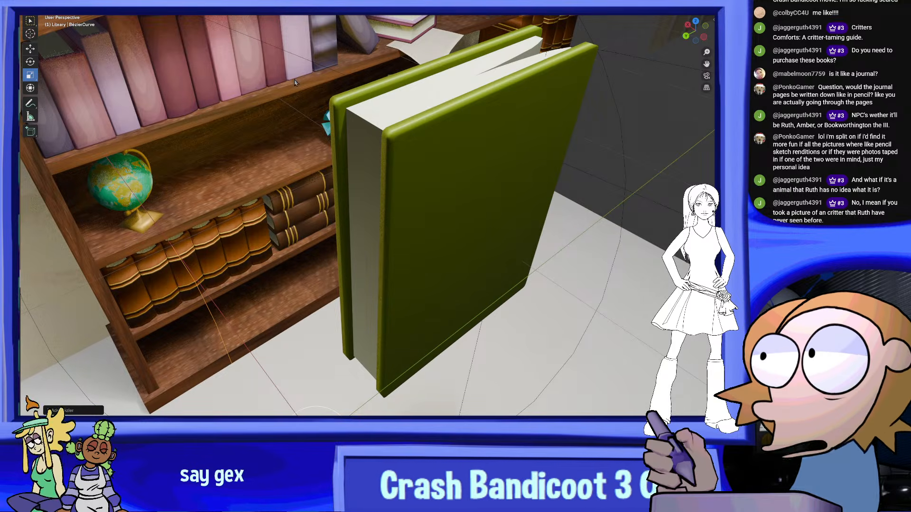
click(398, 239)
scroll(397, 239, down, 5)
middle_drag(397, 238, 447, 295)
Try to turn the Bézier curve into a surface with Adjust Extrusion, and undo it
click(284, 267)
right_click(446, 295)
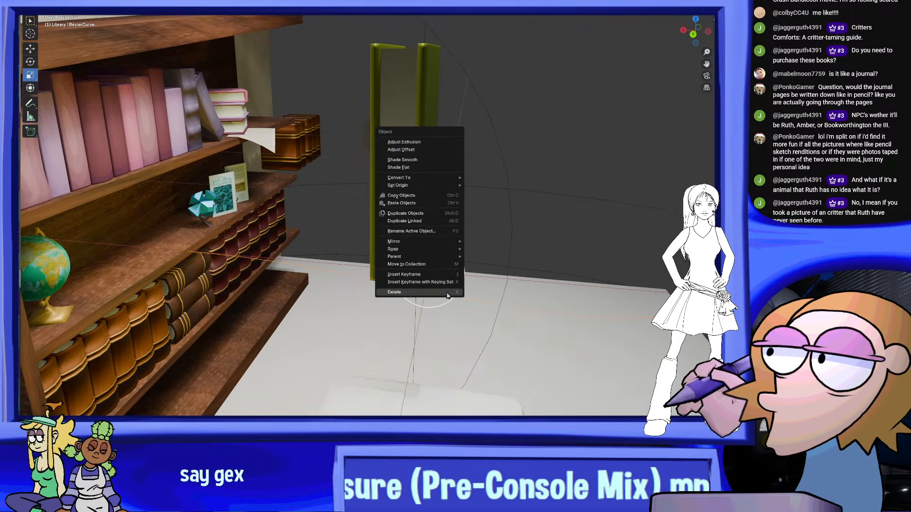
click(428, 142)
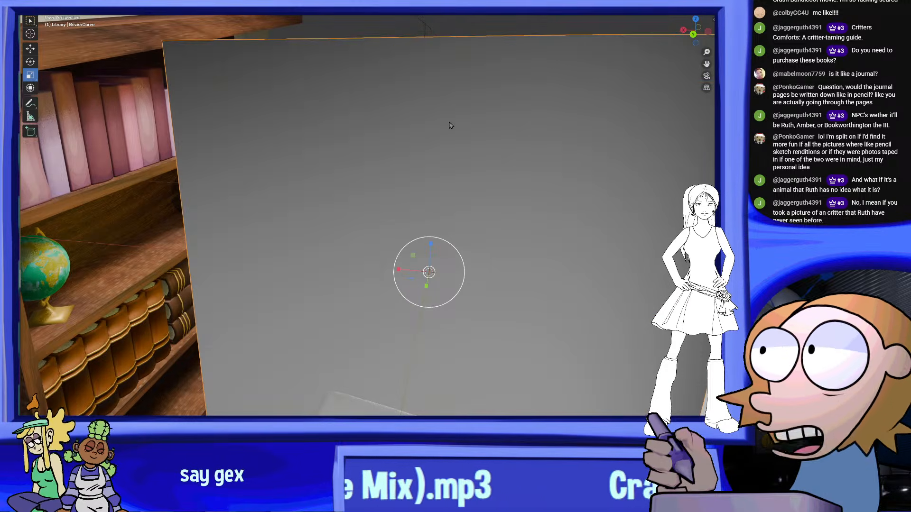
middle_drag(435, 221, 324, 239)
key(ctrl+z)
right_click(273, 258)
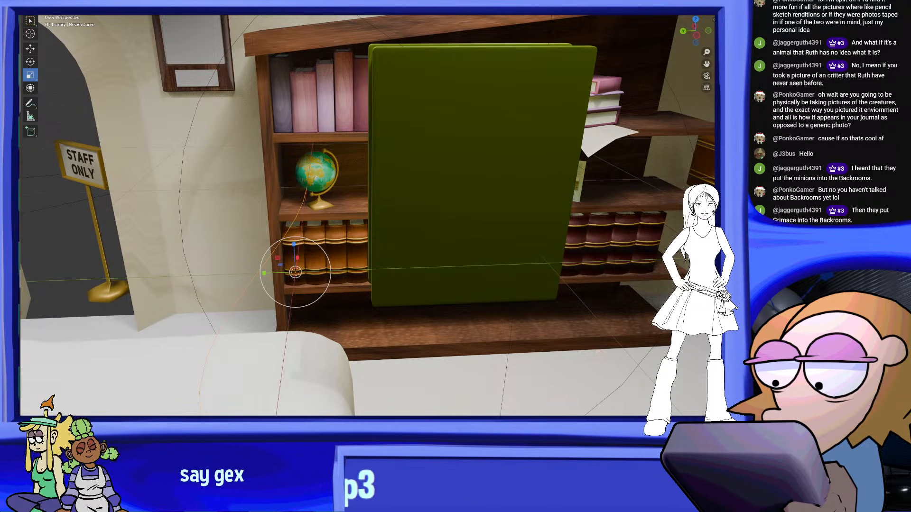
Give the Bézier curve a round thickness like a tube and move it so it crosses the book at the spine
middle_drag(540, 205, 602, 237)
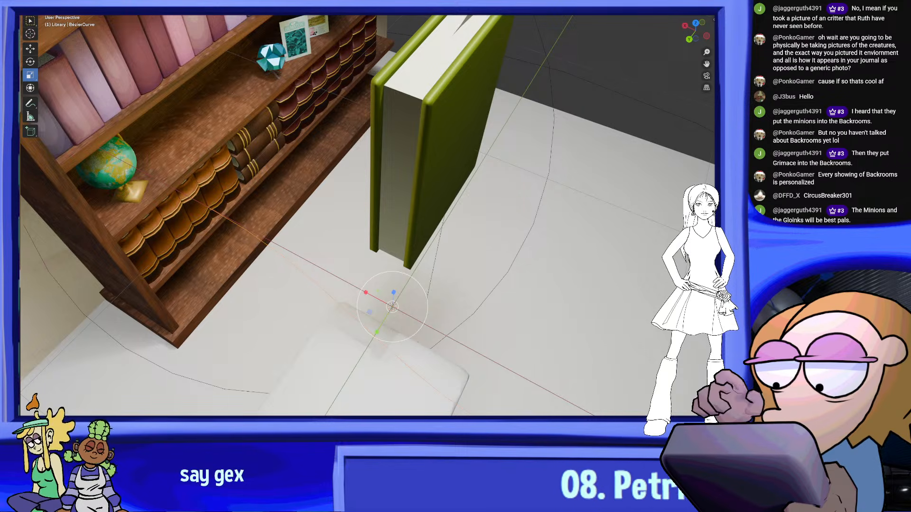
scroll(488, 281, down, 2)
middle_drag(488, 280, 438, 214)
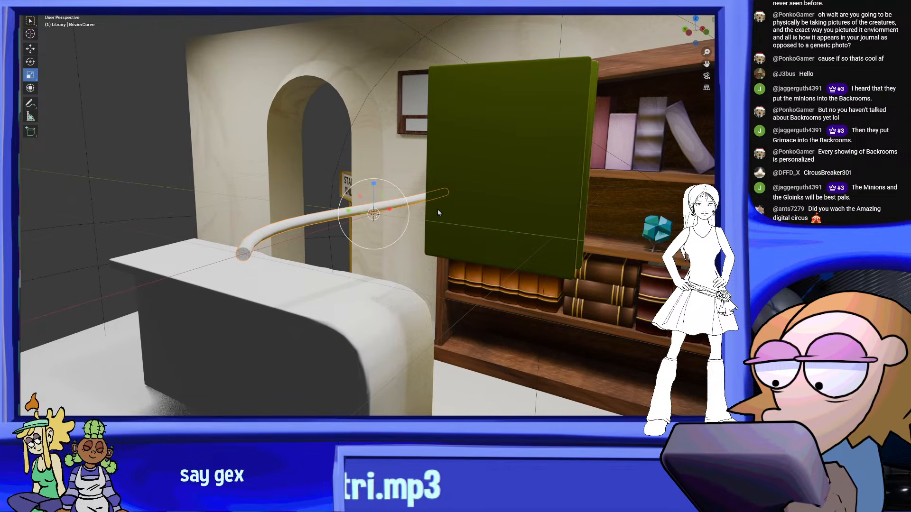
middle_drag(218, 324, 413, 247)
middle_drag(555, 297, 560, 362)
click(581, 213)
key(g)
click(505, 259)
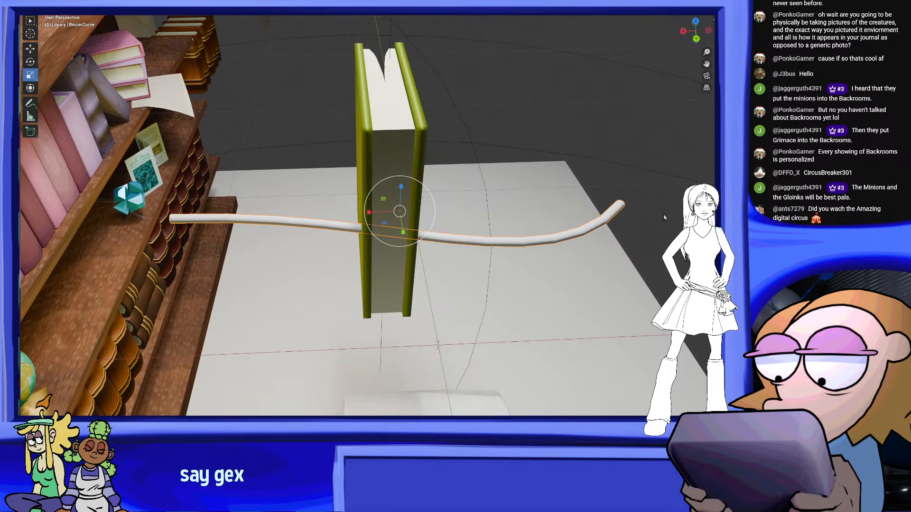
Open the curve for point editing and examine its end handles relative to the book from several angles
middle_drag(508, 291, 458, 281)
key(Tab)
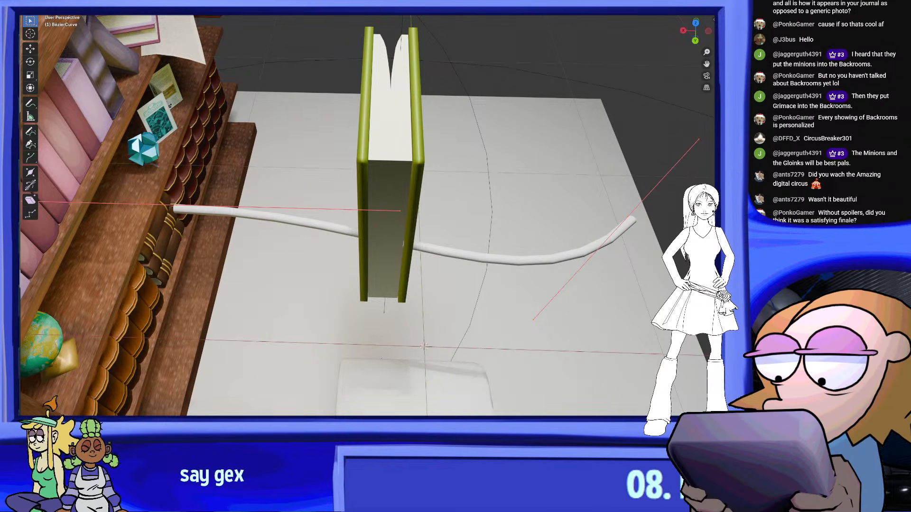
scroll(587, 259, down, 1)
middle_drag(587, 260, 614, 217)
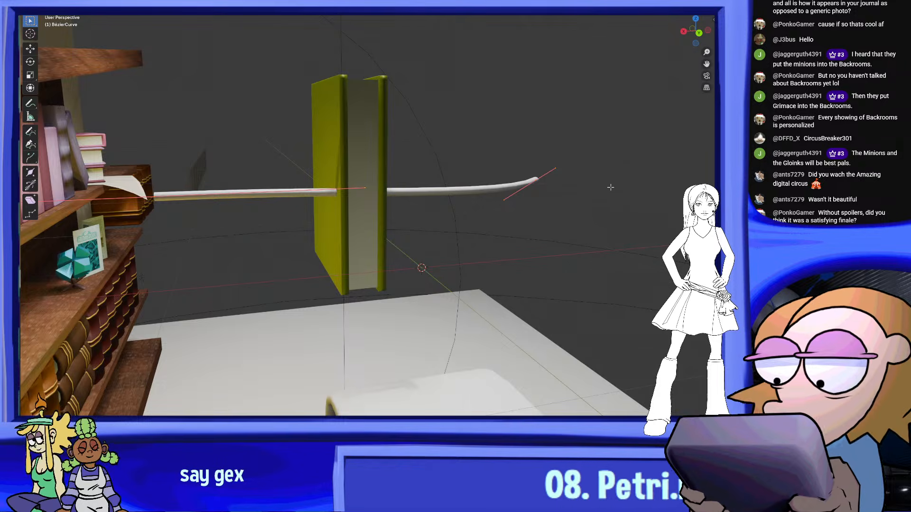
middle_drag(610, 187, 577, 194)
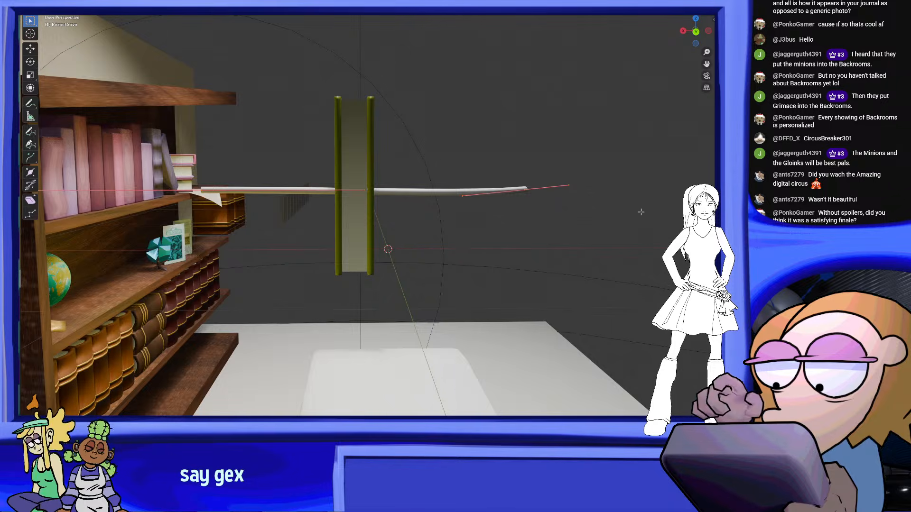
middle_drag(583, 199, 611, 194)
drag(619, 182, 583, 197)
middle_drag(582, 199, 580, 185)
drag(563, 190, 515, 216)
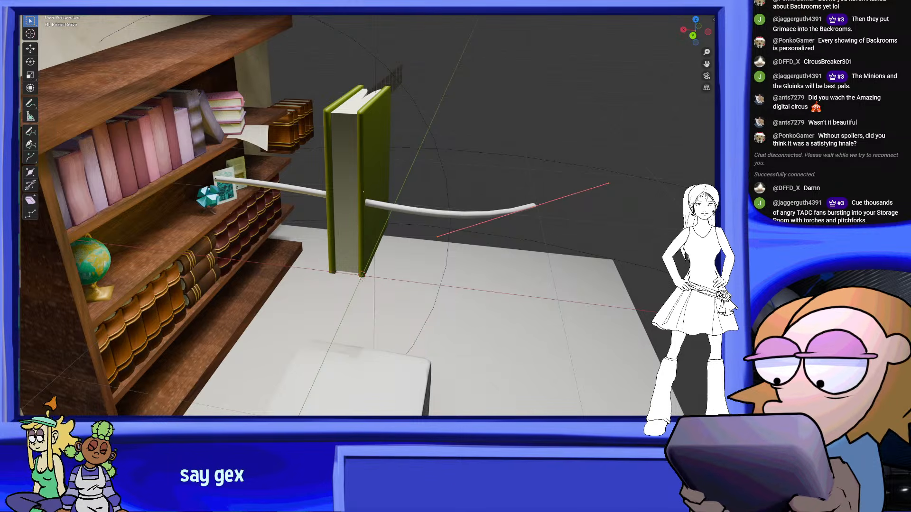
Select the curve's two end points and subdivide the segment between them to add a control point
right_click(528, 207)
click(527, 212)
middle_drag(527, 211, 531, 232)
right_click(533, 232)
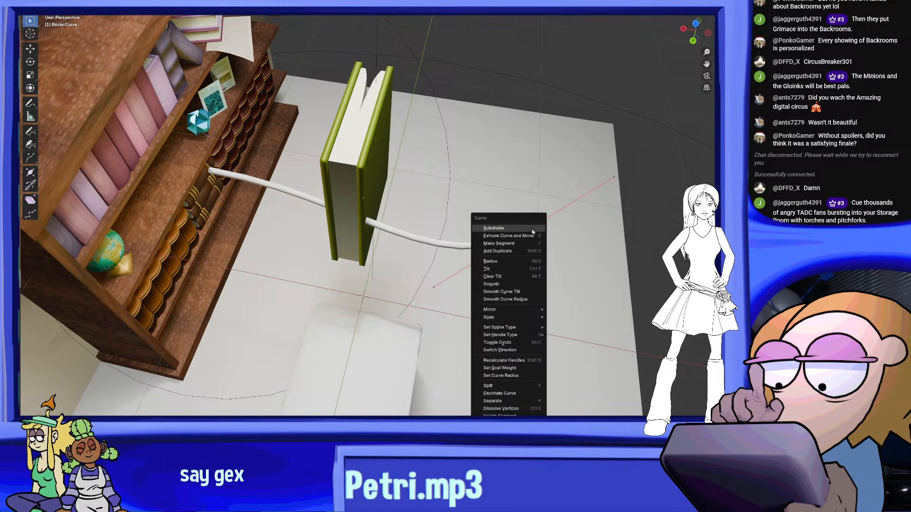
click(531, 230)
middle_drag(359, 186, 240, 187)
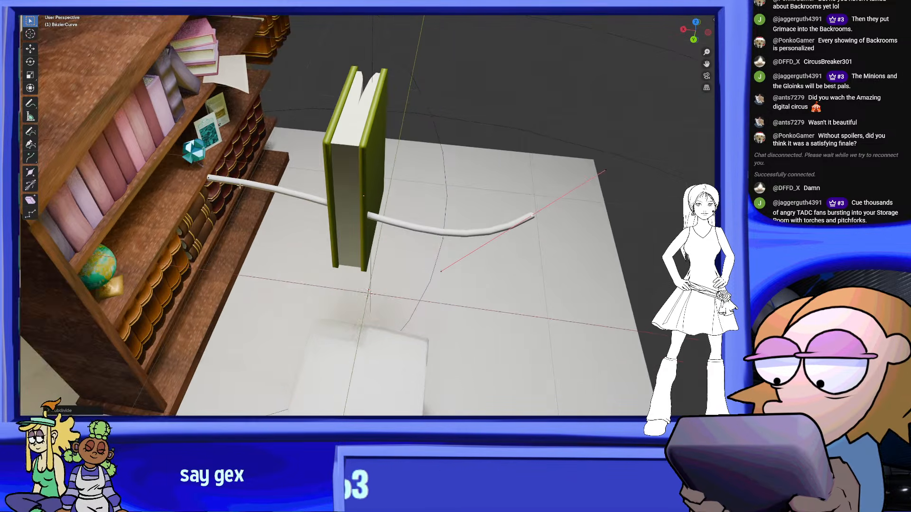
right_click(204, 175)
click(204, 175)
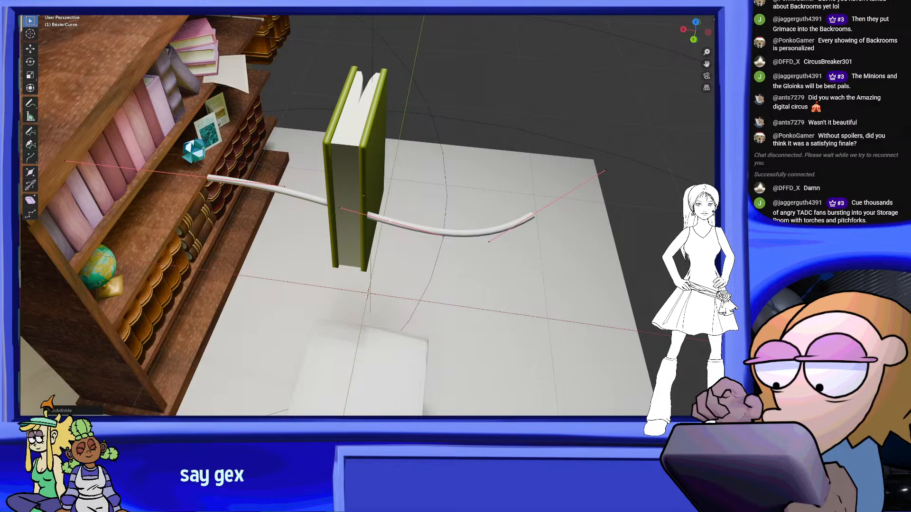
Reposition the subdivided curve along X so its end nearest the bookcase sits just outside the book's cover
right_click(254, 194)
click(254, 194)
middle_drag(527, 267, 441, 204)
middle_drag(237, 170, 211, 124)
right_click(219, 162)
click(218, 162)
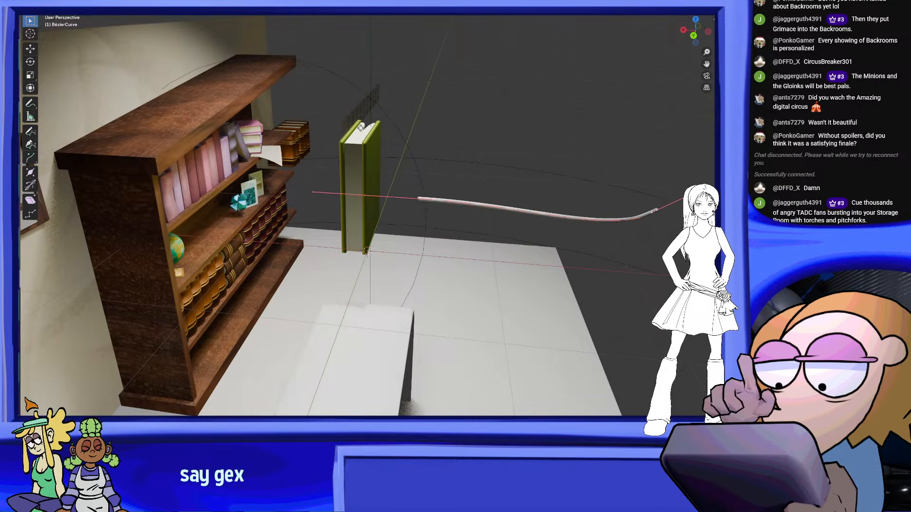
middle_drag(447, 210, 381, 232)
middle_drag(345, 201, 334, 242)
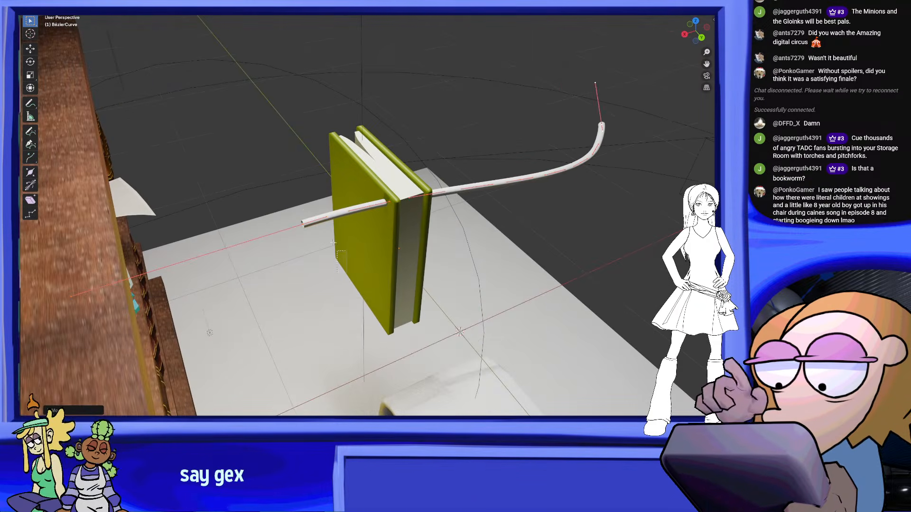
Select the curve's end point nearest the bookcase and rotate it to bend that end into a hook beside the cover
middle_drag(306, 209, 289, 192)
click(305, 214)
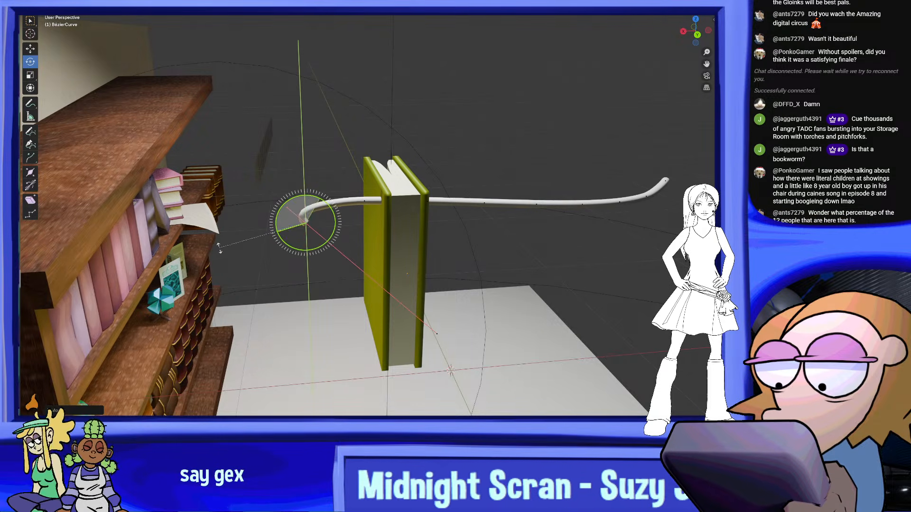
middle_drag(487, 271, 453, 255)
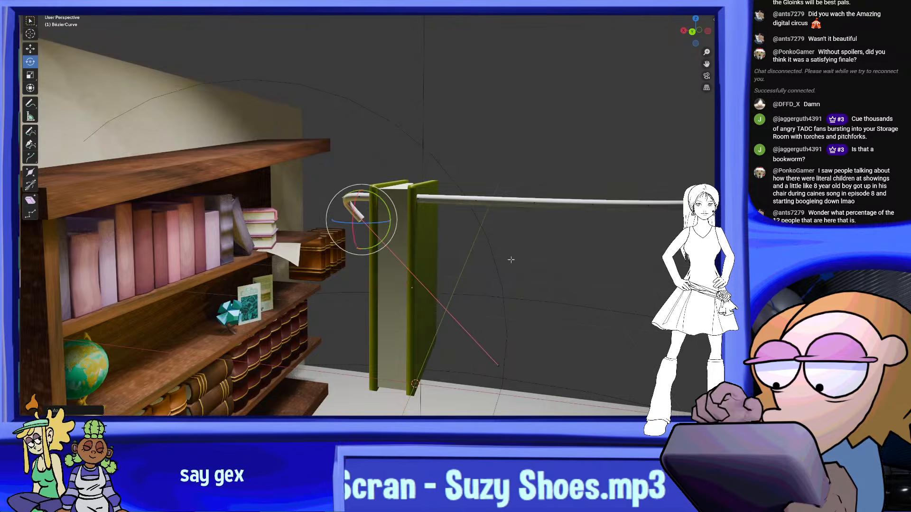
Rotate and move the hook's end point so the tube curves back into the cover facing the bookcase
middle_drag(510, 259, 541, 249)
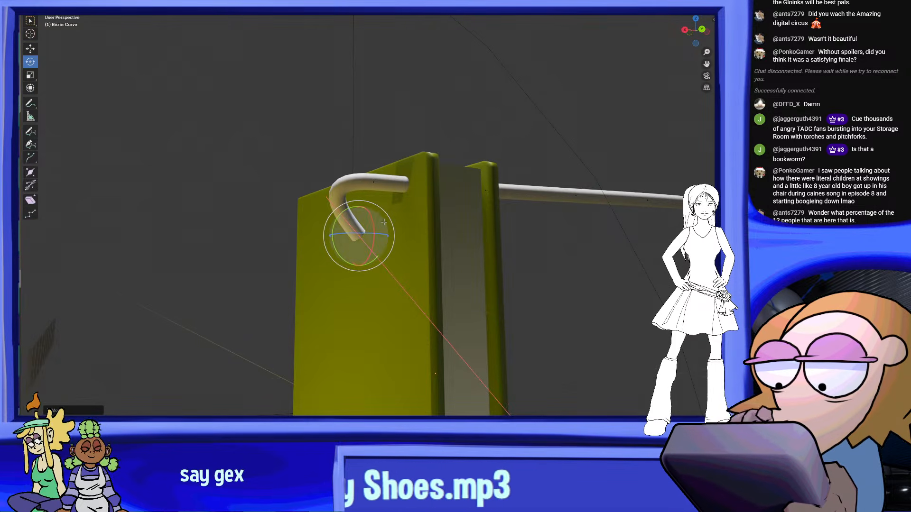
drag(338, 216, 335, 275)
middle_drag(335, 274, 305, 240)
click(469, 270)
key(g)
click(321, 210)
middle_drag(321, 210, 391, 237)
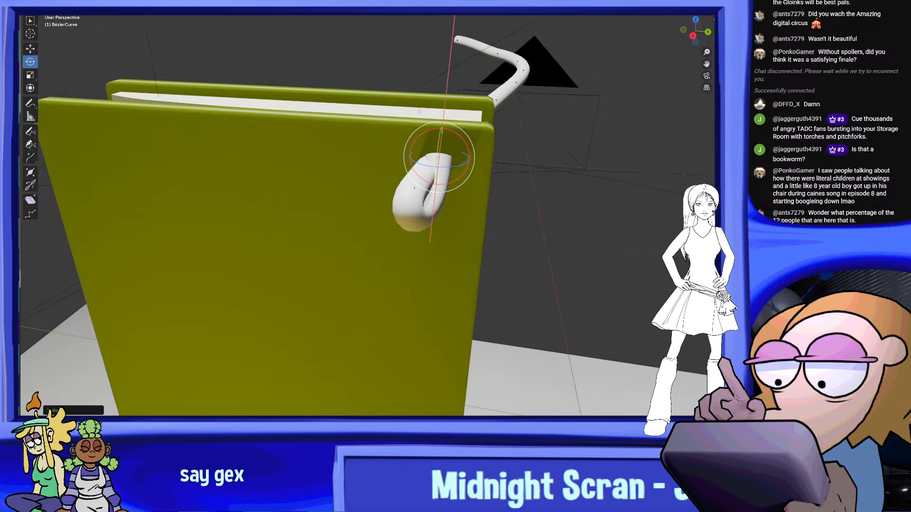
Refine the rotation of the hook's points so the tube re-enters the bookcase-facing cover near its edge
drag(462, 140, 435, 122)
middle_drag(436, 122, 388, 111)
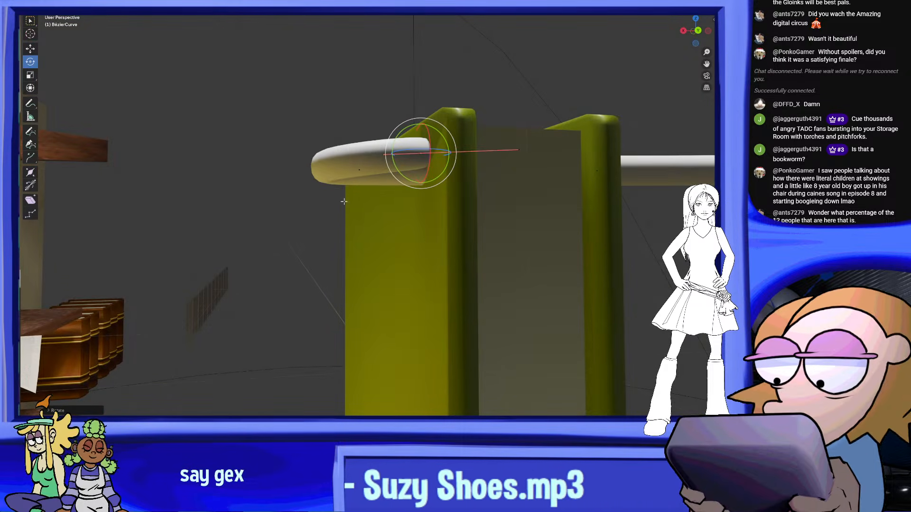
middle_drag(322, 216, 353, 213)
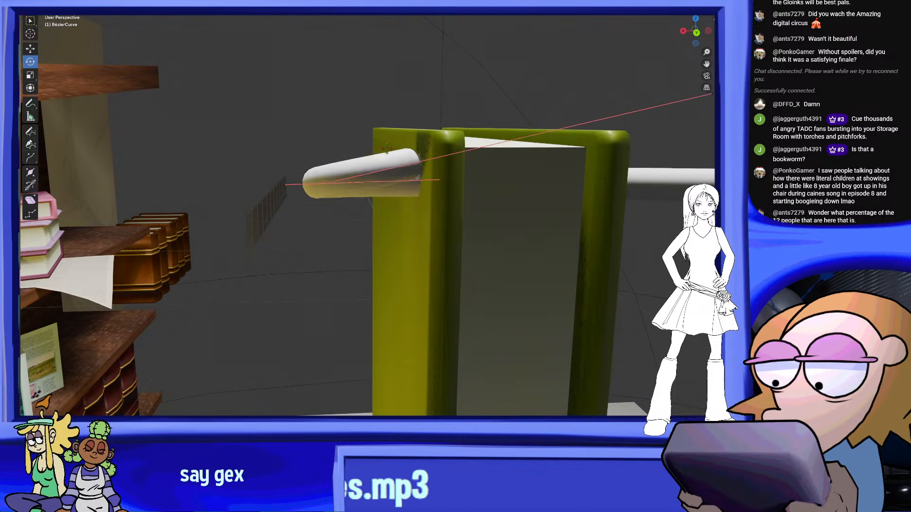
drag(398, 151, 346, 134)
middle_drag(425, 148, 397, 140)
Pull a control point on the far side of the book downward to bend the straight tube
key(g)
middle_drag(424, 186, 514, 239)
middle_drag(440, 146, 449, 175)
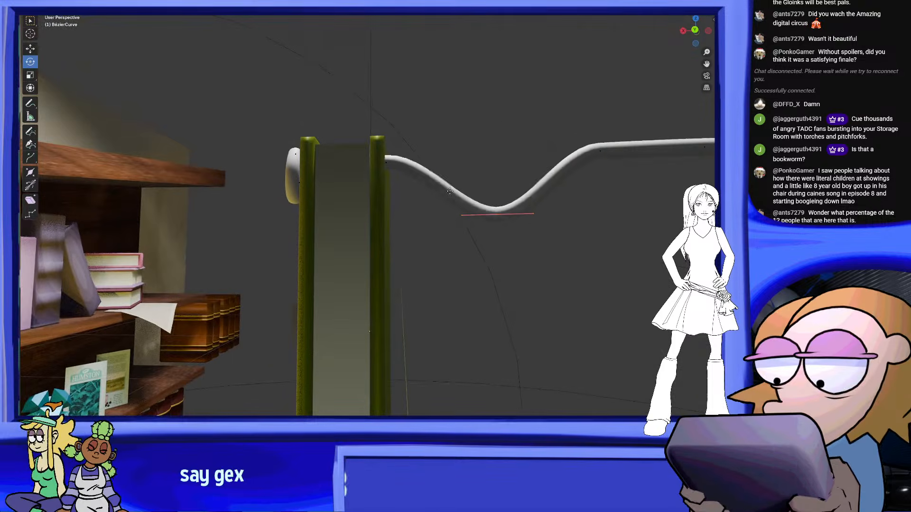
click(374, 249)
middle_drag(374, 249, 498, 255)
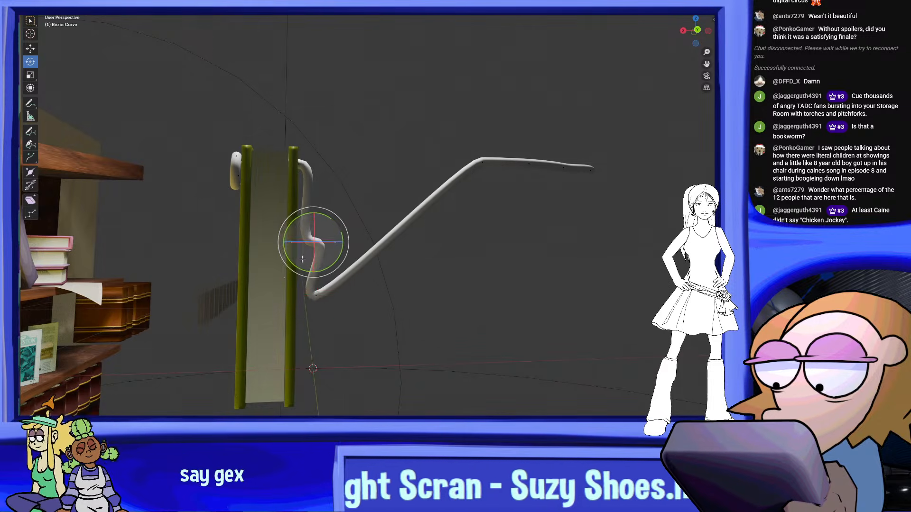
Move the bend's control point close to the outside of the cover facing away from the bookcase
scroll(334, 217, up, 4)
drag(321, 209, 318, 259)
key(g)
click(289, 241)
middle_drag(289, 240, 460, 211)
Rotate the selected control point so the tube runs vertically down beside the outer cover
scroll(458, 208, up, 2)
key(r)
key(r)
click(445, 178)
middle_drag(445, 178, 434, 169)
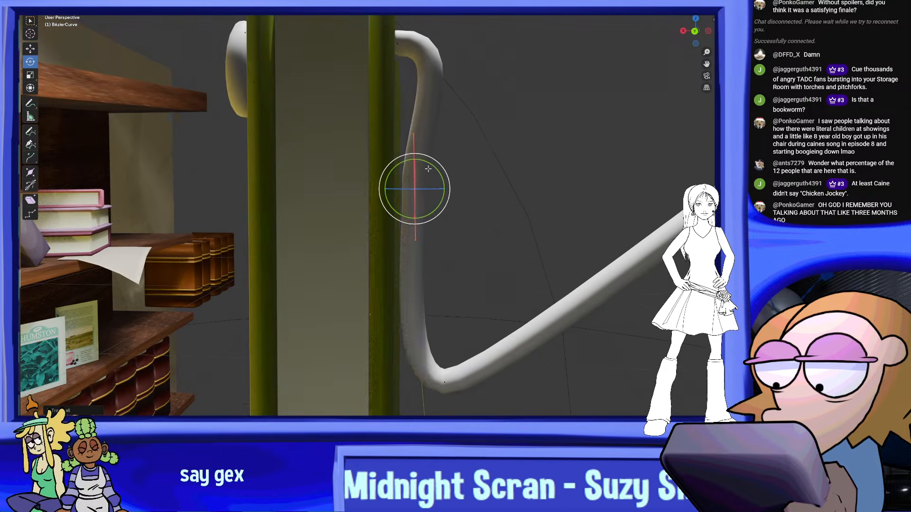
Raise the next control point to shorten the vertical section beside the outer cover
drag(438, 285, 498, 417)
key(g)
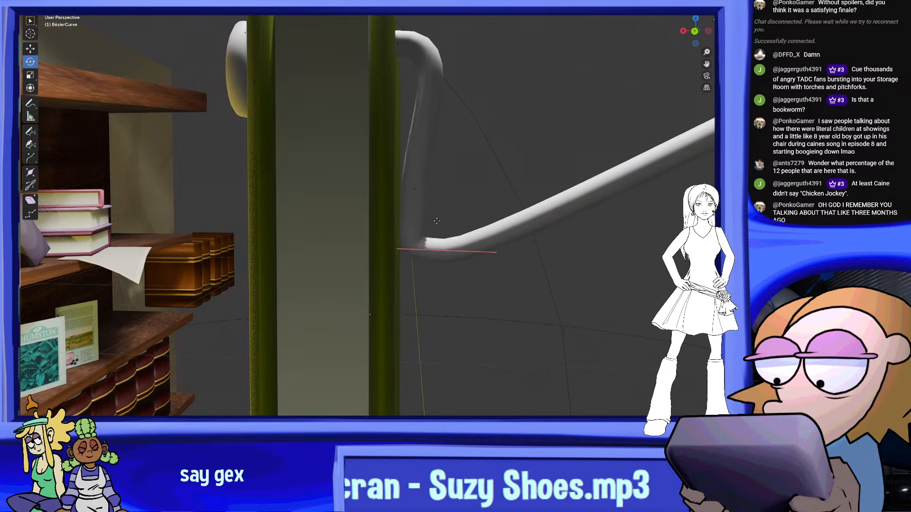
click(465, 213)
drag(476, 231, 447, 327)
Select the tube's remaining far points and lower them beside the book
scroll(514, 250, down, 4)
shift+middle_drag(583, 236, 397, 246)
scroll(398, 247, down, 3)
drag(624, 224, 406, 112)
click(365, 265)
middle_drag(366, 265, 482, 190)
Move the control point below the vertical section through the book to its bookcase side
scroll(482, 189, up, 3)
drag(415, 215, 417, 221)
key(g)
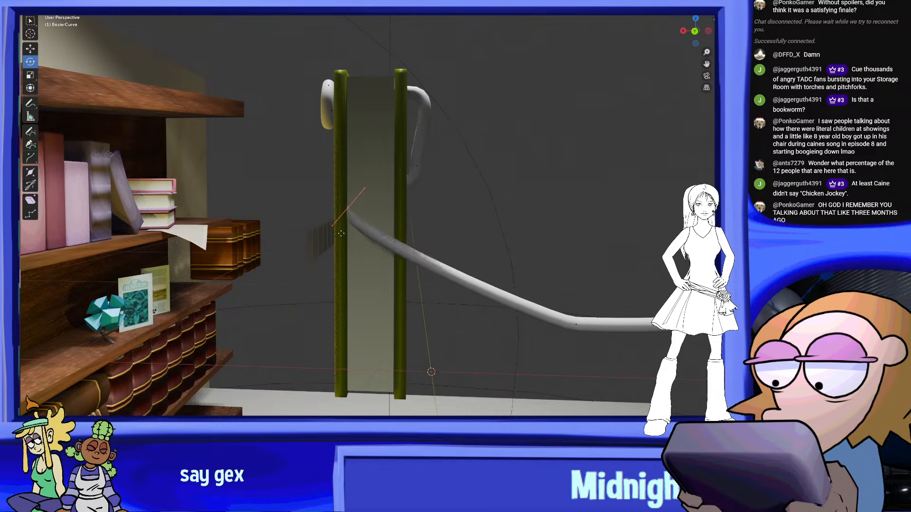
click(315, 225)
middle_drag(314, 226, 597, 242)
Move the following control point in to the bookcase-facing cover to form a second loop there
key(g)
drag(588, 238, 536, 302)
key(g)
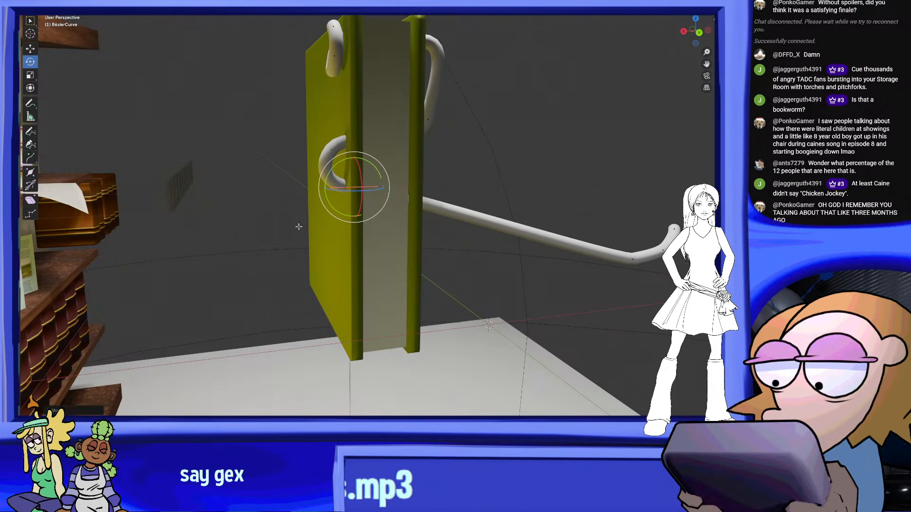
scroll(459, 185, up, 1)
middle_drag(459, 186, 349, 152)
key(g)
click(386, 151)
Rotate and reposition the second loop's points so the tube bends back toward the cover
middle_drag(326, 193, 315, 180)
scroll(327, 174, up, 1)
drag(351, 144, 325, 136)
key(g)
click(338, 144)
middle_drag(363, 153, 254, 114)
drag(376, 225, 377, 227)
middle_drag(380, 209, 353, 193)
Shift both points of the second loop toward the cover and rotate them slightly
key(g)
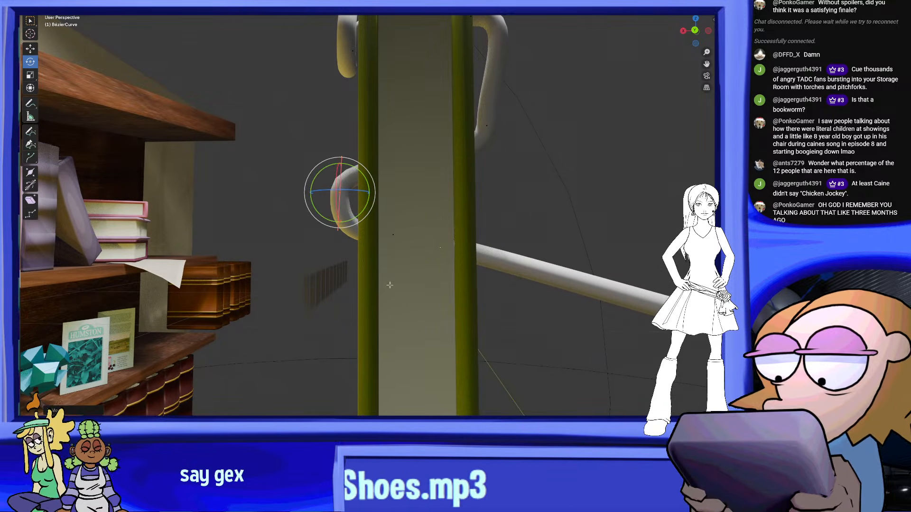
click(361, 248)
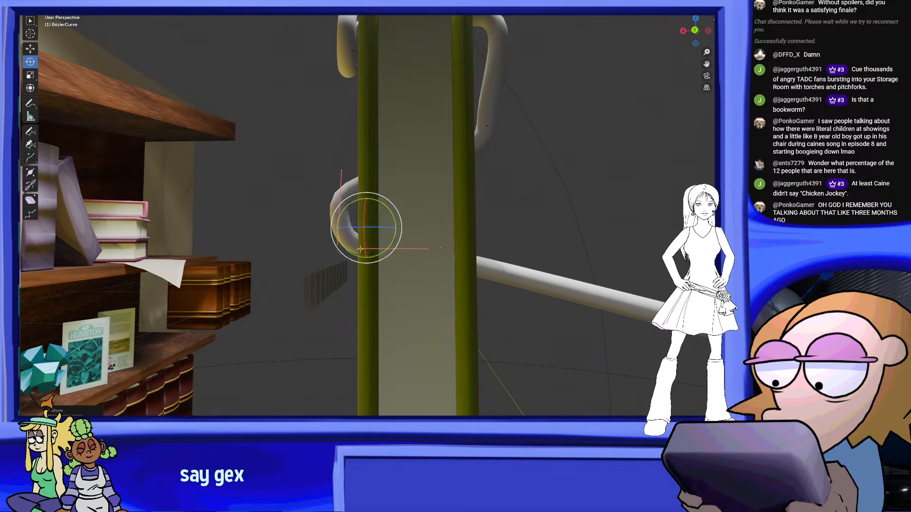
click(388, 205)
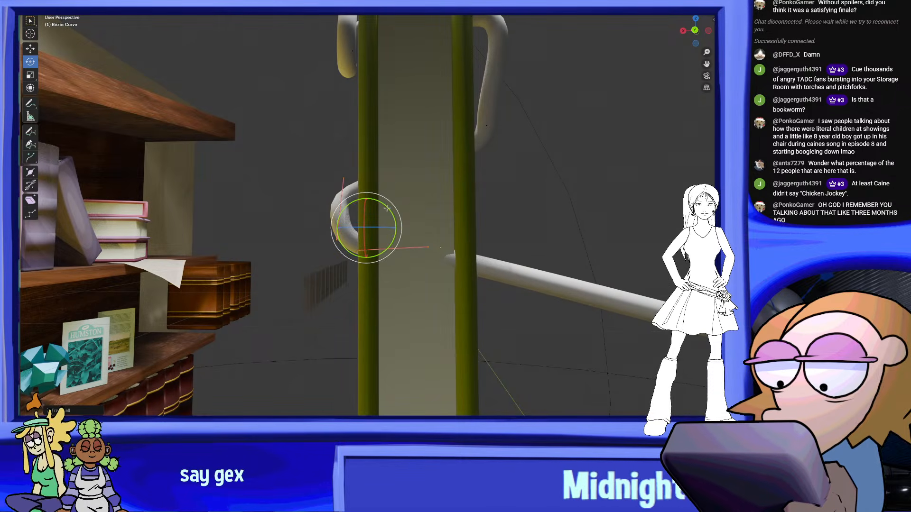
middle_drag(387, 204, 603, 203)
Move the tube's remaining end points inward, closer to the outer cover
drag(635, 250, 597, 272)
key(g)
click(439, 298)
middle_drag(439, 299, 541, 309)
scroll(522, 291, down, 5)
key(g)
click(512, 267)
middle_drag(512, 267, 444, 251)
Reposition the lower control points so the tube leaves the outer cover and slants down along it
scroll(576, 254, up, 2)
drag(666, 248, 448, 122)
drag(382, 154, 388, 152)
drag(506, 154, 422, 283)
click(417, 289)
middle_drag(416, 289, 314, 311)
key(g)
click(664, 342)
Select the slanted section's middle control point and move it in beside the outer cover
middle_drag(678, 339, 539, 223)
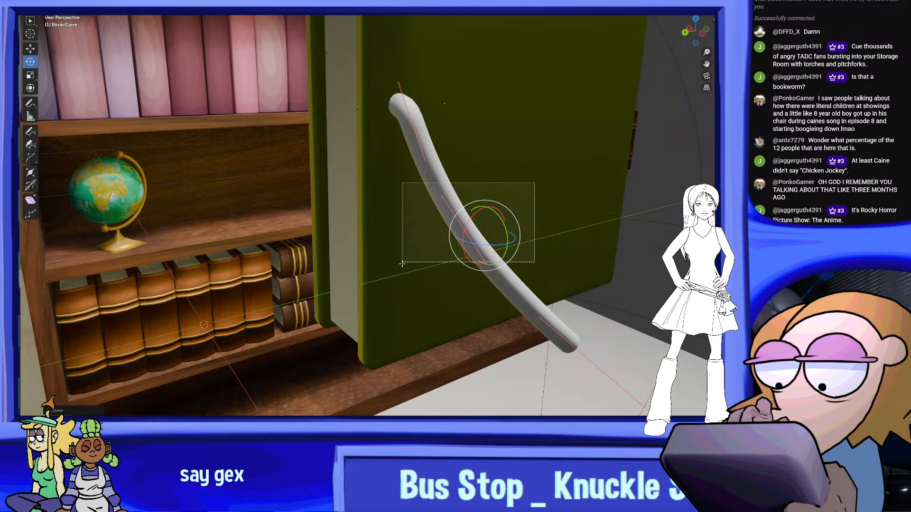
middle_drag(412, 285, 387, 255)
key(g)
click(439, 295)
key(g)
click(340, 271)
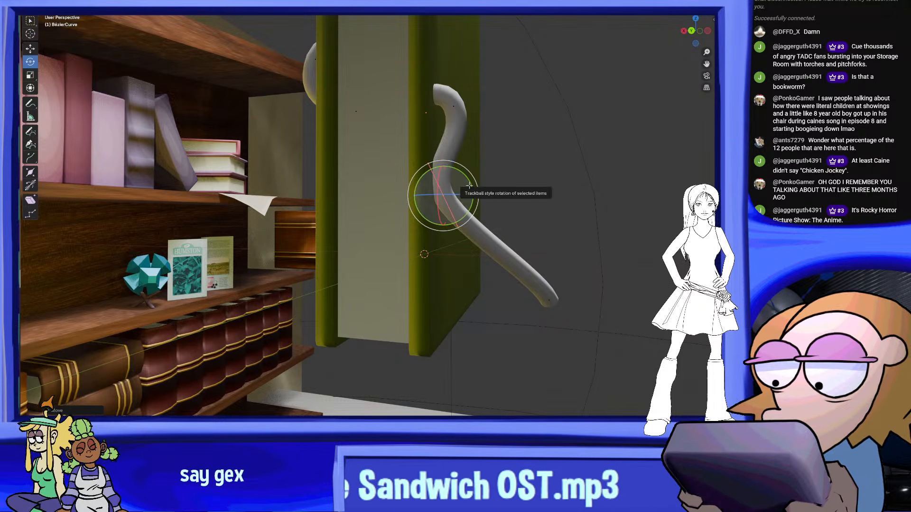
Rotate the middle control point upright so the tube follows the outer cover
drag(480, 198, 481, 199)
middle_drag(480, 200, 496, 214)
key(g)
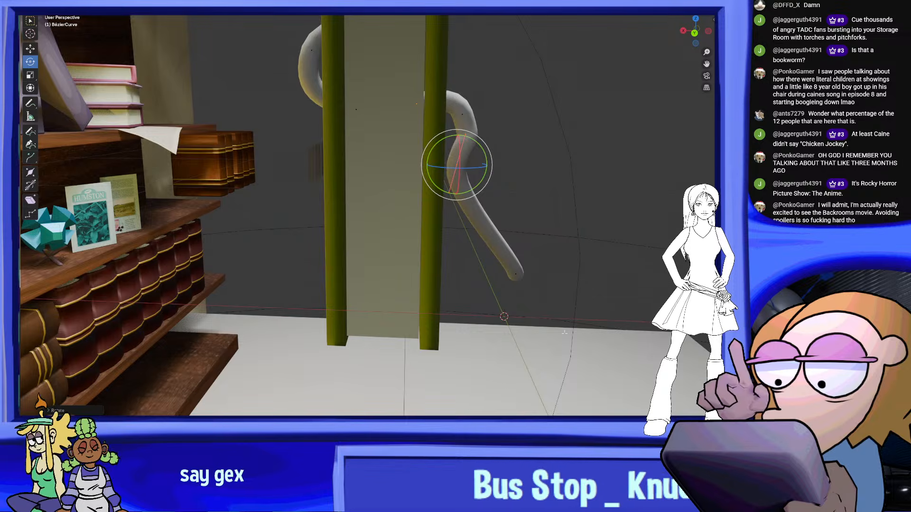
drag(499, 243, 498, 242)
Select the tube's end point, move it up beneath the middle point and rotate it
middle_drag(586, 287, 524, 279)
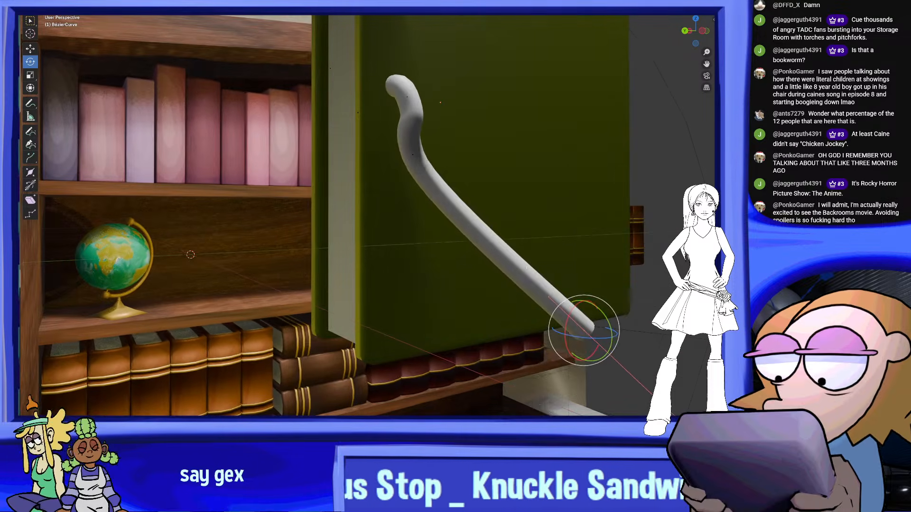
key(g)
middle_drag(384, 207, 462, 248)
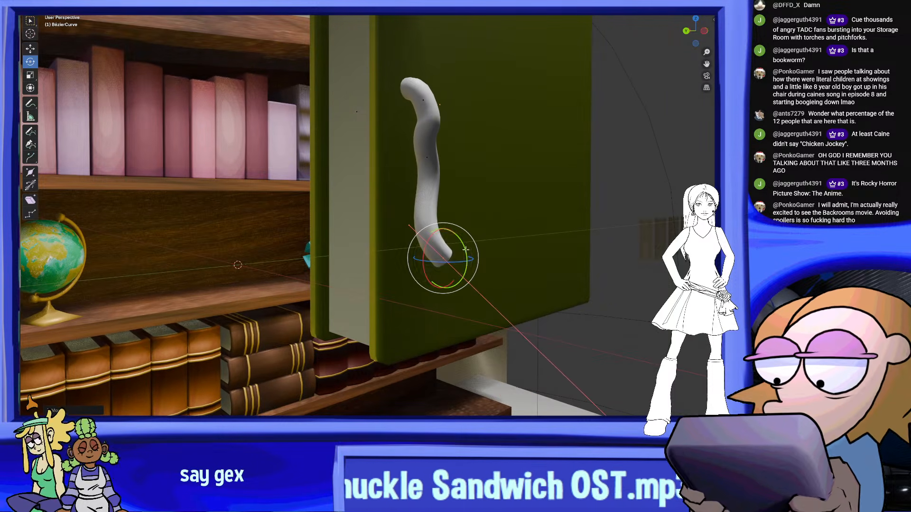
drag(467, 275, 463, 289)
middle_drag(455, 280, 359, 260)
Move the tube's end point into the outer cover to close the lower loop
drag(358, 260, 394, 248)
middle_drag(394, 248, 529, 250)
key(g)
click(474, 226)
middle_drag(475, 227, 353, 241)
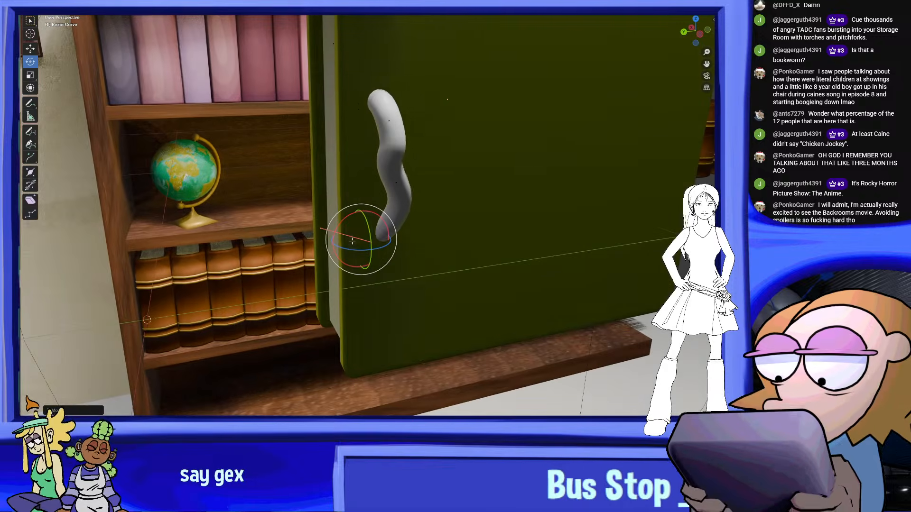
Select the lower loop's middle control point and rotate it to smooth the bend
click(396, 183)
drag(411, 157, 418, 162)
middle_drag(421, 164, 382, 142)
click(377, 142)
middle_drag(393, 178, 433, 204)
Reposition the tube's lower points so it passes through the book and emerges on the bookcase side
drag(434, 267, 309, 210)
middle_drag(386, 223, 411, 204)
key(g)
click(334, 197)
middle_drag(335, 196, 417, 195)
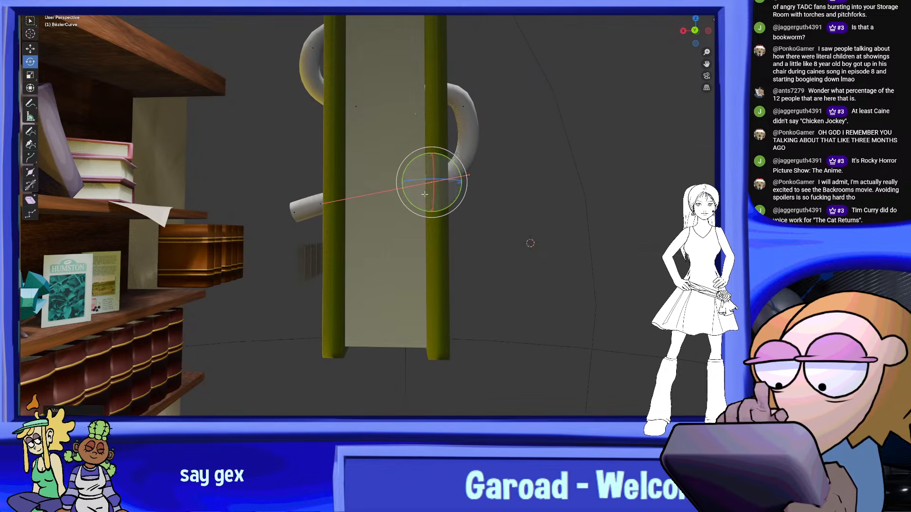
Select the tube's end point on the bookcase side and bend it down along the cover
drag(456, 109, 414, 208)
middle_drag(408, 205, 362, 255)
click(365, 212)
scroll(365, 213, up, 1)
middle_drag(374, 209, 365, 202)
scroll(365, 202, up, 3)
drag(360, 199, 317, 183)
key(g)
click(480, 267)
Straighten the upper loop on the outer cover by repositioning its lower and upper control points
scroll(484, 269, down, 8)
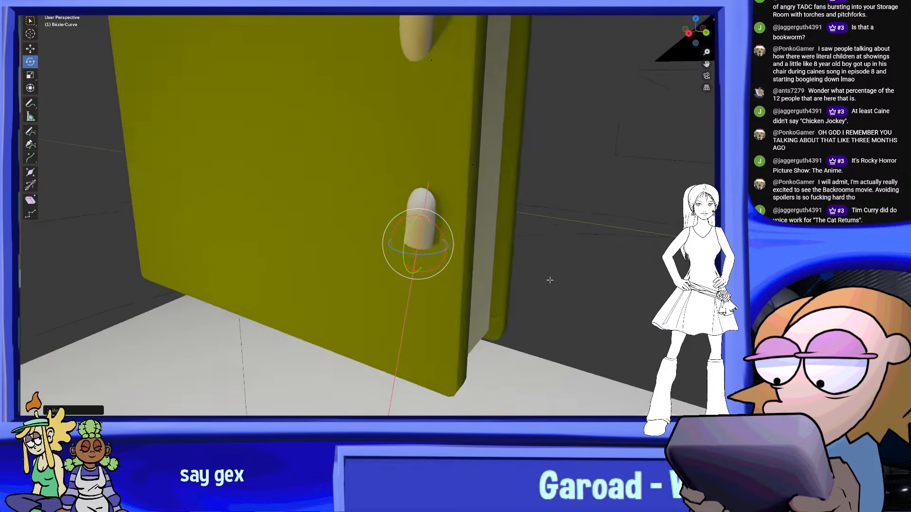
middle_drag(528, 279, 368, 306)
scroll(490, 340, up, 3)
middle_drag(306, 56, 388, 170)
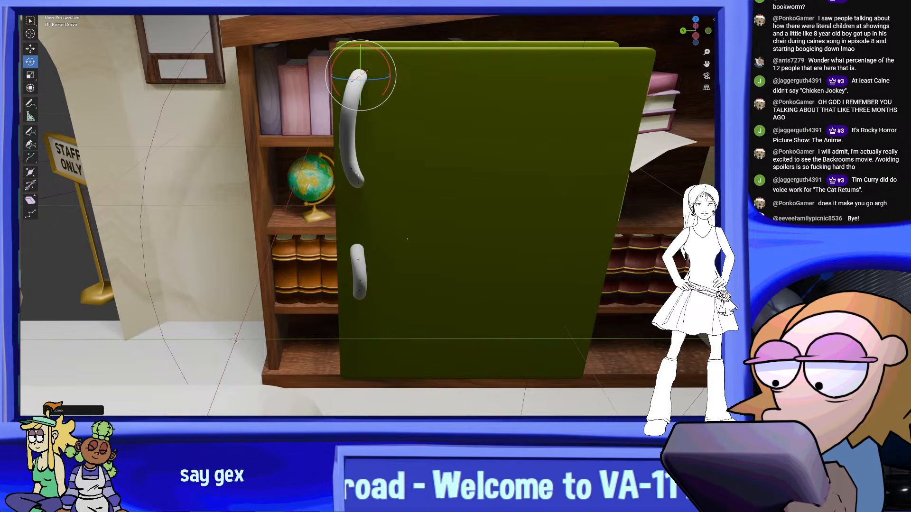
key(g)
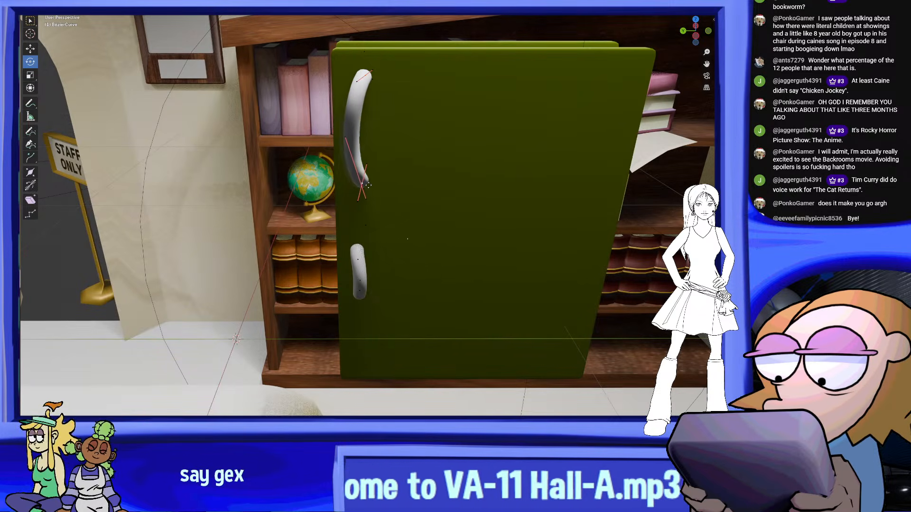
click(364, 184)
middle_drag(363, 182, 379, 195)
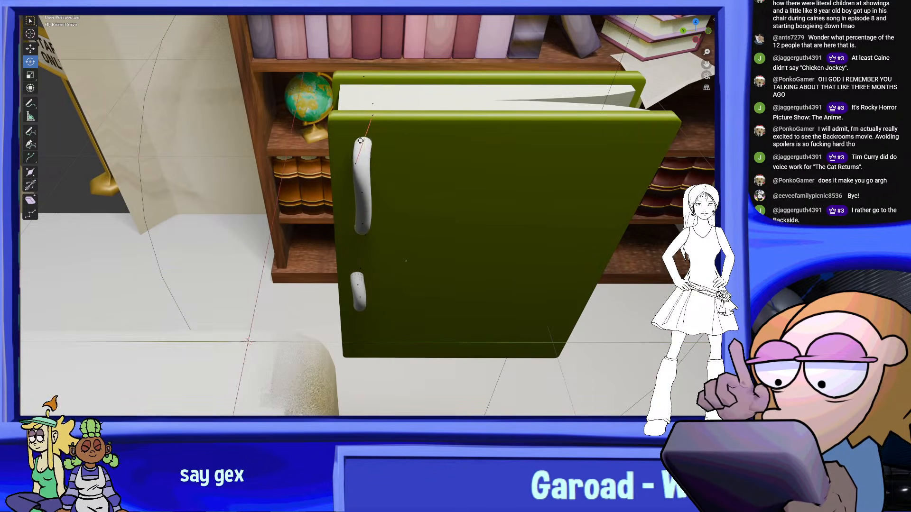
middle_drag(377, 157, 373, 118)
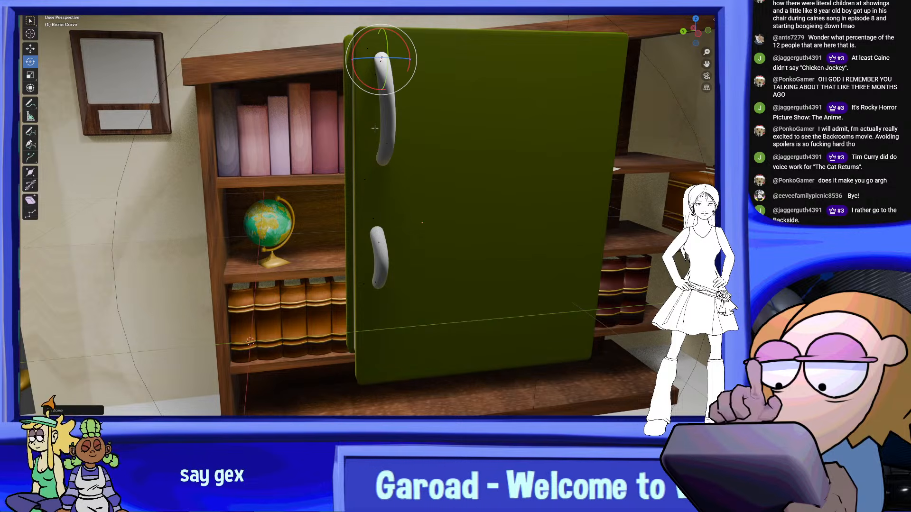
click(388, 143)
Select the points at the tube's lower end and subdivide the segment between them
middle_drag(429, 156, 349, 345)
drag(443, 370, 288, 18)
right_click(420, 140)
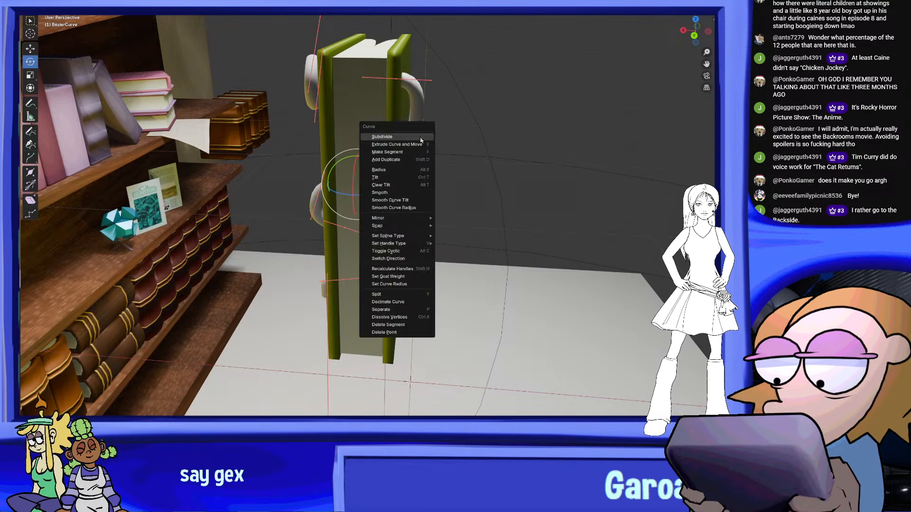
middle_drag(425, 318, 429, 302)
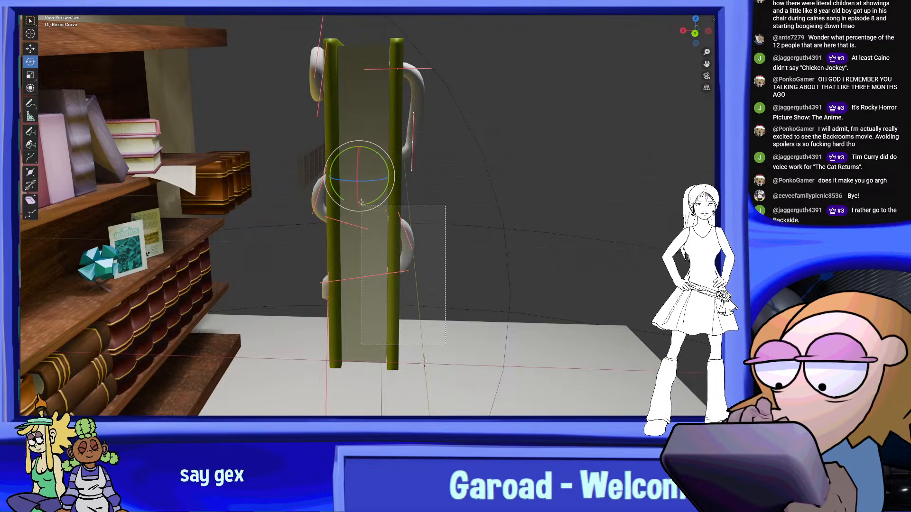
drag(283, 233, 283, 234)
right_click(427, 225)
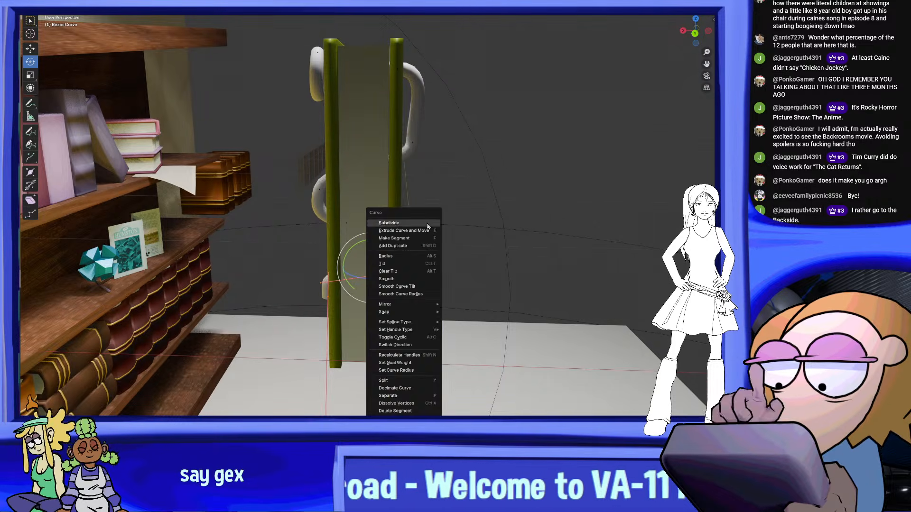
click(427, 224)
Move the tube's end point lower outside the bookcase-facing cover
shift+middle_drag(393, 285, 411, 237)
scroll(416, 284, up, 2)
middle_drag(415, 284, 385, 256)
key(g)
click(349, 296)
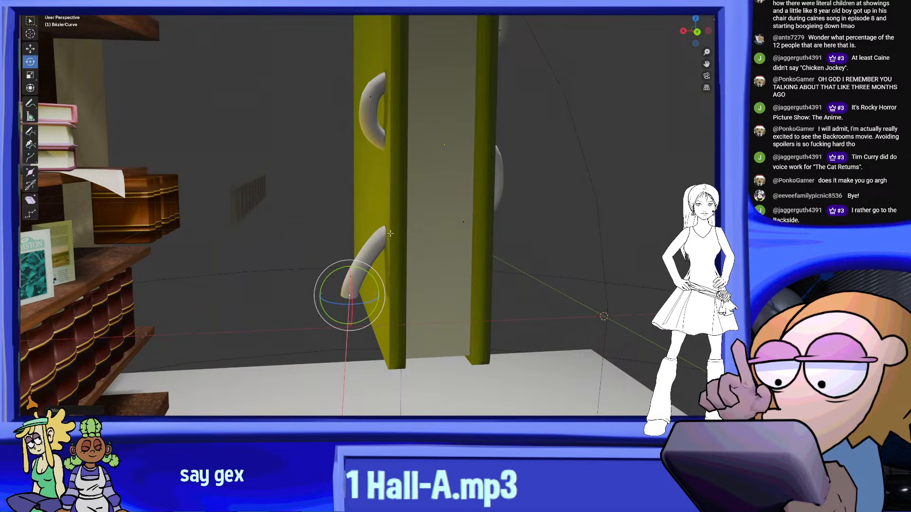
click(346, 253)
Bring the subdivided control points out past the bookcase-facing cover to shape a third loop
click(461, 223)
key(g)
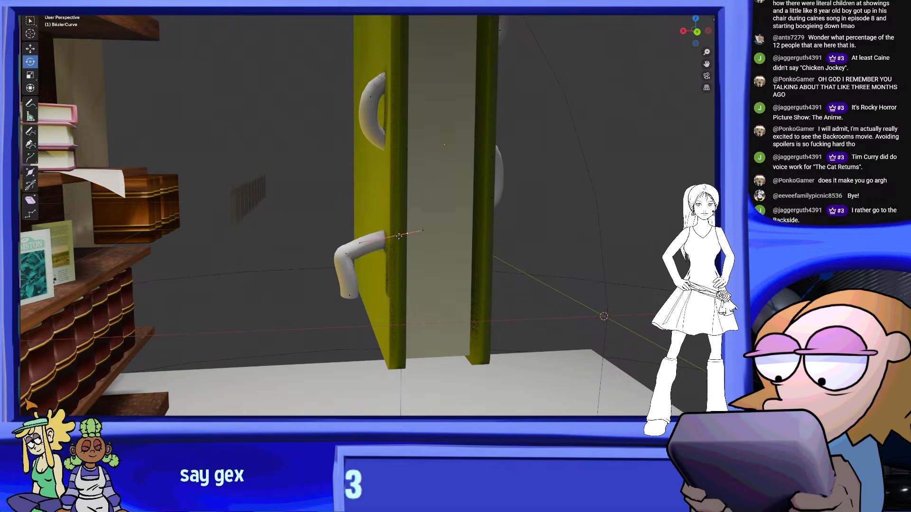
click(383, 223)
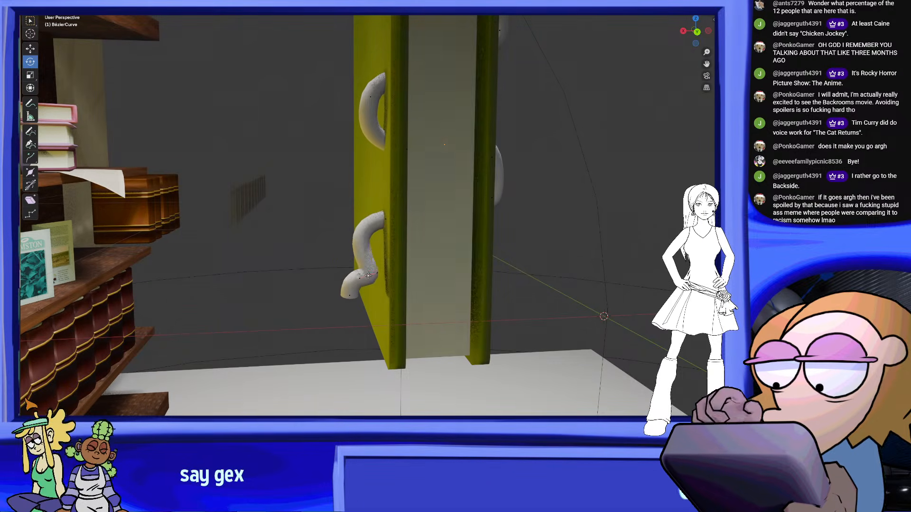
click(367, 279)
middle_drag(367, 279, 391, 222)
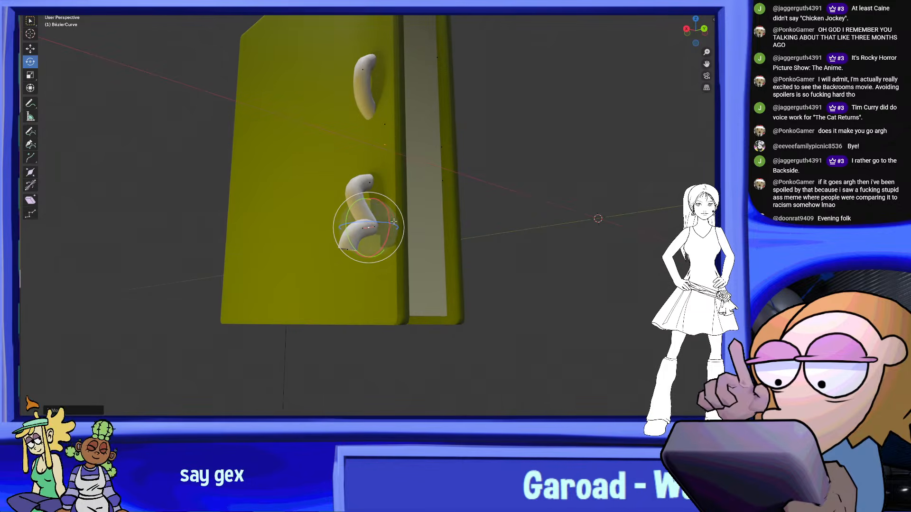
Reposition the third loop's end and bend points so the loop hangs down along the cover
middle_drag(416, 258, 482, 267)
mouse_move(366, 252)
middle_down()
mouse_move(413, 257)
mouse_move(376, 240)
middle_up()
click(421, 258)
key(g)
click(398, 278)
key(g)
click(389, 260)
click(383, 232)
key(g)
click(364, 228)
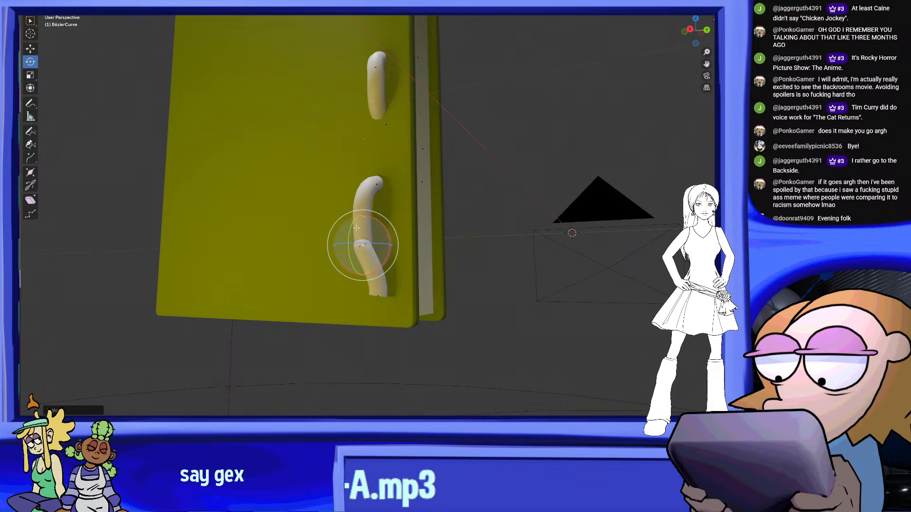
Rotate and scale the control point at the third loop's bend to reshape the tube around it
key(r)
click(369, 249)
key(s)
drag(376, 256, 378, 256)
middle_drag(378, 257, 406, 255)
drag(404, 234, 342, 180)
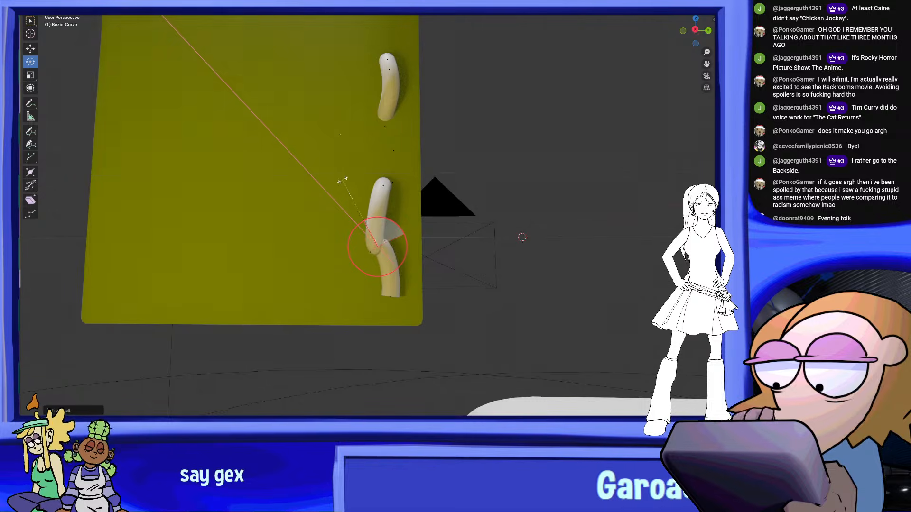
Move the tube's end point sideways and up so the third loop reaches past the cover's edge
drag(429, 225, 435, 241)
scroll(441, 249, up, 4)
shift+middle_drag(455, 271, 453, 238)
middle_drag(453, 238, 465, 306)
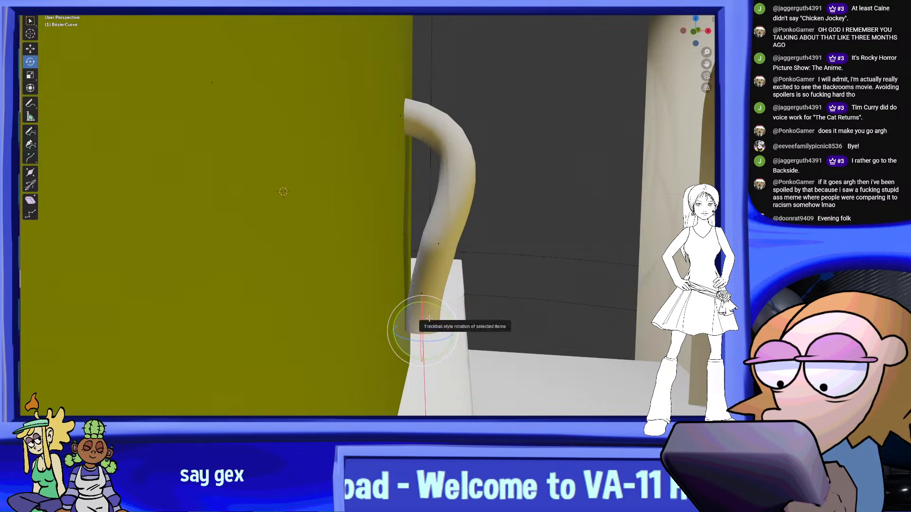
middle_drag(413, 377, 440, 237)
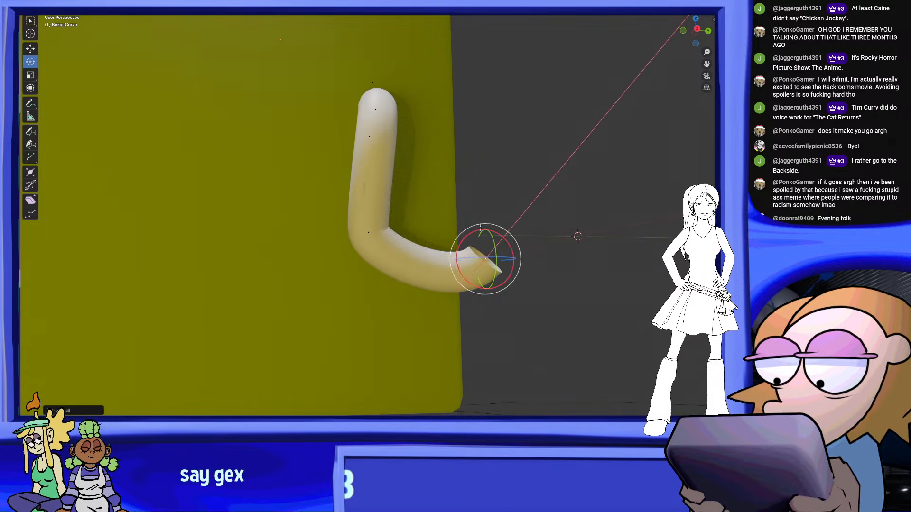
key(g)
click(471, 191)
Shift the third loop's bend point inward over the cover and adjust its handle direction
click(372, 233)
key(g)
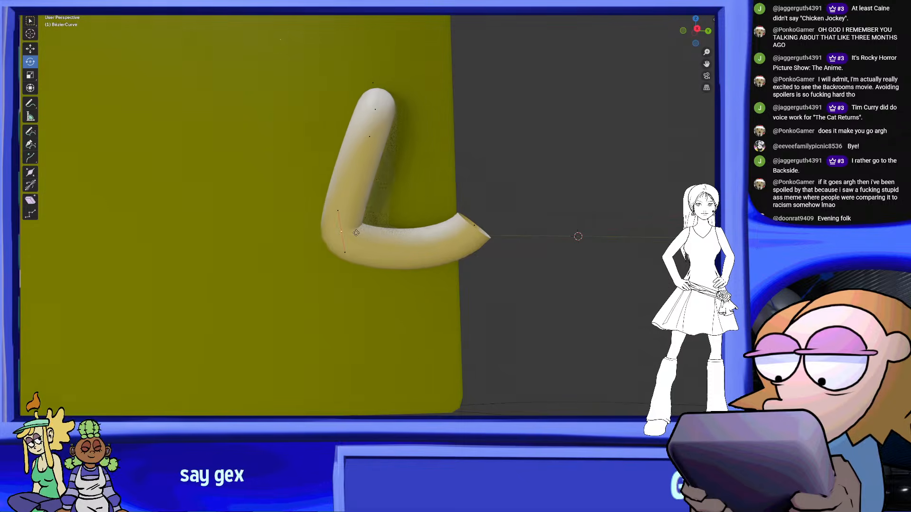
click(377, 209)
key(g)
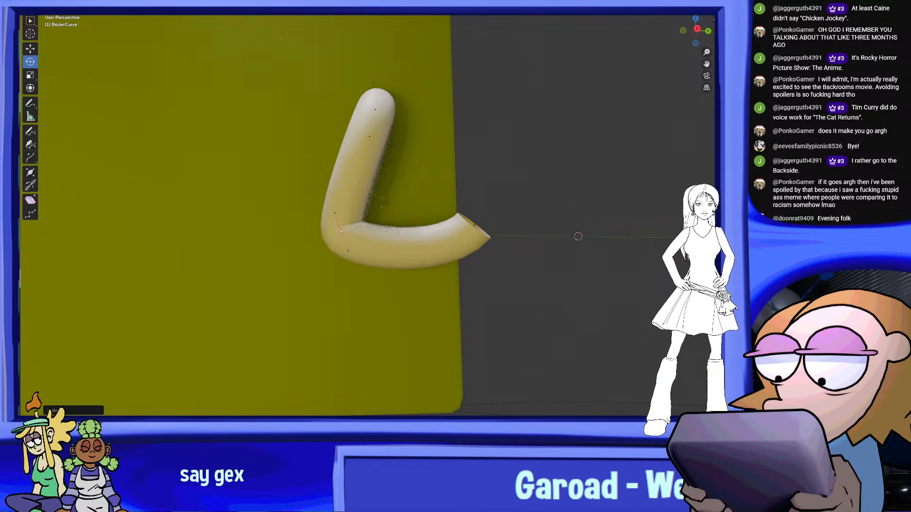
Select the third loop's lower points and reposition them so the end curls close against the cover
middle_drag(475, 224, 325, 257)
drag(326, 294, 221, 142)
middle_drag(349, 258, 325, 269)
key(g)
drag(302, 197, 303, 214)
middle_drag(306, 216, 446, 135)
middle_drag(418, 94, 394, 148)
drag(455, 246, 249, 151)
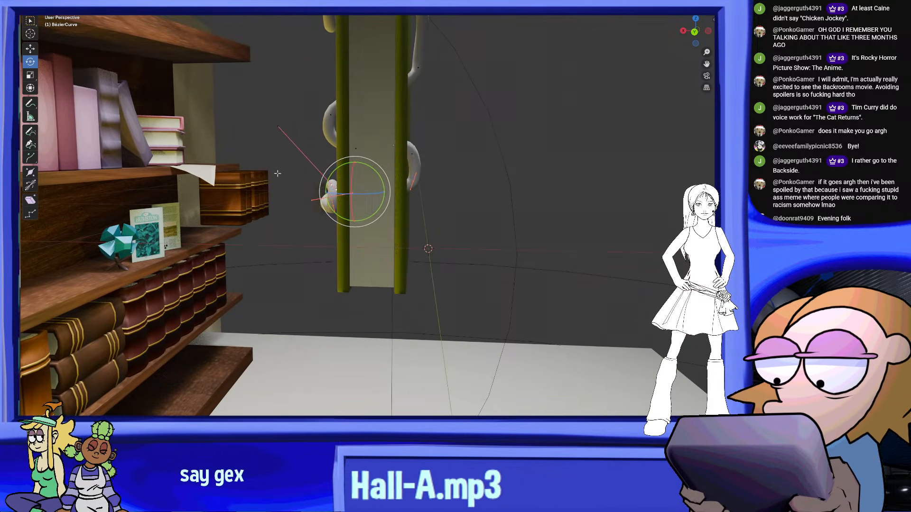
Move the third loop and the lower part of the opposite cover's lower loop down along the vertical axis
middle_drag(269, 170, 310, 167)
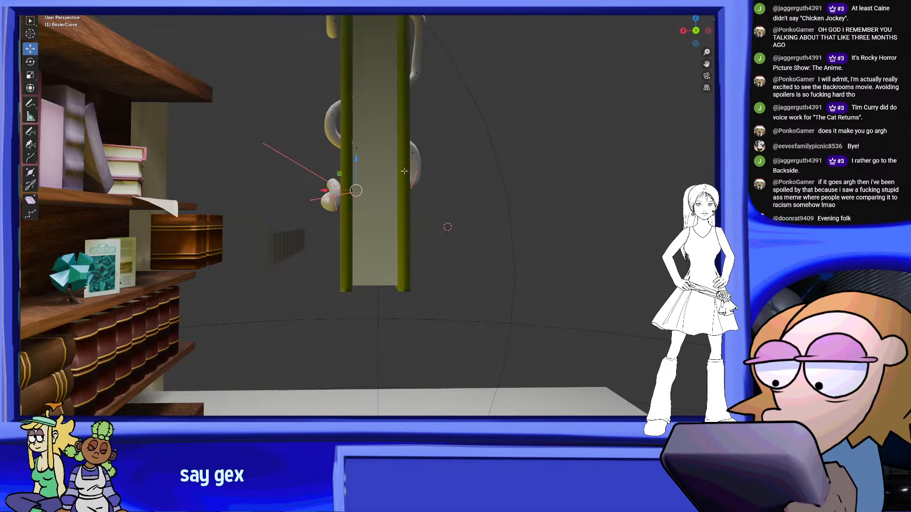
middle_drag(516, 197, 442, 303)
drag(409, 278, 253, 96)
drag(490, 351, 280, 141)
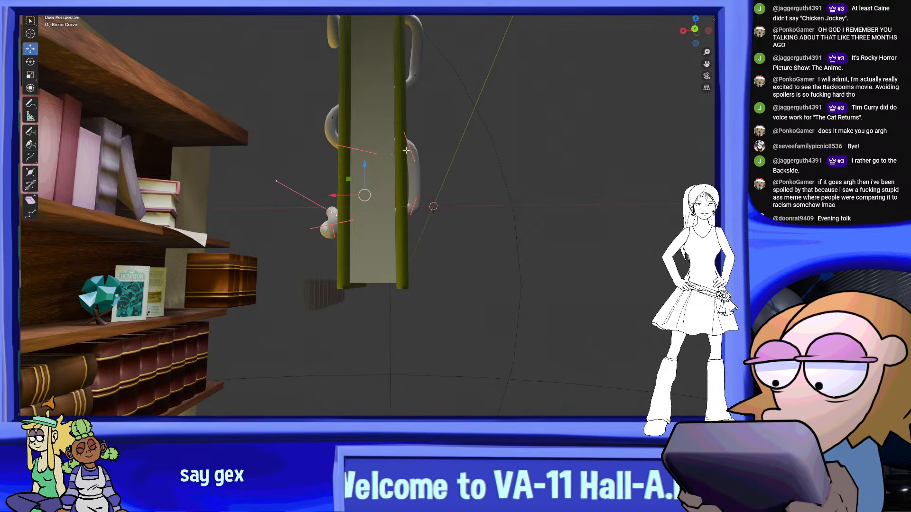
middle_drag(469, 199, 388, 174)
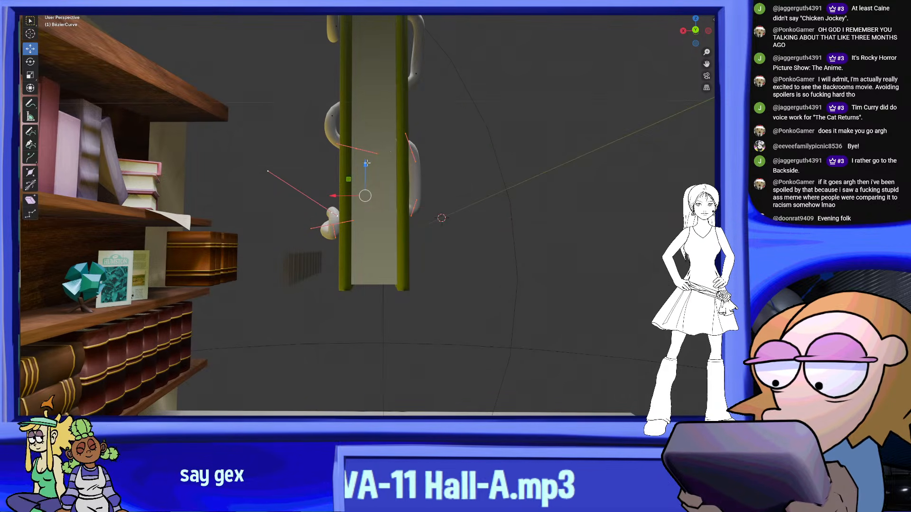
drag(368, 164, 367, 174)
middle_drag(543, 185, 516, 365)
click(596, 205)
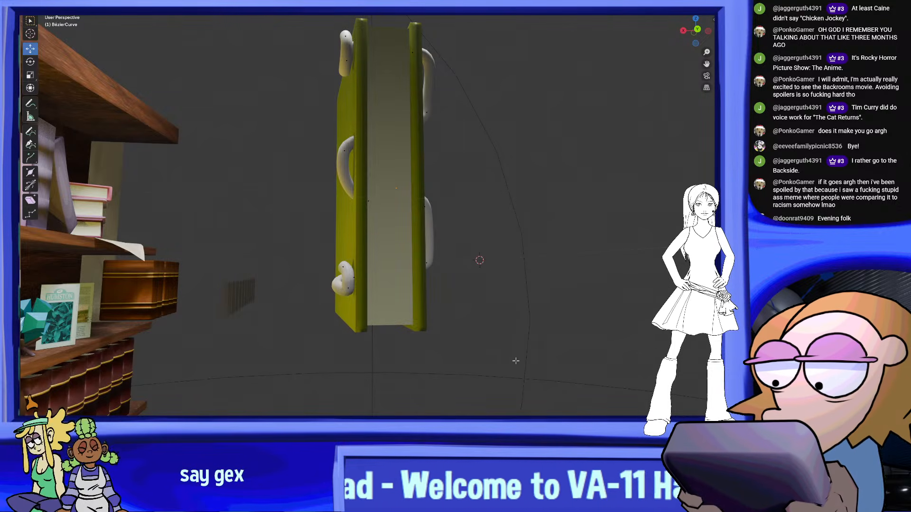
Select the upper loop's points on the outward-facing cover and shift them sideways along the Y axis
middle_drag(515, 361, 433, 322)
scroll(433, 322, up, 2)
drag(446, 374, 306, 105)
middle_drag(436, 214, 467, 237)
drag(344, 247, 347, 247)
middle_drag(347, 247, 508, 274)
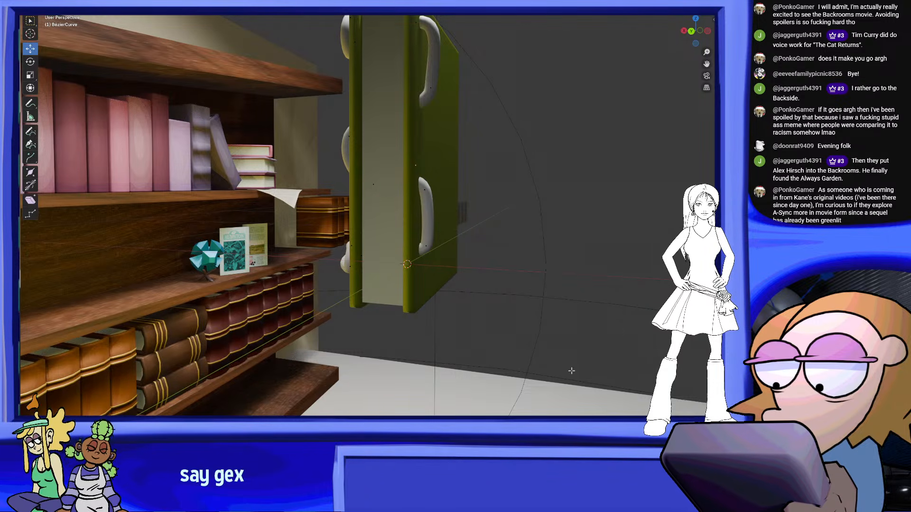
middle_drag(527, 365, 391, 191)
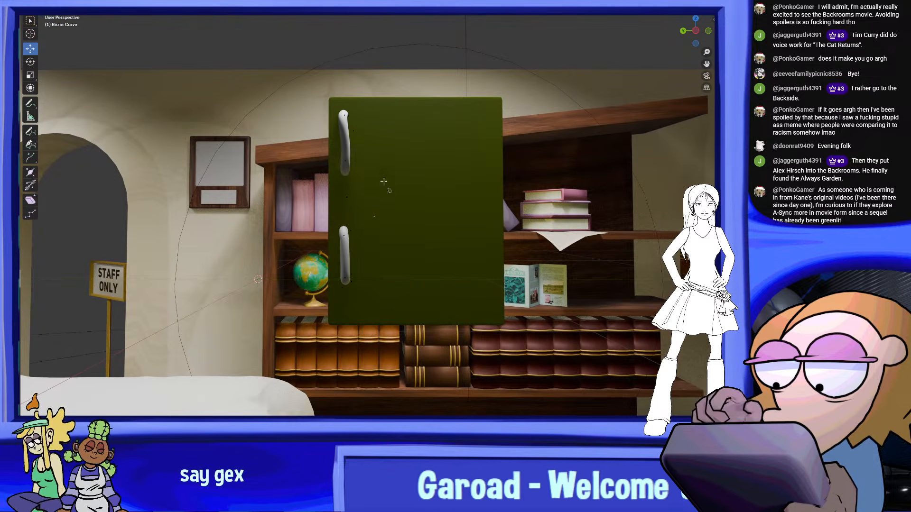
drag(334, 138, 323, 96)
middle_drag(407, 124, 411, 134)
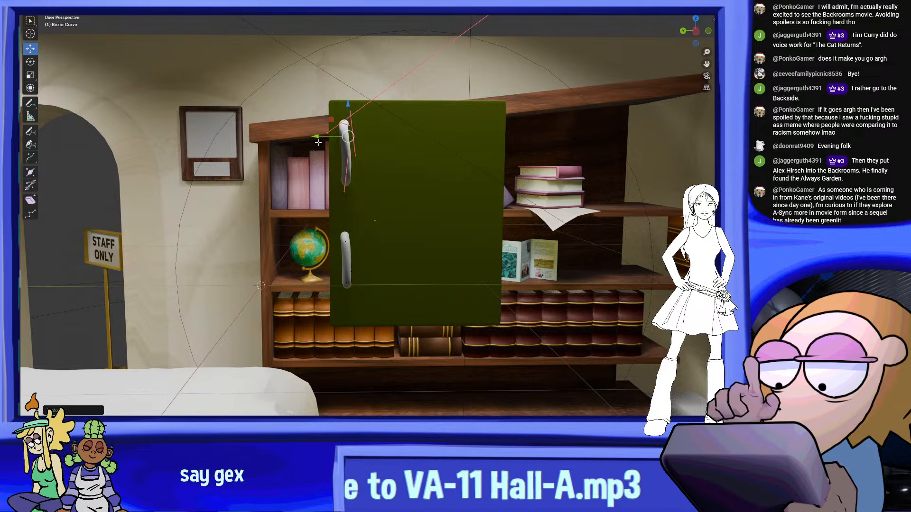
Shift the outward-facing cover's lower loop inward along the Y axis in side view and leave Edit Mode
drag(389, 349, 286, 216)
mouse_move(361, 246)
middle_down()
mouse_move(456, 239)
mouse_move(371, 241)
middle_up()
drag(348, 232, 348, 238)
middle_drag(342, 256, 342, 257)
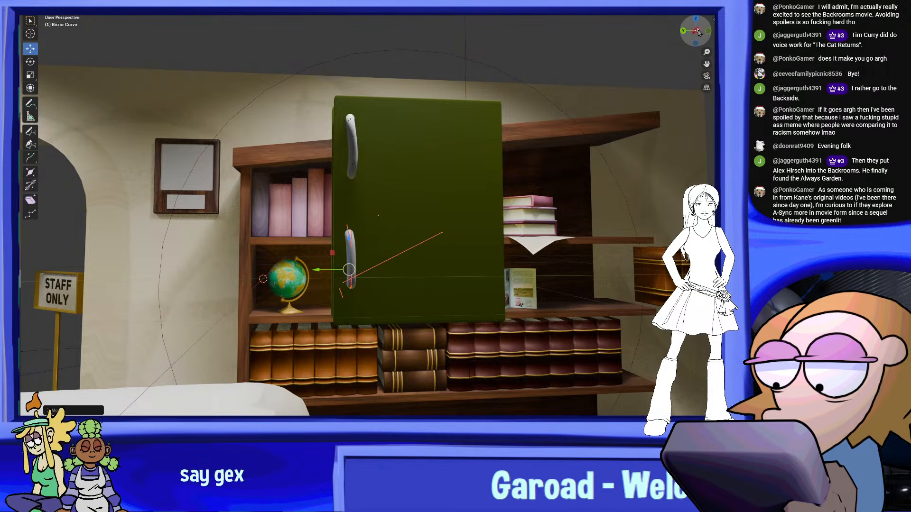
click(697, 31)
scroll(294, 316, up, 3)
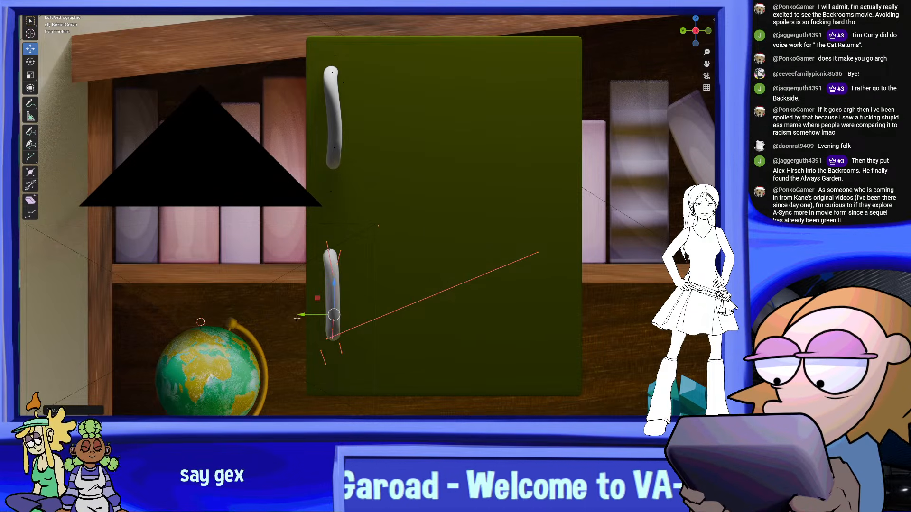
drag(300, 315, 305, 315)
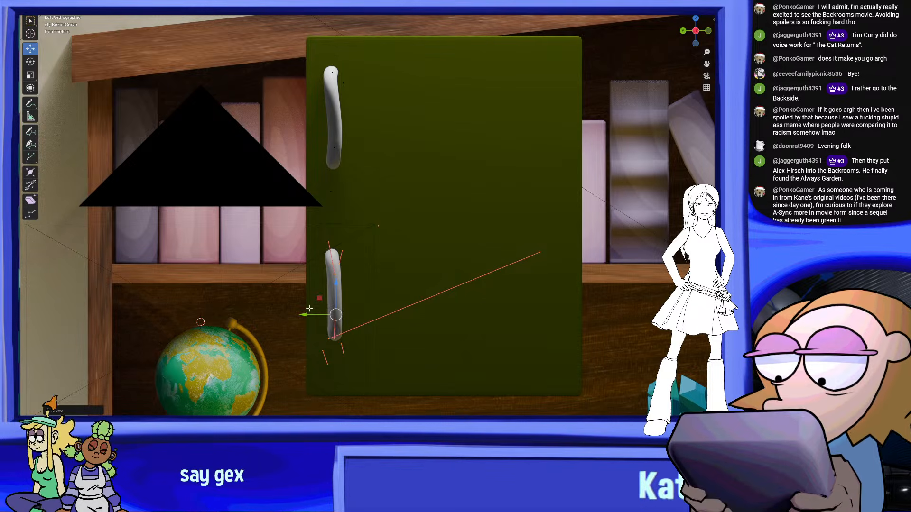
middle_drag(307, 37, 507, 177)
middle_drag(561, 228, 507, 247)
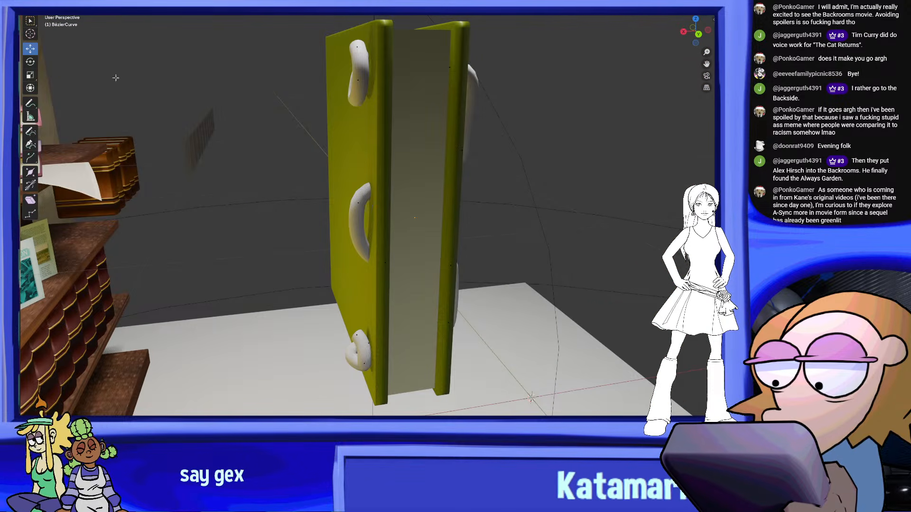
key(Tab)
Give the tube a golden metallic material named hemp and open its nodes in the shading workspace
scroll(463, 197, down, 4)
middle_drag(464, 197, 451, 241)
middle_drag(379, 206, 192, 186)
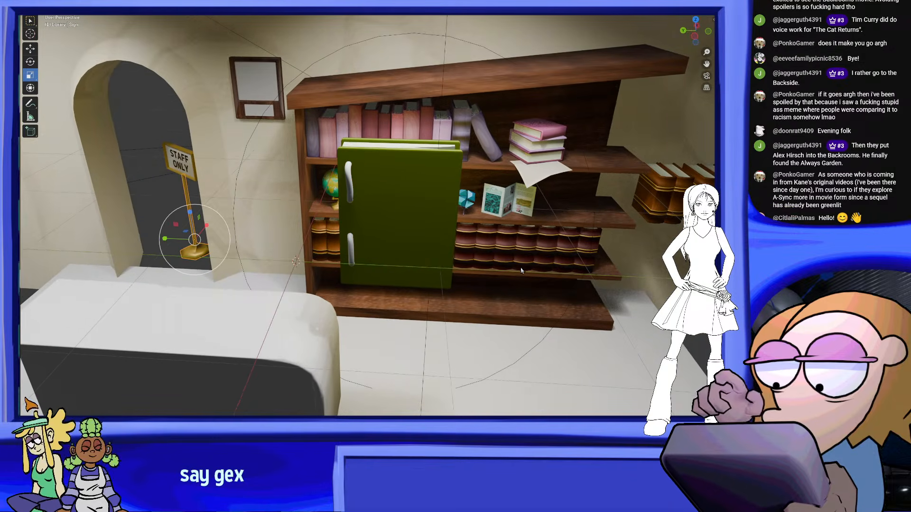
middle_drag(517, 271, 584, 268)
scroll(456, 207, up, 3)
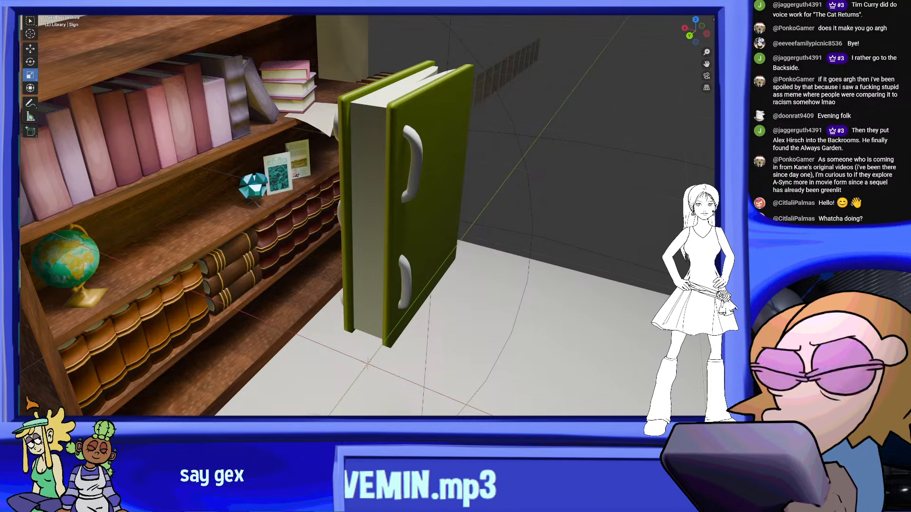
drag(146, 77, 394, 136)
middle_drag(393, 135, 408, 171)
scroll(408, 171, up, 3)
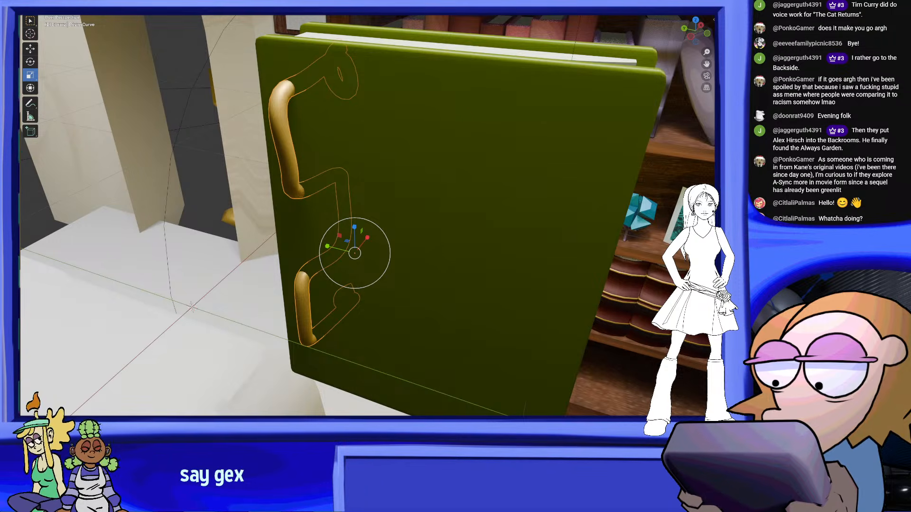
key(ctrl+Page_Down)
scroll(522, 117, up, 5)
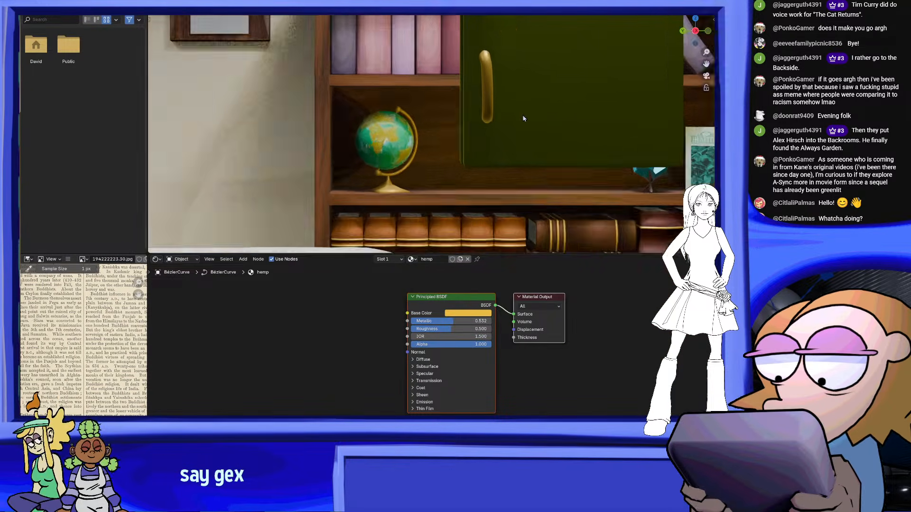
Add a Wave Texture node to the hemp material and connect its Color to the Principled BSDF's Base Color
shift+middle_drag(525, 116, 461, 226)
shift+middle_drag(464, 93, 424, 201)
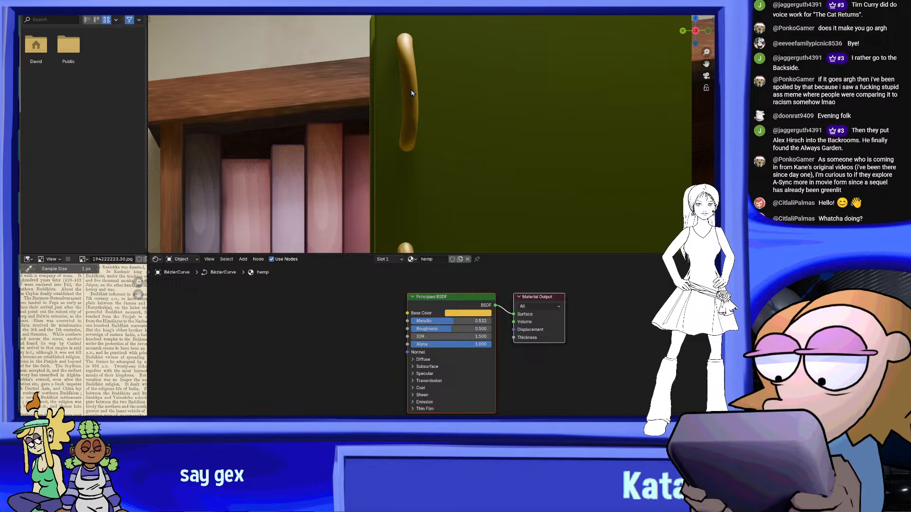
scroll(364, 343, down, 1)
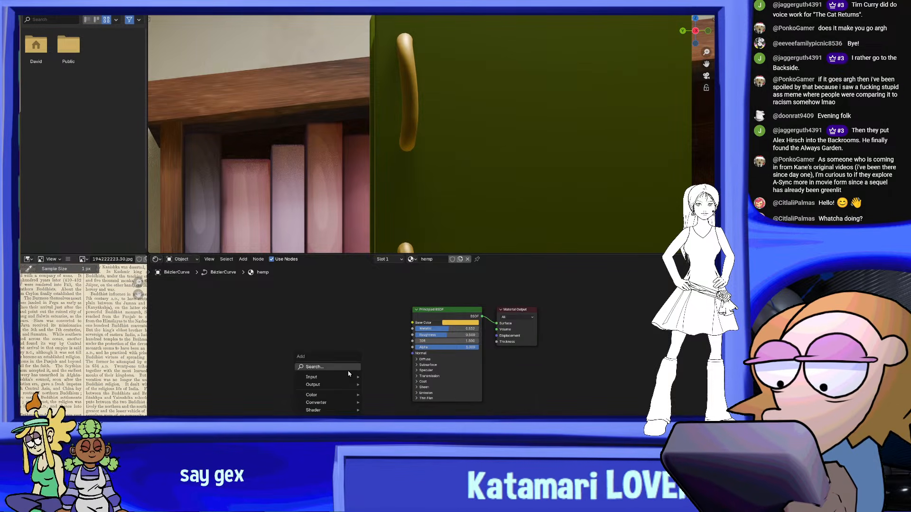
text(tex)
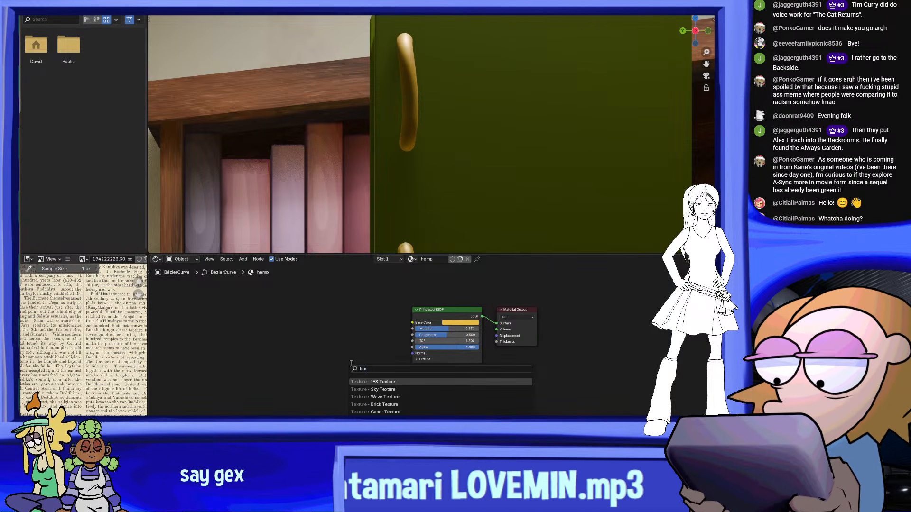
text(t)
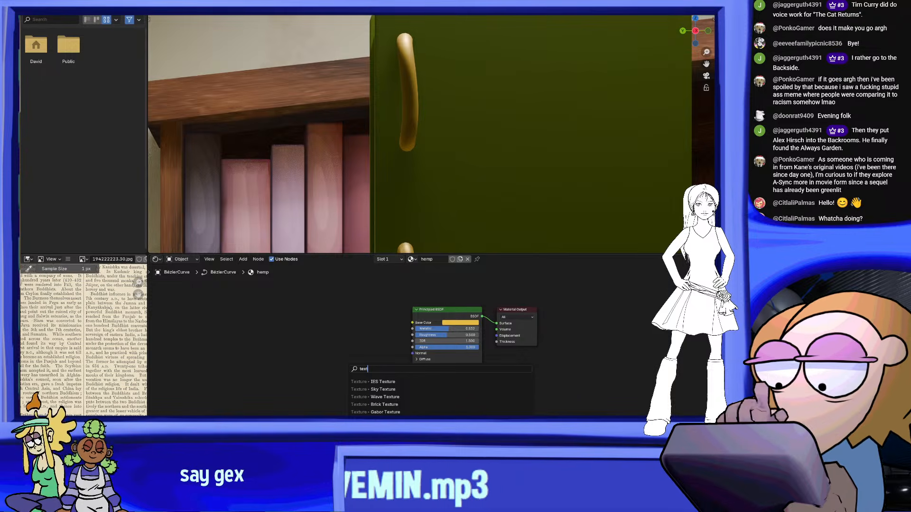
scroll(441, 397, down, 1)
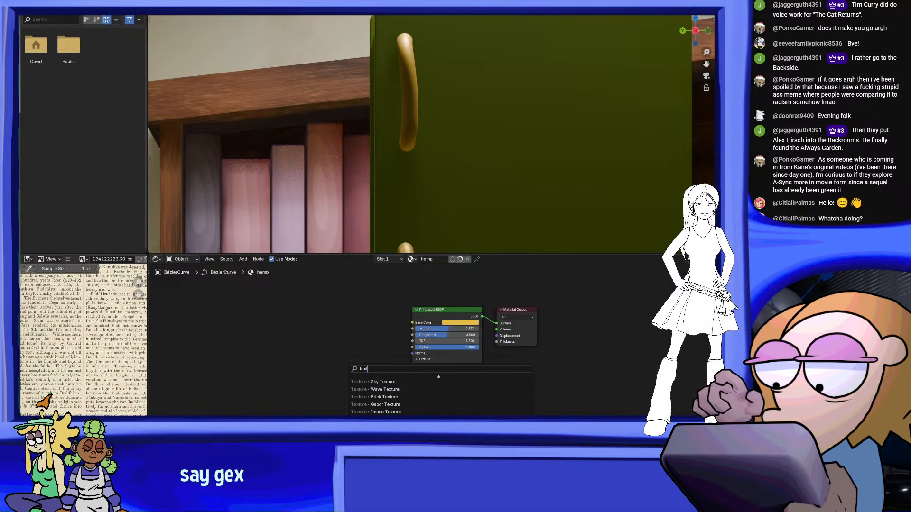
click(384, 390)
click(349, 323)
scroll(355, 319, up, 1)
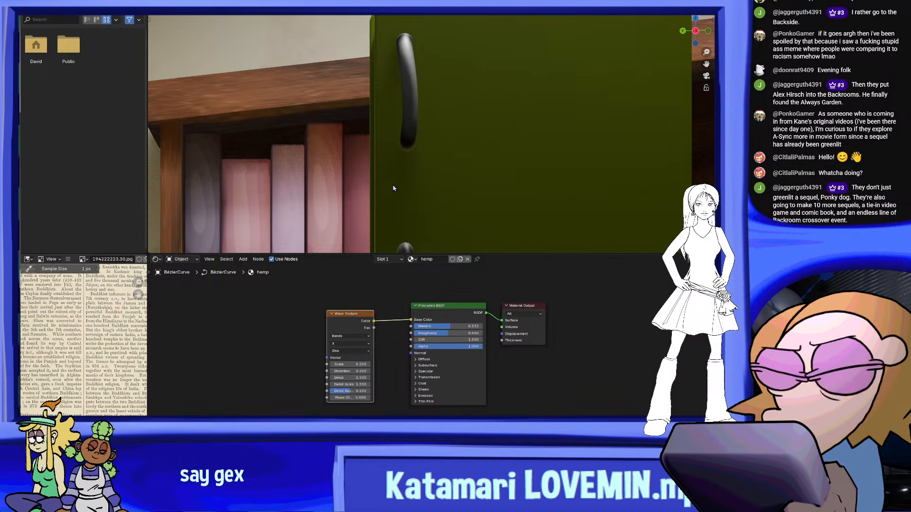
Examine how the wave texture shows on the tube's loops on both sides of the book
drag(459, 309, 447, 316)
scroll(457, 115, down, 8)
middle_drag(456, 116, 477, 158)
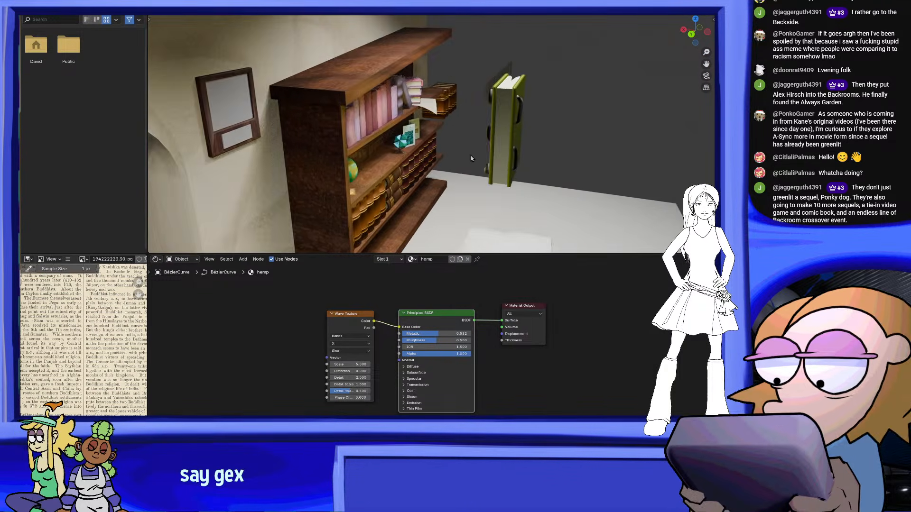
scroll(581, 135, up, 3)
middle_drag(585, 134, 464, 128)
scroll(512, 128, up, 2)
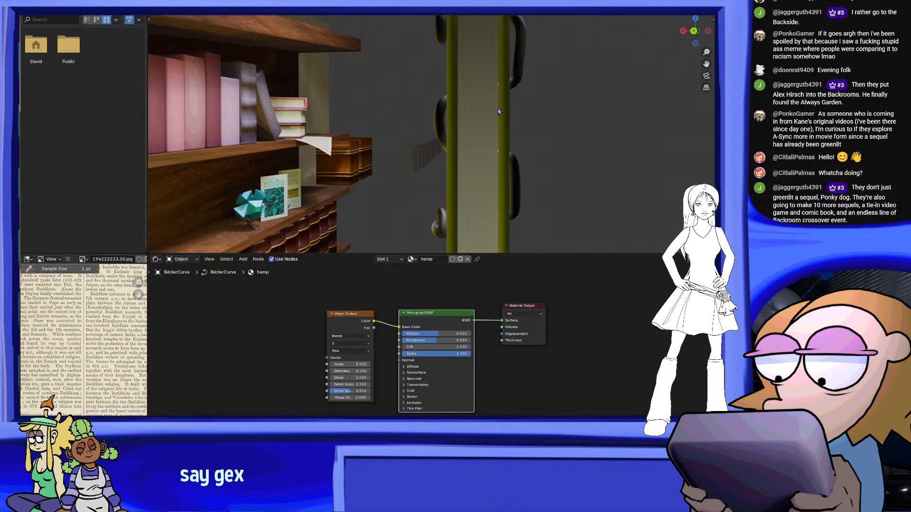
middle_drag(486, 87, 511, 99)
scroll(506, 89, down, 1)
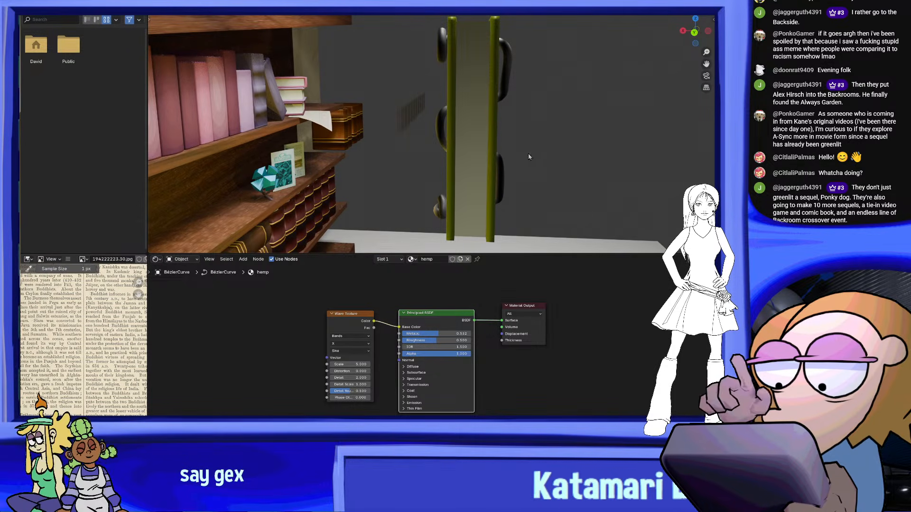
scroll(383, 360, up, 3)
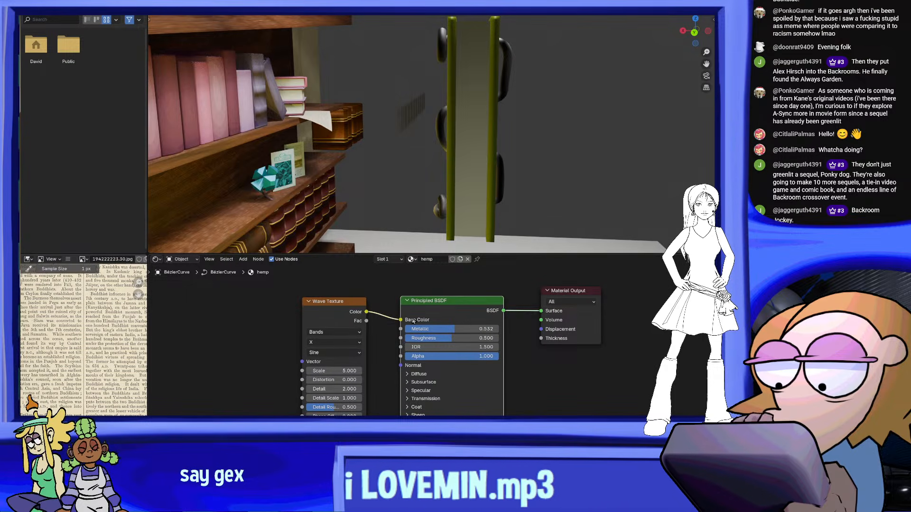
Connect the Wave Texture's Color directly to the Material Output's Surface and move the Principled BSDF node aside
drag(402, 321, 542, 311)
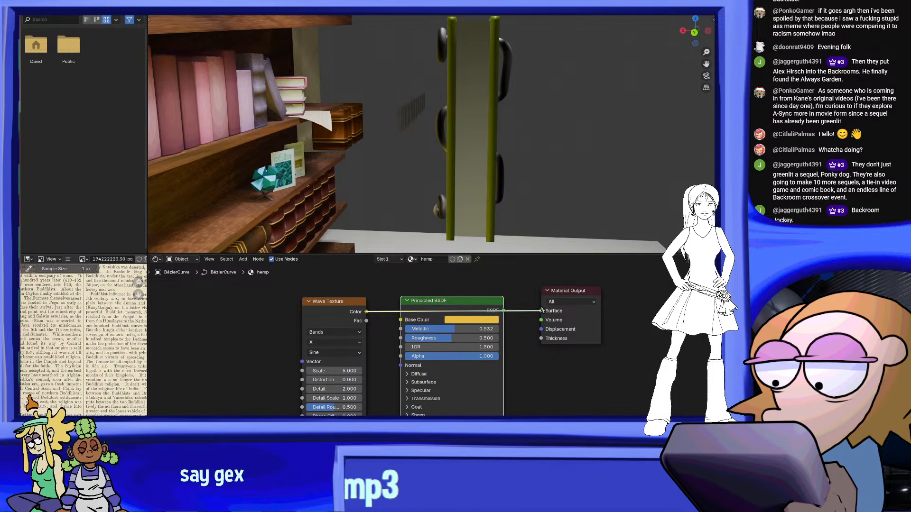
drag(638, 325, 638, 325)
drag(417, 301, 453, 360)
middle_drag(551, 160, 531, 152)
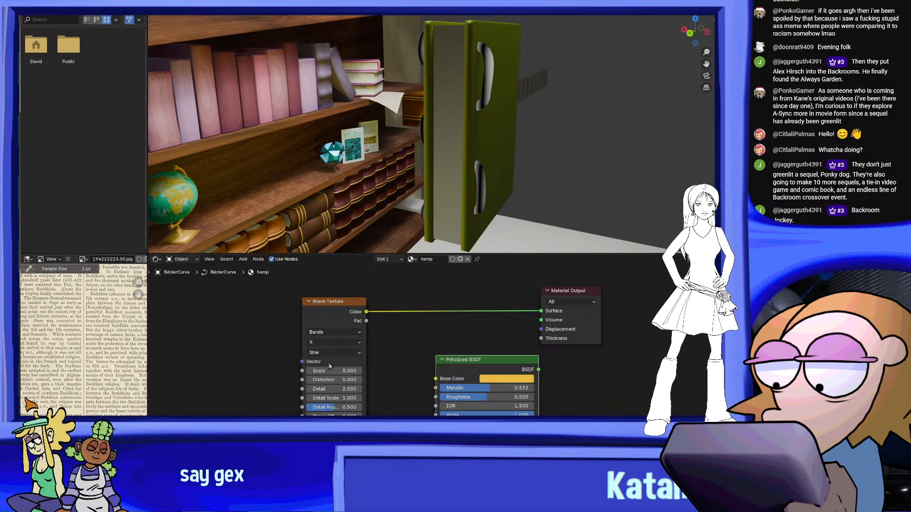
Set the Wave Texture's bands direction to Z and its scale to 61.3
click(339, 343)
click(333, 373)
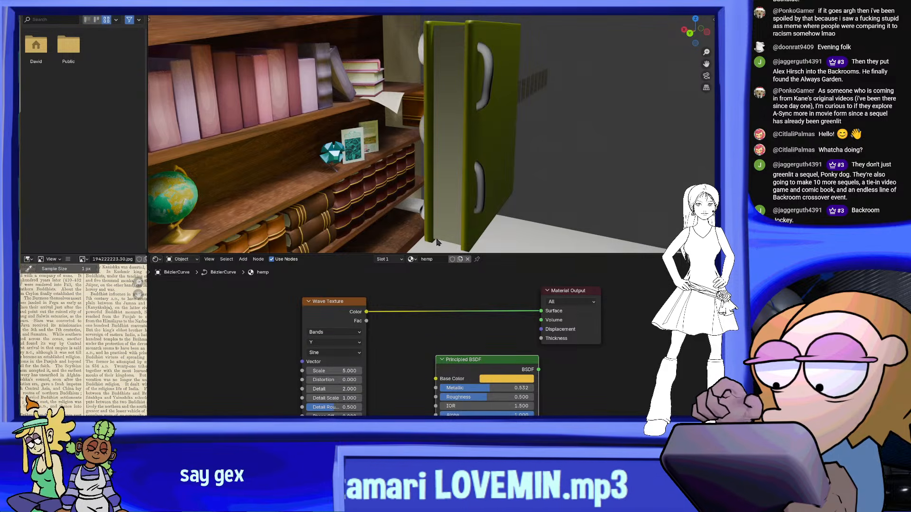
drag(332, 371, 317, 371)
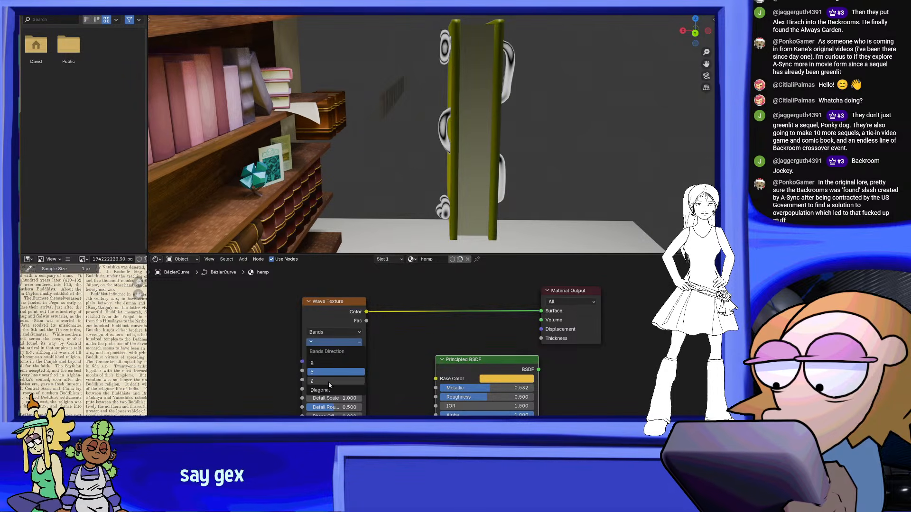
middle_drag(501, 170, 420, 192)
scroll(420, 192, up, 1)
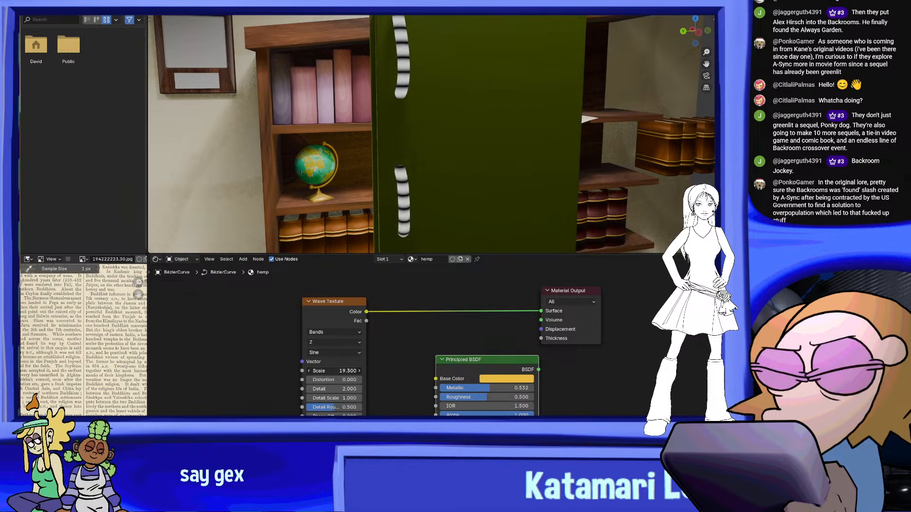
drag(334, 371, 338, 372)
Examine the finer wave bands on the tube's loops from the cover and from the page edge of the book
scroll(458, 171, down, 3)
middle_drag(479, 111, 546, 139)
scroll(535, 126, up, 5)
scroll(545, 139, up, 1)
scroll(432, 346, down, 2)
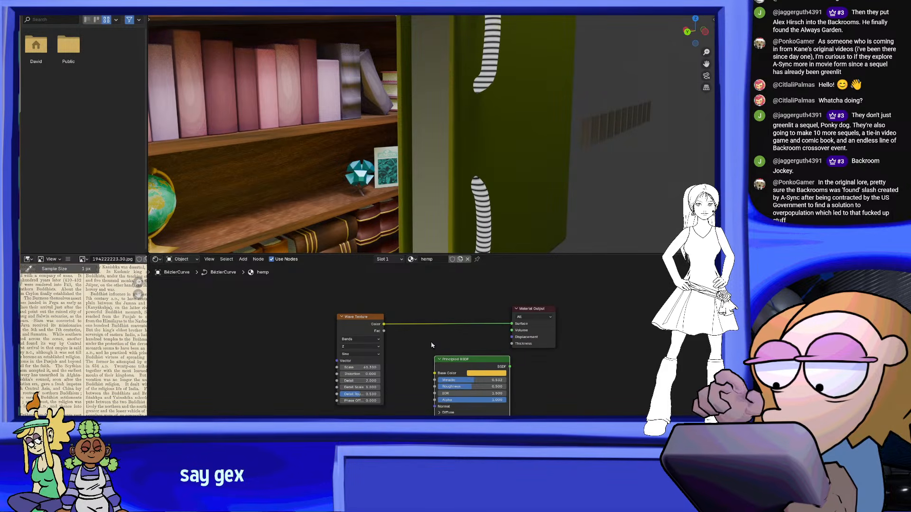
scroll(431, 345, down, 1)
scroll(516, 109, down, 3)
middle_drag(517, 110, 573, 131)
scroll(424, 395, up, 3)
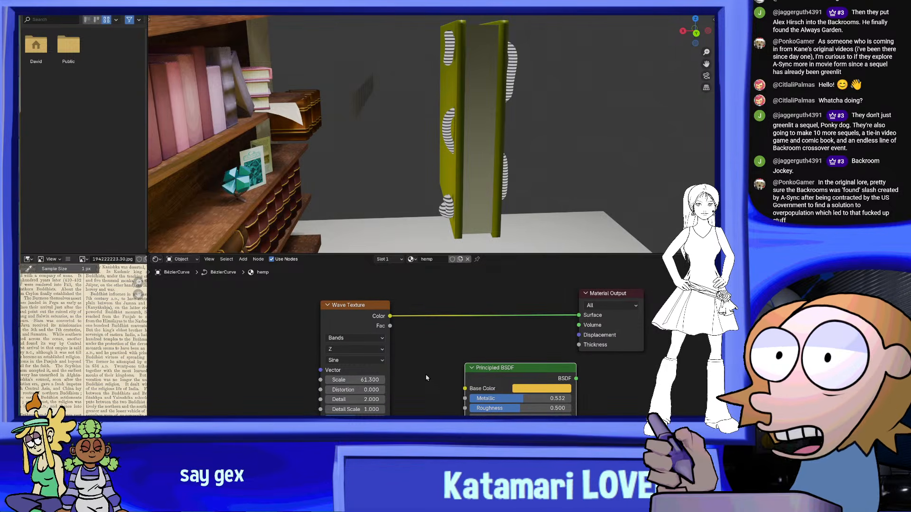
middle_drag(543, 134, 502, 211)
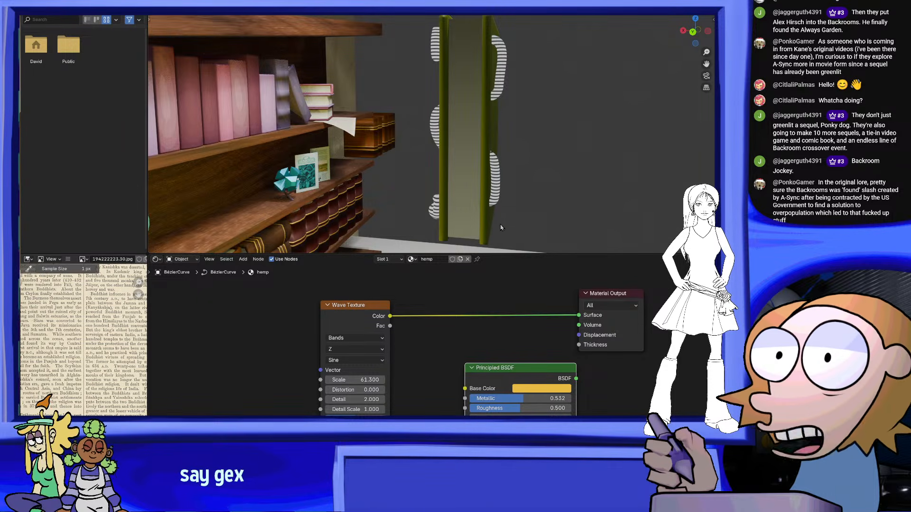
middle_drag(513, 230, 511, 155)
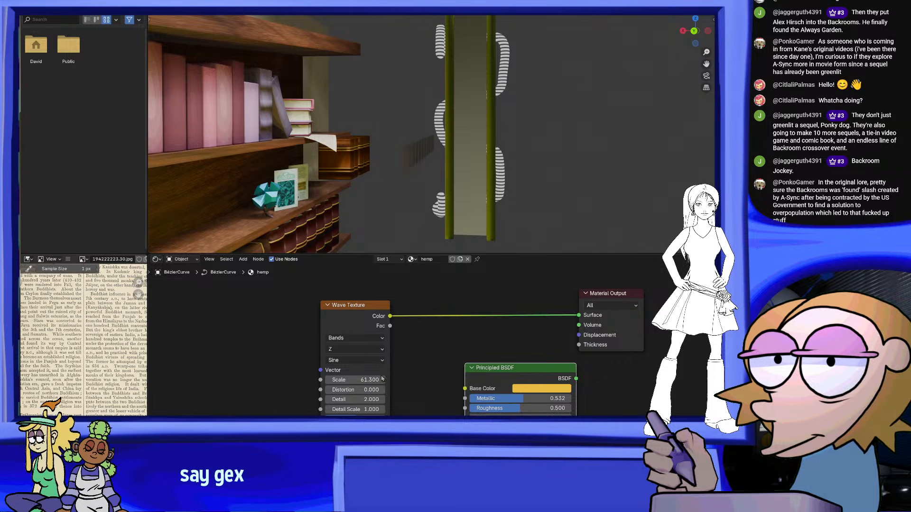
Move the Principled BSDF node ahead of the Wave Texture, unlinked, and keep the Wave Texture's Color connected directly to the Material Output
drag(513, 371, 476, 297)
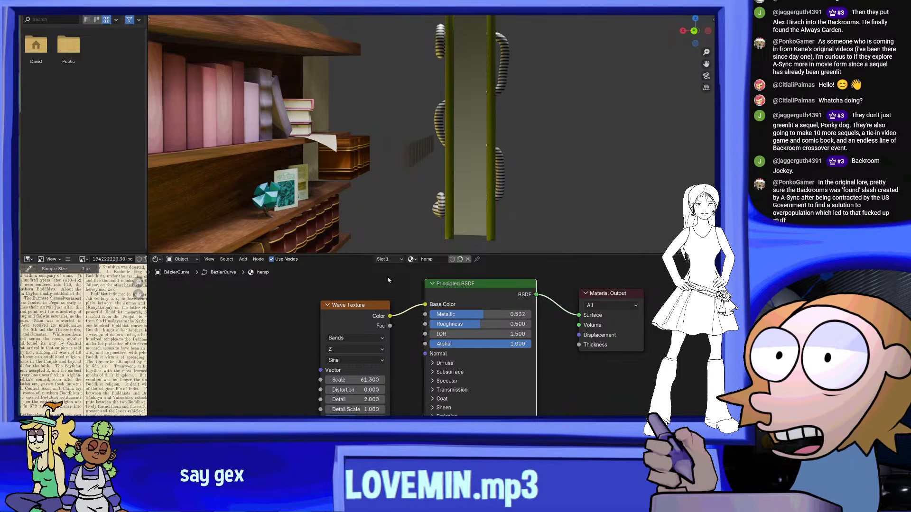
drag(468, 286, 186, 297)
scroll(290, 304, down, 2)
middle_drag(294, 315, 457, 347)
scroll(334, 327, down, 1)
scroll(397, 353, up, 1)
middle_drag(544, 372, 515, 370)
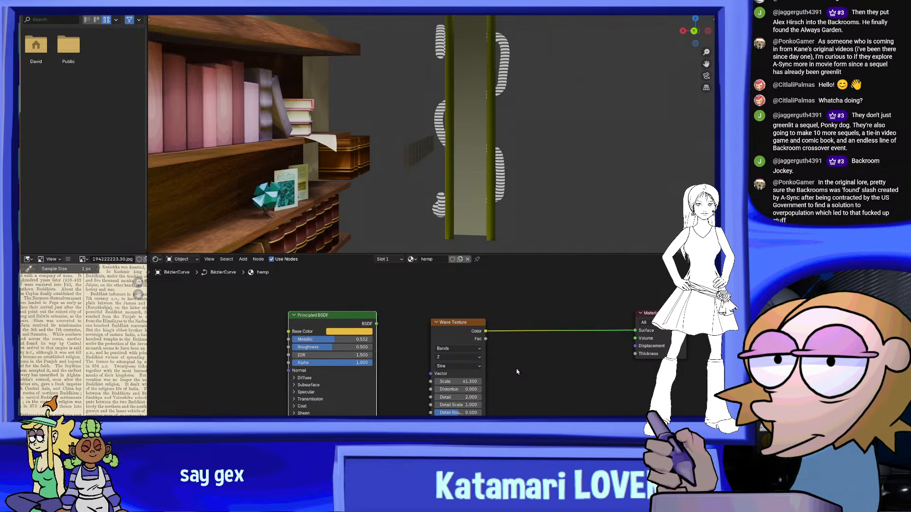
Insert a Color Ramp node between the Wave Texture and the Material Output
key(shift+a)
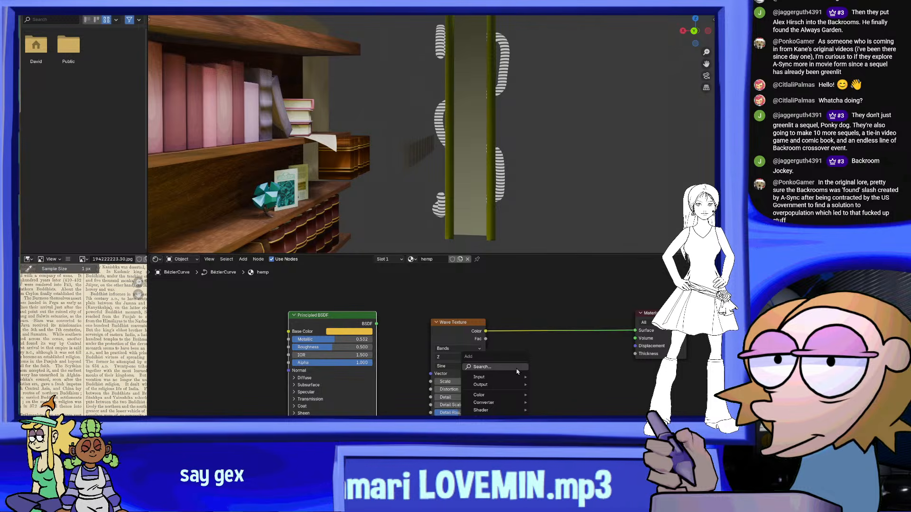
text(color)
click(556, 389)
click(545, 332)
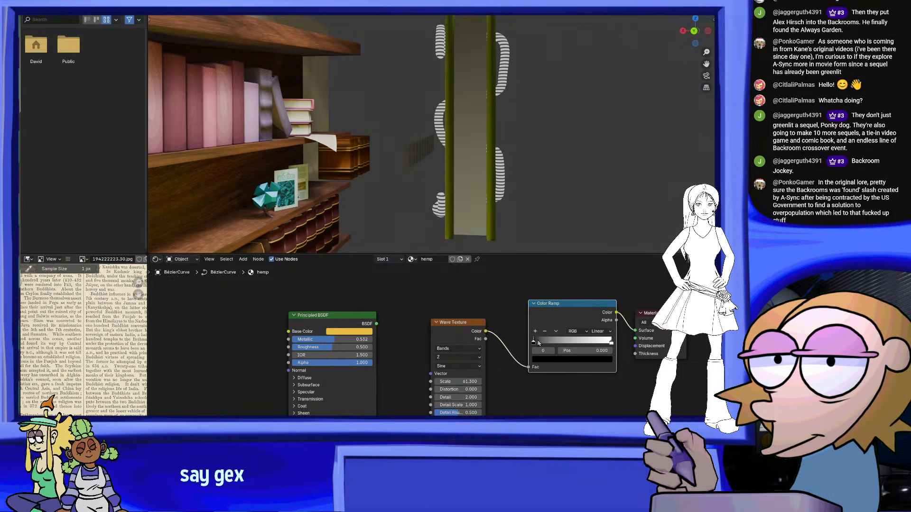
Try the Color Ramp's black stop at position 0.619, and return it to 0
scroll(563, 136, up, 2)
drag(533, 346, 589, 338)
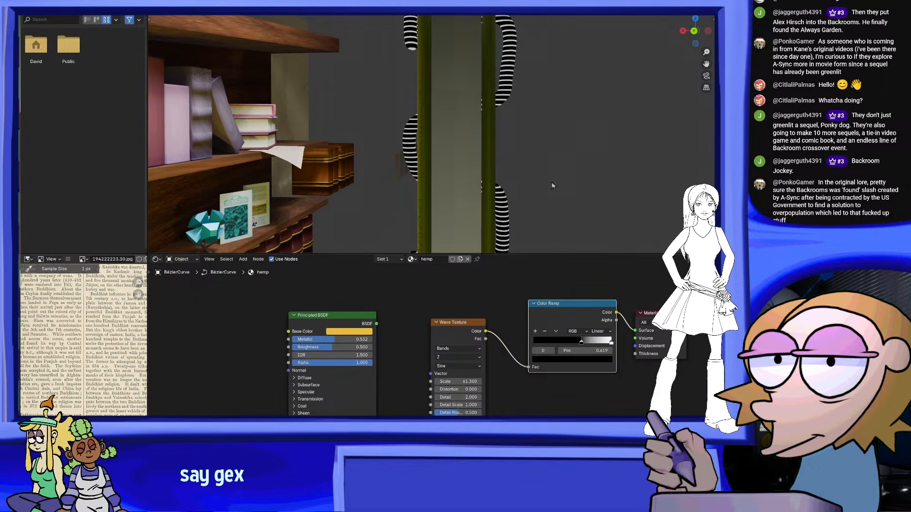
middle_drag(560, 133, 531, 146)
click(611, 344)
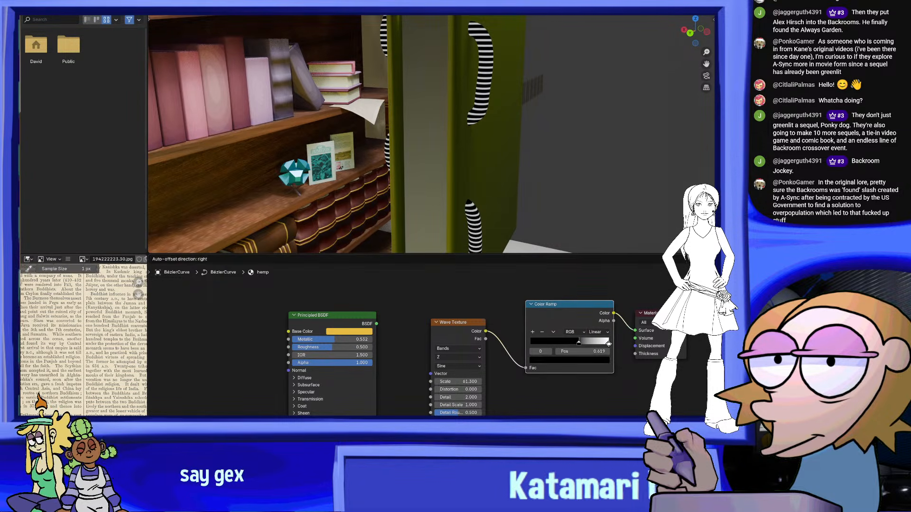
drag(581, 339, 528, 337)
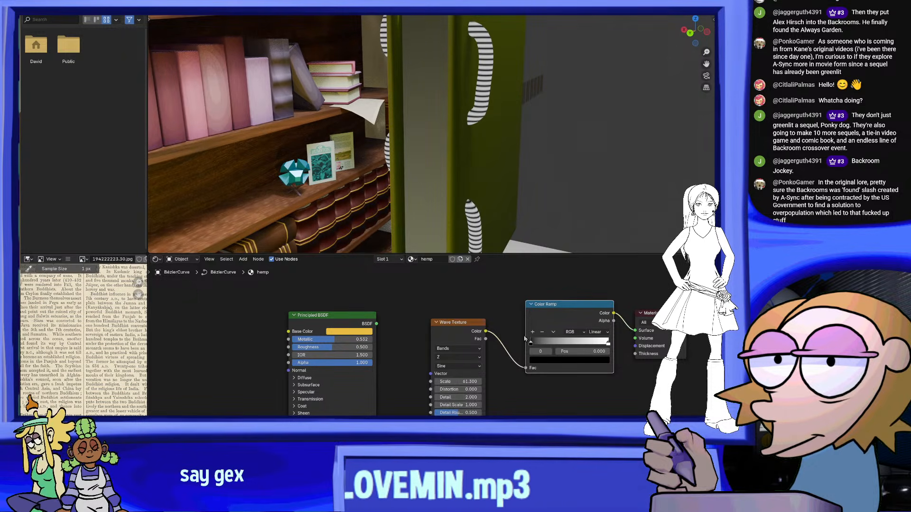
Color the Color Ramp's black stop brown #B5795C and its white stop golden yellow
click(570, 362)
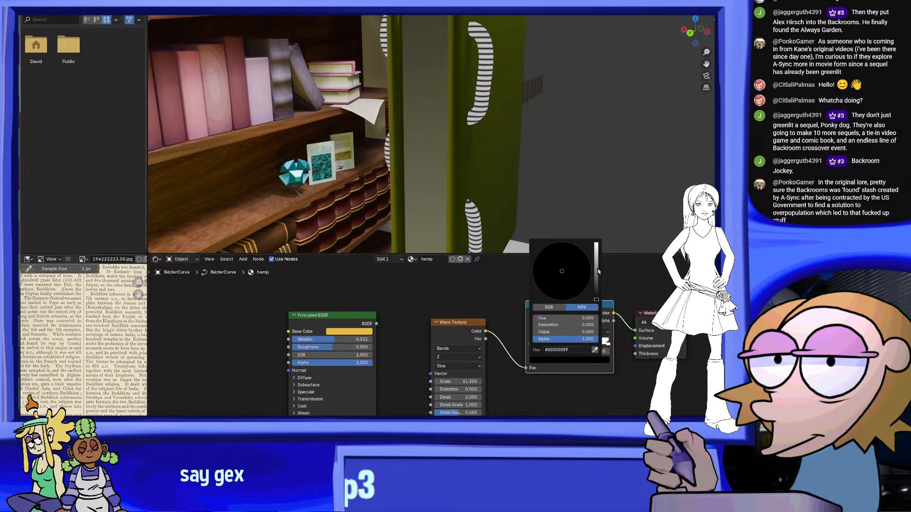
drag(597, 267, 595, 263)
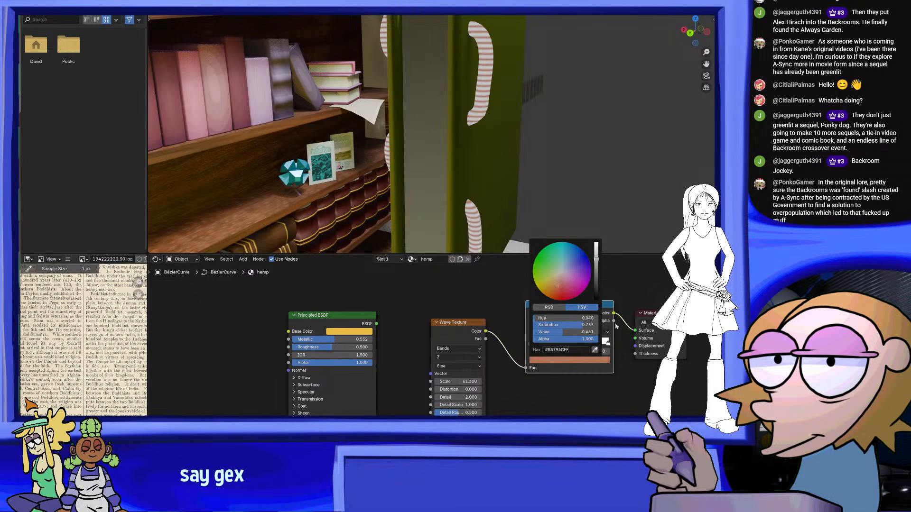
click(608, 344)
click(599, 359)
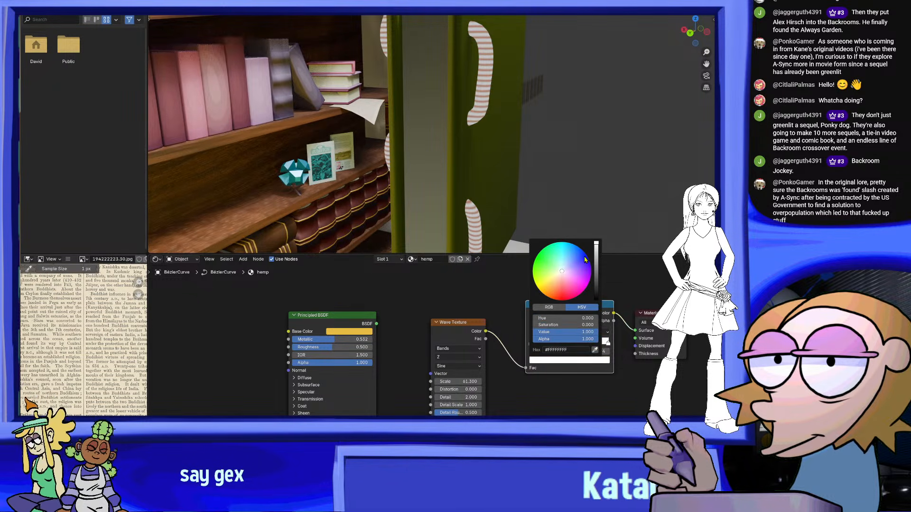
drag(557, 275, 548, 287)
scroll(474, 137, down, 5)
middle_drag(474, 138, 517, 156)
scroll(517, 155, up, 3)
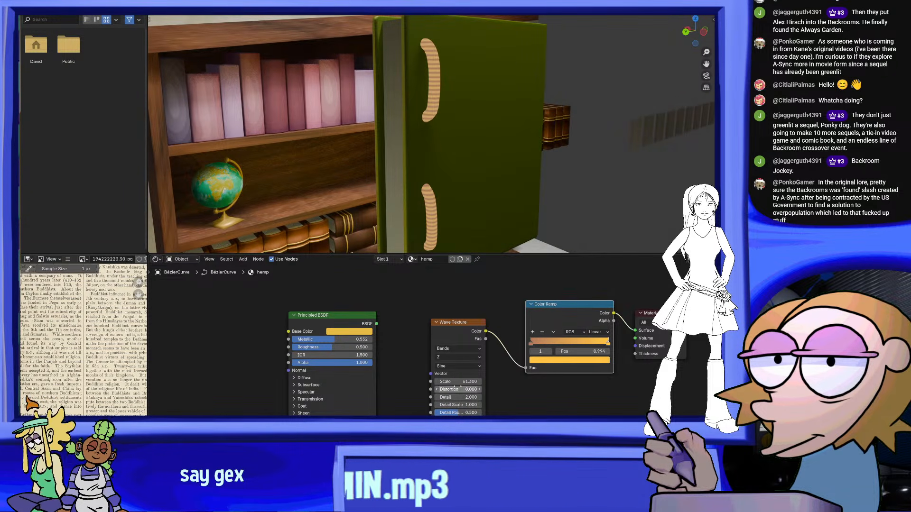
Set the Wave Texture's distortion to -3.9 and its scale to 21.8
drag(458, 389, 429, 389)
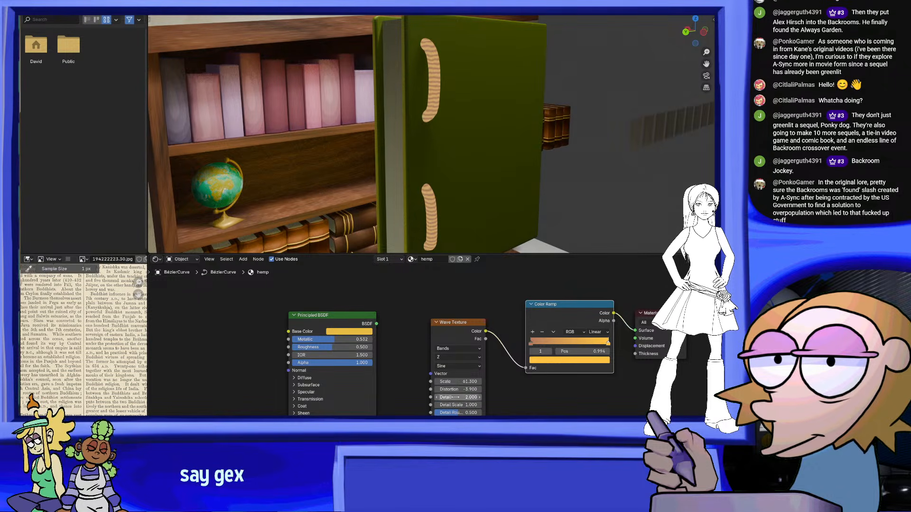
drag(458, 382, 435, 381)
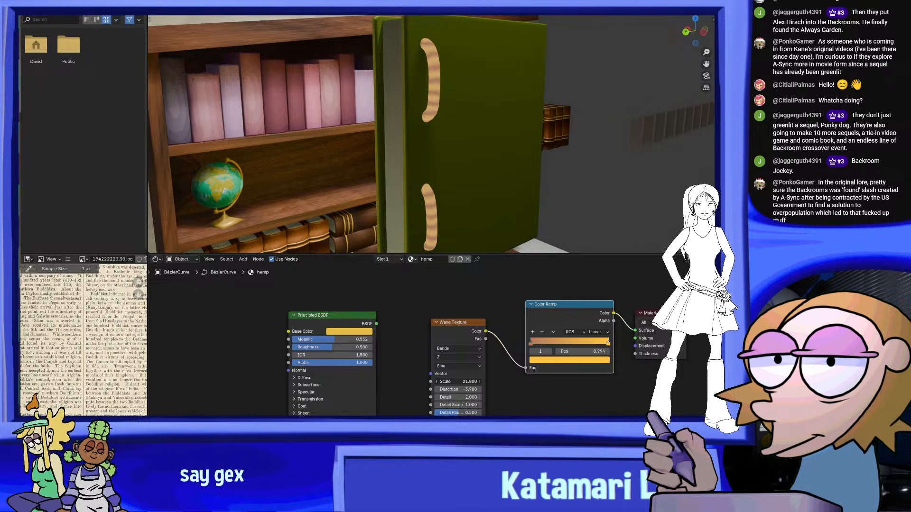
scroll(534, 114, down, 3)
middle_drag(534, 114, 558, 128)
scroll(558, 129, up, 2)
scroll(387, 42, up, 1)
middle_drag(387, 42, 590, 90)
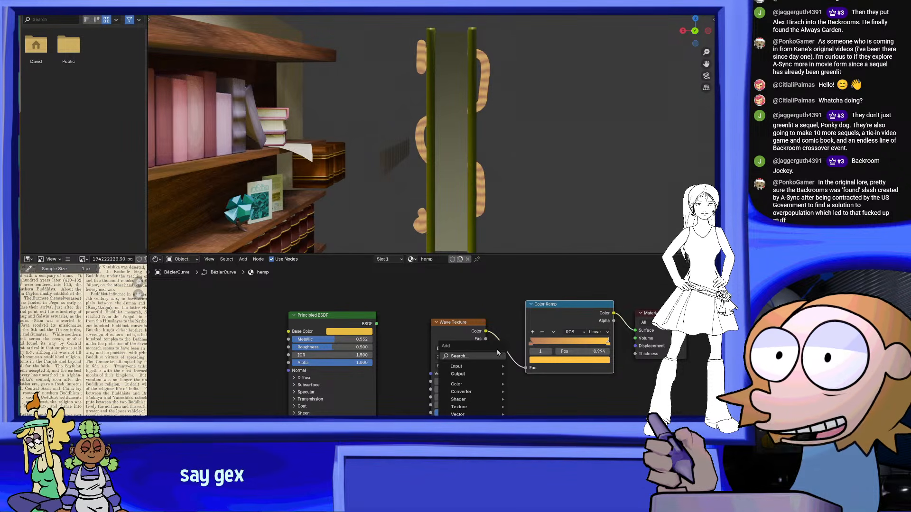
Add a Hue/Saturation/Value node and place it between the Color Ramp and the Material Output
key(shift+a)
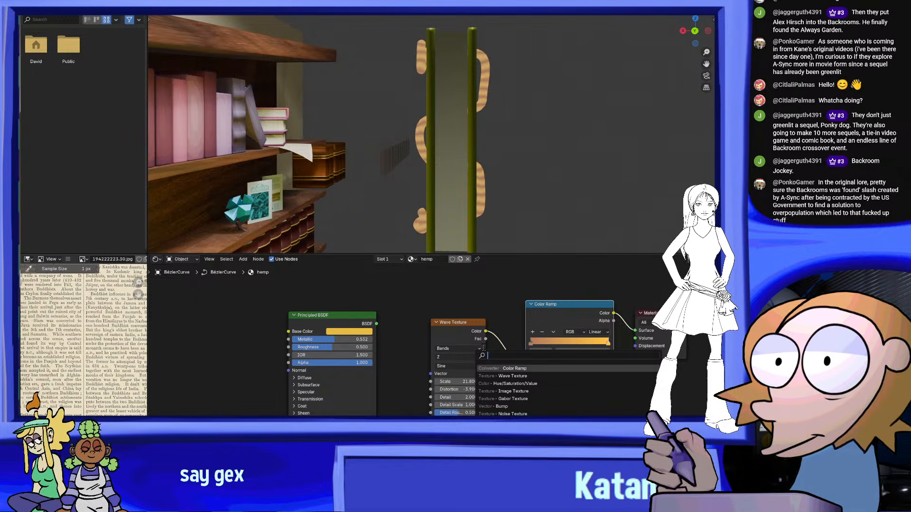
text(h)
key(Return)
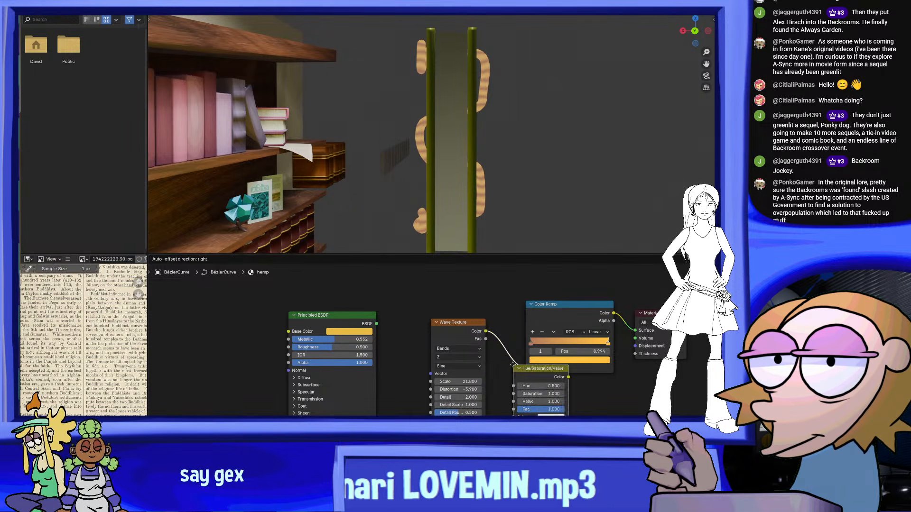
click(524, 339)
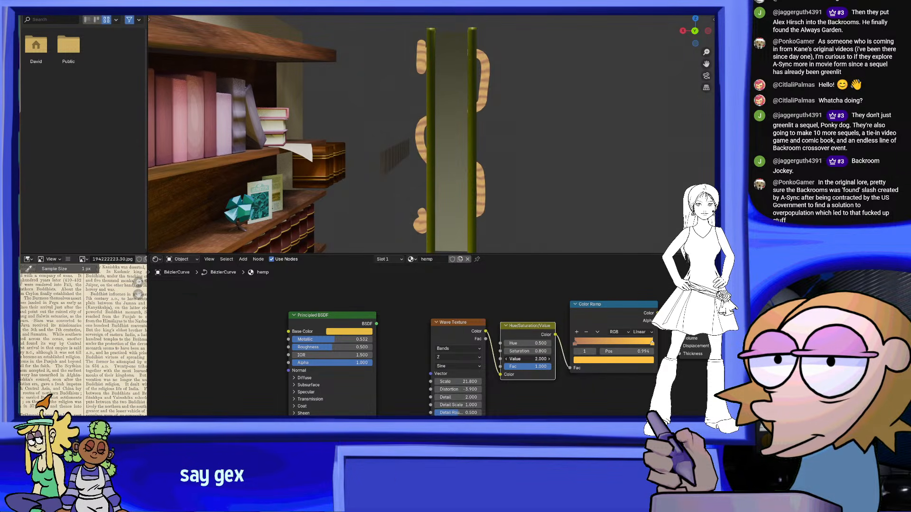
key(ctrl+z)
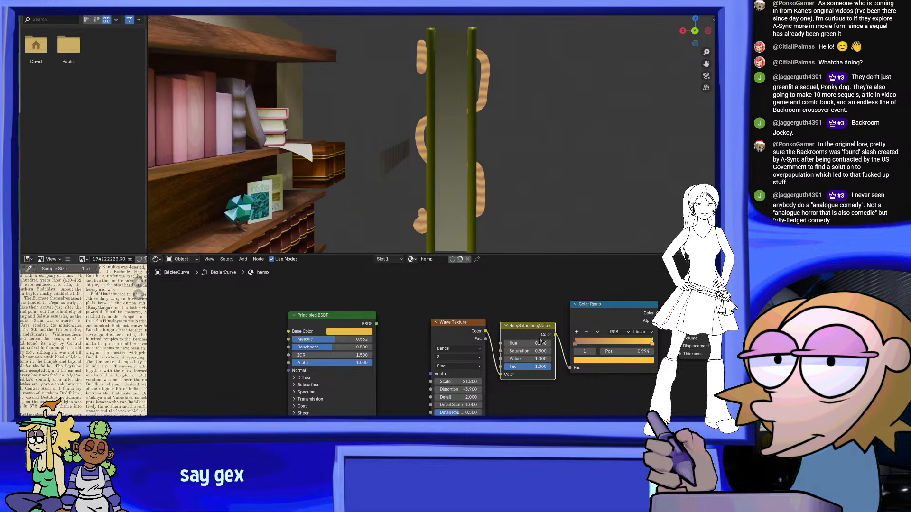
drag(534, 328, 552, 402)
drag(516, 444, 658, 304)
middle_drag(635, 404, 483, 425)
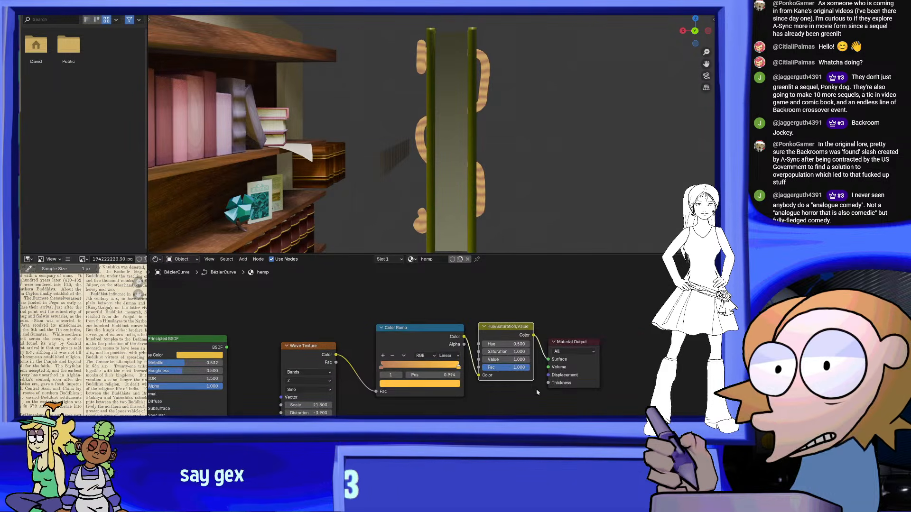
Try the Hue/Saturation/Value node with a value of 0.5 and hues of 0.4 and 0.6, and return the hue to 0.5
scroll(533, 383, up, 3)
drag(549, 359, 527, 360)
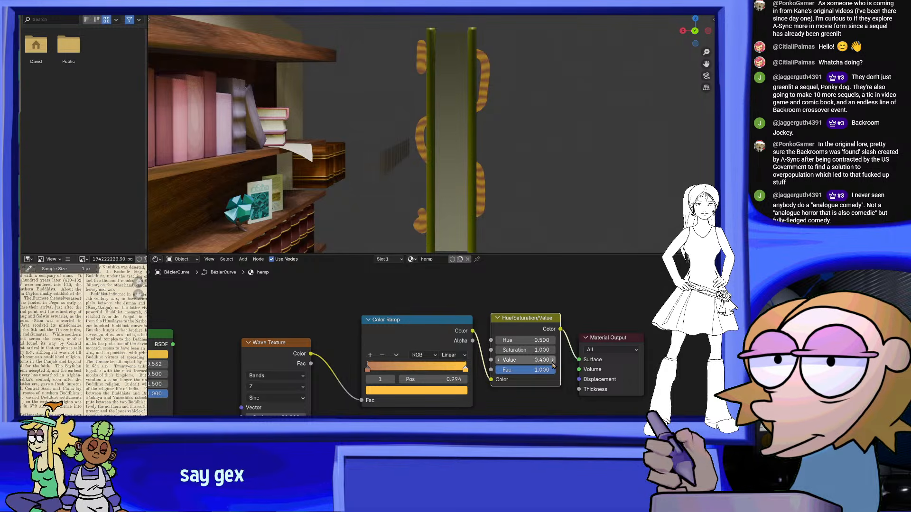
click(498, 341)
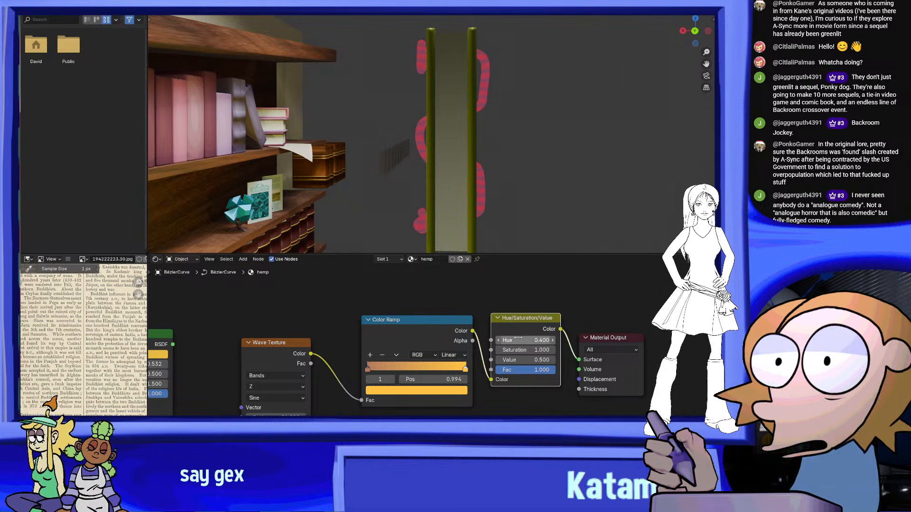
click(554, 341)
click(554, 341)
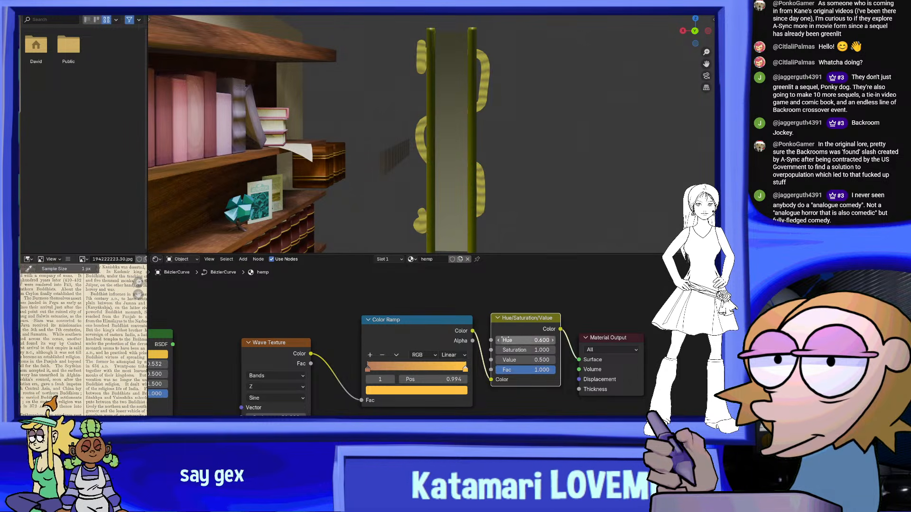
middle_drag(528, 222, 477, 221)
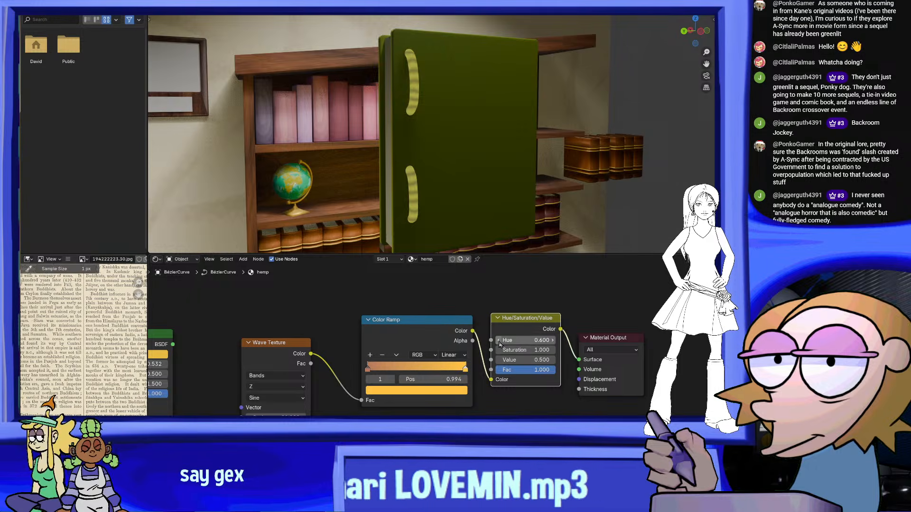
click(499, 341)
Darken the tube's color by setting the Hue/Saturation/Value node's Value to 0.2
click(552, 360)
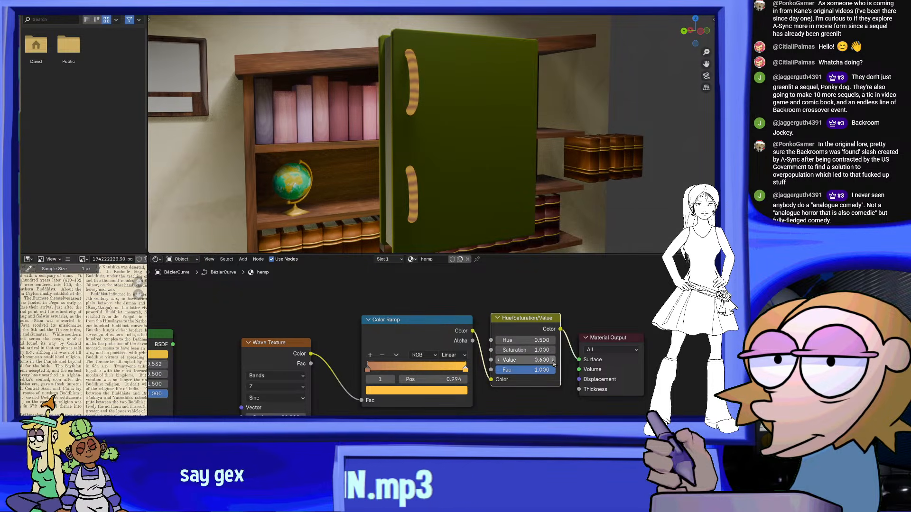
mouse_move(552, 362)
mouse_down()
mouse_move(529, 362)
mouse_move(547, 362)
mouse_up()
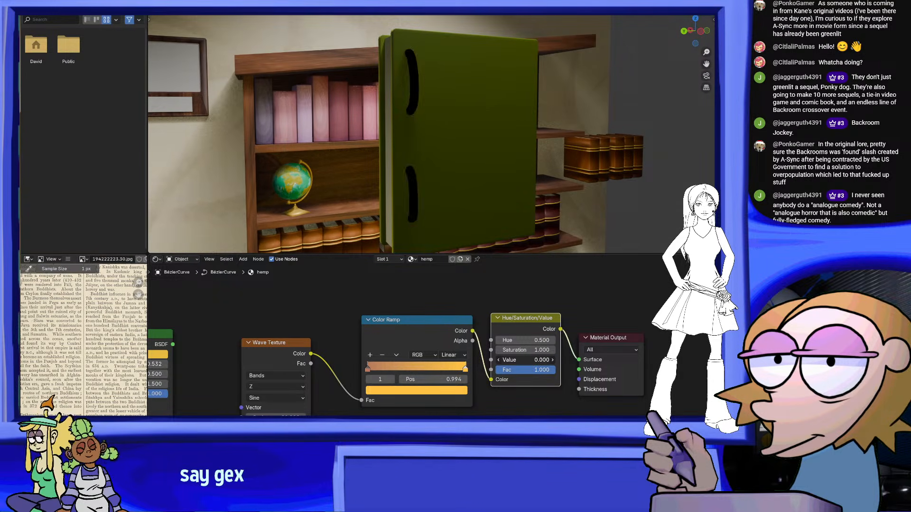
click(498, 362)
click(498, 362)
click(498, 363)
middle_drag(447, 159, 500, 201)
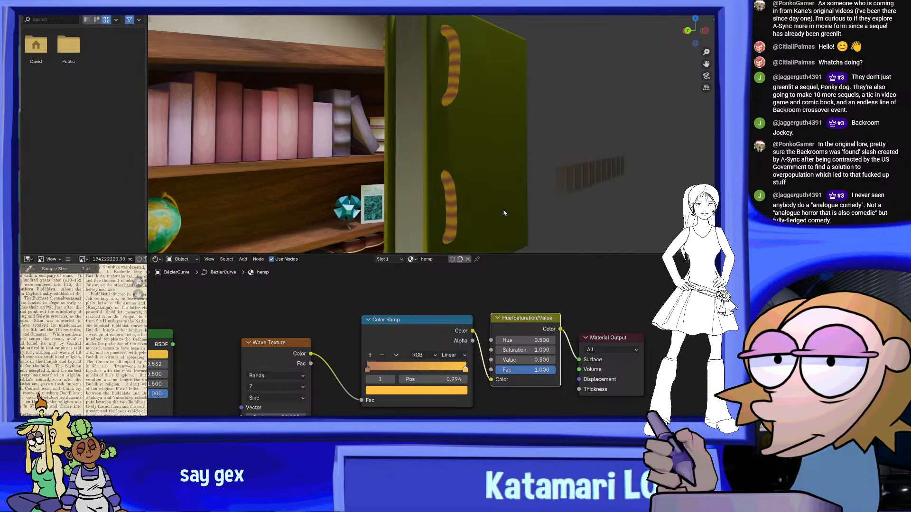
click(498, 359)
middle_drag(455, 132, 444, 233)
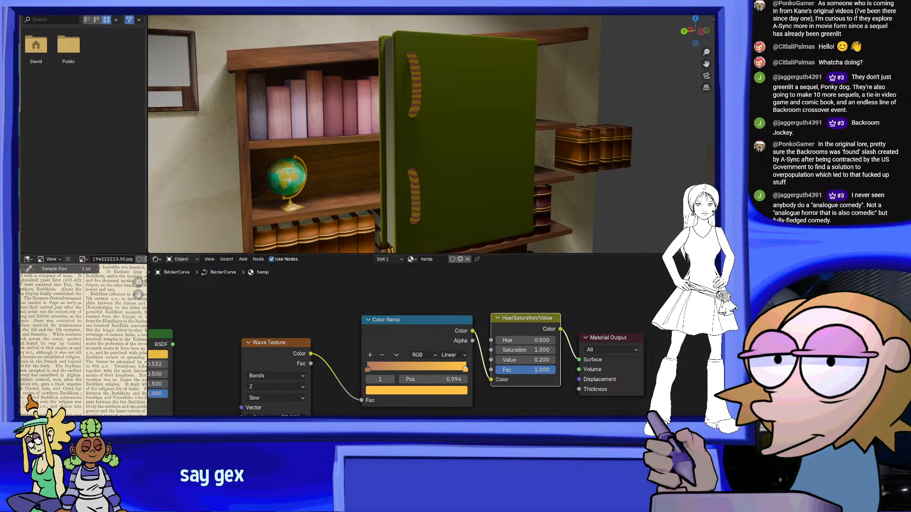
Set the Wave Texture's distortion to -8.3, detail roughness to 0.311 and detail scale to 0.1
middle_drag(472, 93, 493, 93)
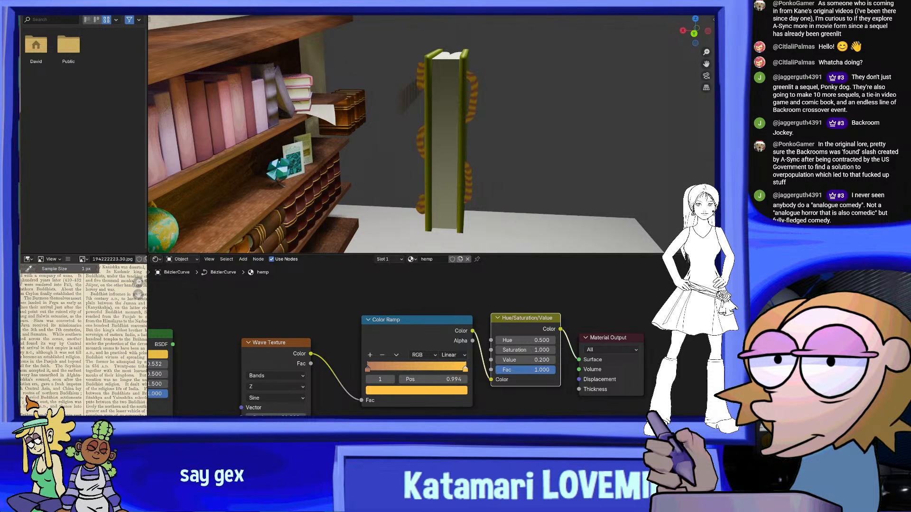
middle_drag(549, 124, 492, 130)
scroll(492, 129, up, 2)
key(Home)
mouse_move(358, 390)
mouse_down()
mouse_move(340, 390)
mouse_move(379, 390)
mouse_move(338, 388)
mouse_move(380, 378)
mouse_move(369, 379)
mouse_up()
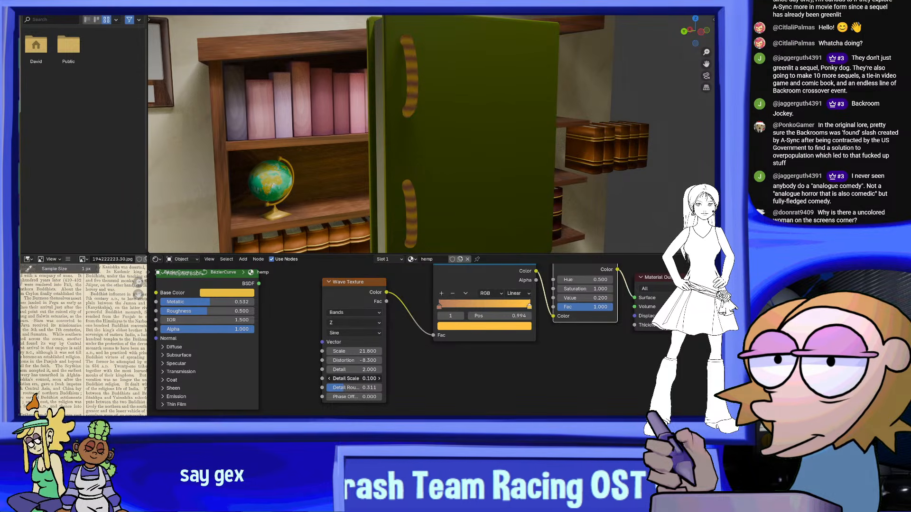
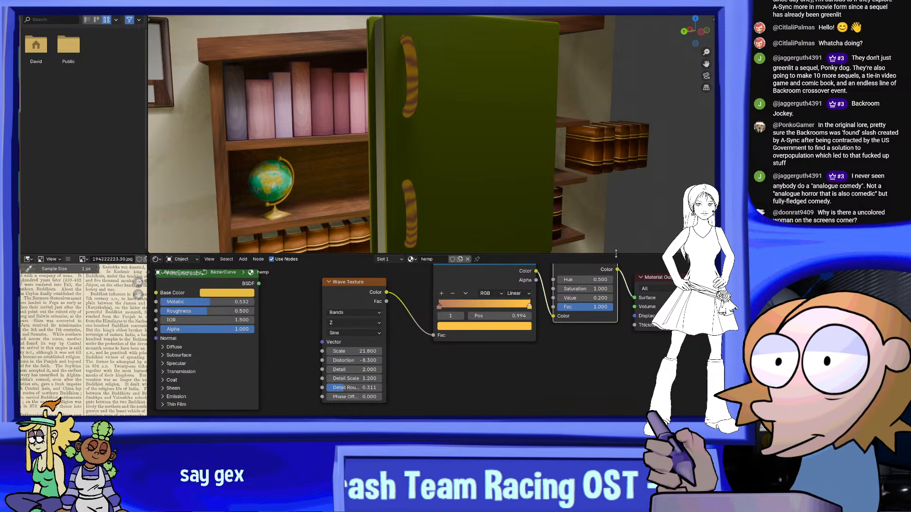
Inspect the hemp tube along the book's open edge and switch to the workspace with the full-window 3D view
middle_drag(459, 118, 570, 151)
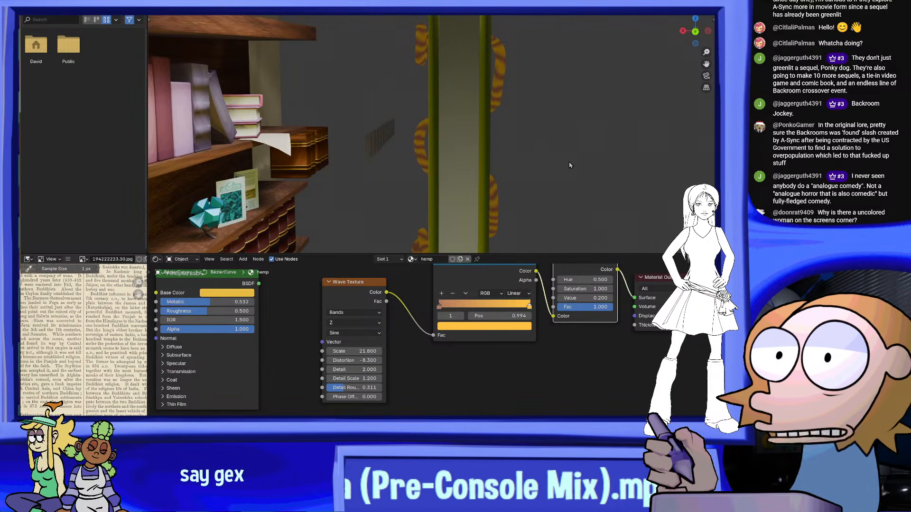
middle_drag(563, 171, 570, 153)
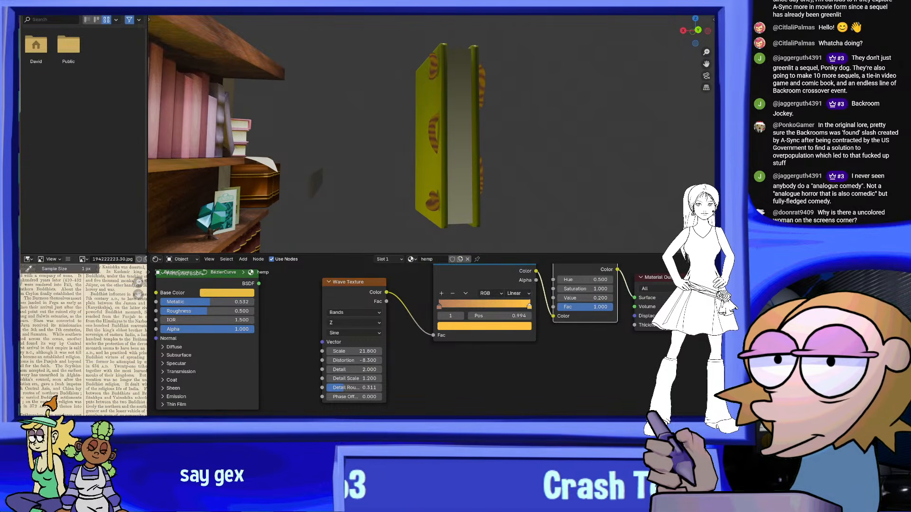
click(127, 7)
Examine the green book in front of the bookcase and the whole library set from several angles
mouse_move(476, 93)
middle_down()
mouse_move(496, 128)
mouse_move(426, 146)
mouse_move(375, 120)
middle_up()
drag(346, 204, 344, 218)
middle_drag(428, 161, 399, 160)
click(397, 161)
drag(401, 156, 319, 237)
middle_drag(319, 237, 531, 229)
scroll(418, 252, up, 2)
drag(439, 262, 360, 200)
middle_drag(360, 201, 434, 211)
drag(436, 167, 374, 255)
middle_drag(374, 254, 473, 214)
scroll(277, 198, up, 2)
scroll(474, 215, down, 3)
scroll(474, 215, down, 5)
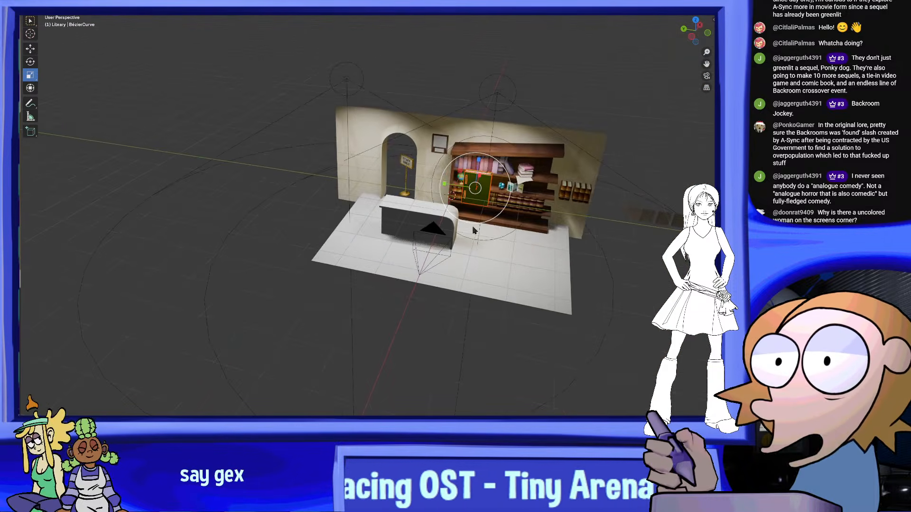
shift+middle_drag(448, 250, 434, 285)
shift+middle_drag(528, 245, 517, 266)
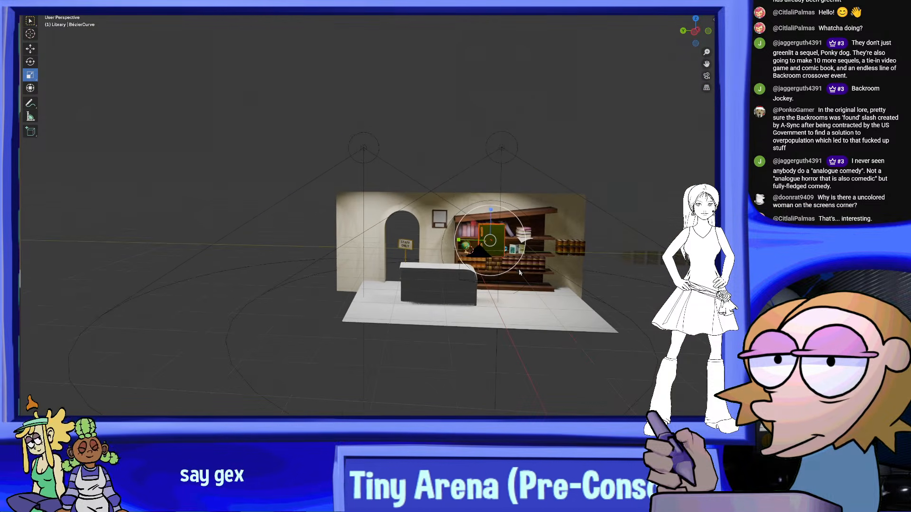
Move the whole green book with its tube up into the empty space above the library set
key(g)
click(468, 138)
shift+middle_drag(467, 138, 414, 251)
key(KP_Decimal)
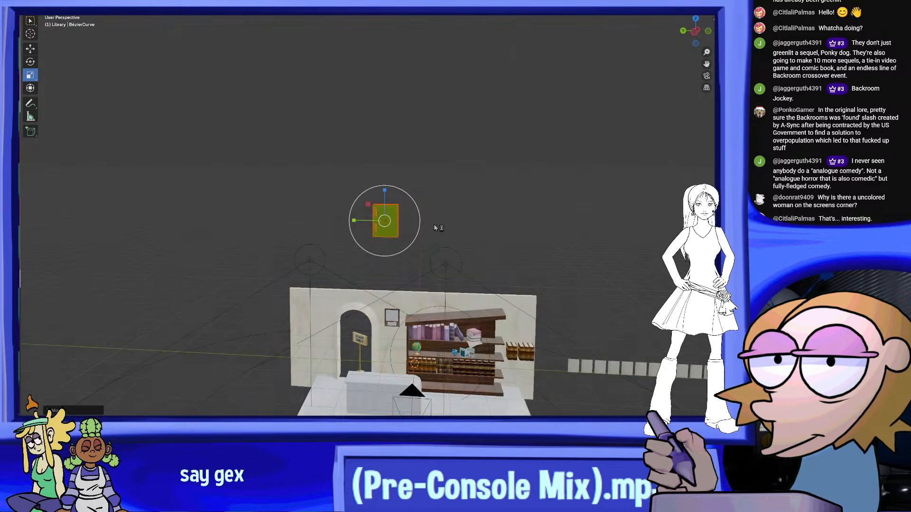
middle_drag(420, 217, 437, 189)
middle_drag(509, 170, 556, 180)
scroll(491, 180, up, 2)
scroll(556, 180, down, 3)
scroll(556, 183, up, 1)
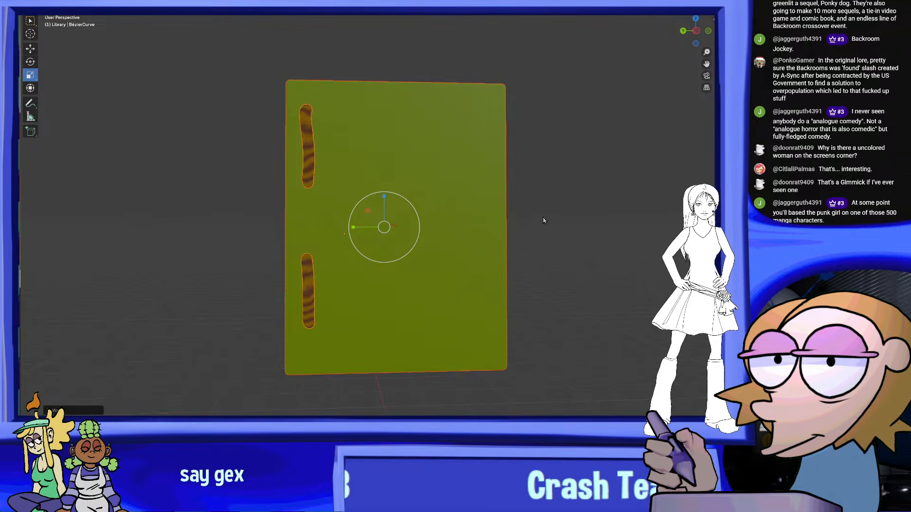
Check the raised book from several angles and save the scene file
middle_drag(543, 226, 616, 295)
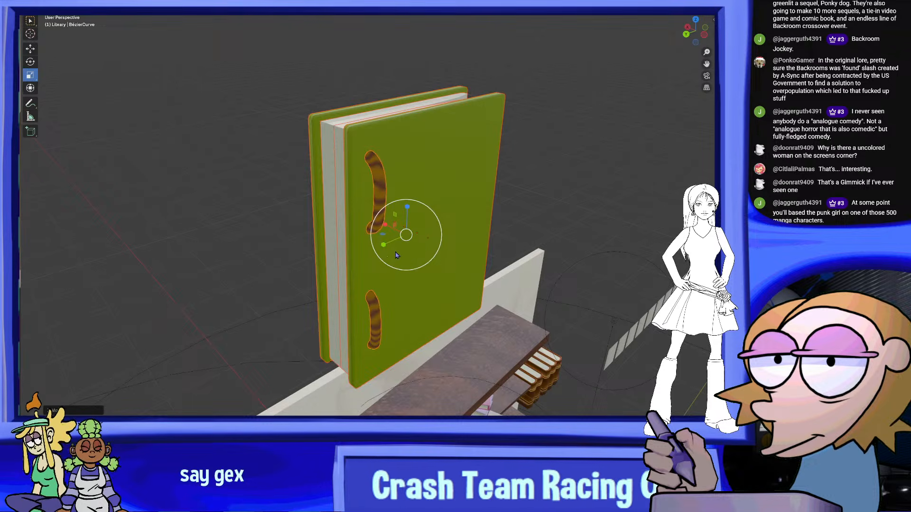
middle_drag(436, 228, 386, 201)
shift+middle_drag(254, 127, 279, 102)
click(37, 0)
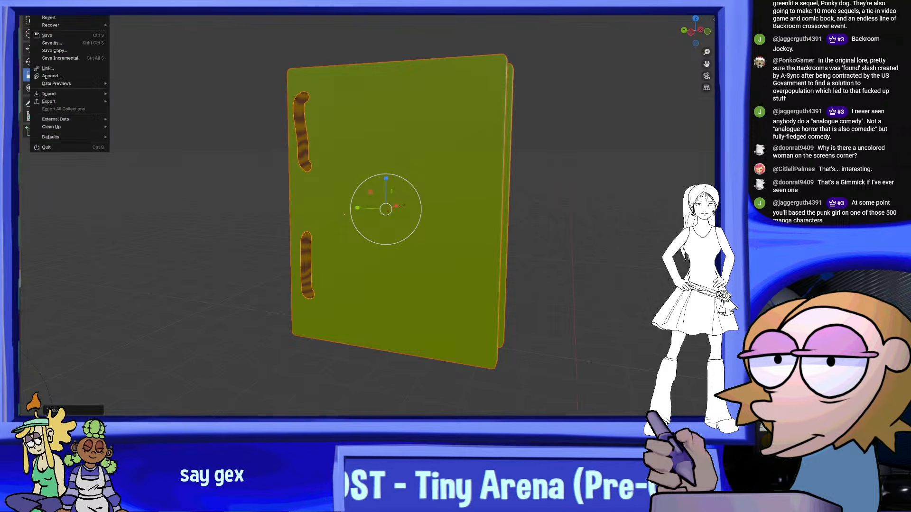
click(59, 36)
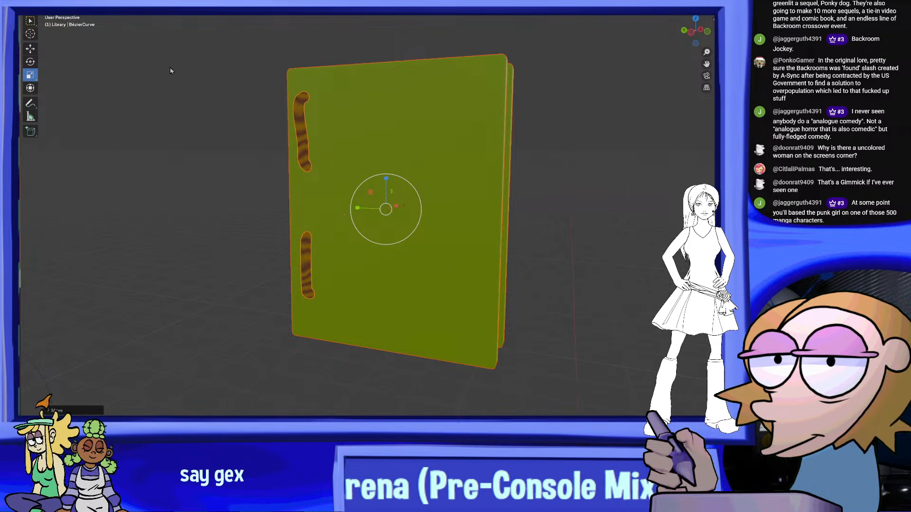
middle_drag(458, 155, 420, 136)
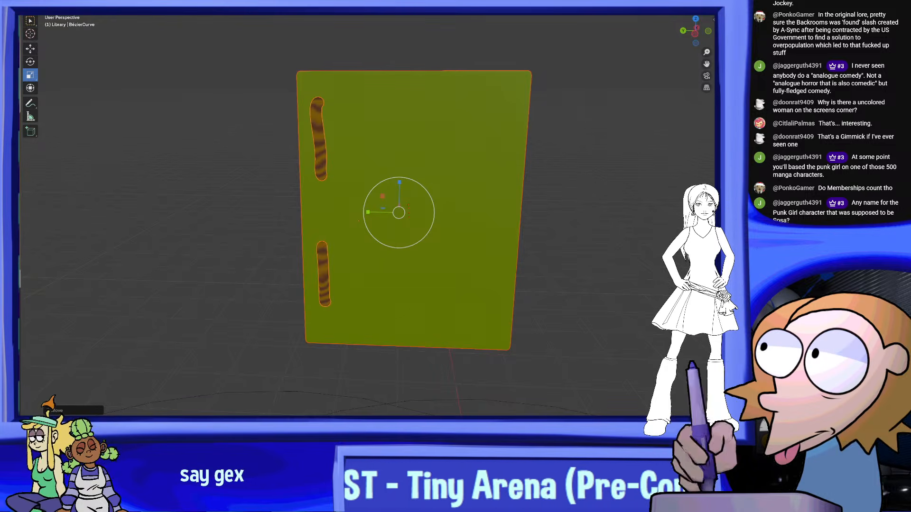
key(shift+a)
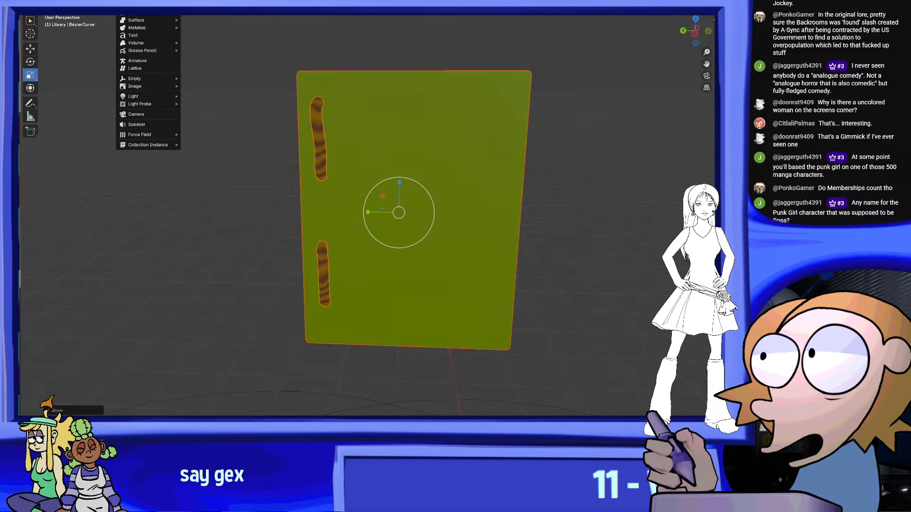
mouse_move(135, 5)
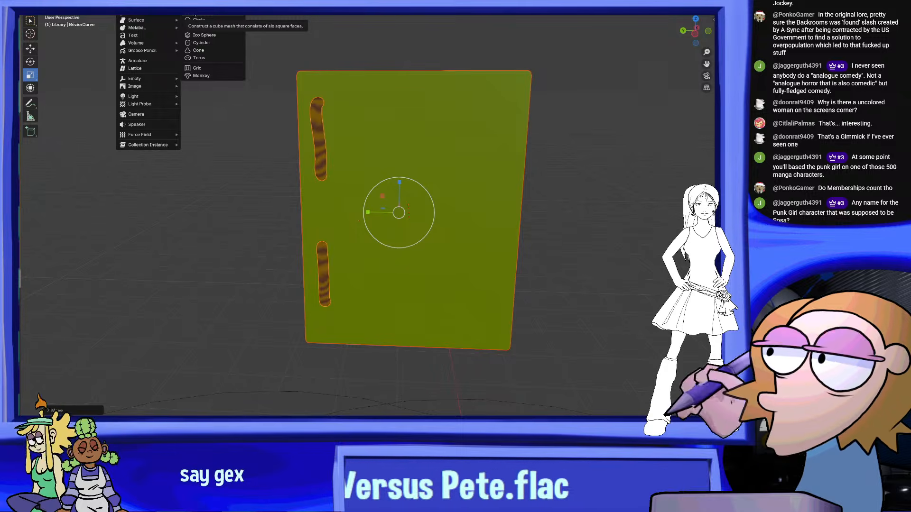
middle_drag(477, 184, 451, 108)
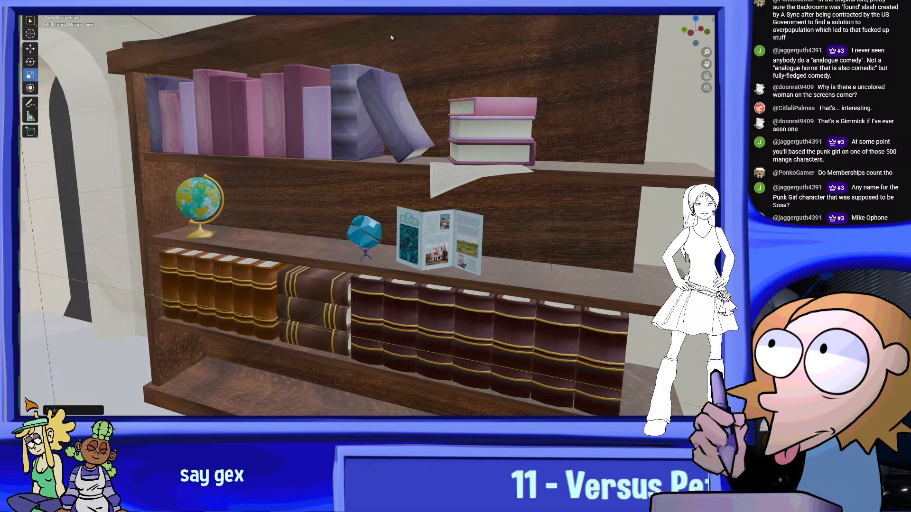
middle_drag(391, 38, 424, 199)
scroll(423, 109, down, 3)
shift+middle_drag(353, 62, 439, 294)
shift+middle_drag(397, 161, 482, 217)
scroll(491, 198, up, 5)
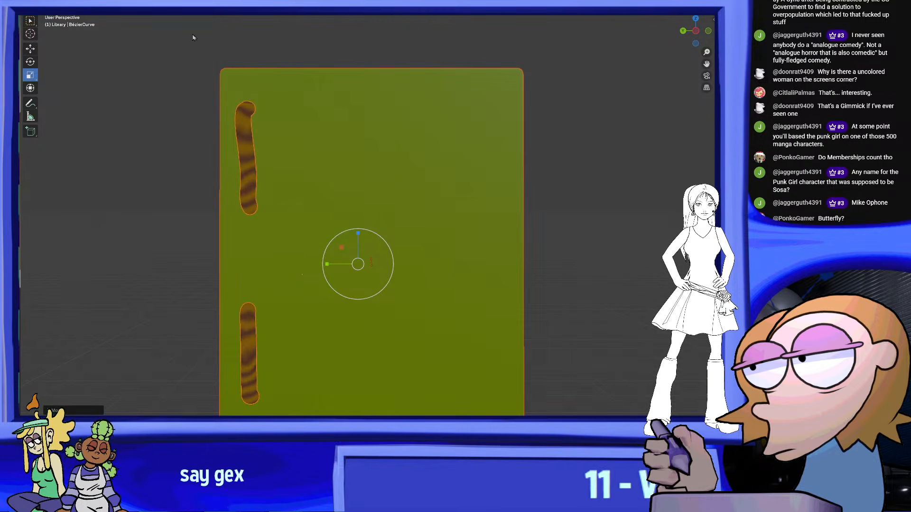
scroll(519, 194, down, 5)
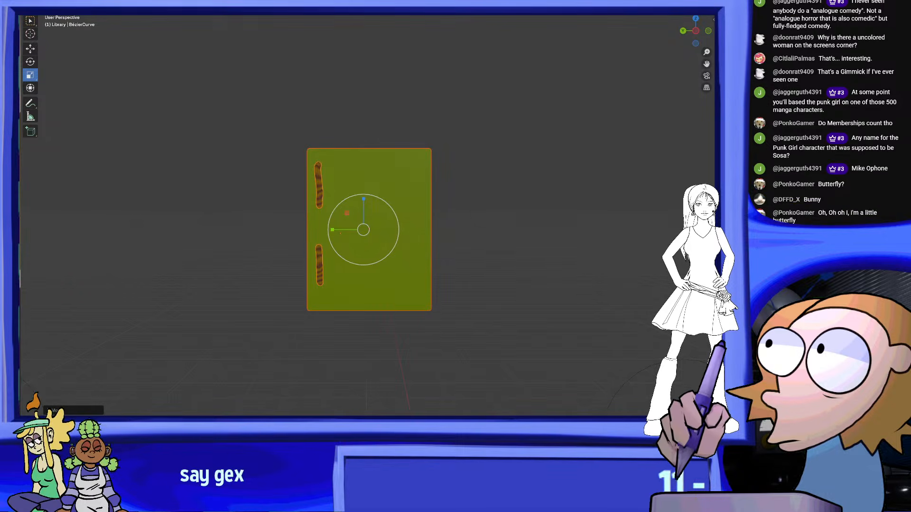
Switch to PaintTool SAI and set up a blank white portrait canvas for drawing
key(alt+Tab)
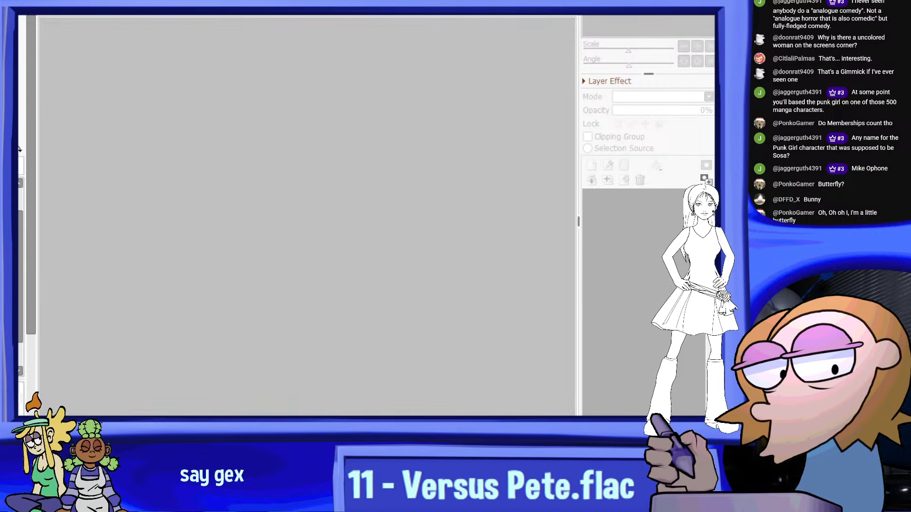
click(376, 289)
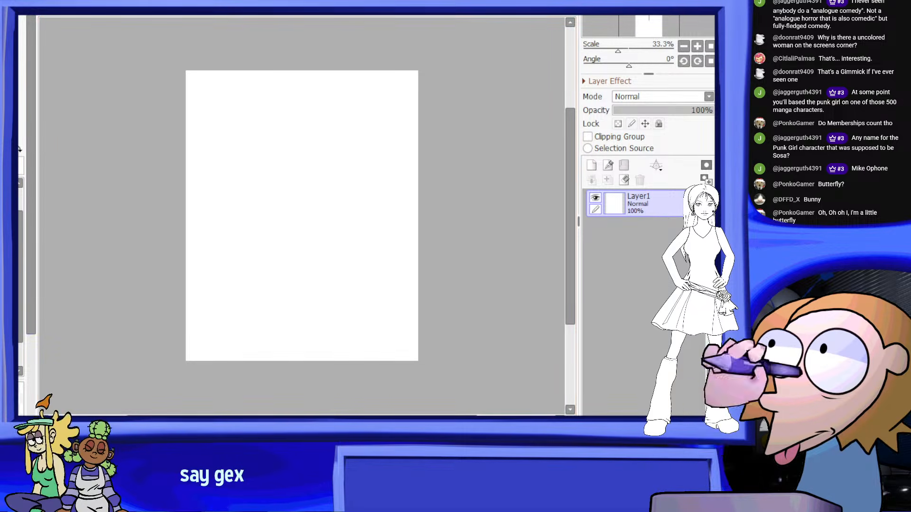
scroll(126, 232, up, 1)
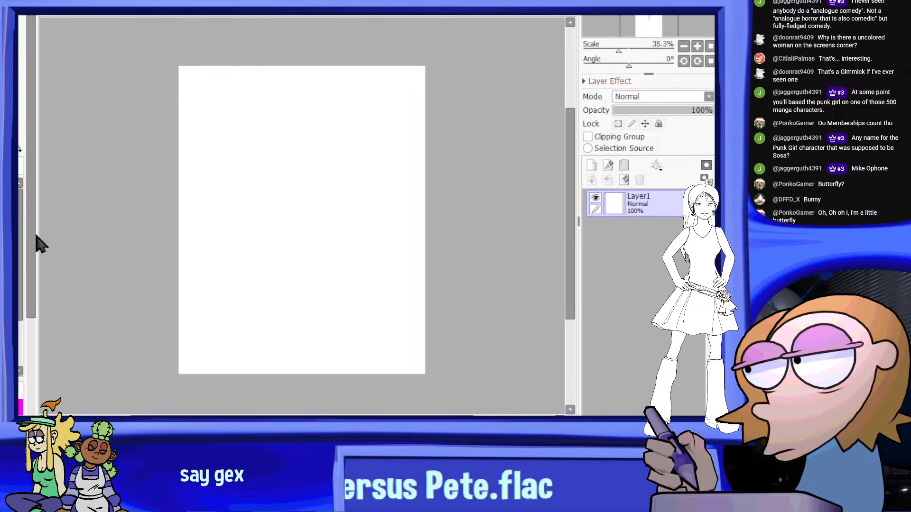
scroll(337, 130, up, 1)
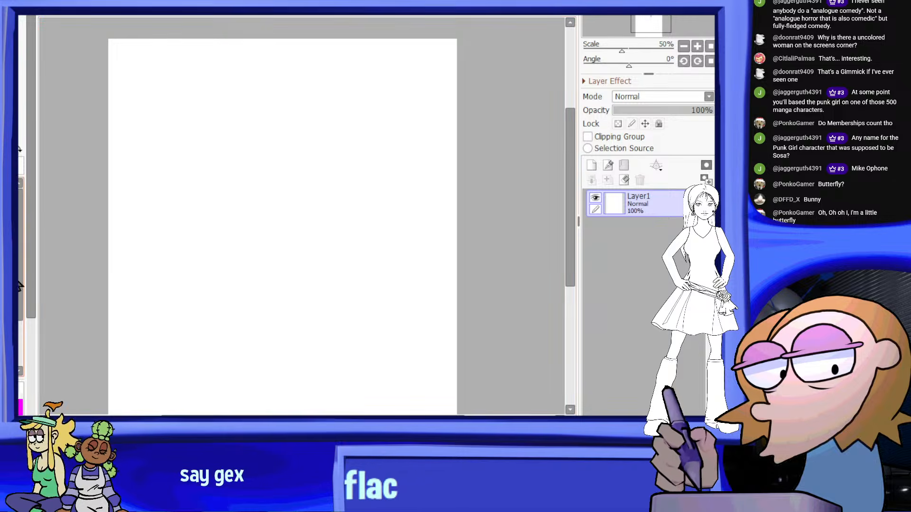
scroll(245, 137, up, 1)
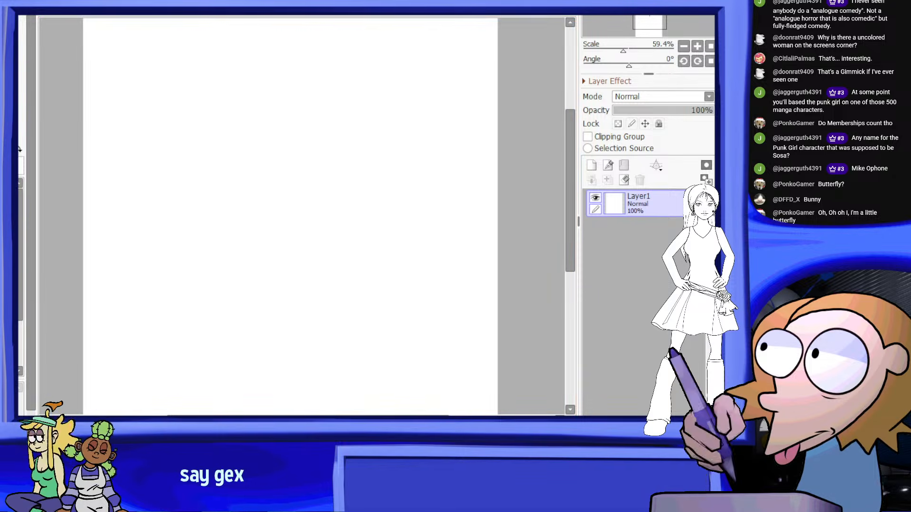
Draw a filled black ellipse in the canvas's upper half and merge its shape layer down into Layer1
drag(212, 118, 293, 190)
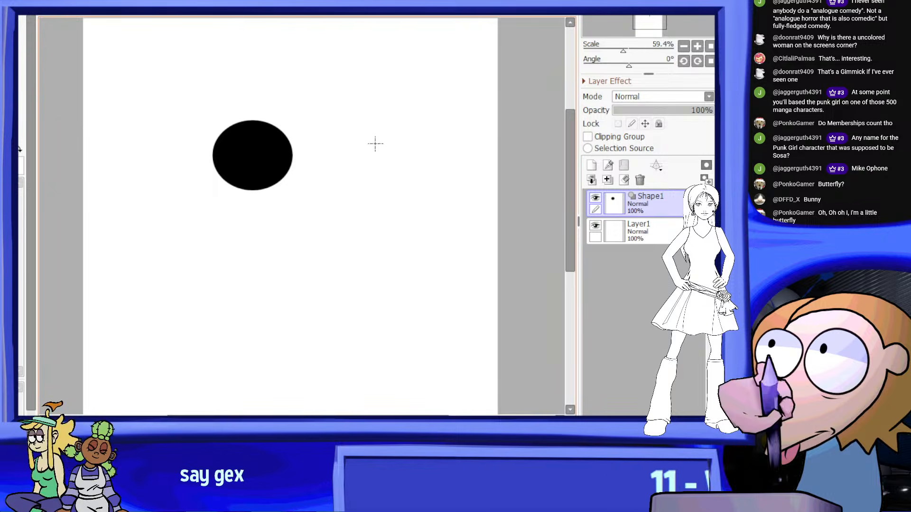
drag(396, 74, 148, 253)
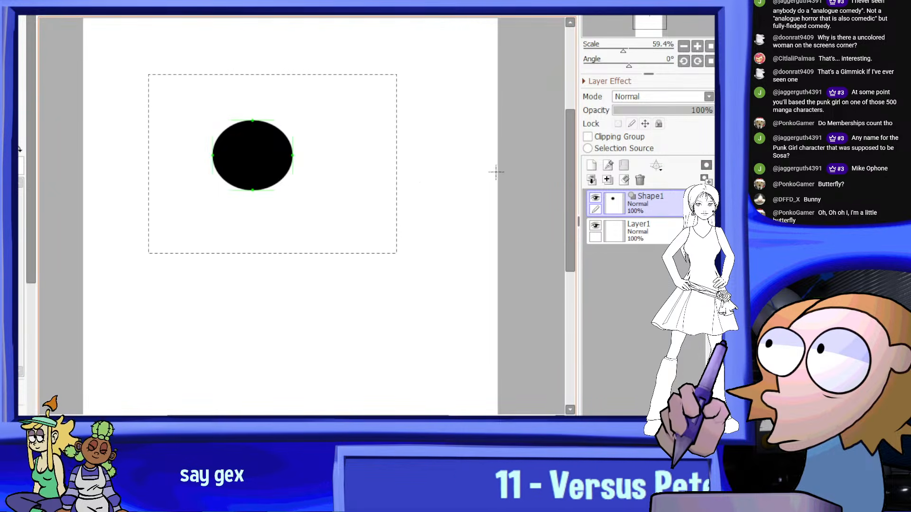
click(607, 180)
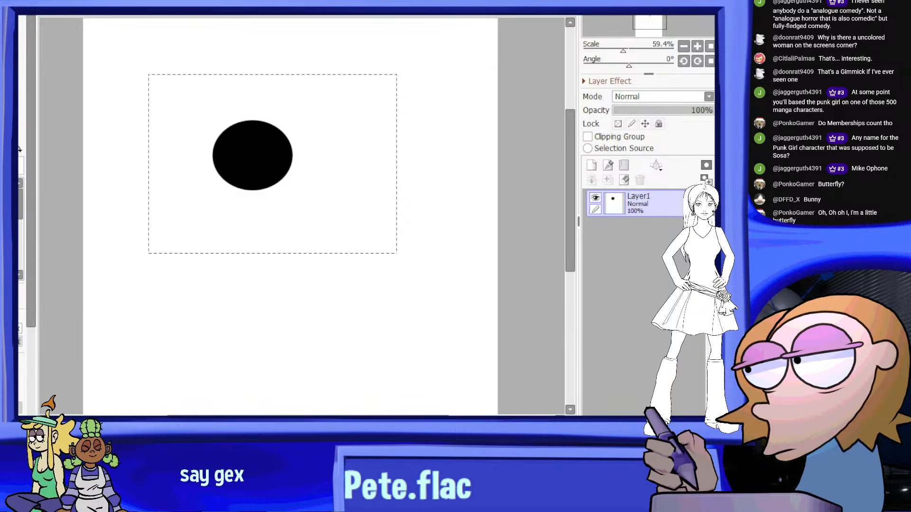
Transform the black ellipse into an even circle and shift it slightly toward the canvas's left edge
key(ctrl+t)
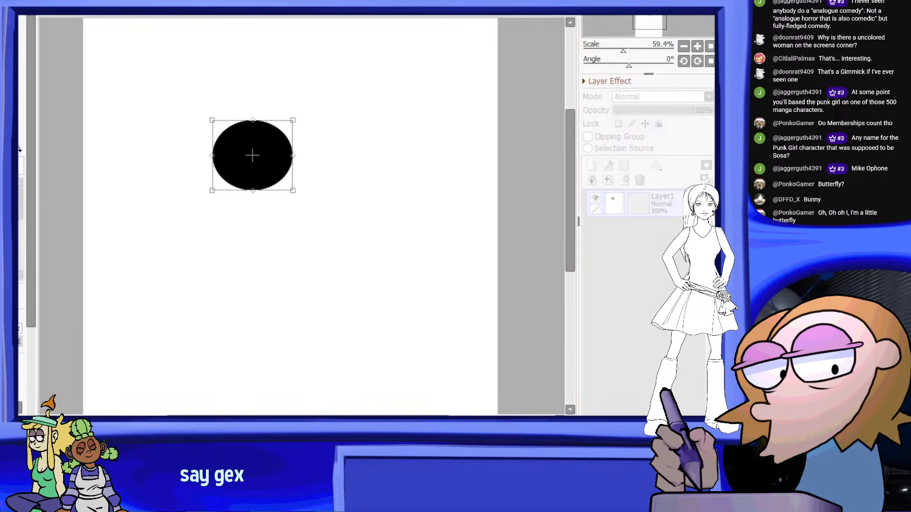
drag(280, 203, 234, 182)
key(Return)
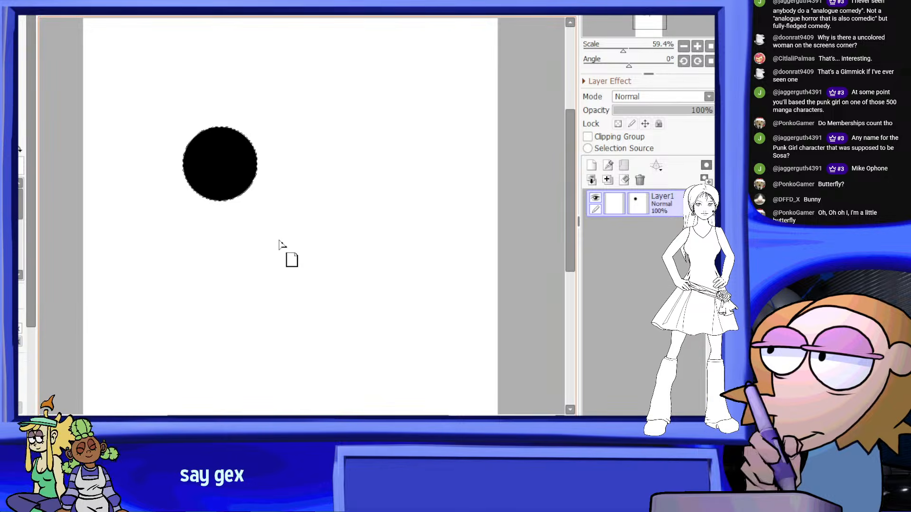
Paste two copies of the circle, one above and one to its upper right, and shrink the one above to about half size
key(ctrl+c)
key(ctrl+v)
drag(243, 202, 370, 136)
key(ctrl+v)
drag(293, 198, 282, 124)
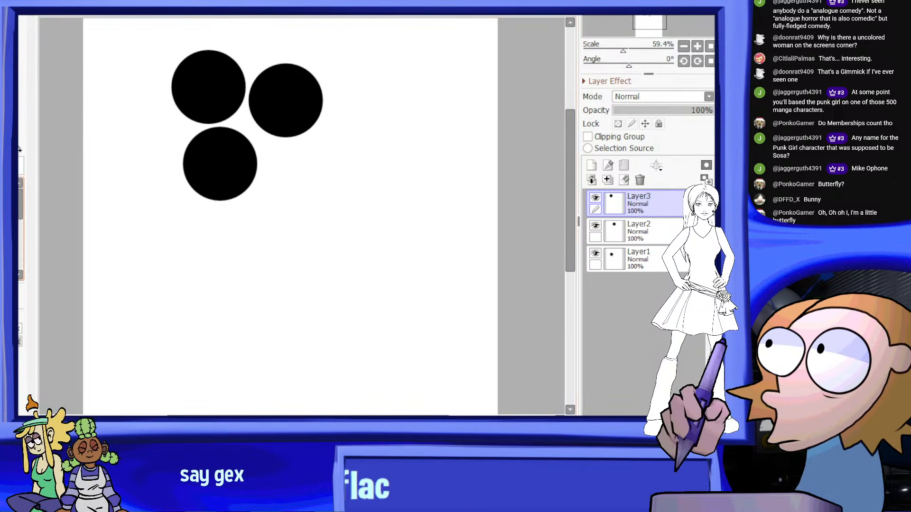
key(ctrl+t)
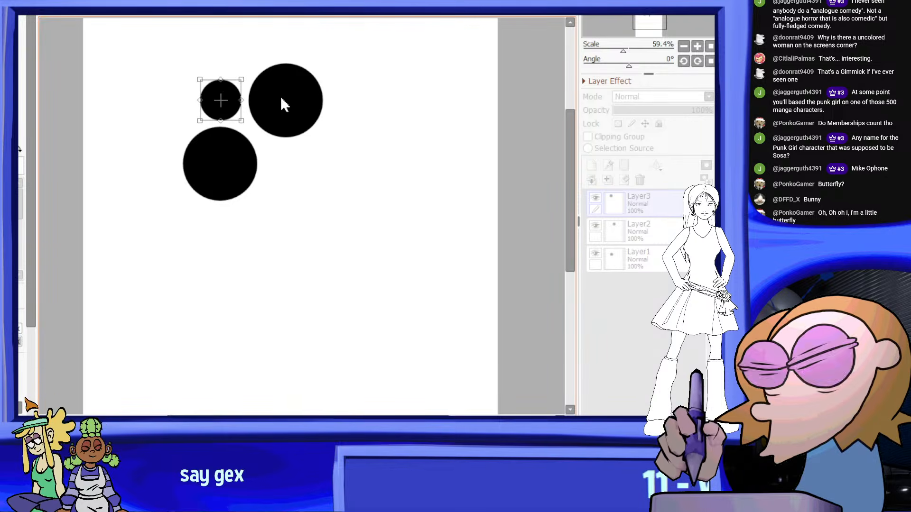
key(Return)
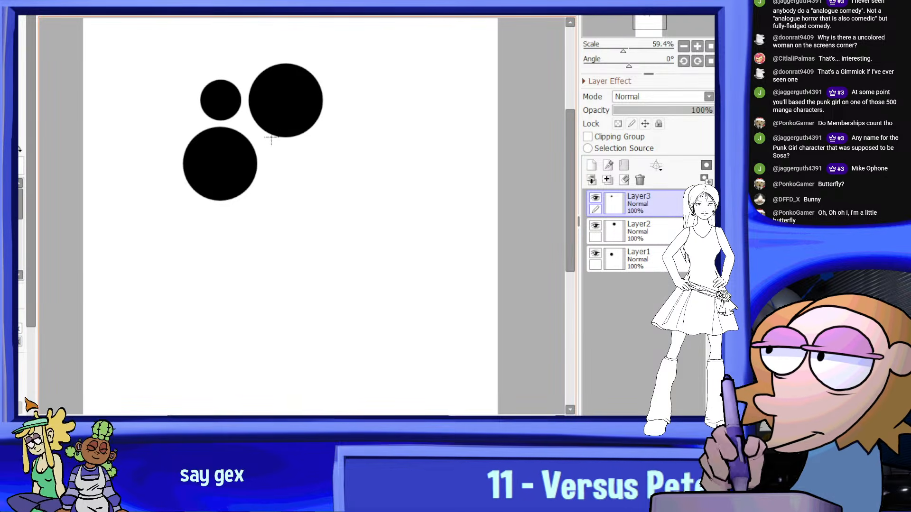
Paste a copy of the small circle in place on a new layer and merge all layers down into Layer1
drag(159, 41, 443, 240)
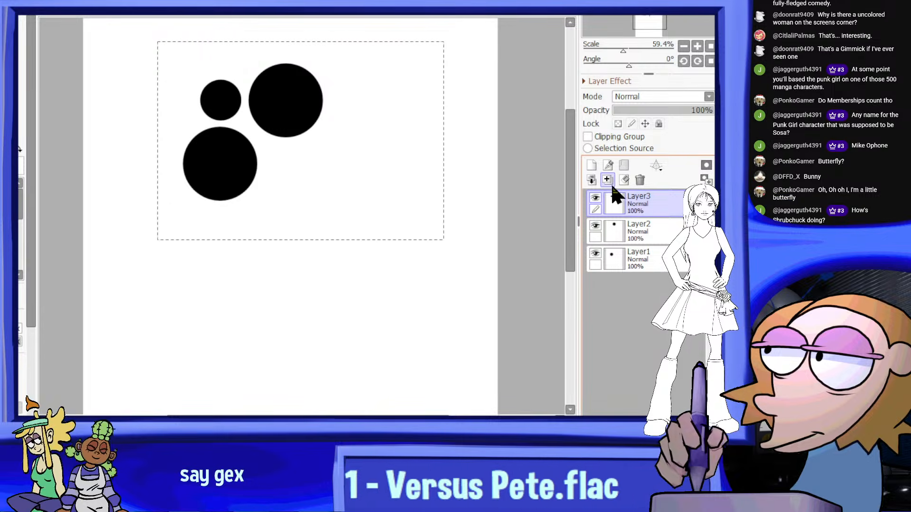
key(ctrl+c)
key(ctrl+v)
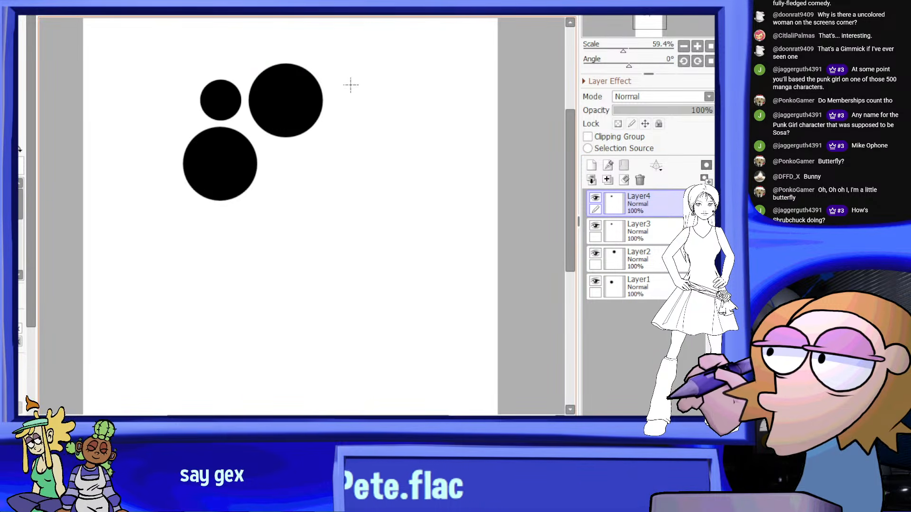
scroll(325, 69, up, 2)
key(ctrl+t)
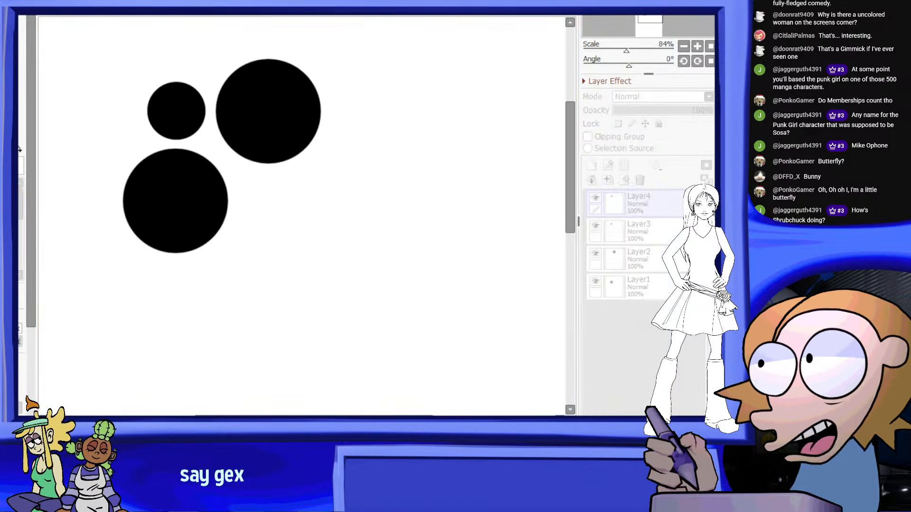
key(Return)
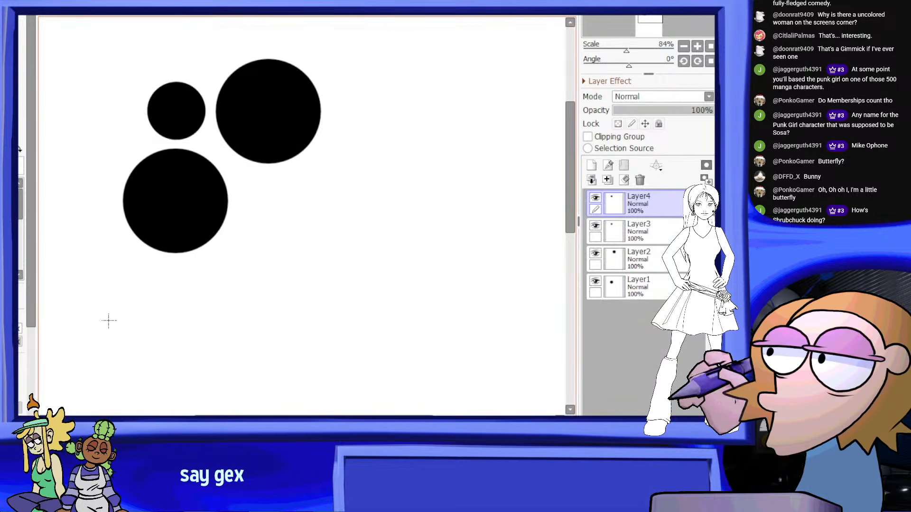
click(607, 180)
click(608, 180)
click(608, 180)
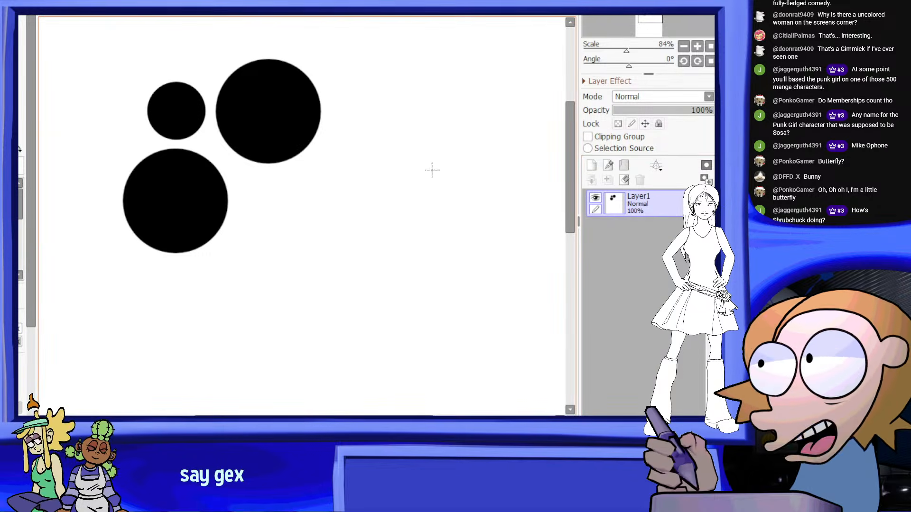
Paste a horizontally mirrored copy of the three circles that shares the central large circle, and merge it down into Layer1
drag(372, 296, 68, 47)
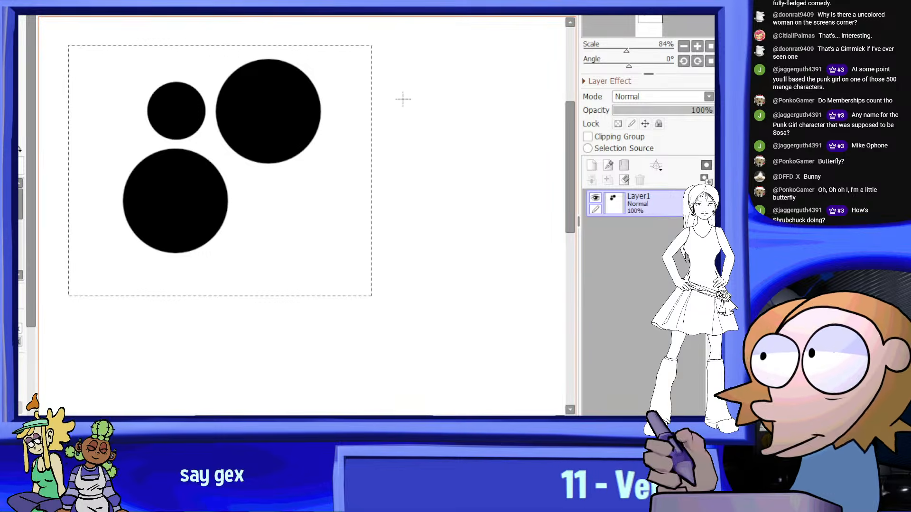
key(ctrl+c)
key(ctrl+v)
key(ctrl+t)
drag(123, 157, 434, 156)
drag(322, 156, 214, 150)
drag(434, 166, 411, 167)
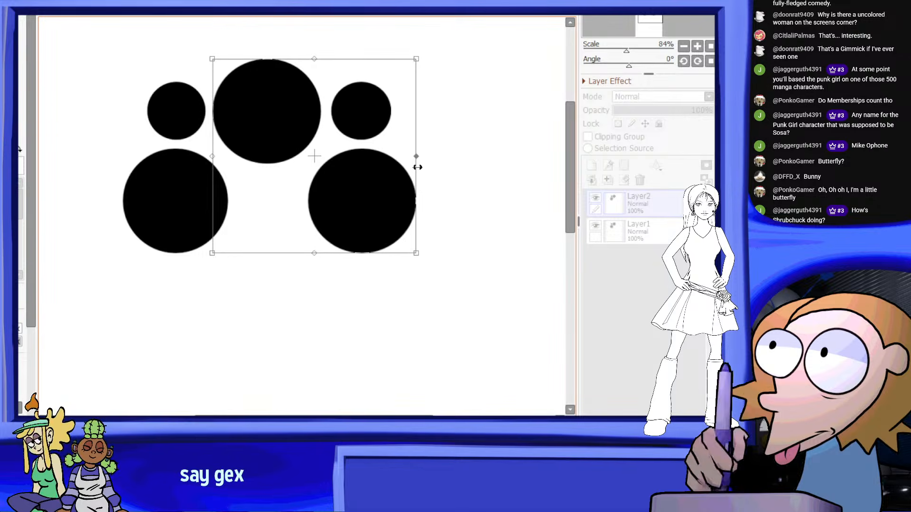
scroll(429, 134, down, 2)
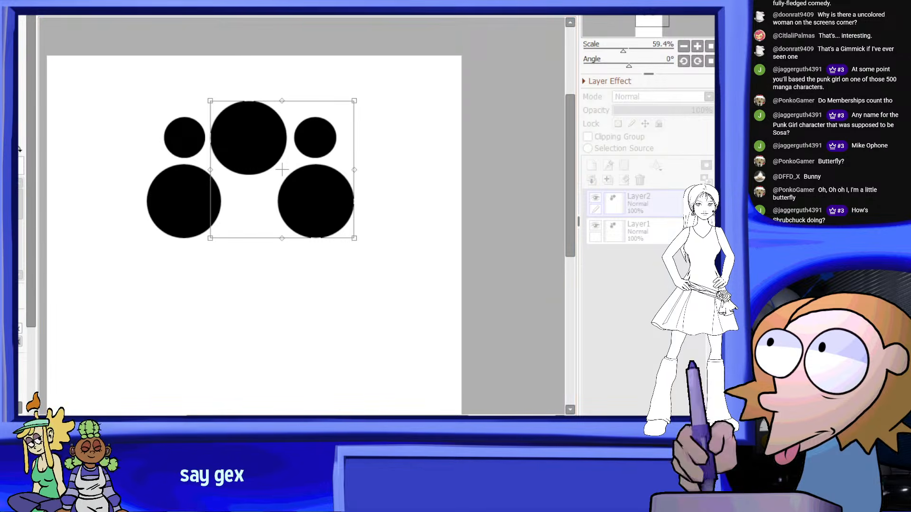
key(Return)
scroll(418, 159, down, 3)
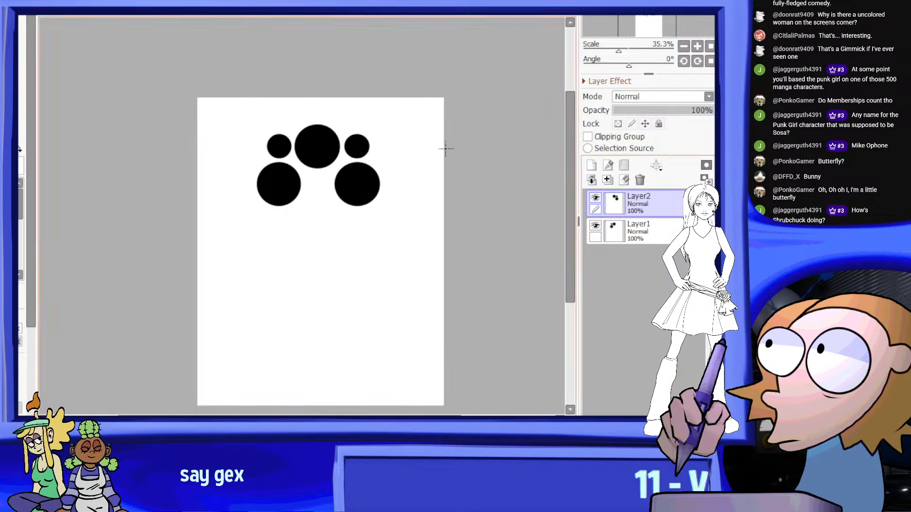
scroll(471, 150, up, 1)
click(592, 180)
Select all five circles, move the group down the canvas, and deselect
drag(426, 83, 151, 273)
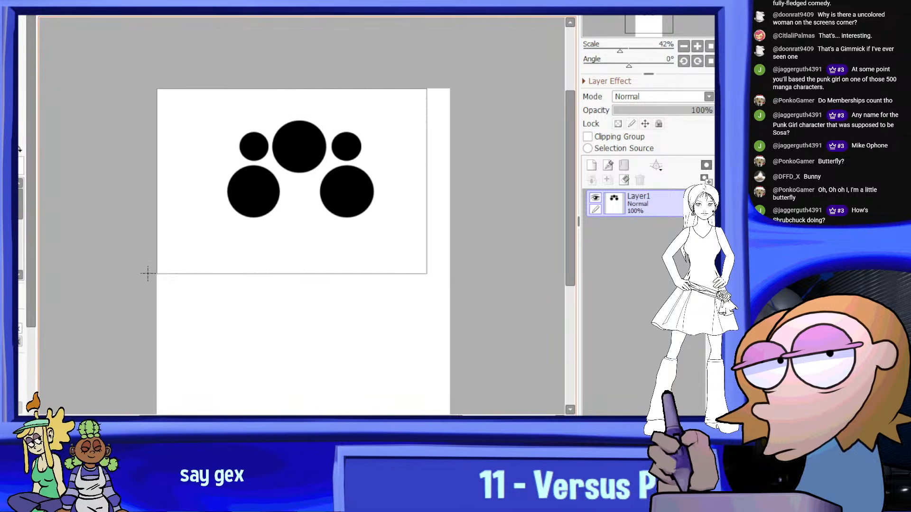
ctrl+drag(393, 165, 393, 191)
scroll(394, 170, up, 1)
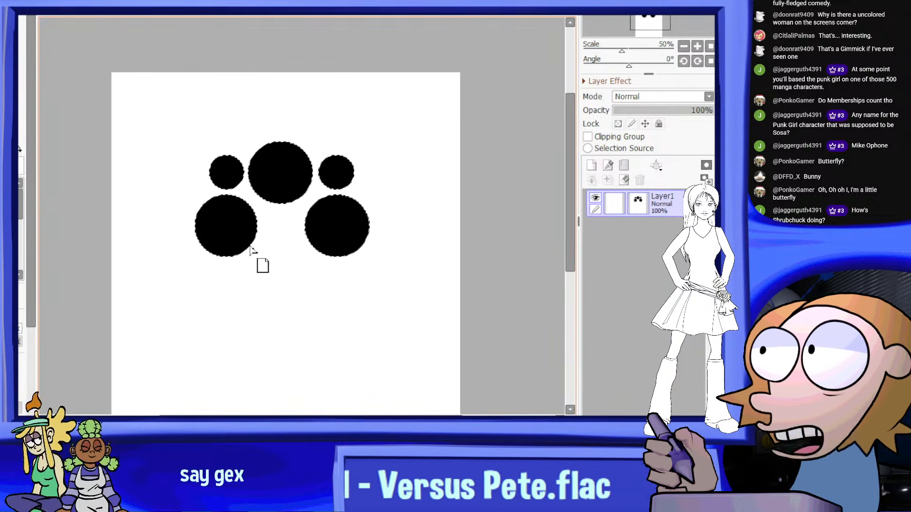
scroll(230, 266, up, 1)
scroll(285, 126, up, 1)
key(ctrl+d)
scroll(422, 129, down, 3)
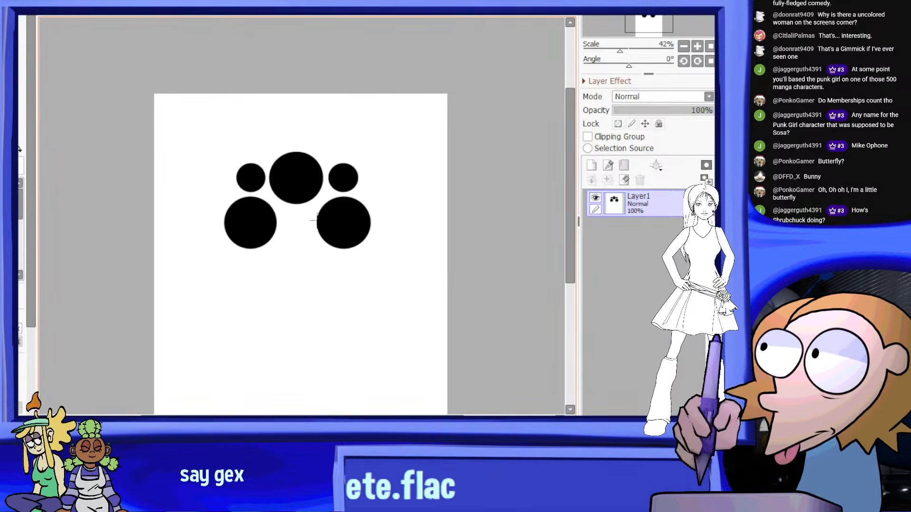
Reselect the five-circle group and nudge it slightly right and down to centre it across the canvas
scroll(273, 294, up, 1)
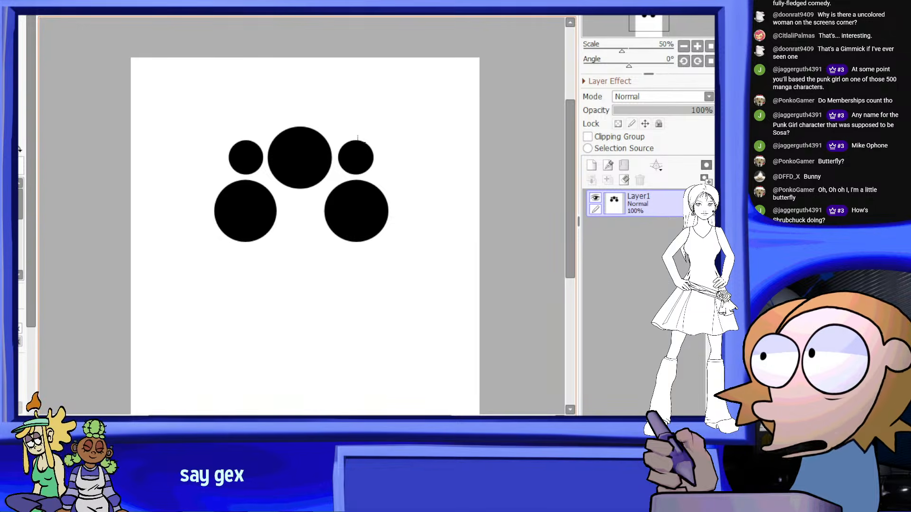
drag(457, 109, 181, 267)
ctrl+drag(399, 220, 404, 221)
key(ctrl+d)
scroll(470, 160, down, 3)
scroll(474, 171, up, 2)
drag(477, 84, 185, 287)
scroll(441, 204, up, 1)
ctrl+drag(432, 217, 431, 229)
key(ctrl+d)
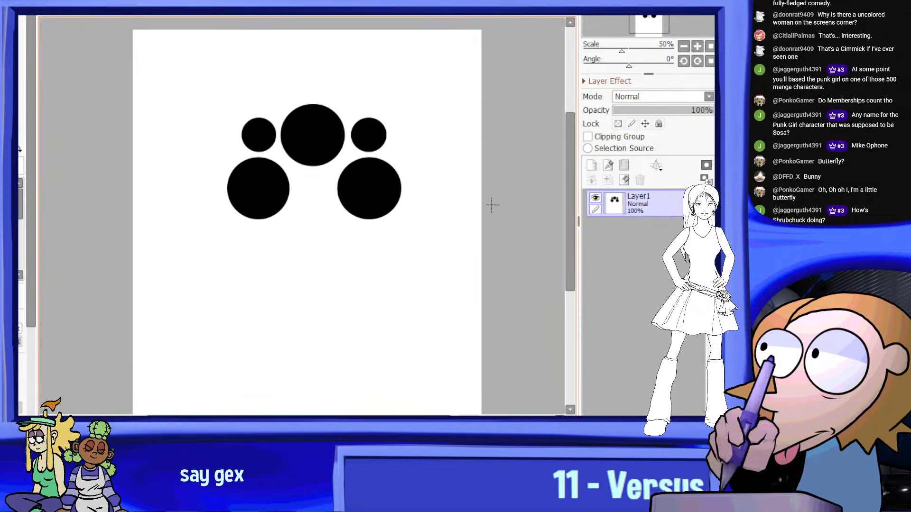
Add an empty normal layer and a linework layer above Layer1
click(593, 165)
scroll(443, 187, down, 1)
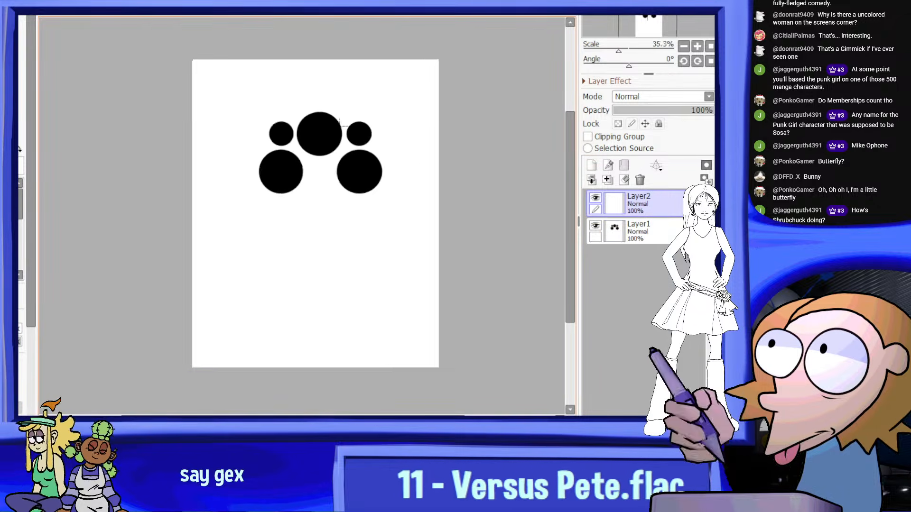
click(20, 213)
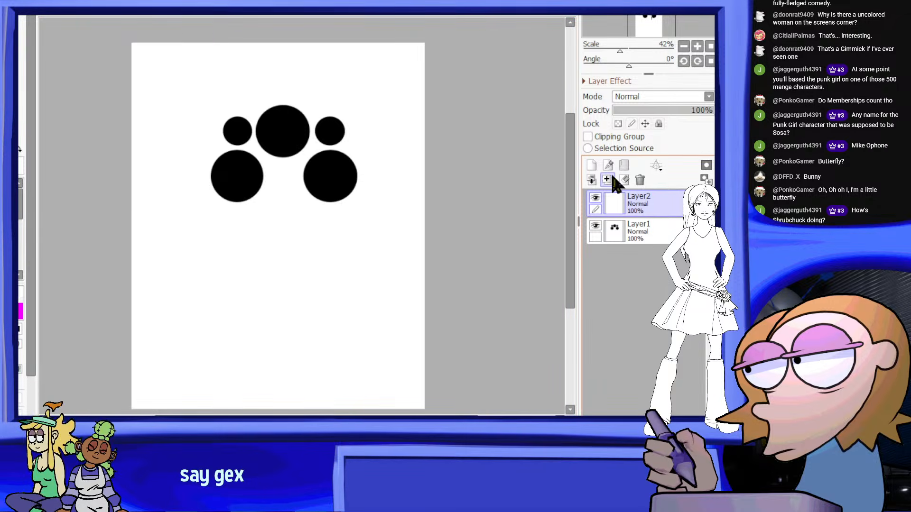
click(620, 164)
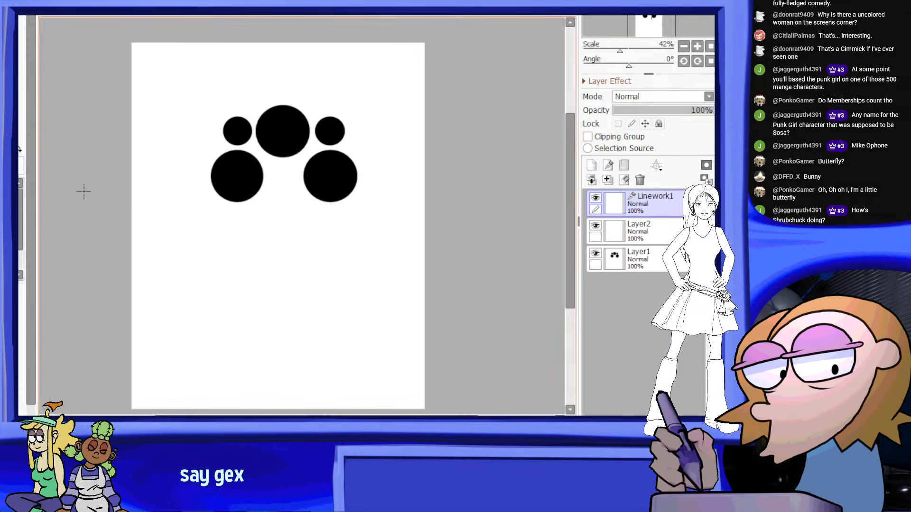
scroll(254, 203, up, 2)
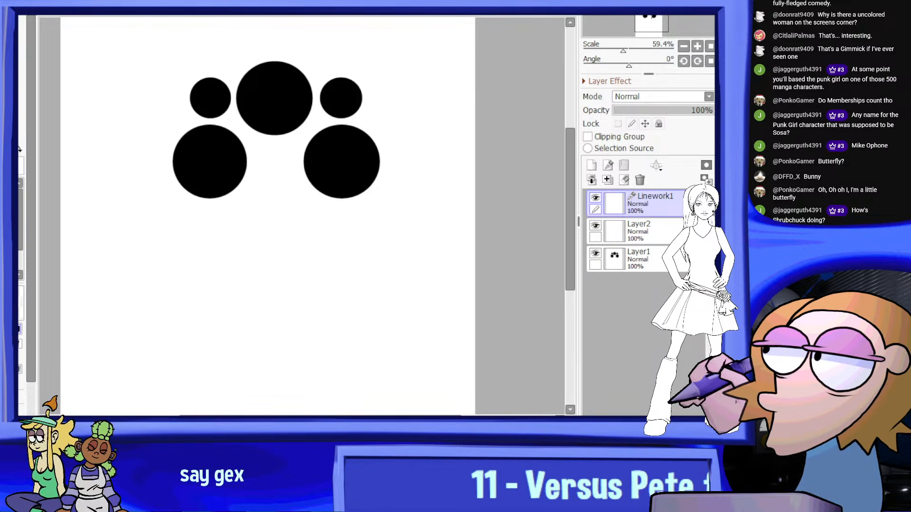
drag(267, 185, 273, 245)
click(269, 241)
key(ctrl+z)
key(ctrl+z)
Draw a thick black curve on the linework layer, from just below the central circle down toward the lower left
click(274, 167)
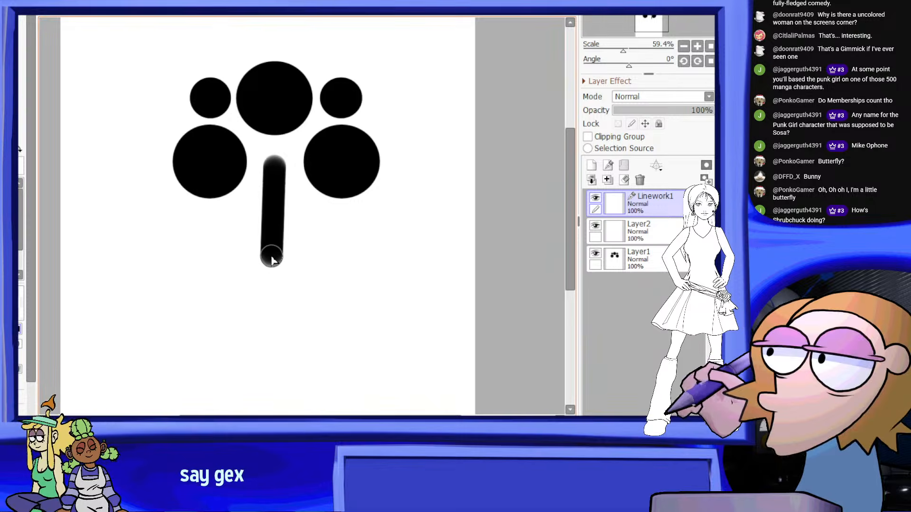
click(266, 225)
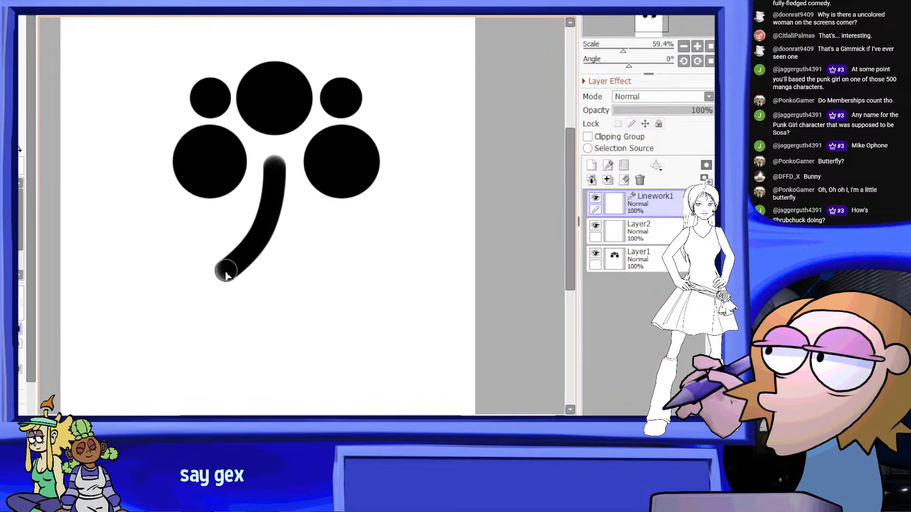
scroll(280, 204, down, 4)
scroll(288, 201, up, 5)
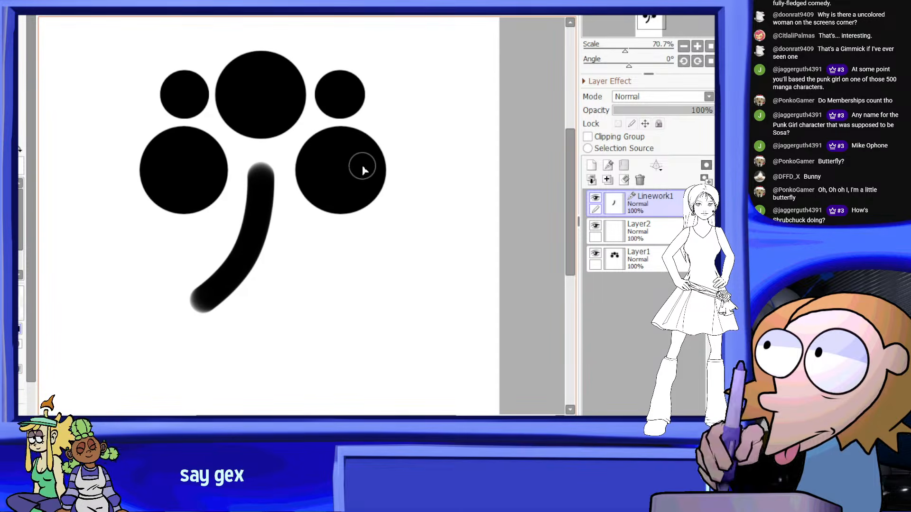
Lower the line pressure at the curve's upper point so the stroke tapers to a thin top
click(19, 185)
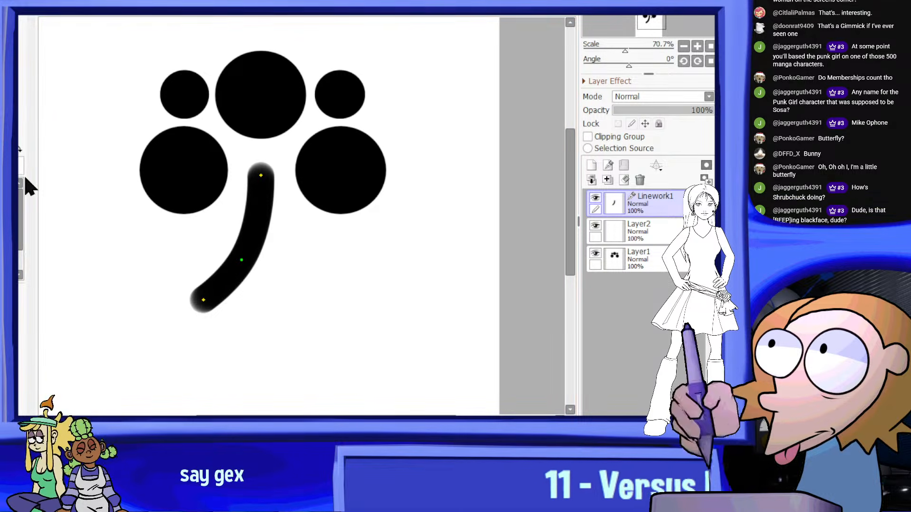
mouse_move(245, 223)
mouse_down()
mouse_move(212, 264)
mouse_move(188, 275)
mouse_up()
drag(262, 176, 280, 162)
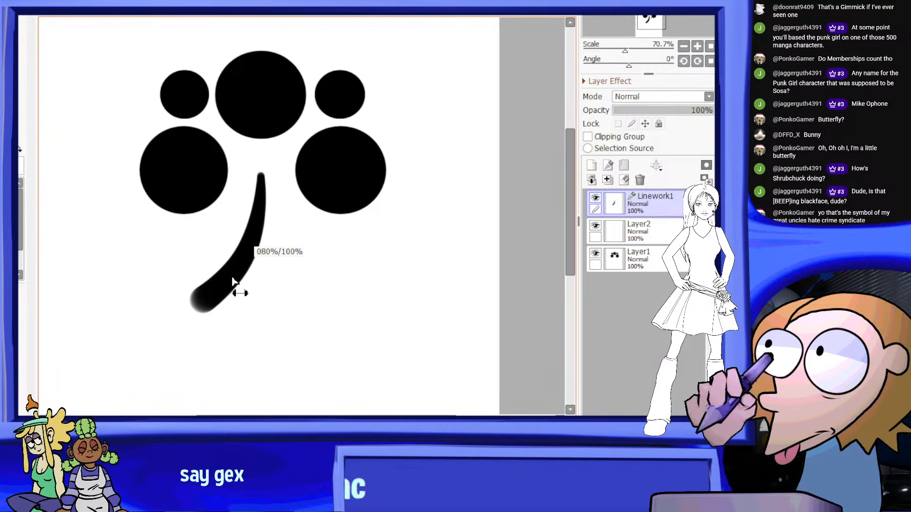
scroll(285, 220, down, 3)
scroll(309, 237, up, 3)
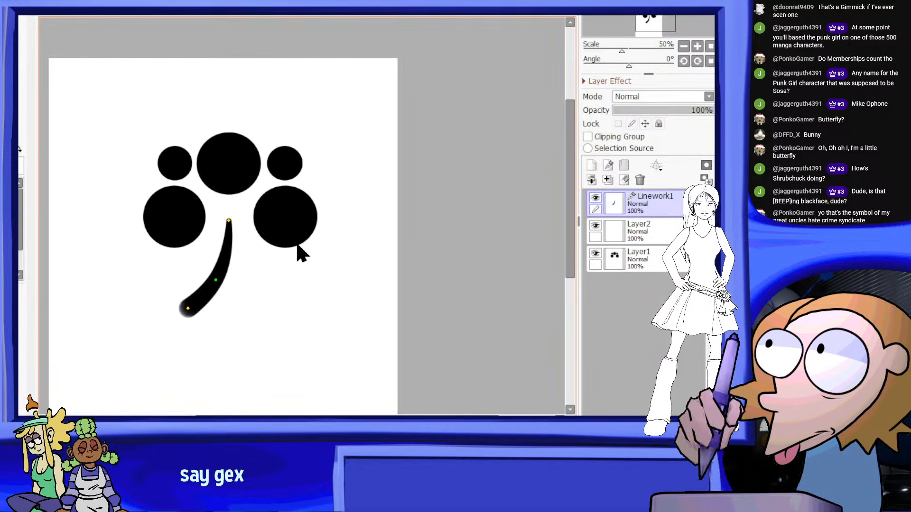
Move the curve's upper point to the bottom edge of the central circle and shift its other points up to match
scroll(262, 192, up, 2)
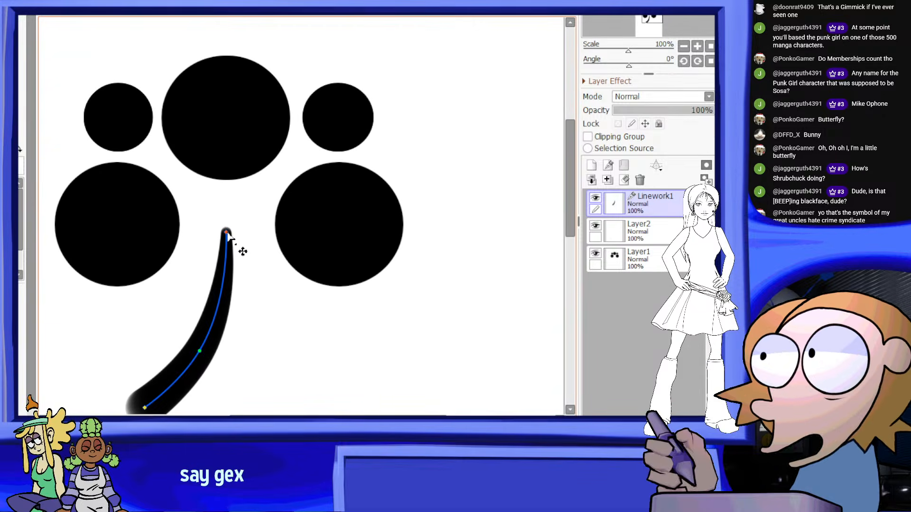
drag(229, 179, 229, 179)
drag(197, 359, 206, 309)
scroll(205, 307, down, 3)
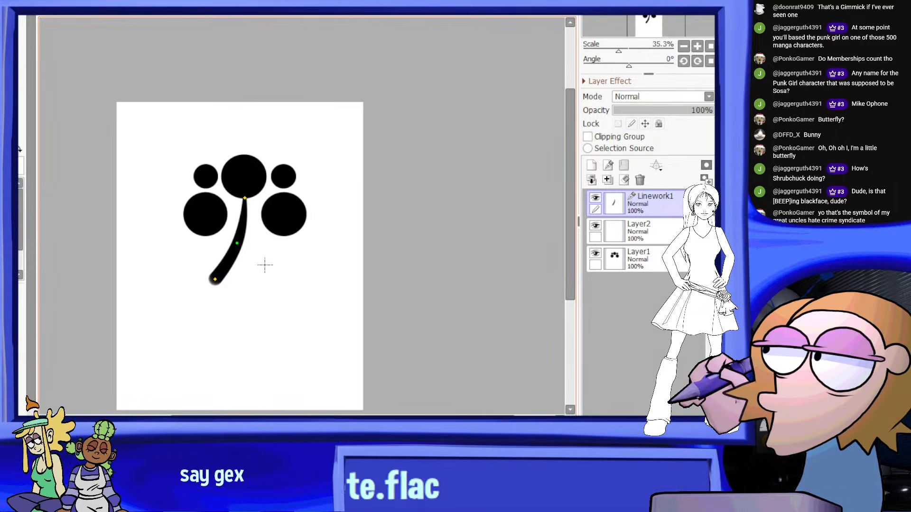
Move the curve's upper point onto the left large circle and reshape the stroke so it bulges to the right
scroll(265, 265, up, 1)
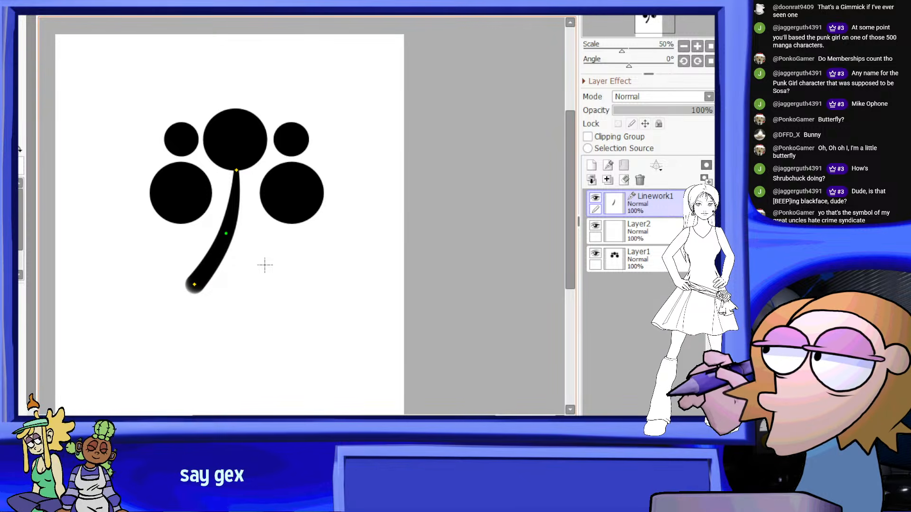
scroll(241, 172, up, 1)
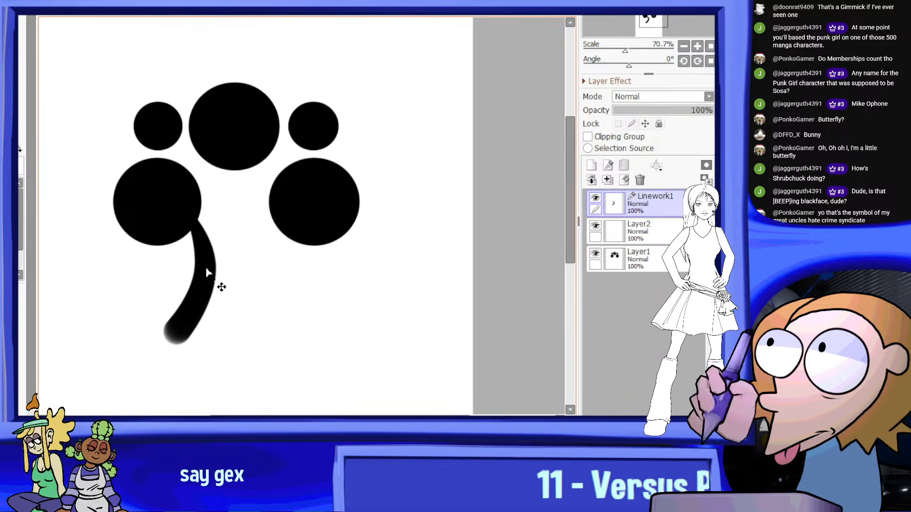
scroll(265, 206, down, 4)
scroll(265, 205, up, 3)
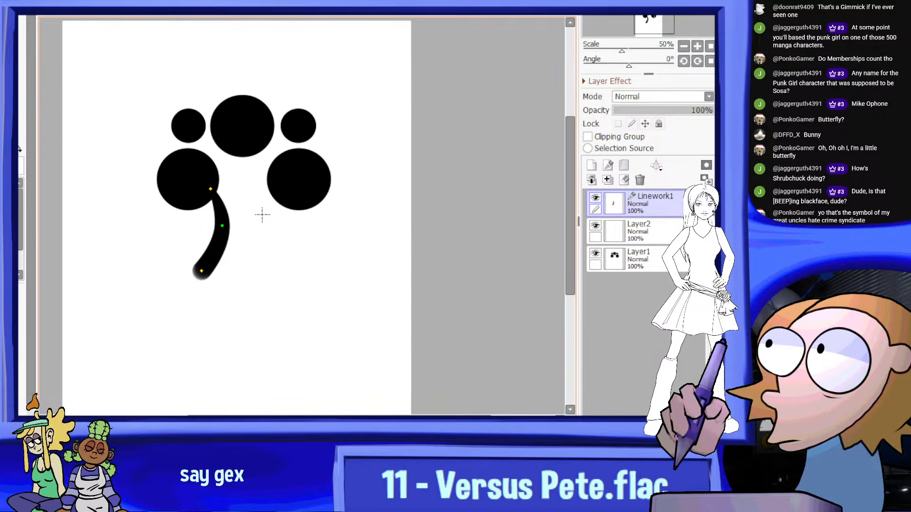
scroll(255, 219, up, 1)
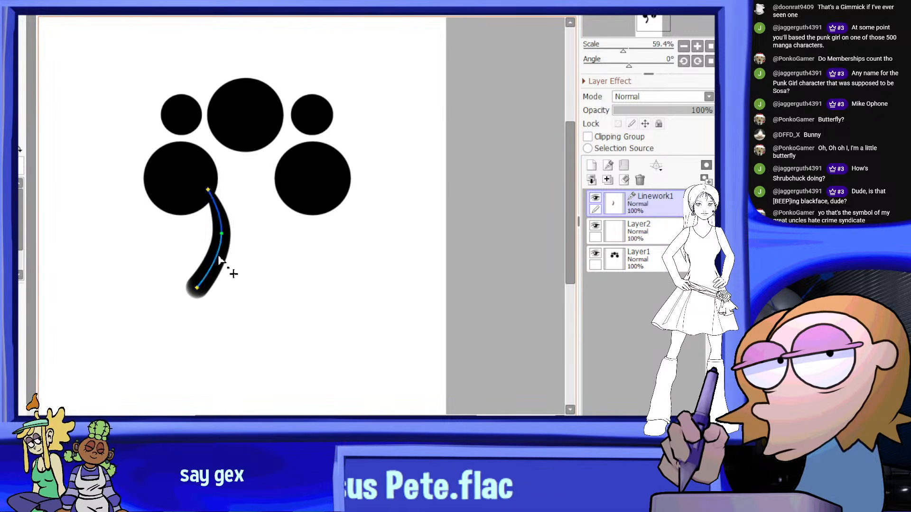
Merge the linework layer down into Layer2 and erase the curve's soft lower tip to a straight, angled end
scroll(192, 287, up, 2)
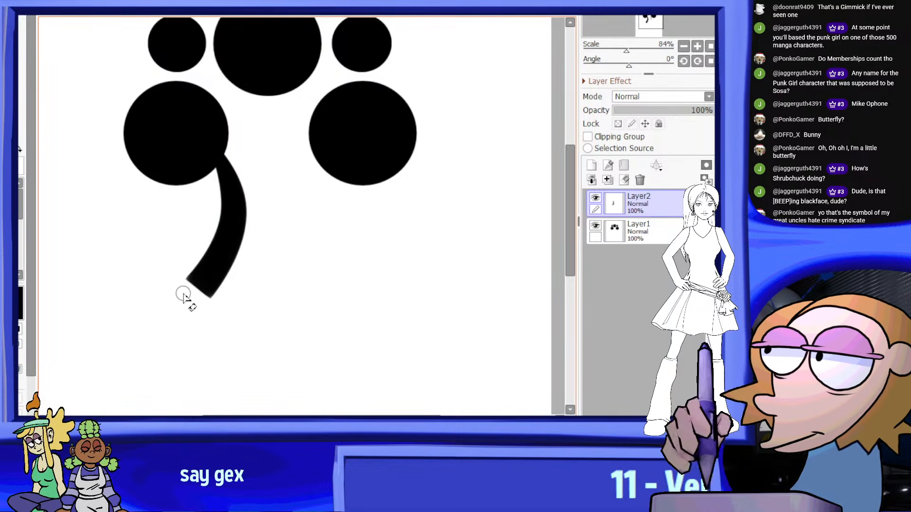
scroll(227, 249, down, 6)
scroll(268, 218, up, 3)
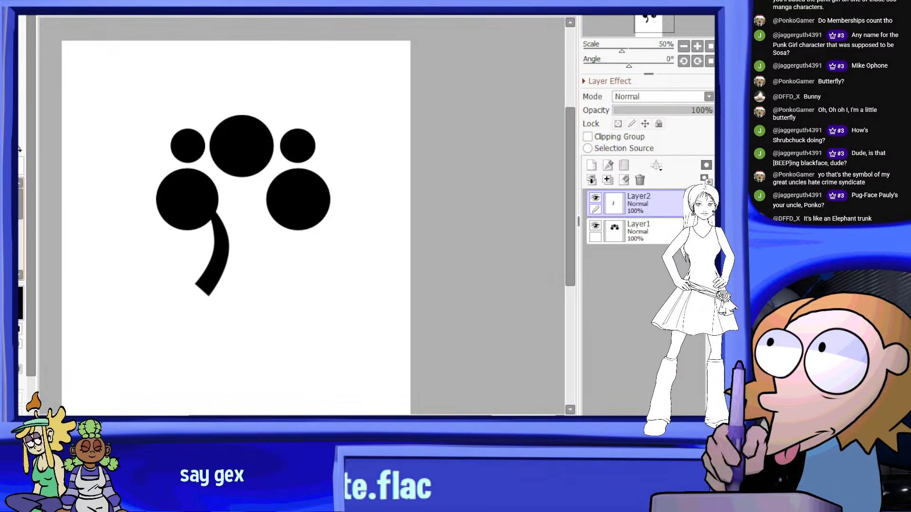
Add a new linework layer and draw a straight vertical stroke beneath the central circle
click(624, 166)
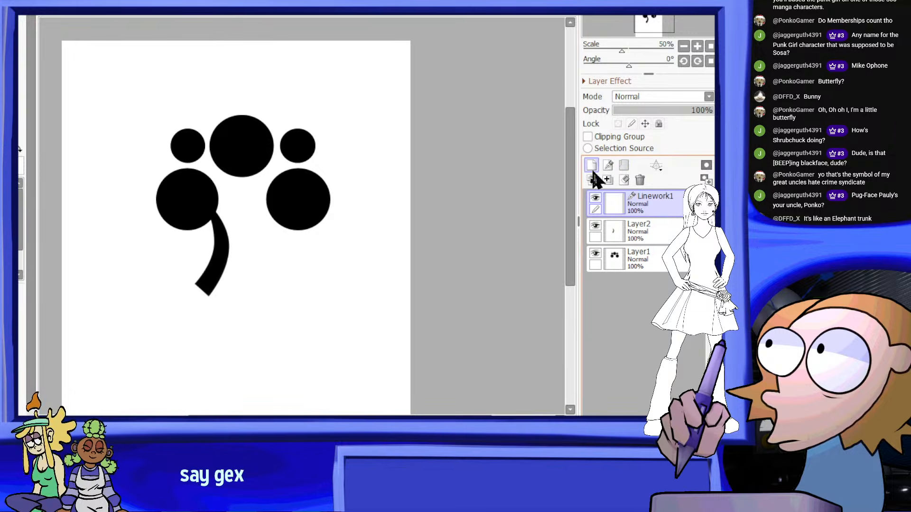
scroll(230, 280, up, 1)
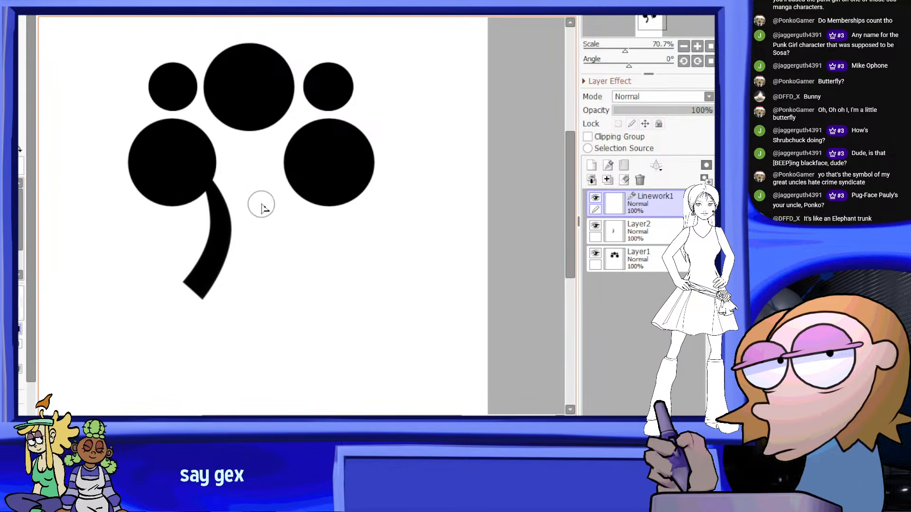
drag(253, 299, 254, 316)
Taper the vertical stroke toward its top and extend its lower point slightly downward
click(14, 227)
drag(254, 245, 222, 319)
scroll(328, 210, down, 5)
scroll(326, 242, up, 6)
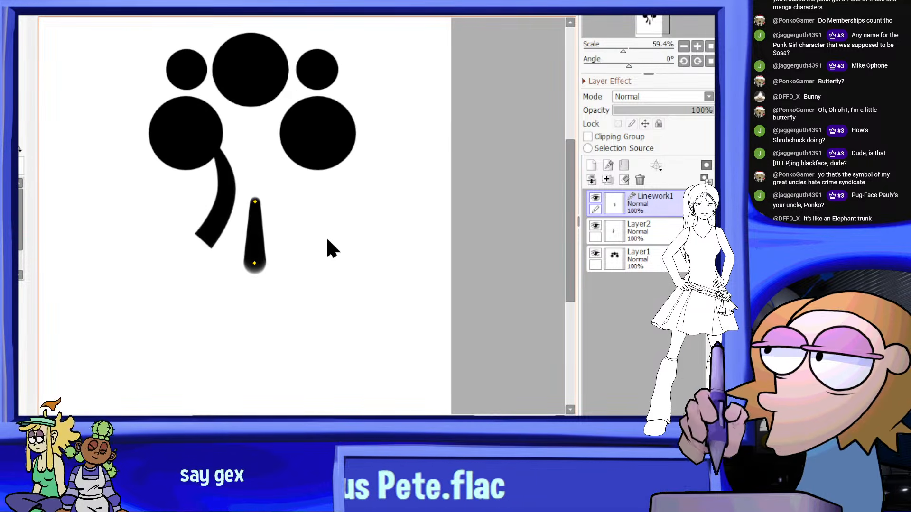
drag(252, 285, 245, 281)
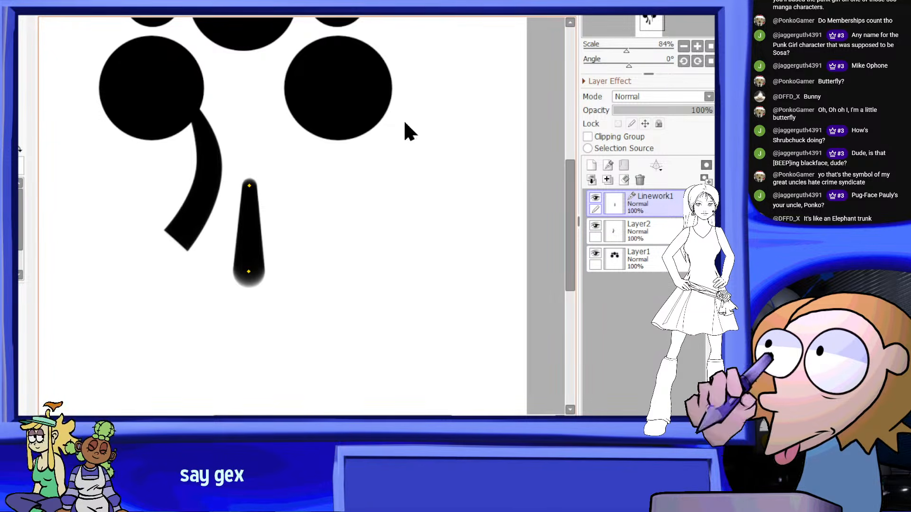
drag(249, 276, 248, 288)
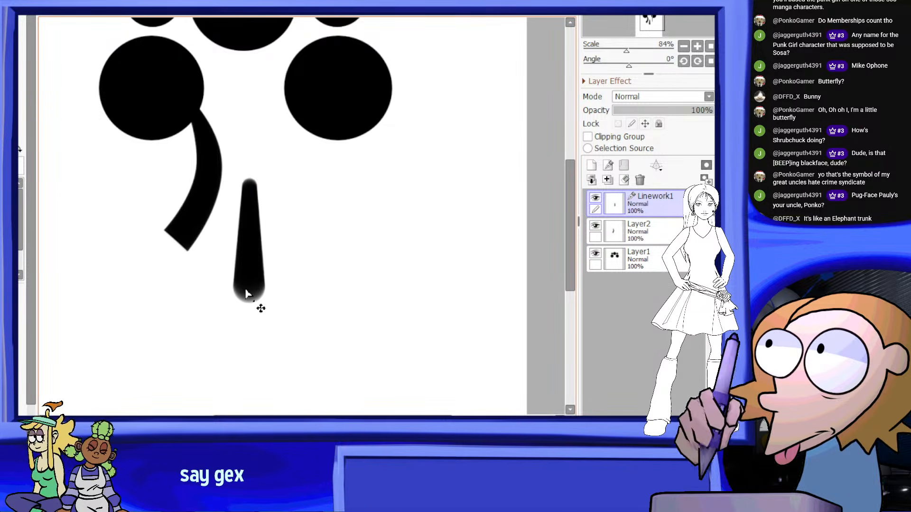
Merge the vertical stroke down into Layer2 and erase its soft lower tip to a flat horizontal end
scroll(289, 234, down, 4)
click(612, 182)
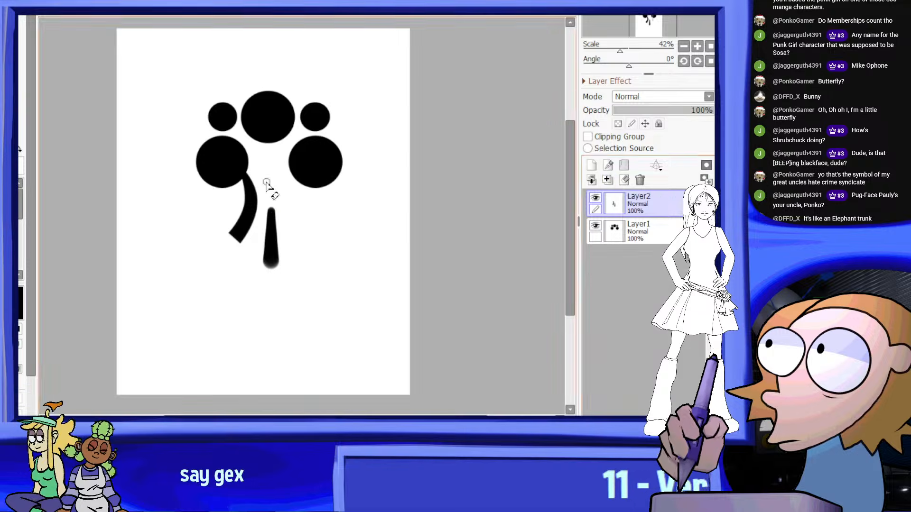
scroll(230, 256, up, 5)
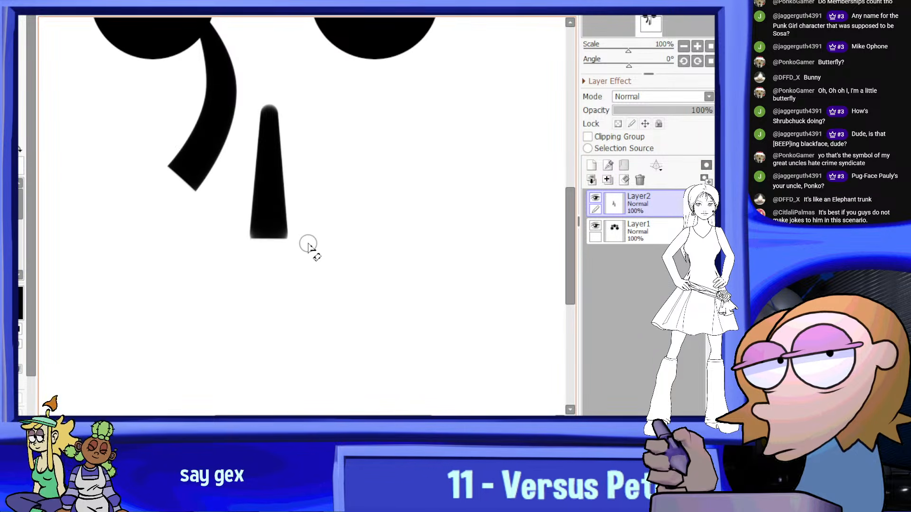
mouse_move(214, 241)
mouse_down()
mouse_move(342, 231)
mouse_move(207, 240)
mouse_up()
key(ctrl+z)
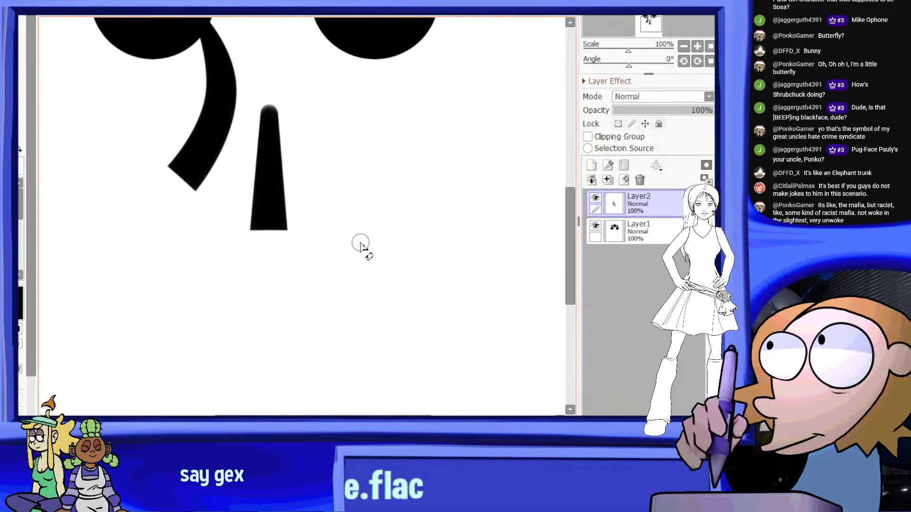
Erase the soft rounded top of the vertical stroke to a flat horizontal end
scroll(294, 230, down, 3)
scroll(293, 189, up, 3)
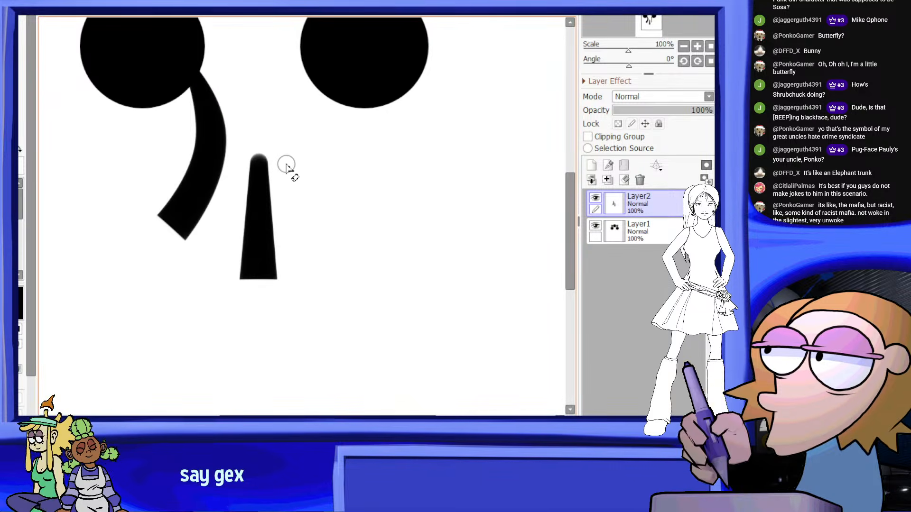
scroll(292, 169, up, 1)
scroll(250, 149, up, 3)
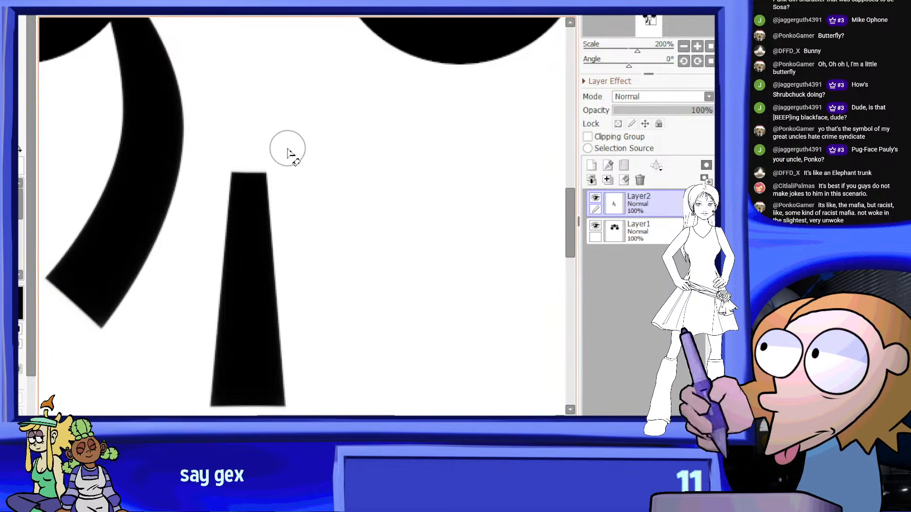
drag(206, 157, 333, 149)
key(ctrl+z)
mouse_move(205, 164)
mouse_down()
mouse_move(319, 155)
mouse_move(272, 160)
mouse_move(308, 152)
mouse_move(240, 319)
mouse_up()
key(ctrl+z)
Start a free transform of the vertical stroke and stretch it upward toward the central circle
scroll(313, 153, down, 5)
scroll(326, 152, up, 2)
scroll(322, 143, up, 1)
key(ctrl+t)
scroll(271, 183, up, 4)
drag(242, 193, 242, 150)
scroll(243, 186, down, 2)
drag(248, 197, 251, 187)
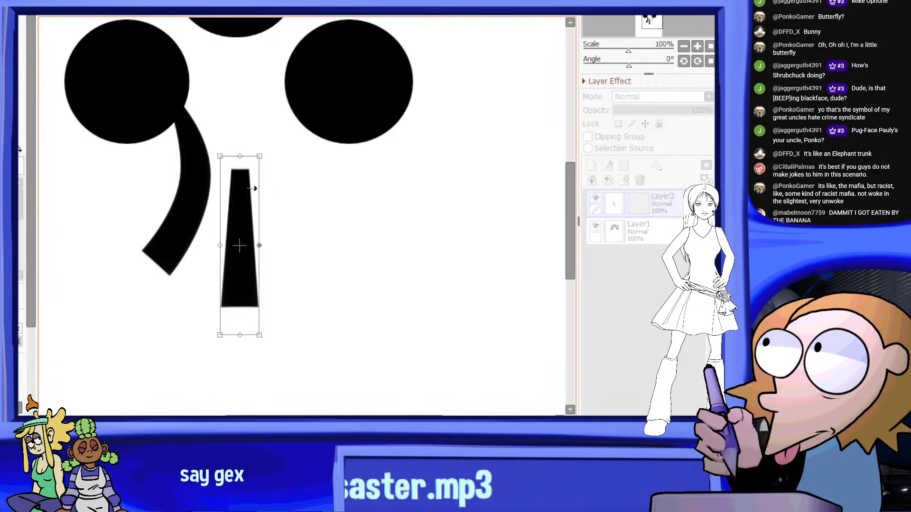
Lengthen the vertical stroke until its narrow top overlaps the central circle, and apply the transform
scroll(251, 187, down, 5)
scroll(287, 174, up, 2)
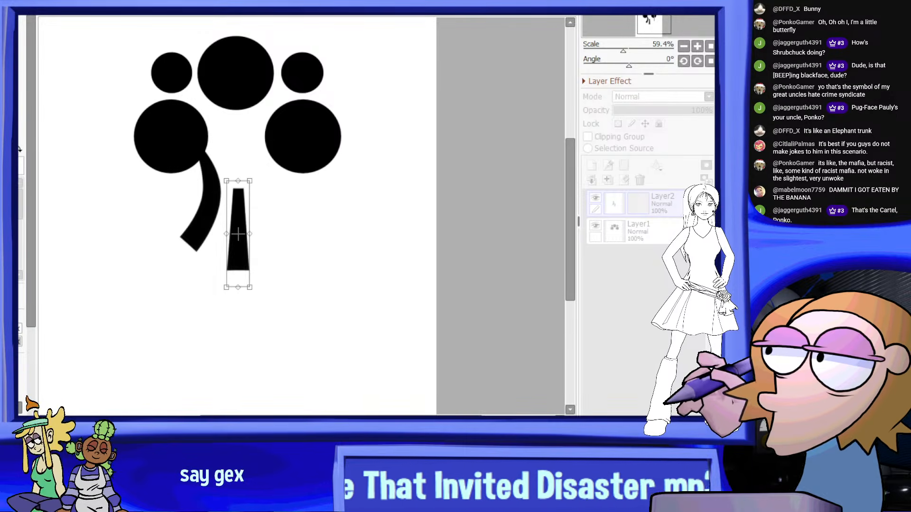
scroll(240, 130, down, 2)
scroll(247, 143, up, 5)
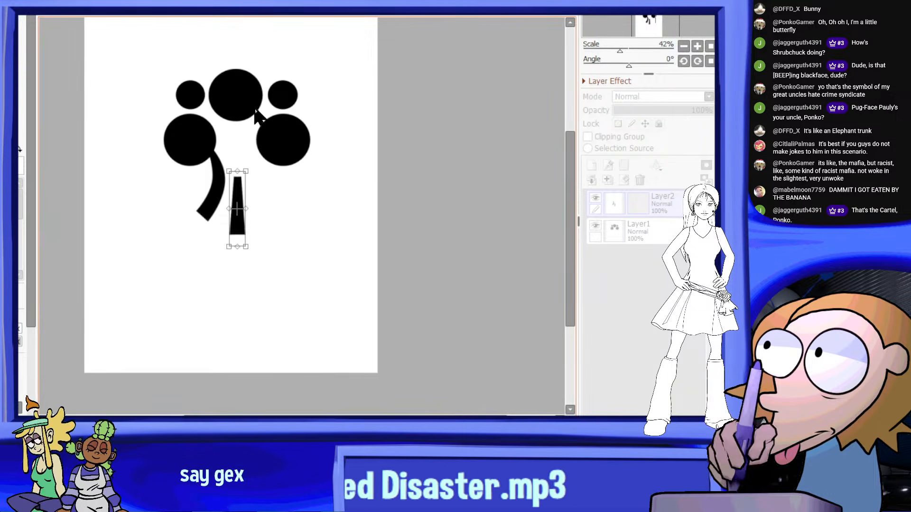
scroll(227, 133, down, 3)
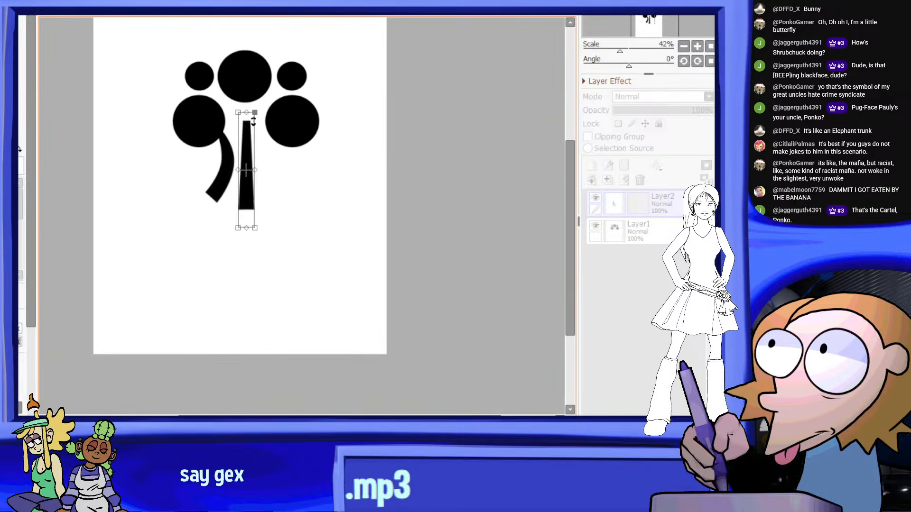
scroll(242, 136, up, 3)
middle_drag(247, 108, 235, 149)
drag(238, 139, 238, 95)
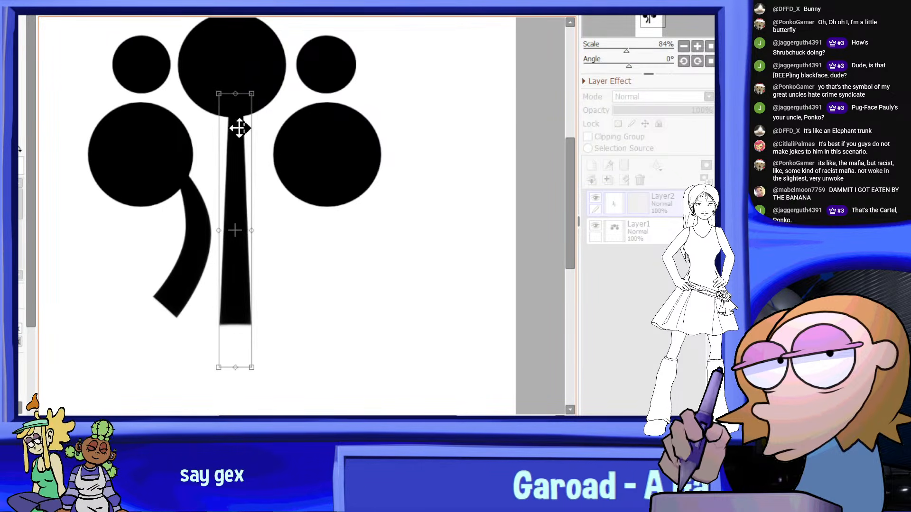
scroll(296, 205, down, 3)
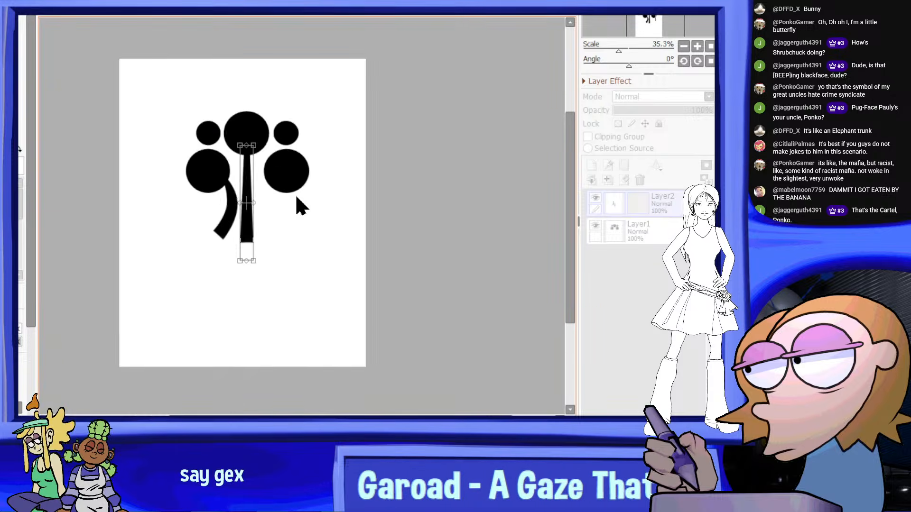
scroll(233, 158, up, 3)
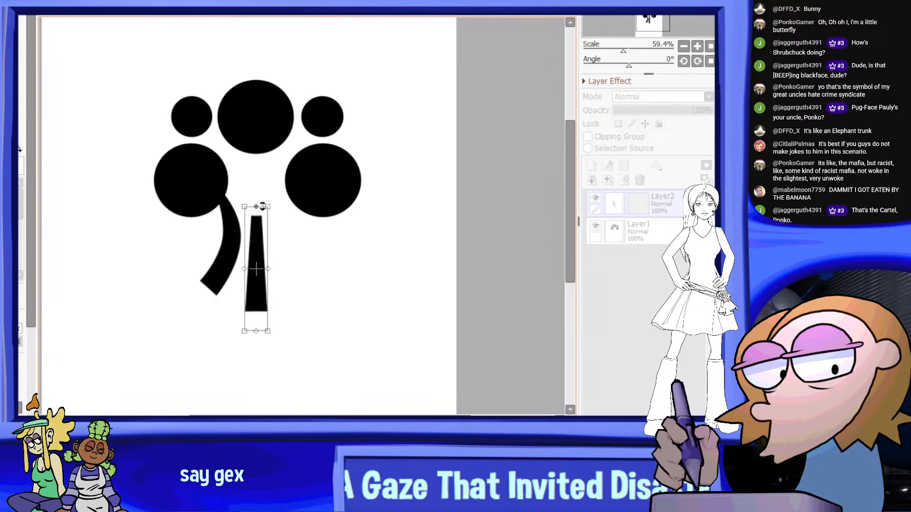
scroll(298, 136, down, 5)
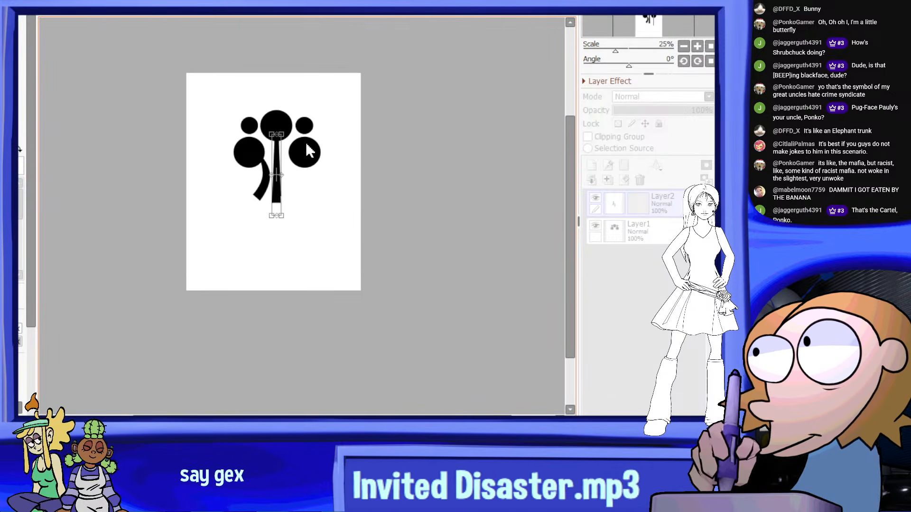
scroll(310, 150, up, 2)
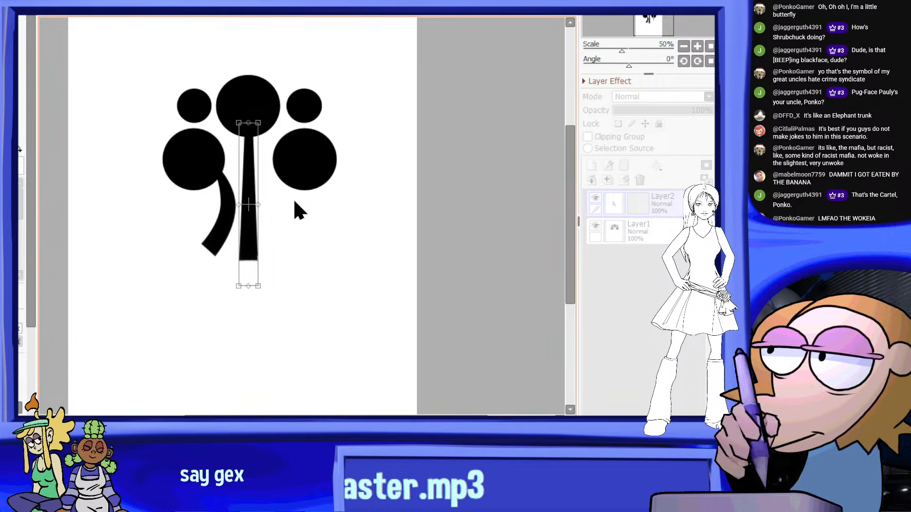
scroll(274, 207, up, 2)
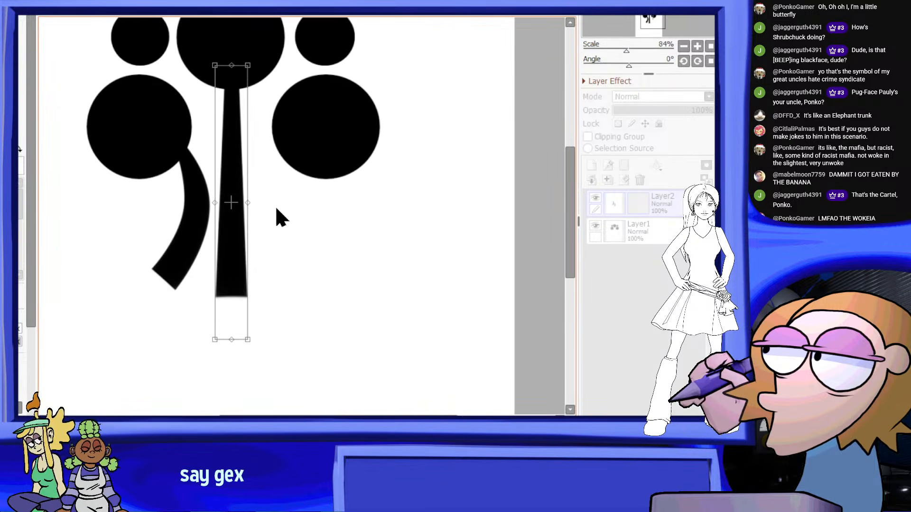
key(Return)
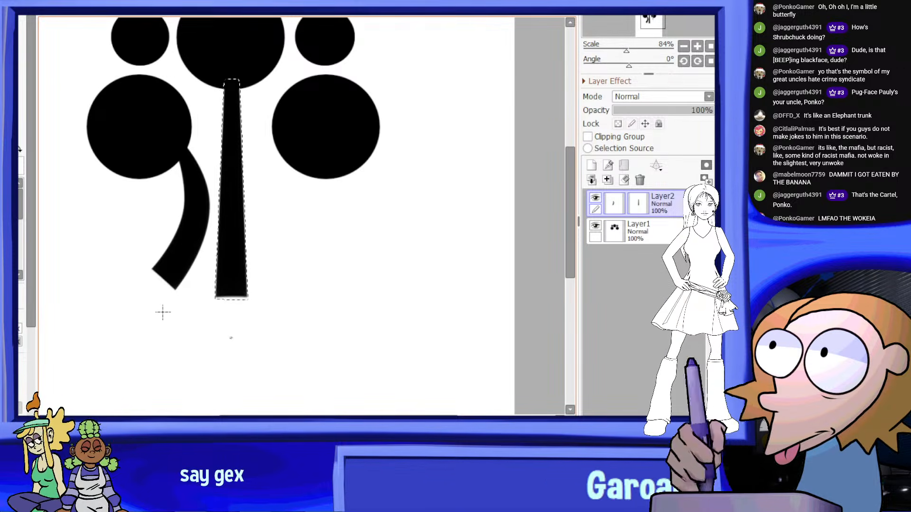
Merge Layer2 down into Layer1 and delete the small and large circles from the emblem's right side
scroll(180, 311, down, 2)
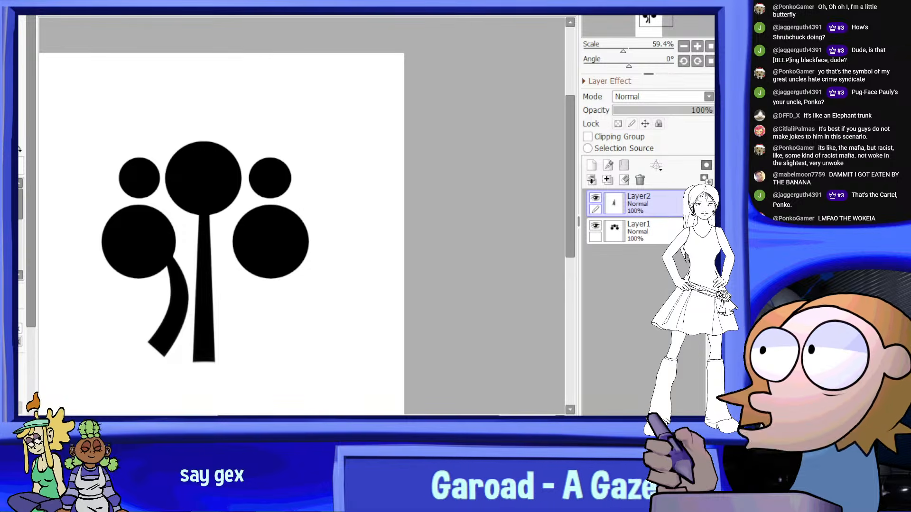
click(608, 180)
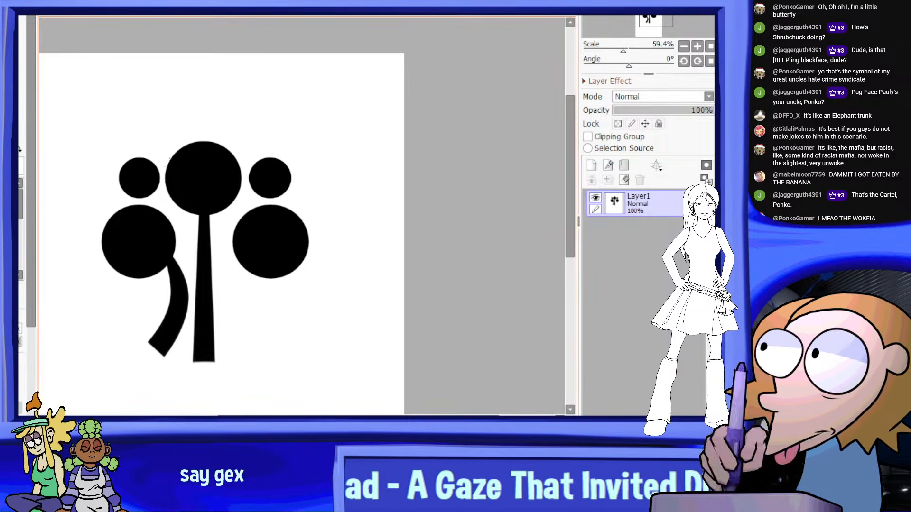
click(18, 223)
scroll(251, 227, up, 2)
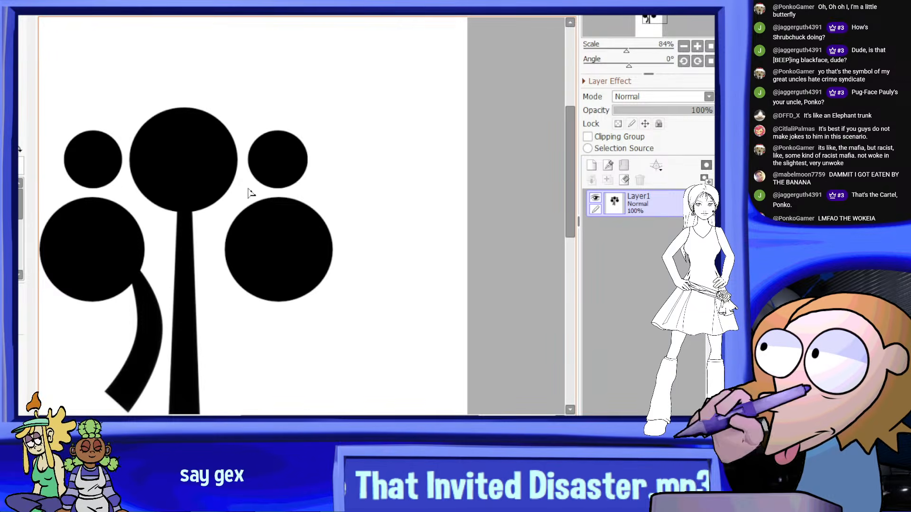
drag(207, 280, 211, 271)
scroll(270, 205, down, 2)
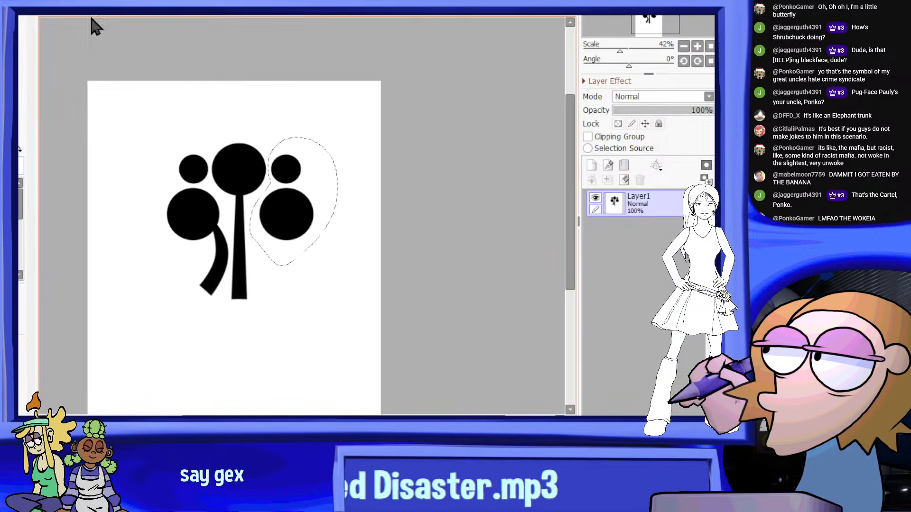
key(Delete)
key(ctrl+d)
Duplicate the remaining half emblem onto a new layer and flip the copy horizontally to form the right side
click(18, 151)
drag(344, 105, 127, 359)
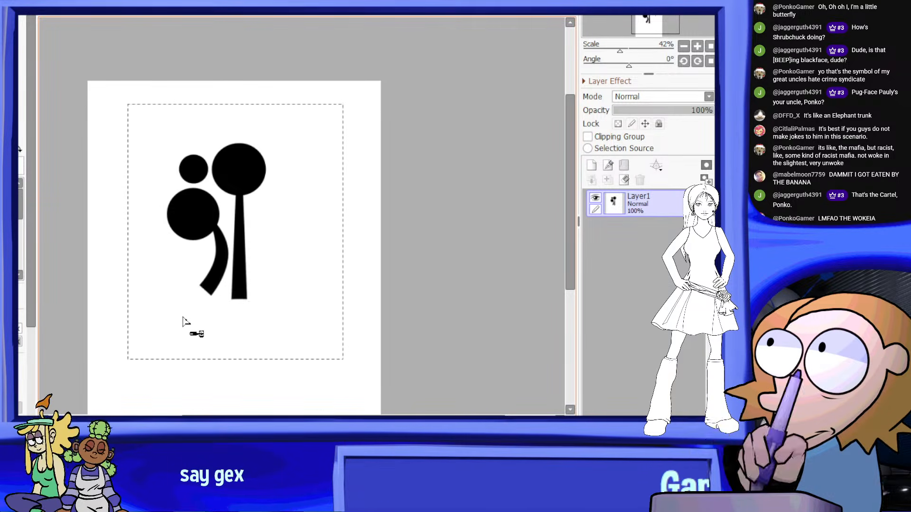
key(ctrl+c)
key(ctrl+v)
key(ctrl+t)
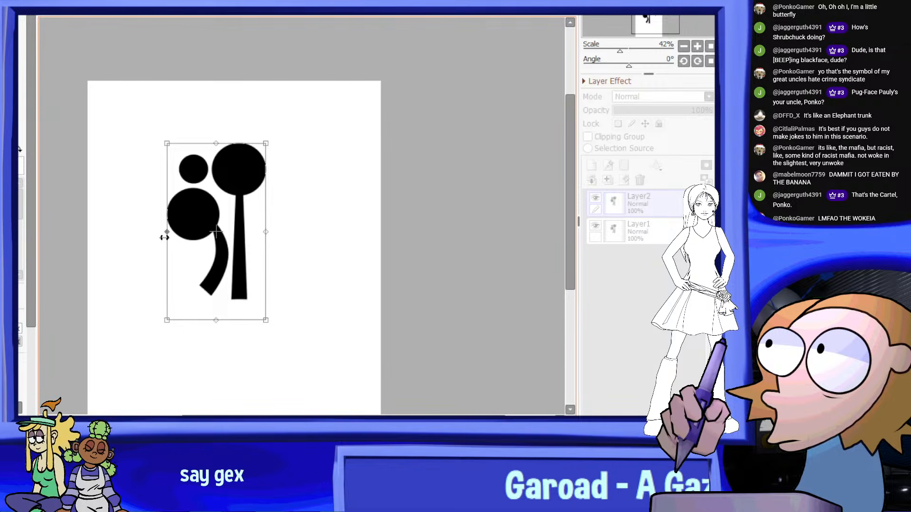
drag(163, 238, 326, 233)
drag(266, 233, 209, 236)
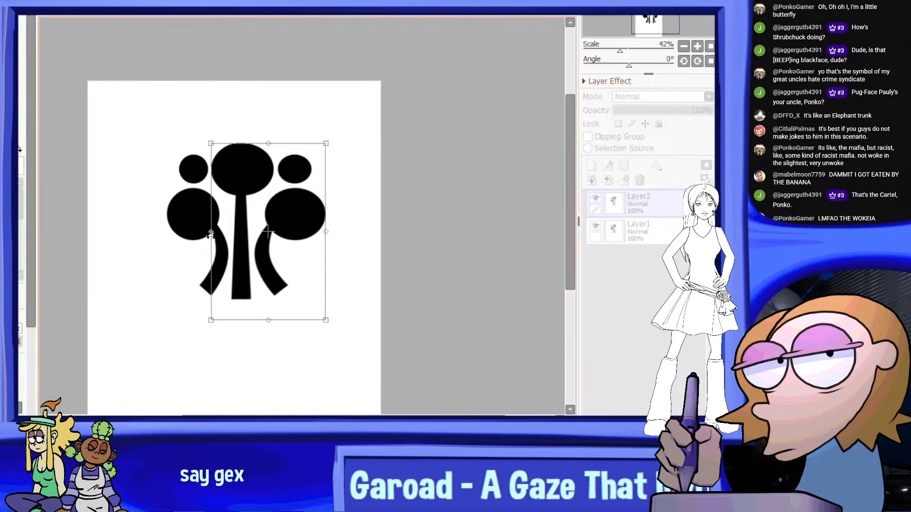
mouse_move(324, 232)
mouse_down()
mouse_move(305, 231)
mouse_move(328, 226)
mouse_up()
Adjust the mirrored copy's width until its circles look round and overlay the central circle and stroke, and apply the transform
scroll(311, 229, up, 2)
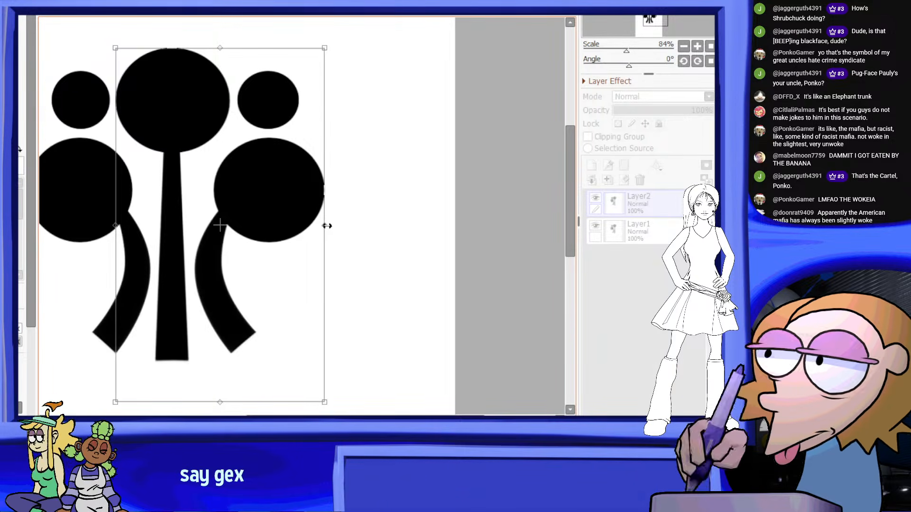
drag(117, 225, 121, 222)
drag(323, 227, 315, 228)
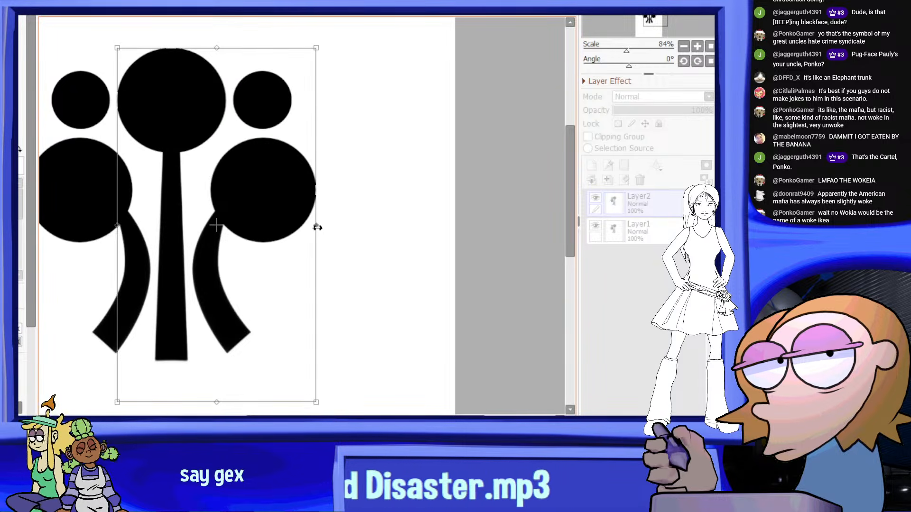
scroll(318, 228, down, 2)
scroll(234, 203, up, 1)
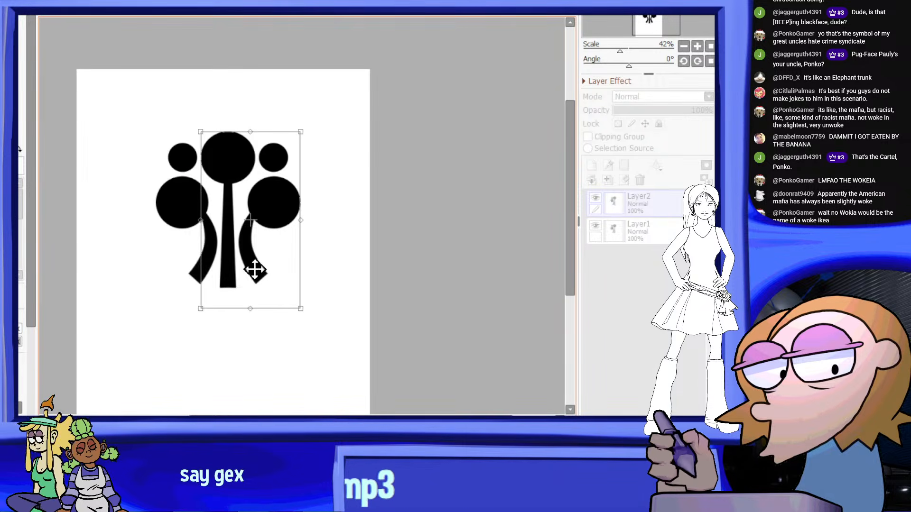
key(Return)
Check the emblem's symmetry at several zoom levels and merge the mirrored Layer2 down into Layer1
scroll(256, 208, down, 2)
scroll(257, 208, down, 3)
scroll(256, 208, up, 8)
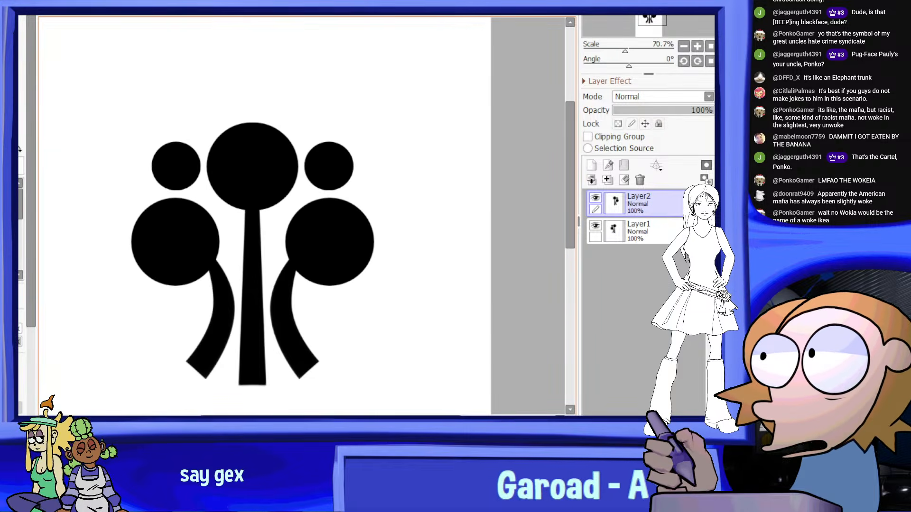
scroll(298, 216, down, 4)
scroll(298, 216, up, 1)
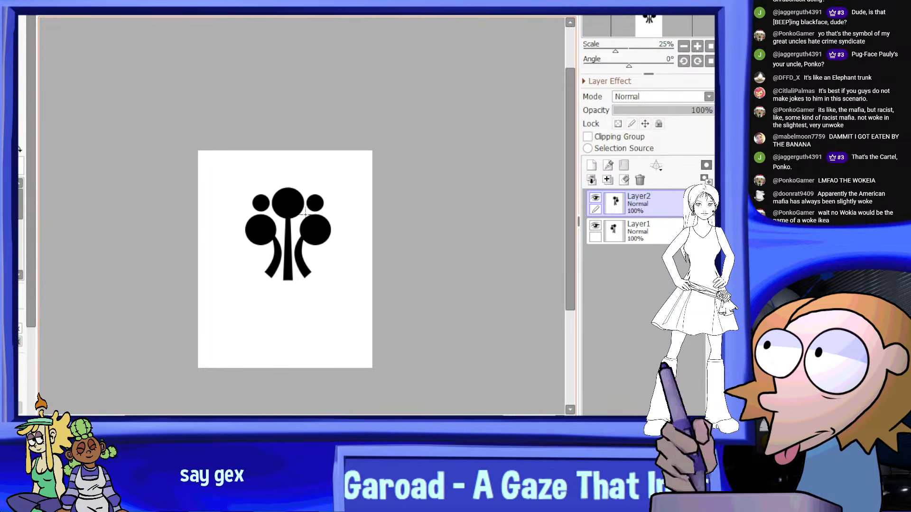
scroll(319, 212, down, 3)
scroll(320, 211, up, 3)
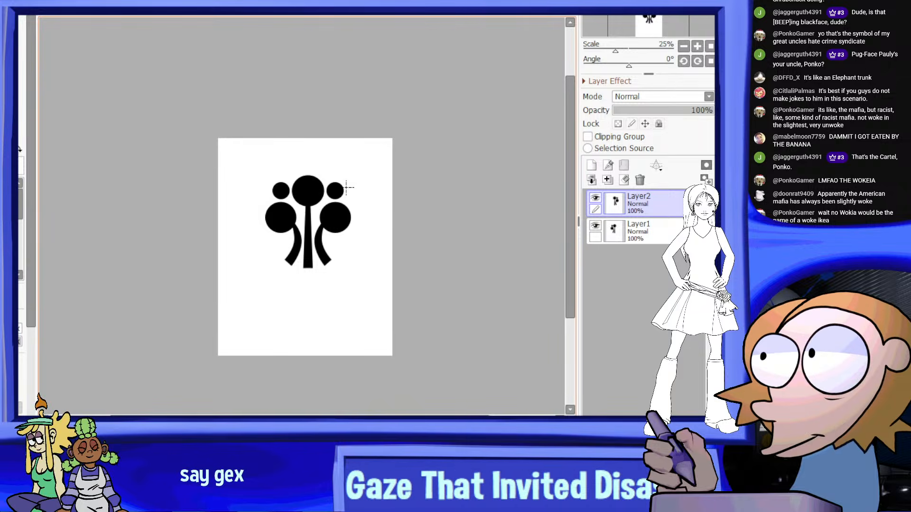
scroll(319, 211, up, 3)
scroll(447, 178, up, 1)
click(609, 181)
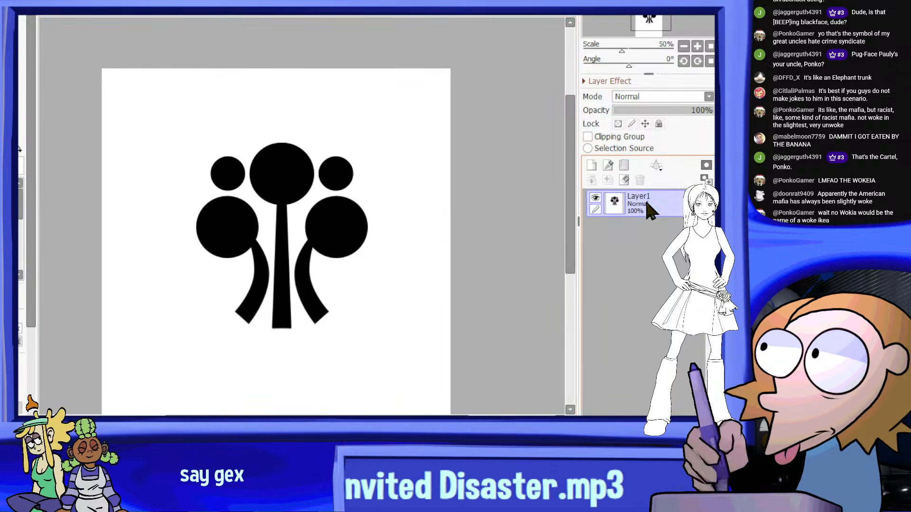
Select the whole emblem, move it down toward the middle of the page, and deselect it
scroll(294, 138, down, 2)
scroll(286, 94, up, 2)
drag(563, 102, 89, 397)
scroll(380, 214, down, 3)
ctrl+drag(380, 215, 380, 241)
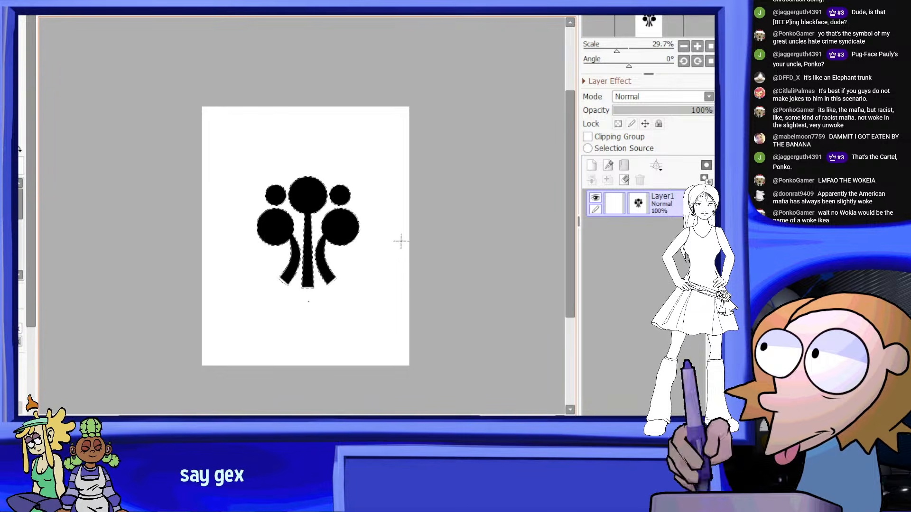
key(ctrl+d)
Paint black along the inner edge of the left curved stroke to thicken and smooth its join with the large circle
scroll(311, 288, up, 5)
scroll(277, 115, up, 1)
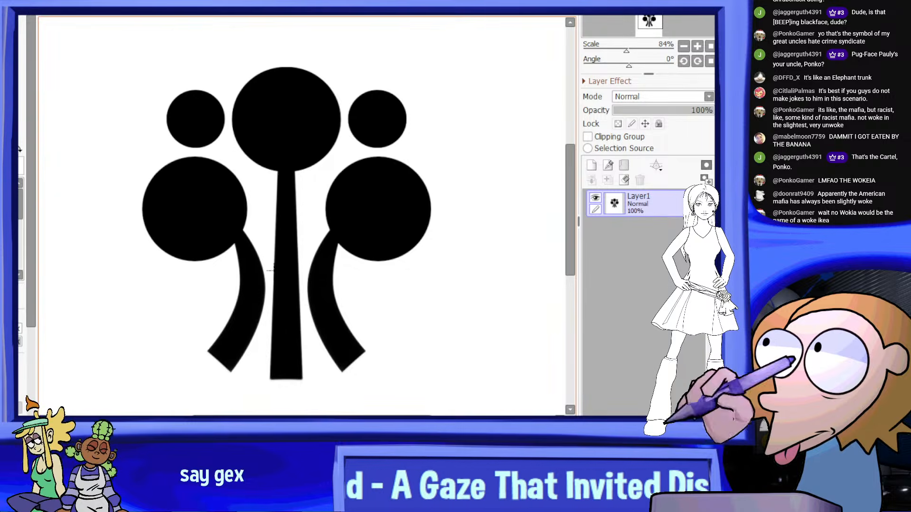
scroll(230, 238, up, 4)
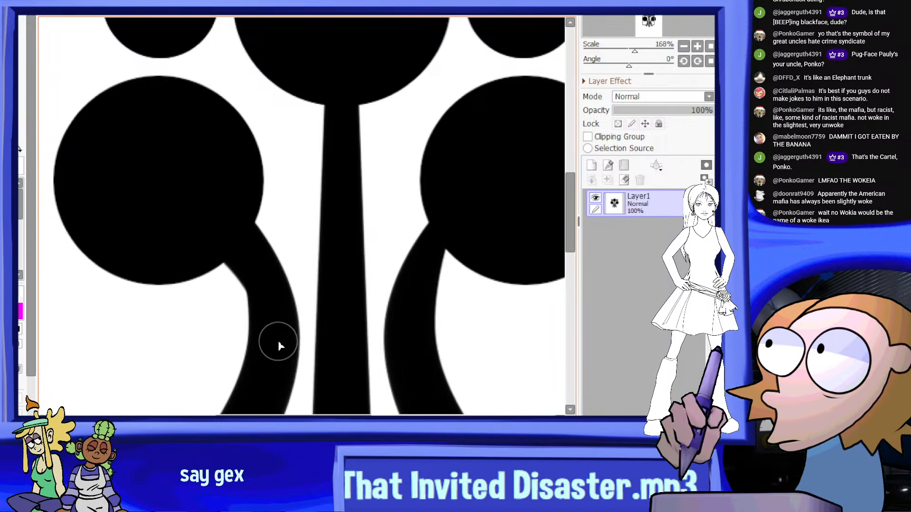
scroll(228, 209, down, 7)
scroll(248, 173, up, 5)
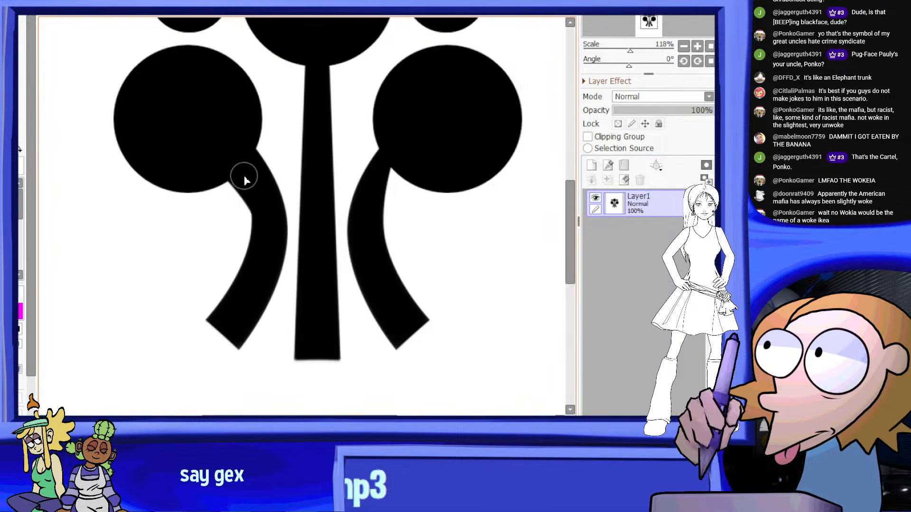
scroll(265, 270, down, 5)
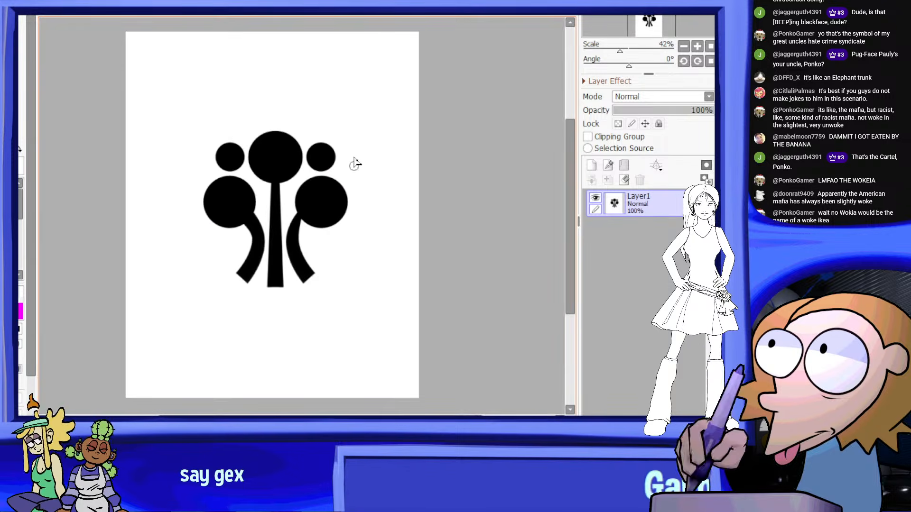
scroll(312, 195, up, 2)
scroll(306, 190, down, 3)
scroll(286, 211, up, 3)
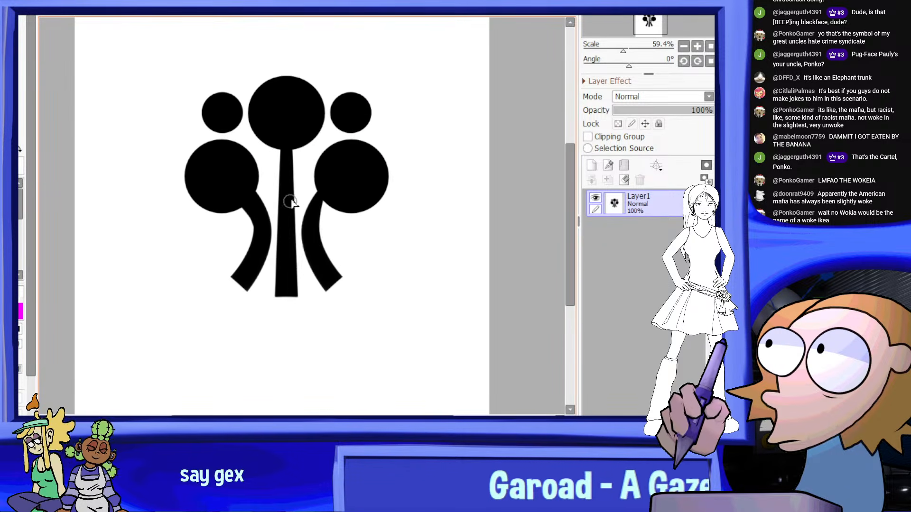
scroll(357, 183, up, 6)
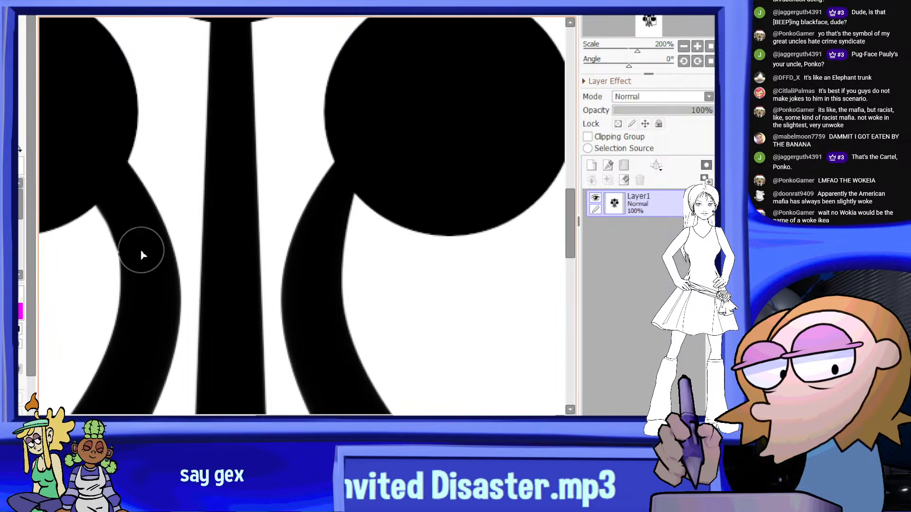
scroll(97, 167, down, 5)
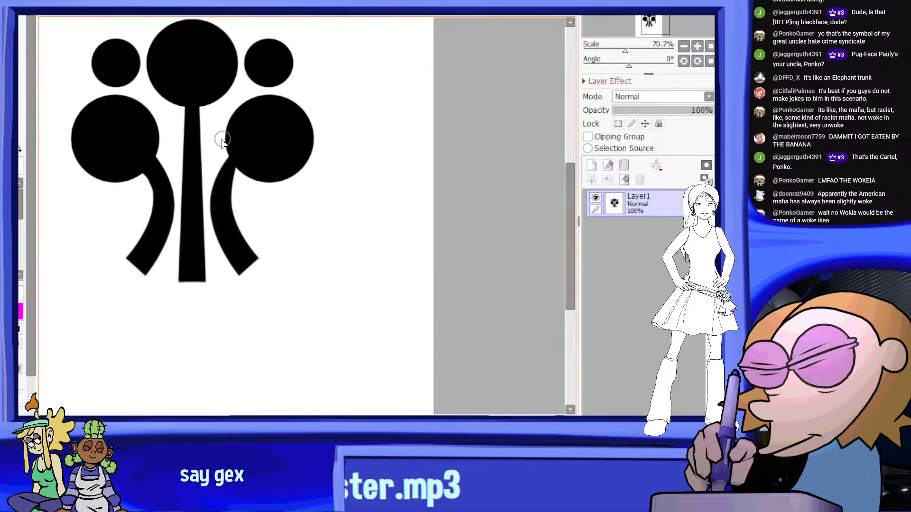
Thicken and smooth the right curved stroke's join with its large circle to match the left side of the emblem
scroll(149, 167, up, 6)
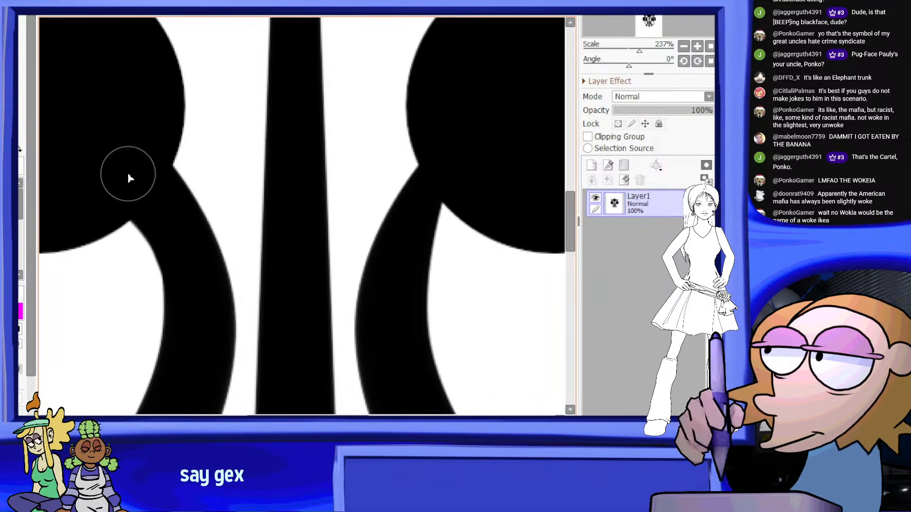
scroll(127, 178, down, 5)
scroll(320, 198, up, 6)
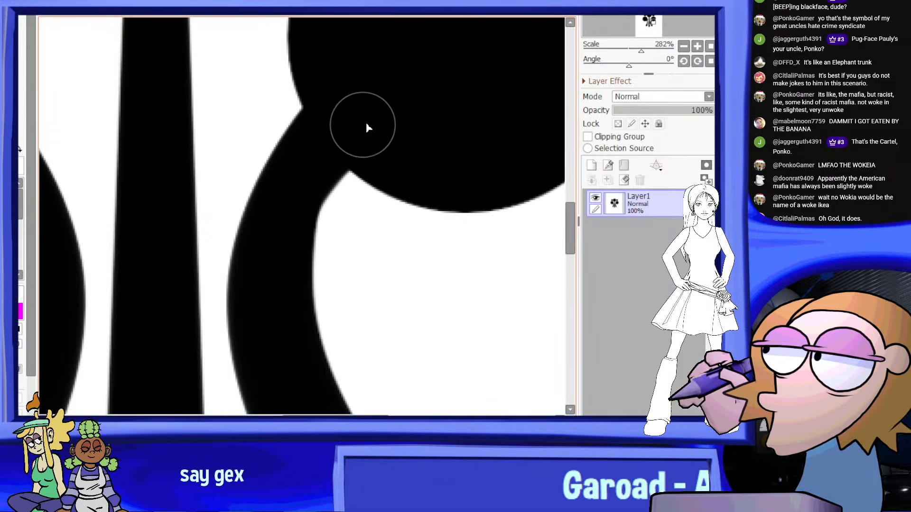
scroll(351, 136, down, 5)
scroll(287, 269, up, 5)
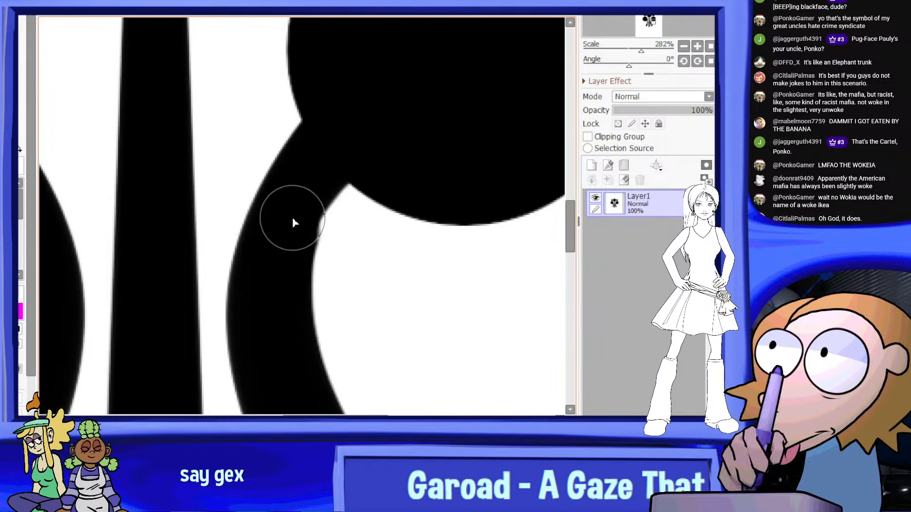
scroll(385, 151, down, 6)
scroll(327, 281, up, 2)
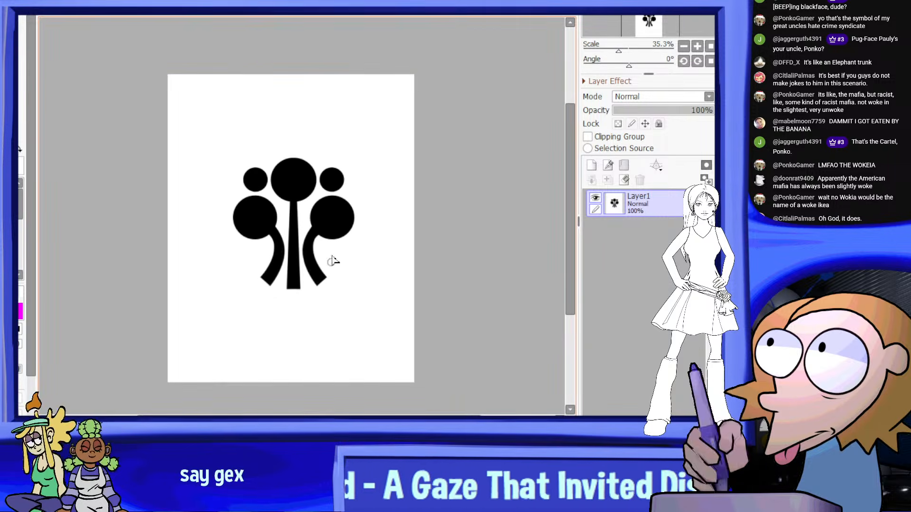
Make the canvas background transparent, enlarge the emblem until it nearly fills the canvas width, and apply the transform
scroll(352, 212, down, 2)
scroll(344, 145, up, 2)
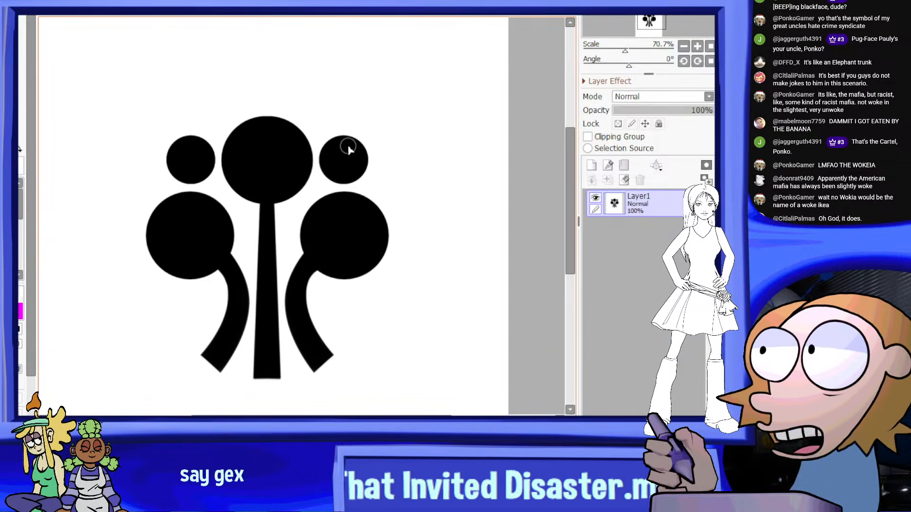
scroll(309, 212, down, 2)
scroll(349, 204, up, 1)
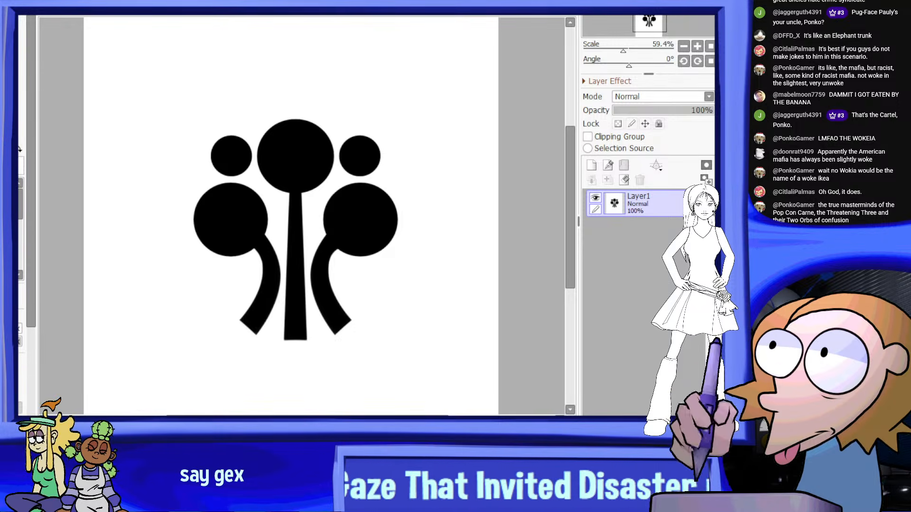
click(177, 191)
scroll(304, 151, down, 4)
key(ctrl+t)
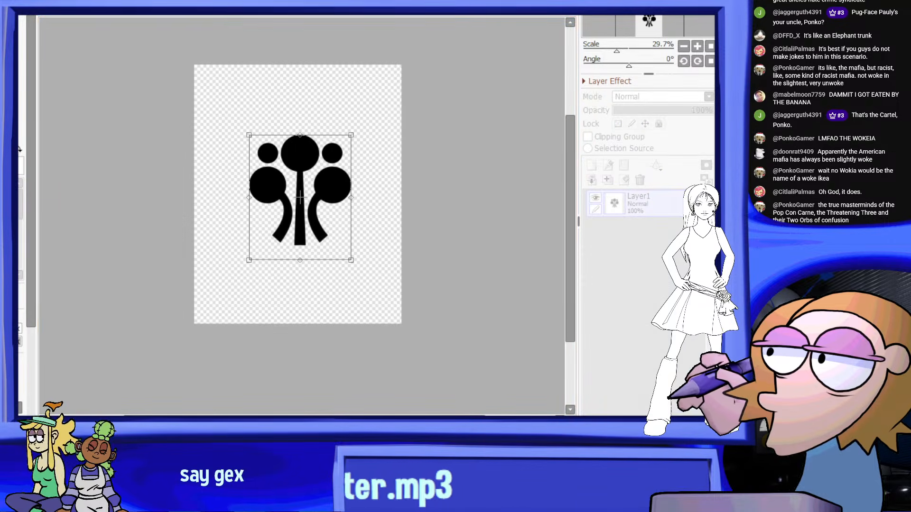
drag(354, 138, 405, 79)
drag(250, 260, 196, 325)
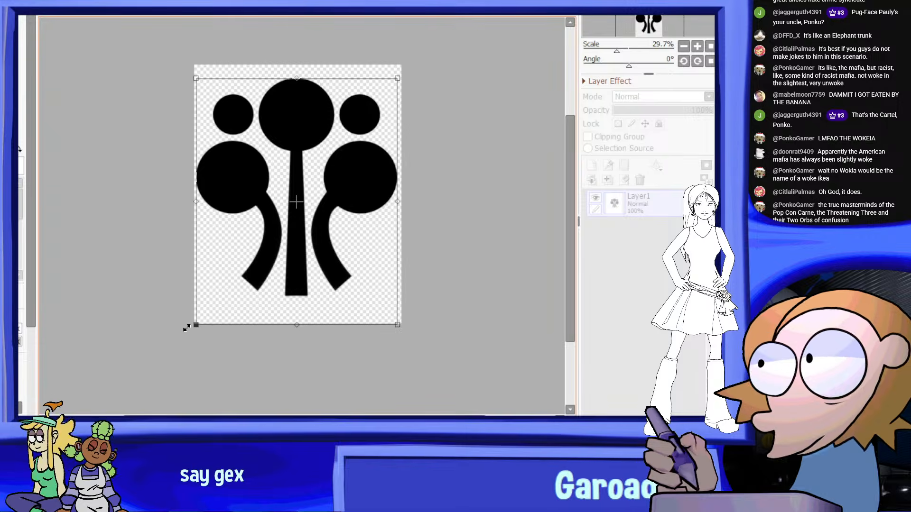
key(Return)
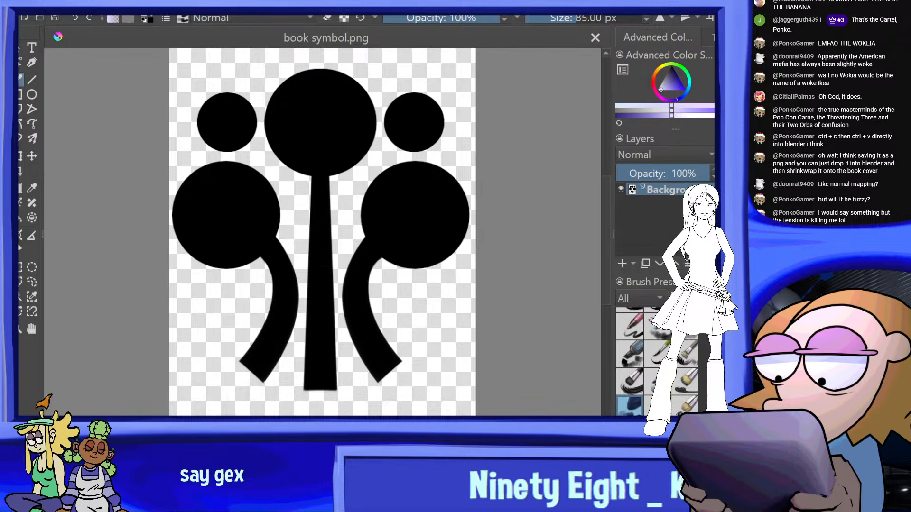
Switch to Blender, return to Object Mode, and delete the emblem image plane in front of the green book
key(alt+Tab)
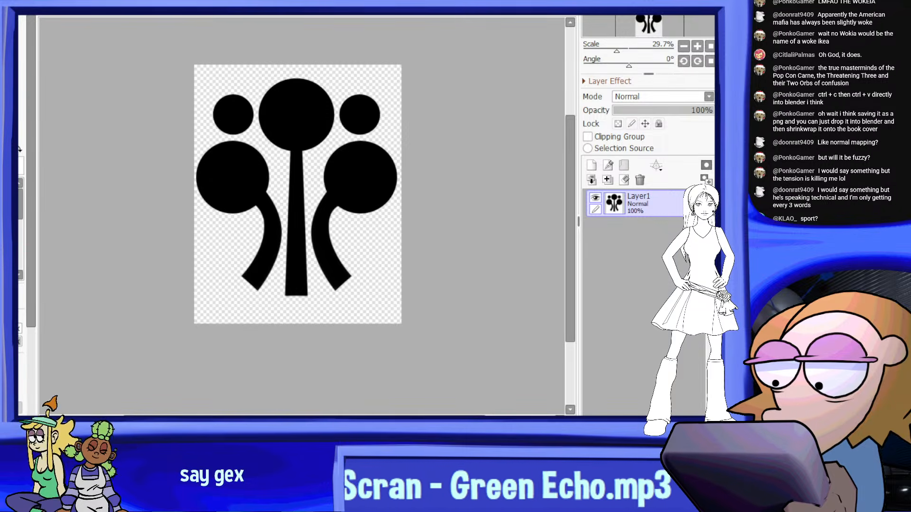
key(alt+Tab)
middle_drag(513, 253, 535, 265)
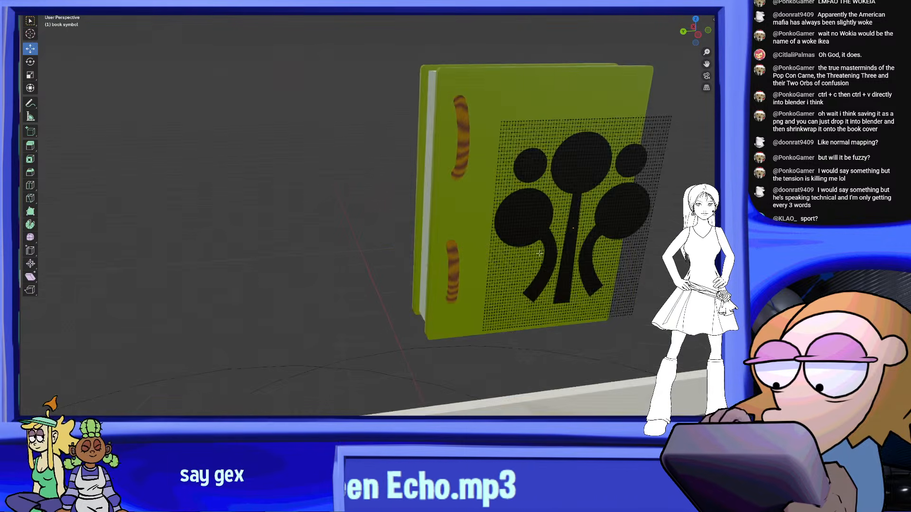
scroll(536, 264, down, 5)
click(60, 1)
click(59, 6)
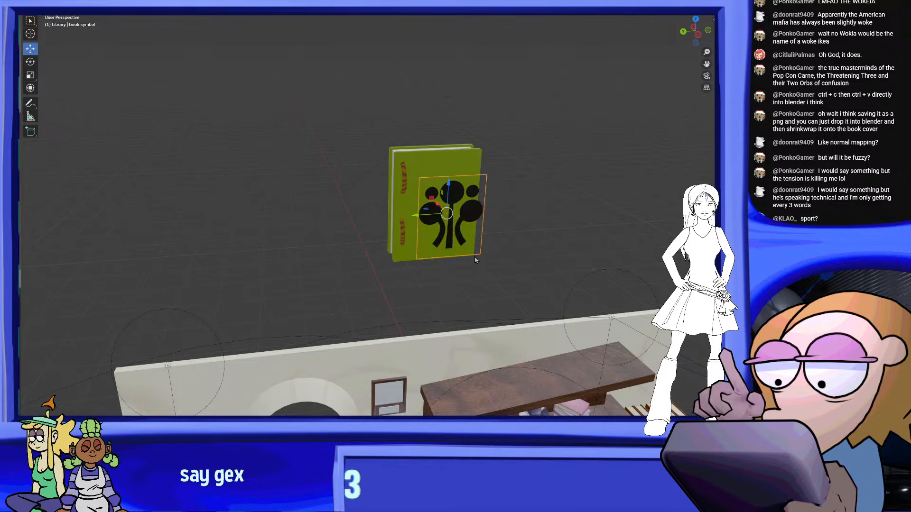
right_click(475, 249)
click(474, 356)
scroll(475, 356, up, 2)
Try to import the emblem from book symbol.svg and look for it around the book and the library scene
click(37, 2)
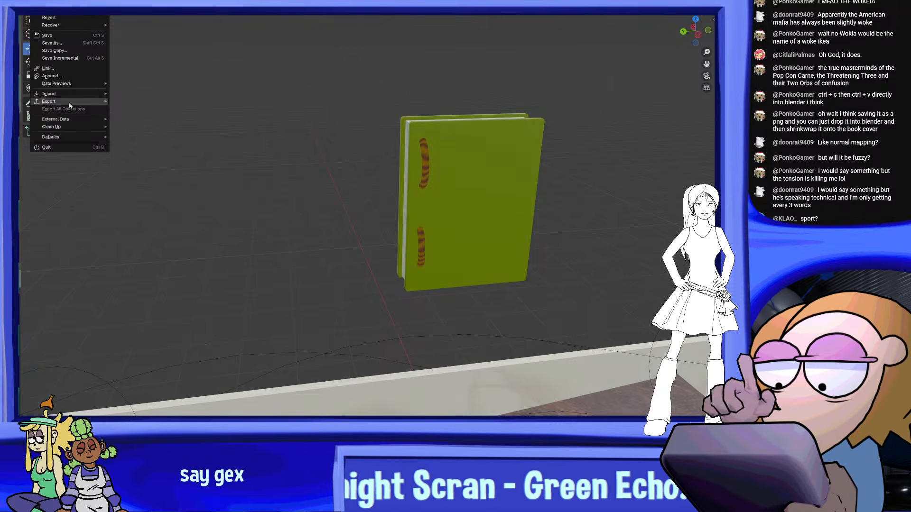
mouse_move(71, 94)
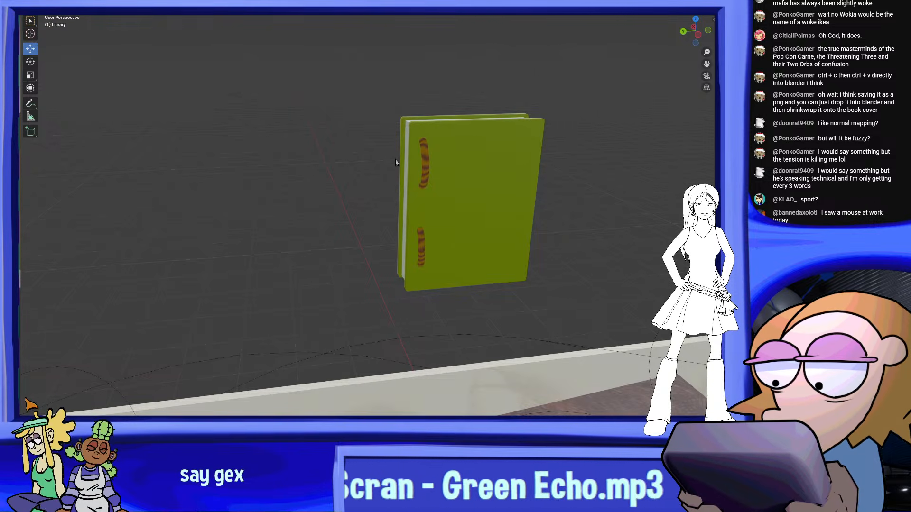
scroll(389, 180, down, 8)
middle_drag(414, 275, 428, 250)
scroll(344, 260, down, 3)
scroll(347, 259, down, 3)
scroll(350, 258, up, 7)
scroll(434, 256, up, 2)
middle_drag(505, 156, 402, 238)
scroll(541, 325, up, 2)
shift+middle_drag(518, 240, 497, 157)
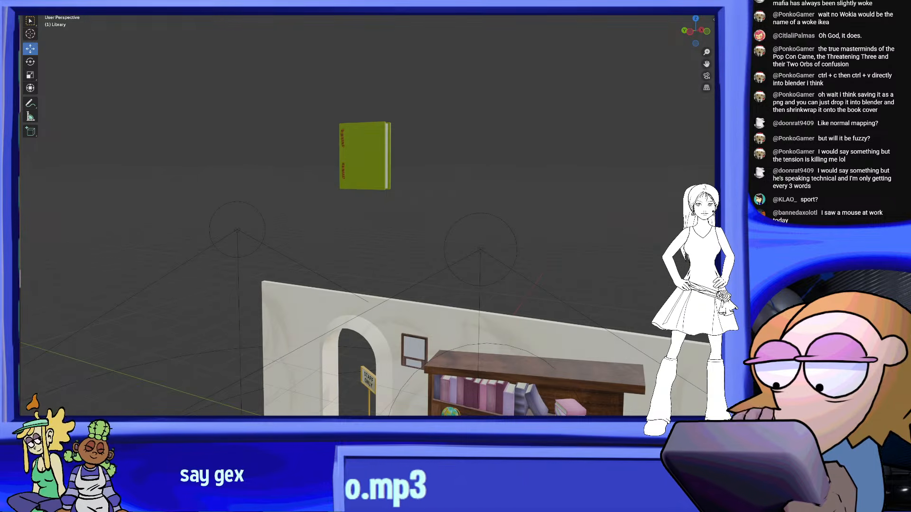
middle_drag(530, 120, 577, 94)
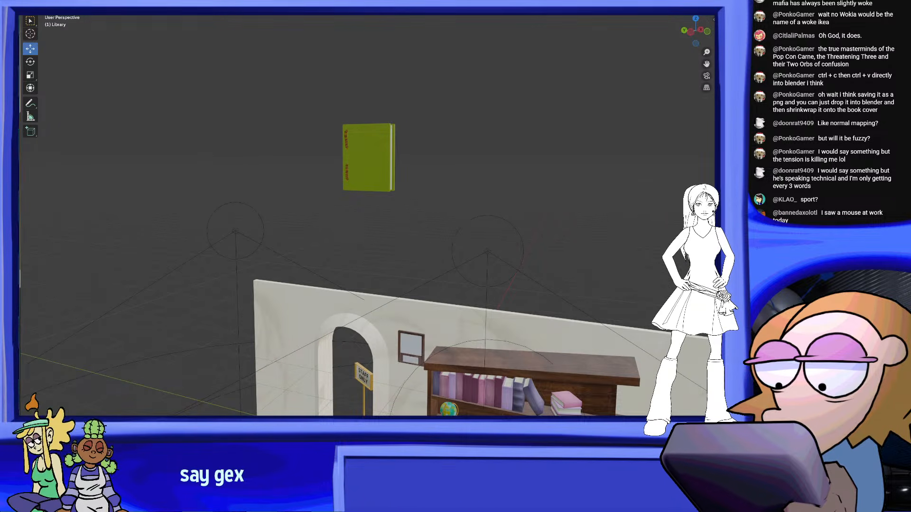
middle_drag(467, 143, 570, 195)
scroll(570, 196, down, 14)
middle_drag(553, 242, 506, 235)
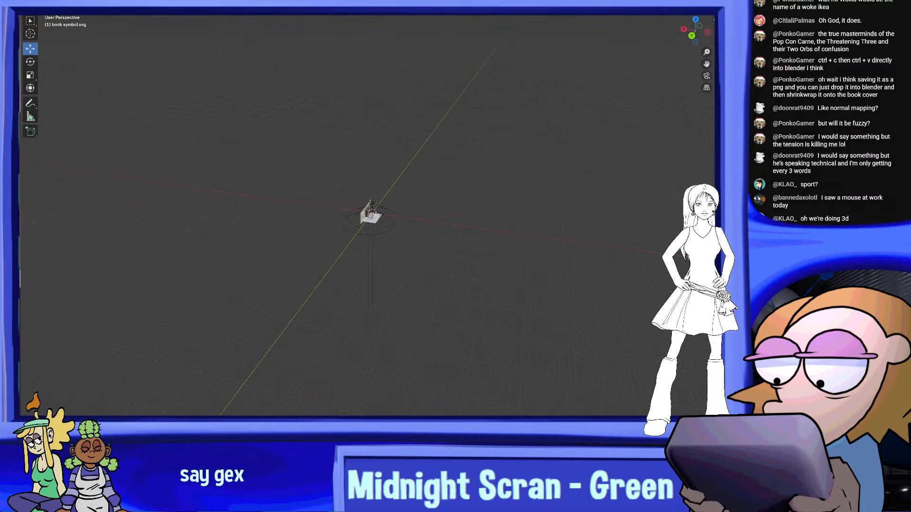
scroll(519, 220, down, 5)
scroll(500, 261, up, 15)
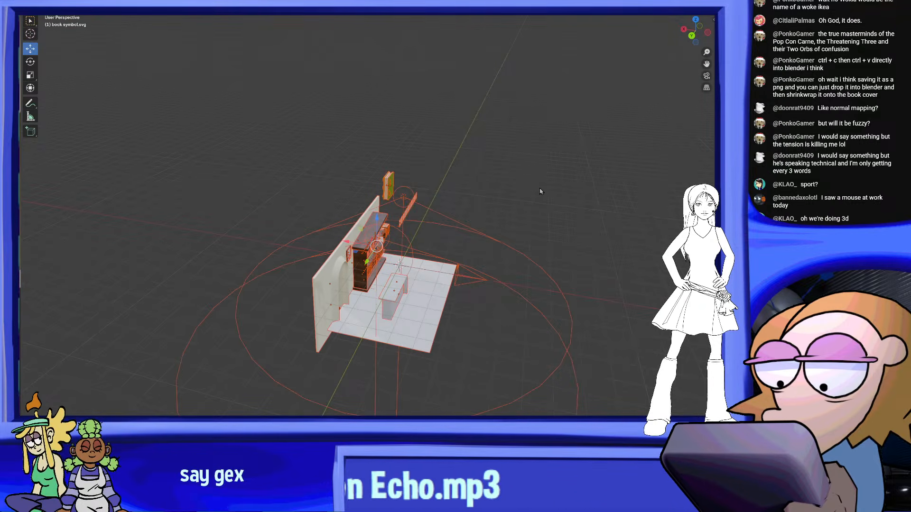
Clear the selection and remove the imported book symbol.svg collection from the scene
click(189, 100)
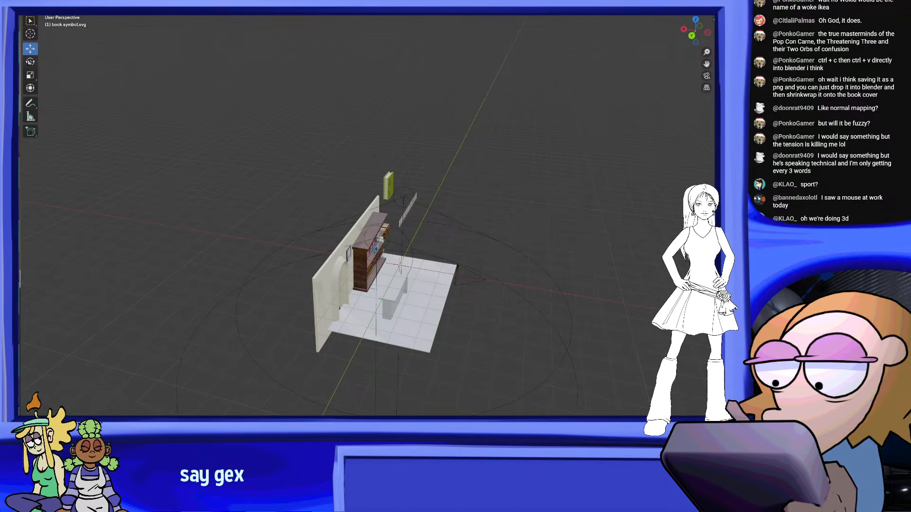
middle_drag(204, 104, 511, 180)
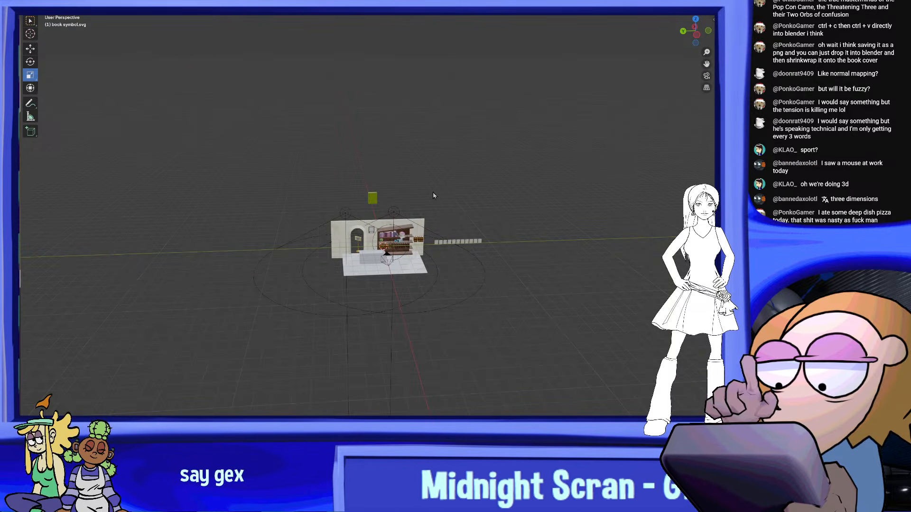
scroll(464, 193, up, 4)
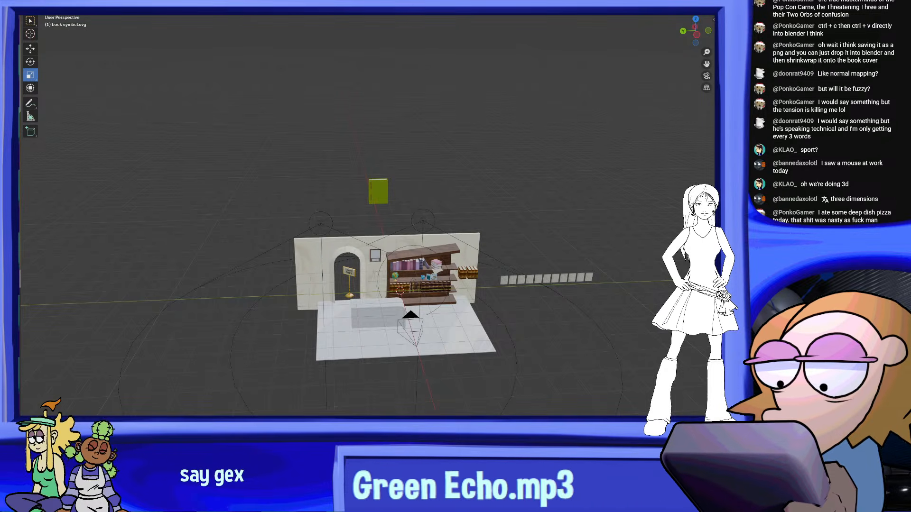
scroll(271, 206, up, 2)
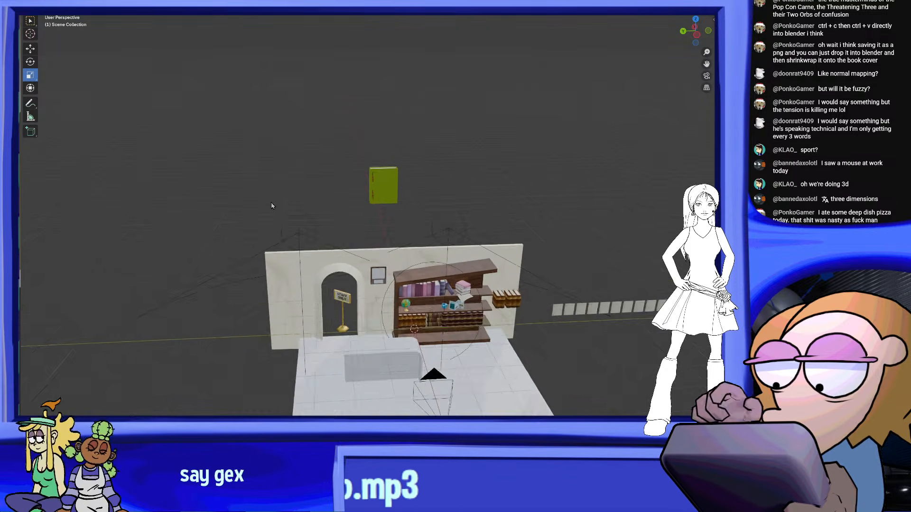
scroll(272, 206, up, 2)
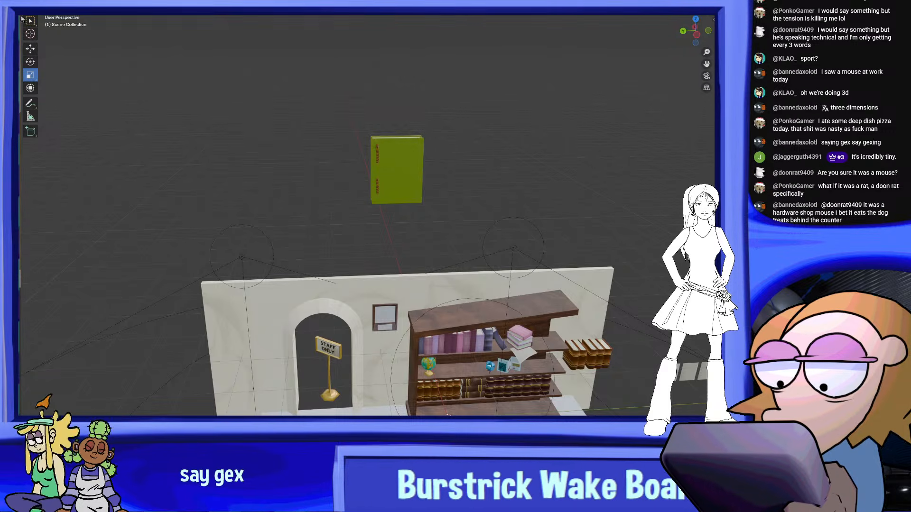
Import book symbol.svg into the scene as Scalable Vector Graphics
key(shift+a)
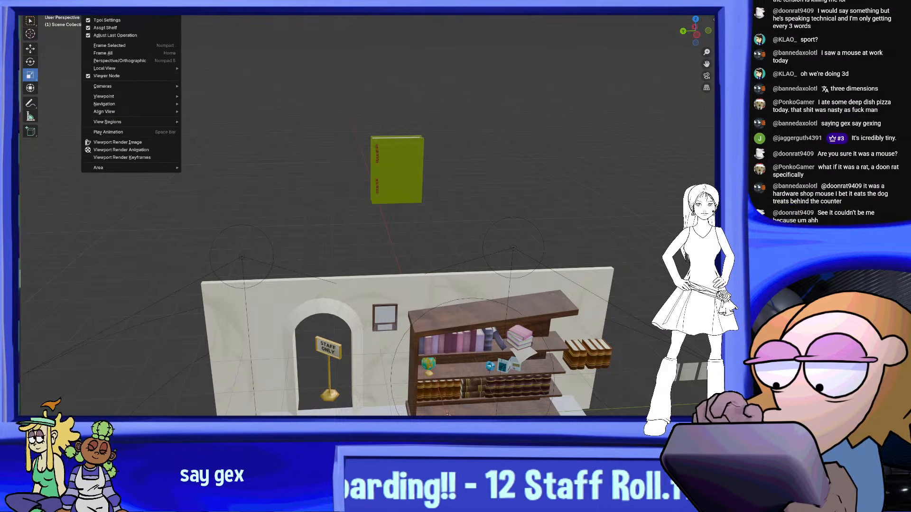
click(37, 4)
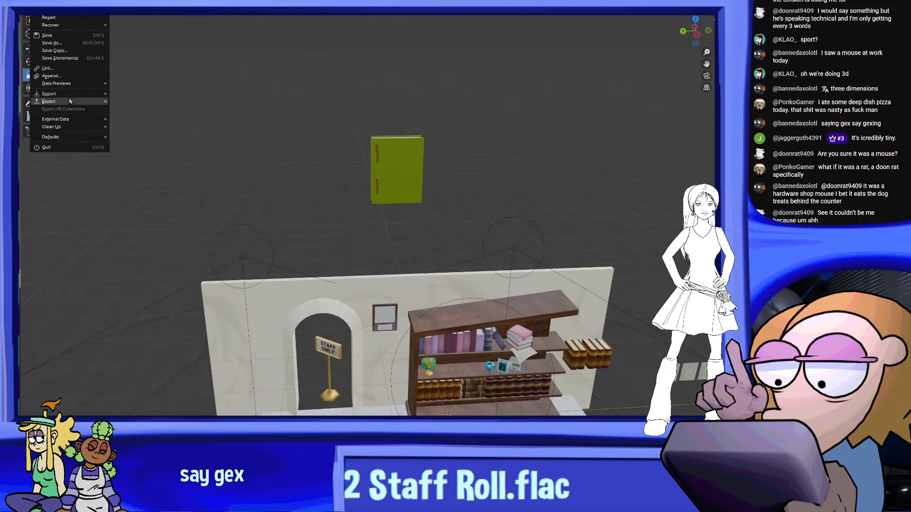
mouse_move(71, 94)
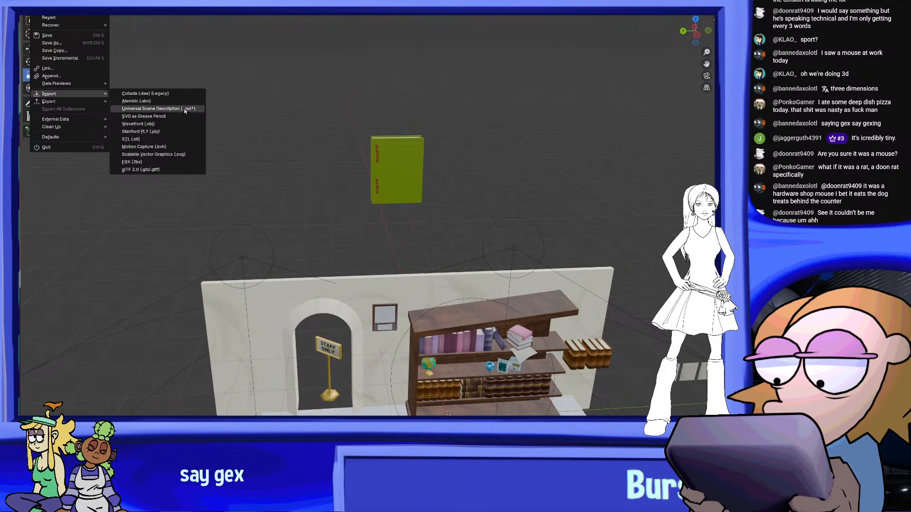
click(186, 154)
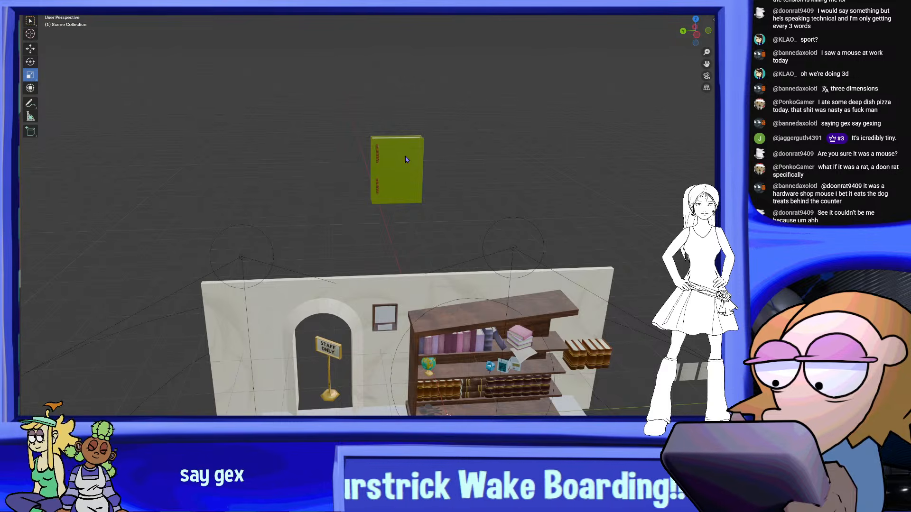
Find and select the imported emblem curve in the library scene and move it up near the floating green book
scroll(467, 185, down, 6)
middle_drag(467, 223, 576, 231)
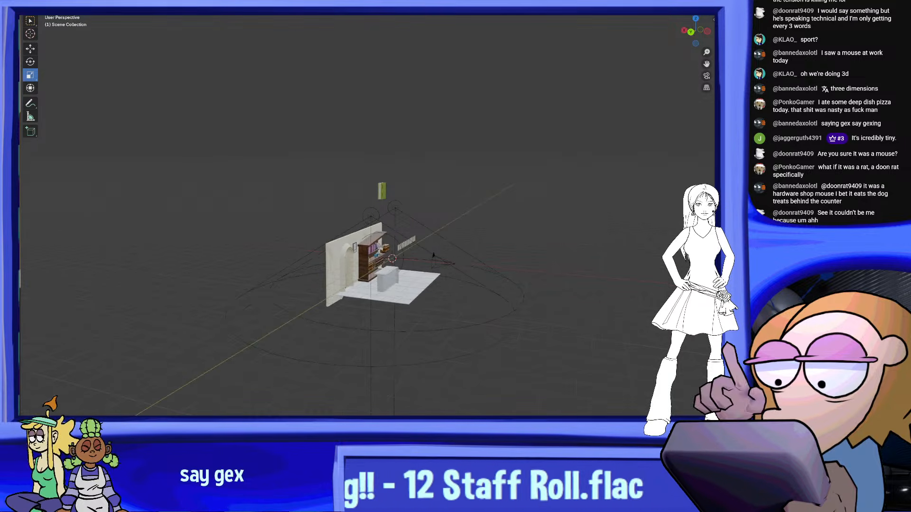
click(390, 259)
middle_drag(411, 174, 445, 267)
scroll(444, 267, up, 7)
mouse_move(508, 301)
middle_down()
mouse_move(506, 336)
mouse_move(494, 291)
middle_up()
scroll(494, 291, up, 3)
middle_drag(499, 238, 515, 200)
key(g)
click(531, 375)
Set the emblem curve's origin to its center of mass (surface)
shift+middle_drag(532, 232, 427, 179)
right_click(427, 179)
mouse_move(431, 71)
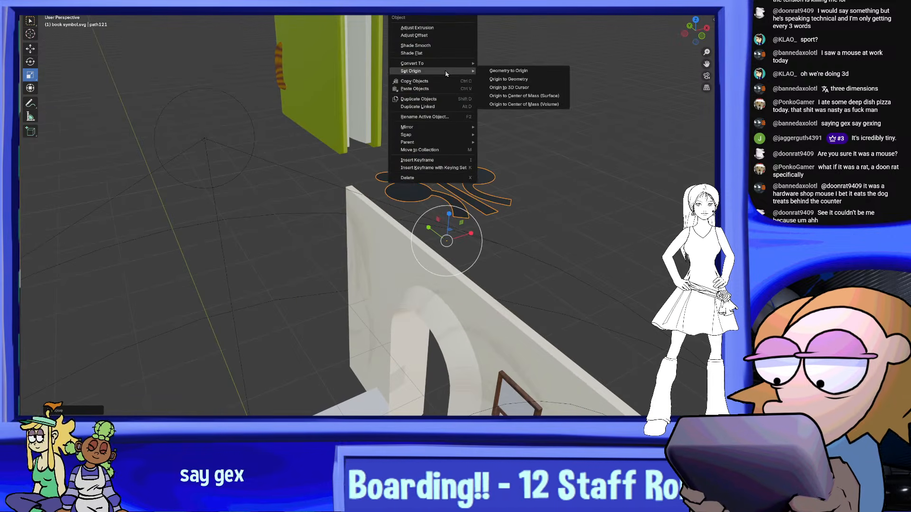
click(517, 97)
Move the flat-lying emblem in front of the lower outer corner of the book's front cover
middle_drag(509, 152, 451, 285)
key(g)
click(199, 209)
middle_drag(200, 209, 238, 238)
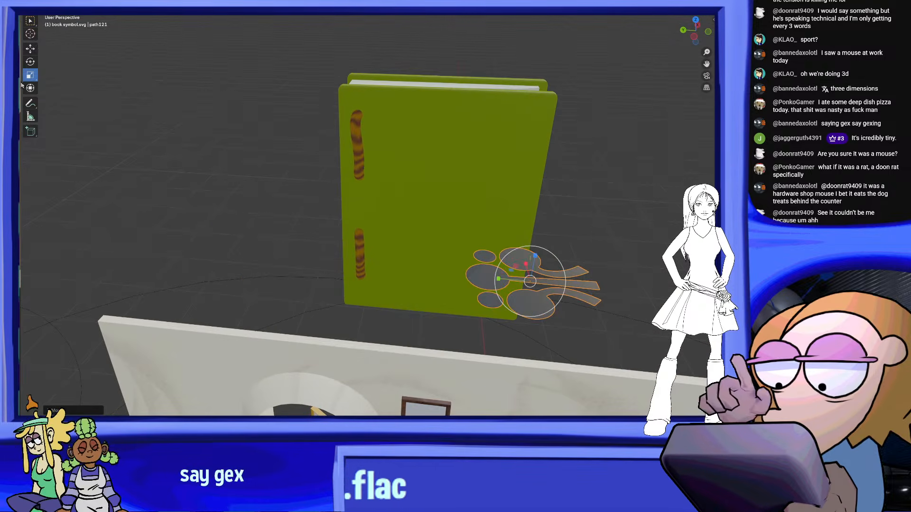
Rotate the emblem until it stands upright with its circles on top, parallel to the book's front cover
click(35, 63)
shift+middle_drag(475, 186, 367, 132)
drag(440, 212, 442, 258)
middle_drag(442, 258, 475, 244)
key(ctrl+z)
shift+middle_drag(522, 204, 472, 244)
drag(465, 302, 424, 330)
middle_drag(425, 331, 420, 363)
drag(415, 376, 415, 374)
Move the upright emblem onto the front cover, between the striped bindings and the cover's outer edge
middle_drag(419, 313, 474, 216)
click(410, 234)
middle_drag(418, 235, 400, 264)
key(g)
click(392, 239)
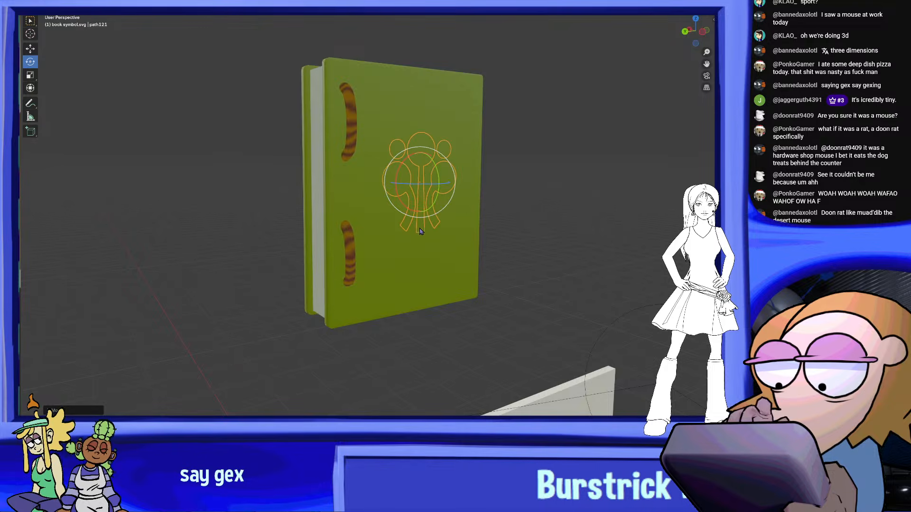
Adjust the emblem's position so that its black shapes sit just in front of the cover surface
key(g)
mouse_move(468, 209)
middle_down()
mouse_move(529, 209)
mouse_move(448, 207)
mouse_move(465, 189)
mouse_move(465, 212)
middle_up()
click(539, 209)
scroll(465, 189, up, 1)
key(g)
click(470, 177)
middle_drag(465, 212, 454, 201)
shift+middle_drag(327, 174, 377, 184)
shift+middle_drag(377, 184, 441, 192)
scroll(427, 189, up, 2)
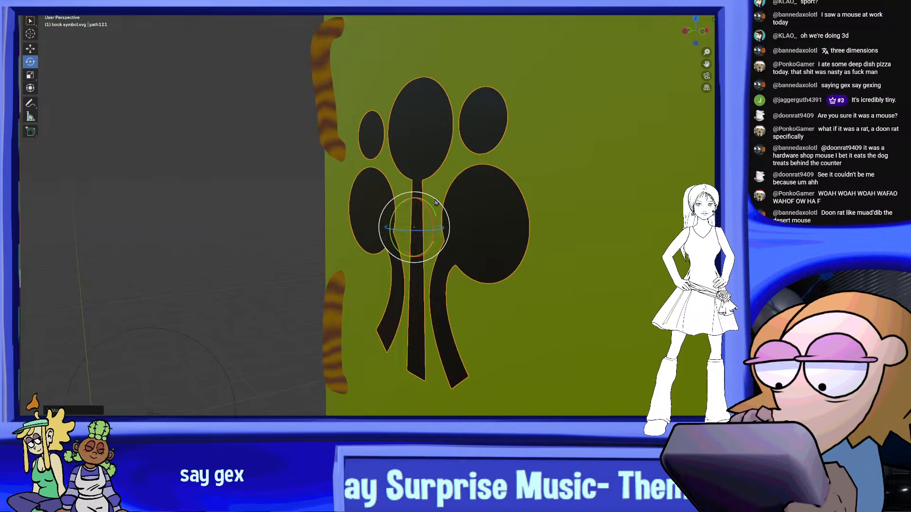
Convert the emblem curve to a mesh
scroll(254, 94, down, 1)
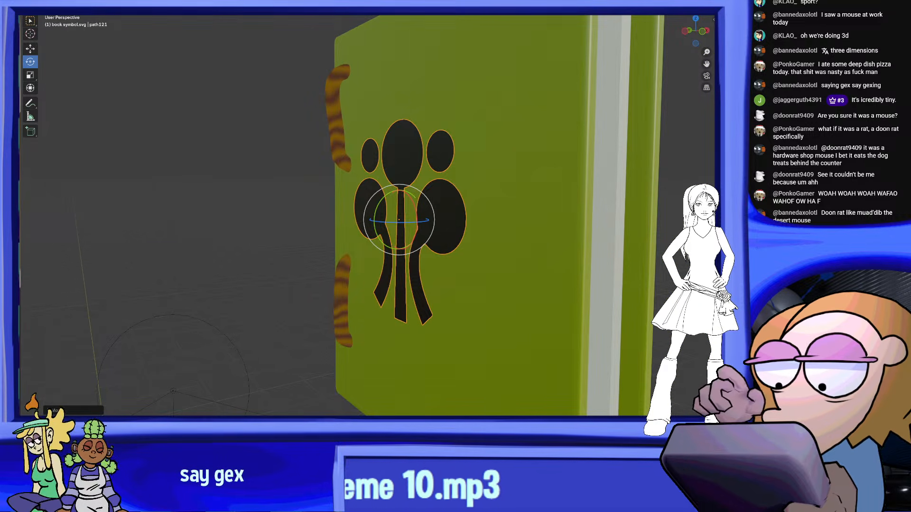
right_click(389, 203)
mouse_move(450, 216)
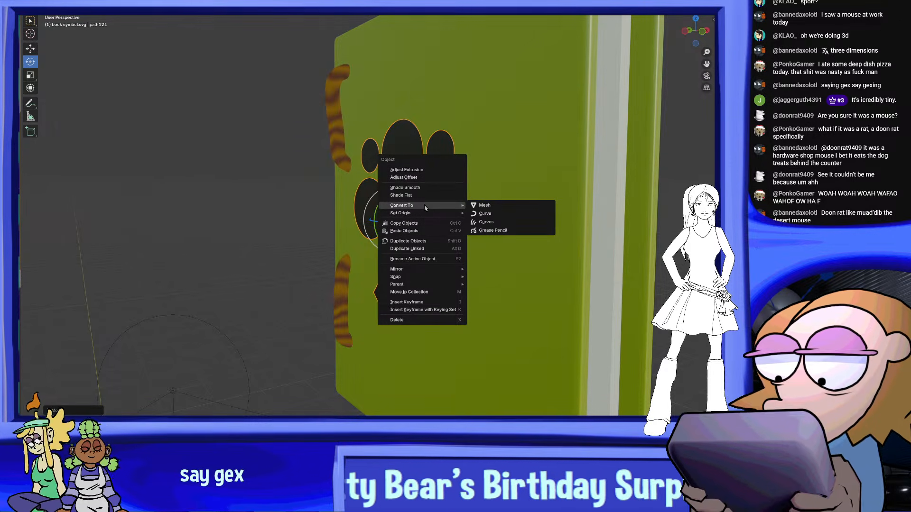
click(514, 207)
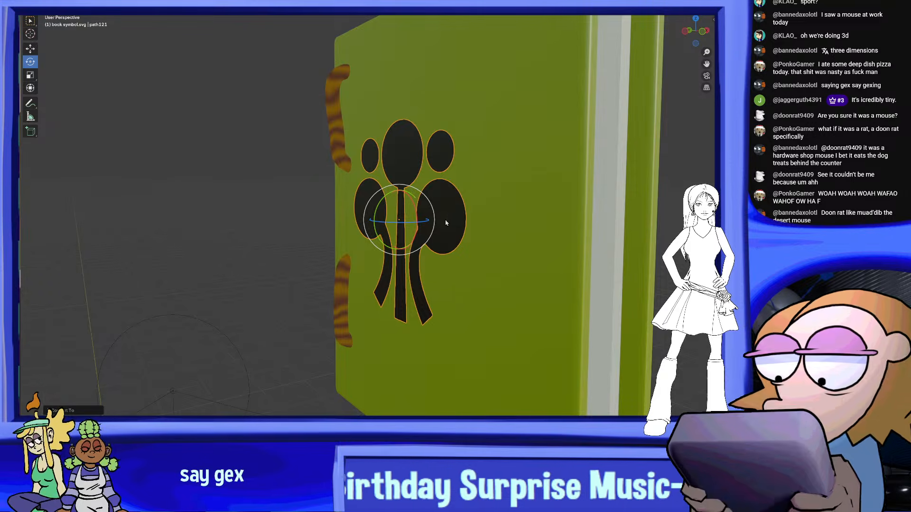
Enter Edit Mode on the emblem mesh and select all of its geometry
middle_drag(448, 223, 436, 221)
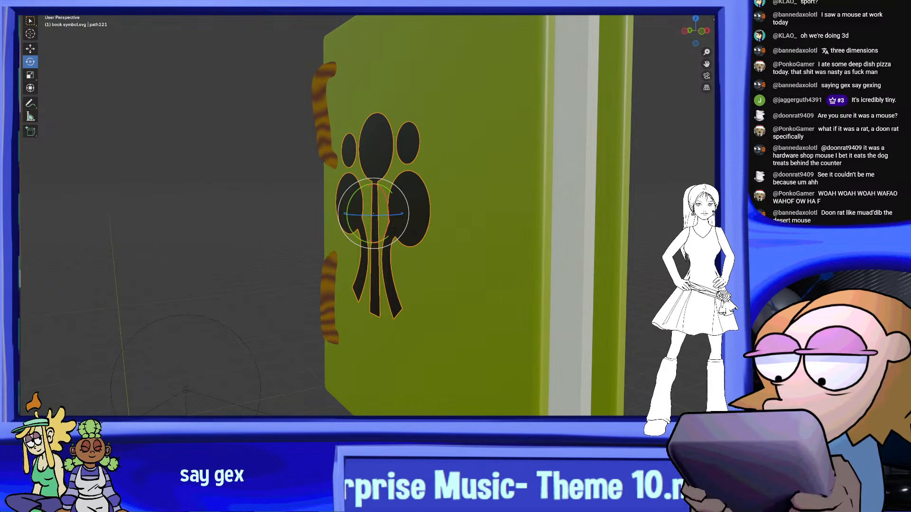
click(60, 2)
click(66, 15)
middle_drag(373, 103, 504, 106)
middle_drag(585, 129, 565, 144)
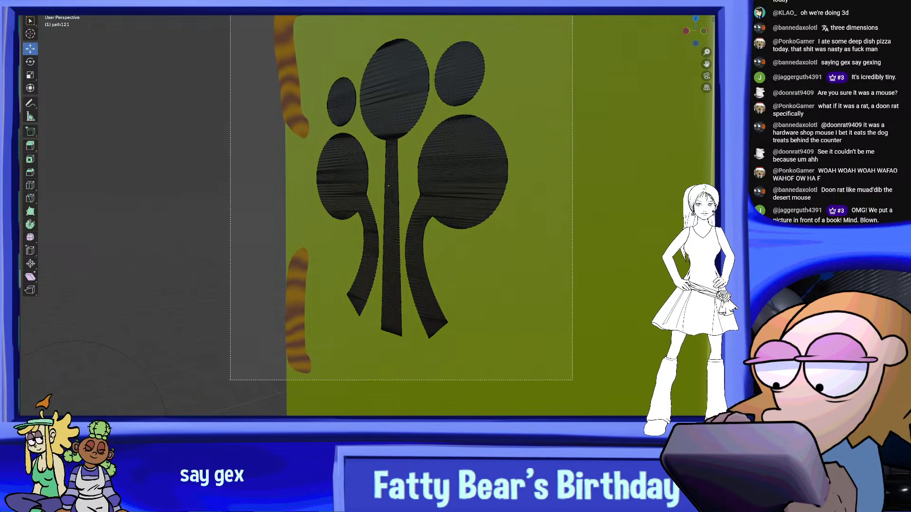
key(a)
middle_drag(451, 176, 451, 208)
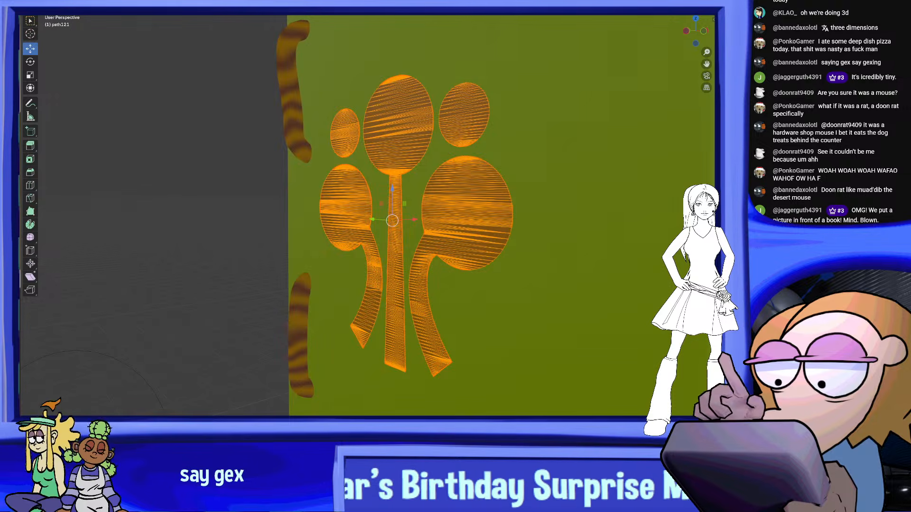
Extrude the whole emblem along the X axis, perpendicular to the front cover, to give its flat shapes thickness
right_click(417, 155)
click(404, 164)
click(408, 165)
middle_drag(415, 166, 380, 192)
scroll(380, 204, up, 4)
middle_drag(380, 233, 418, 223)
click(346, 241)
key(ctrl+z)
drag(345, 241, 332, 239)
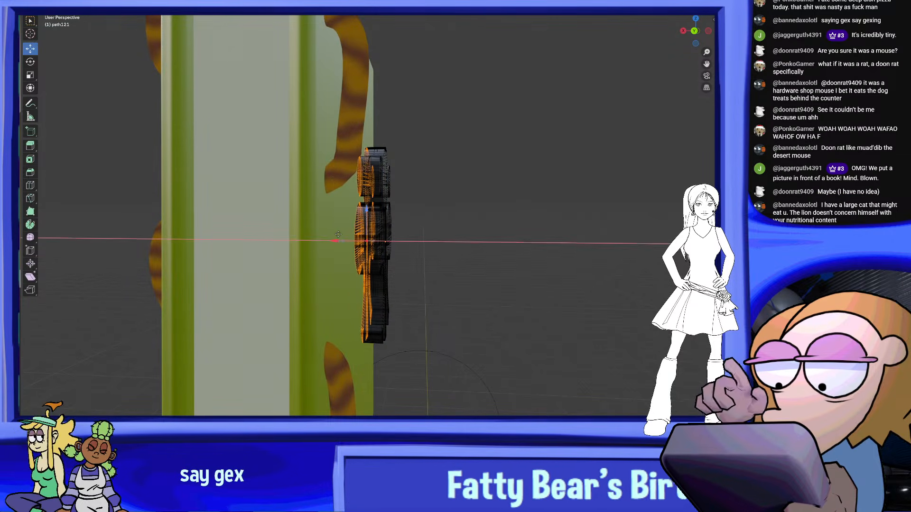
middle_drag(328, 234, 199, 231)
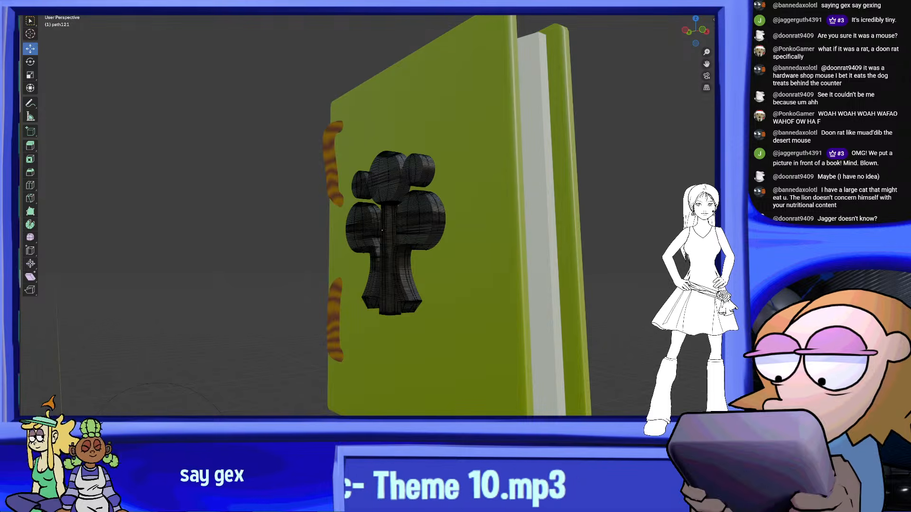
Return to Object Mode and apply smooth shading to the thickened emblem
click(58, 2)
click(58, 3)
middle_drag(370, 194, 304, 185)
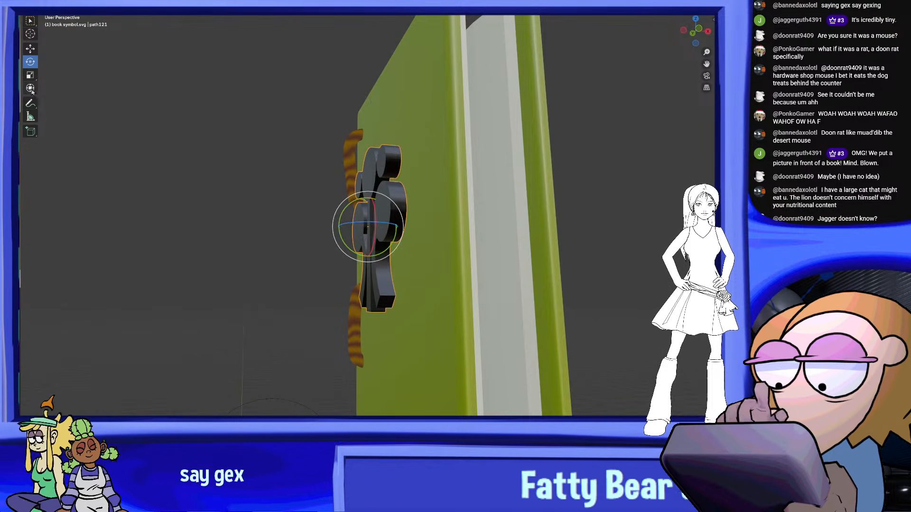
middle_drag(414, 230, 519, 240)
right_click(419, 154)
click(420, 156)
middle_drag(419, 156, 451, 209)
scroll(472, 212, up, 5)
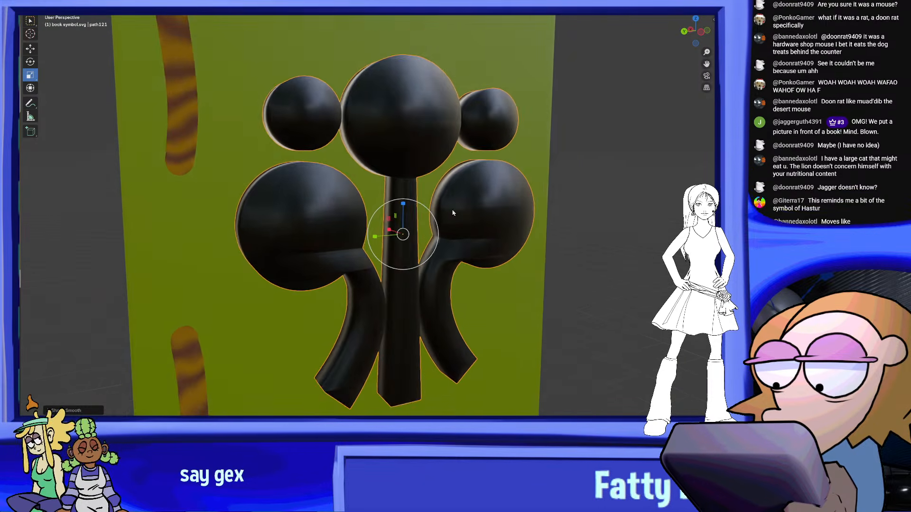
scroll(451, 210, up, 2)
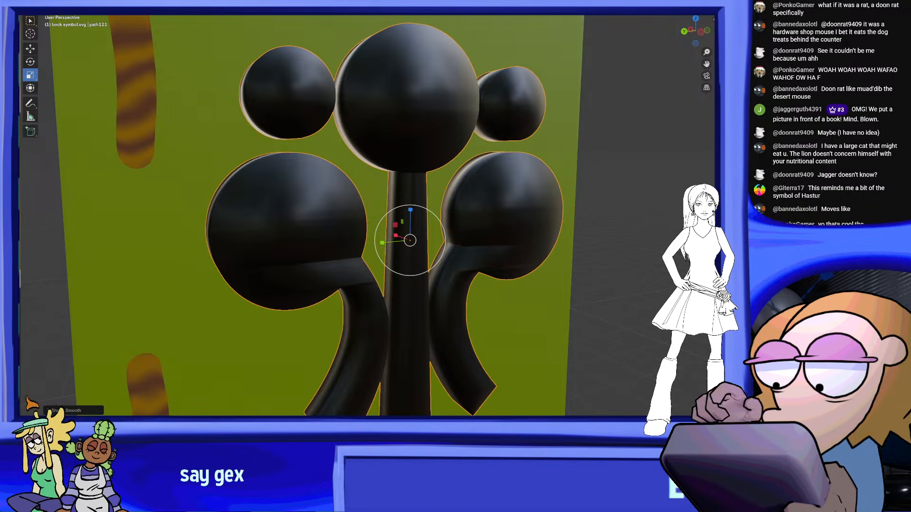
Try remeshing the thickened emblem at different levels of detail, comparing coarse and fine outlines
key(ctrl+z)
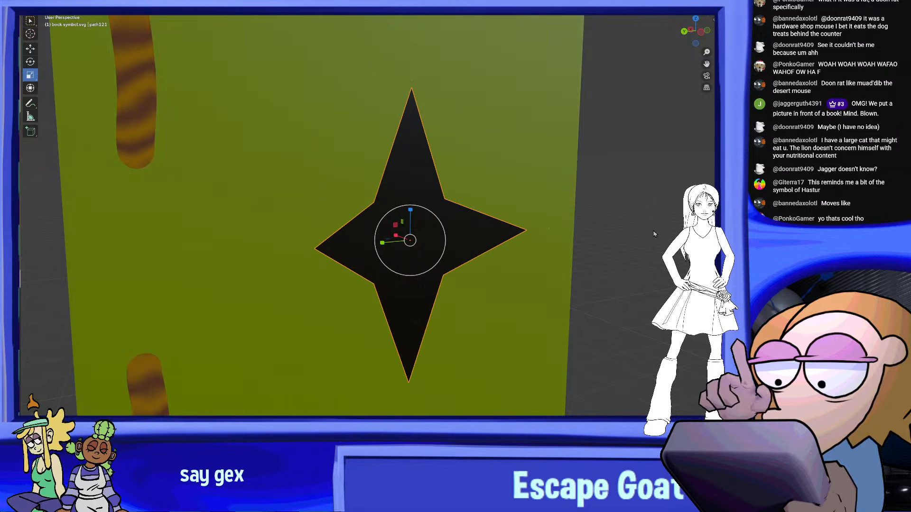
key(ctrl+z)
key(ctrl+z)
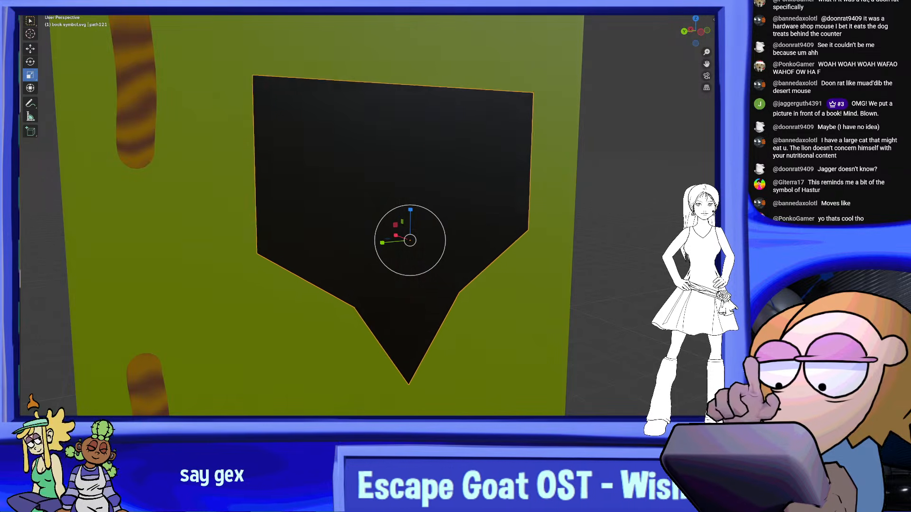
key(ctrl+shift+z)
key(ctrl+shift+z)
key(ctrl+shift+z)
key(ctrl+shift+z)
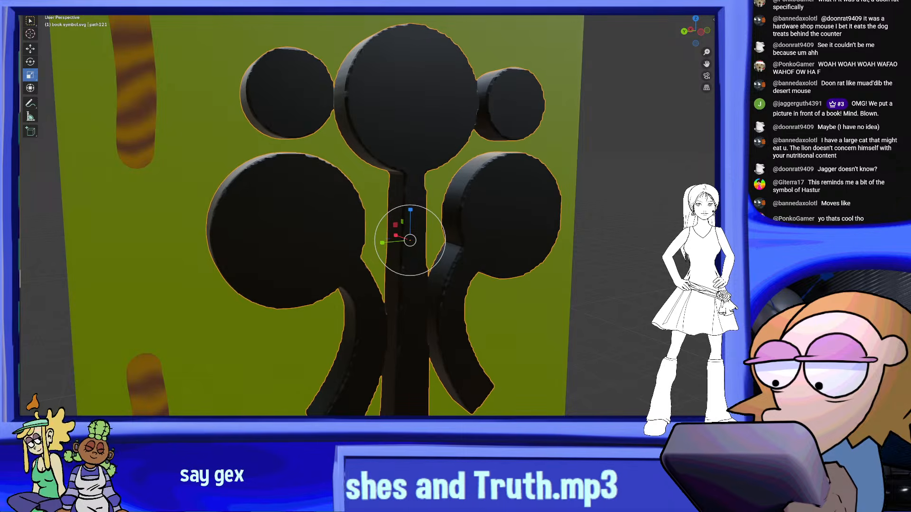
mouse_move(569, 204)
middle_down()
mouse_move(585, 206)
mouse_move(539, 208)
mouse_move(577, 217)
middle_up()
scroll(650, 206, down, 2)
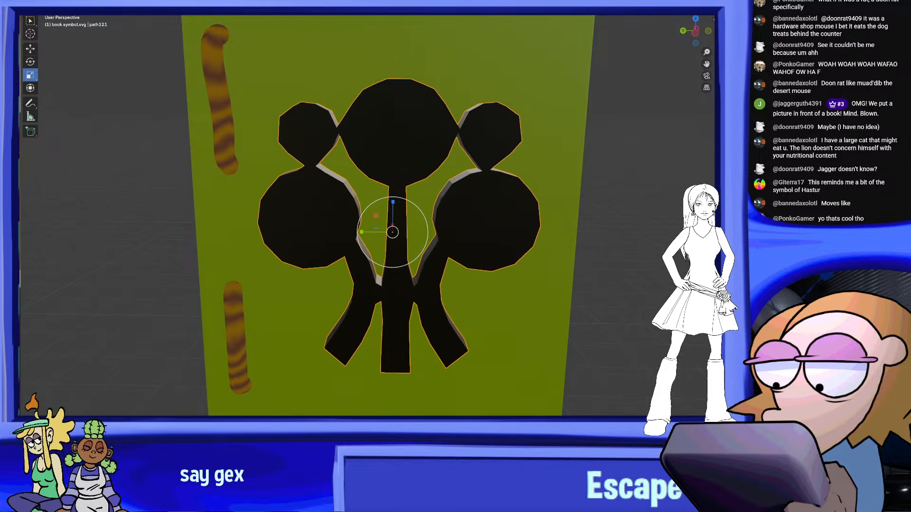
mouse_move(623, 222)
middle_down()
mouse_move(600, 211)
mouse_move(612, 211)
middle_up()
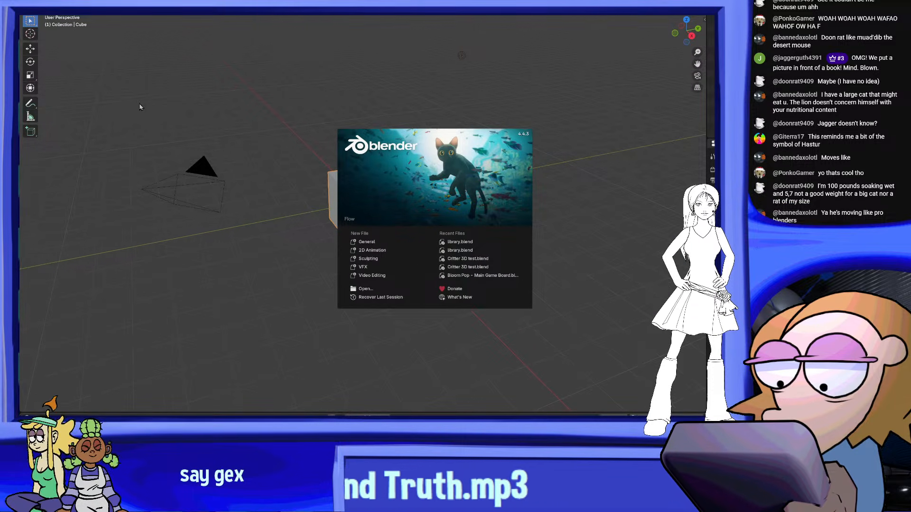
Recover the library scene containing the green book and widen the 3D viewport
click(36, 4)
click(36, 3)
mouse_move(66, 100)
key(Escape)
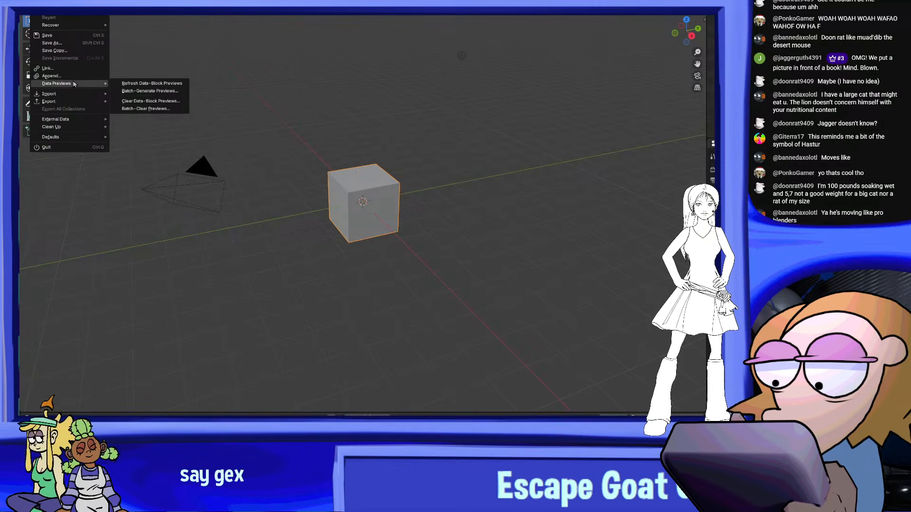
mouse_move(78, 26)
click(155, 23)
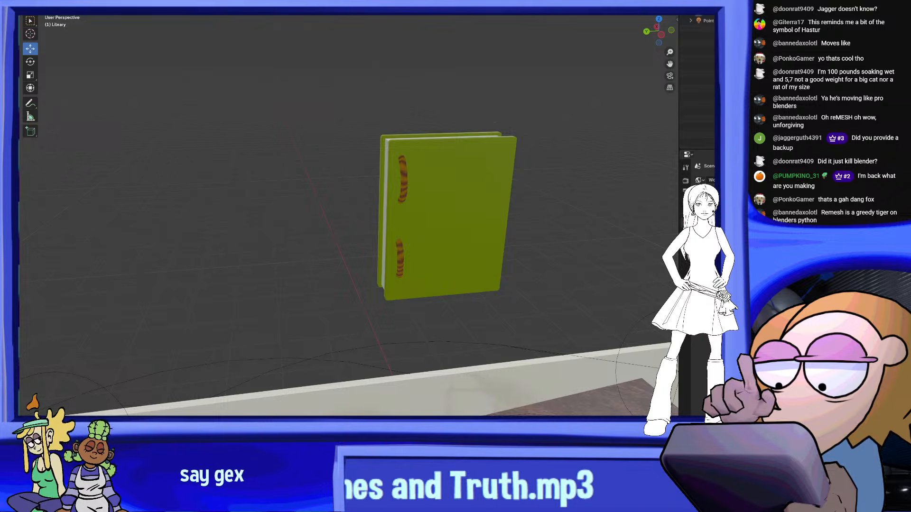
drag(679, 213, 716, 214)
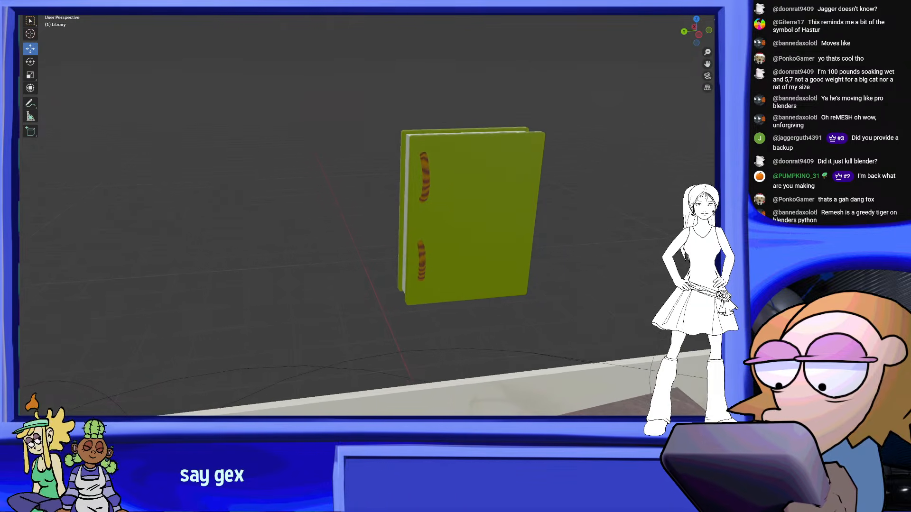
scroll(558, 228, down, 10)
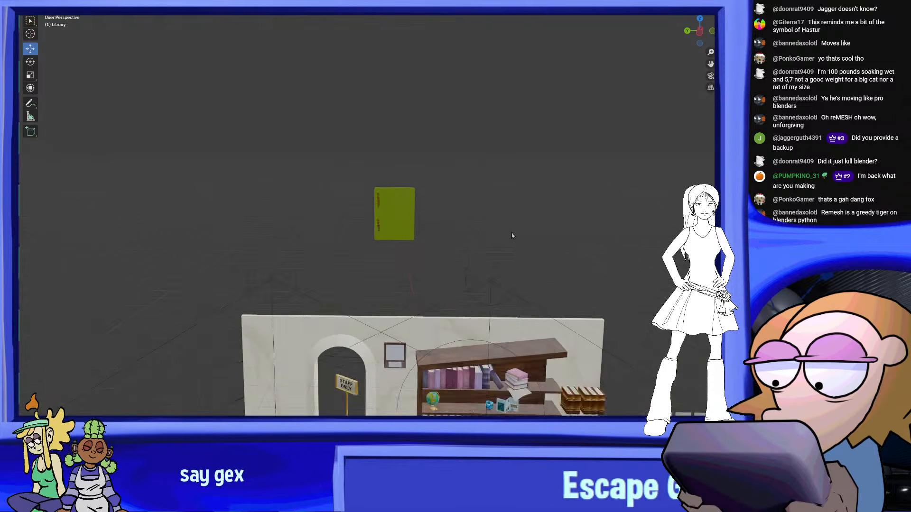
scroll(518, 237, up, 8)
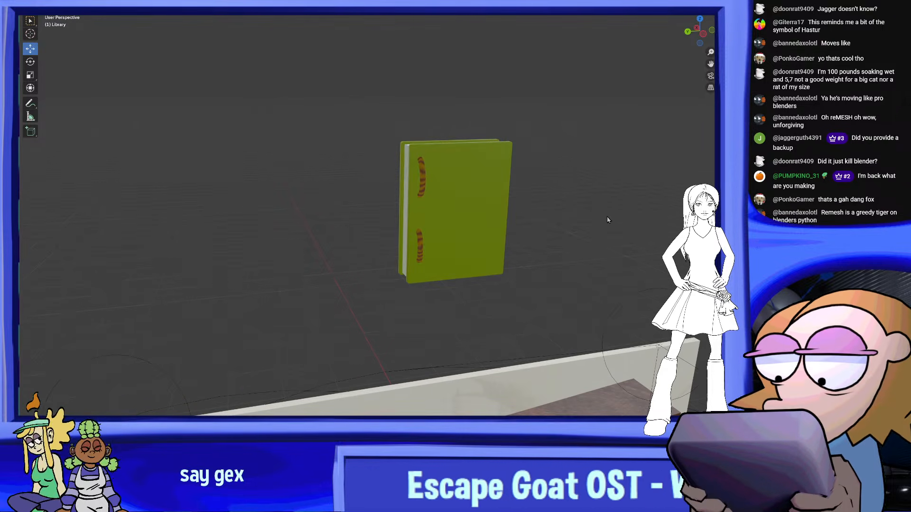
key(shift+a)
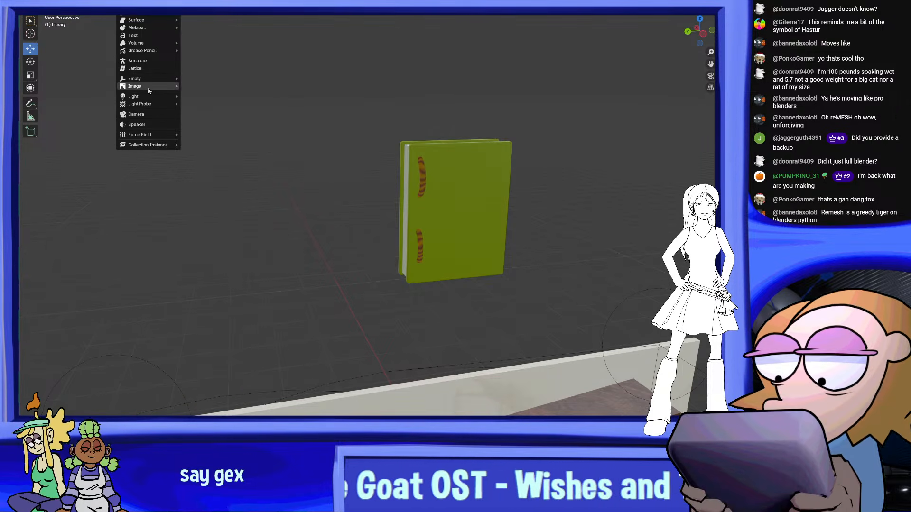
mouse_move(148, 90)
key(Escape)
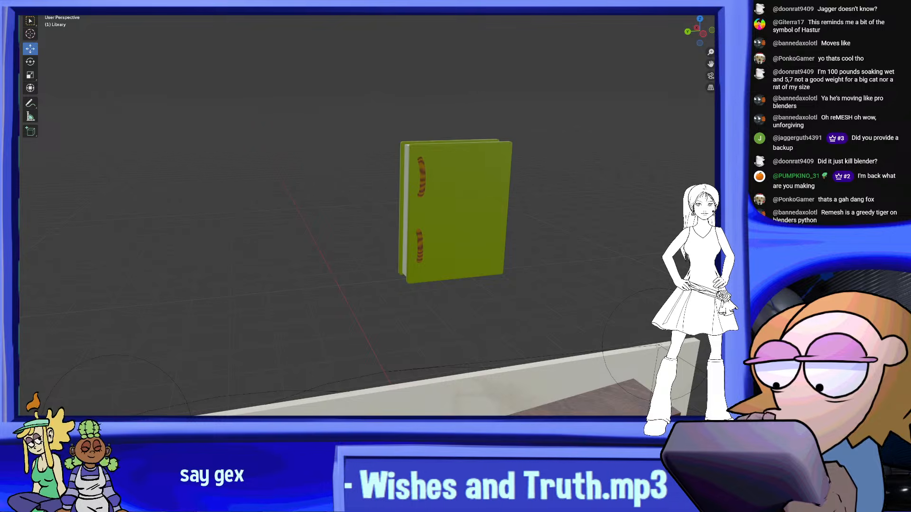
Import the emblem file "book symbol.svg" into the library scene
key(F4)
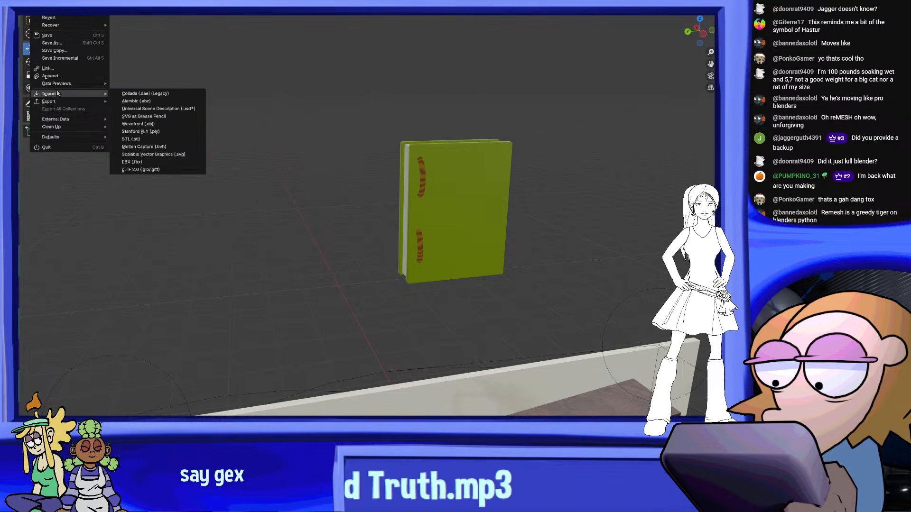
click(148, 93)
key(F4)
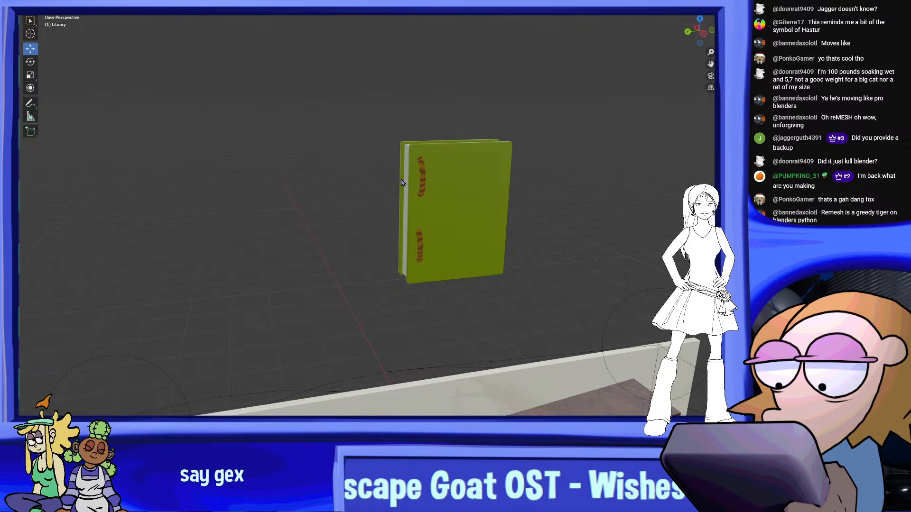
scroll(416, 192, down, 2)
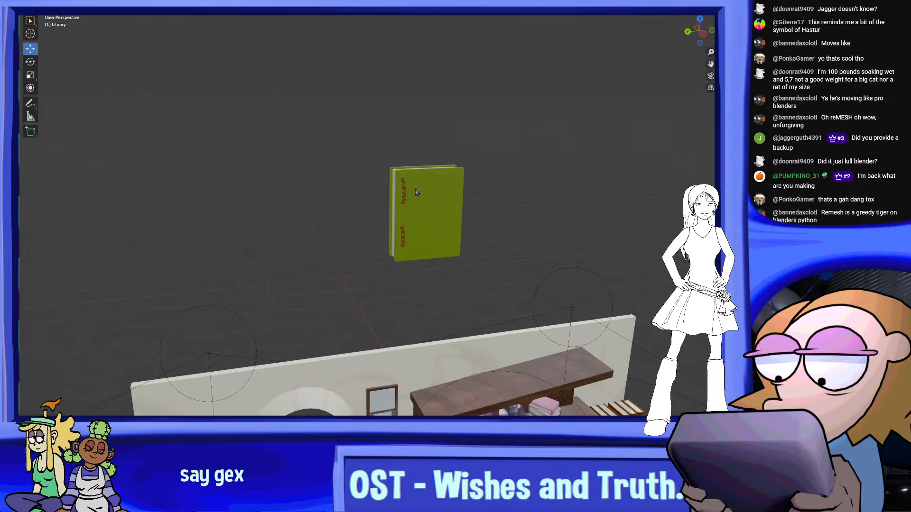
scroll(416, 192, down, 5)
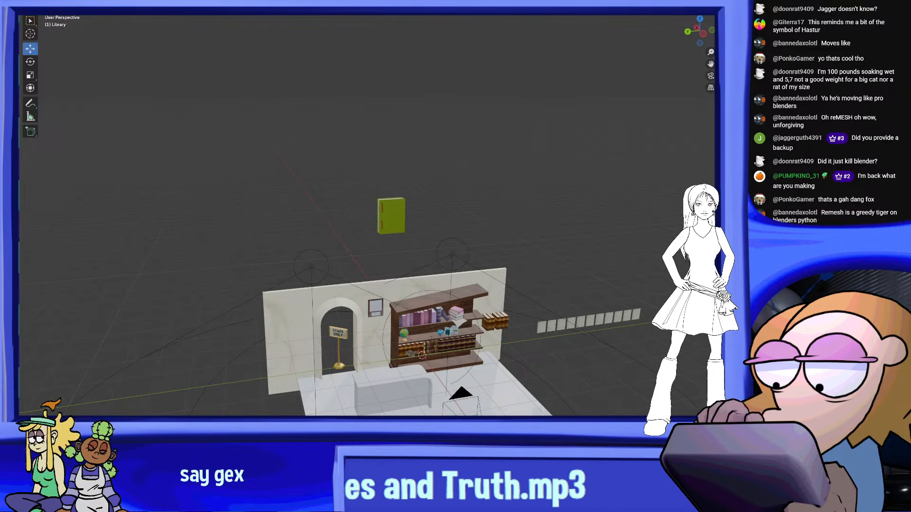
Raise the imported emblem from the bookcase to the green book's height and set its origin to the center of mass
click(412, 353)
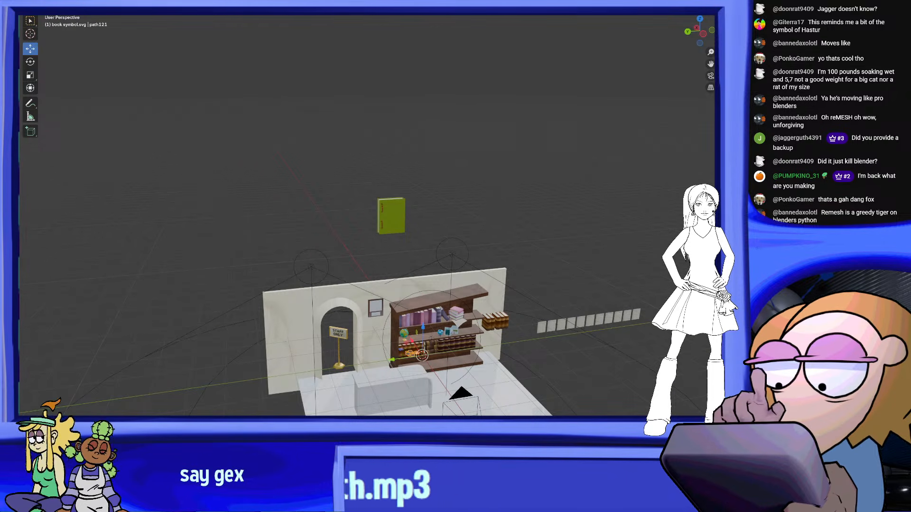
scroll(588, 138, up, 10)
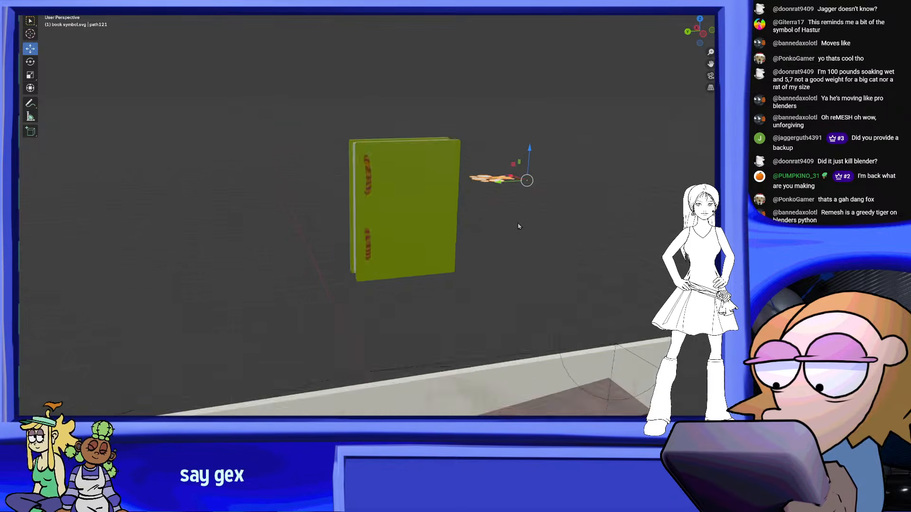
right_click(612, 144)
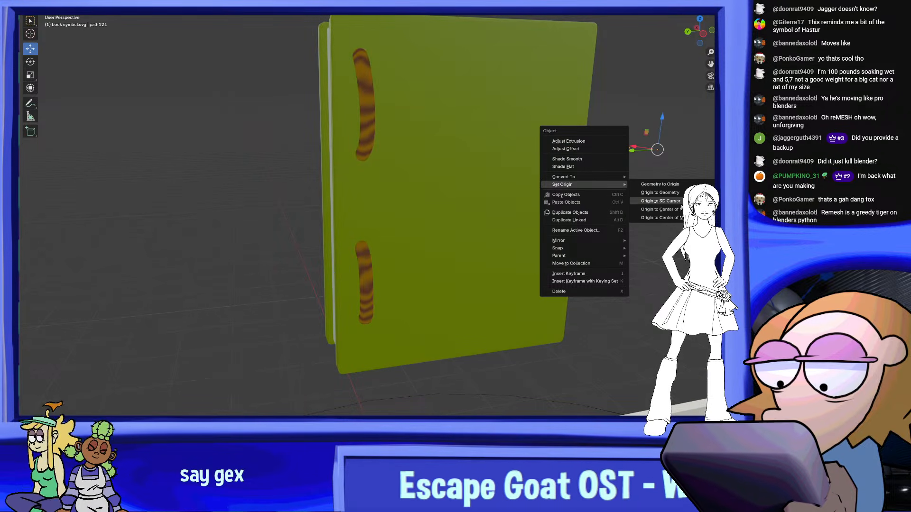
click(651, 208)
Move the emblem in front of the green book's front cover
middle_drag(651, 204, 508, 198)
scroll(508, 198, down, 4)
key(g)
middle_drag(213, 187, 277, 183)
middle_drag(355, 189, 411, 162)
Rotate the flat-lying emblem until it is parallel to the book's front cover
click(30, 62)
scroll(410, 162, up, 3)
ctrl+drag(456, 209, 453, 237)
middle_drag(453, 237, 498, 143)
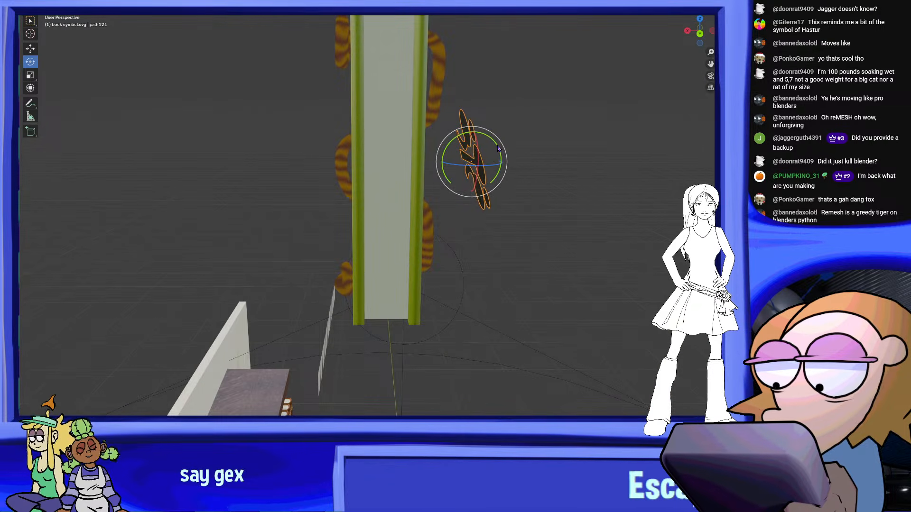
middle_drag(504, 155, 436, 179)
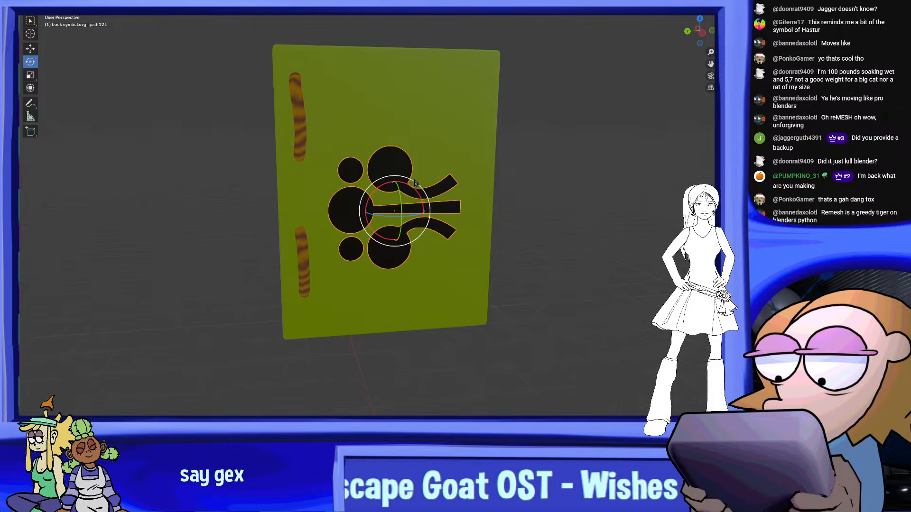
Rotate the emblem a quarter turn in the cover's plane so that its circles are on top
drag(420, 190, 420, 238)
middle_drag(441, 211, 445, 249)
scroll(463, 206, up, 1)
scroll(463, 207, down, 1)
scroll(463, 207, up, 1)
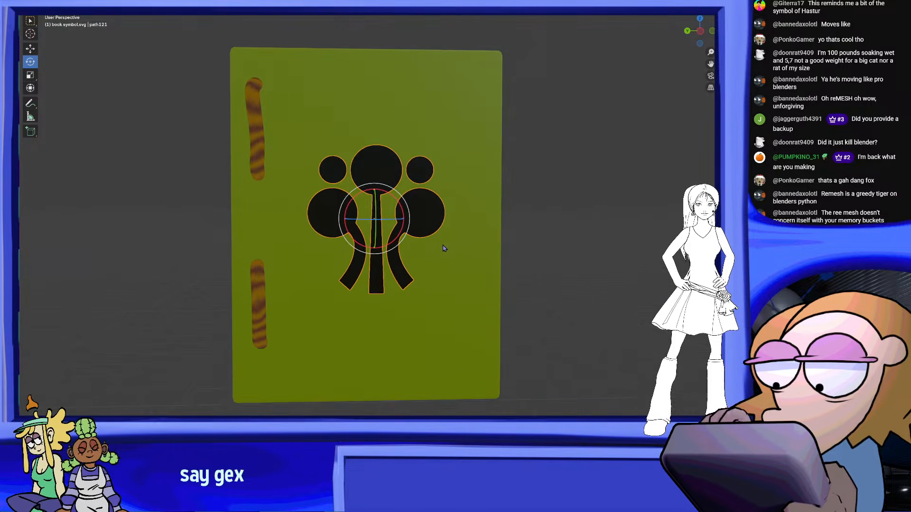
Scale up the emblem so that it fills most of the cover's width beside the striped bindings
scroll(392, 174, up, 1)
click(33, 75)
drag(404, 197, 420, 193)
scroll(429, 194, down, 5)
middle_drag(429, 195, 422, 214)
key(g)
scroll(238, 177, up, 3)
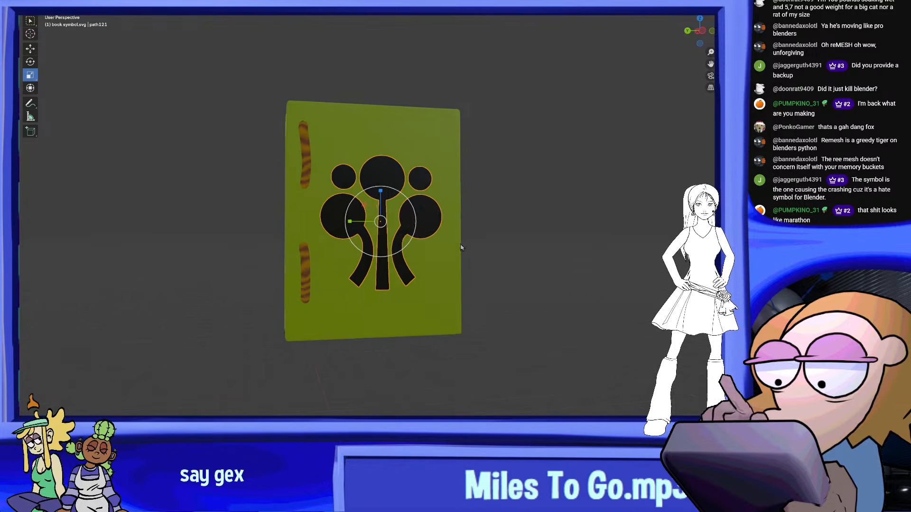
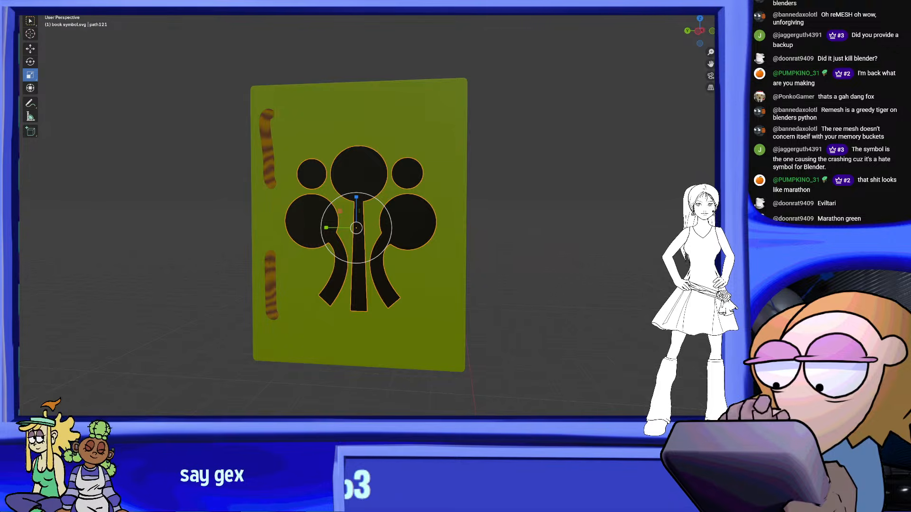
Check the emblem's fit on the book cover and save the file
middle_drag(441, 239, 469, 305)
scroll(531, 248, up, 4)
middle_drag(465, 246, 308, 259)
click(38, 2)
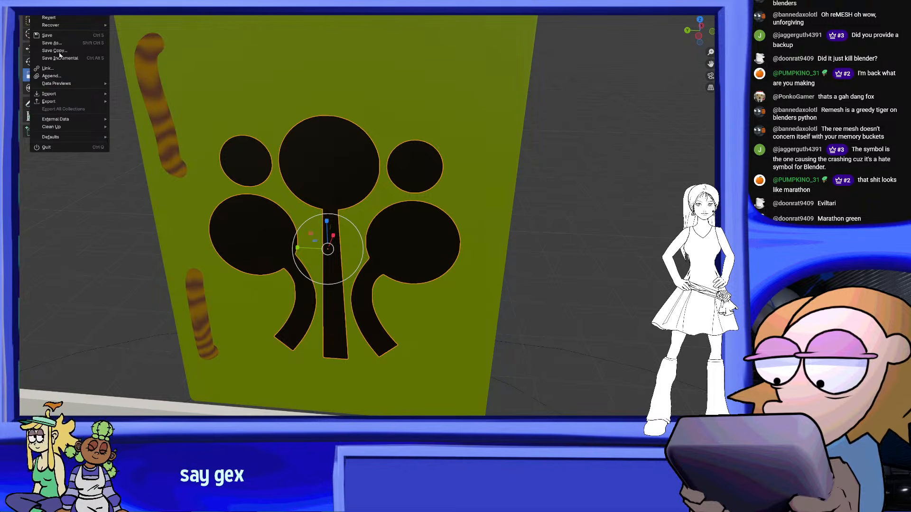
click(57, 37)
Convert the emblem on the front cover from a curve to a mesh
mouse_move(374, 203)
shift+middle_down()
mouse_move(412, 166)
mouse_move(384, 206)
shift+middle_up()
right_click(384, 206)
mouse_move(393, 209)
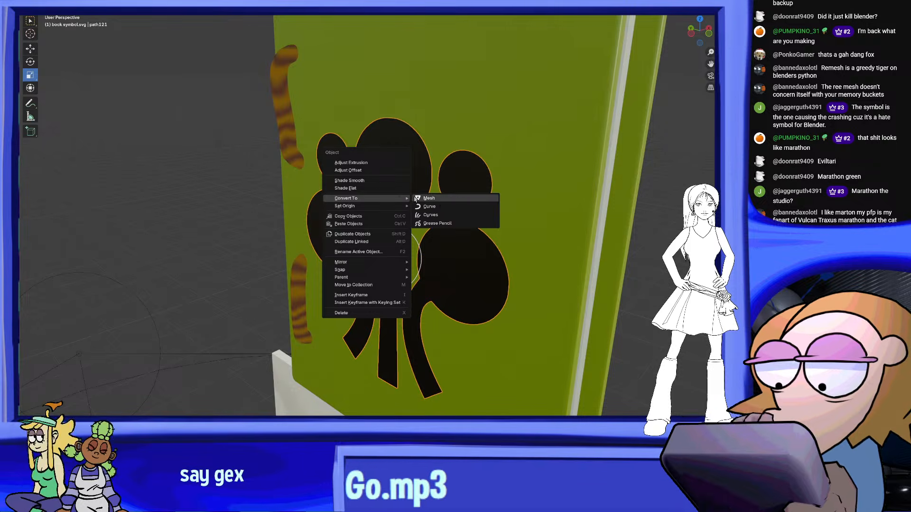
click(440, 198)
Extrude all of the emblem's faces outward from the book cover to give the flat shape a raised thickness
middle_drag(443, 199, 407, 194)
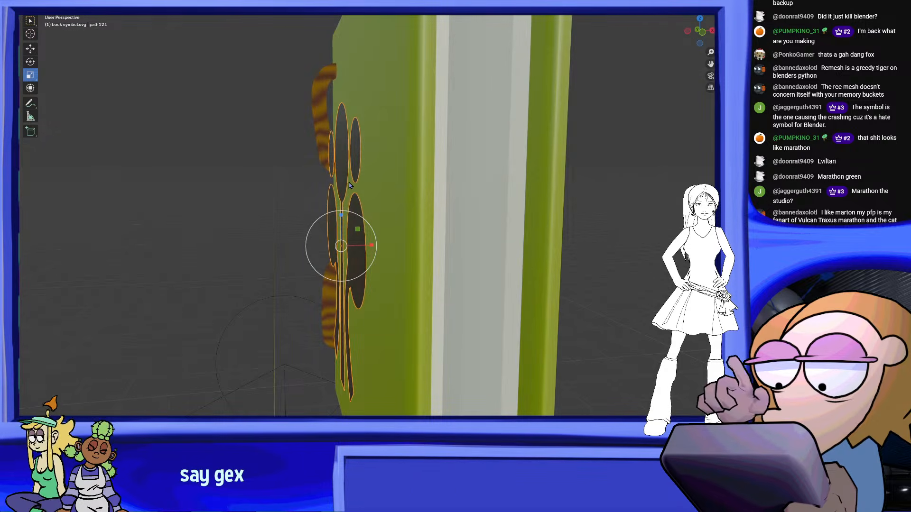
middle_drag(349, 185, 402, 190)
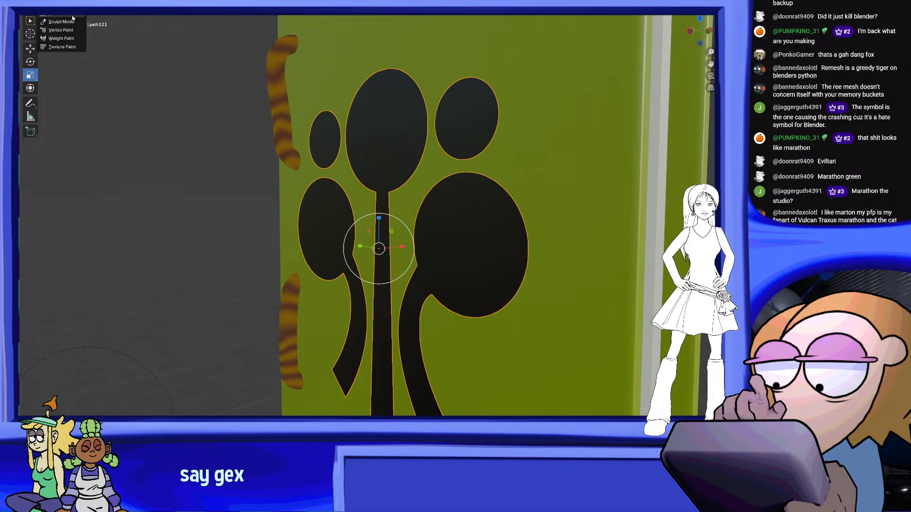
click(72, 16)
scroll(403, 280, down, 4)
key(a)
middle_drag(407, 285, 381, 263)
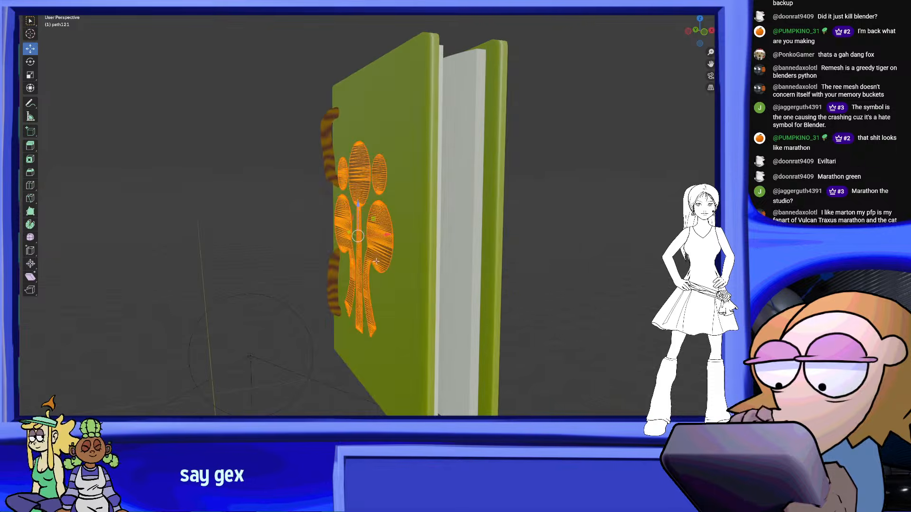
right_click(379, 261)
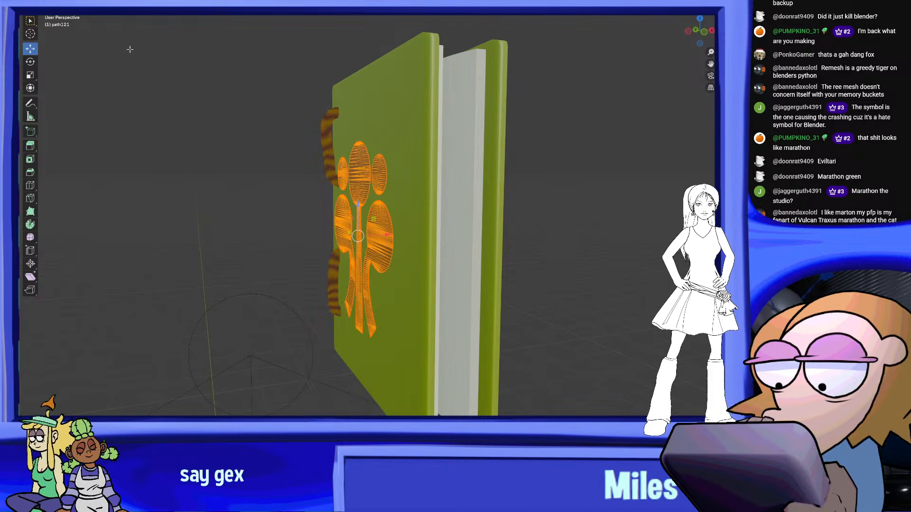
middle_drag(397, 227, 418, 227)
scroll(417, 228, up, 2)
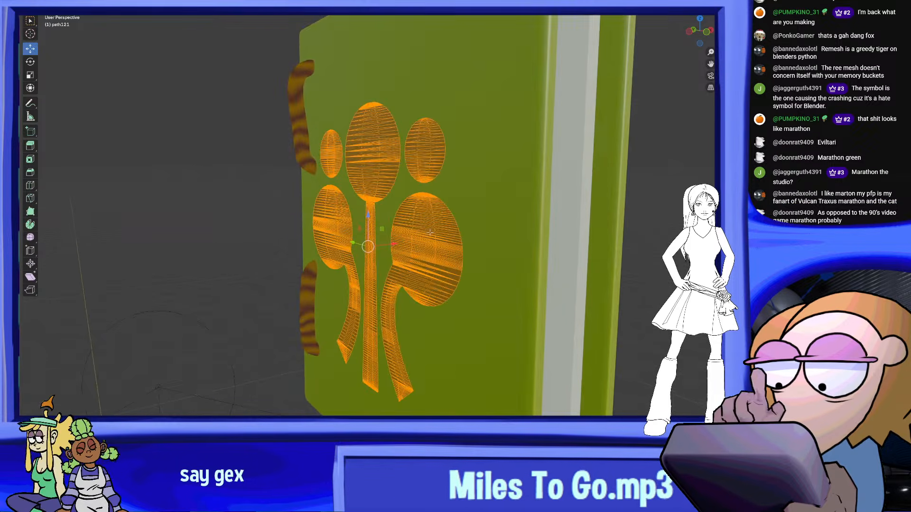
right_click(434, 241)
click(433, 255)
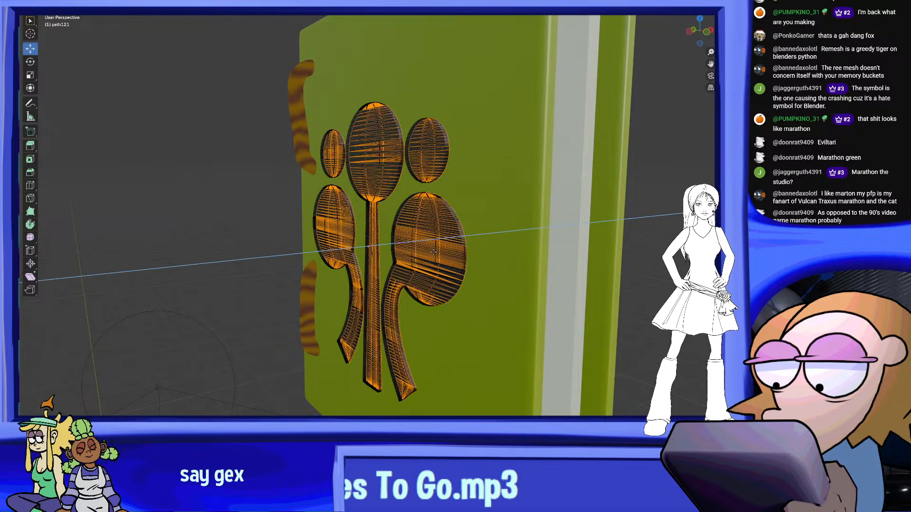
middle_drag(437, 251, 479, 182)
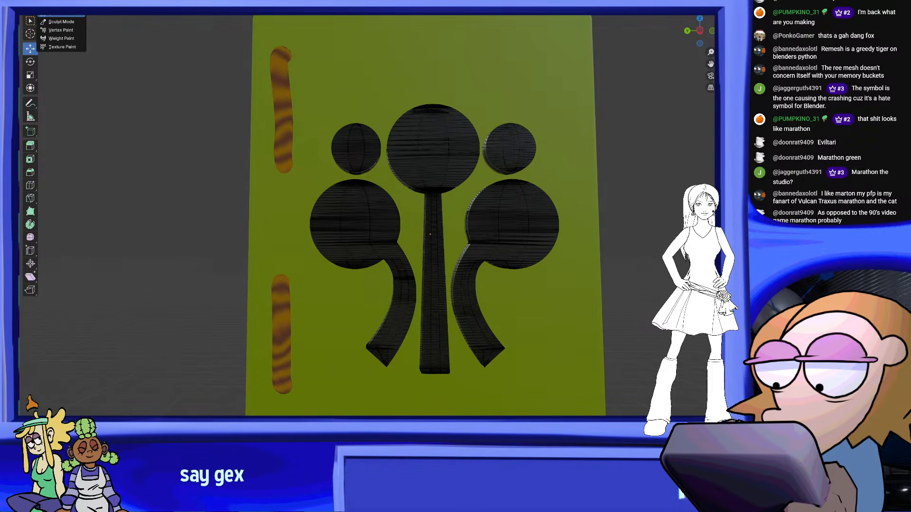
Leave Edit Mode and replace the emblem's black material with a muted green one
click(61, 5)
shift+middle_drag(611, 230, 569, 257)
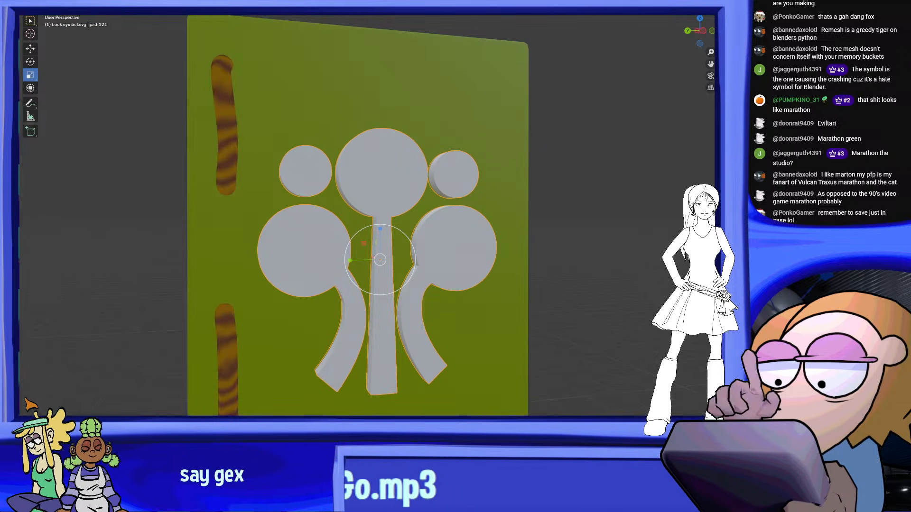
middle_drag(568, 258, 581, 213)
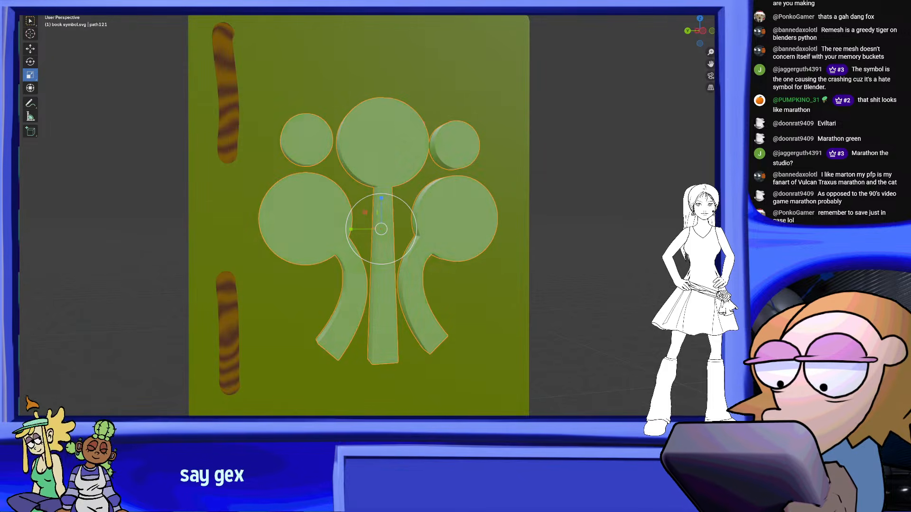
click(576, 277)
scroll(451, 283, down, 5)
middle_drag(451, 282, 443, 258)
scroll(430, 279, up, 5)
scroll(411, 266, down, 7)
scroll(413, 244, up, 3)
scroll(425, 265, down, 5)
scroll(443, 258, up, 6)
scroll(478, 284, up, 2)
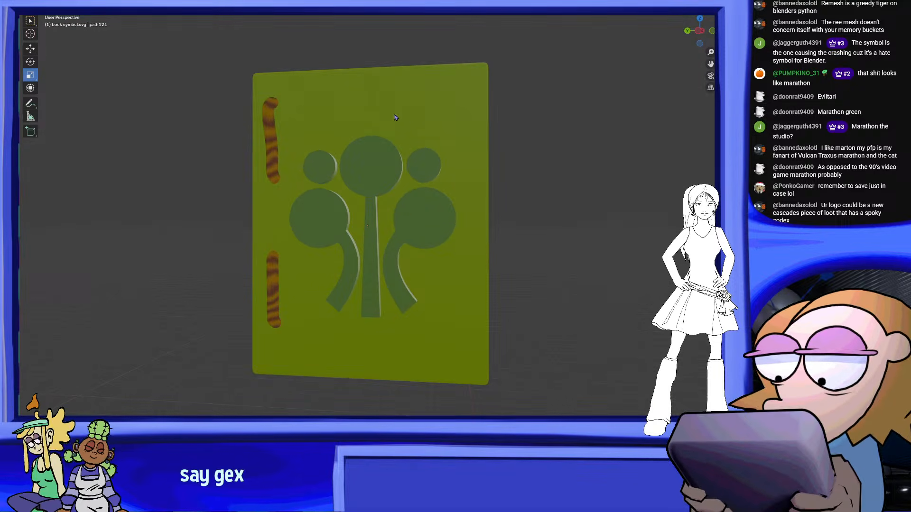
Apply smooth shading to the raised green emblem and save the file
middle_drag(348, 114, 372, 161)
scroll(463, 181, up, 3)
click(429, 174)
scroll(465, 183, up, 1)
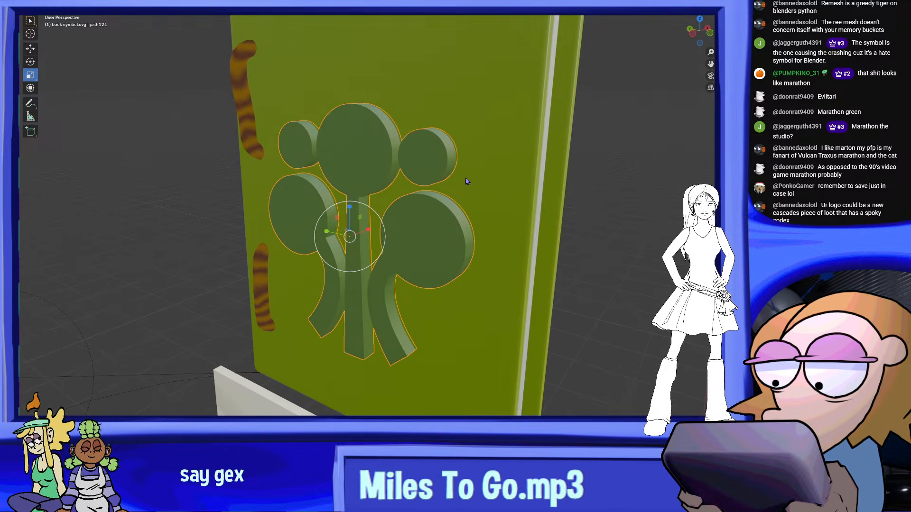
right_click(374, 151)
click(332, 123)
mouse_move(493, 195)
middle_down()
mouse_move(517, 173)
mouse_move(503, 209)
mouse_move(563, 218)
mouse_move(551, 238)
mouse_move(513, 254)
mouse_move(532, 264)
mouse_move(538, 246)
mouse_move(530, 254)
middle_up()
scroll(563, 217, down, 4)
scroll(563, 223, up, 3)
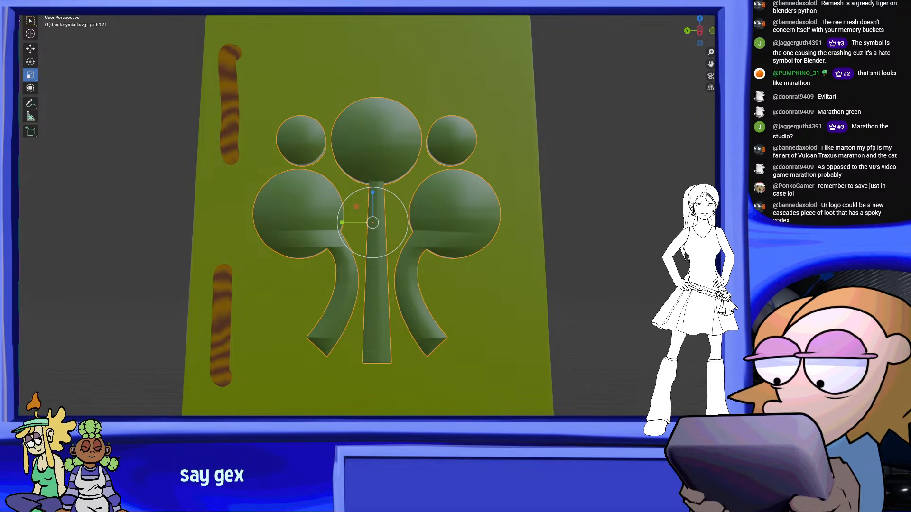
click(36, 2)
click(55, 36)
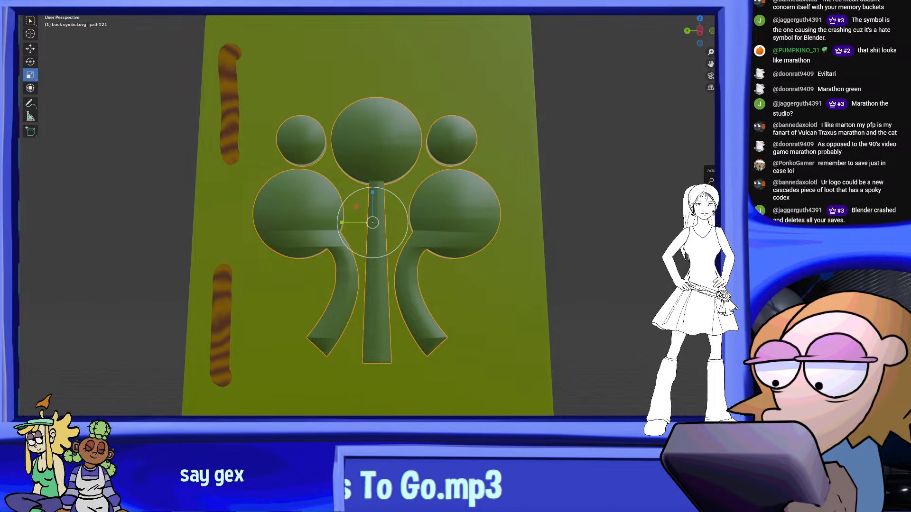
Remesh the emblem into a fine, even grid so that its front faces shade flat
key(Return)
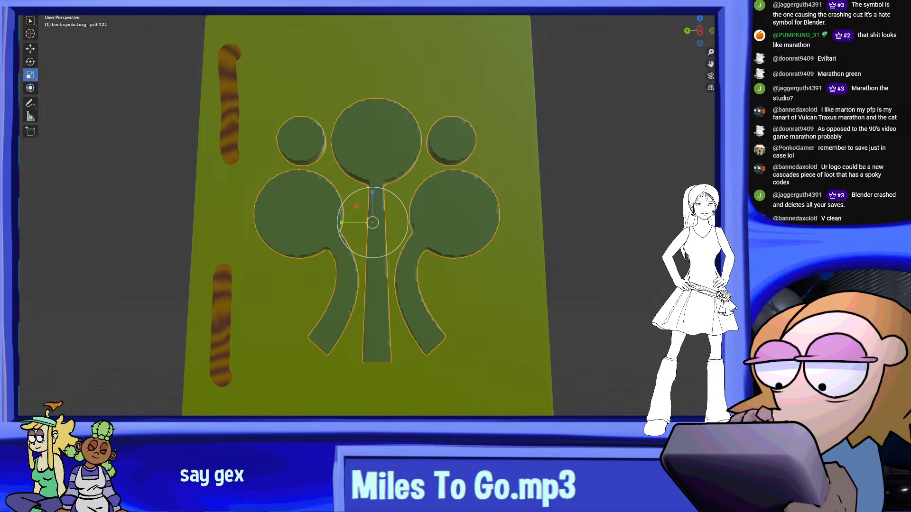
middle_drag(496, 279, 646, 223)
scroll(553, 269, down, 7)
scroll(552, 246, up, 8)
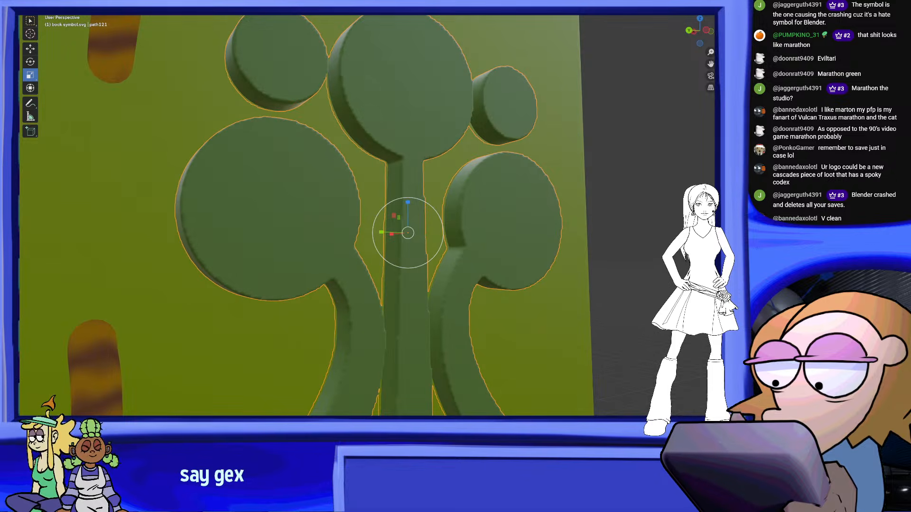
middle_drag(617, 237, 605, 258)
scroll(565, 248, down, 8)
scroll(567, 248, up, 4)
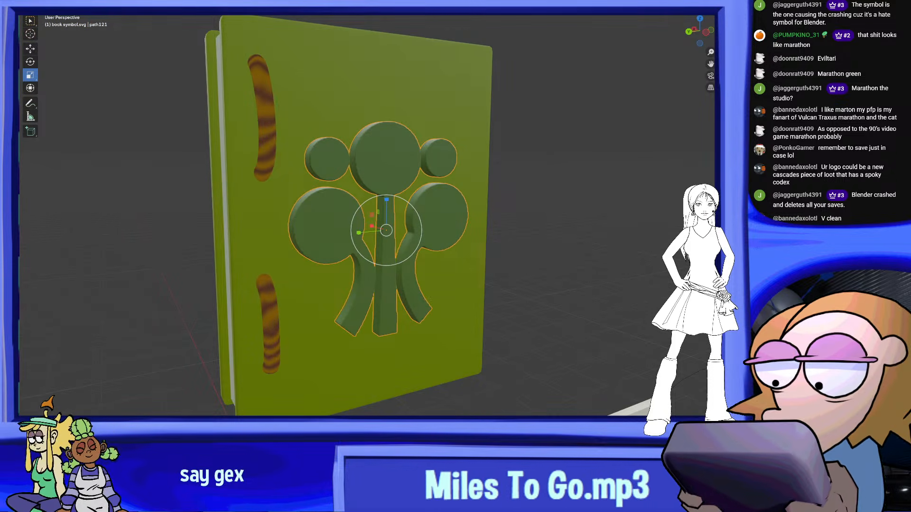
click(563, 242)
middle_drag(563, 242, 522, 240)
Examine the density of the remeshed emblem's grid from several angles in Edit Mode
click(429, 212)
click(60, 6)
click(58, 16)
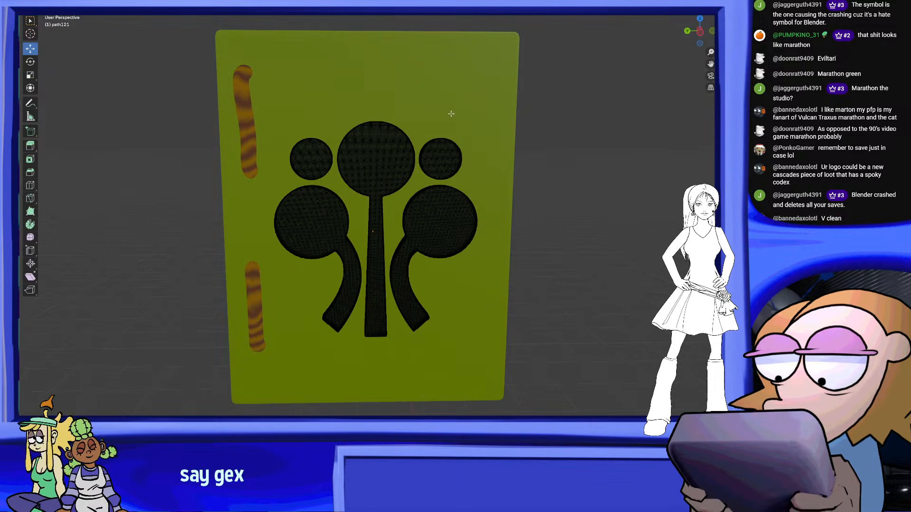
middle_drag(441, 122, 543, 109)
scroll(542, 110, up, 4)
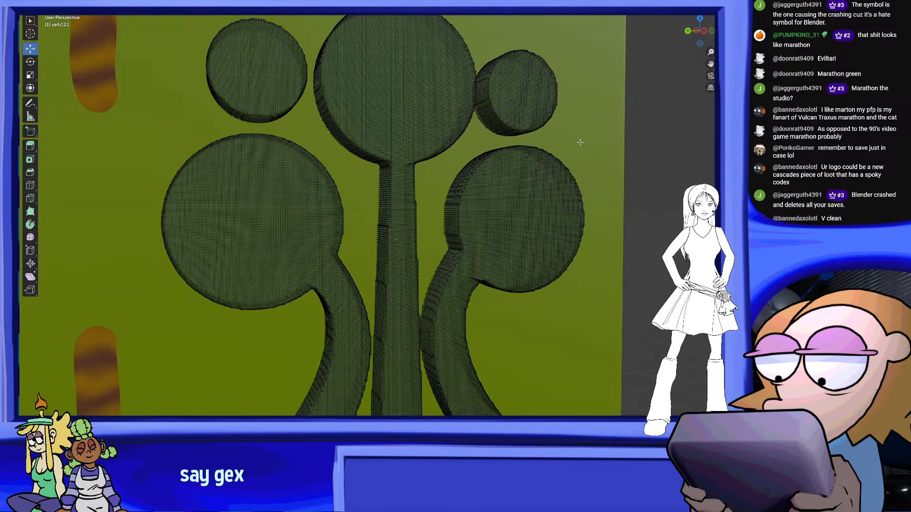
scroll(581, 142, down, 2)
scroll(587, 209, up, 4)
shift+middle_drag(587, 212, 594, 356)
scroll(548, 344, up, 3)
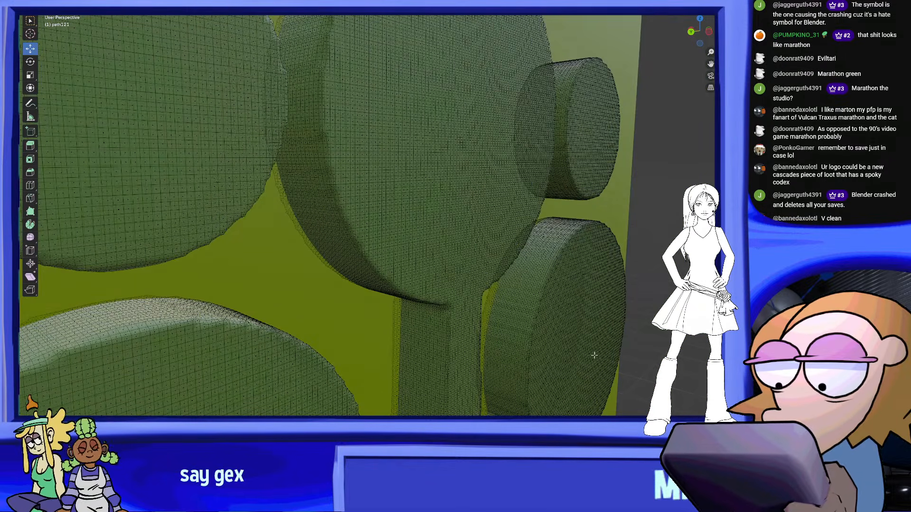
scroll(467, 238, down, 2)
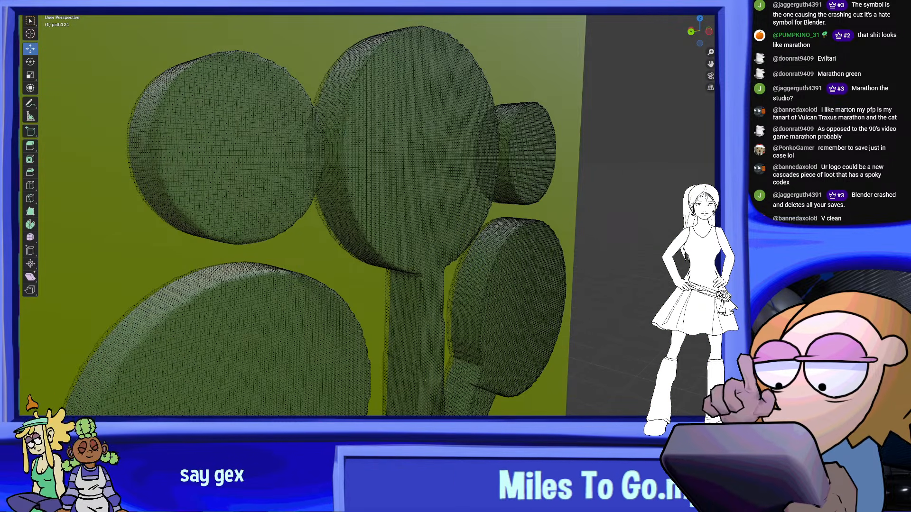
scroll(522, 237, down, 4)
middle_drag(522, 237, 473, 219)
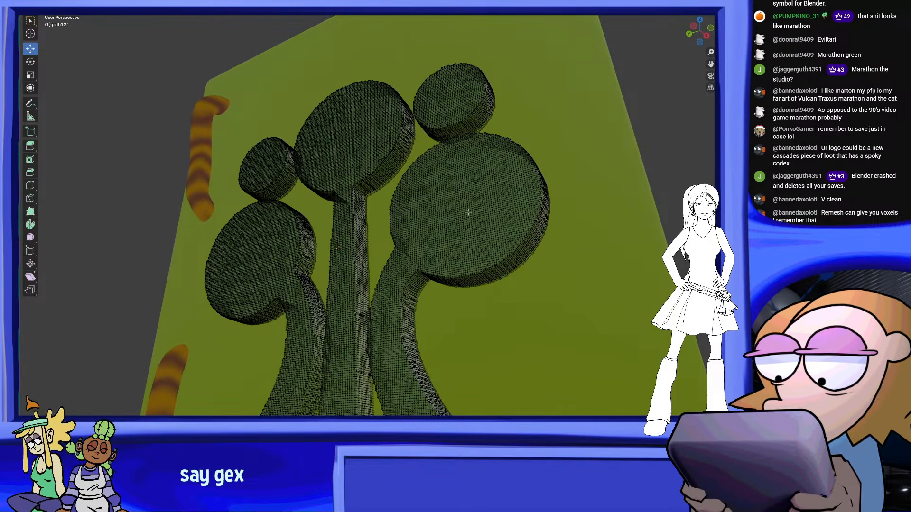
Undo the applied remesh and check the emblem's original topology in Edit Mode
key(Tab)
click(469, 216)
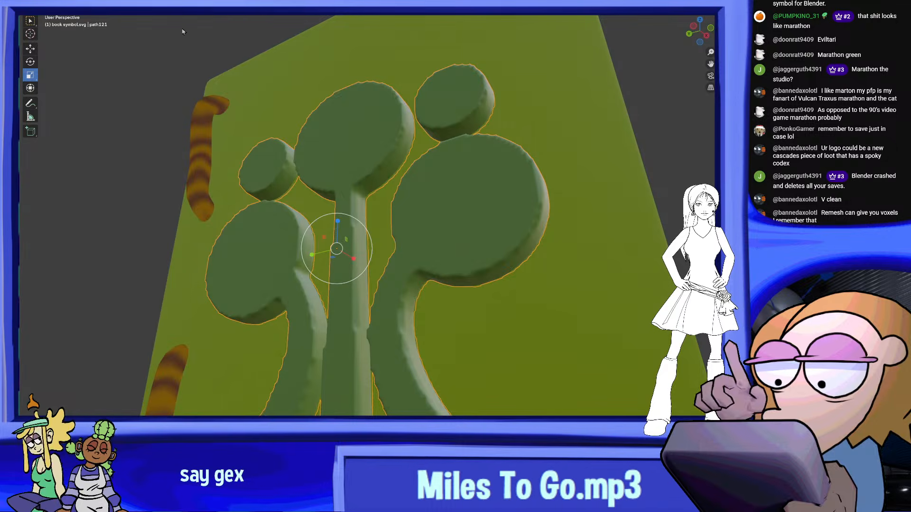
click(60, 2)
click(60, 14)
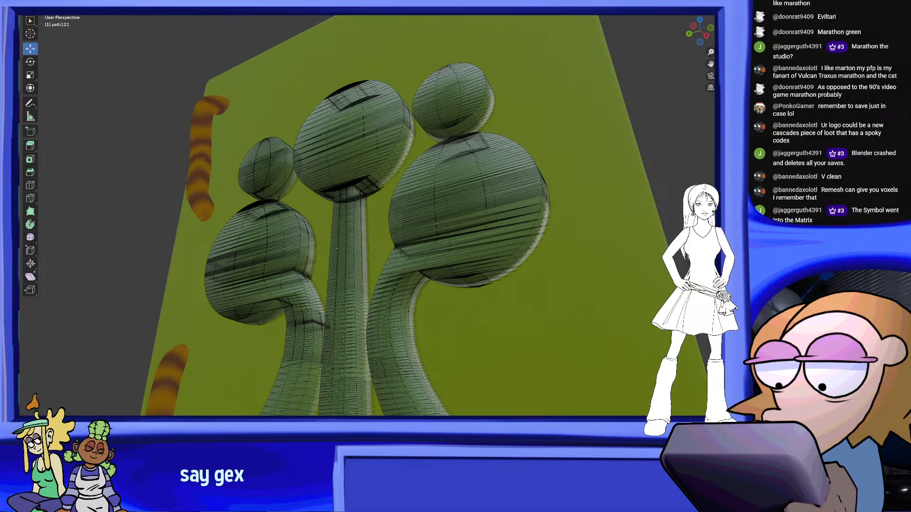
middle_drag(531, 169, 584, 183)
scroll(584, 184, down, 4)
scroll(587, 185, up, 4)
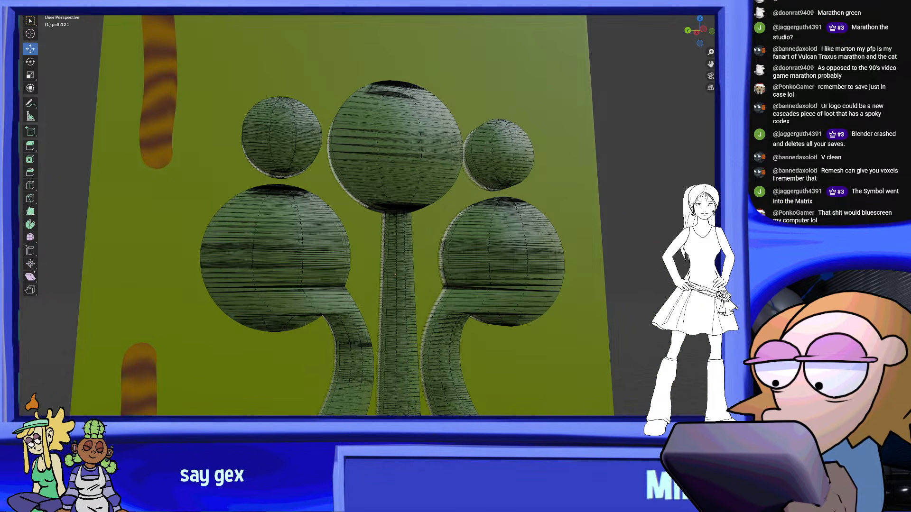
Rebuild the emblem with a coarser remesh in Object Mode and check its edges from several angles
click(61, 5)
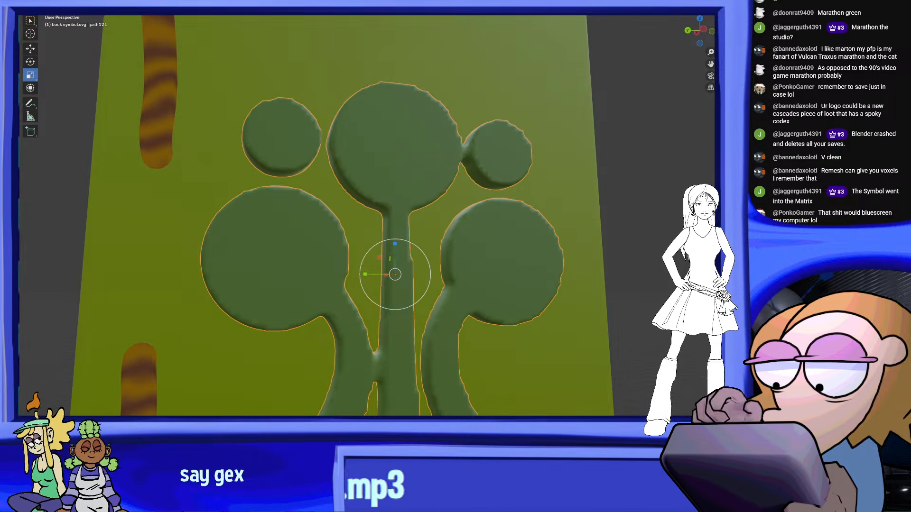
scroll(681, 200, down, 4)
mouse_move(681, 199)
middle_down()
mouse_move(651, 185)
mouse_move(683, 199)
middle_up()
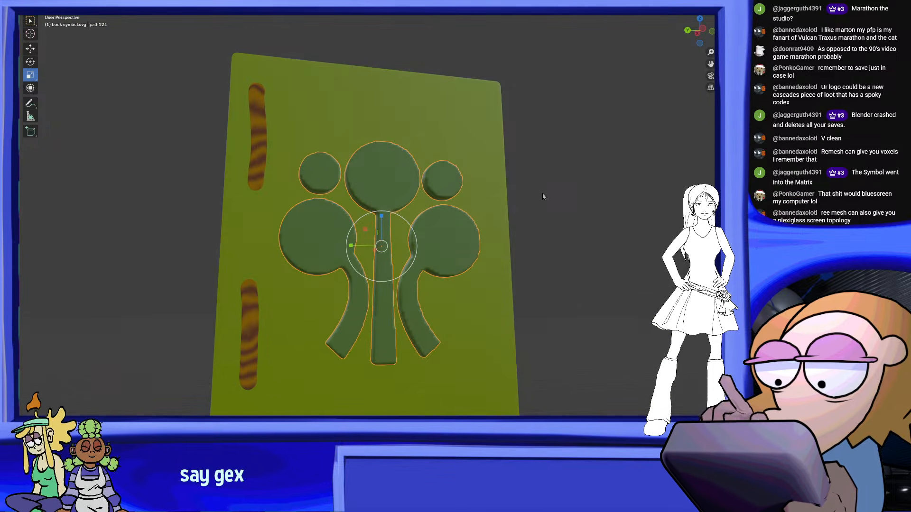
scroll(543, 192, up, 3)
mouse_move(542, 194)
middle_down()
mouse_move(568, 216)
mouse_move(547, 197)
middle_up()
scroll(547, 197, up, 2)
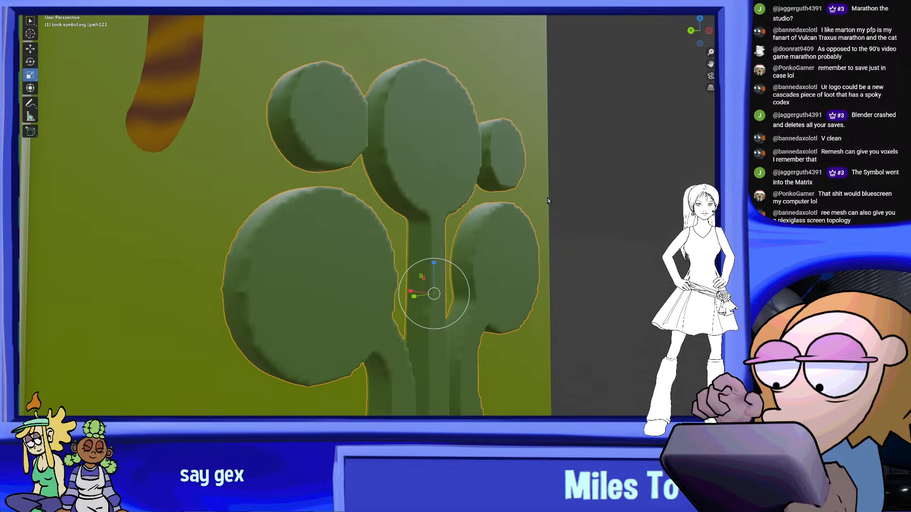
middle_drag(589, 252, 609, 238)
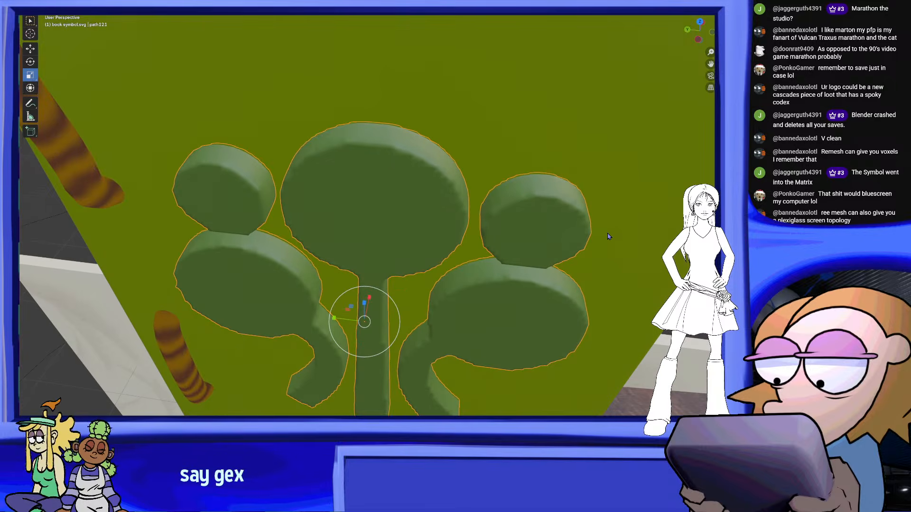
scroll(435, 223, down, 3)
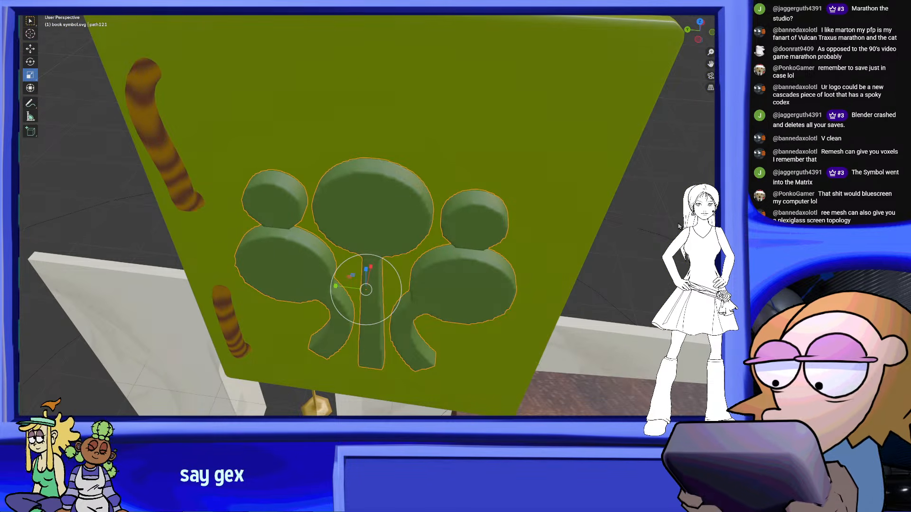
middle_drag(627, 229, 607, 256)
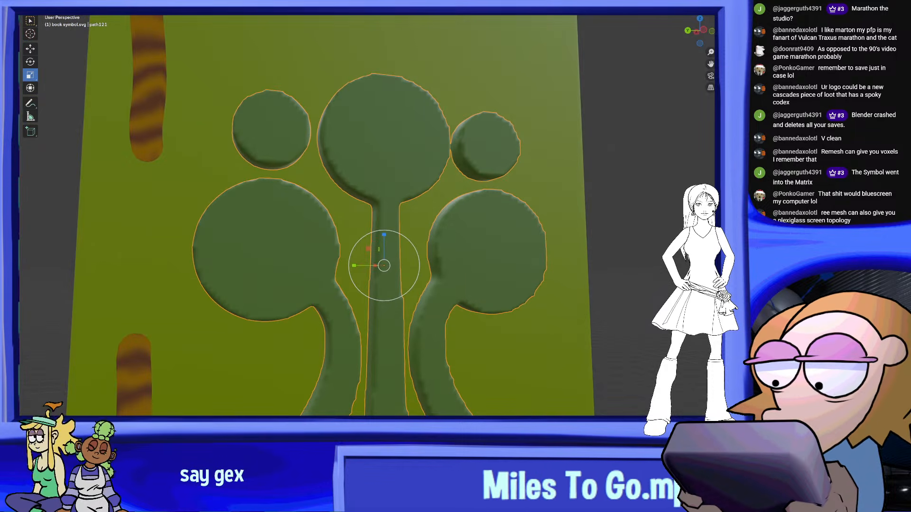
Apply the coarser remesh to the emblem and inspect its grid in Edit Mode
right_click(384, 172)
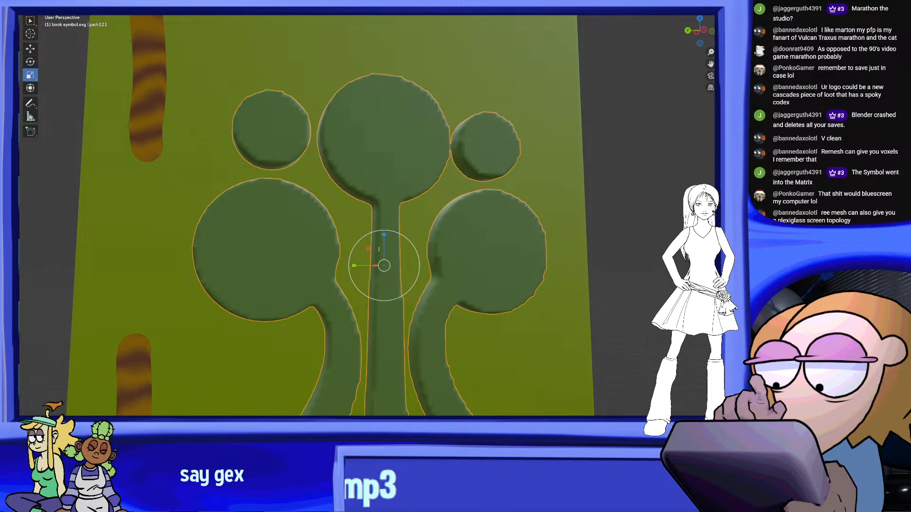
click(61, 13)
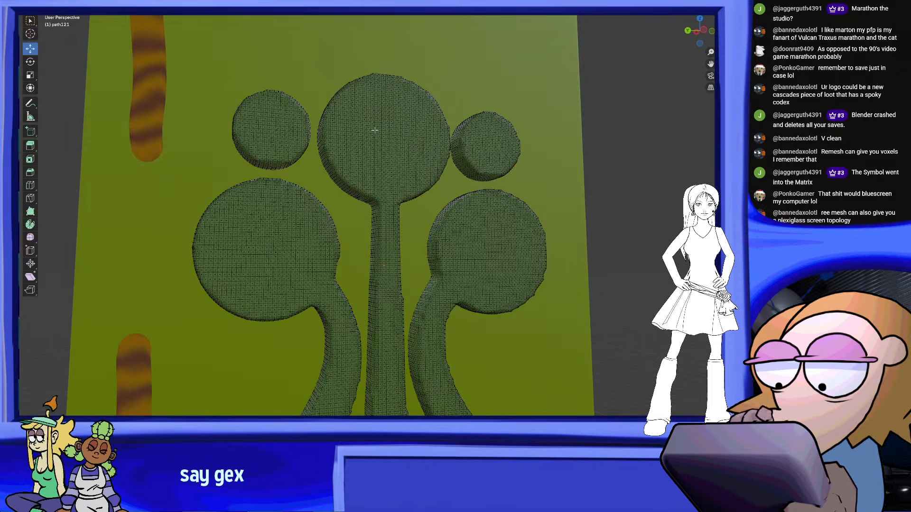
middle_drag(529, 199, 526, 298)
shift+middle_drag(548, 225, 525, 298)
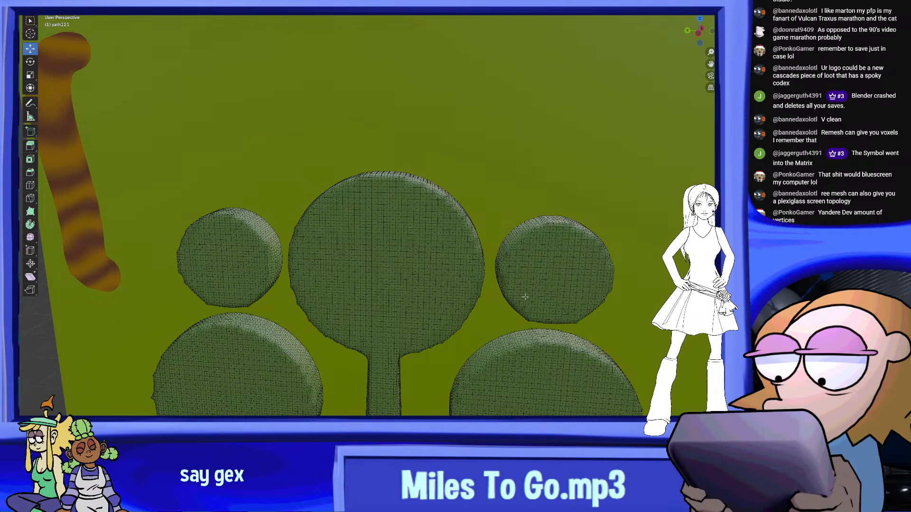
Examine the coarser remeshed emblem's grid and stair-stepped edges in Edit Mode from several angles
scroll(478, 257, up, 4)
scroll(501, 245, up, 3)
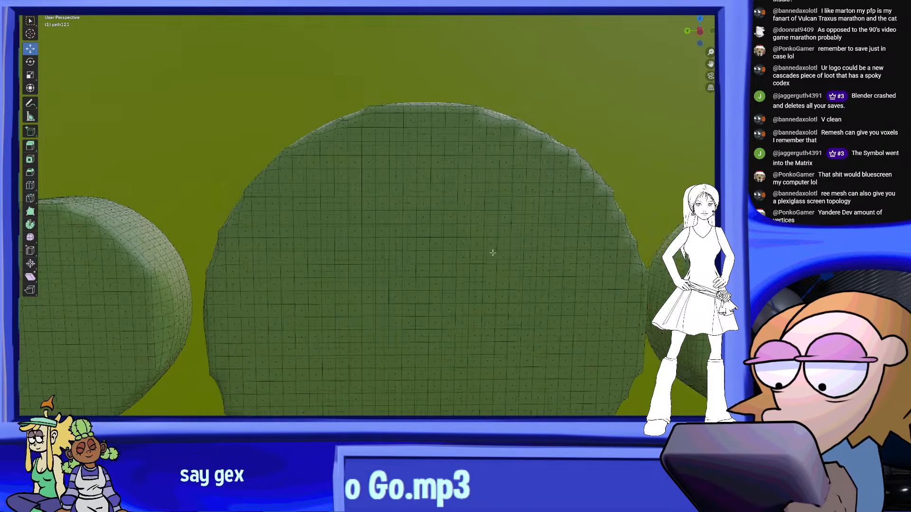
middle_drag(501, 244, 431, 169)
scroll(435, 260, down, 8)
scroll(431, 169, down, 3)
middle_drag(488, 206, 557, 207)
shift+middle_drag(557, 207, 530, 149)
scroll(529, 254, down, 6)
drag(490, 213, 484, 214)
middle_drag(484, 214, 465, 277)
scroll(441, 227, up, 2)
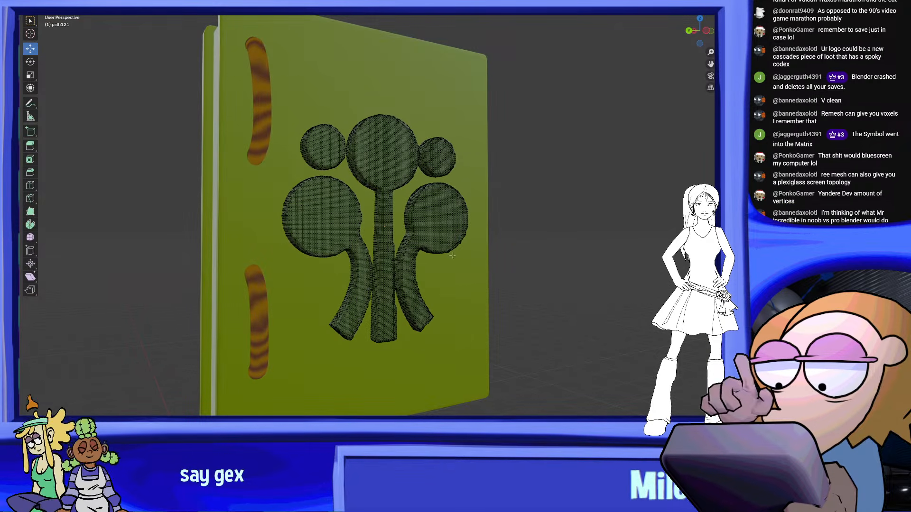
scroll(451, 236, up, 6)
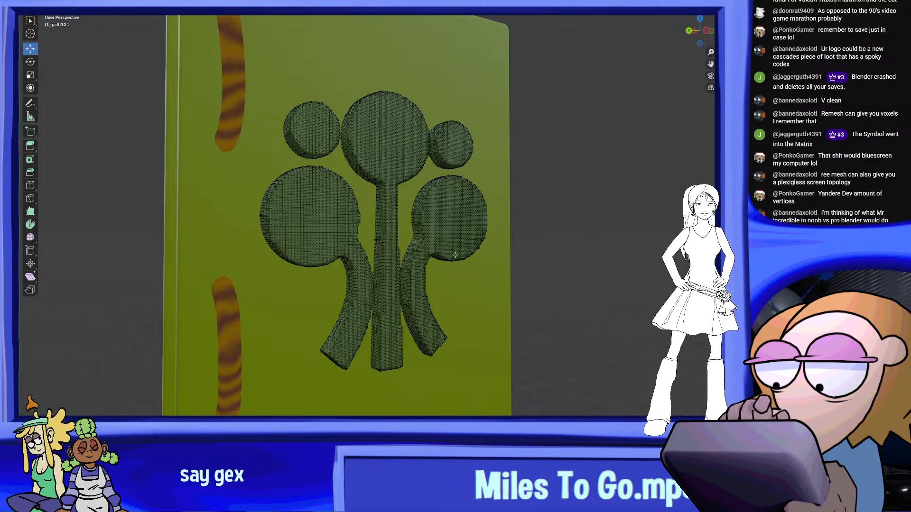
shift+middle_drag(383, 260, 433, 249)
scroll(467, 238, up, 4)
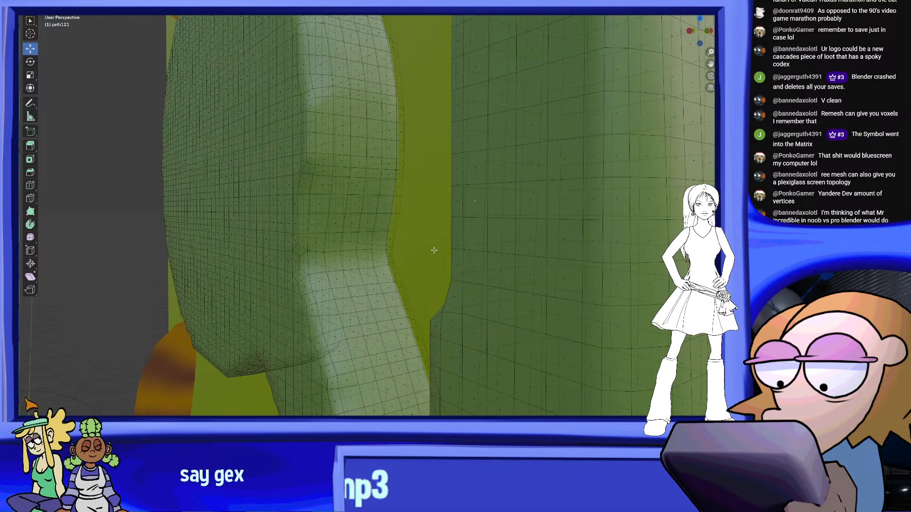
scroll(533, 281, down, 12)
middle_drag(534, 281, 557, 290)
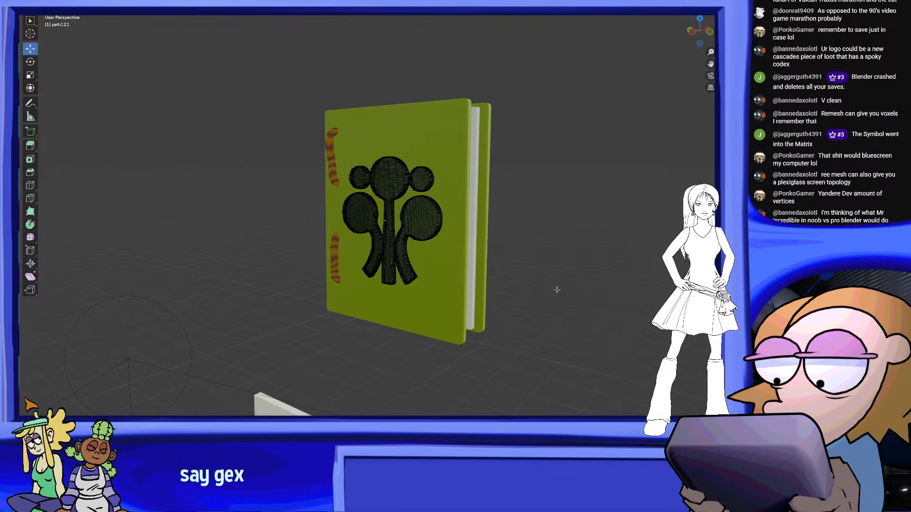
Return the emblem from Edit Mode to Object Mode
click(61, 3)
click(64, 14)
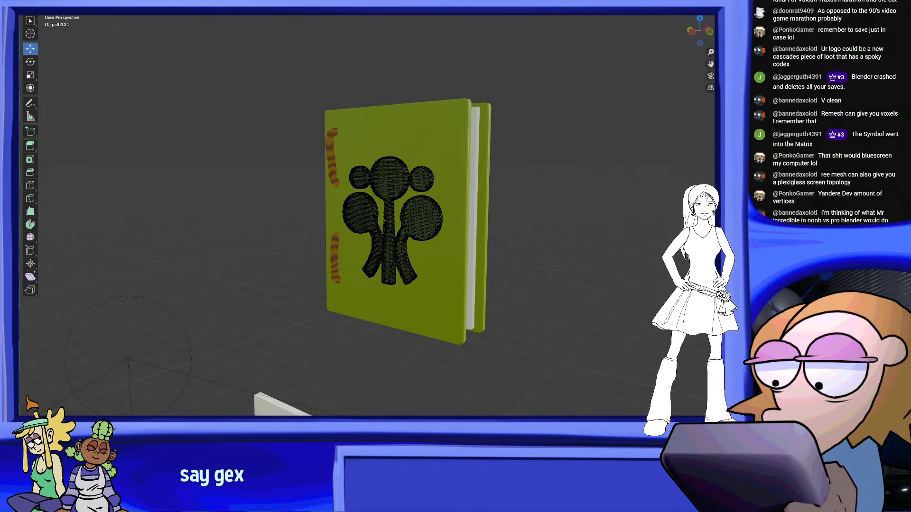
click(62, 4)
middle_drag(526, 197, 374, 241)
scroll(536, 202, down, 3)
scroll(413, 200, up, 3)
scroll(374, 242, up, 3)
Try Shade Auto Smooth on the emblem
click(376, 251)
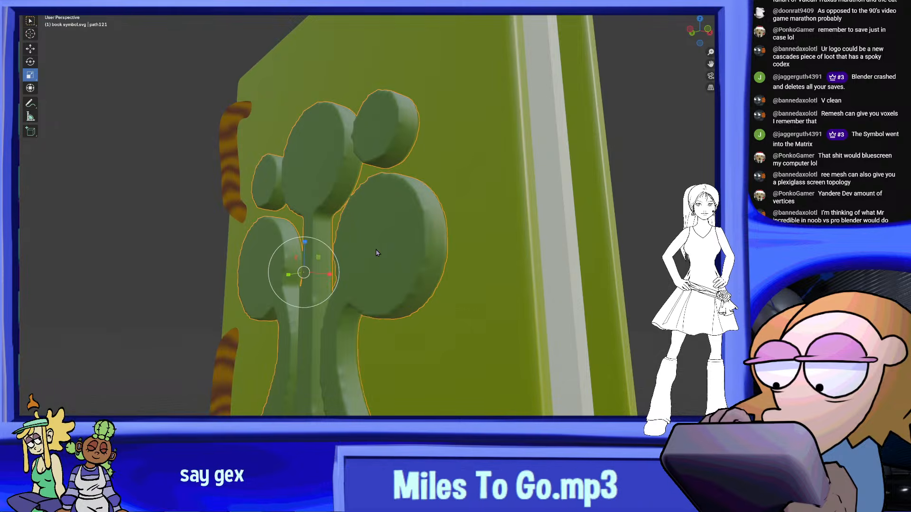
right_click(375, 249)
click(373, 246)
right_click(373, 246)
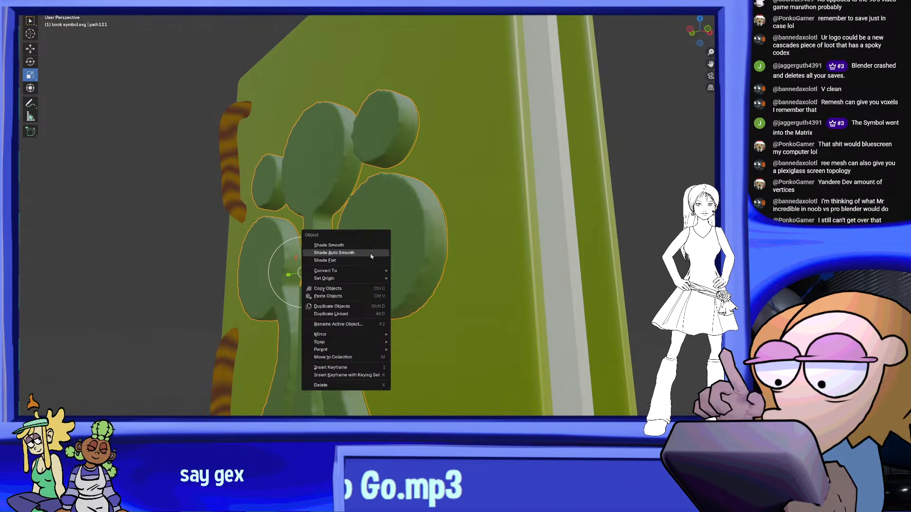
click(371, 252)
middle_drag(371, 253, 479, 264)
Apply Shade Smooth to the emblem and check its edges from several angles
right_click(481, 263)
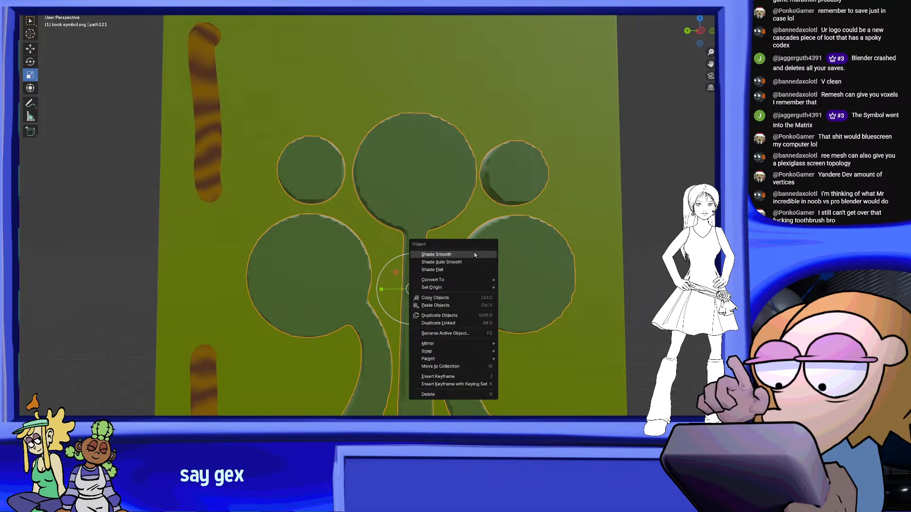
click(475, 255)
middle_drag(411, 50, 384, 223)
scroll(441, 187, up, 5)
middle_drag(464, 189, 419, 223)
scroll(467, 307, down, 5)
scroll(419, 223, up, 2)
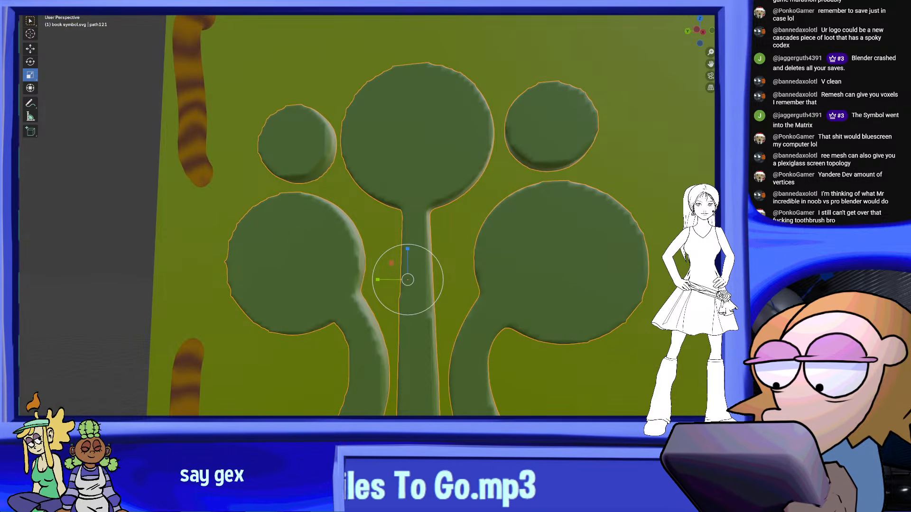
Switch the emblem to Sculpt Mode and smooth the jagged rim of its large lower-left circle
click(66, 3)
click(61, 22)
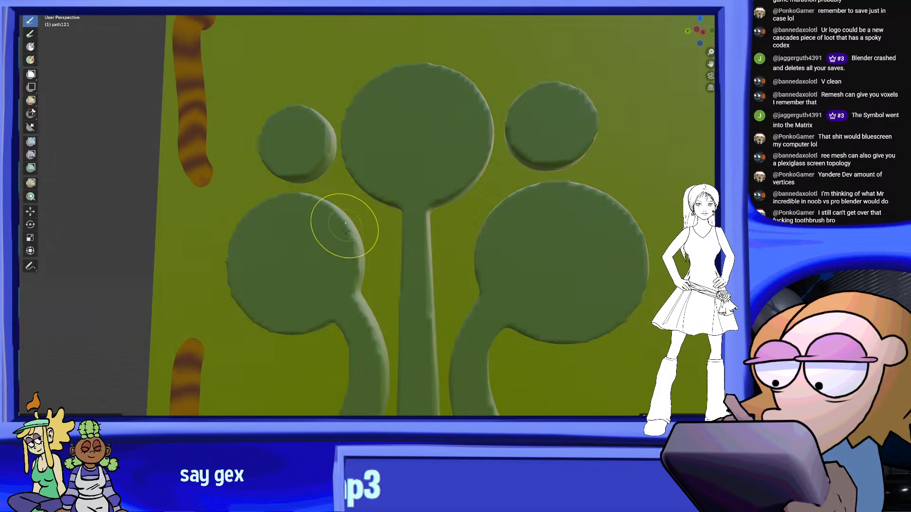
scroll(351, 247, up, 5)
middle_drag(349, 391, 349, 398)
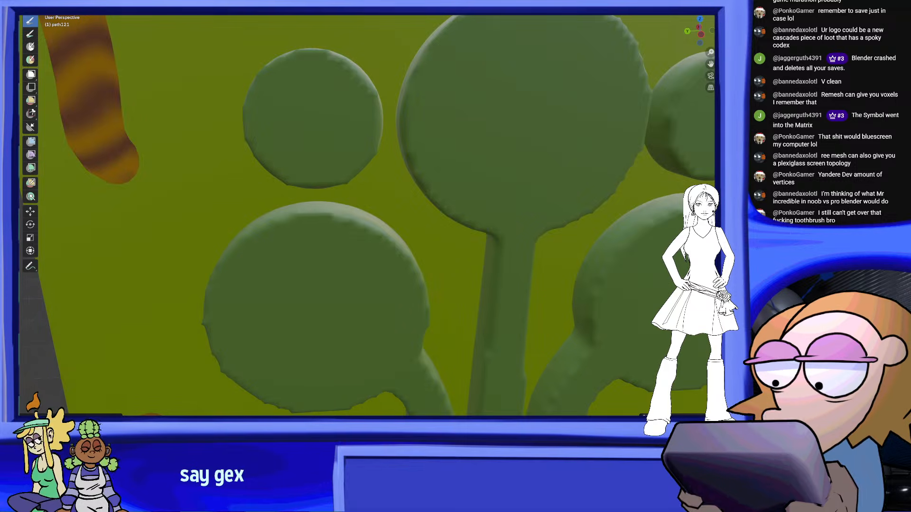
middle_drag(249, 266, 418, 196)
shift+middle_drag(385, 340, 454, 261)
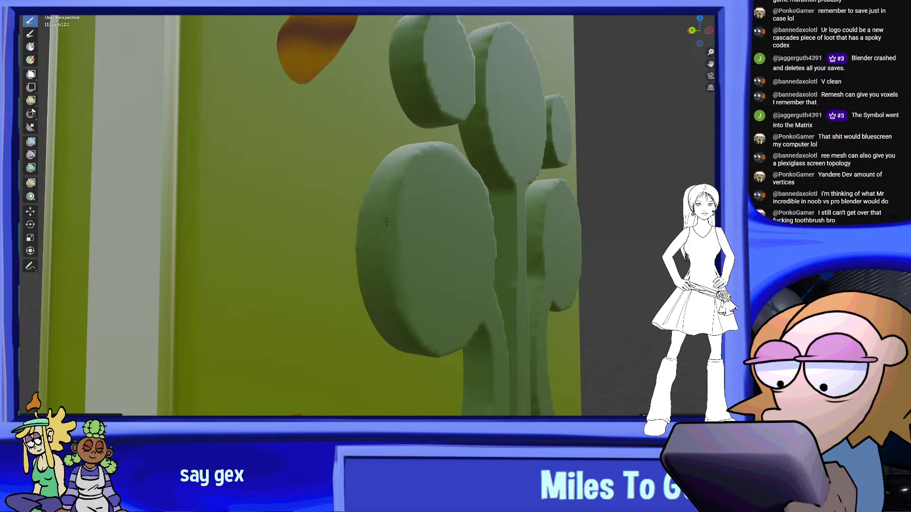
mouse_move(389, 284)
shift+middle_down()
mouse_move(378, 254)
mouse_move(303, 260)
shift+middle_up()
middle_drag(372, 251, 324, 313)
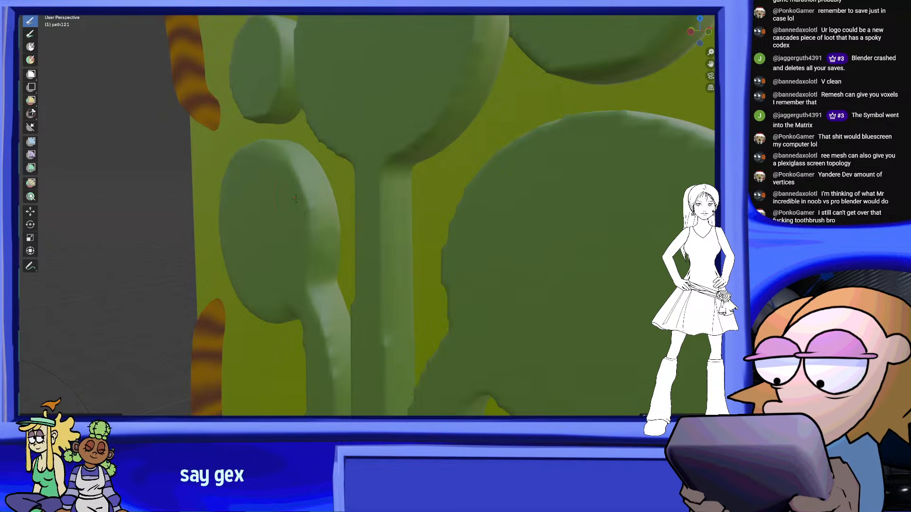
middle_drag(295, 198, 318, 231)
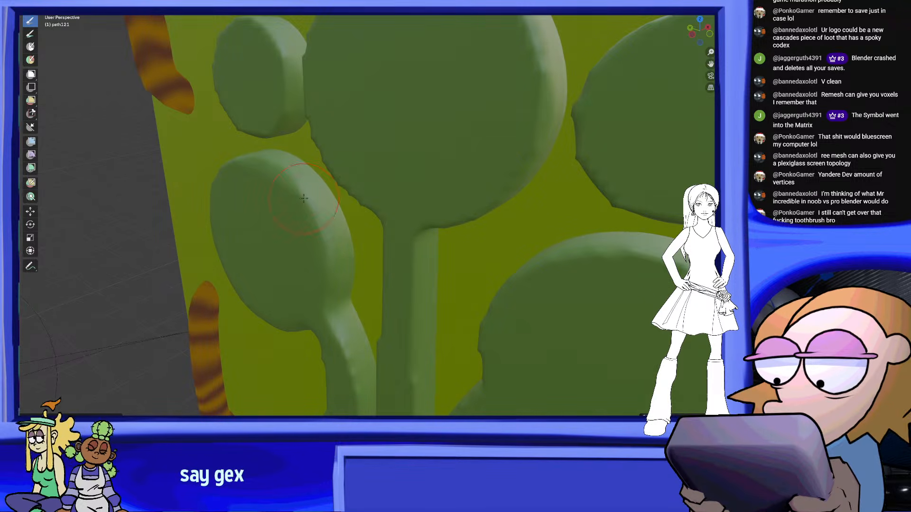
middle_drag(304, 199, 393, 277)
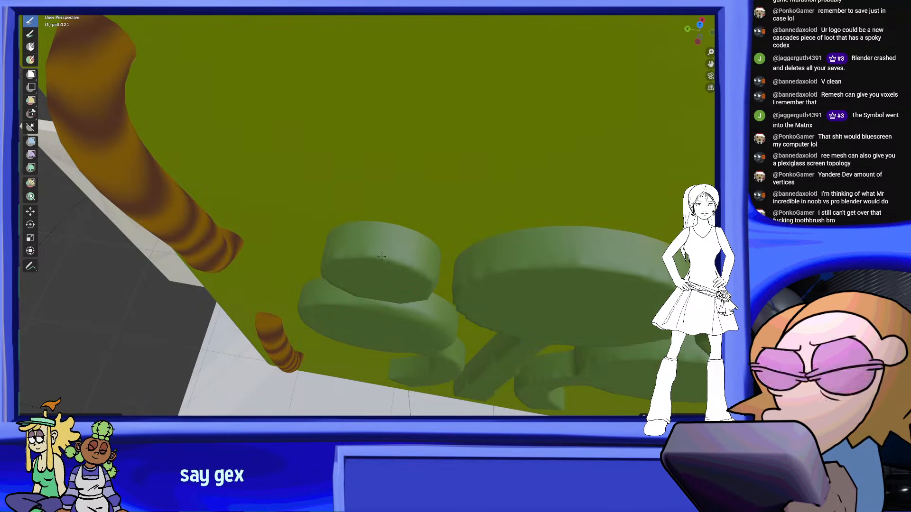
Smooth the rim of the emblem's small upper-left circle with sculpting strokes
middle_drag(346, 261, 401, 205)
mouse_move(417, 246)
middle_down()
mouse_move(339, 101)
mouse_move(407, 184)
mouse_move(453, 192)
middle_up()
scroll(406, 190, down, 2)
scroll(448, 187, up, 5)
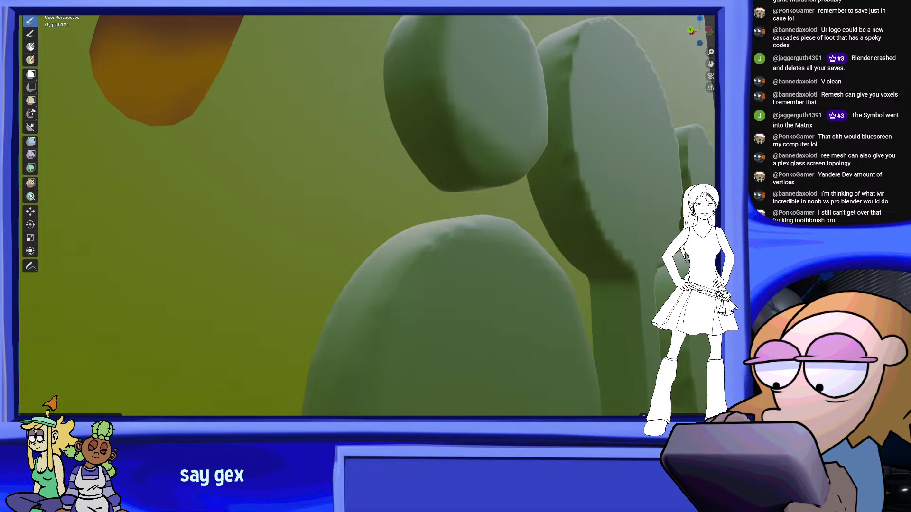
mouse_move(458, 186)
middle_down()
mouse_move(437, 162)
mouse_move(459, 186)
middle_up()
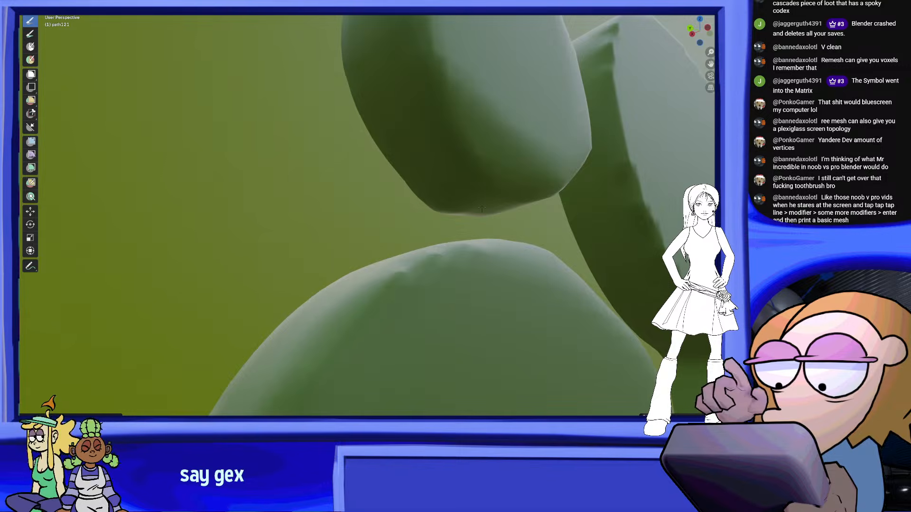
mouse_move(491, 158)
middle_down()
mouse_move(367, 200)
mouse_move(410, 229)
middle_up()
scroll(417, 178, down, 6)
scroll(410, 229, up, 3)
Smooth the rim of the emblem's large central circle all the way around to its stem
middle_drag(505, 111, 370, 173)
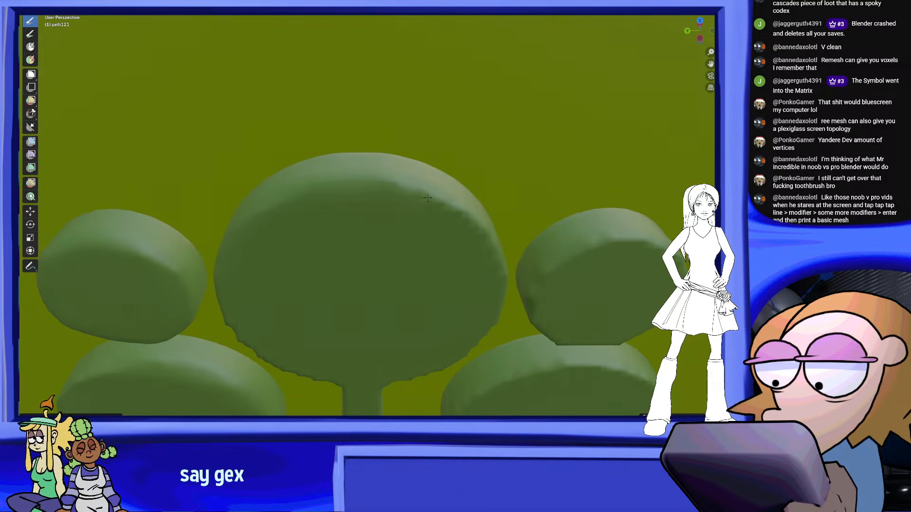
middle_drag(449, 198, 363, 187)
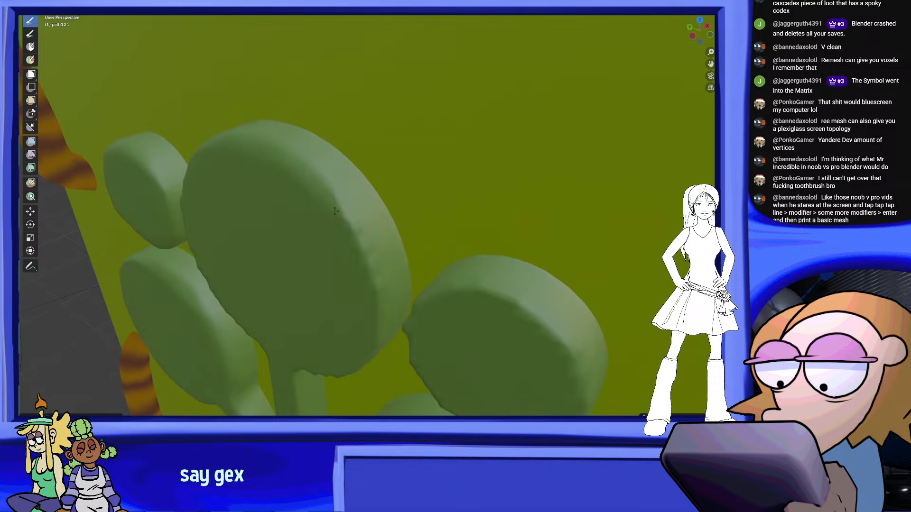
middle_drag(382, 287, 363, 201)
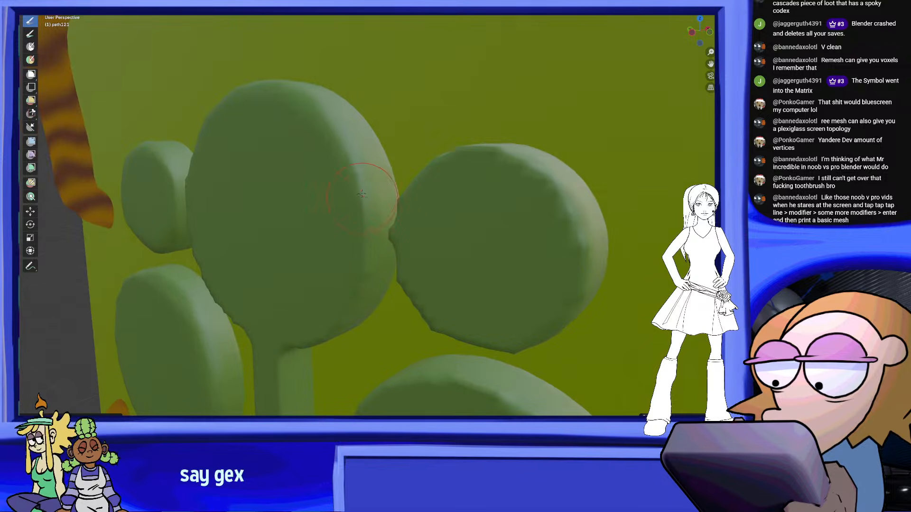
middle_drag(347, 290, 436, 167)
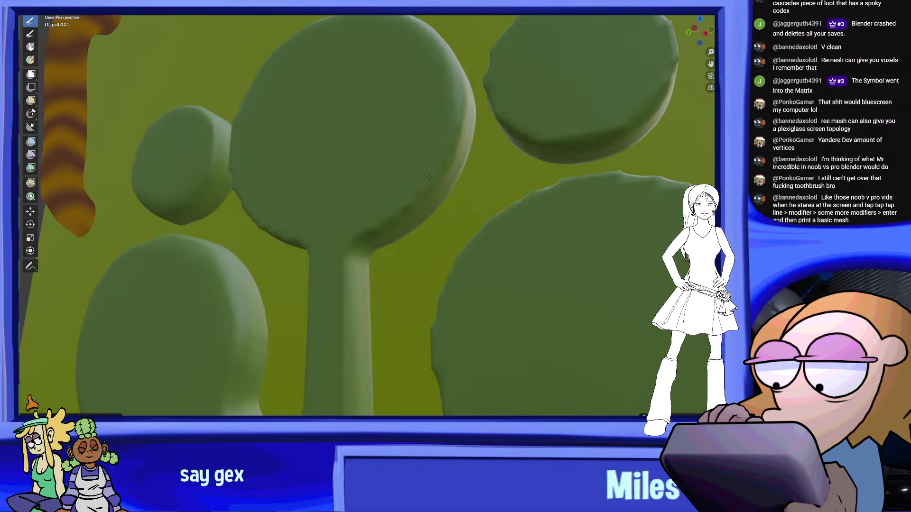
middle_drag(354, 227, 369, 233)
middle_drag(308, 188, 412, 211)
mouse_move(535, 208)
middle_down()
mouse_move(463, 205)
mouse_move(418, 233)
middle_up()
Smooth the rim of the emblem's small upper-right circle, including the side facing the central circle
middle_drag(482, 157, 421, 160)
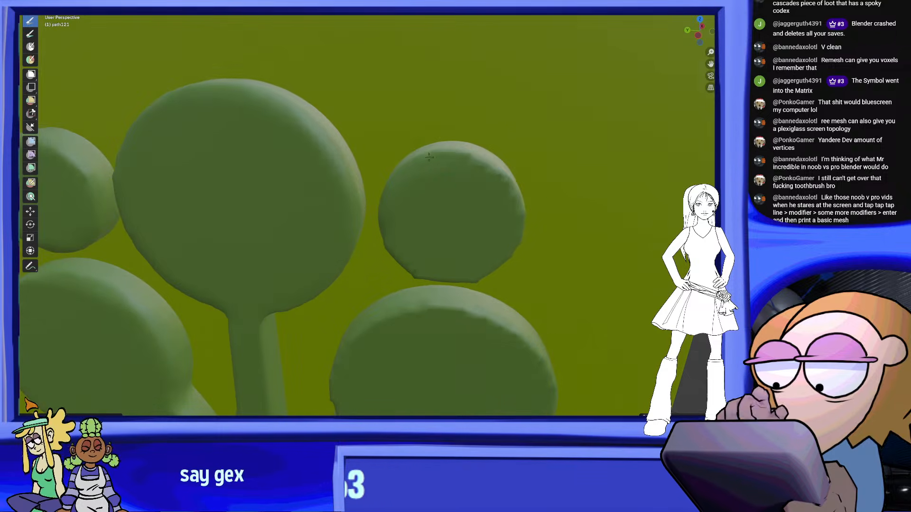
middle_drag(505, 190, 428, 183)
mouse_move(522, 190)
middle_down()
mouse_move(480, 184)
mouse_move(453, 217)
middle_up()
mouse_move(433, 171)
middle_down()
mouse_move(459, 216)
mouse_move(338, 159)
mouse_move(428, 214)
mouse_move(394, 249)
mouse_move(412, 288)
mouse_move(380, 241)
middle_up()
middle_drag(134, 50, 321, 203)
mouse_move(333, 157)
middle_down()
mouse_move(454, 201)
mouse_move(430, 206)
middle_up()
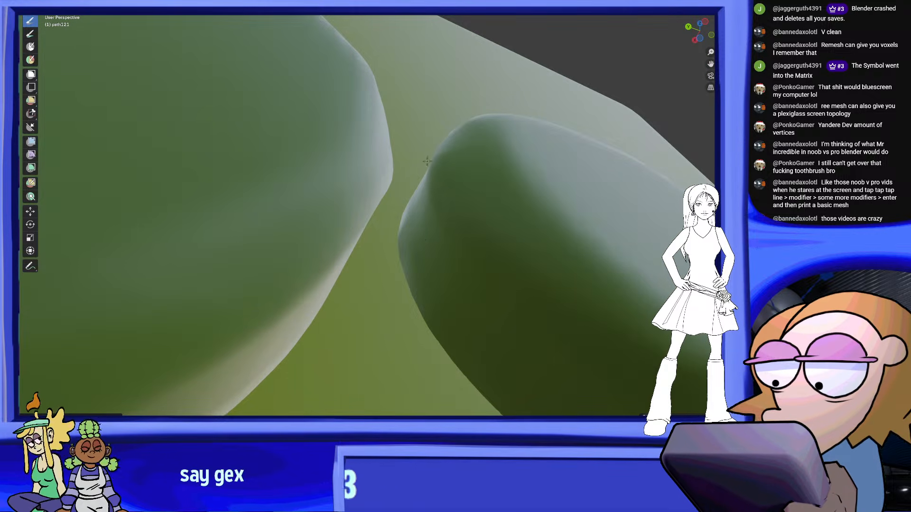
mouse_move(338, 201)
middle_down()
mouse_move(305, 205)
mouse_move(310, 227)
mouse_move(296, 265)
middle_up()
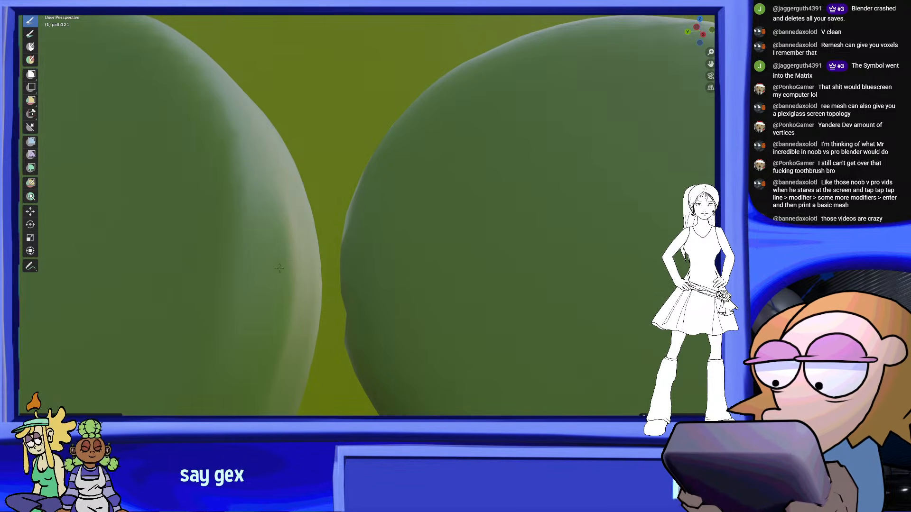
middle_drag(331, 309, 363, 302)
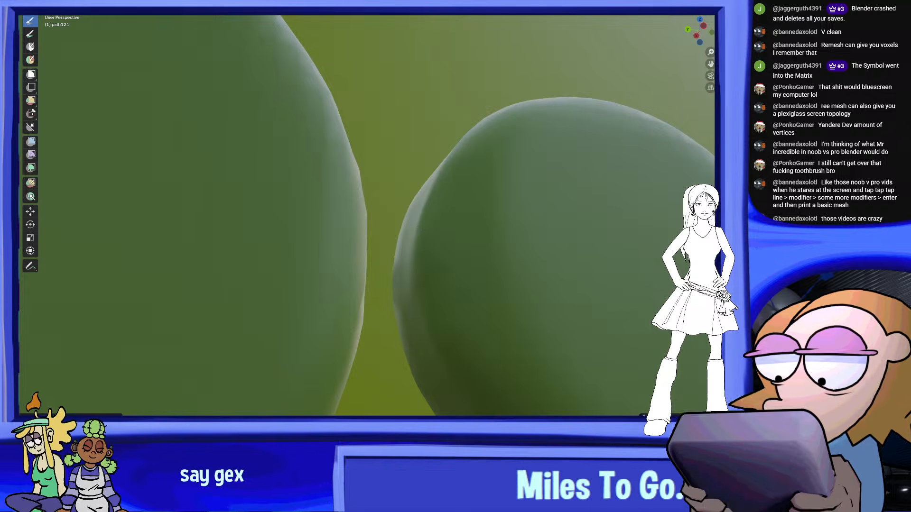
Smooth the rim of the emblem's large lower-right circle, including where it meets its stem
scroll(416, 315, down, 7)
mouse_move(451, 311)
middle_down()
mouse_move(416, 315)
mouse_move(447, 335)
mouse_move(487, 280)
mouse_move(529, 286)
mouse_move(507, 244)
mouse_move(531, 252)
middle_up()
scroll(531, 252, up, 3)
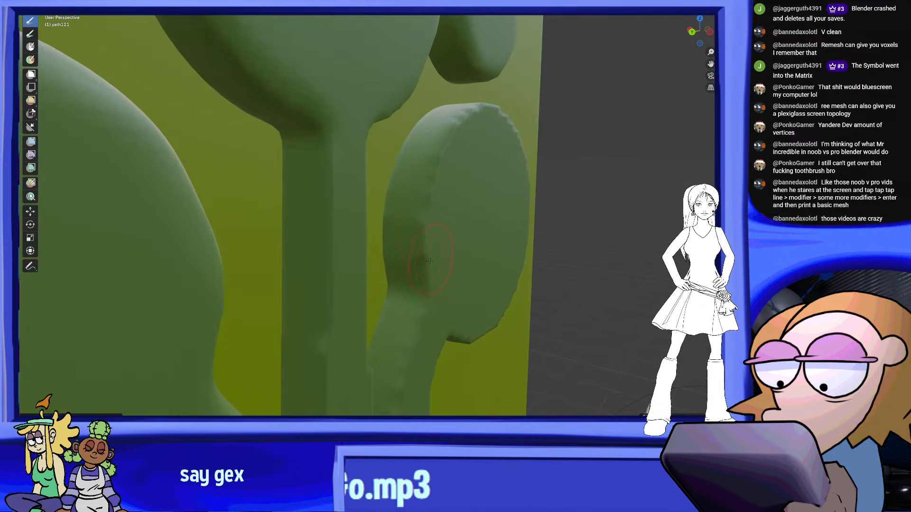
shift+middle_drag(450, 132, 359, 222)
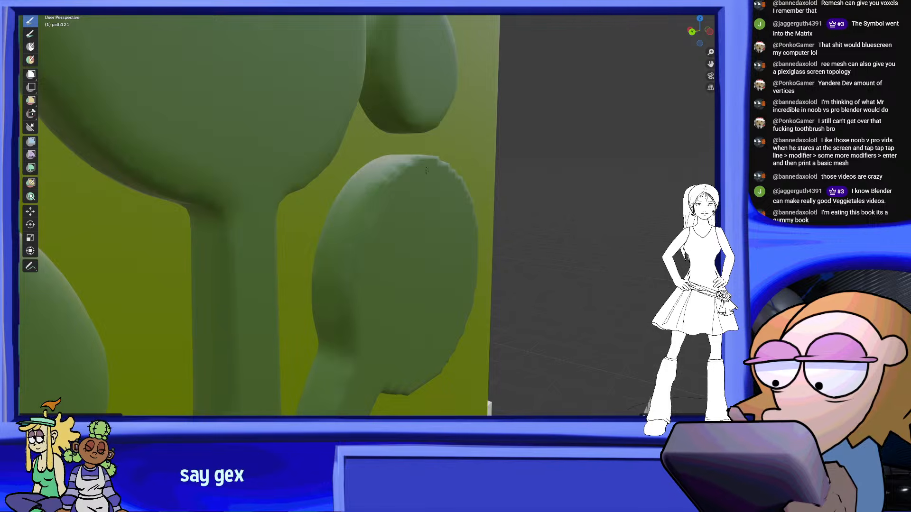
middle_drag(422, 172, 398, 207)
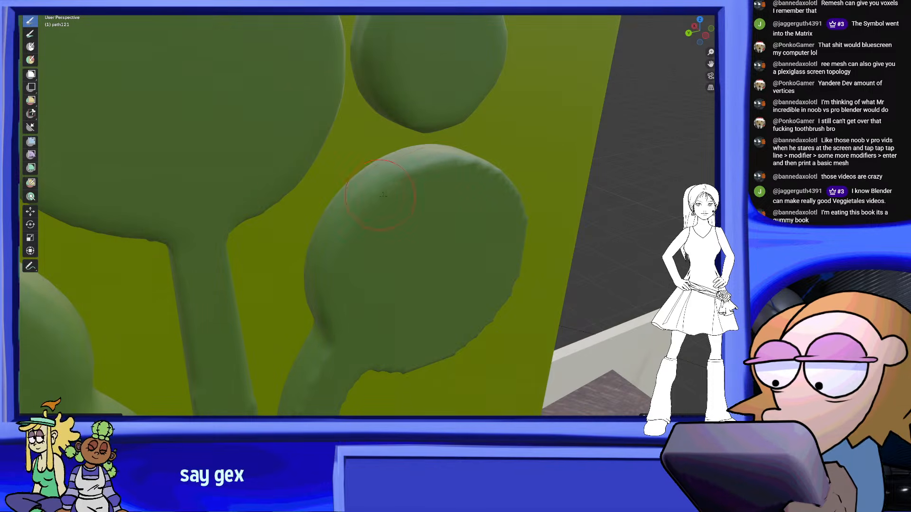
mouse_move(462, 160)
shift+middle_down()
mouse_move(366, 186)
mouse_move(420, 217)
mouse_move(504, 215)
mouse_move(473, 248)
shift+middle_up()
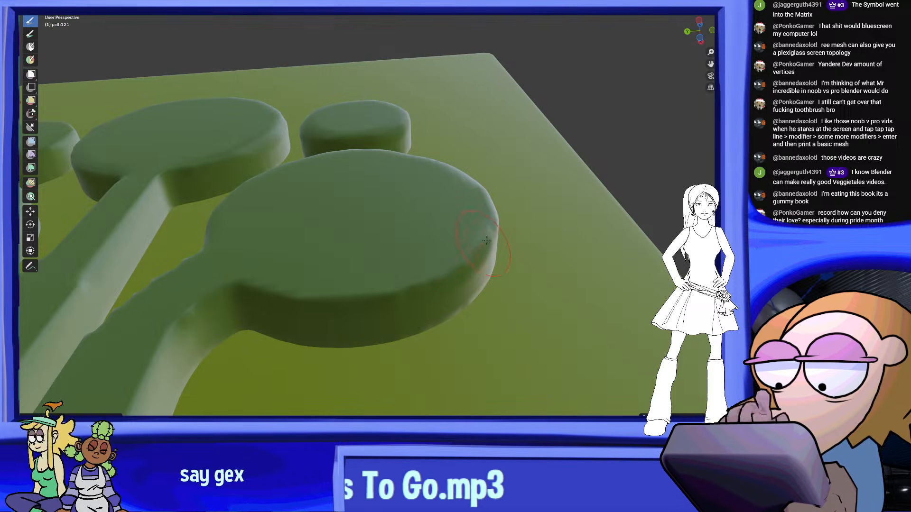
shift+middle_drag(319, 304, 399, 306)
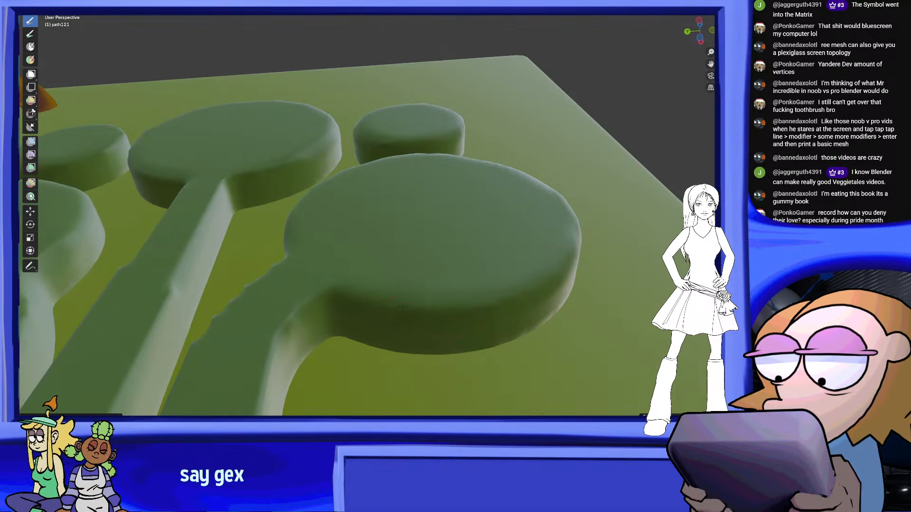
mouse_move(457, 274)
middle_down()
mouse_move(250, 340)
mouse_move(337, 333)
middle_up()
Smooth both edges and the end of the emblem's curved right stem
middle_drag(386, 160, 352, 134)
shift+middle_drag(284, 296, 283, 159)
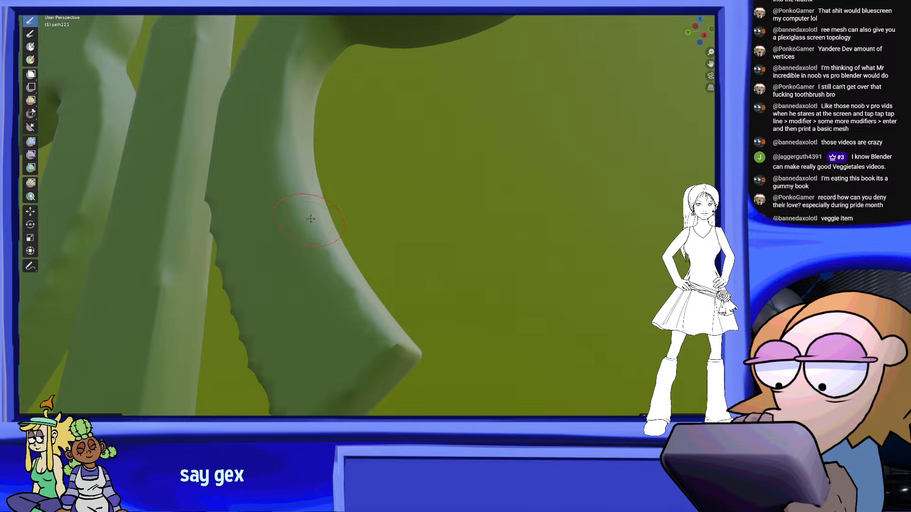
shift+middle_drag(389, 347, 449, 183)
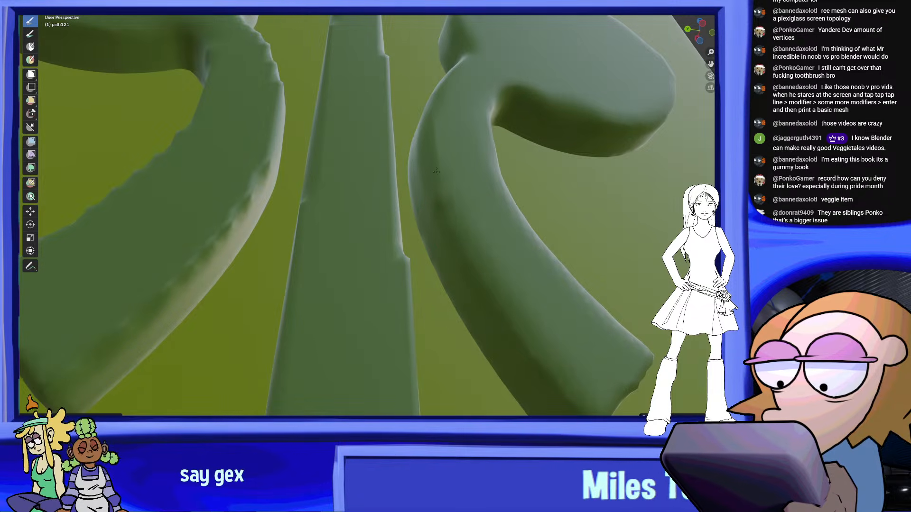
middle_drag(438, 201, 414, 225)
Smooth the jagged long edges of the emblem's straight central stem
scroll(412, 224, down, 4)
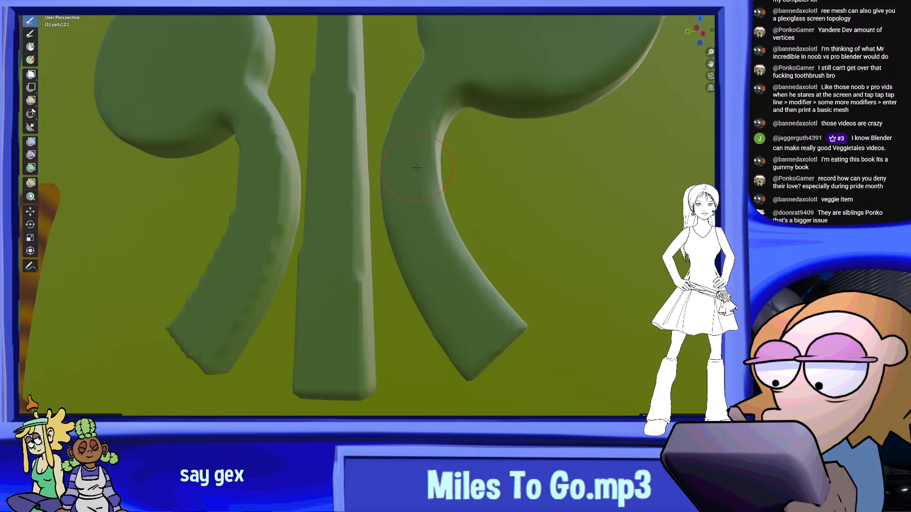
mouse_move(346, 76)
middle_down()
mouse_move(383, 234)
mouse_move(370, 156)
middle_up()
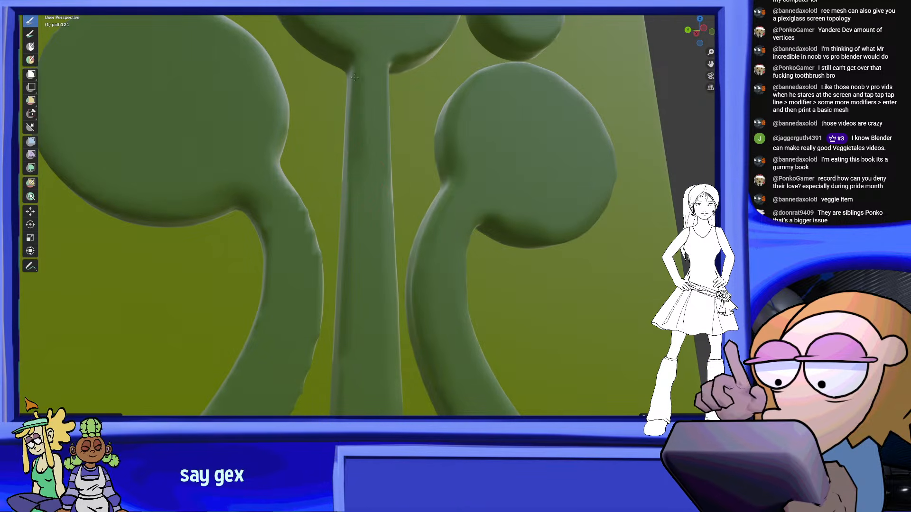
middle_drag(387, 203, 400, 253)
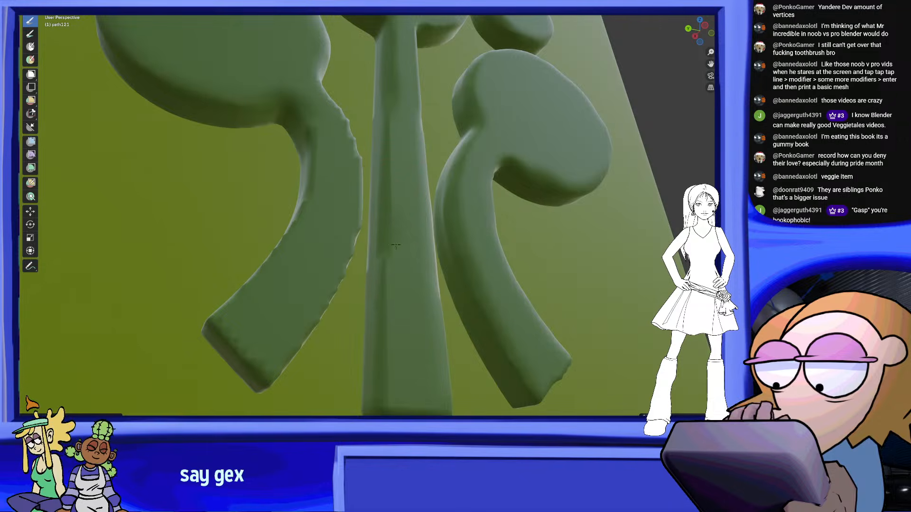
middle_drag(420, 300, 412, 256)
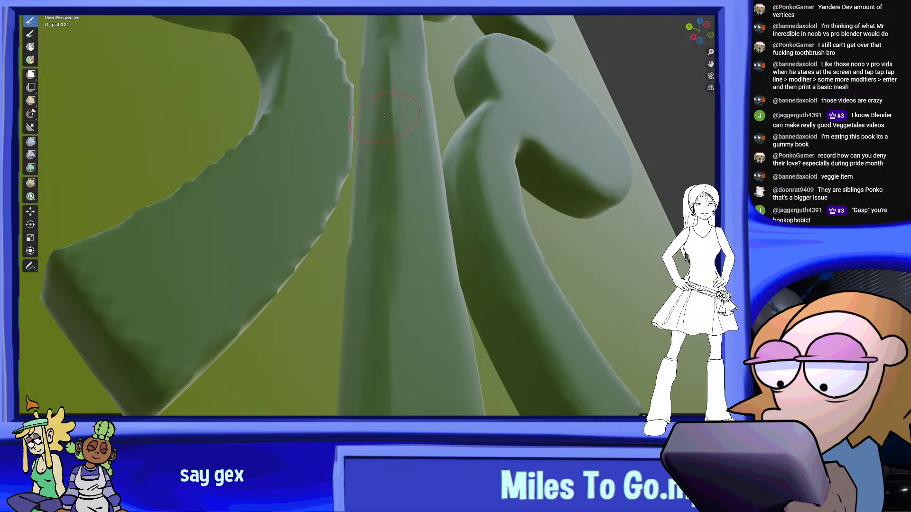
Smooth the edges and end of the emblem's curved left stem, and touch up the end of the right stem
scroll(384, 116, down, 6)
mouse_move(418, 163)
middle_down()
mouse_move(398, 199)
mouse_move(443, 203)
mouse_move(336, 251)
mouse_move(292, 248)
middle_up()
scroll(330, 135, up, 3)
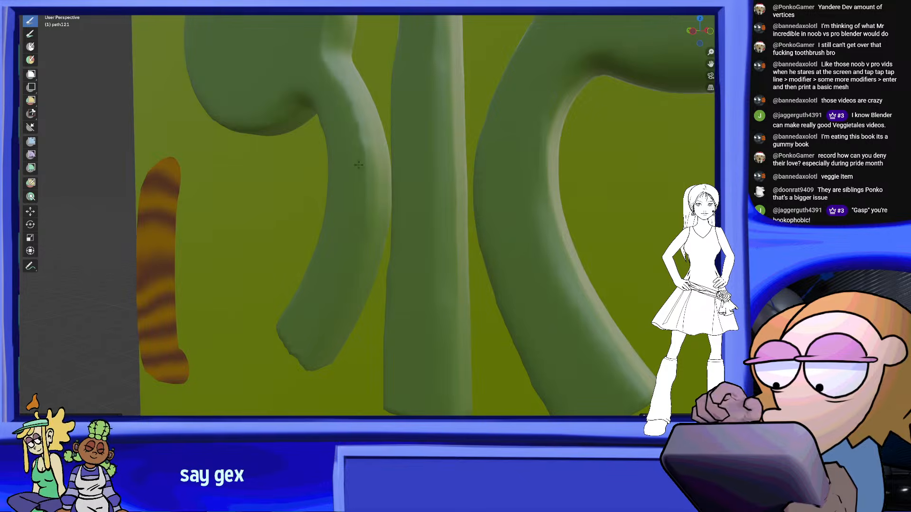
middle_drag(350, 104, 403, 218)
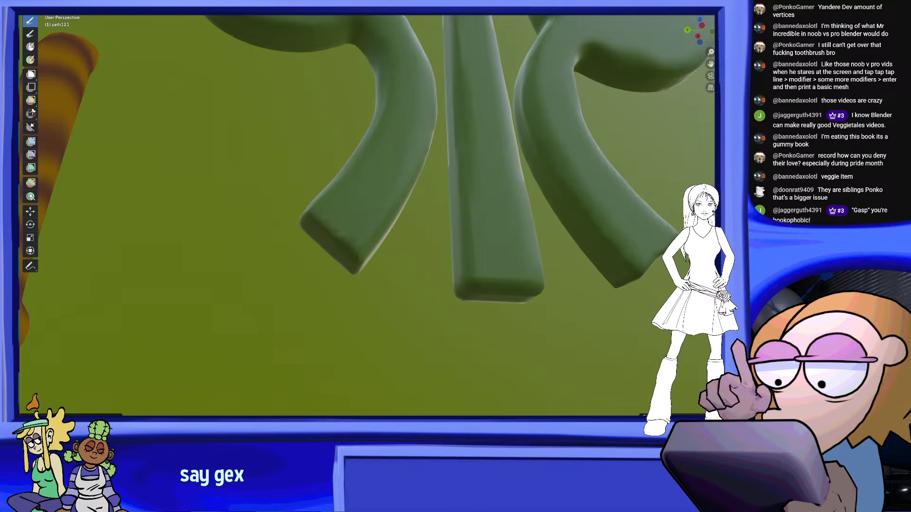
middle_drag(355, 251, 383, 238)
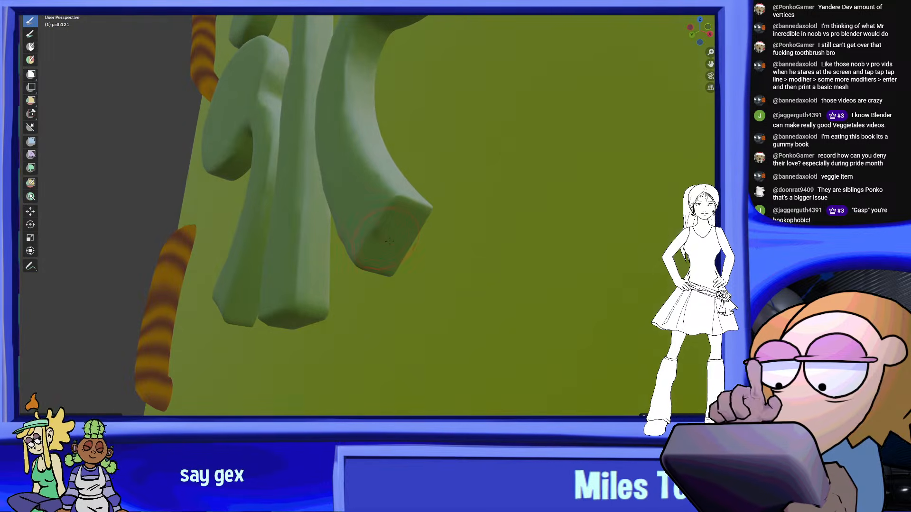
mouse_move(377, 207)
middle_down()
mouse_move(467, 230)
mouse_move(475, 387)
mouse_move(474, 349)
middle_up()
scroll(474, 349, down, 4)
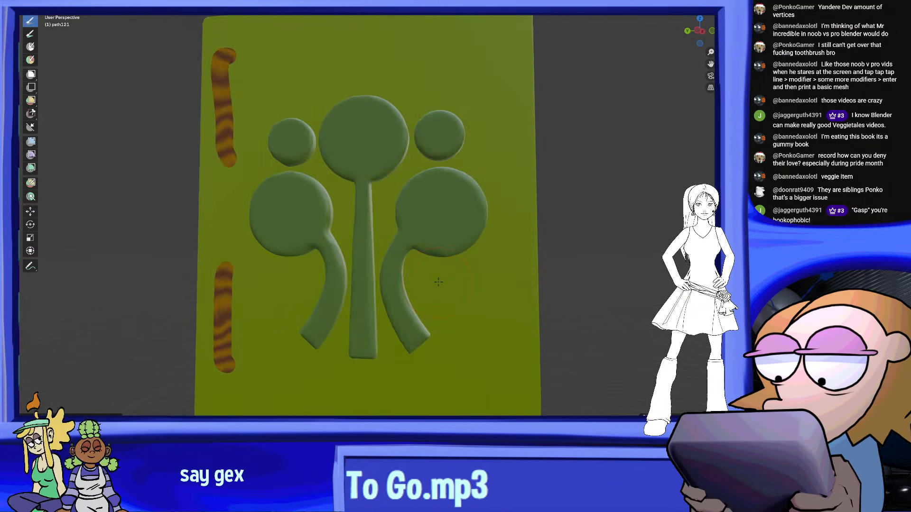
Leave Sculpt Mode and open the emblem's mesh in Edit Mode
mouse_move(449, 268)
middle_down()
mouse_move(425, 284)
mouse_move(431, 253)
mouse_move(462, 257)
mouse_move(445, 252)
middle_up()
scroll(445, 251, up, 3)
middle_drag(463, 188, 488, 219)
scroll(492, 191, down, 4)
scroll(488, 220, up, 3)
click(57, 3)
click(61, 5)
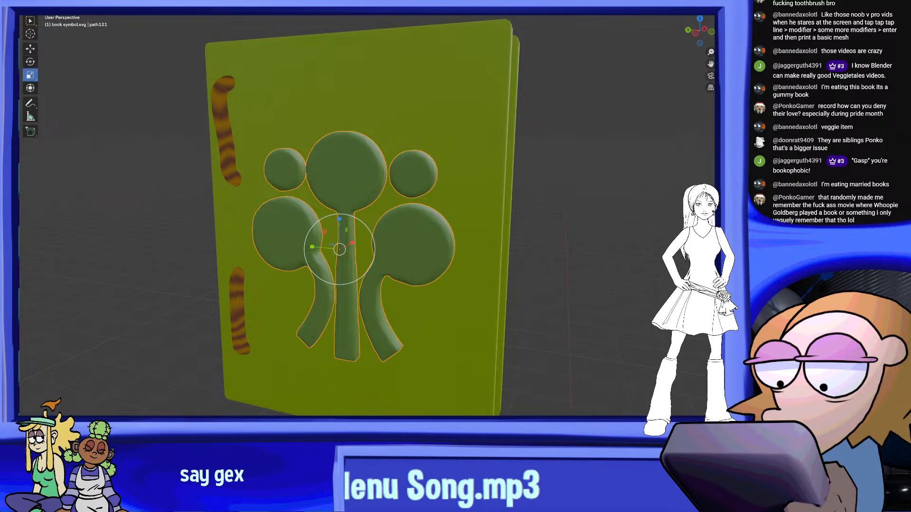
click(58, 4)
click(67, 16)
Examine how dense the emblem's mesh is across its circles and stems
middle_drag(410, 222, 434, 165)
scroll(427, 230, up, 1)
middle_drag(418, 233, 433, 247)
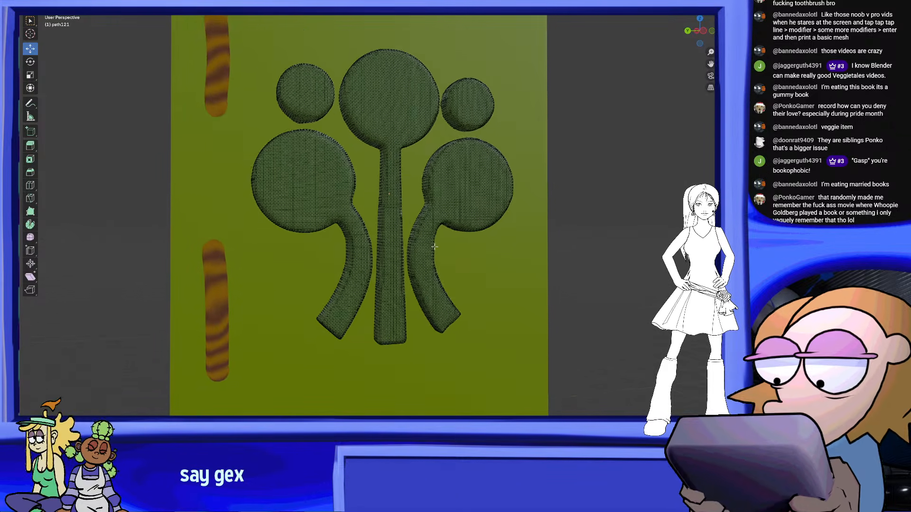
scroll(437, 258, up, 1)
shift+middle_drag(308, 243, 348, 260)
scroll(357, 278, up, 1)
scroll(326, 259, up, 3)
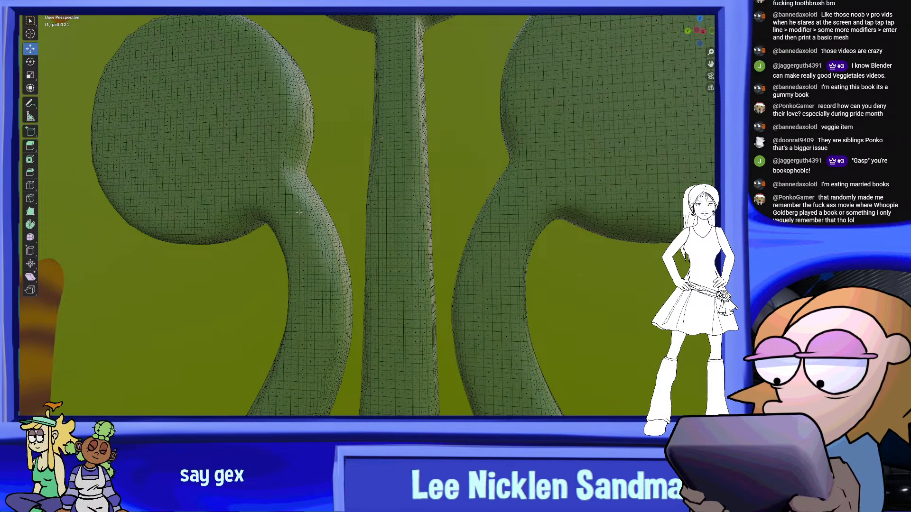
scroll(303, 365, down, 6)
scroll(443, 227, up, 3)
scroll(443, 227, down, 5)
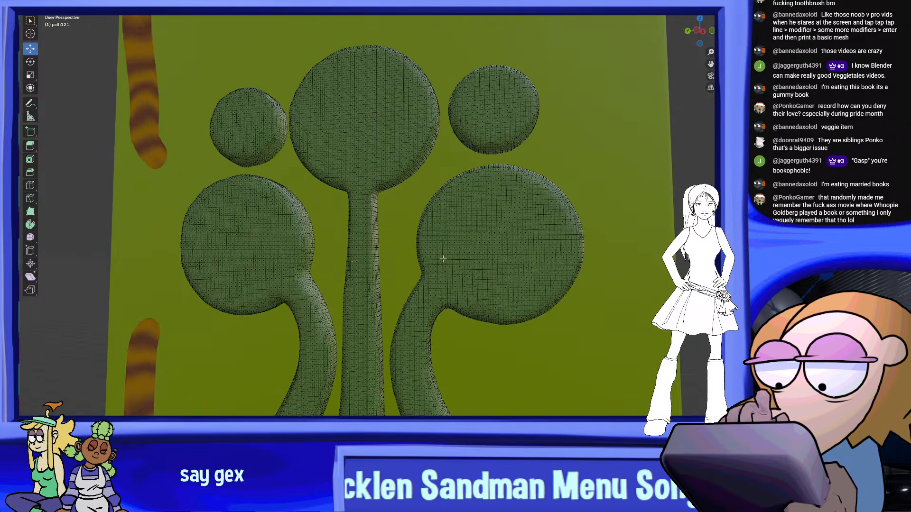
Un-Subdivide the emblem's whole mesh to reduce its density, leaving nothing selected
key(a)
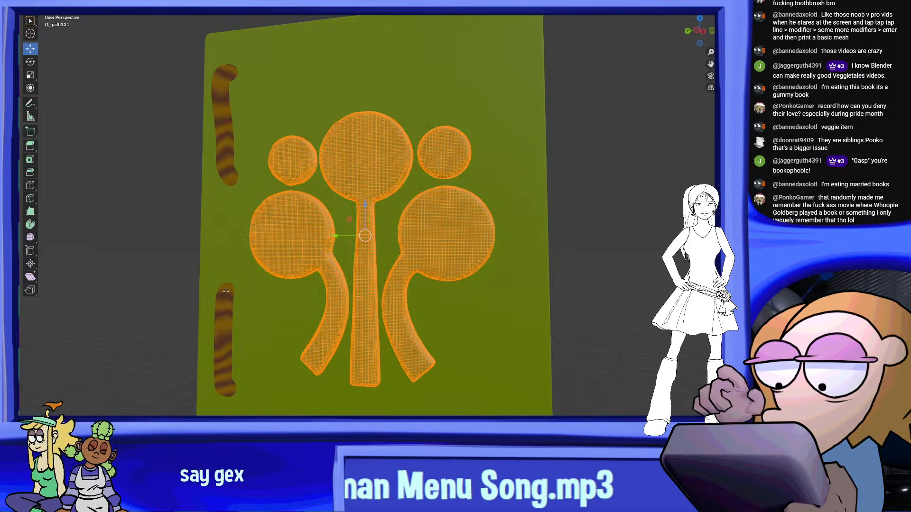
middle_drag(226, 291, 243, 291)
right_click(425, 212)
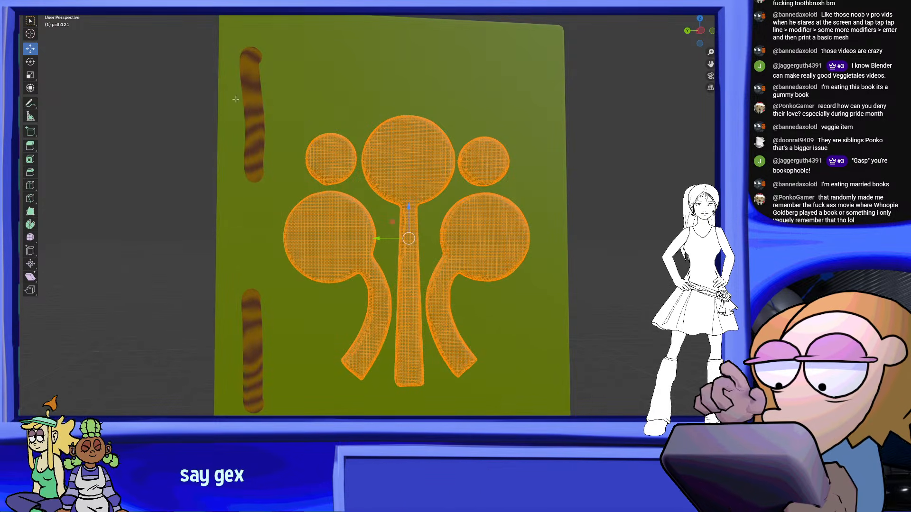
right_click(445, 164)
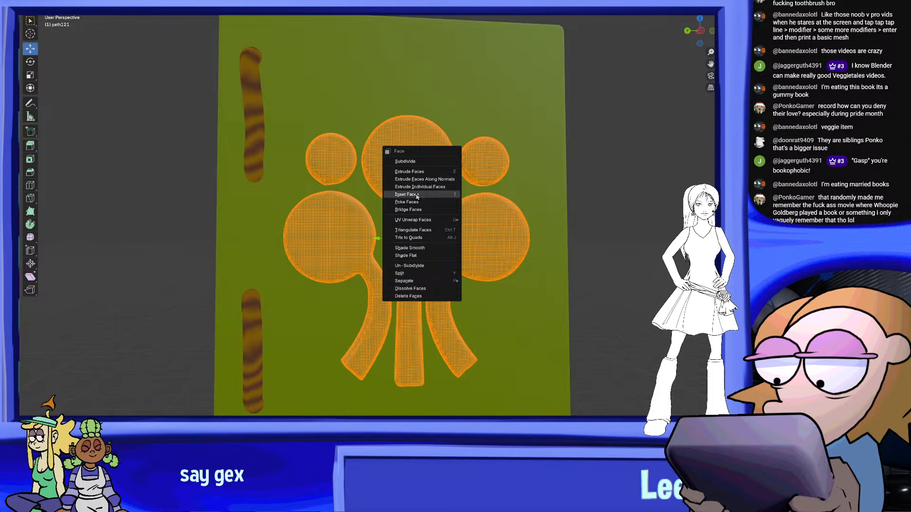
click(441, 269)
click(400, 124)
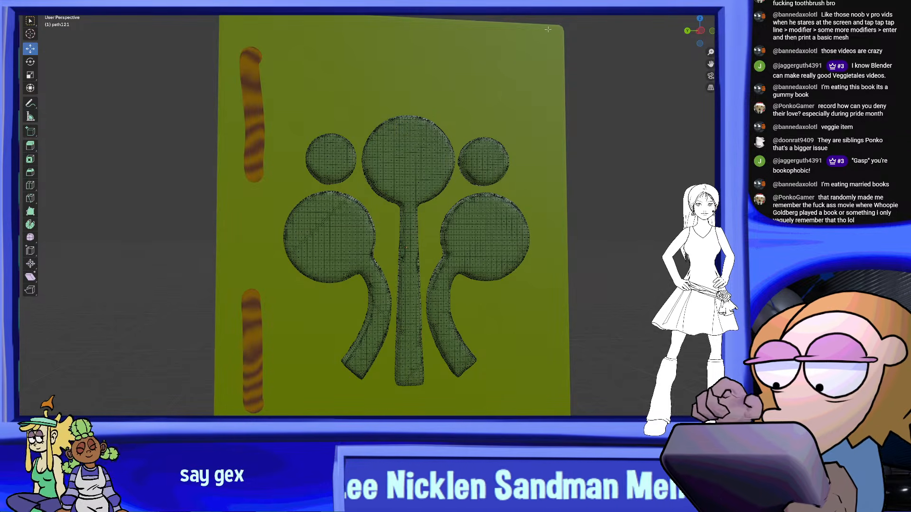
Compare the reduced emblem with and without viewport overlays to check its shading and shape
key(shift+alt+z)
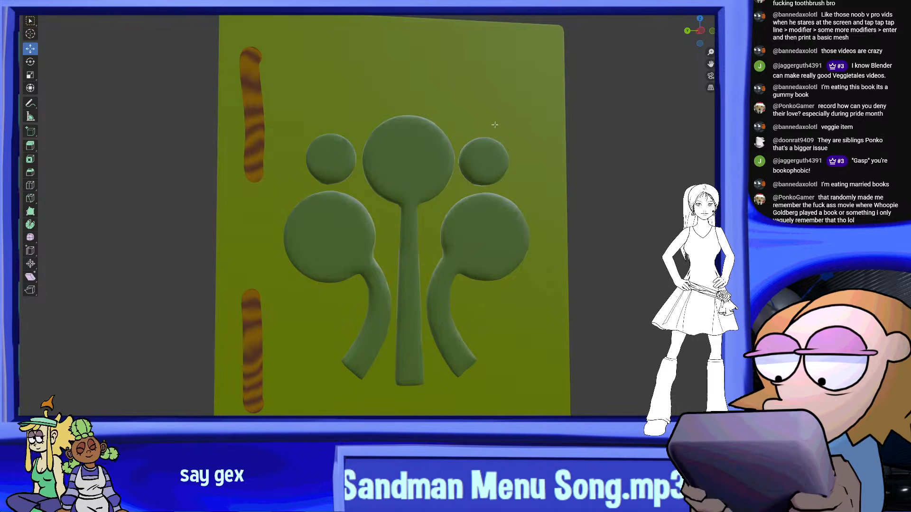
key(shift+alt+z)
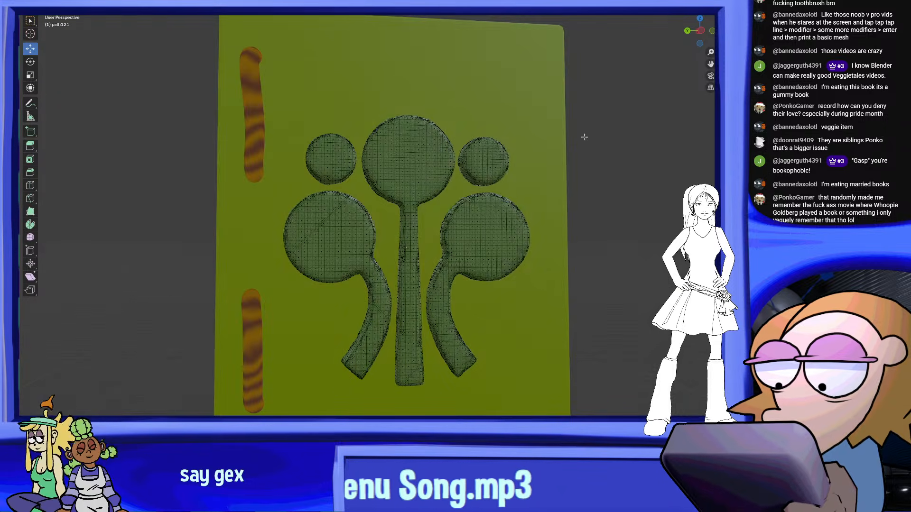
scroll(539, 204, up, 3)
click(636, 9)
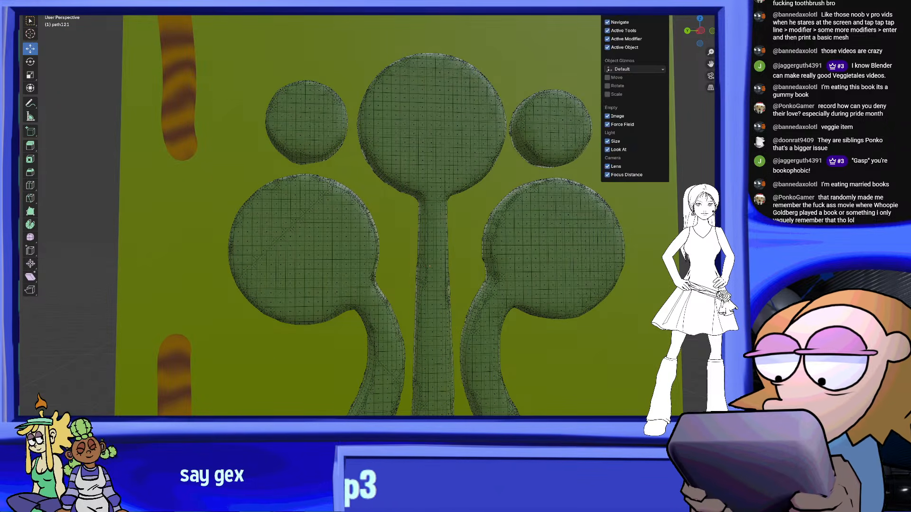
click(646, 10)
shift+middle_drag(571, 262, 532, 204)
mouse_move(532, 204)
middle_down()
mouse_move(446, 194)
mouse_move(537, 203)
middle_up()
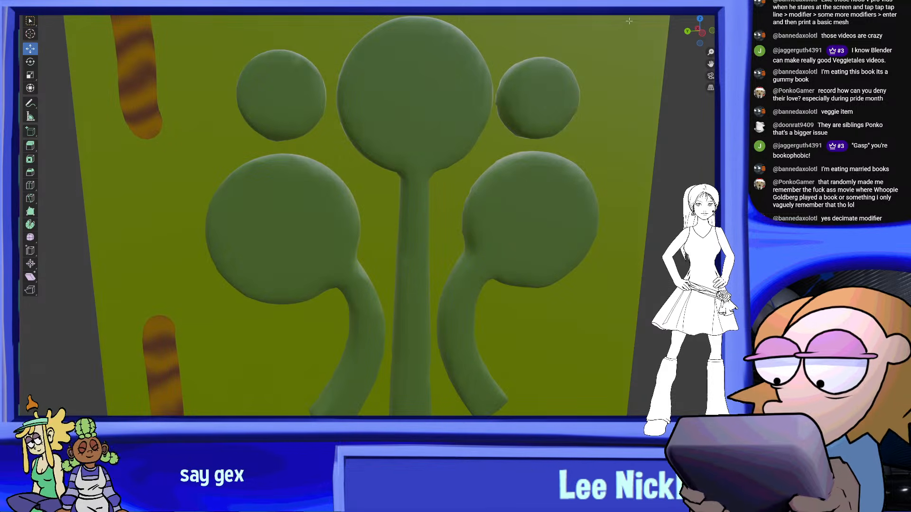
click(645, 9)
scroll(577, 143, down, 3)
middle_drag(578, 144, 568, 140)
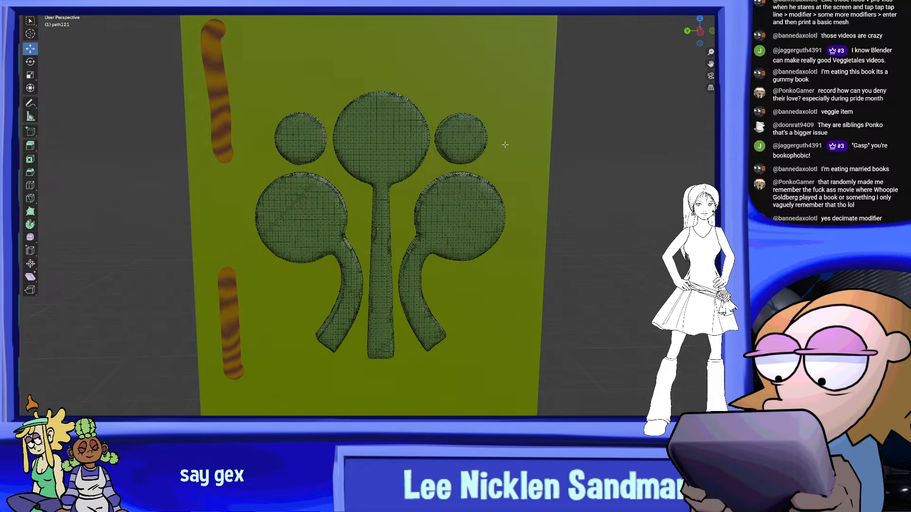
Un-Subdivide the emblem's whole mesh a second time and hide the viewport overlays to view the result
key(a)
right_click(397, 153)
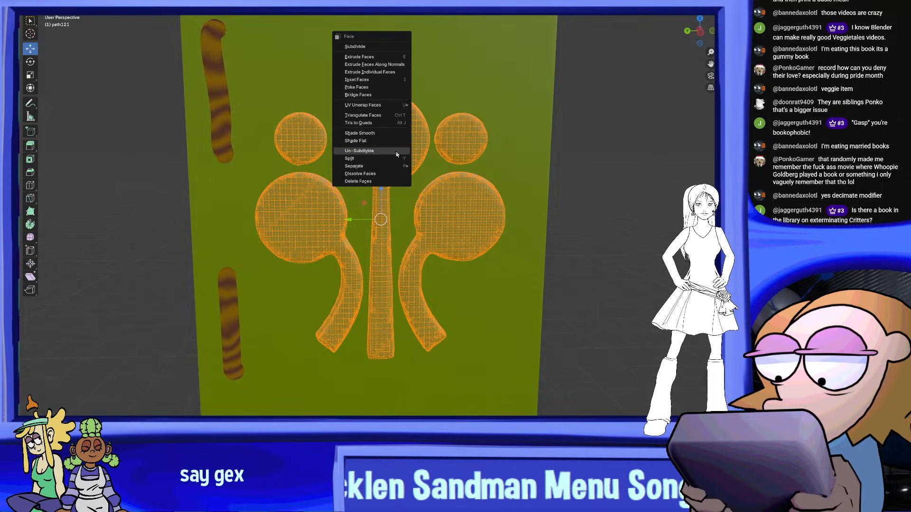
click(397, 151)
key(shift+alt+z)
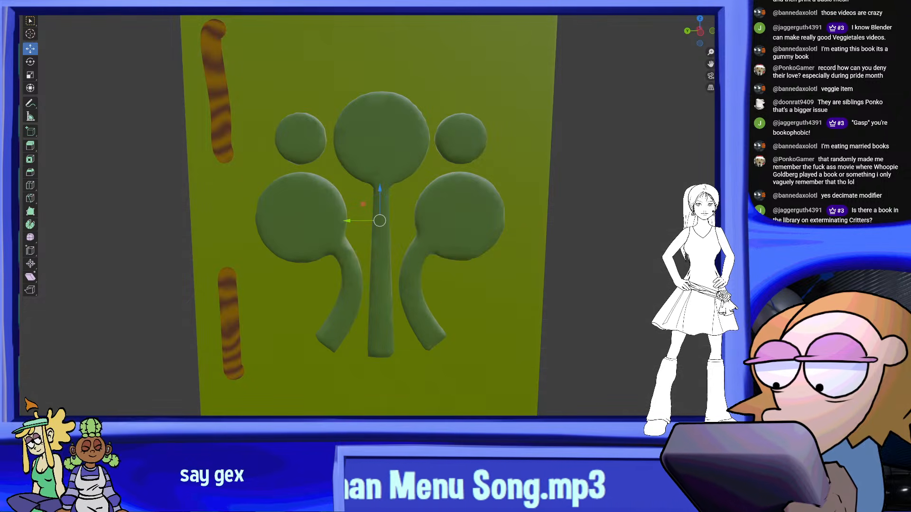
middle_drag(557, 146, 590, 156)
scroll(591, 156, up, 2)
click(392, 191)
shift+middle_drag(392, 191, 344, 271)
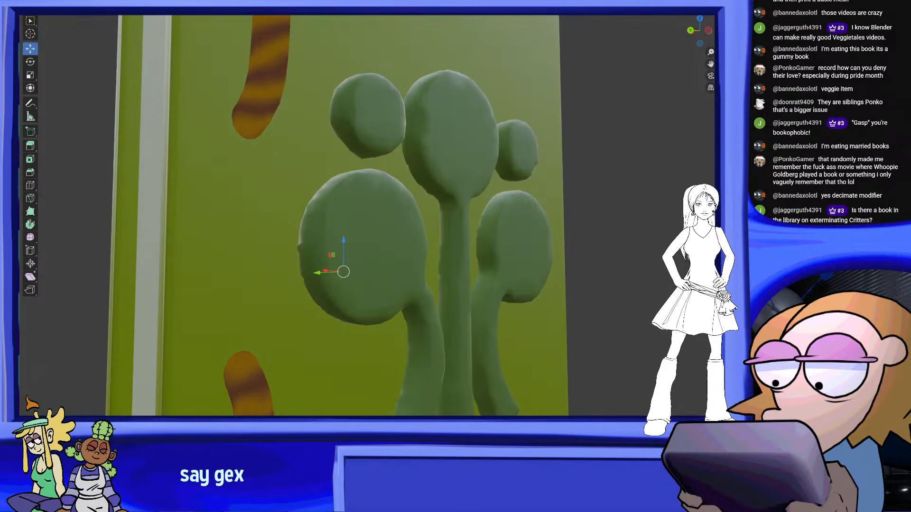
Return the emblem to Sculpt Mode and smooth the bump on the outer rim of its lower-left circle
click(57, 5)
click(68, 23)
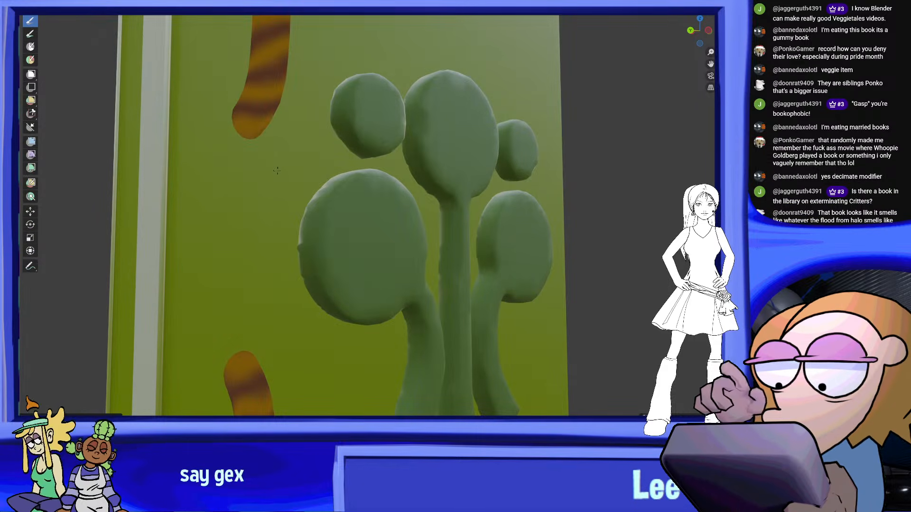
middle_drag(316, 222, 361, 223)
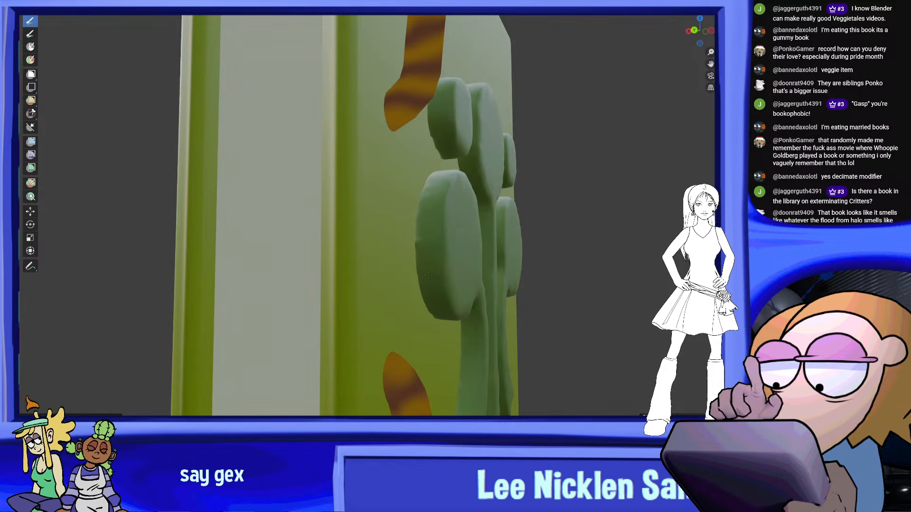
mouse_move(428, 200)
middle_down()
mouse_move(421, 220)
mouse_move(333, 212)
middle_up()
shift+middle_drag(309, 255, 257, 199)
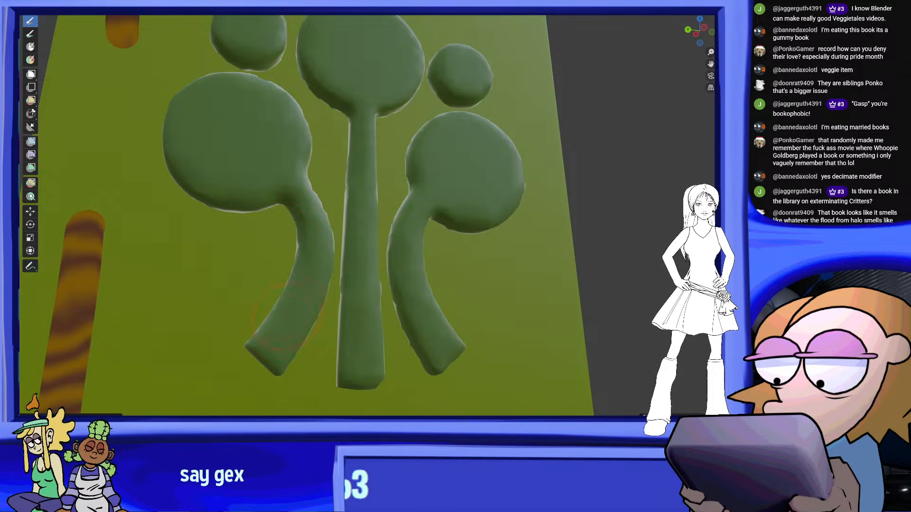
Smooth the emblem's curved stems and the inner rim of the lower-left circle above its stem
middle_drag(309, 270, 351, 285)
scroll(351, 284, up, 3)
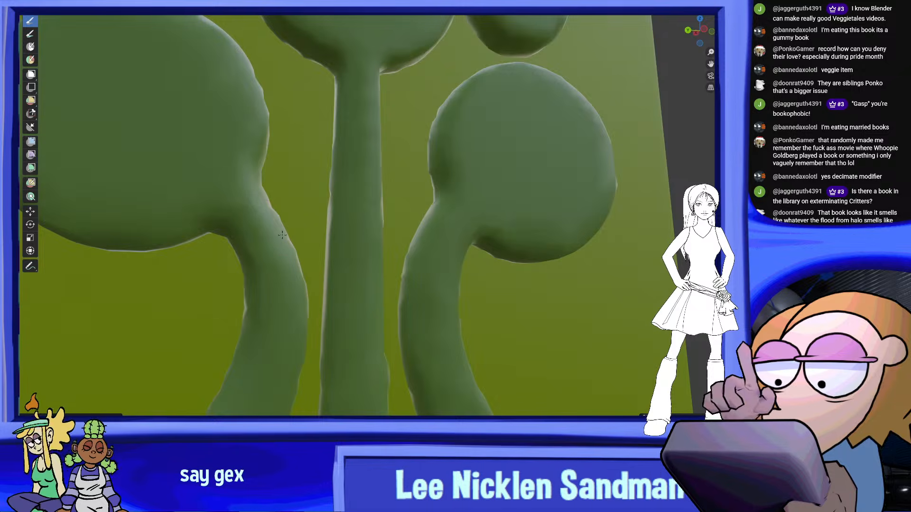
middle_drag(260, 155, 222, 183)
middle_drag(431, 262, 477, 228)
Smooth the outer rim of the emblem's lower-right circle down toward its stem
middle_drag(589, 197, 512, 205)
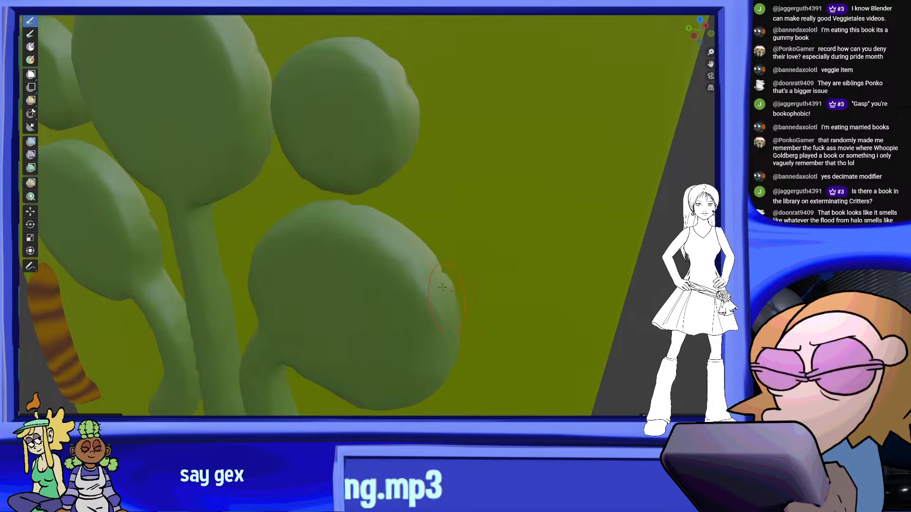
middle_drag(450, 290, 401, 163)
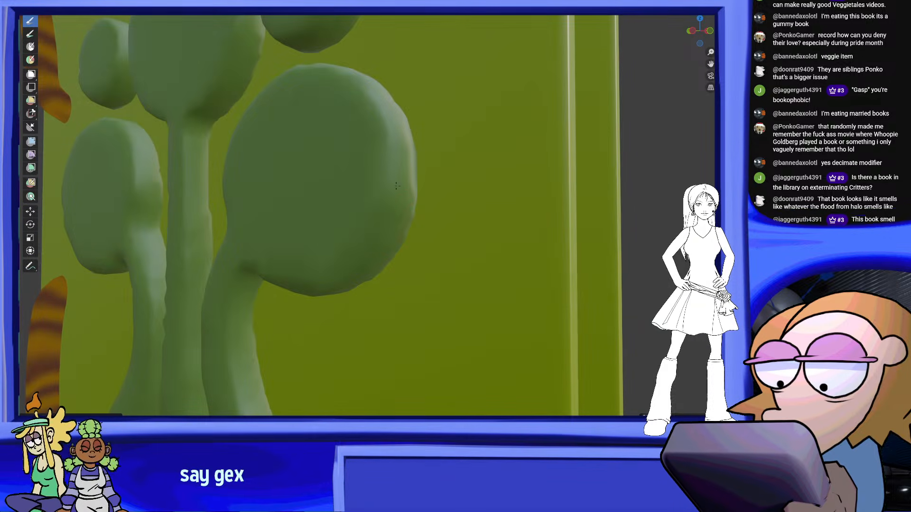
middle_drag(389, 239, 502, 186)
middle_drag(390, 252, 315, 190)
middle_drag(354, 374, 348, 366)
scroll(342, 227, down, 7)
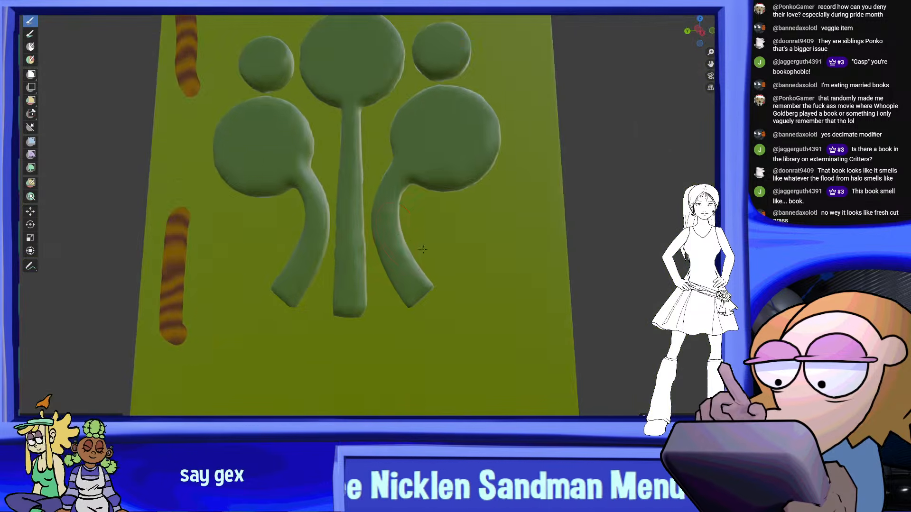
scroll(487, 284, up, 10)
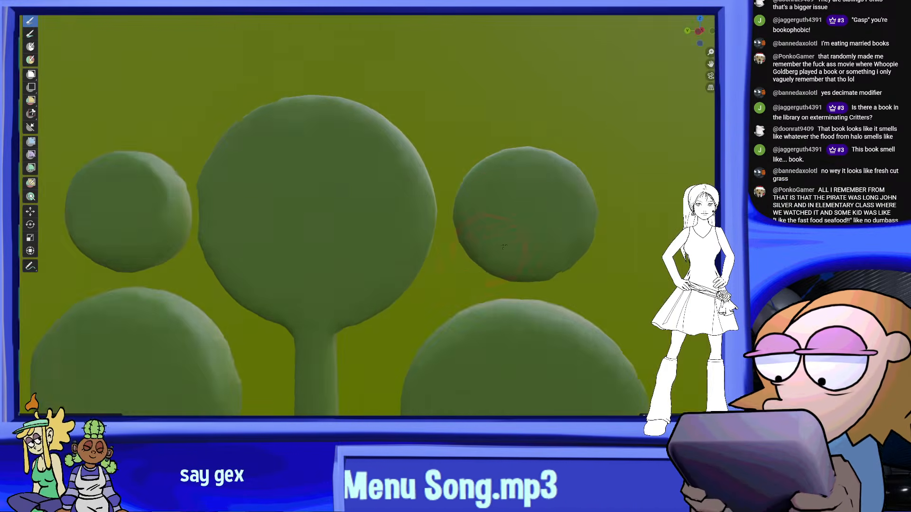
Smooth the inner rim of the emblem's lower-right circle and the facing edges of the central and small upper-right circles
middle_drag(504, 246, 416, 174)
key(KP_1)
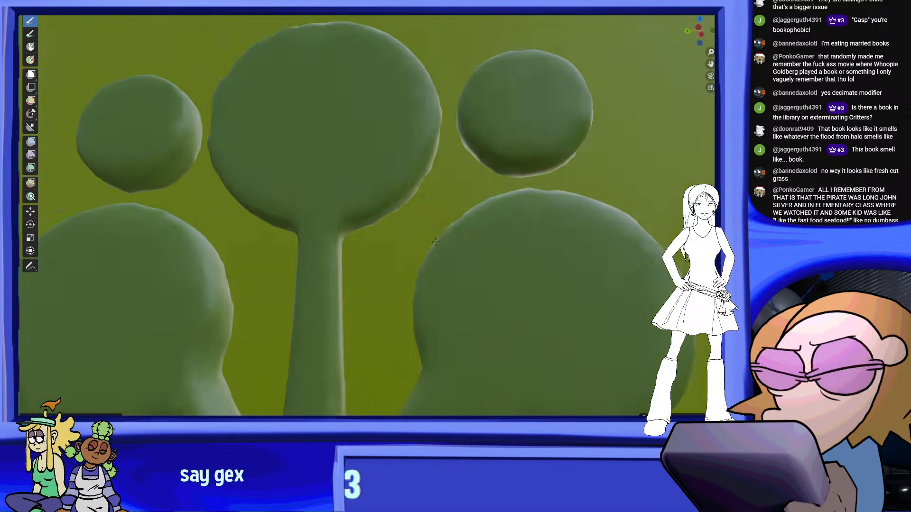
middle_drag(527, 163, 442, 240)
drag(365, 212, 344, 213)
middle_drag(446, 223, 425, 233)
mouse_move(446, 309)
ctrl+middle_down()
mouse_move(451, 234)
mouse_move(375, 258)
ctrl+middle_up()
ctrl+middle_drag(387, 304, 391, 259)
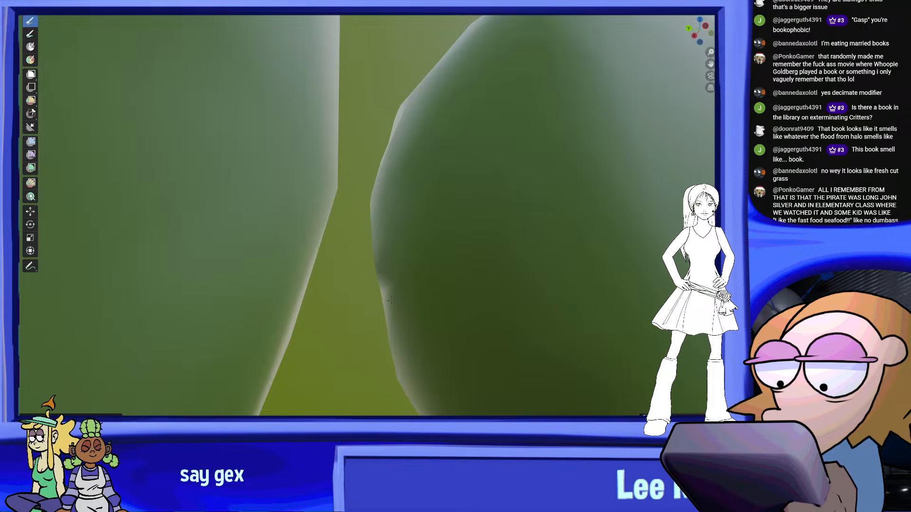
Smooth the upper rim of the emblem's large central circle
scroll(391, 300, down, 5)
mouse_move(423, 204)
middle_down()
mouse_move(403, 228)
mouse_move(542, 198)
middle_up()
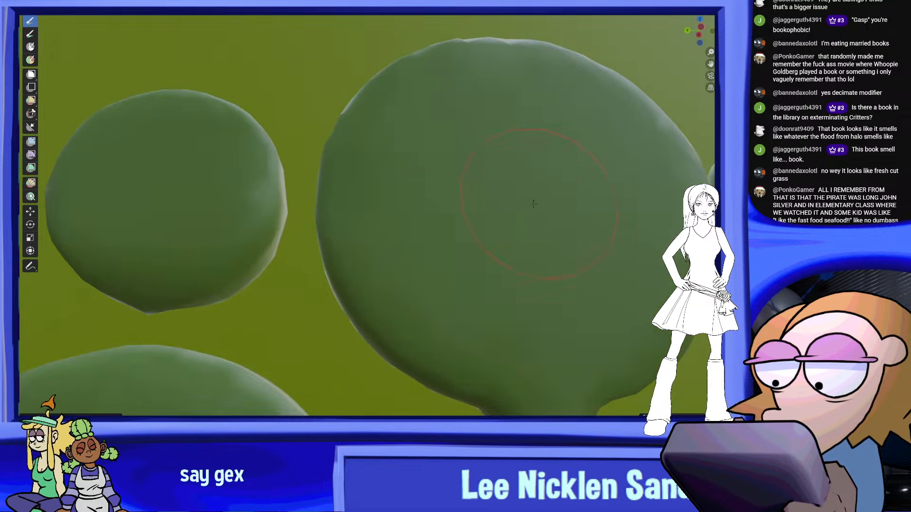
middle_drag(421, 218, 470, 275)
middle_drag(614, 189, 417, 195)
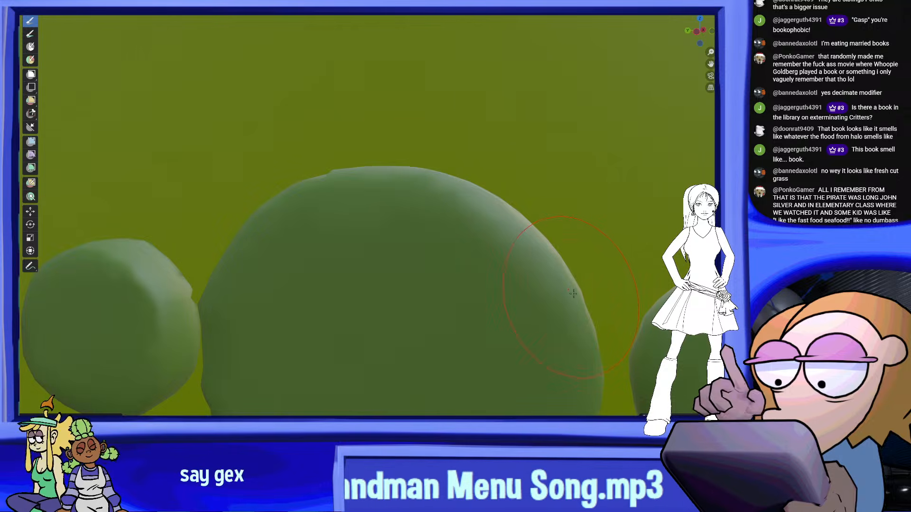
middle_drag(501, 208, 441, 168)
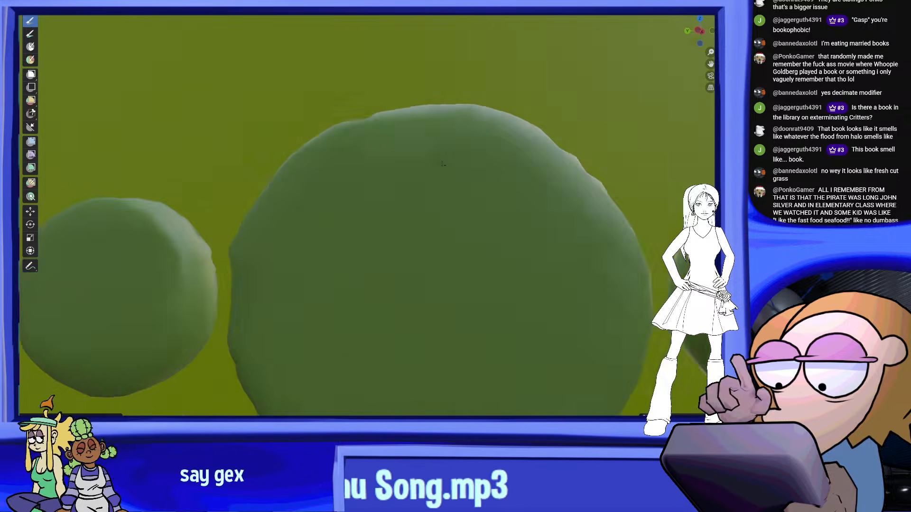
Smooth the uneven rim of the emblem's small upper-left circle
scroll(370, 195, down, 4)
mouse_move(283, 221)
shift+middle_down()
mouse_move(413, 202)
mouse_move(299, 205)
shift+middle_up()
scroll(403, 203, up, 4)
shift+middle_drag(209, 212, 334, 245)
scroll(335, 245, up, 1)
middle_drag(269, 178, 354, 206)
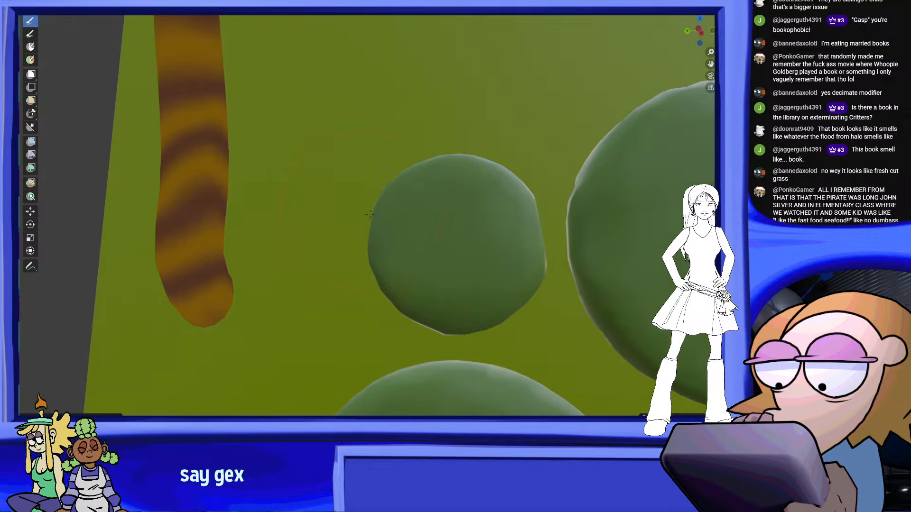
middle_drag(429, 200, 490, 274)
middle_drag(504, 209, 417, 275)
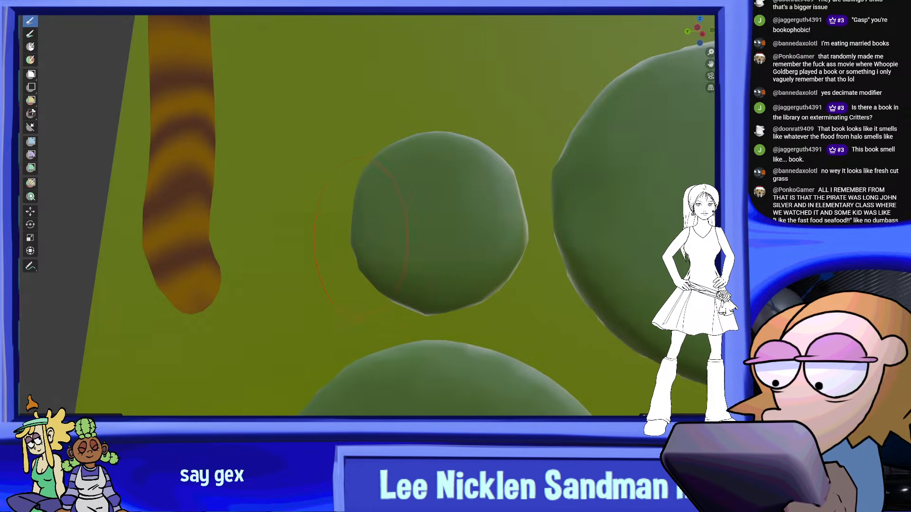
middle_drag(353, 237, 473, 267)
Examine the whole emblem from the front and the sides for remaining bumps along its rims
scroll(440, 241, down, 7)
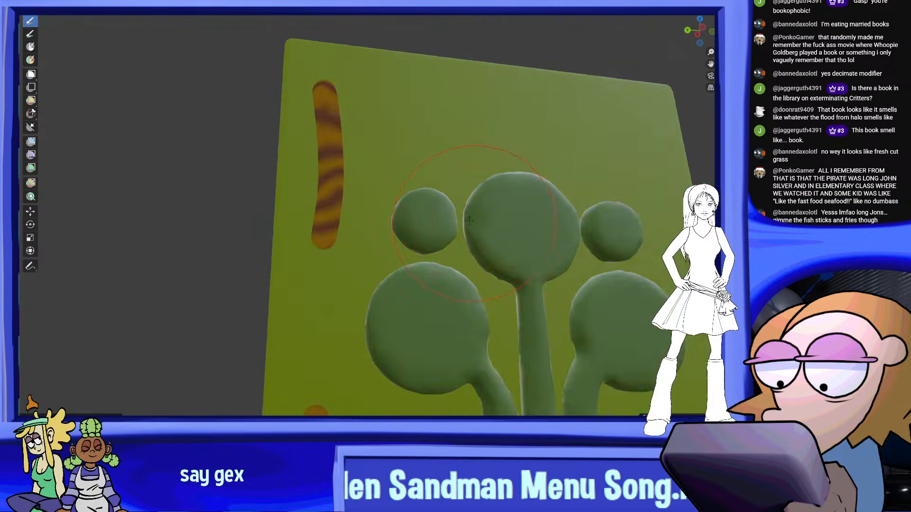
scroll(515, 229, down, 3)
mouse_move(494, 232)
middle_down()
mouse_move(528, 224)
mouse_move(451, 178)
mouse_move(406, 187)
middle_up()
scroll(527, 222, up, 2)
scroll(467, 173, up, 3)
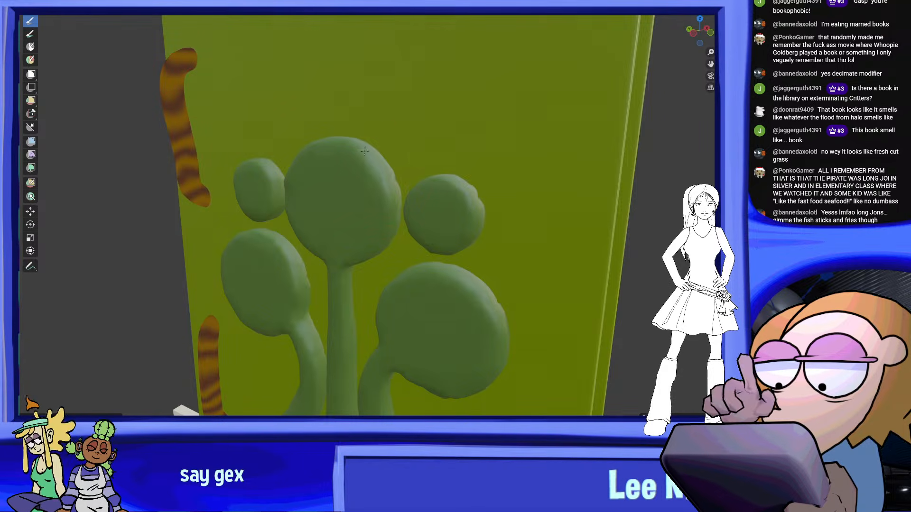
middle_drag(372, 155, 379, 157)
scroll(379, 157, down, 6)
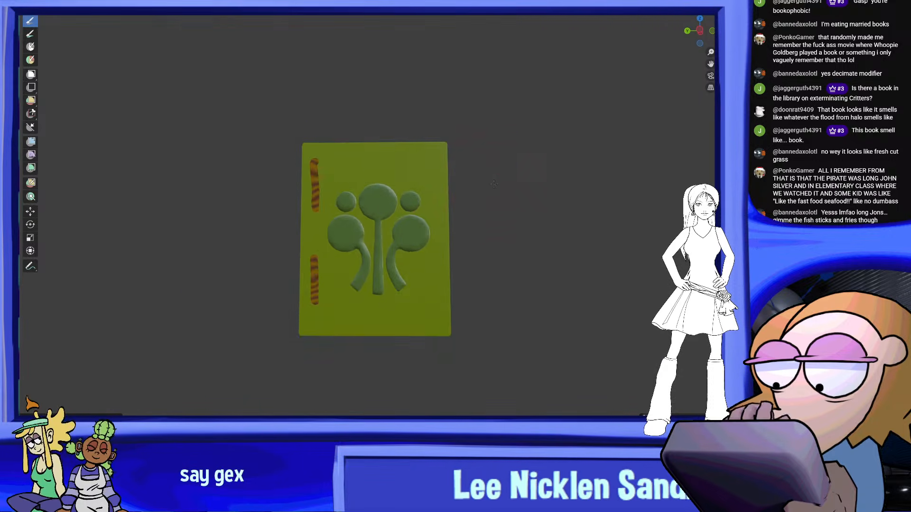
scroll(382, 247, up, 2)
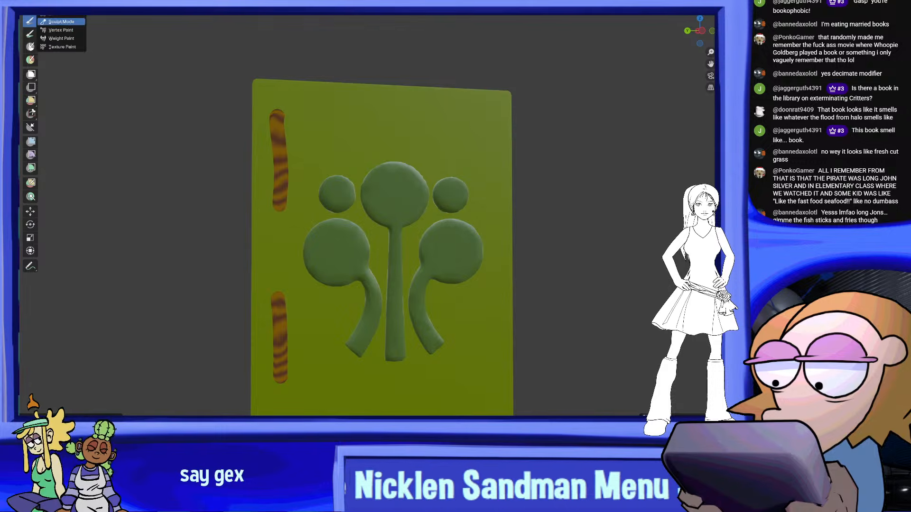
Leave Sculpt Mode, check the emblem's whole mesh in Edit Mode and return to Object Mode
click(61, 5)
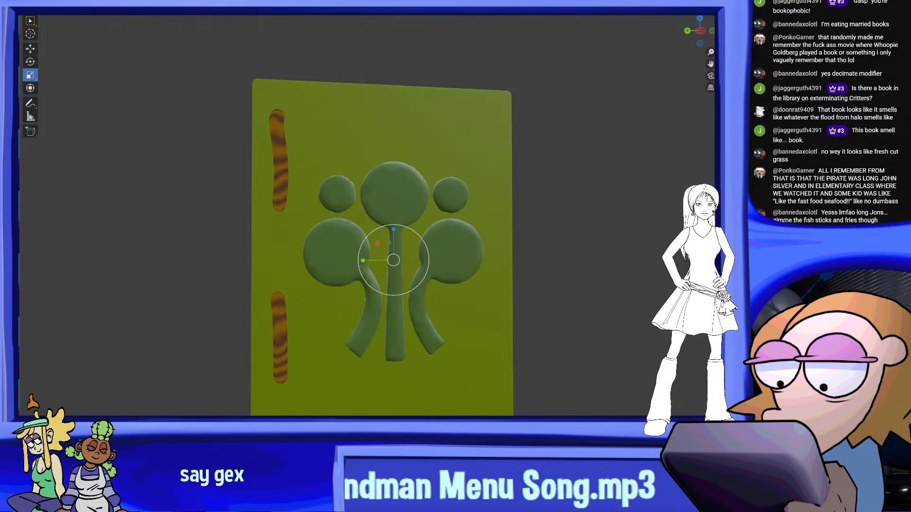
click(61, 5)
click(66, 13)
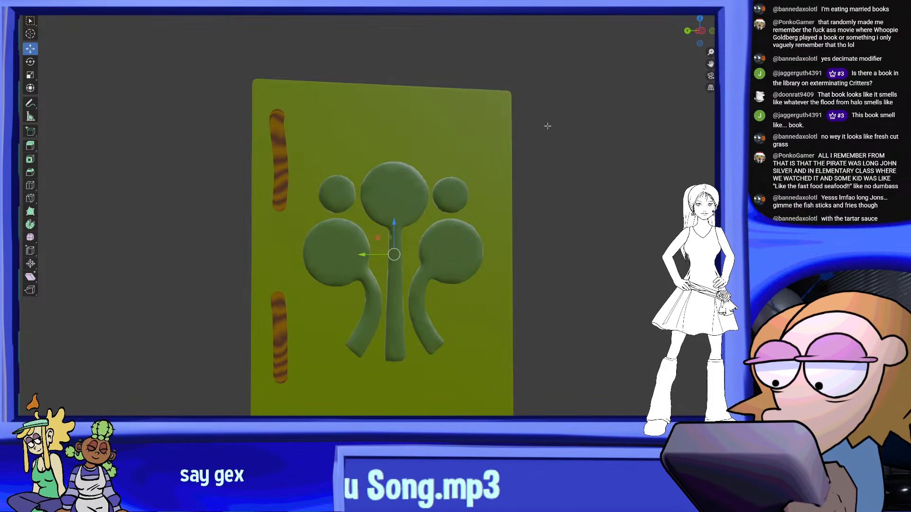
key(a)
scroll(498, 327, up, 4)
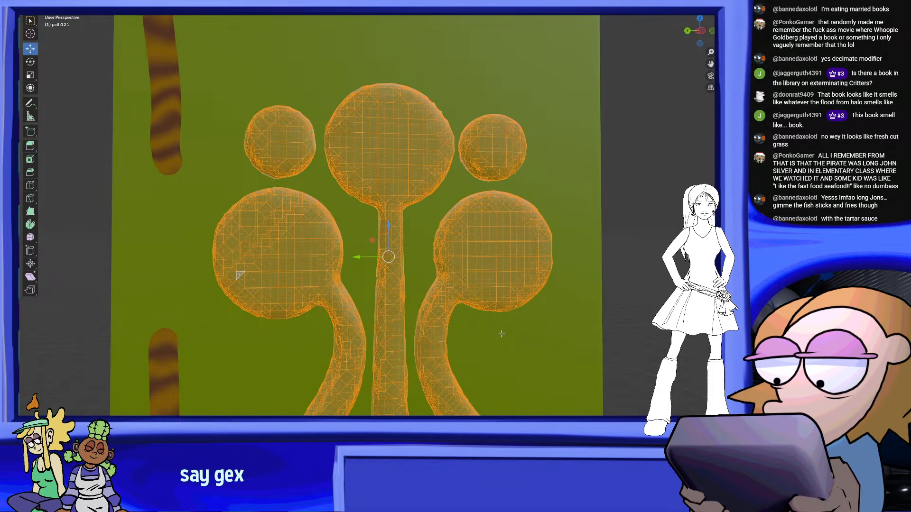
key(alt+a)
key(Tab)
Examine the smoothed emblem on the book cover from several angles and distances
scroll(554, 199, down, 4)
shift+middle_drag(442, 169, 395, 207)
scroll(444, 213, up, 3)
scroll(395, 207, down, 7)
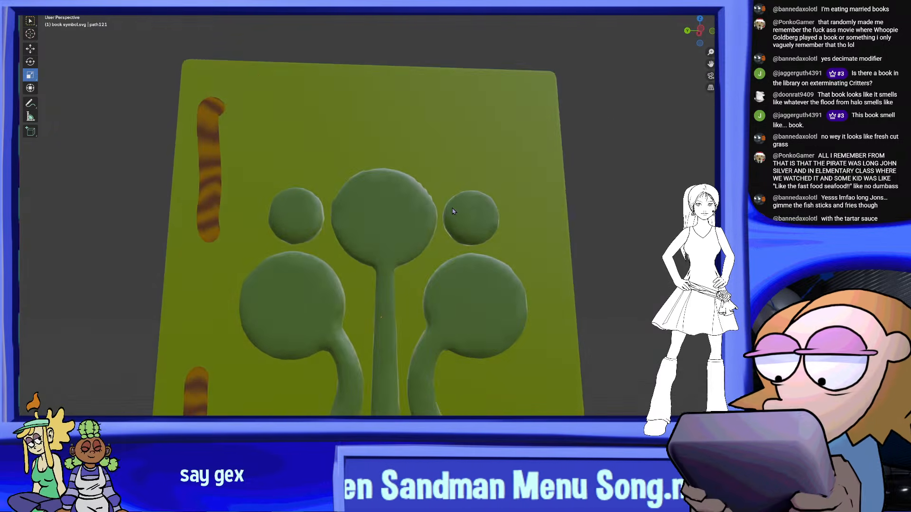
middle_drag(460, 271, 404, 177)
scroll(421, 264, up, 3)
scroll(512, 225, up, 4)
click(421, 224)
Deselect everything and save the file
click(636, 191)
scroll(567, 202, down, 7)
middle_drag(636, 192, 463, 200)
scroll(463, 200, up, 4)
click(36, 2)
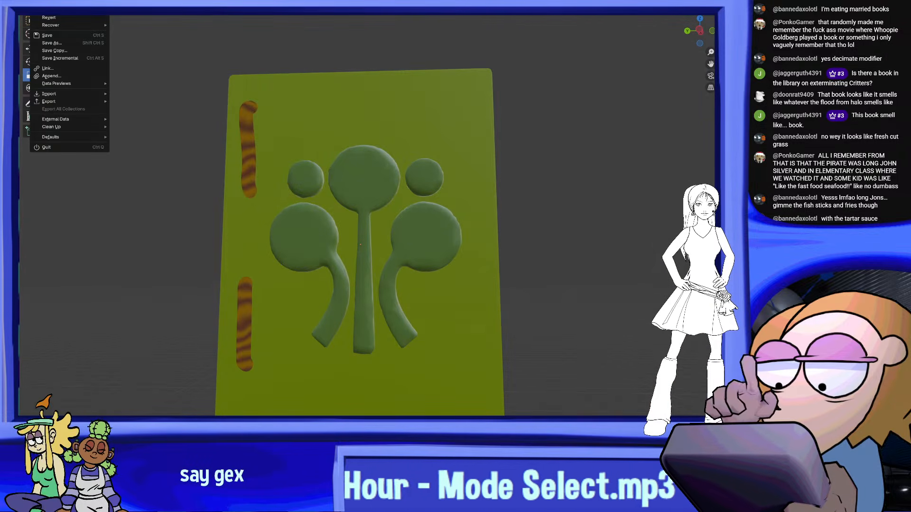
click(56, 37)
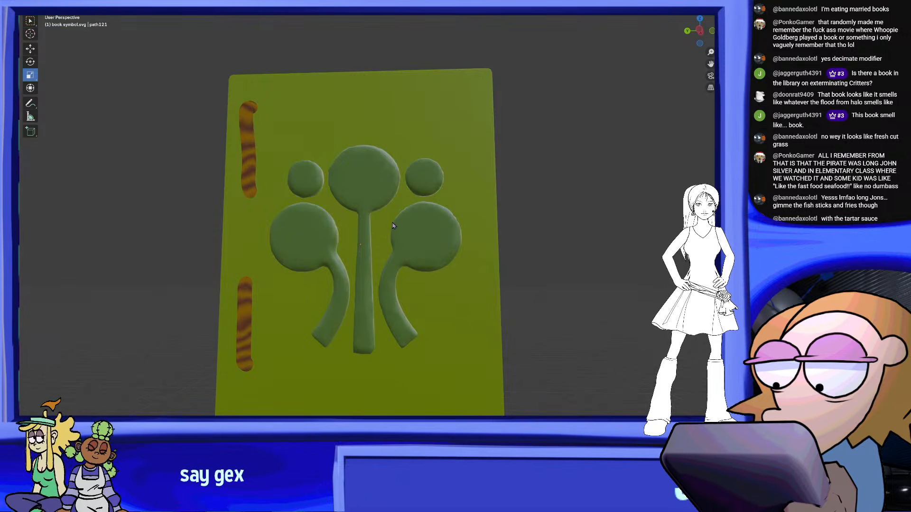
scroll(531, 260, down, 5)
scroll(502, 207, up, 5)
scroll(558, 226, down, 5)
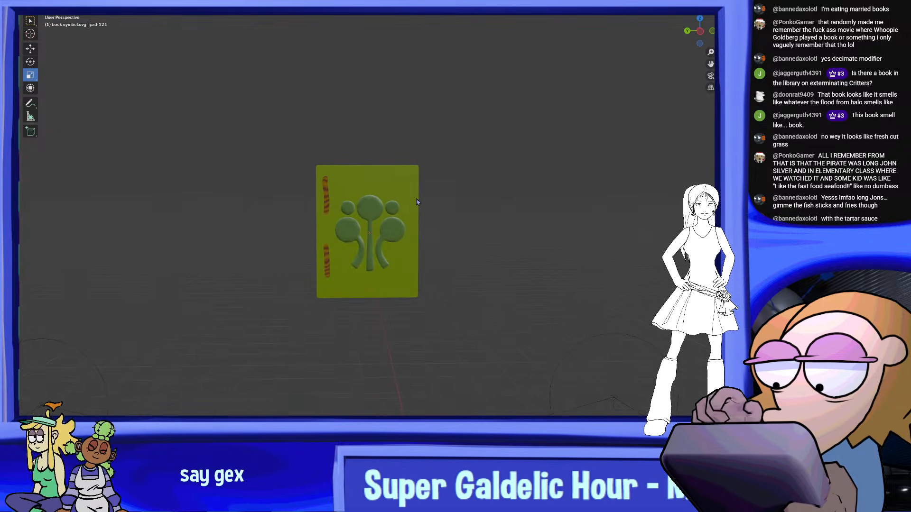
scroll(428, 224, up, 5)
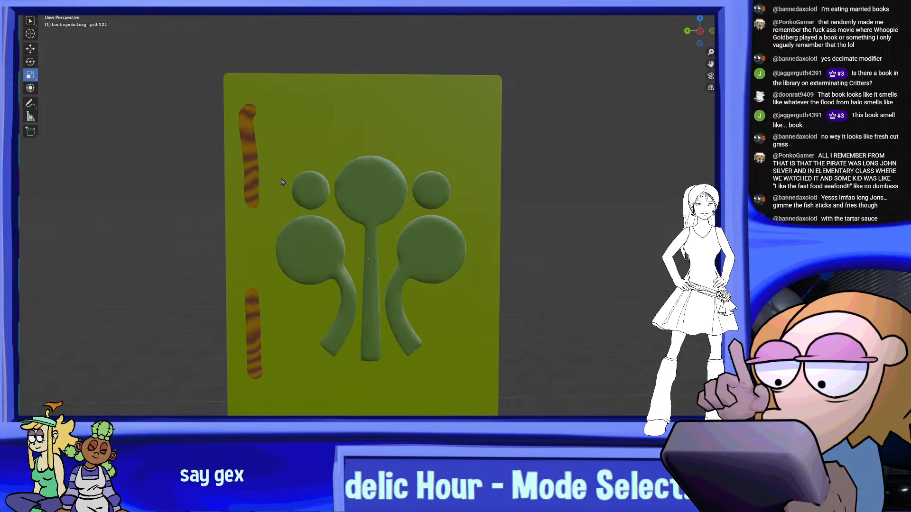
scroll(408, 207, down, 5)
scroll(439, 223, up, 5)
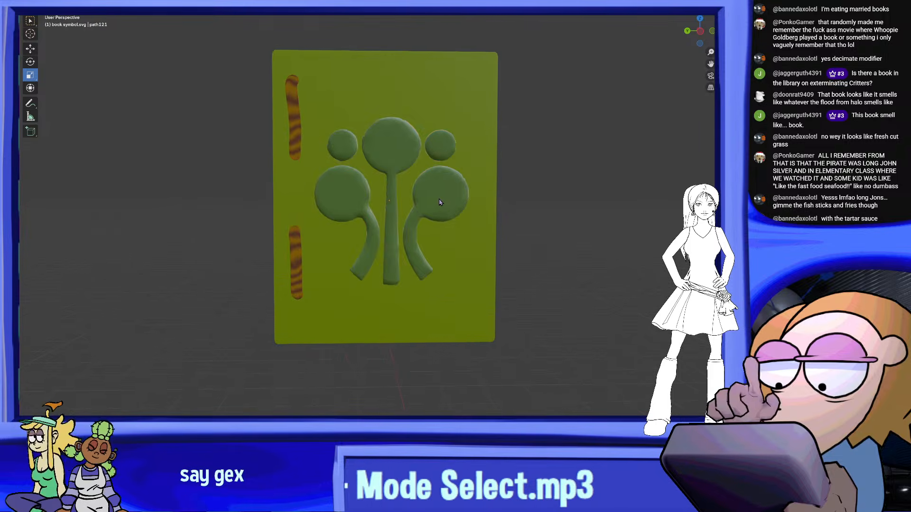
Activate the Move tool, select the book's front cover board and open its mesh in Edit Mode
click(440, 202)
scroll(278, 151, up, 3)
click(35, 49)
shift+middle_drag(506, 131, 521, 244)
click(485, 162)
shift+middle_drag(411, 136, 411, 163)
click(56, 1)
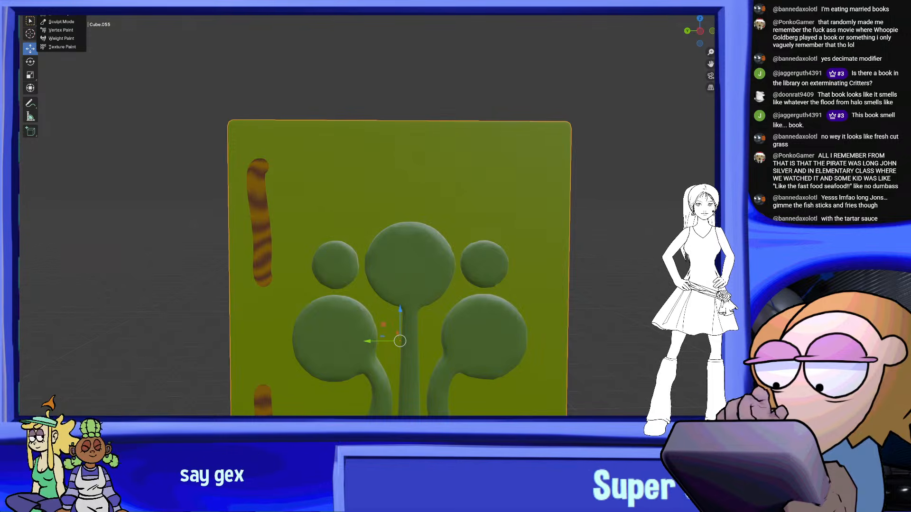
click(66, 15)
middle_drag(315, 92, 363, 115)
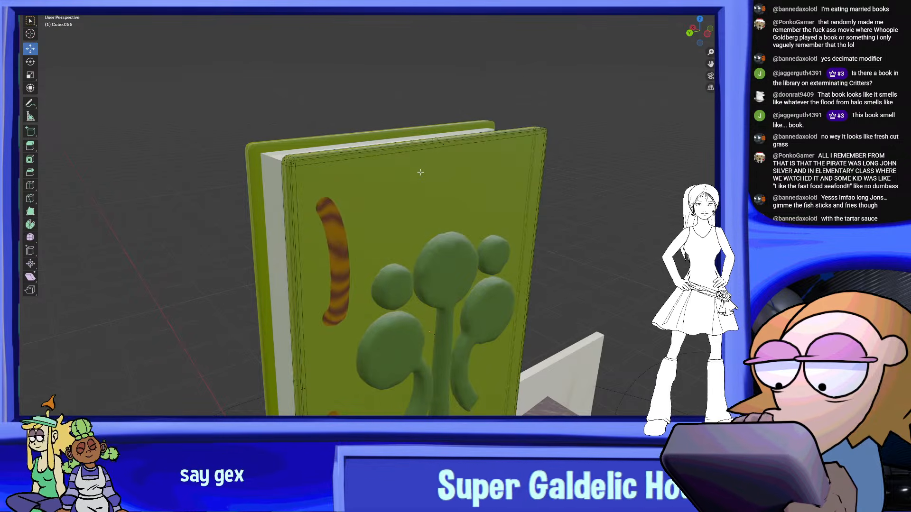
Select the front cover's whole mesh and subdivide it three times
key(a)
right_click(438, 201)
click(438, 203)
right_click(438, 203)
click(439, 203)
middle_drag(439, 203, 495, 199)
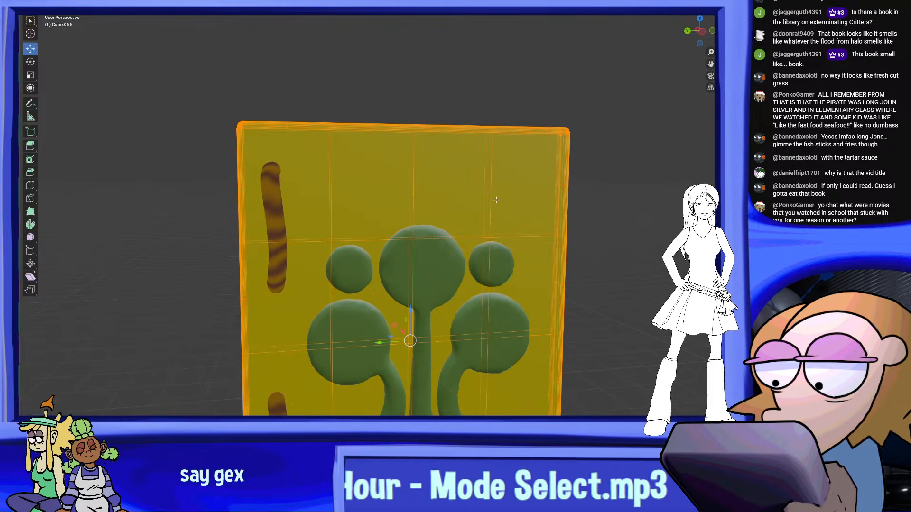
right_click(495, 198)
click(495, 198)
Return to Object Mode and inspect the subdivided cover's corners from the front and the side
scroll(557, 214, down, 4)
scroll(557, 214, up, 4)
middle_drag(535, 207, 511, 224)
scroll(500, 188, up, 2)
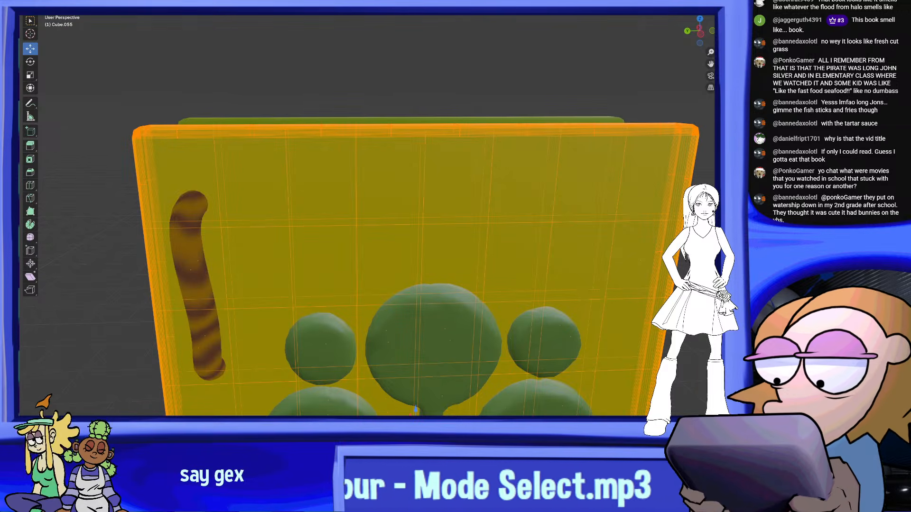
scroll(597, 176, down, 3)
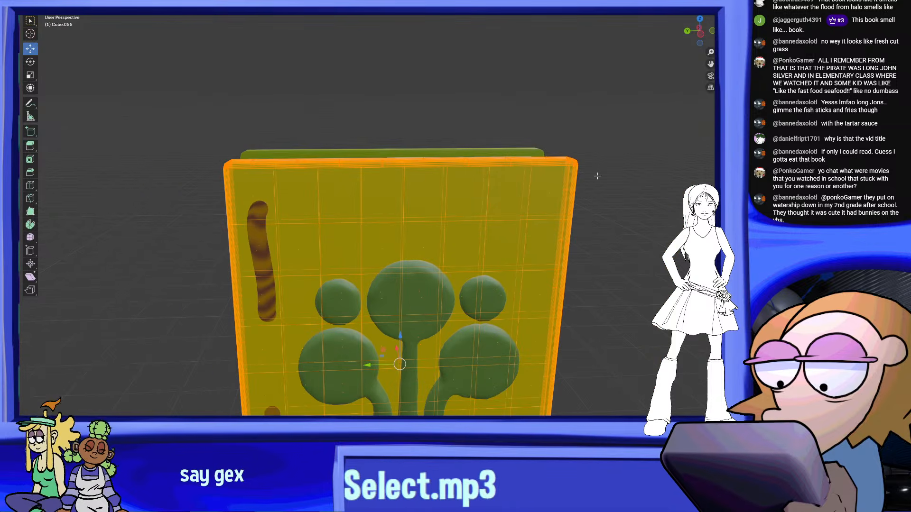
key(Tab)
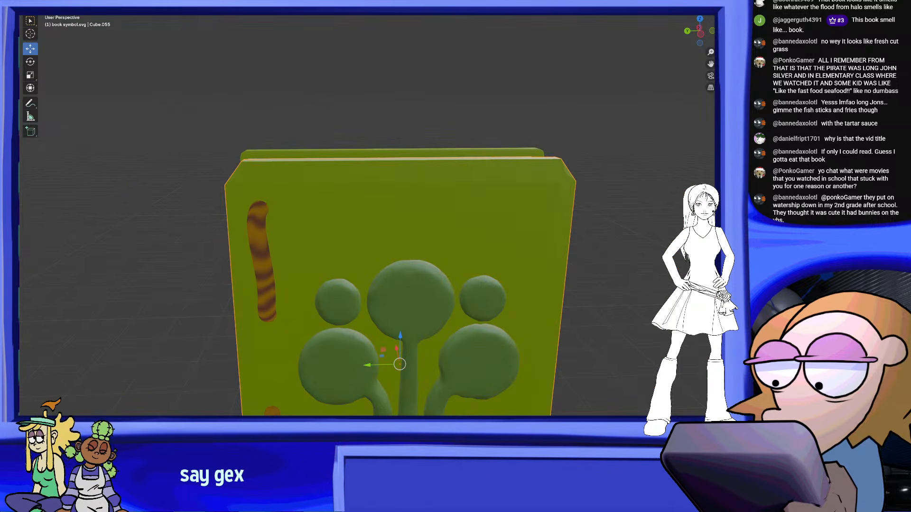
middle_drag(558, 180, 558, 170)
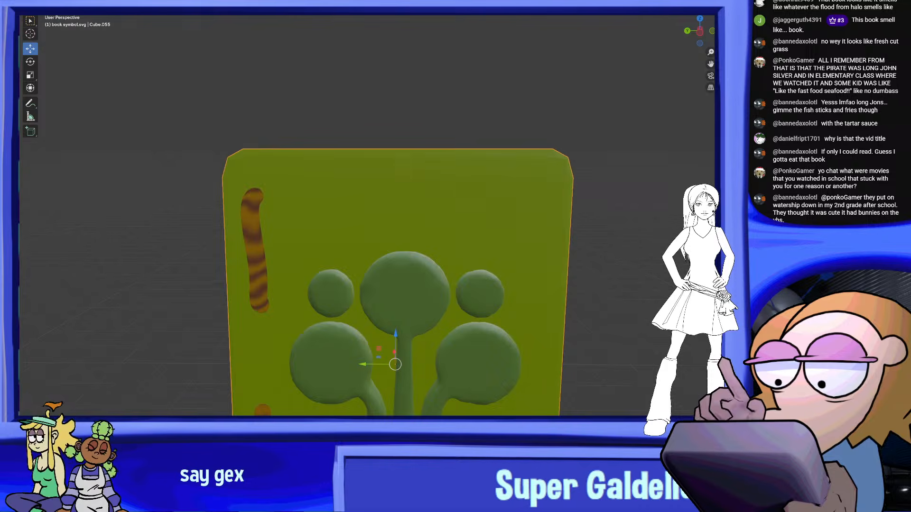
middle_drag(446, 156, 499, 148)
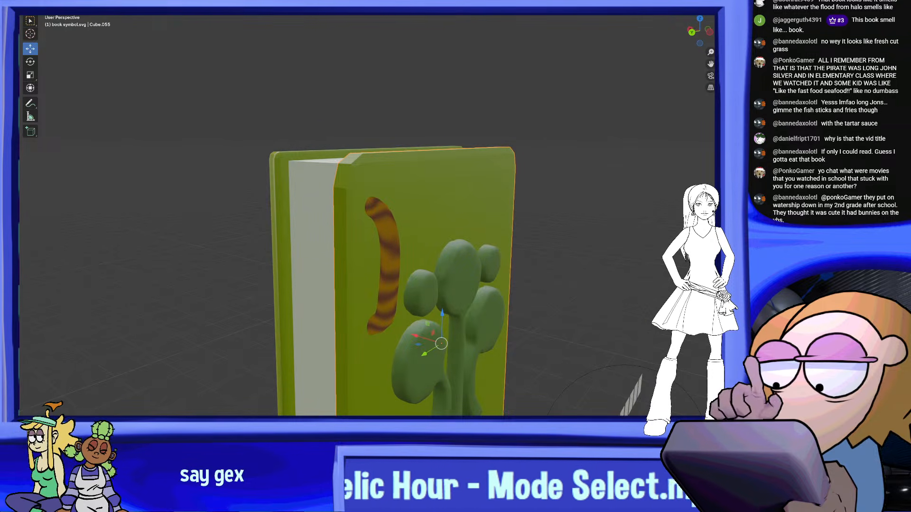
middle_drag(555, 201, 515, 185)
right_click(422, 152)
click(422, 152)
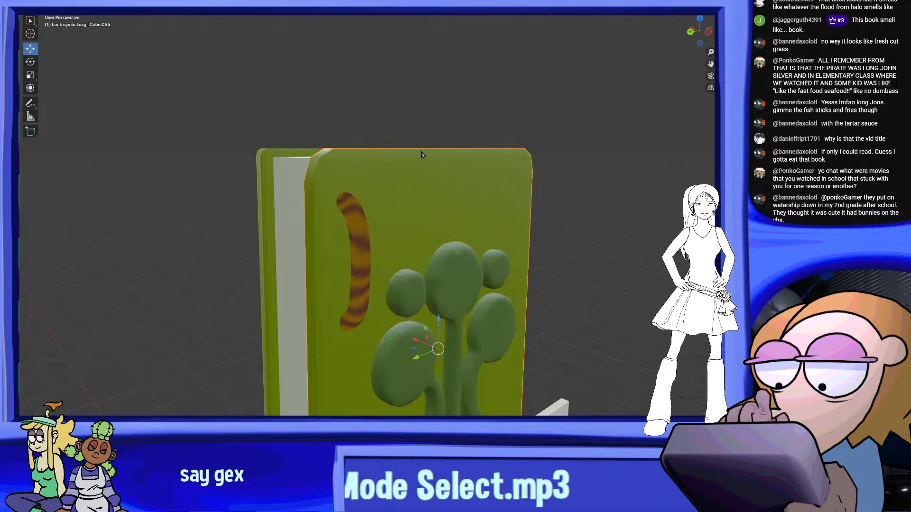
Reopen the front cover's mesh in Edit Mode and bring its side edge into view
click(59, 2)
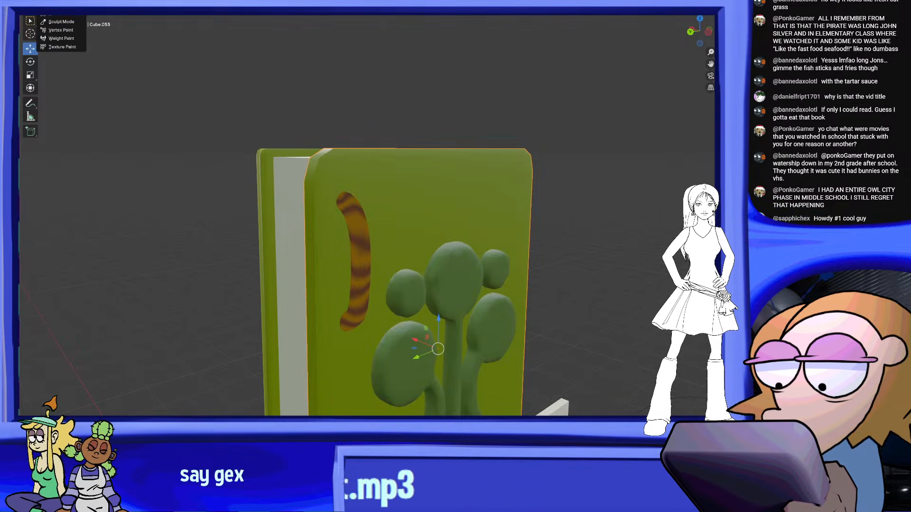
click(76, 15)
middle_drag(469, 137, 448, 128)
scroll(448, 128, down, 3)
middle_drag(476, 163, 555, 117)
scroll(462, 175, up, 4)
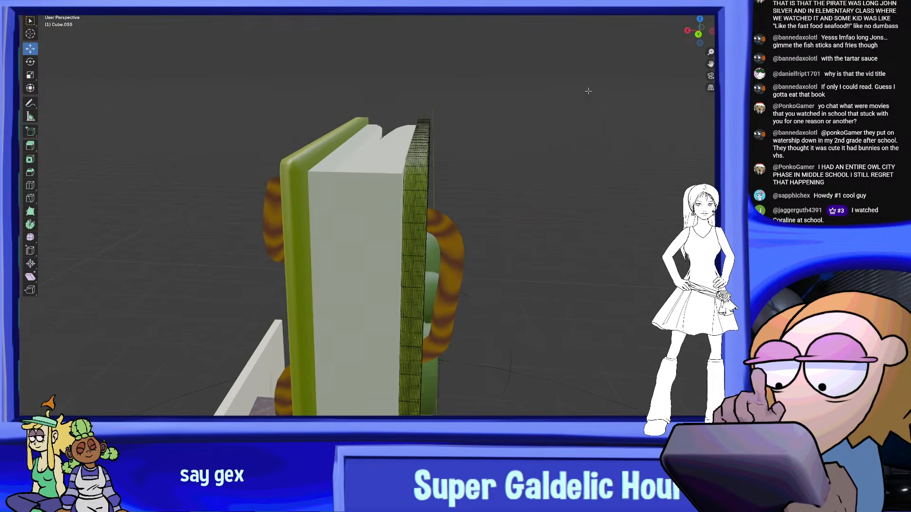
Box-select the dense faces along the full height of the front cover's thickness in the back orthographic view
click(701, 38)
shift+middle_drag(547, 152, 500, 121)
scroll(437, 148, down, 2)
drag(370, 126, 373, 423)
shift+middle_drag(414, 341, 423, 220)
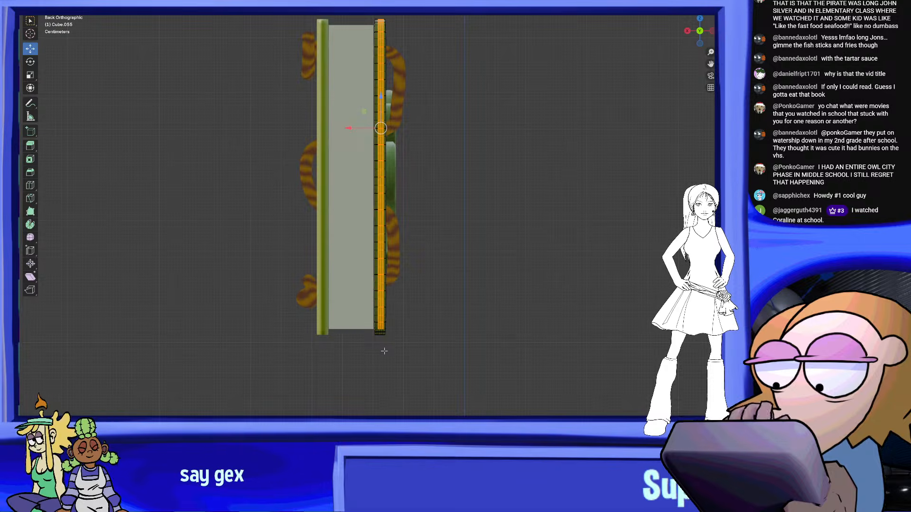
drag(384, 350, 378, 17)
middle_drag(472, 71, 521, 203)
scroll(520, 203, up, 4)
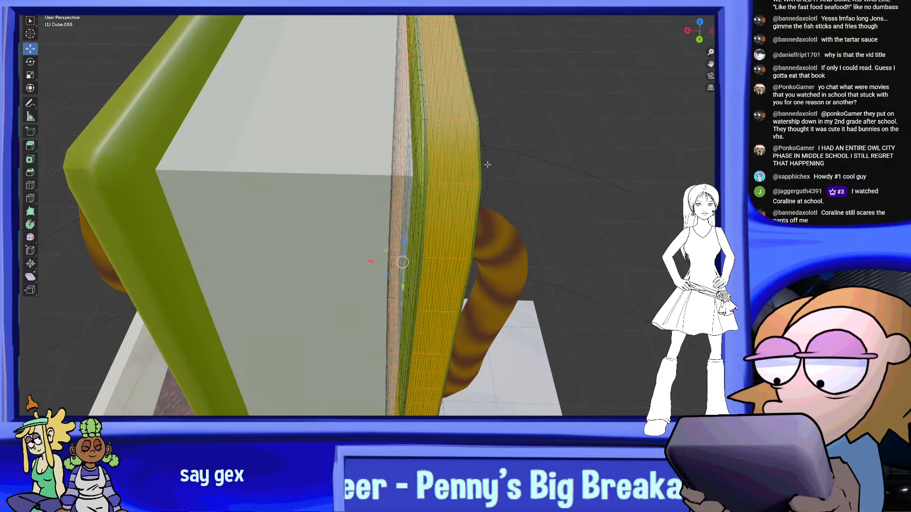
Un-Subdivide the selected faces along the cover's thickness twice and clear the selection
middle_drag(489, 165, 403, 185)
key(ctrl+f)
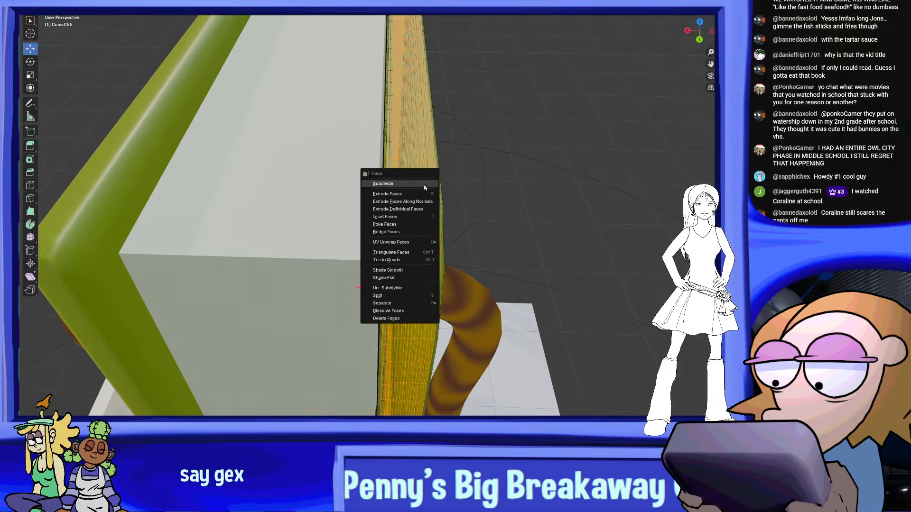
click(421, 287)
right_click(421, 286)
click(421, 286)
middle_drag(421, 286, 567, 228)
key(alt+a)
scroll(504, 177, down, 6)
shift+middle_drag(504, 177, 523, 199)
scroll(522, 199, up, 6)
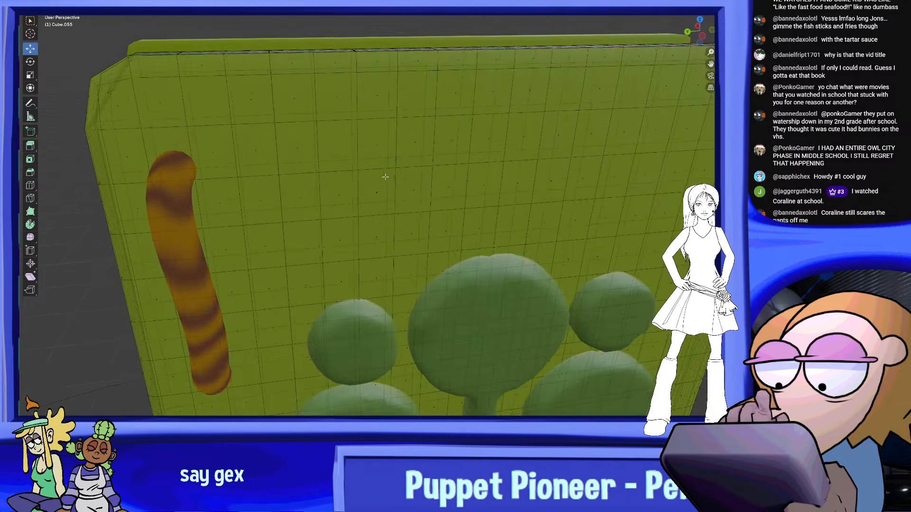
Leave Edit Mode and switch the front cover board to Sculpt Mode
middle_drag(397, 179, 331, 124)
click(61, 2)
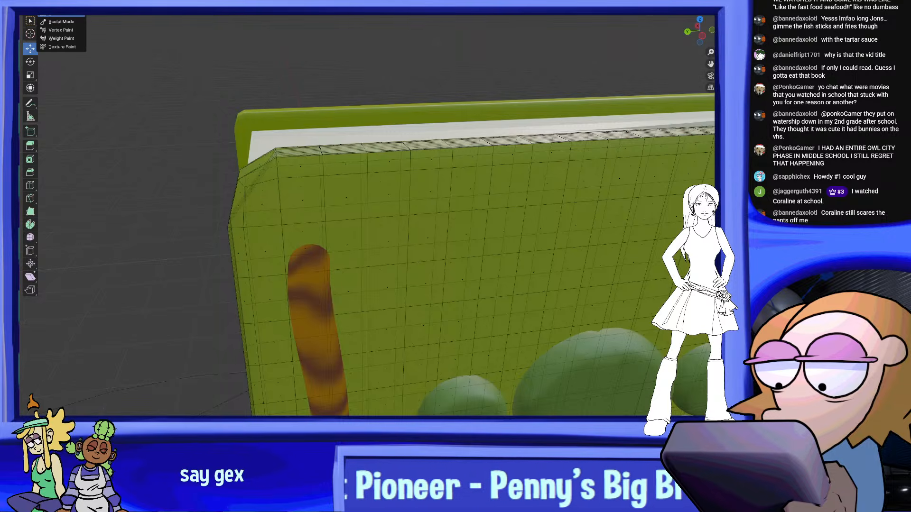
click(61, 5)
click(61, 3)
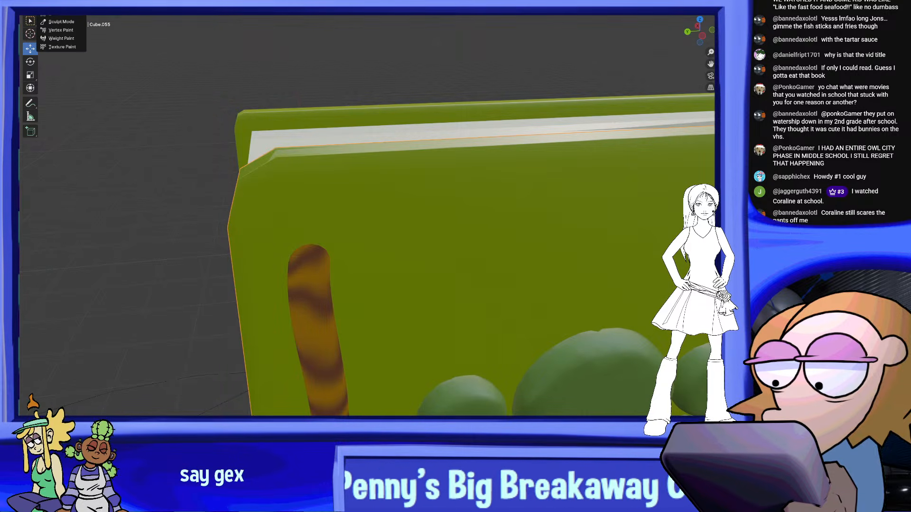
click(62, 21)
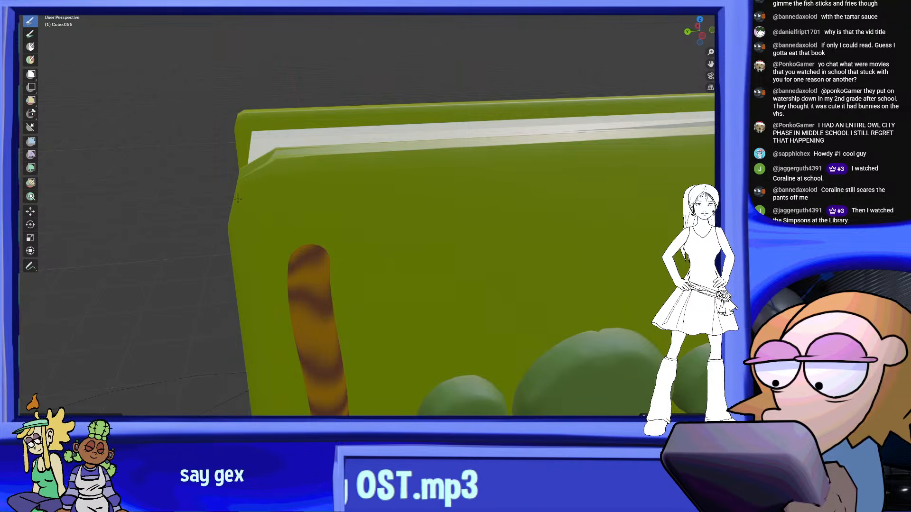
Sculpt the front cover's top corner on the strapped spine side into a softer, rounder shape
middle_drag(349, 162, 461, 231)
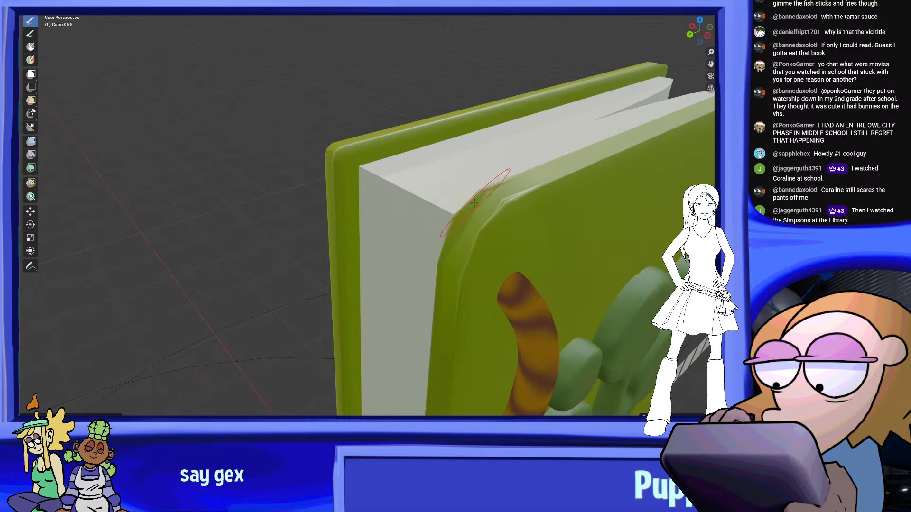
middle_drag(484, 214, 407, 266)
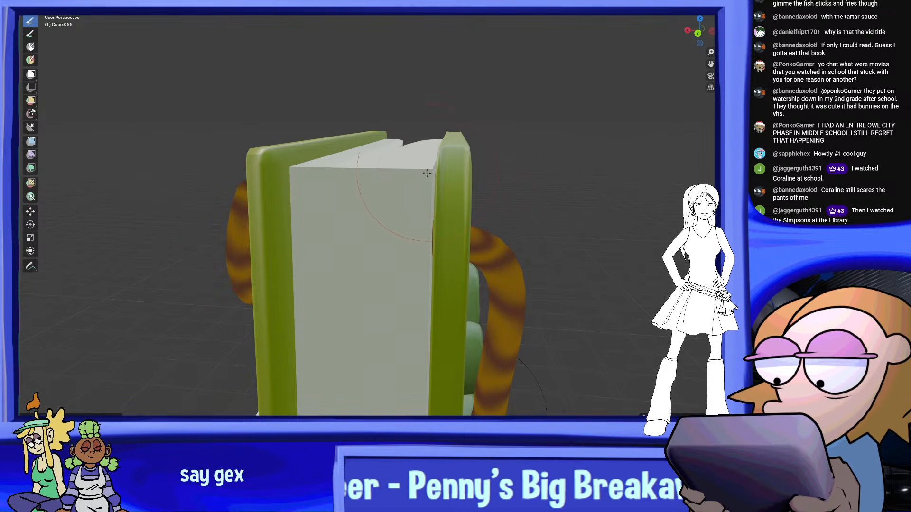
middle_drag(469, 215, 436, 225)
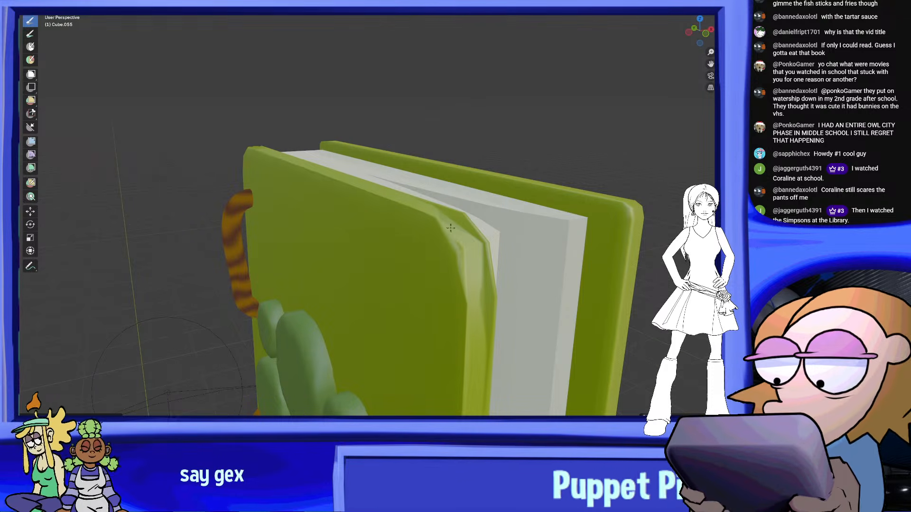
Round the front cover's top corner and adjoining thickness on the open page side with sculpt strokes
middle_drag(460, 247, 346, 263)
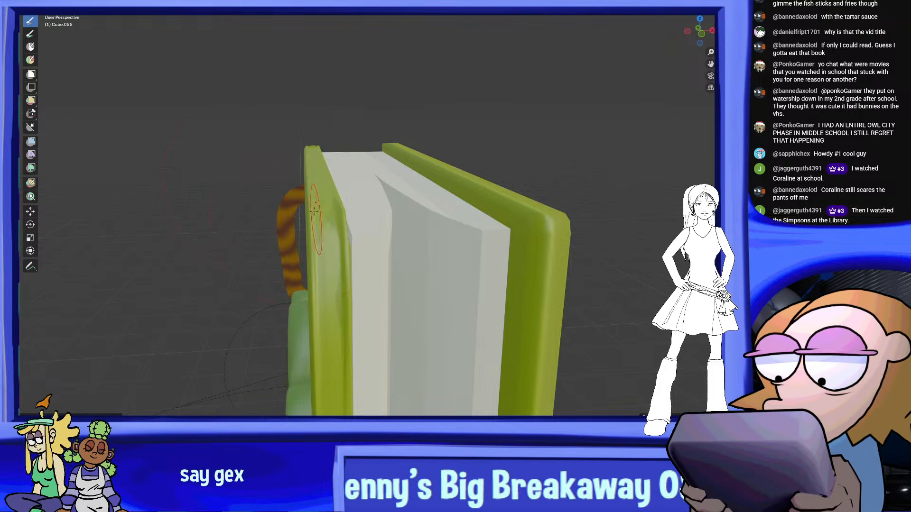
drag(309, 255, 318, 279)
middle_drag(349, 245, 317, 252)
mouse_move(311, 251)
mouse_down()
mouse_move(319, 302)
mouse_move(333, 251)
mouse_up()
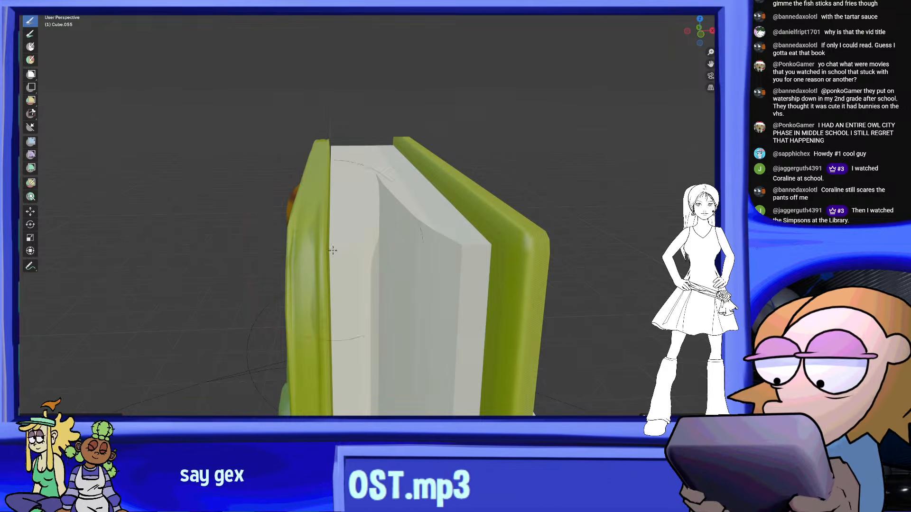
mouse_move(282, 234)
middle_down()
mouse_move(470, 223)
mouse_move(536, 234)
mouse_move(432, 203)
middle_up()
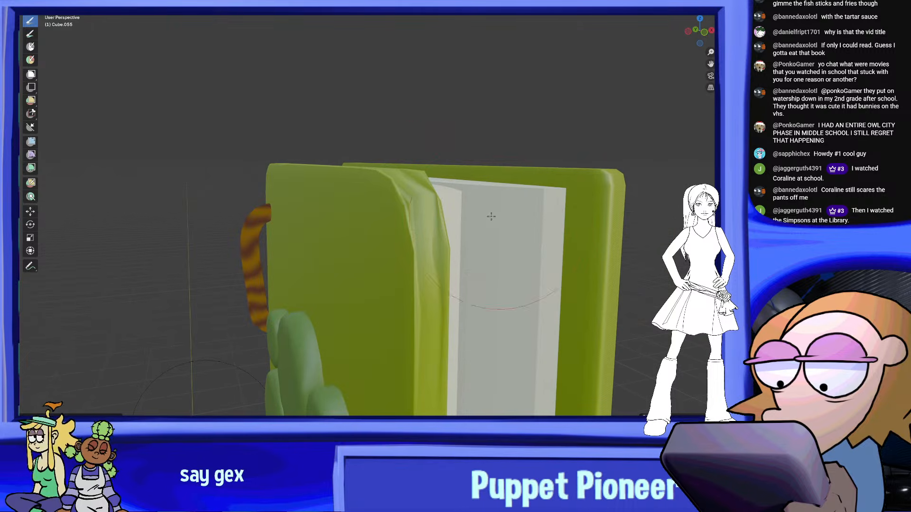
Sculpt the front cover's bottom corner on the open page side, working from below and from the side
scroll(431, 203, down, 7)
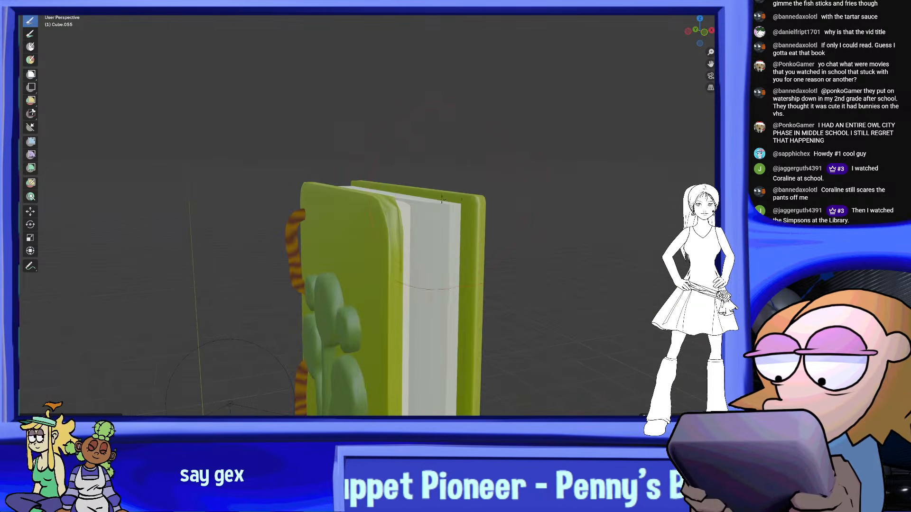
middle_drag(431, 203, 485, 147)
scroll(494, 180, up, 5)
mouse_move(514, 201)
middle_down()
mouse_move(479, 184)
mouse_move(380, 304)
middle_up()
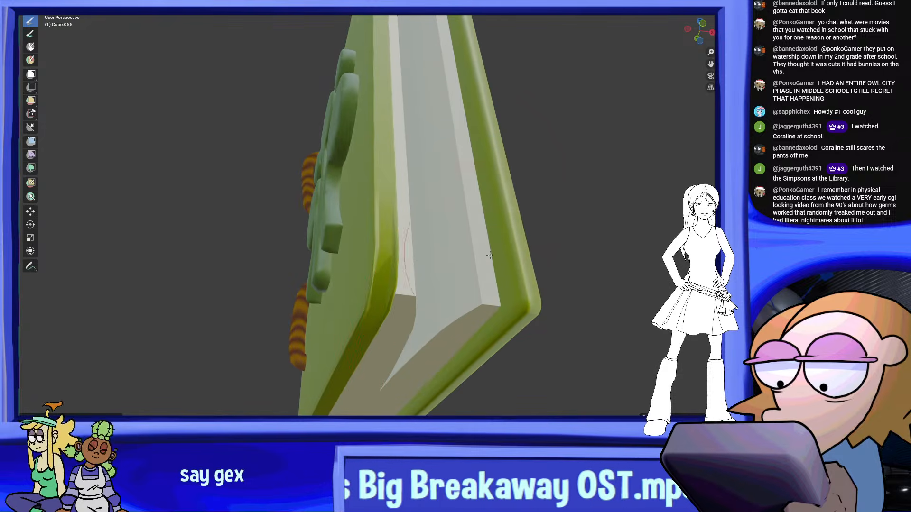
middle_drag(424, 233, 468, 178)
scroll(468, 178, down, 2)
middle_drag(586, 264, 550, 251)
scroll(551, 252, up, 4)
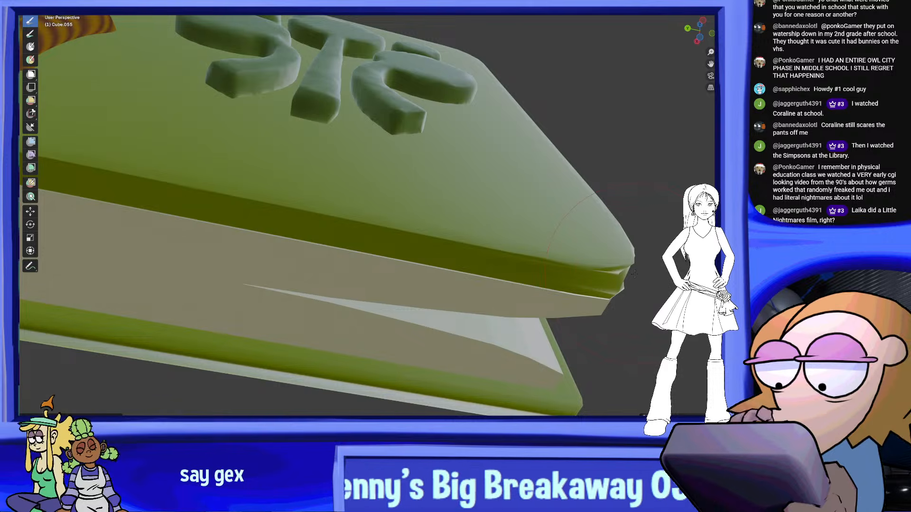
middle_drag(636, 273, 566, 274)
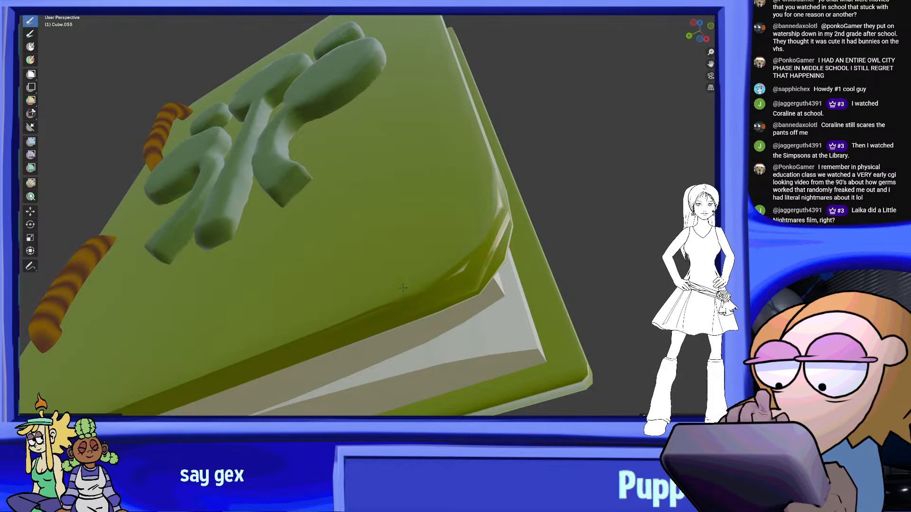
Soften the front cover's spine-side bottom corner and its bottom edge with sculpt strokes
middle_drag(409, 270, 395, 295)
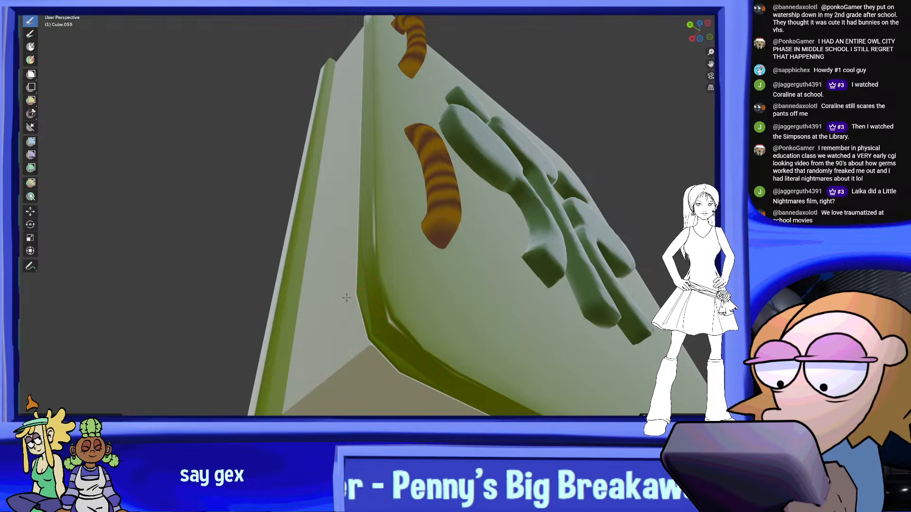
middle_drag(466, 349, 327, 239)
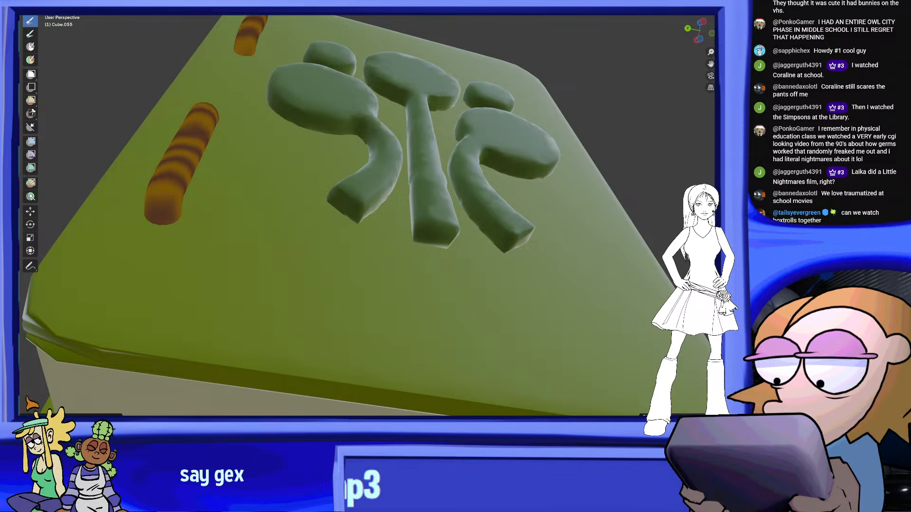
middle_drag(422, 363, 457, 306)
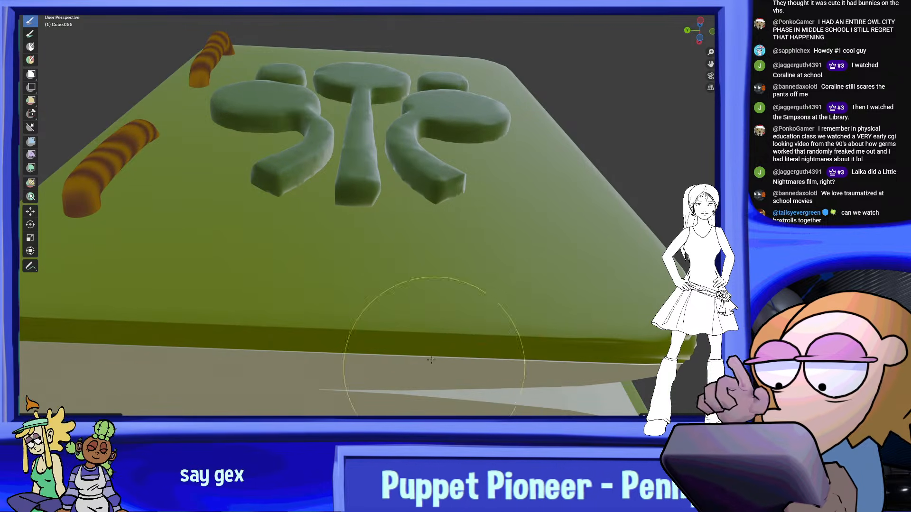
mouse_move(415, 279)
middle_down()
mouse_move(389, 375)
mouse_move(418, 333)
mouse_move(422, 363)
mouse_move(452, 355)
mouse_move(468, 220)
mouse_move(366, 322)
middle_up()
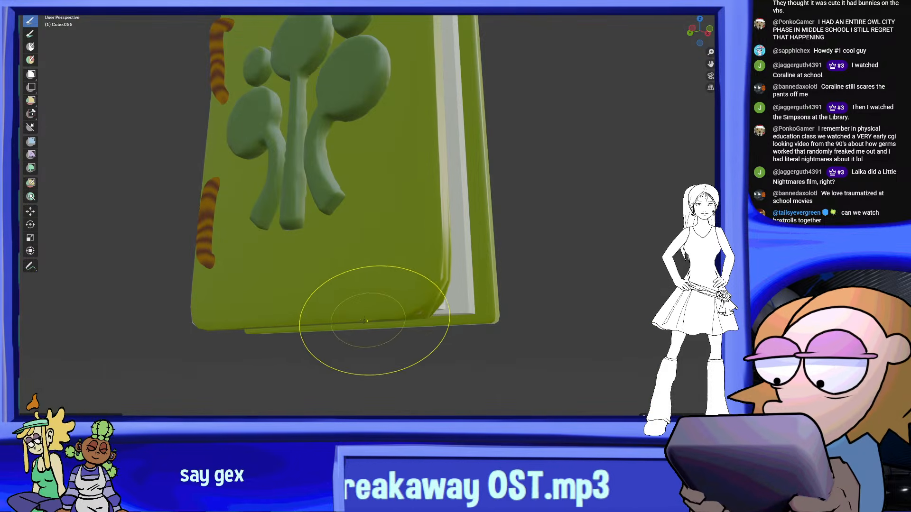
middle_drag(345, 280, 385, 284)
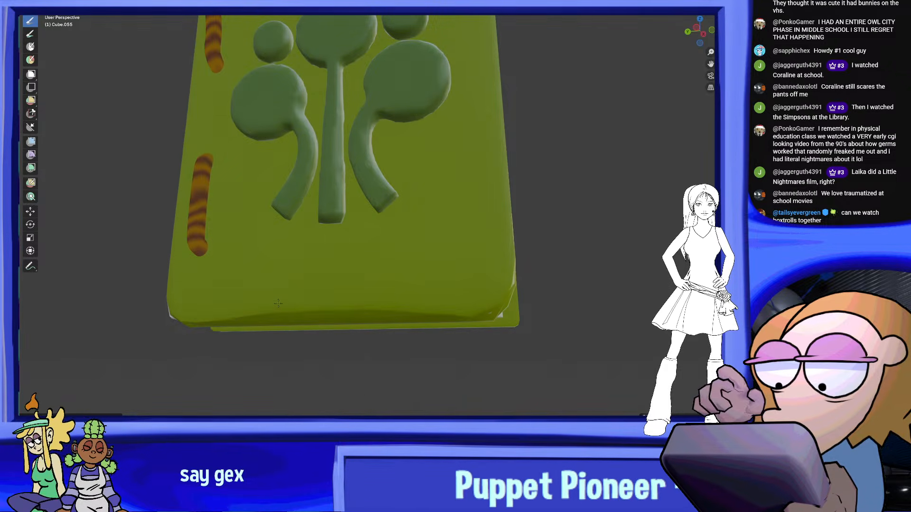
Refine the front cover's top edge and spine-side top corner so the board sits rounded beside the pages
middle_drag(373, 329, 396, 143)
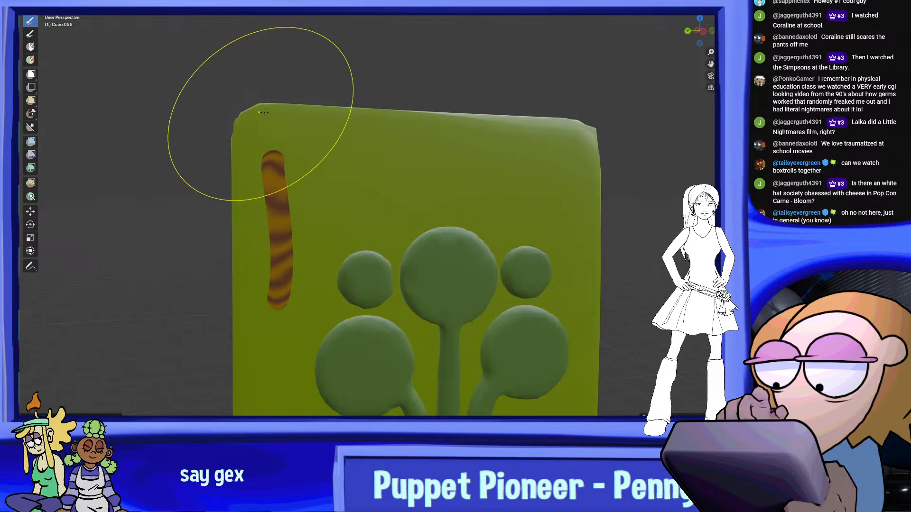
middle_drag(312, 132, 346, 126)
scroll(325, 109, down, 4)
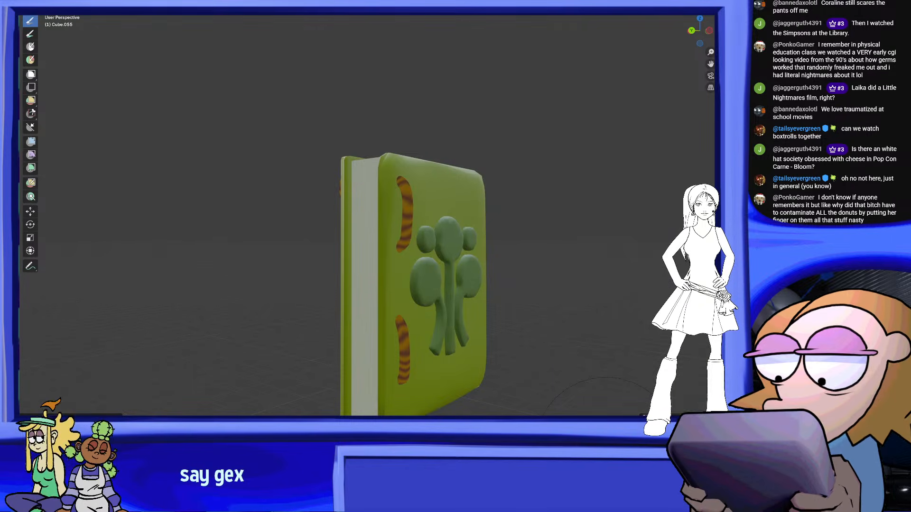
mouse_move(393, 228)
middle_down()
mouse_move(382, 216)
mouse_move(389, 207)
mouse_move(440, 229)
middle_up()
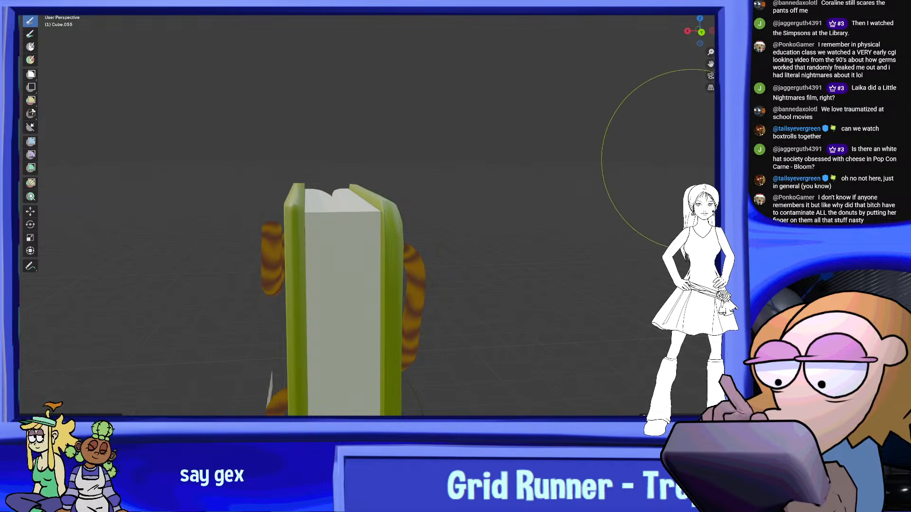
scroll(365, 225, up, 5)
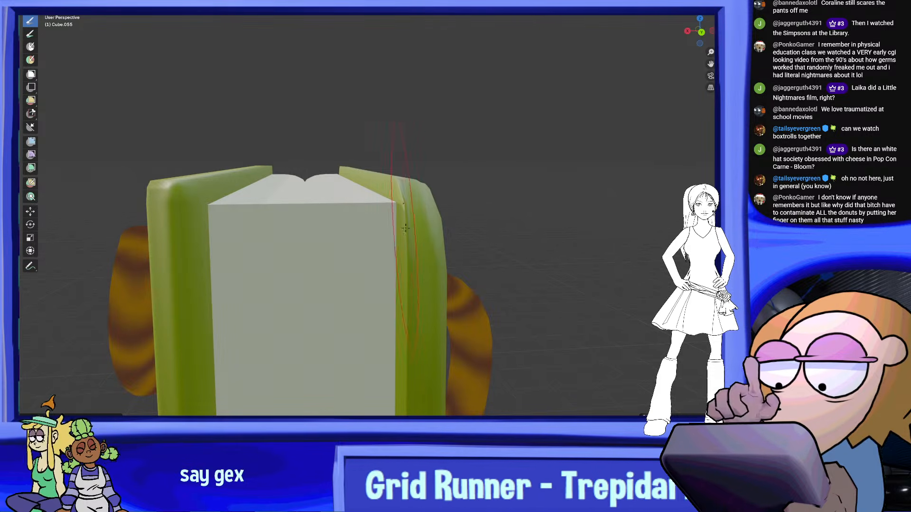
middle_drag(400, 238, 368, 222)
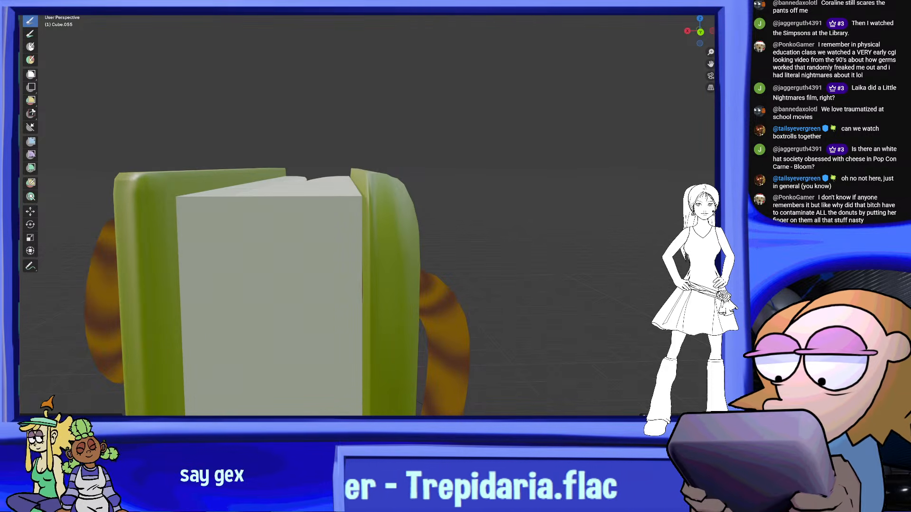
middle_drag(368, 222, 308, 203)
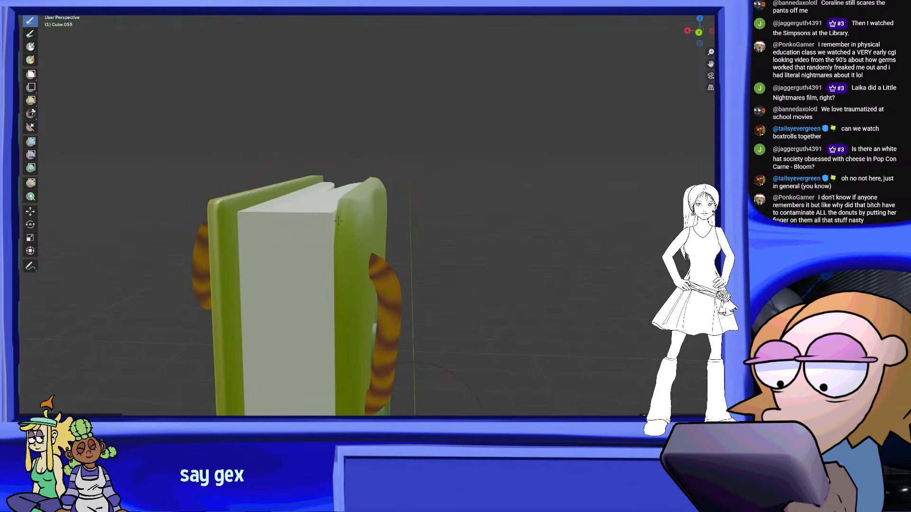
Return the sculpted front cover to Object Mode and check its upper edge up close
middle_drag(336, 248, 408, 250)
click(61, 1)
click(61, 4)
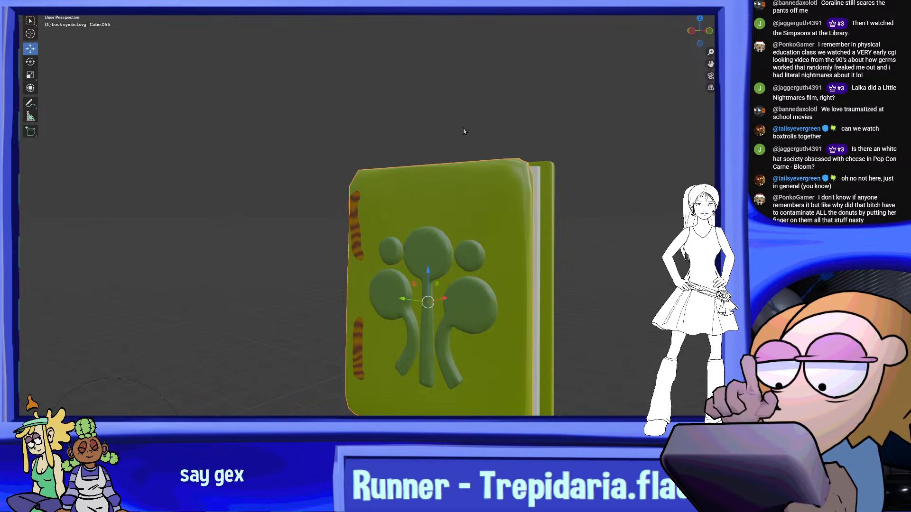
click(61, 3)
click(61, 12)
shift+middle_drag(420, 164, 428, 220)
scroll(428, 220, up, 3)
key(c)
click(57, 5)
click(57, 10)
Delete the old back cover board from the book
middle_drag(425, 185, 391, 155)
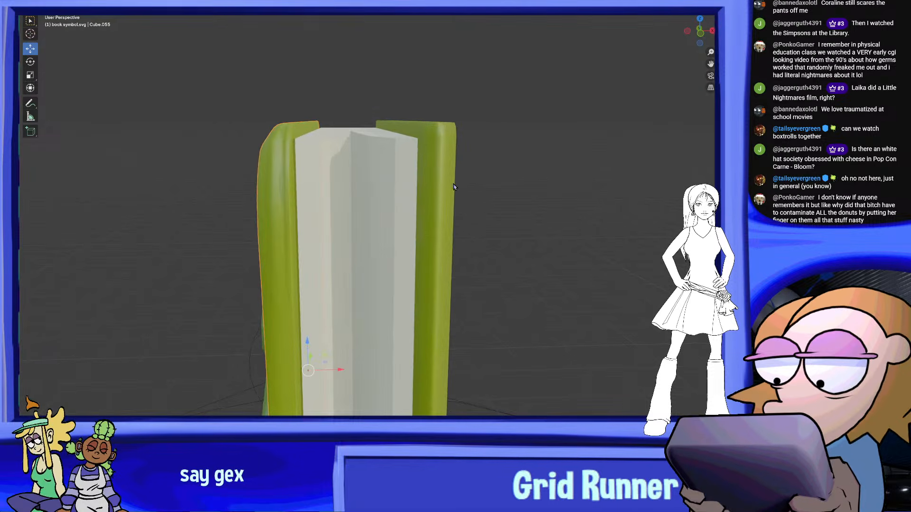
click(447, 187)
right_click(443, 185)
click(427, 322)
Duplicate the sculpted front cover, rotate the copy to face outward and move it along X onto the back of the pages
middle_drag(428, 325, 352, 231)
scroll(351, 231, down, 3)
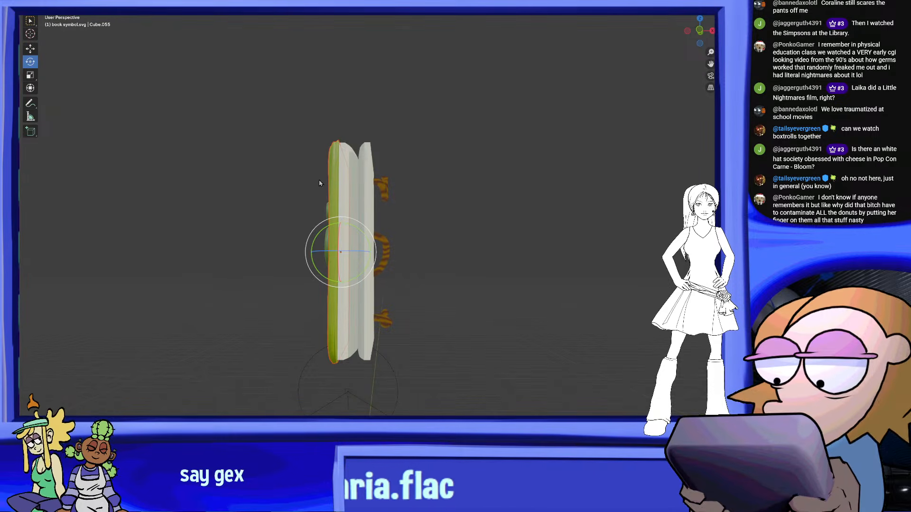
drag(363, 232, 304, 304)
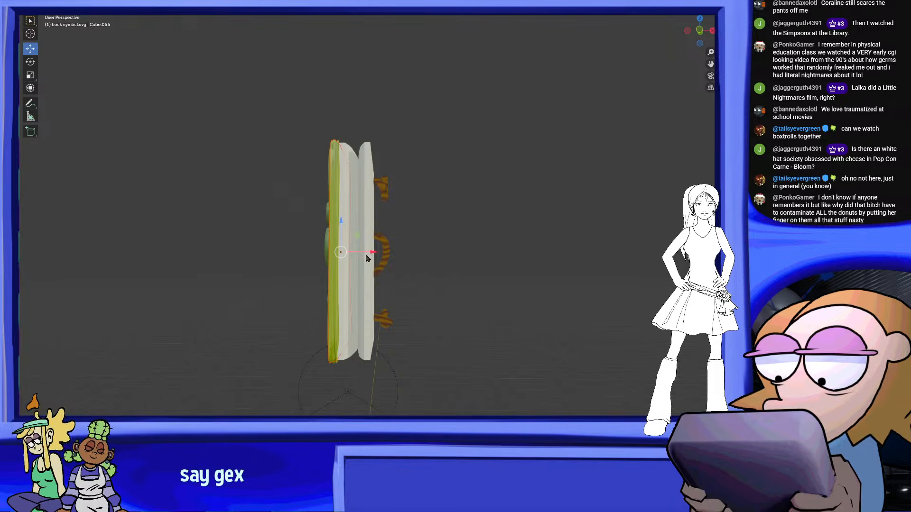
drag(366, 258, 408, 250)
middle_drag(403, 258, 408, 287)
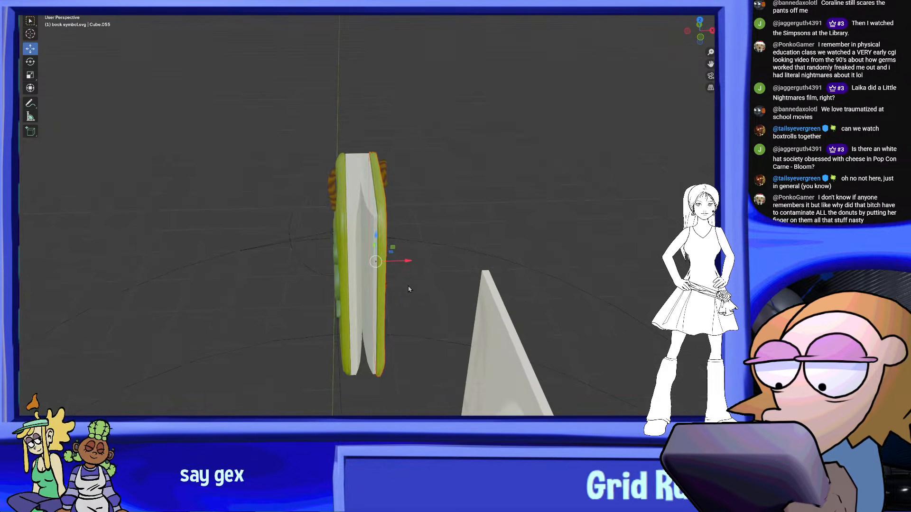
Clear the selection, view the book from the front and save the file
scroll(409, 287, up, 2)
drag(409, 280, 414, 276)
middle_drag(413, 276, 585, 197)
click(586, 196)
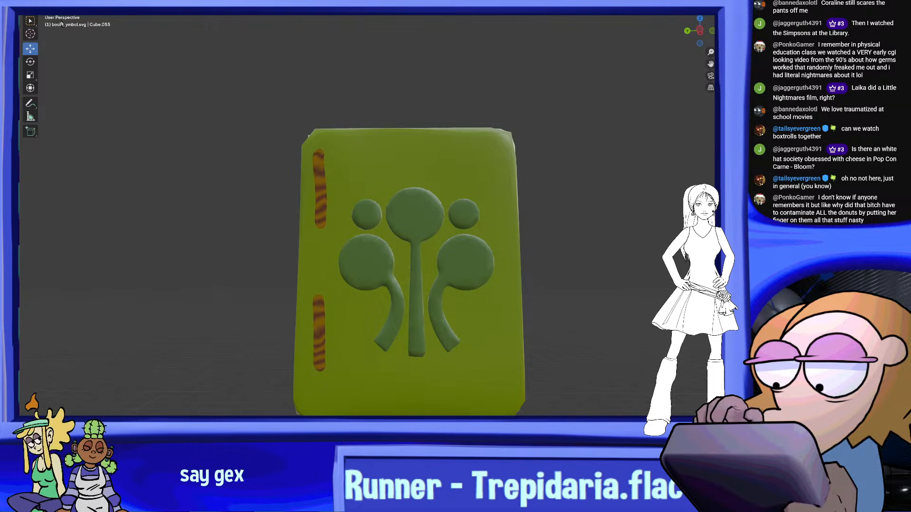
click(37, 1)
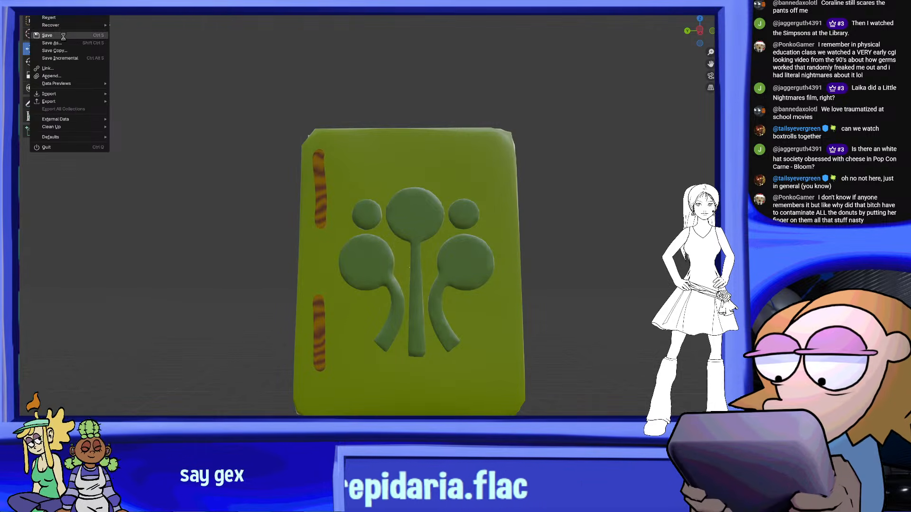
scroll(472, 169, up, 3)
Select the front cover and examine the book's corners and both boards from several angles
click(484, 126)
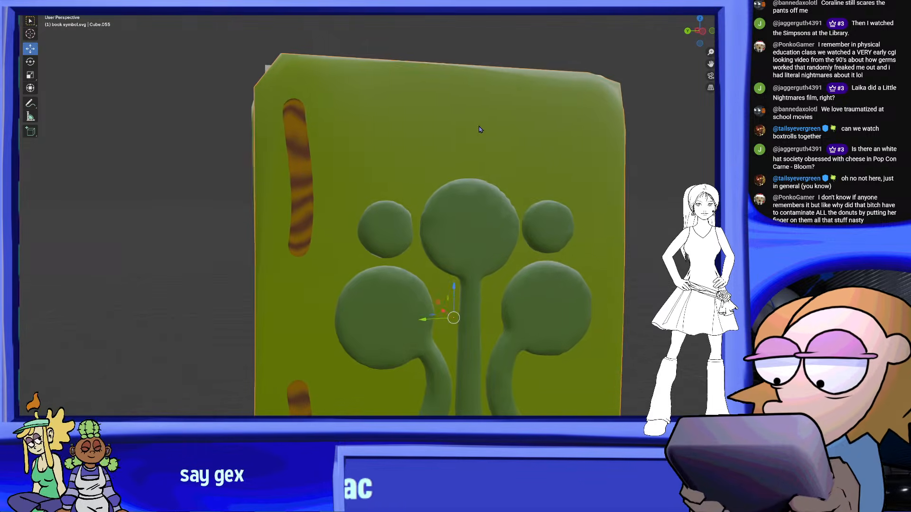
shift+middle_drag(484, 127, 418, 191)
middle_drag(527, 206, 540, 145)
shift+middle_drag(369, 108, 339, 62)
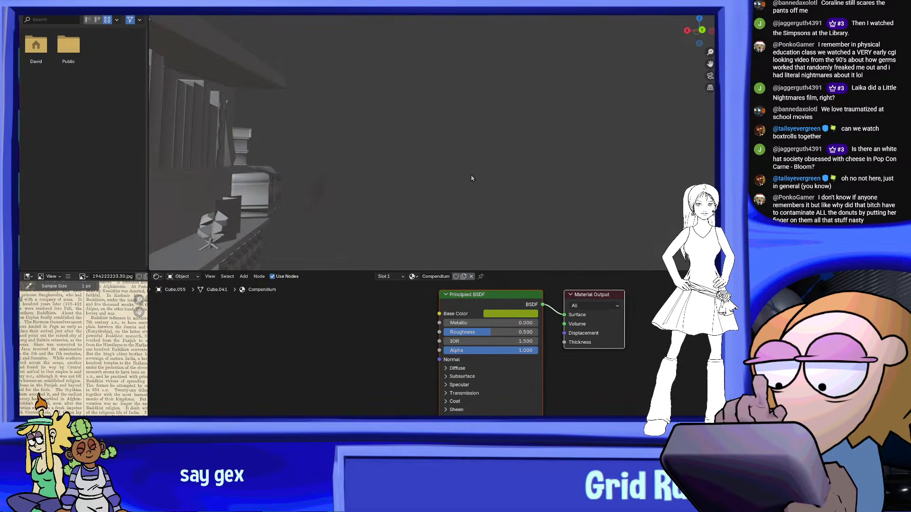
middle_drag(471, 179, 400, 163)
scroll(400, 162, down, 4)
shift+middle_drag(360, 114, 448, 204)
scroll(448, 204, up, 2)
mouse_move(541, 152)
middle_down()
mouse_move(523, 149)
mouse_move(535, 218)
middle_up()
Open the Shading workspace, display the book's materials in the viewport and enlarge the 3D view above the node editor
scroll(522, 149, up, 5)
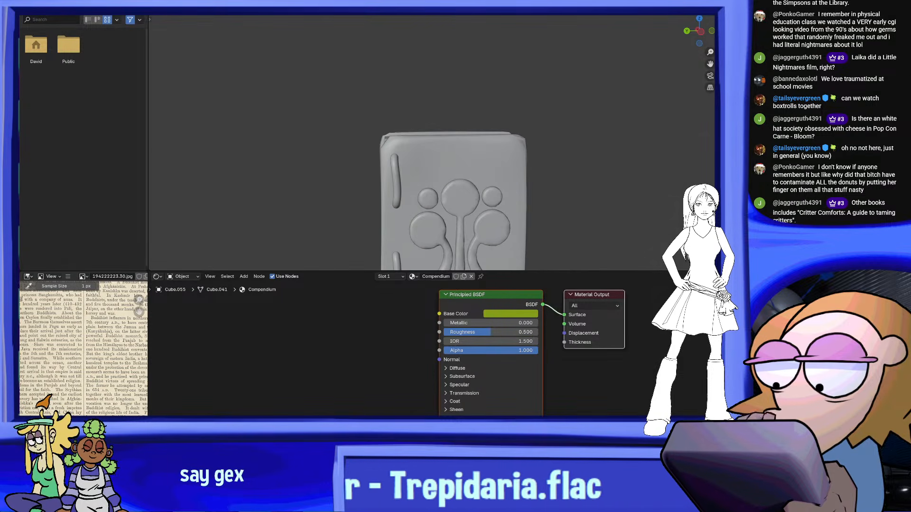
click(700, 9)
drag(573, 273, 575, 325)
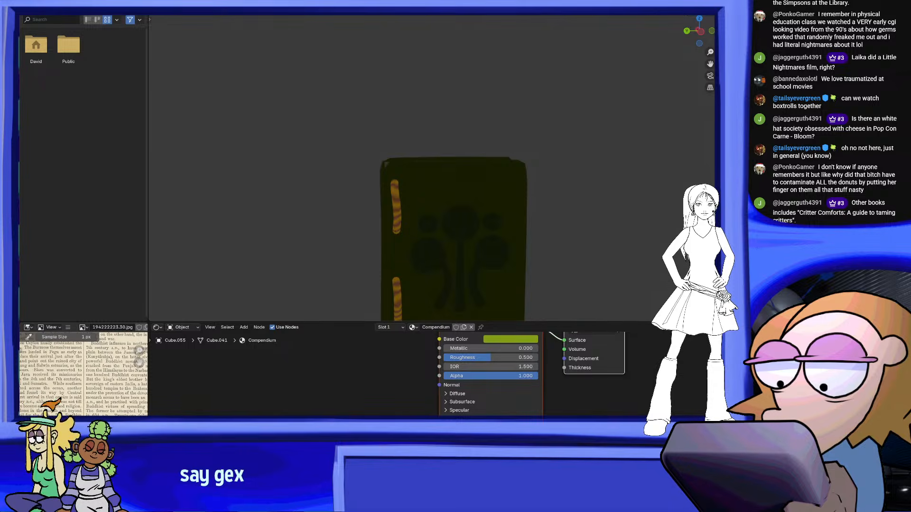
Preview the book with its materials in an environment-lit viewport and bring the front cover into close view
click(690, 10)
middle_drag(519, 233, 497, 190)
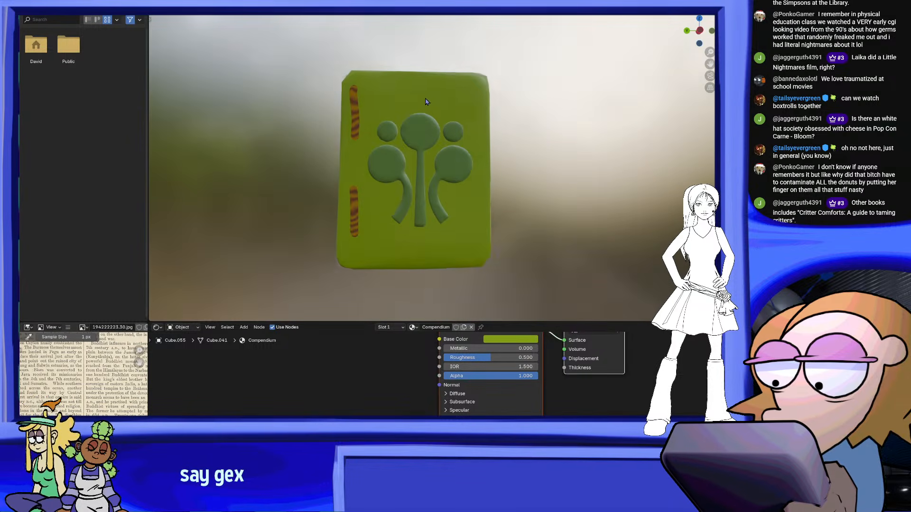
scroll(428, 103, up, 2)
scroll(488, 373, down, 2)
Add a Wave Texture node to the Compendium material and arrange it before the Principled BSDF
middle_drag(489, 373, 491, 411)
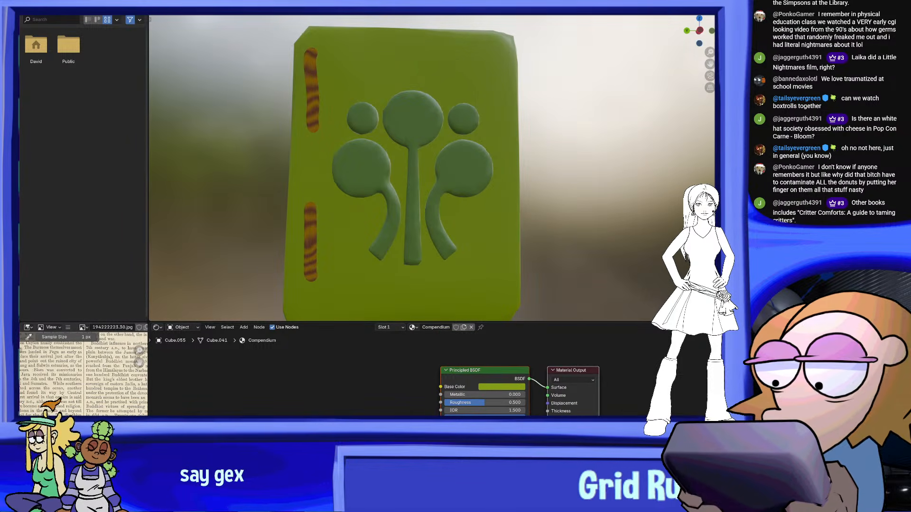
drag(468, 368, 344, 373)
click(477, 366)
key(shift+a)
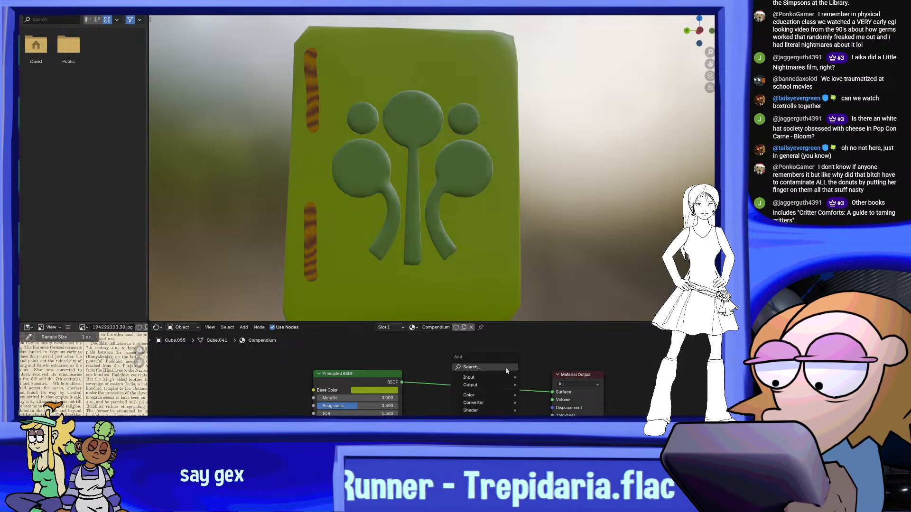
click(504, 368)
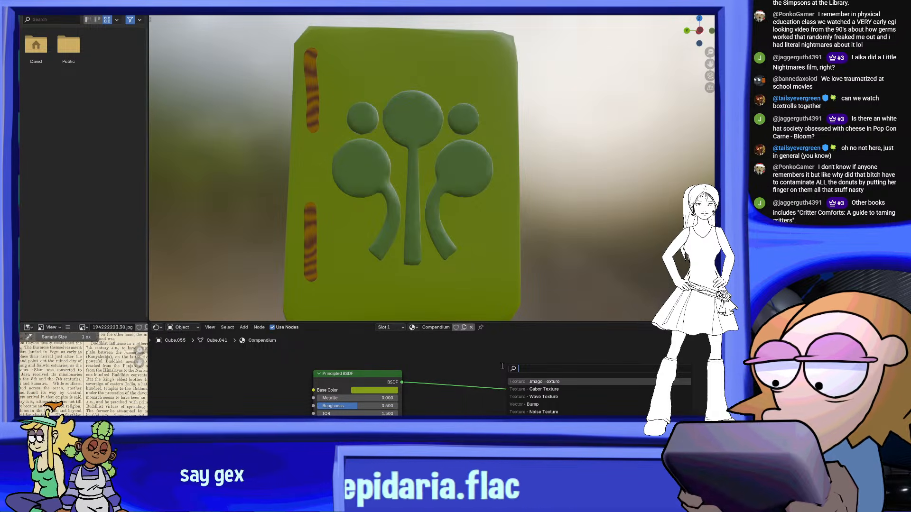
click(544, 396)
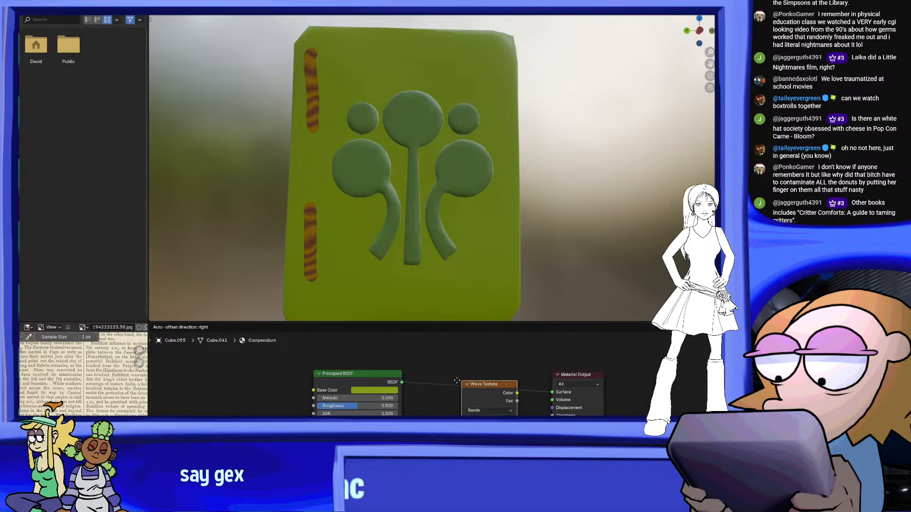
click(371, 389)
drag(362, 380, 403, 368)
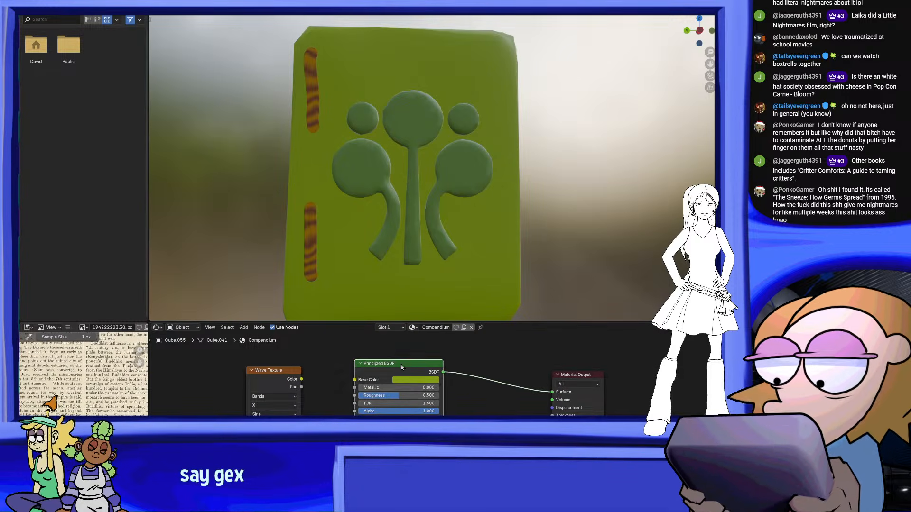
Examine the settings of the Wave Texture and Principled BSDF nodes in the Compendium material
scroll(471, 412, down, 2)
scroll(428, 380, up, 1)
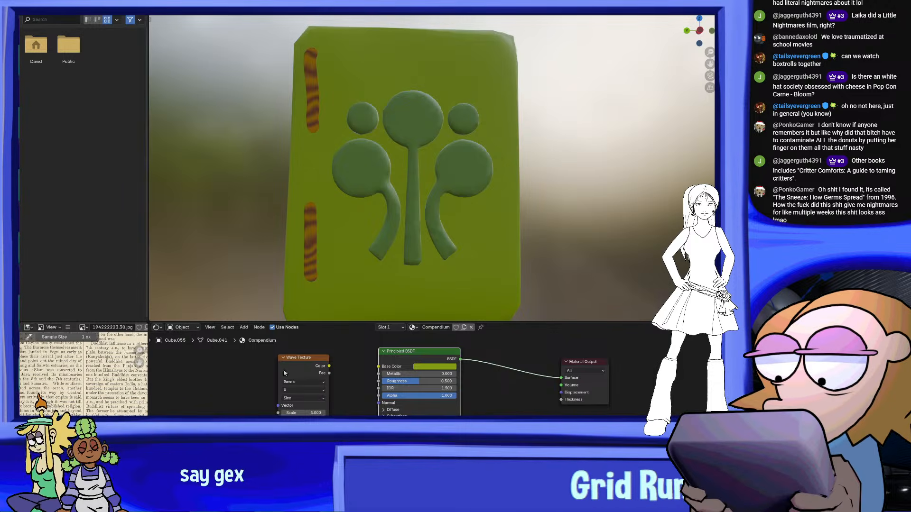
scroll(278, 376, up, 2)
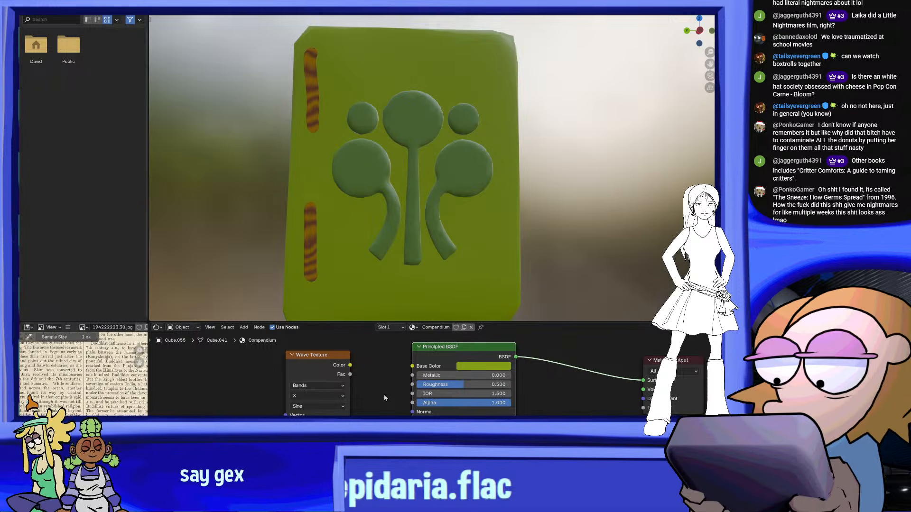
scroll(385, 398, down, 2)
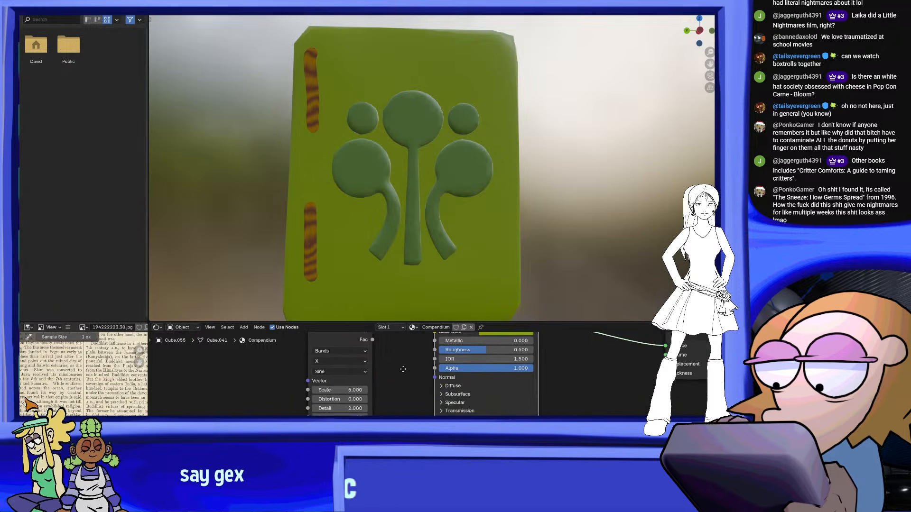
scroll(469, 380, down, 2)
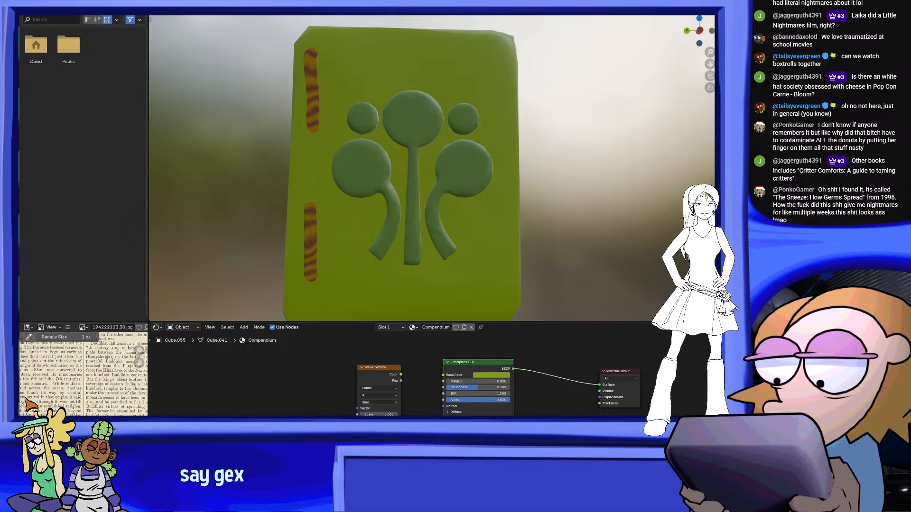
middle_drag(396, 404, 423, 388)
scroll(425, 389, up, 4)
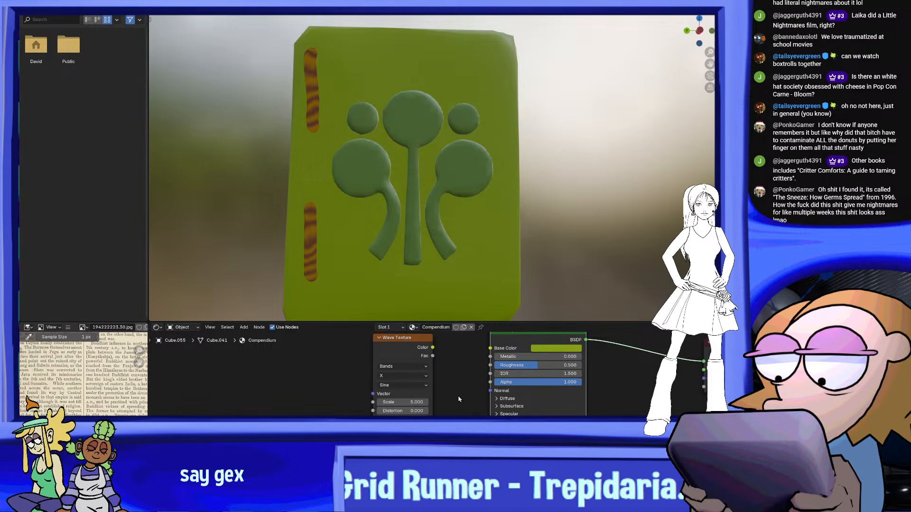
scroll(432, 407, down, 1)
scroll(433, 408, down, 1)
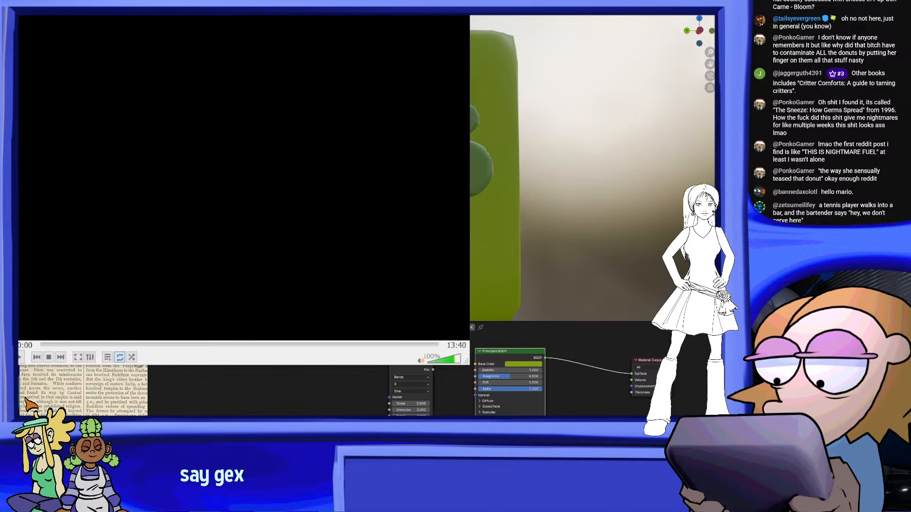
Switch to the VLC video player, skip the video to 03:21, play it briefly at 65% volume and pause it
click(317, 264)
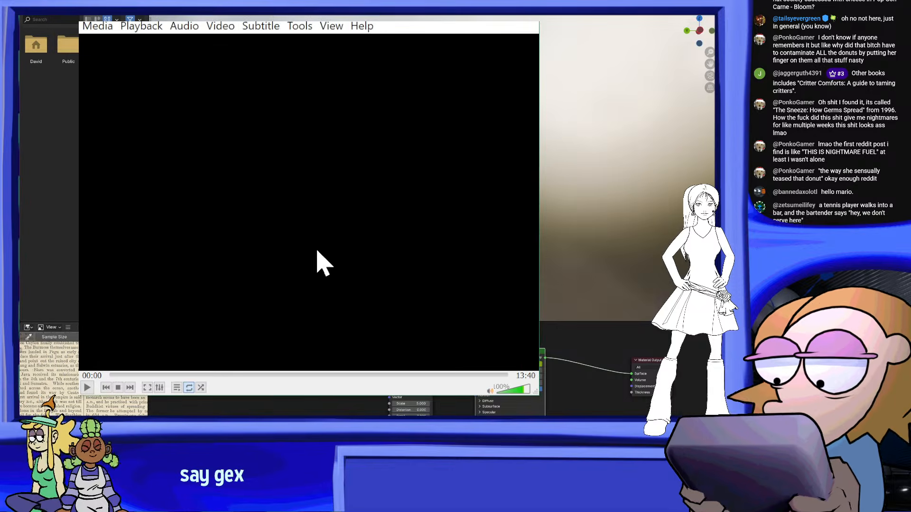
click(196, 375)
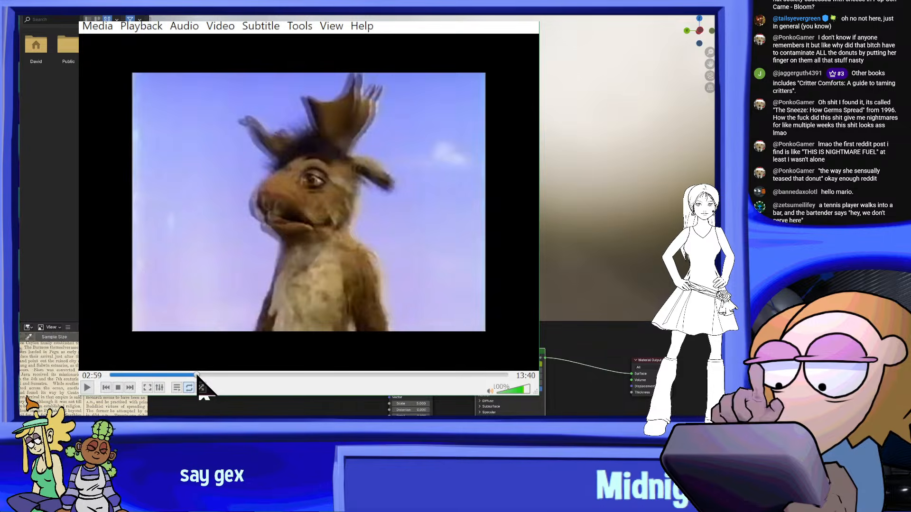
click(207, 375)
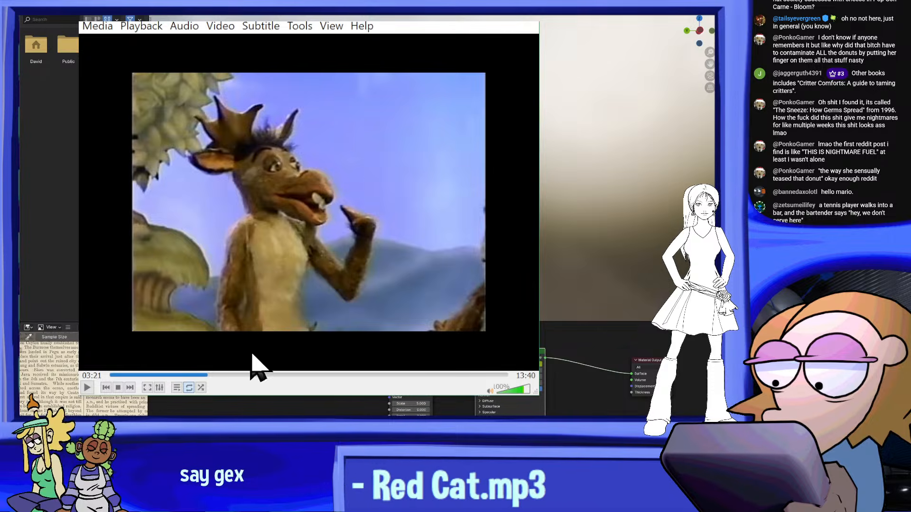
key(space)
scroll(316, 267, down, 7)
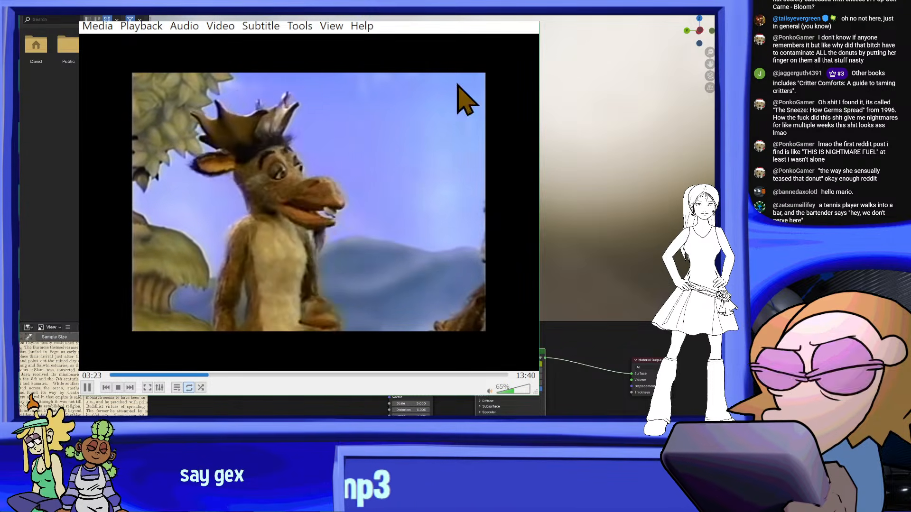
key(space)
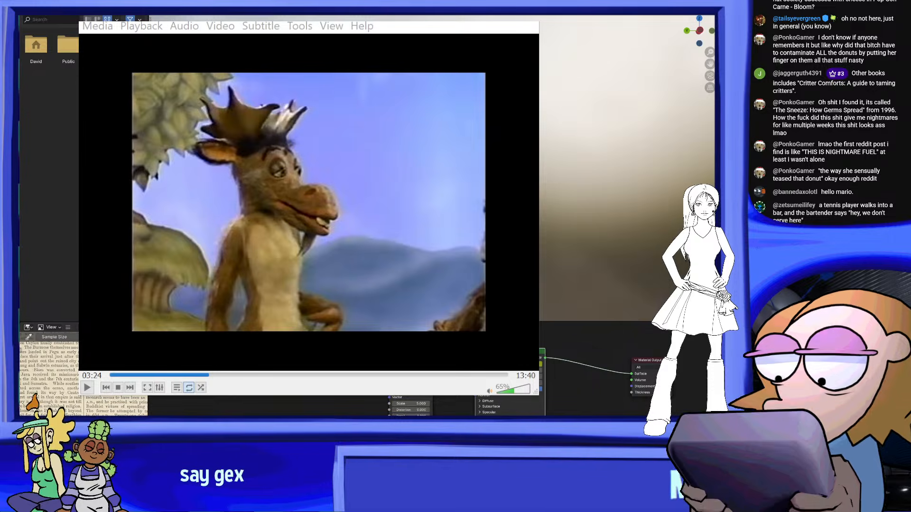
Skip the video back towards its beginning, play it and lower the volume to 50%
drag(315, 377, 149, 338)
key(space)
scroll(364, 268, down, 2)
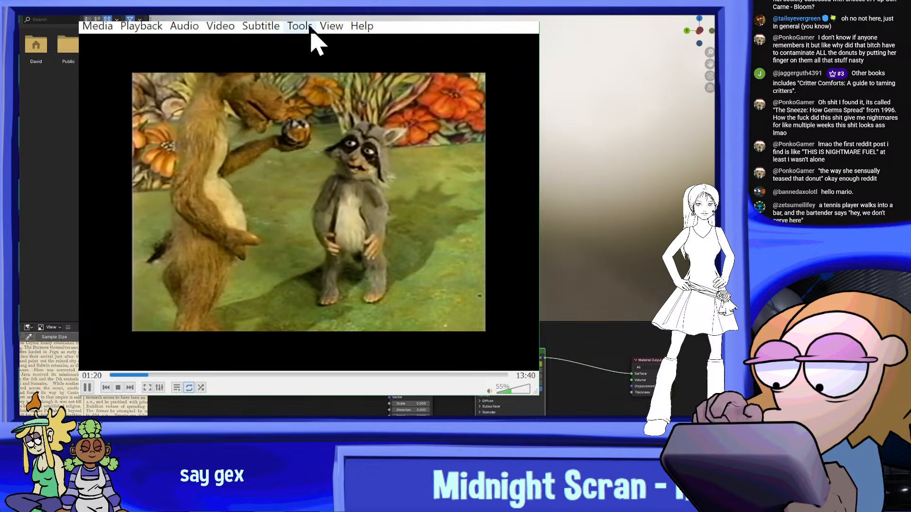
drag(309, 14, 246, 30)
scroll(25, 399, down, 2)
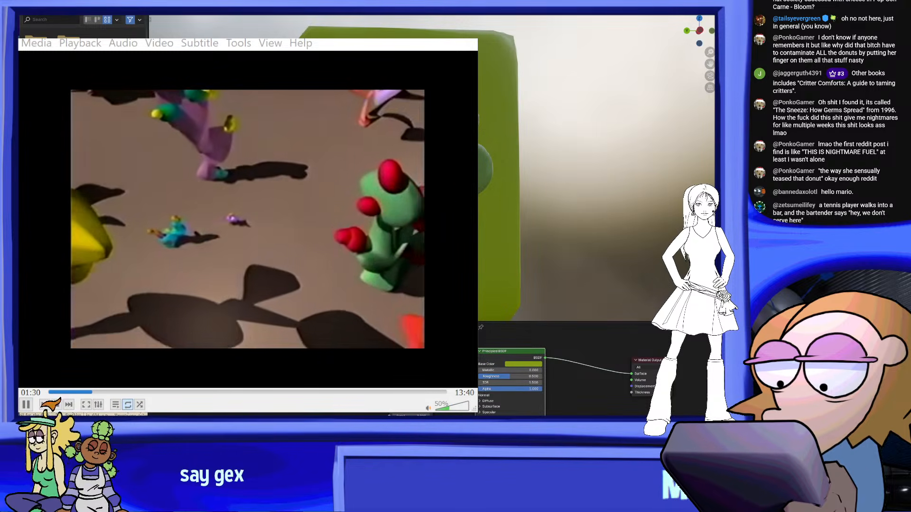
Watch the video while repositioning its window, pause it at 02:34 and dismiss the player
drag(247, 30, 229, 39)
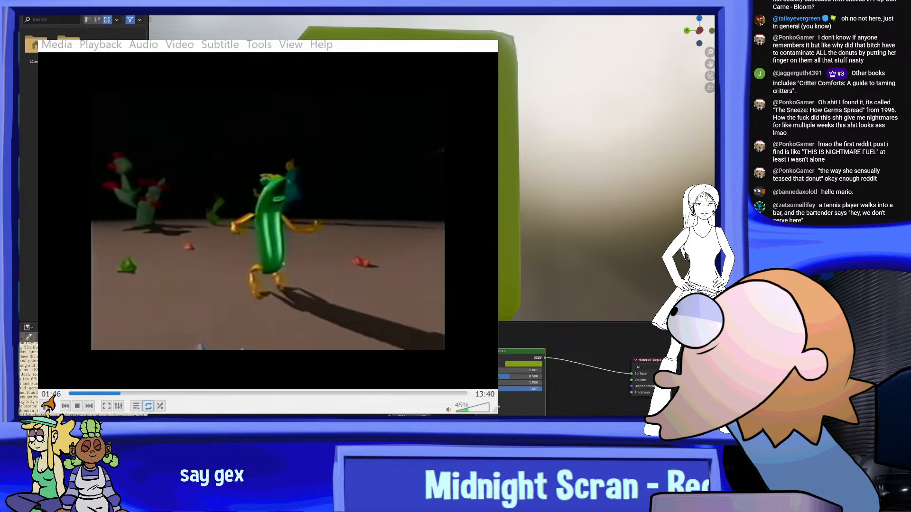
drag(229, 36, 280, 61)
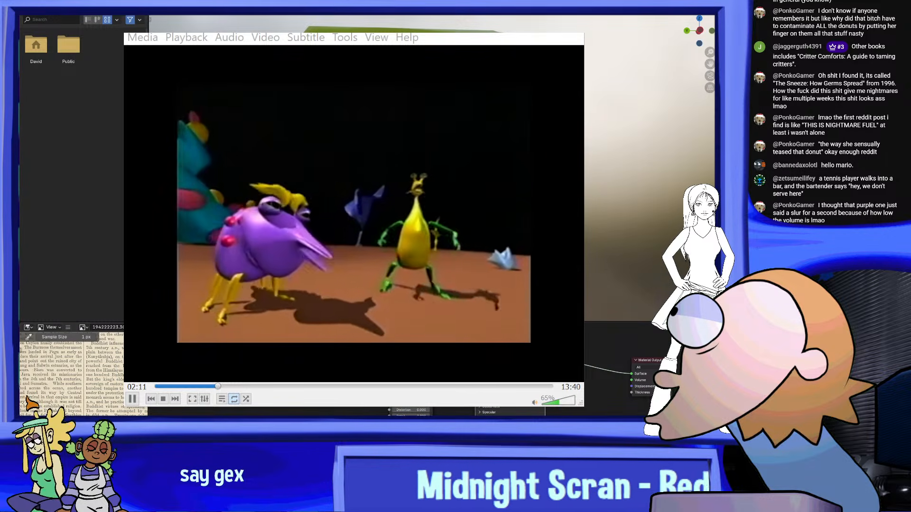
mouse_move(280, 60)
mouse_down()
mouse_move(266, 19)
mouse_move(164, 25)
mouse_move(258, 64)
mouse_move(440, 43)
mouse_move(89, 43)
mouse_move(203, 94)
mouse_move(353, 18)
mouse_move(410, 14)
mouse_move(271, 53)
mouse_up()
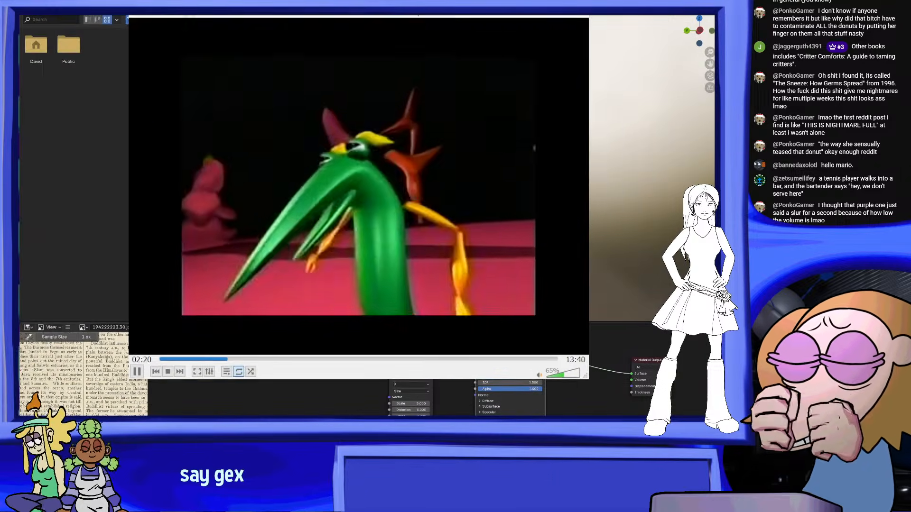
drag(359, 5, 408, 85)
drag(407, 53, 392, 31)
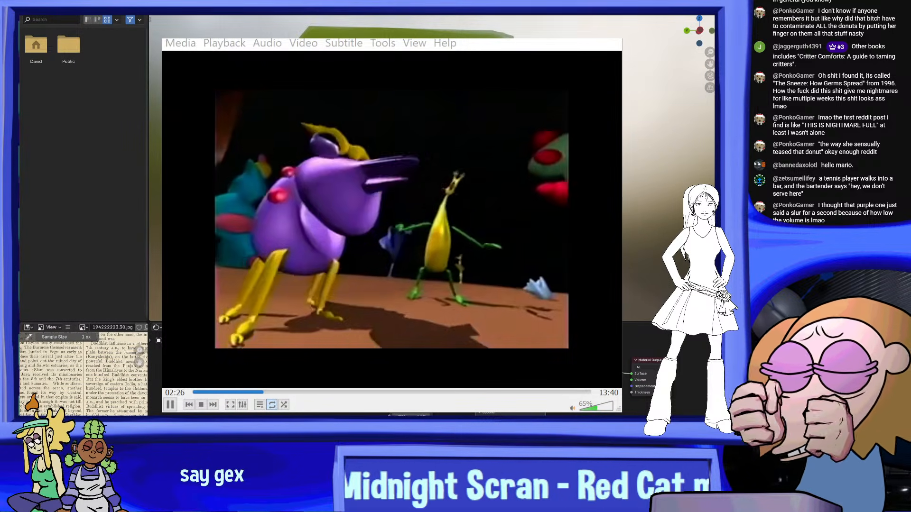
mouse_move(392, 31)
mouse_down()
mouse_move(243, 0)
mouse_move(455, 1)
mouse_move(501, 44)
mouse_move(340, 4)
mouse_move(307, 56)
mouse_move(444, 5)
mouse_move(316, 21)
mouse_move(414, 1)
mouse_move(440, 43)
mouse_move(393, 21)
mouse_up()
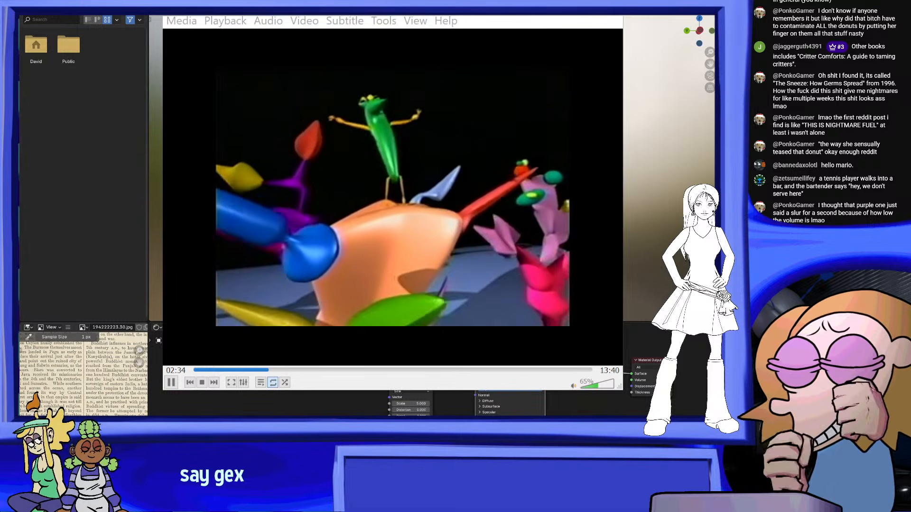
key(space)
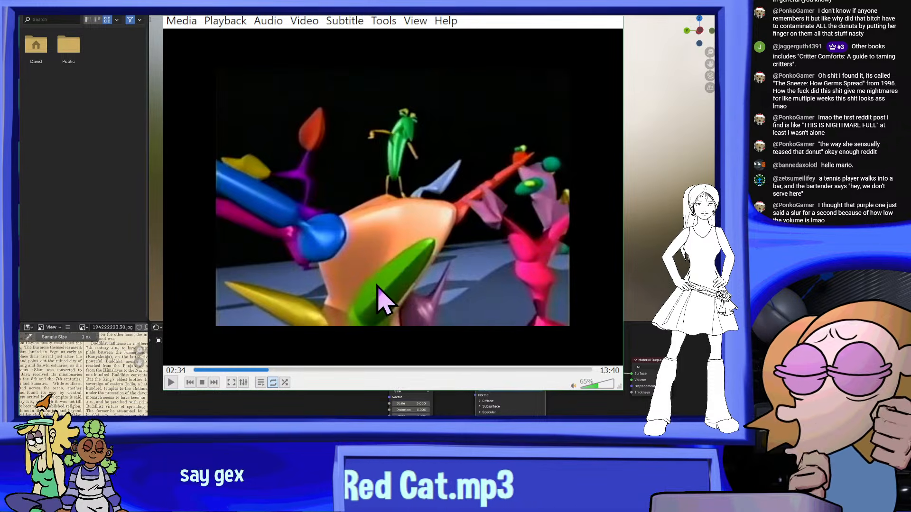
click(602, 15)
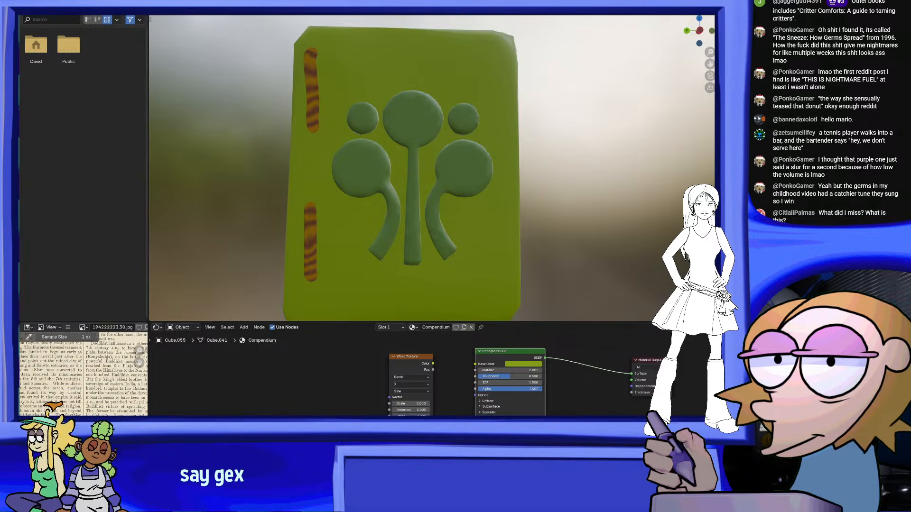
Return to the book model in Blender, view the whole cover and save the file
mouse_move(504, 111)
middle_down()
mouse_move(541, 114)
mouse_move(507, 116)
middle_up()
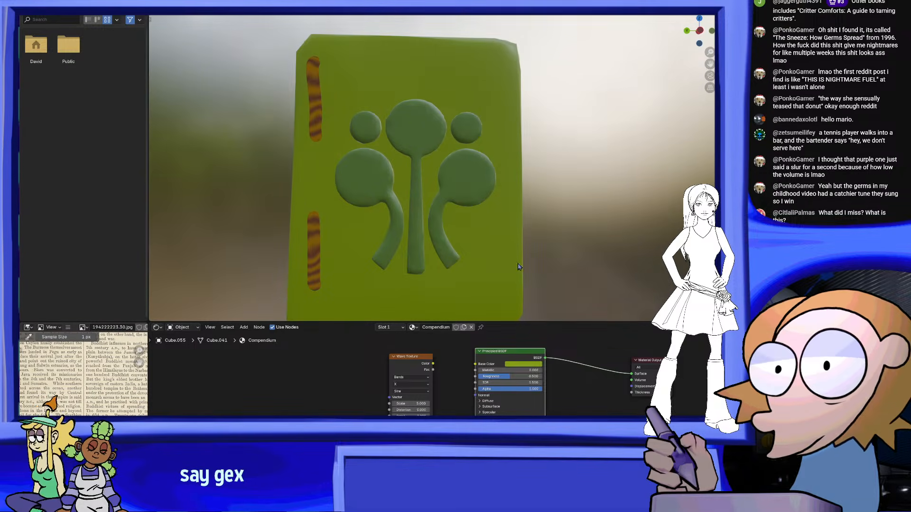
scroll(485, 211, down, 3)
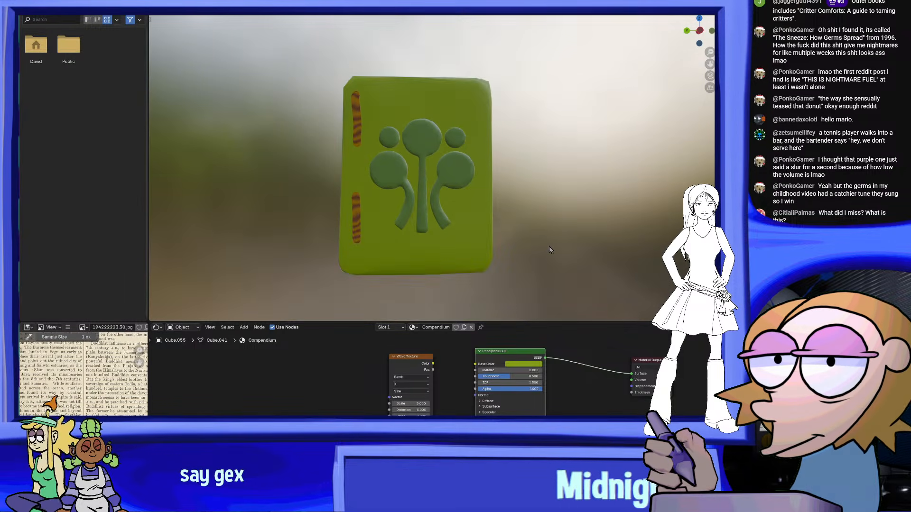
click(38, 1)
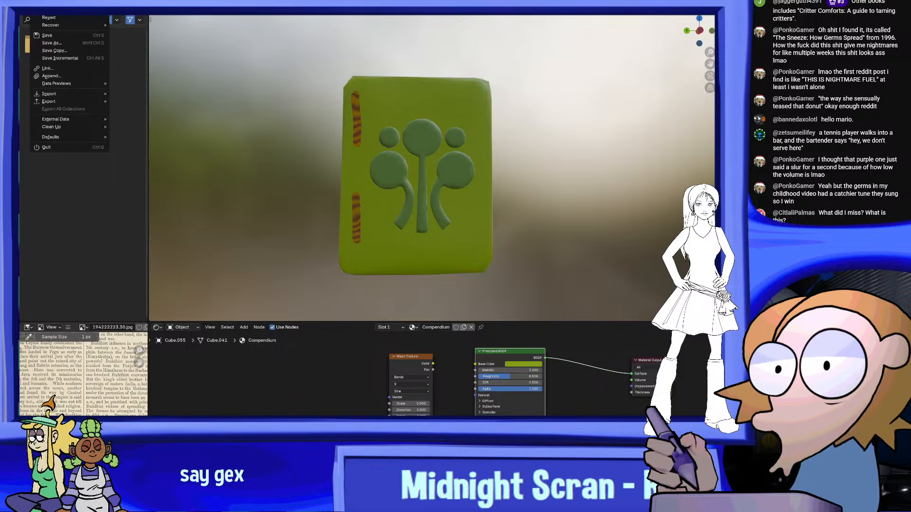
click(54, 36)
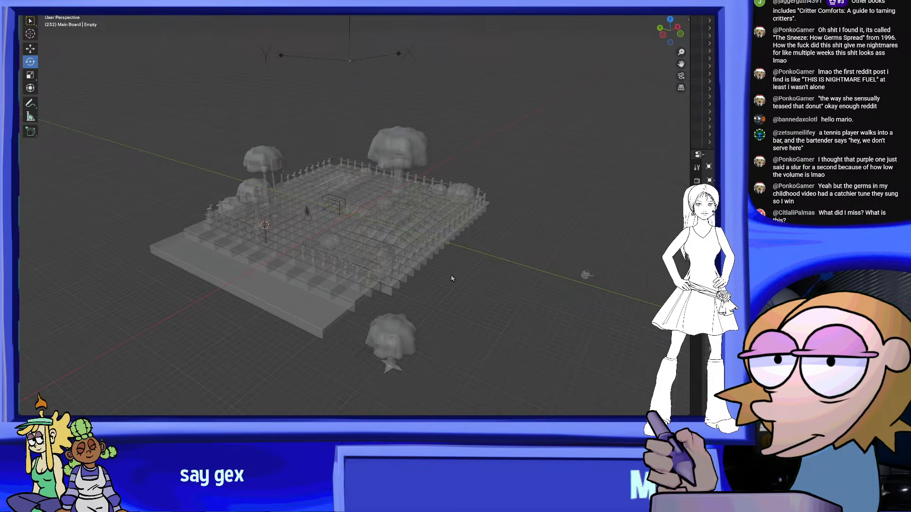
In the fenced Main Board scene, select the road slab along the outer edge and open the Shading workspace
scroll(343, 292, up, 2)
middle_drag(309, 299, 334, 280)
shift+middle_drag(335, 280, 368, 217)
scroll(430, 192, up, 3)
click(420, 194)
scroll(403, 204, up, 2)
scroll(429, 223, up, 2)
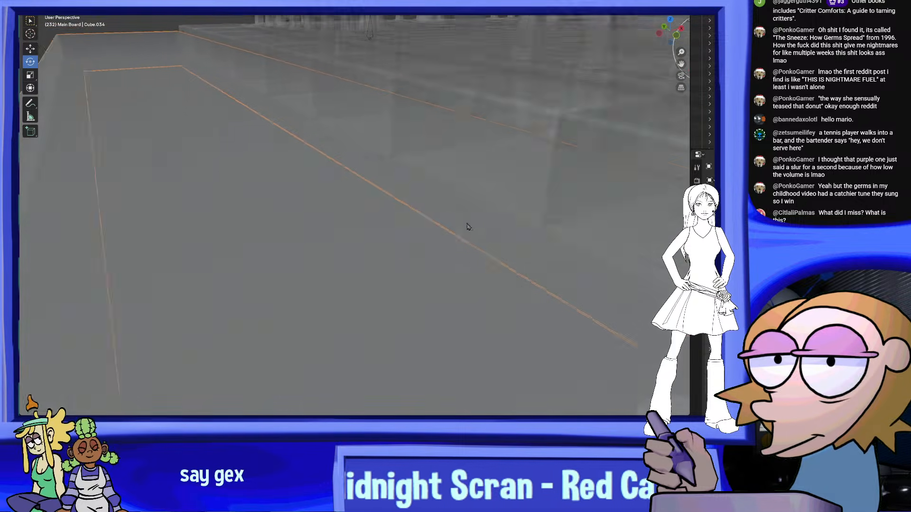
middle_drag(429, 223, 431, 213)
click(244, 6)
Select and copy the whole node setup of the road material in the shader editor
mouse_move(333, 315)
middle_down()
mouse_move(356, 341)
mouse_move(435, 382)
mouse_move(448, 411)
middle_up()
middle_drag(420, 372, 586, 357)
scroll(445, 393, down, 2)
scroll(440, 389, down, 1)
scroll(545, 370, up, 2)
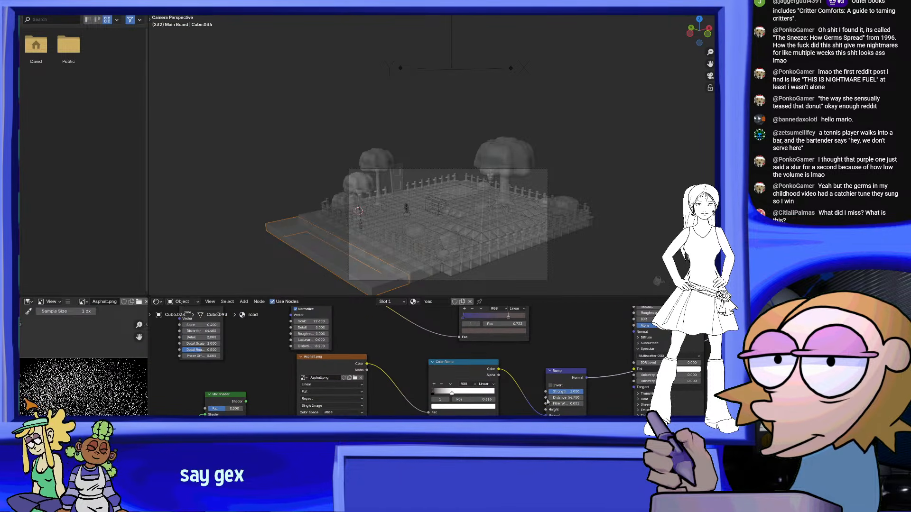
scroll(239, 384, up, 2)
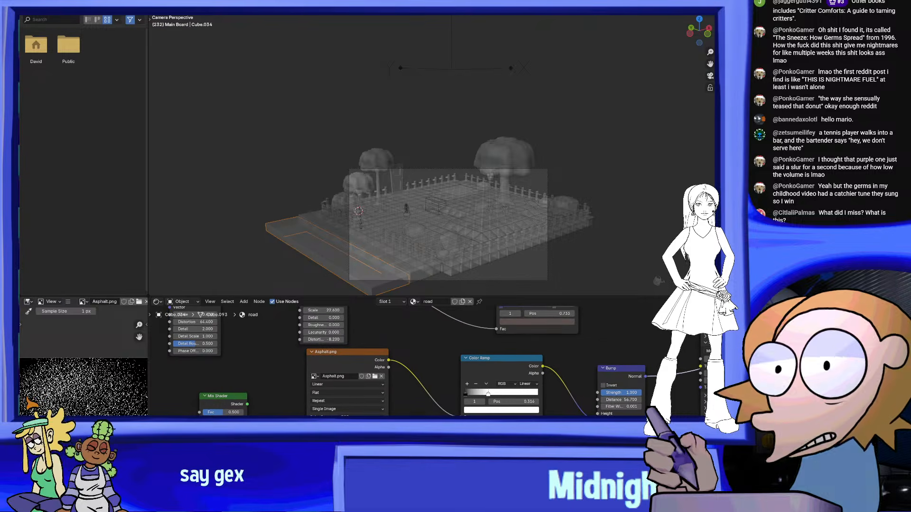
middle_drag(238, 384, 216, 386)
scroll(408, 360, down, 6)
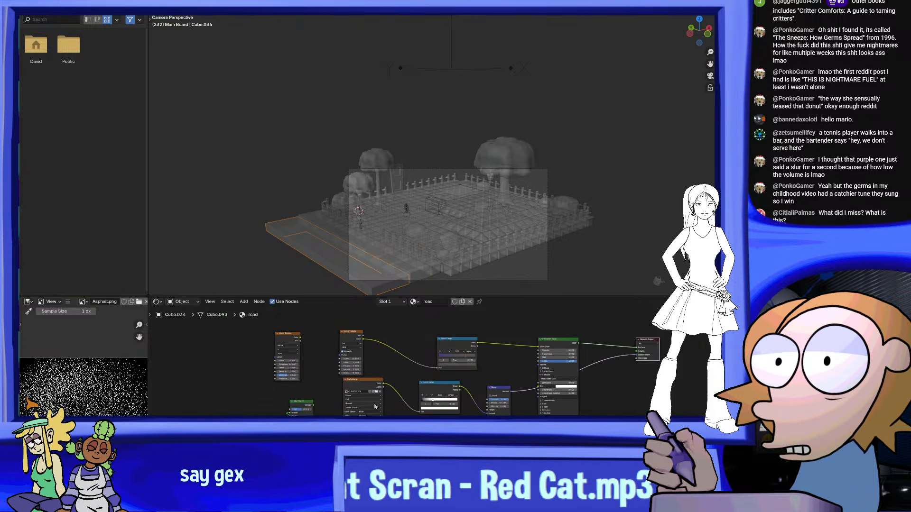
drag(255, 317, 652, 415)
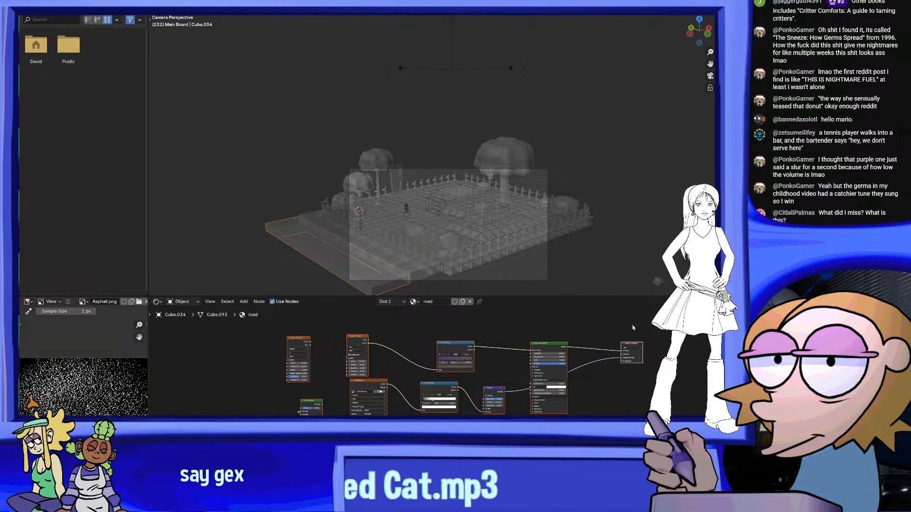
Reopen the recent book file, discarding changes to Bloom Pop - Main Game Board.blend
click(36, 1)
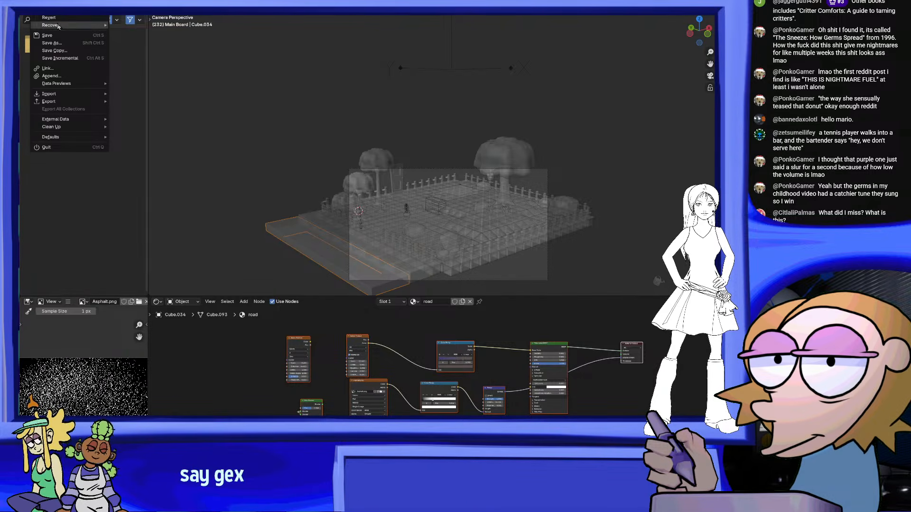
mouse_move(58, 10)
click(153, 20)
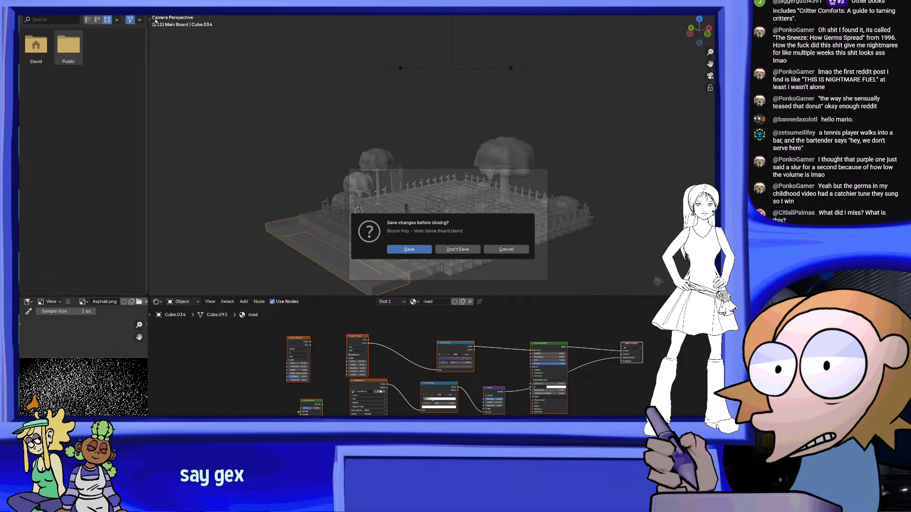
click(462, 248)
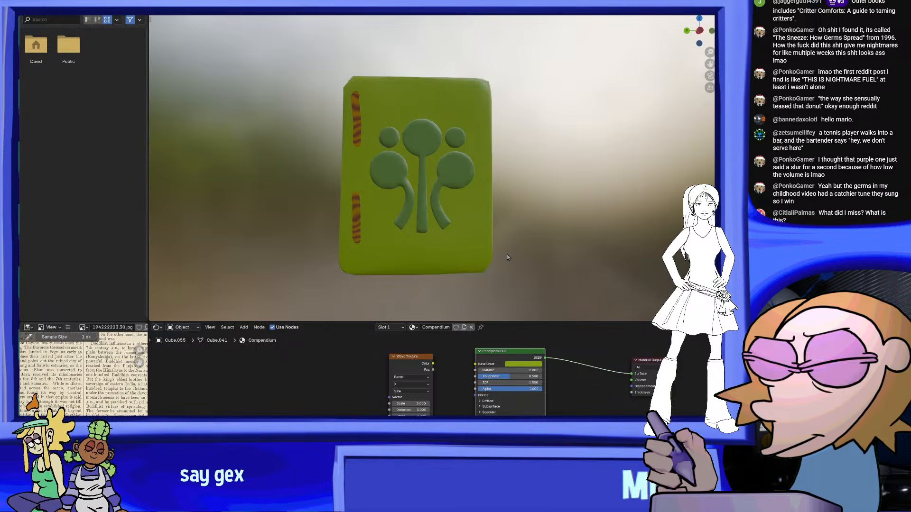
Paste the copied road nodes into the Compendium material, below the cover's existing shader nodes
scroll(499, 369, down, 5)
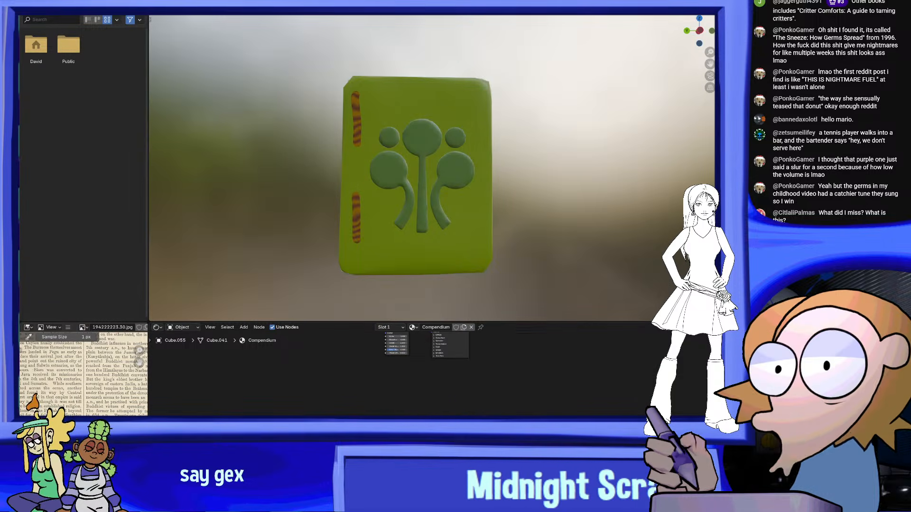
scroll(432, 404, up, 1)
middle_drag(502, 359, 499, 398)
scroll(482, 396, up, 1)
scroll(499, 399, up, 2)
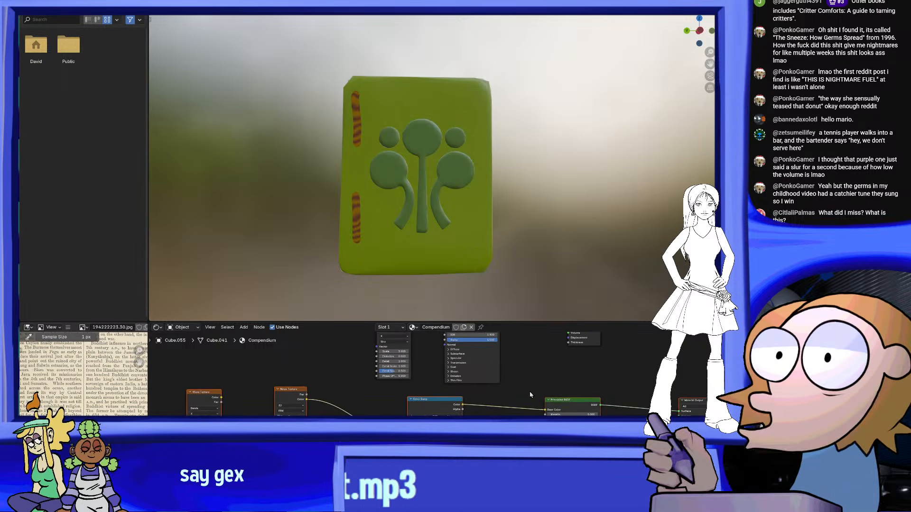
scroll(540, 414, down, 2)
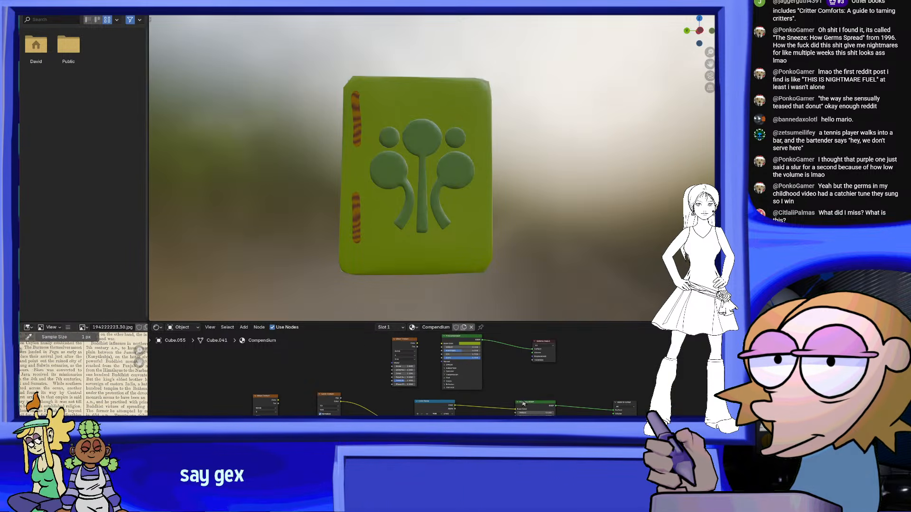
scroll(424, 354, up, 4)
middle_drag(394, 335, 416, 367)
middle_drag(360, 379, 408, 374)
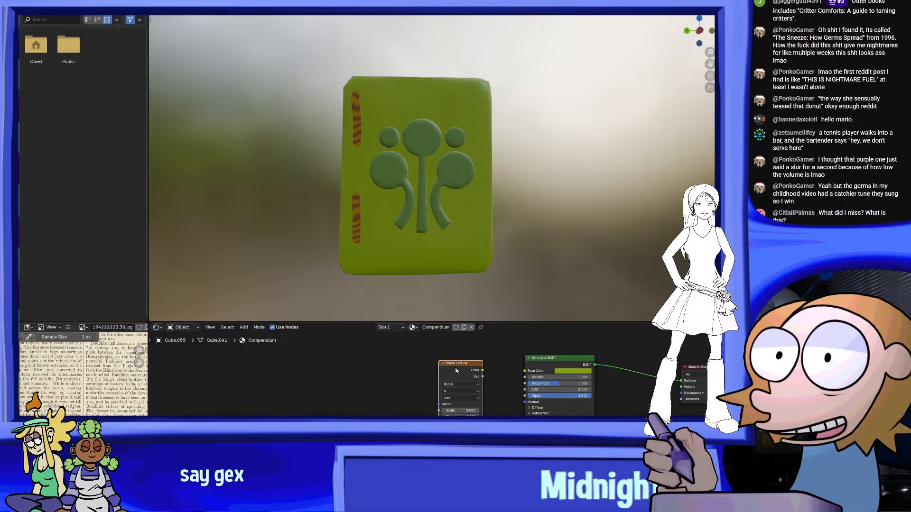
Delete the unused Wave Texture node and connect the pasted Color Ramp to the original Principled BSDF's Base Color
right_click(446, 386)
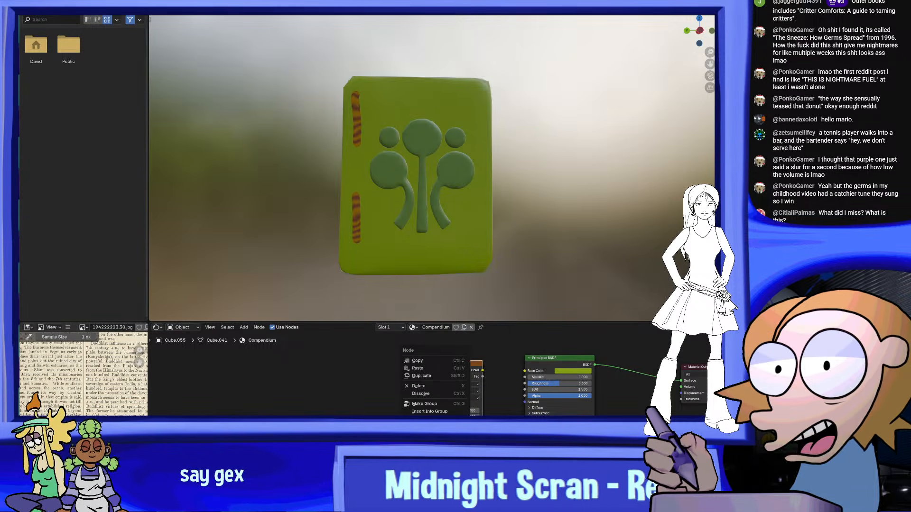
click(429, 388)
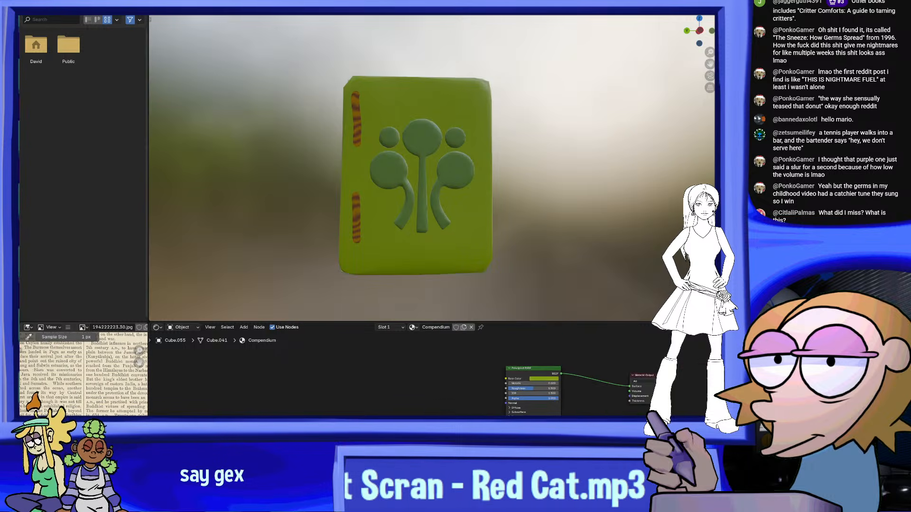
scroll(429, 388, down, 2)
scroll(436, 410, down, 1)
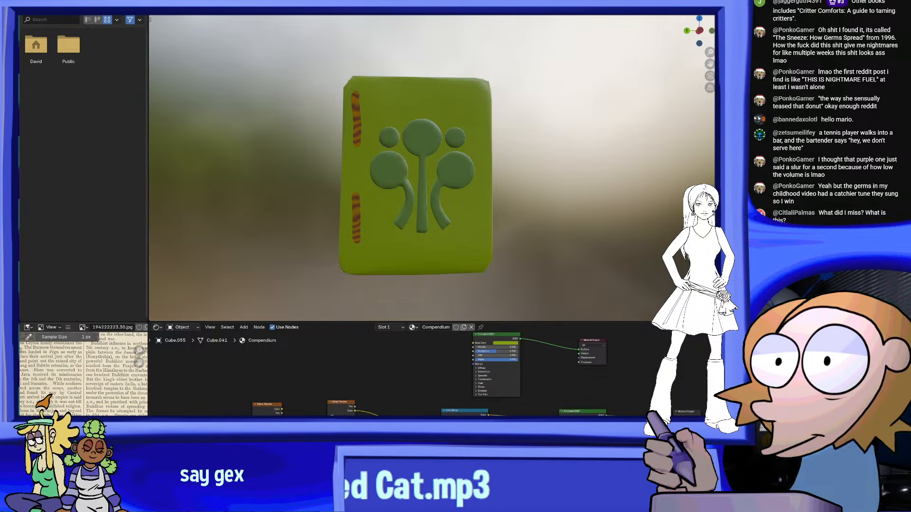
drag(487, 416, 471, 384)
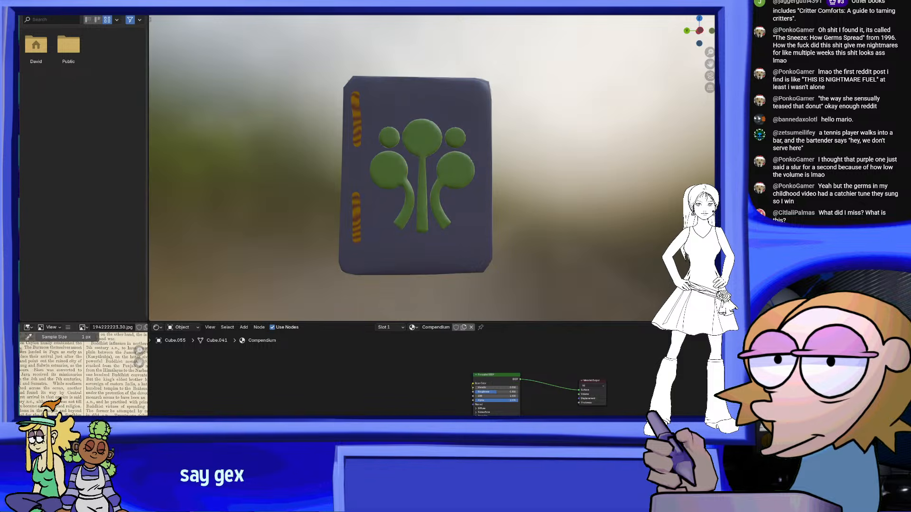
Recolour both stops of the cover's Color Ramp to vivid greens, making the second stop brighter
scroll(422, 375, up, 5)
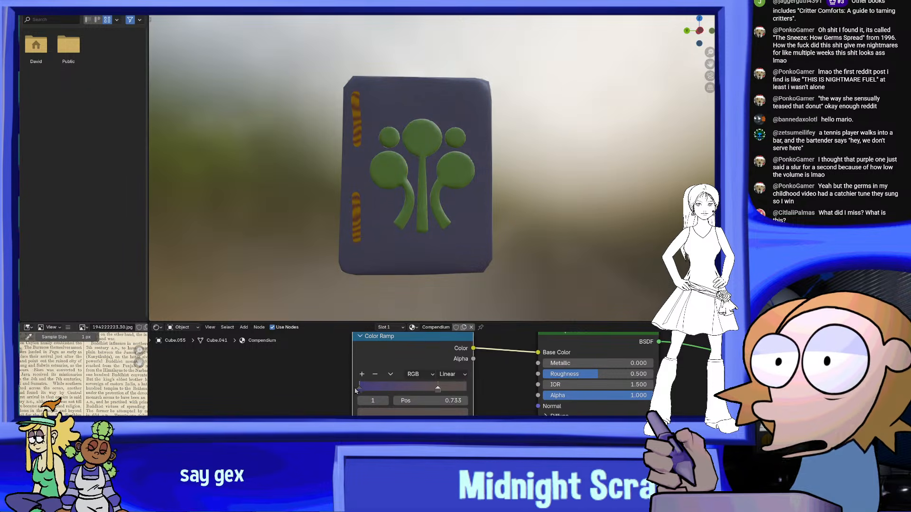
click(387, 412)
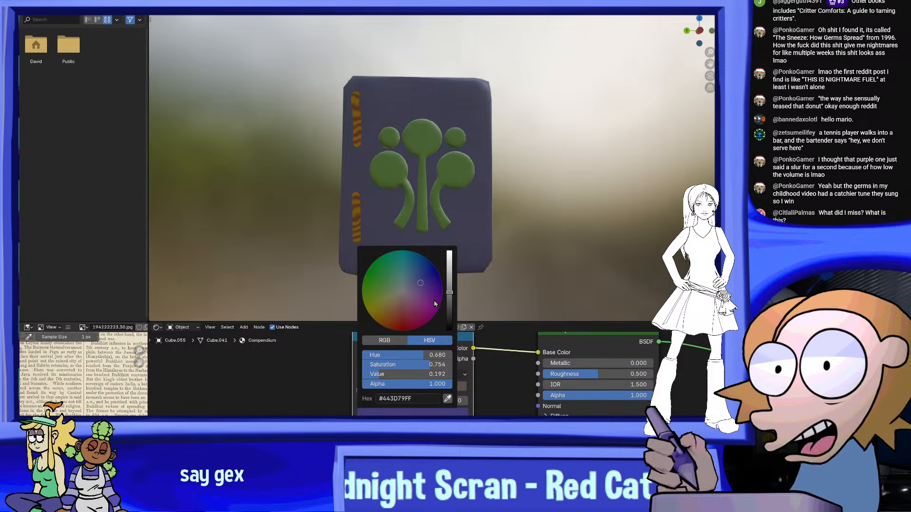
click(372, 275)
drag(449, 290, 450, 272)
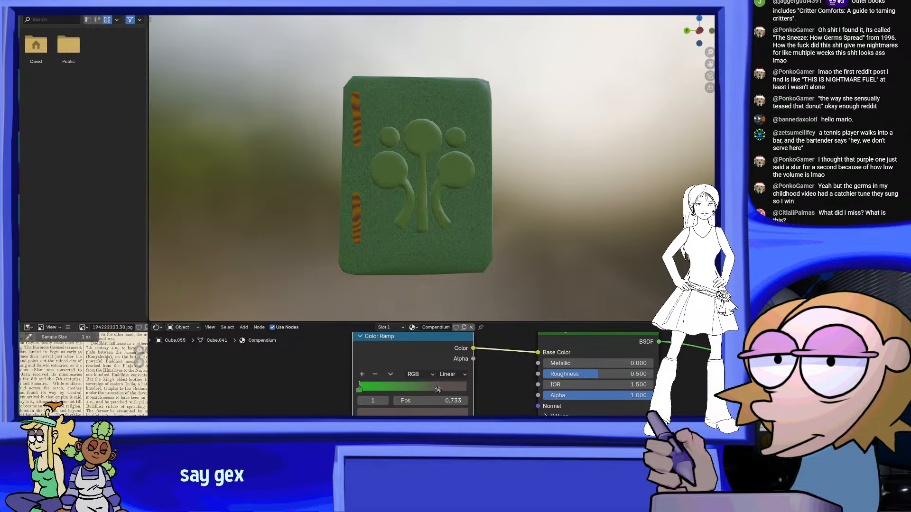
click(413, 412)
click(375, 278)
drag(450, 277, 450, 260)
drag(383, 282, 367, 283)
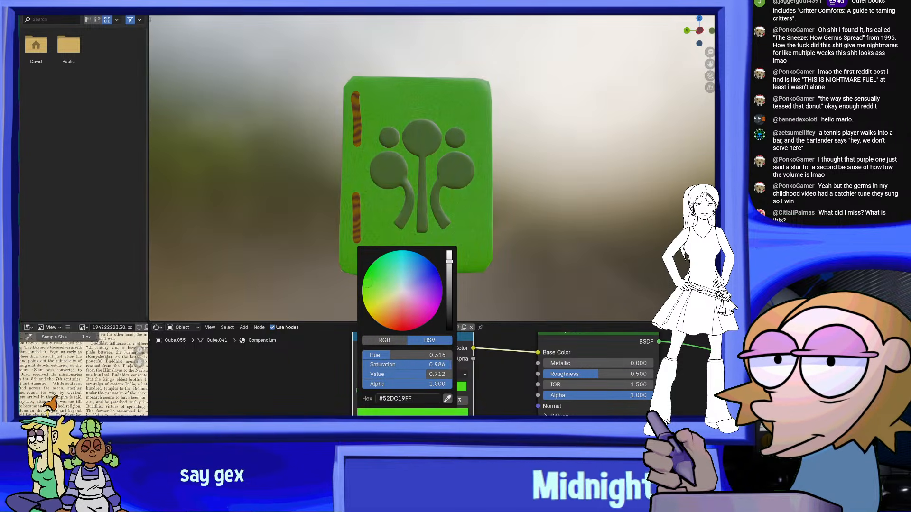
Set the Color Ramp's second stop to light green #9ADC6E and its first stop to a saturated yellow-green matching the back cover
scroll(511, 177, down, 4)
scroll(508, 179, up, 4)
middle_drag(505, 181, 543, 254)
drag(714, 113, 465, 149)
middle_drag(467, 150, 577, 101)
middle_drag(577, 101, 592, 107)
middle_drag(507, 153, 451, 251)
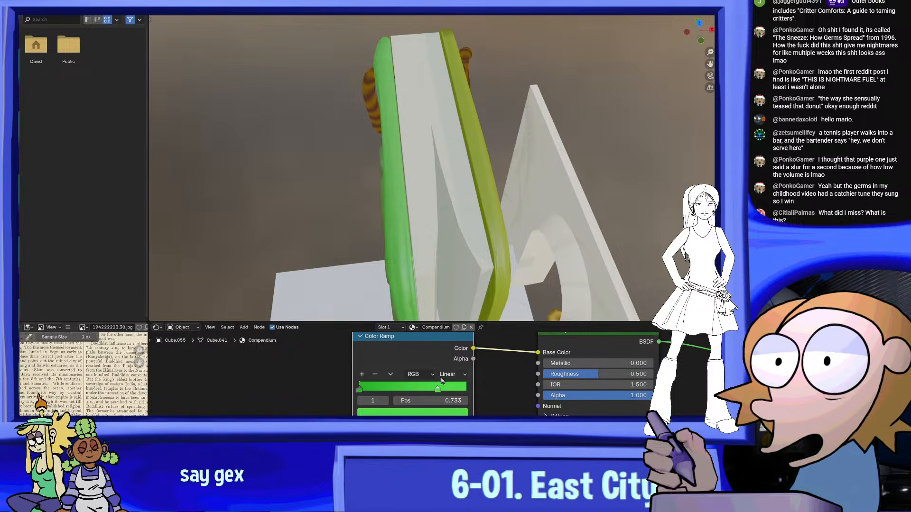
click(443, 413)
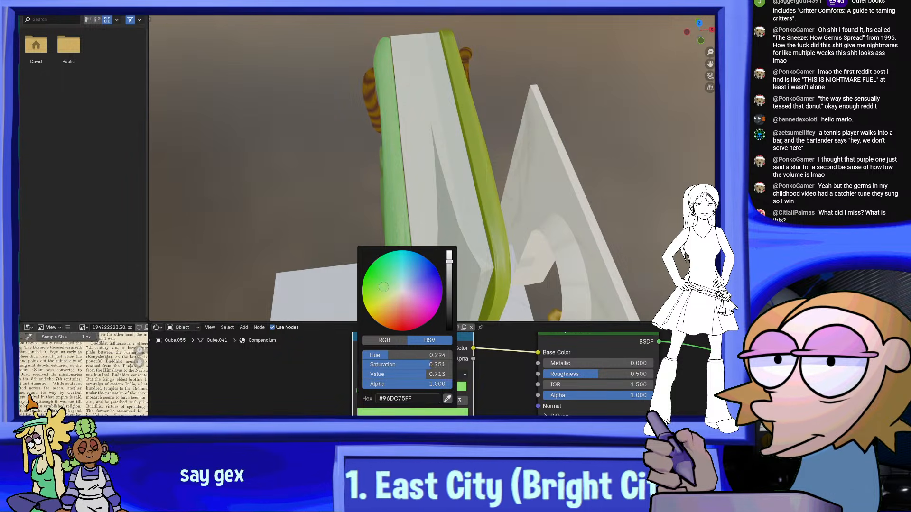
drag(392, 355, 387, 355)
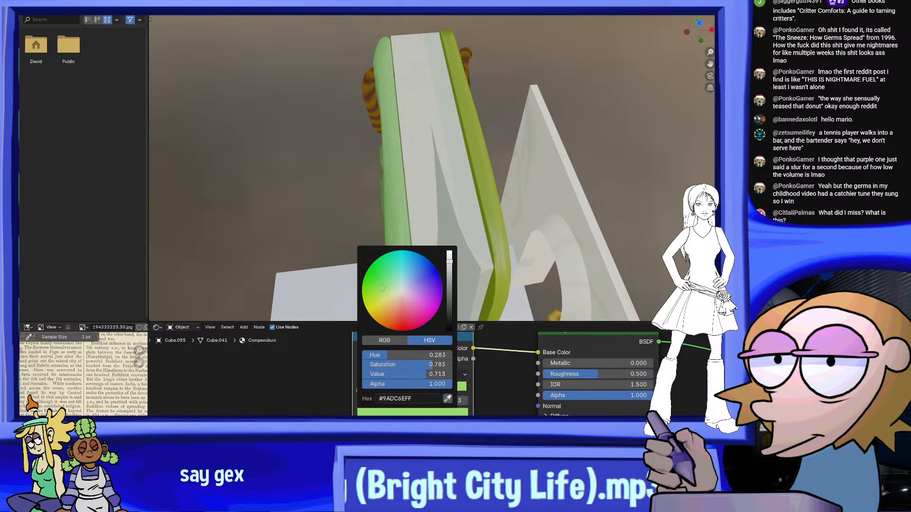
click(379, 412)
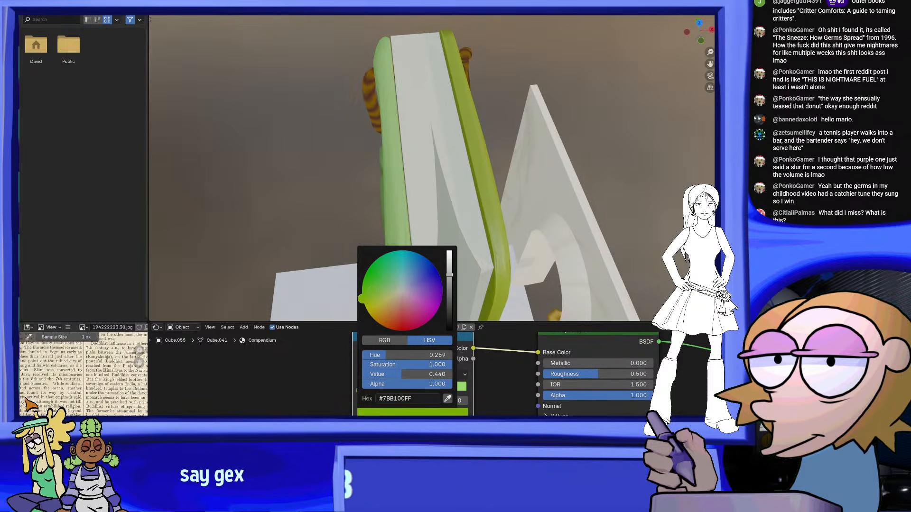
drag(363, 303, 365, 306)
Reposition the Color Ramp stops, with the light green at 0.991 and the yellow-green at 0.335
middle_drag(445, 173, 408, 246)
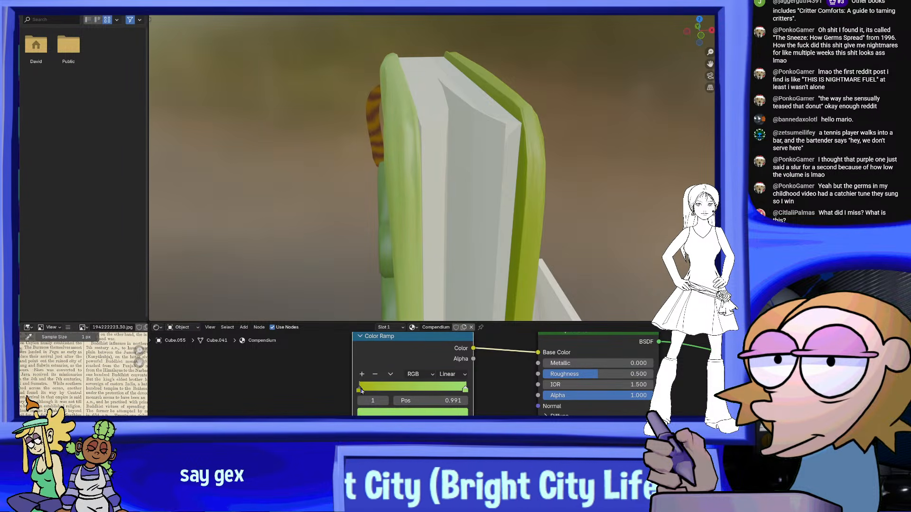
drag(398, 388, 399, 389)
middle_drag(412, 237, 493, 195)
scroll(476, 199, down, 2)
scroll(477, 199, down, 4)
scroll(437, 197, up, 4)
scroll(595, 211, up, 3)
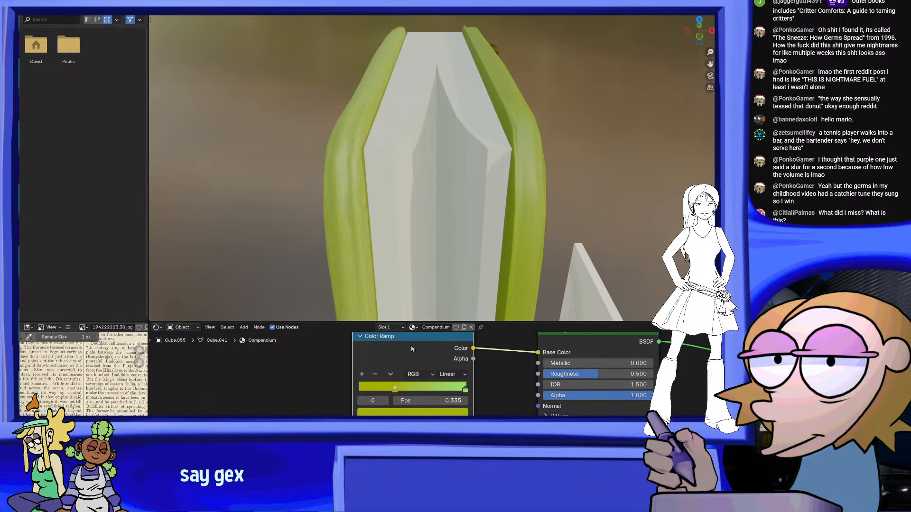
Set the Roughness of the cover's Principled BSDF to 1.000
drag(597, 374, 632, 374)
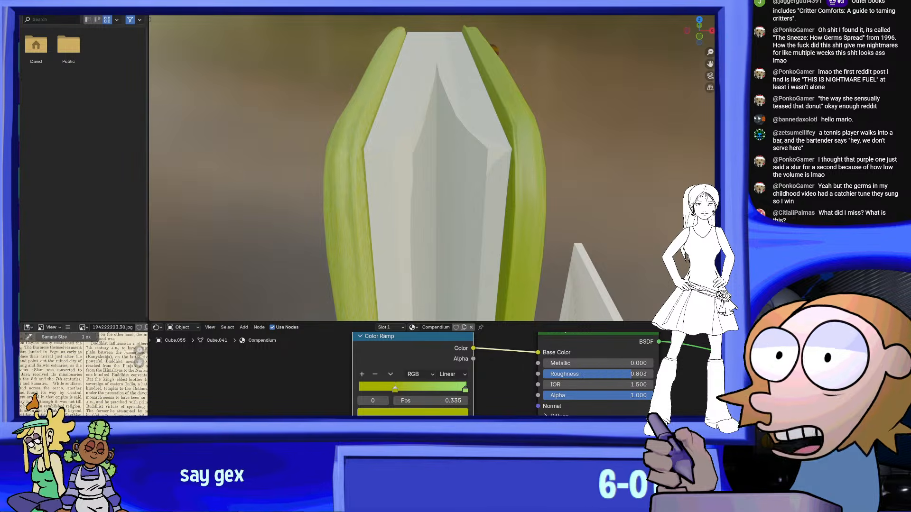
drag(544, 374, 653, 374)
middle_drag(443, 145, 519, 218)
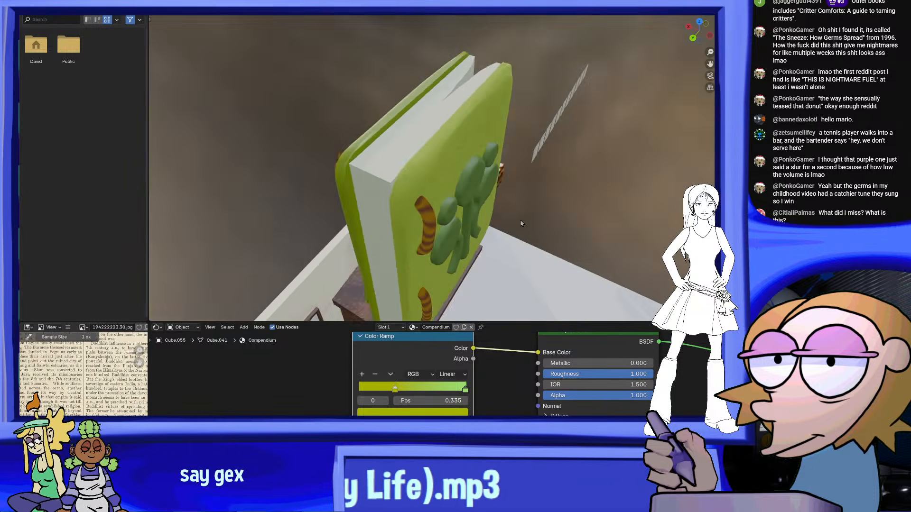
Move the pasted Noise Texture node next to the Color Ramp in the Compendium material
scroll(519, 218, up, 4)
scroll(498, 403, down, 2)
middle_drag(489, 415, 488, 347)
scroll(503, 350, down, 4)
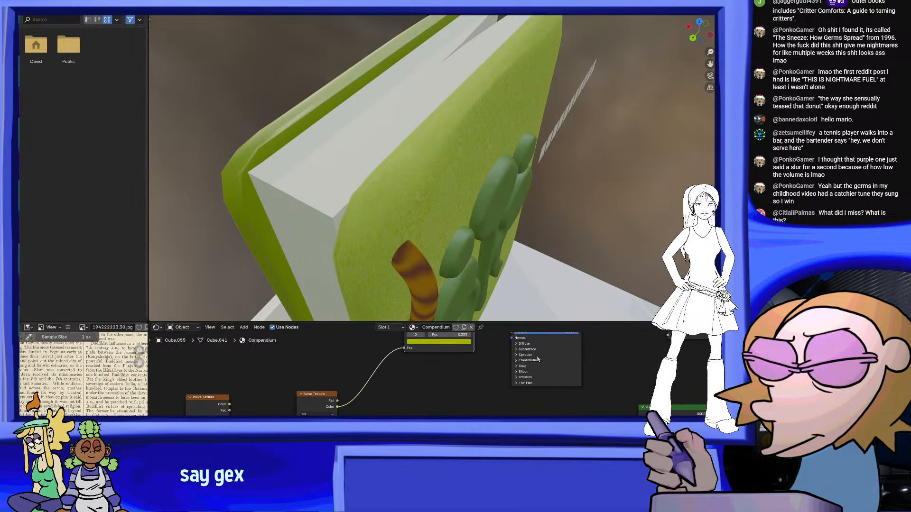
middle_drag(406, 409, 460, 426)
drag(374, 416, 399, 334)
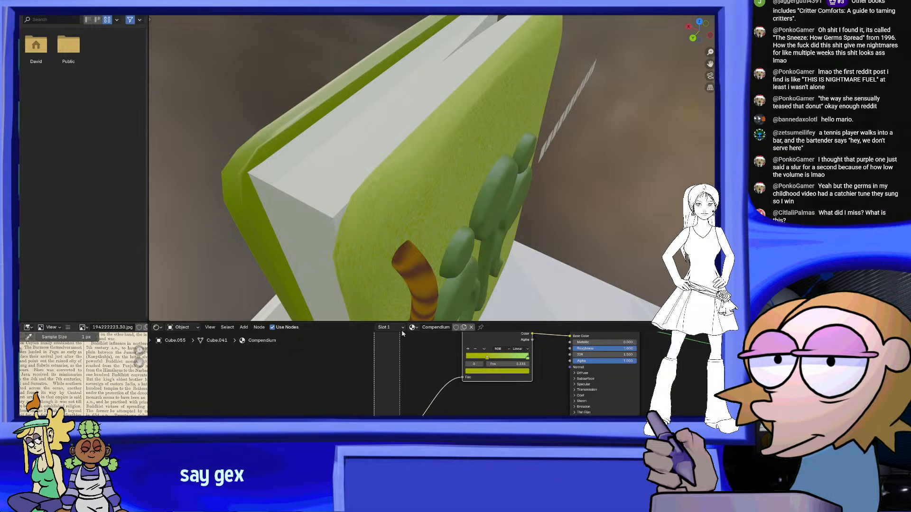
click(398, 342)
scroll(447, 397, down, 3)
middle_drag(450, 397, 410, 396)
scroll(410, 394, up, 4)
scroll(434, 407, up, 3)
click(451, 411)
Apply the textured Compendium material to the book's back cover as well and check the front cover's look
middle_drag(441, 124, 366, 110)
scroll(366, 110, down, 4)
middle_drag(537, 135, 387, 153)
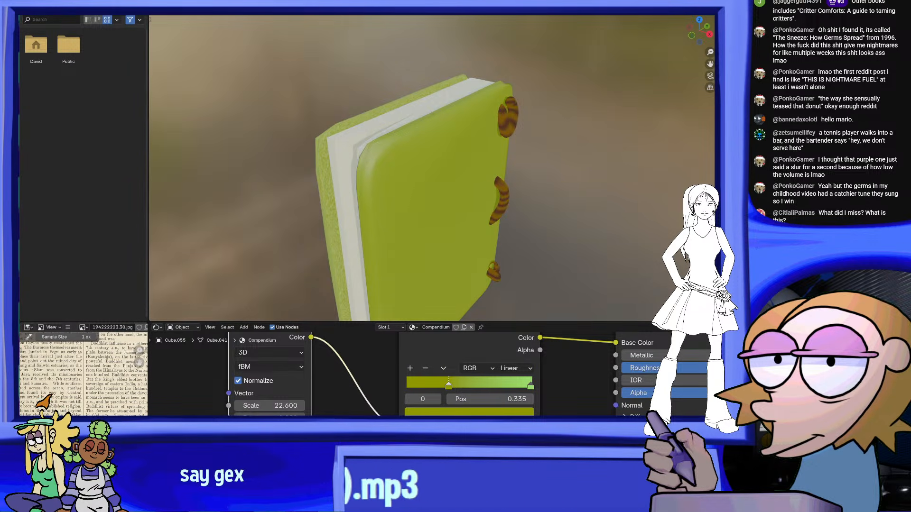
drag(490, 200, 491, 199)
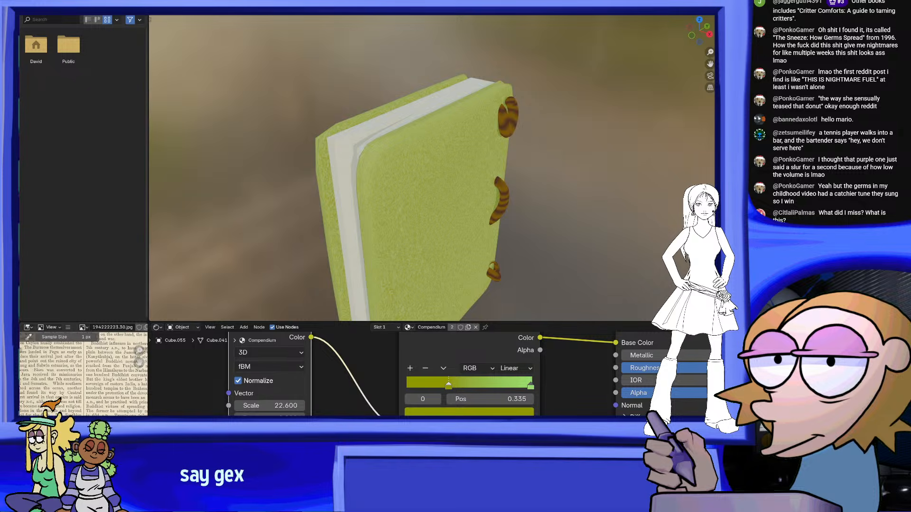
middle_drag(373, 85, 556, 72)
scroll(546, 104, down, 4)
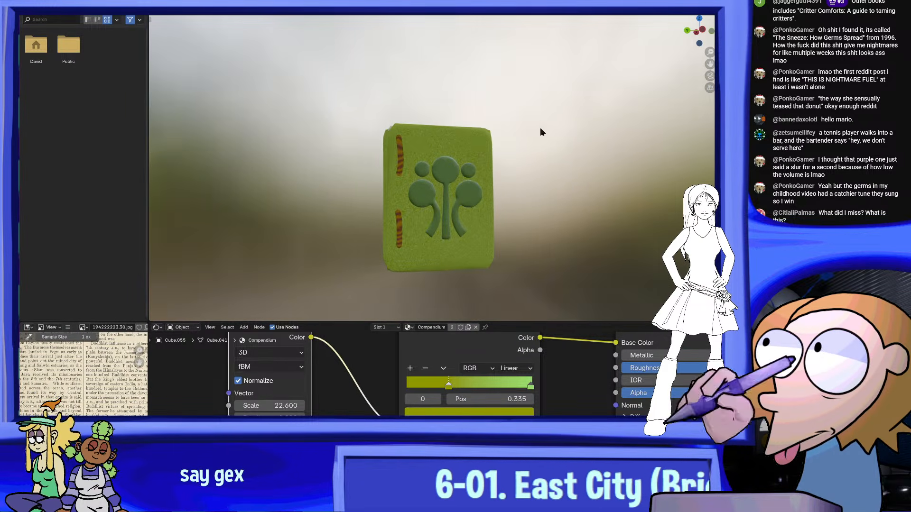
scroll(484, 183, up, 3)
middle_drag(472, 199, 482, 148)
middle_drag(559, 307, 480, 255)
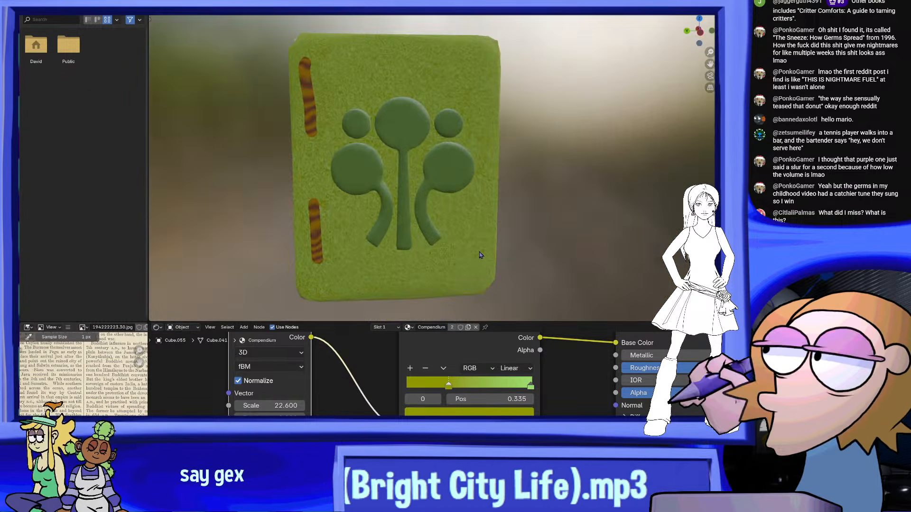
scroll(480, 256, down, 2)
Paste the Image Texture, Color Ramp and Bump node setup into the Compendium material's node tree
middle_drag(494, 401, 406, 427)
scroll(406, 427, down, 4)
scroll(385, 364, down, 3)
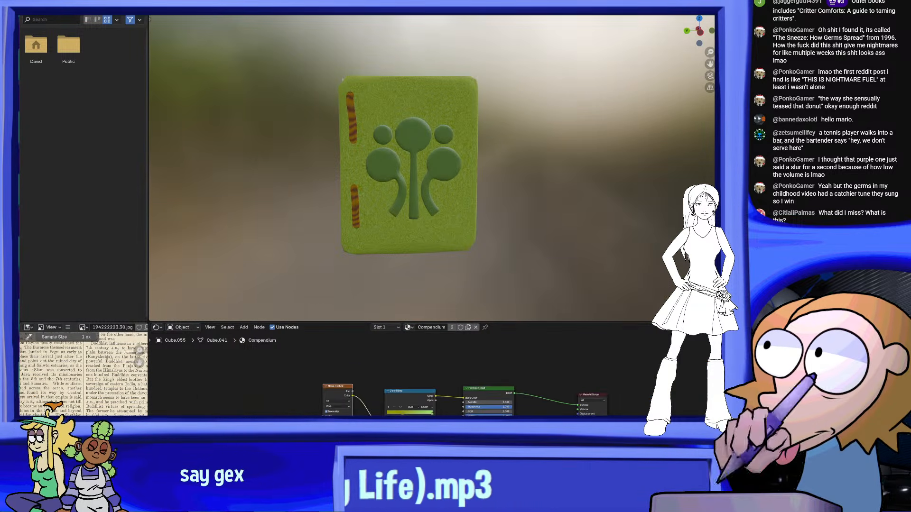
middle_drag(439, 393, 421, 372)
scroll(458, 428, down, 2)
scroll(466, 404, up, 9)
middle_drag(543, 398, 429, 298)
middle_drag(508, 416, 478, 367)
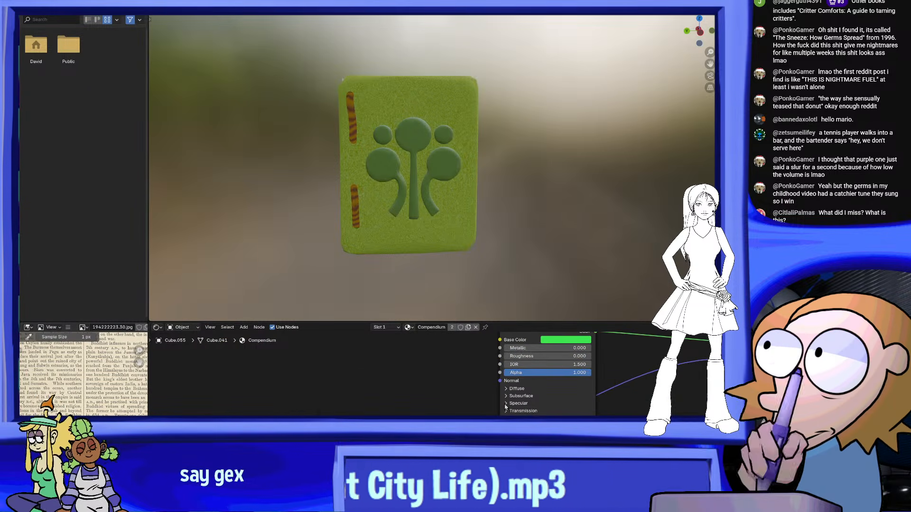
scroll(498, 379, down, 4)
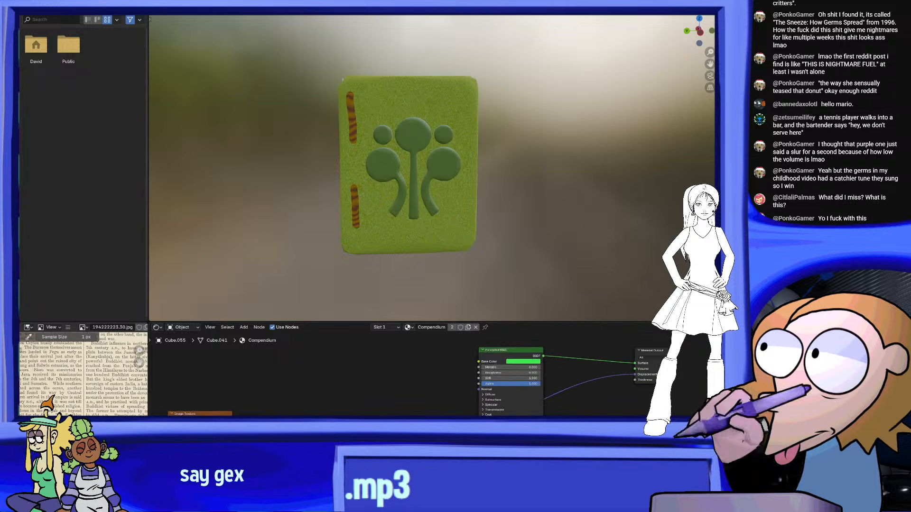
scroll(493, 366, up, 4)
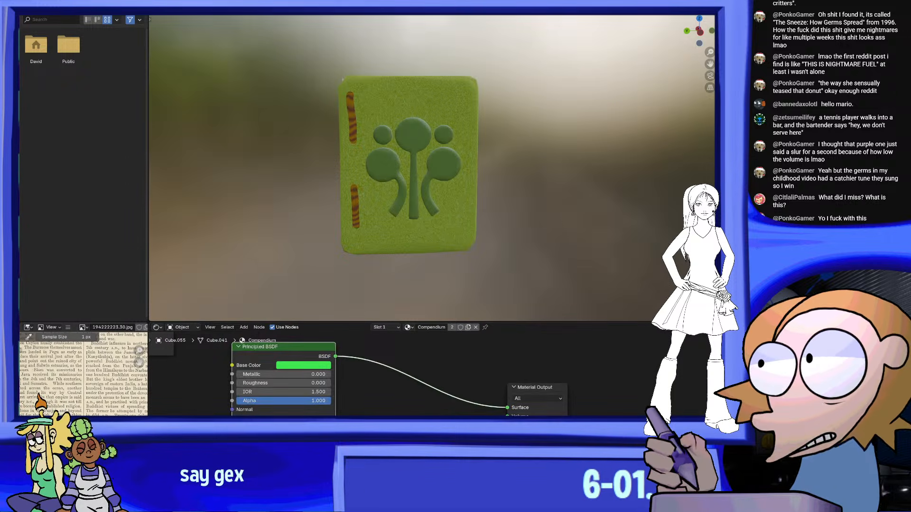
scroll(507, 403, down, 4)
middle_drag(507, 404, 500, 317)
key(ctrl+v)
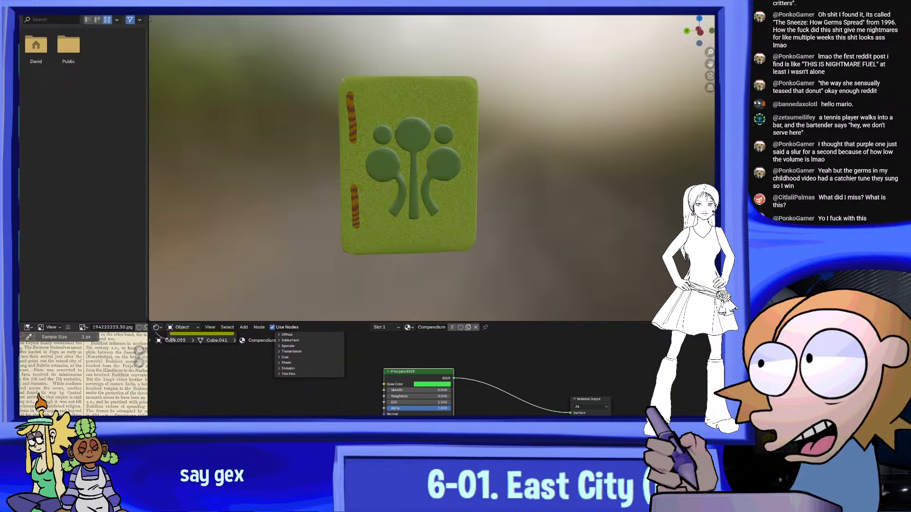
Link the Bump node's Normal output to the Displacement input of the Material Output and check the front cover
drag(454, 372, 428, 398)
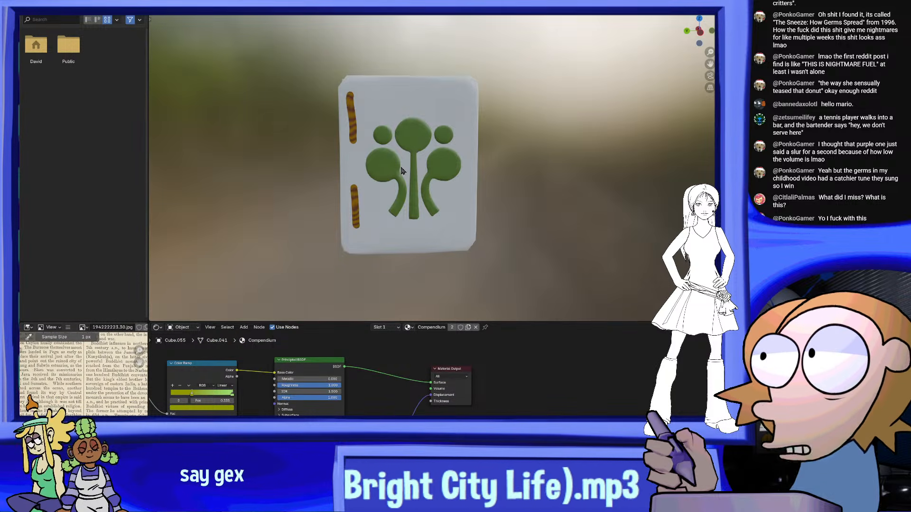
scroll(453, 174, up, 5)
scroll(452, 174, down, 3)
middle_drag(433, 166, 477, 169)
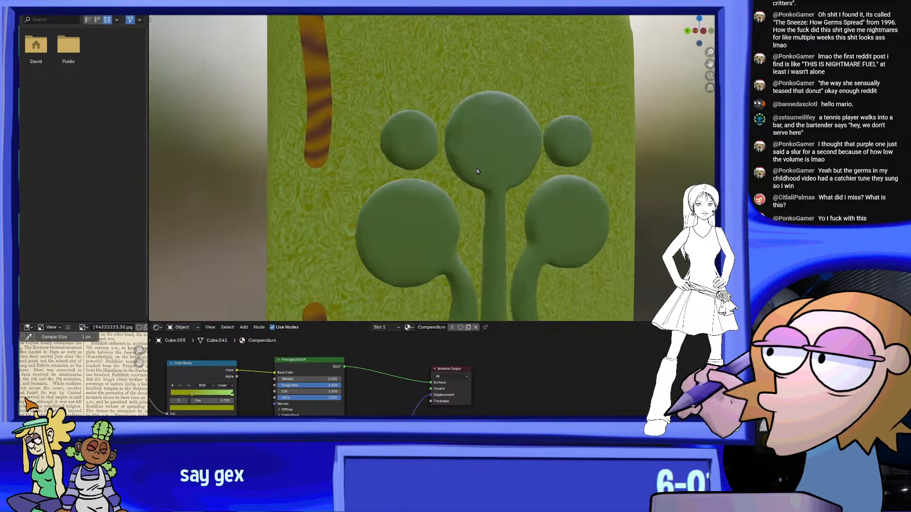
scroll(458, 144, down, 5)
shift+middle_drag(495, 243, 492, 130)
Move the pasted Bump and Color Ramp nodes closer beneath the cover's Principled BSDF and inspect the cover texture up close
middle_drag(403, 375, 461, 251)
scroll(508, 382, down, 3)
middle_drag(509, 383, 504, 419)
drag(465, 379, 503, 462)
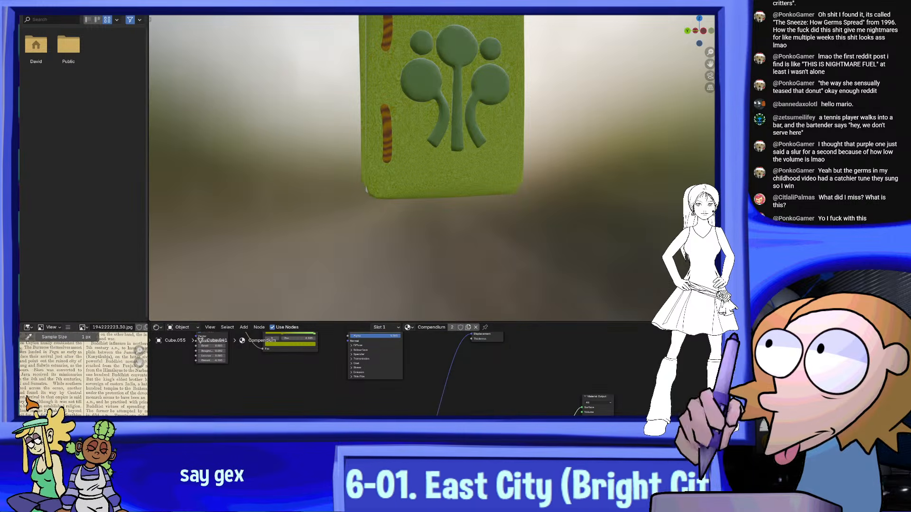
drag(418, 453, 434, 402)
drag(332, 456, 343, 414)
shift+middle_drag(434, 184, 396, 286)
scroll(475, 237, up, 3)
shift+middle_drag(541, 192, 493, 276)
scroll(521, 262, up, 3)
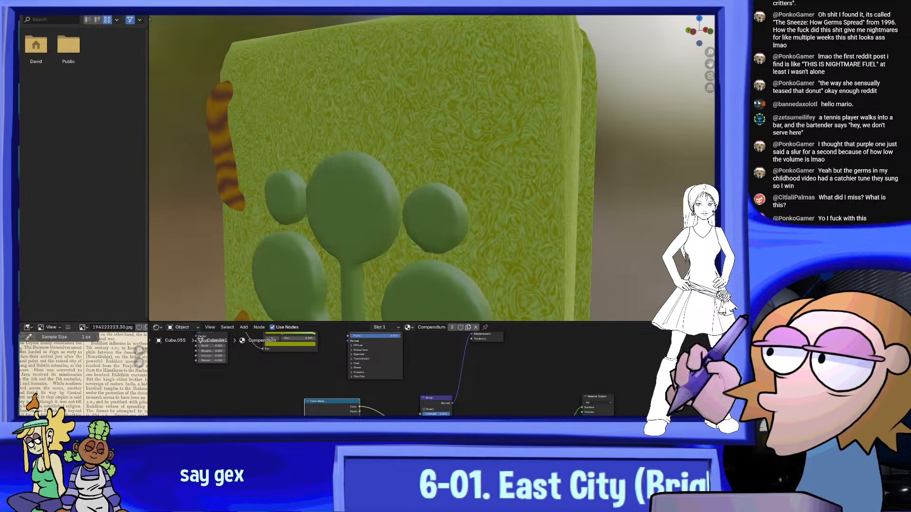
Place the Image Texture node beside the black-and-white Color Ramp and load Clay.PNG into it
drag(202, 415, 250, 394)
key(g)
scroll(223, 408, up, 3)
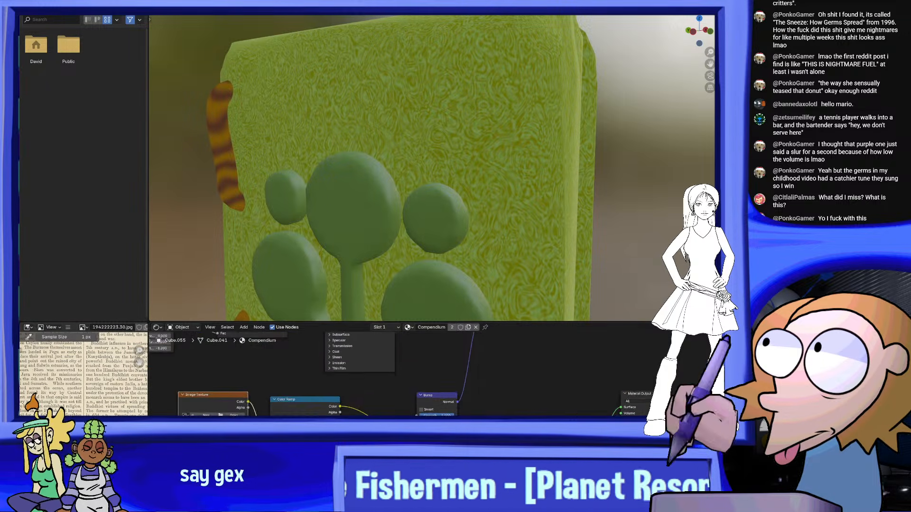
middle_drag(221, 409, 366, 393)
scroll(365, 392, up, 3)
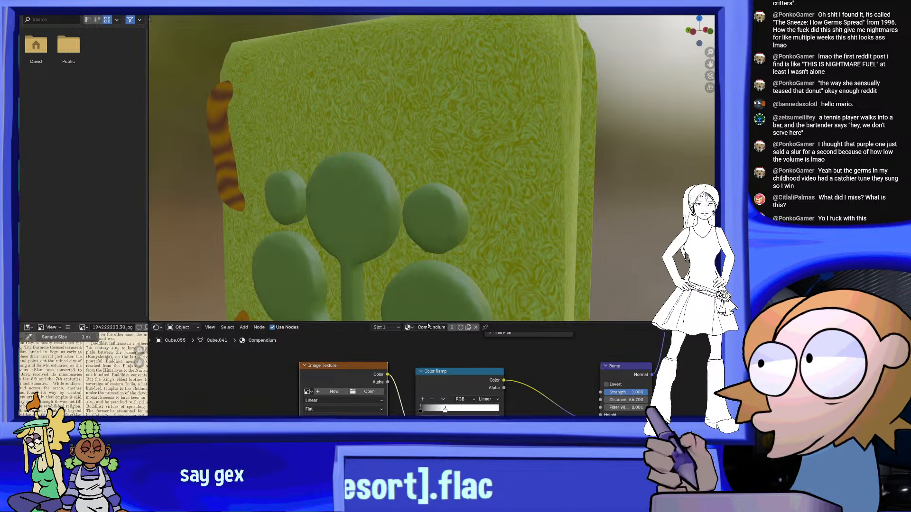
double_click(408, 207)
middle_drag(492, 221, 517, 233)
scroll(517, 234, down, 1)
Move the ramp's white stop near its end and link the Bump output to the Principled BSDF's Normal input
drag(446, 408, 494, 405)
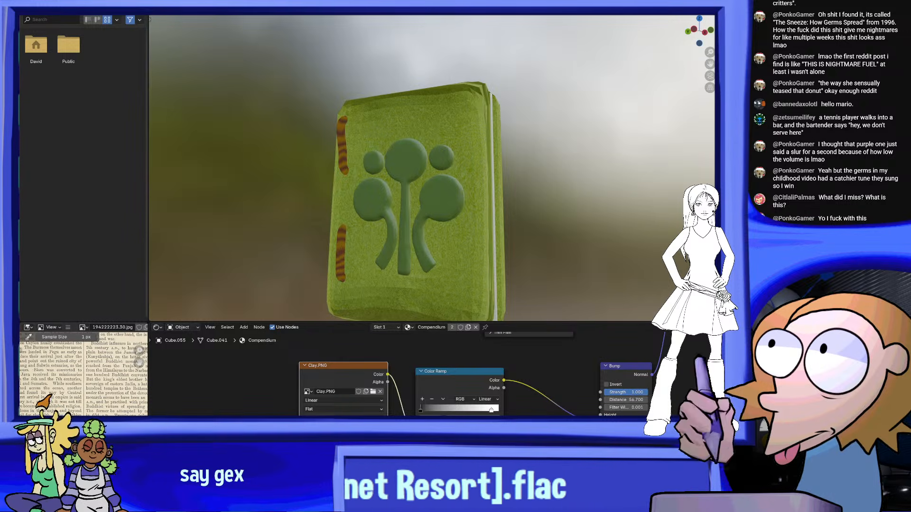
scroll(427, 412, down, 3)
middle_drag(427, 412, 414, 462)
scroll(435, 407, up, 2)
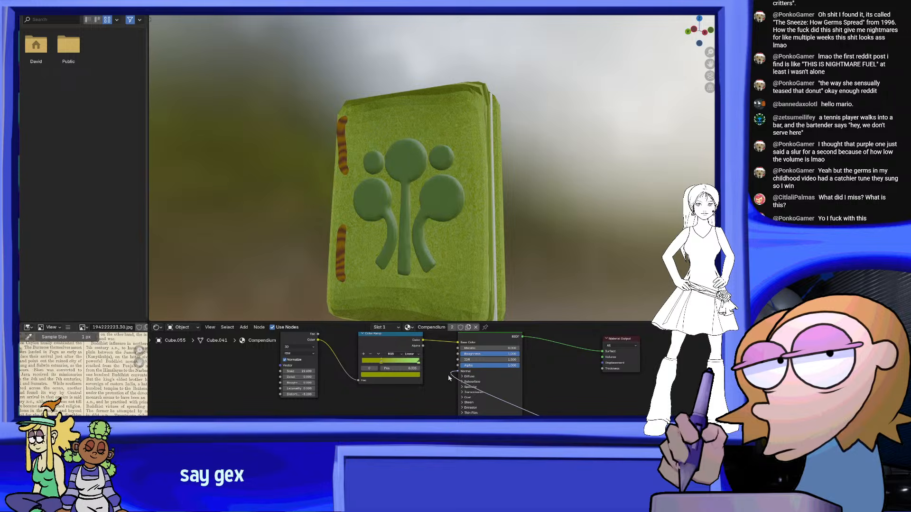
drag(461, 374, 459, 373)
middle_drag(495, 257, 516, 267)
scroll(544, 275, up, 3)
Reroute the Bump link from the Principled BSDF's Normal to the Material Output's Displacement and inspect the cover closely
drag(460, 376, 604, 364)
middle_drag(535, 257, 425, 240)
middle_drag(545, 408, 608, 407)
middle_drag(392, 250, 553, 284)
scroll(553, 285, up, 4)
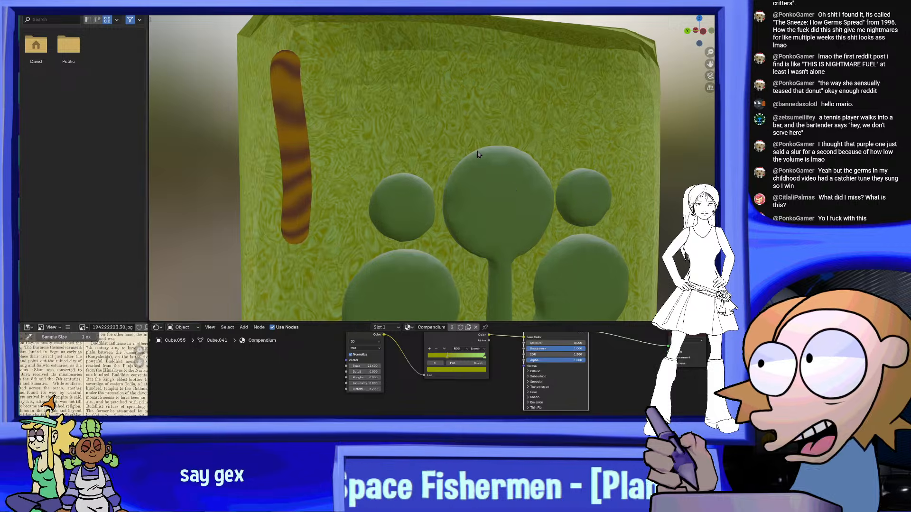
scroll(636, 388, up, 5)
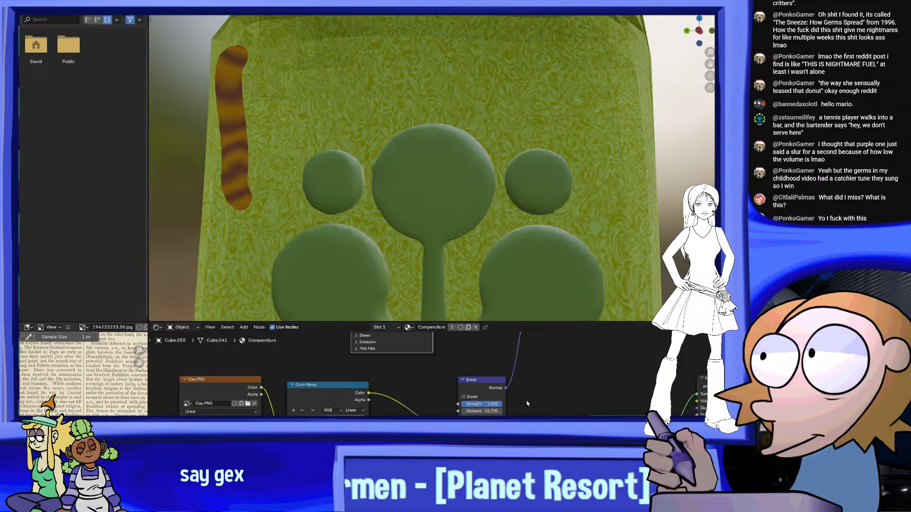
Set the Bump node's Strength to 1.000 and its Distance to 28.000, after trying a Strength of 0.000
drag(537, 402, 482, 402)
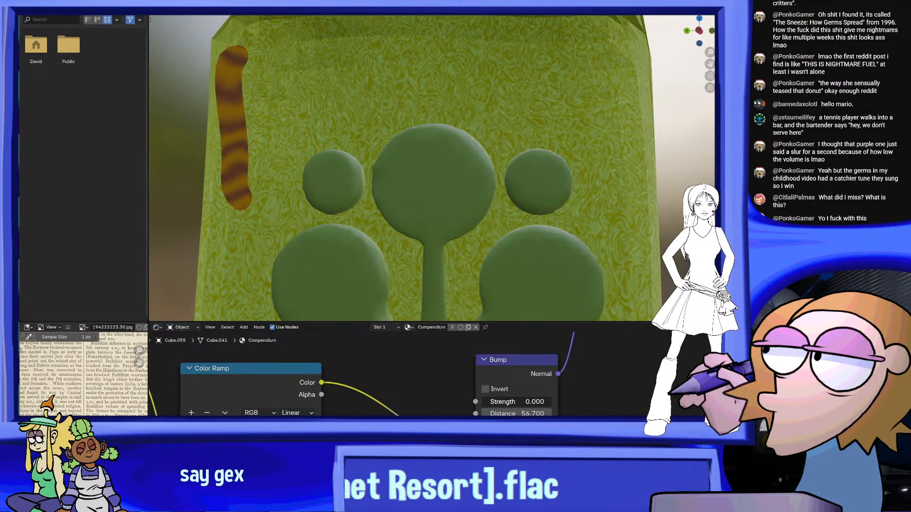
drag(534, 414, 495, 410)
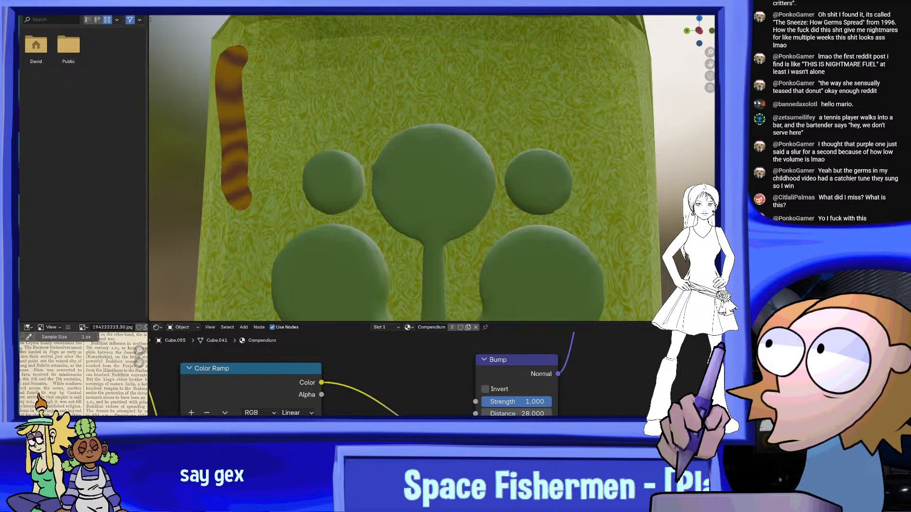
scroll(397, 375, down, 5)
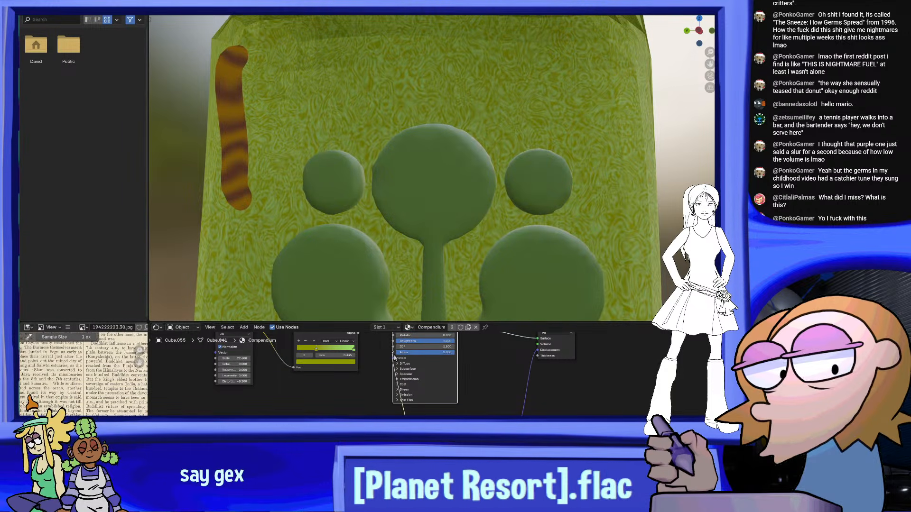
Try the Bump output on the Principled BSDF's Normal input again and view the whole book
drag(395, 359, 395, 360)
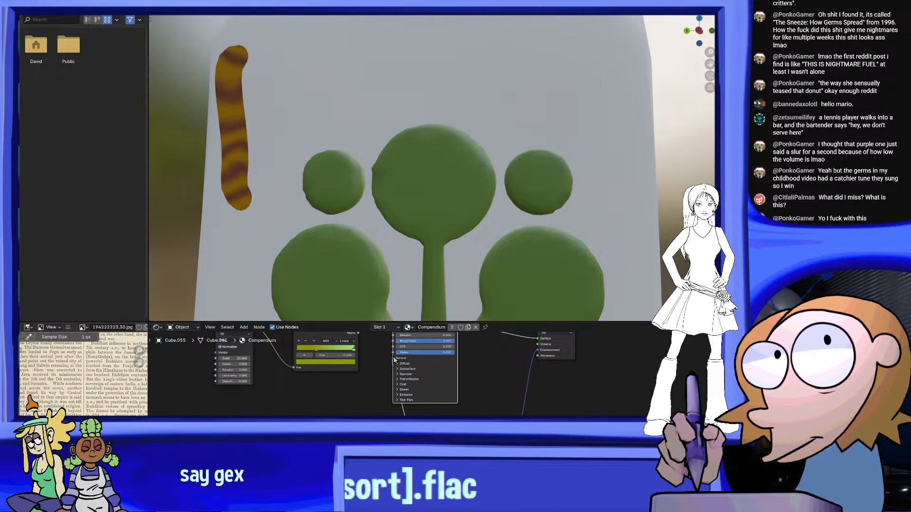
scroll(426, 233, down, 5)
middle_drag(426, 233, 457, 238)
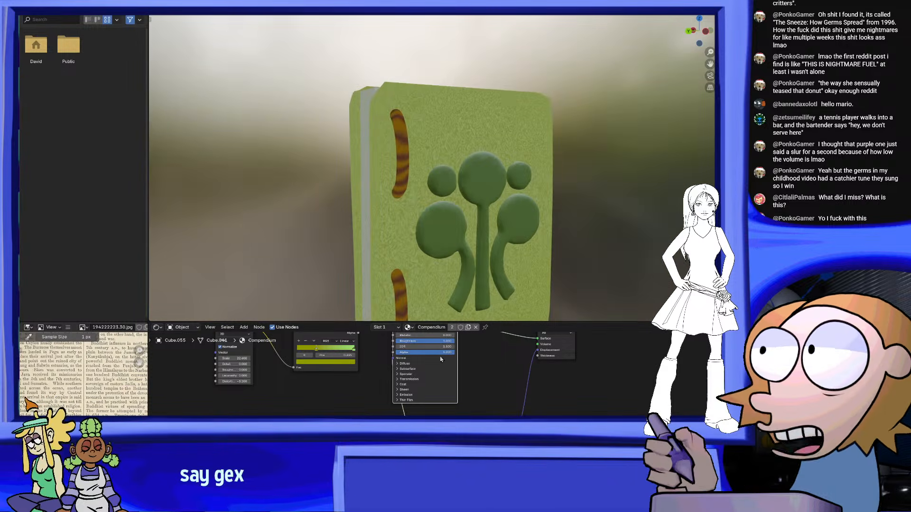
Switch the link at the Principled BSDF's Normal back to the Displacement input and compare the cover's look
drag(393, 359, 473, 396)
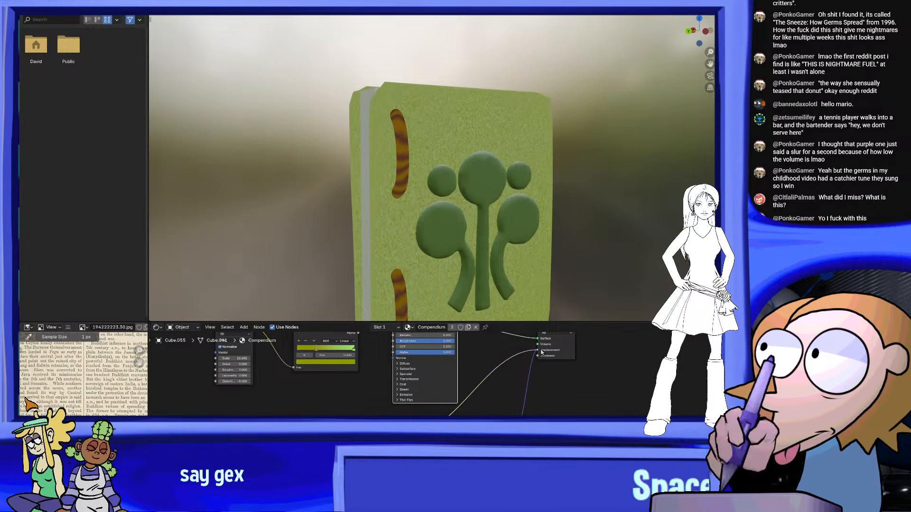
drag(542, 352, 541, 351)
scroll(498, 144, up, 1)
middle_drag(498, 144, 438, 163)
Try rerouting the Bump link to the Noise Texture's Vector input and view the cover at an angle
drag(538, 350, 217, 362)
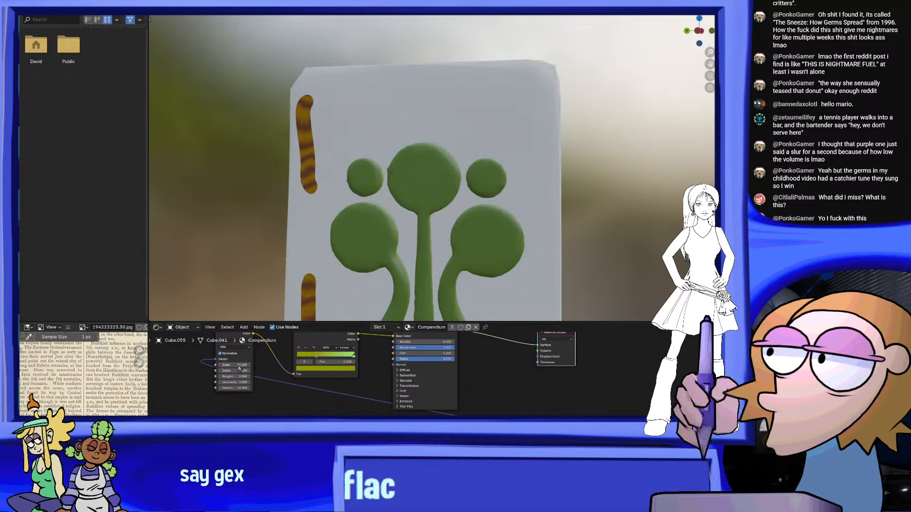
scroll(503, 256, down, 3)
middle_drag(505, 250, 532, 241)
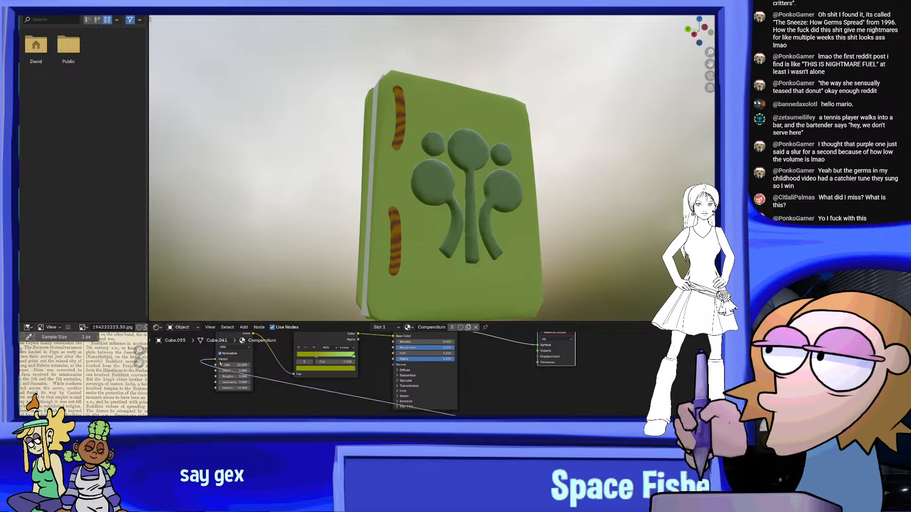
Remove the Bump link from the Noise Texture's Vector input and check the cover's texture
scroll(461, 146, down, 2)
middle_drag(450, 137, 548, 272)
scroll(560, 220, up, 3)
scroll(545, 185, up, 3)
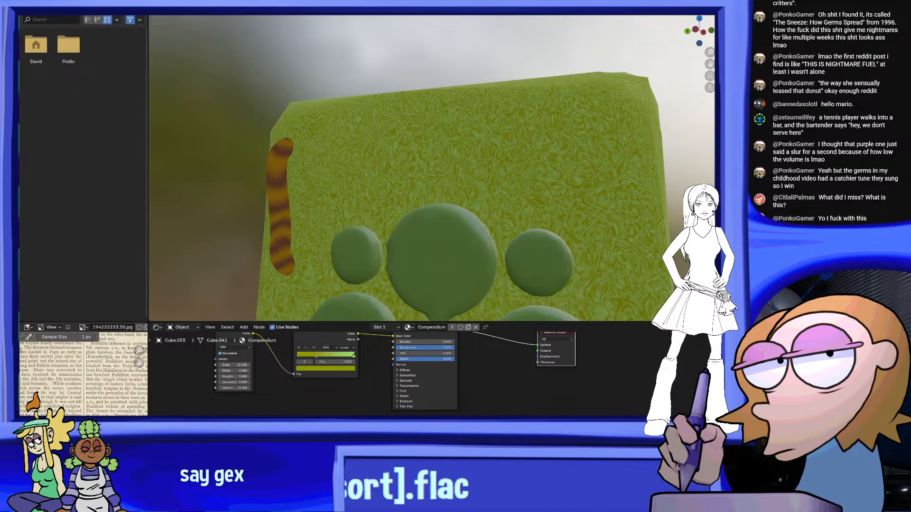
scroll(537, 163, down, 3)
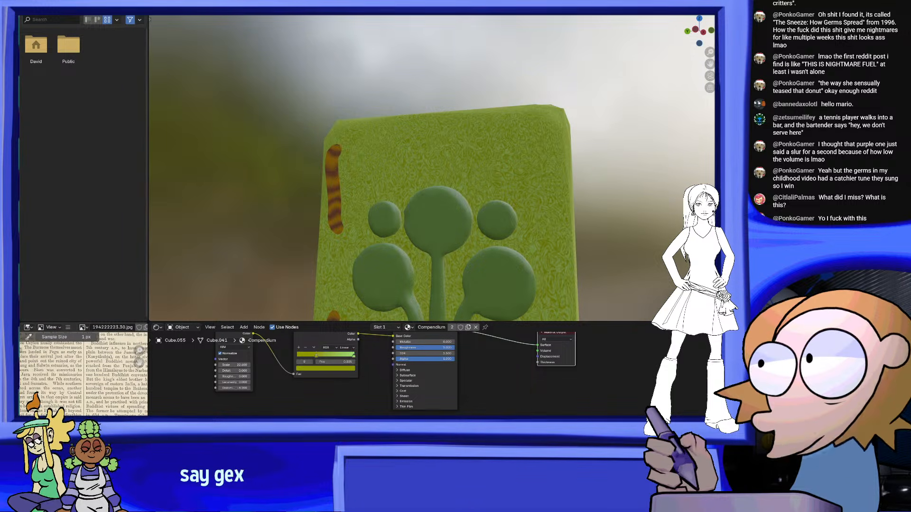
Return to the modelling workspace and look over the textured book from several angles
click(124, 4)
scroll(366, 160, down, 3)
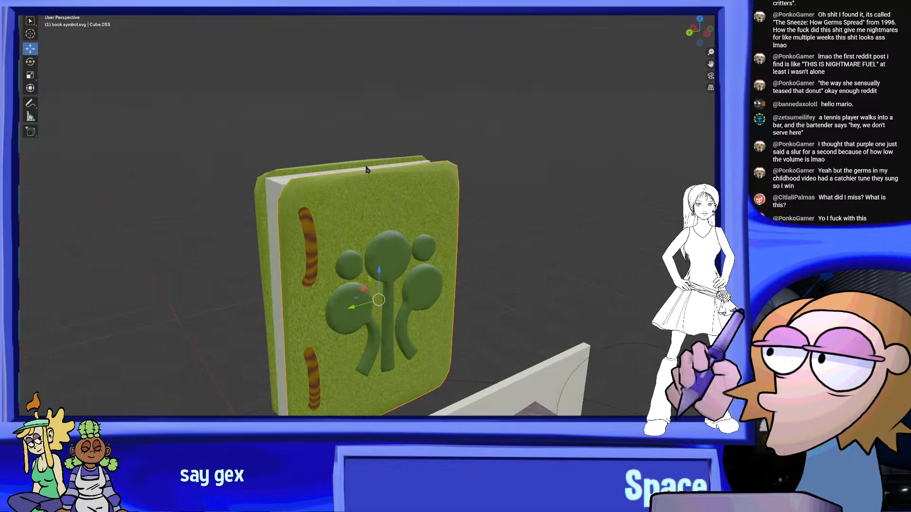
middle_drag(367, 168, 327, 151)
shift+middle_drag(519, 243, 337, 175)
scroll(529, 148, down, 4)
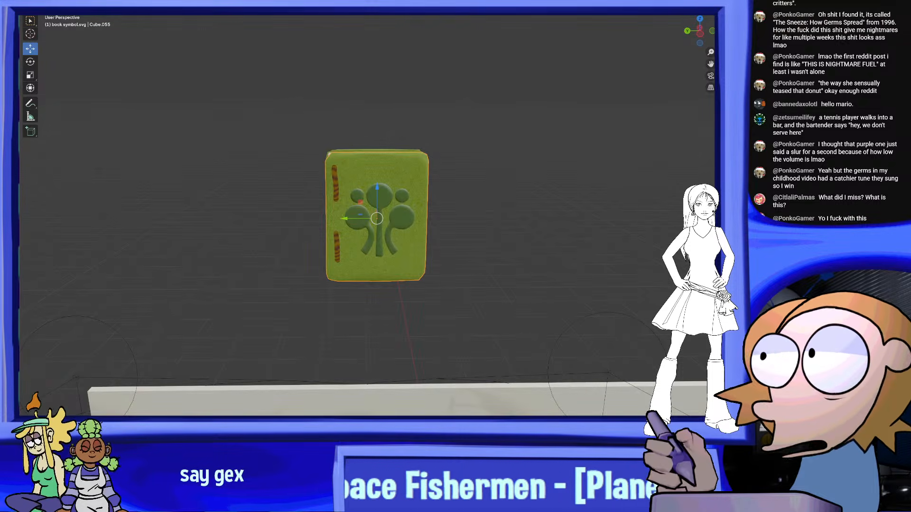
Switch the viewport to rendered shading and check the book's front cover and spine side
click(706, 6)
mouse_move(480, 131)
middle_down()
mouse_move(493, 131)
mouse_move(458, 131)
middle_up()
mouse_move(479, 103)
mouse_down()
mouse_move(300, 216)
mouse_move(539, 154)
mouse_up()
middle_drag(539, 155, 655, 190)
middle_drag(419, 203, 447, 207)
Apply a Convert To operation to the hemp binding curve that loops through the book's covers
click(433, 203)
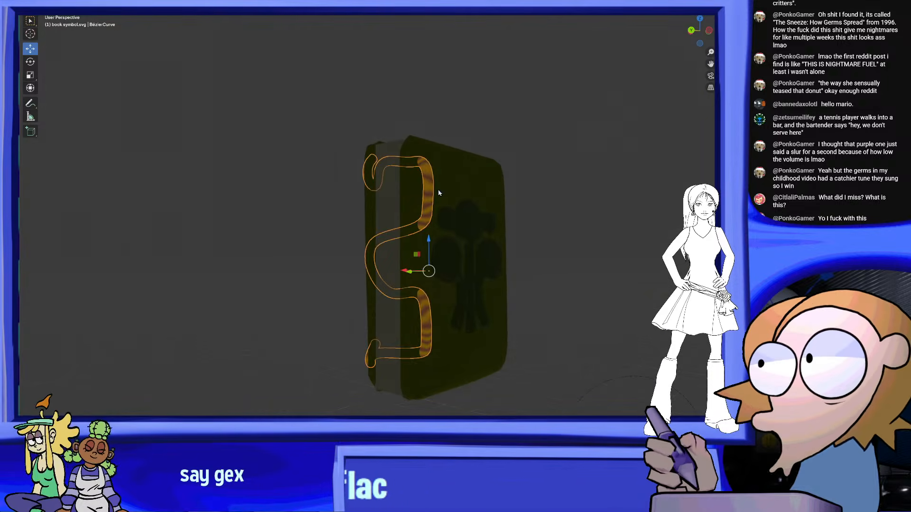
right_click(430, 193)
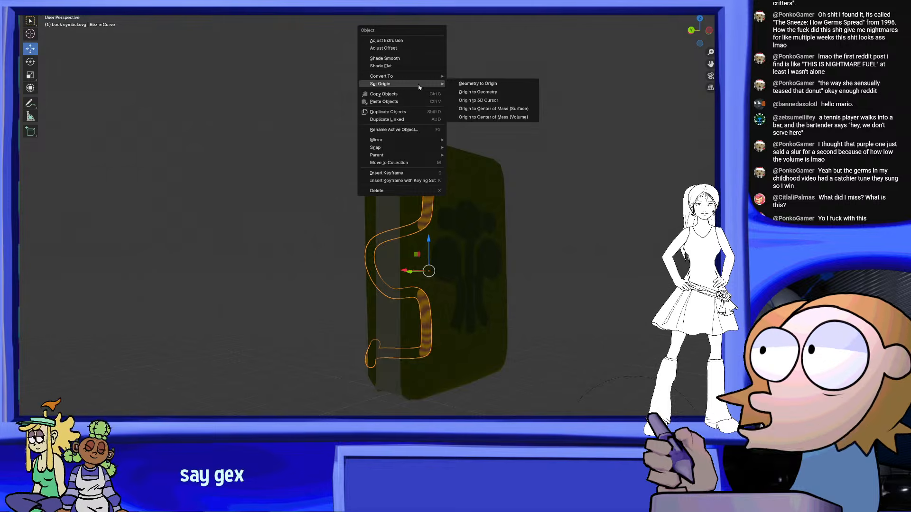
mouse_move(407, 77)
click(478, 79)
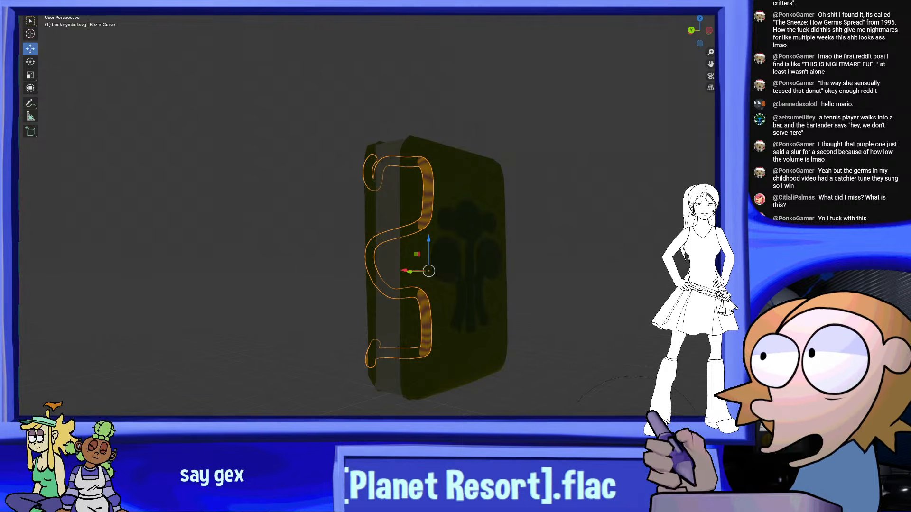
Try to drop the Compendium material onto the hemp binding curve in place of its hemp material
middle_drag(621, 314, 644, 320)
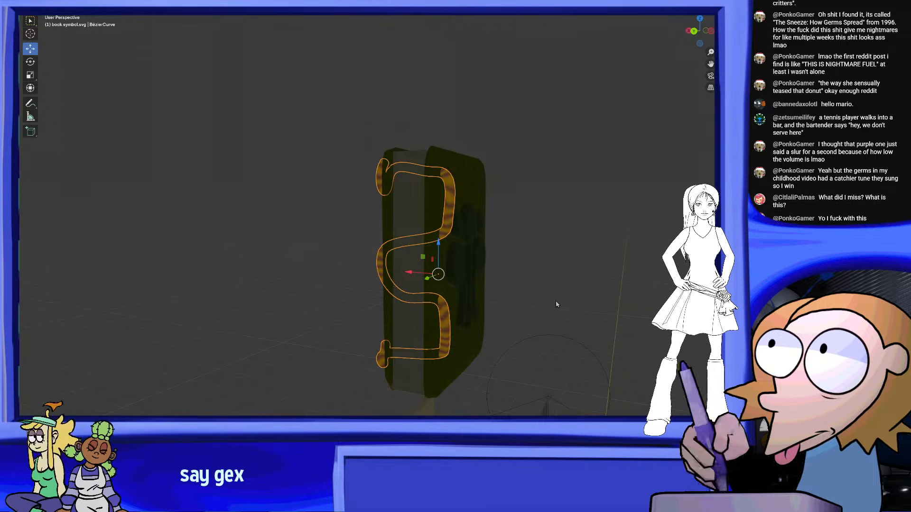
scroll(440, 232, up, 5)
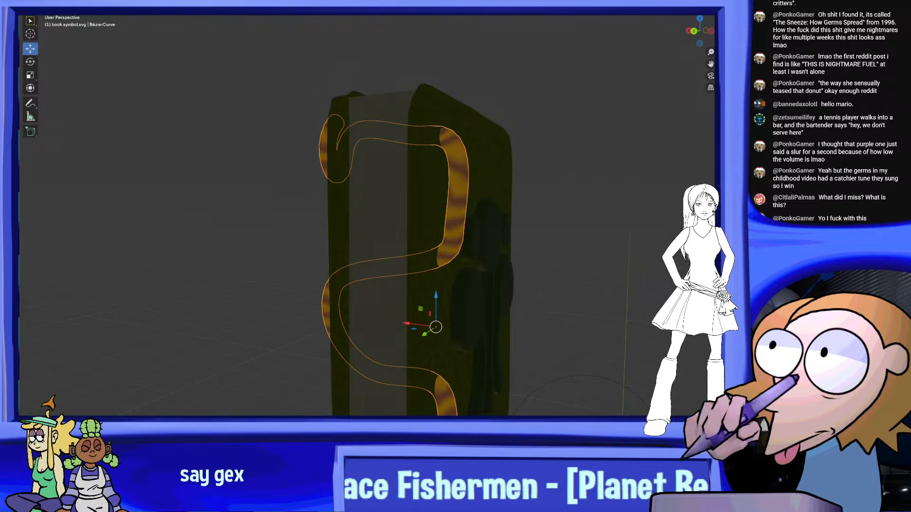
click(36, 1)
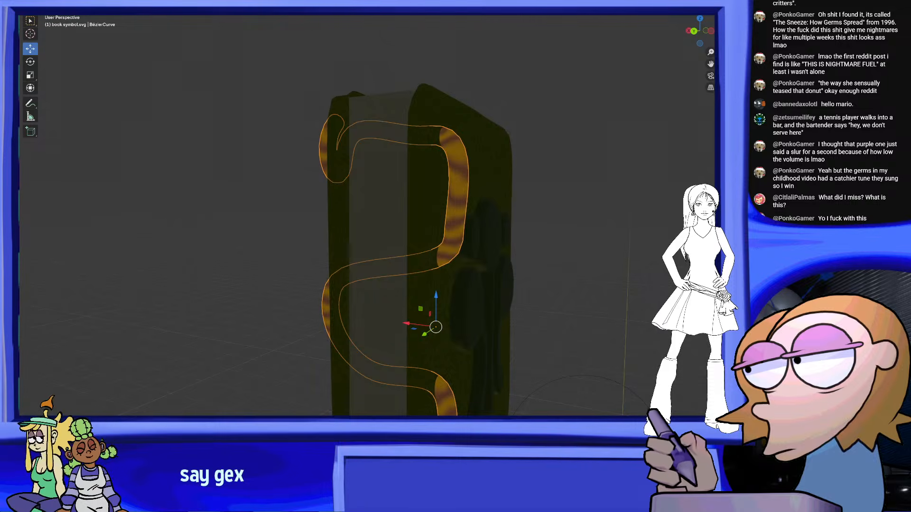
middle_drag(522, 205, 650, 224)
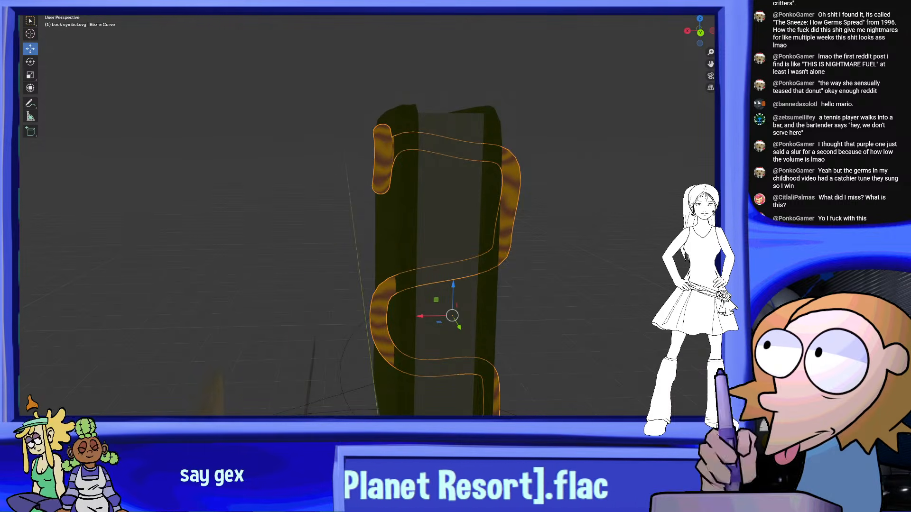
click(489, 148)
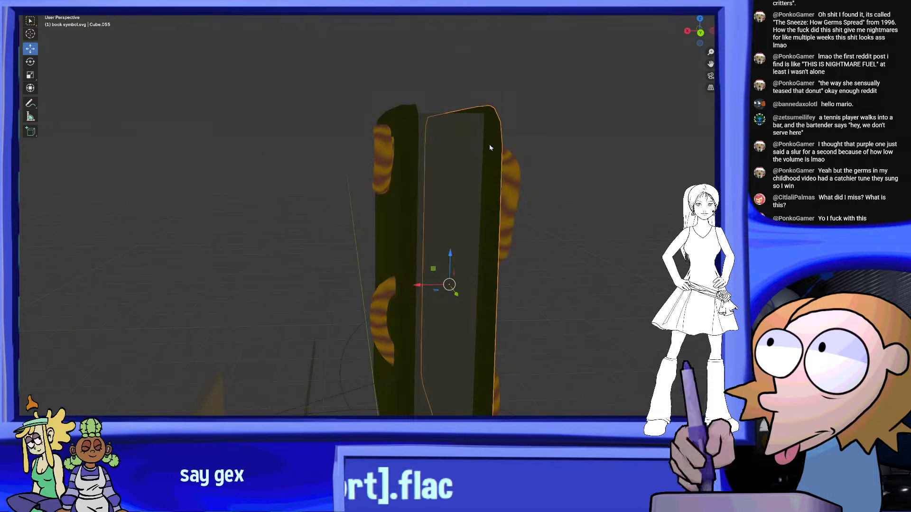
middle_drag(490, 147, 530, 172)
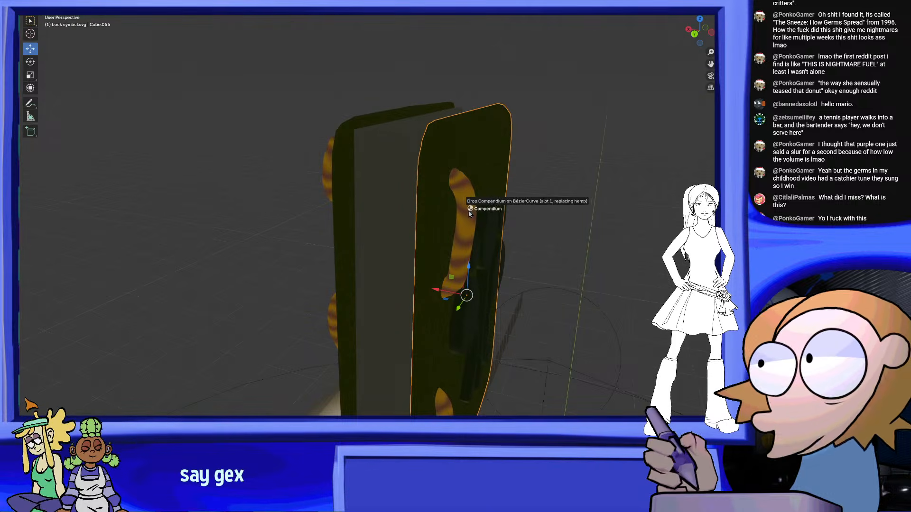
drag(473, 214, 472, 214)
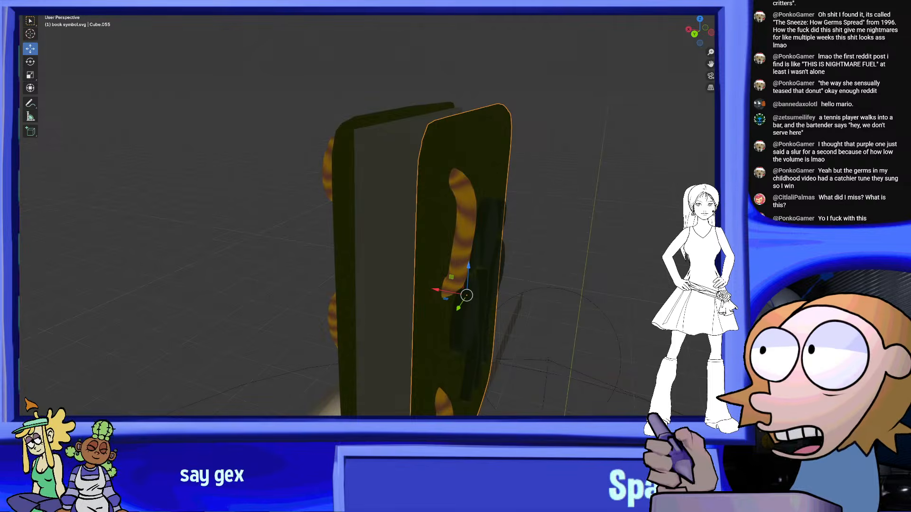
Select the hemp binding curve and inspect its striped loops along the front cover
click(469, 218)
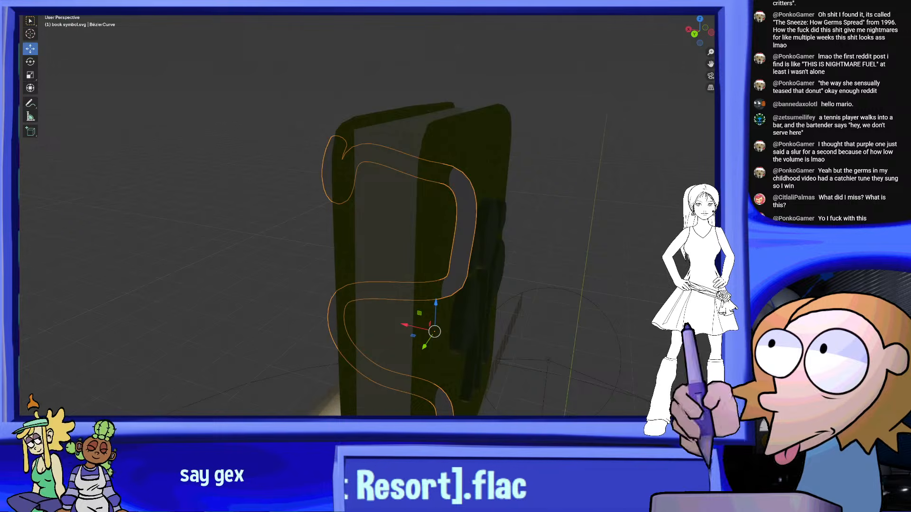
middle_drag(565, 212, 543, 209)
scroll(540, 198, up, 1)
scroll(553, 221, down, 2)
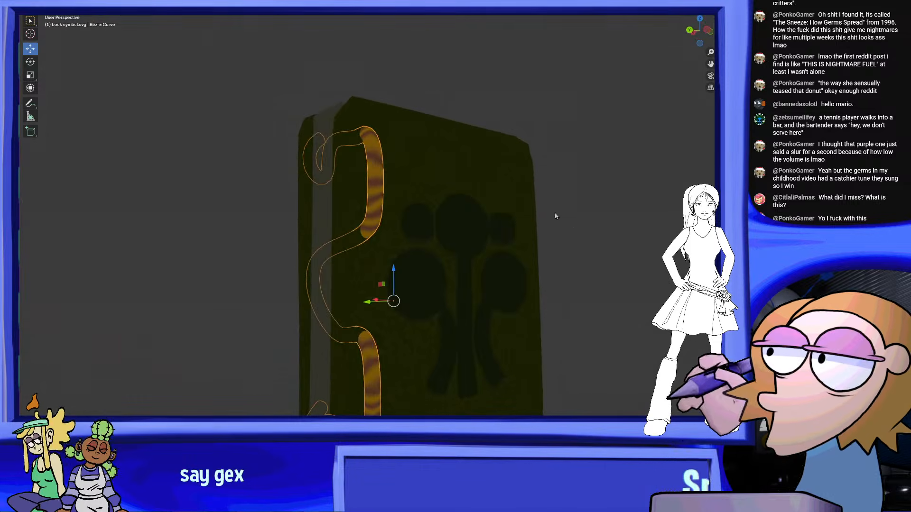
scroll(543, 209, up, 1)
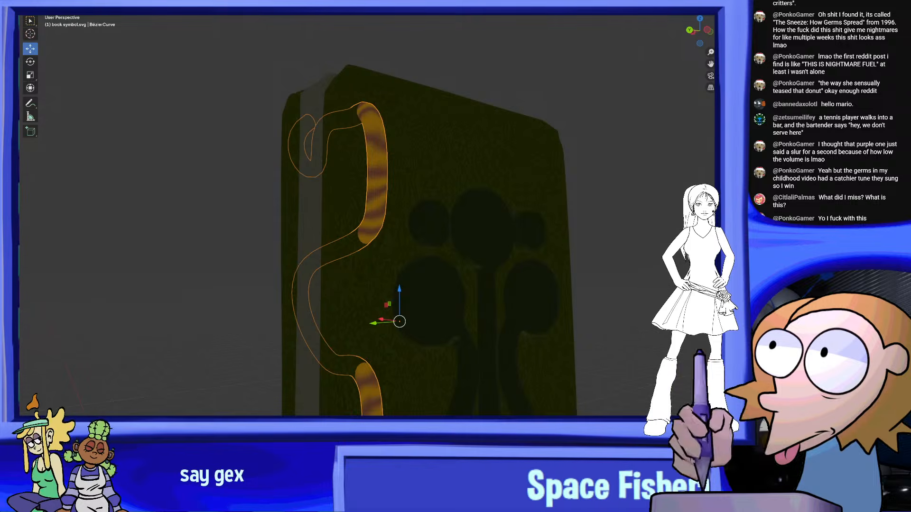
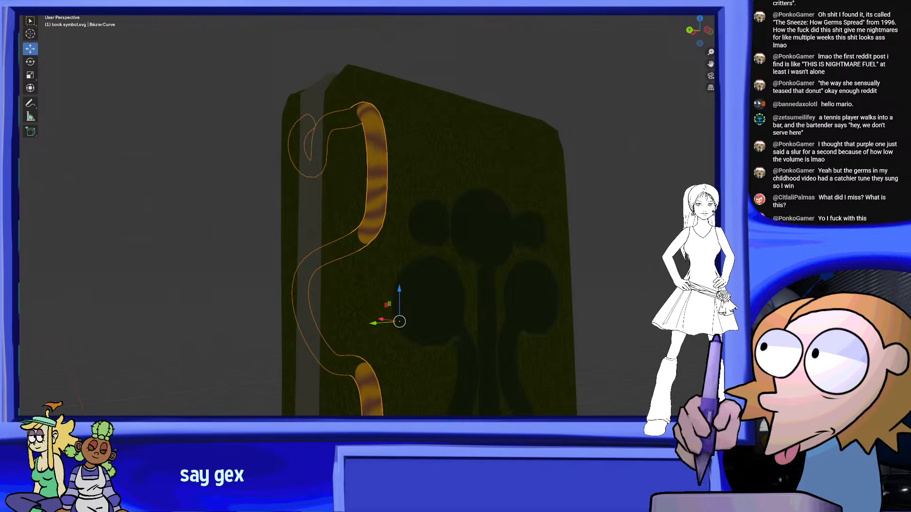
Select all the parts of the green book together and move the book over to the library bookcase
scroll(445, 214, down, 3)
middle_drag(445, 214, 448, 222)
scroll(448, 221, down, 3)
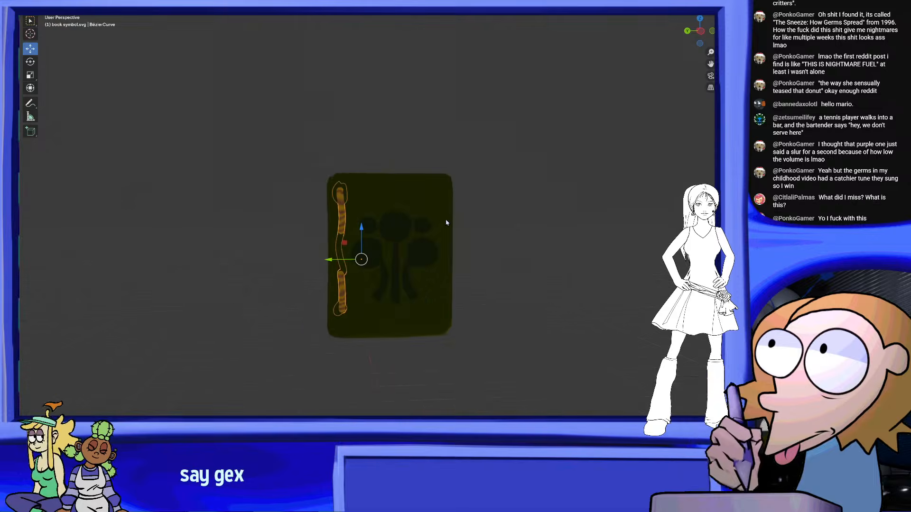
drag(495, 172, 284, 325)
middle_drag(342, 322, 434, 317)
shift+middle_drag(435, 318, 406, 124)
middle_drag(531, 205, 498, 207)
key(g)
click(545, 246)
shift+middle_drag(545, 246, 356, 249)
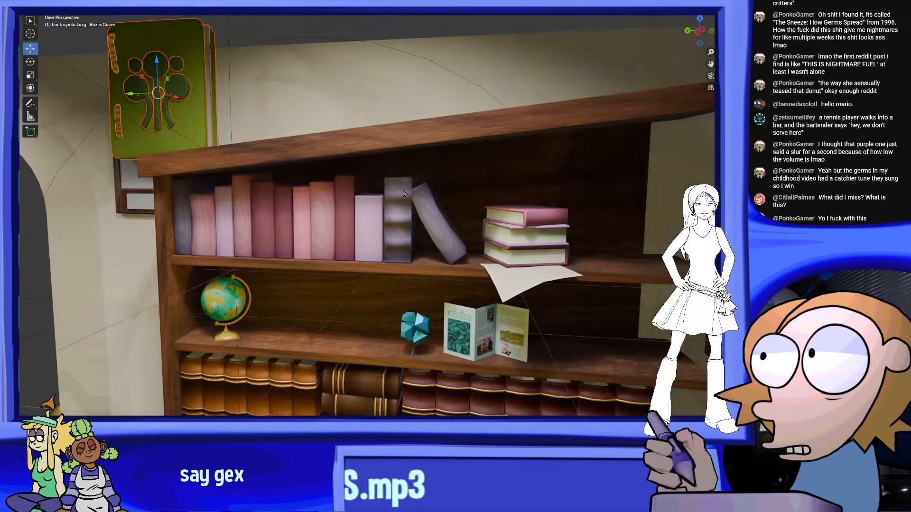
Move the whole book down in front of the bookcase's middle shelf
middle_drag(332, 190, 400, 185)
key(g)
click(467, 252)
middle_drag(468, 251, 375, 157)
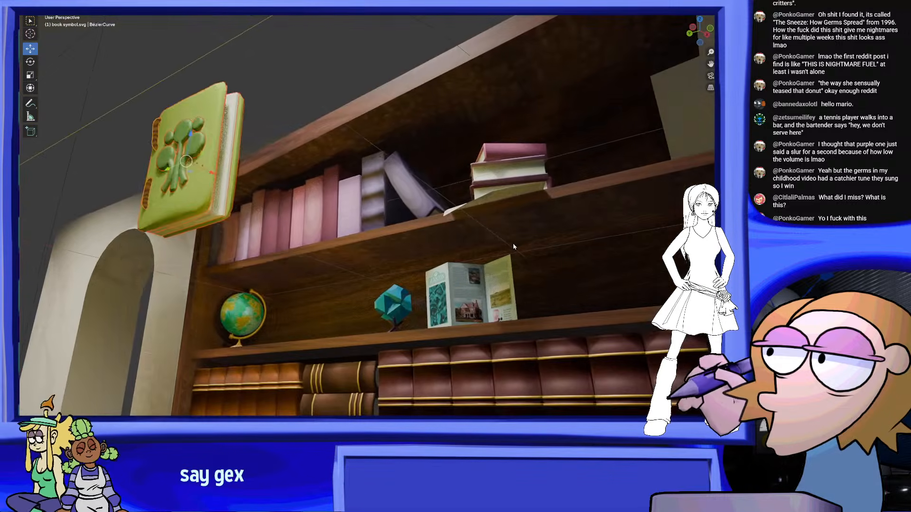
key(g)
click(444, 280)
middle_drag(443, 280, 474, 315)
key(g)
click(543, 232)
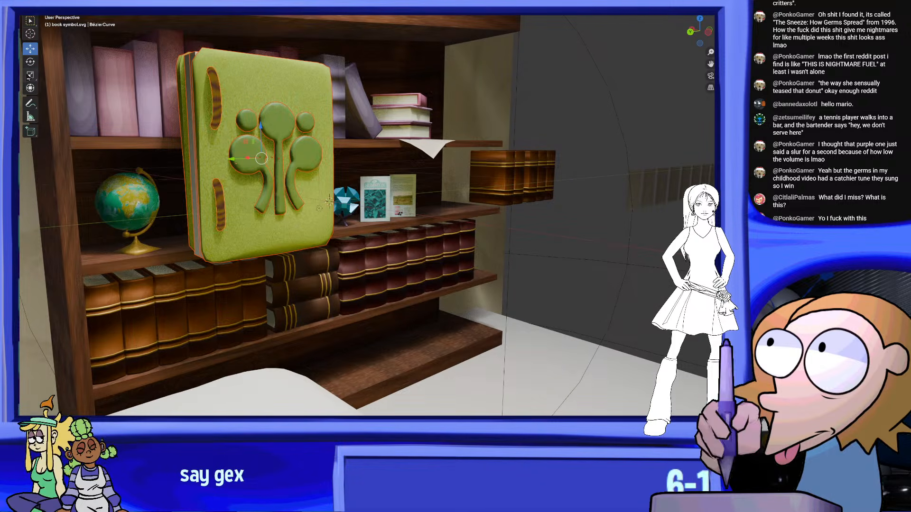
Scale the book down and place it on the middle shelf beside the globe
key(s)
click(261, 148)
middle_drag(260, 148, 368, 131)
key(g)
click(330, 178)
middle_drag(331, 178, 475, 157)
middle_drag(528, 167, 427, 238)
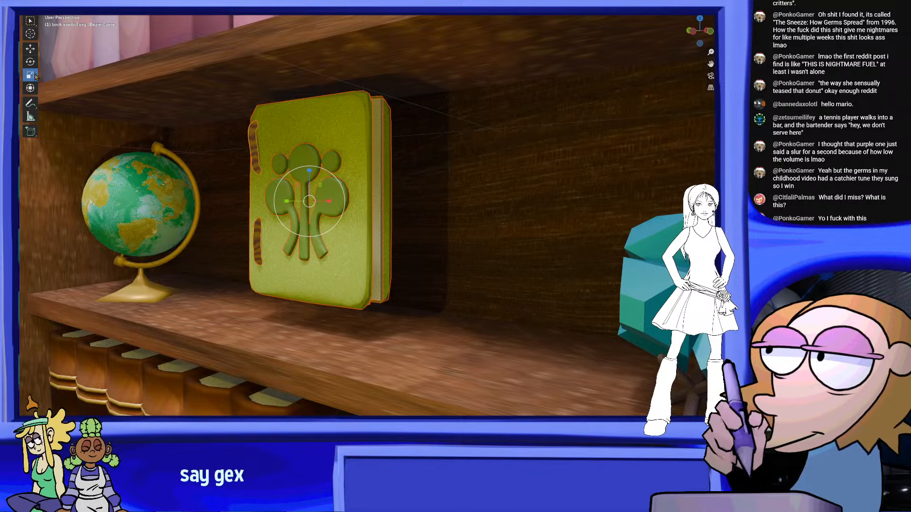
Rotate the book so that it leans back slightly toward the rear of the shelf
middle_drag(253, 125, 359, 177)
scroll(335, 192, down, 4)
scroll(364, 192, up, 6)
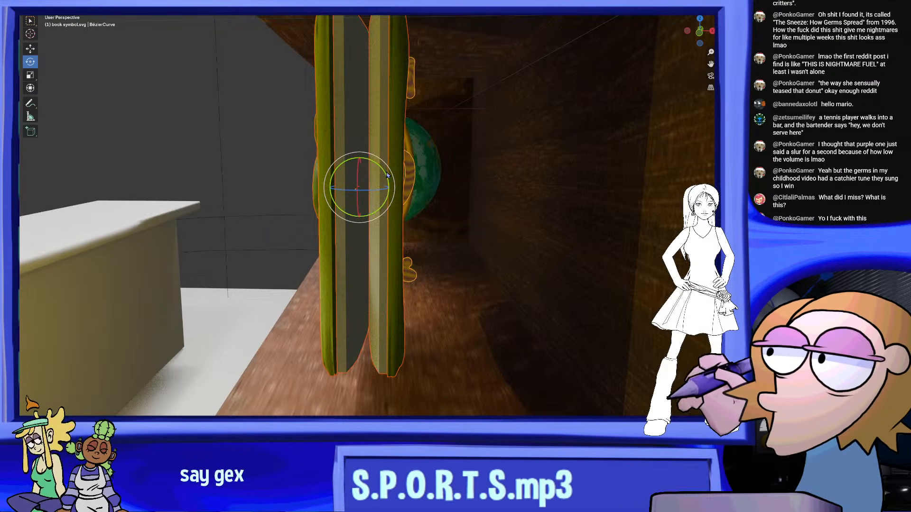
drag(394, 176, 397, 185)
middle_drag(396, 184, 465, 206)
scroll(513, 213, down, 5)
scroll(476, 204, up, 2)
key(g)
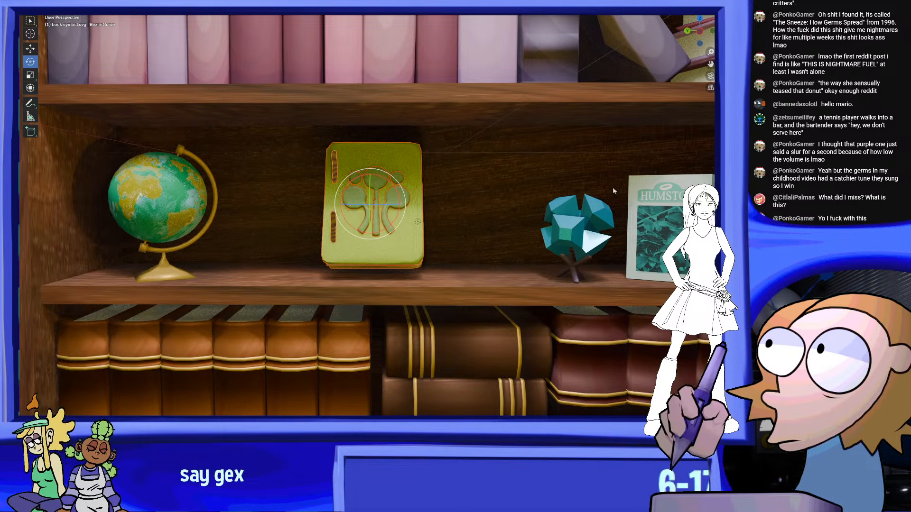
Lean the book sideways in the camera view and slide it along the shelf toward the teal crystal
click(710, 75)
scroll(454, 232, up, 3)
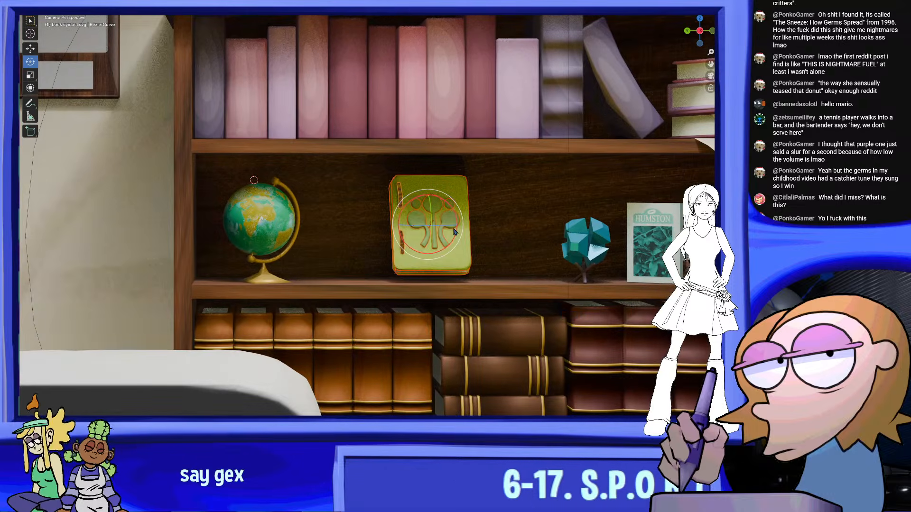
drag(445, 230, 432, 231)
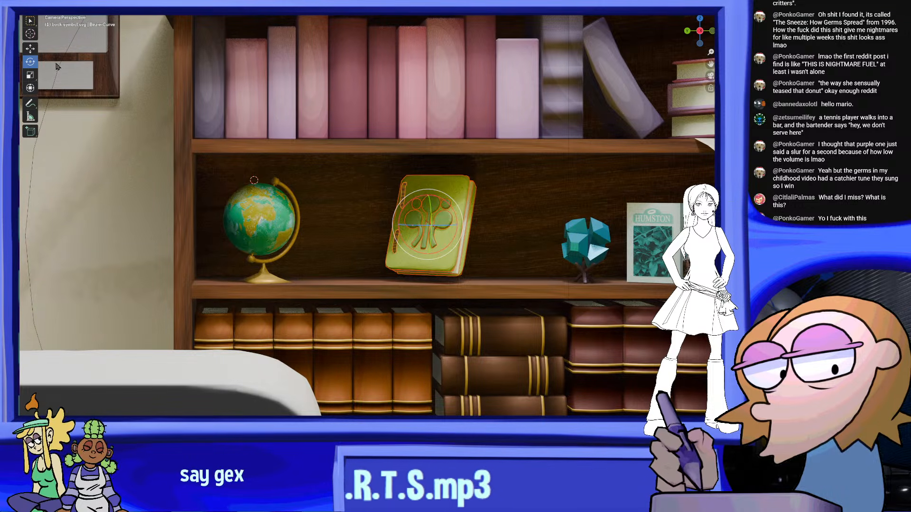
click(30, 48)
drag(407, 220, 438, 220)
scroll(422, 212, down, 4)
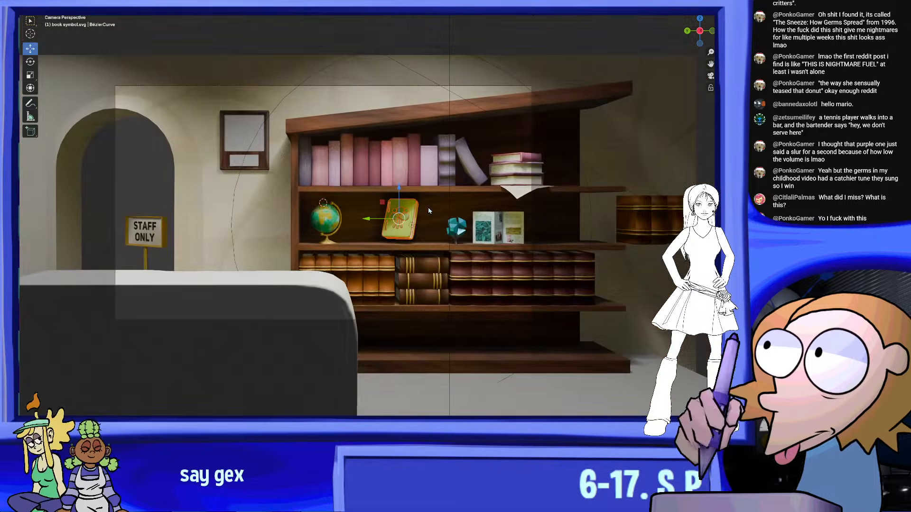
scroll(428, 211, up, 4)
scroll(437, 219, down, 2)
shift+middle_drag(429, 219, 475, 235)
drag(451, 234, 441, 233)
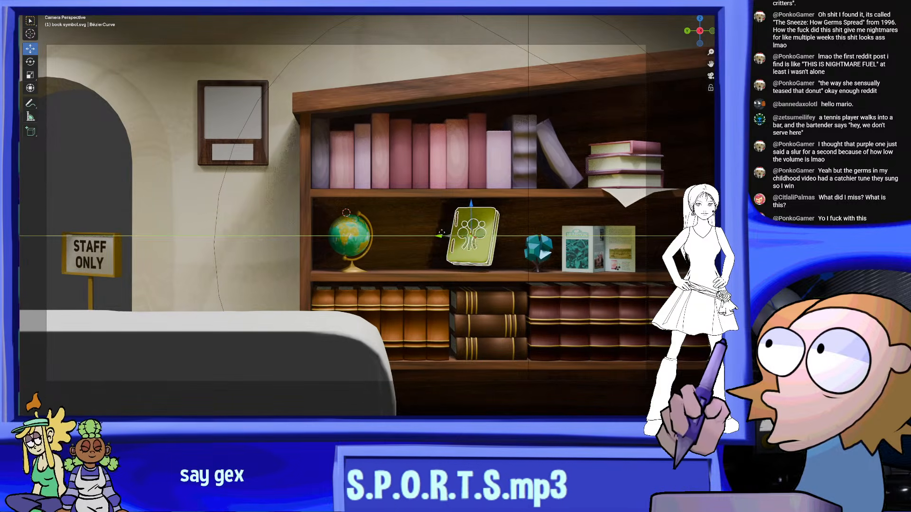
scroll(418, 213, up, 5)
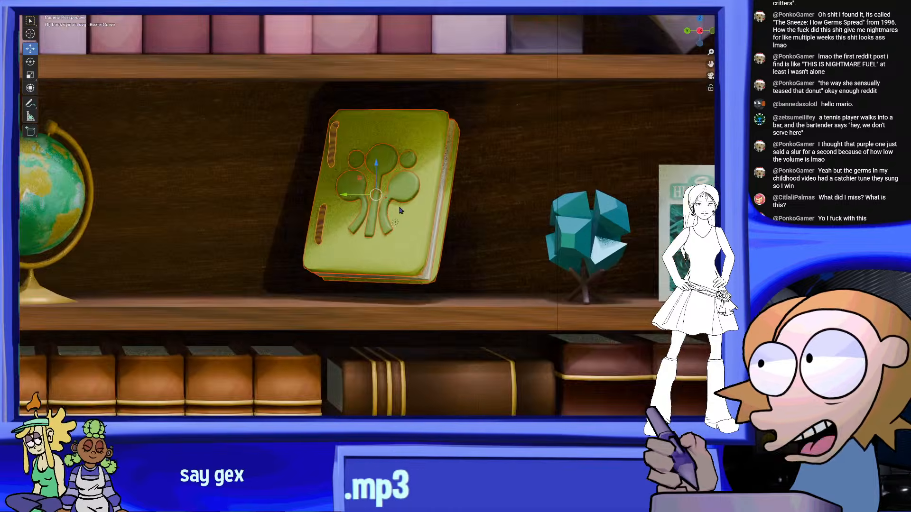
Check the book's placement from the camera and shelf views, then add a cube mesh to the scene
key(KP_0)
scroll(569, 237, down, 6)
scroll(591, 240, up, 3)
scroll(590, 240, up, 3)
shift+middle_drag(590, 240, 529, 245)
scroll(499, 223, up, 2)
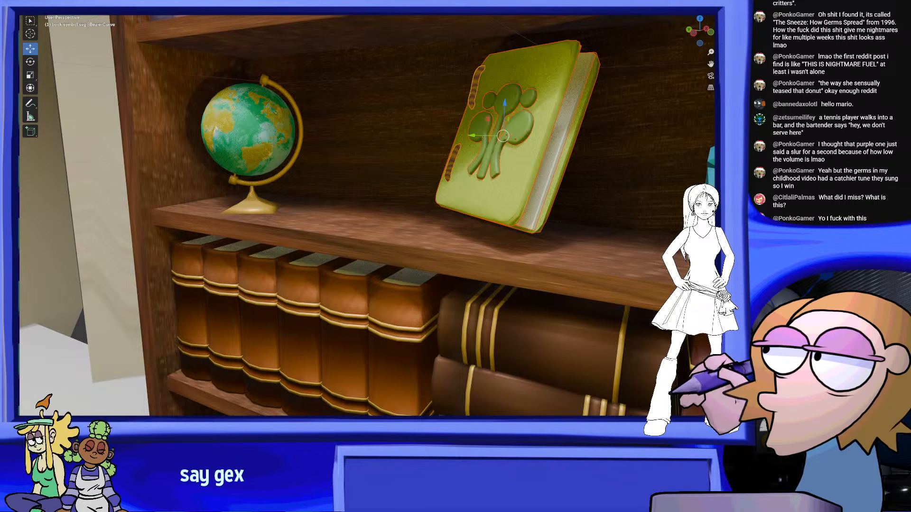
click(122, 1)
mouse_move(135, 4)
click(194, 12)
Scale the new cube down and move it to the middle shelf near the globe
scroll(362, 146, down, 6)
middle_drag(362, 146, 213, 181)
key(s)
click(179, 174)
key(g)
click(368, 210)
Flatten the cube into a thin slab and resize it to fit between the globe and the book
scroll(367, 210, up, 5)
drag(325, 174, 328, 201)
middle_drag(334, 202, 371, 205)
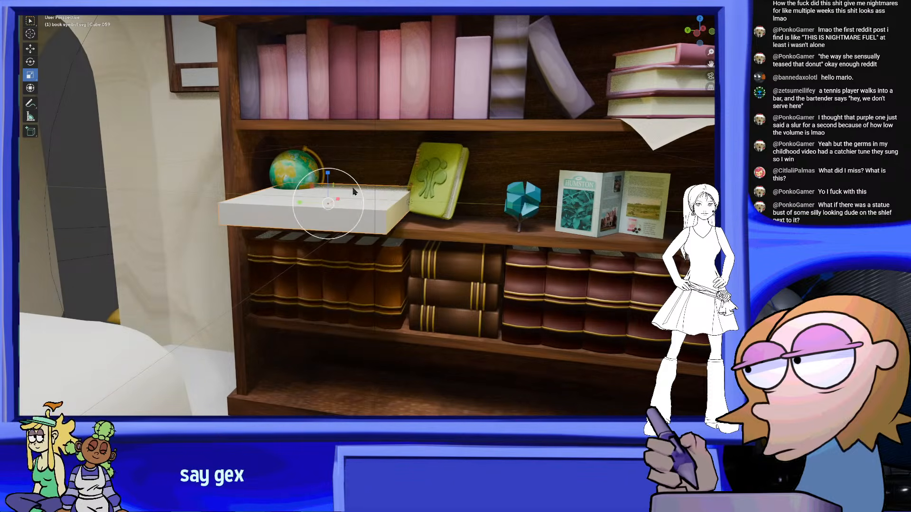
drag(353, 192, 338, 196)
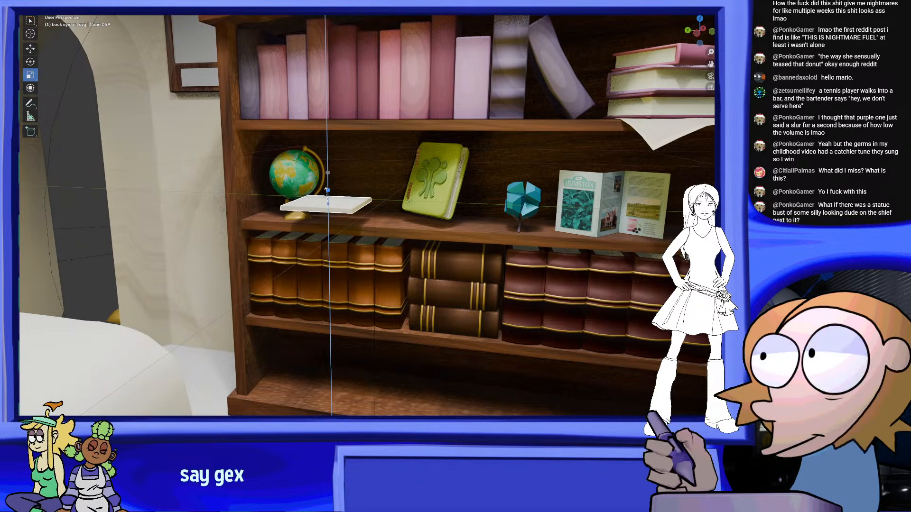
middle_drag(345, 205, 368, 206)
Examine the bookcase and the wooden plaque frame on the wall beside it
scroll(369, 205, up, 3)
shift+middle_drag(323, 167, 403, 190)
shift+middle_drag(266, 129, 386, 235)
scroll(387, 236, down, 4)
shift+middle_drag(296, 166, 425, 259)
scroll(356, 251, up, 3)
shift+middle_drag(425, 259, 431, 142)
middle_drag(432, 143, 526, 247)
shift+middle_drag(527, 247, 442, 303)
scroll(525, 266, up, 2)
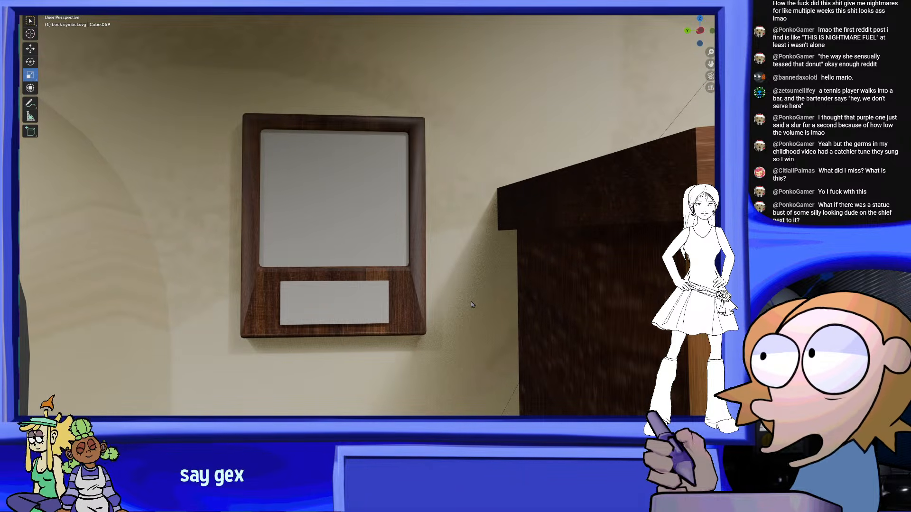
middle_drag(328, 228, 402, 231)
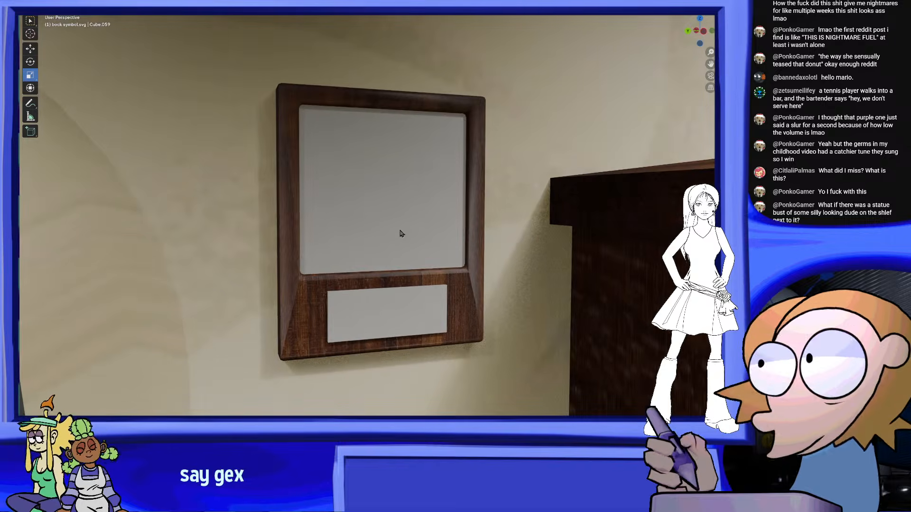
middle_drag(446, 281, 362, 275)
scroll(464, 262, down, 5)
middle_drag(511, 250, 356, 207)
scroll(519, 244, up, 4)
scroll(519, 244, up, 1)
scroll(459, 258, down, 4)
scroll(356, 207, up, 1)
shift+middle_drag(560, 365, 362, 277)
Thicken the white slab and raise it slightly above the shelf
shift+middle_drag(462, 325, 488, 309)
scroll(443, 269, up, 4)
middle_drag(403, 302, 344, 284)
scroll(344, 284, down, 3)
middle_drag(411, 310, 417, 349)
click(455, 331)
scroll(320, 229, up, 2)
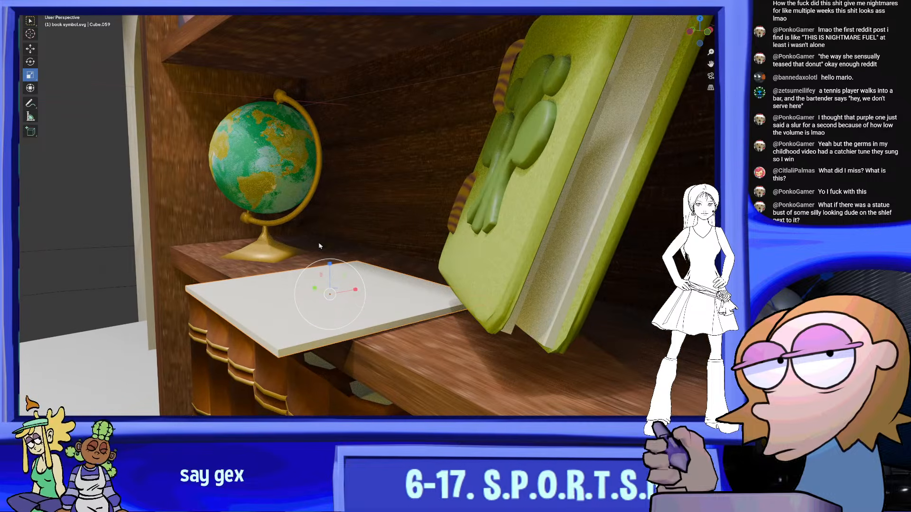
click(30, 49)
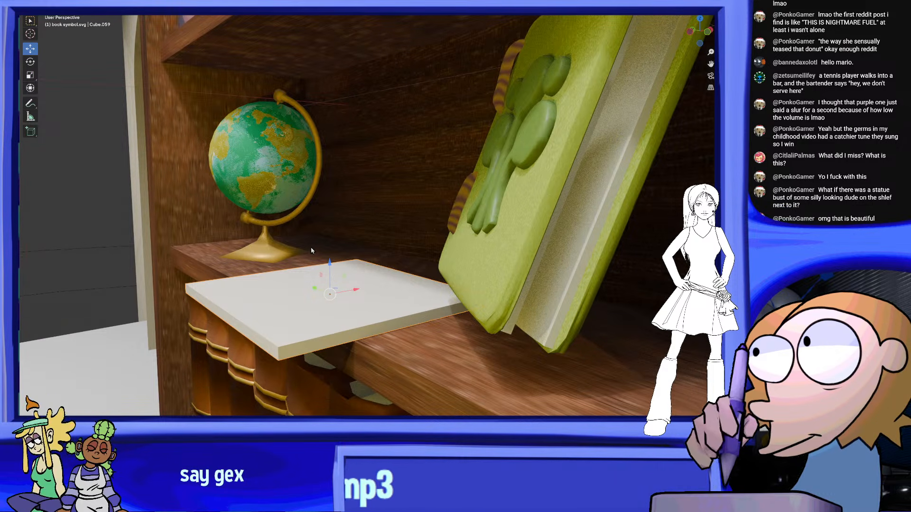
drag(330, 262, 329, 255)
Enter Edit Mode on the slab and add a loop cut near its front edge
scroll(328, 257, down, 3)
middle_drag(275, 255, 407, 256)
scroll(408, 257, up, 4)
middle_drag(503, 265, 480, 269)
middle_drag(149, 167, 153, 169)
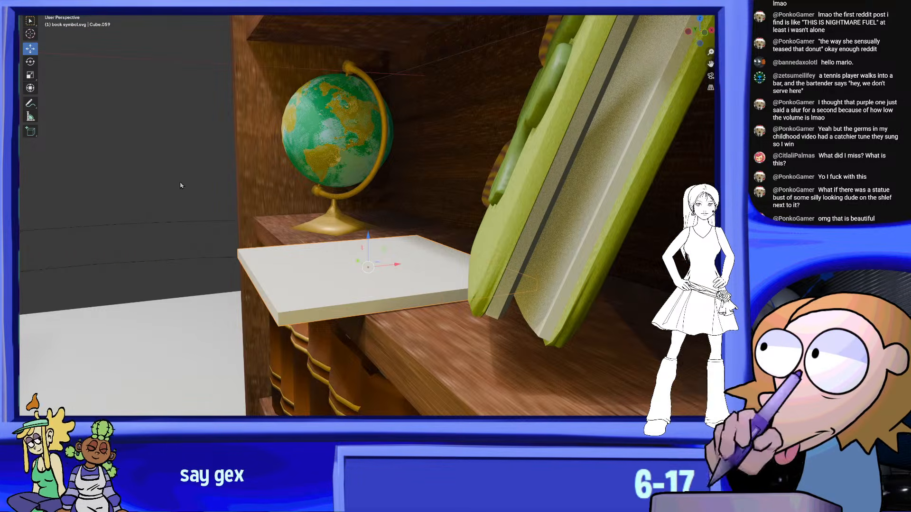
click(61, 22)
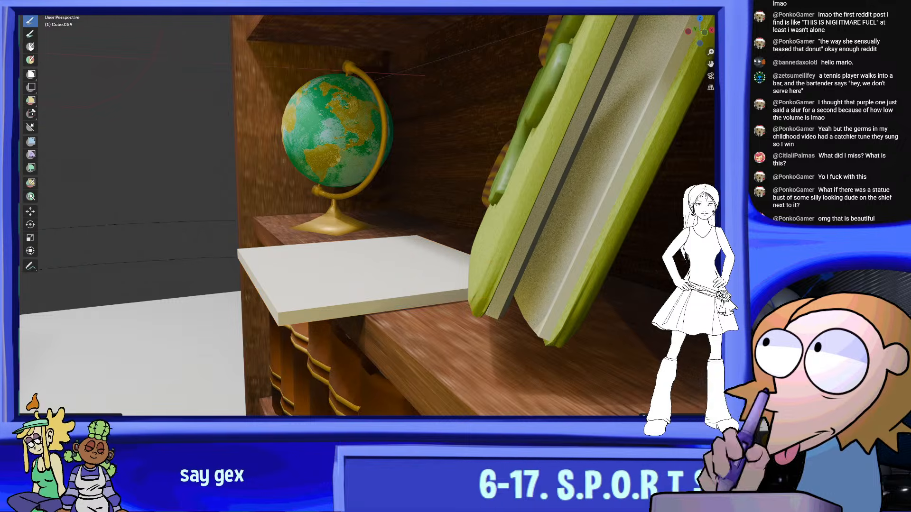
click(57, 2)
click(66, 13)
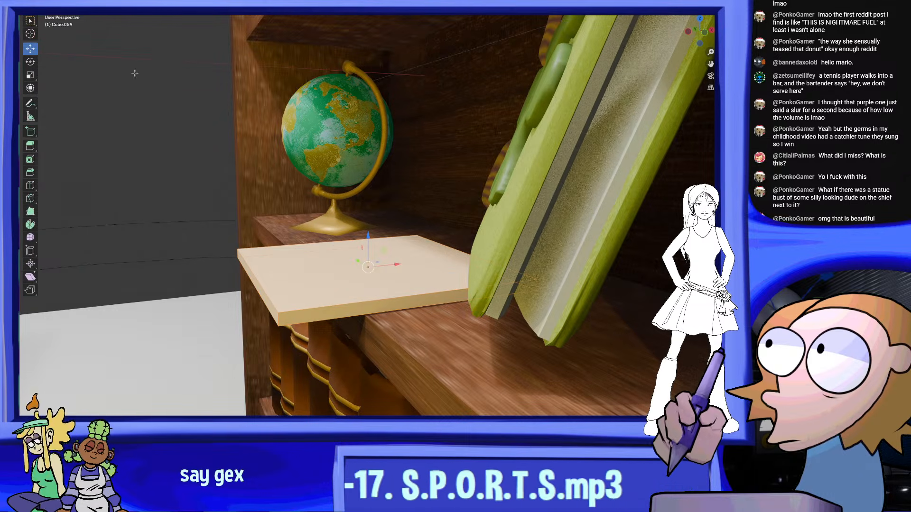
click(348, 255)
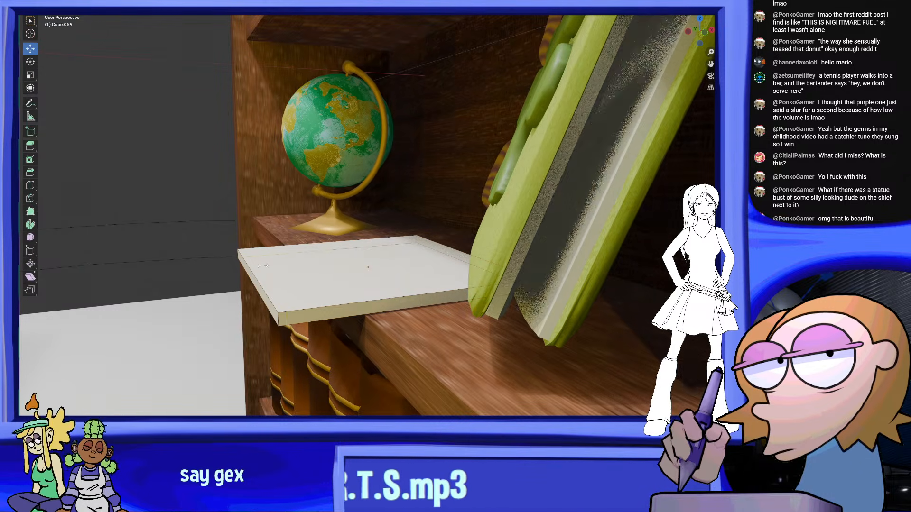
click(314, 265)
middle_drag(317, 266, 309, 267)
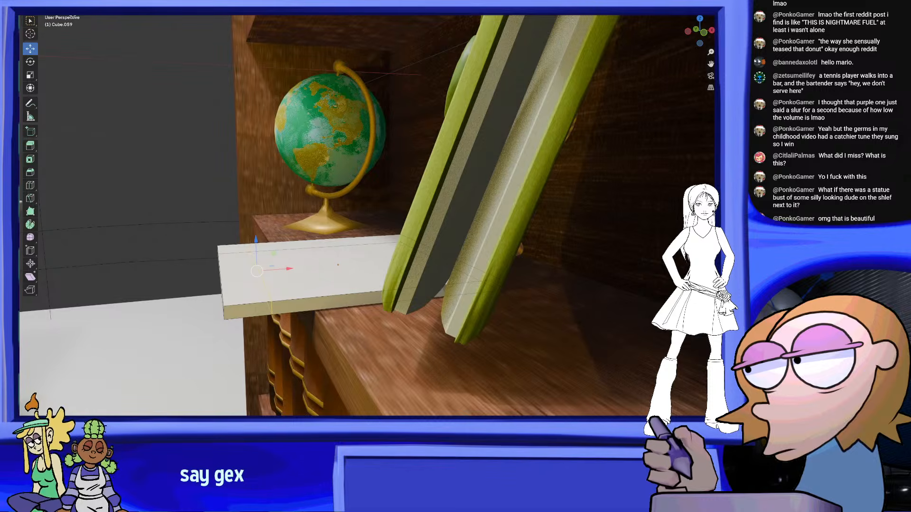
Extrude the top face of the slab's front strip upward and rotate it into a slope
click(151, 143)
click(241, 267)
right_click(241, 266)
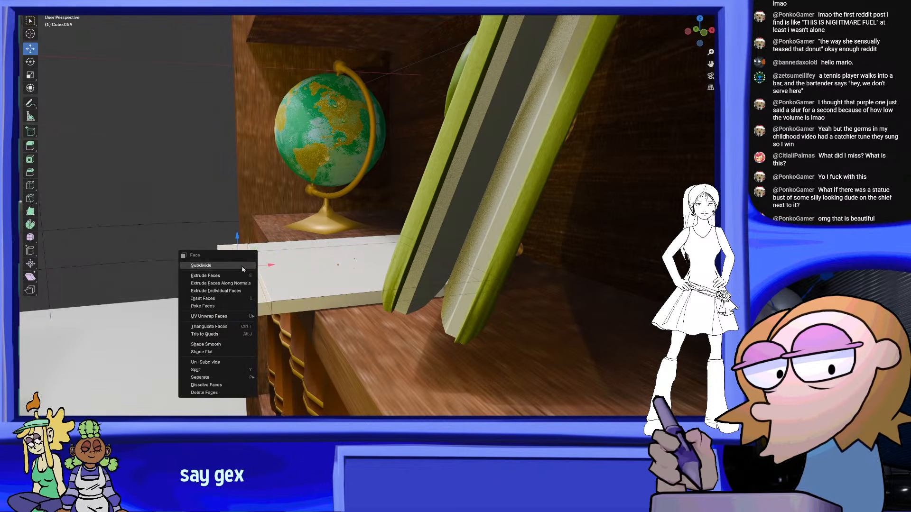
click(232, 277)
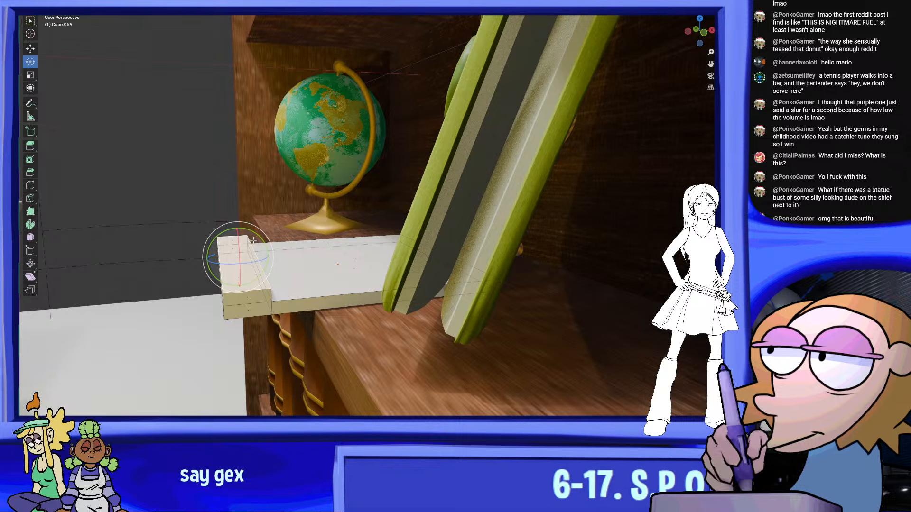
drag(261, 238, 271, 255)
click(33, 48)
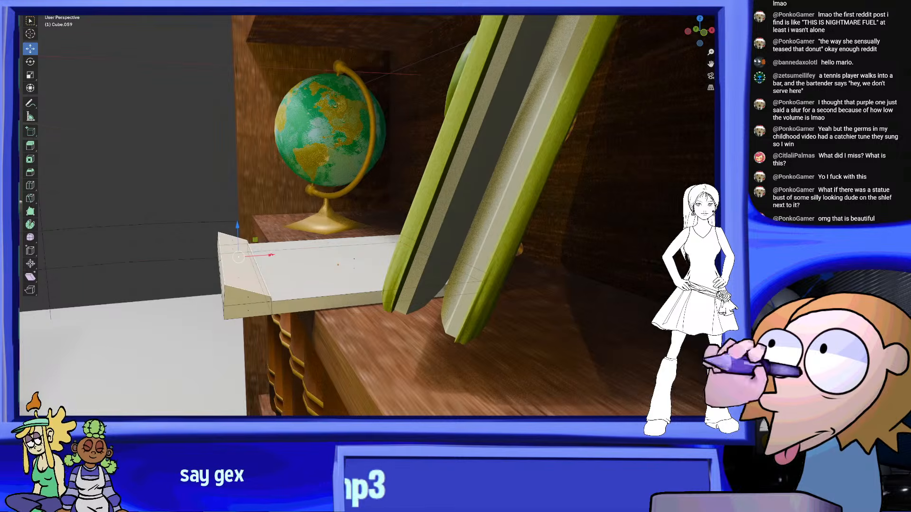
Build the slab's front lip up into a taller ridge with a sloped outer side, scaling it vertically
key(ctrl+f)
click(261, 263)
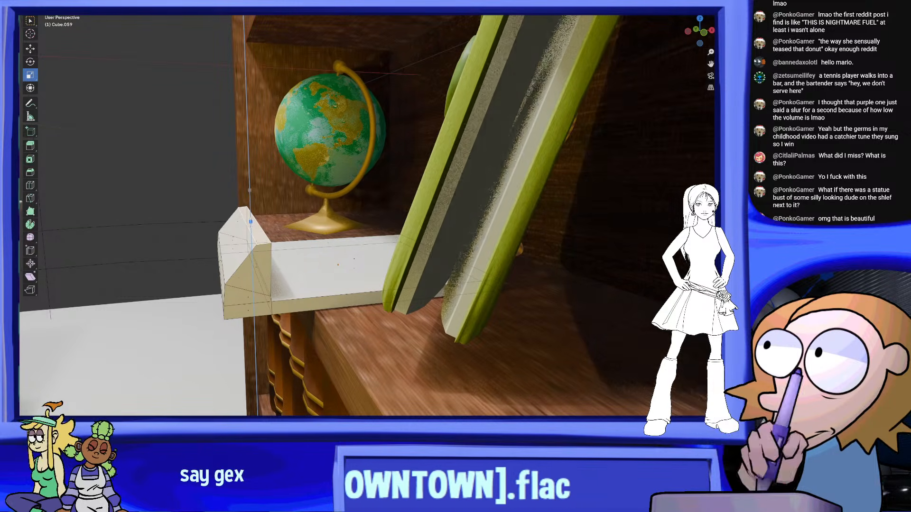
drag(249, 222, 249, 222)
middle_drag(252, 223, 448, 289)
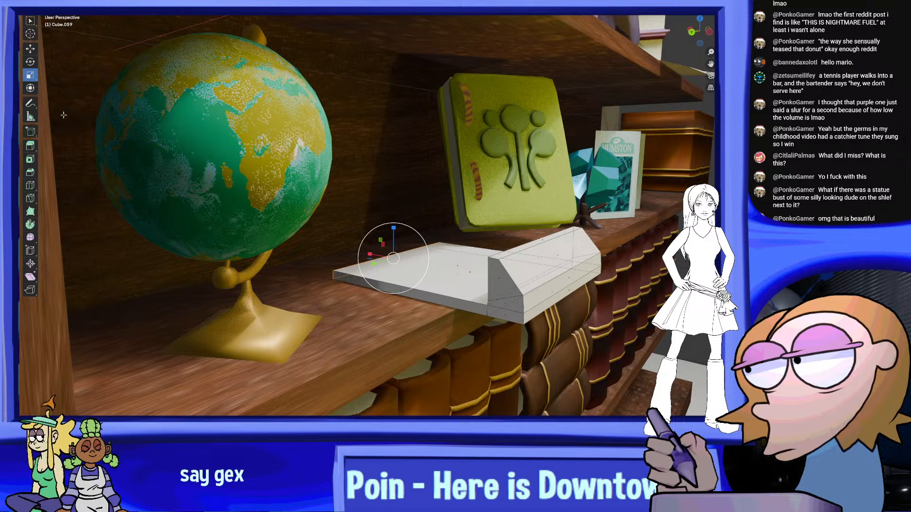
Undo the scaling at the slab's rear and add a loop cut near its rear edge
drag(367, 257, 437, 260)
key(ctrl+z)
middle_drag(437, 261, 455, 263)
scroll(454, 261, up, 3)
middle_drag(321, 297, 333, 298)
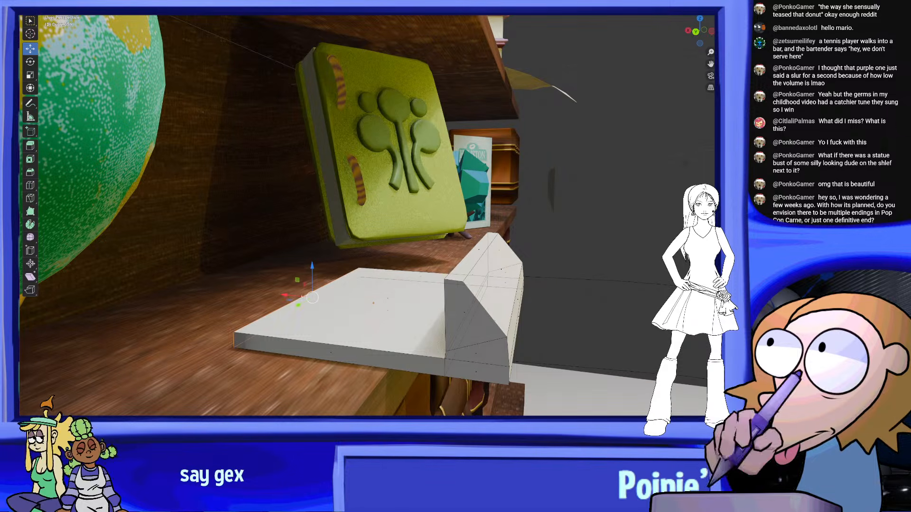
key(ctrl+r)
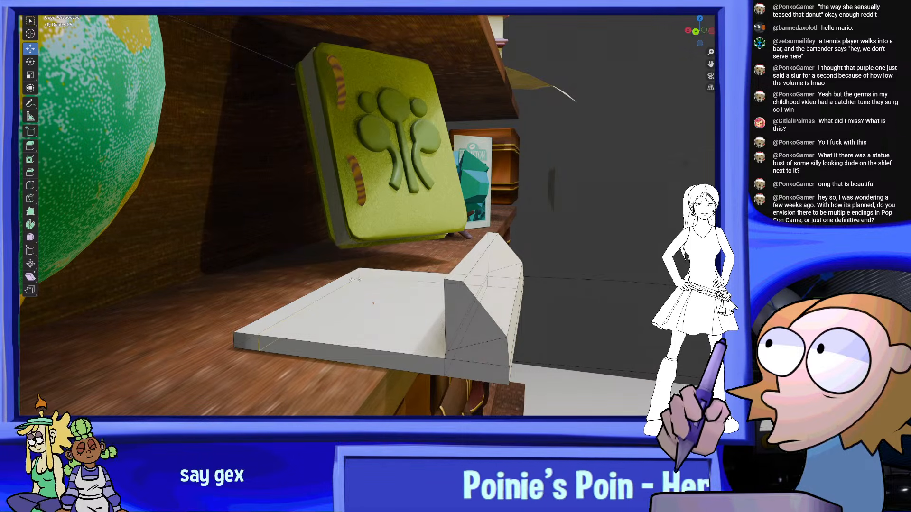
middle_drag(166, 237, 199, 132)
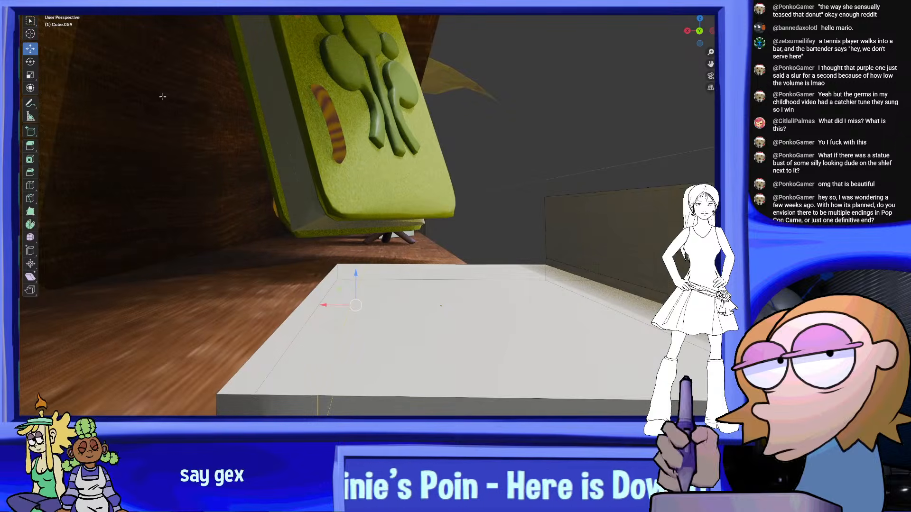
Extrude the top face of the slab's rear strip upward into a tall back panel
click(334, 293)
right_click(336, 294)
click(336, 295)
click(339, 156)
middle_drag(389, 159, 359, 169)
ctrl+middle_drag(359, 168, 360, 206)
drag(370, 185, 370, 45)
middle_drag(349, 199, 414, 264)
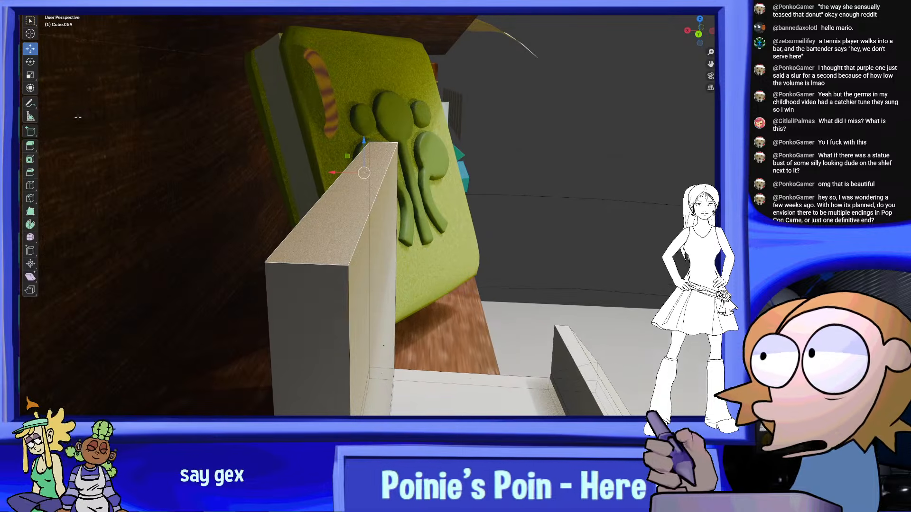
Taper the back panel by thinning its top edge, and raise that edge slightly
middle_drag(323, 182, 329, 178)
drag(334, 172, 354, 170)
mouse_move(363, 173)
middle_down()
mouse_move(408, 172)
mouse_move(351, 178)
middle_up()
middle_drag(494, 192, 342, 191)
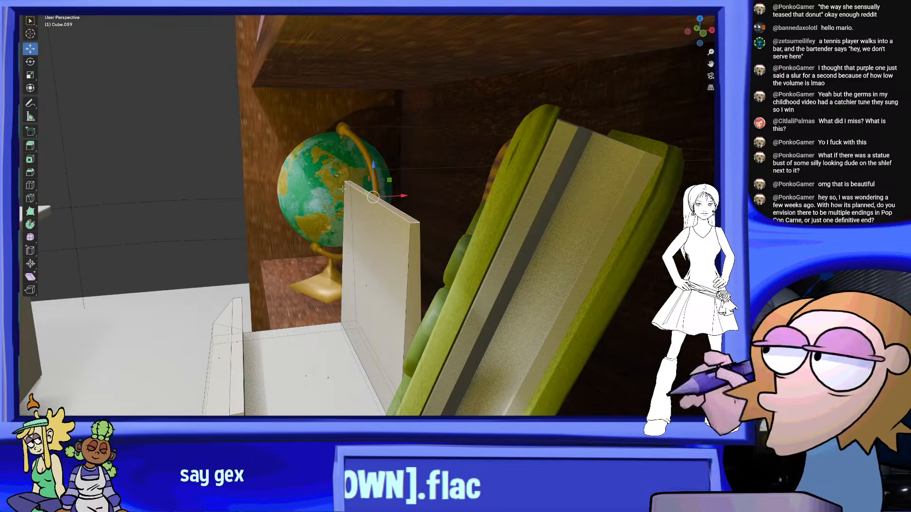
middle_drag(403, 199, 553, 197)
scroll(546, 196, down, 3)
drag(369, 174, 369, 148)
middle_drag(368, 148, 396, 148)
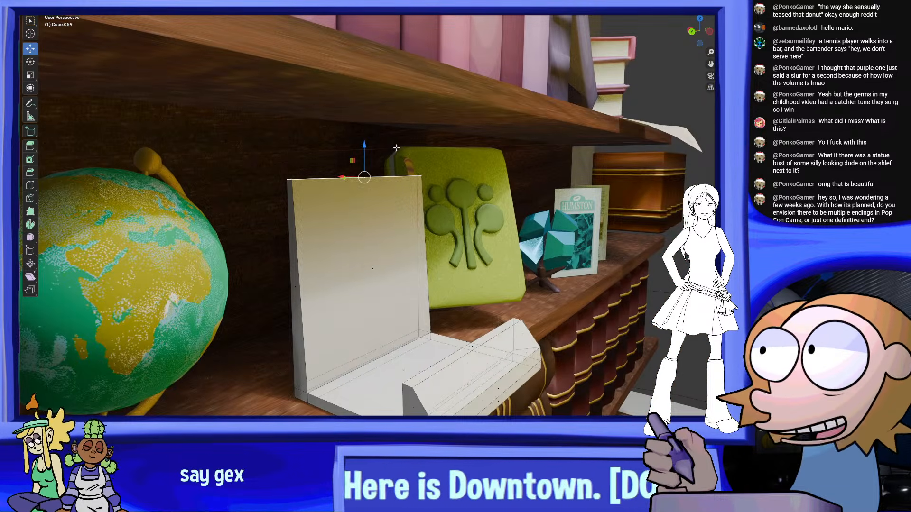
Add two vertical loop cuts through the stand and spread them apart toward its outer sides
middle_drag(623, 299, 277, 234)
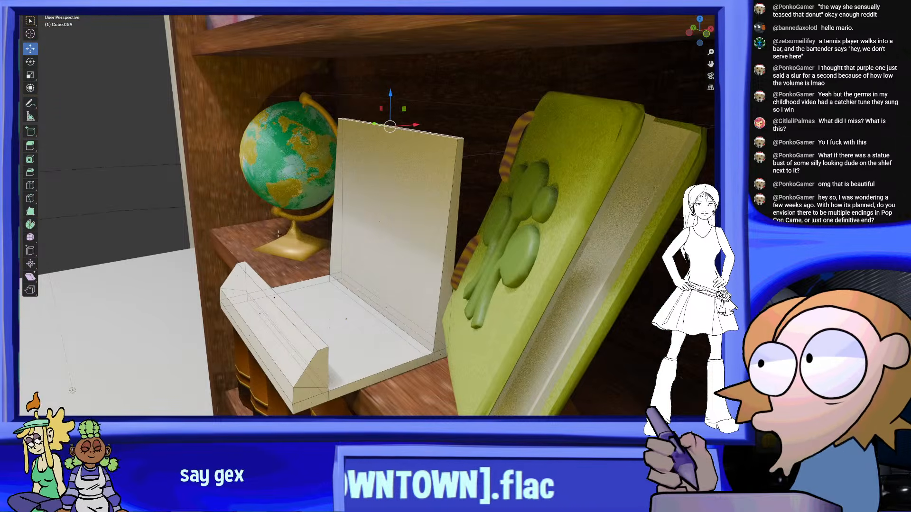
middle_drag(144, 55, 386, 314)
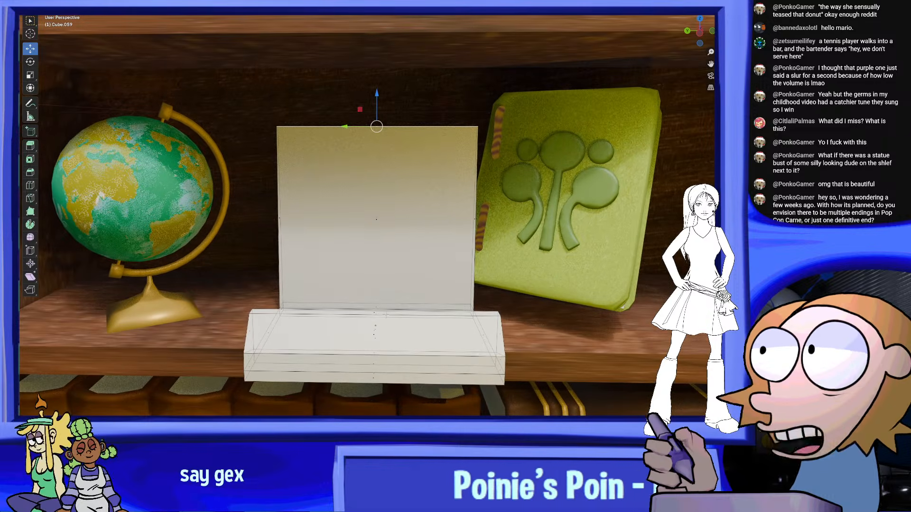
click(387, 131)
right_click(388, 131)
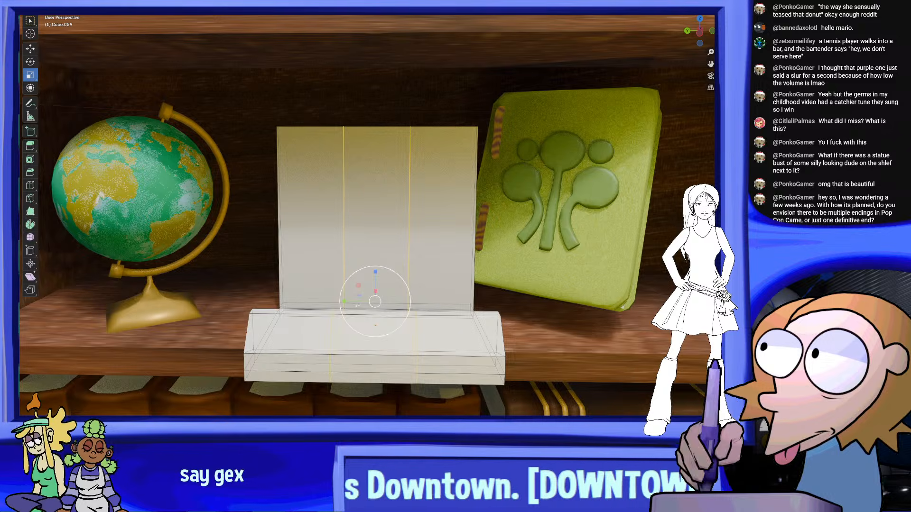
mouse_move(344, 301)
mouse_down()
mouse_move(361, 302)
mouse_move(332, 300)
mouse_up()
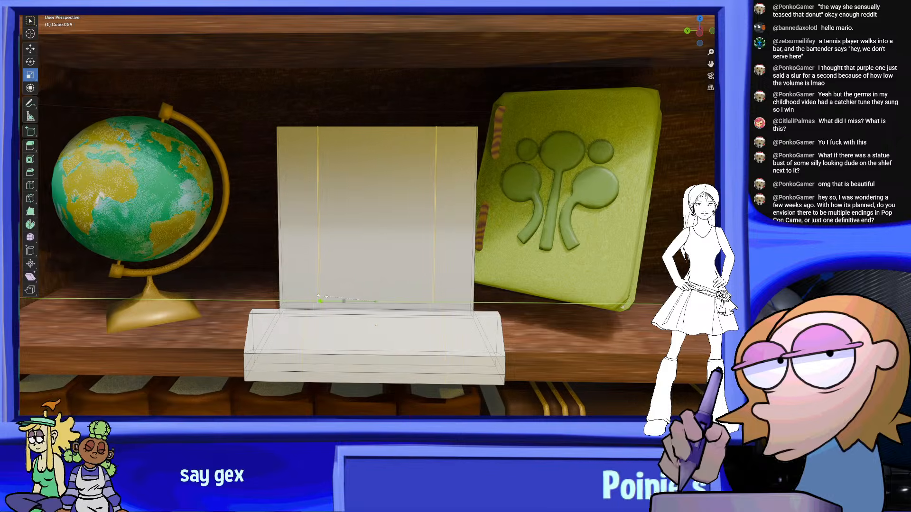
mouse_move(317, 295)
middle_down()
mouse_move(336, 301)
mouse_move(323, 305)
middle_up()
Select the stand's middle faces from back panel to front lip and delete them, leaving two narrow L-shaped brackets
middle_drag(267, 146, 265, 128)
drag(401, 116, 365, 379)
right_click(383, 323)
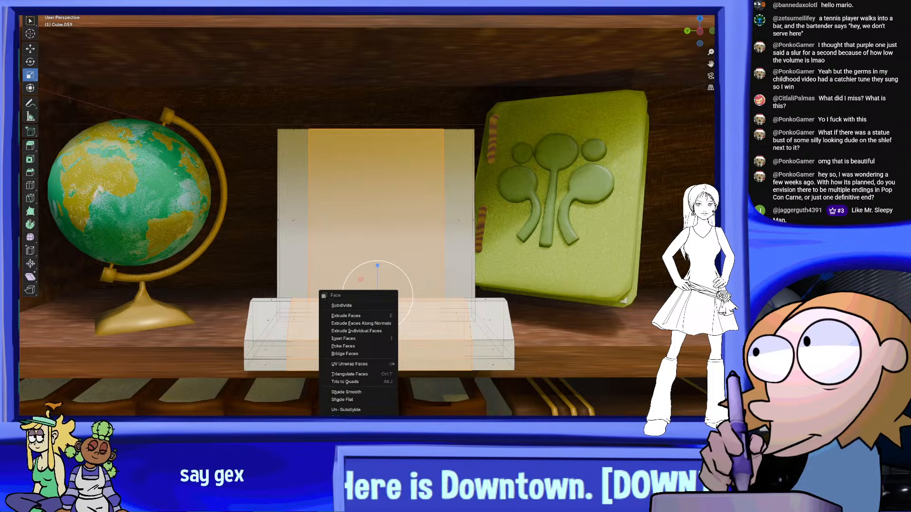
click(347, 440)
middle_drag(419, 318, 439, 303)
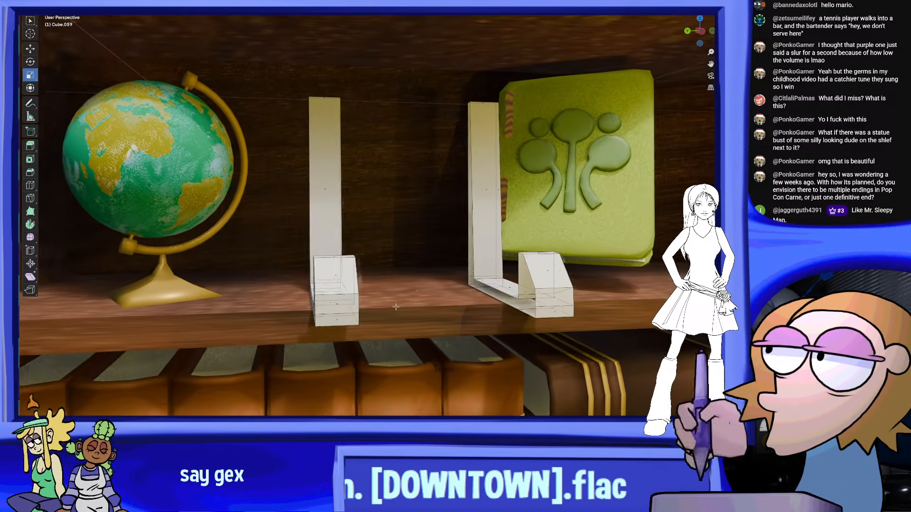
Select the open inner edge vertices of the globe-side bracket in a straight-on view and fill them with a face
click(701, 44)
scroll(357, 334, up, 2)
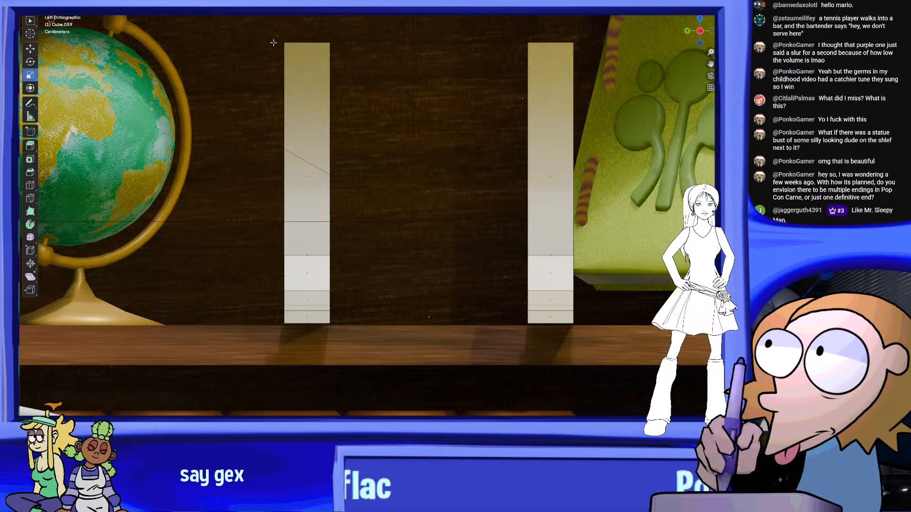
drag(398, 25, 324, 357)
right_click(344, 243)
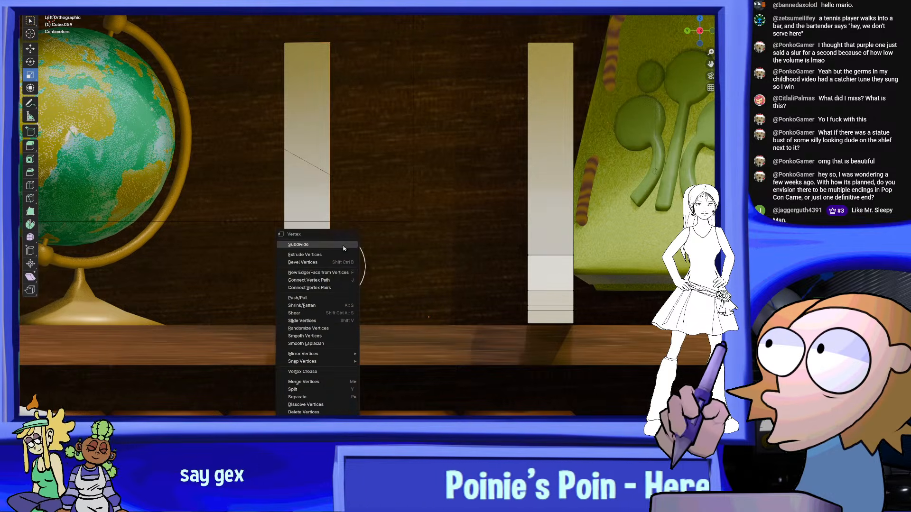
click(322, 275)
Close the open inner side of the book-side bracket with a new face and leave mesh editing
shift+middle_drag(467, 284, 447, 294)
middle_drag(430, 174, 428, 76)
drag(436, 210, 458, 342)
middle_drag(437, 241, 414, 235)
drag(413, 234, 380, 236)
key(ctrl+z)
shift+drag(402, 412, 459, 258)
right_click(459, 269)
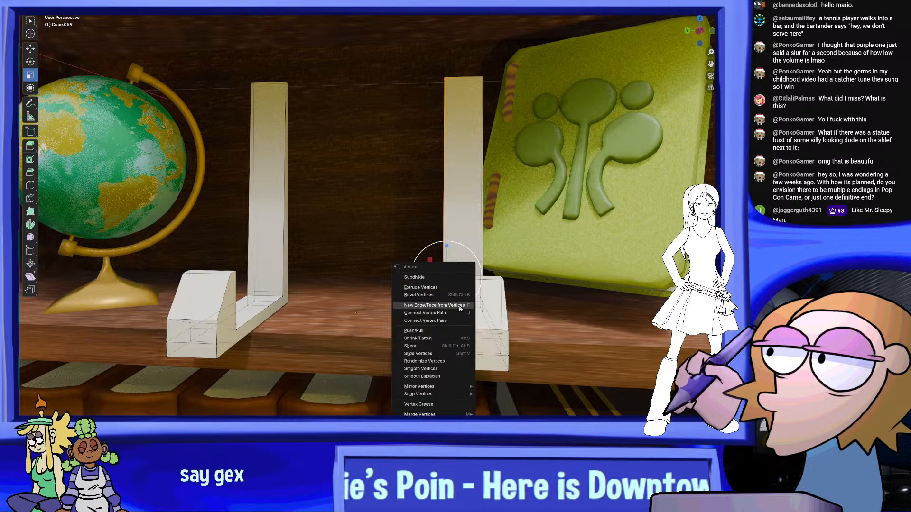
key(Escape)
middle_drag(398, 310, 356, 197)
click(60, 5)
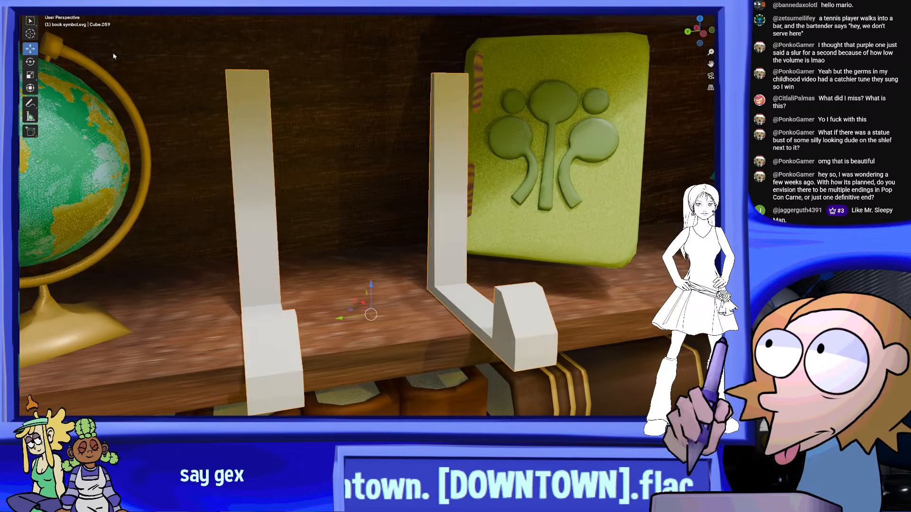
Give the two brackets the dark material of the teal crystal's stand and smooth their shading
middle_drag(305, 231, 310, 212)
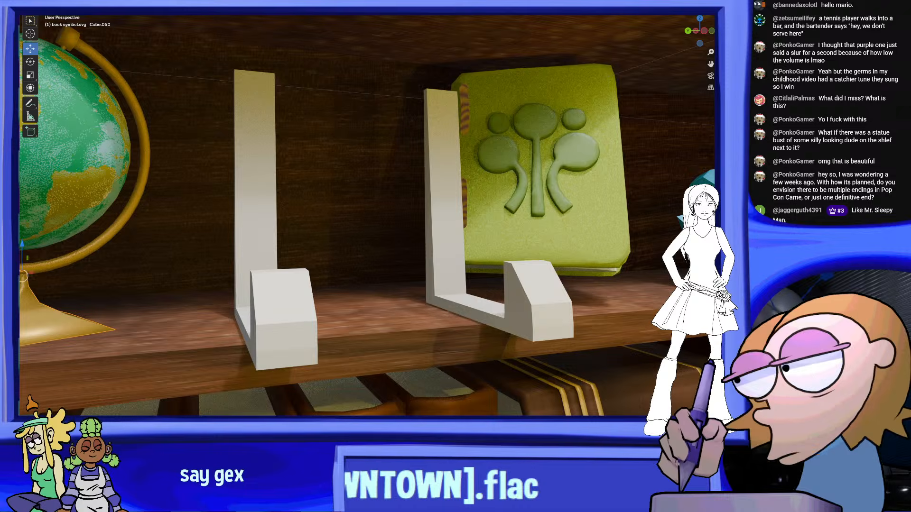
scroll(631, 253, down, 5)
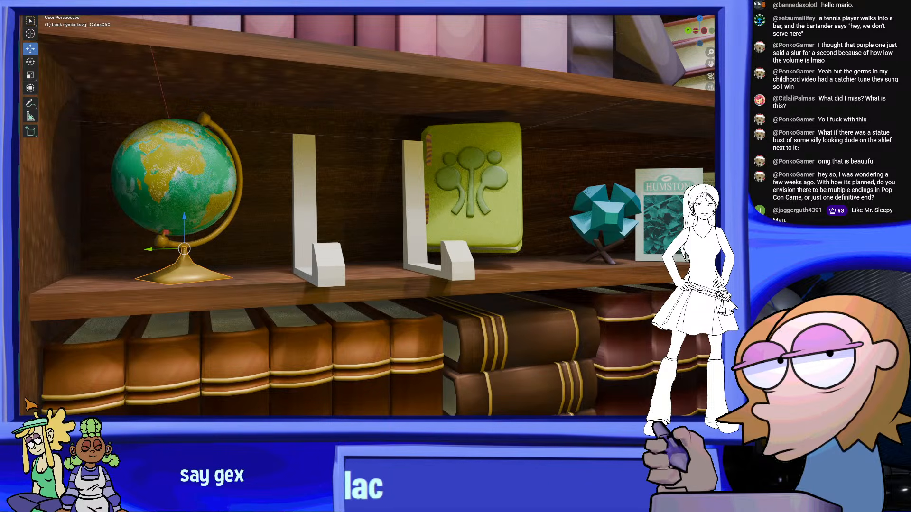
scroll(634, 254, up, 1)
click(634, 254)
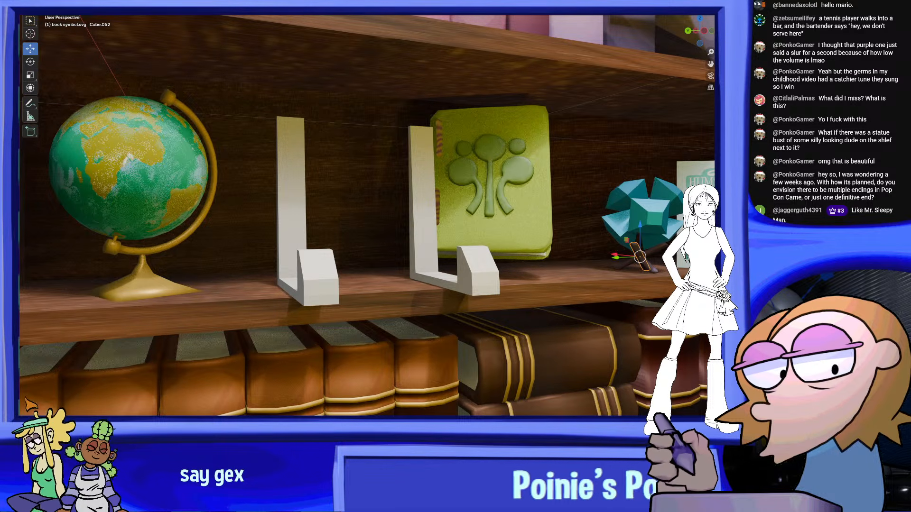
drag(466, 279, 468, 279)
mouse_move(467, 279)
middle_down()
mouse_move(498, 290)
mouse_move(472, 283)
mouse_move(498, 280)
mouse_move(518, 301)
middle_up()
click(472, 282)
right_click(472, 283)
click(450, 264)
right_click(441, 264)
click(441, 270)
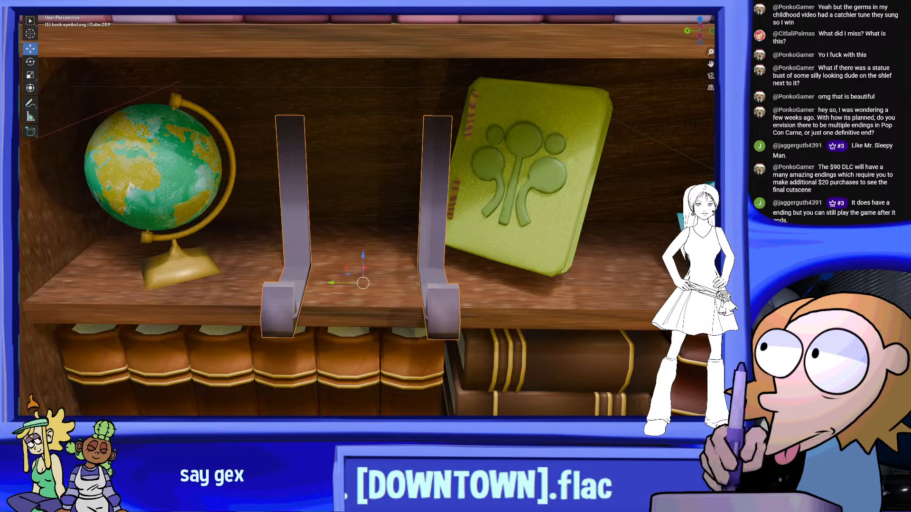
Separate the whole bracket mesh by loose parts so each bracket is its own object
click(60, 13)
key(a)
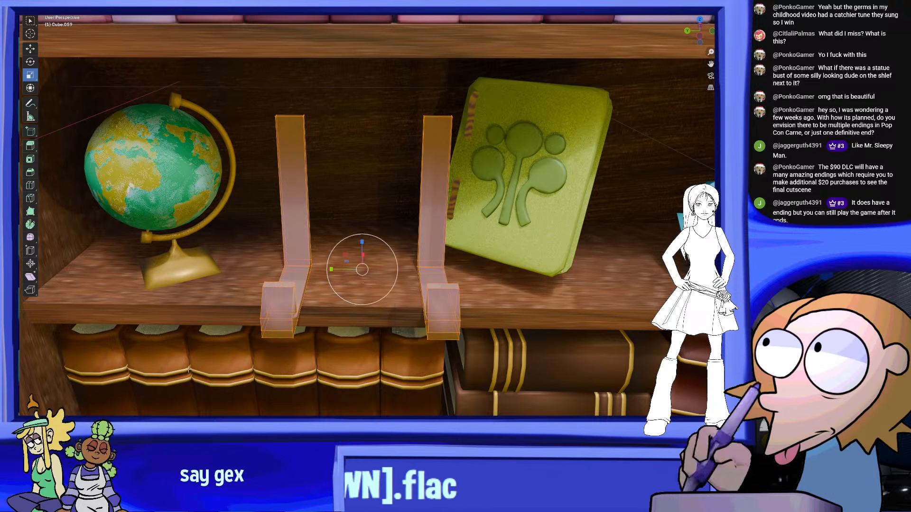
right_click(376, 303)
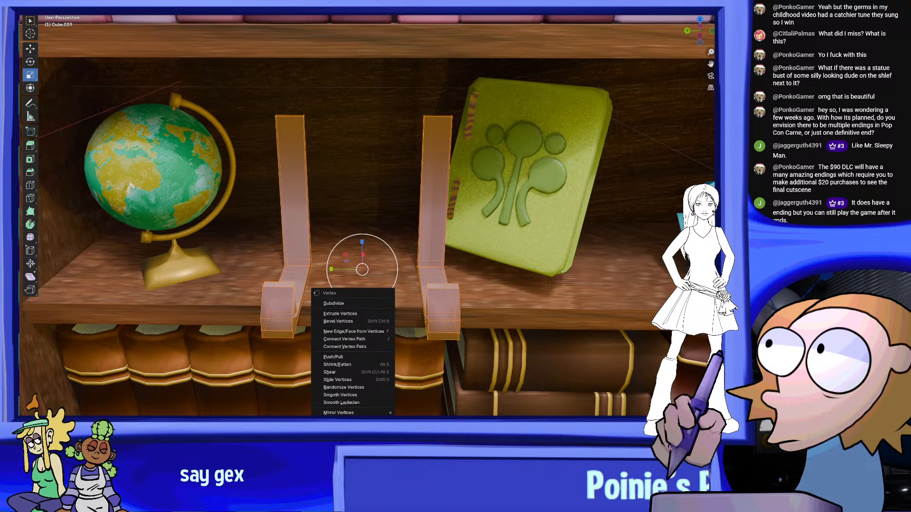
click(422, 461)
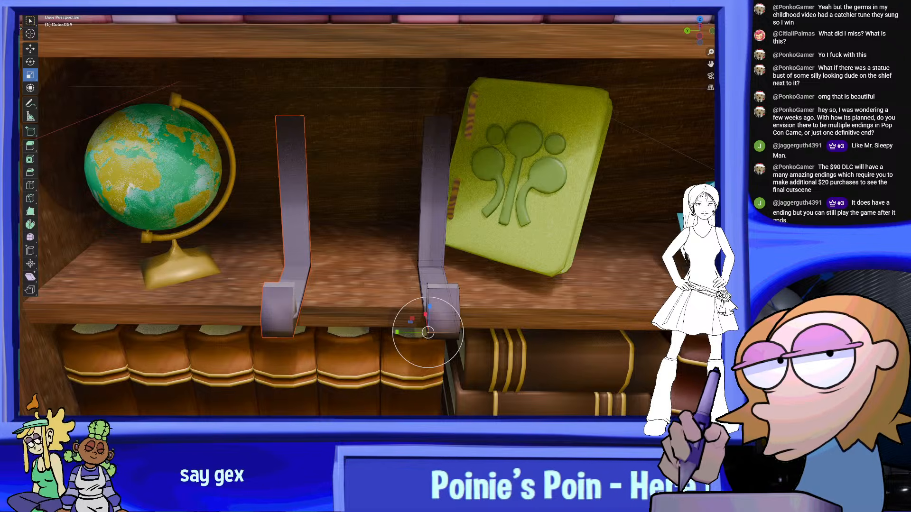
key(Tab)
Set the origins of both brackets to their geometry
right_click(296, 217)
mouse_move(289, 253)
click(356, 277)
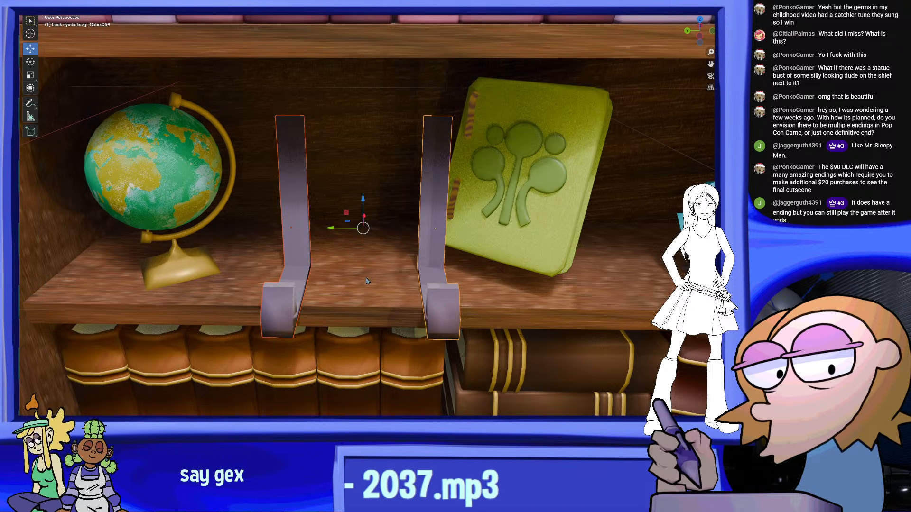
right_click(306, 234)
mouse_move(306, 235)
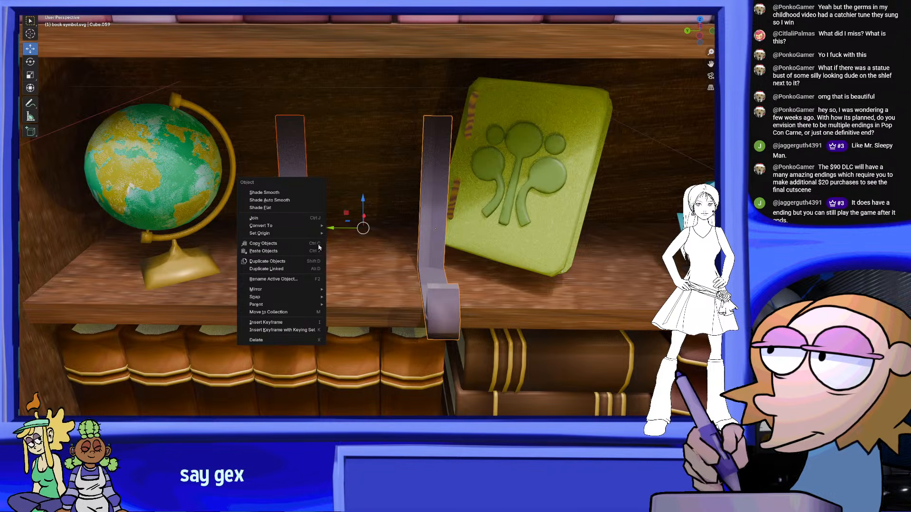
right_click(429, 250)
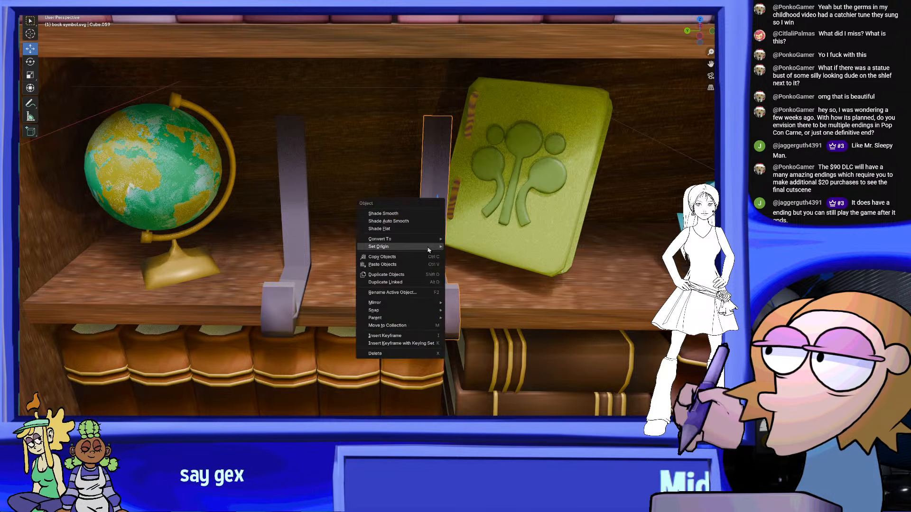
right_click(291, 217)
click(418, 237)
Move the book-side bracket toward the other one and rotate the globe-side bracket so its foot points outward
drag(404, 229, 339, 230)
click(298, 234)
middle_drag(311, 238, 331, 289)
click(30, 61)
drag(319, 247, 316, 269)
middle_drag(362, 282, 387, 261)
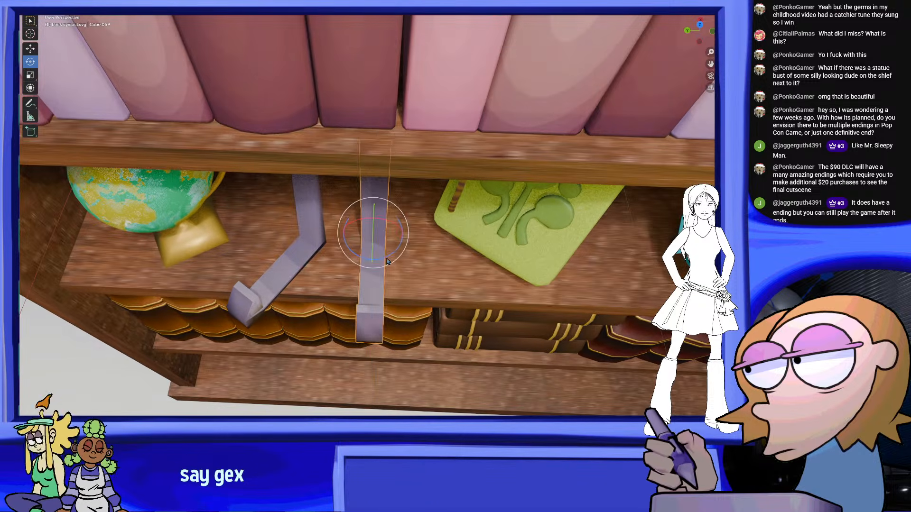
Rotate the book-side bracket about the vertical axis so its foot splays away from the other bracket's foot
drag(391, 253, 400, 240)
middle_drag(404, 244, 476, 236)
scroll(476, 236, up, 3)
mouse_move(471, 222)
mouse_down()
mouse_move(463, 231)
mouse_move(470, 227)
mouse_up()
mouse_move(468, 233)
middle_down()
mouse_move(464, 259)
mouse_move(460, 229)
middle_up()
drag(459, 229, 467, 222)
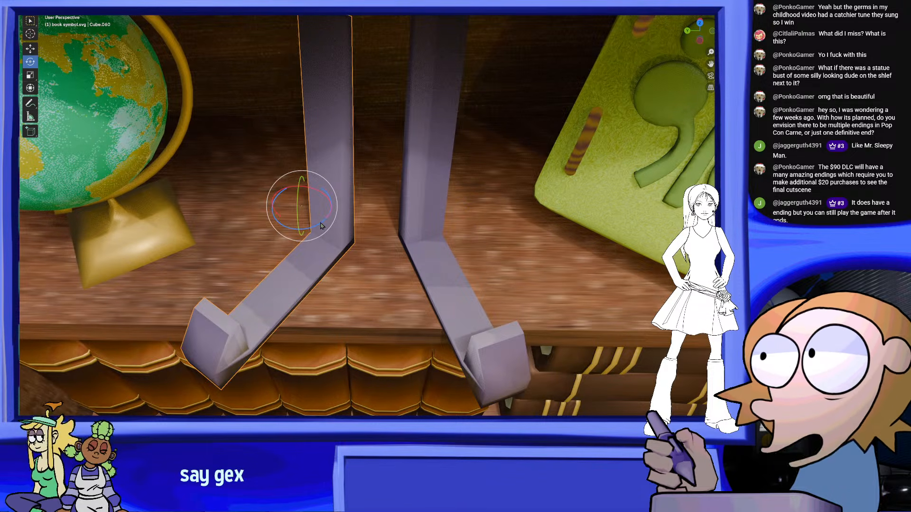
Refine the globe-side bracket's angle and move it over until its upright sits against the other bracket's upright
drag(317, 230, 335, 233)
middle_drag(335, 233, 405, 217)
key(g)
drag(290, 214, 332, 213)
middle_drag(332, 212, 325, 185)
Examine the seam between the two brackets' uprights from several distances and angles
scroll(356, 199, up, 2)
middle_drag(390, 215, 383, 256)
scroll(380, 253, up, 3)
scroll(379, 251, down, 3)
scroll(377, 250, up, 5)
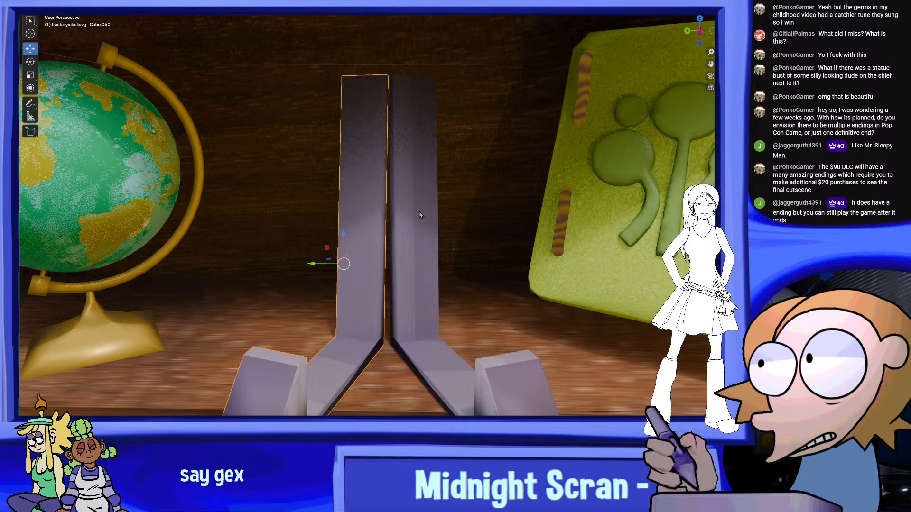
scroll(411, 203, down, 2)
mouse_move(432, 222)
middle_down()
mouse_move(384, 224)
mouse_move(444, 235)
middle_up()
scroll(443, 232, up, 5)
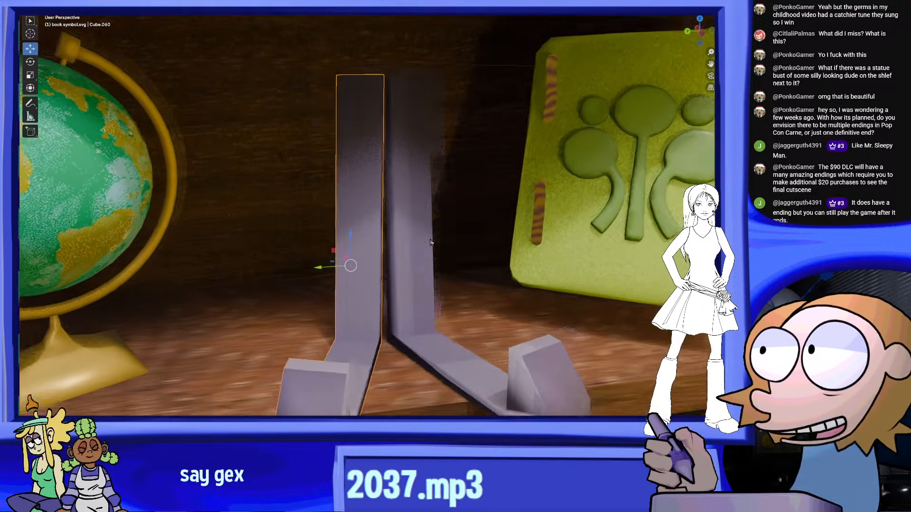
scroll(432, 241, down, 4)
Select both brackets and rotate them together about the vertical axis toward the book's facing direction
scroll(425, 257, up, 2)
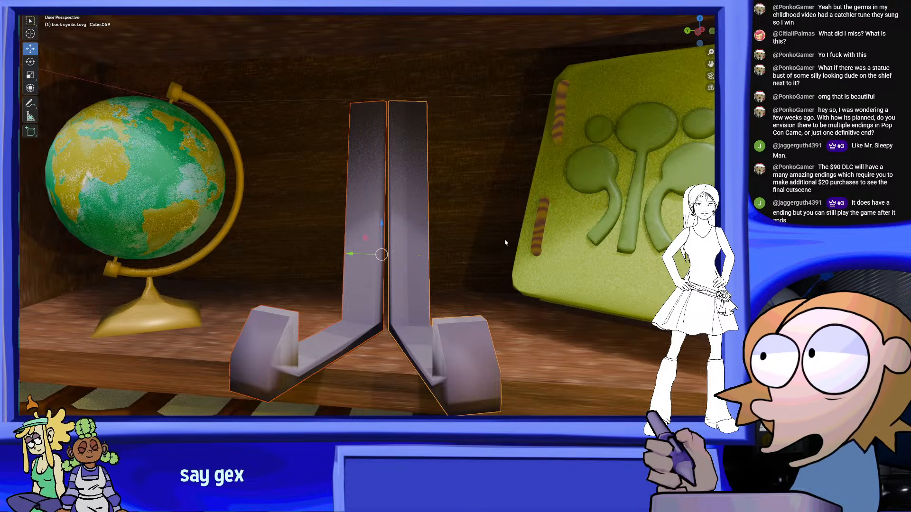
middle_drag(474, 228, 431, 252)
drag(382, 255, 463, 247)
middle_drag(463, 247, 518, 258)
scroll(518, 258, down, 5)
scroll(522, 259, up, 5)
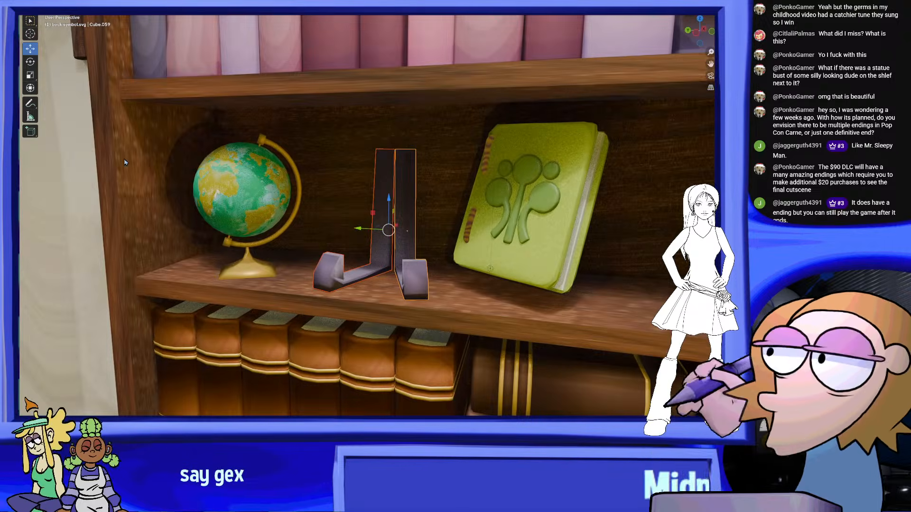
middle_drag(264, 179, 406, 232)
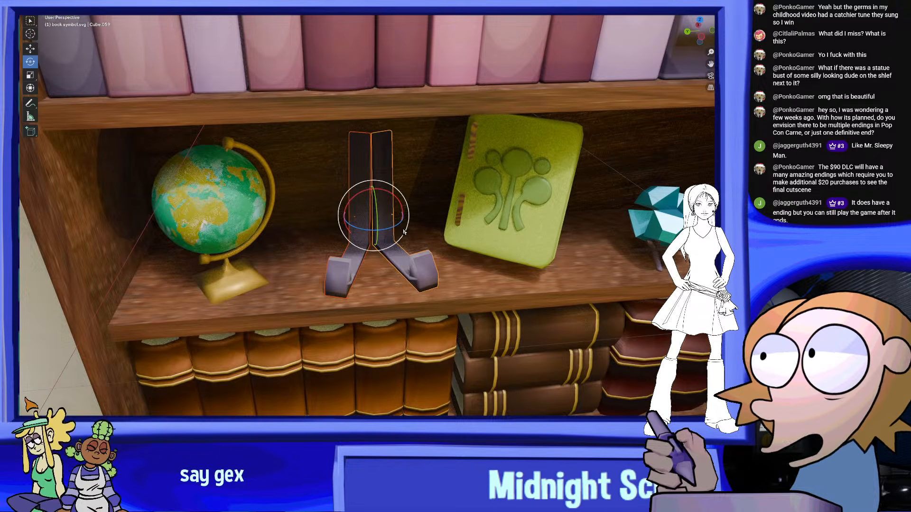
drag(394, 231, 383, 237)
Move the bracket pair along the shelf underneath the green book so the front lips catch its lower edge
key(g)
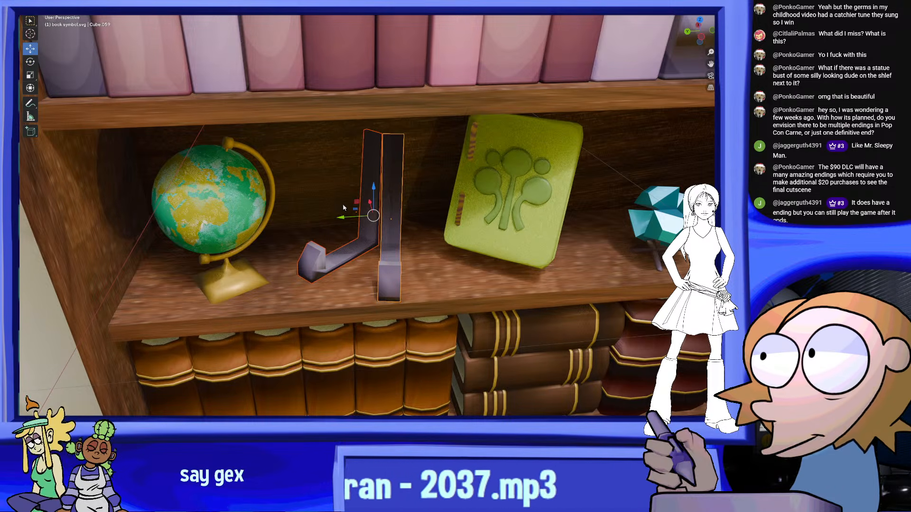
mouse_move(483, 211)
mouse_down()
mouse_move(383, 212)
mouse_move(472, 207)
mouse_up()
shift+middle_drag(471, 207, 328, 147)
scroll(380, 180, up, 2)
shift+middle_drag(446, 170, 407, 243)
scroll(409, 226, up, 2)
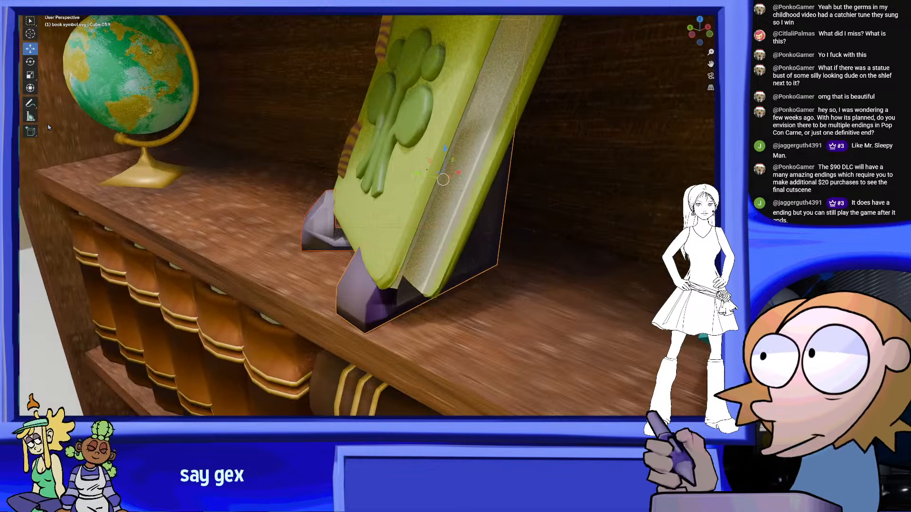
Fine-tune the bracket pair's rotation and position so the feet line up beneath the book's front cover
middle_drag(358, 199, 458, 203)
drag(459, 203, 448, 207)
middle_drag(447, 207, 534, 183)
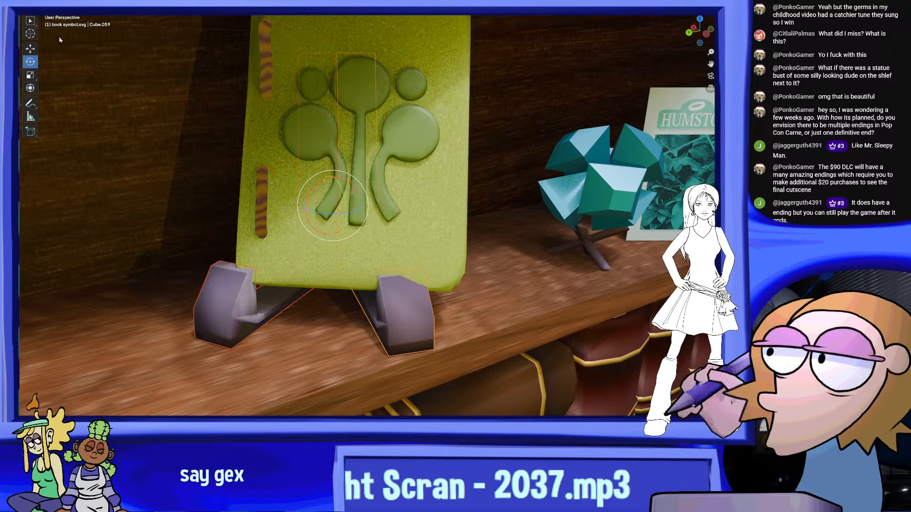
click(30, 49)
middle_drag(316, 167, 493, 180)
drag(476, 182, 431, 193)
middle_drag(473, 194, 566, 183)
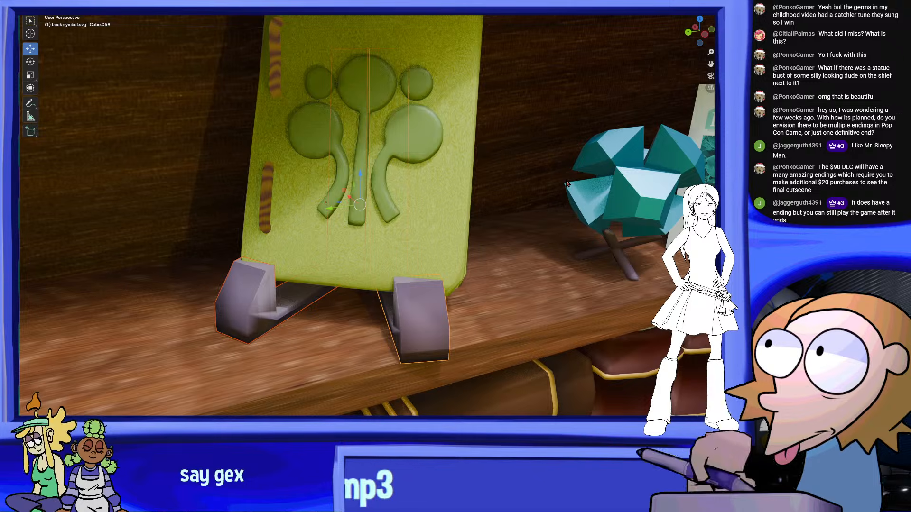
scroll(454, 284, up, 2)
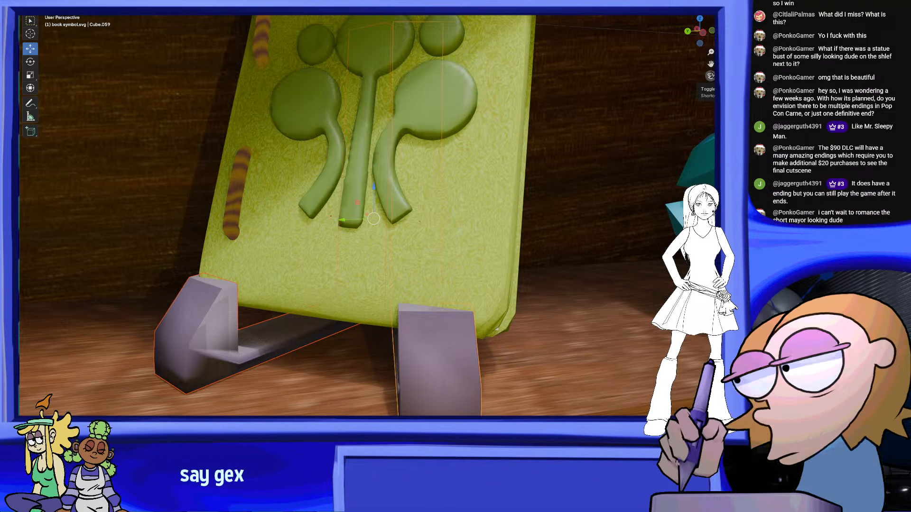
Check the book on its stand through the camera and from the side, adding the book's cover to the selection
click(711, 80)
scroll(458, 241, up, 1)
scroll(460, 243, down, 3)
scroll(454, 239, up, 1)
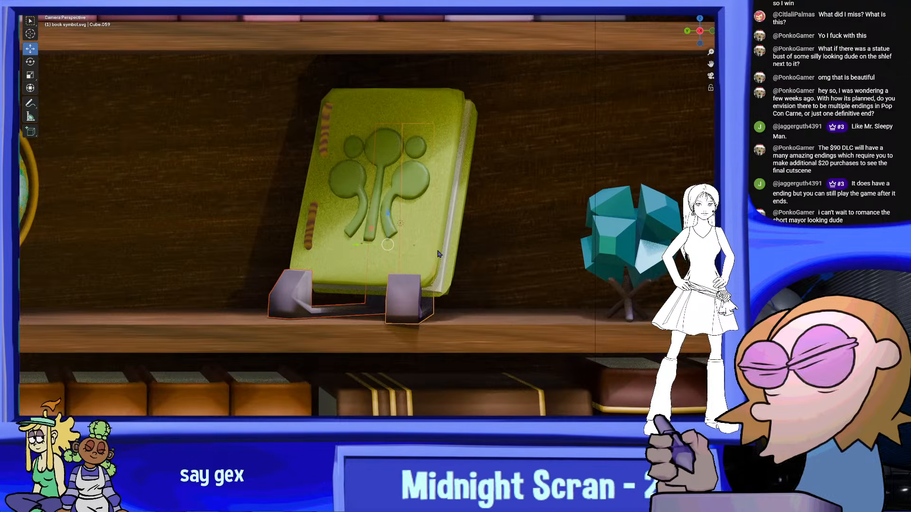
scroll(436, 252, down, 1)
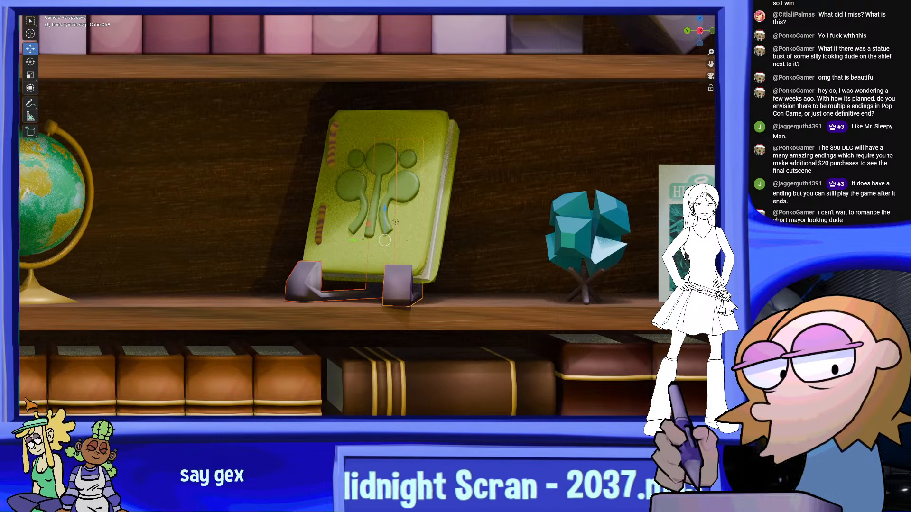
scroll(400, 240, up, 1)
middle_drag(344, 201, 280, 197)
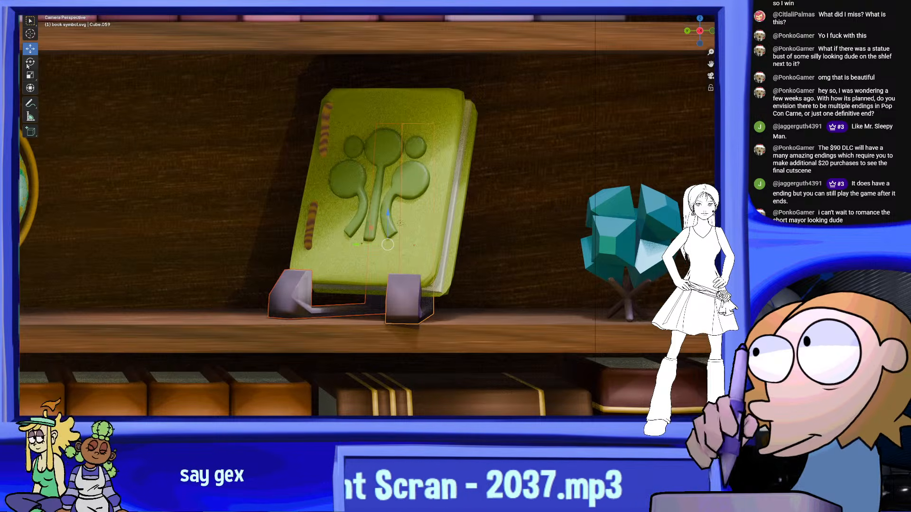
scroll(466, 258, up, 10)
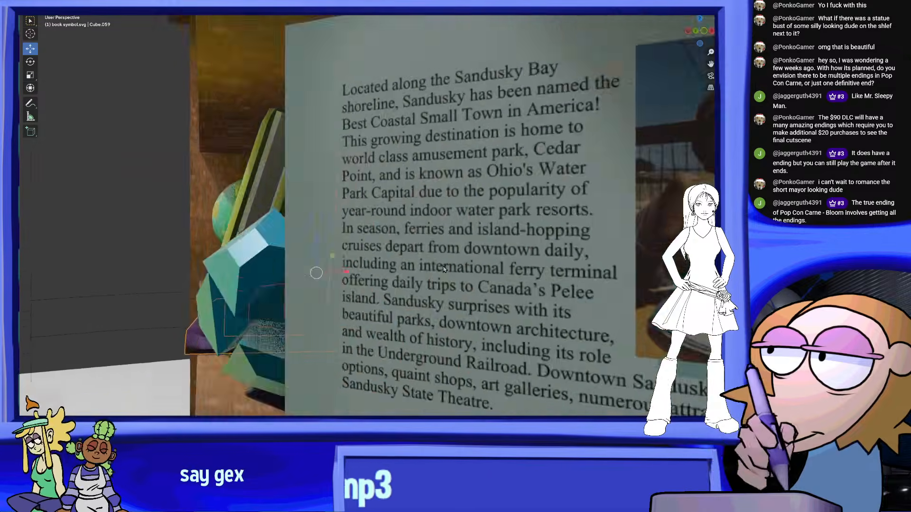
scroll(444, 270, up, 1)
middle_drag(443, 269, 443, 272)
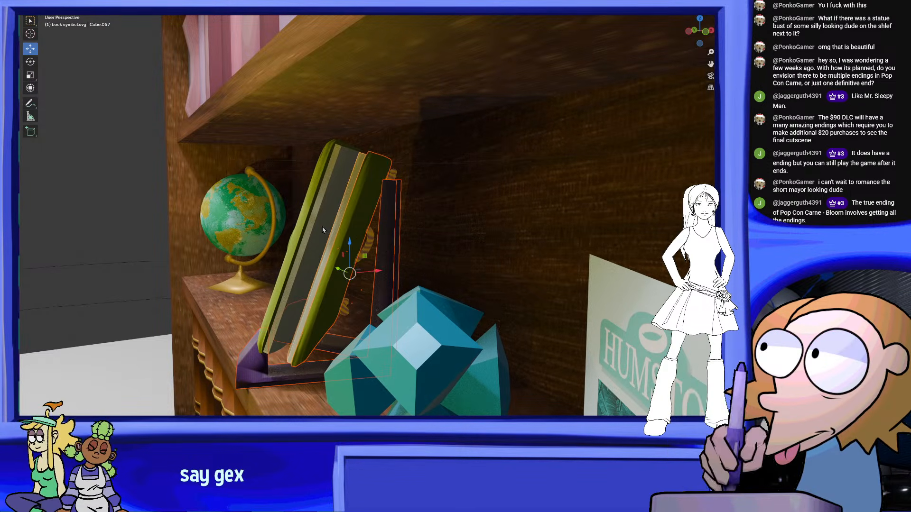
Select all parts of the green book and shift them together so the book sits against its bracket stand
click(308, 216)
middle_drag(307, 216, 363, 198)
drag(400, 269, 352, 256)
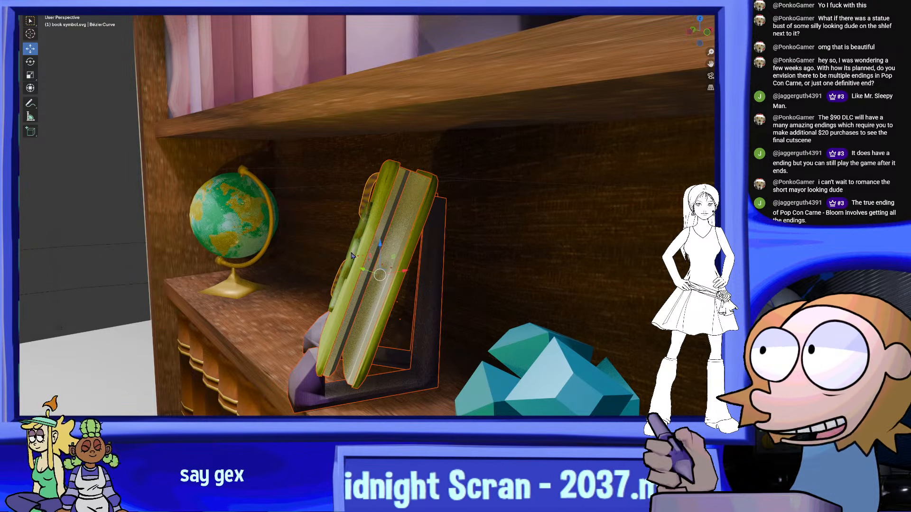
shift+click(353, 254)
drag(402, 270, 418, 267)
middle_drag(404, 271, 308, 182)
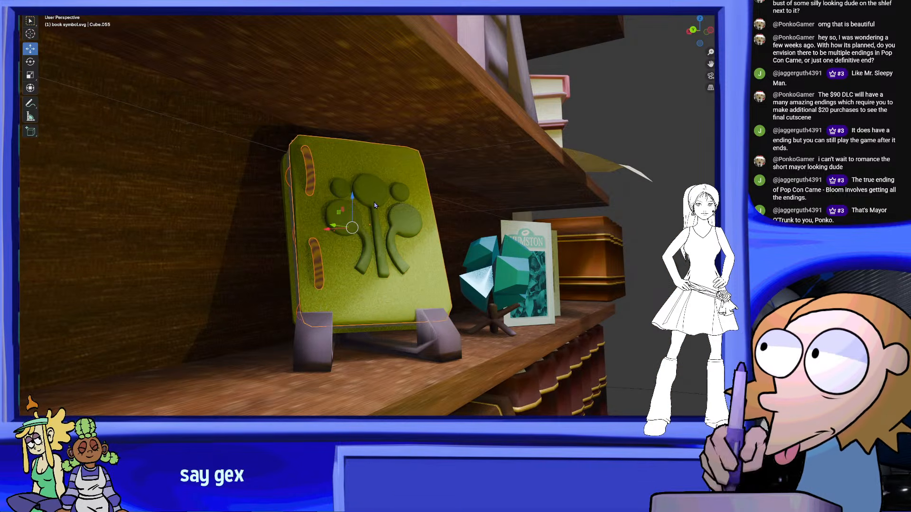
middle_drag(377, 205, 303, 182)
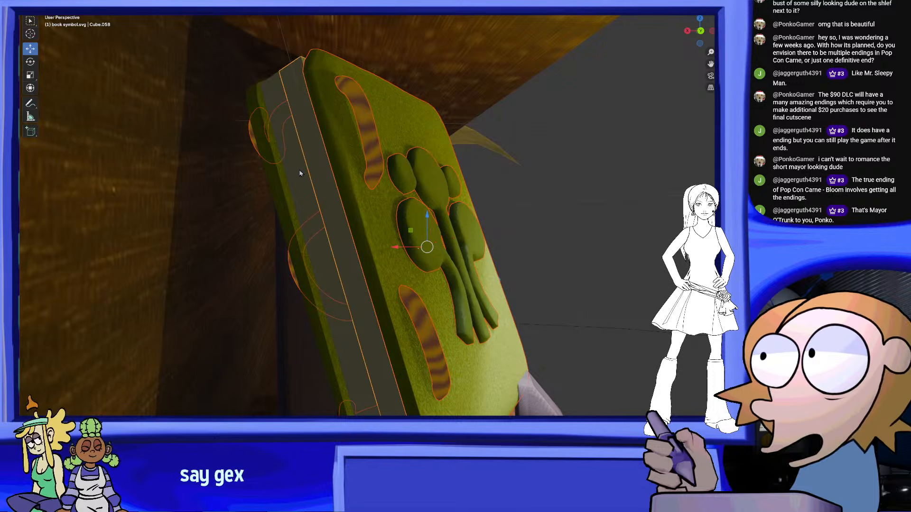
middle_drag(424, 220, 460, 281)
key(g)
click(476, 278)
scroll(460, 296, down, 6)
middle_drag(447, 237, 521, 174)
key(KP_0)
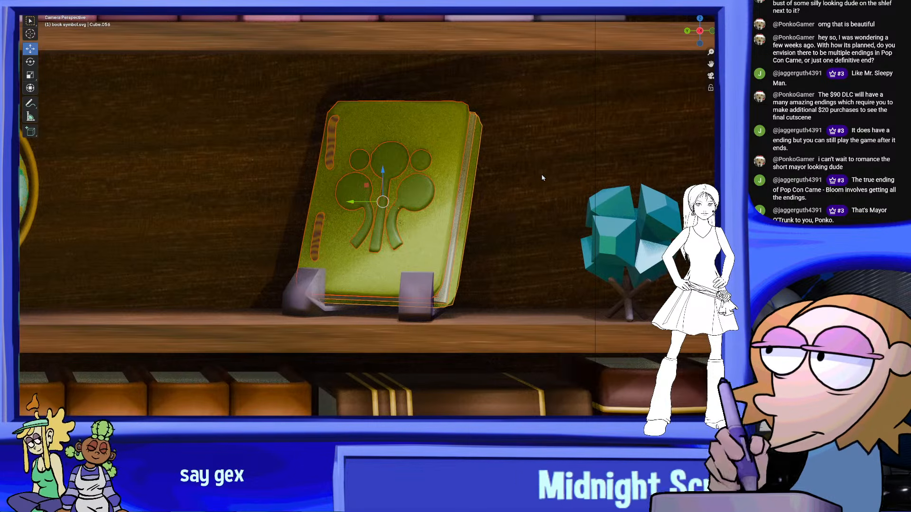
Examine the bookcase display through the camera, near and far, with the viewport overlays hidden
click(572, 180)
scroll(572, 181, down, 8)
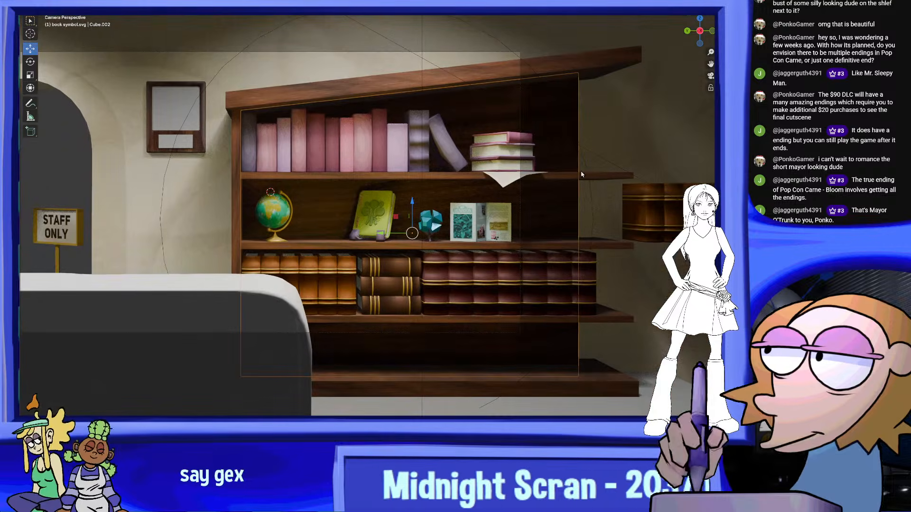
scroll(440, 207, up, 3)
scroll(496, 187, down, 4)
scroll(496, 187, down, 3)
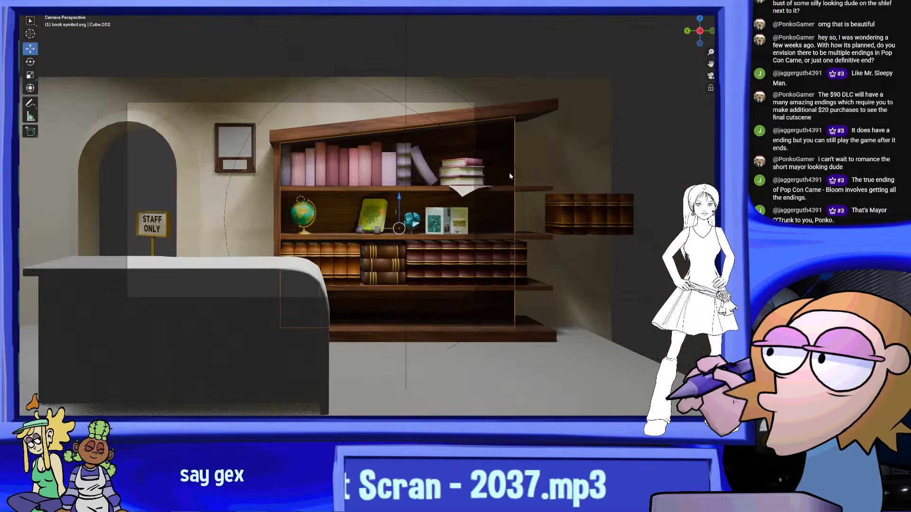
scroll(503, 142, up, 3)
scroll(505, 122, down, 3)
scroll(504, 122, up, 6)
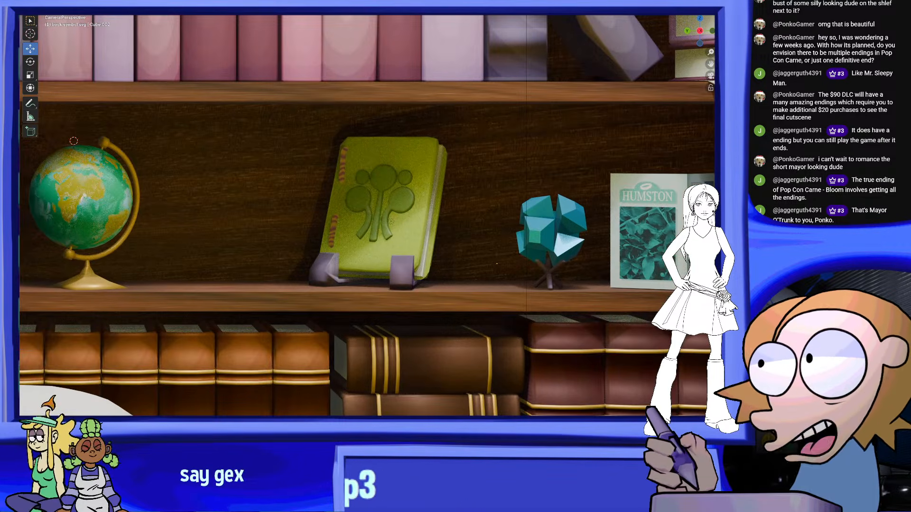
key(alt+shift+z)
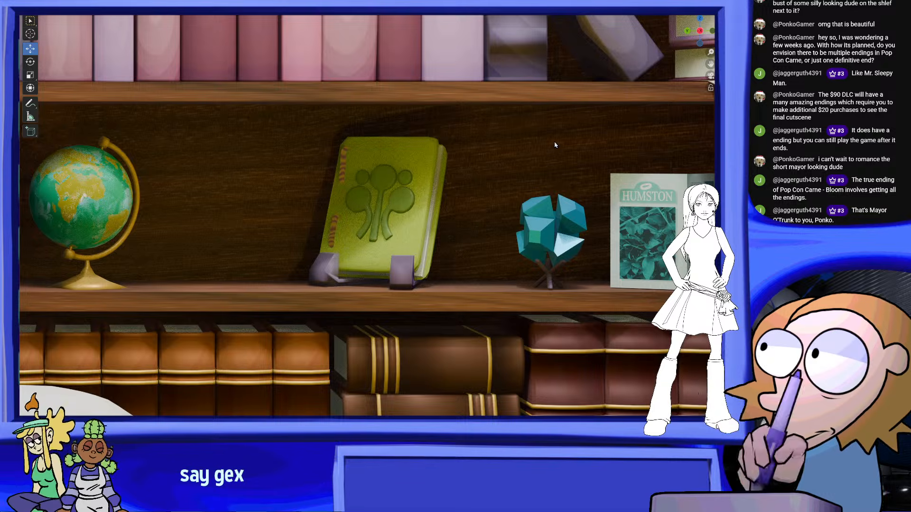
Inspect how the green book rests in the brackets, close up from the front and from the side
scroll(349, 262, up, 3)
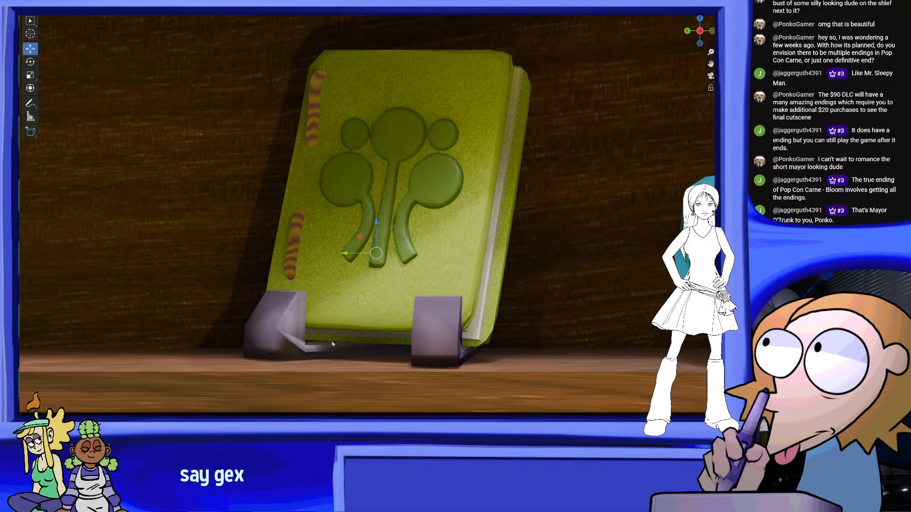
middle_drag(403, 224, 384, 260)
scroll(428, 257, up, 4)
scroll(369, 260, up, 4)
shift+middle_drag(470, 299, 426, 265)
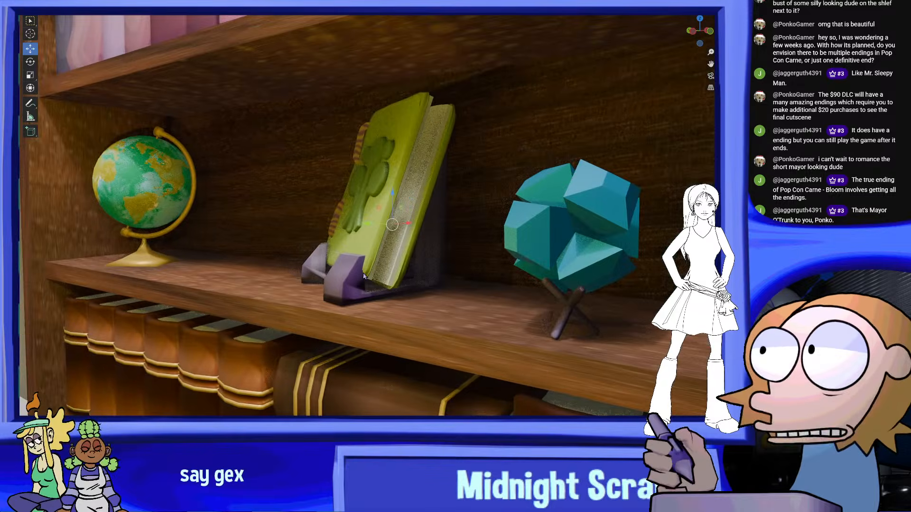
scroll(522, 198, up, 4)
middle_drag(493, 240, 464, 222)
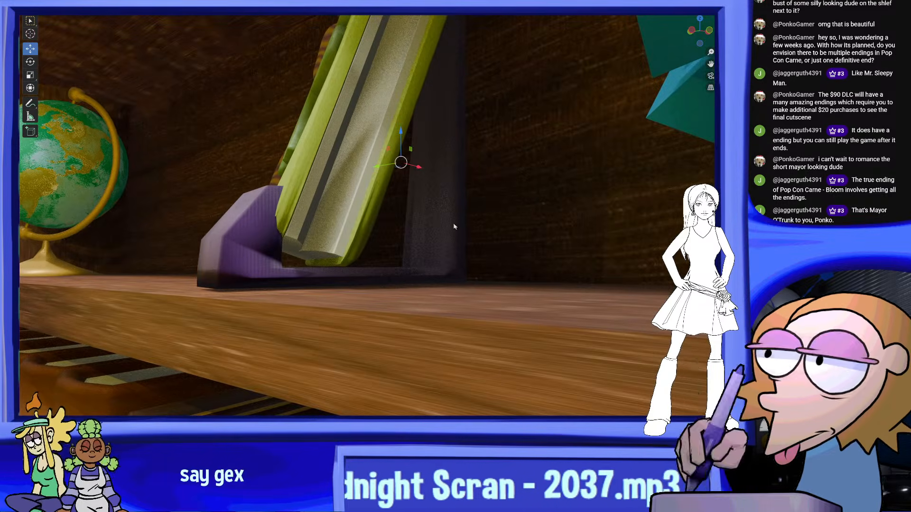
Show the viewport overlays again and delete both brackets of the book stand
click(645, 4)
middle_drag(475, 189, 488, 198)
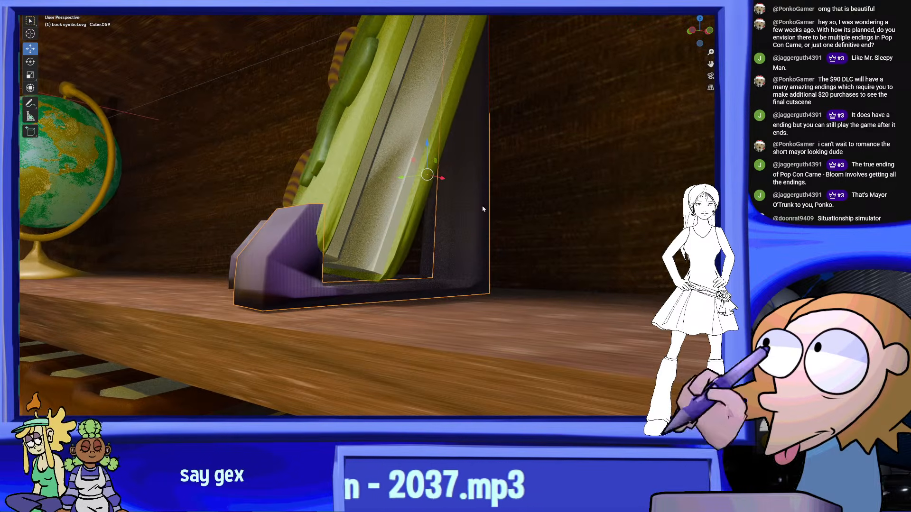
right_click(428, 249)
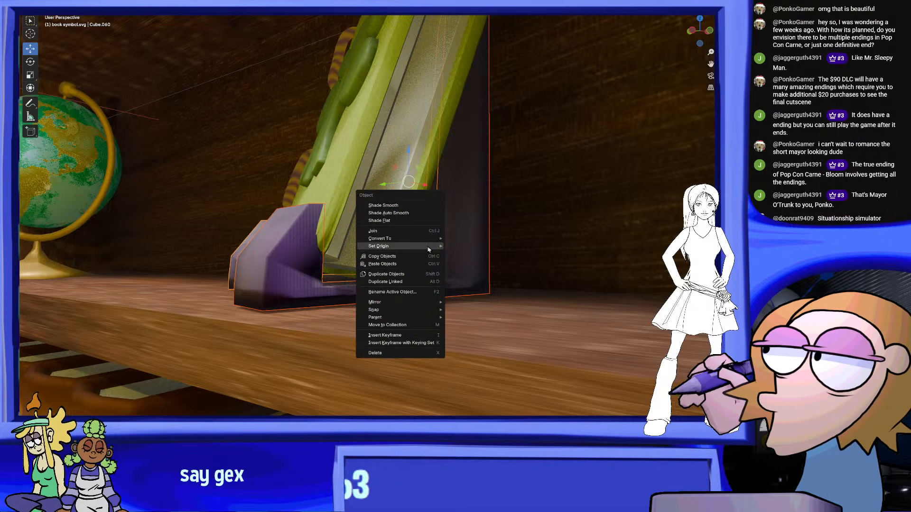
click(385, 353)
middle_drag(397, 228, 430, 269)
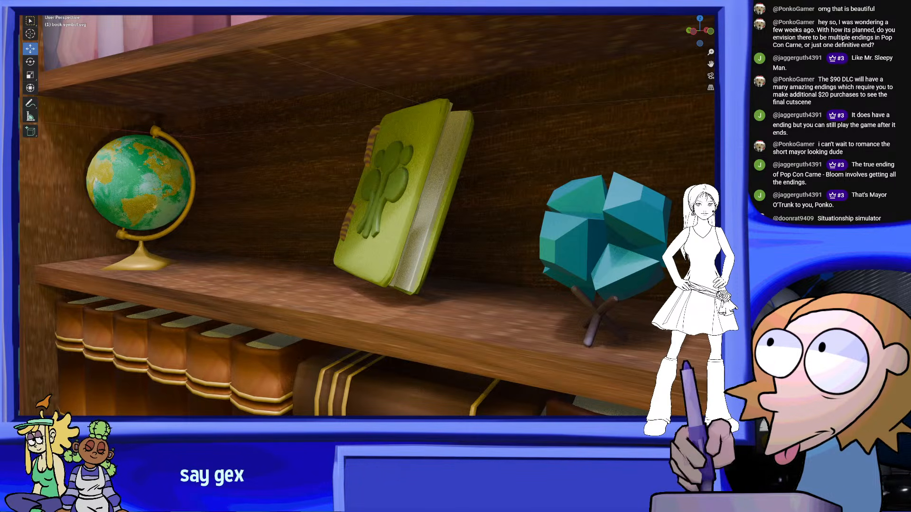
Add a cube mesh, move it in front of the bookcase and scale it down to a small block
key(shift+a)
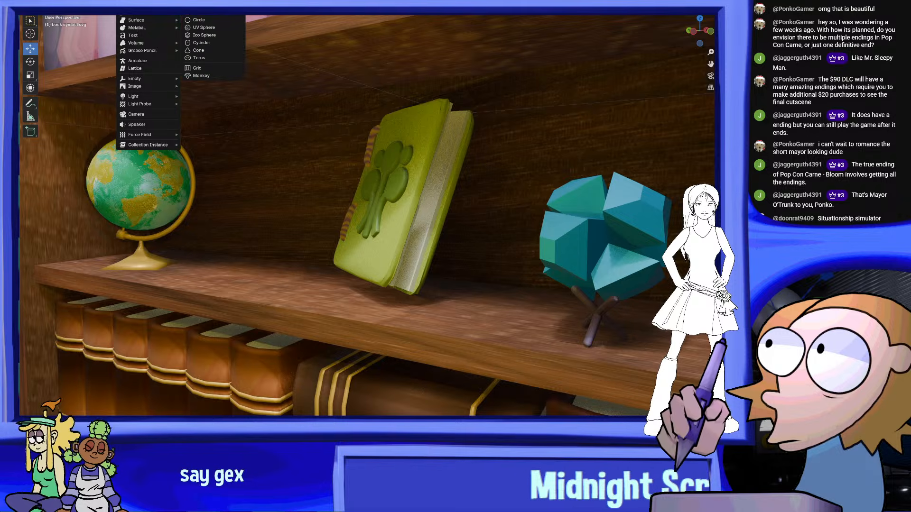
key(Escape)
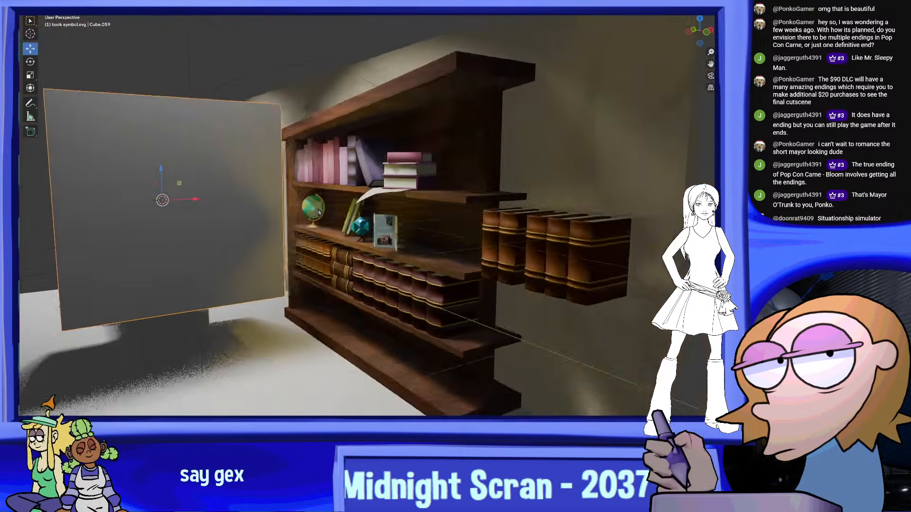
middle_drag(318, 213, 297, 213)
key(g)
click(399, 207)
click(30, 76)
drag(299, 179, 276, 190)
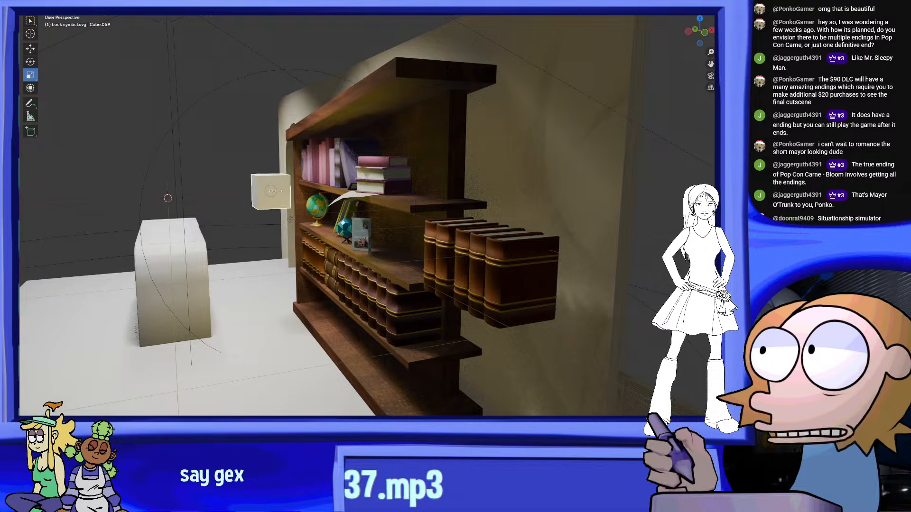
Shrink the cube further and place it at the middle shelf between the globe and the green book
click(307, 247)
middle_drag(307, 248, 377, 233)
scroll(349, 240, up, 3)
scroll(377, 233, up, 3)
drag(377, 233, 354, 223)
middle_drag(360, 236, 343, 225)
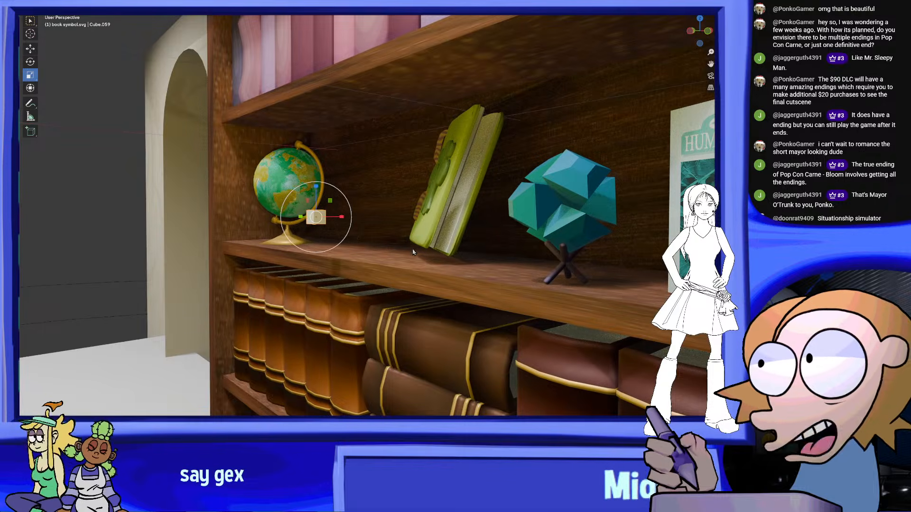
key(g)
click(407, 236)
middle_drag(408, 237, 423, 252)
scroll(438, 276, up, 3)
scroll(467, 283, up, 2)
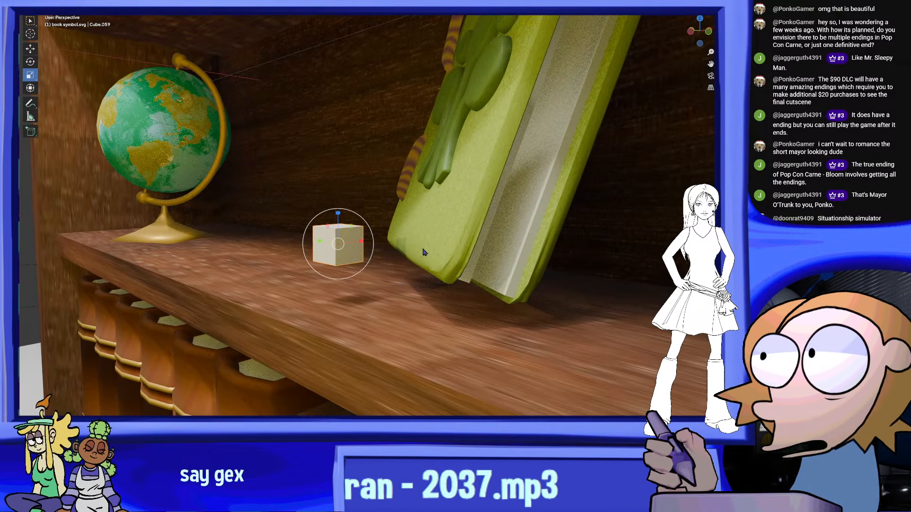
Scale the cube down and stretch it front to back into a thin bar
key(s)
click(348, 224)
middle_drag(348, 223, 391, 265)
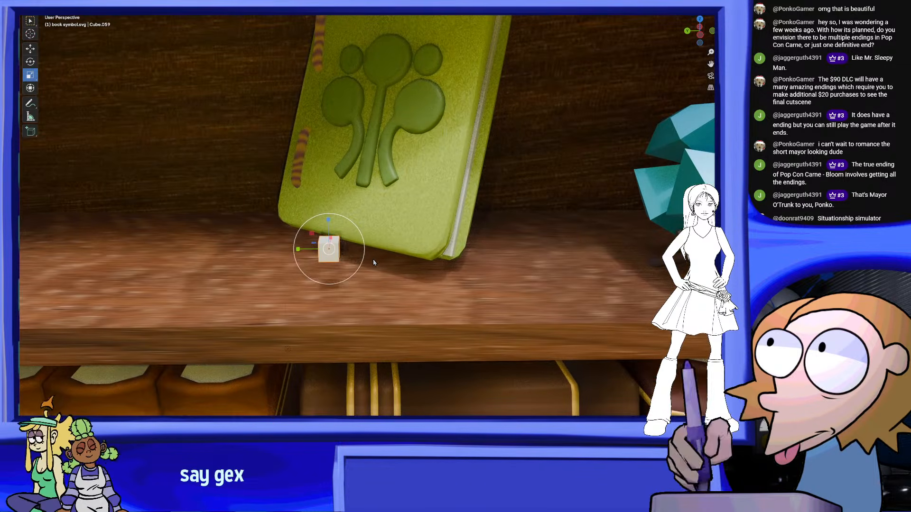
middle_drag(335, 256, 175, 163)
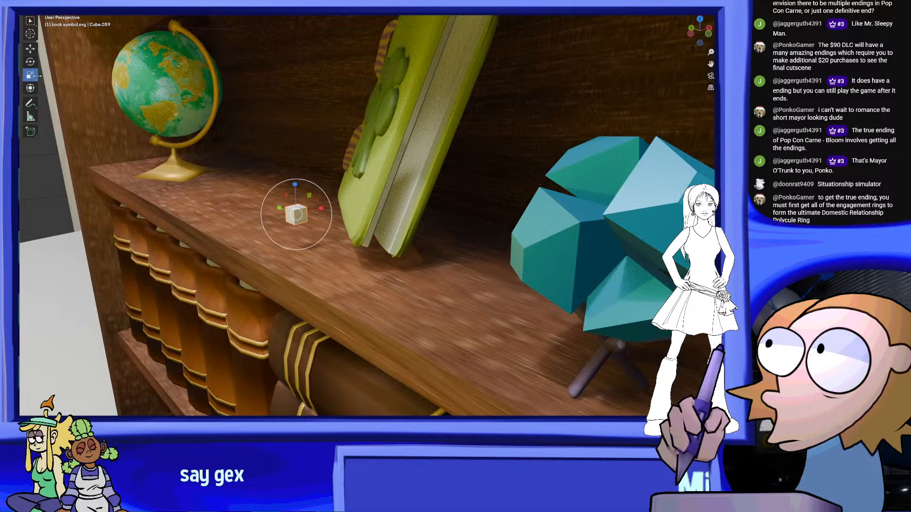
drag(366, 183, 486, 156)
middle_drag(340, 182, 339, 152)
drag(336, 172, 332, 172)
mouse_move(331, 151)
middle_down()
mouse_move(363, 168)
mouse_move(337, 151)
middle_up()
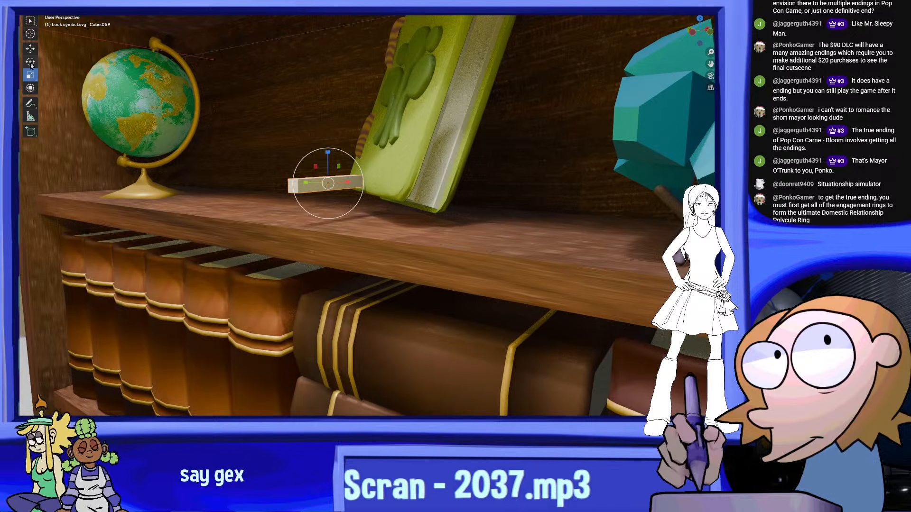
Move the thin bar down onto the shelf in front of the green book's lower edge
click(30, 47)
drag(328, 154, 347, 187)
middle_drag(347, 187, 403, 204)
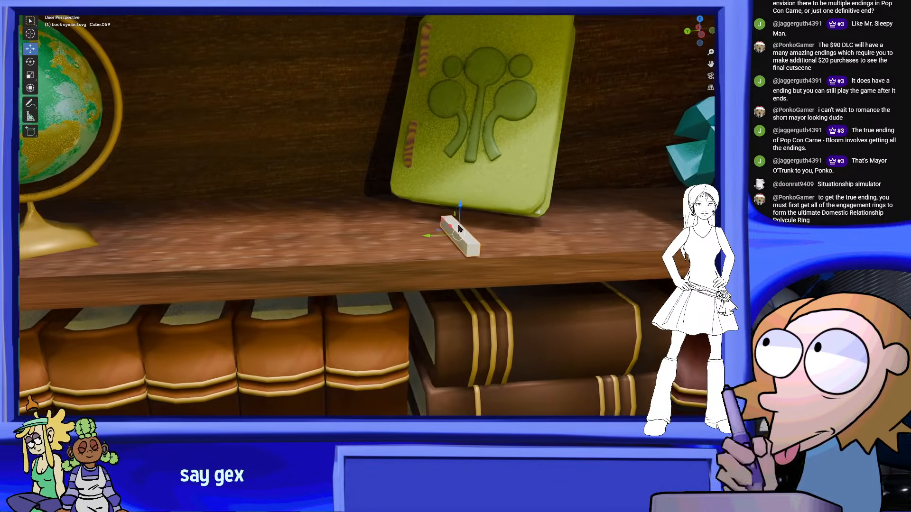
Parent all parts of the green book to its front cover as an object and try moving the book as one unit
middle_drag(528, 195, 383, 121)
click(483, 136)
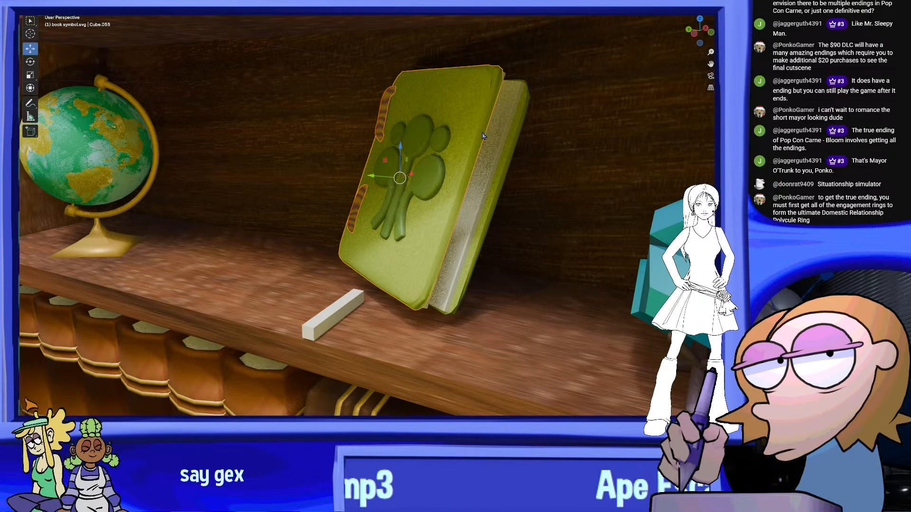
click(501, 140)
middle_drag(501, 140, 440, 148)
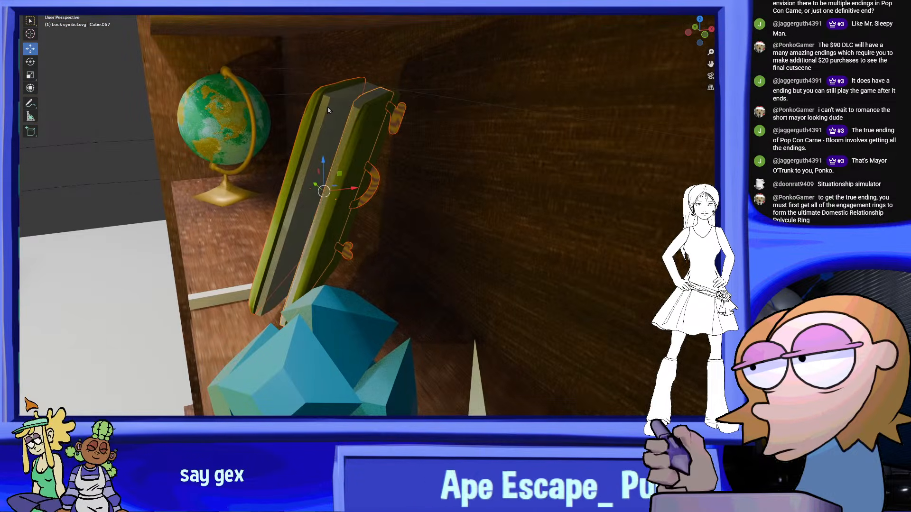
click(366, 126)
middle_drag(367, 125, 452, 143)
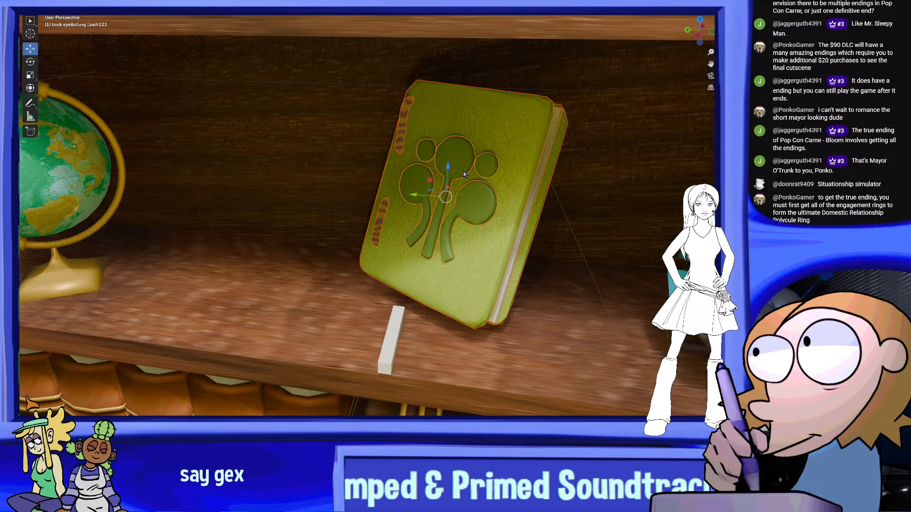
click(516, 133)
right_click(516, 132)
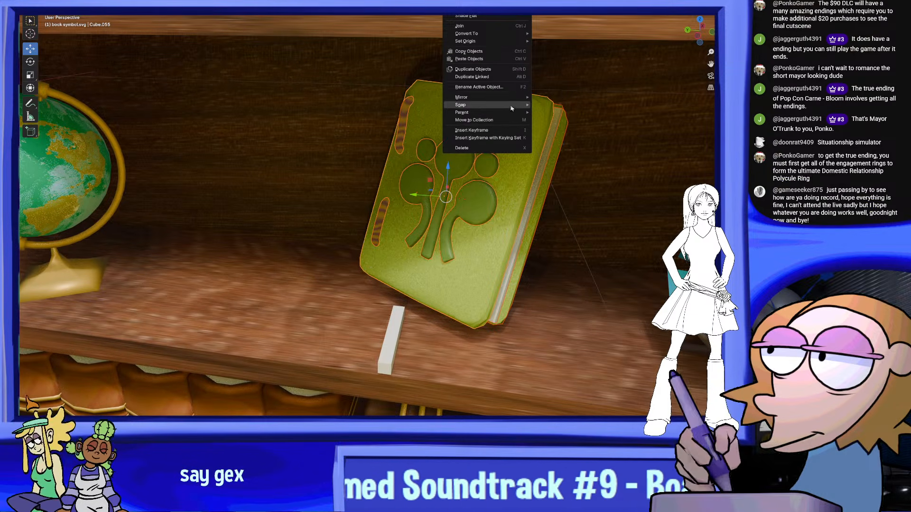
mouse_move(488, 113)
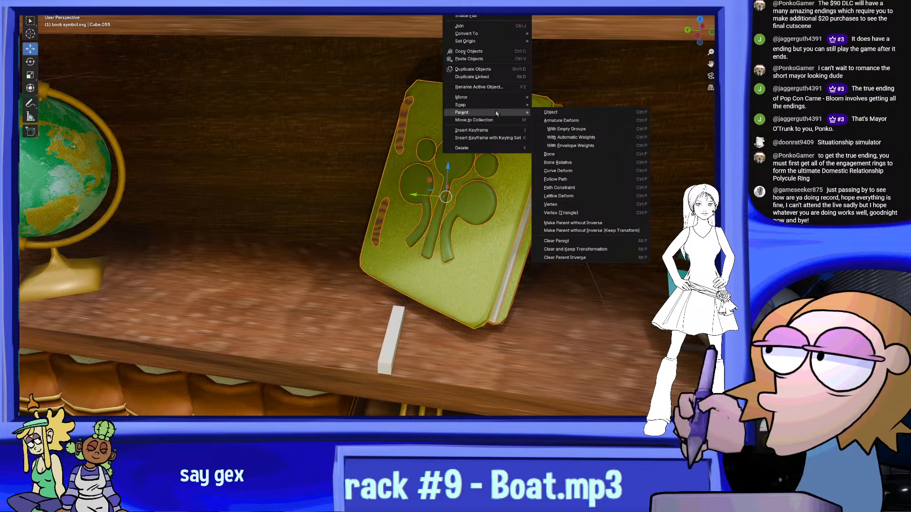
click(582, 116)
key(r)
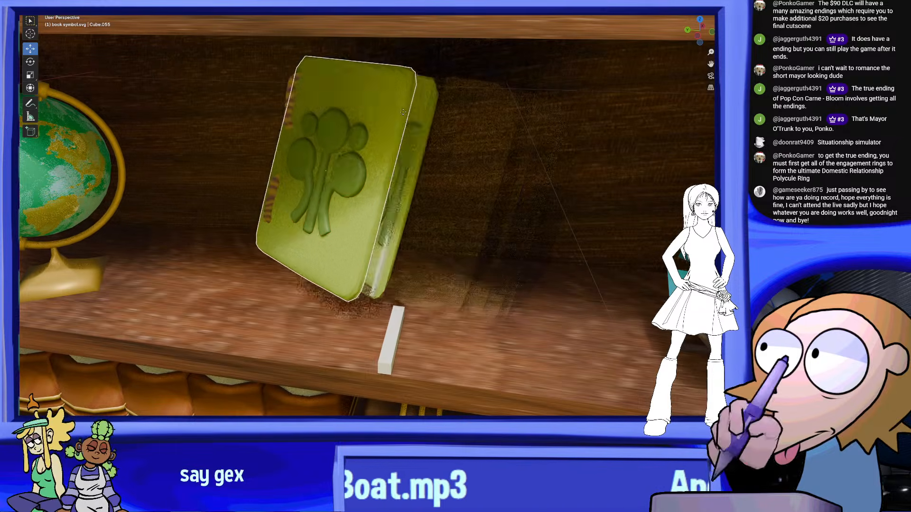
click(451, 138)
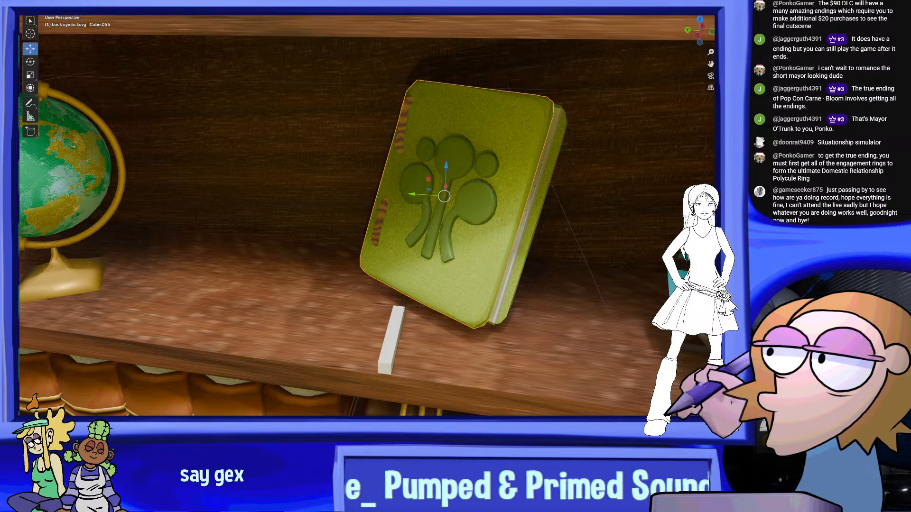
Rotate the green book so its cover faces straight out, level with the shelf, and position the thin bar under its lower edge
middle_drag(510, 247, 444, 222)
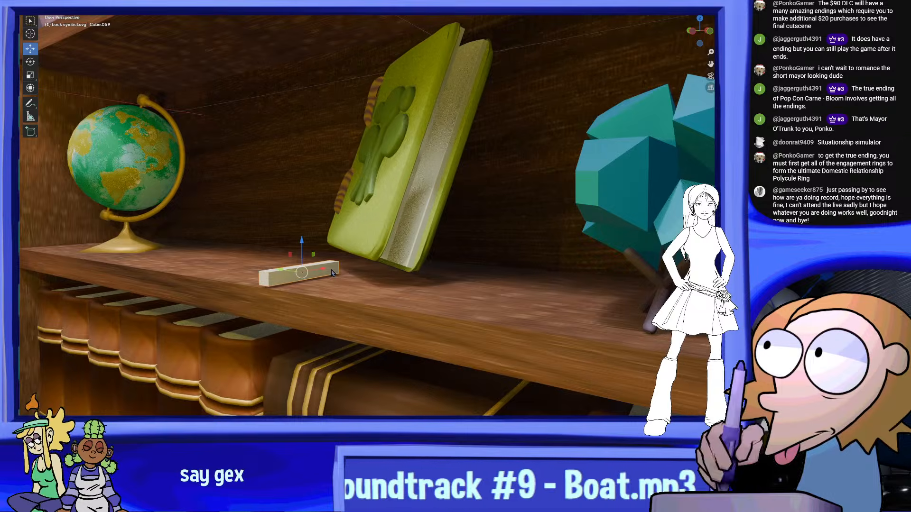
scroll(333, 274, up, 3)
middle_drag(343, 266, 389, 233)
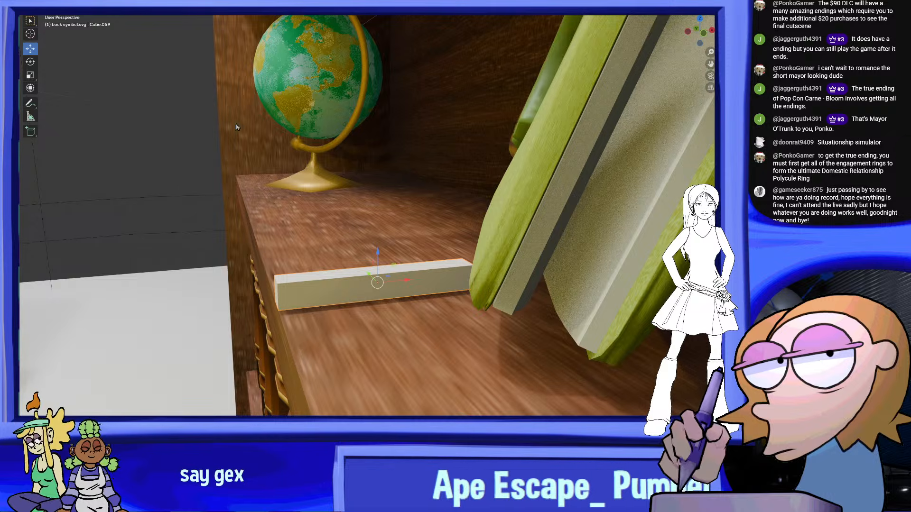
middle_drag(516, 265, 441, 296)
click(518, 225)
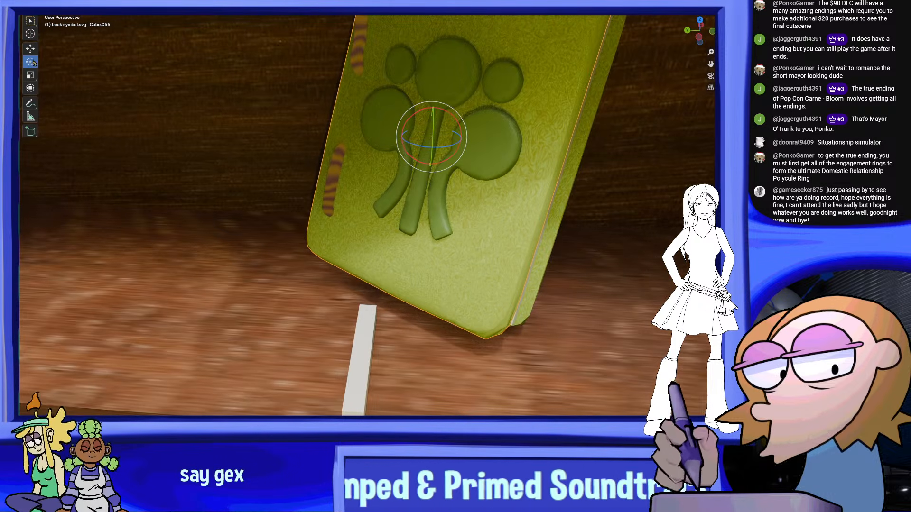
drag(459, 138, 475, 124)
middle_drag(474, 125, 339, 118)
middle_drag(71, 72, 487, 157)
drag(409, 141, 316, 159)
middle_drag(317, 158, 416, 167)
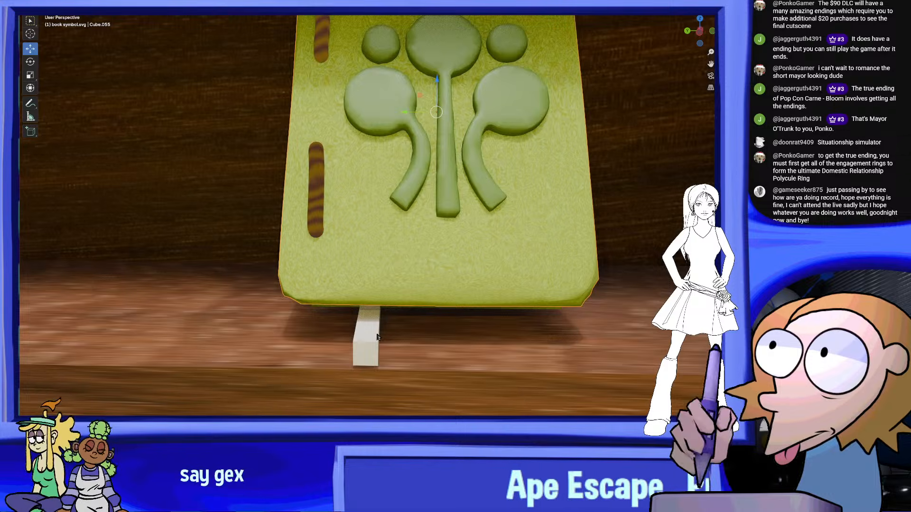
middle_drag(338, 326, 462, 358)
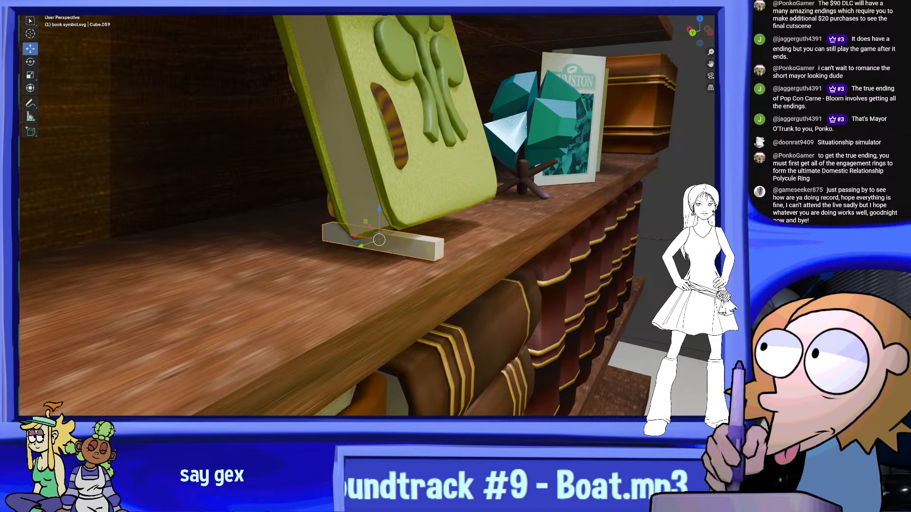
Enter mesh editing on the thin bar and extrude its front end face outward from under the book
click(60, 1)
click(73, 14)
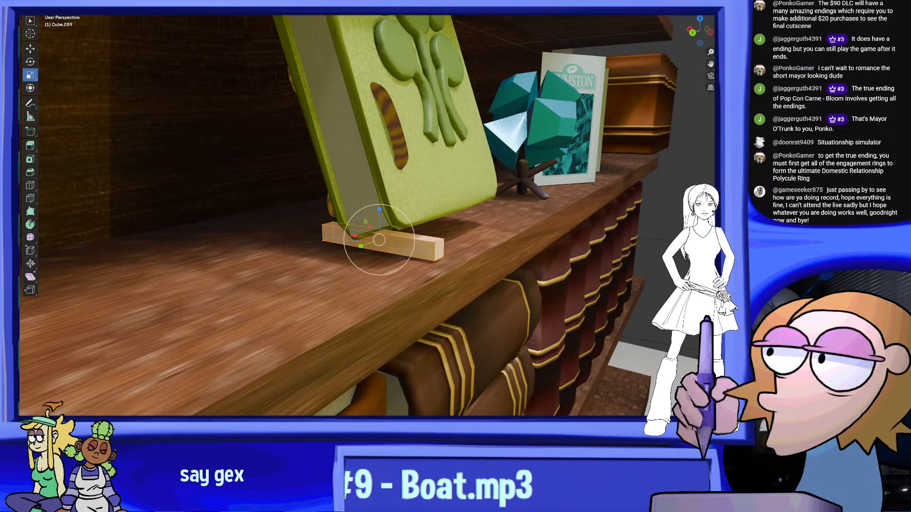
click(468, 280)
middle_drag(467, 280, 476, 289)
drag(470, 294, 430, 244)
middle_drag(431, 244, 434, 266)
right_click(435, 267)
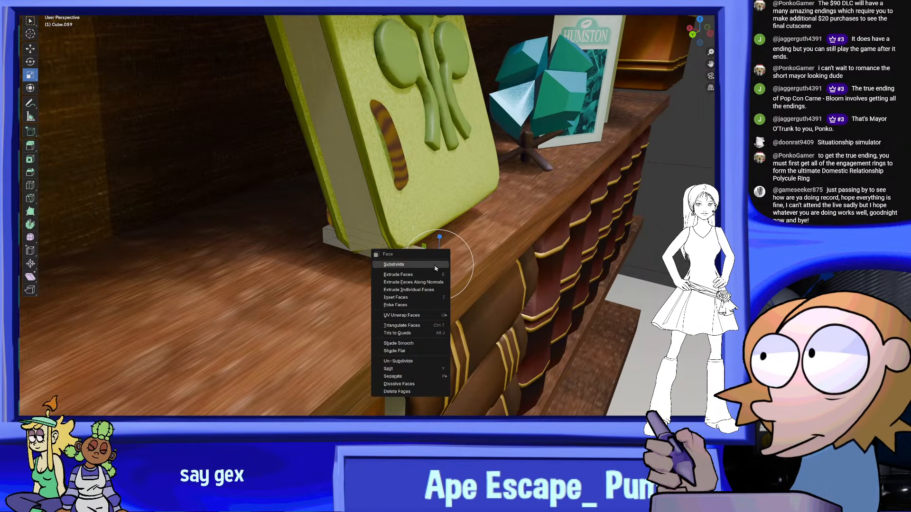
click(420, 275)
click(437, 281)
Raise the bar's extruded front end, extrude it again, then tilt and lift the end face so the bar bends upward
middle_drag(476, 197, 500, 229)
drag(489, 236, 461, 200)
click(30, 48)
right_click(483, 237)
click(483, 237)
click(477, 189)
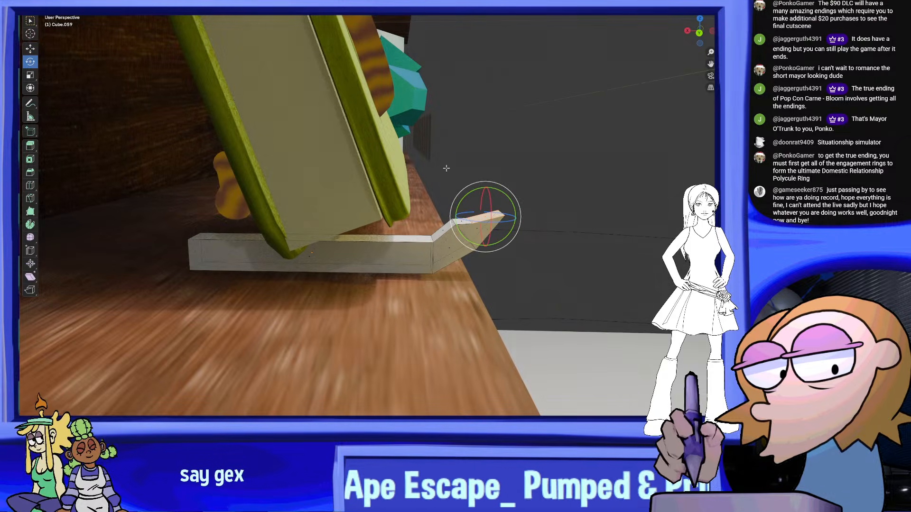
click(28, 49)
drag(486, 188, 488, 164)
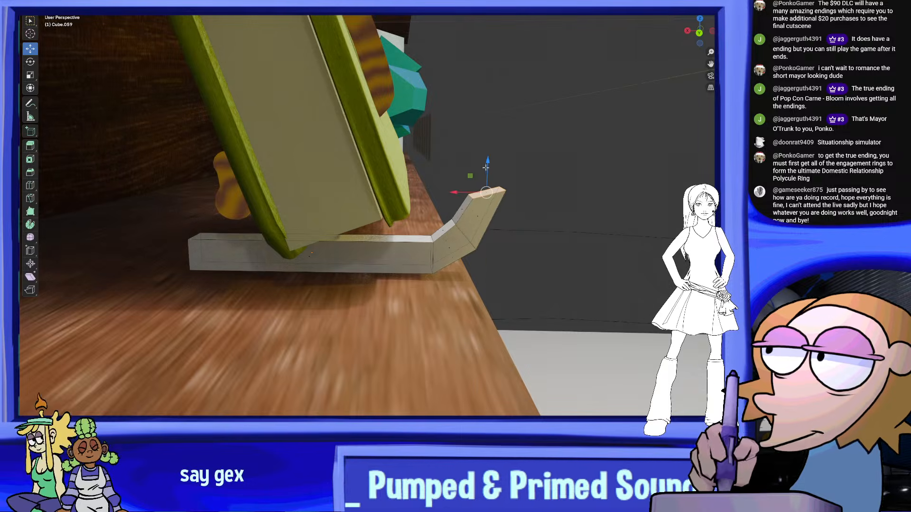
Extrude another segment from the upturned end, rotate its end face back toward the book and shift it closer to the cover
middle_drag(528, 193, 420, 202)
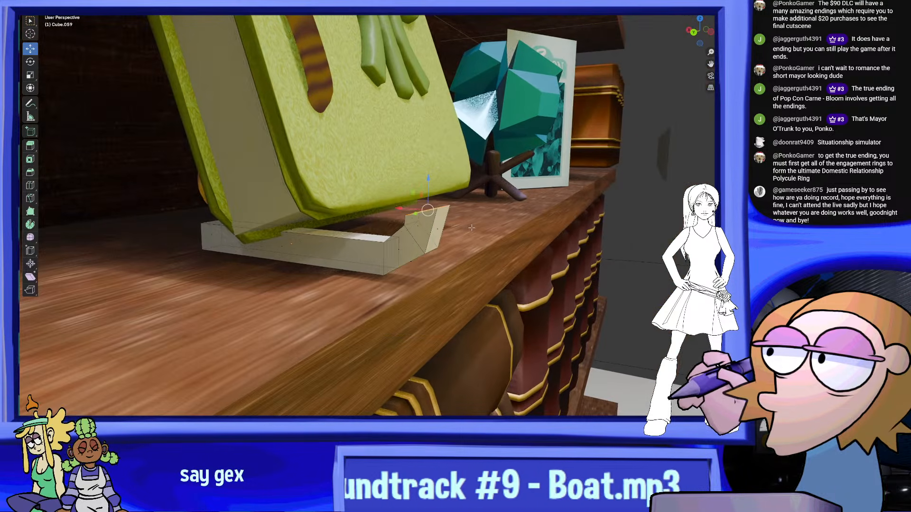
right_click(420, 202)
click(436, 215)
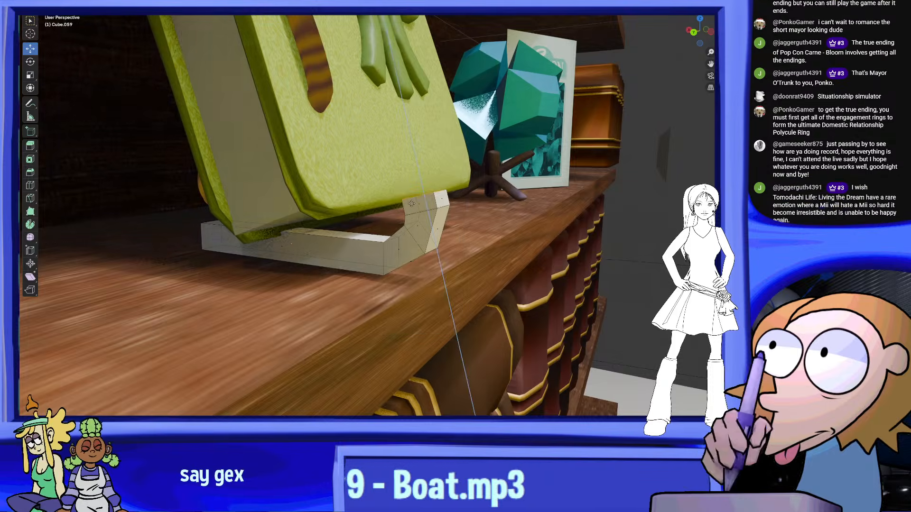
middle_drag(403, 191, 473, 228)
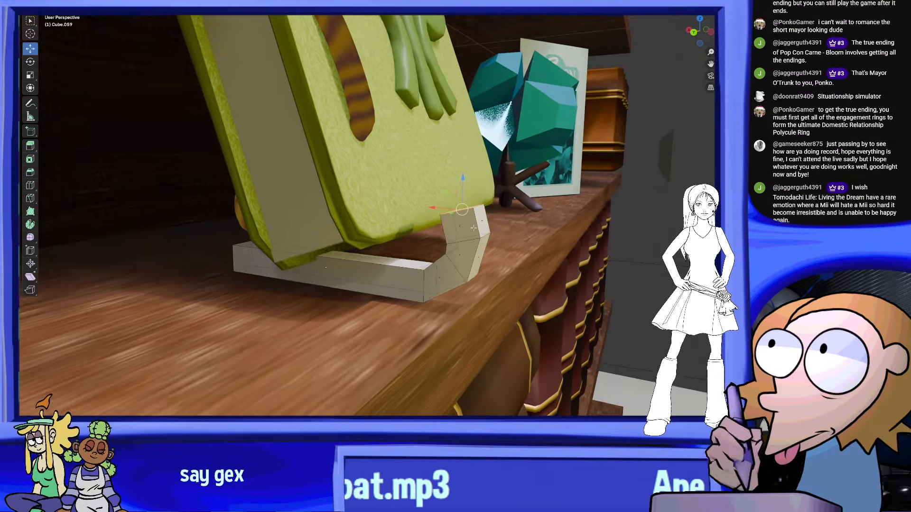
click(30, 62)
mouse_move(542, 186)
middle_down()
mouse_move(583, 174)
mouse_move(544, 181)
middle_up()
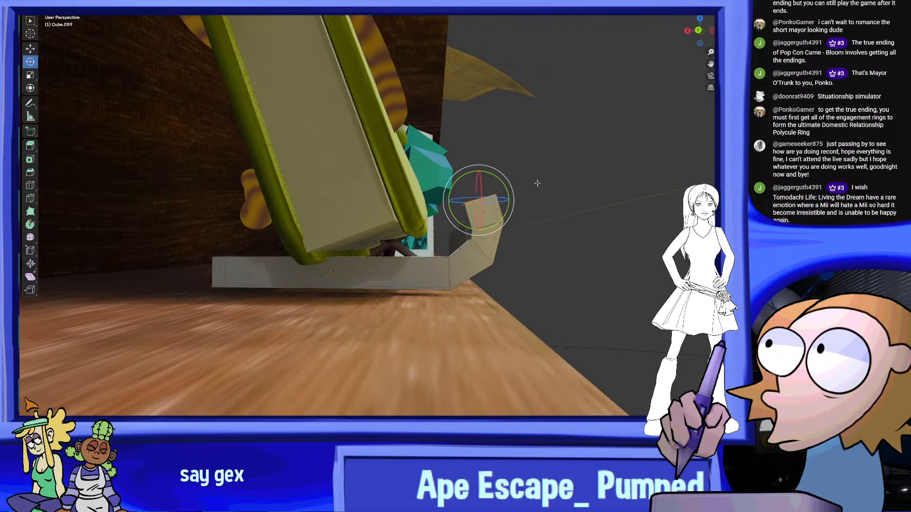
drag(504, 185, 499, 170)
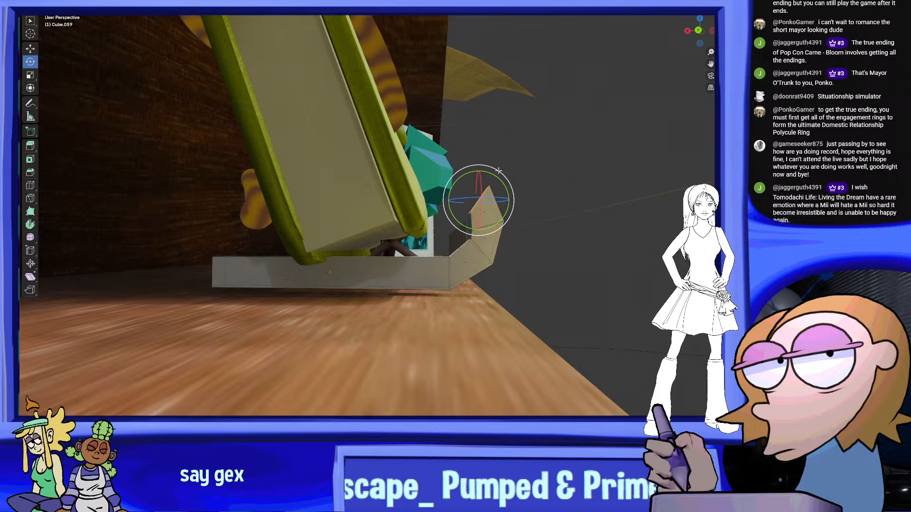
middle_drag(498, 170, 471, 199)
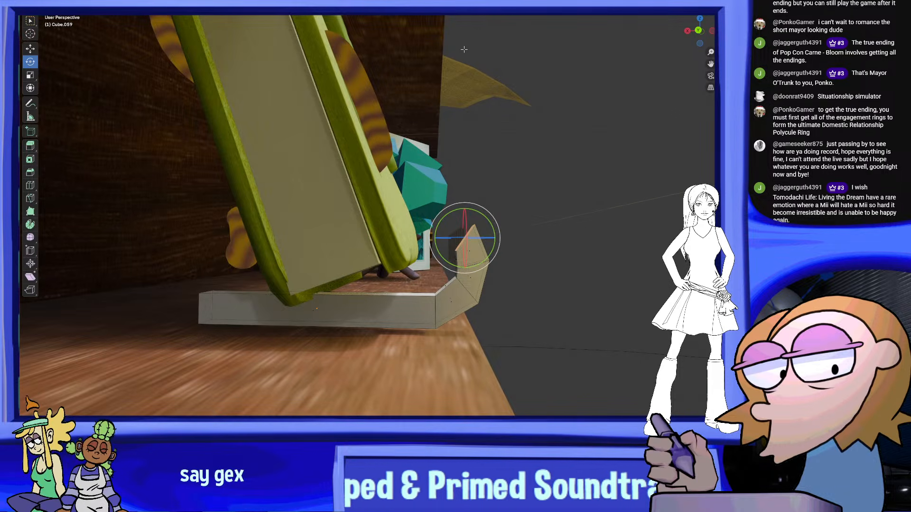
middle_drag(469, 179, 470, 188)
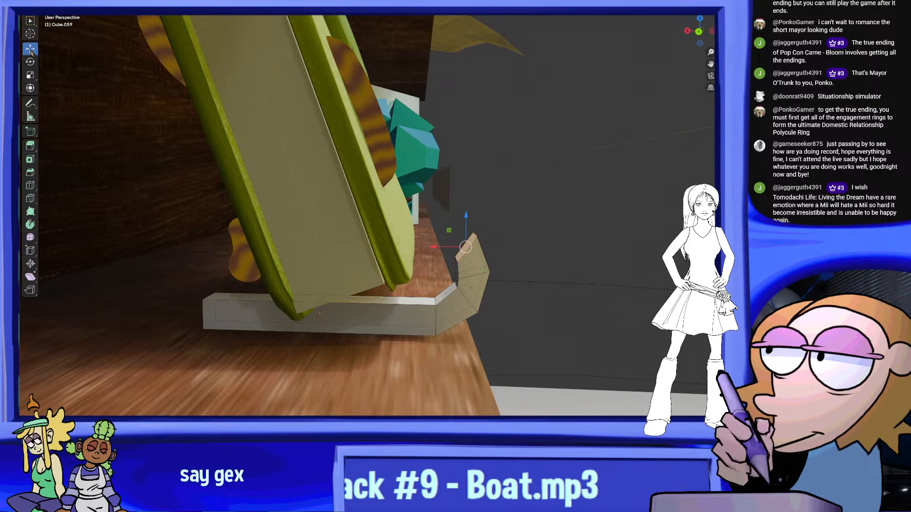
click(431, 245)
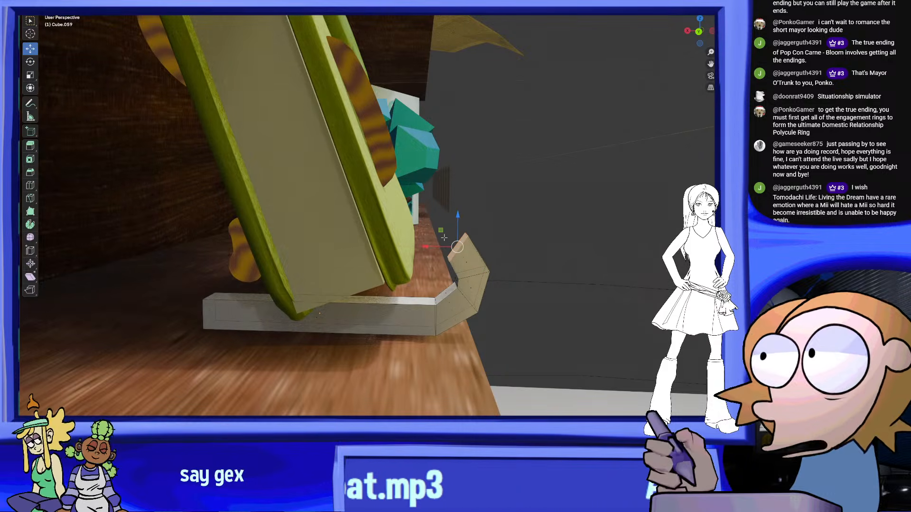
Adjust the height of the hook's end face and extrude another segment toward the book cover
middle_drag(452, 222, 453, 214)
drag(459, 215, 459, 221)
middle_drag(461, 226, 436, 246)
right_click(461, 250)
click(460, 250)
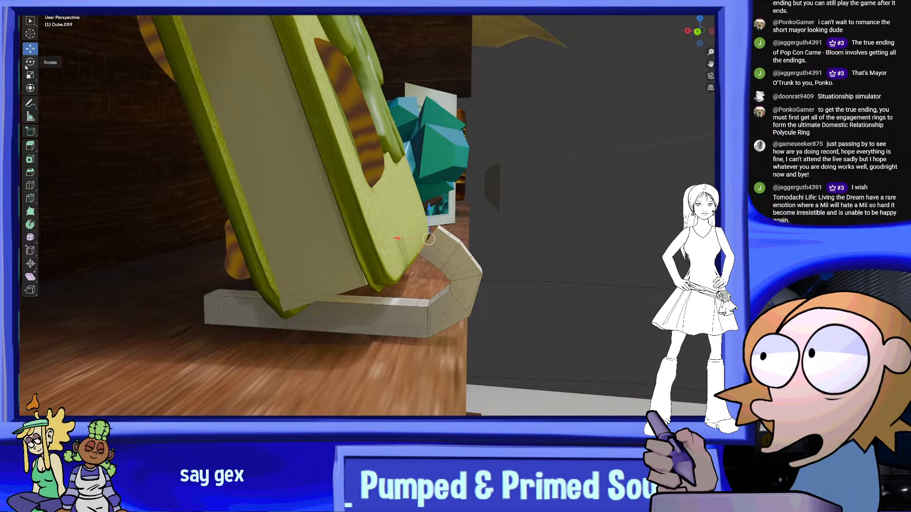
middle_drag(305, 179, 404, 180)
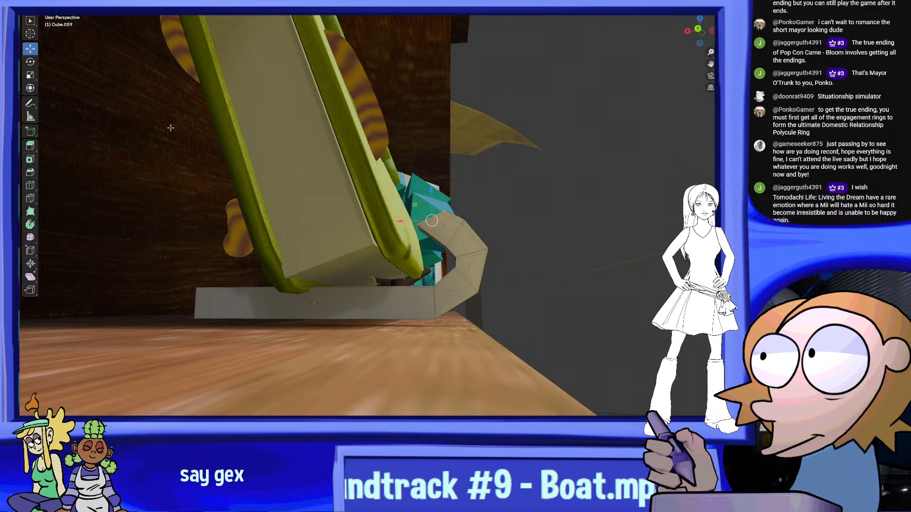
middle_drag(169, 125, 231, 156)
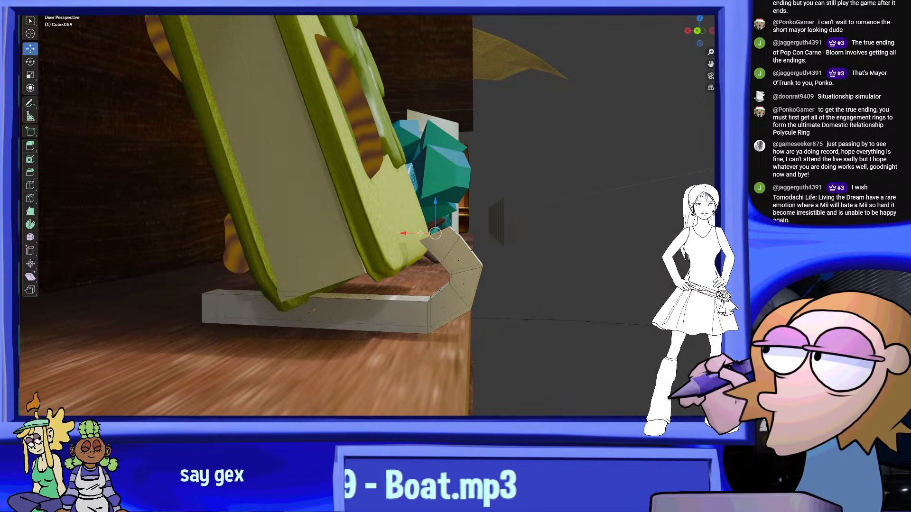
Extrude a further segment from the hook's end, rotate its end face to point straight up and nudge it into position
key(ctrl+f)
click(444, 241)
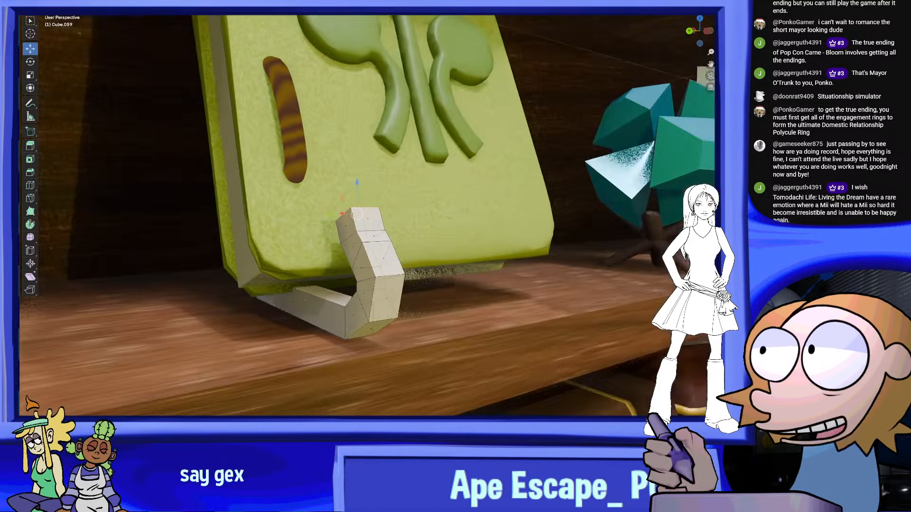
middle_drag(459, 207, 489, 222)
click(29, 66)
middle_drag(444, 191, 471, 162)
scroll(467, 170, up, 3)
drag(442, 175, 449, 189)
middle_drag(464, 151, 397, 175)
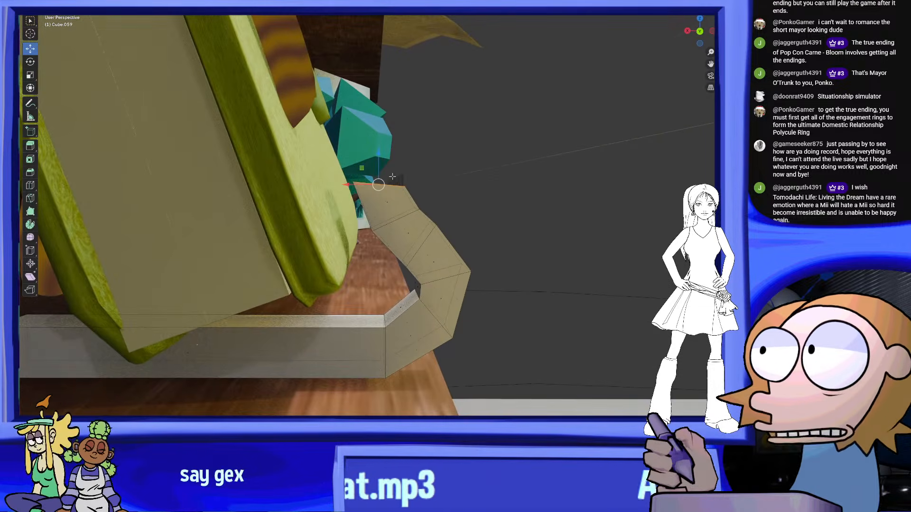
drag(346, 185, 356, 186)
middle_drag(448, 202, 438, 209)
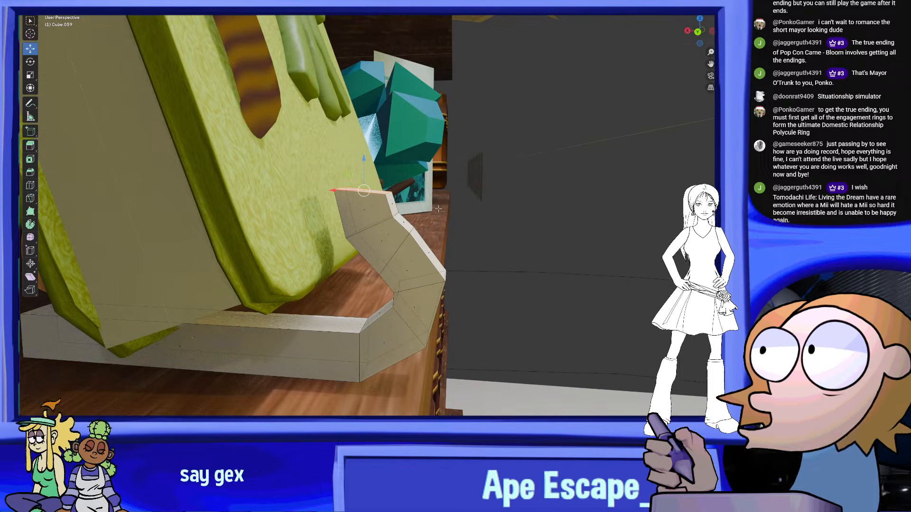
drag(363, 180, 366, 176)
Extrude the hook's end face upward and tilt the new face away from the book
right_click(361, 204)
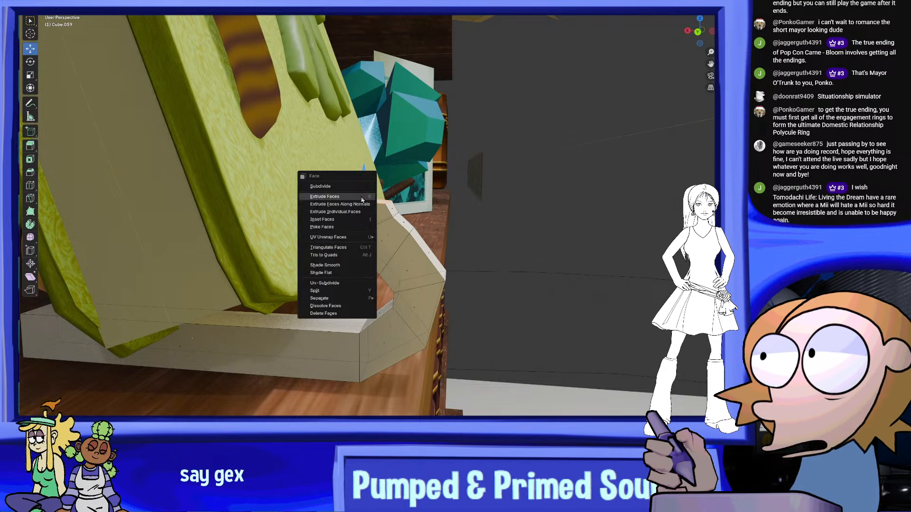
click(362, 205)
click(366, 166)
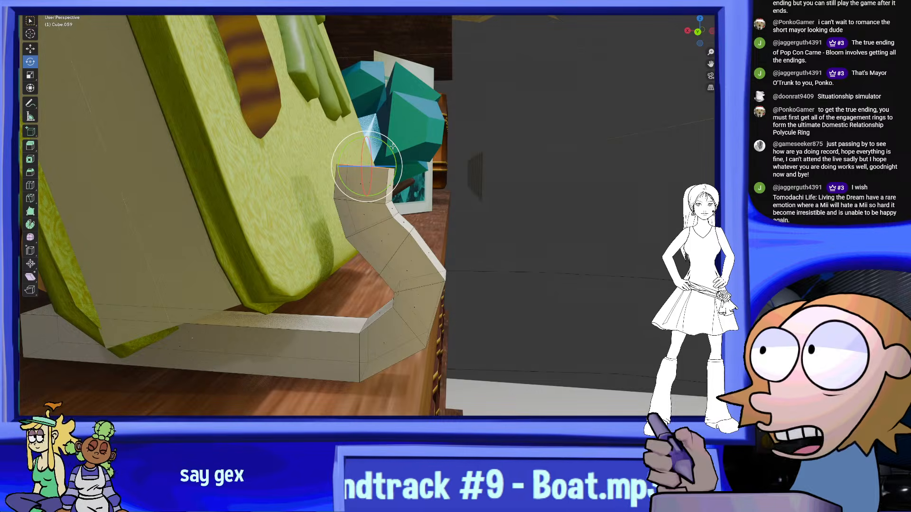
drag(387, 148, 403, 169)
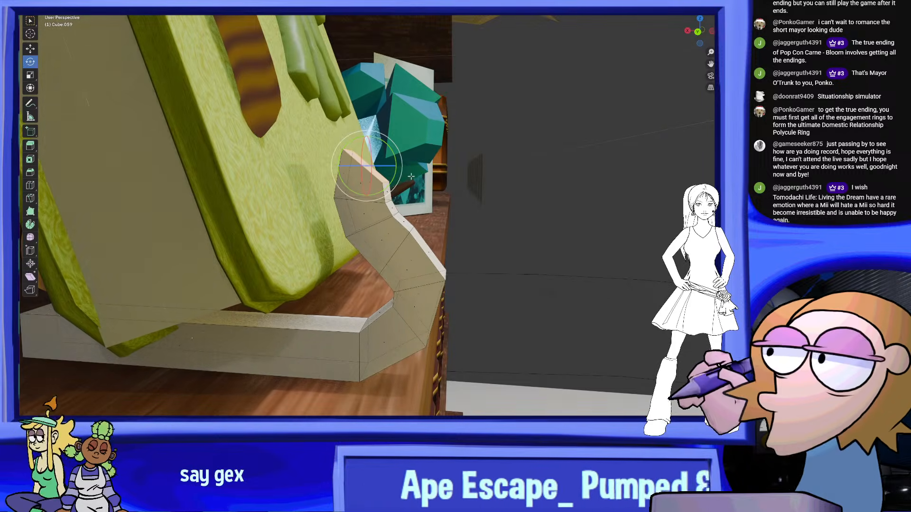
key(g)
click(418, 184)
middle_drag(417, 184, 308, 239)
scroll(308, 239, up, 3)
middle_drag(616, 195, 584, 192)
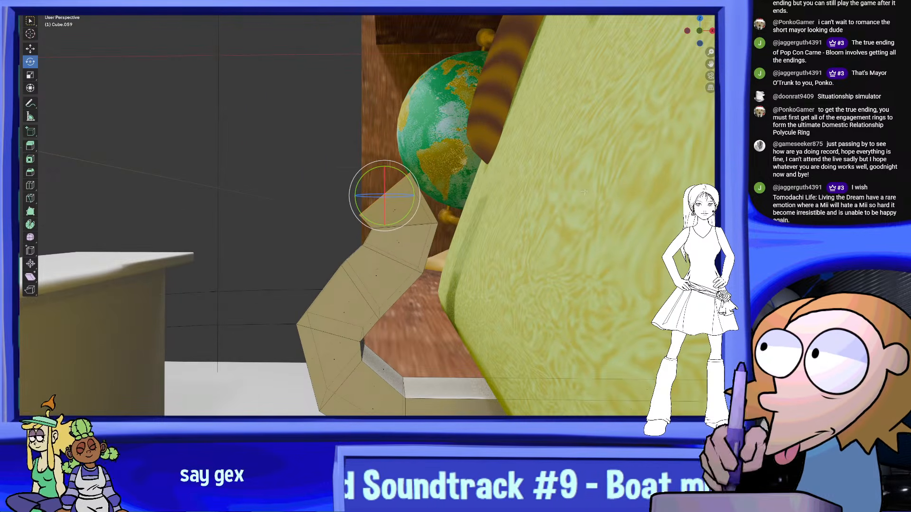
In the front orthographic view, rotate the hook's uppermost segments outward and move them away from the book
click(700, 32)
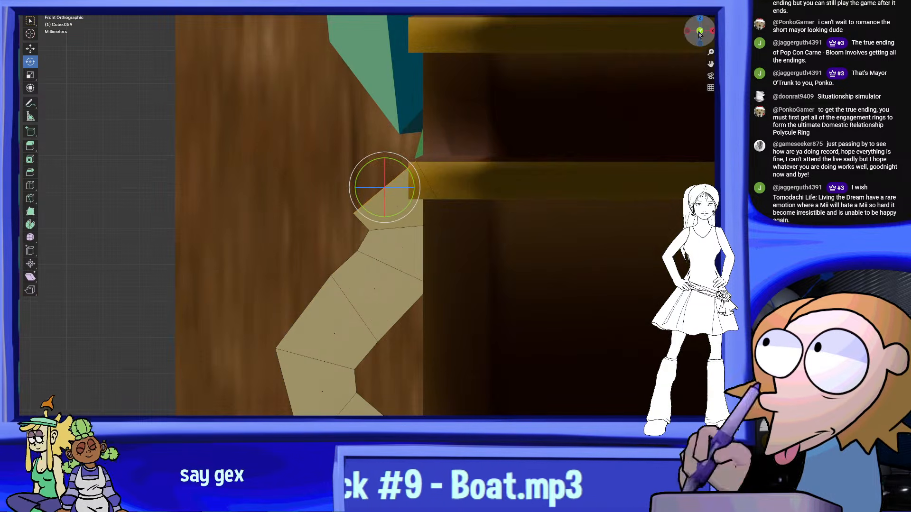
scroll(415, 146, up, 2)
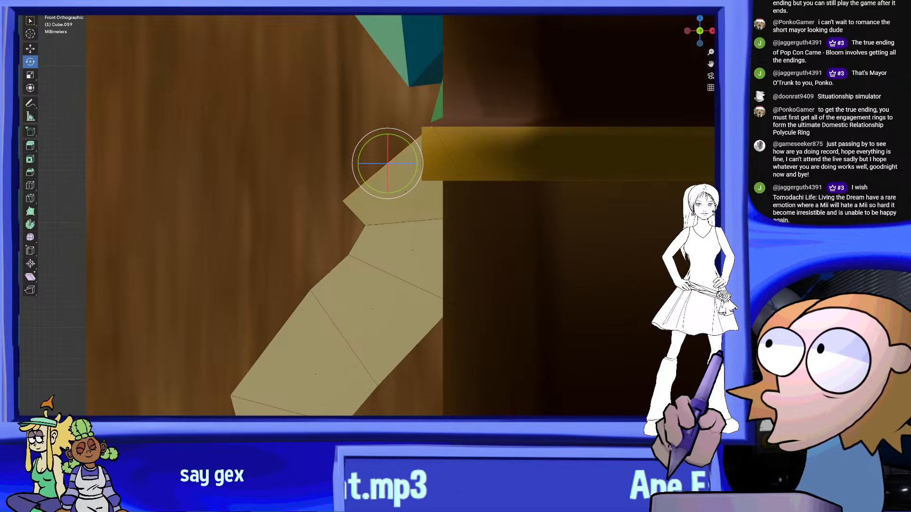
drag(302, 64, 574, 271)
drag(589, 382, 421, 195)
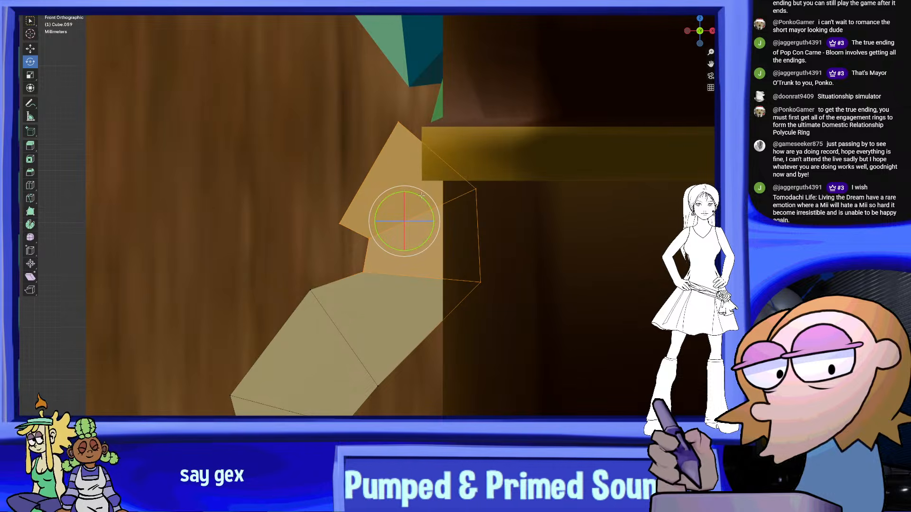
click(29, 50)
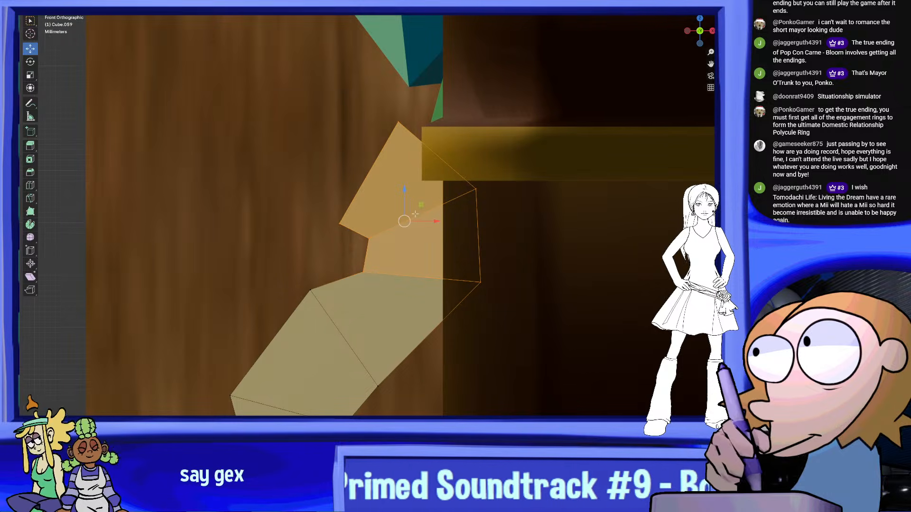
drag(437, 224, 393, 220)
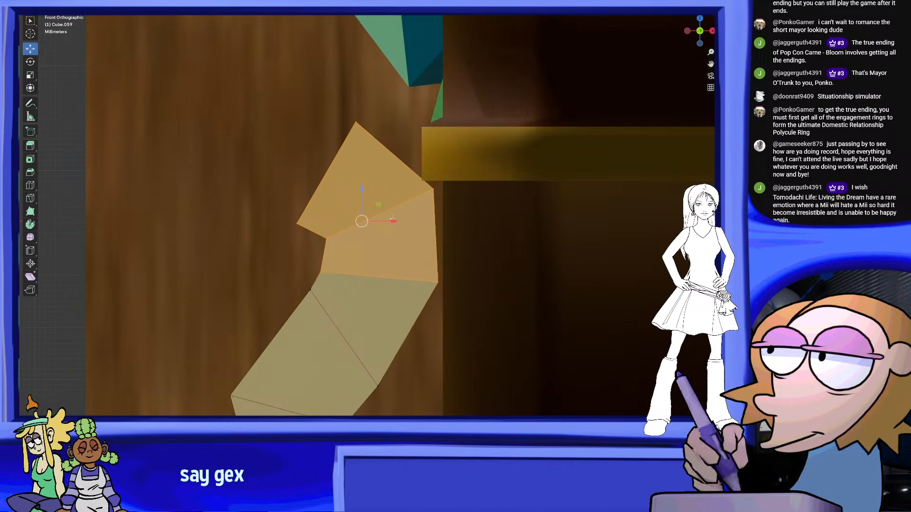
Select only the hook's tip segment, rotate it further outward and reposition it to smooth the curve
click(492, 296)
drag(270, 78, 477, 254)
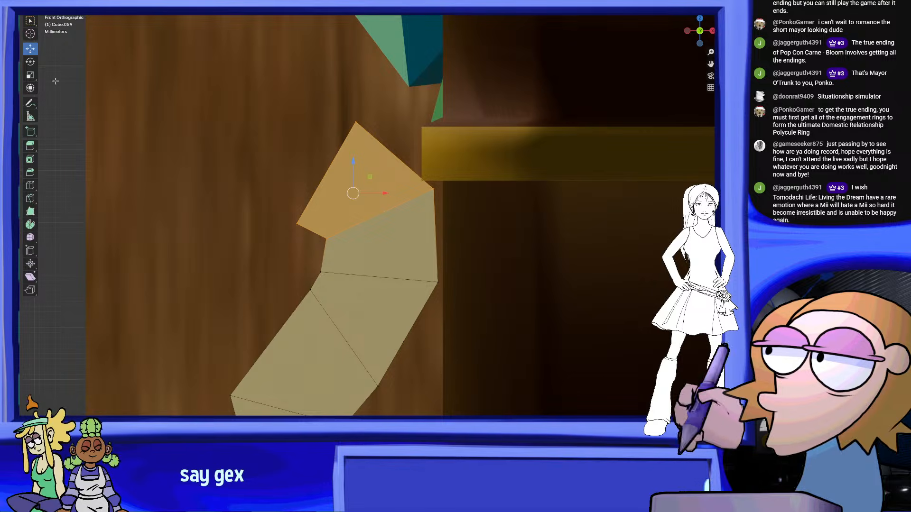
drag(374, 164, 353, 193)
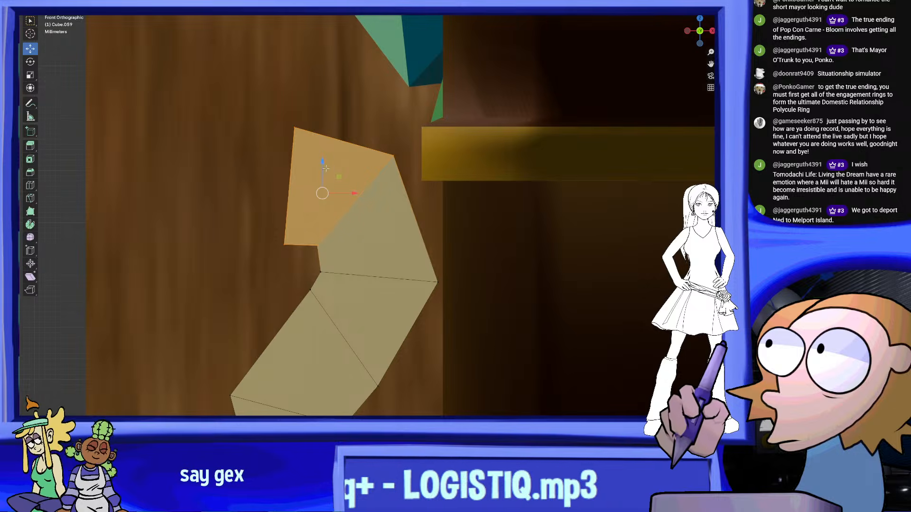
click(417, 112)
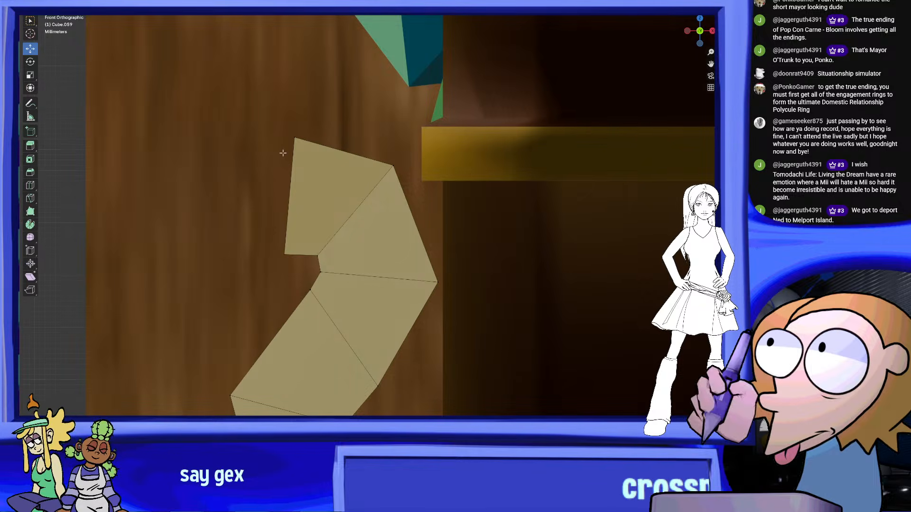
Select the vertices of the hook tip's end face and scale them down to taper the tip
drag(250, 90, 308, 277)
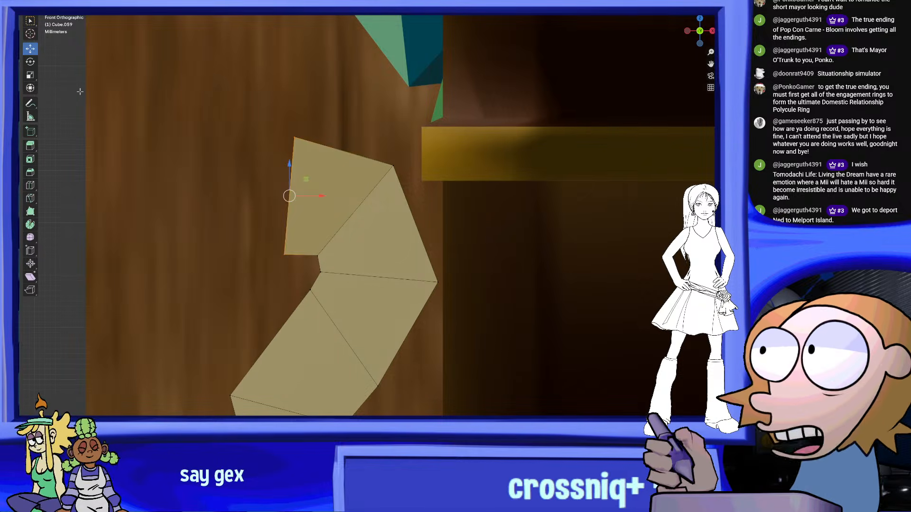
click(31, 76)
drag(316, 183, 304, 189)
middle_drag(305, 188, 356, 218)
scroll(491, 201, down, 6)
scroll(308, 227, up, 4)
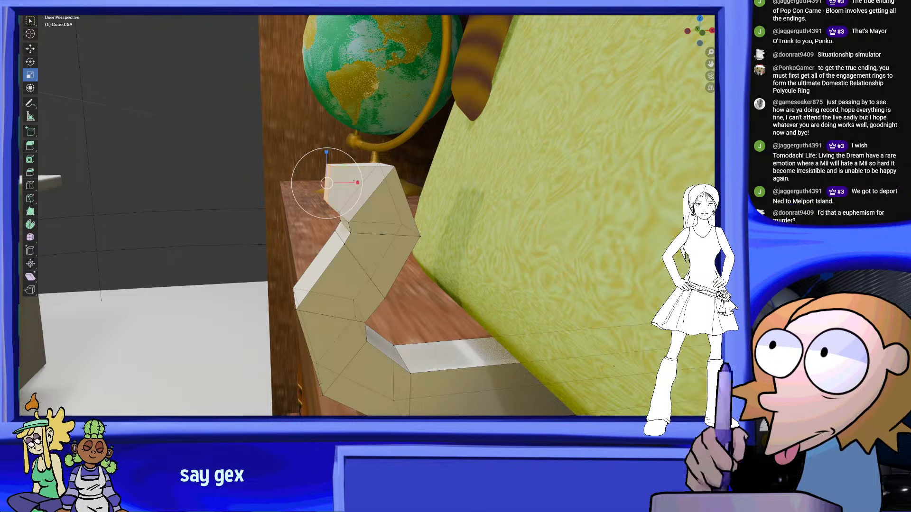
Extrude the hook tip's end face outward, away from the book, to add another segment
right_click(332, 172)
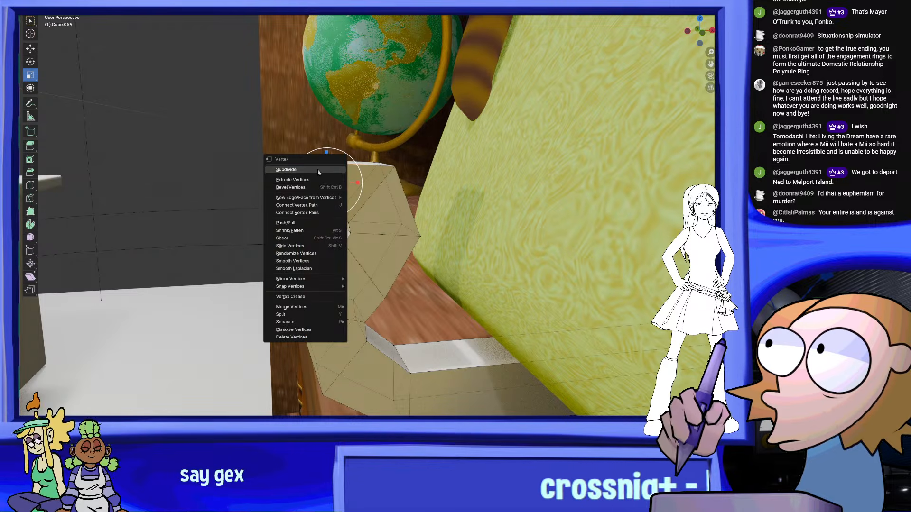
click(318, 171)
right_click(361, 202)
click(360, 203)
click(328, 200)
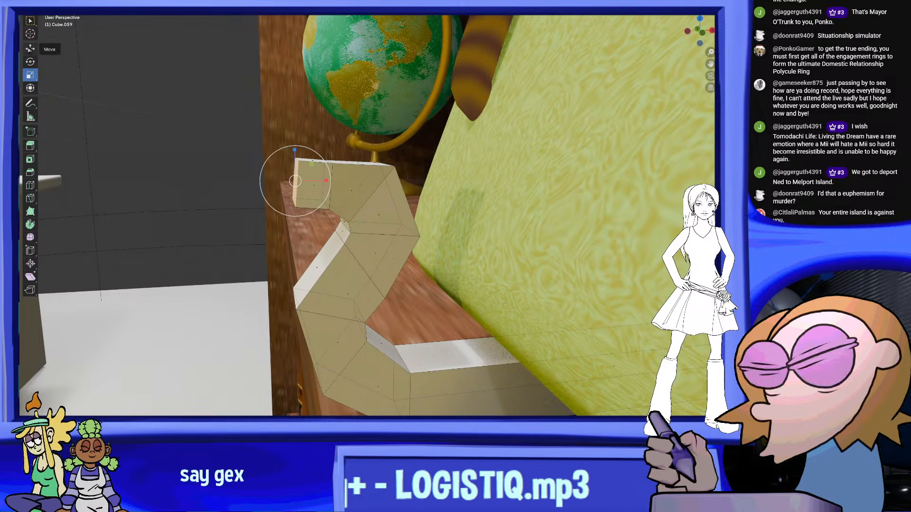
Angle the new tip face downward, shift it to follow the curl and scale it down
click(30, 63)
drag(317, 161, 300, 150)
click(30, 48)
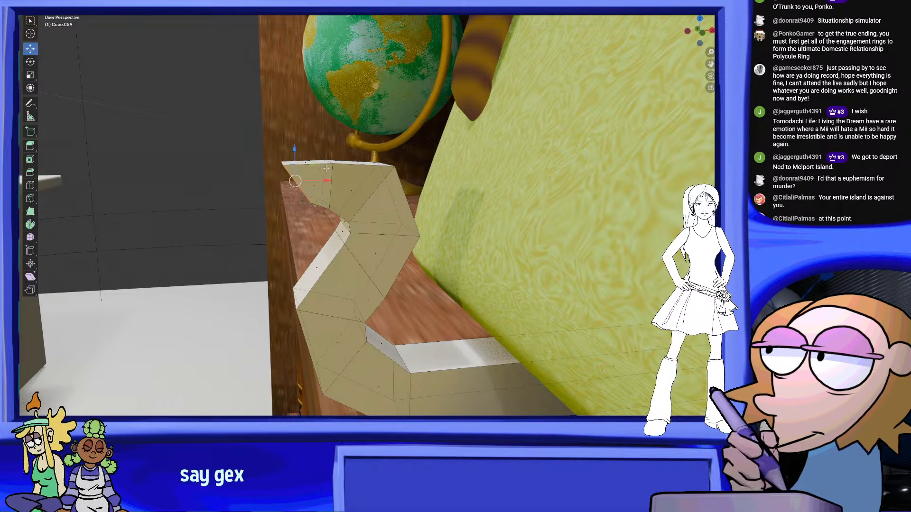
middle_drag(326, 161, 309, 149)
click(30, 74)
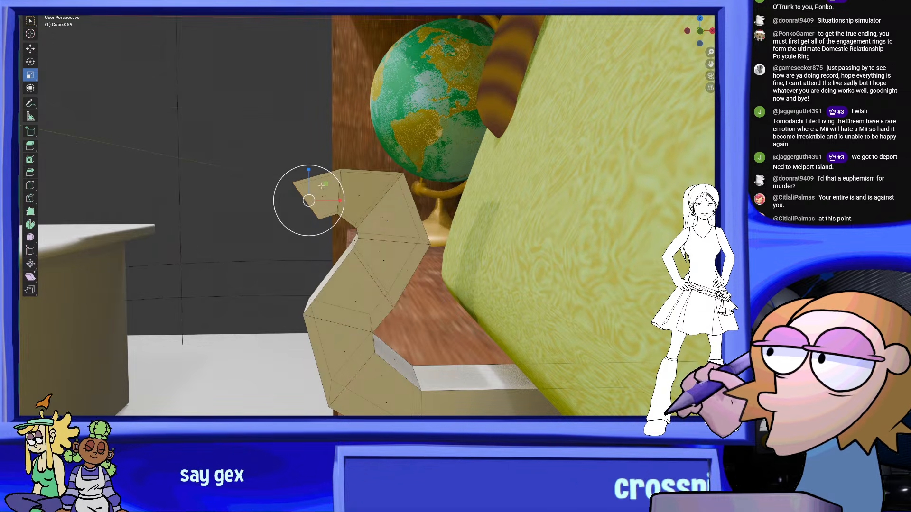
drag(321, 186, 317, 189)
In the left orthographic view, select the vertices of the hook's upper end segments
middle_drag(311, 188, 427, 194)
scroll(427, 195, down, 7)
scroll(355, 269, up, 6)
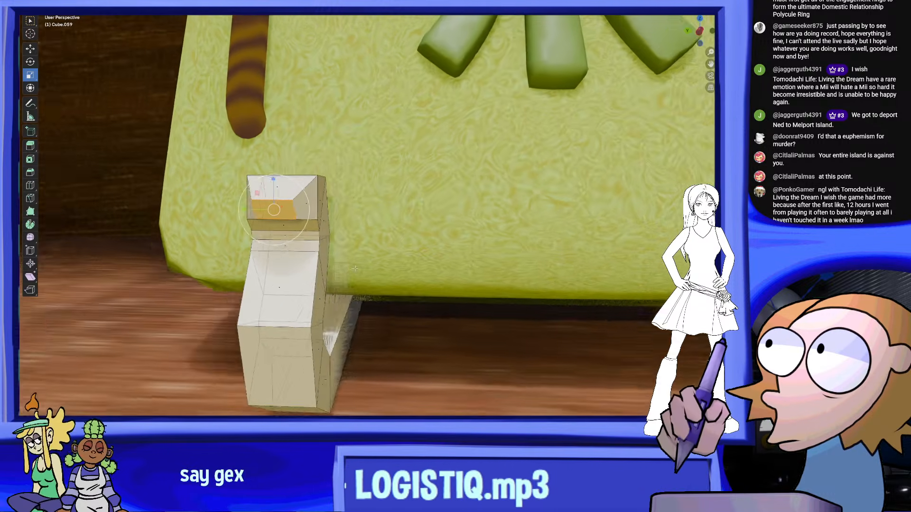
middle_drag(355, 268, 375, 273)
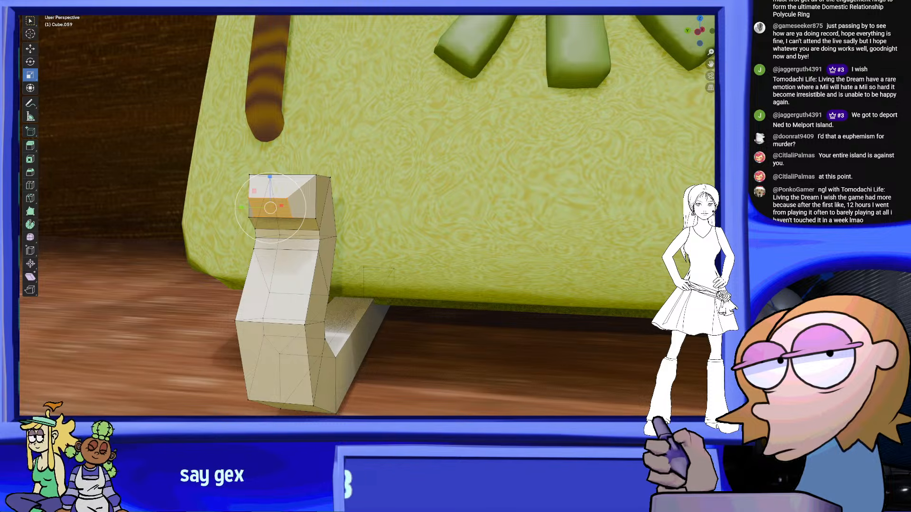
click(697, 33)
drag(393, 105, 243, 227)
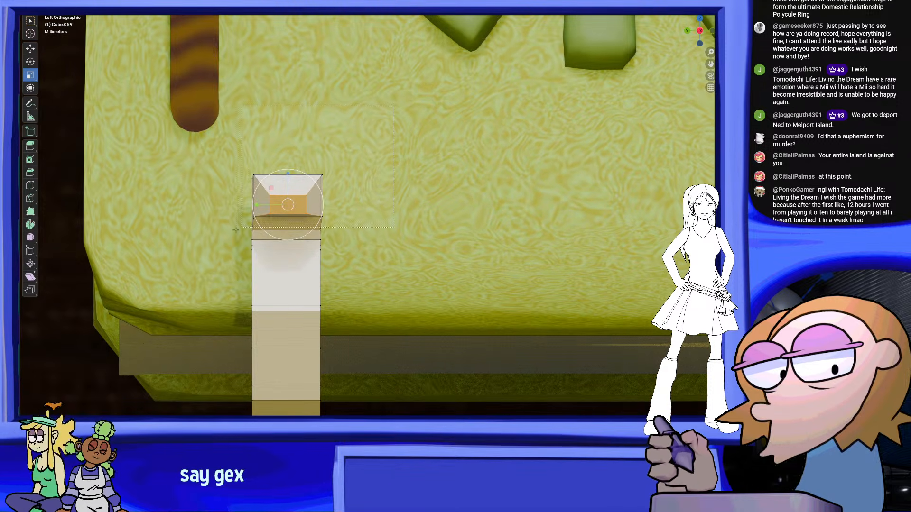
click(30, 62)
drag(306, 218, 196, 247)
click(30, 49)
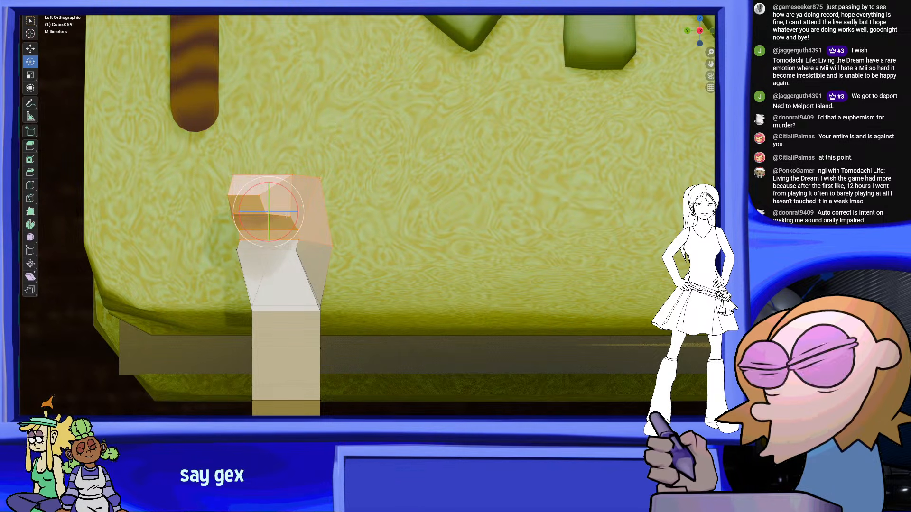
middle_drag(285, 215, 401, 279)
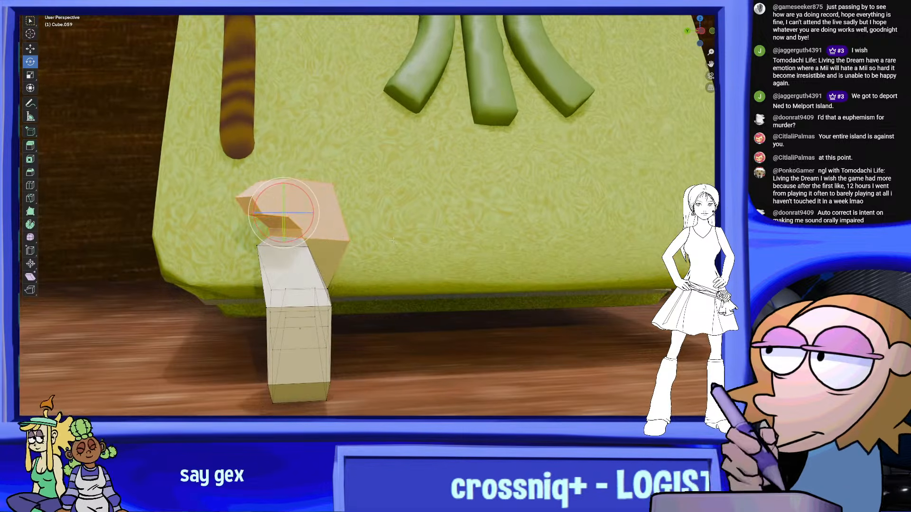
key(ctrl+z)
key(ctrl+z)
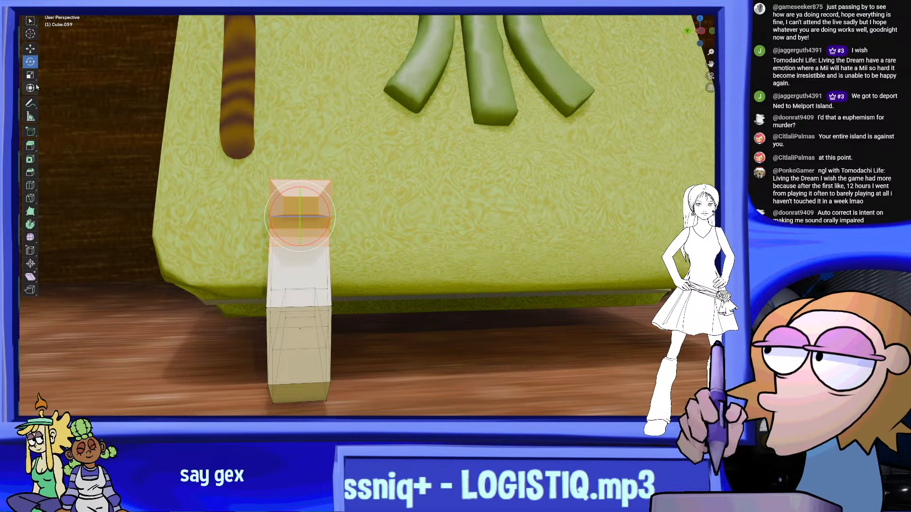
Rotate the hook's upper end sideways across the book's cover and shift it to bend the hook toward the nearer side edge
middle_drag(356, 229, 332, 215)
drag(326, 198, 311, 186)
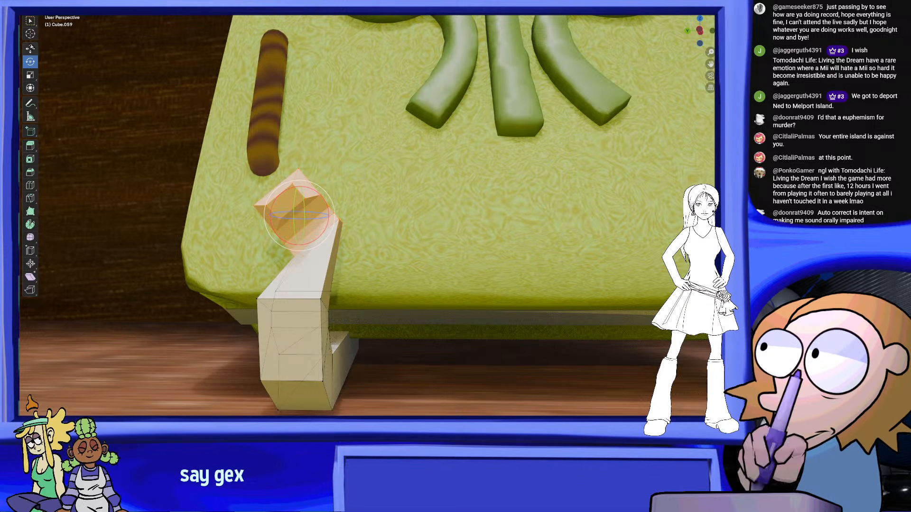
middle_drag(321, 236, 236, 243)
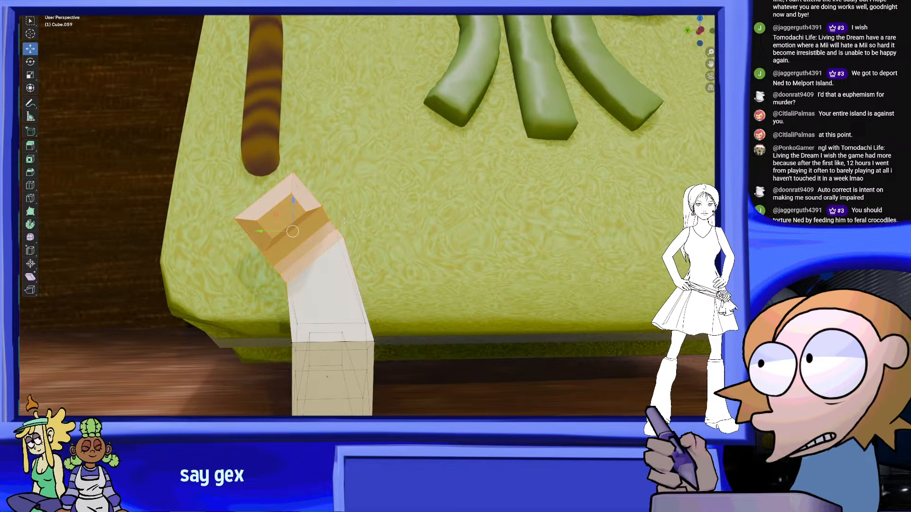
Select only the hook's outermost end segments, rotate them further sideways and move them outward
drag(208, 167, 287, 277)
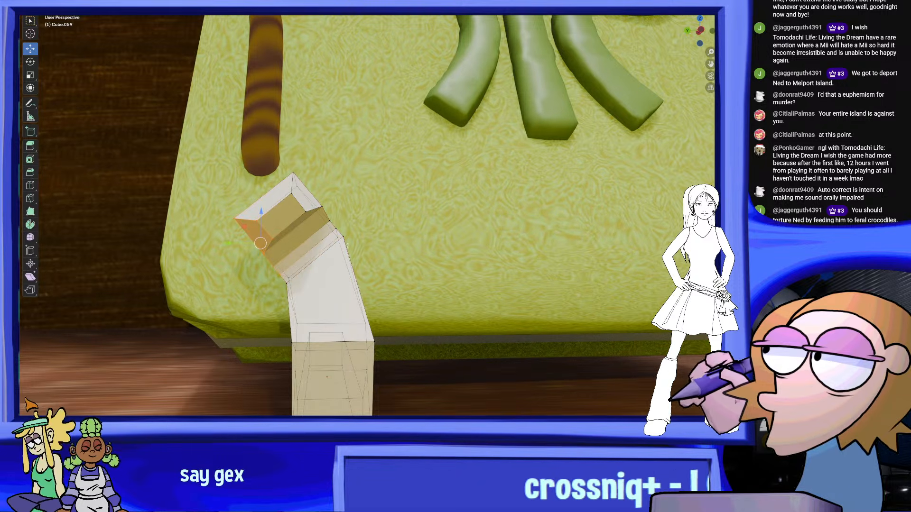
shift+drag(274, 159, 333, 226)
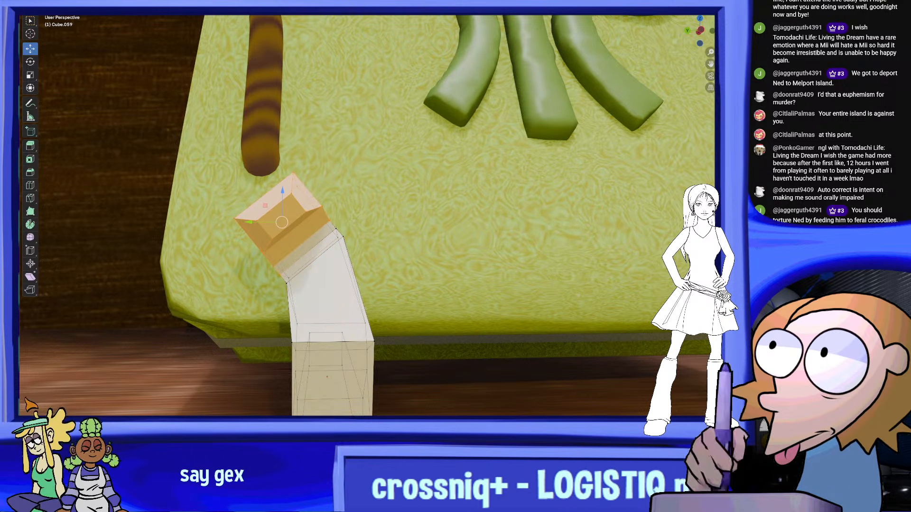
shift+click(337, 229)
shift+click(286, 276)
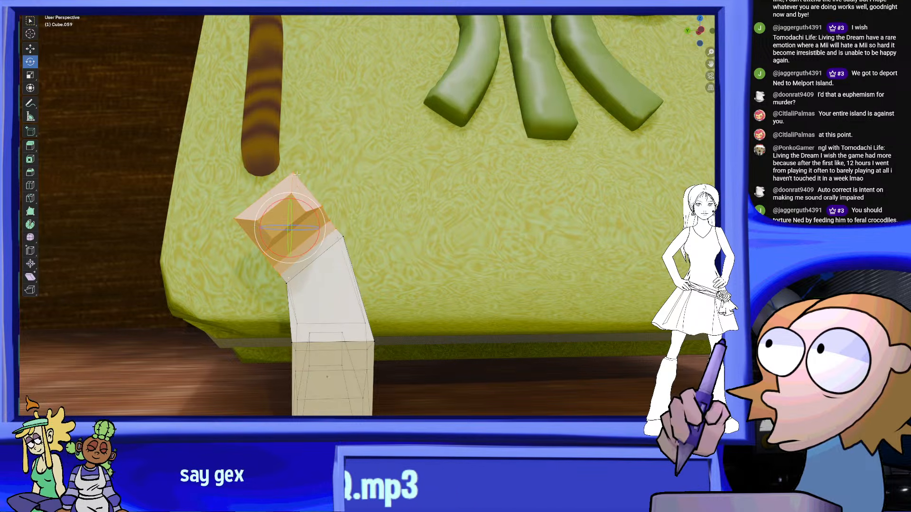
drag(318, 218, 303, 196)
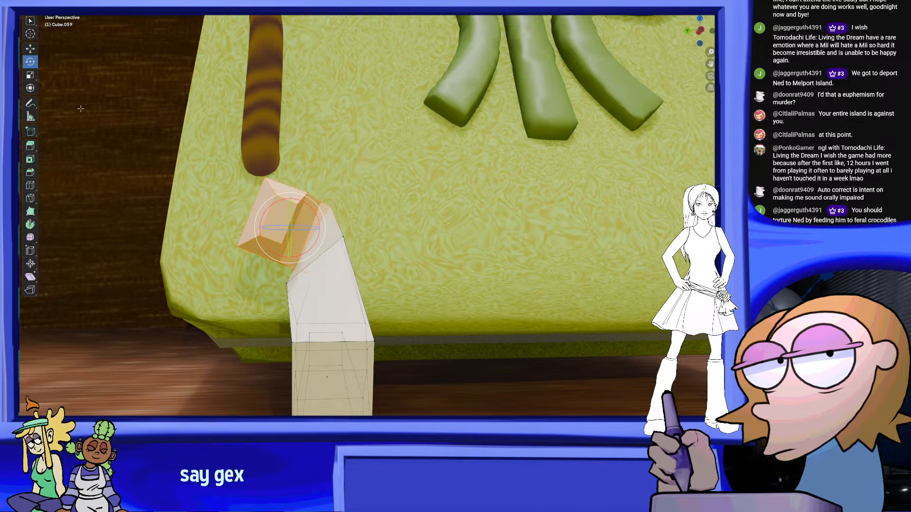
drag(257, 229, 235, 225)
Deselect the mesh, leave mesh editing and apply smooth shading to the stand
middle_drag(404, 284, 420, 272)
key(alt+a)
scroll(512, 284, down, 4)
scroll(465, 305, down, 4)
scroll(416, 301, up, 5)
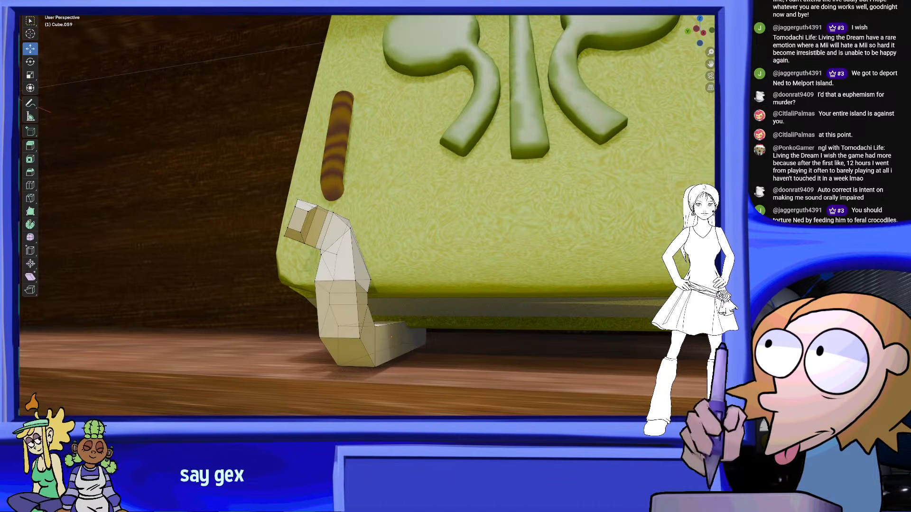
scroll(417, 258, down, 6)
middle_drag(331, 230, 353, 252)
right_click(365, 276)
click(339, 181)
scroll(426, 242, up, 2)
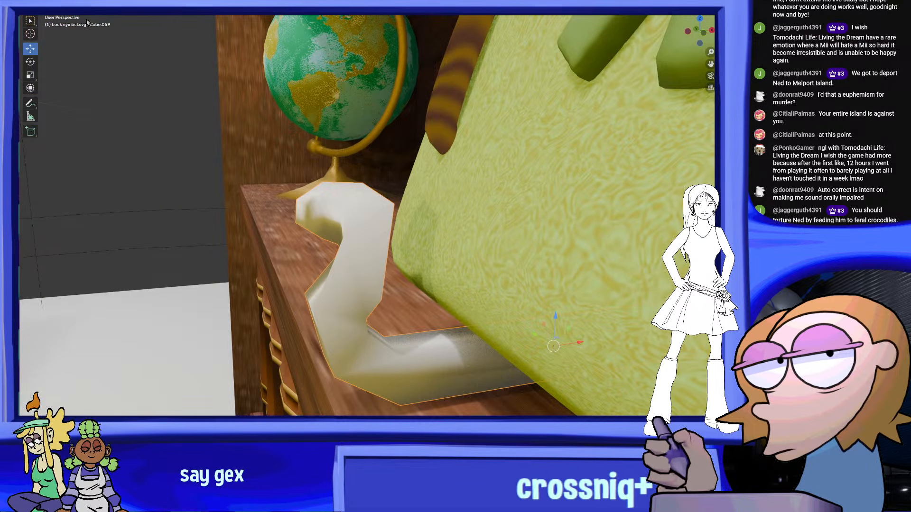
Add a loop cut across the hook just below its bend and reposition a vertex there
middle_drag(408, 225, 378, 239)
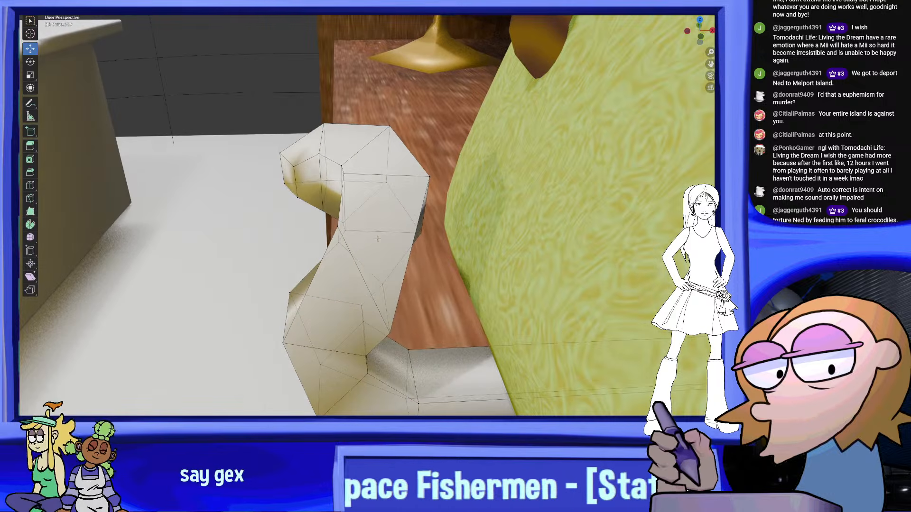
click(338, 199)
click(339, 201)
middle_drag(494, 328, 386, 279)
click(413, 280)
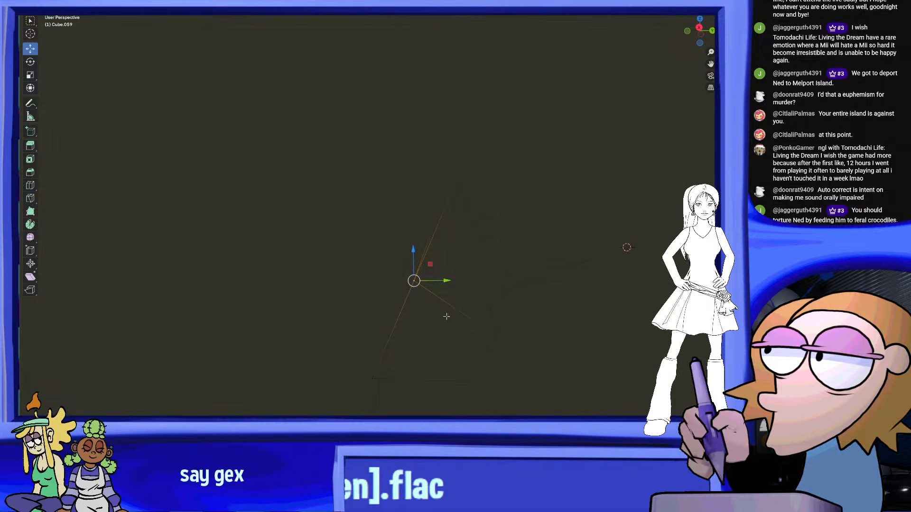
key(g)
middle_drag(451, 301, 190, 102)
key(g)
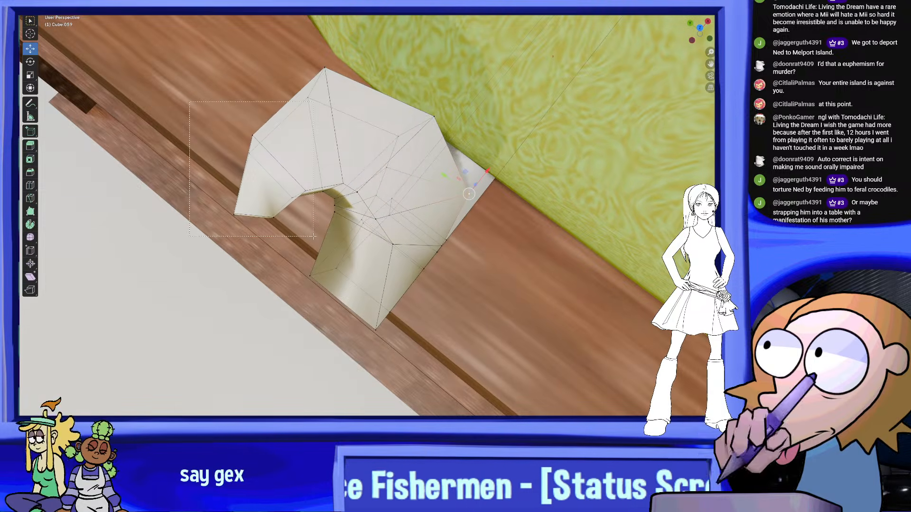
Select the hook's tip segment, rotate it to point downward and move it to continue the curl
middle_drag(356, 201, 69, 73)
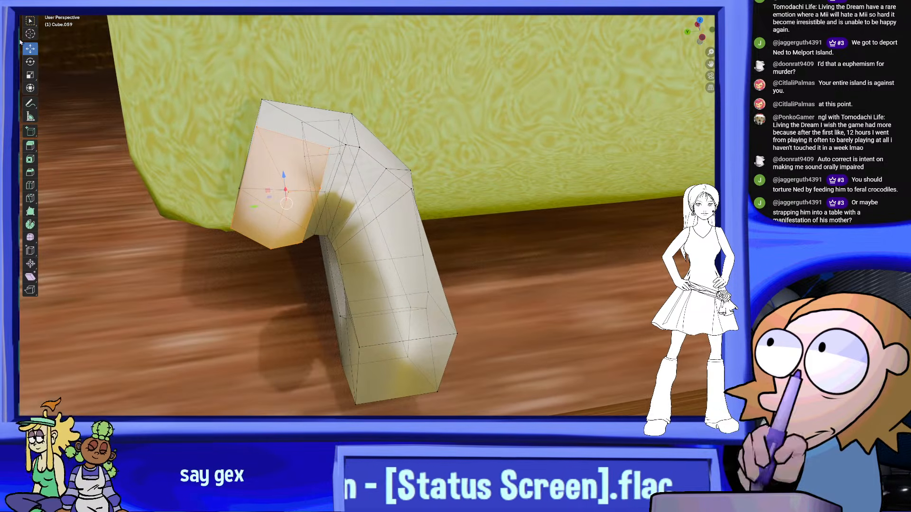
click(32, 62)
middle_drag(190, 84, 211, 101)
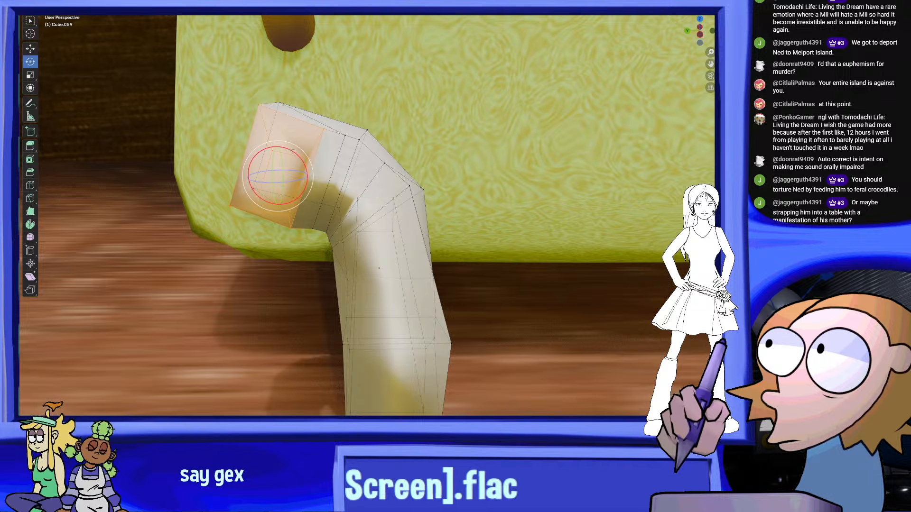
drag(294, 153, 287, 150)
key(g)
click(270, 172)
middle_drag(270, 172, 312, 86)
key(g)
click(355, 206)
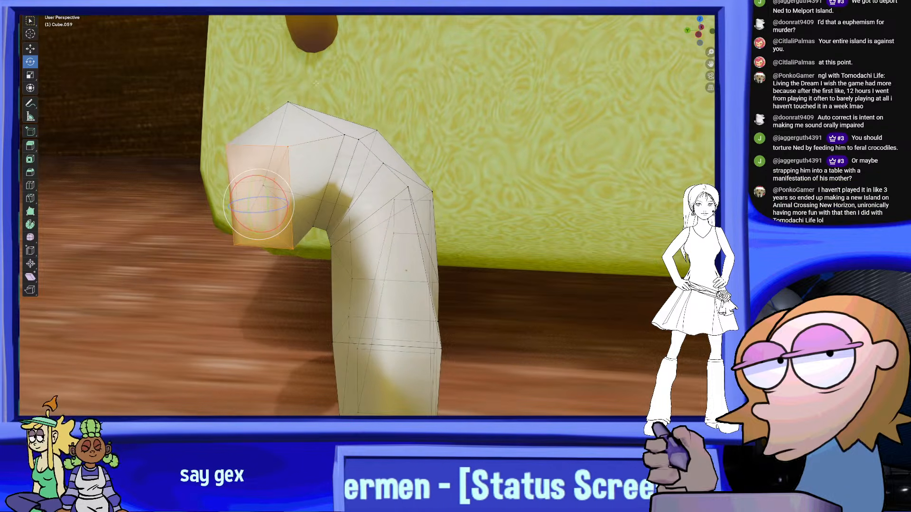
Rotate the tip segment a little further in line with the curl and clear the selection
middle_drag(236, 213, 160, 130)
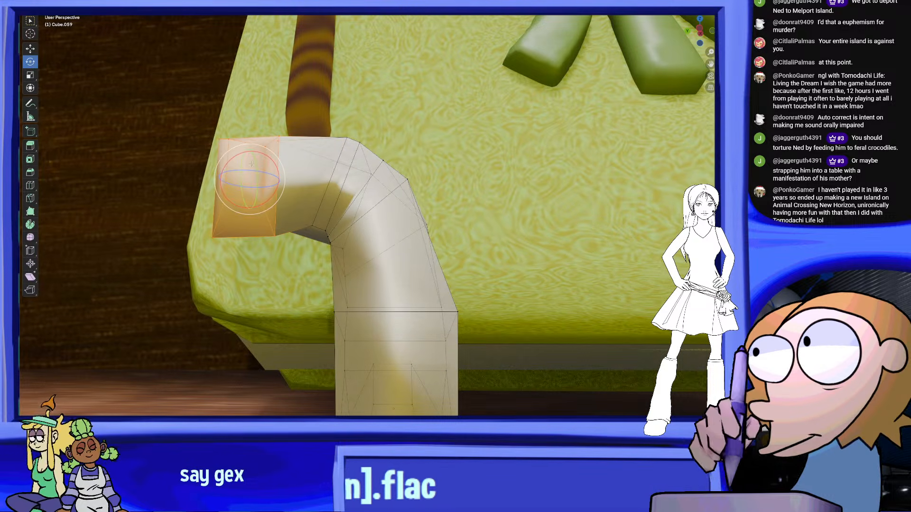
drag(274, 162, 268, 156)
middle_drag(267, 155, 303, 218)
click(100, 284)
middle_drag(43, 275, 101, 317)
Examine the curled hook's shape from above, from the side and from the front
shift+middle_drag(500, 271, 517, 223)
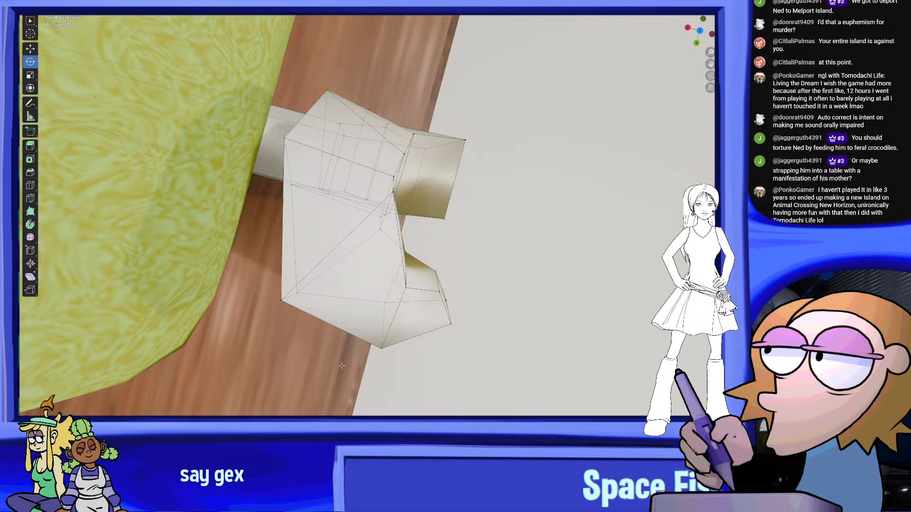
middle_drag(439, 272, 355, 222)
middle_drag(394, 137, 400, 237)
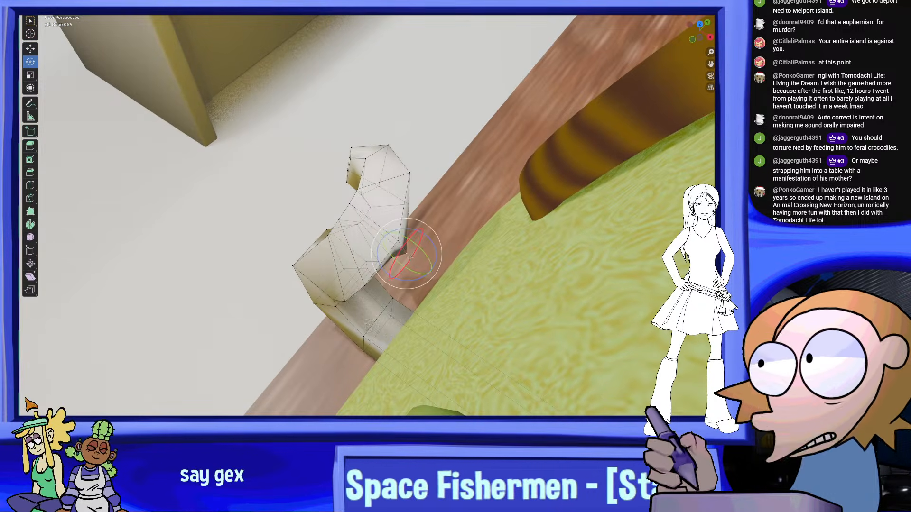
middle_drag(348, 265, 355, 282)
middle_drag(409, 290, 420, 249)
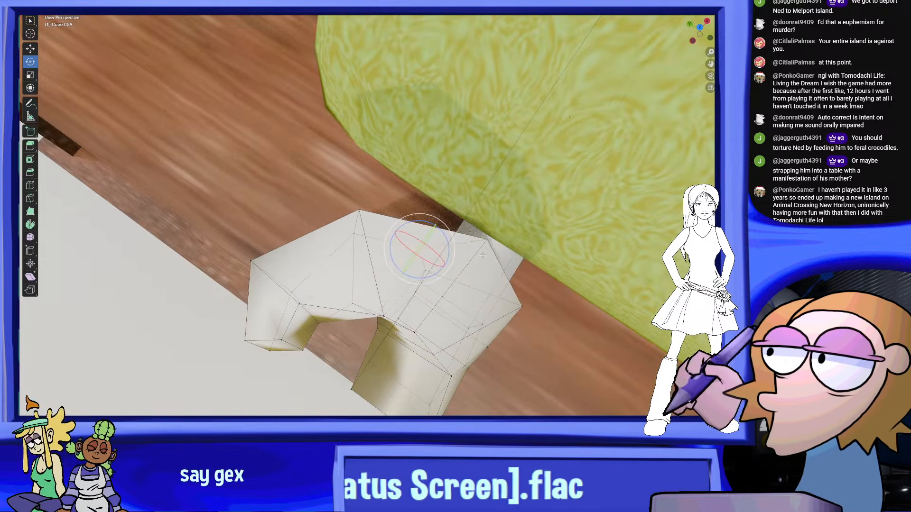
middle_drag(487, 236, 392, 164)
scroll(353, 250, down, 5)
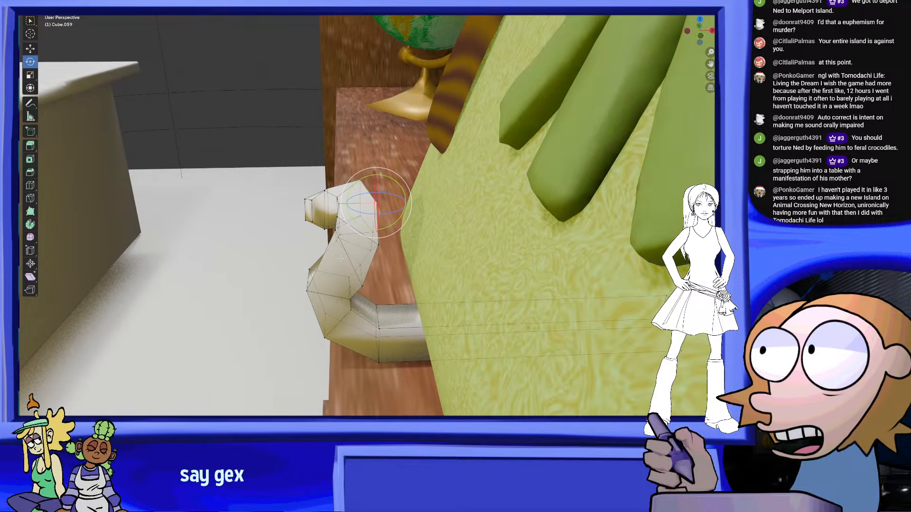
scroll(353, 249, down, 5)
middle_drag(353, 249, 423, 265)
scroll(525, 269, up, 4)
middle_drag(524, 269, 428, 255)
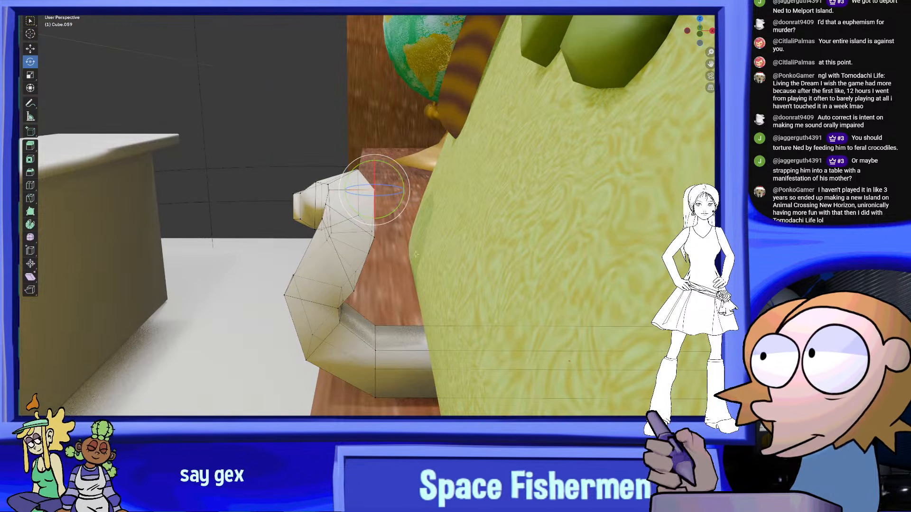
Add a lengthwise loop cut along the middle of the stand's bar and adjust its scale to round the hook
click(336, 180)
middle_drag(335, 181, 422, 226)
scroll(422, 227, up, 4)
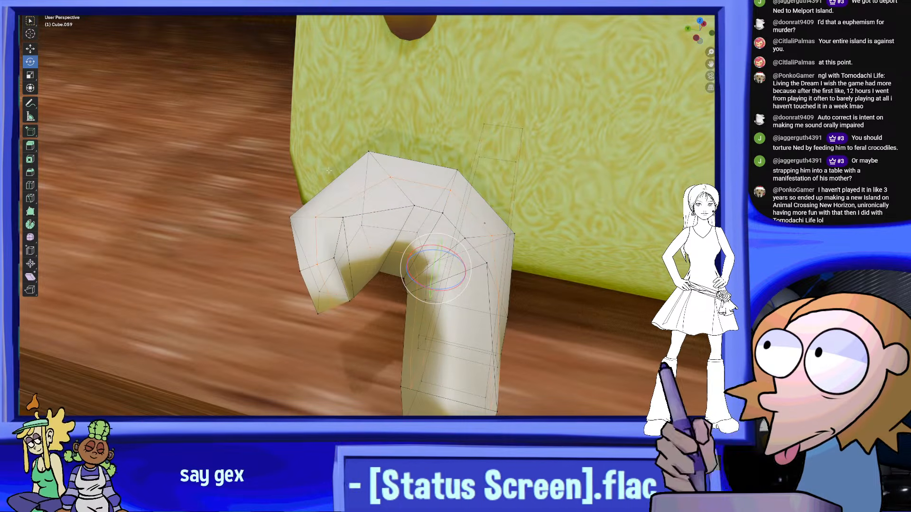
click(25, 77)
middle_drag(457, 259, 466, 241)
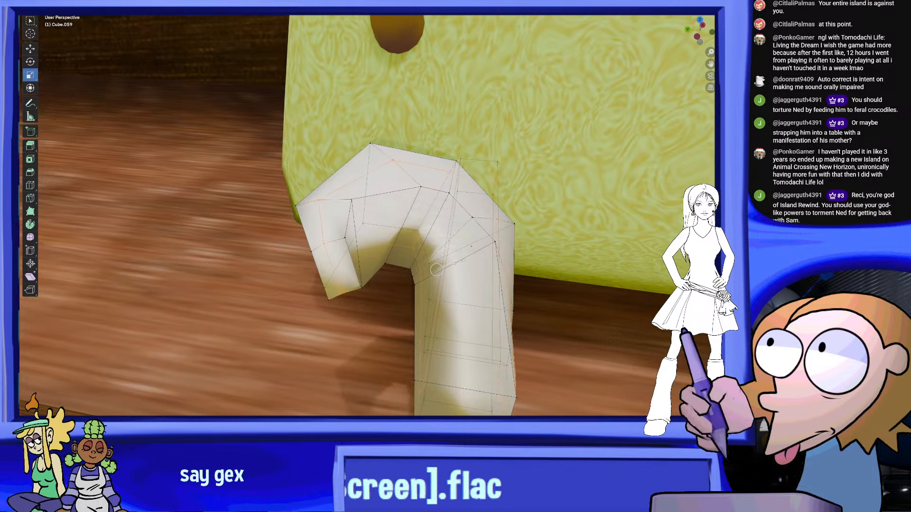
middle_drag(437, 270, 484, 394)
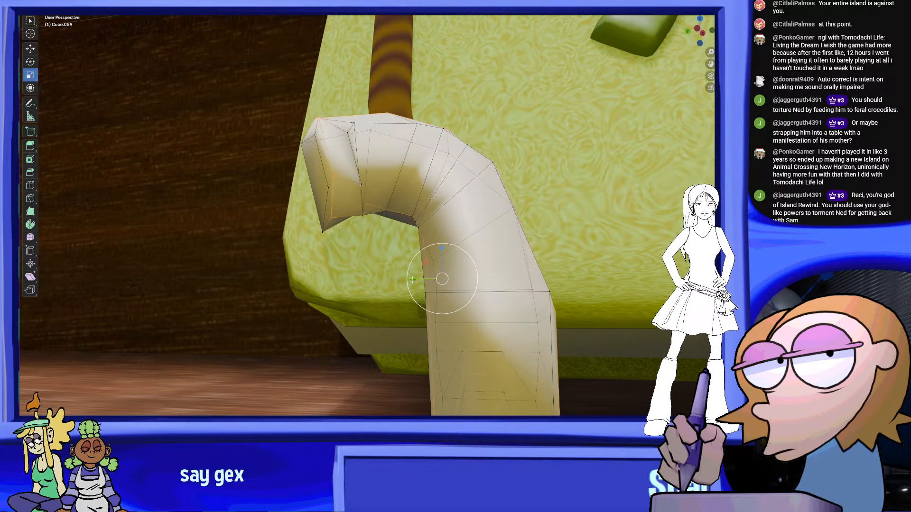
middle_drag(453, 275, 607, 333)
key(ctrl+z)
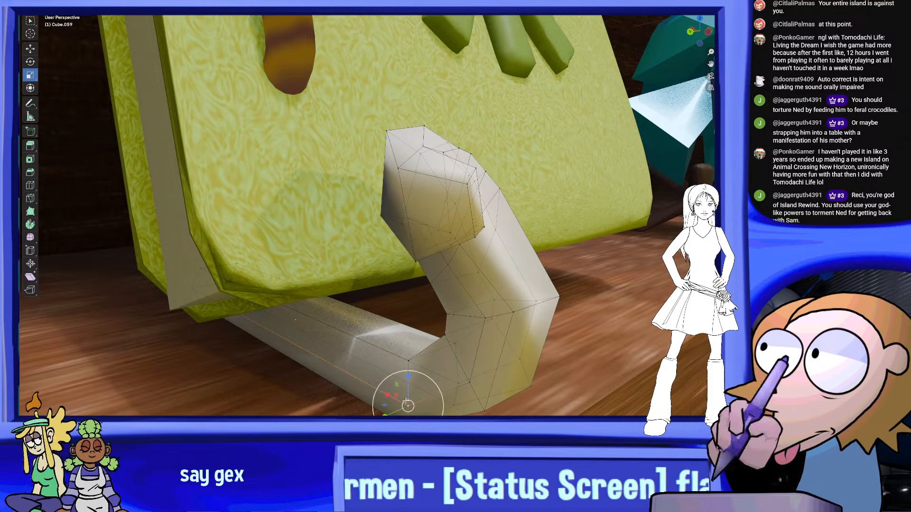
middle_drag(481, 315, 422, 228)
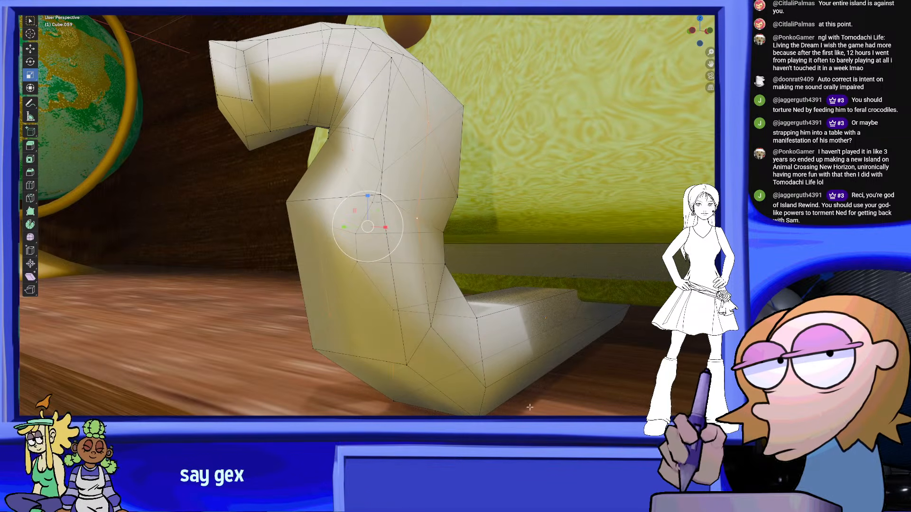
Move the selected middle loop of the hook slightly to round out its curve, then clear the selection
shift+click(429, 324)
middle_drag(534, 381, 581, 344)
middle_drag(421, 259, 419, 262)
mouse_move(419, 263)
mouse_down()
mouse_move(420, 276)
mouse_move(411, 272)
mouse_up()
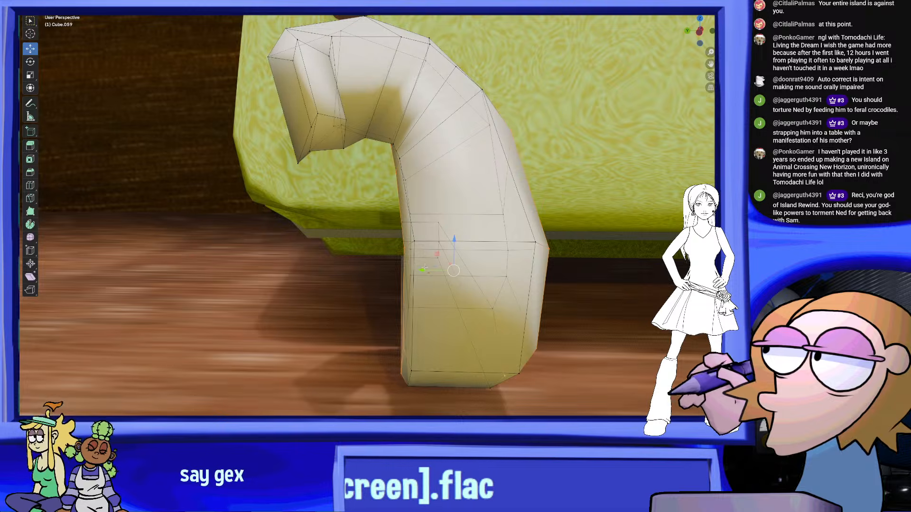
scroll(484, 276, down, 3)
click(504, 279)
middle_drag(530, 284, 479, 277)
scroll(536, 320, down, 4)
scroll(479, 277, up, 1)
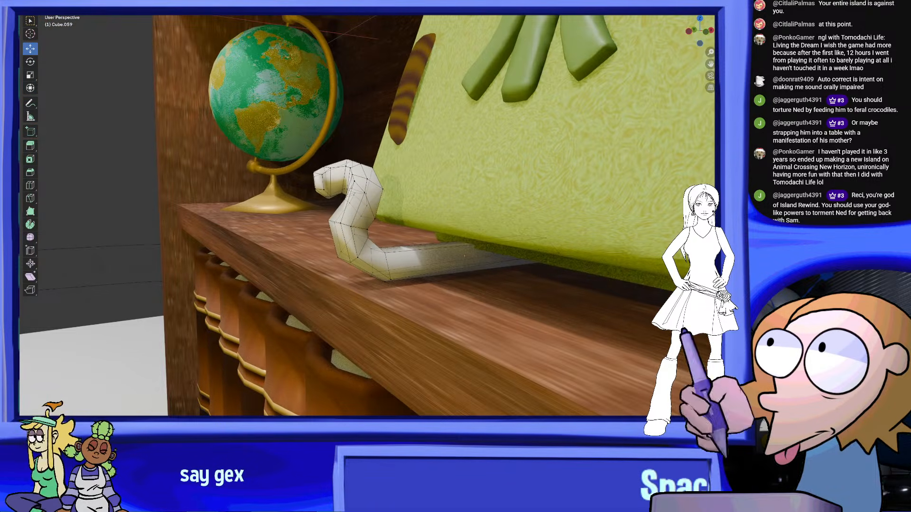
Return to Object Mode and examine the stand from the front and from behind the book
click(61, 5)
mouse_move(403, 254)
middle_down()
mouse_move(479, 218)
mouse_move(469, 211)
mouse_move(453, 229)
middle_up()
scroll(448, 229, down, 6)
scroll(468, 212, up, 6)
scroll(446, 228, up, 2)
right_click(397, 224)
click(396, 223)
mouse_move(572, 257)
middle_down()
mouse_move(545, 272)
mouse_move(551, 282)
mouse_move(497, 242)
middle_up()
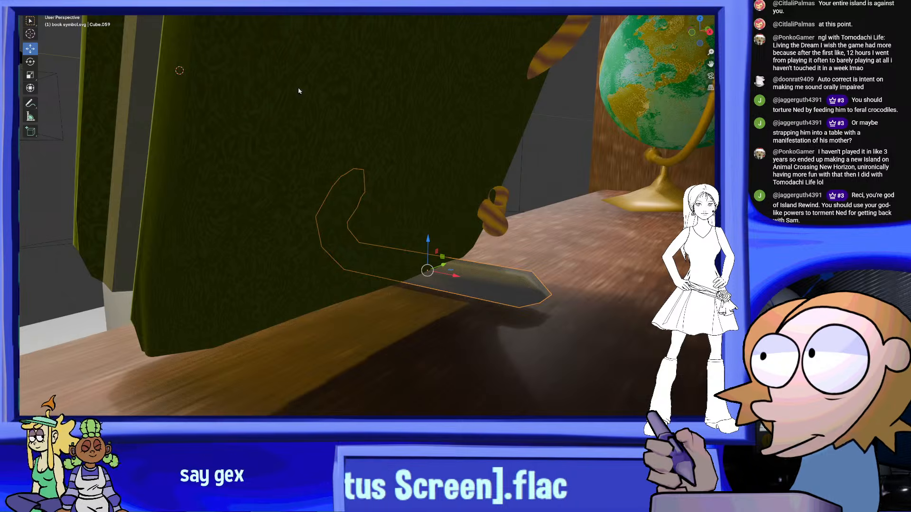
In Edit Mode, select the bar's back end face, extrude it and bend it upward behind the book
key(Tab)
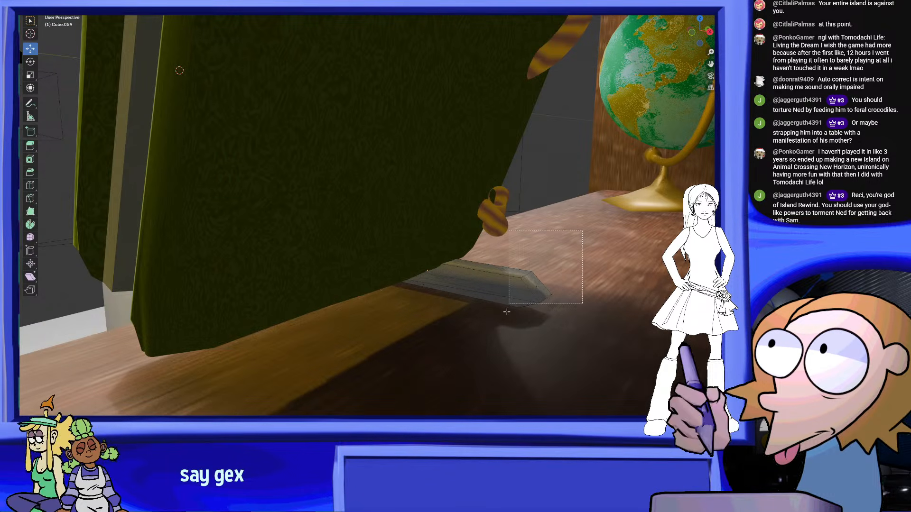
right_click(539, 288)
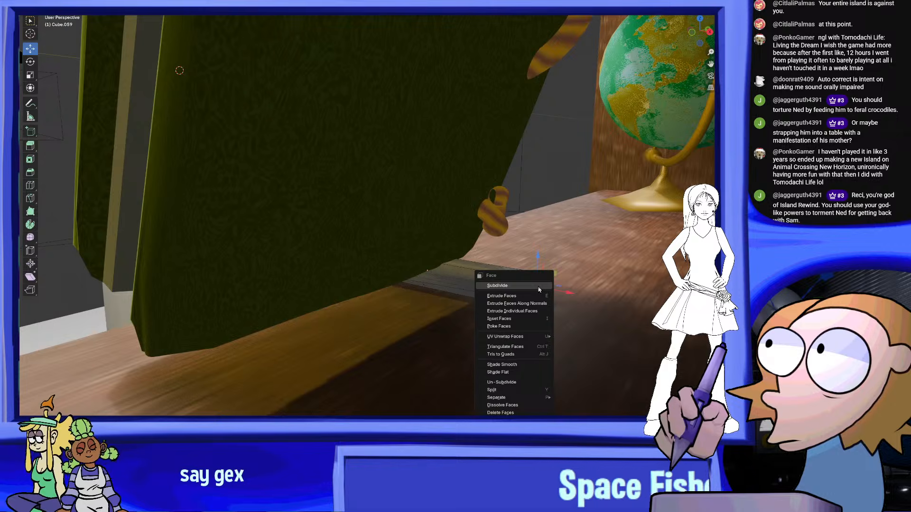
click(519, 297)
click(536, 251)
mouse_move(536, 251)
middle_down()
mouse_move(568, 240)
mouse_move(542, 246)
middle_up()
drag(575, 188, 575, 222)
drag(611, 250, 577, 236)
Extrude the rear leg further up, rotate its end face flatter and move it toward the book
right_click(518, 255)
click(518, 255)
click(540, 200)
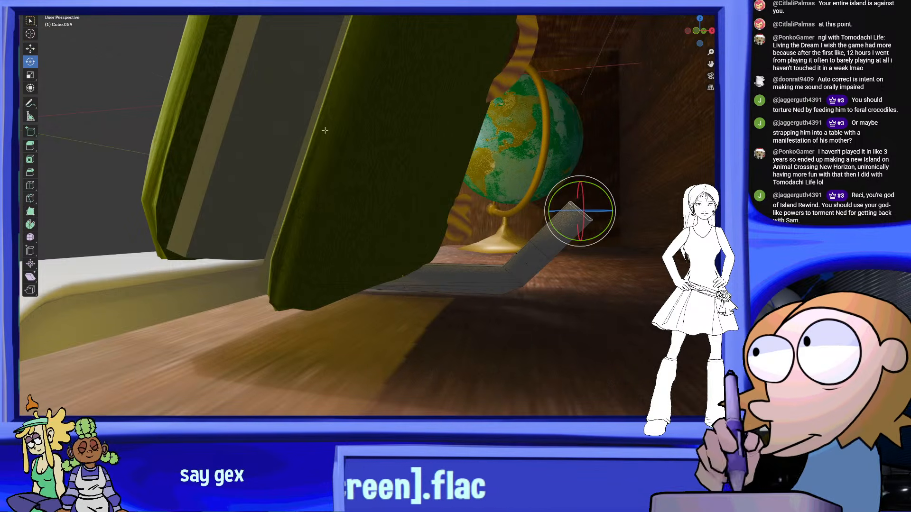
drag(599, 186, 561, 174)
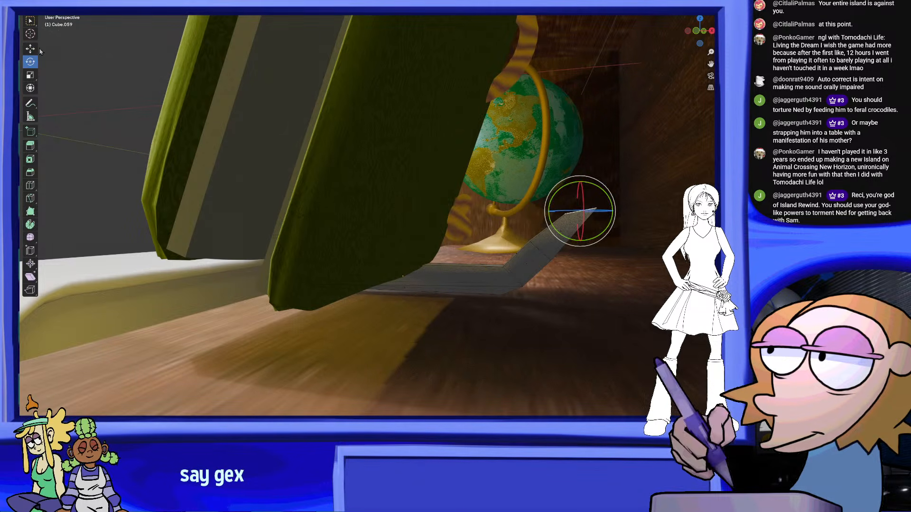
drag(612, 211, 575, 209)
Extrude the rear leg's end upward, continuing its bend toward the book's back cover
right_click(575, 209)
click(575, 210)
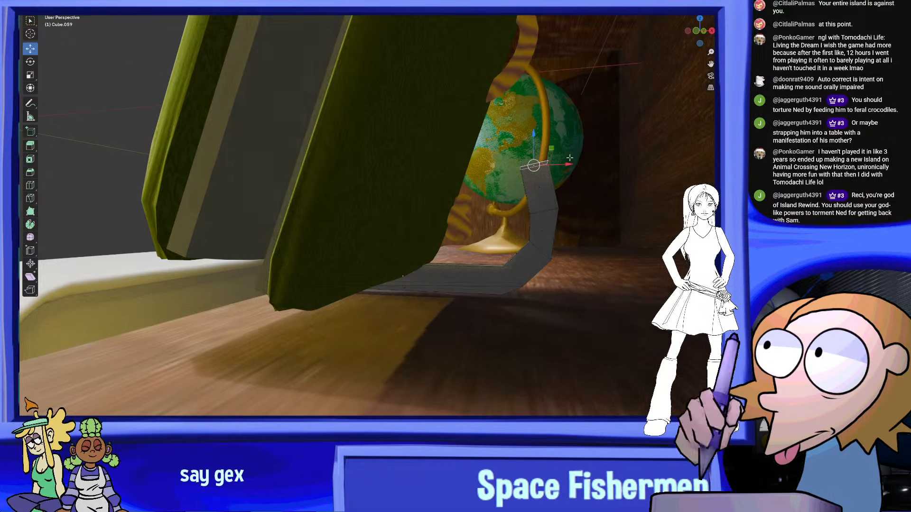
shift+middle_drag(570, 158, 309, 228)
right_click(309, 228)
click(309, 229)
Extrude the next leg segment upward and move its end along X so the leg leans toward the book
right_click(314, 227)
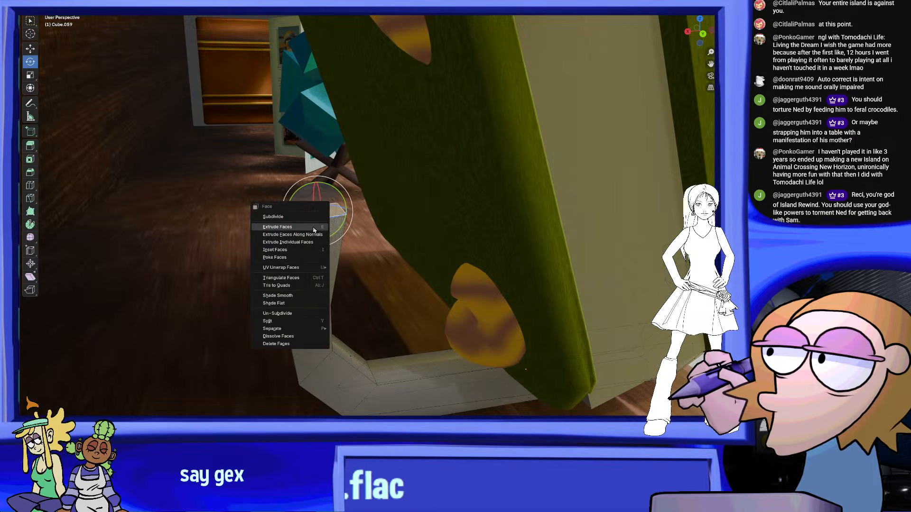
click(314, 227)
click(323, 138)
shift+middle_drag(325, 139, 291, 197)
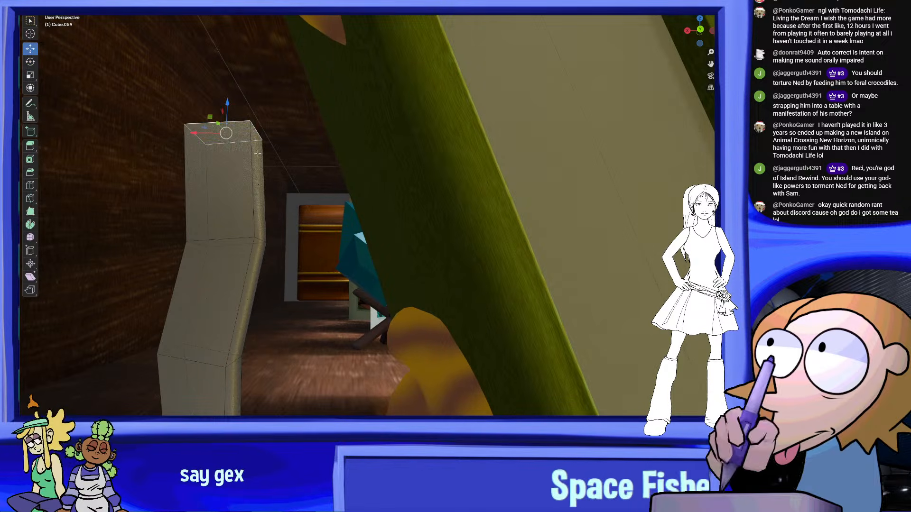
key(g)
key(x)
drag(233, 136, 235, 136)
scroll(247, 142, down, 4)
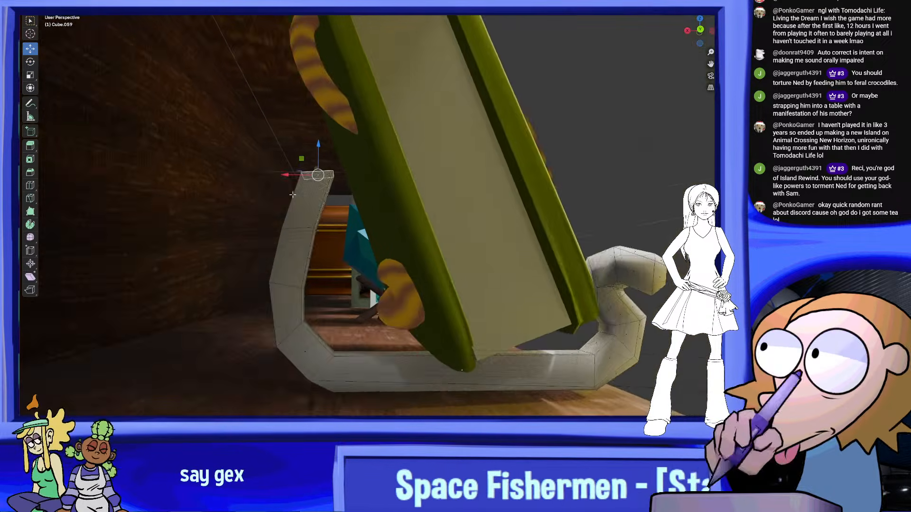
Extrude another segment from the top of the rear leg and adjust the tilt of its end face
middle_drag(303, 166, 324, 183)
right_click(326, 184)
click(325, 183)
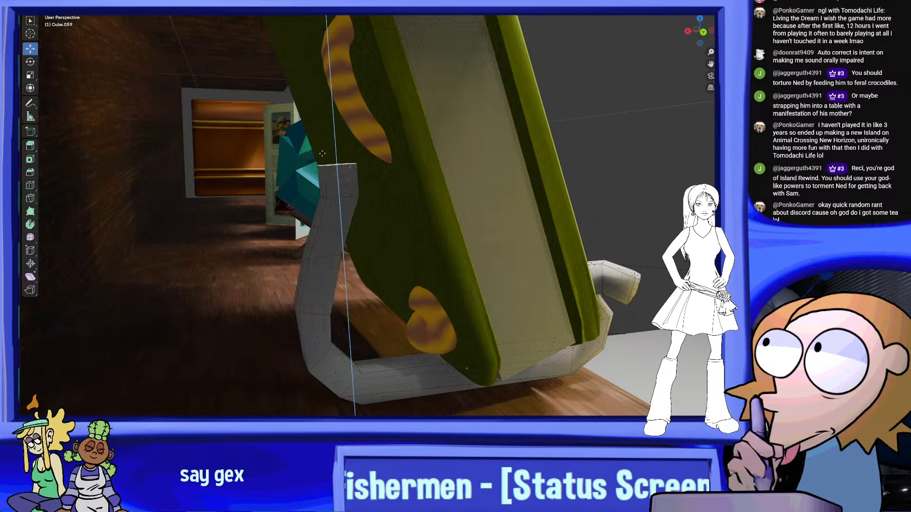
click(308, 127)
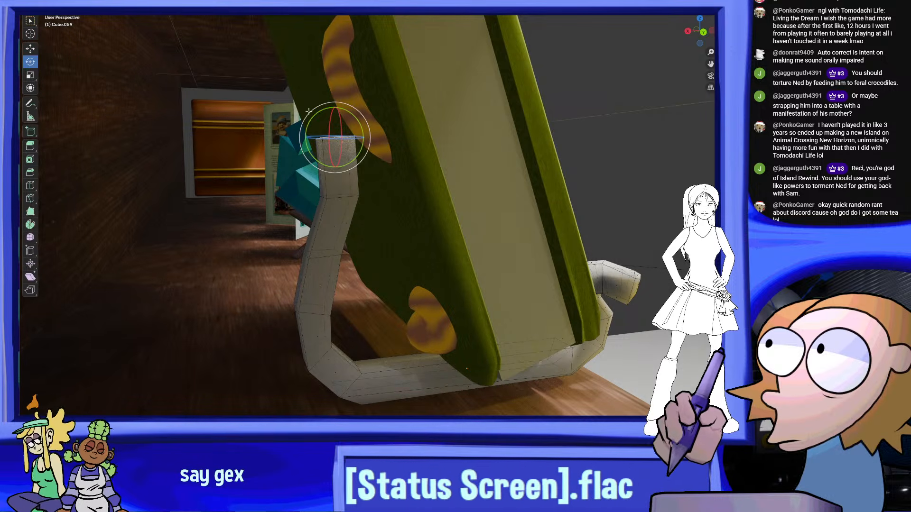
middle_drag(332, 137, 370, 227)
Extrude the rear leg still higher up along the book's back cover
right_click(370, 227)
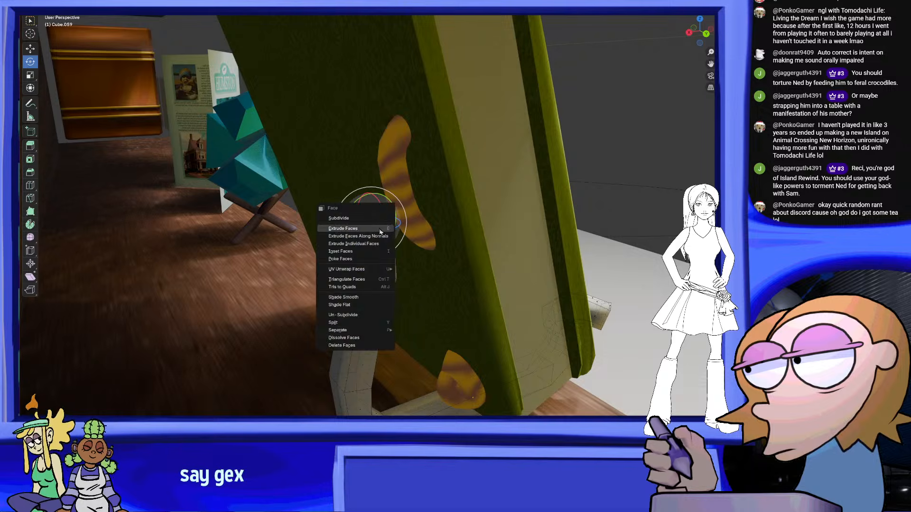
click(380, 231)
click(342, 160)
middle_drag(342, 162, 402, 219)
right_click(403, 219)
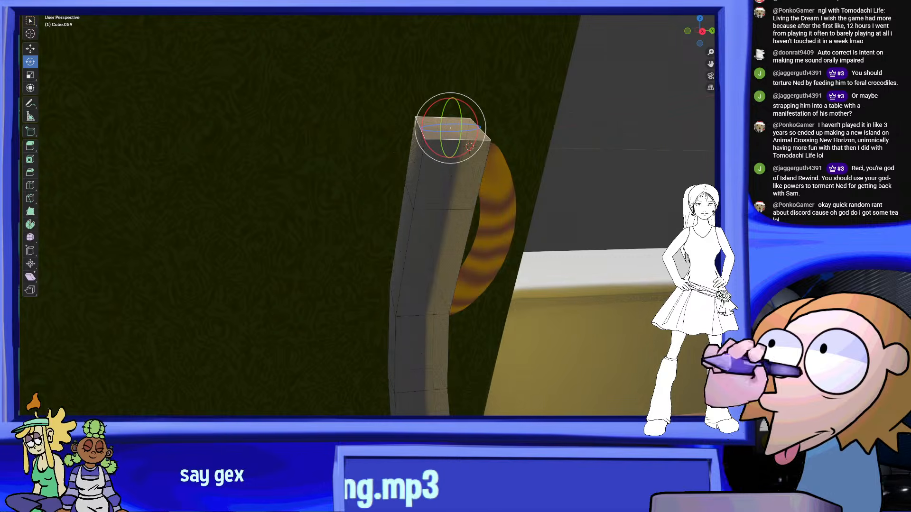
Rotate the leg's top face sideways to start a bend toward the middle of the book
middle_drag(404, 124, 416, 123)
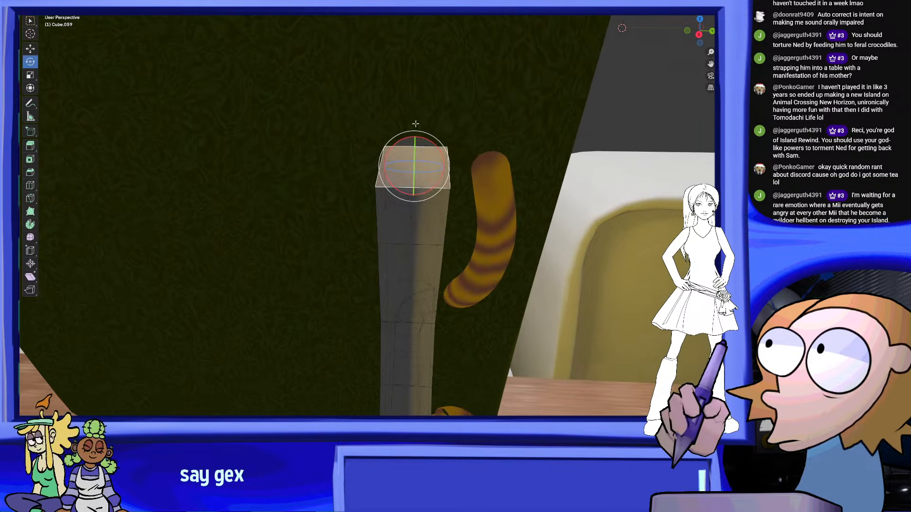
drag(424, 133, 401, 116)
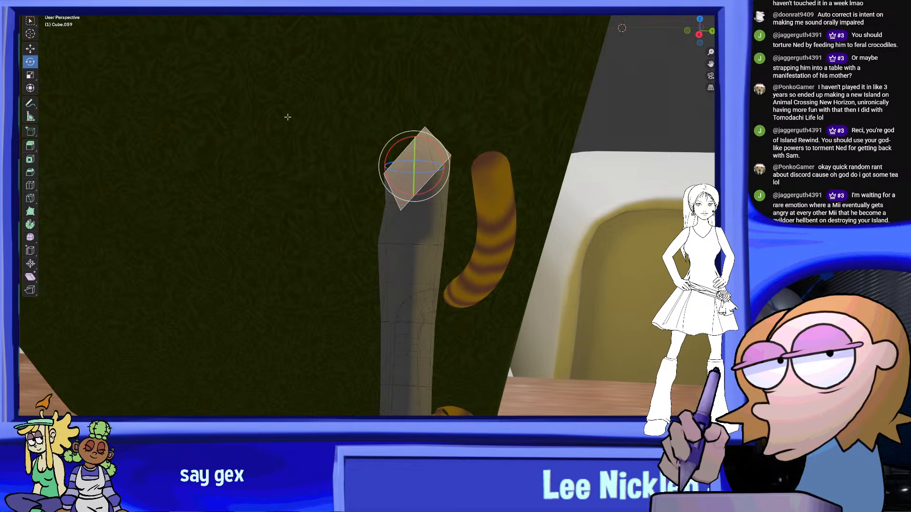
drag(446, 167, 403, 166)
middle_drag(403, 167, 404, 248)
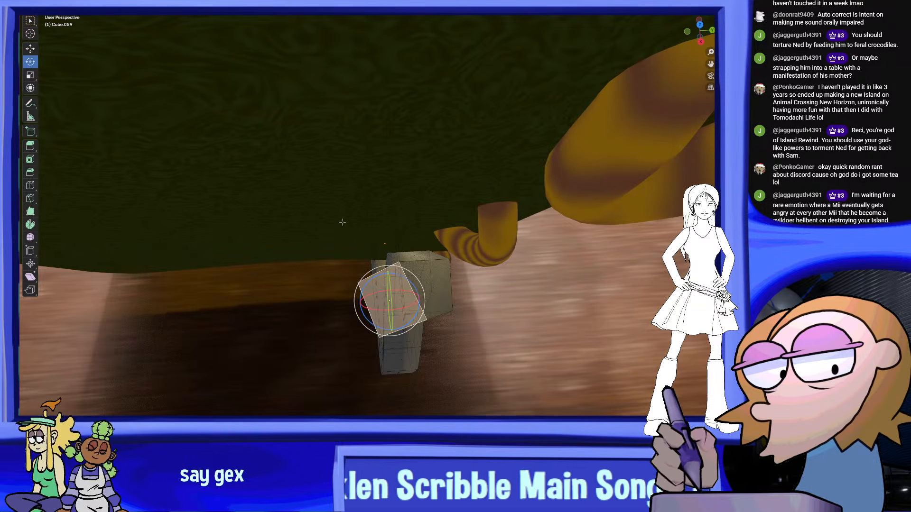
drag(416, 289, 420, 303)
Straighten the tilted top face, extend the leg diagonally toward the book's middle and rotate its end steeper
key(g)
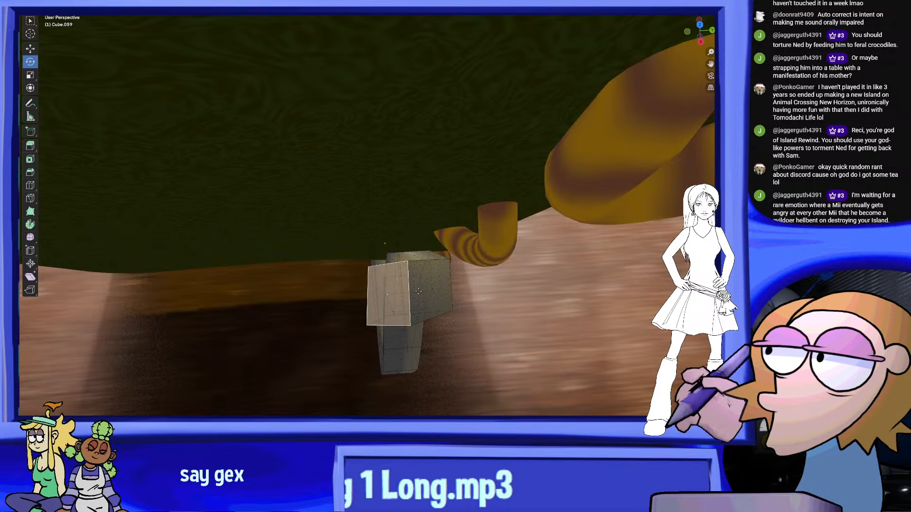
middle_drag(421, 296, 366, 173)
click(380, 142)
click(324, 99)
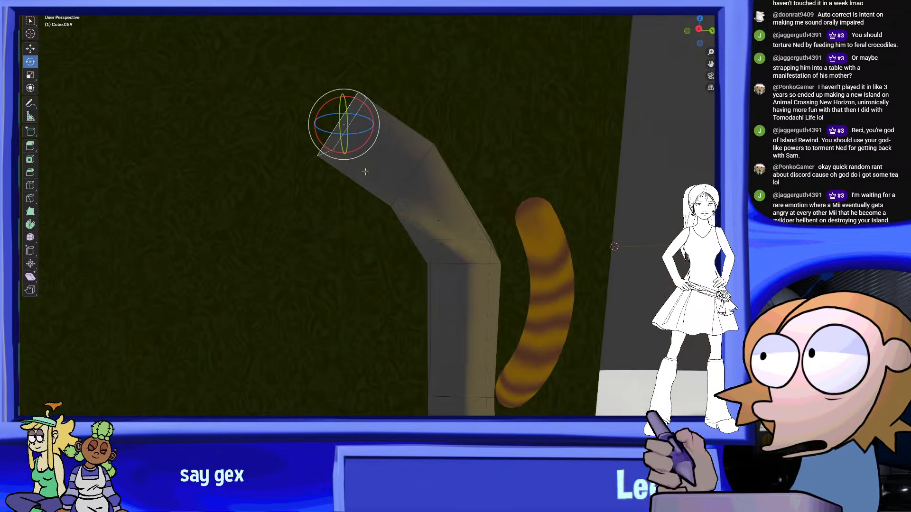
drag(371, 111, 350, 92)
Extrude the bent end sideways to begin a crossbar behind the book
middle_drag(355, 97, 443, 230)
click(445, 232)
click(360, 232)
middle_drag(360, 231, 267, 229)
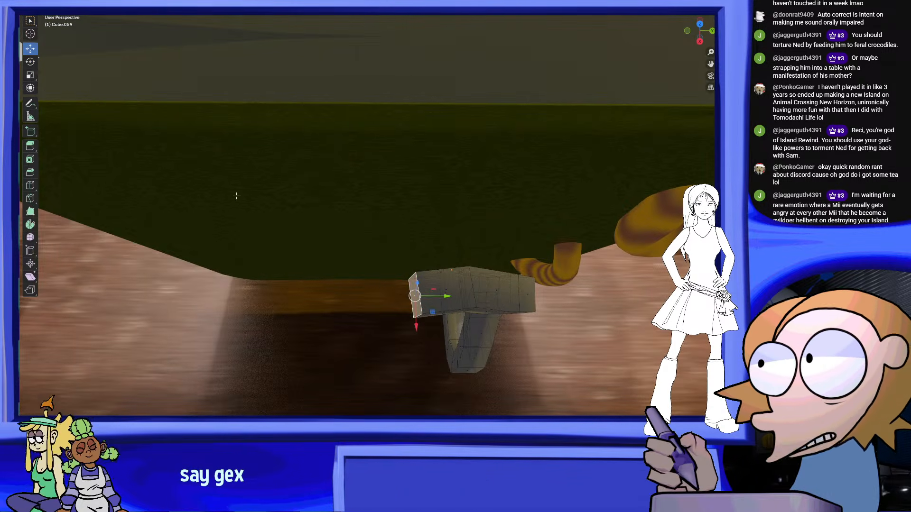
Align the crossbar's end face along X, rotate it upright and extend it to the middle of the book
key(g)
key(x)
click(420, 309)
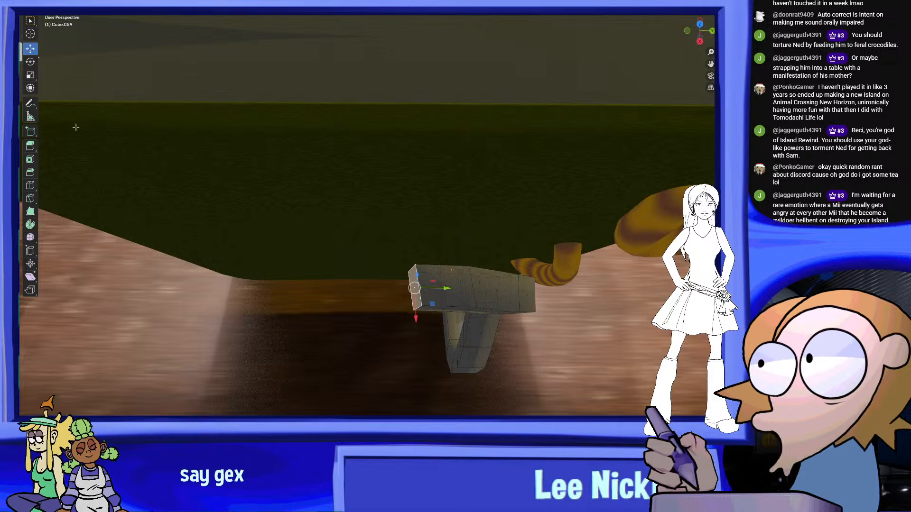
scroll(409, 271, up, 2)
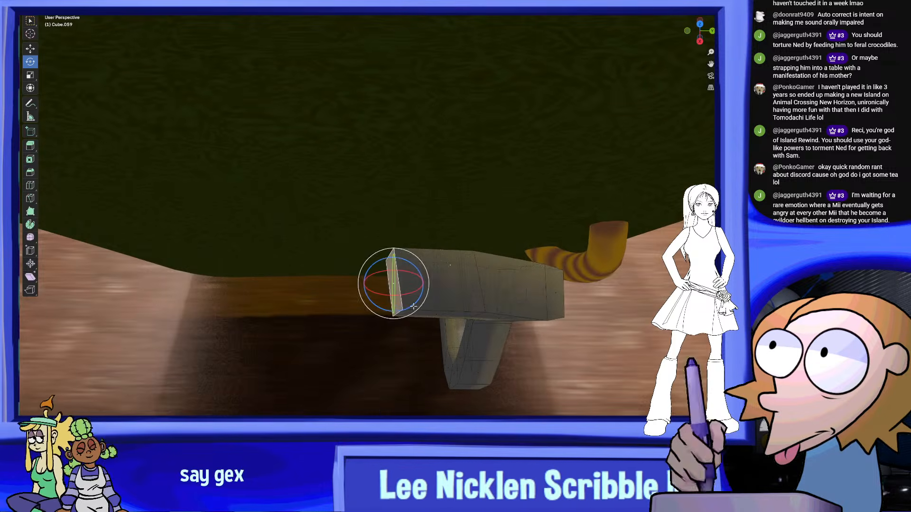
drag(410, 275, 407, 271)
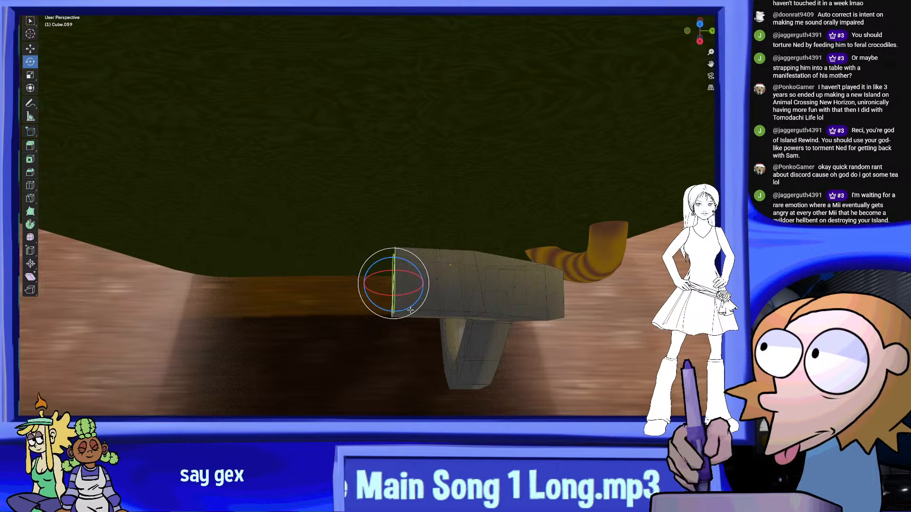
middle_drag(435, 282, 502, 208)
middle_drag(501, 253, 178, 91)
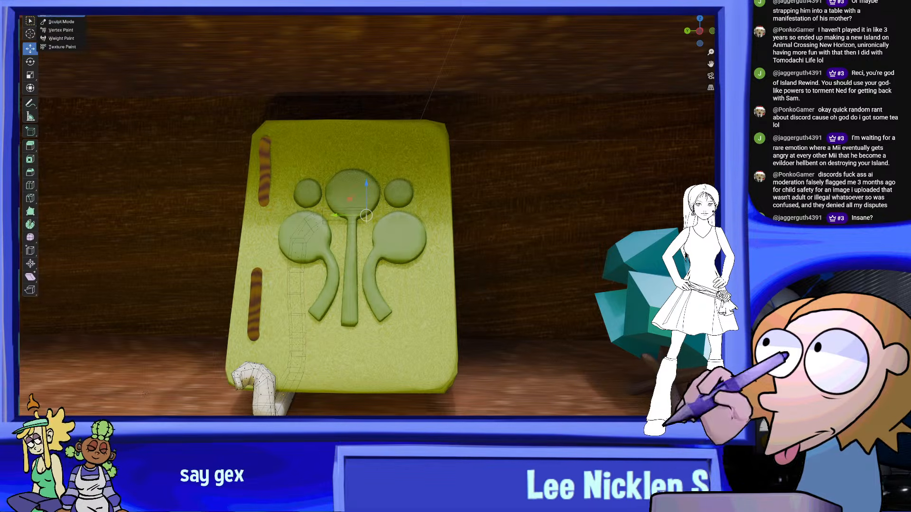
Return to Object Mode and mirror the stand sideways across the book, picking the book as the mirror object
key(Tab)
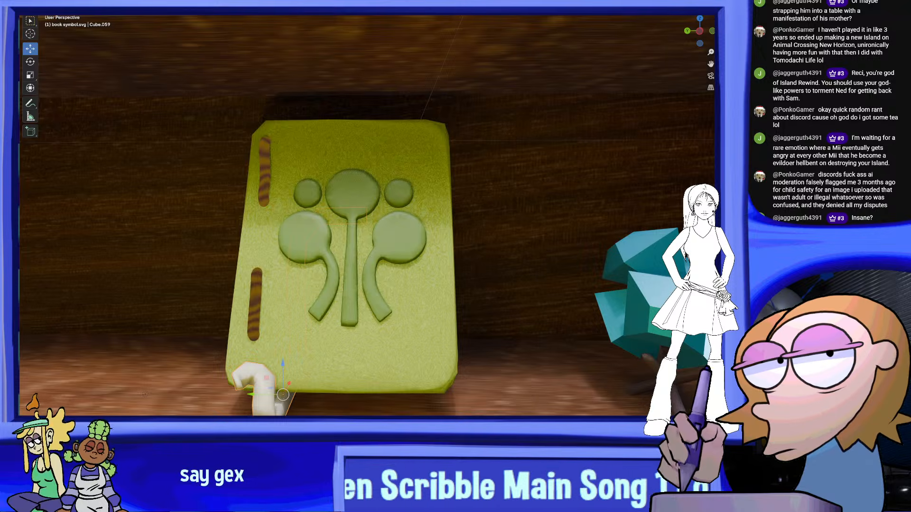
key(ctrl+z)
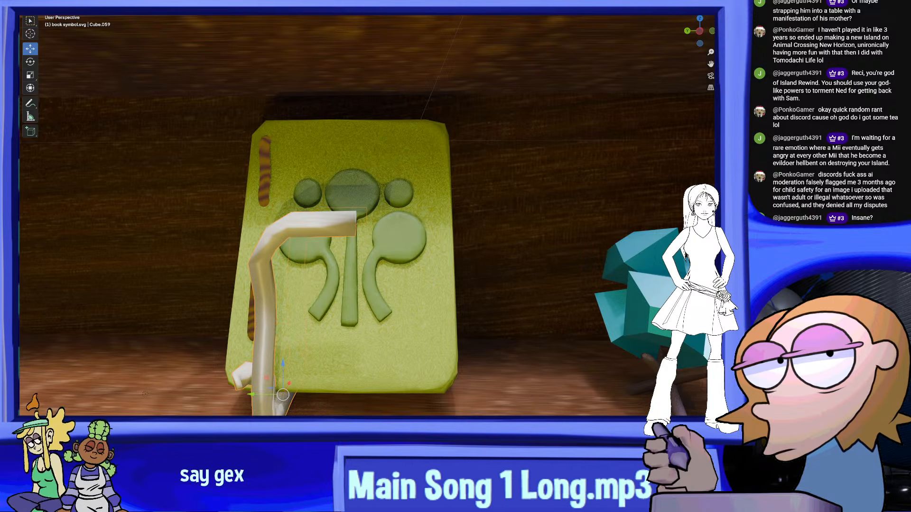
key(ctrl+z)
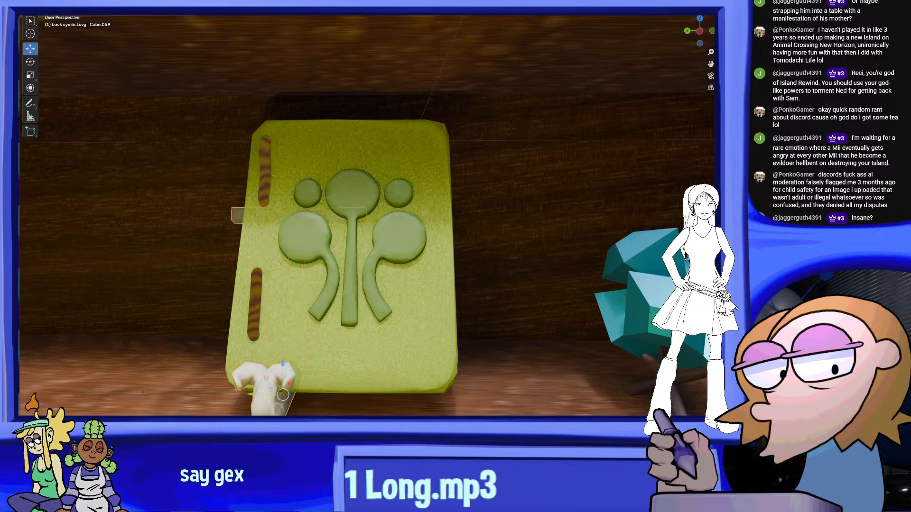
click(365, 343)
middle_drag(471, 338, 477, 285)
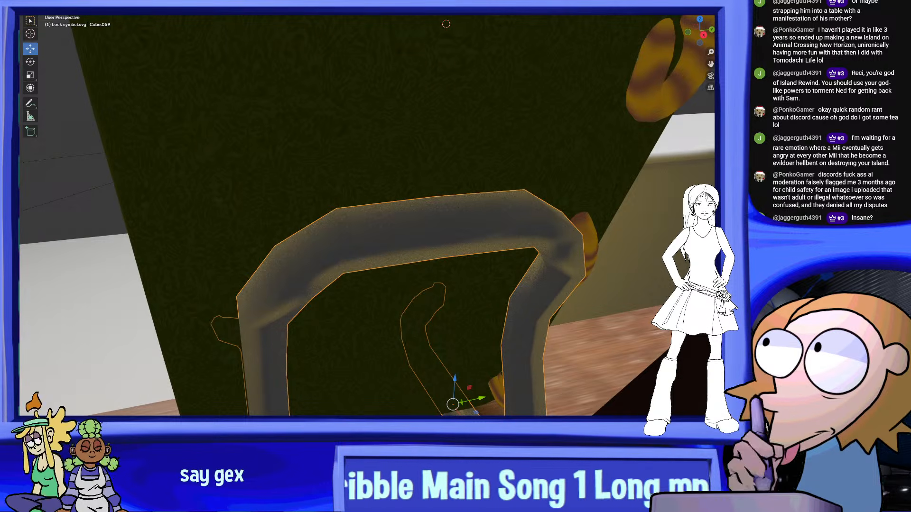
middle_drag(403, 213, 463, 280)
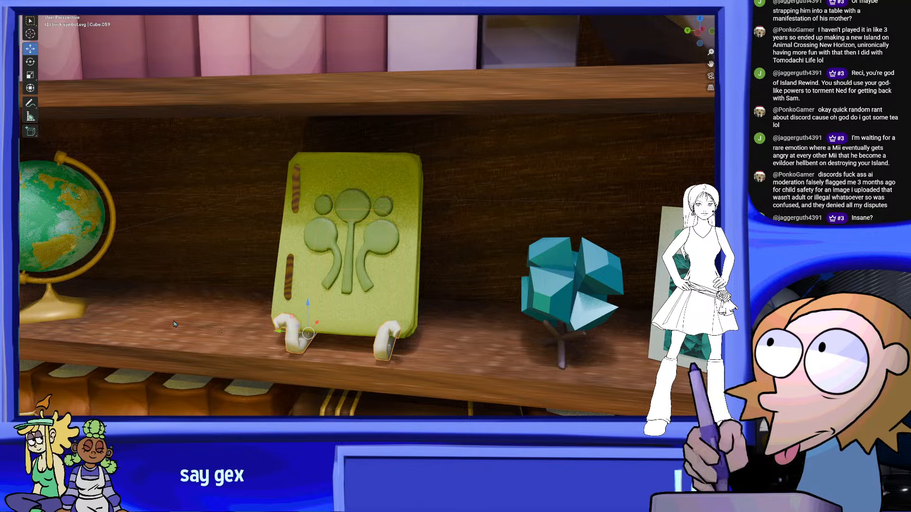
Give the book stand the same gold material as the globe's base
click(76, 284)
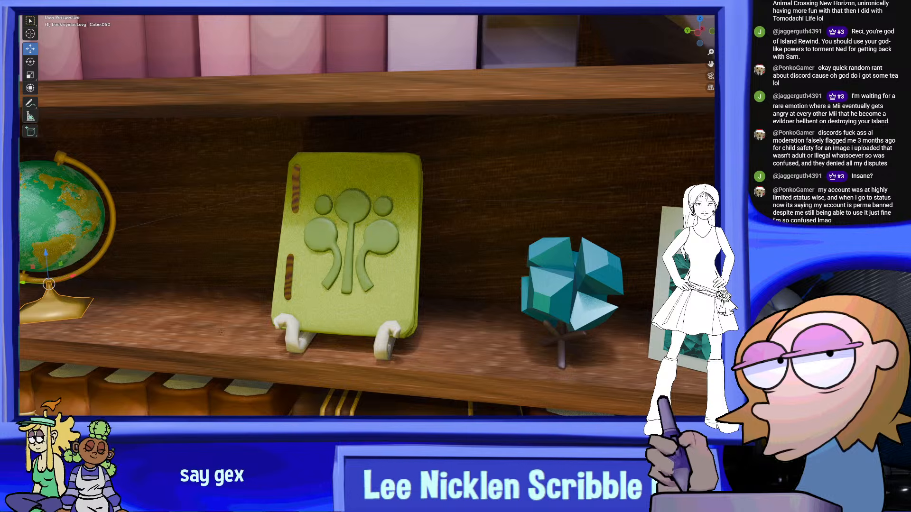
drag(712, 284, 390, 328)
middle_drag(417, 327, 466, 323)
click(468, 326)
scroll(482, 325, down, 5)
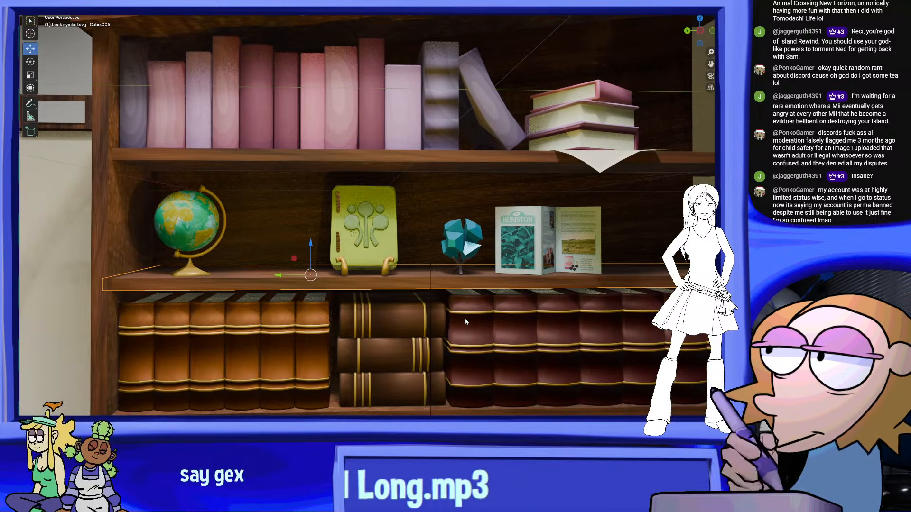
Select the book together with its stand and rotate them to sit at a slight angle on the shelf
scroll(504, 304, up, 8)
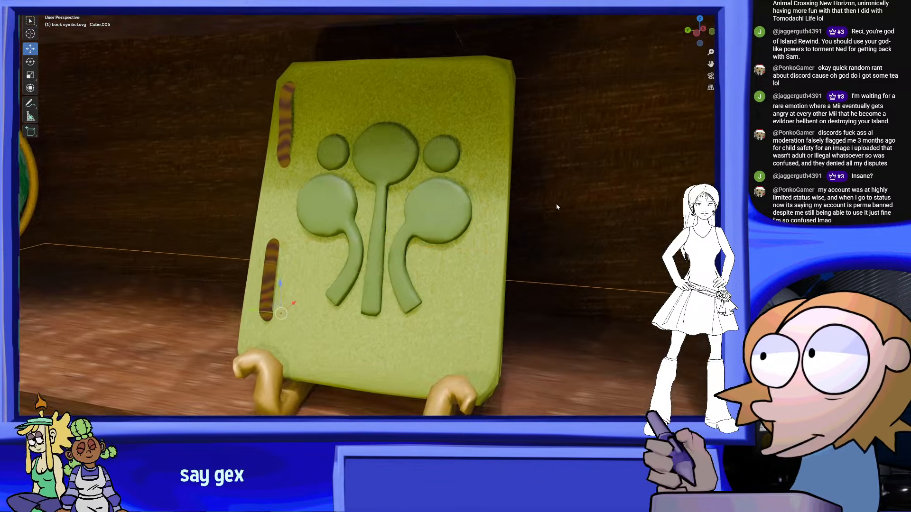
middle_drag(557, 207, 455, 171)
scroll(431, 258, up, 3)
click(422, 312)
shift+click(317, 373)
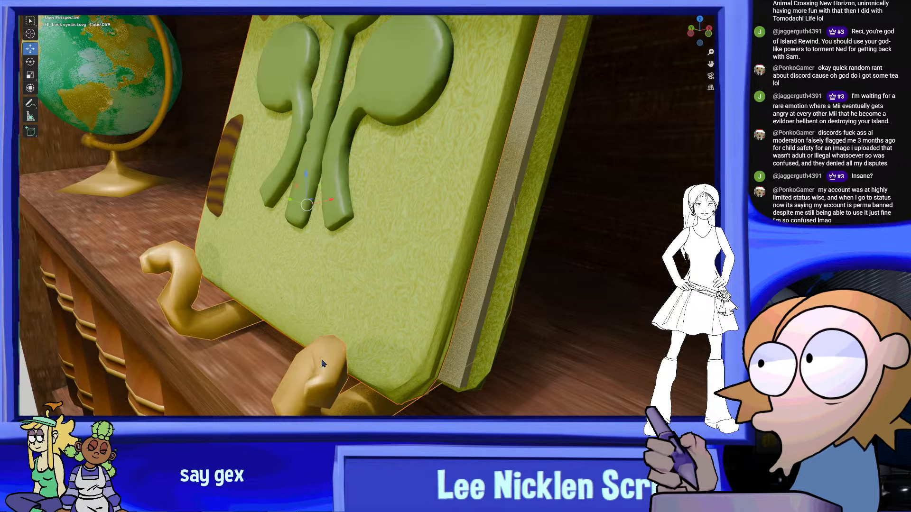
scroll(345, 276, down, 4)
click(31, 62)
middle_drag(308, 166, 325, 191)
drag(343, 224, 336, 240)
middle_drag(336, 240, 375, 256)
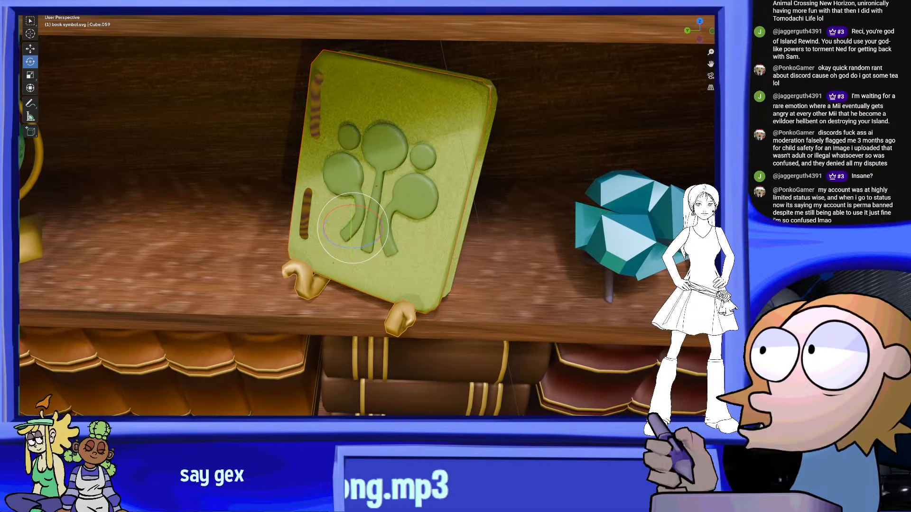
Move the book together with its stand into place, pushing them slightly further back towards the bookcase's rear panel
click(30, 48)
mouse_move(351, 205)
middle_down()
mouse_move(447, 199)
mouse_move(338, 201)
middle_up()
key(KP_0)
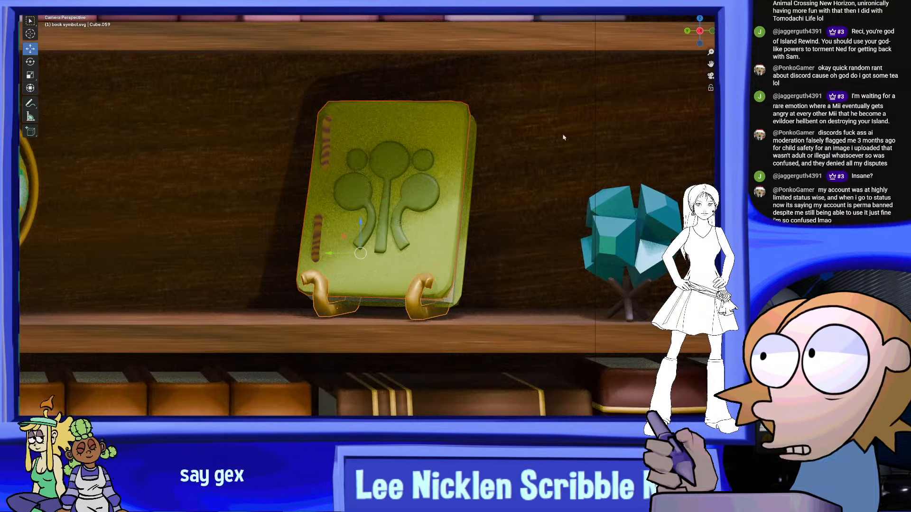
middle_drag(468, 231, 349, 240)
scroll(433, 243, up, 6)
scroll(348, 245, up, 5)
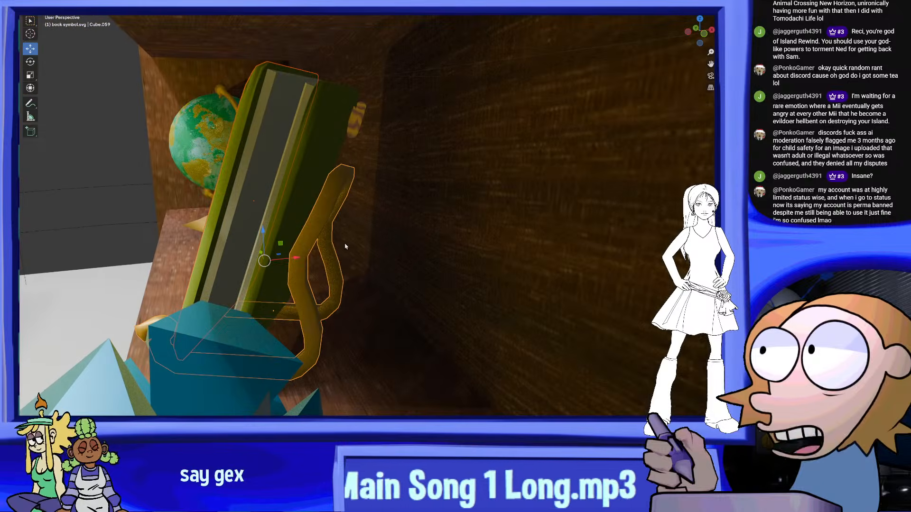
drag(297, 261, 319, 260)
middle_drag(319, 260, 370, 276)
middle_drag(552, 276, 443, 320)
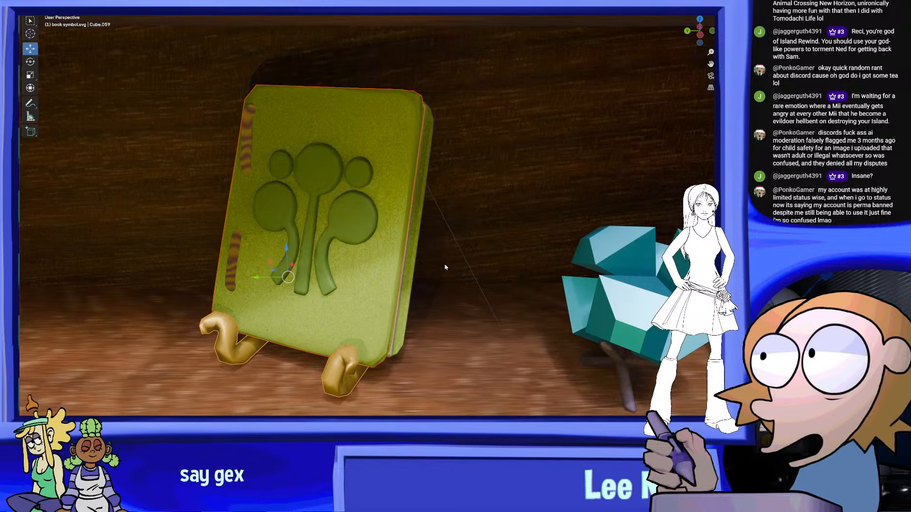
scroll(444, 332, down, 2)
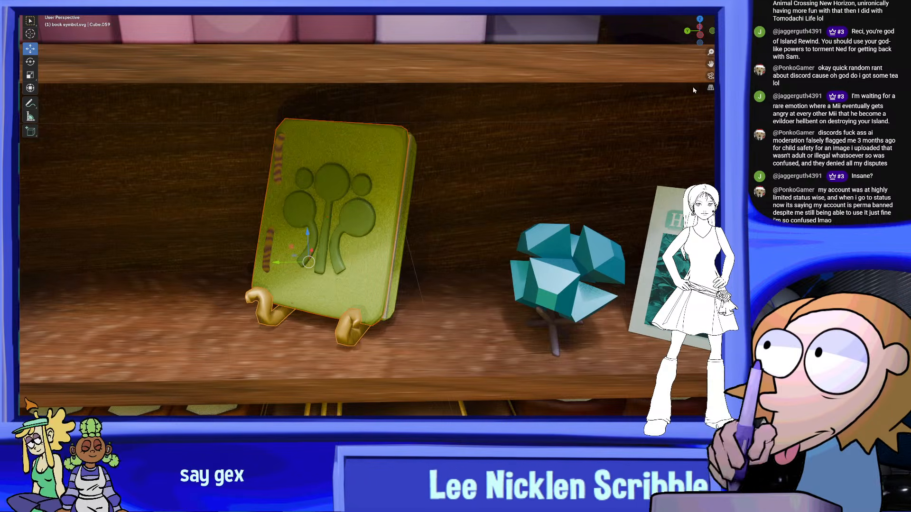
click(711, 76)
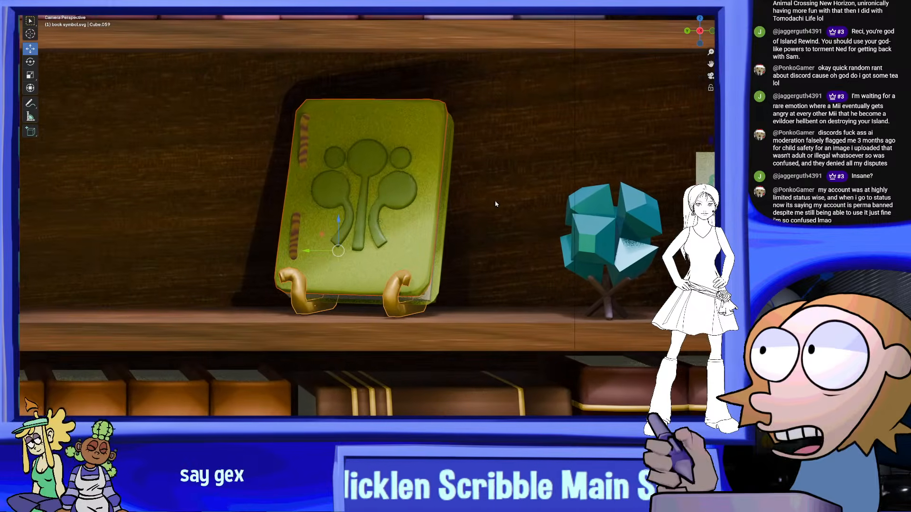
Shift the book and its stand slightly along Y towards the globe, judging the placement through the camera
scroll(492, 215, down, 2)
scroll(422, 234, down, 1)
scroll(323, 242, up, 1)
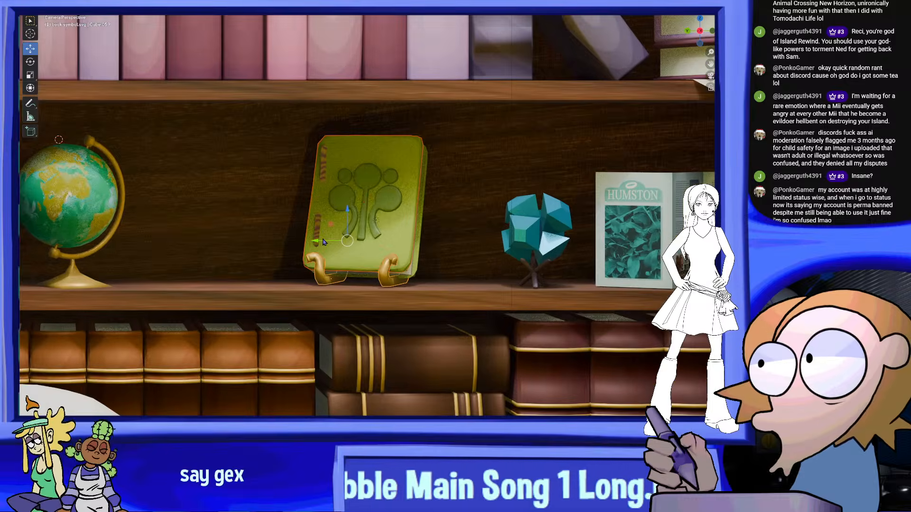
scroll(331, 246, up, 2)
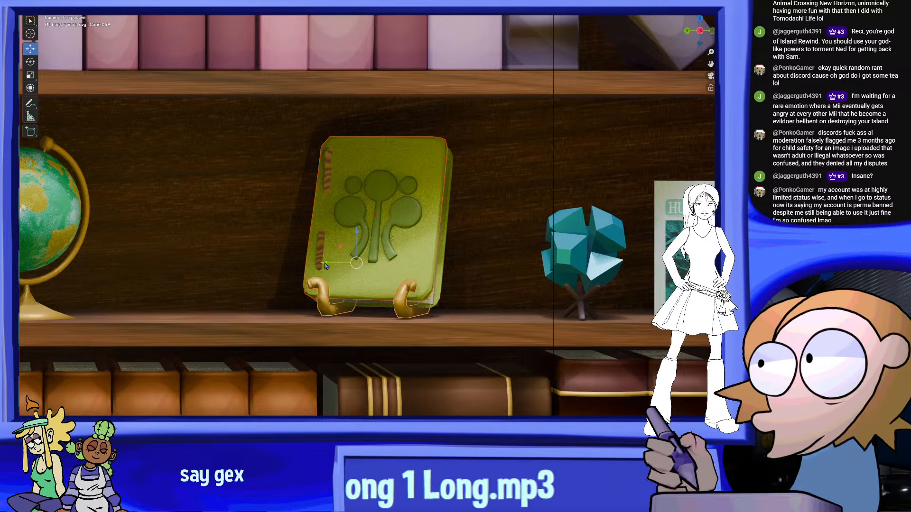
drag(322, 266, 275, 255)
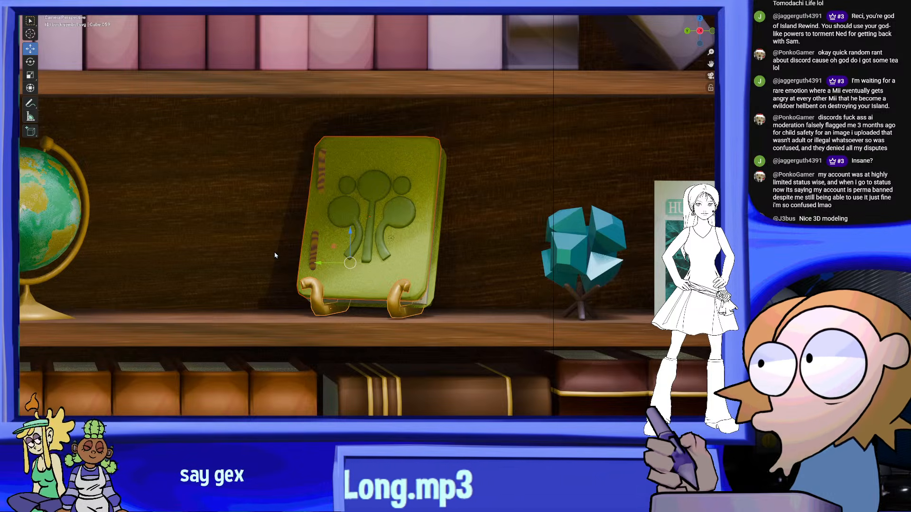
Examine the displayed book and the whole bookcase arrangement through the camera, with nothing selected
scroll(479, 278, down, 2)
scroll(440, 272, up, 2)
click(509, 305)
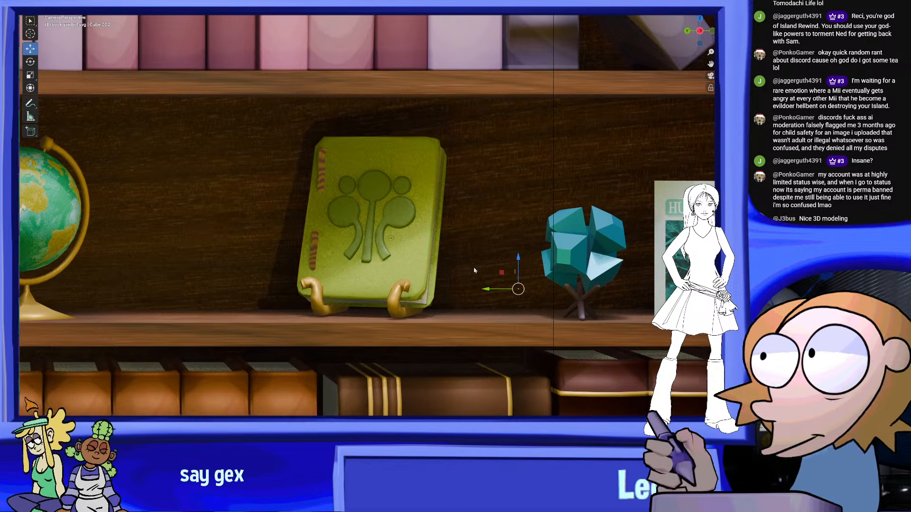
scroll(474, 270, up, 3)
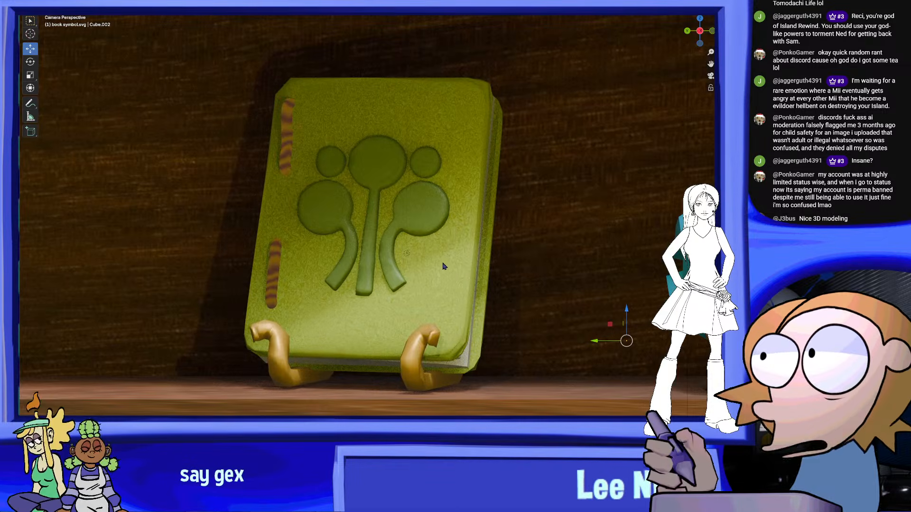
scroll(450, 232, down, 10)
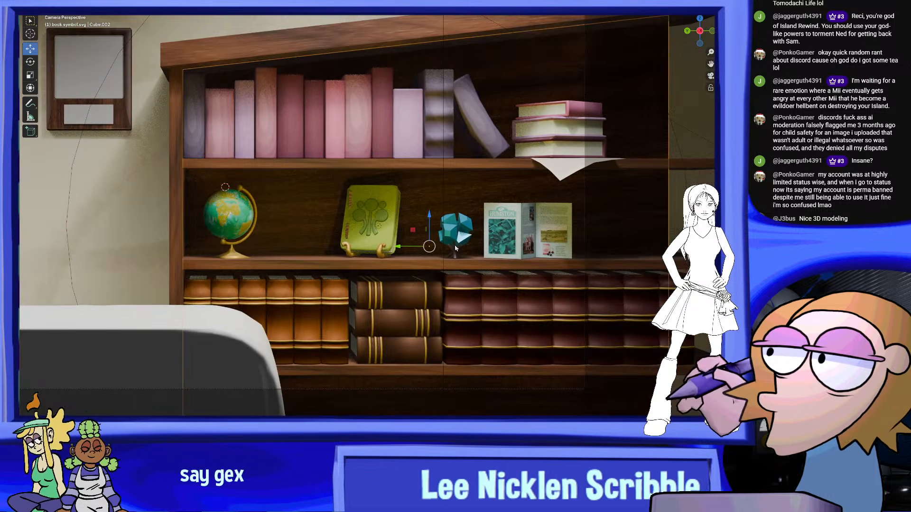
scroll(469, 84, up, 1)
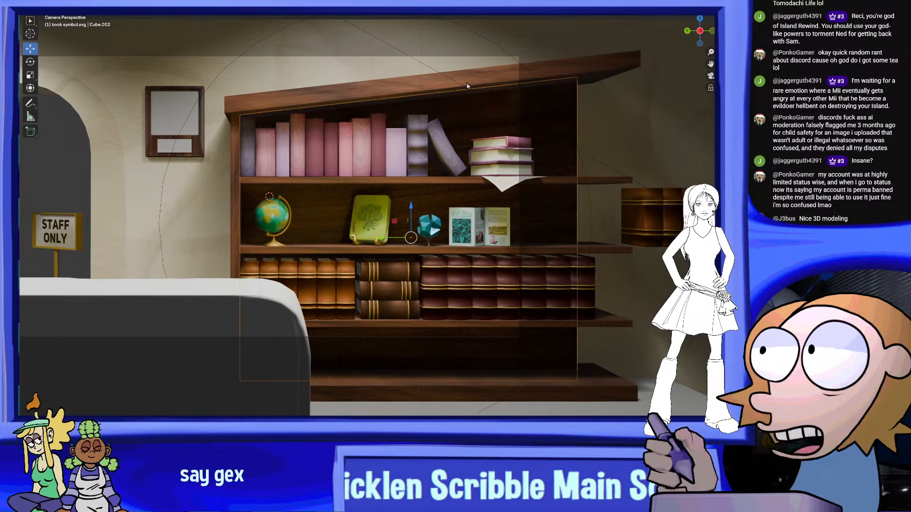
key(alt+a)
scroll(416, 50, up, 5)
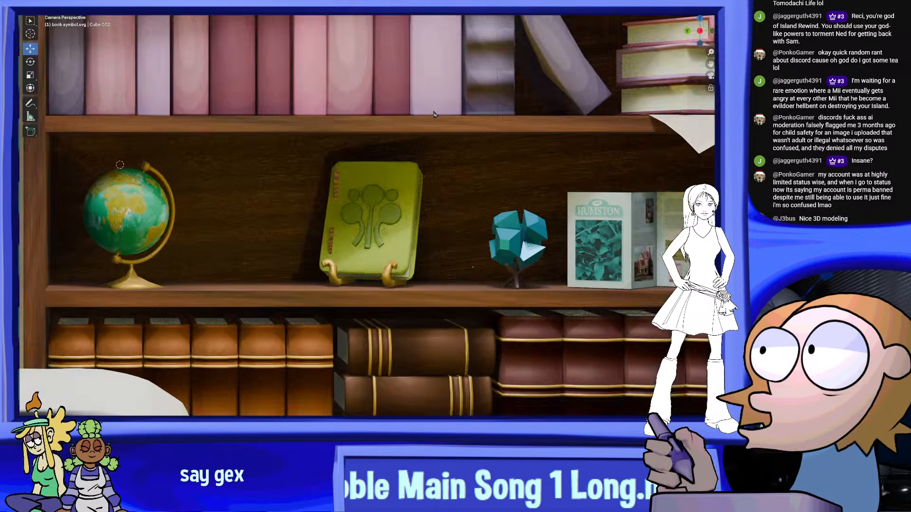
click(35, 15)
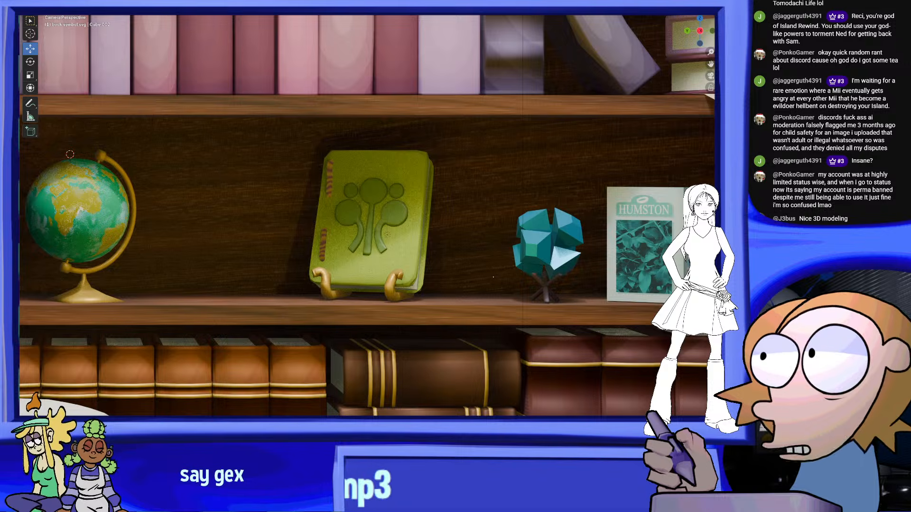
click(35, 14)
click(60, 35)
scroll(332, 119, down, 5)
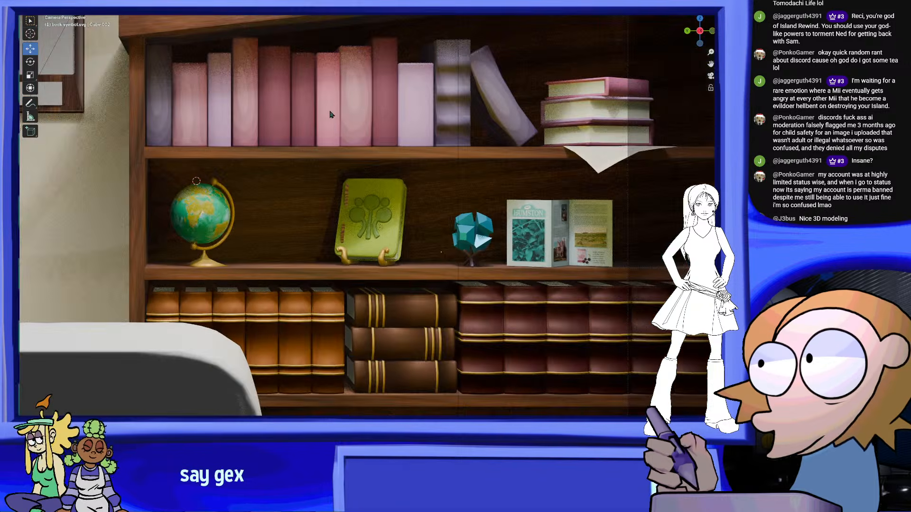
scroll(399, 185, up, 1)
scroll(399, 185, up, 1)
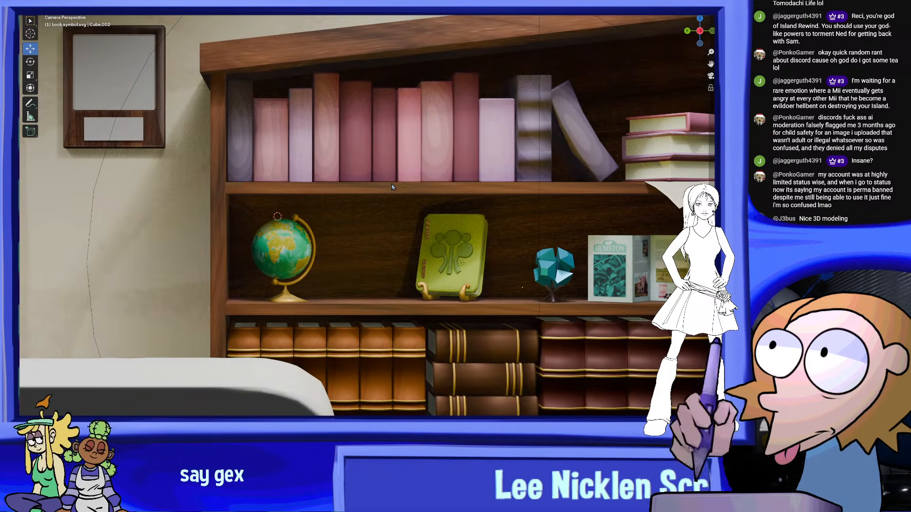
shift+middle_drag(399, 186, 485, 187)
shift+middle_drag(430, 213, 518, 200)
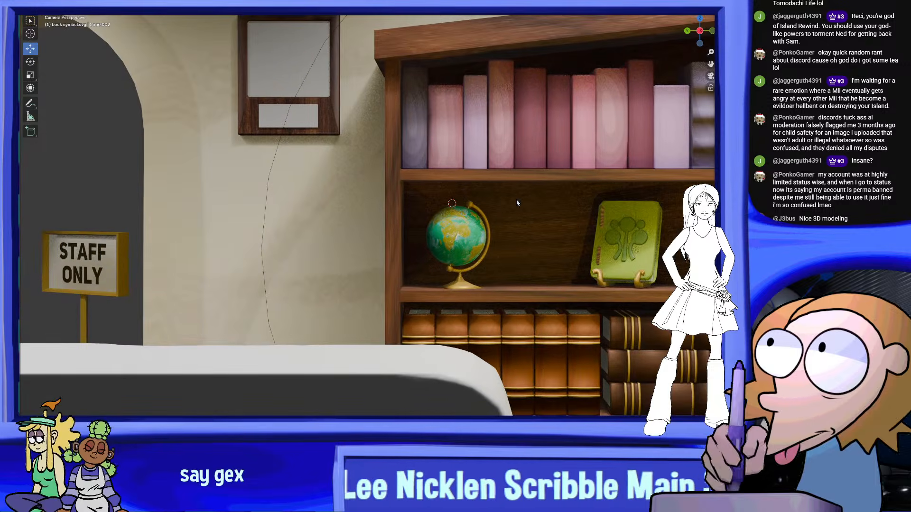
scroll(458, 270, down, 2)
Select the curved counter slab and add an Image Texture node with the pink marble image to its material
click(418, 284)
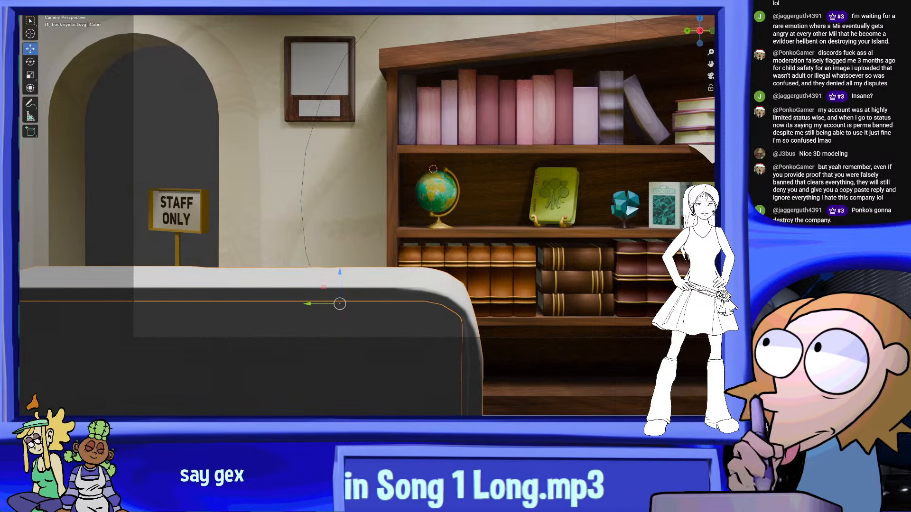
key(shift+a)
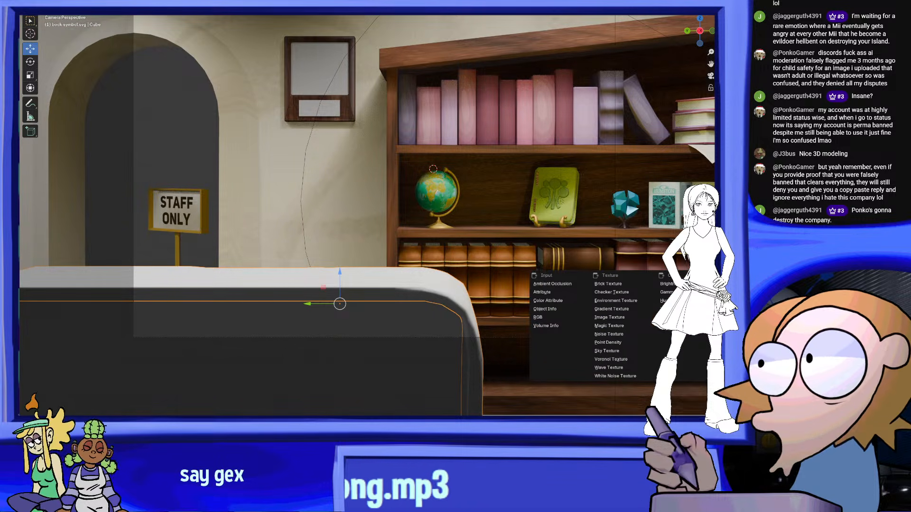
click(609, 318)
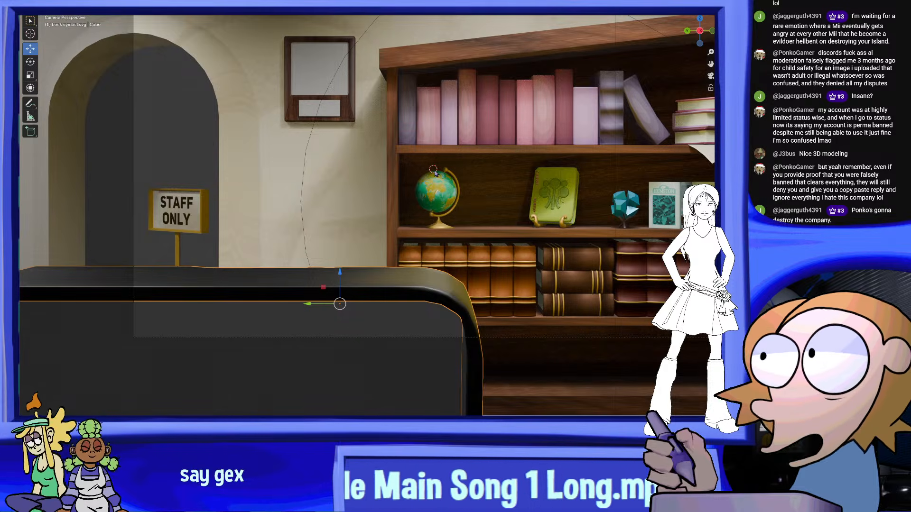
Examine the marble texture on the counter's surface and rounded corner from above and from the front
middle_drag(479, 260, 425, 242)
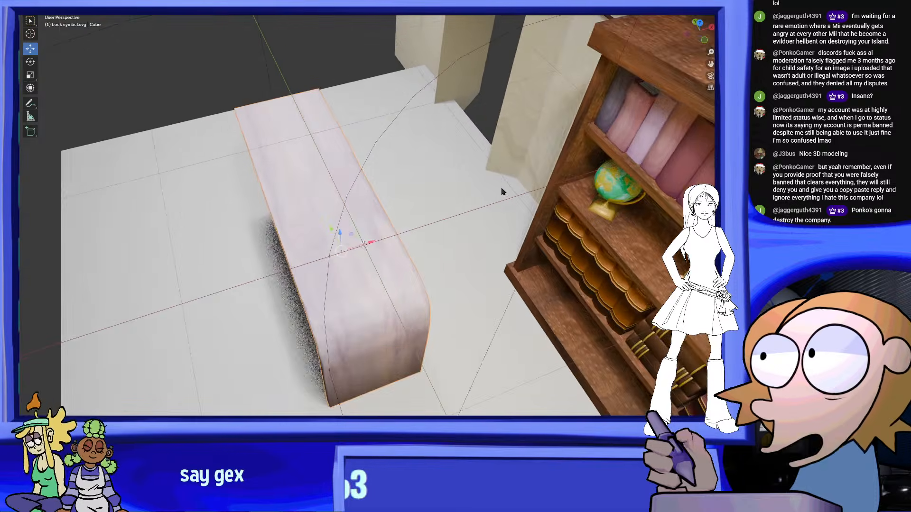
scroll(496, 209, up, 3)
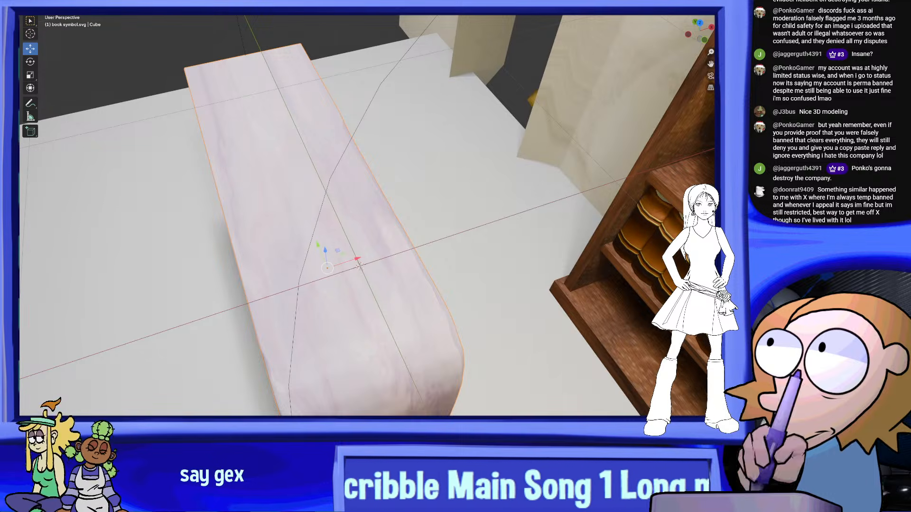
middle_drag(377, 258, 411, 229)
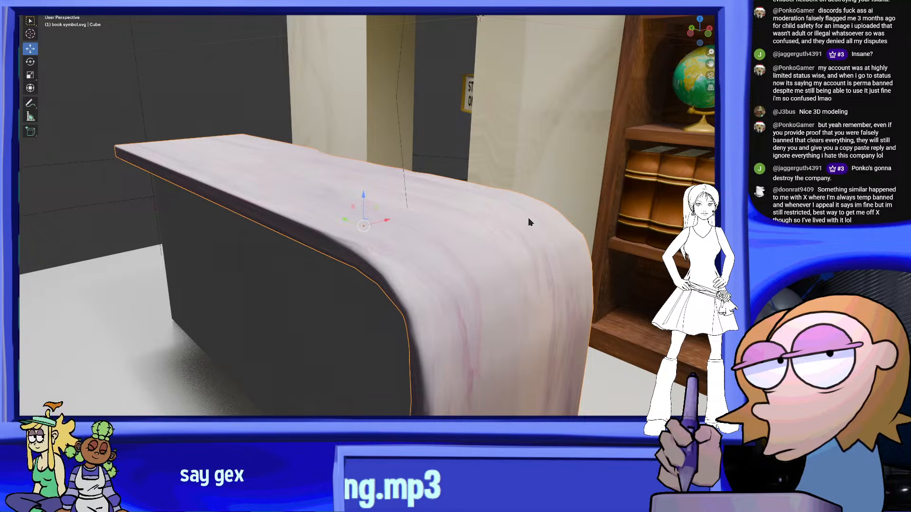
middle_drag(526, 239, 394, 236)
scroll(551, 227, up, 2)
scroll(443, 238, up, 2)
scroll(443, 238, down, 5)
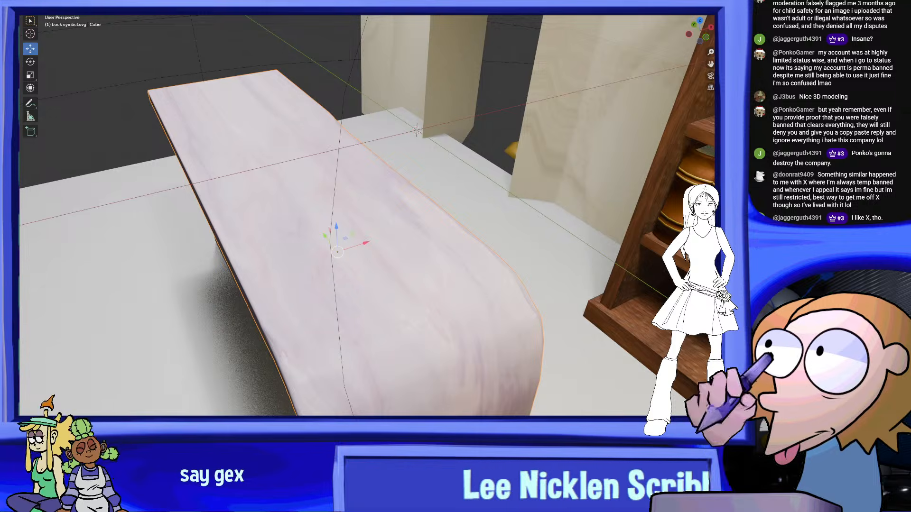
click(61, 2)
click(71, 14)
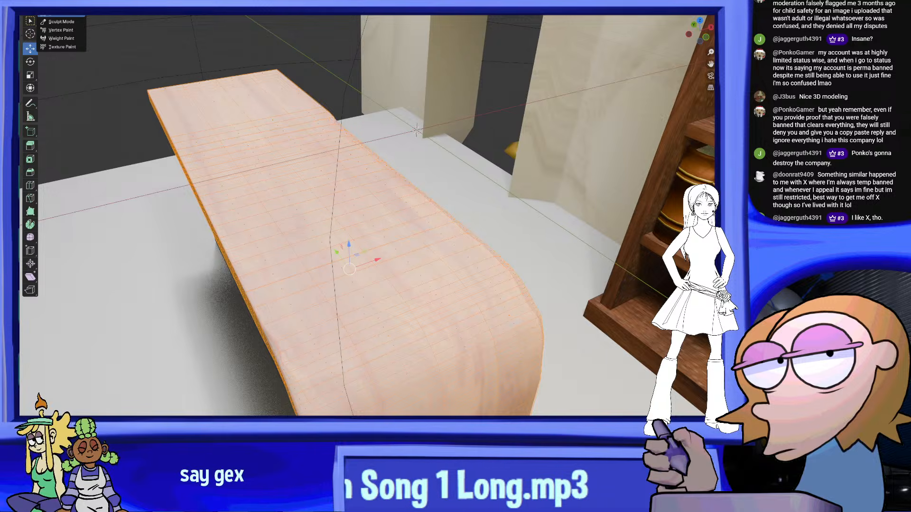
key(Tab)
middle_drag(353, 147, 357, 150)
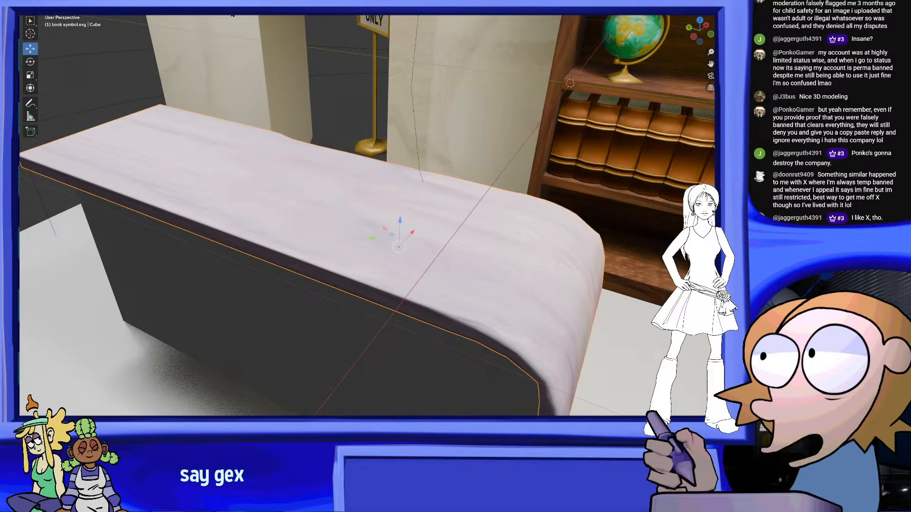
Open the counter slab's UV layout in the UV Editing workspace and display the 3D view with rendered shading
click(209, 4)
scroll(338, 305, down, 7)
drag(321, 341, 20, 115)
middle_drag(598, 333, 500, 270)
scroll(533, 346, down, 10)
scroll(638, 277, up, 4)
scroll(499, 269, up, 4)
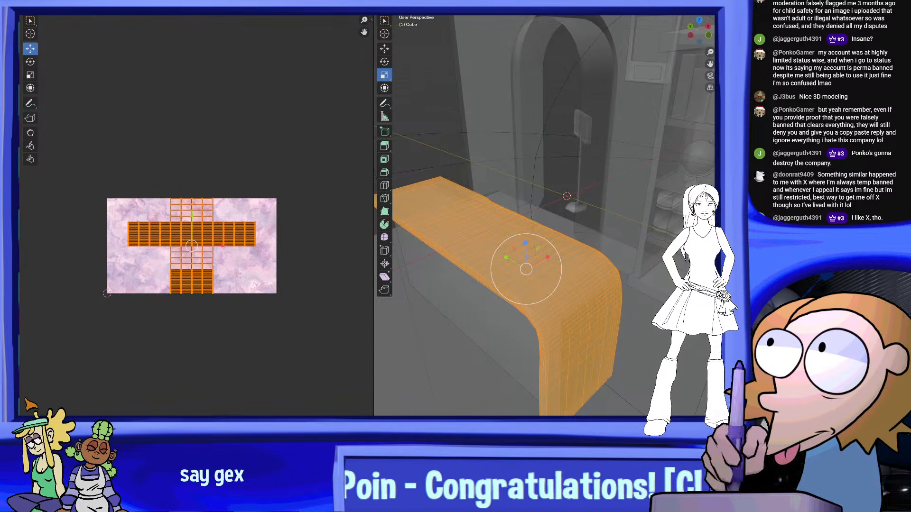
key(z)
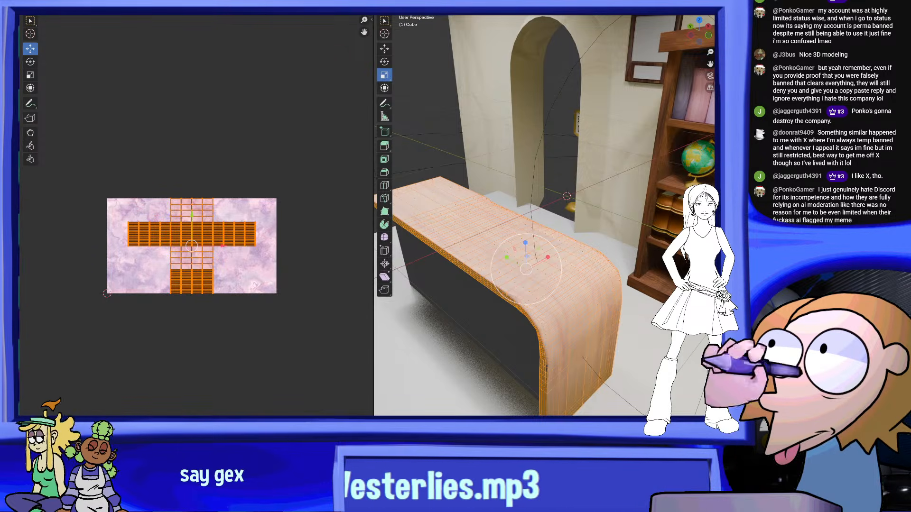
Hide the mesh overlays in the 3D view so the marble on the counter shows without wireframe beside its UV layout
scroll(545, 216, up, 3)
shift+middle_drag(545, 237, 498, 233)
key(alt+shift+z)
scroll(498, 232, up, 3)
scroll(551, 280, down, 3)
middle_drag(553, 284, 643, 223)
shift+middle_drag(530, 261, 502, 335)
scroll(254, 249, up, 2)
drag(309, 332, 79, 142)
scroll(72, 133, up, 3)
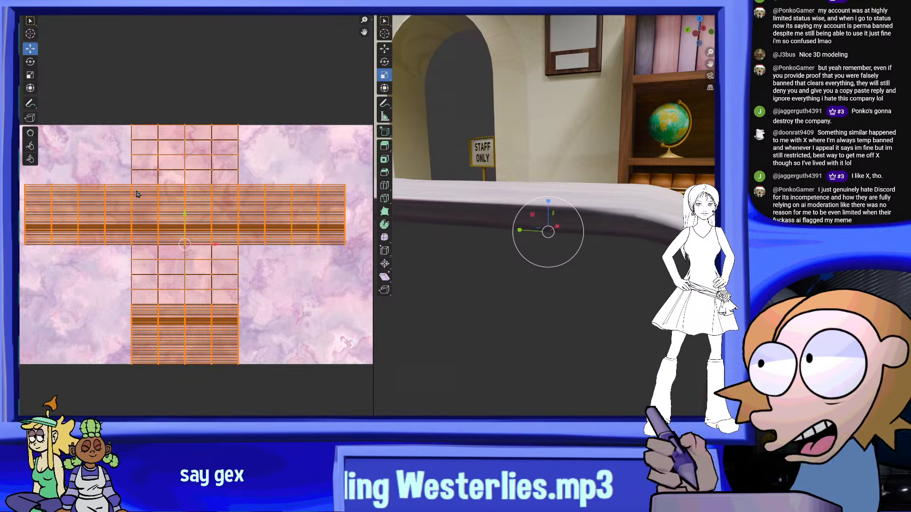
Scale the counter's UV islands narrower horizontally and enlarge the layout until it extends above and below the marble image
click(29, 75)
drag(201, 232, 183, 234)
middle_drag(503, 219, 539, 285)
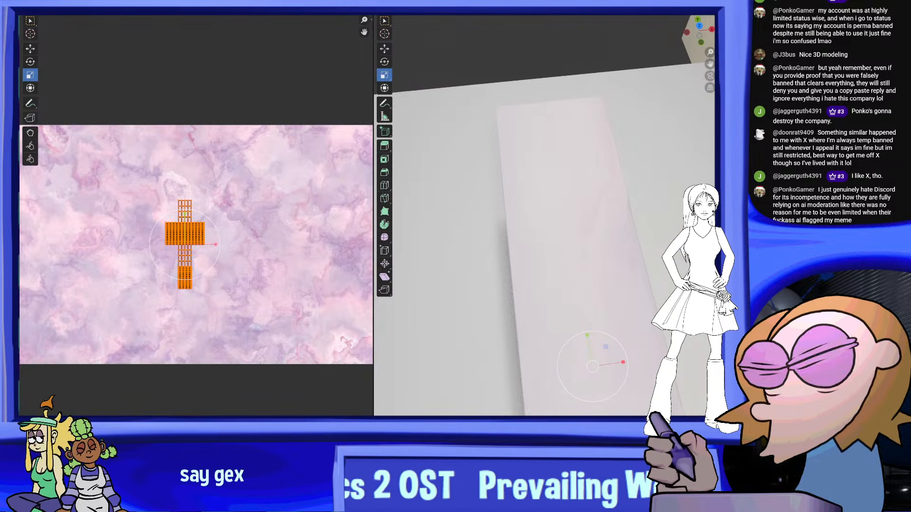
drag(203, 227, 253, 178)
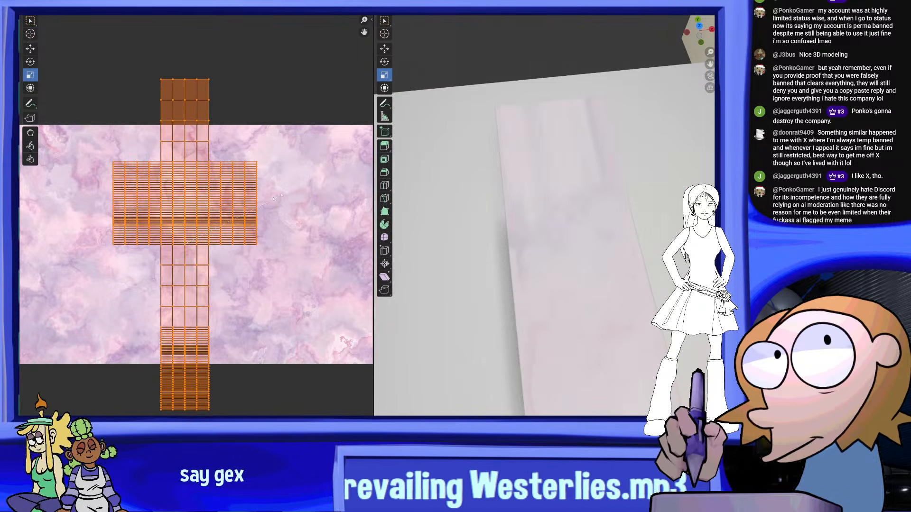
middle_drag(550, 197, 553, 148)
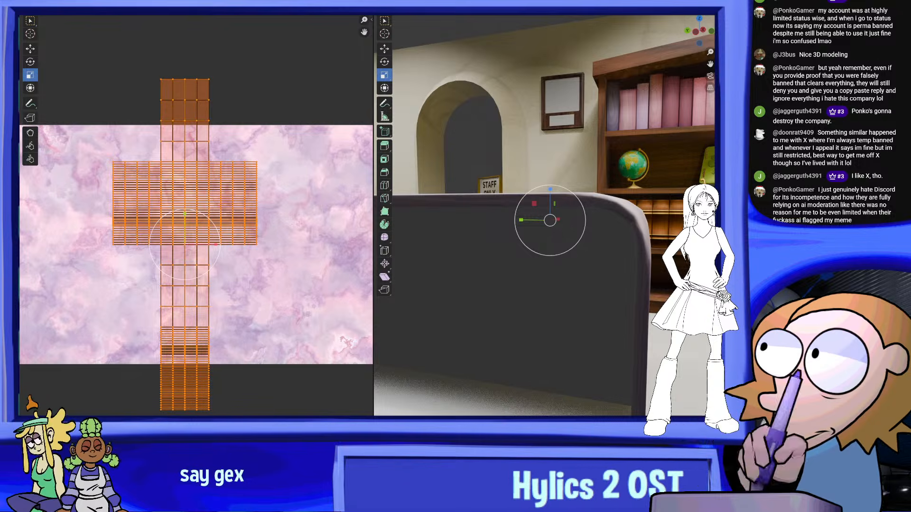
Open the counter's marble material in the Shading workspace, with the whole counter in view
click(273, 3)
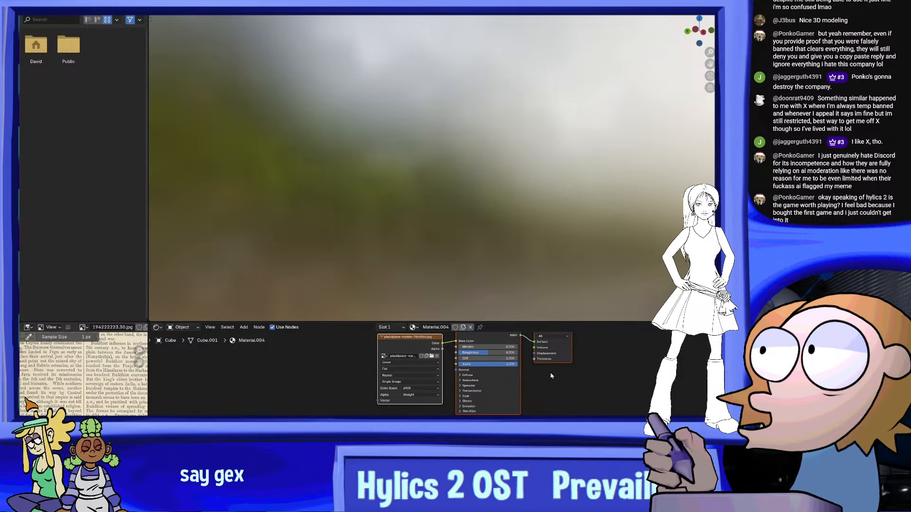
middle_drag(512, 161, 427, 251)
shift+middle_drag(427, 252, 602, 194)
scroll(482, 126, up, 4)
scroll(519, 186, up, 5)
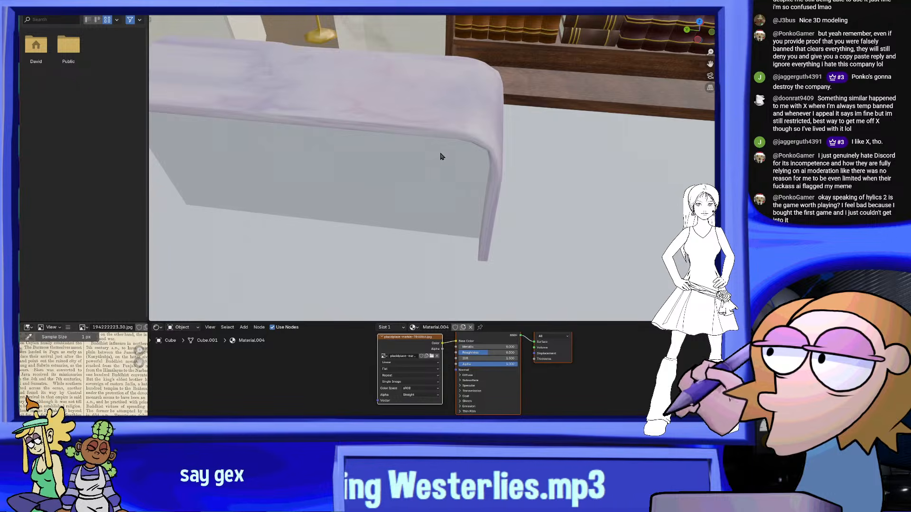
middle_drag(440, 157, 551, 221)
Move the Principled BSDF and Material Output nodes away from the marble Image Texture node to leave a gap
middle_drag(536, 356, 513, 406)
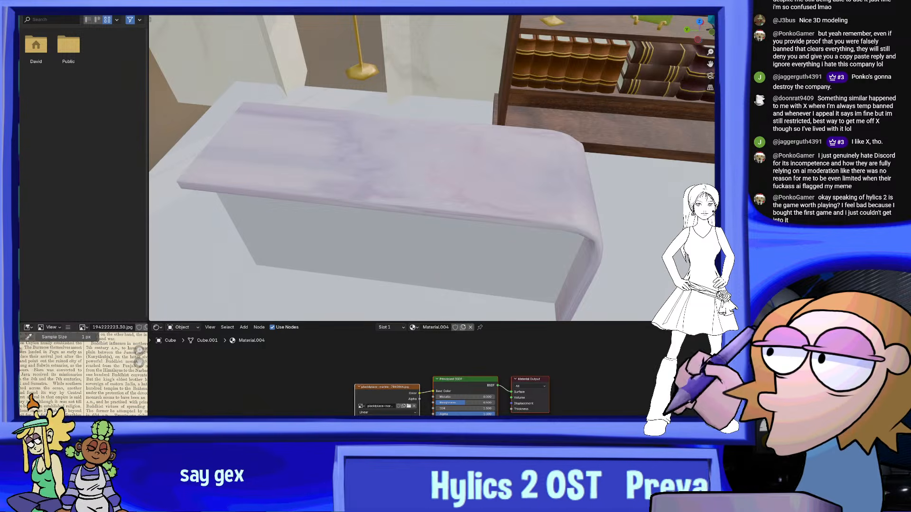
drag(530, 379, 513, 376)
drag(571, 359, 445, 376)
drag(451, 377, 551, 373)
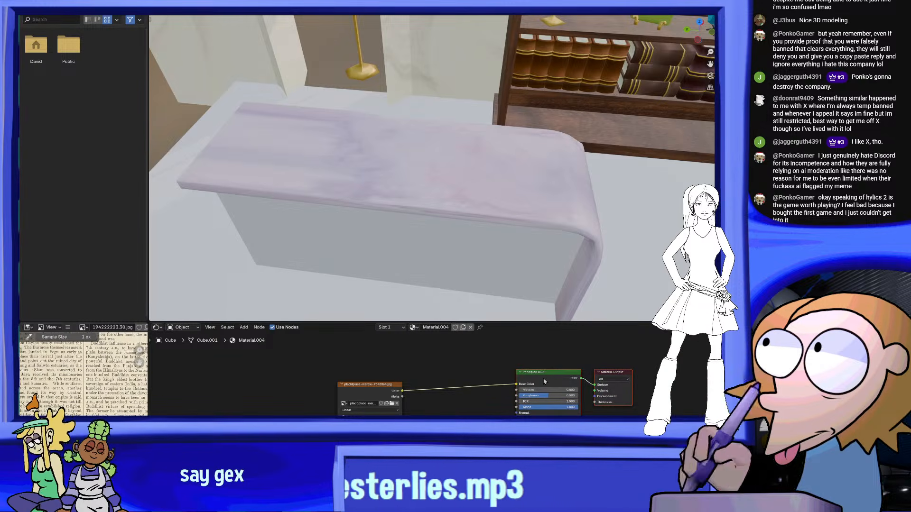
Insert a Hue/Saturation/Value node between the marble Image Texture's Color output and the Principled BSDF's Base Color
mouse_move(484, 220)
middle_down()
mouse_move(498, 216)
mouse_move(484, 230)
middle_up()
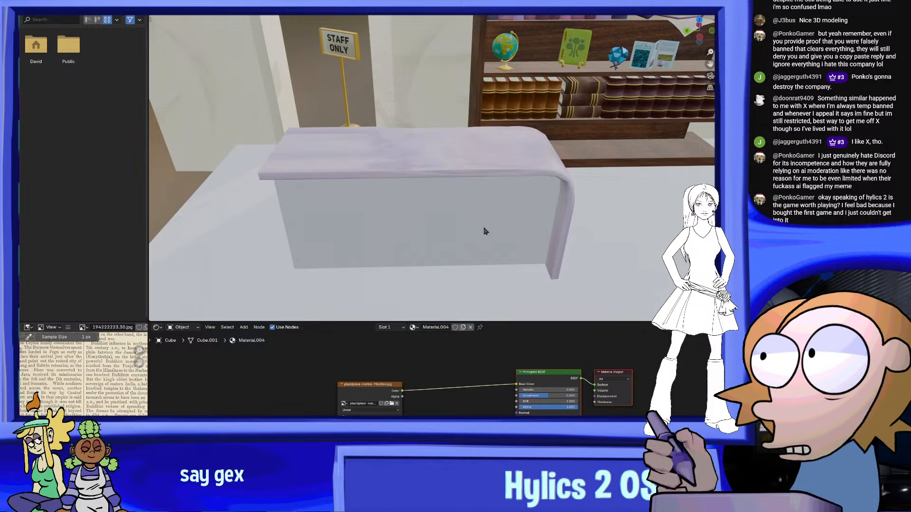
scroll(467, 369, up, 1)
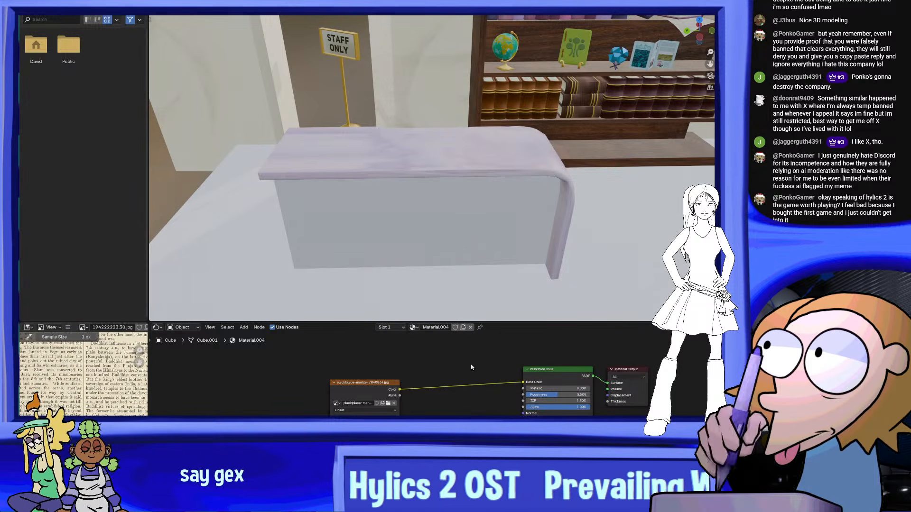
key(shift+a)
text(hue)
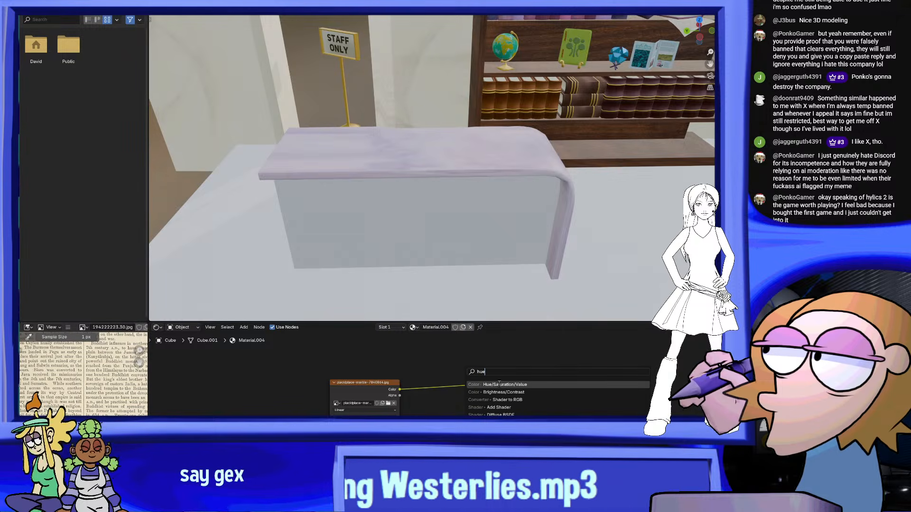
key(Return)
click(452, 372)
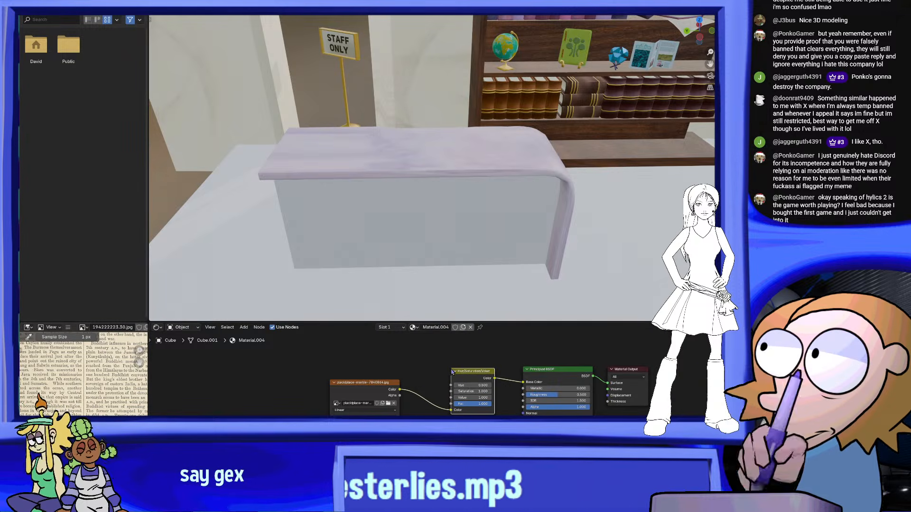
Shift the counter marble's colour by setting the Hue to 0.700 on the Hue/Saturation/Value node
click(489, 385)
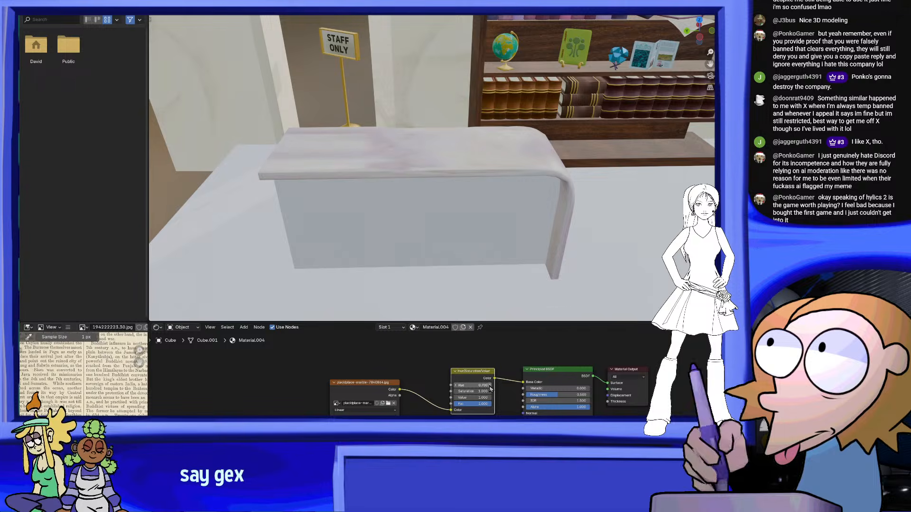
click(490, 385)
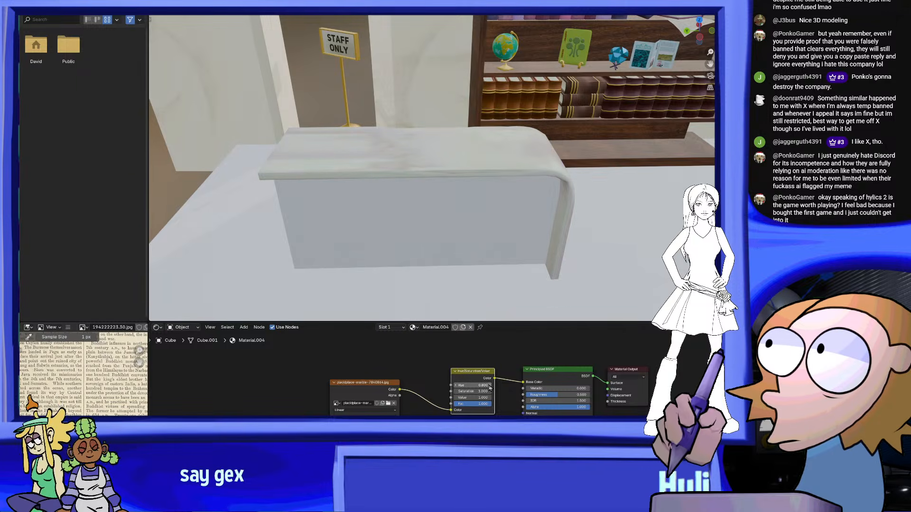
click(457, 385)
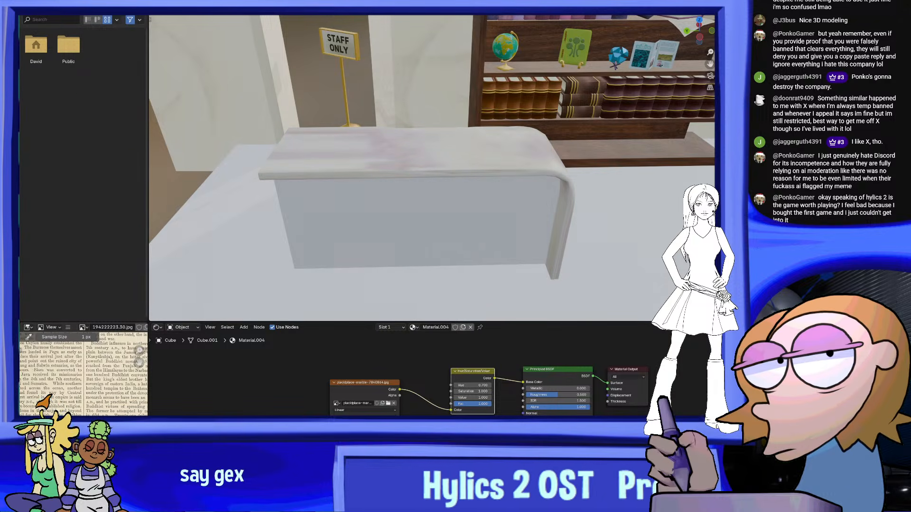
Show the counter up close in rendered shading and darken its marble by lowering the Hue/Saturation/Value node's Value
middle_drag(643, 174, 622, 174)
scroll(623, 175, up, 3)
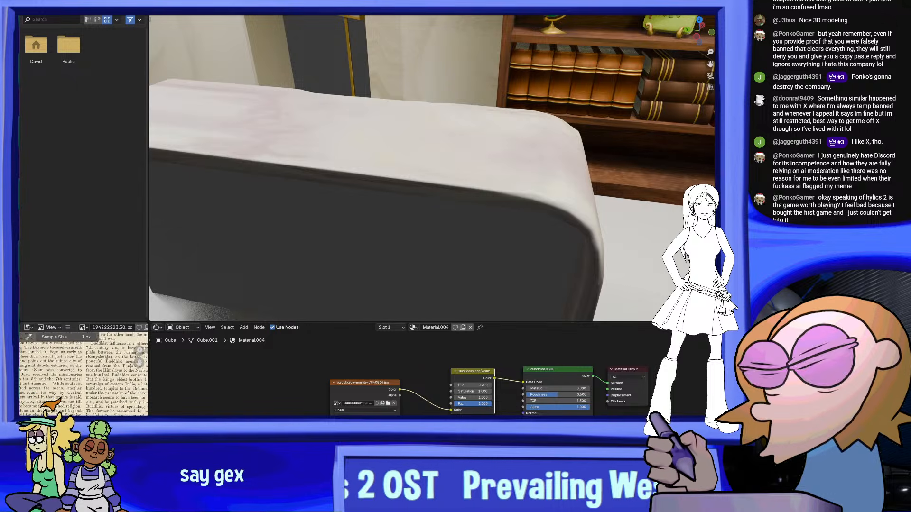
drag(473, 398, 469, 398)
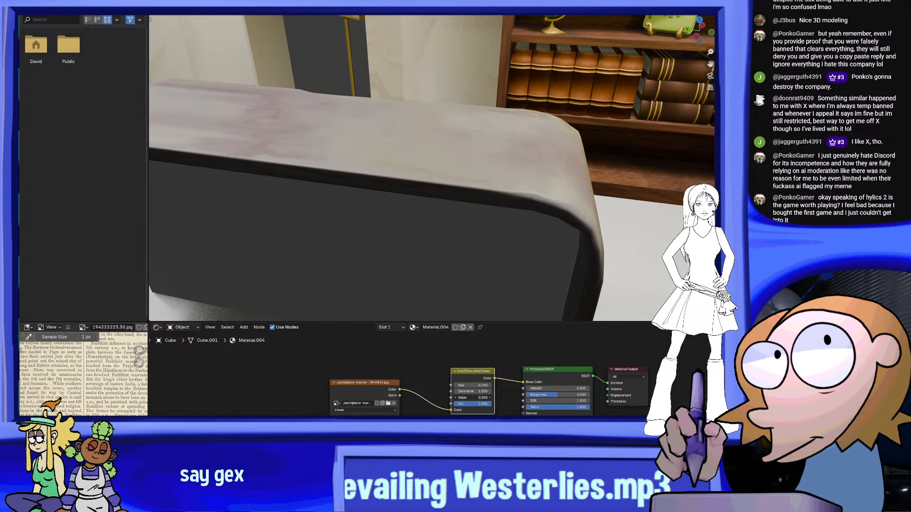
Strengthen the counter marble's colour by setting the Saturation to 1.200, with the whole counter in view
scroll(498, 230, down, 4)
middle_drag(498, 230, 519, 232)
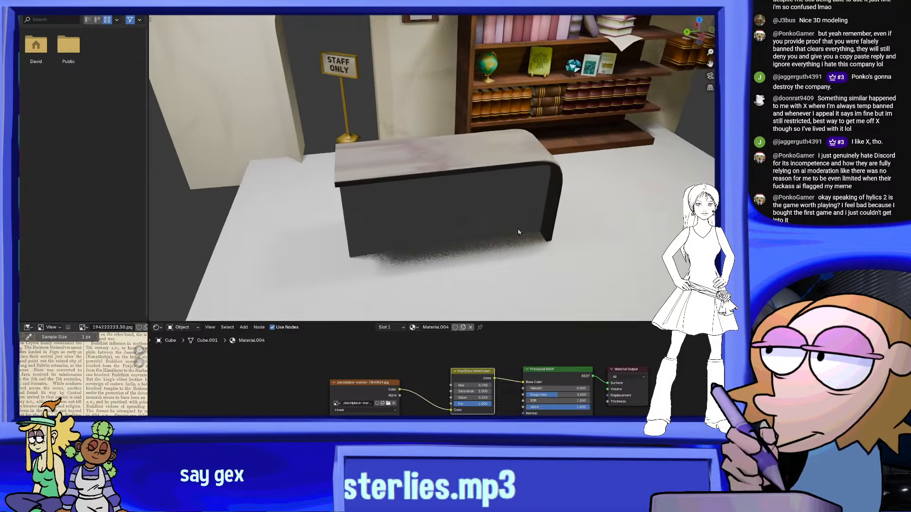
scroll(518, 232, up, 2)
drag(492, 394, 497, 393)
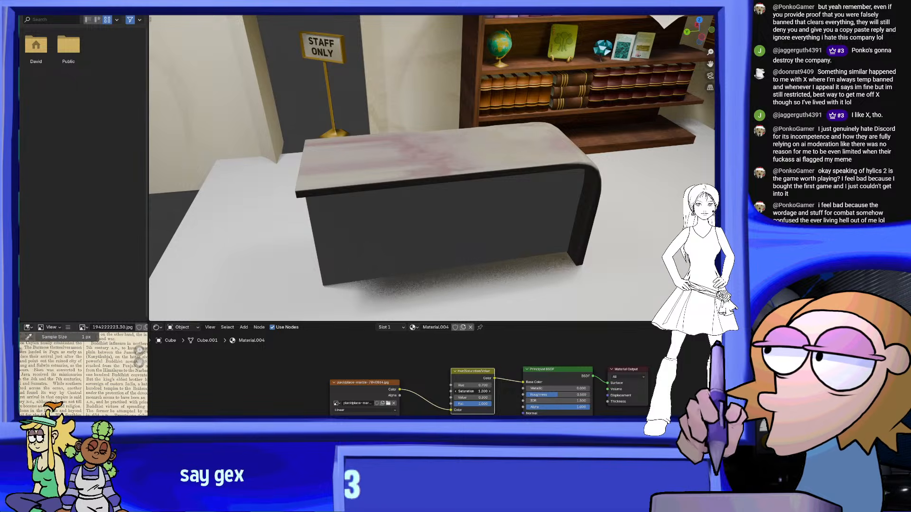
Look through the scene camera and examine the marble countertop against the staff sign and bookcase
middle_drag(507, 256, 483, 194)
click(710, 76)
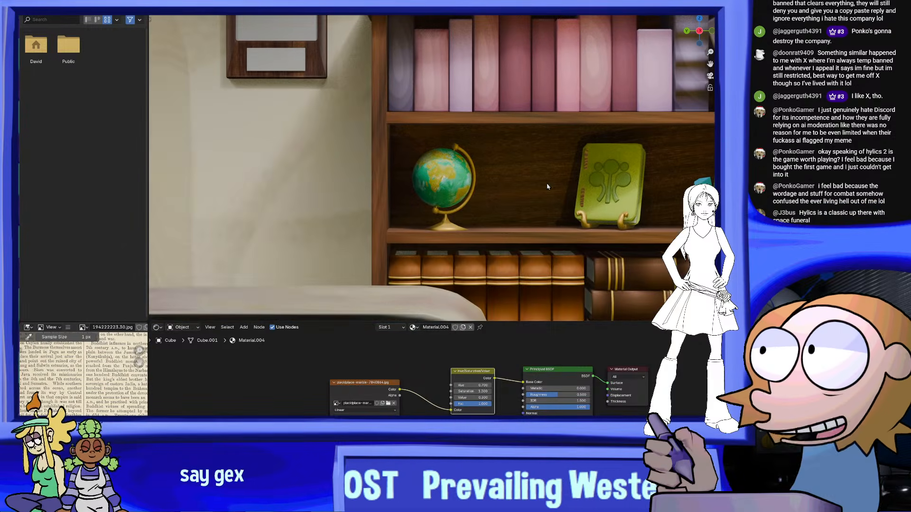
shift+middle_drag(545, 148, 600, 71)
shift+middle_drag(436, 208, 545, 196)
scroll(535, 201, down, 2)
scroll(478, 220, up, 1)
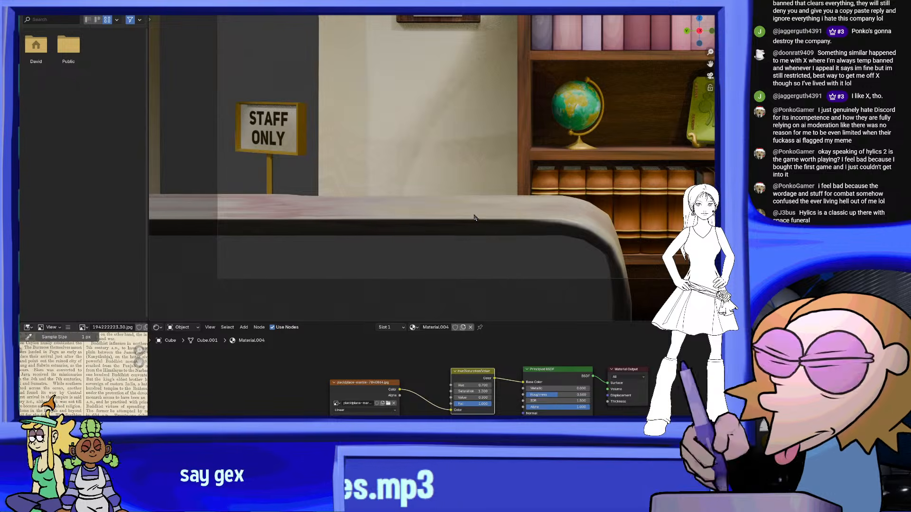
shift+middle_drag(406, 218, 479, 216)
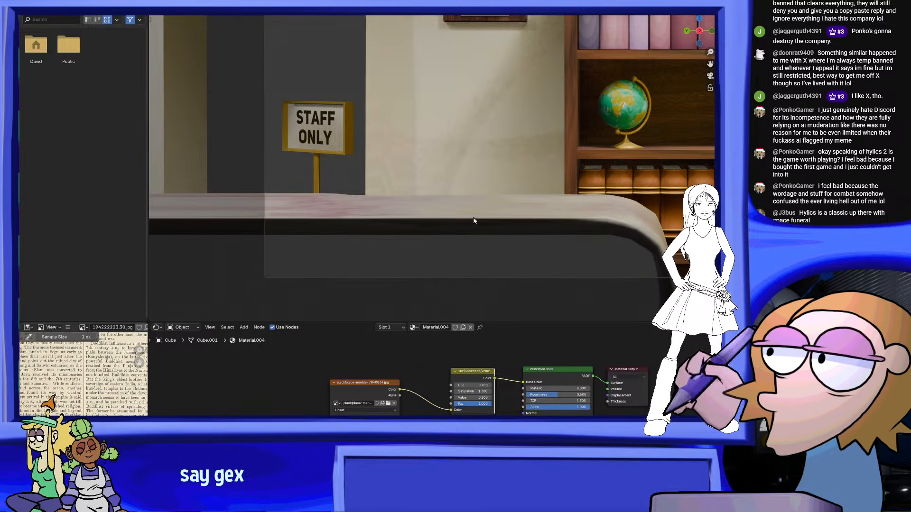
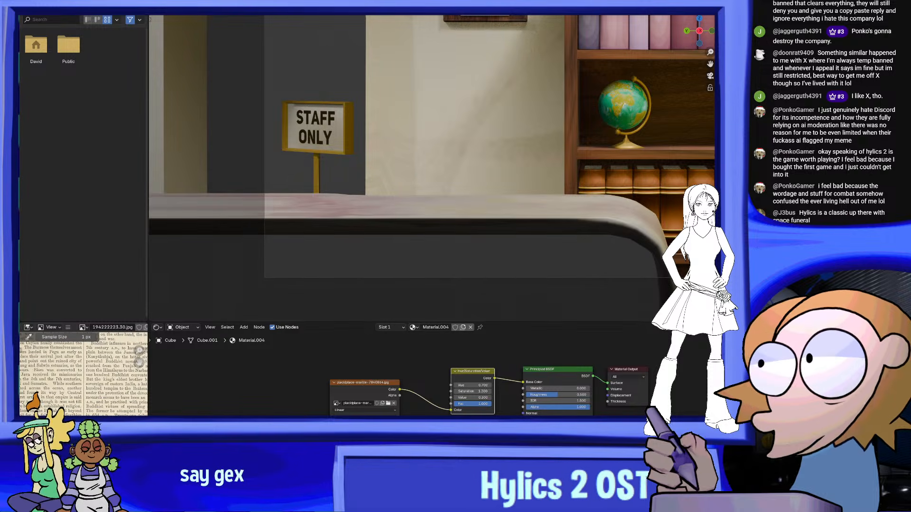
Open the countertop mesh in Edit Mode in an enlarged viewport, viewed side-on in left orthographic view
key(ctrl+Page_Up)
scroll(336, 177, up, 2)
mouse_move(335, 177)
middle_down()
mouse_move(378, 200)
mouse_move(353, 113)
mouse_move(391, 251)
mouse_move(387, 234)
mouse_move(161, 26)
middle_up()
key(Tab)
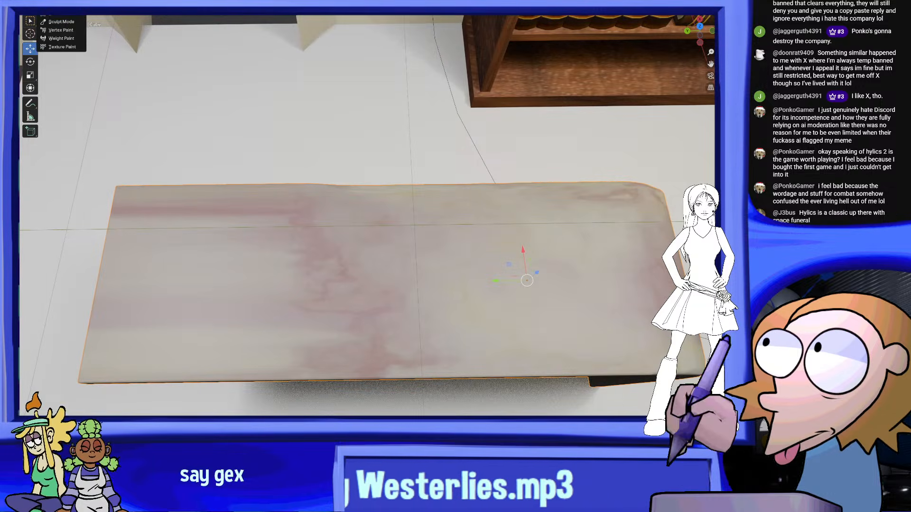
middle_drag(427, 204, 322, 117)
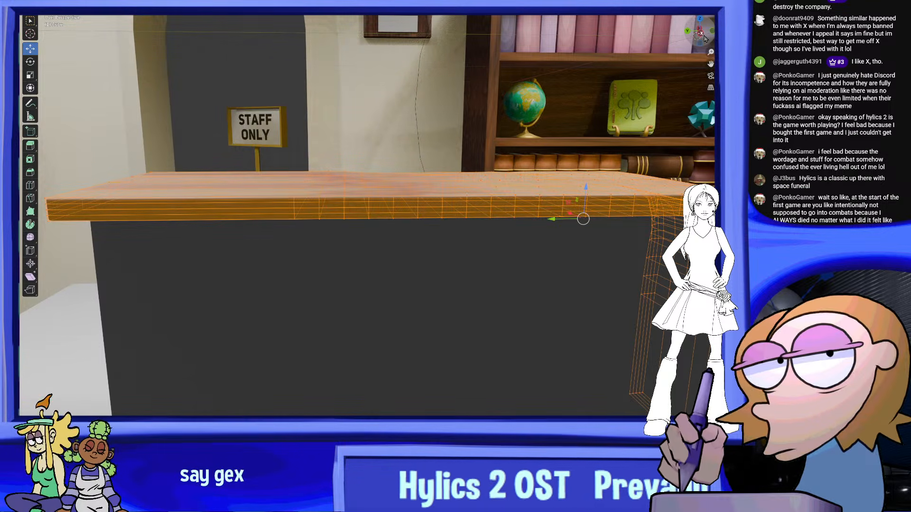
key(ctrl+KP_3)
scroll(311, 144, up, 4)
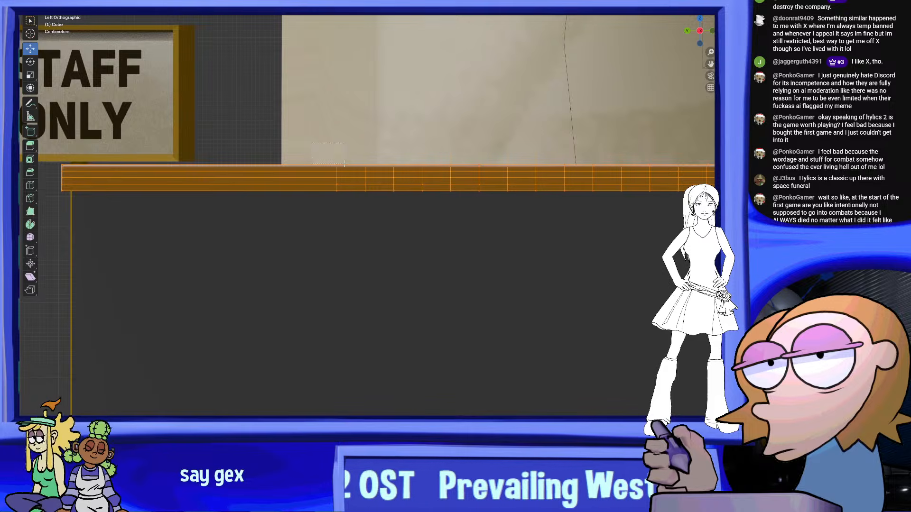
Select the vertex column nearest the countertop's square end and slide it horizontally toward that end
drag(344, 163, 345, 164)
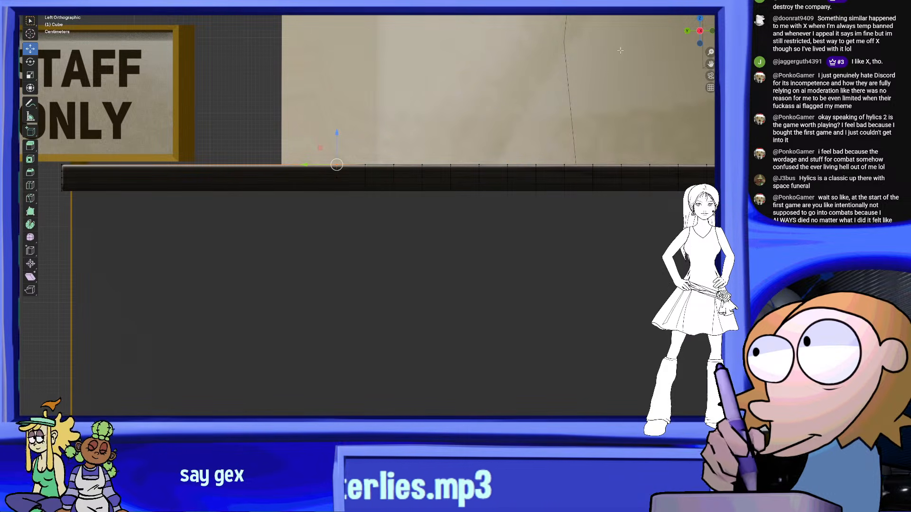
drag(287, 161, 350, 210)
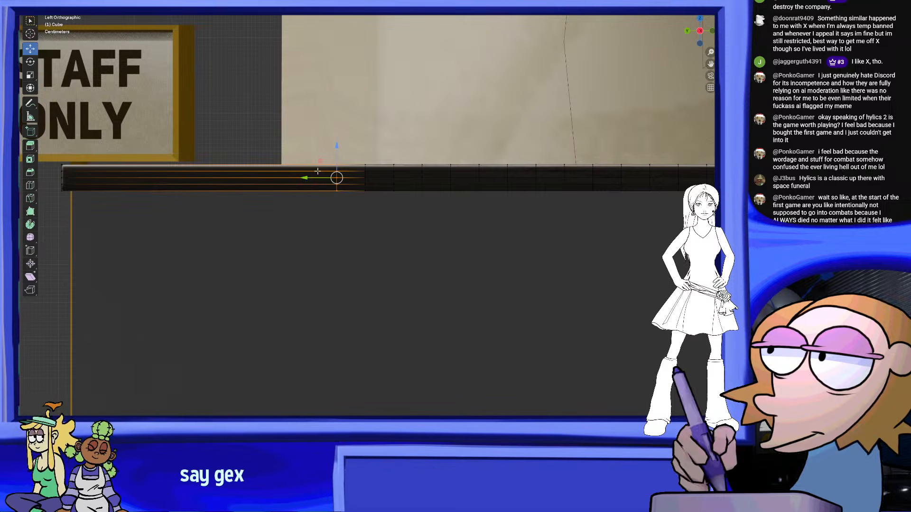
click(317, 199)
key(ctrl+z)
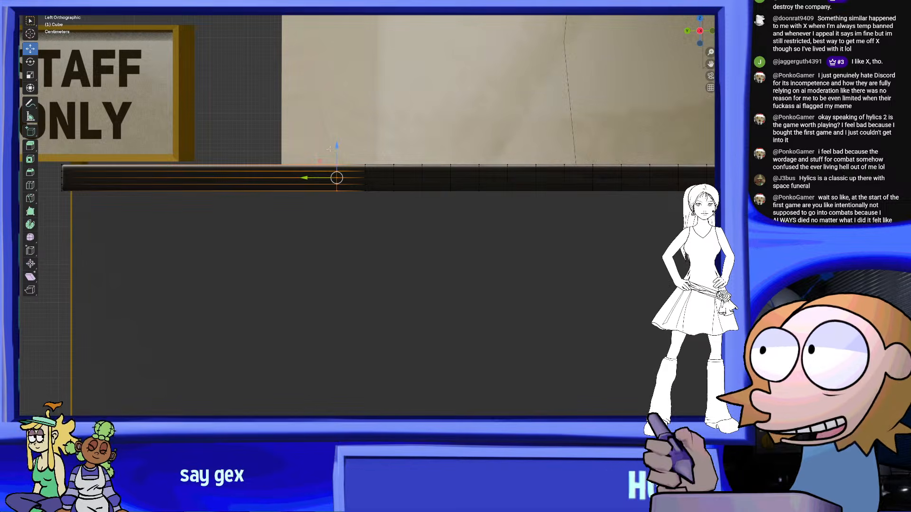
middle_drag(318, 128, 336, 166)
drag(296, 229, 94, 229)
Slide the next two vertex columns of the countertop toward its square end, spacing them out along the slab
drag(327, 173, 388, 396)
drag(335, 230, 216, 229)
scroll(332, 304, down, 5)
scroll(362, 326, up, 1)
drag(362, 327, 228, 163)
drag(260, 229, 249, 229)
Shift another vertex column slightly toward the countertop's square end to even out the edge spacing, then clear the selection
key(alt+a)
shift+middle_drag(363, 163, 338, 162)
drag(338, 161, 382, 303)
drag(346, 227, 315, 228)
key(alt+a)
middle_drag(448, 326, 451, 153)
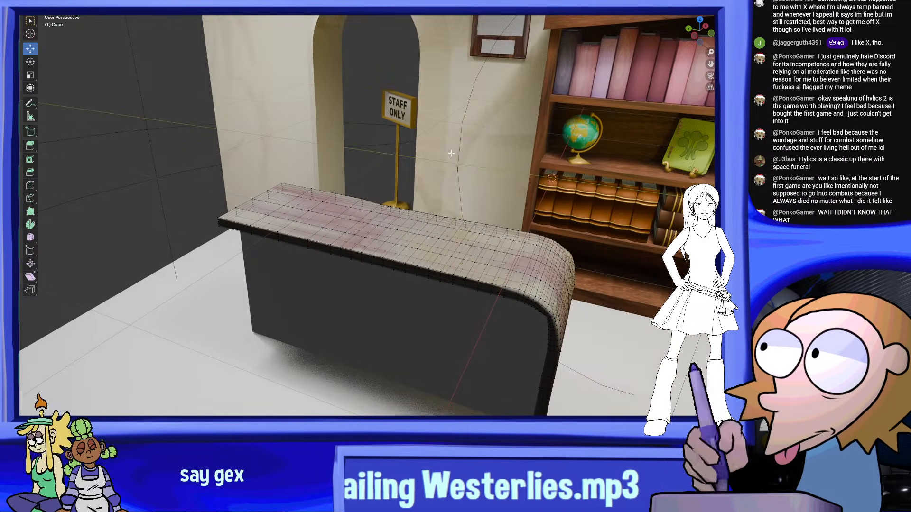
Return the countertop to Object Mode and restore the split layout with the camera view and shader editor
middle_drag(420, 116, 389, 217)
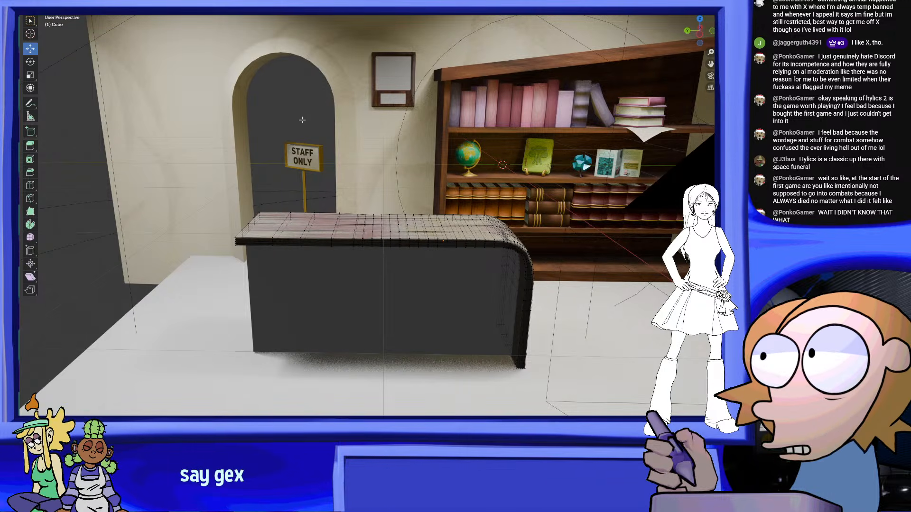
scroll(302, 120, up, 2)
shift+middle_drag(307, 129, 366, 180)
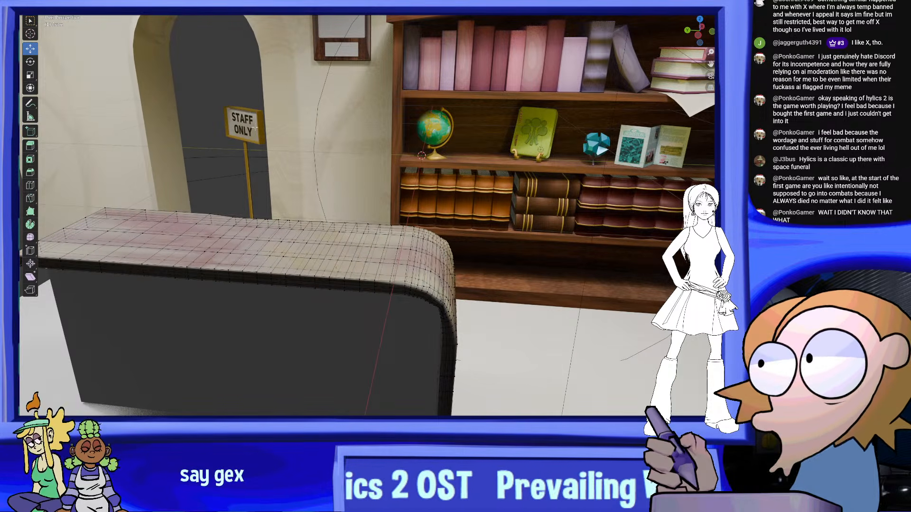
click(59, 3)
click(61, 5)
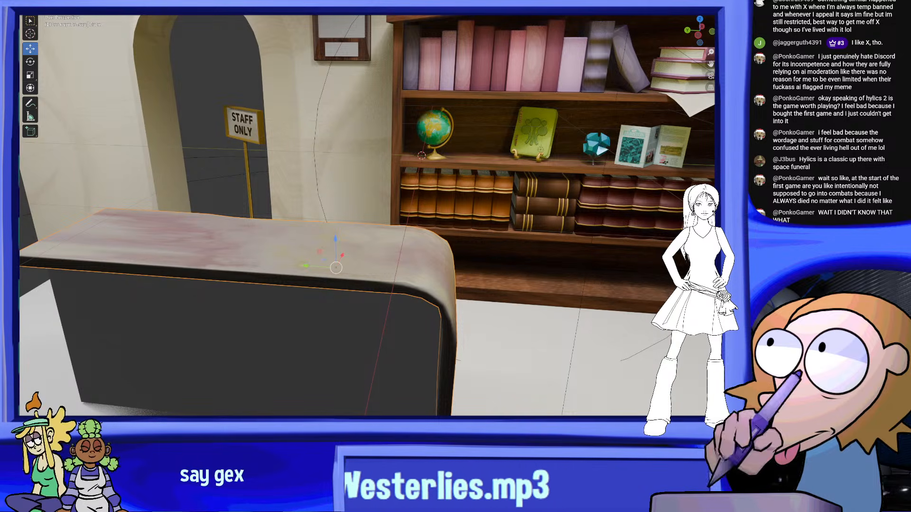
key(ctrl+space)
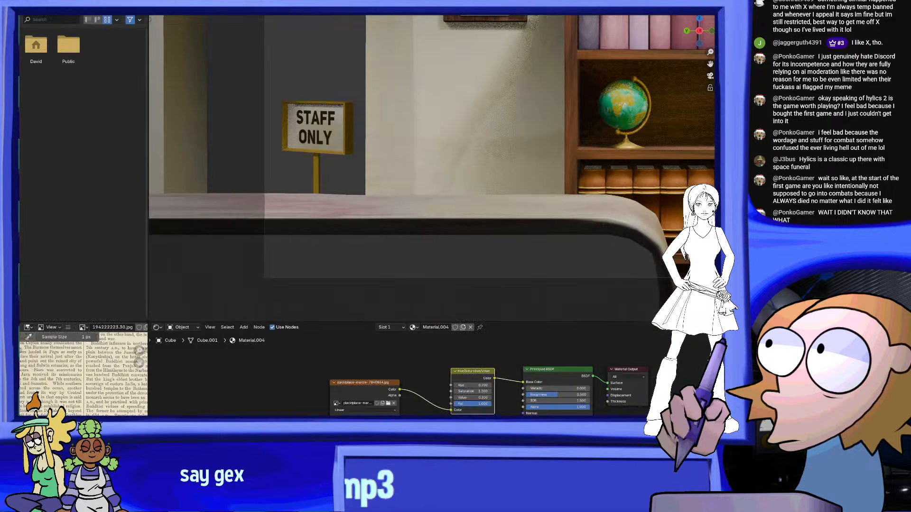
Adjust the hue in the Hue/Saturation/Value node of the countertop's marble material
scroll(522, 380, up, 2)
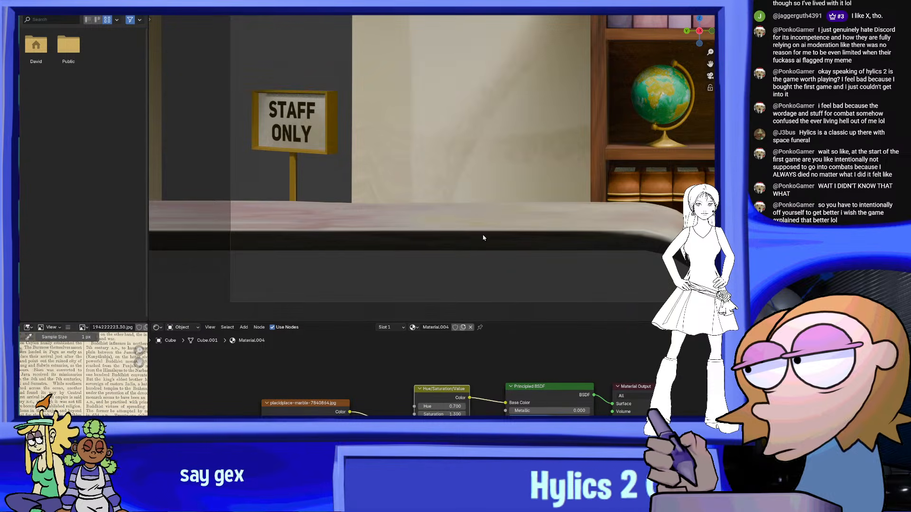
scroll(484, 237, down, 2)
shift+middle_drag(514, 224, 490, 226)
scroll(490, 225, up, 1)
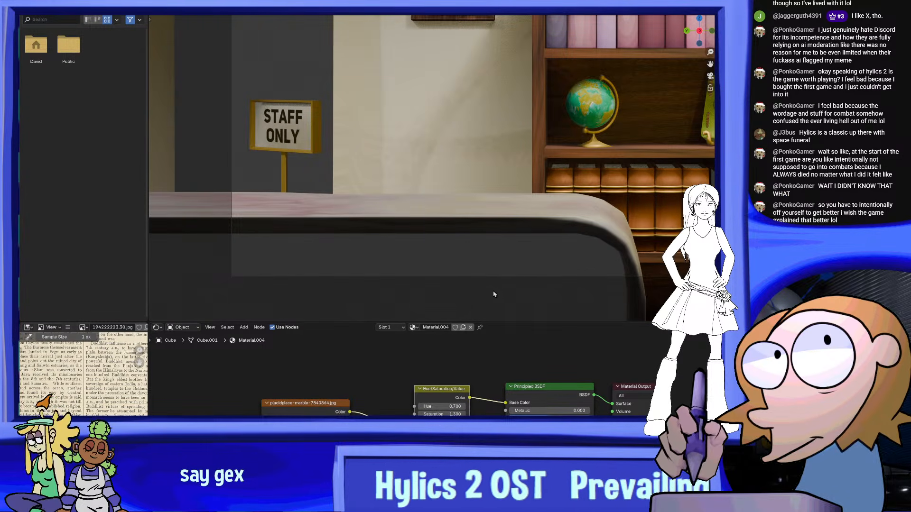
middle_drag(483, 366, 464, 374)
scroll(462, 390, up, 1)
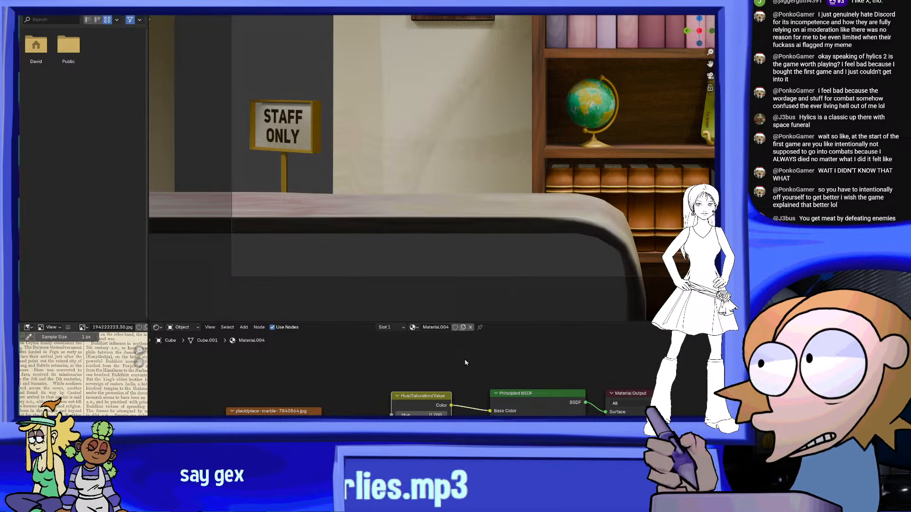
scroll(465, 360, up, 1)
scroll(432, 408, up, 2)
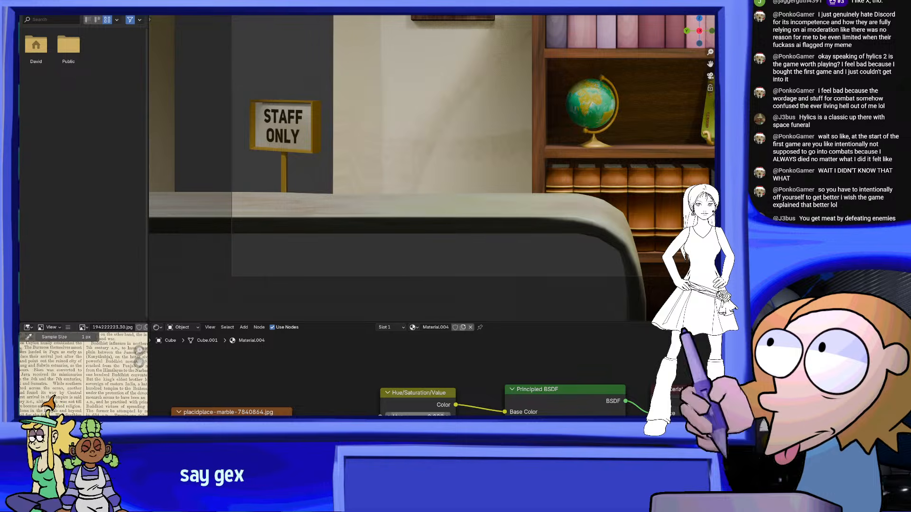
drag(416, 417, 432, 416)
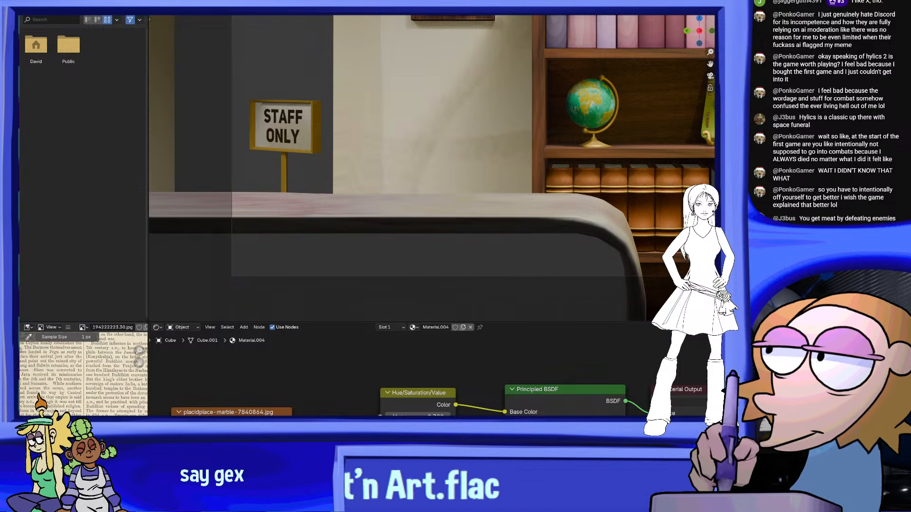
Examine the countertop's marble color and dark edge in the camera view, both close up and from farther away
scroll(522, 201, down, 3)
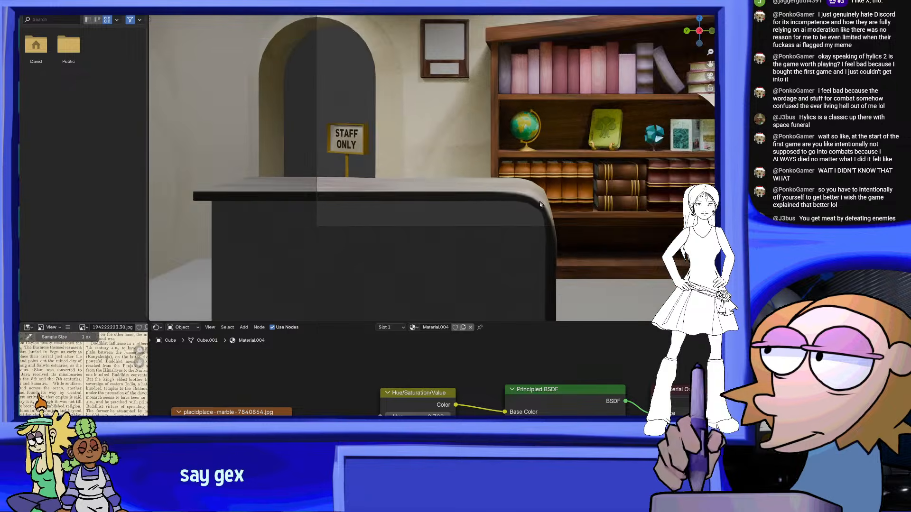
scroll(550, 260, up, 4)
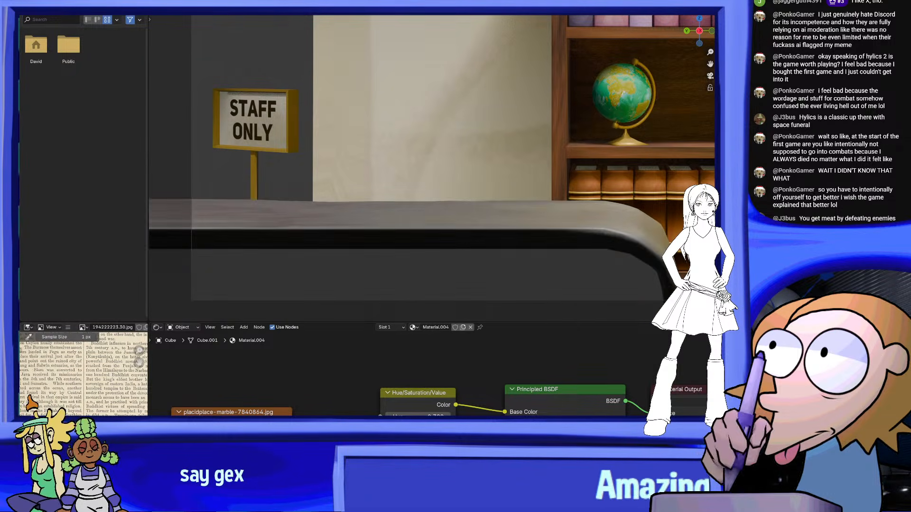
scroll(512, 192, down, 7)
scroll(509, 190, up, 4)
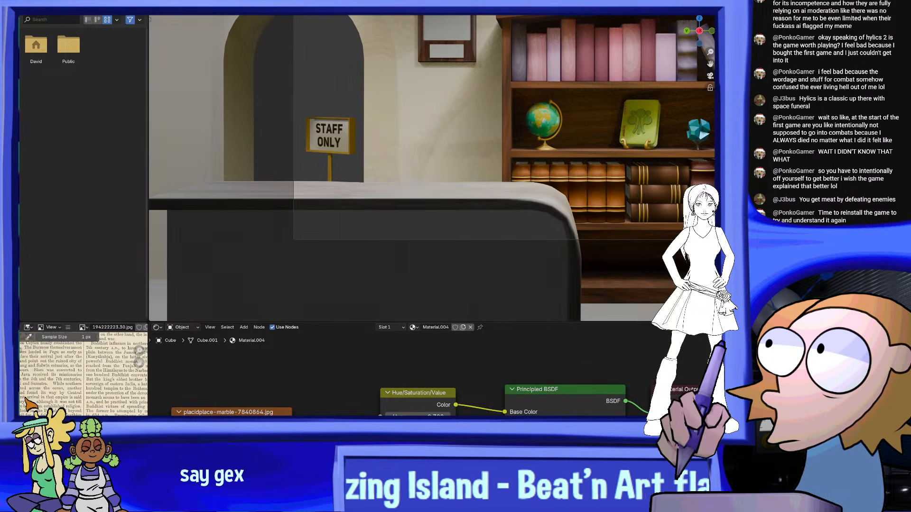
scroll(522, 223, up, 3)
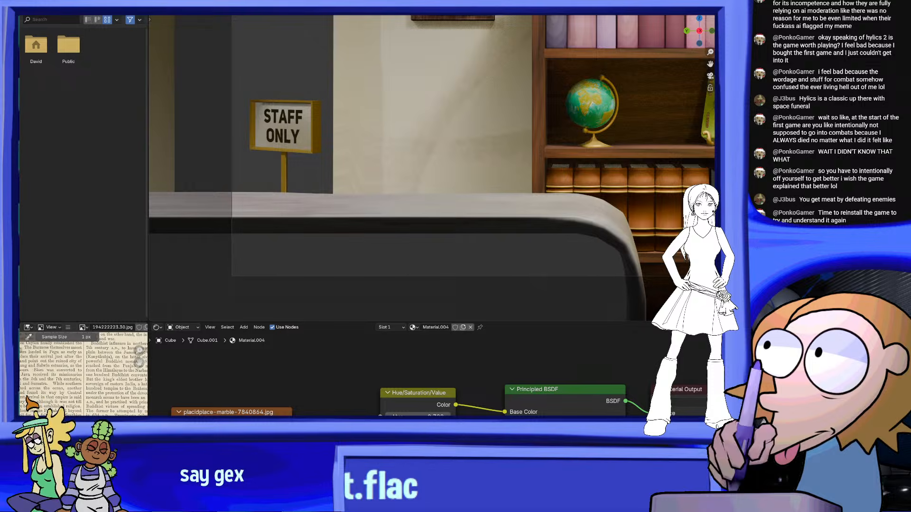
scroll(565, 204, down, 3)
scroll(565, 206, up, 2)
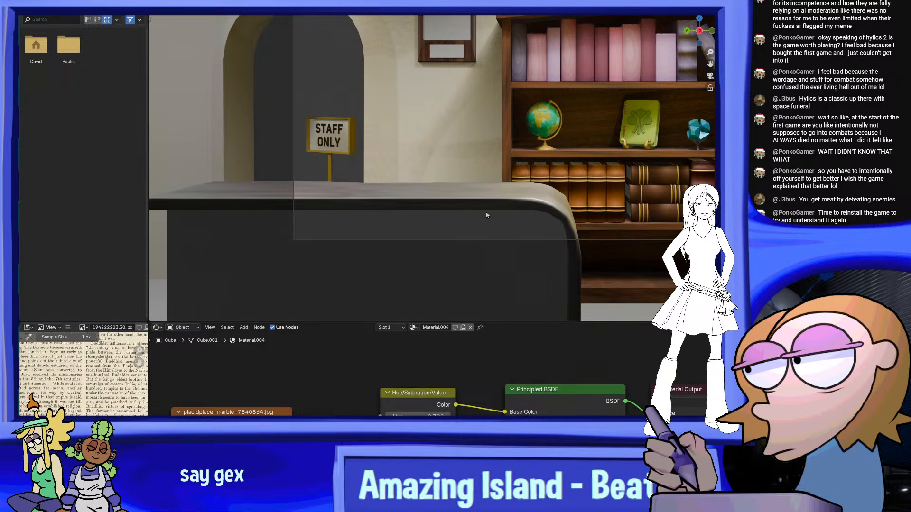
scroll(488, 219, up, 2)
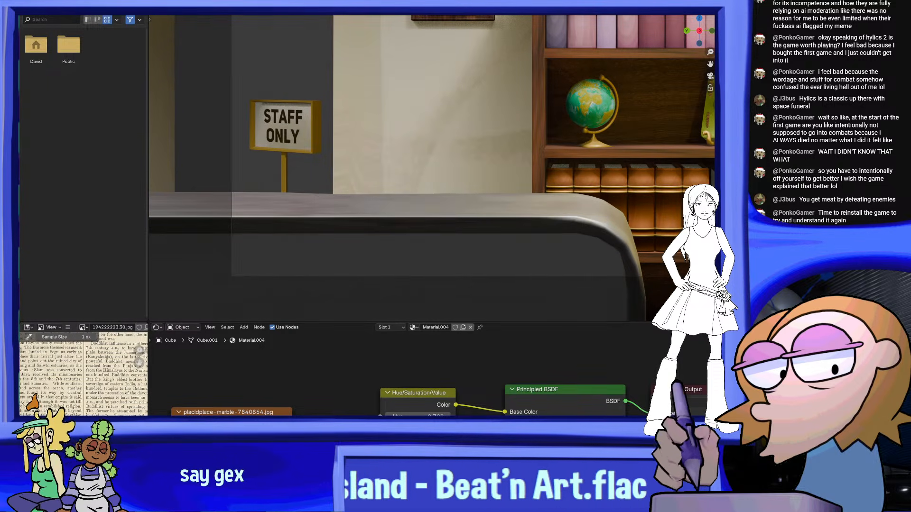
scroll(500, 197, down, 2)
scroll(500, 197, down, 1)
scroll(429, 220, up, 2)
scroll(437, 217, down, 2)
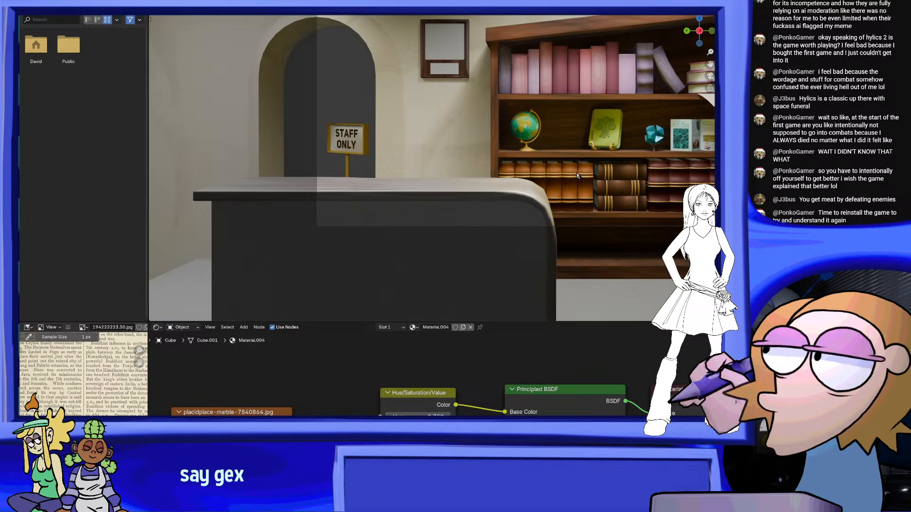
Apply the bookshelf's Wood1 material to the counter's base
click(609, 216)
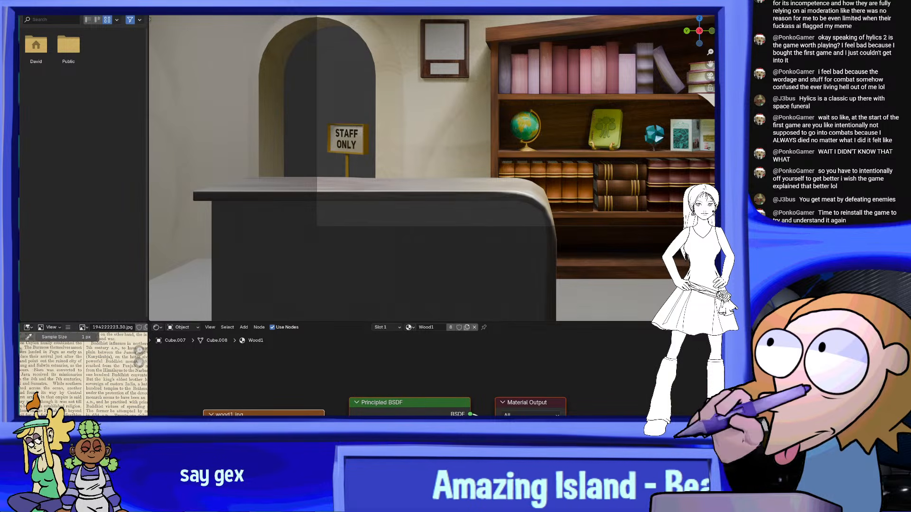
drag(442, 219, 442, 220)
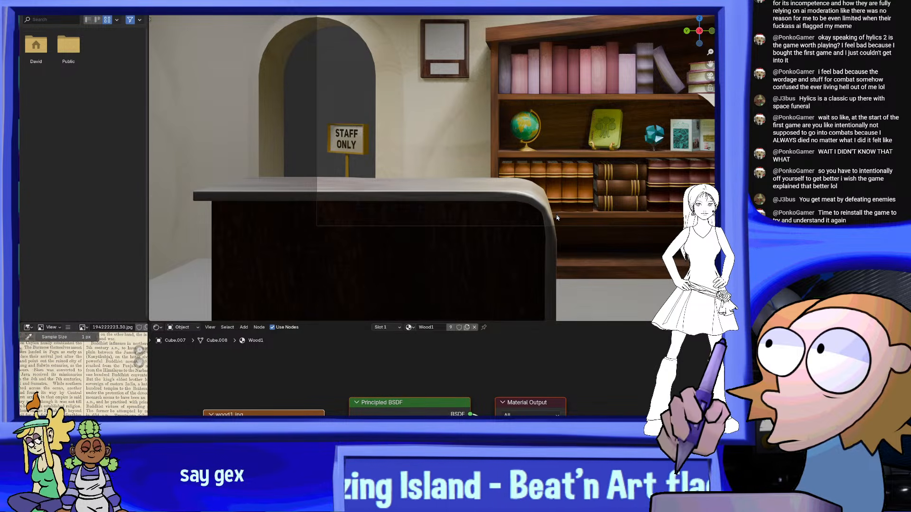
scroll(536, 203, down, 5)
scroll(536, 203, up, 5)
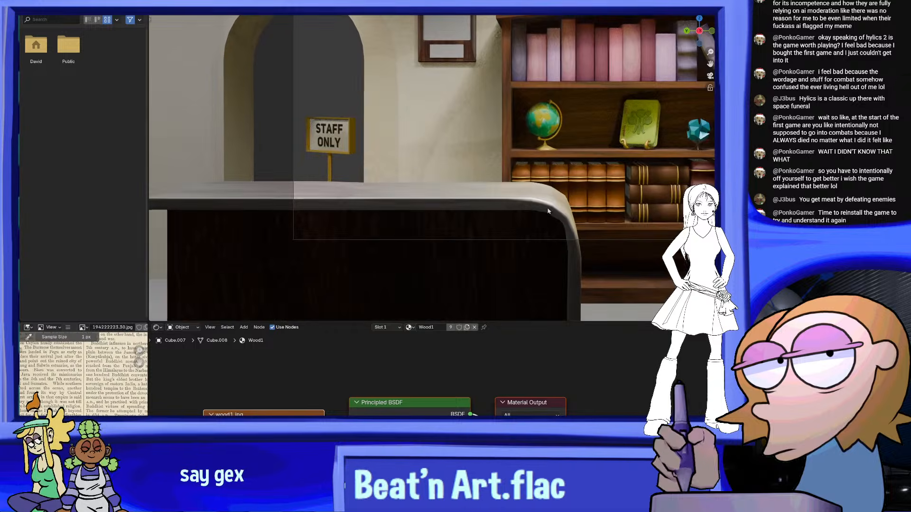
Show the viewport overlays and duplicate one of the lights above the room by copying and pasting it
middle_drag(584, 215, 622, 219)
scroll(611, 217, down, 5)
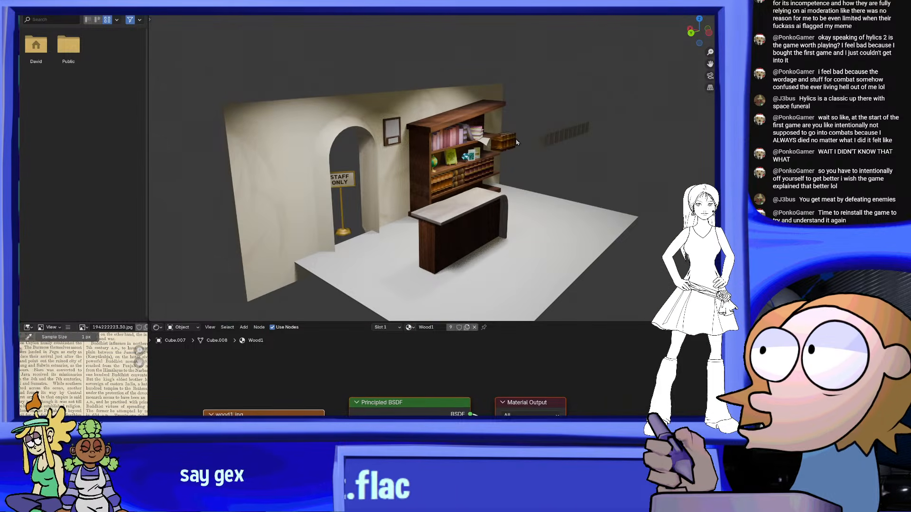
key(shift+alt+z)
middle_drag(465, 114, 483, 100)
click(483, 45)
key(ctrl+v)
Move the duplicated light out into the open area in front of the counter, aligning it from several angles
scroll(483, 99, down, 2)
key(g)
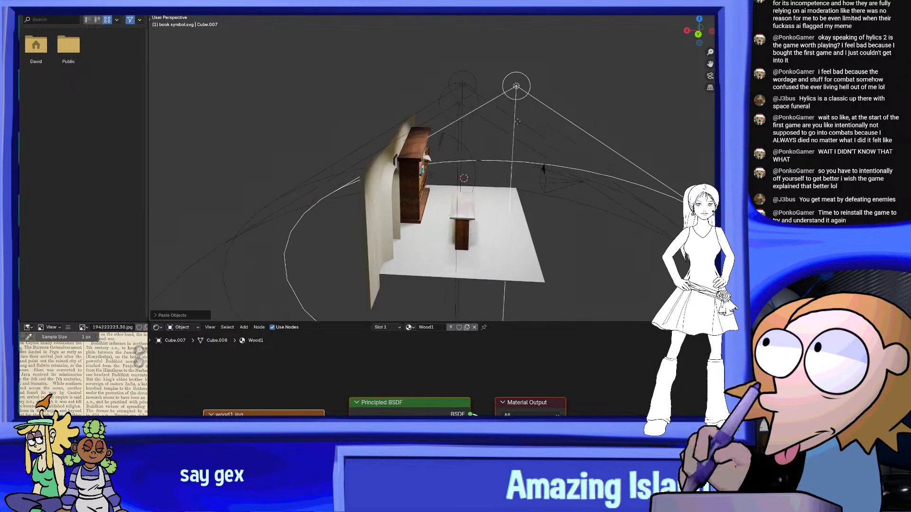
click(605, 90)
shift+middle_drag(593, 102, 417, 73)
key(g)
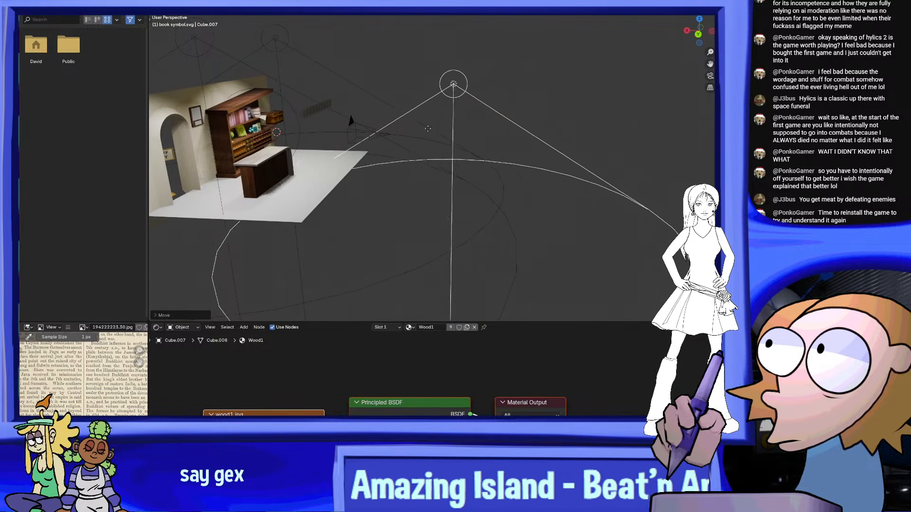
click(366, 119)
middle_drag(365, 120, 260, 111)
key(g)
click(211, 105)
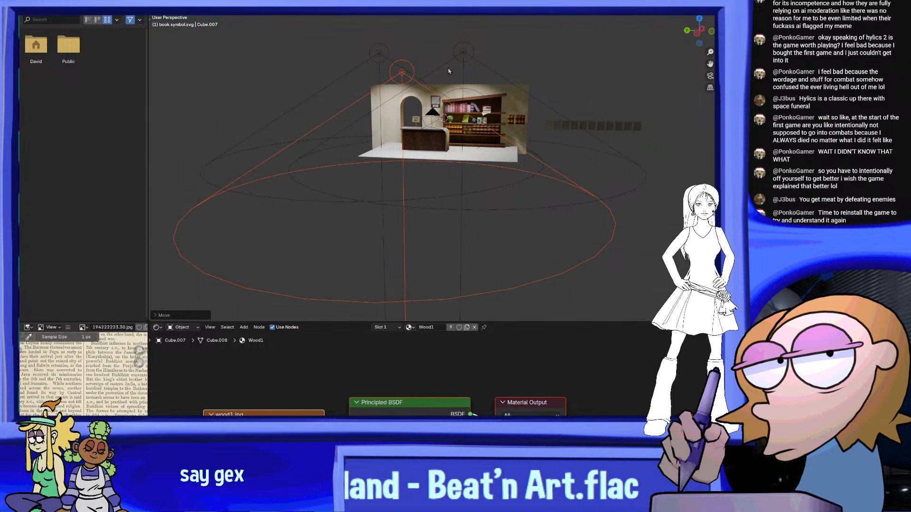
Inspect the lighting on the wooden counter front through the scene camera
click(711, 76)
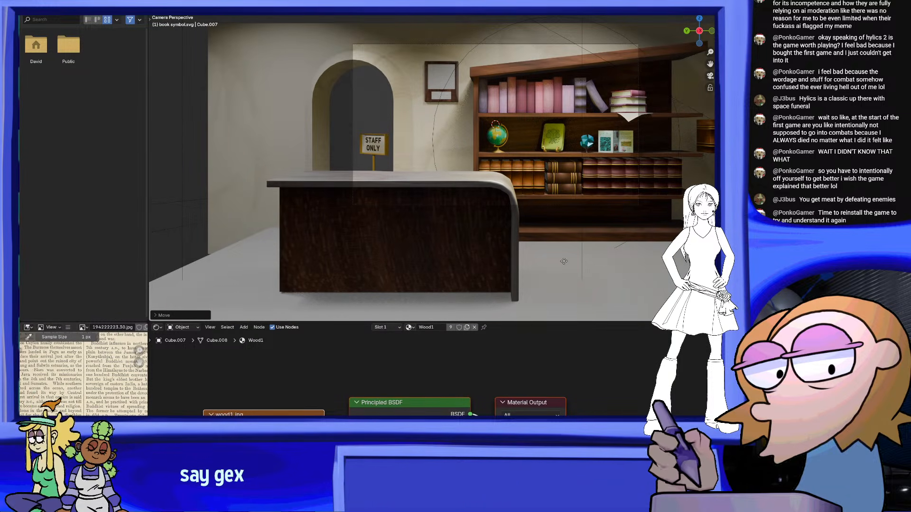
scroll(602, 196, up, 2)
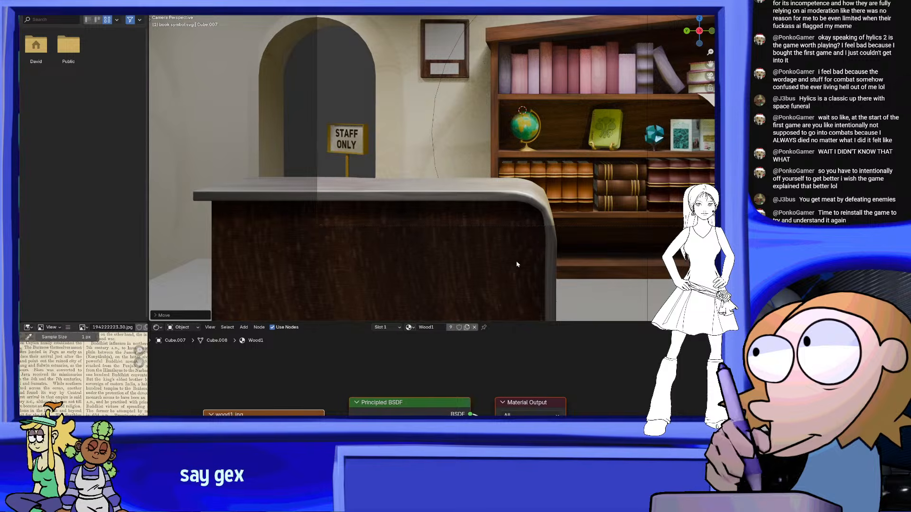
scroll(649, 273, down, 3)
Select the light above the open area outside the room and move it closer to the front of the counter
middle_drag(431, 210, 531, 213)
scroll(479, 213, down, 4)
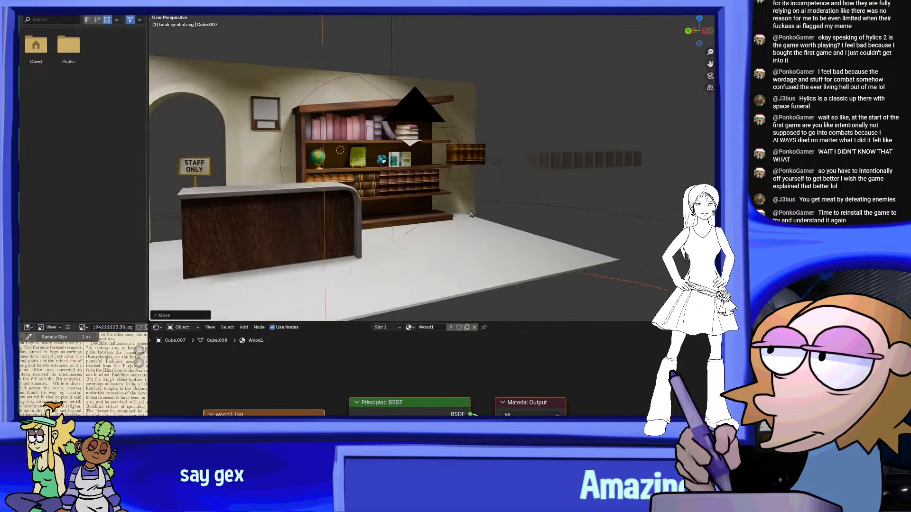
middle_drag(477, 223, 594, 196)
scroll(595, 196, down, 3)
mouse_move(662, 227)
middle_down()
mouse_move(679, 232)
mouse_move(662, 242)
middle_up()
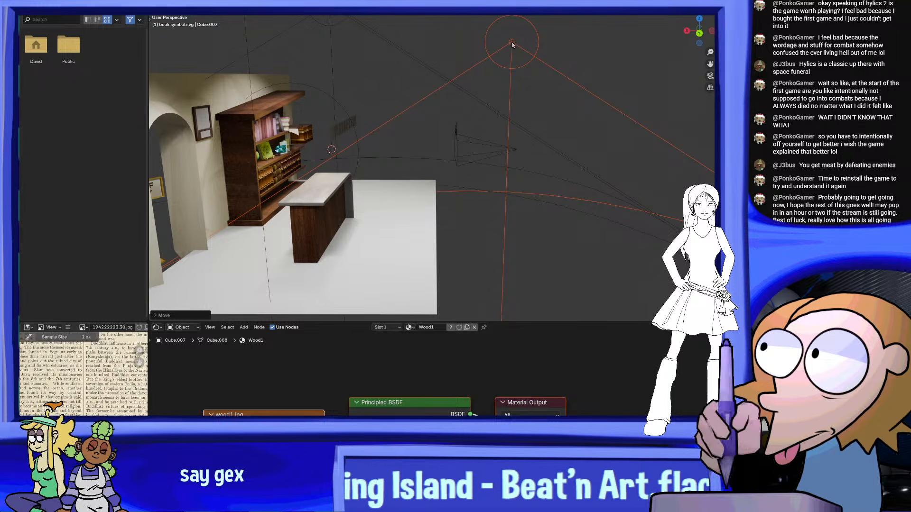
click(512, 46)
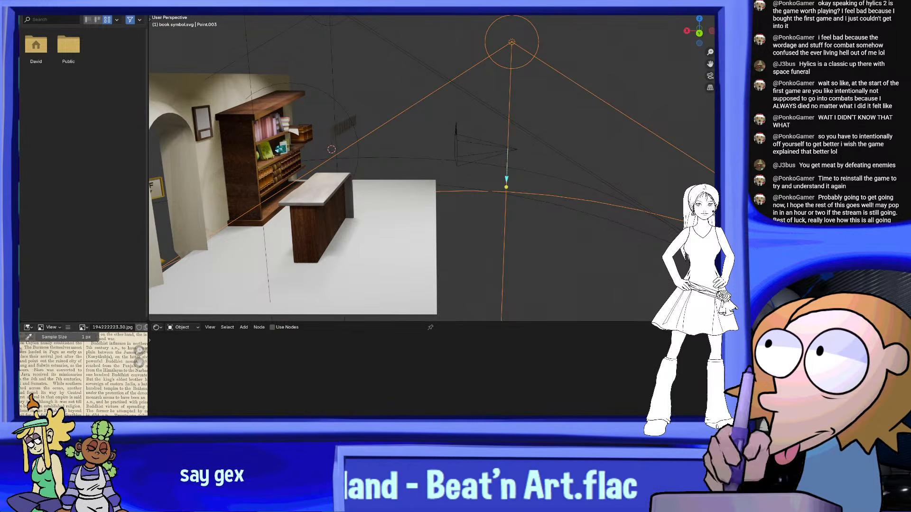
click(515, 41)
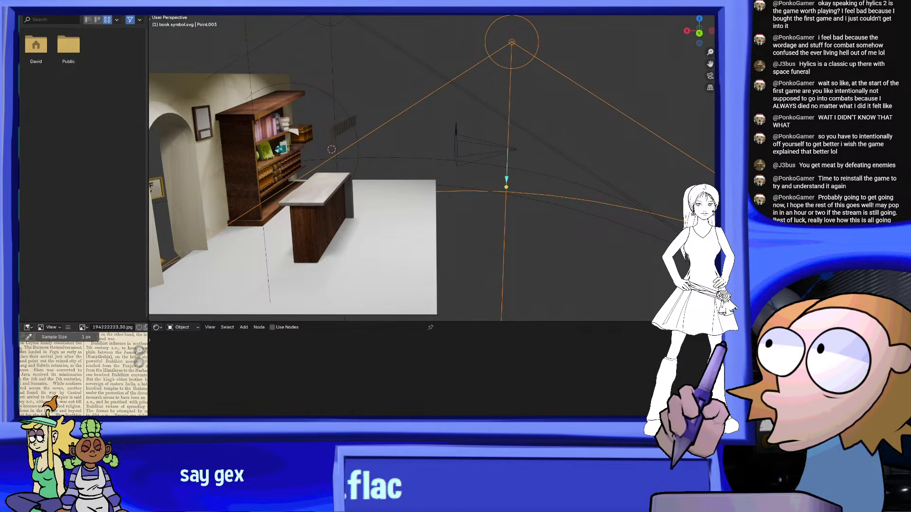
middle_drag(637, 243, 604, 232)
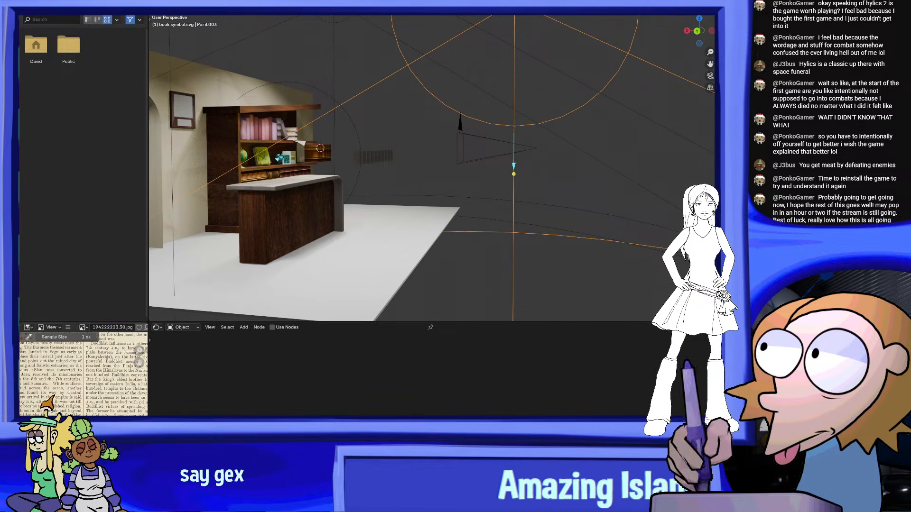
key(g)
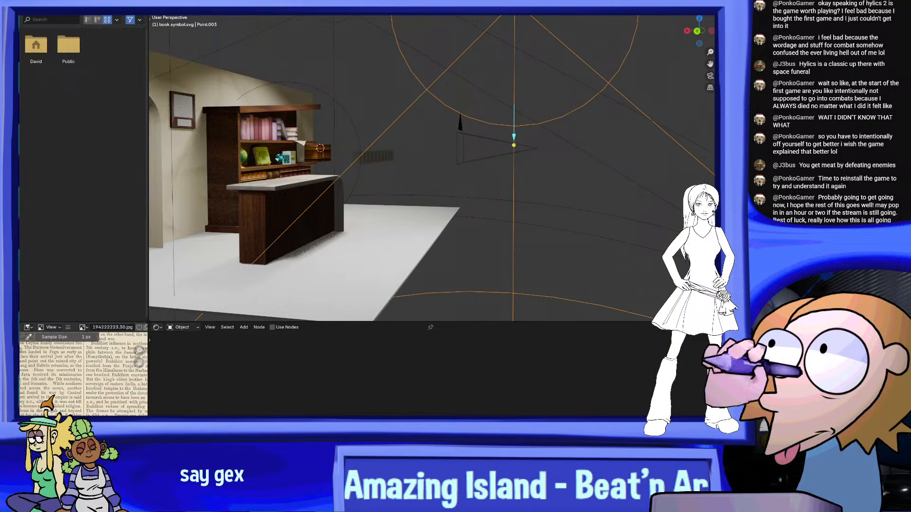
click(358, 270)
mouse_move(358, 269)
middle_down()
mouse_move(199, 279)
mouse_move(332, 267)
mouse_move(360, 268)
mouse_move(362, 287)
middle_up()
key(g)
click(226, 281)
key(g)
click(352, 247)
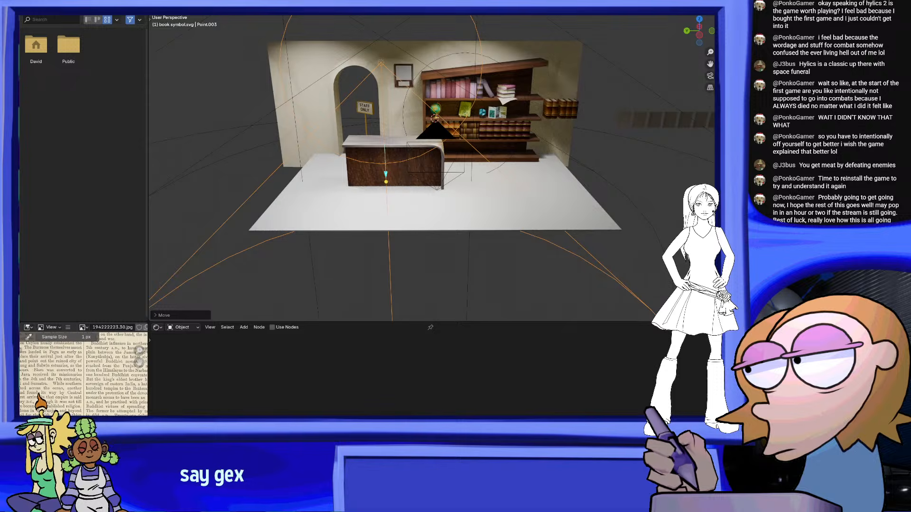
Check the light's effect on the counter and bookshelf through the scene camera
click(711, 76)
scroll(537, 203, up, 3)
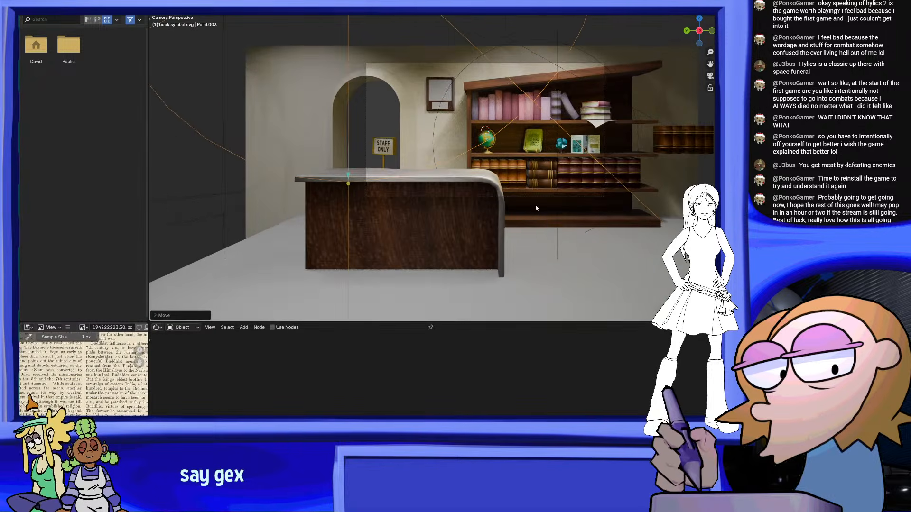
shift+middle_drag(543, 228, 508, 242)
scroll(508, 242, up, 2)
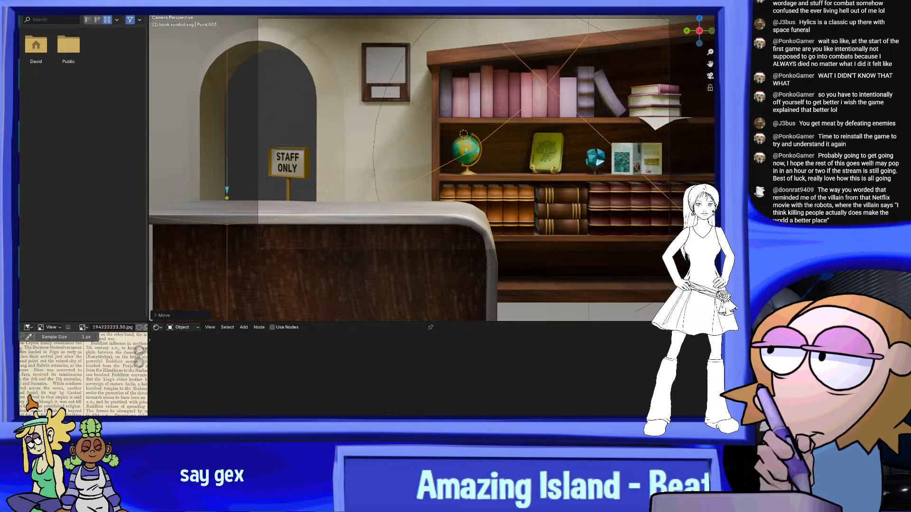
key(ctrl+z)
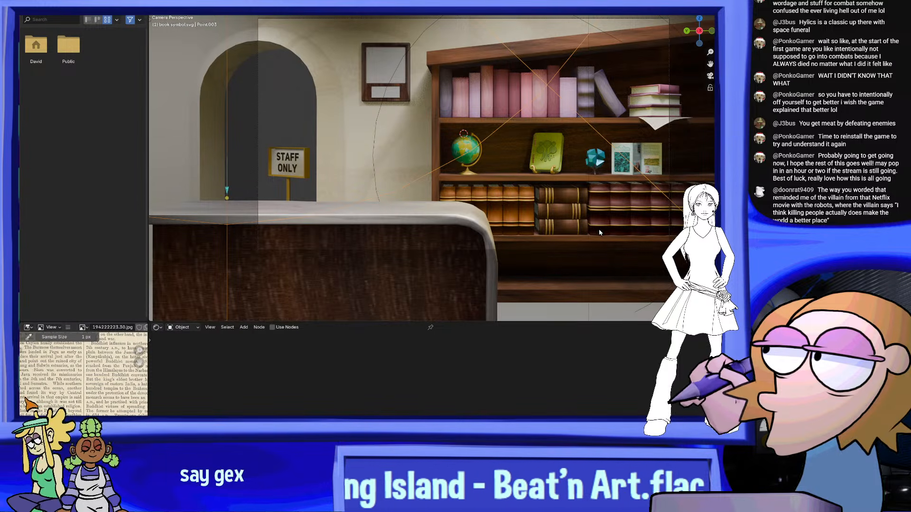
Select the counter's wooden base and examine its wood and marble edge up close through the scene camera
click(413, 236)
middle_drag(413, 236, 545, 175)
scroll(488, 173, down, 3)
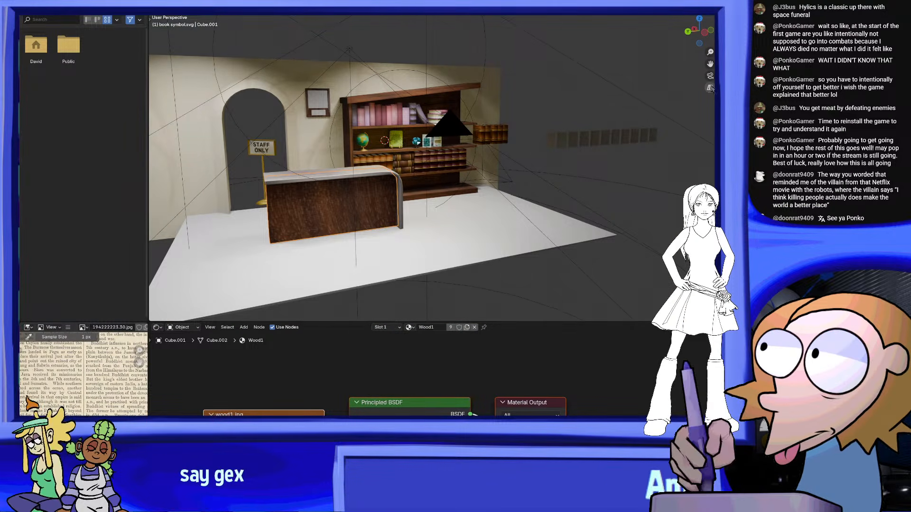
click(711, 76)
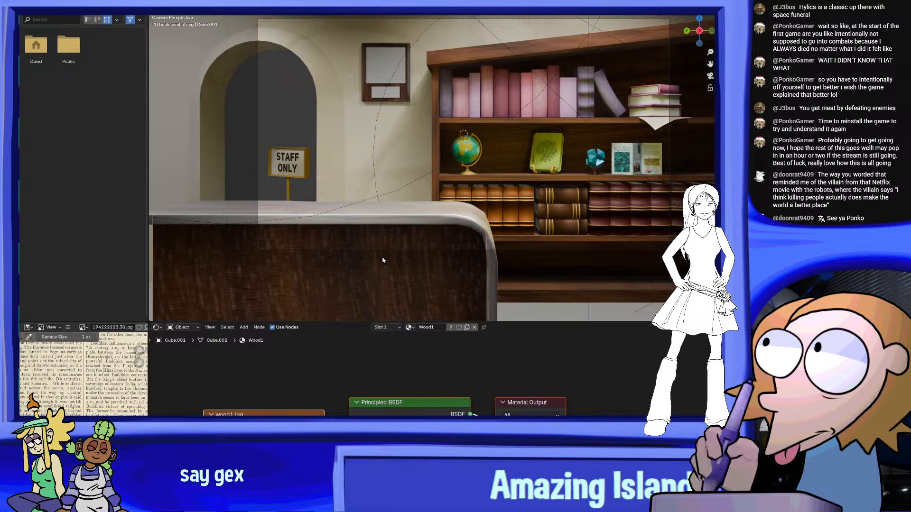
shift+middle_drag(426, 248, 519, 172)
shift+middle_drag(493, 208, 476, 217)
scroll(475, 217, up, 1)
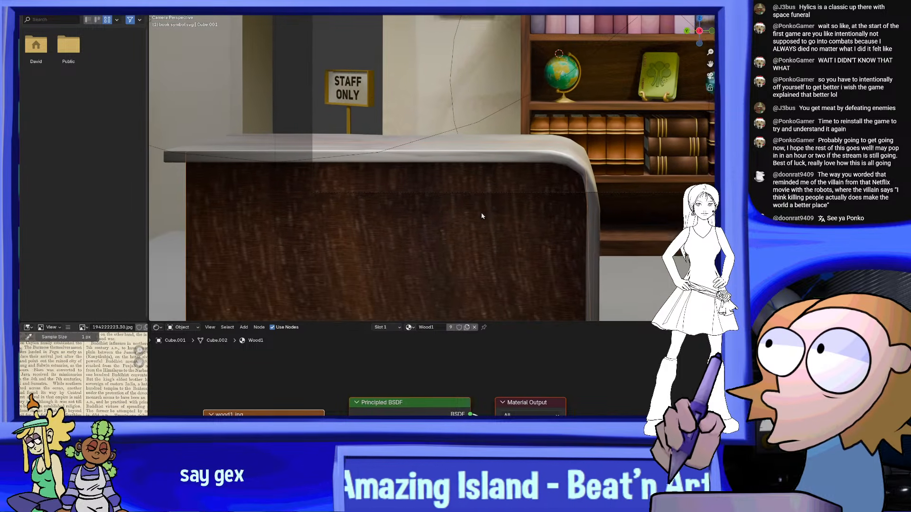
scroll(476, 217, up, 1)
shift+middle_drag(496, 189, 458, 210)
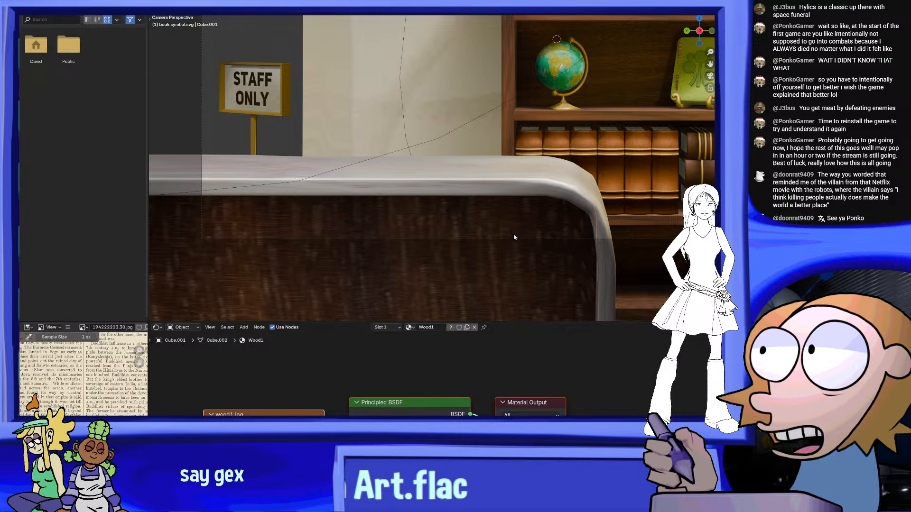
shift+middle_drag(468, 203, 484, 237)
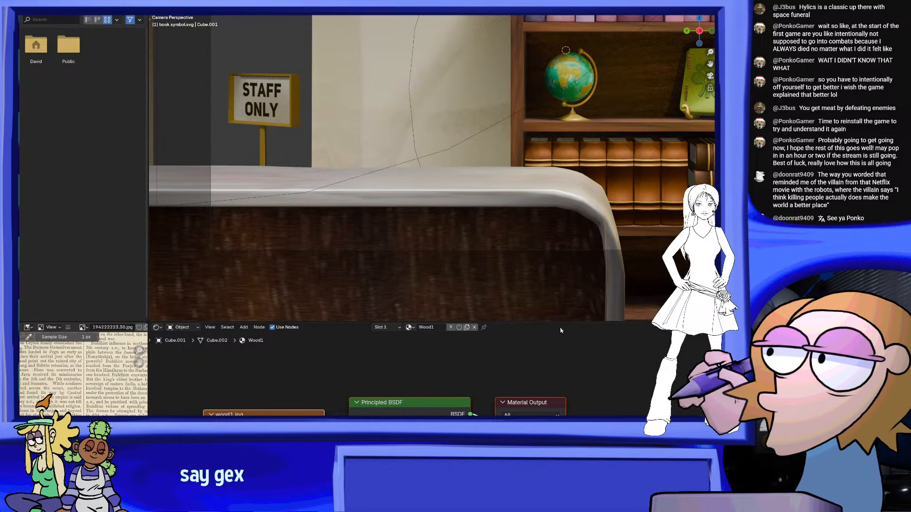
Bring the Wood1 material's nodes into view and compare them with the counter's wooden front
key(Home)
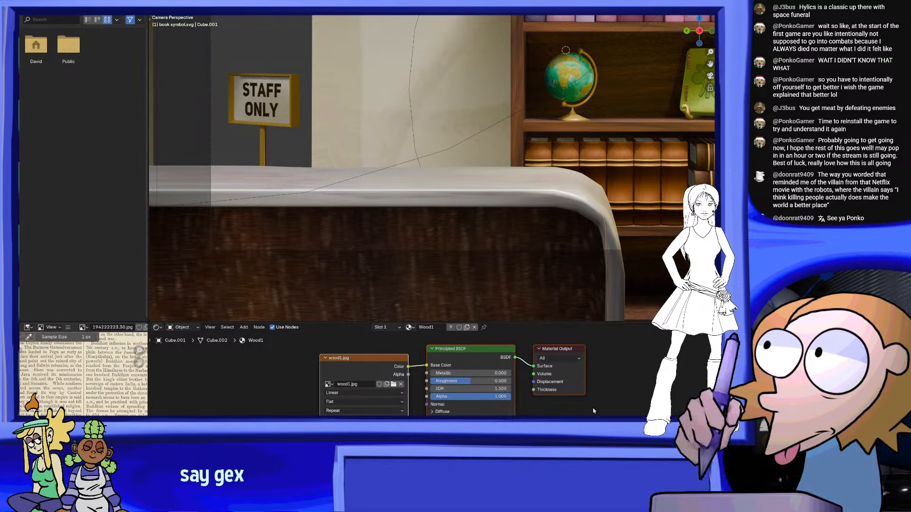
middle_drag(594, 405, 585, 426)
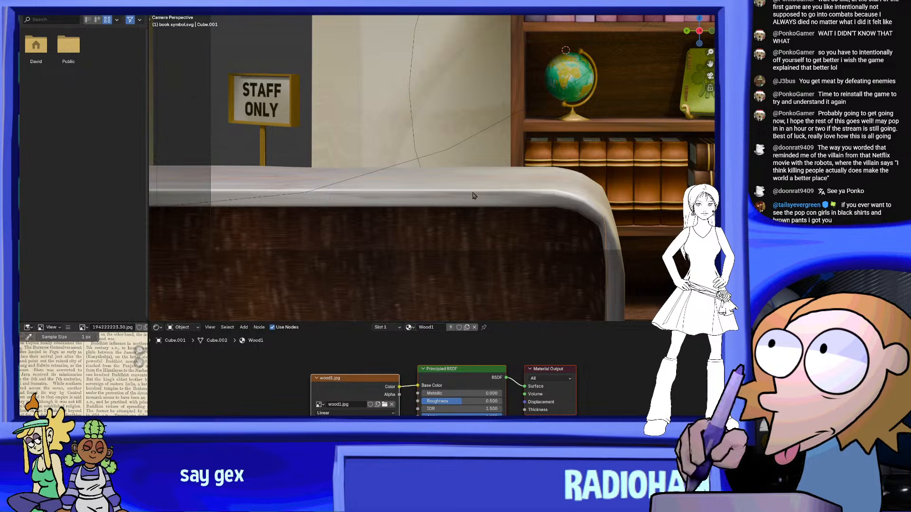
scroll(475, 200, down, 3)
shift+middle_drag(477, 218, 526, 208)
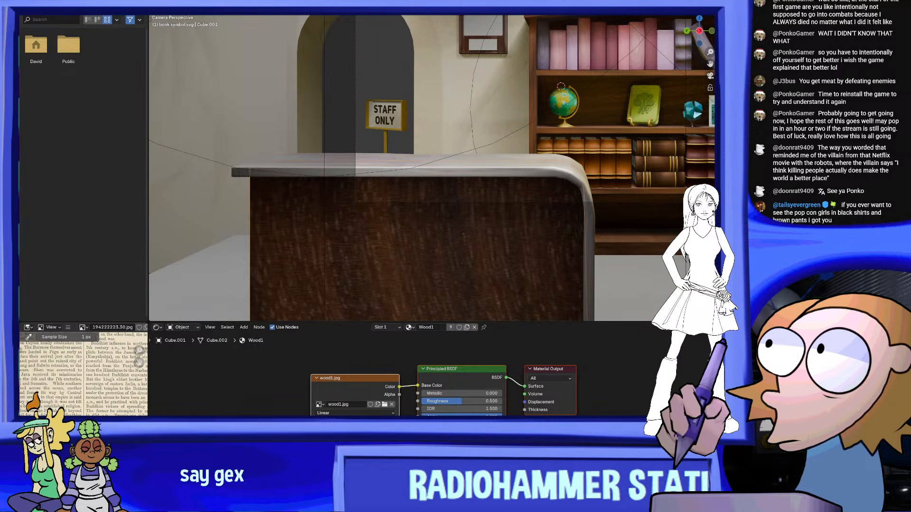
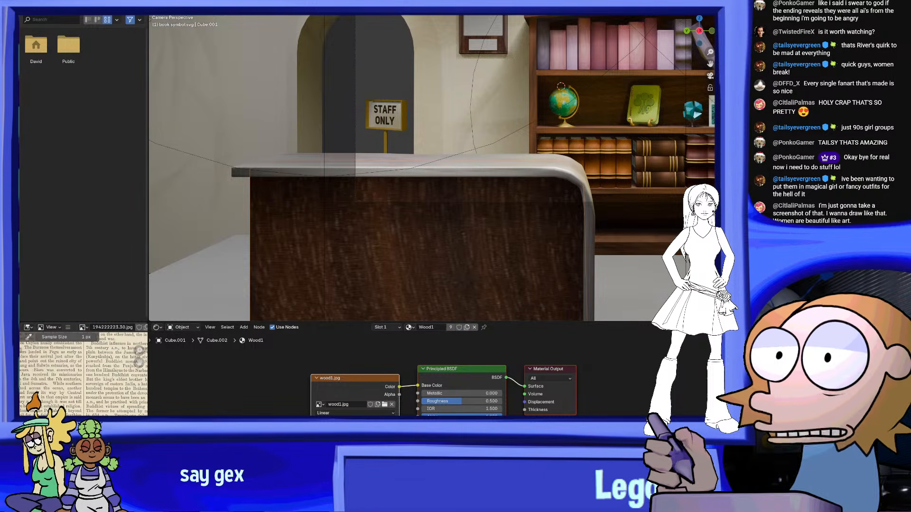
Examine the counter and the bookshelf with its books and ornaments from several angles outside the scene camera
scroll(484, 244, down, 5)
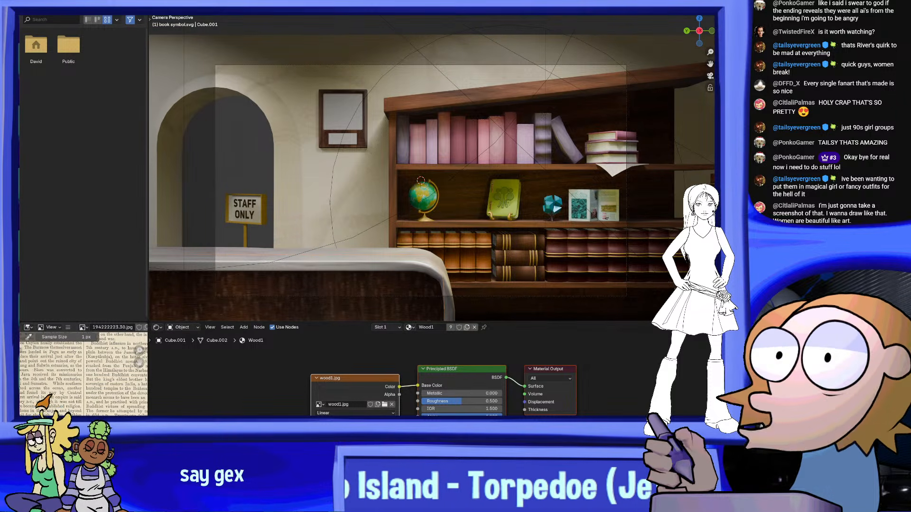
click(157, 4)
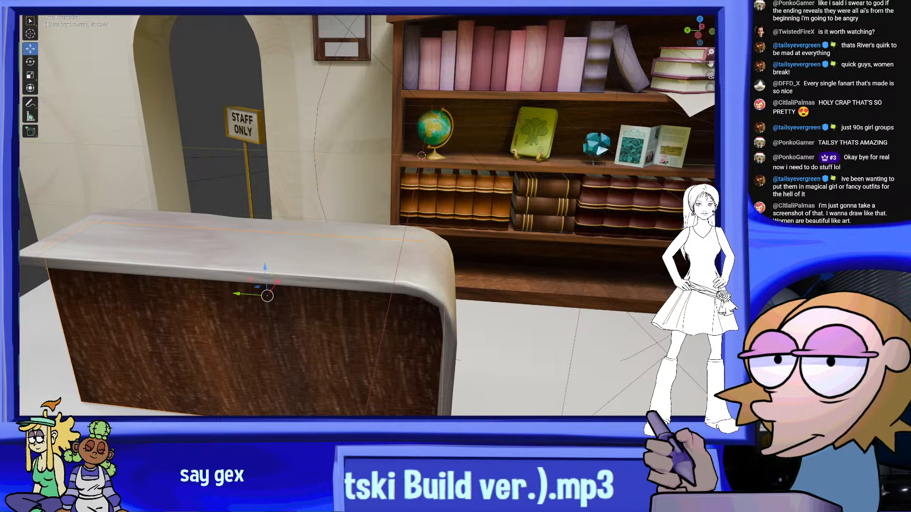
shift+middle_drag(460, 109, 411, 184)
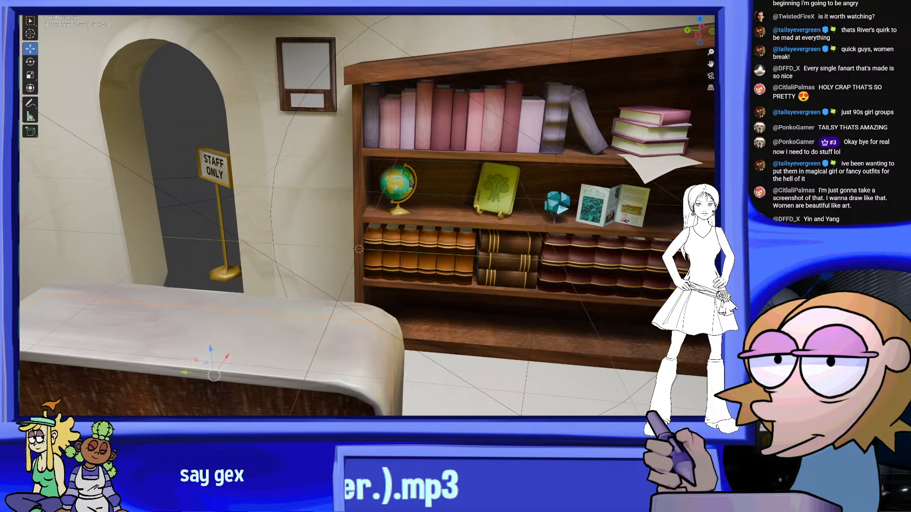
shift+middle_drag(432, 221, 282, 260)
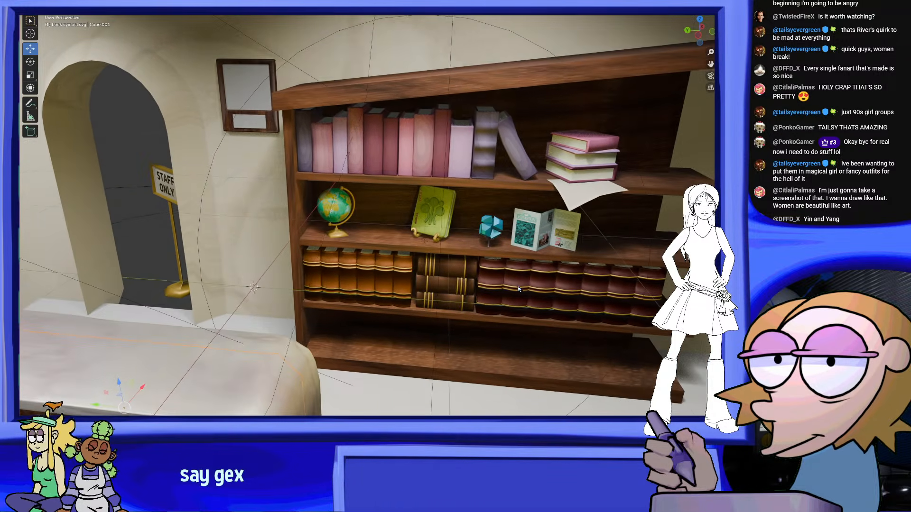
scroll(418, 216, up, 3)
middle_drag(512, 261, 352, 287)
shift+middle_drag(439, 285, 600, 256)
scroll(601, 257, down, 6)
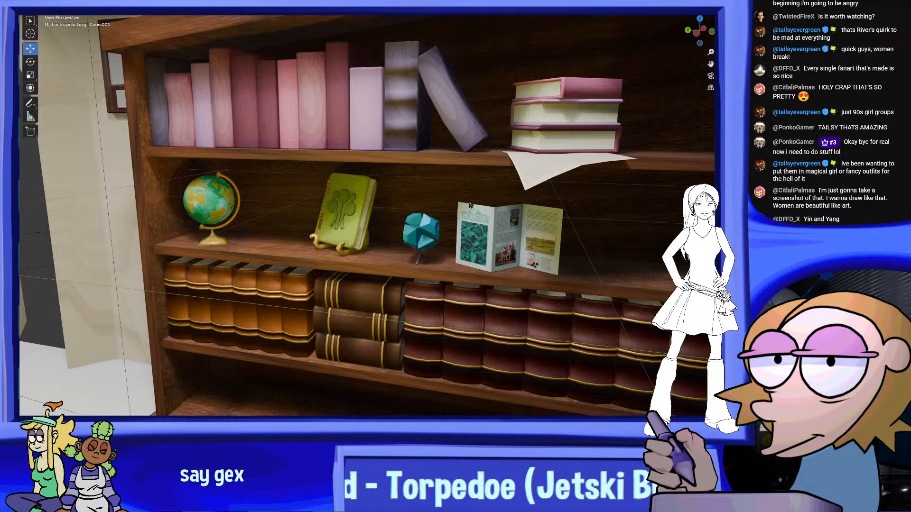
middle_drag(490, 217, 467, 201)
middle_drag(475, 259, 505, 297)
scroll(489, 276, up, 1)
shift+middle_drag(428, 280, 546, 321)
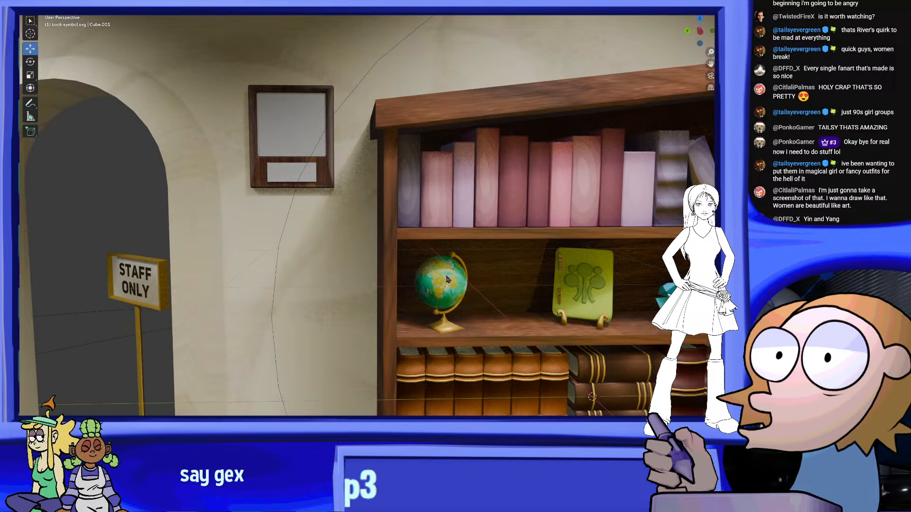
Select the large blank panel in the wooden wall frame and view it together with the bookshelf
shift+middle_drag(375, 144, 447, 197)
scroll(448, 196, up, 3)
click(417, 176)
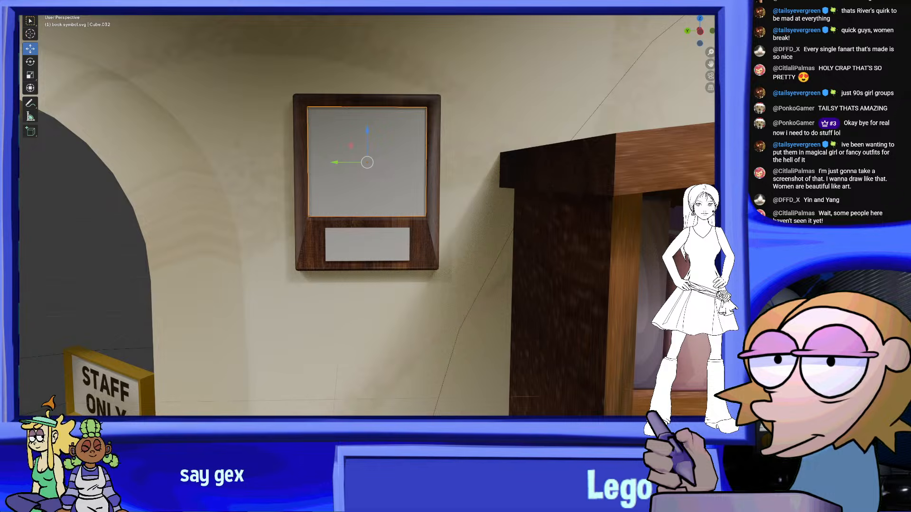
scroll(560, 223, down, 3)
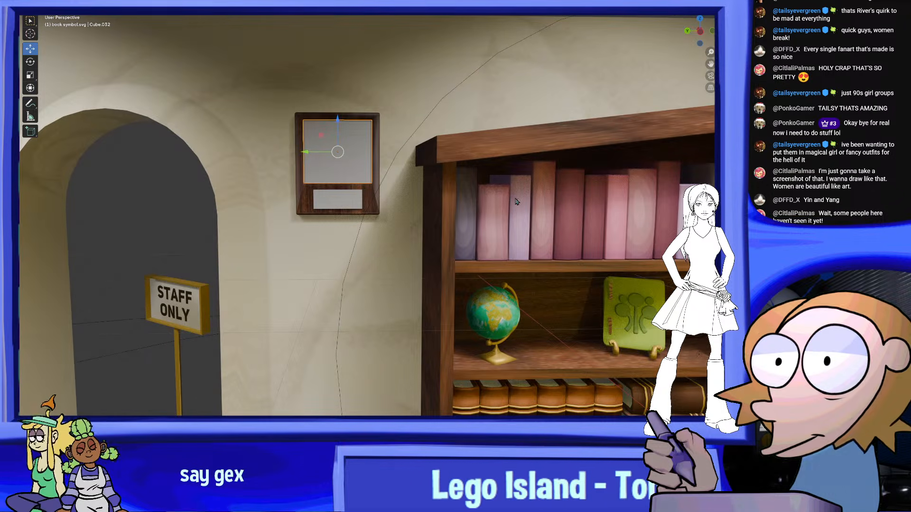
shift+middle_drag(554, 237, 503, 184)
shift+middle_drag(523, 234, 508, 232)
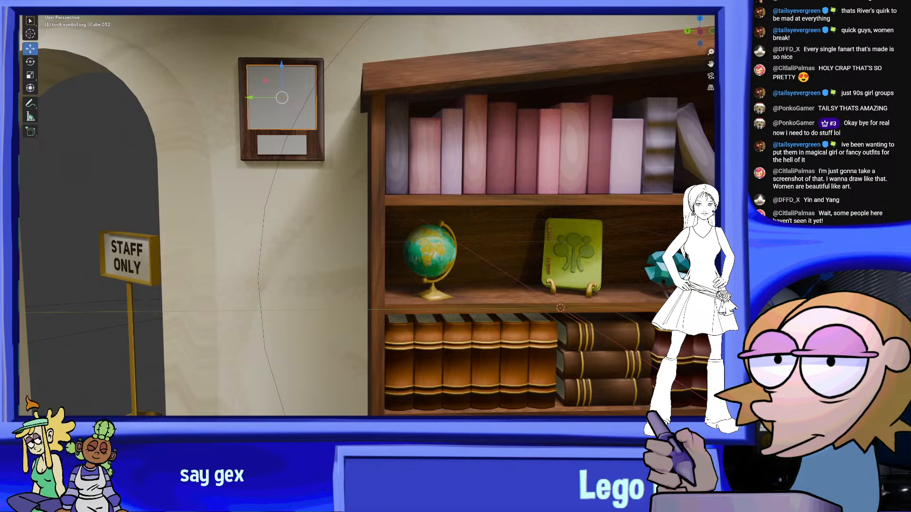
Switch to the black tree-symbol drawing in PaintTool SAI, add a new blank layer and delete the symbol's layer
key(alt+Tab)
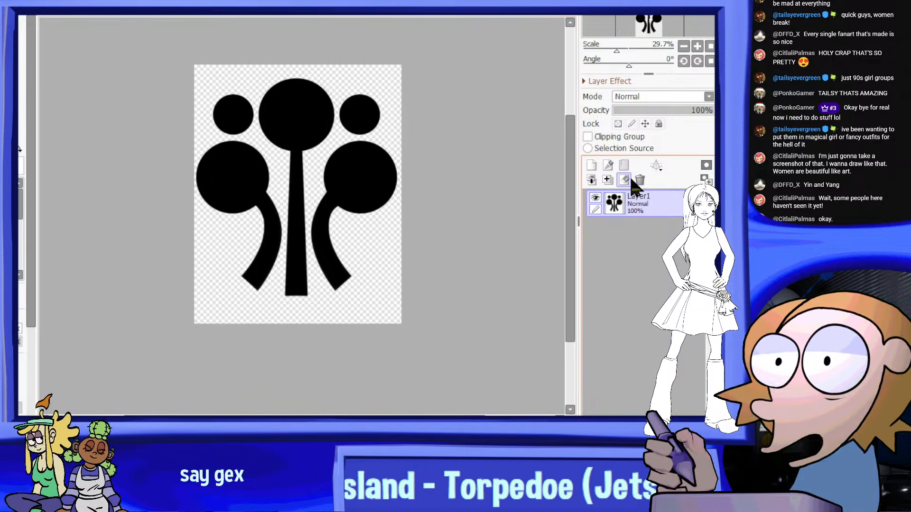
scroll(412, 178, up, 1)
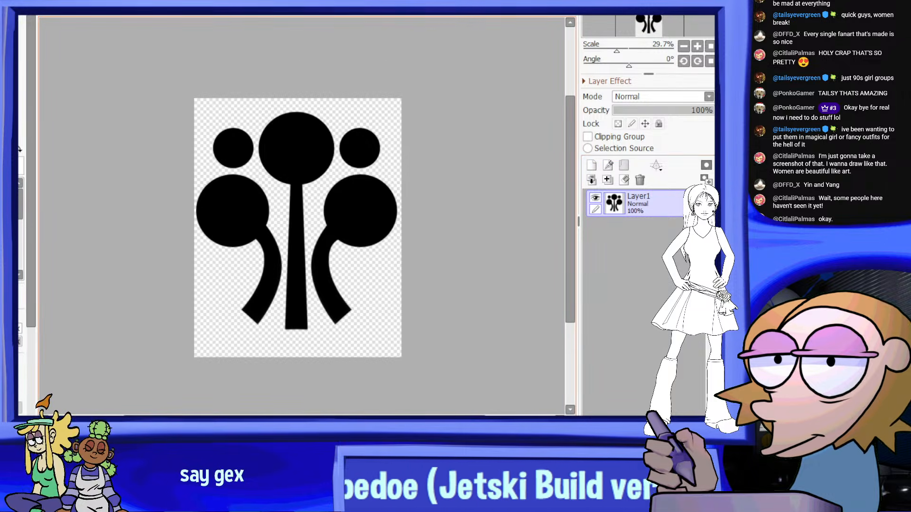
click(609, 167)
click(643, 179)
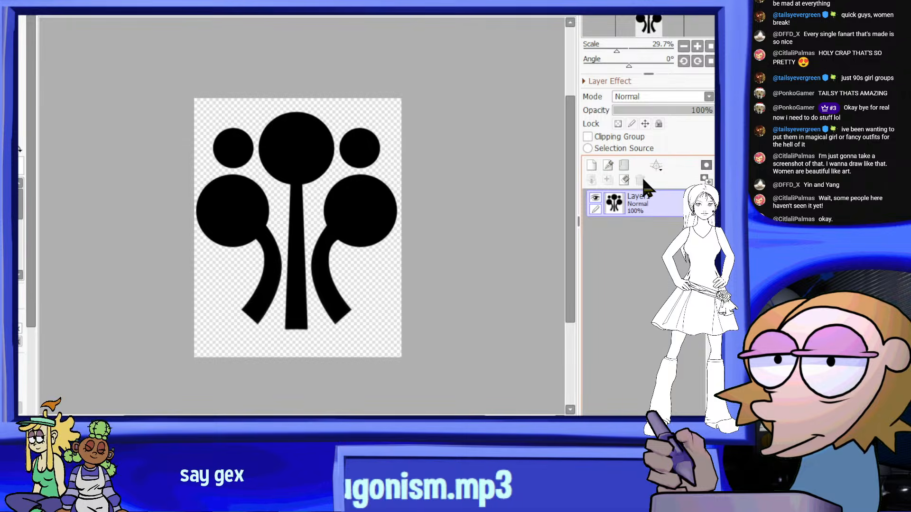
click(591, 165)
click(641, 228)
click(640, 180)
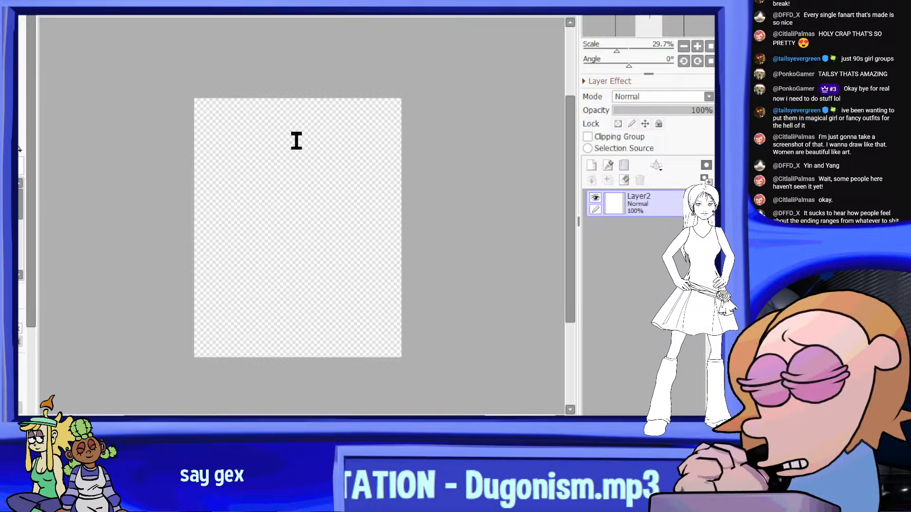
Widen the blank canvas into a square
click(362, 326)
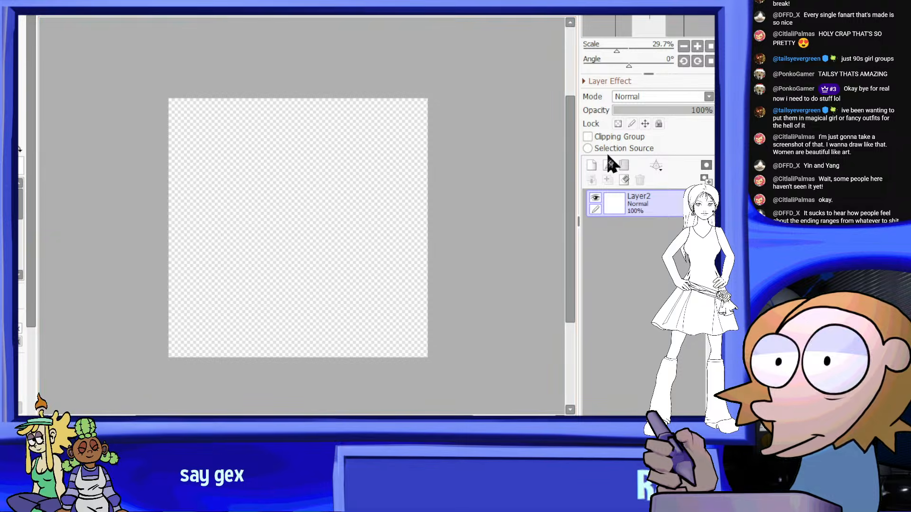
scroll(282, 185, up, 1)
scroll(324, 100, down, 2)
scroll(330, 122, up, 1)
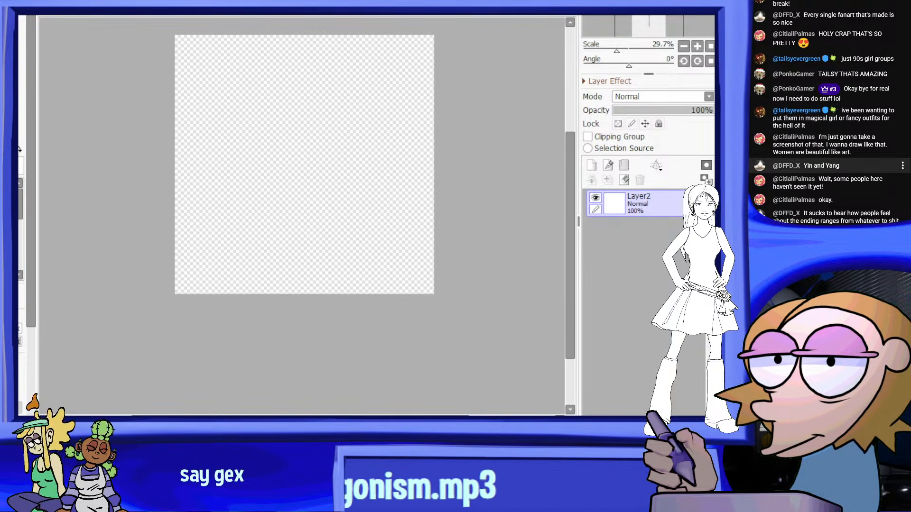
Switch to the drawing of the woman in the purple dress and select the whole canvas area around her
key(ctrl+Tab)
scroll(279, 157, up, 1)
scroll(279, 157, down, 1)
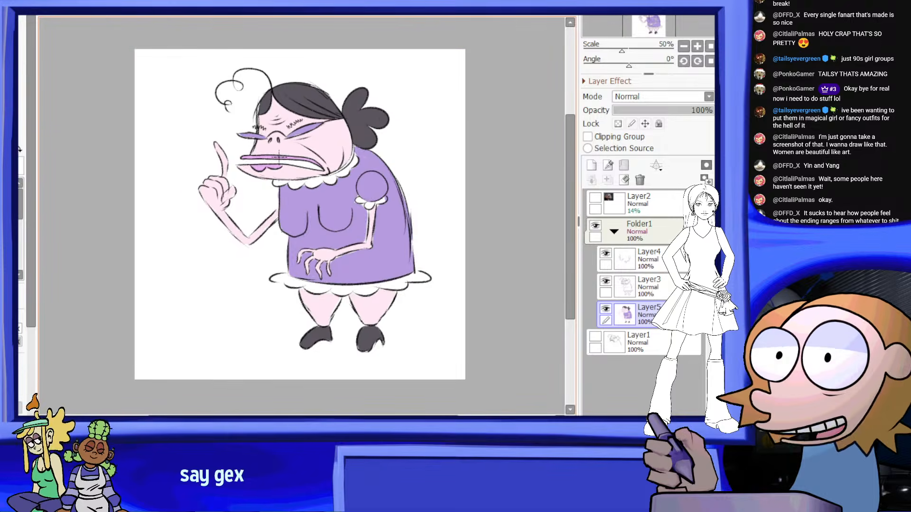
scroll(397, 86, up, 2)
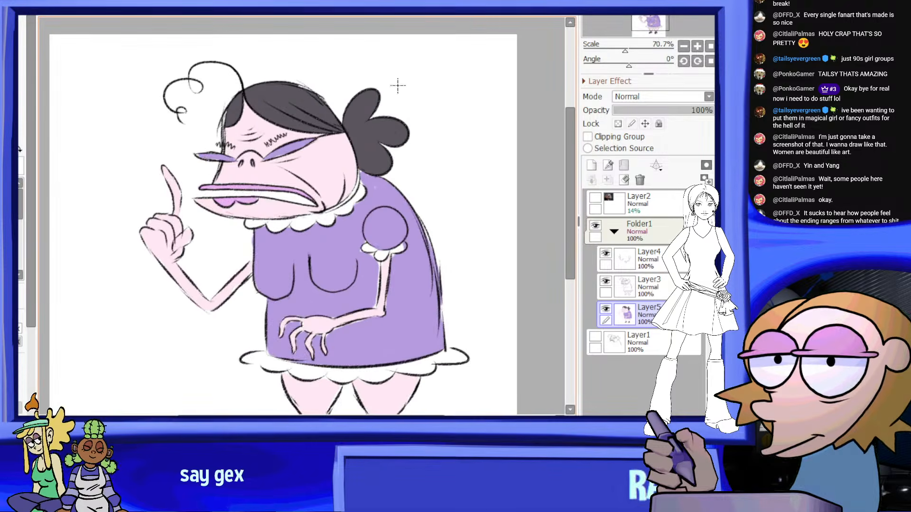
scroll(397, 85, down, 3)
drag(499, 75, 244, 350)
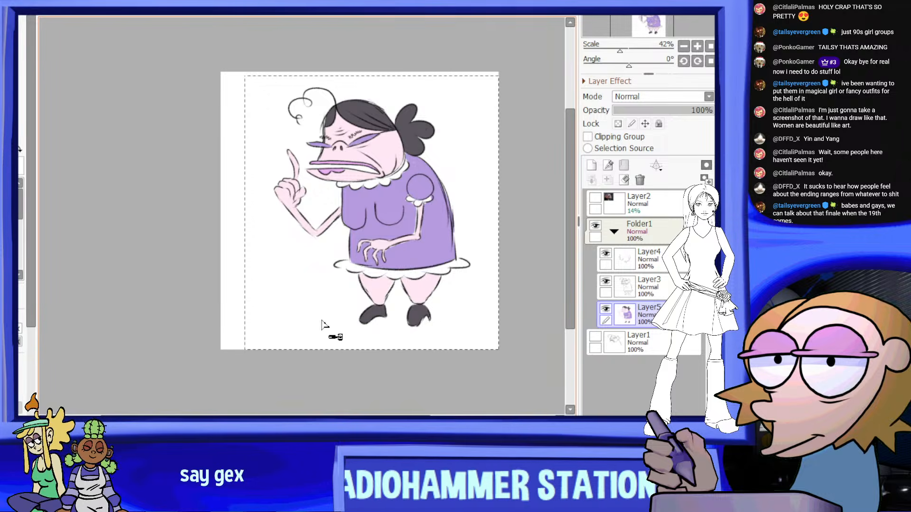
key(ctrl+d)
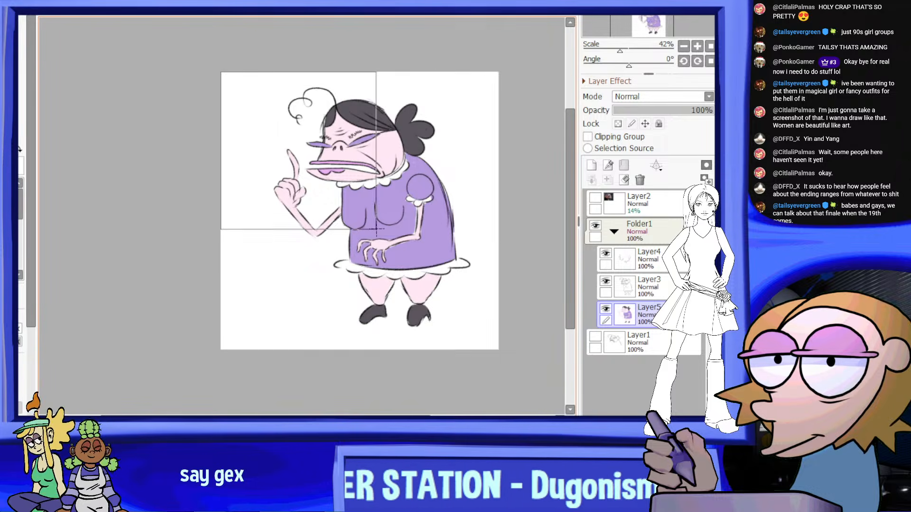
Try to copy the selected part of the active colour layer into the blank square canvas
key(ctrl+c)
click(266, 421)
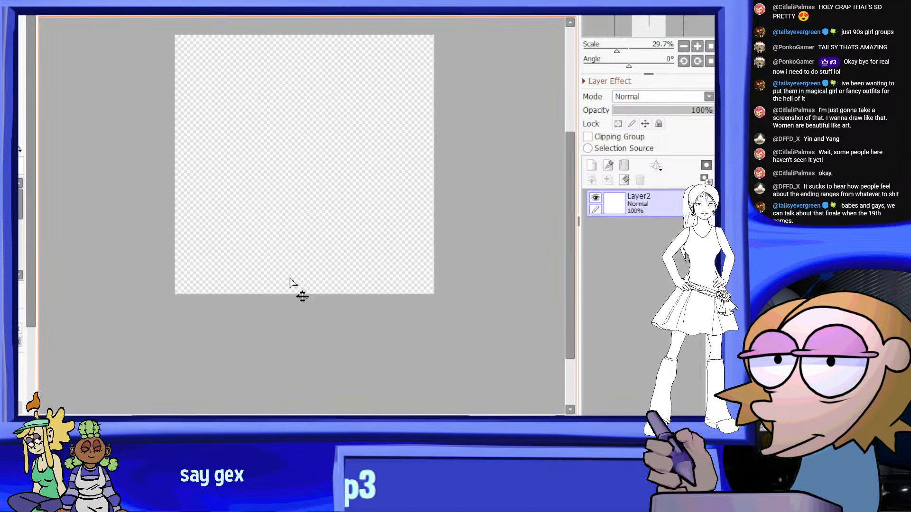
key(ctrl+v)
key(ctrl+z)
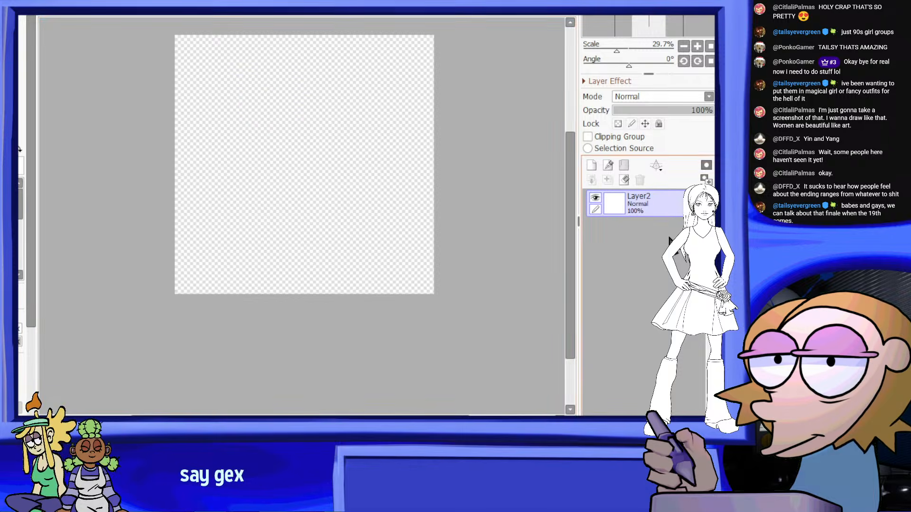
Return to the drawing of the woman and merge Folder1 into a single layer
click(190, 421)
click(617, 240)
click(614, 231)
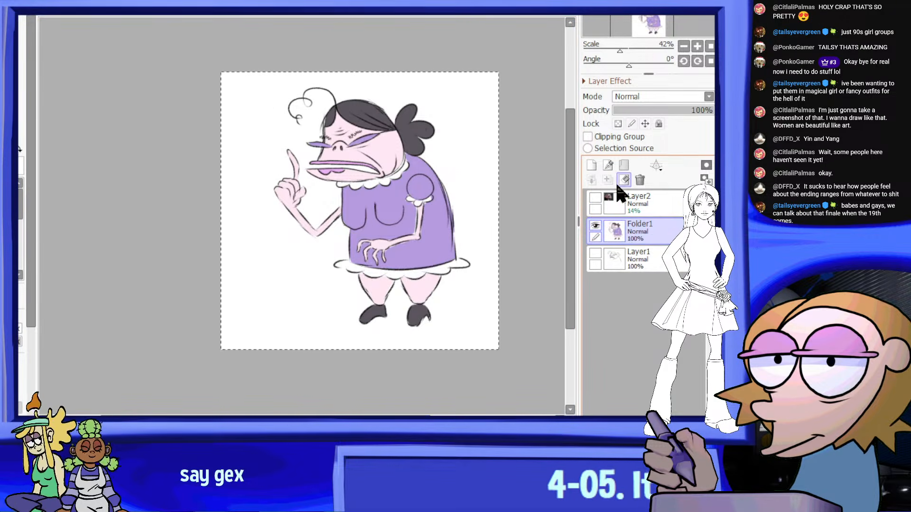
Compare the rough head sketch on Layer1 with the coloured figure by toggling the visibility of both layers
click(595, 253)
click(596, 225)
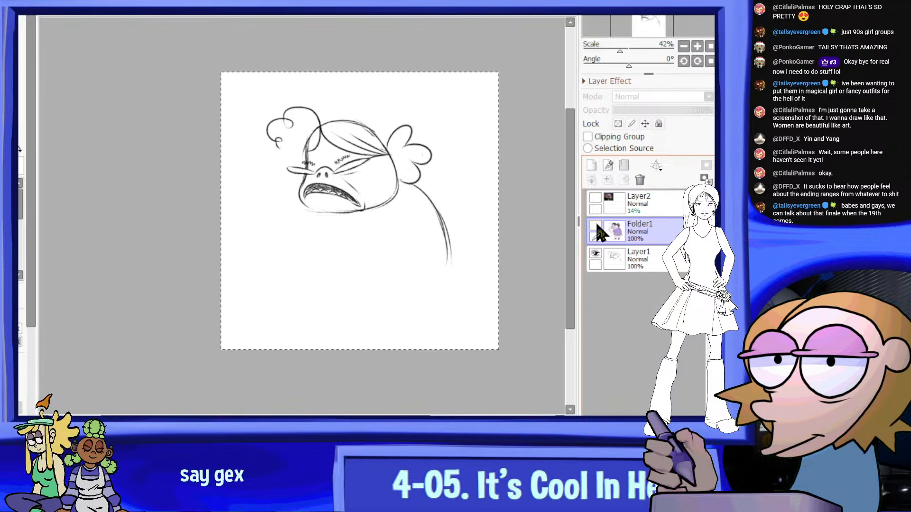
click(596, 225)
click(595, 253)
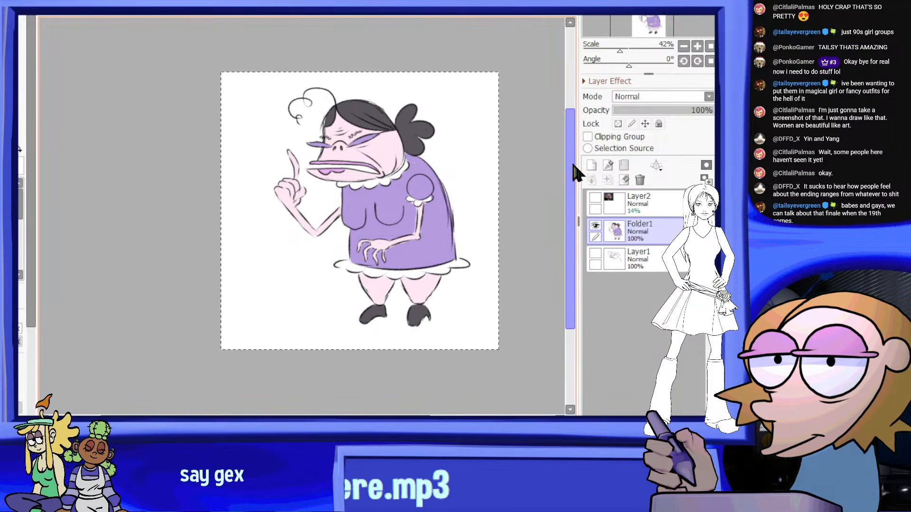
Copy the merged figure and paste it into the blank square canvas
key(ctrl+c)
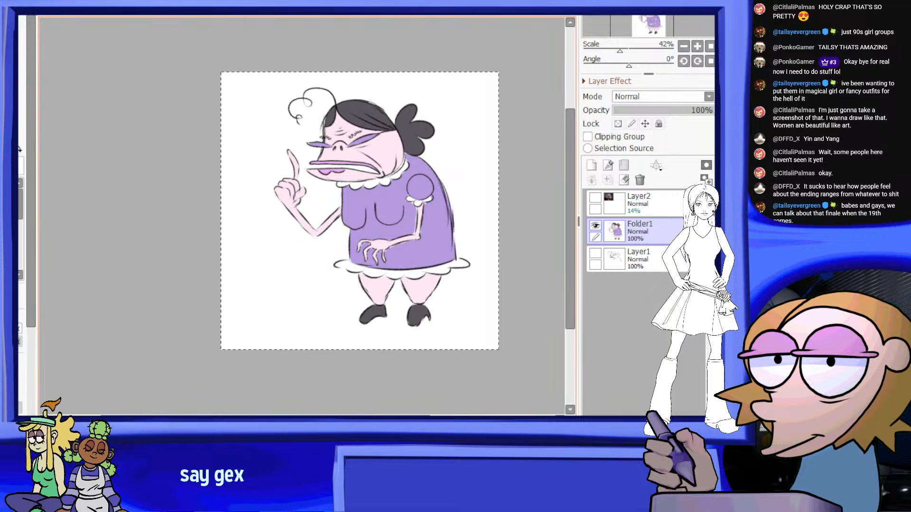
key(ctrl+Tab)
key(ctrl+v)
scroll(319, 109, up, 2)
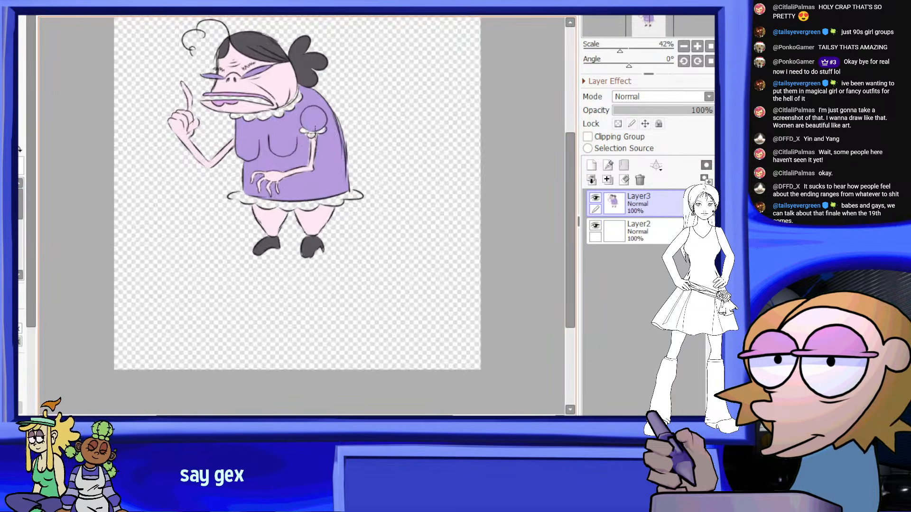
scroll(319, 120, down, 2)
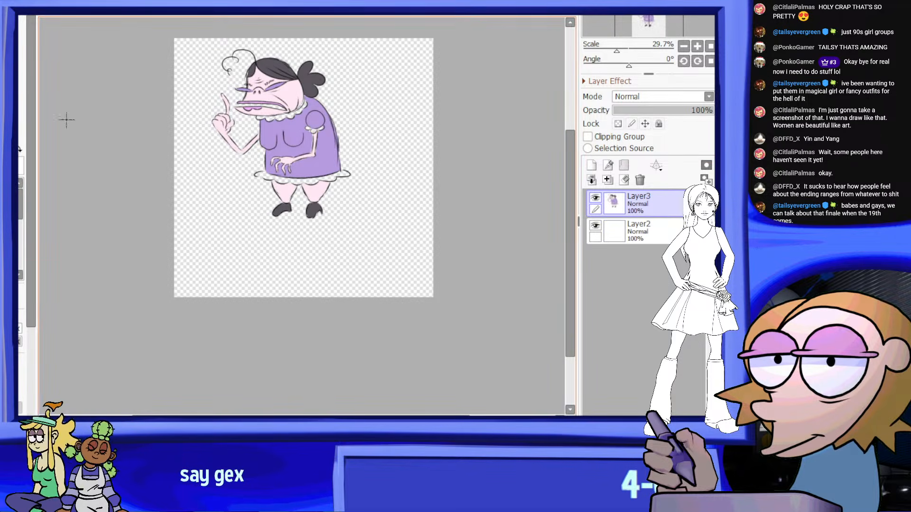
Move the pasted figure against the right edge of the square canvas
drag(358, 153, 457, 152)
scroll(457, 150, down, 2)
scroll(451, 91, up, 3)
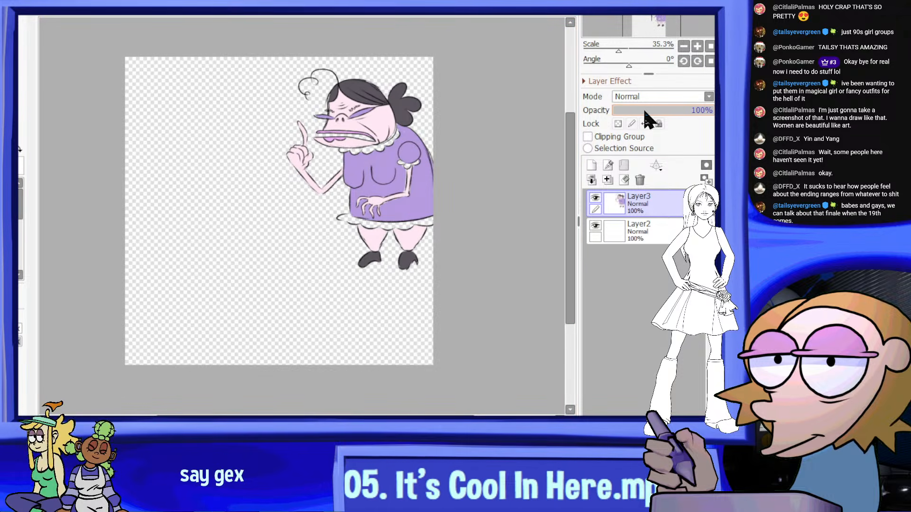
Fade the pasted figure's layer to 12% opacity and add a new blank layer above it
drag(637, 105, 625, 106)
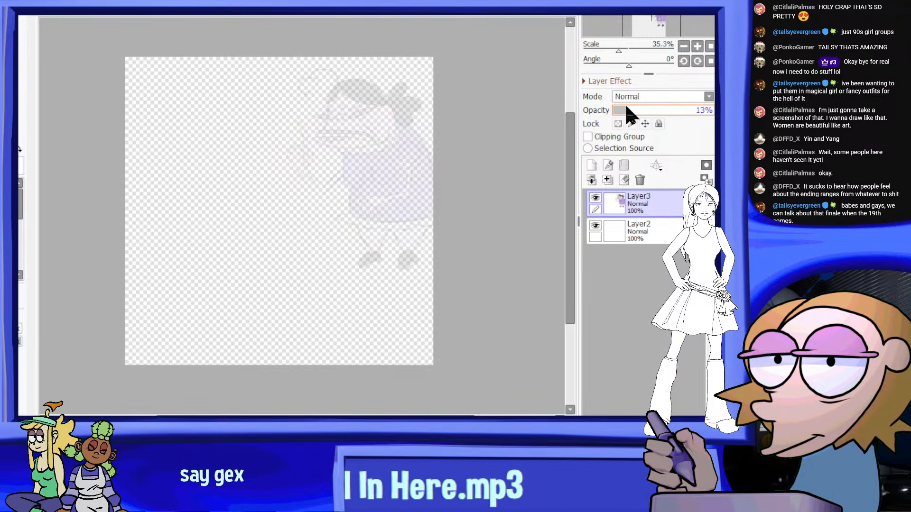
click(591, 164)
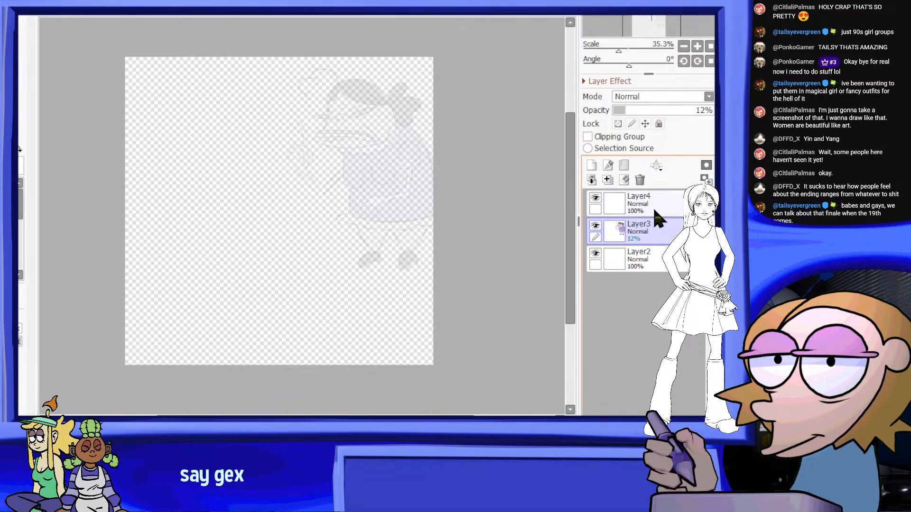
Set the pasted figure's layer back to 100% opacity
drag(684, 111, 713, 111)
scroll(325, 159, down, 3)
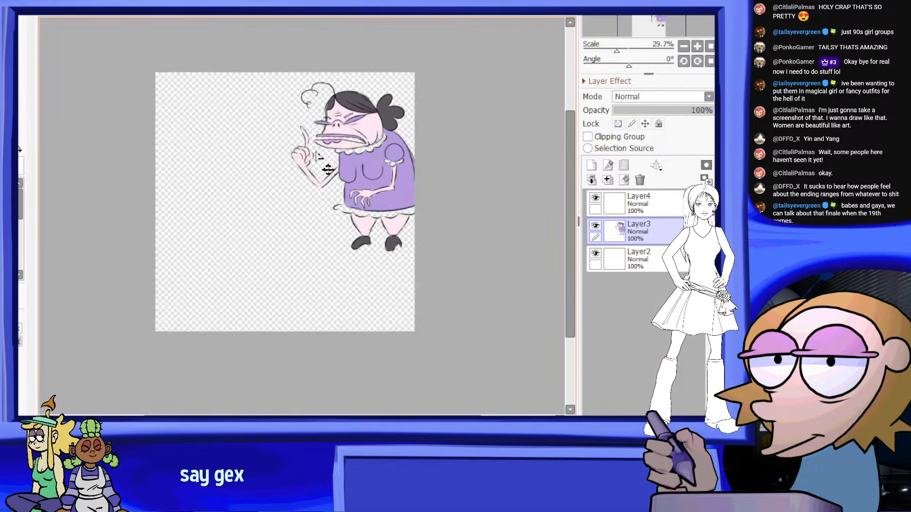
scroll(401, 137, up, 2)
scroll(442, 155, down, 1)
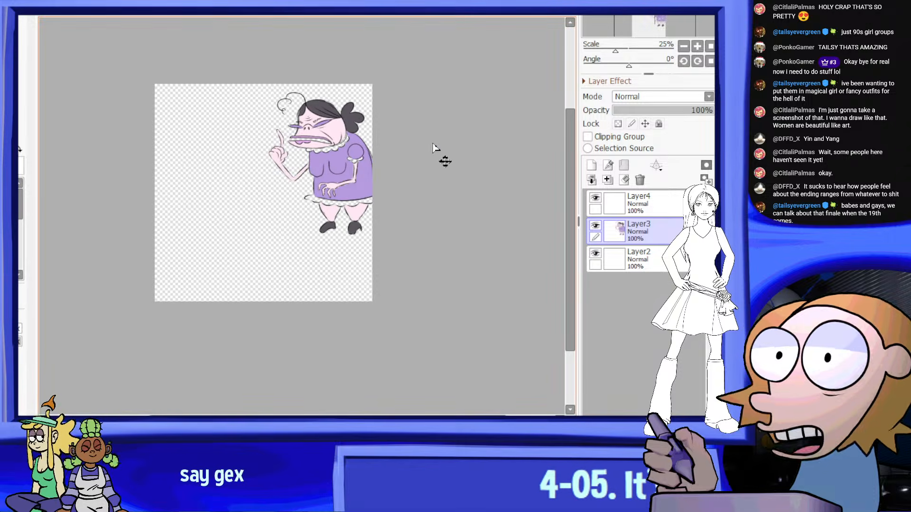
Move the pasted figure toward the canvas centre and enlarge it so the head and shoulders fill the square
drag(441, 155, 374, 223)
key(ctrl+t)
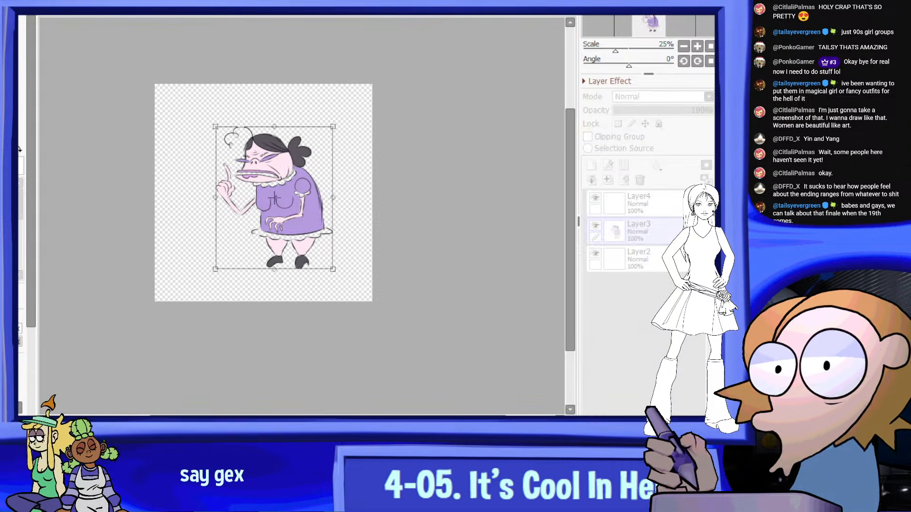
scroll(342, 179, down, 3)
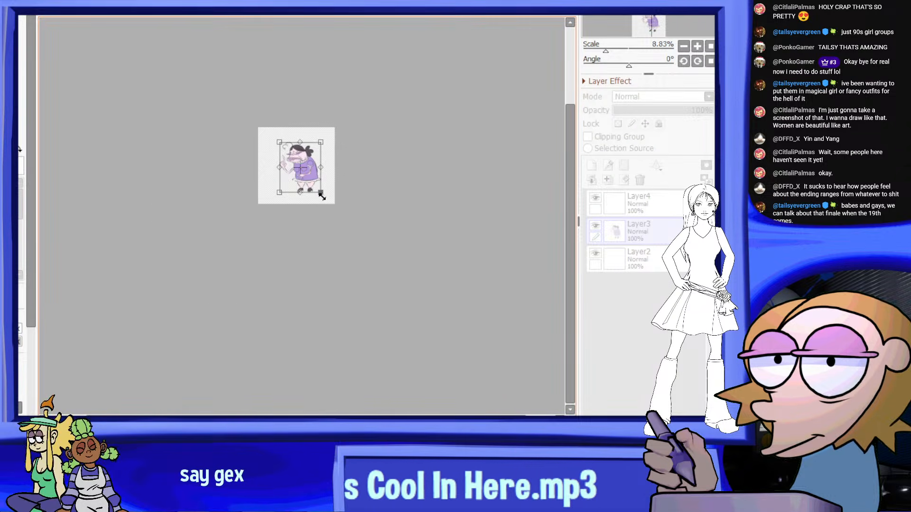
drag(320, 192, 361, 257)
drag(373, 120, 352, 146)
scroll(361, 147, up, 2)
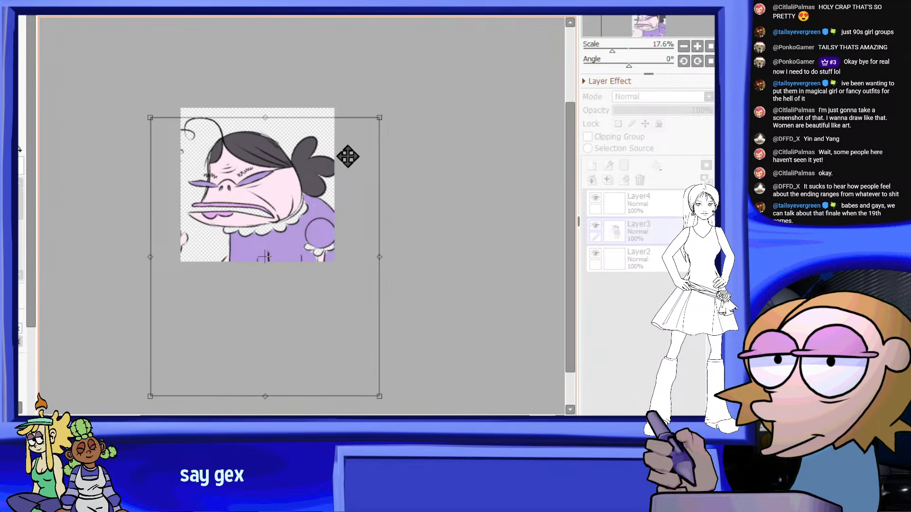
key(Return)
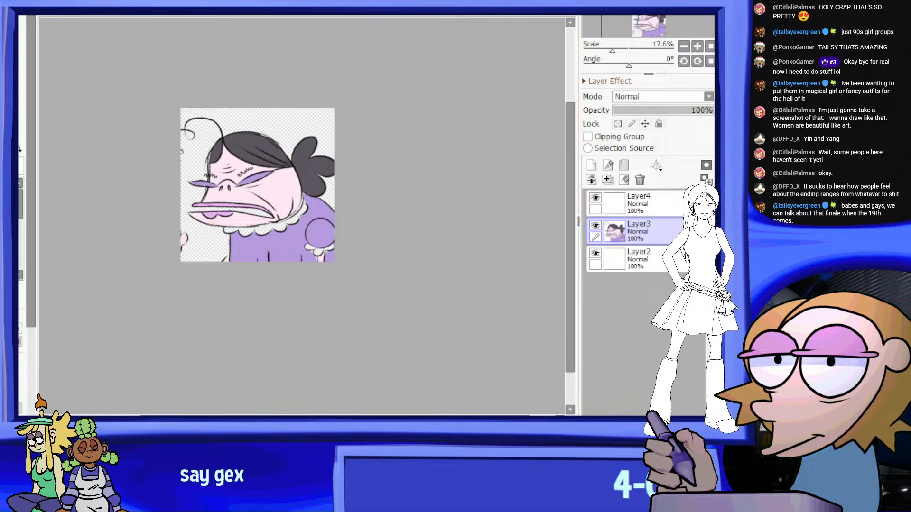
Free-distort the figure by pulling its corners inward, narrowing it toward the head and shortening the body
key(ctrl+t)
ctrl+drag(381, 118, 363, 119)
ctrl+drag(380, 391, 379, 369)
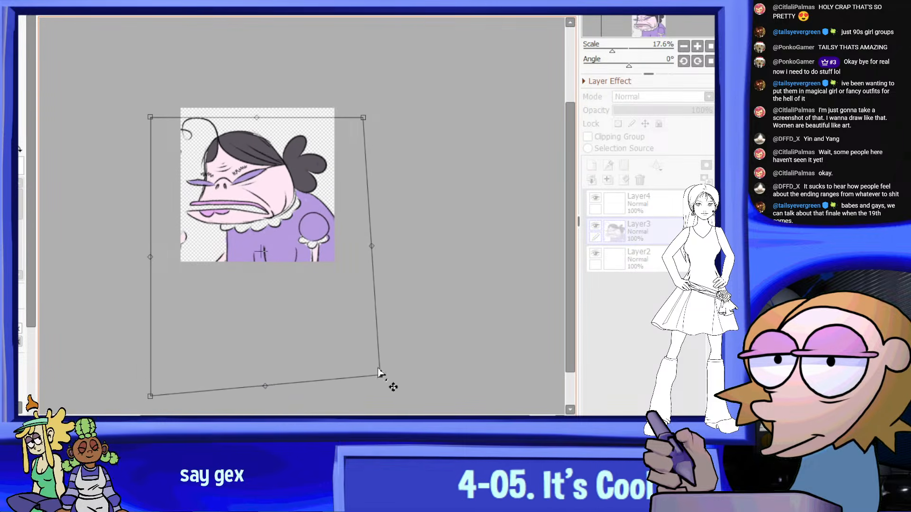
ctrl+drag(266, 386, 263, 364)
ctrl+drag(364, 118, 362, 121)
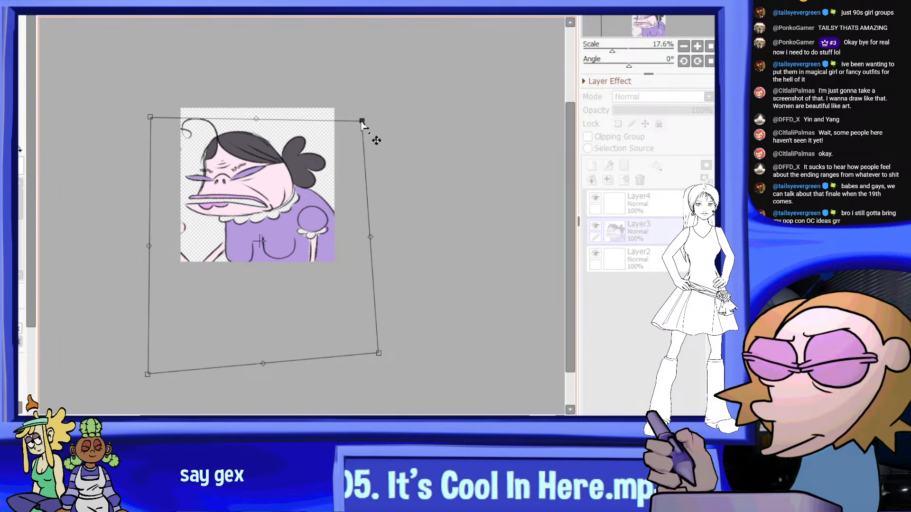
ctrl+drag(150, 117, 173, 117)
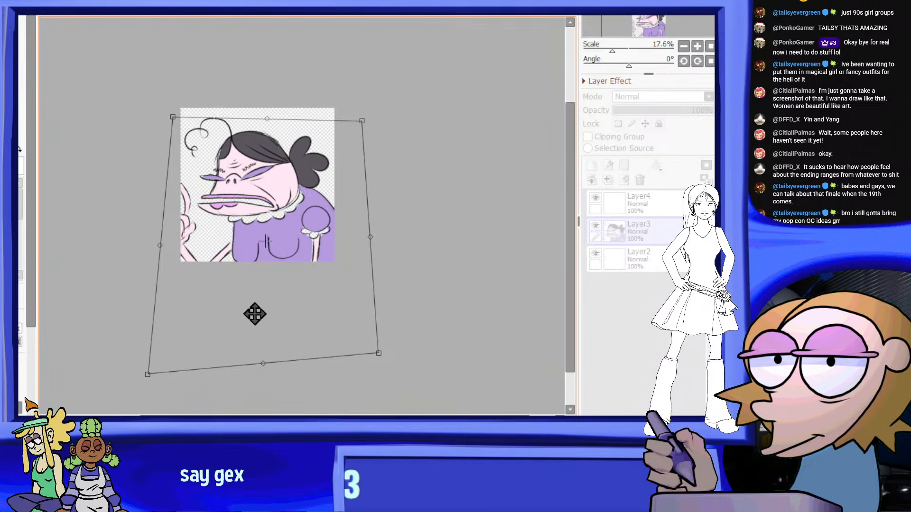
ctrl+drag(147, 376, 163, 360)
Nudge the distorted figure slightly upward in the square and apply the transformation
scroll(330, 138, up, 1)
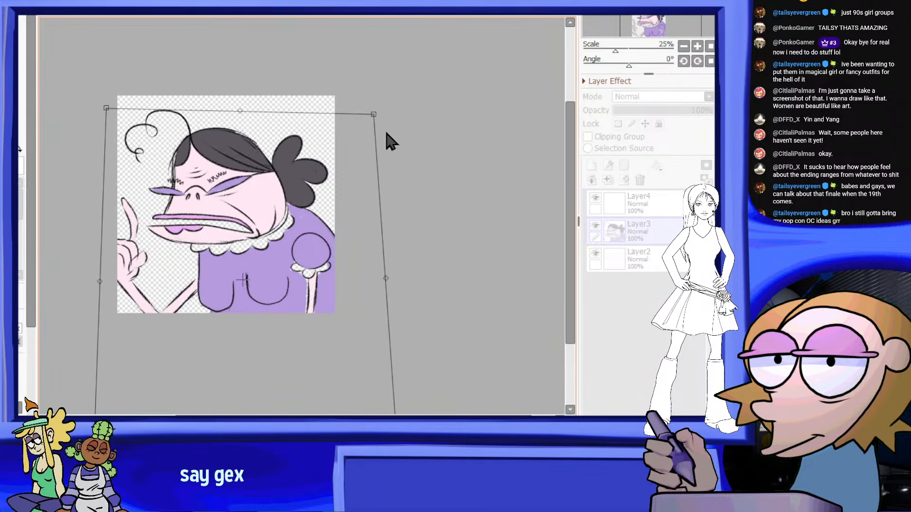
scroll(325, 106, down, 4)
scroll(367, 155, up, 3)
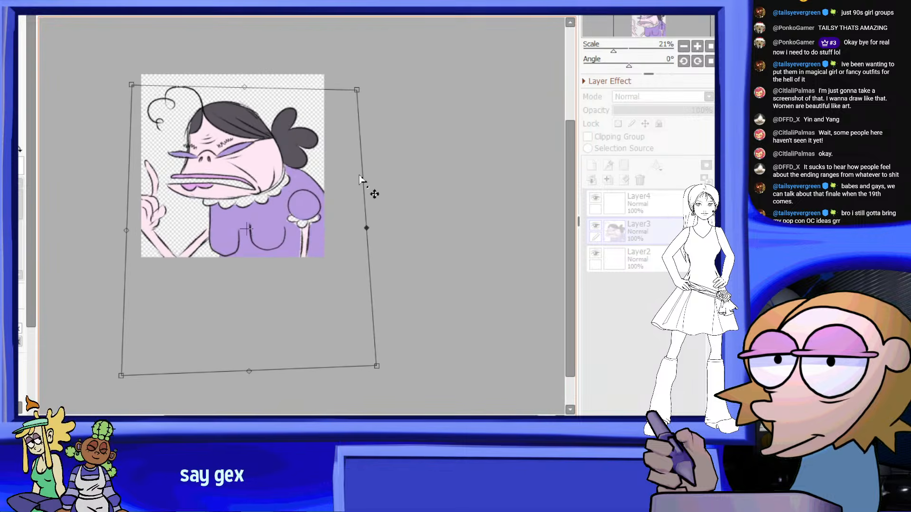
drag(321, 220, 328, 214)
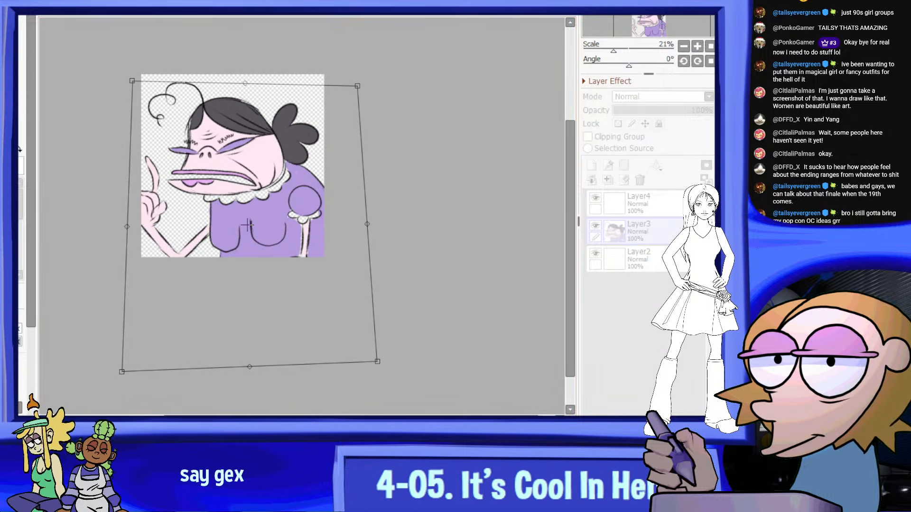
key(Return)
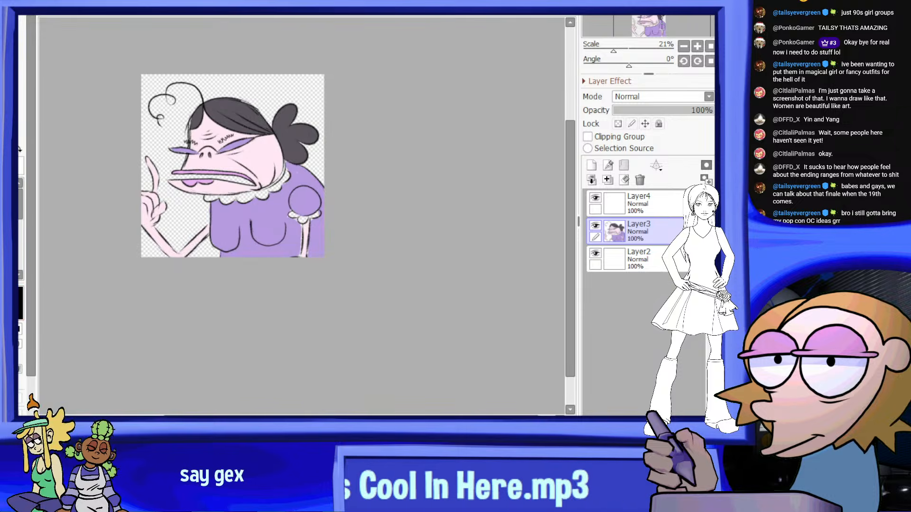
Erase the raised hand and forearm in front of the figure's chest
scroll(152, 154, up, 3)
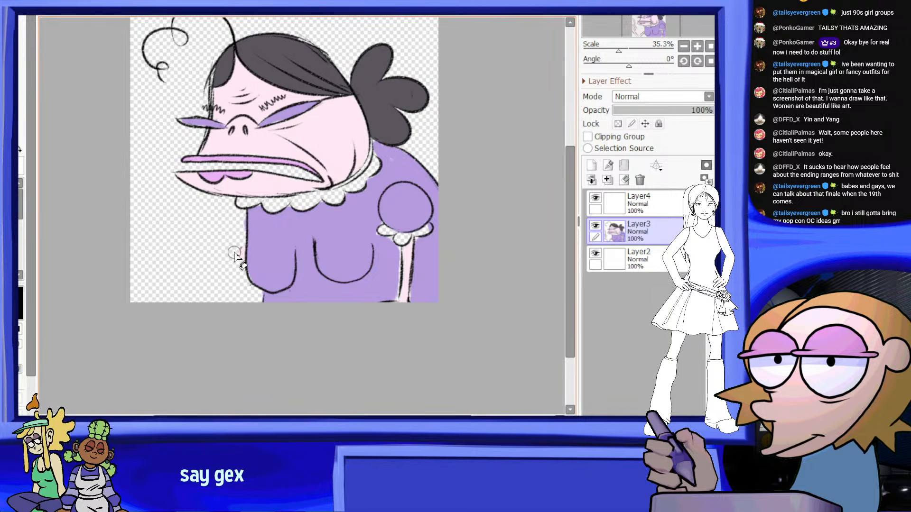
scroll(356, 213, down, 3)
scroll(371, 218, up, 3)
scroll(371, 224, down, 4)
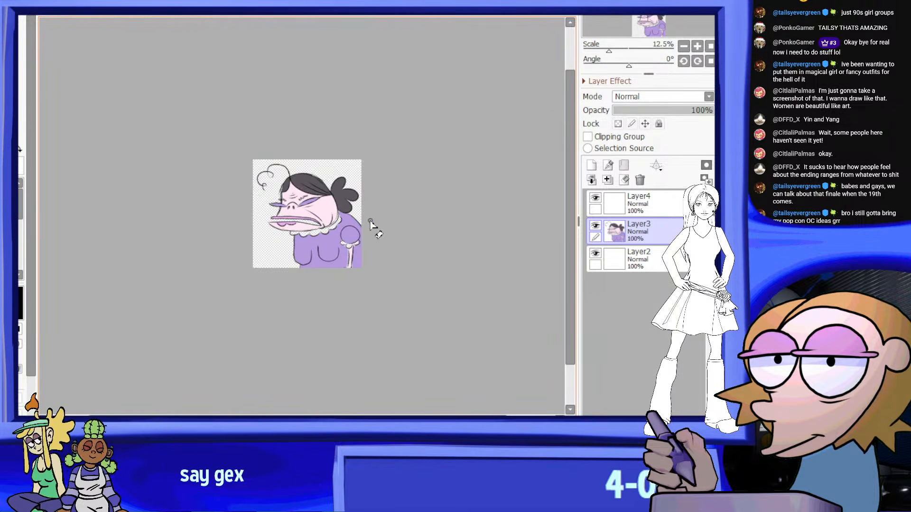
Erase the arm hanging below the puffed sleeve's frill down to the canvas edge
scroll(349, 248, up, 2)
scroll(359, 270, up, 1)
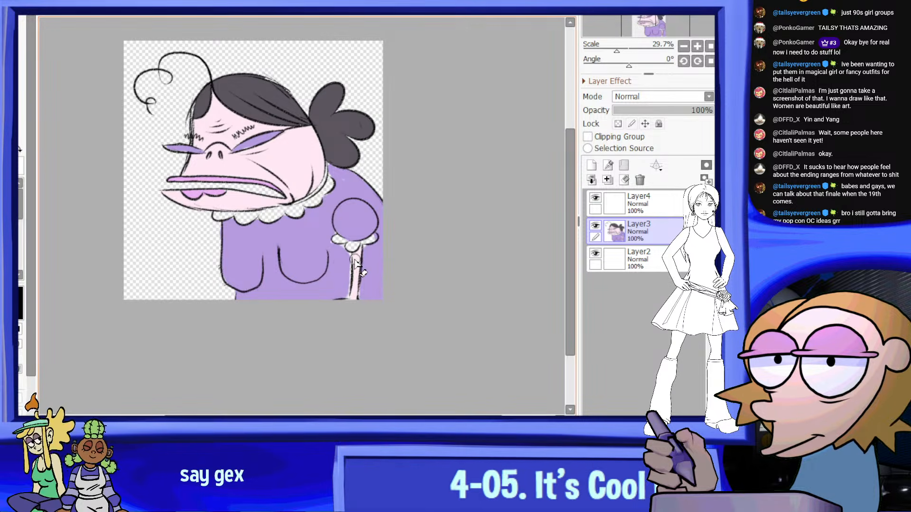
scroll(321, 250, down, 2)
scroll(308, 198, up, 2)
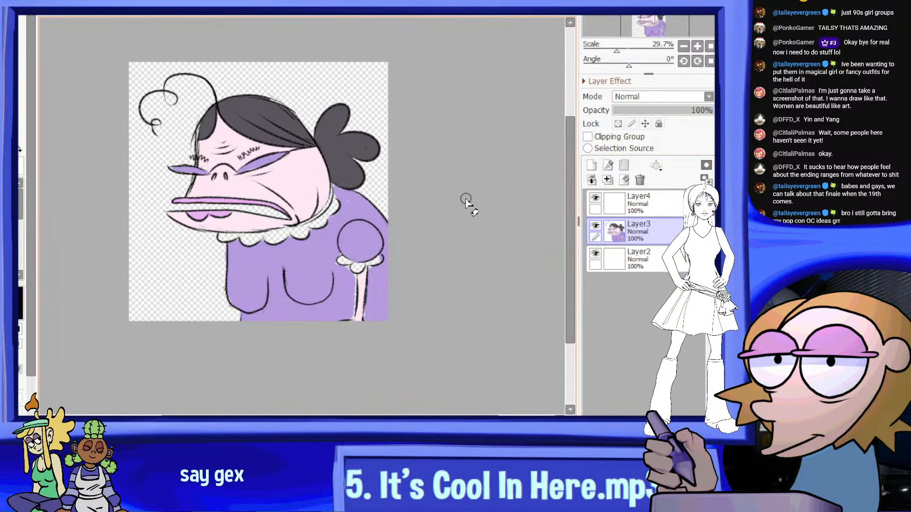
scroll(332, 294, up, 3)
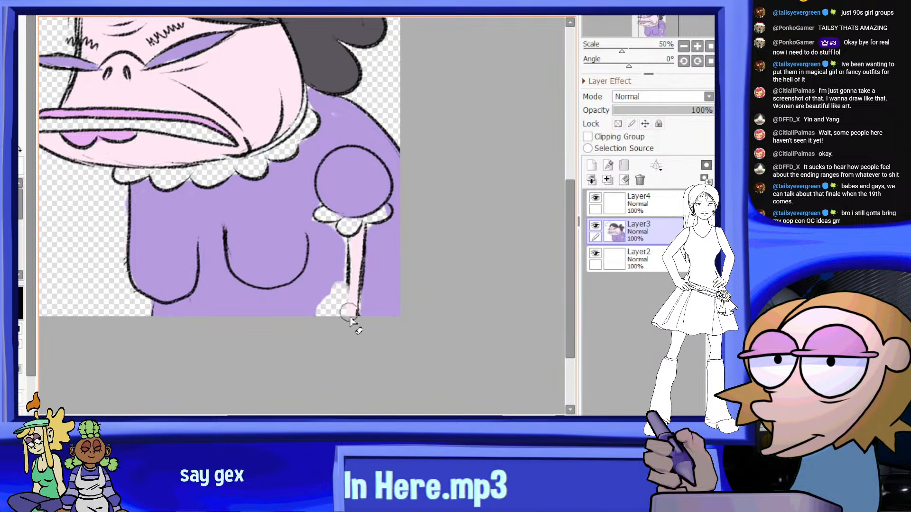
scroll(359, 247, down, 5)
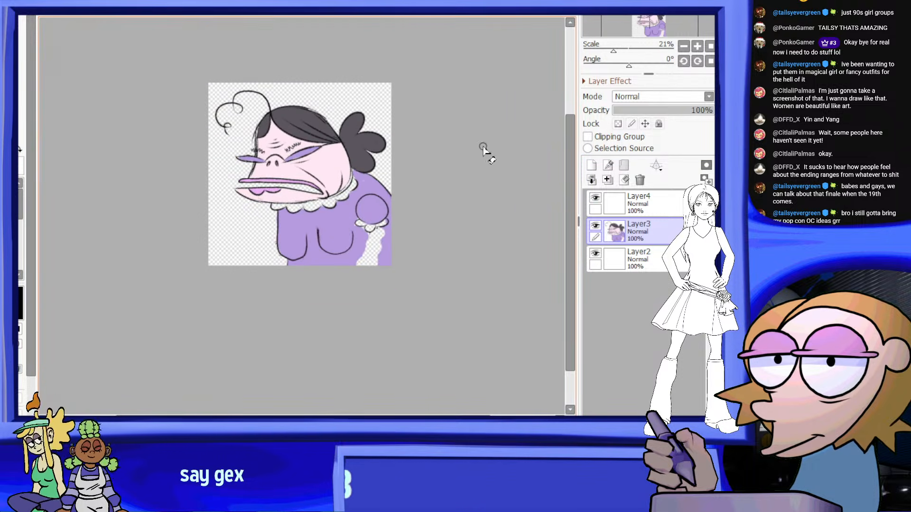
scroll(394, 235, up, 2)
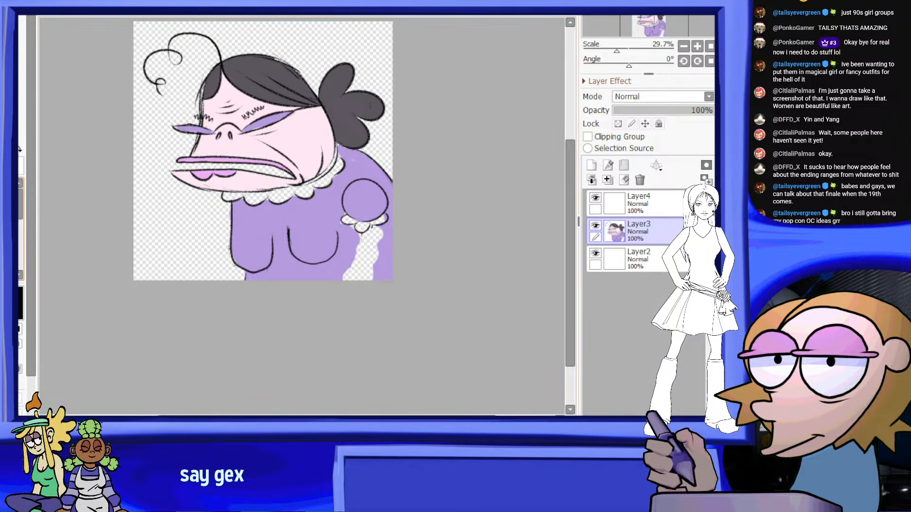
Paint the erased gap below the sleeve frill with the dress's purple
scroll(324, 301, up, 3)
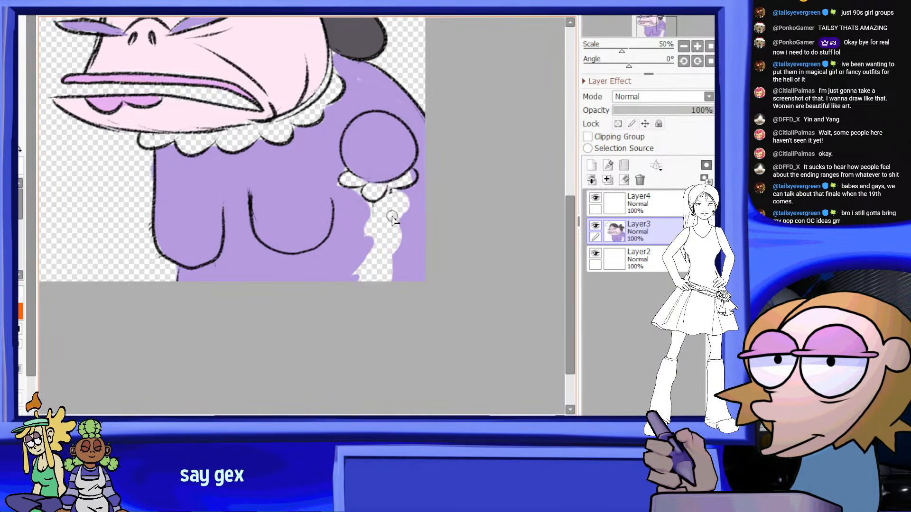
mouse_move(392, 217)
mouse_down()
mouse_move(378, 199)
mouse_move(388, 244)
mouse_up()
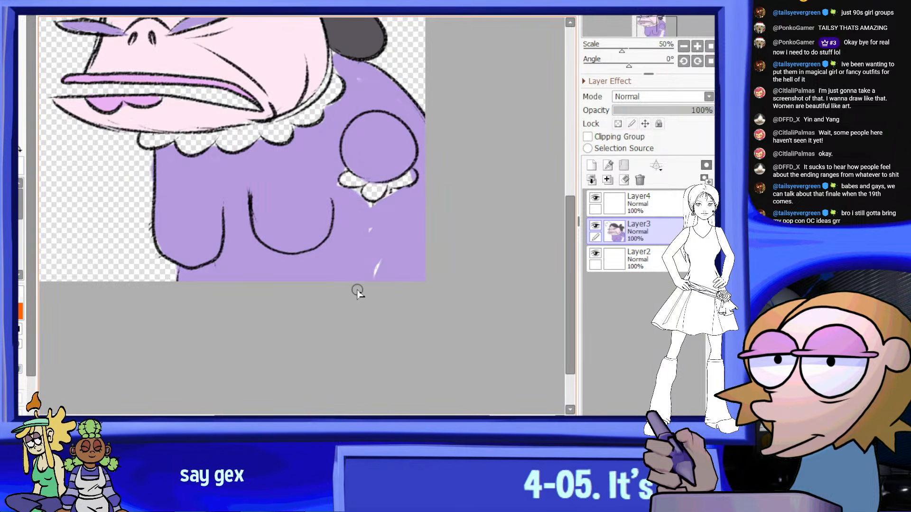
scroll(382, 257, down, 1)
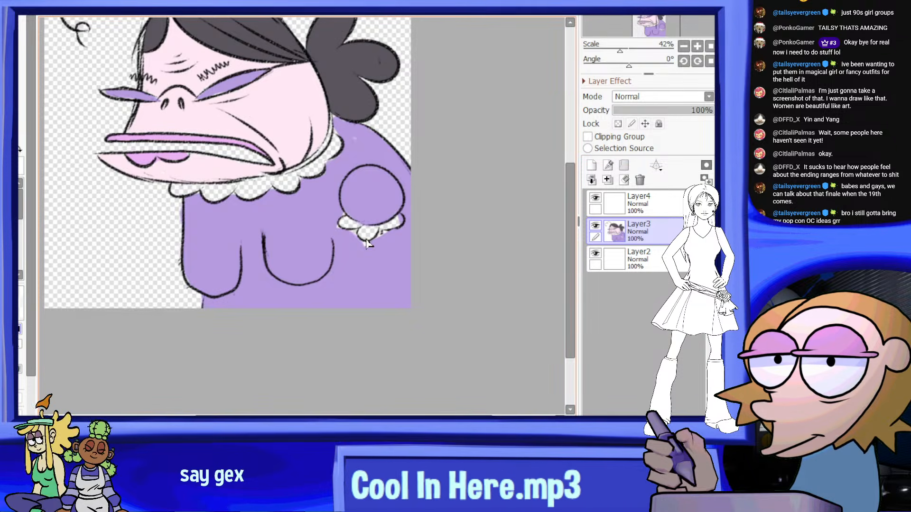
Draw two straight vertical black lines from the sleeve frill to the canvas edge as the arm's outline
drag(364, 242, 363, 260)
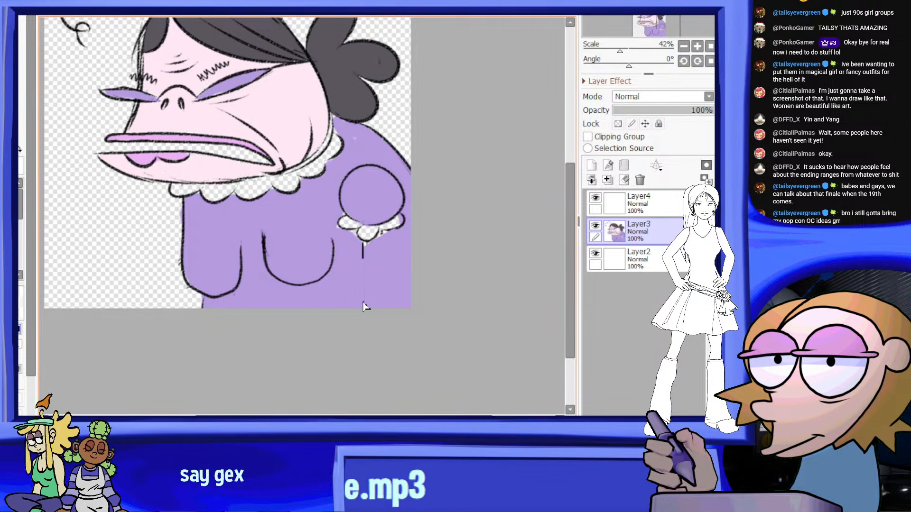
scroll(398, 237, down, 9)
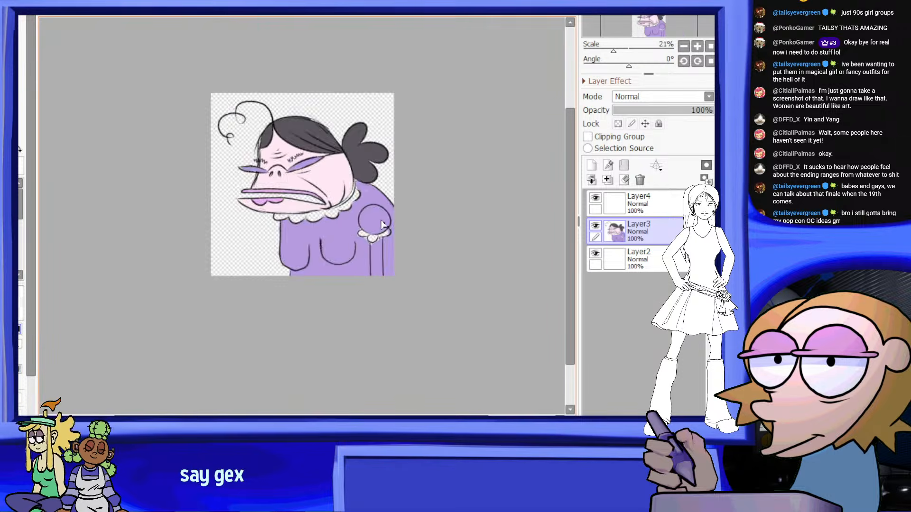
scroll(420, 217, up, 2)
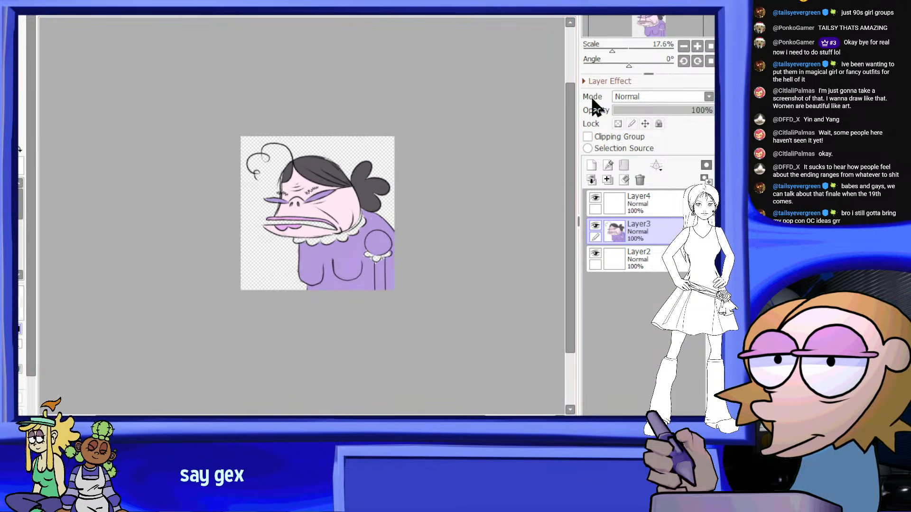
Fade the figure's layer to 12% opacity and add a new blank layer directly above it
drag(645, 106, 628, 107)
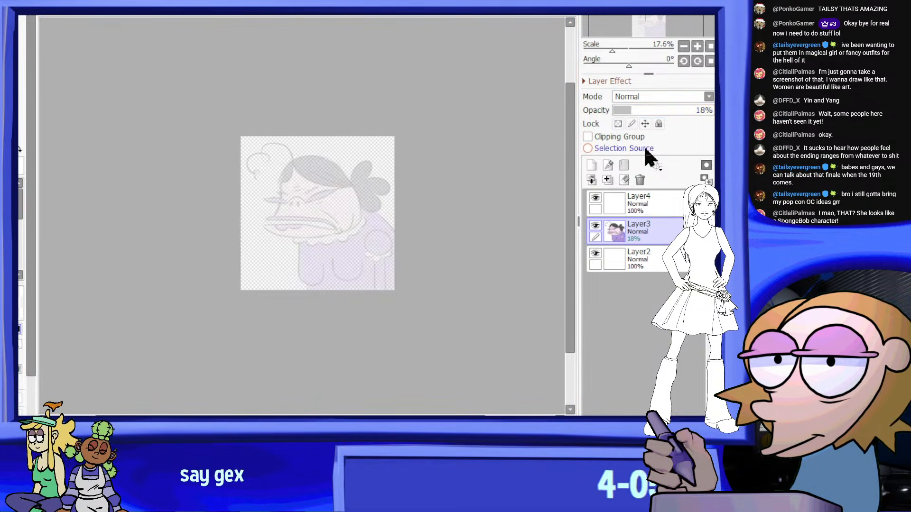
click(622, 107)
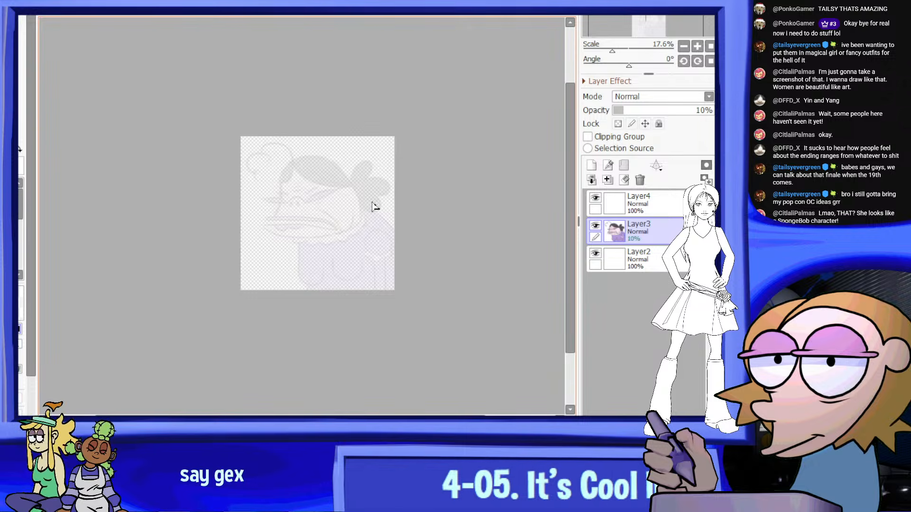
scroll(373, 206, up, 2)
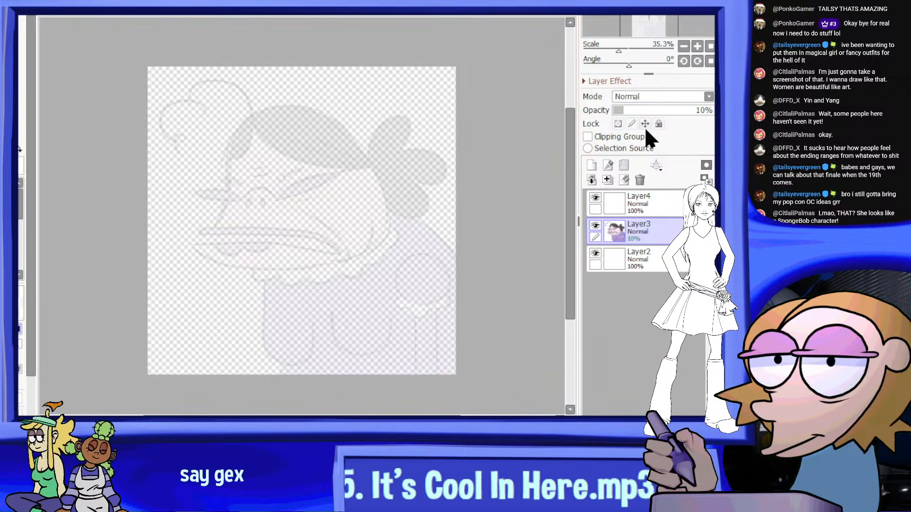
click(660, 108)
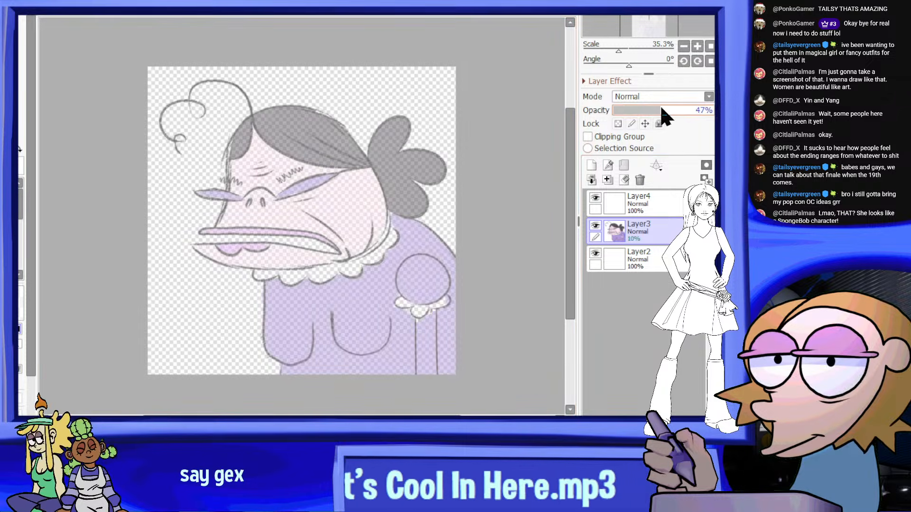
click(625, 111)
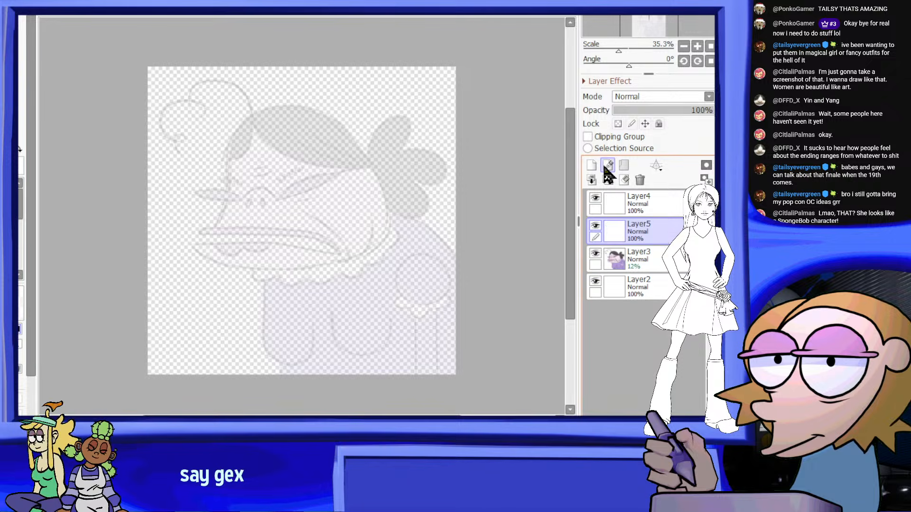
click(653, 237)
scroll(103, 171, up, 1)
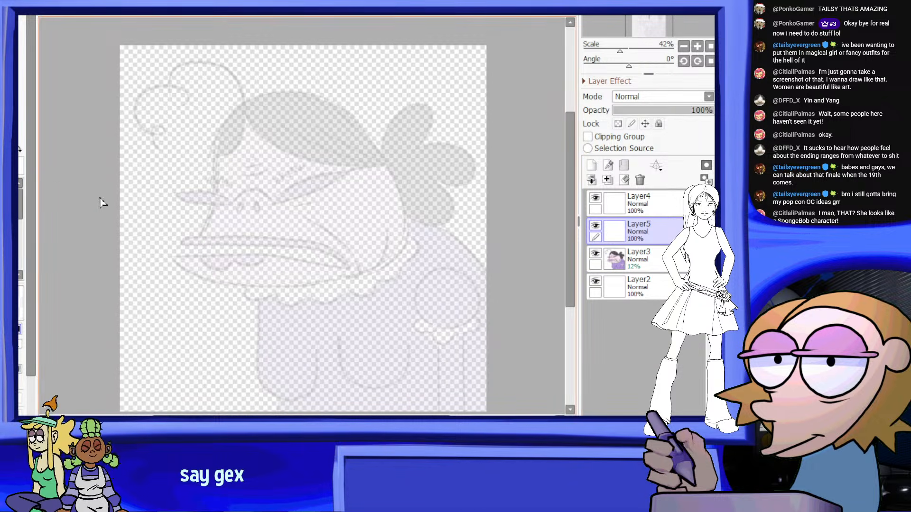
drag(192, 207, 320, 259)
key(ctrl+z)
drag(172, 216, 285, 314)
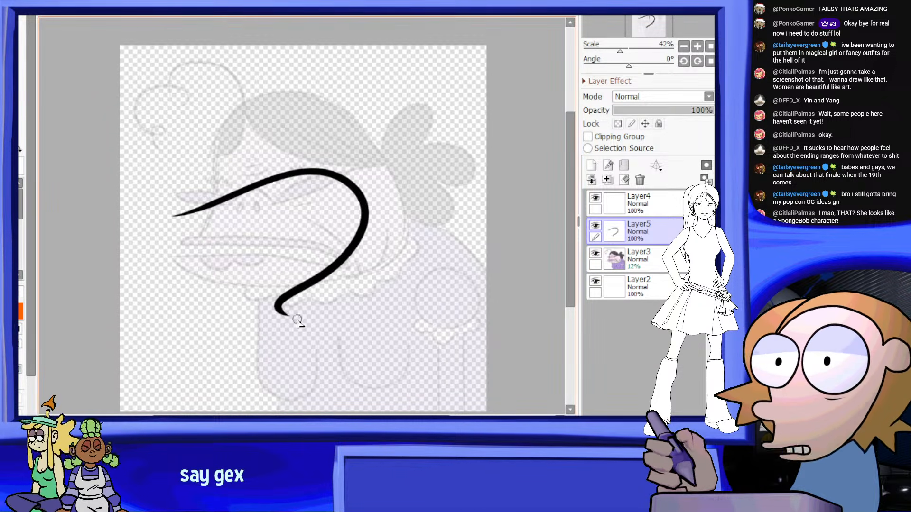
key(ctrl+z)
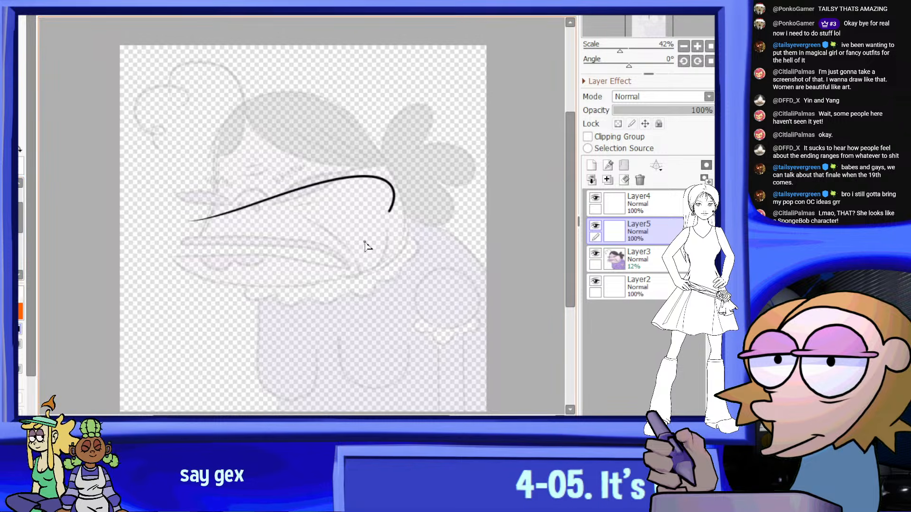
drag(160, 191, 376, 203)
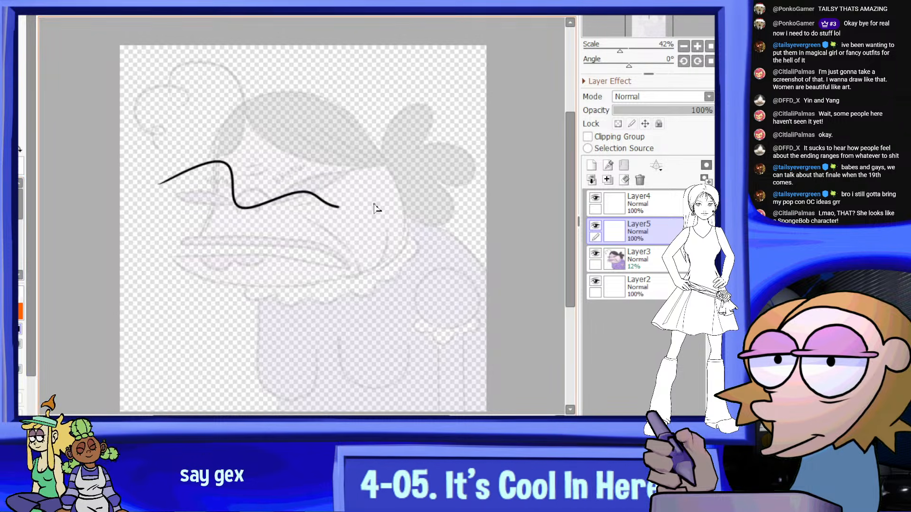
key(ctrl+z)
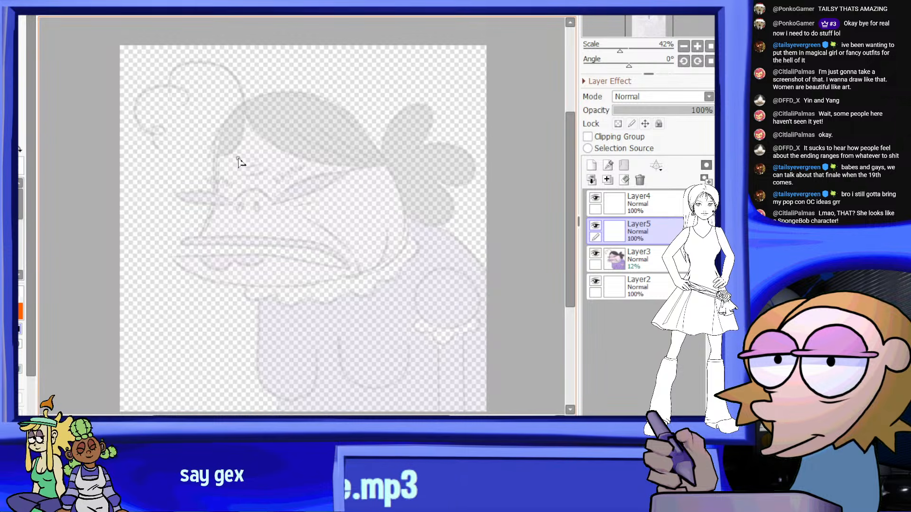
scroll(239, 161, up, 4)
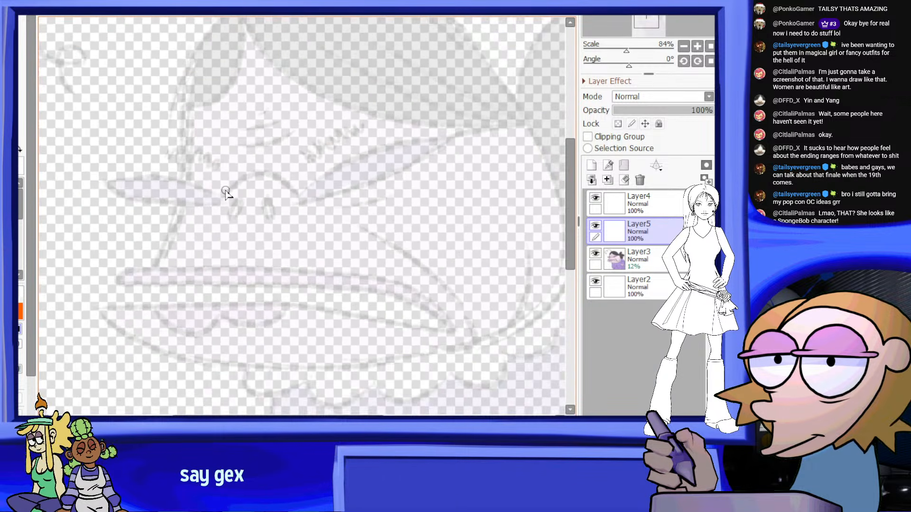
Add a new linework layer directly above the blank layer over the faded figure
scroll(225, 191, up, 1)
scroll(211, 209, up, 3)
scroll(264, 175, down, 5)
scroll(170, 171, up, 3)
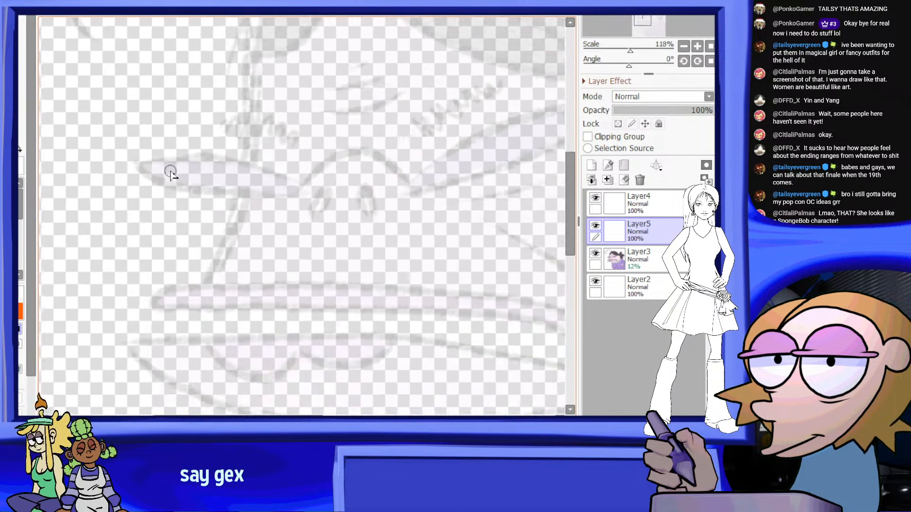
scroll(171, 172, up, 1)
click(609, 165)
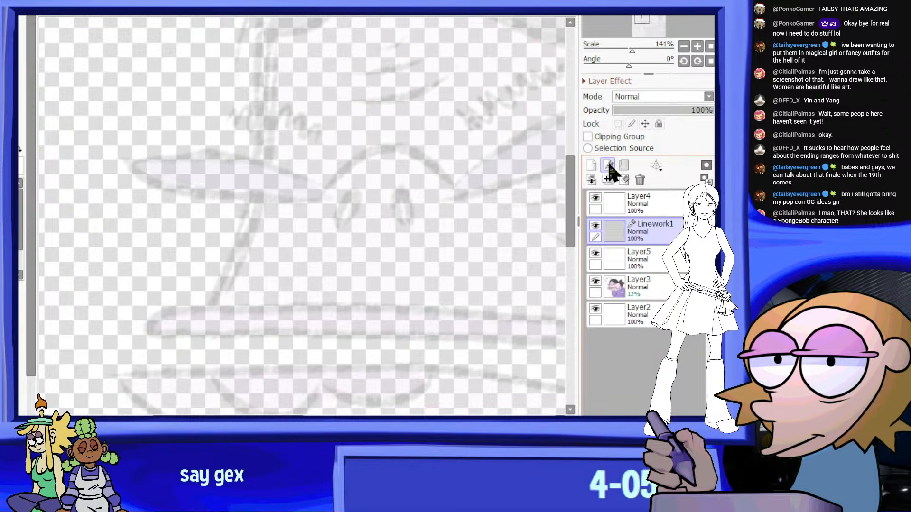
drag(78, 158, 212, 143)
key(ctrl+z)
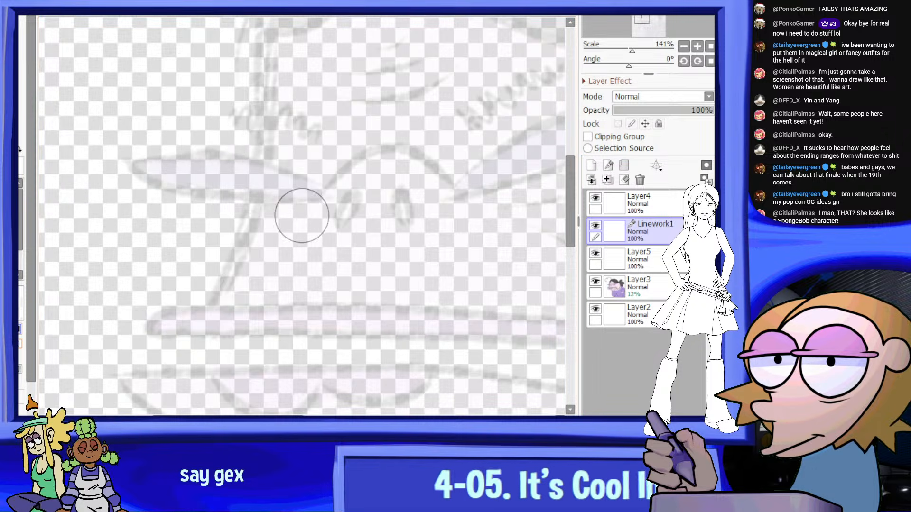
drag(98, 211, 265, 177)
key(ctrl+z)
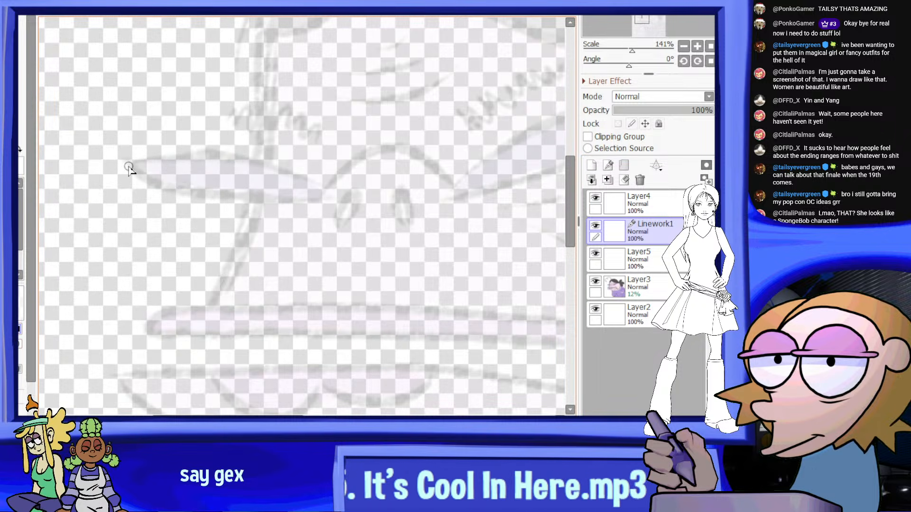
Trace the narrow left lens of the glasses and the arched bridge over the nose in black over the guide
mouse_move(127, 165)
mouse_down()
mouse_move(255, 150)
mouse_move(327, 186)
mouse_up()
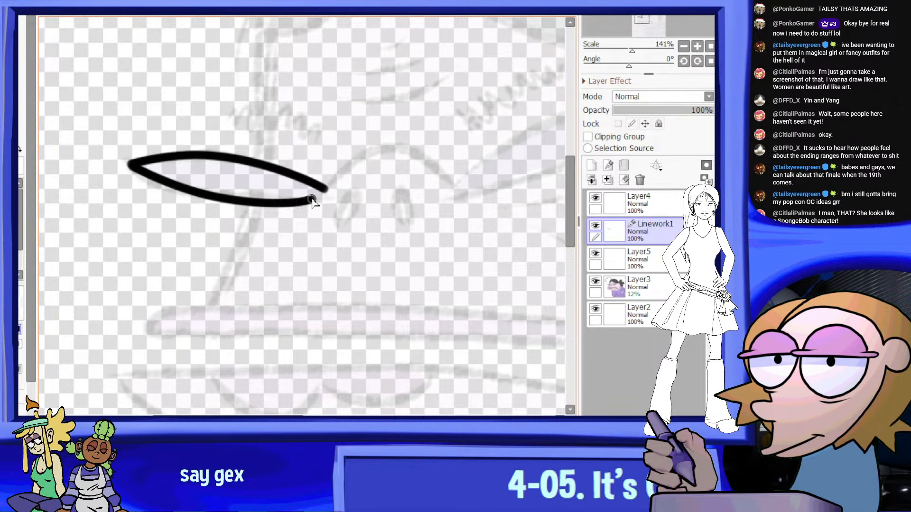
click(324, 190)
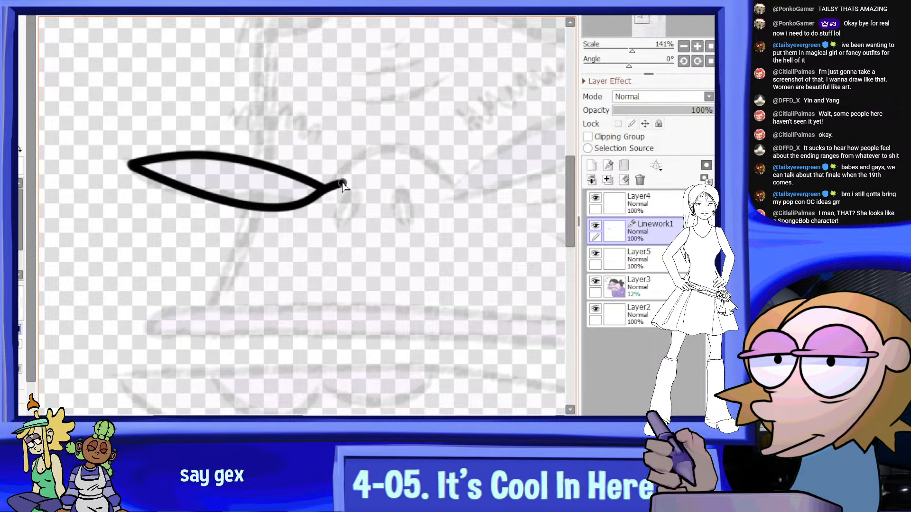
click(345, 167)
click(401, 148)
scroll(473, 164, down, 4)
scroll(494, 174, up, 5)
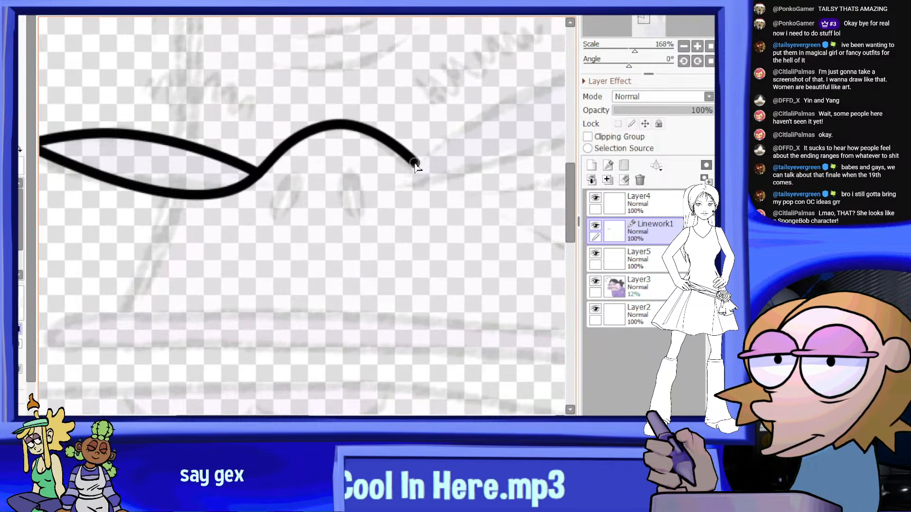
scroll(413, 171, down, 4)
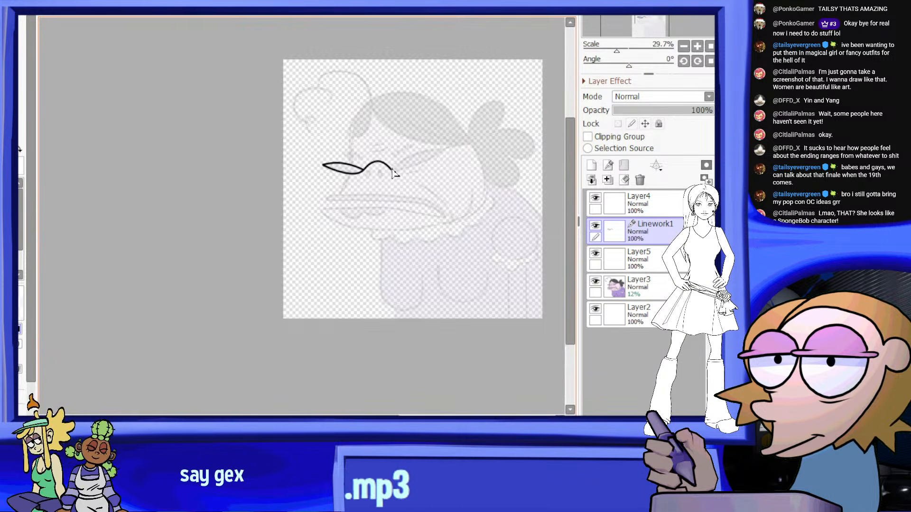
Adjust the left lens's curve points so the outer tip meets in one sharp corner and the lower edge bulges slightly
scroll(305, 148, up, 4)
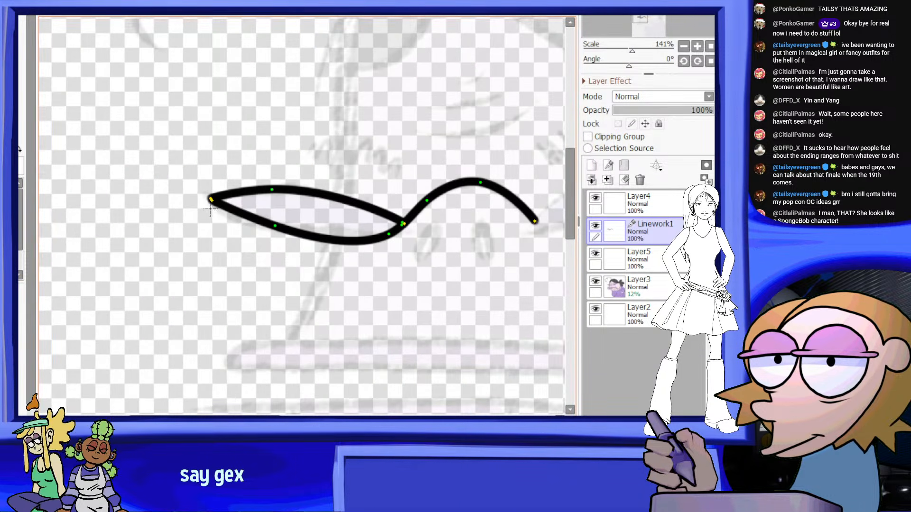
scroll(211, 209, up, 4)
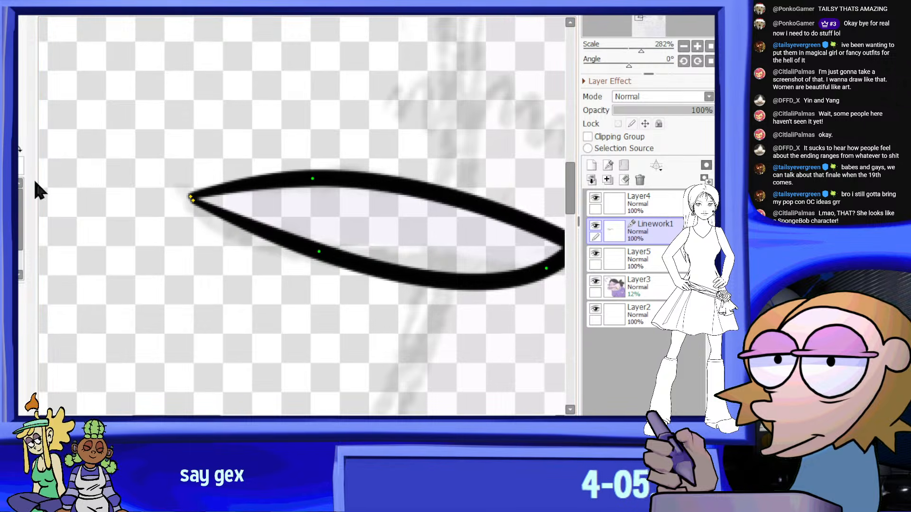
scroll(180, 206, up, 5)
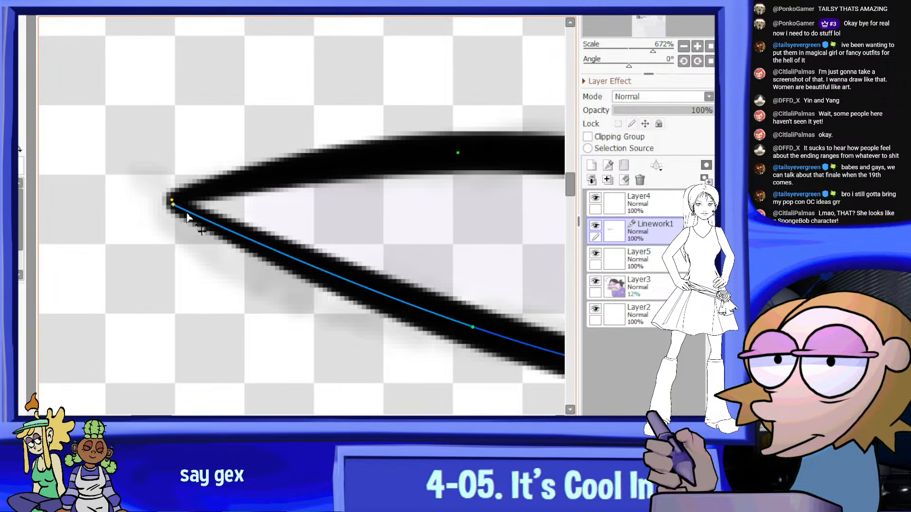
scroll(187, 217, down, 8)
scroll(380, 204, up, 2)
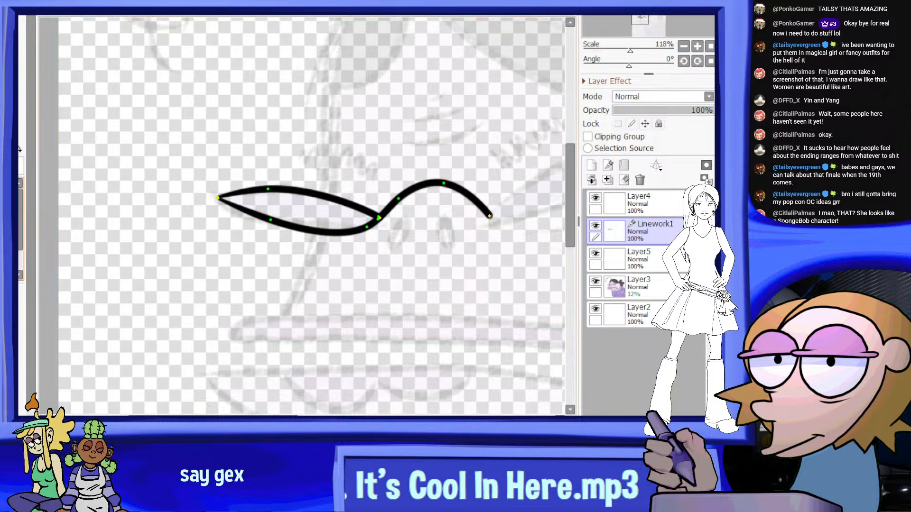
scroll(285, 234, up, 3)
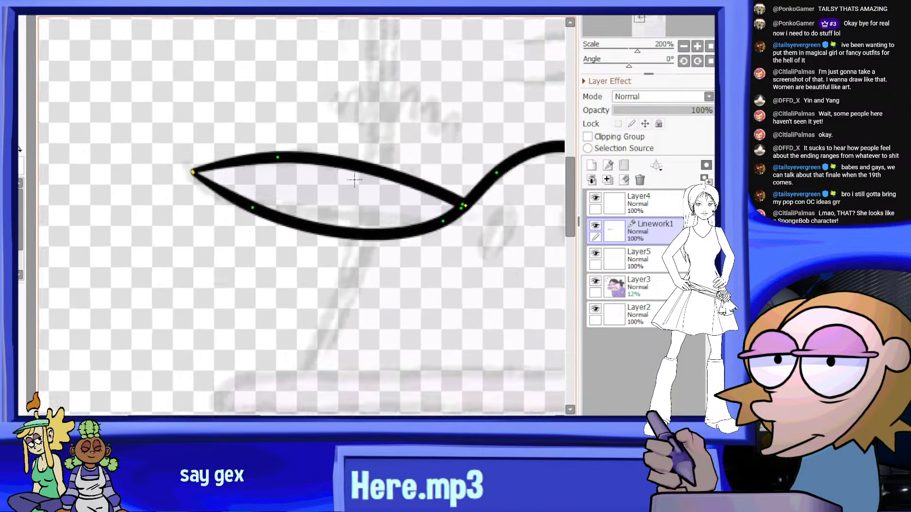
scroll(354, 179, down, 3)
scroll(418, 198, up, 2)
scroll(350, 126, down, 5)
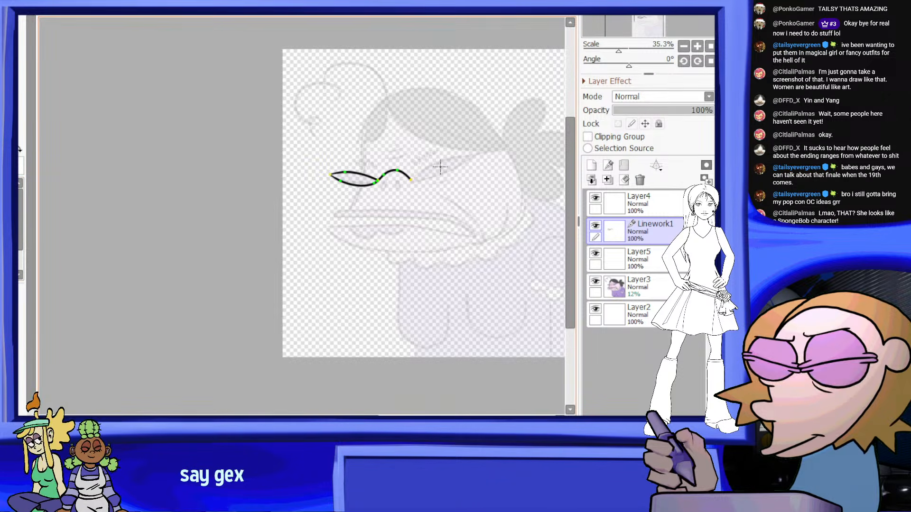
scroll(440, 167, up, 3)
scroll(214, 138, down, 1)
scroll(214, 138, up, 1)
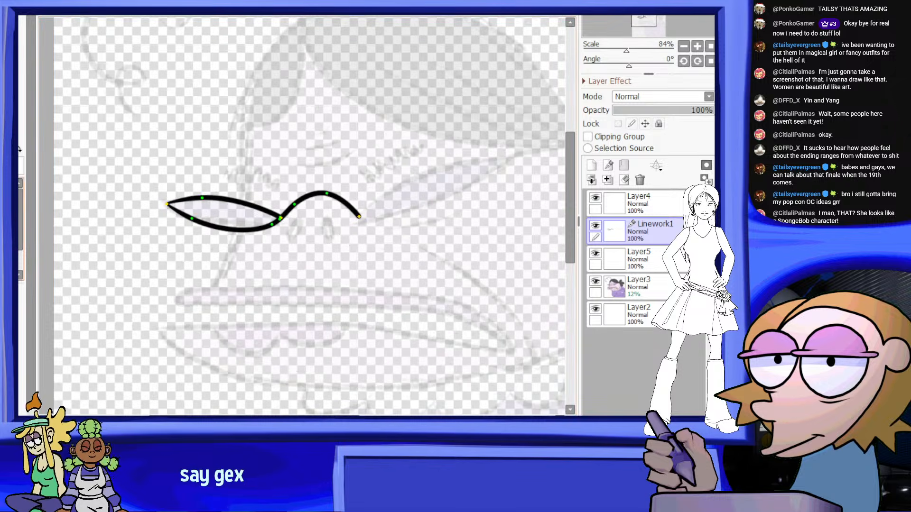
scroll(379, 166, down, 2)
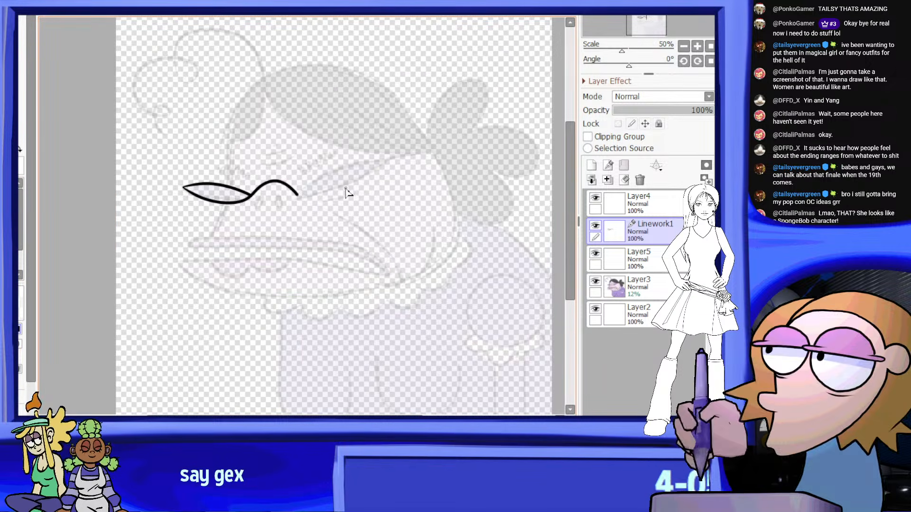
Continue the line from the bridge to trace the slanted, leaf-shaped right lens, closing it at its inner corner
scroll(346, 189, up, 5)
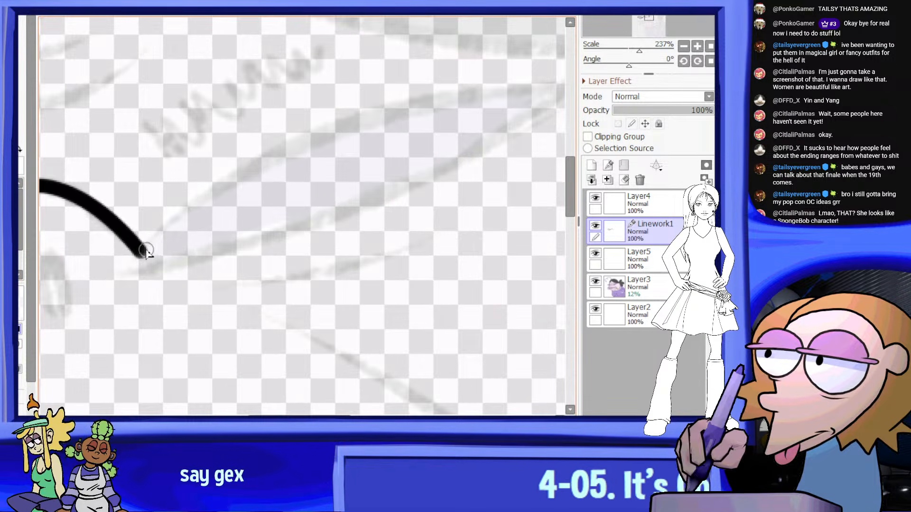
click(142, 254)
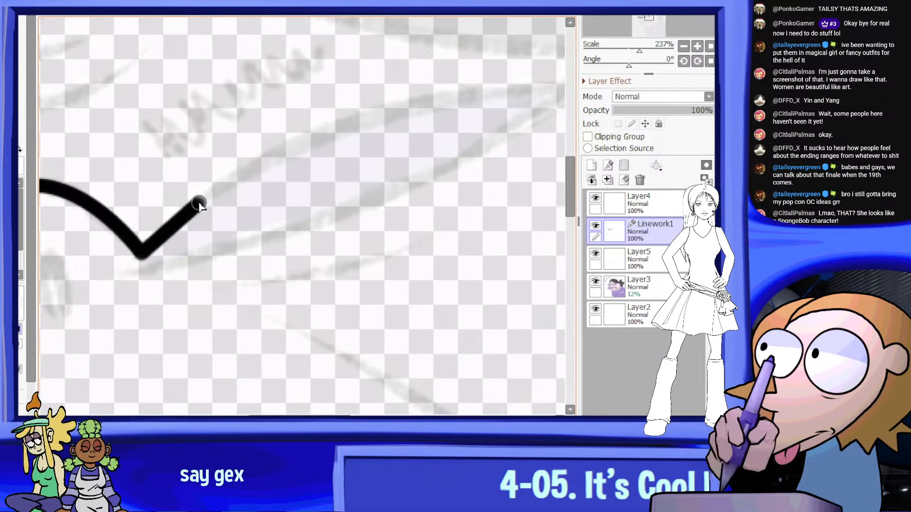
click(224, 191)
scroll(408, 113, down, 2)
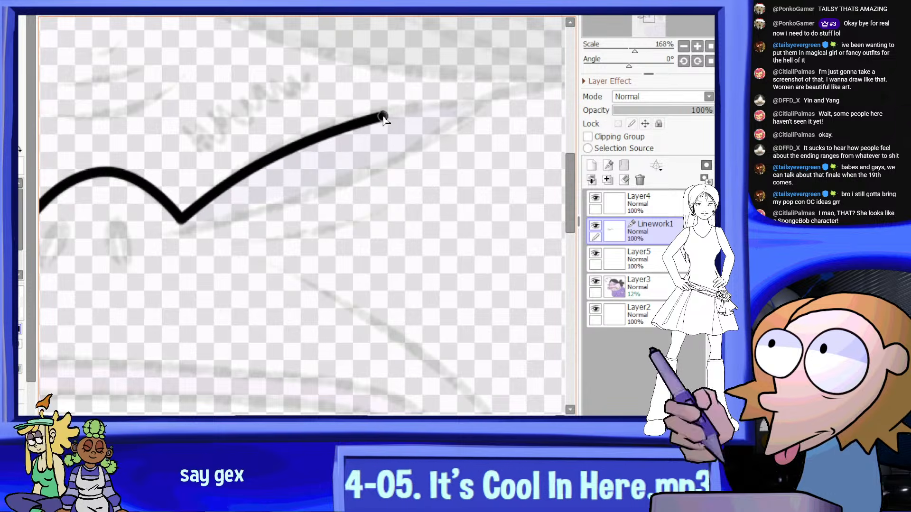
scroll(429, 112, up, 2)
click(484, 103)
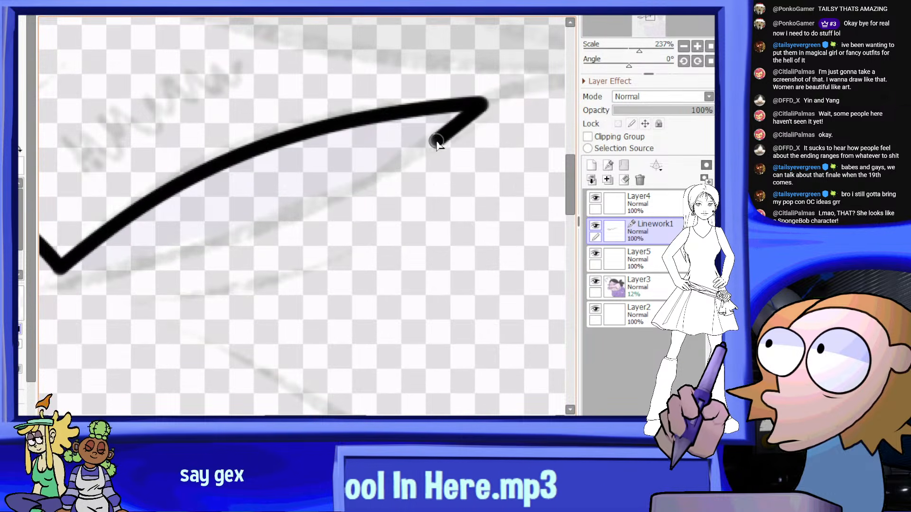
scroll(383, 173, down, 1)
scroll(152, 257, up, 2)
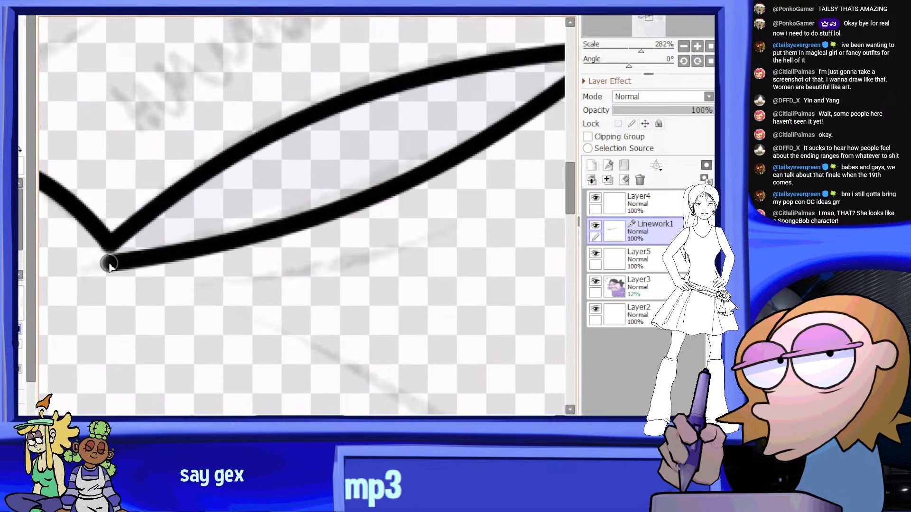
double_click(110, 249)
Reshape the right lens's lower edge into a fuller curve by adjusting its curve points
scroll(191, 217, down, 13)
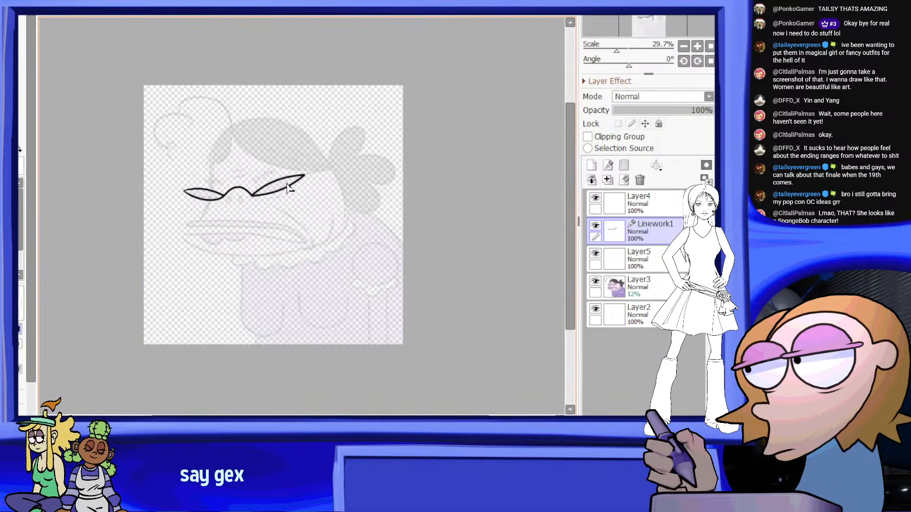
scroll(273, 195, up, 5)
scroll(315, 203, up, 2)
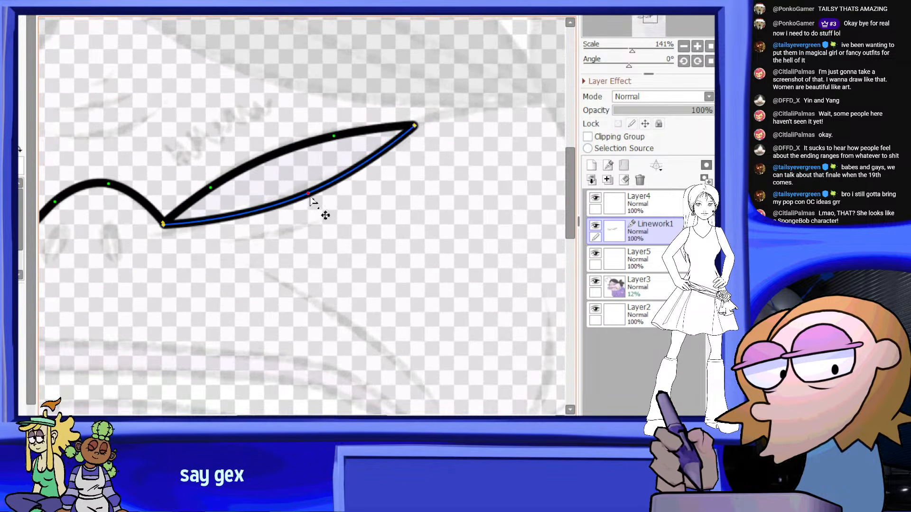
scroll(323, 191, down, 2)
scroll(320, 195, down, 1)
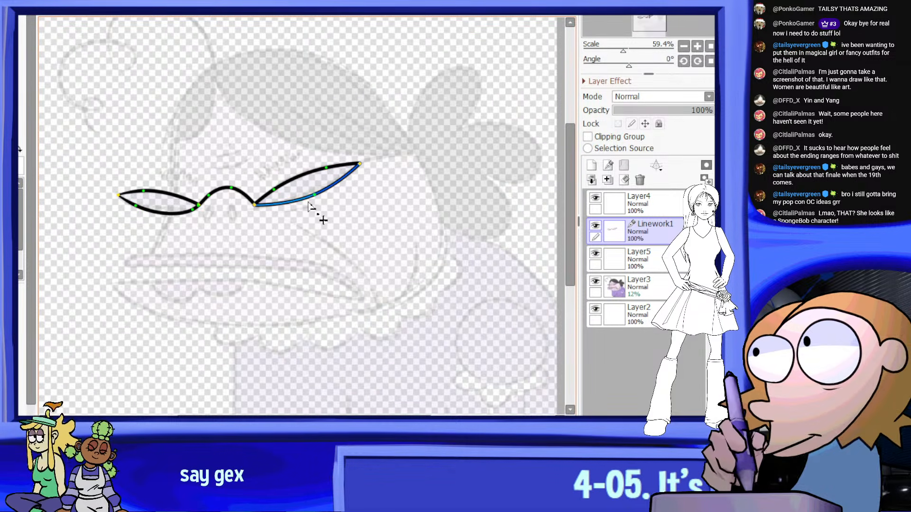
scroll(313, 208, up, 5)
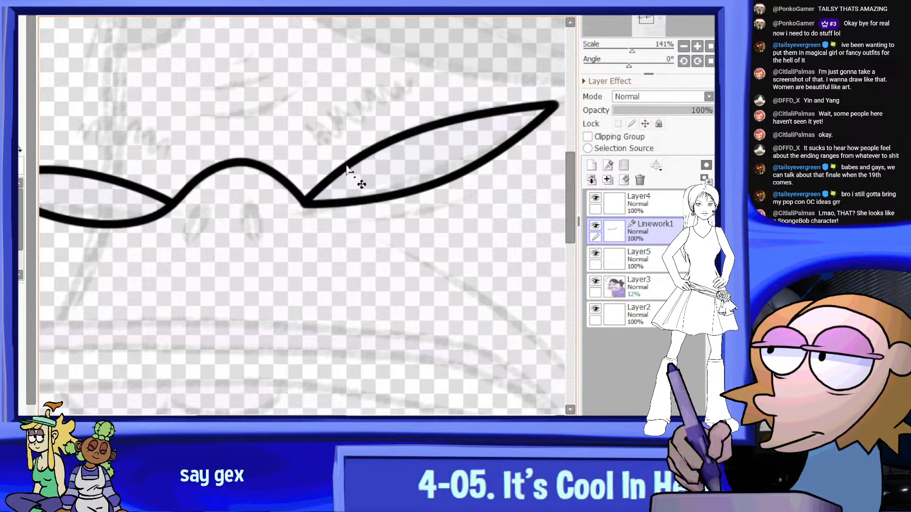
scroll(346, 169, down, 9)
scroll(126, 180, up, 3)
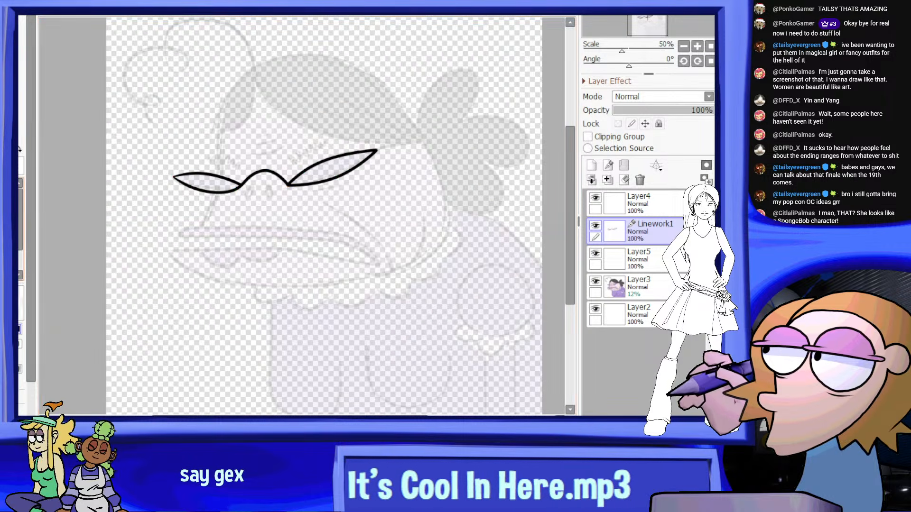
Draw the glasses' arm from the right lens's outer tip back to the hair edge
scroll(412, 145, up, 10)
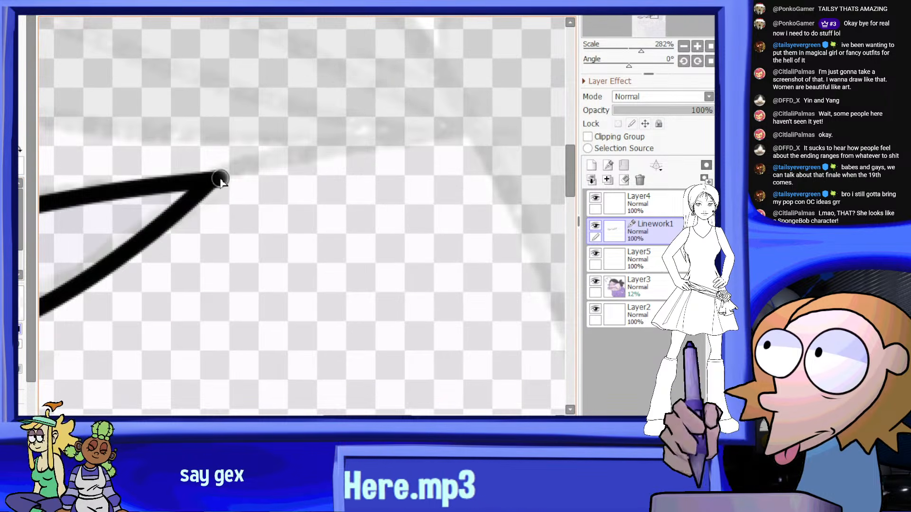
scroll(461, 131, down, 8)
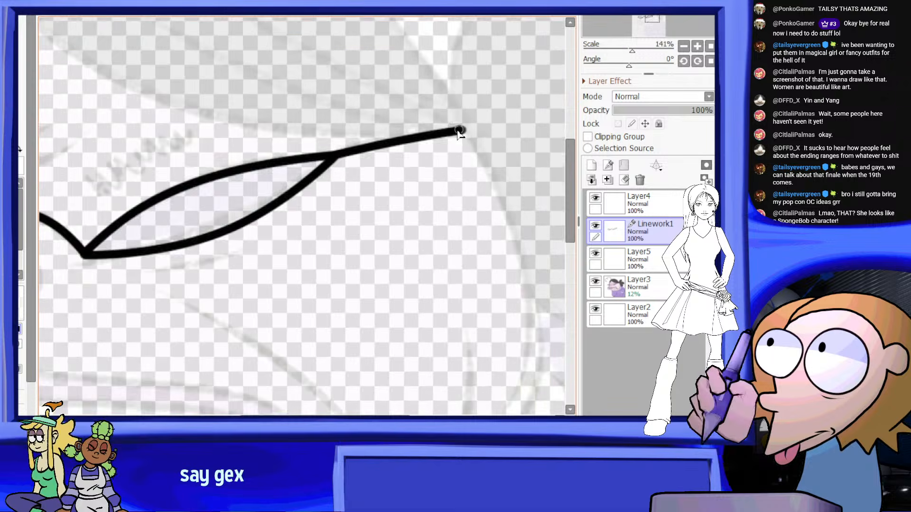
scroll(375, 130, up, 3)
scroll(187, 128, down, 1)
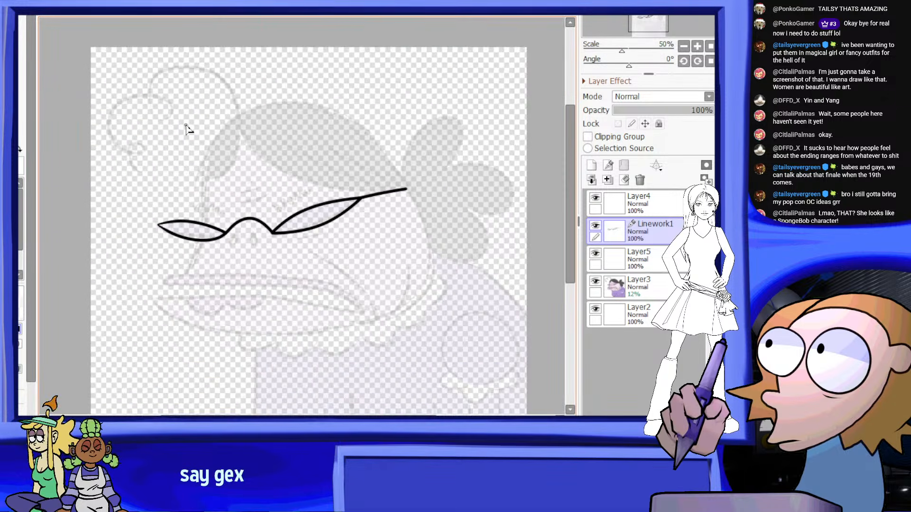
Trace the looping curls of the forelock at the upper left of the guide and its rounded top
scroll(179, 197, up, 2)
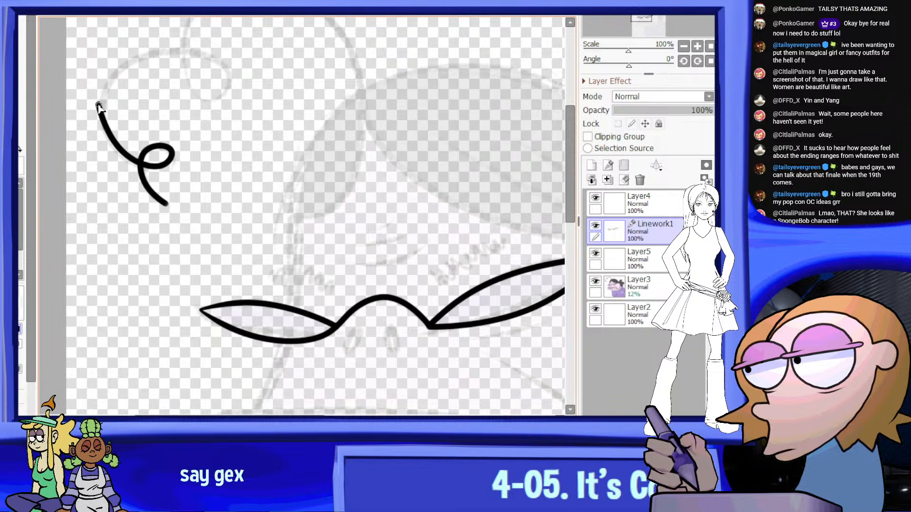
scroll(161, 42, up, 1)
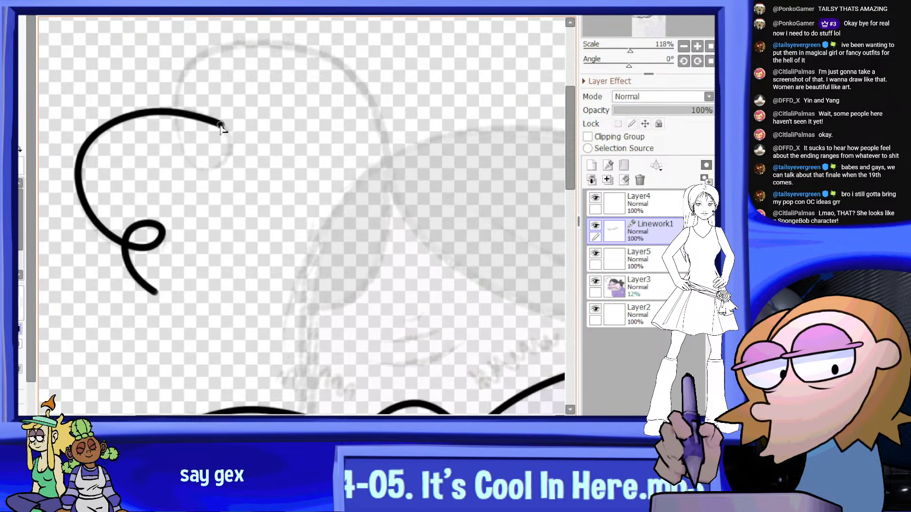
mouse_move(220, 125)
mouse_down()
mouse_move(229, 153)
mouse_move(196, 170)
mouse_move(178, 127)
mouse_up()
mouse_move(307, 52)
mouse_down()
mouse_move(385, 135)
mouse_move(387, 157)
mouse_up()
Extend the forelock's line into a sweeping hairline curve across the forehead, ending on the glasses' arm
drag(294, 136, 462, 228)
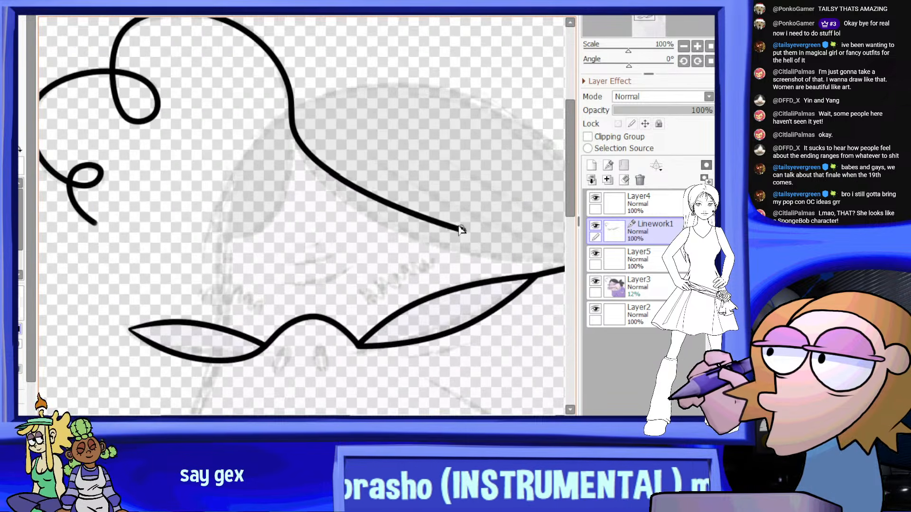
key(ctrl+z)
scroll(380, 190, up, 2)
mouse_move(260, 111)
mouse_down()
mouse_move(372, 221)
mouse_move(451, 254)
mouse_up()
scroll(404, 244, down, 3)
scroll(474, 266, up, 3)
drag(333, 204, 487, 260)
key(ctrl+z)
scroll(407, 219, up, 1)
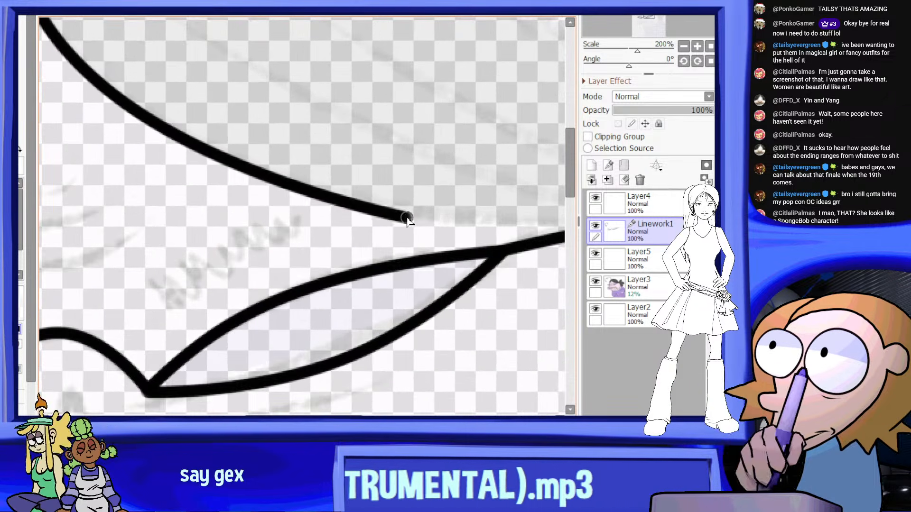
scroll(418, 215, down, 3)
scroll(565, 243, up, 4)
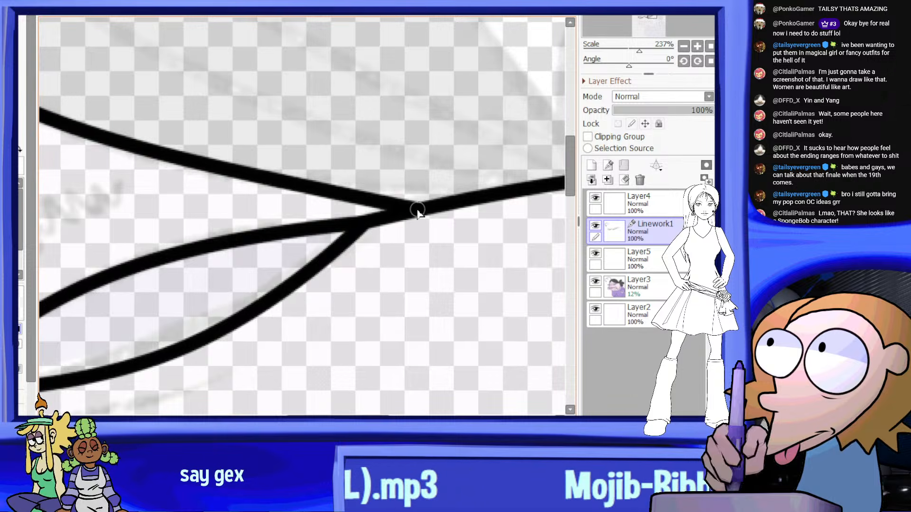
scroll(512, 190, down, 5)
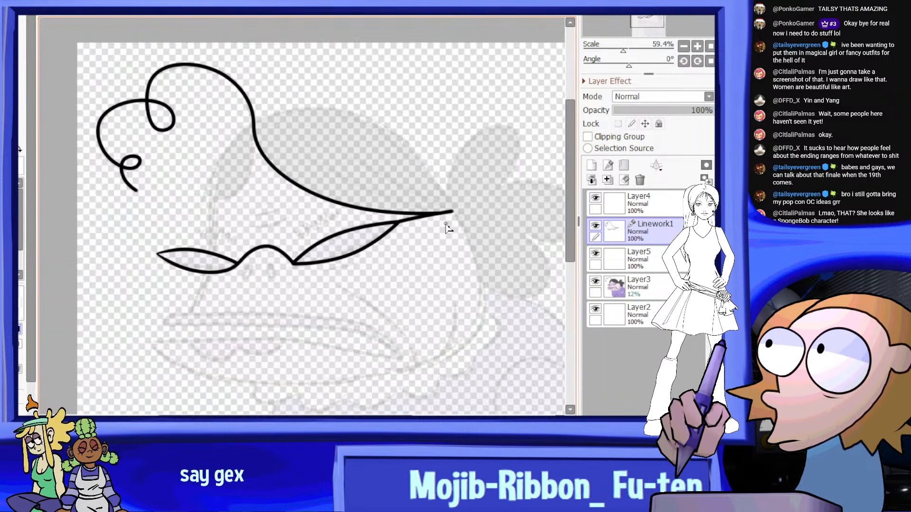
scroll(407, 194, up, 3)
scroll(247, 152, down, 2)
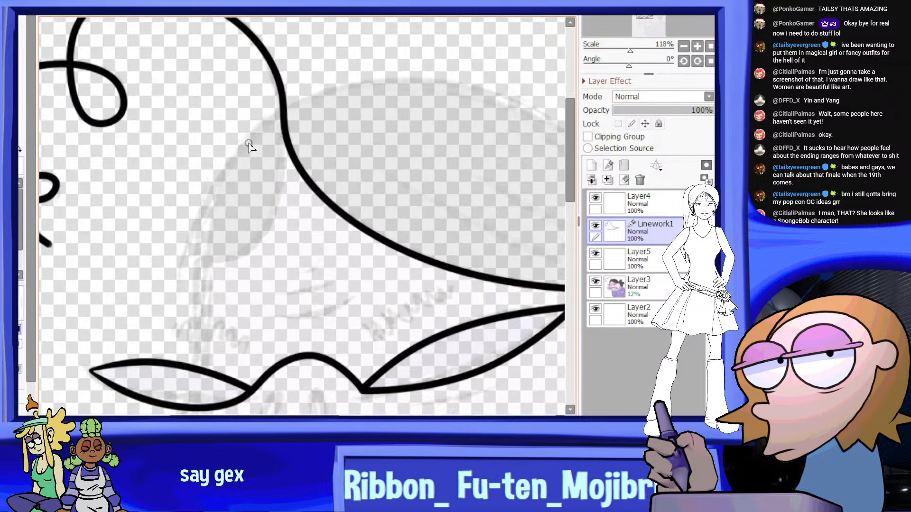
Draw a short slanted line for the face's front edge, from the left lens's lower rim down toward the mouth
scroll(232, 238, up, 3)
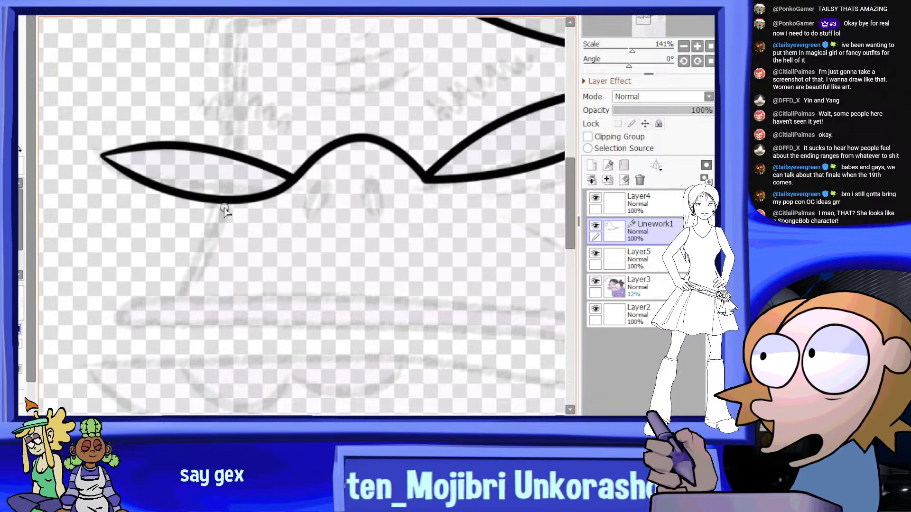
scroll(216, 221, up, 1)
drag(173, 314, 230, 203)
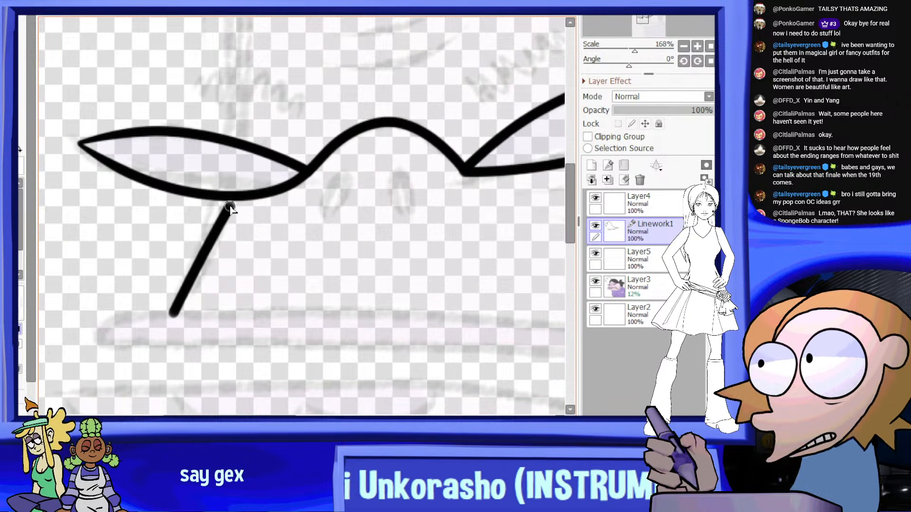
scroll(224, 244, down, 2)
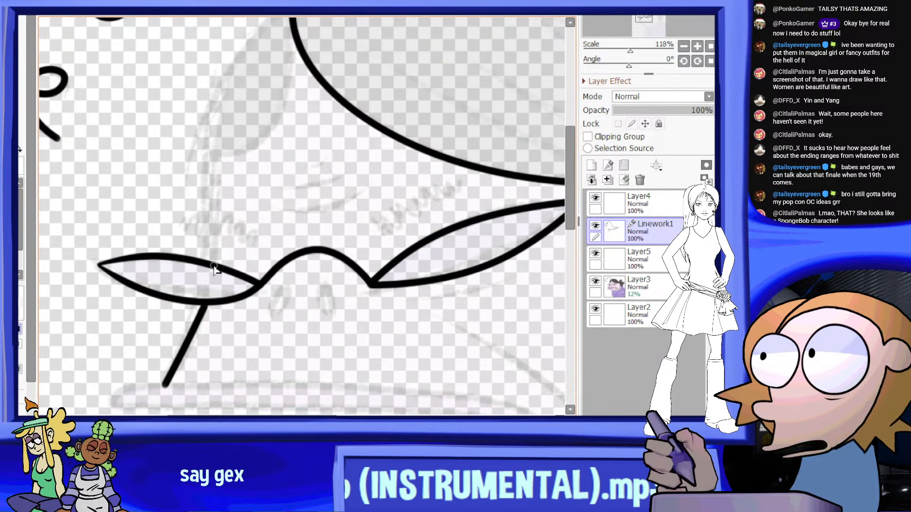
Trace the forehead's outline from the left lens's upper rim upward, crossing the hairline curve and rounding the top of the head
click(217, 220)
scroll(212, 151, down, 2)
scroll(221, 57, up, 3)
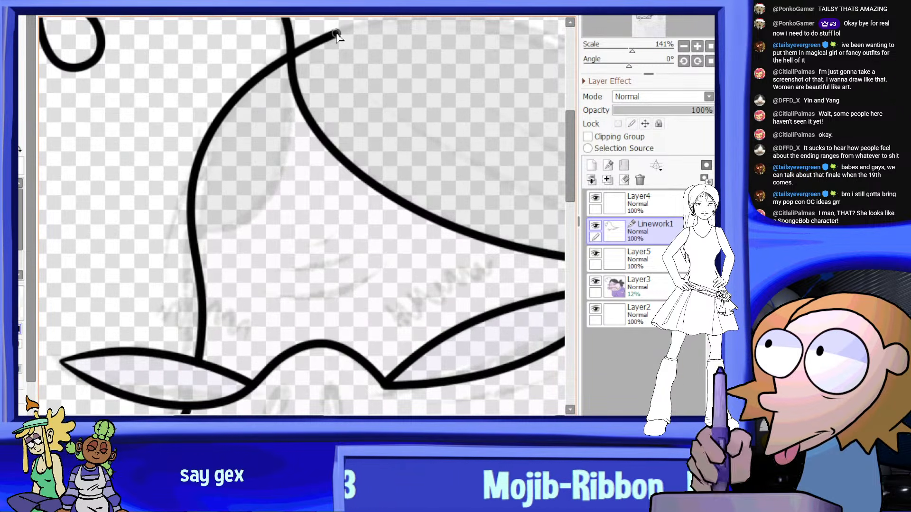
scroll(351, 36, up, 2)
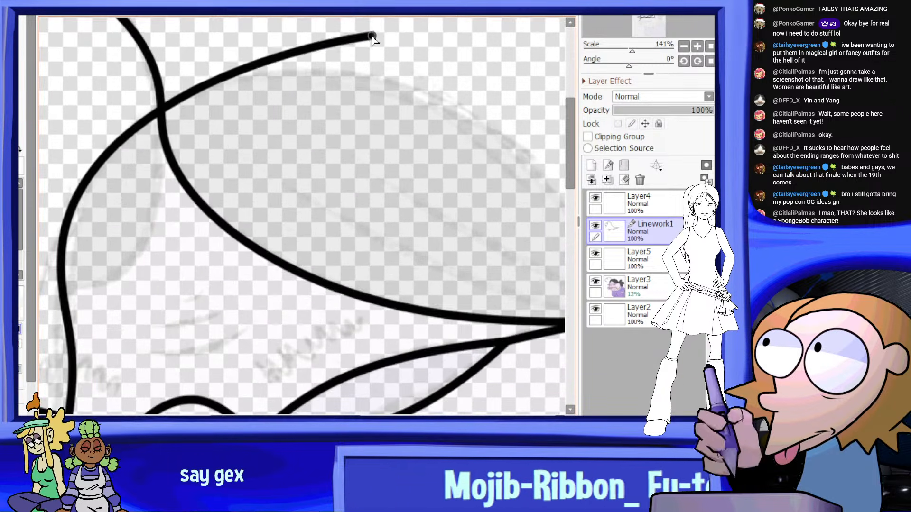
click(396, 89)
scroll(395, 89, down, 1)
Continue the head outline down past the end of the glasses' arm and curve it inward to the guide's jaw
middle_drag(545, 187, 428, 138)
click(437, 163)
scroll(477, 200, down, 6)
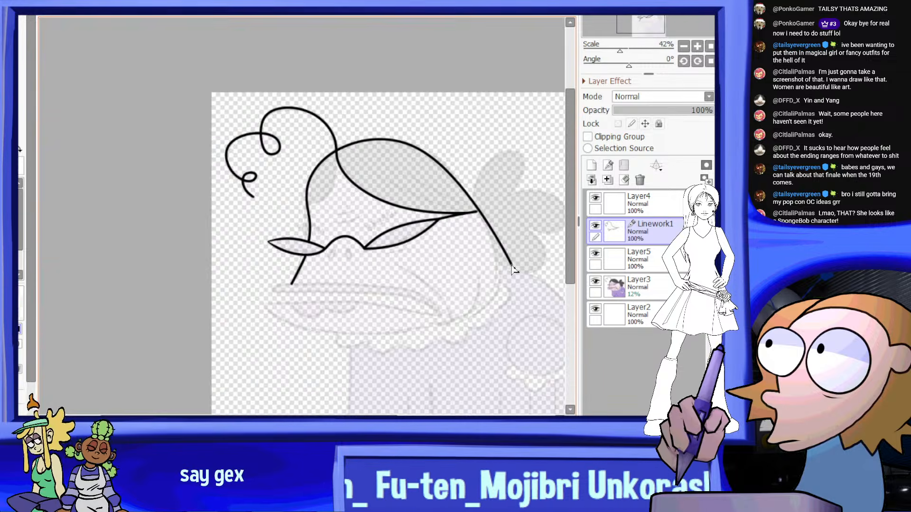
scroll(513, 271, up, 4)
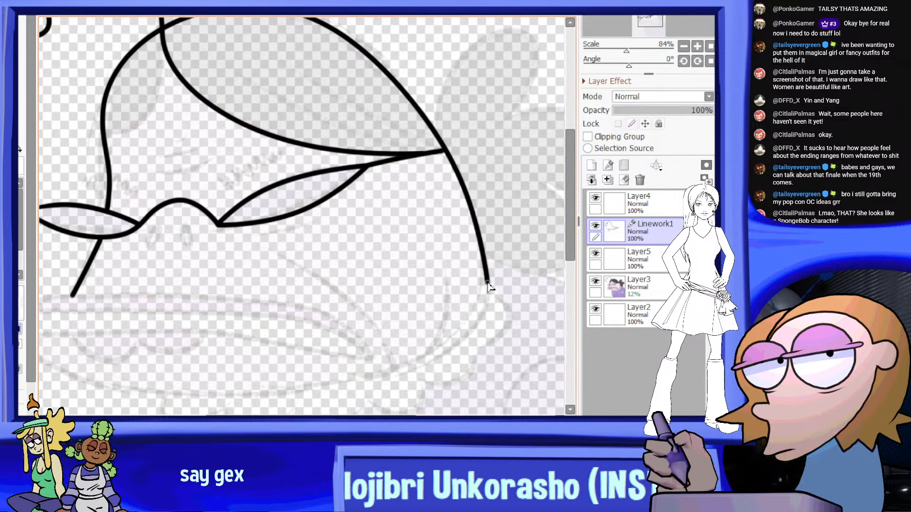
scroll(478, 320, up, 1)
scroll(472, 321, down, 7)
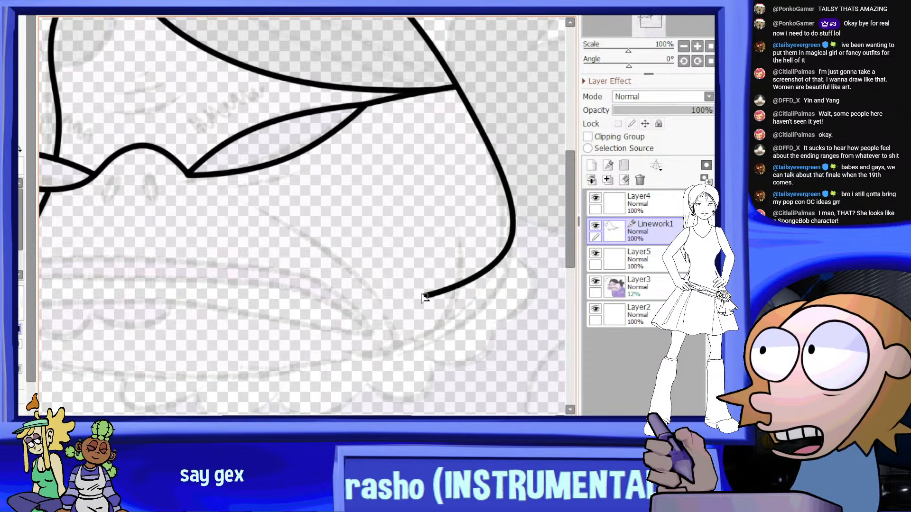
scroll(407, 266, up, 9)
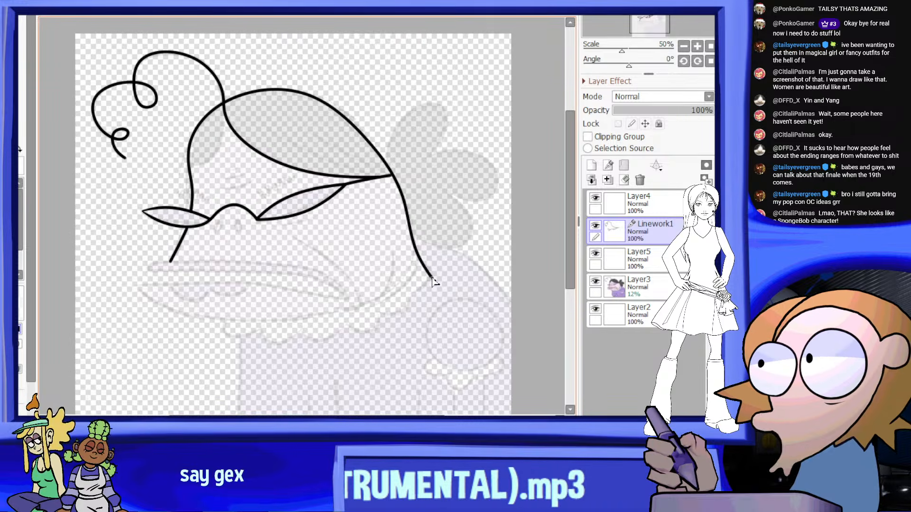
scroll(398, 267, down, 5)
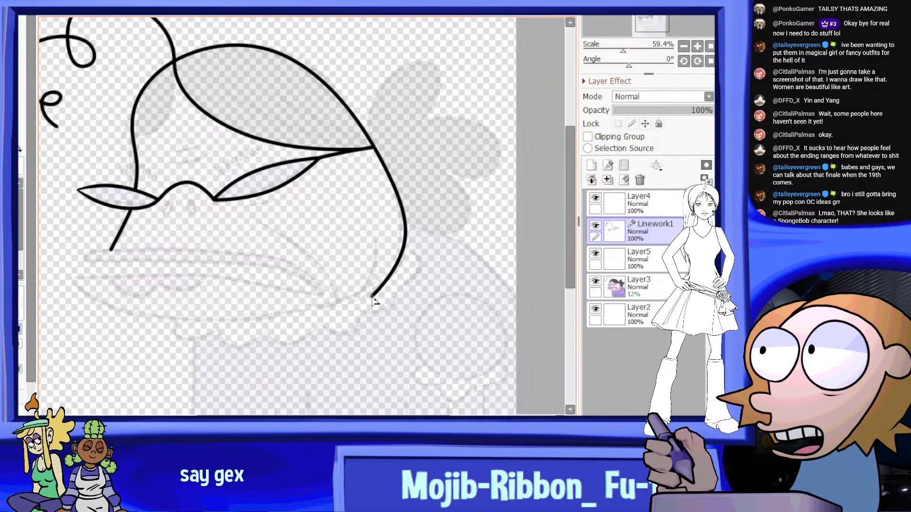
scroll(392, 286, up, 4)
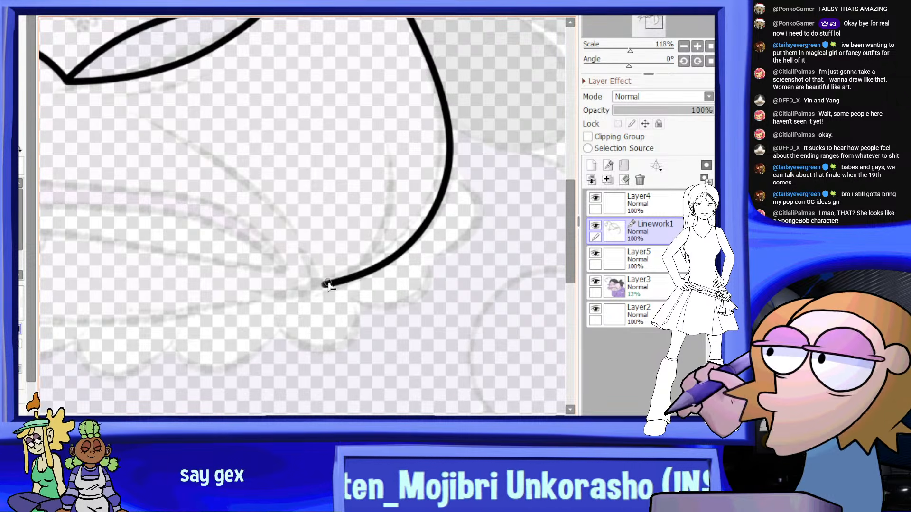
scroll(326, 284, down, 3)
Draw a near-vertical jaw line inside the head outline, meeting its lower end and hooking toward the mouth corner
scroll(380, 256, up, 2)
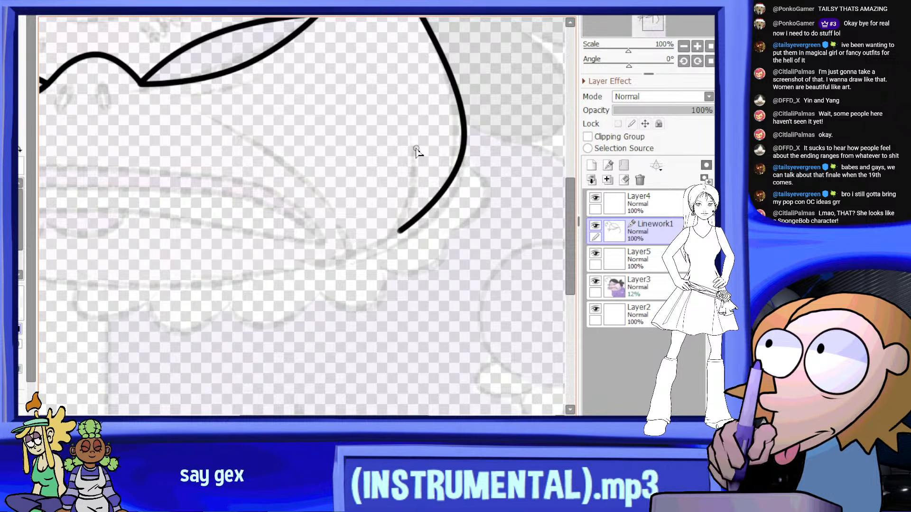
drag(411, 143, 406, 201)
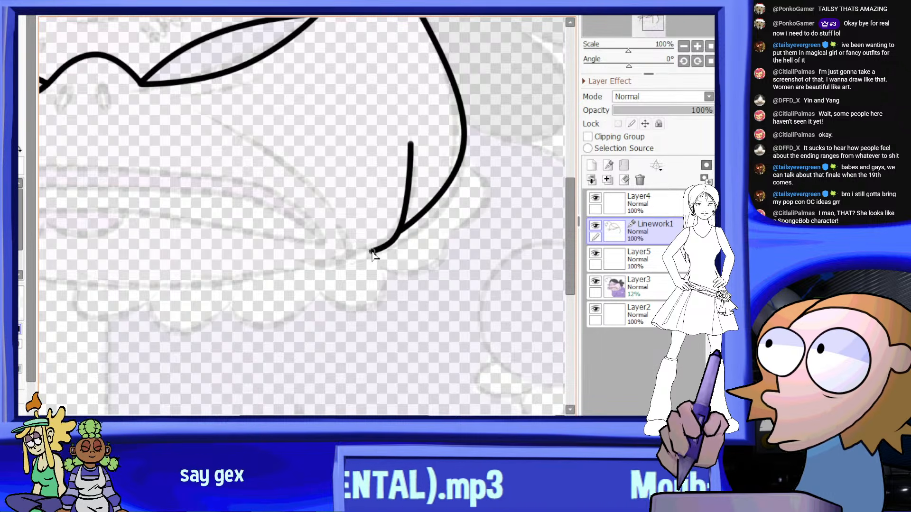
drag(373, 254, 358, 256)
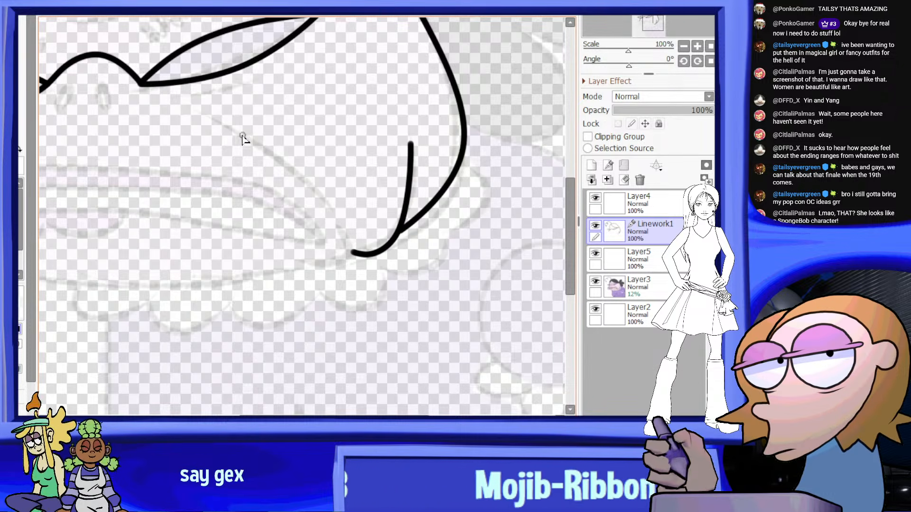
Trace the curved cheek line from beneath the right lens down to the jaw hook, curling its end in under the mouth
scroll(216, 118, up, 1)
mouse_move(180, 102)
mouse_down()
mouse_move(335, 204)
mouse_move(371, 265)
mouse_move(371, 287)
mouse_up()
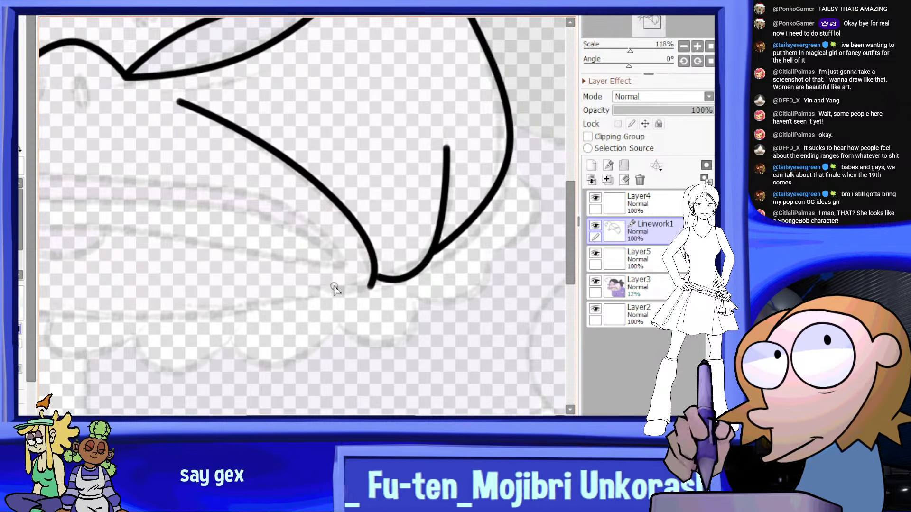
click(353, 287)
scroll(319, 288, up, 3)
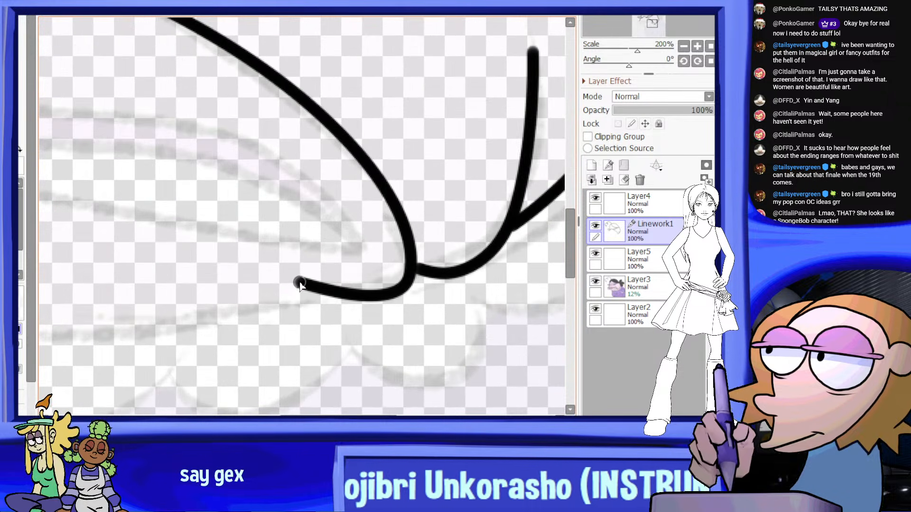
scroll(326, 258, down, 6)
scroll(339, 228, down, 4)
scroll(329, 225, up, 4)
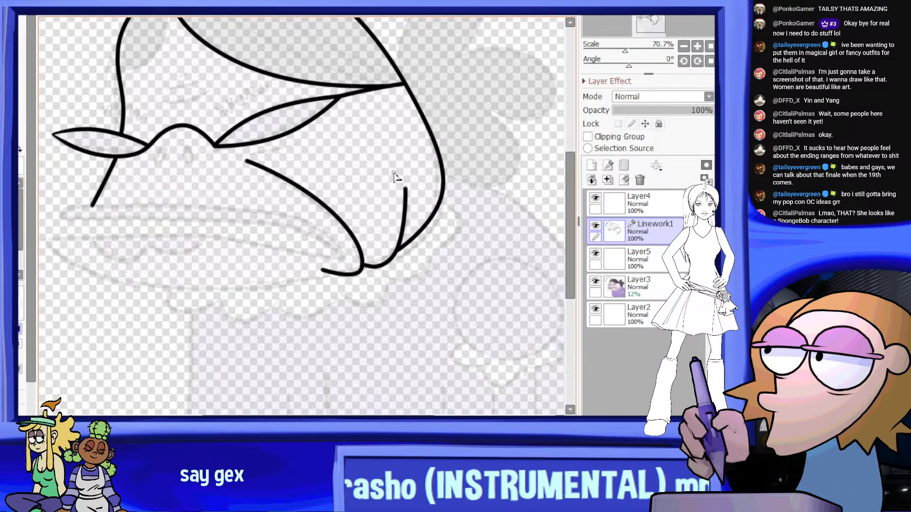
Taper both ends of the cheek line by lowering the pressure at its lower and upper end points
scroll(329, 271, up, 3)
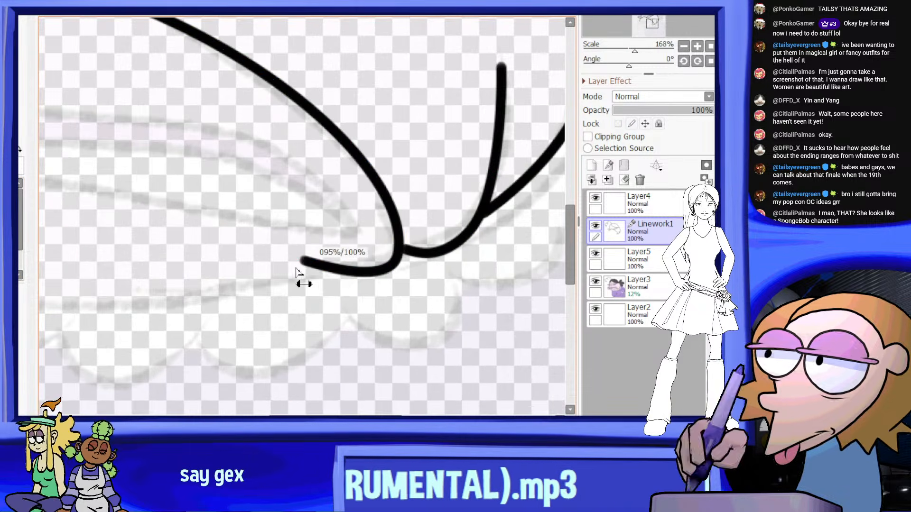
drag(243, 336, 242, 336)
drag(334, 272, 312, 295)
scroll(327, 264, down, 6)
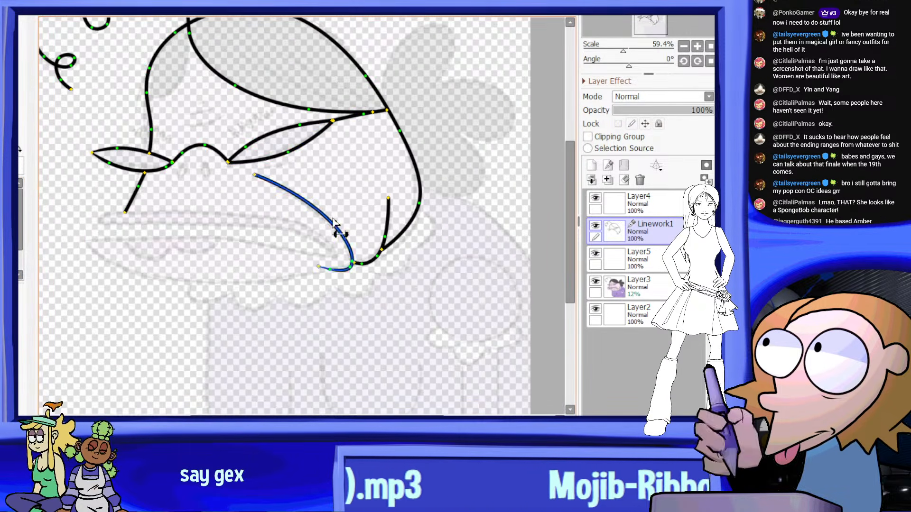
scroll(280, 185, up, 5)
drag(219, 156, 184, 189)
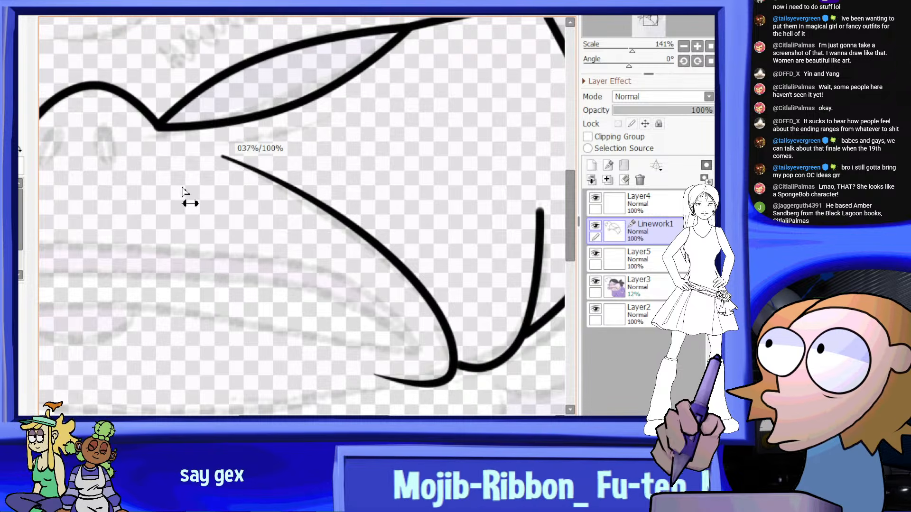
scroll(408, 156, down, 4)
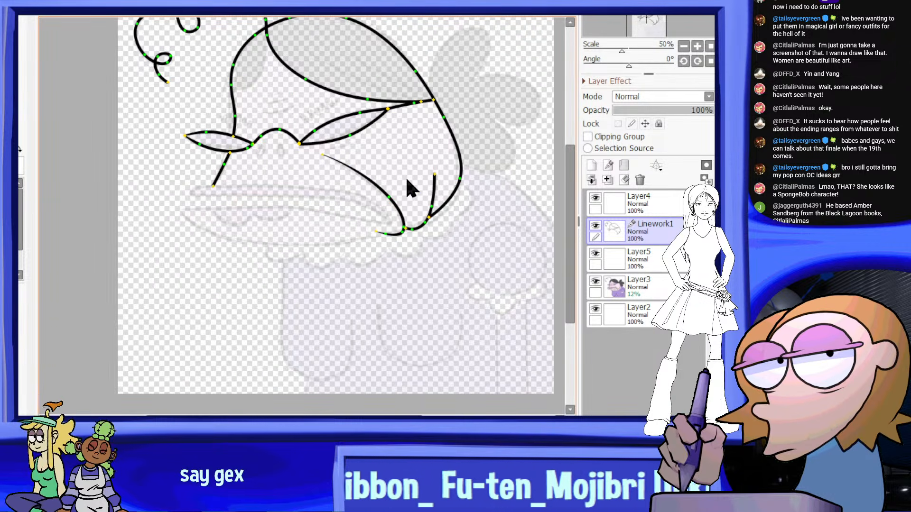
Draw a short curved crease just beneath the larger lens, following its lower rim near the cheek line's tip
click(426, 135)
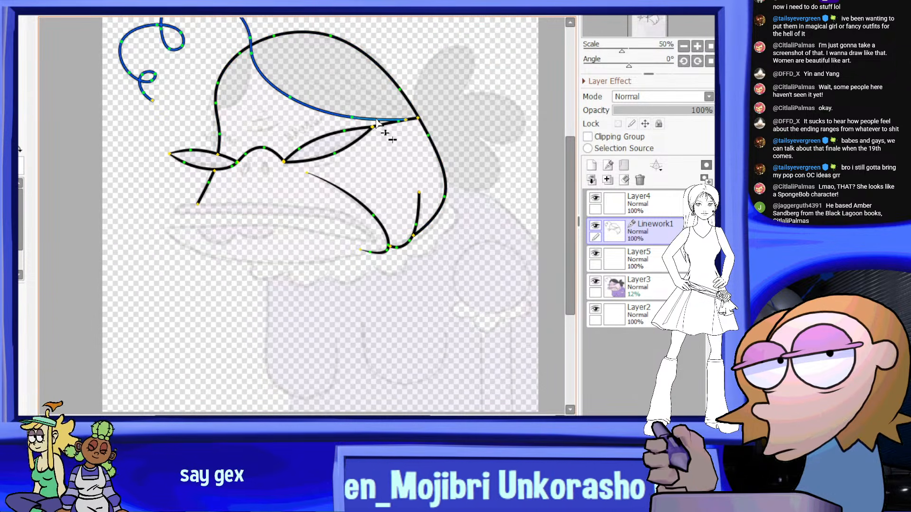
scroll(377, 123, up, 1)
scroll(329, 178, up, 1)
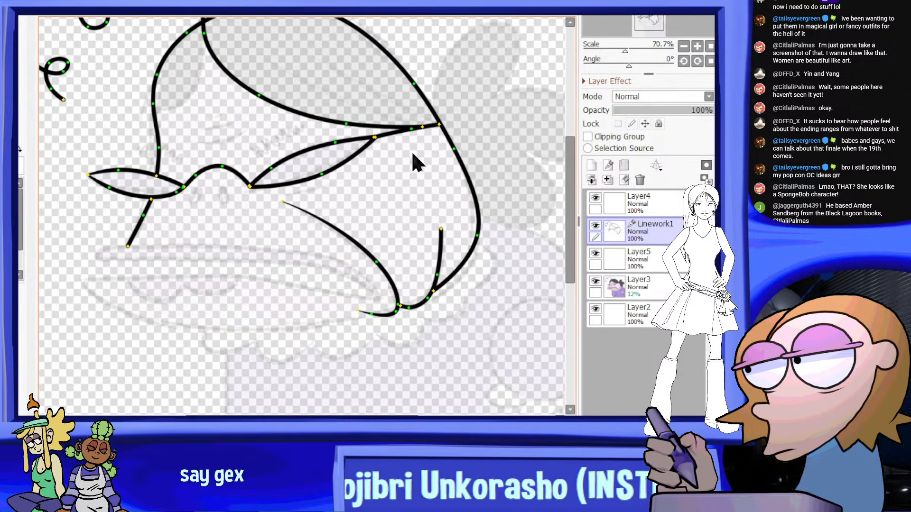
click(344, 17)
scroll(332, 178, down, 1)
scroll(375, 185, up, 3)
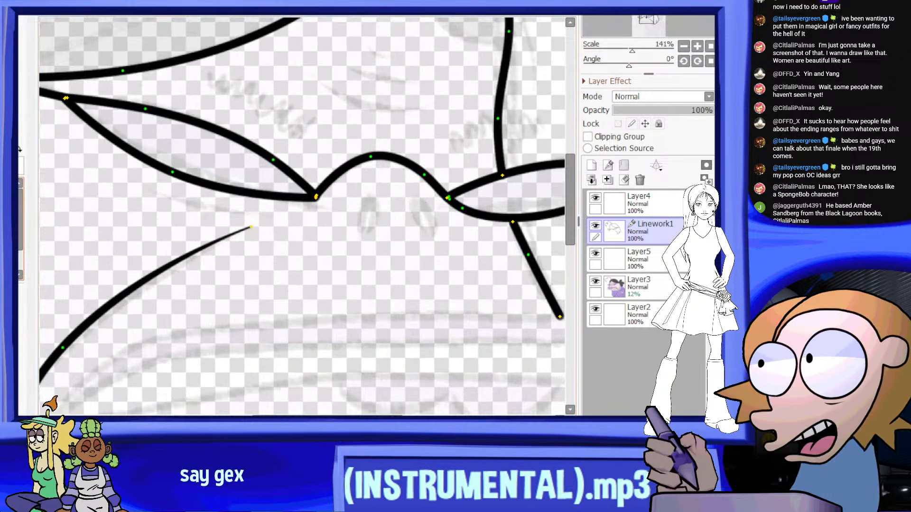
scroll(244, 193, up, 3)
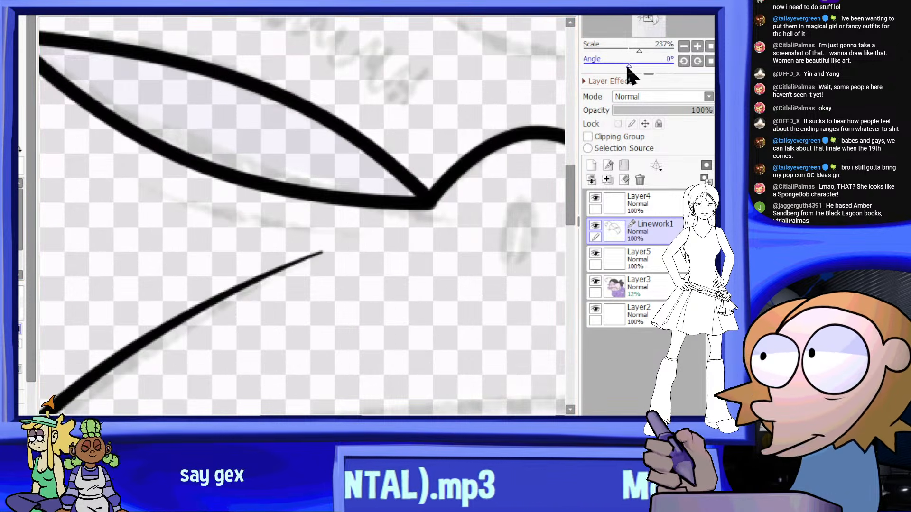
drag(629, 67, 652, 67)
scroll(295, 254, up, 1)
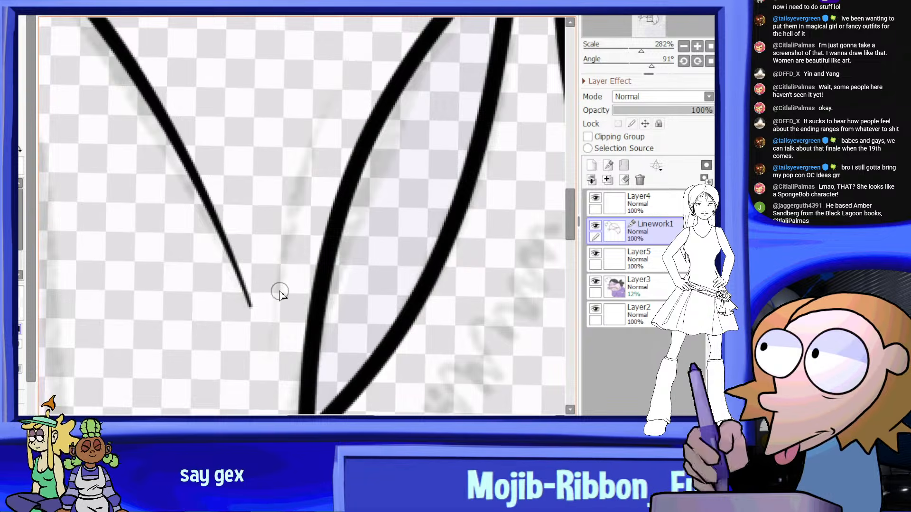
scroll(275, 328, down, 2)
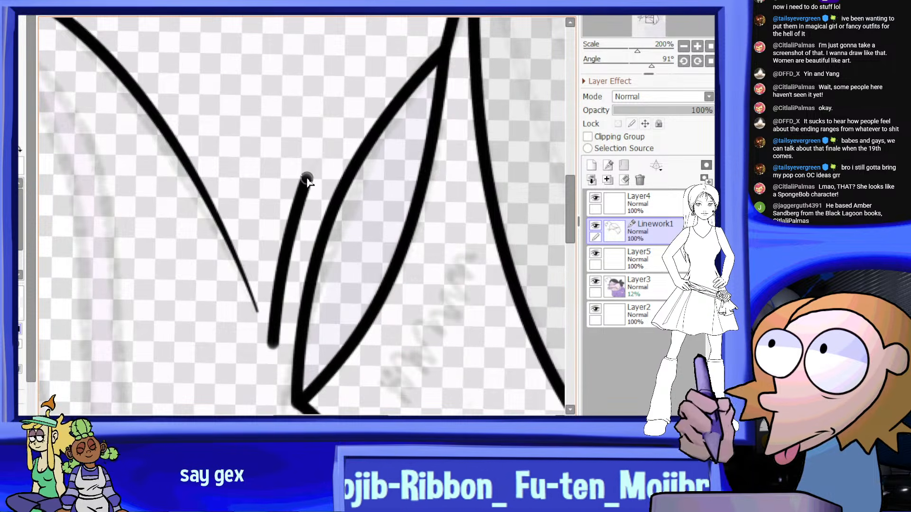
double_click(313, 169)
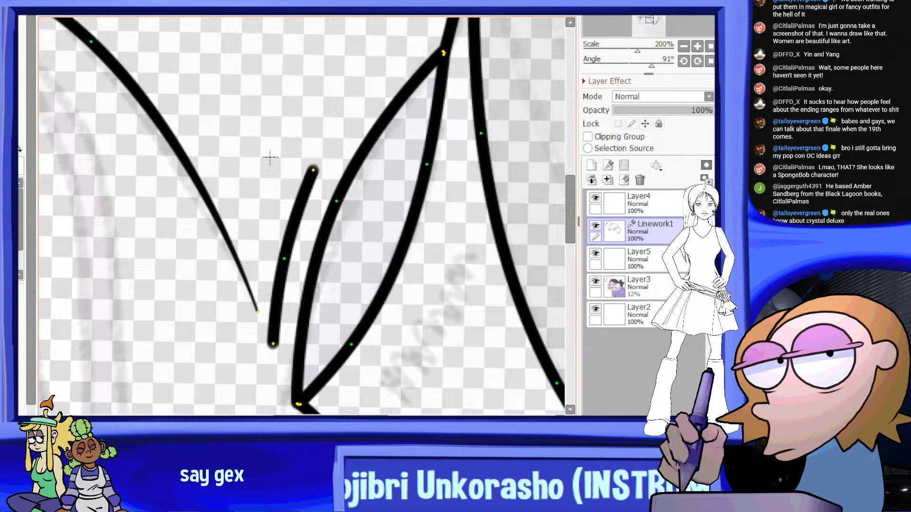
Taper both ends of the short crease beneath the larger lens by lowering its end-point pressure
drag(274, 345, 242, 397)
mouse_move(319, 171)
mouse_down()
mouse_move(272, 234)
mouse_move(285, 271)
mouse_up()
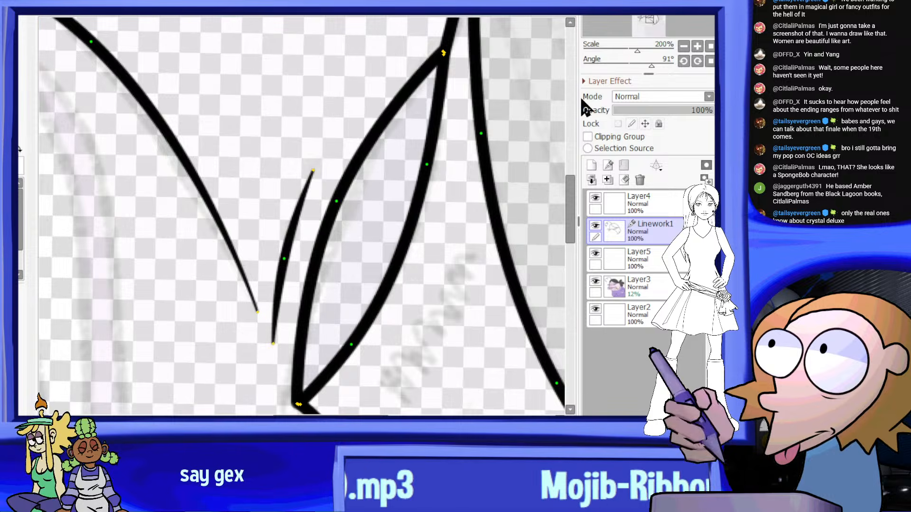
click(713, 62)
scroll(394, 162, down, 3)
scroll(383, 173, up, 1)
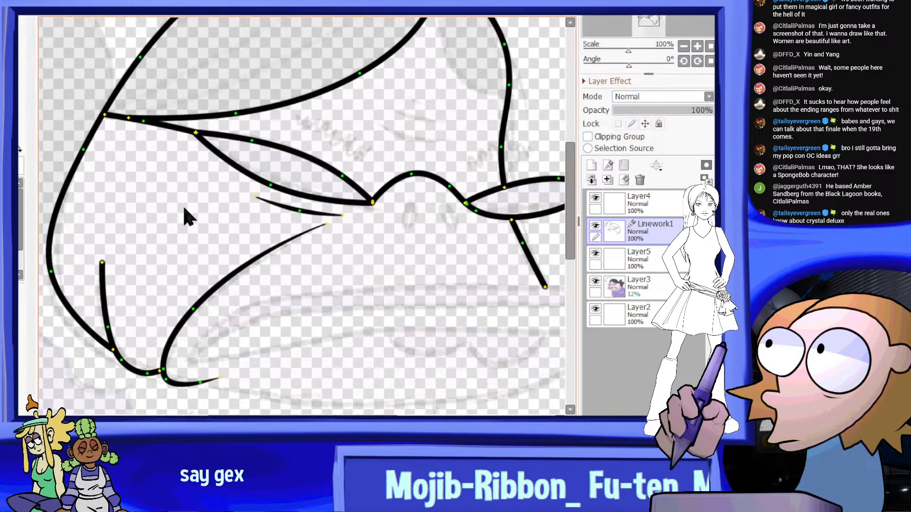
scroll(205, 257, up, 3)
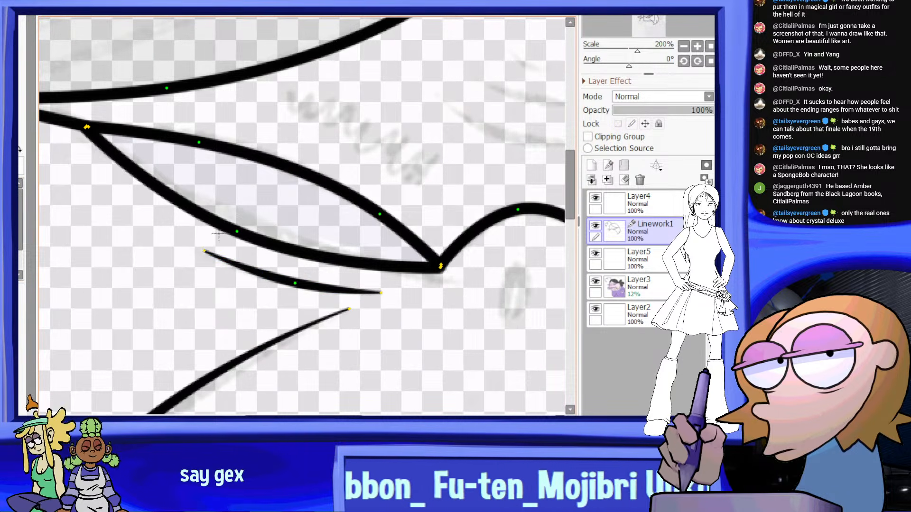
Shorten the crease beneath the larger lens by moving its inner end point back from the nose bridge
scroll(219, 234, down, 4)
scroll(404, 256, up, 5)
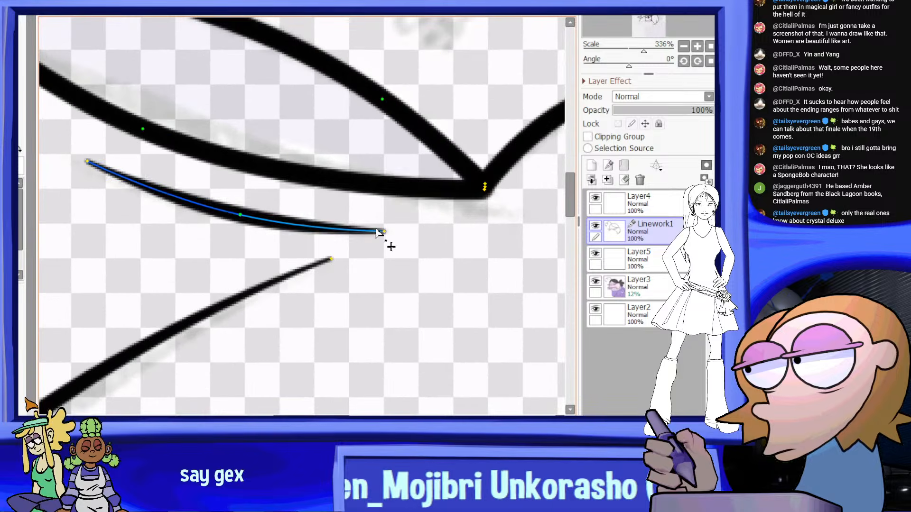
click(349, 232)
drag(386, 230, 348, 229)
scroll(373, 227, down, 9)
scroll(408, 237, up, 5)
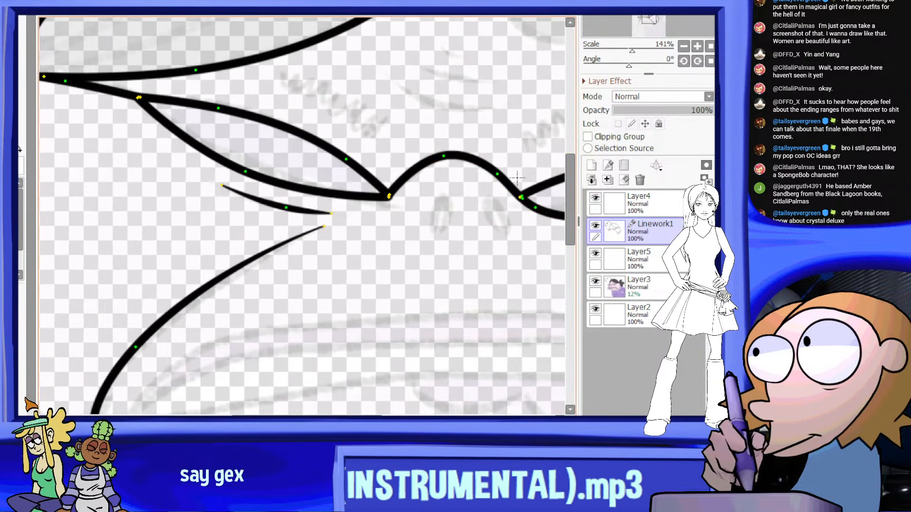
Draw two short curved crease lines, one above the other, between the brows over the nose bridge
scroll(518, 178, down, 4)
scroll(163, 187, up, 4)
scroll(271, 170, up, 1)
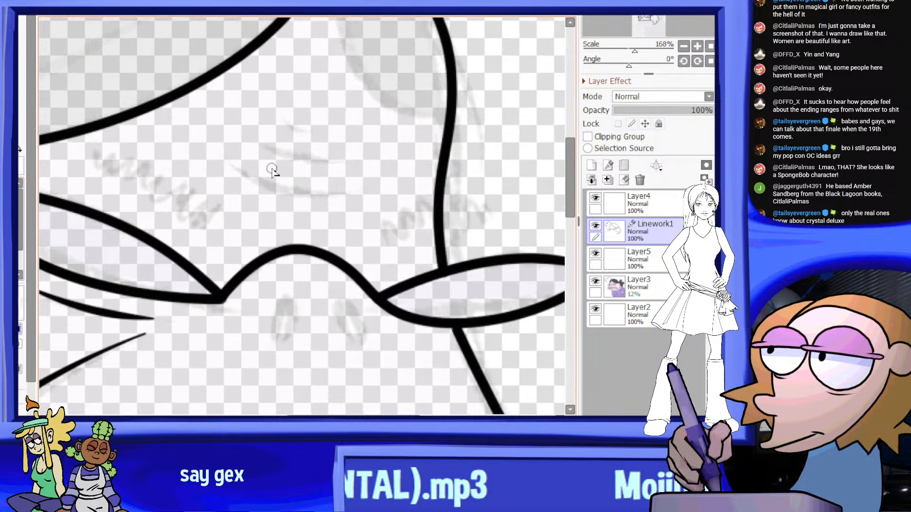
drag(255, 174, 331, 195)
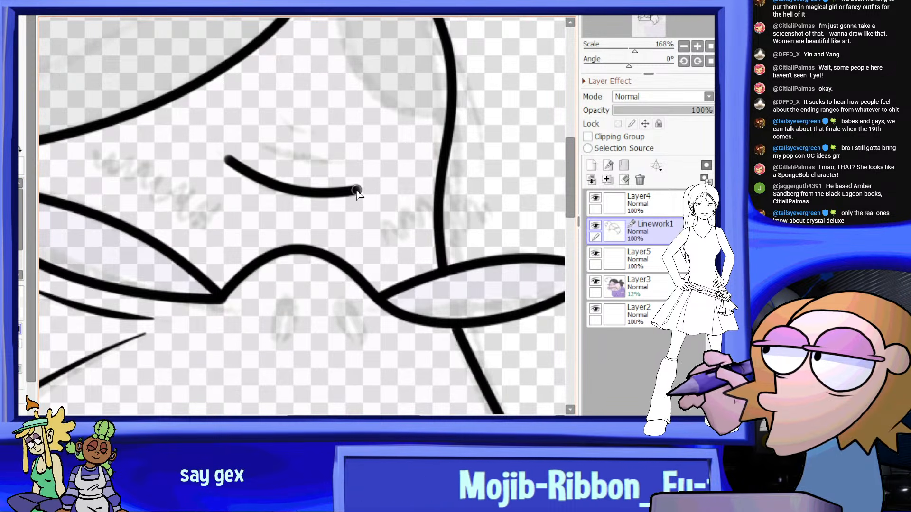
drag(257, 141, 296, 157)
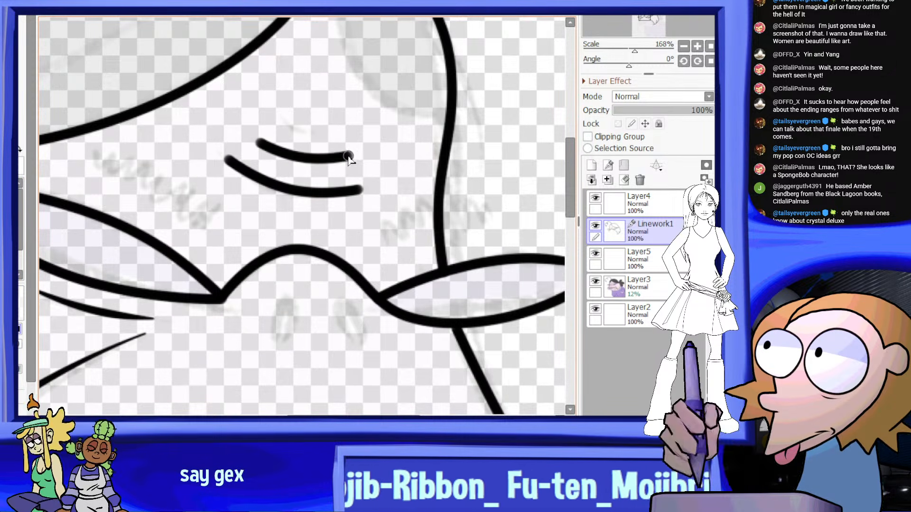
Taper both forehead creases by lowering the pressure at their end points
scroll(356, 147, down, 5)
scroll(169, 179, up, 2)
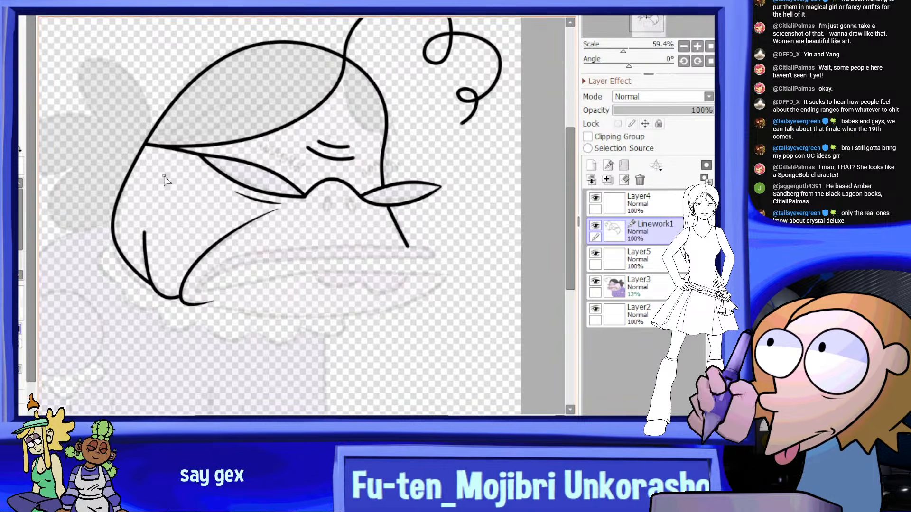
scroll(315, 152, up, 5)
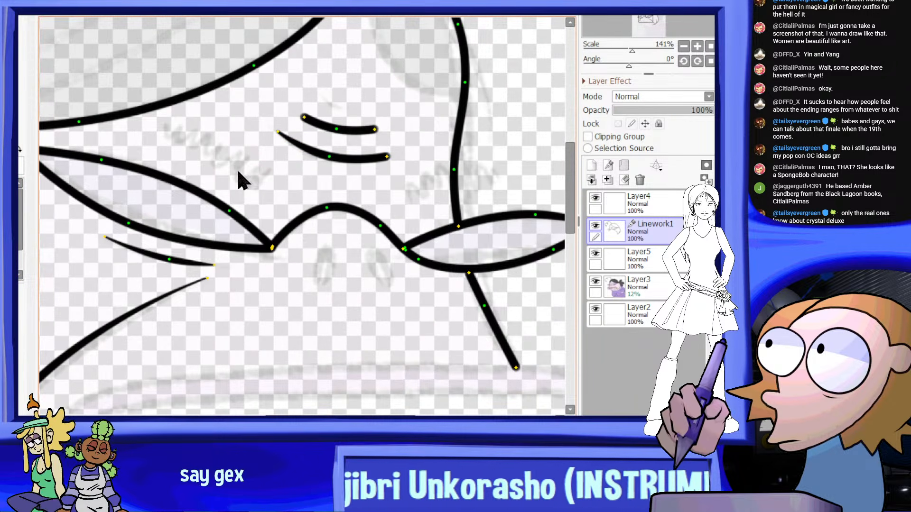
drag(387, 160, 351, 193)
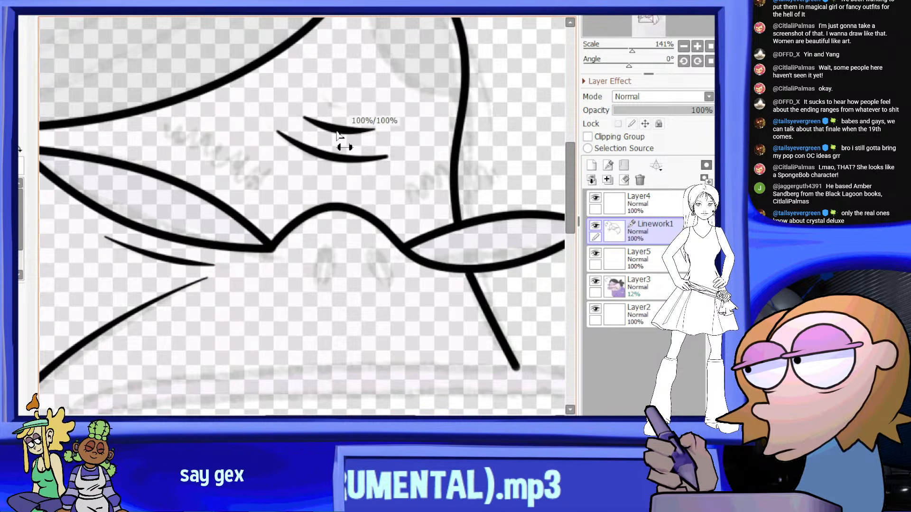
Check the face in a mirrored view and draw the small front hair section's curved edge from the parting to the forehead outline
scroll(338, 135, down, 5)
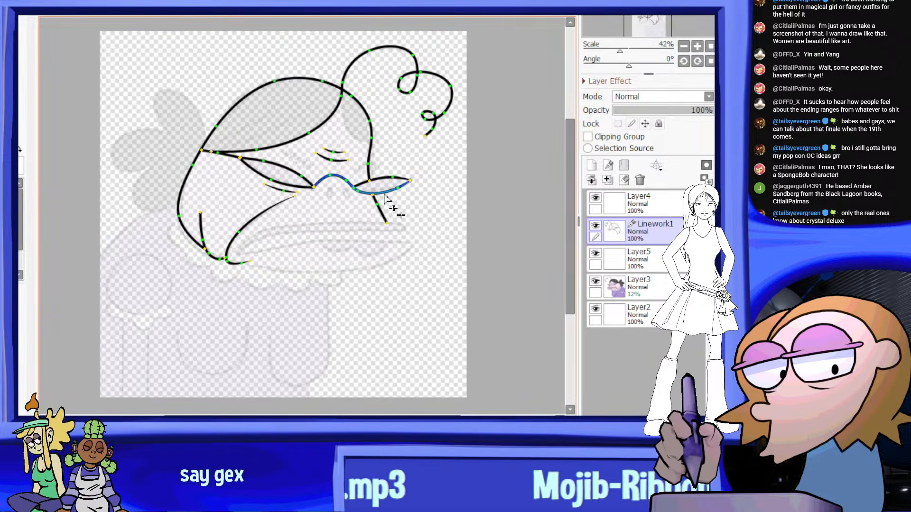
scroll(332, 249, up, 1)
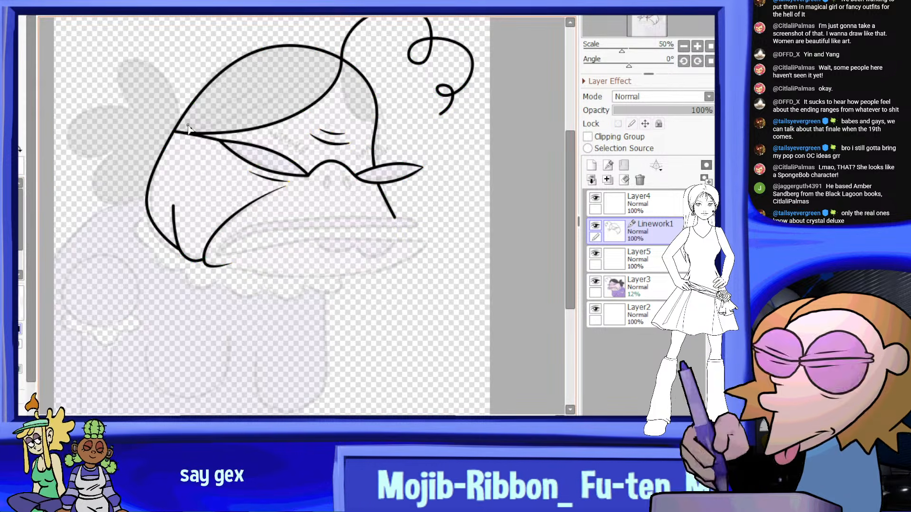
click(352, 13)
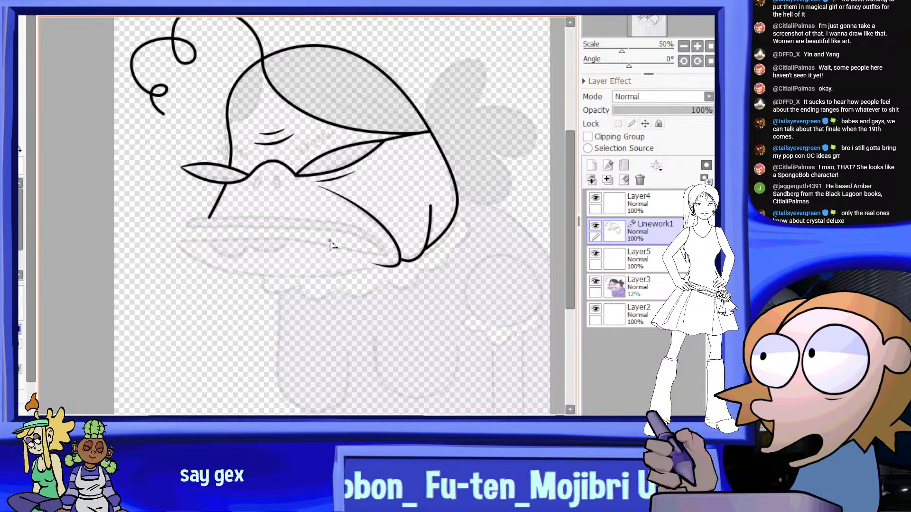
scroll(327, 242, down, 1)
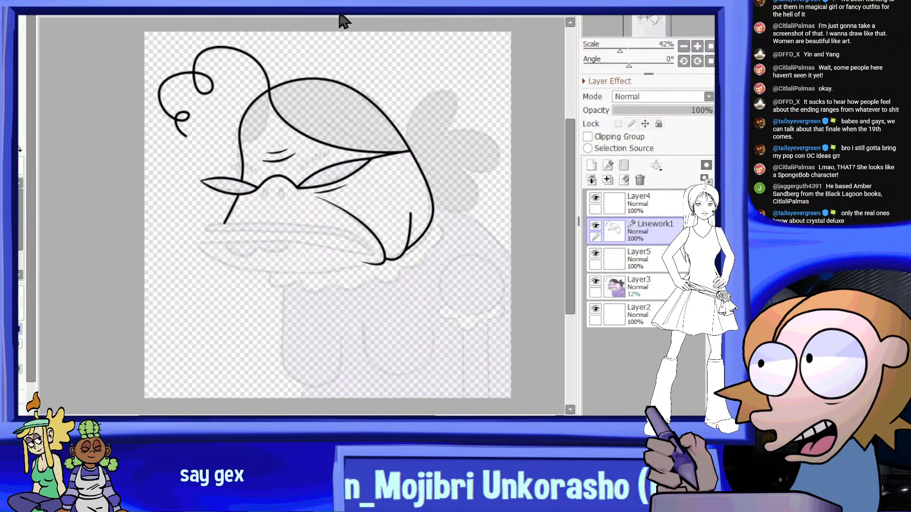
scroll(262, 46, up, 10)
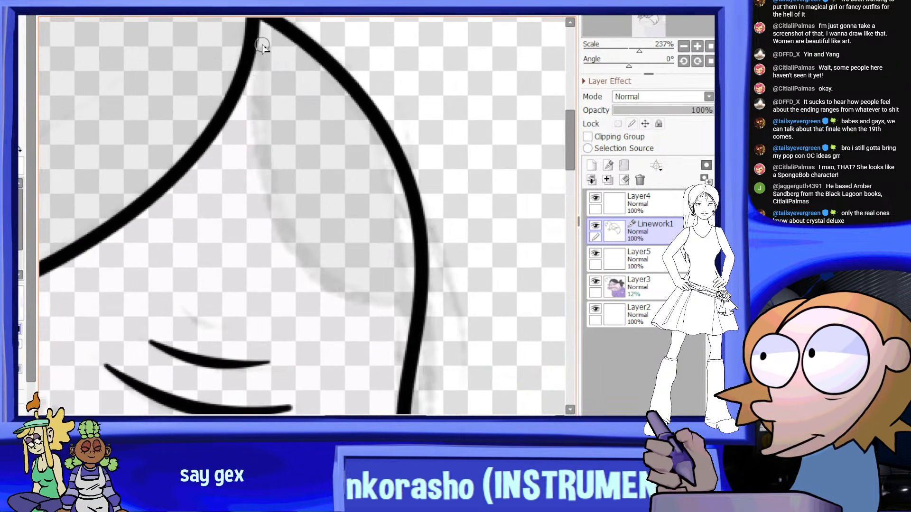
scroll(262, 46, down, 1)
mouse_move(248, 81)
mouse_down()
mouse_move(279, 217)
mouse_move(315, 260)
mouse_move(378, 280)
mouse_move(360, 192)
mouse_up()
scroll(360, 193, down, 2)
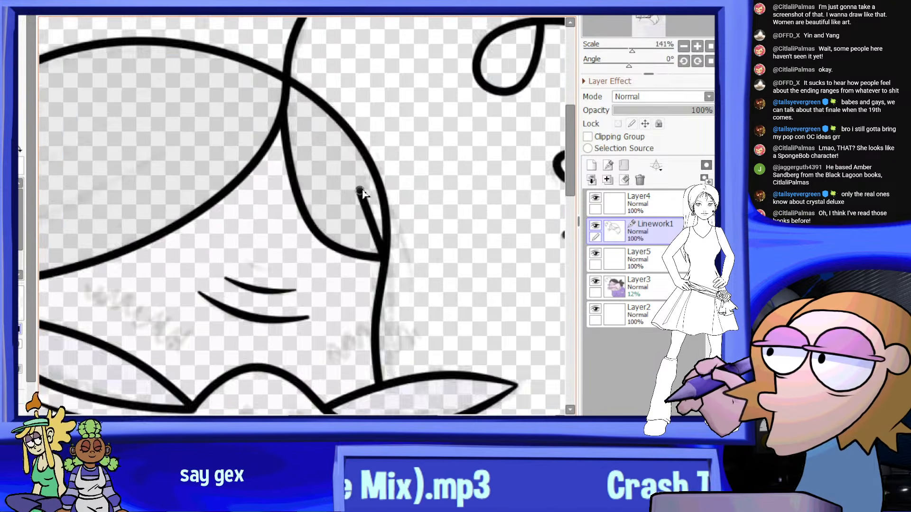
Draw the uppermost rounded lobe of the hair bunch behind the head, starting from the head outline and following the guide
scroll(360, 193, down, 4)
scroll(383, 166, down, 3)
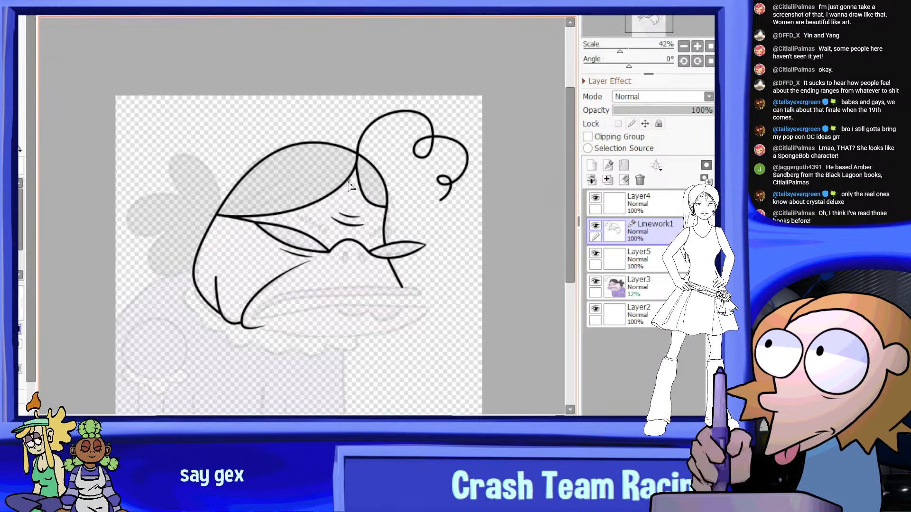
scroll(396, 244, up, 2)
scroll(319, 106, up, 2)
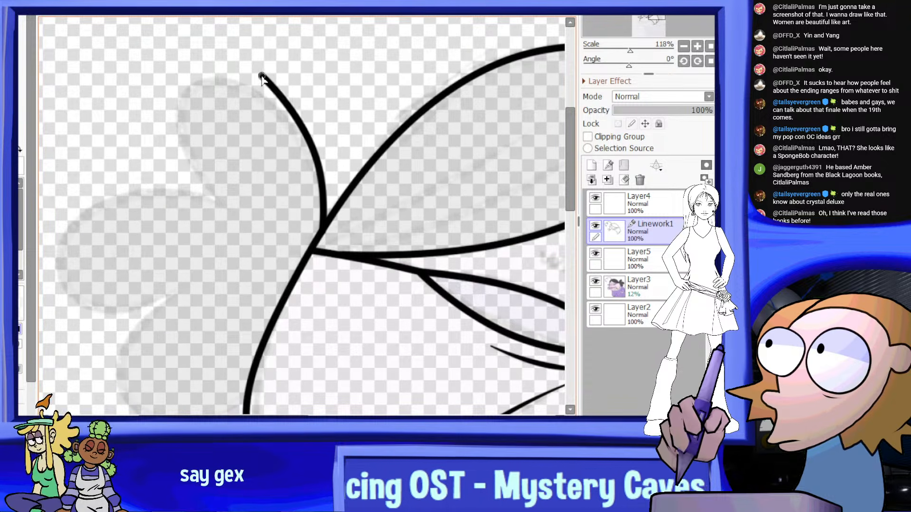
drag(261, 78, 261, 95)
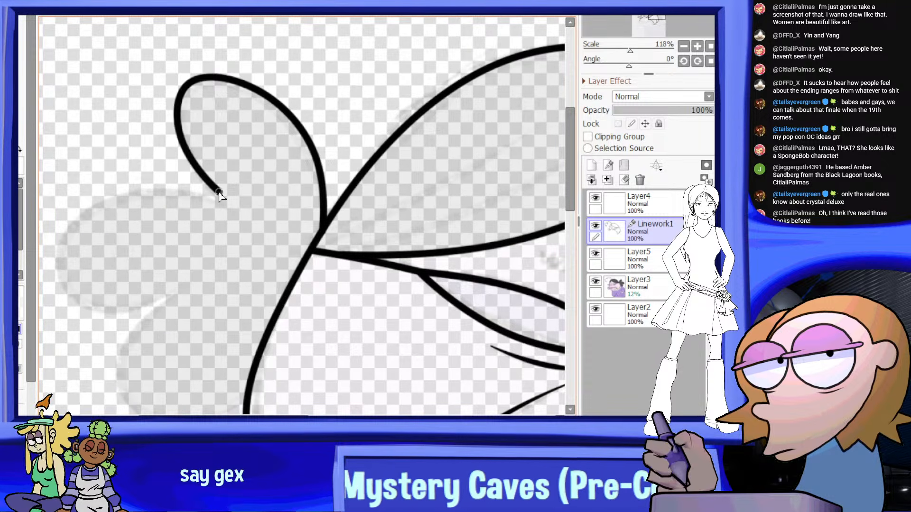
click(225, 207)
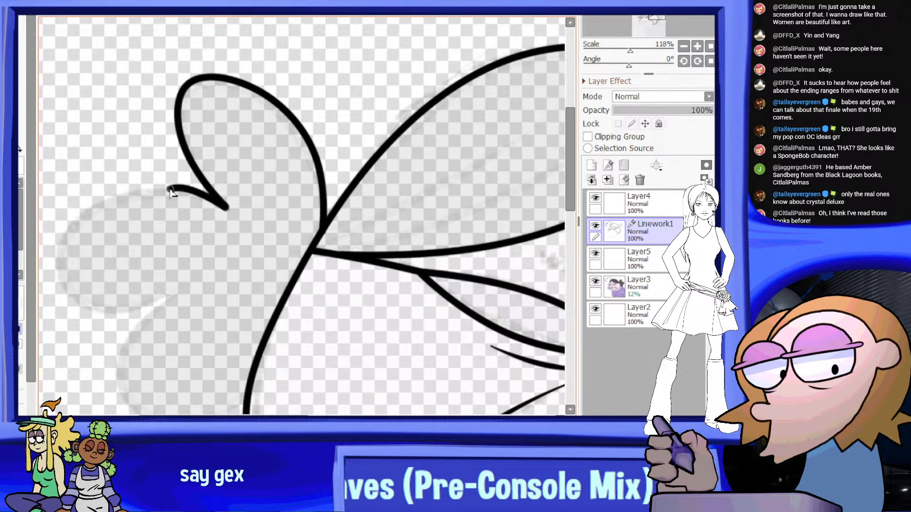
Draw the middle rounded lobe of the hair bunch, curving outward and back in to a pointed inner end
click(166, 187)
scroll(150, 195, down, 5)
scroll(135, 197, up, 6)
click(119, 252)
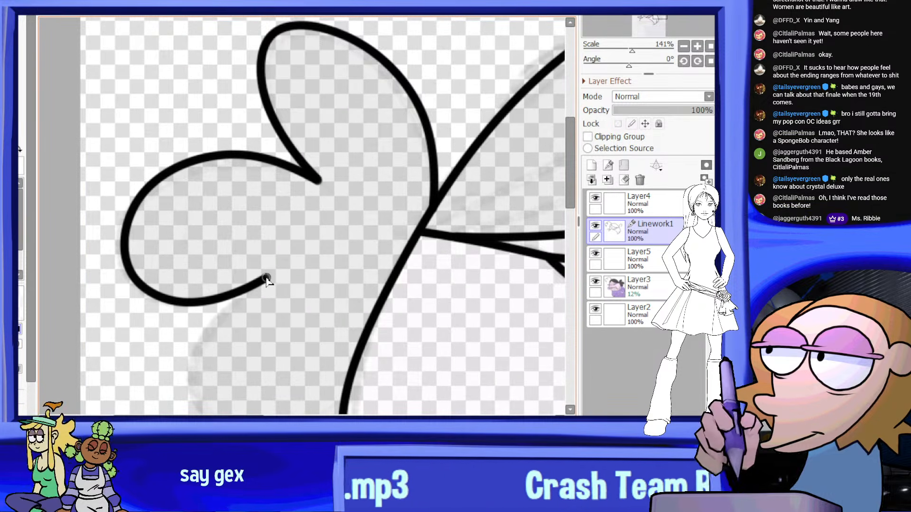
scroll(256, 256, down, 4)
scroll(254, 299, up, 4)
scroll(228, 233, up, 2)
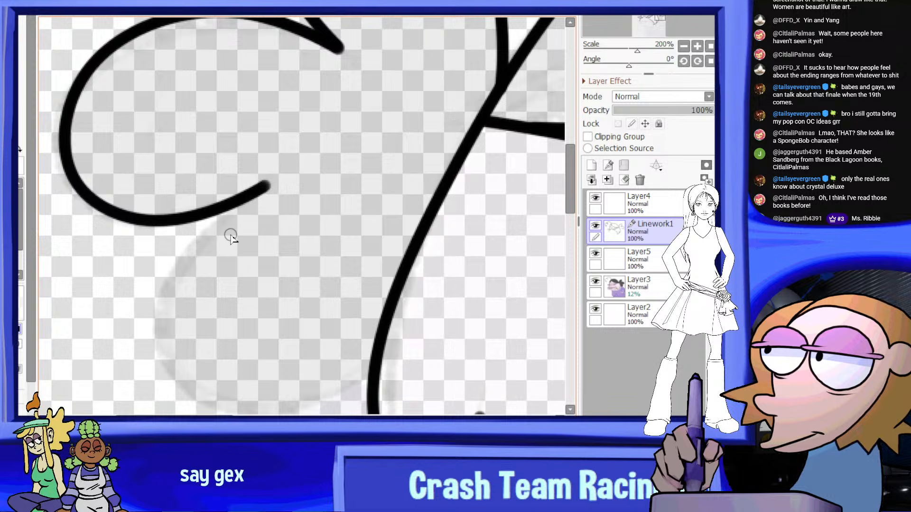
click(267, 185)
Draw the lowest rounded lobe of the hair bunch, curving down to the shoulder guide
click(161, 321)
scroll(185, 351, down, 3)
scroll(200, 356, up, 2)
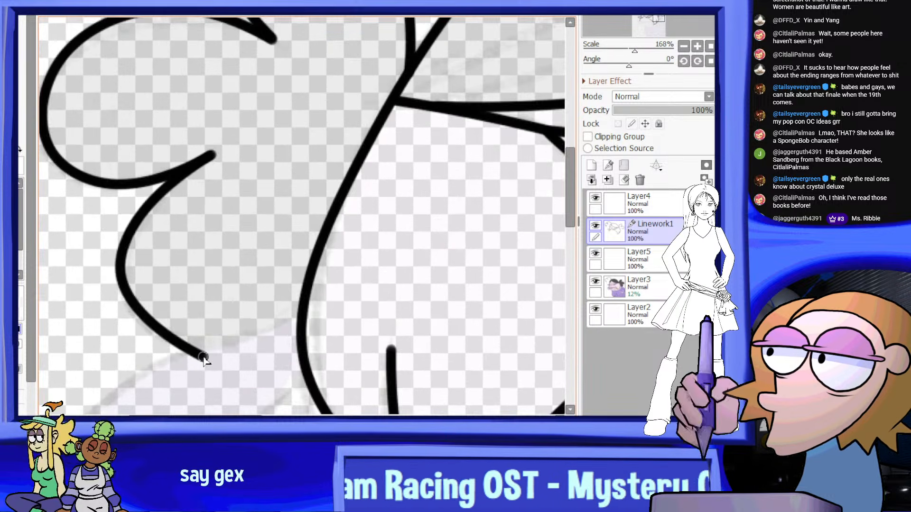
scroll(214, 341, down, 1)
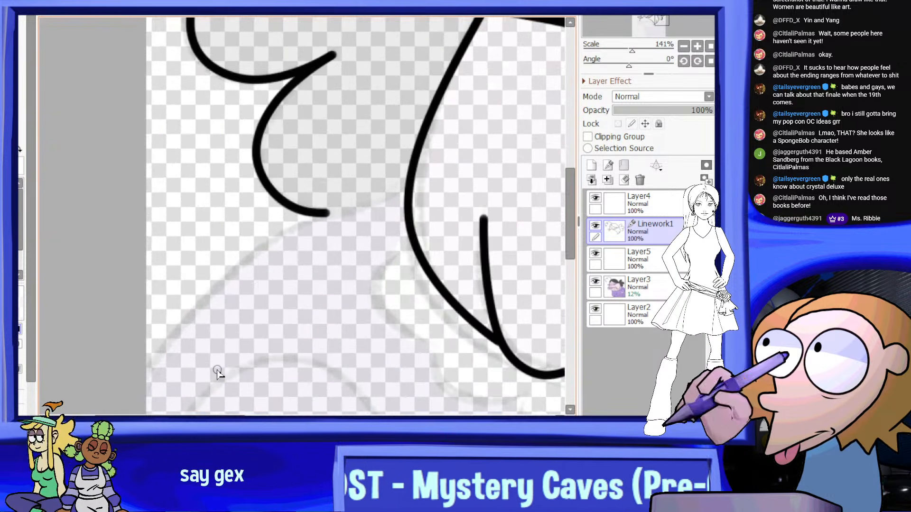
Draw the curved shoulder line from the back of the jaw outline, beneath the hair bunch, down to the canvas edge
click(407, 185)
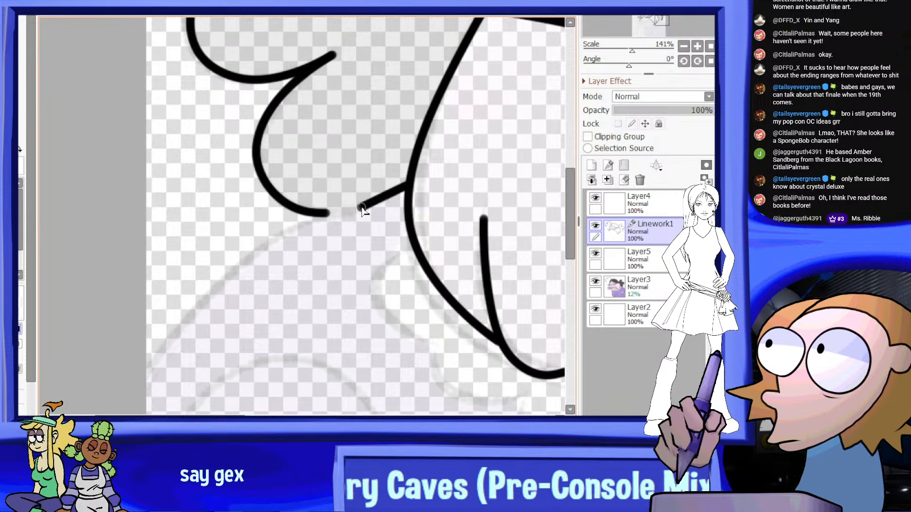
click(292, 224)
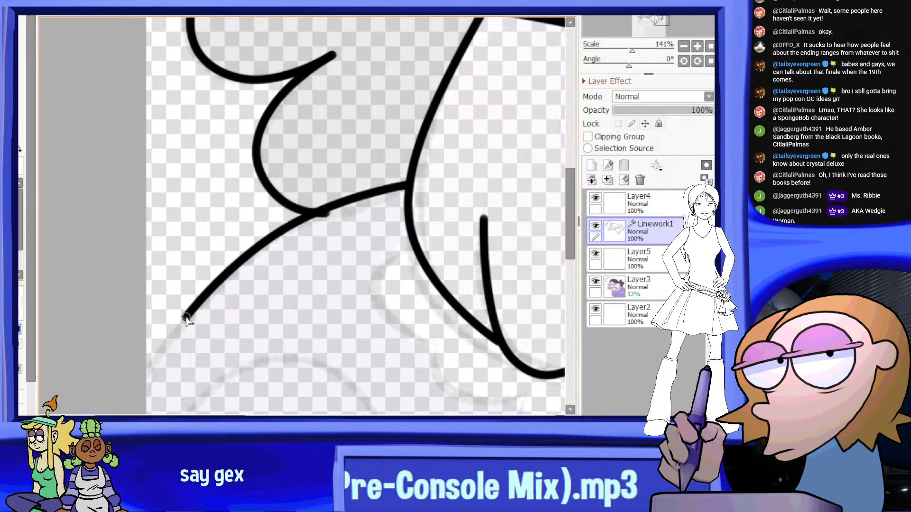
scroll(212, 266, down, 5)
scroll(315, 228, up, 5)
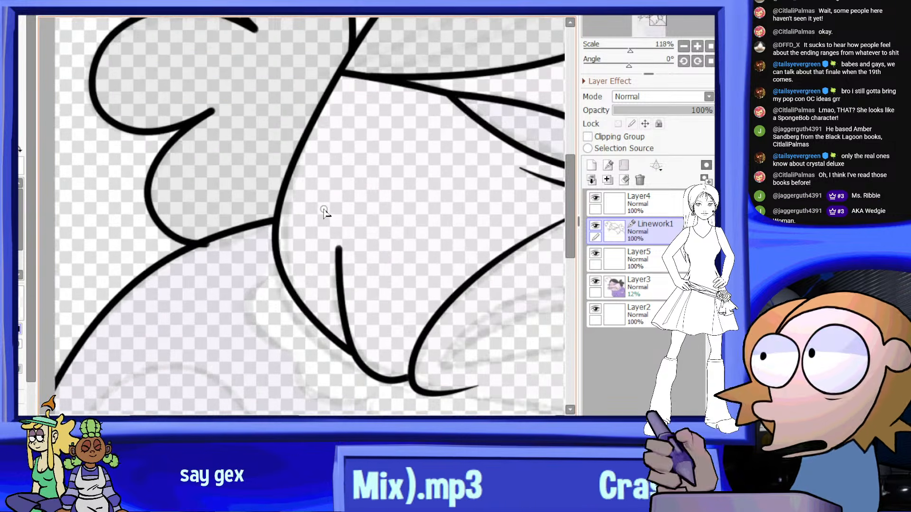
Pull the lowest hair lobe's end point back toward the shoulder line
key(ctrl)
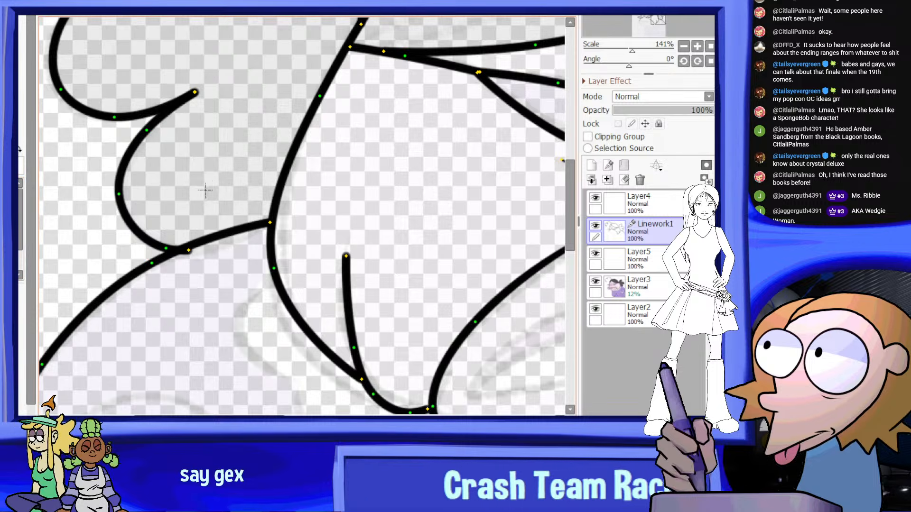
scroll(176, 223, up, 2)
ctrl+drag(199, 281, 183, 282)
key(ctrl+z)
scroll(180, 286, down, 4)
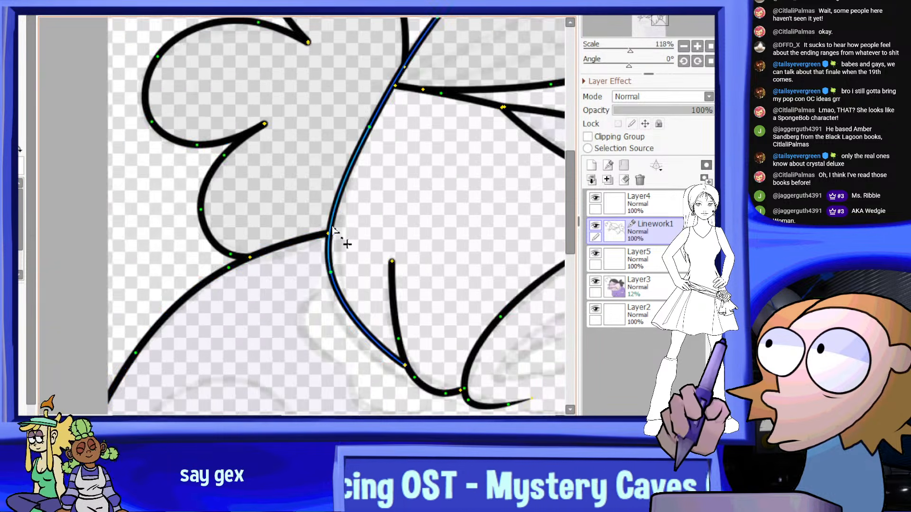
scroll(294, 185, down, 4)
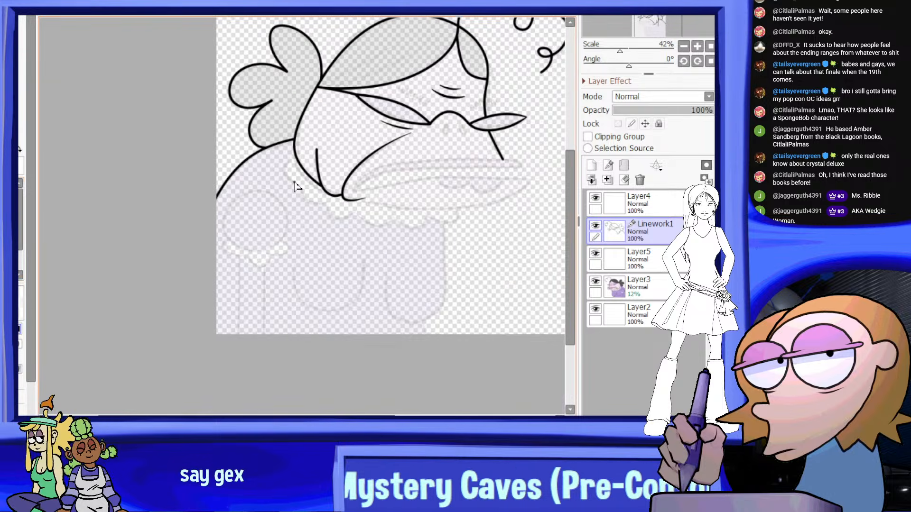
Draw the upper lip's lower edge from the mouth corner across the face, turning up at its far end
scroll(408, 219, down, 1)
scroll(417, 209, up, 4)
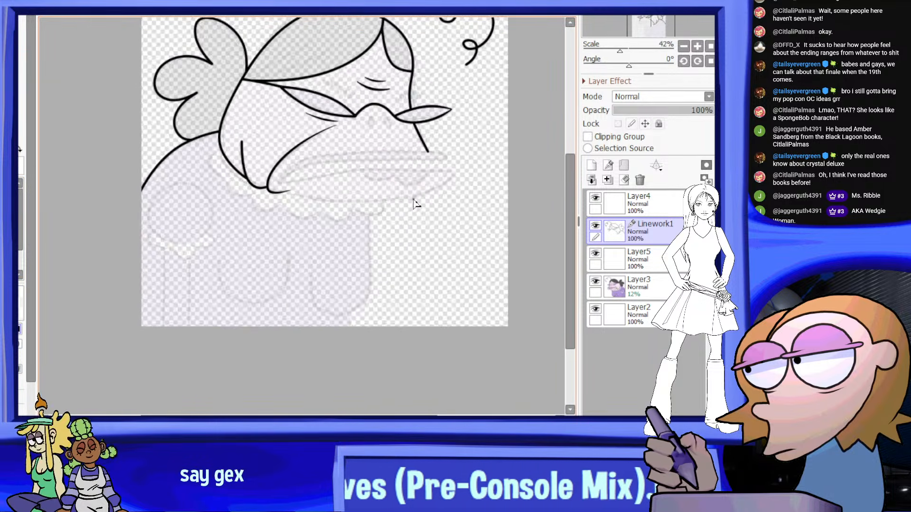
scroll(427, 147, up, 2)
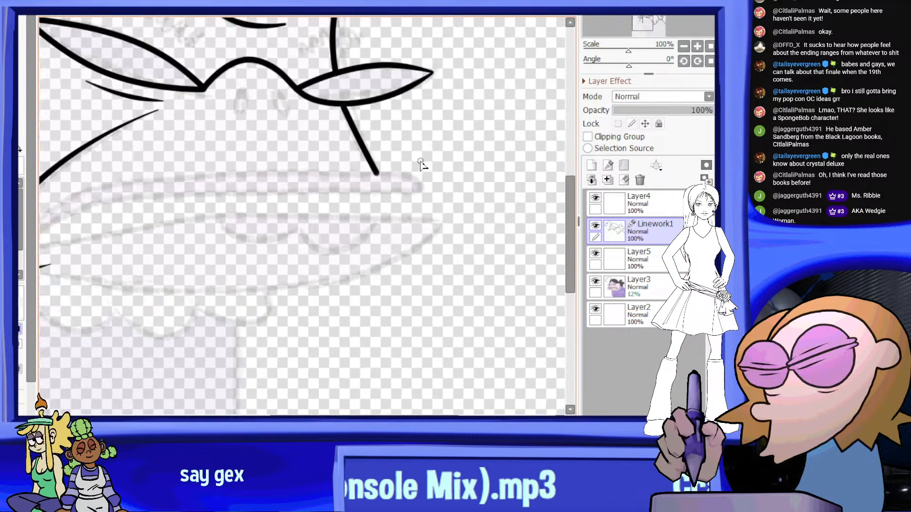
scroll(112, 209, up, 2)
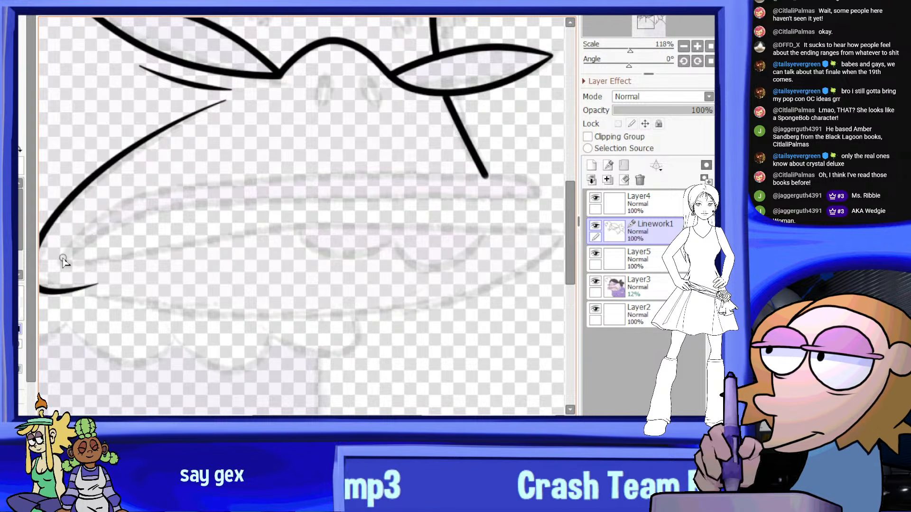
mouse_move(100, 235)
mouse_down()
mouse_move(228, 205)
mouse_move(418, 197)
mouse_move(389, 200)
mouse_up()
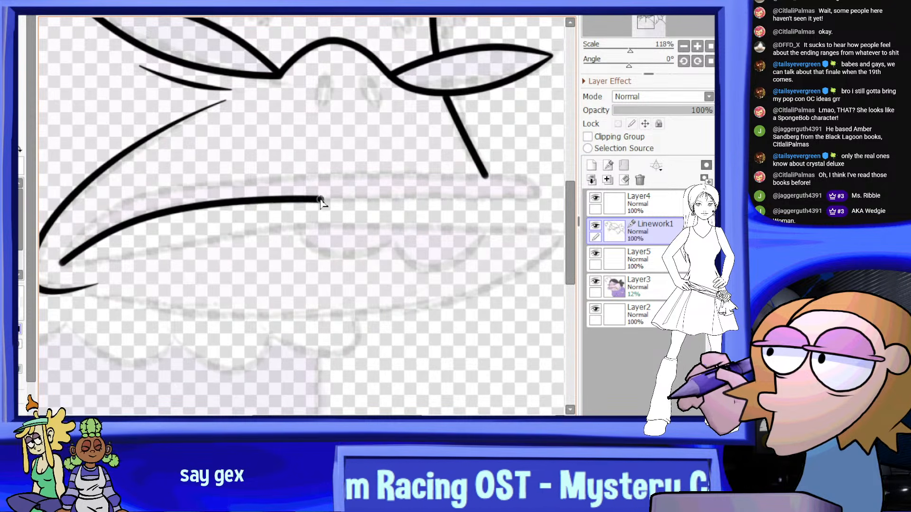
drag(326, 201, 473, 201)
scroll(531, 200, up, 4)
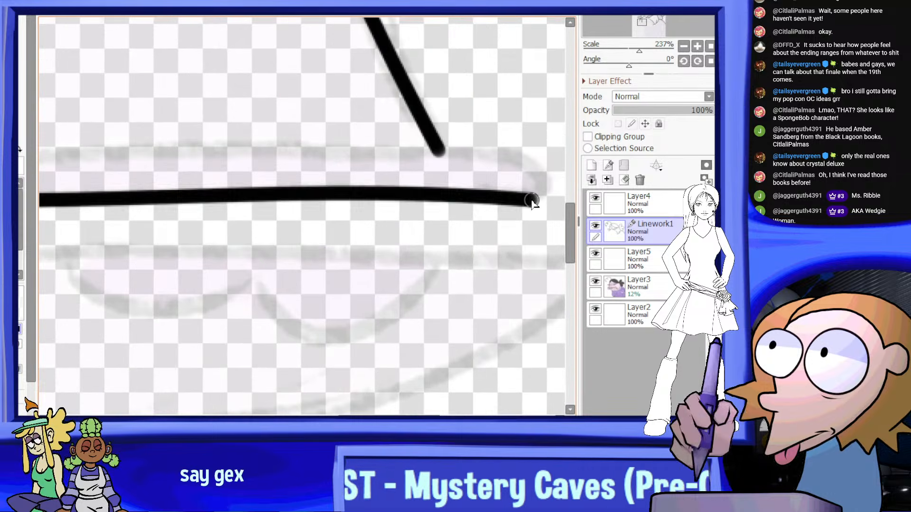
click(521, 197)
click(544, 188)
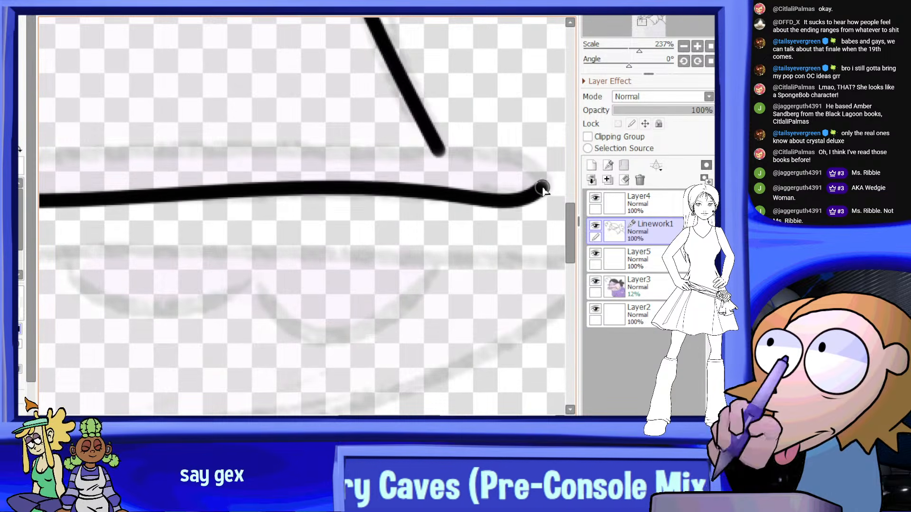
Draw the upper lip's top edge back along the guide so it rejoins the lower edge at the mouth corner
click(419, 153)
click(291, 149)
scroll(292, 149, down, 1)
middle_drag(92, 169, 277, 159)
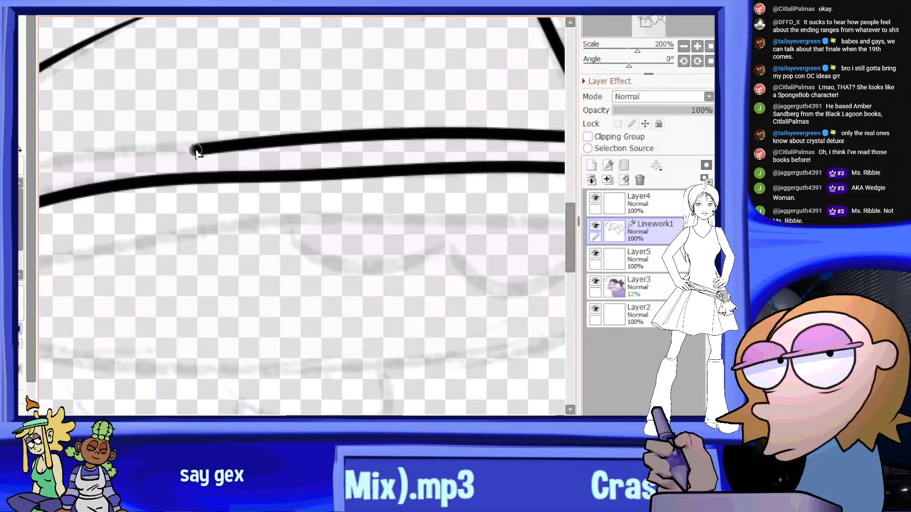
click(241, 141)
scroll(228, 143, down, 5)
scroll(176, 144, up, 4)
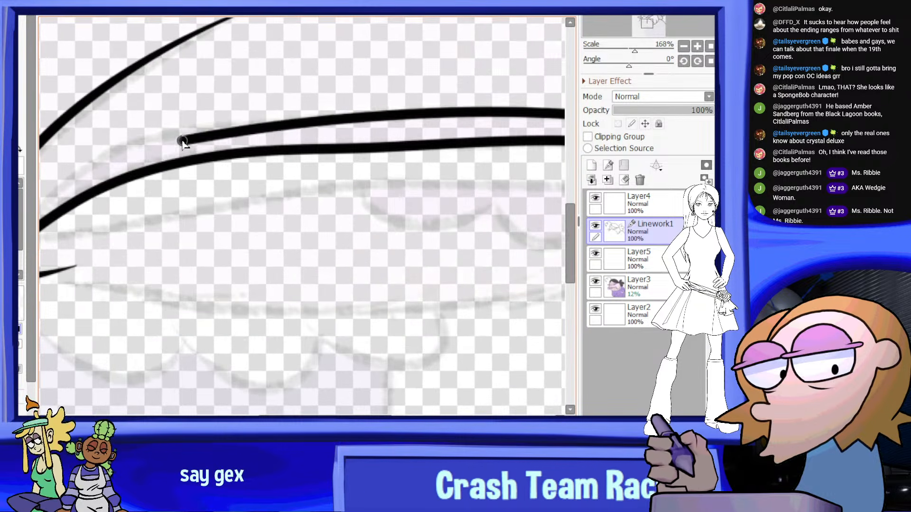
click(163, 139)
scroll(152, 141, down, 1)
scroll(125, 148, up, 1)
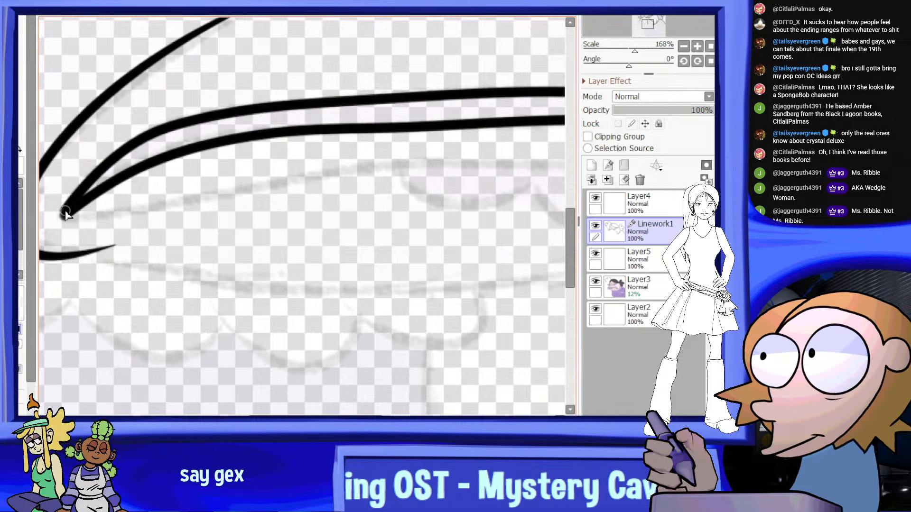
Examine the finished upper lip and its mouth corner against the faded guide, up close and with the surrounding face
scroll(114, 189, down, 4)
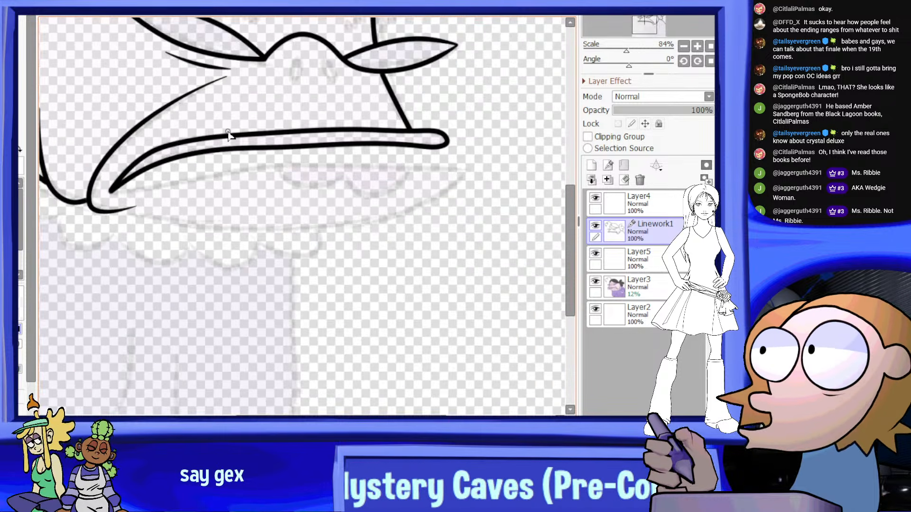
scroll(273, 135, down, 4)
scroll(272, 142, up, 1)
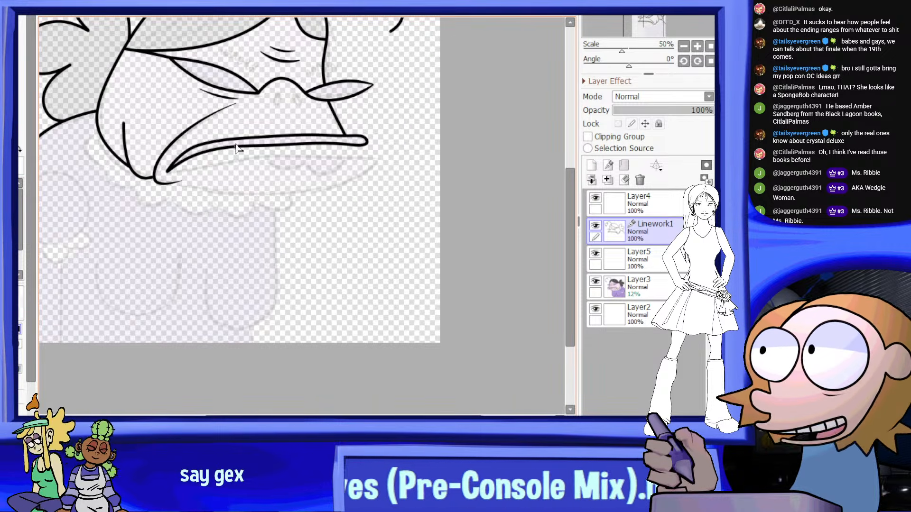
scroll(246, 147, up, 5)
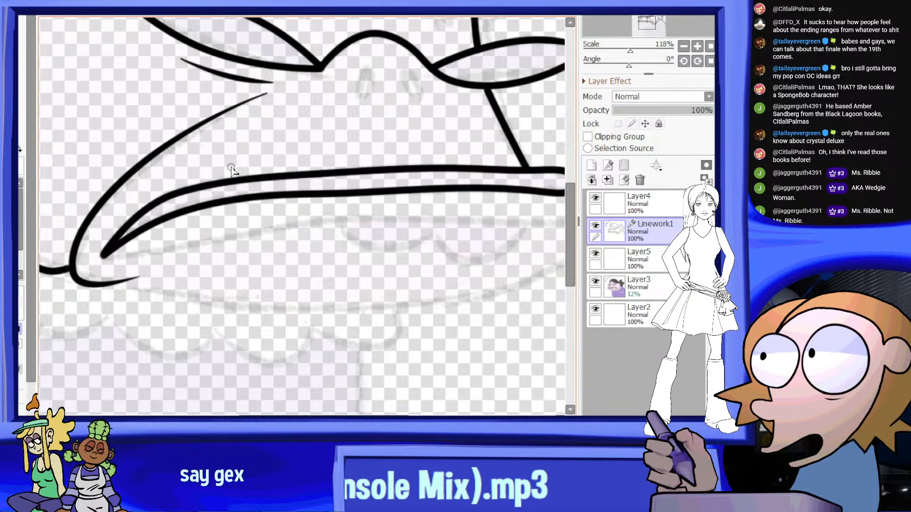
scroll(204, 190, down, 2)
scroll(170, 232, up, 3)
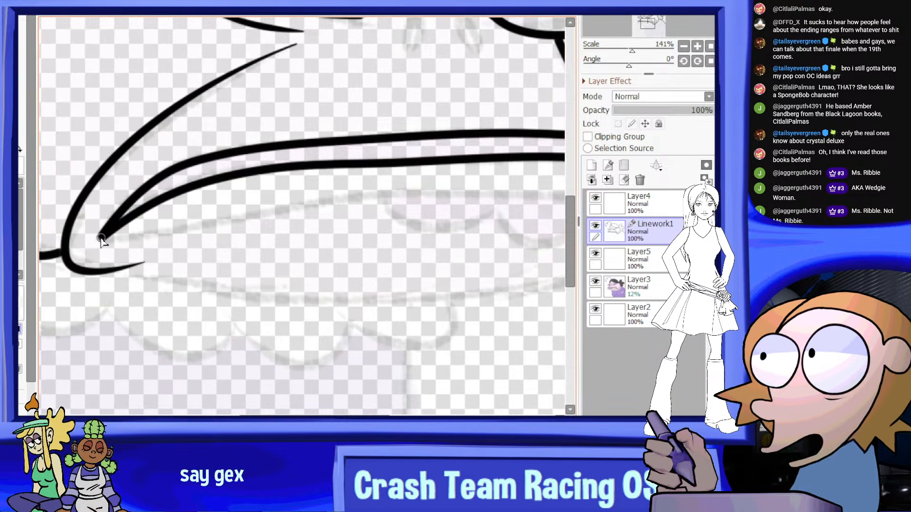
scroll(178, 224, down, 3)
scroll(132, 231, up, 3)
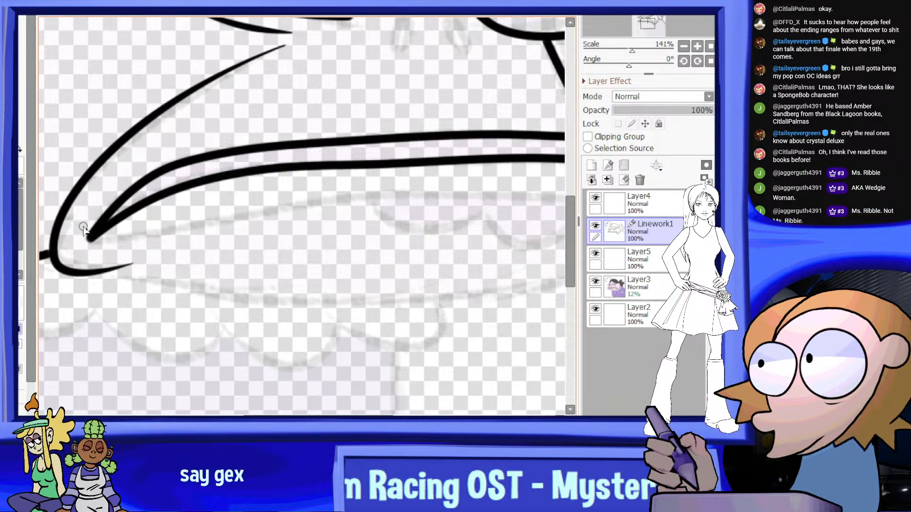
Draw the lower mouth line from the mouth corner across the face, ending just past the upper lip's far end
scroll(85, 231, down, 2)
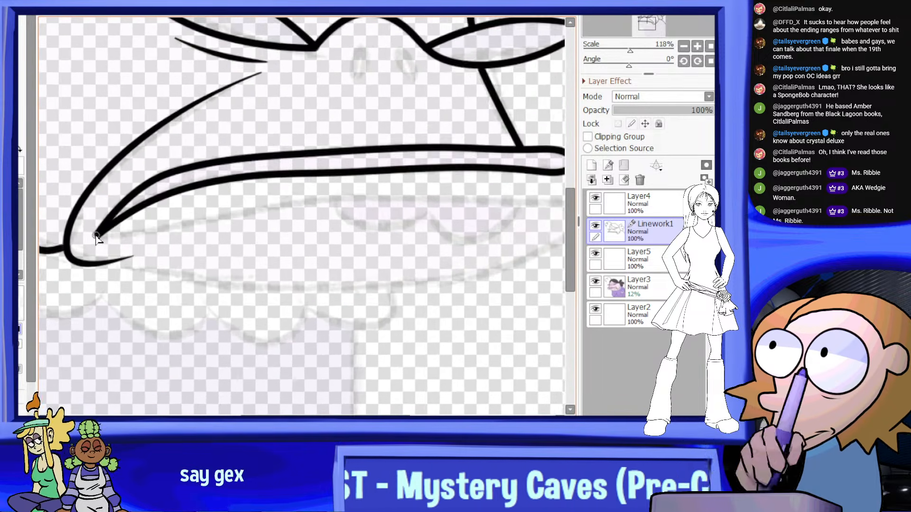
scroll(176, 221, up, 1)
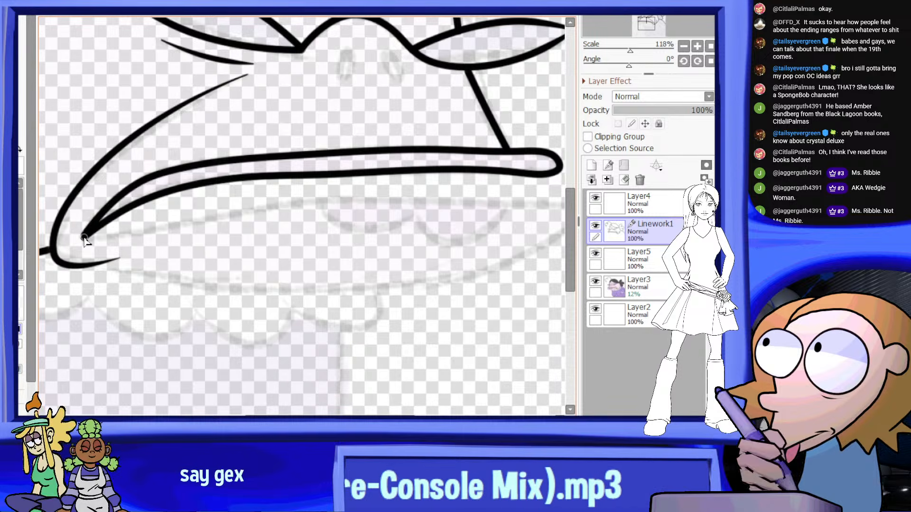
drag(168, 232, 179, 223)
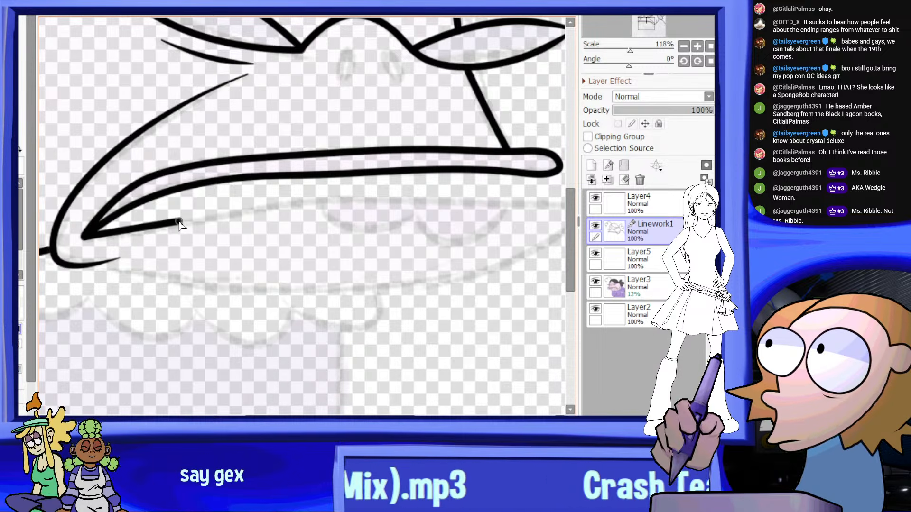
click(320, 202)
scroll(351, 203, down, 4)
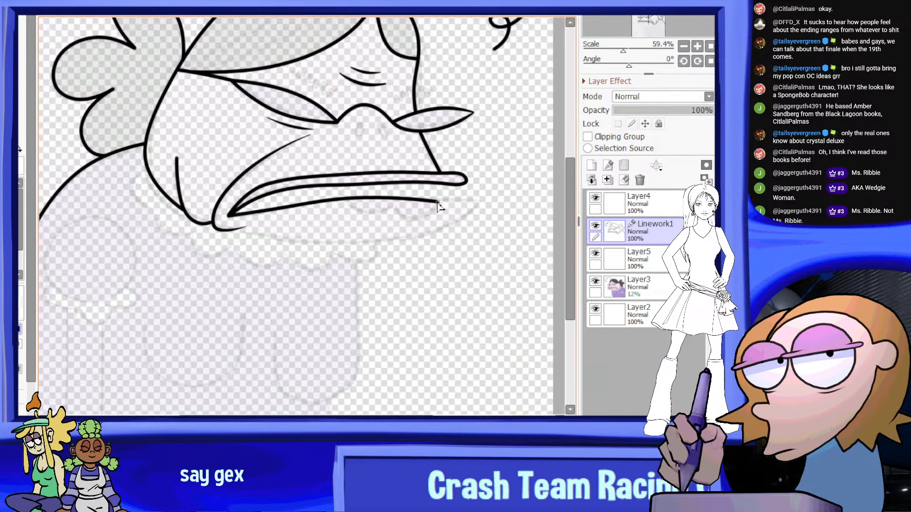
scroll(434, 207, up, 3)
scroll(501, 198, up, 3)
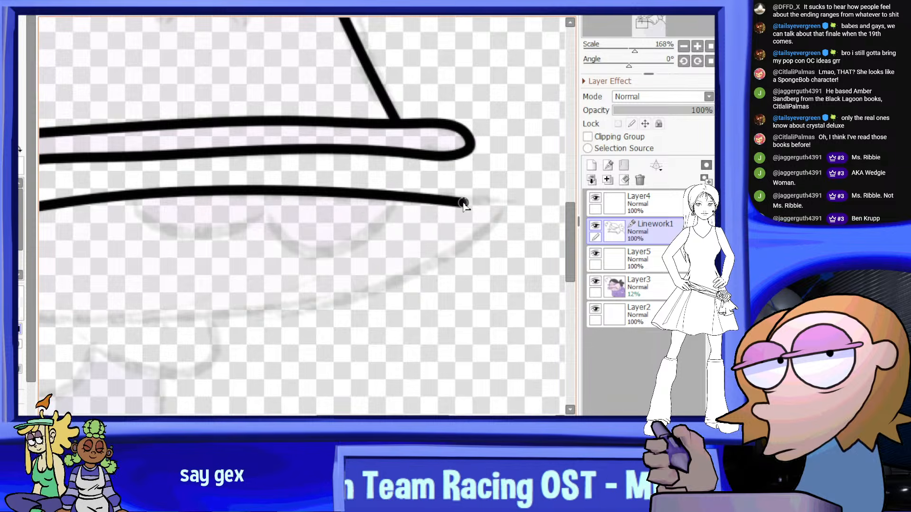
double_click(508, 203)
click(509, 202)
key(Escape)
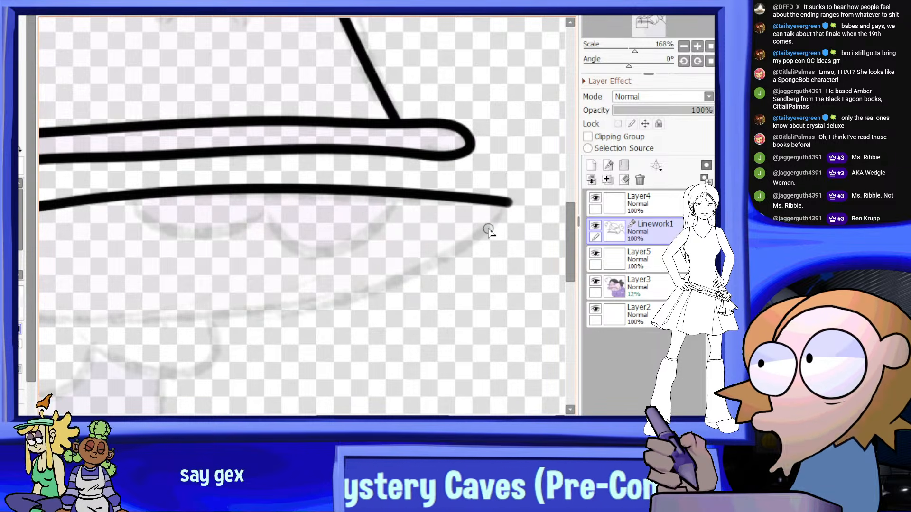
Draw two rounded, scalloped bumps hanging beneath the far half of the lower mouth line, following the guide
scroll(448, 218, down, 10)
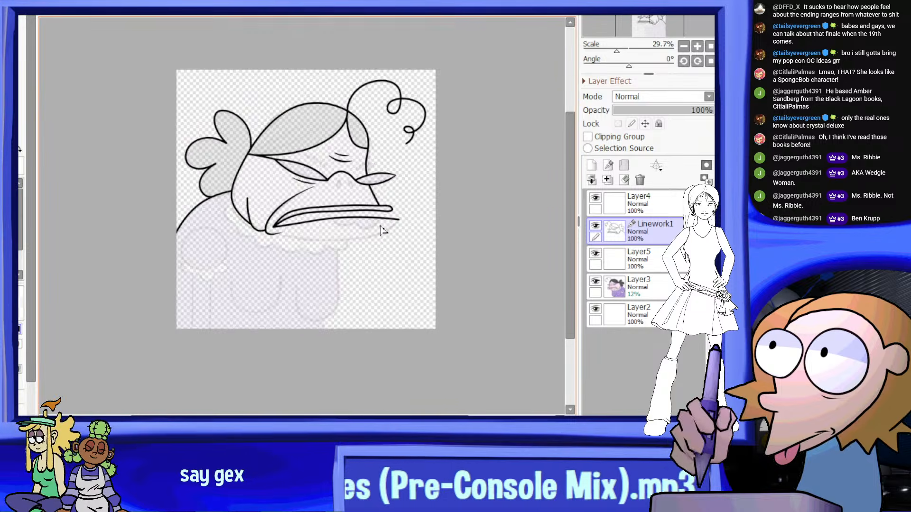
scroll(384, 230, up, 3)
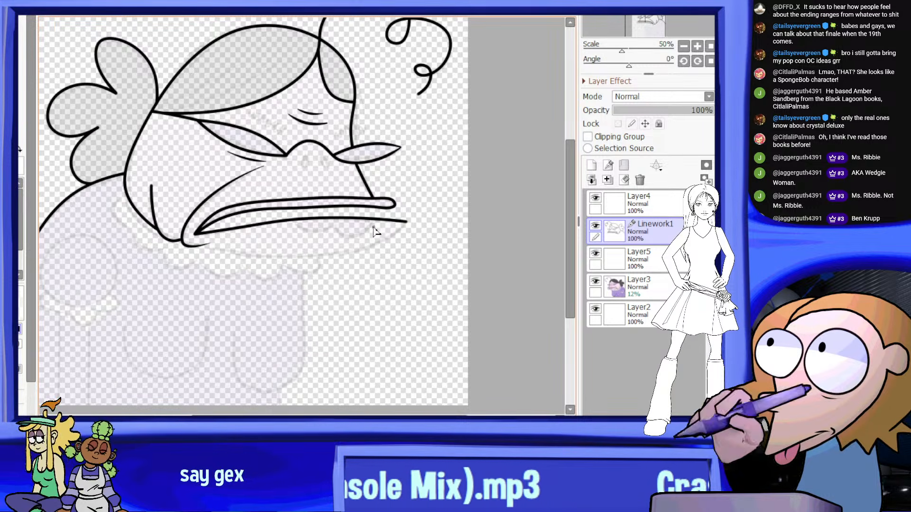
scroll(384, 230, up, 3)
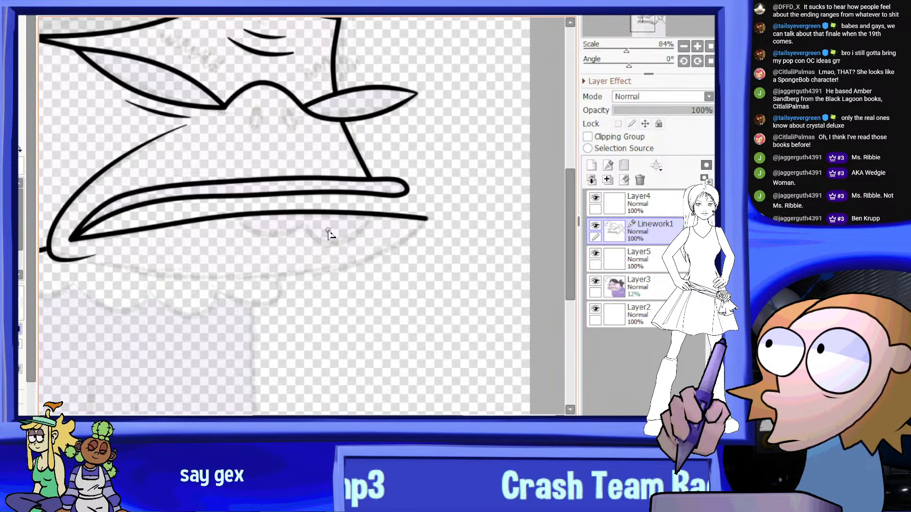
scroll(327, 233, up, 4)
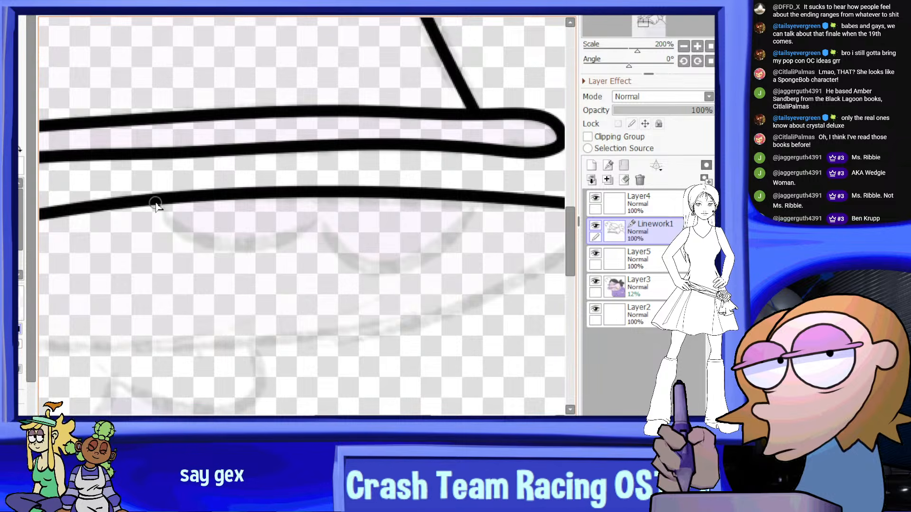
mouse_move(198, 235)
mouse_down()
mouse_move(283, 243)
mouse_move(315, 224)
mouse_move(355, 260)
mouse_up()
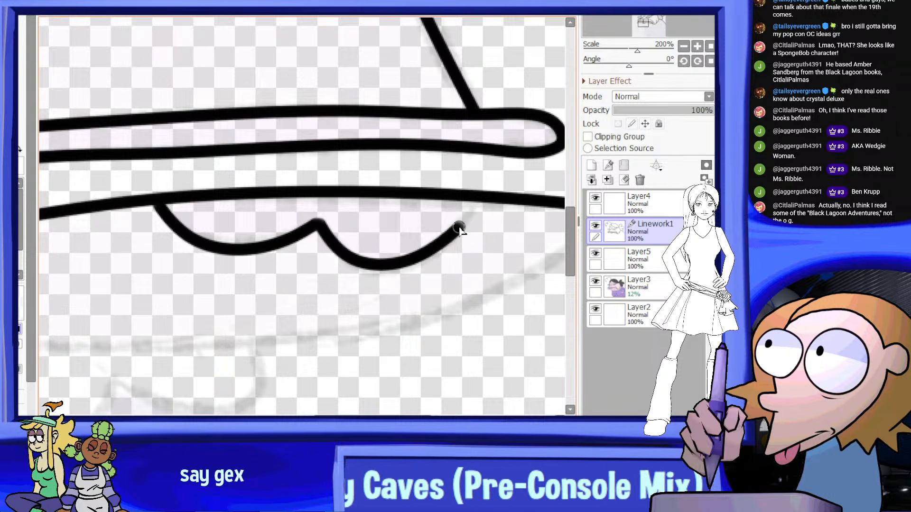
Examine the mouth lines and scalloped bumps together with the whole portrait
scroll(475, 202, down, 5)
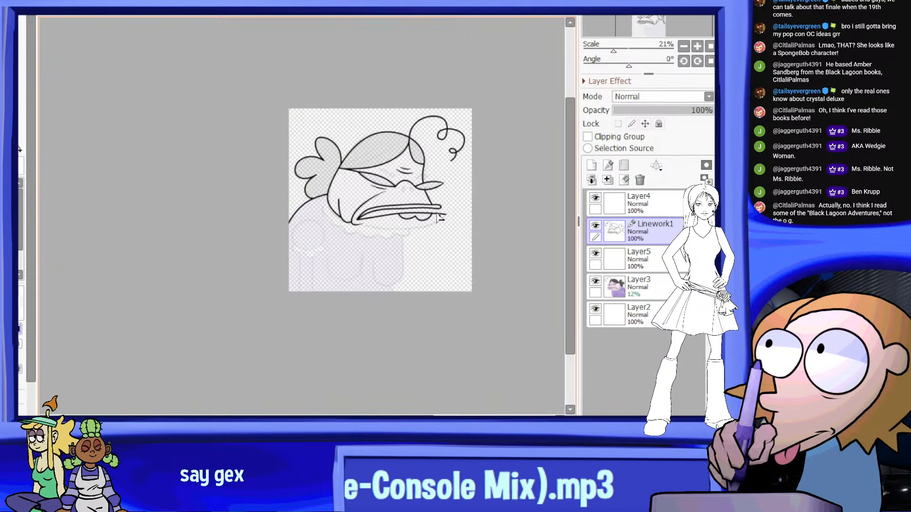
scroll(428, 225, up, 1)
scroll(422, 188, down, 1)
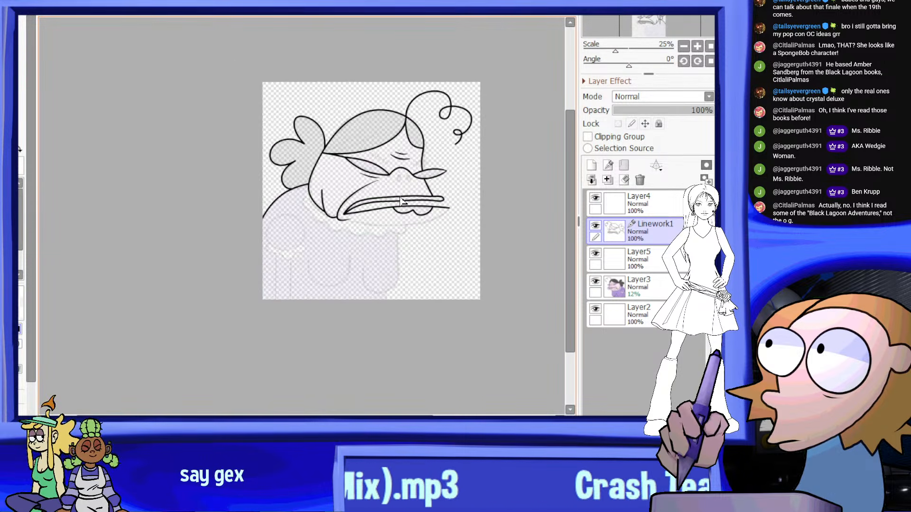
scroll(375, 209, up, 7)
scroll(273, 191, down, 1)
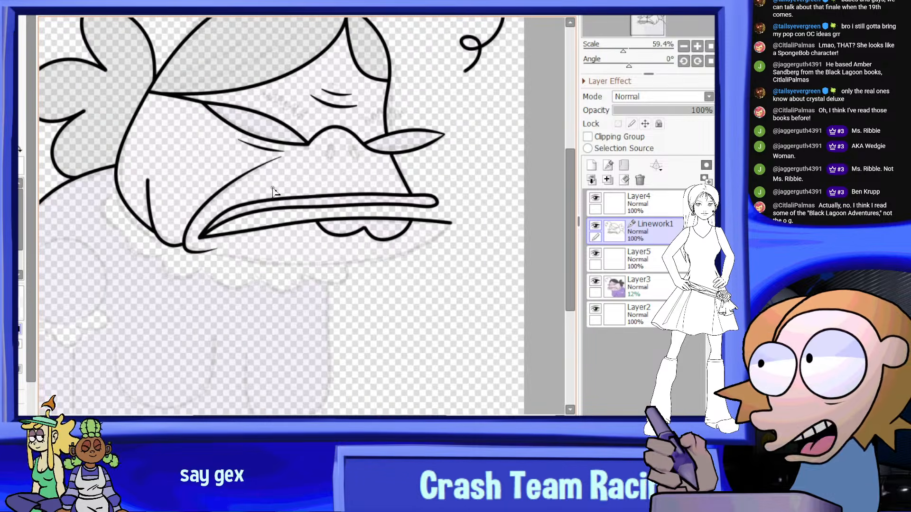
scroll(284, 189, down, 2)
scroll(332, 119, up, 3)
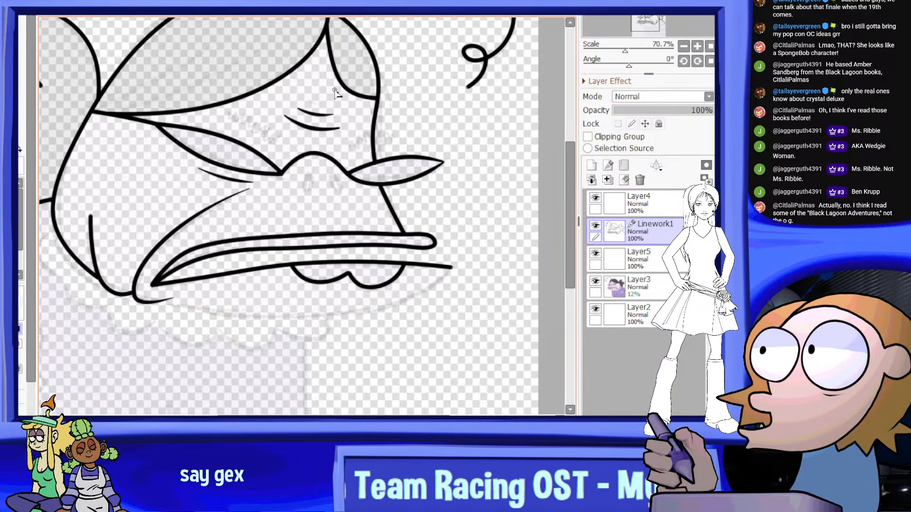
scroll(324, 125, up, 3)
scroll(289, 178, down, 4)
scroll(382, 123, down, 2)
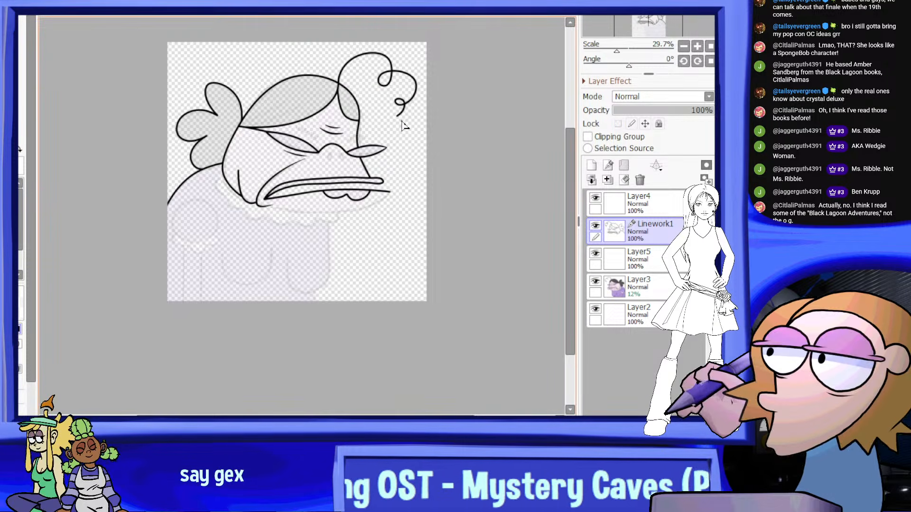
Thin the line of the loose forehead curl around its small end loop and taper its tip to a point
scroll(403, 125, up, 7)
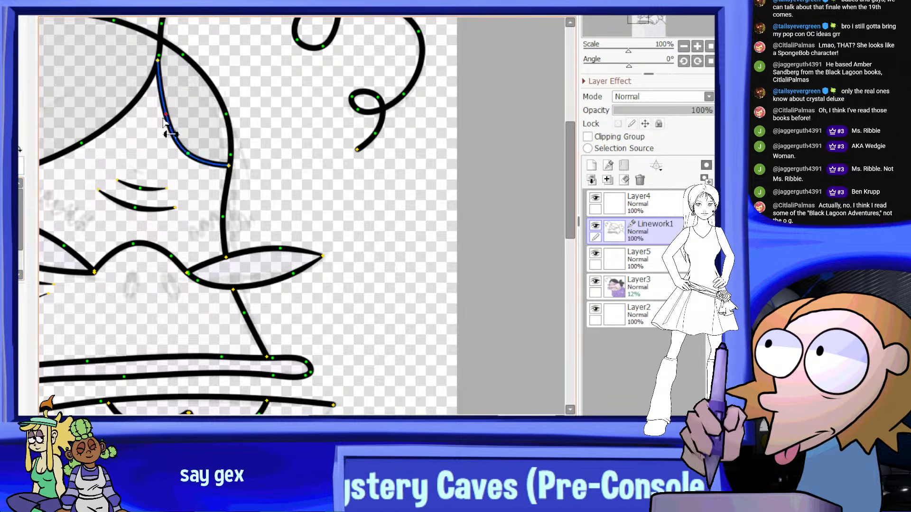
scroll(315, 207, up, 5)
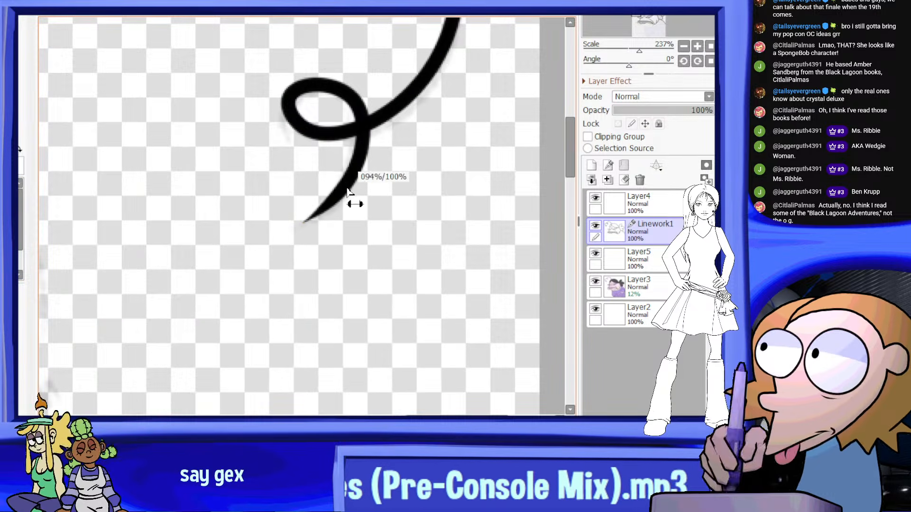
scroll(363, 108, down, 2)
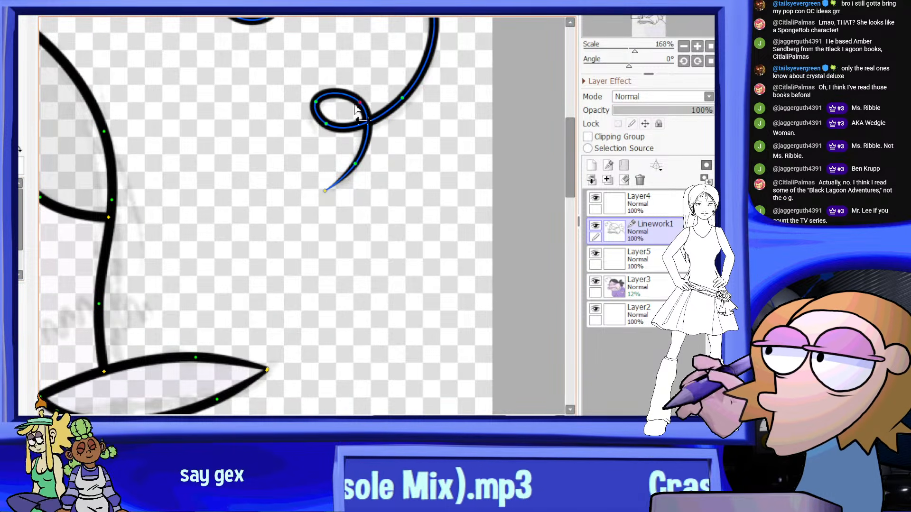
scroll(385, 61, up, 1)
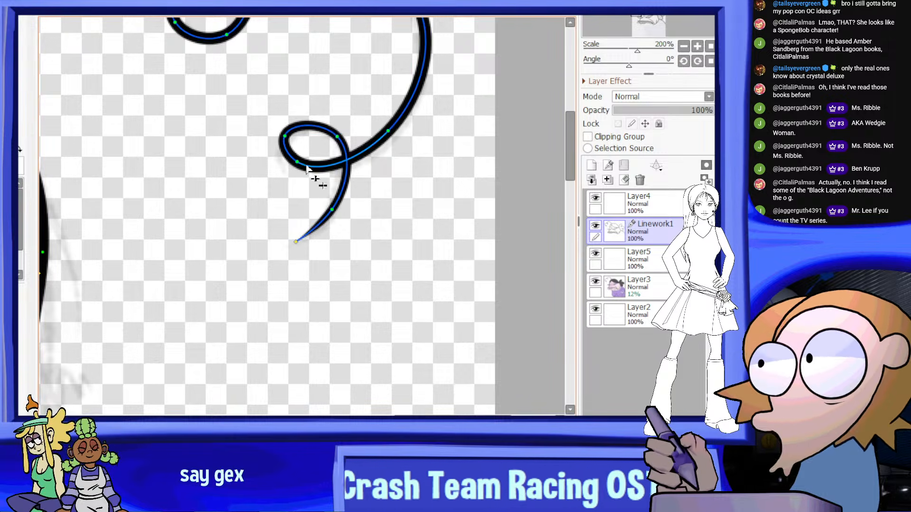
scroll(383, 202, down, 5)
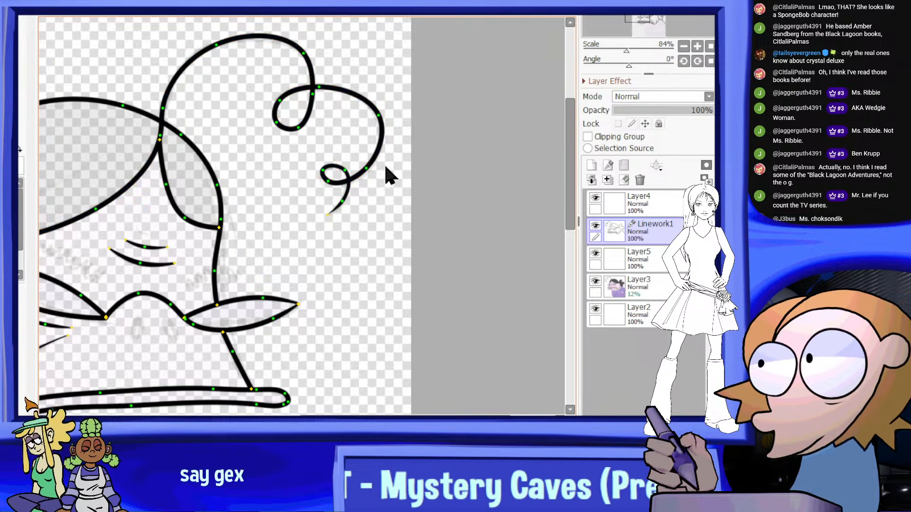
Reduce the line thickness at the mouth corner where the upper lip and the lower mouth line meet
scroll(385, 168, down, 5)
scroll(283, 324, up, 5)
scroll(145, 204, up, 3)
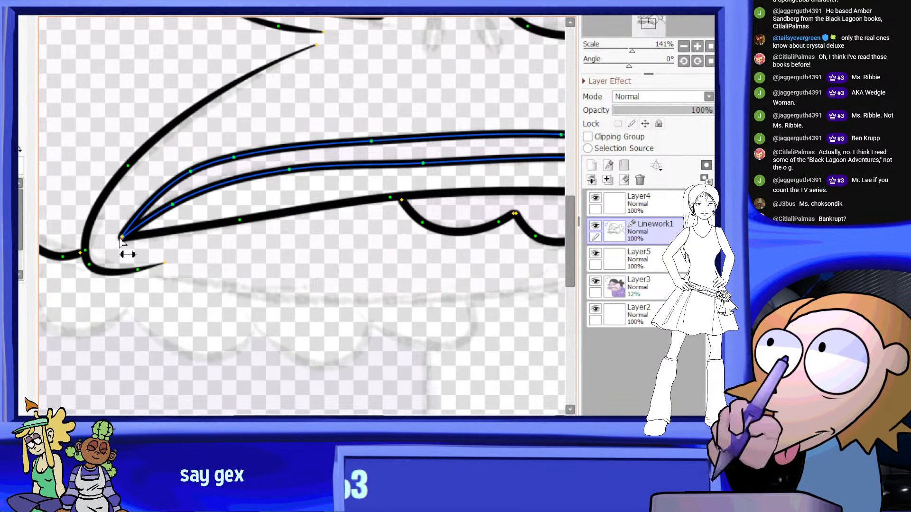
mouse_move(123, 244)
mouse_down()
mouse_move(97, 268)
mouse_move(122, 241)
mouse_up()
scroll(127, 248, up, 5)
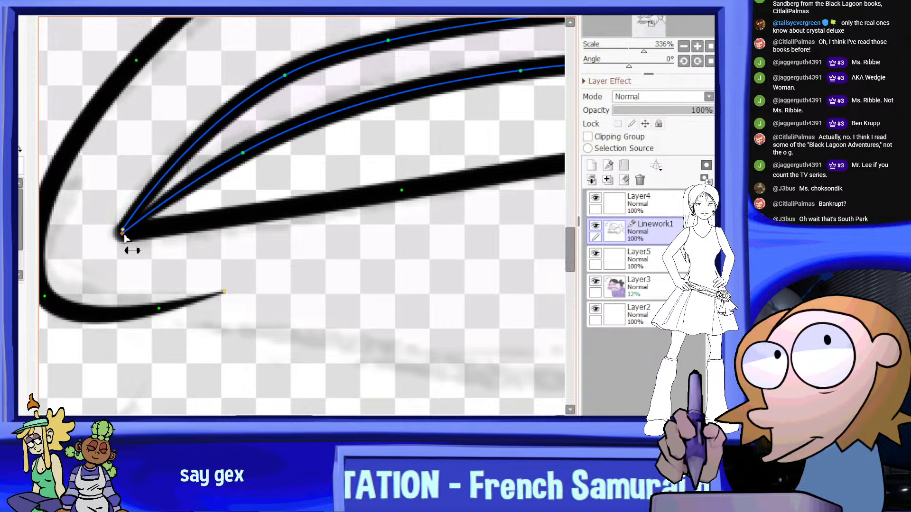
drag(102, 252, 103, 253)
scroll(195, 219, down, 12)
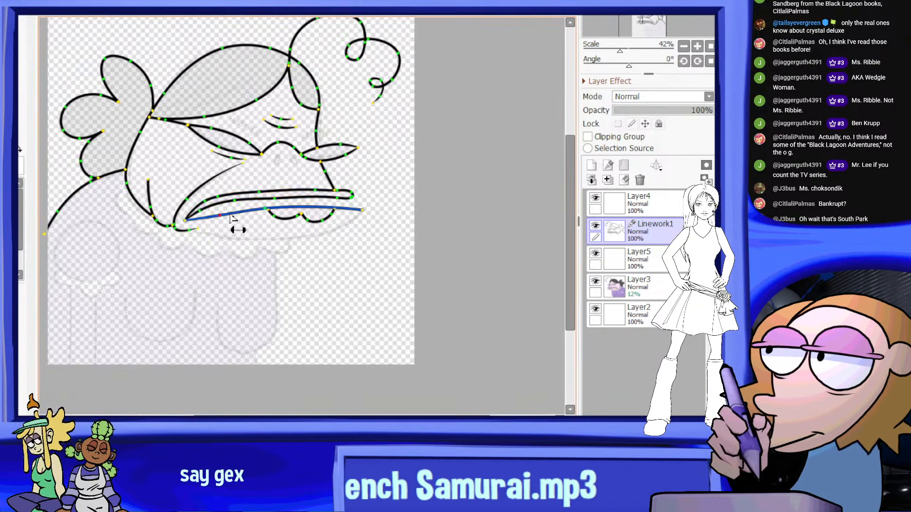
Return to drawing curves, mirror the canvas view horizontally and rotate it to 78°
scroll(345, 212, down, 2)
scroll(349, 211, down, 3)
scroll(350, 215, up, 2)
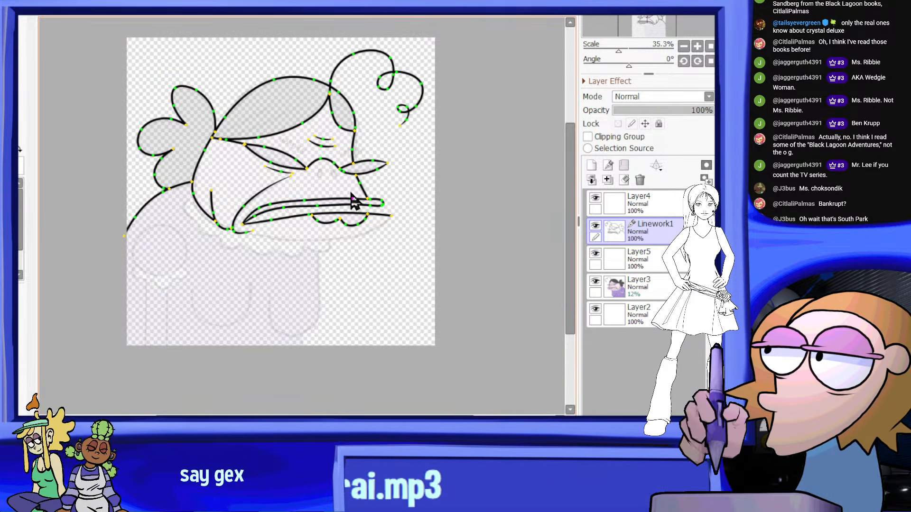
click(10, 204)
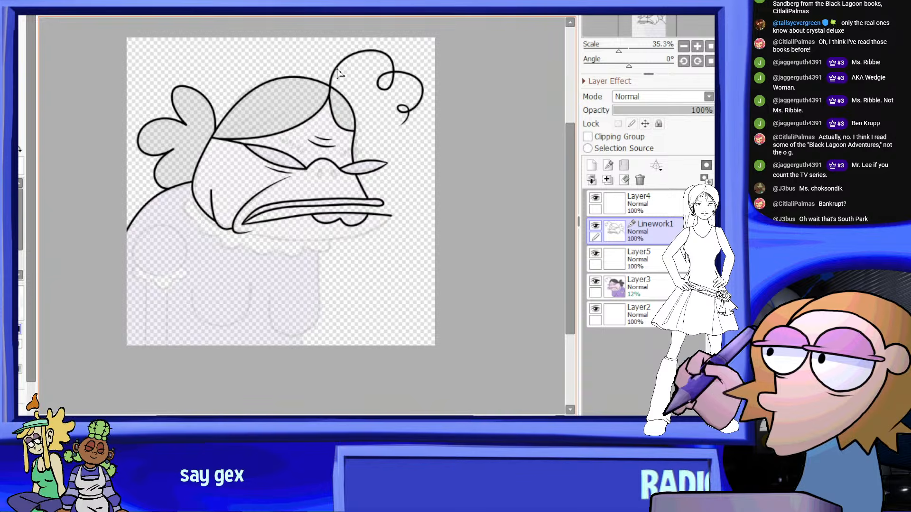
click(340, 13)
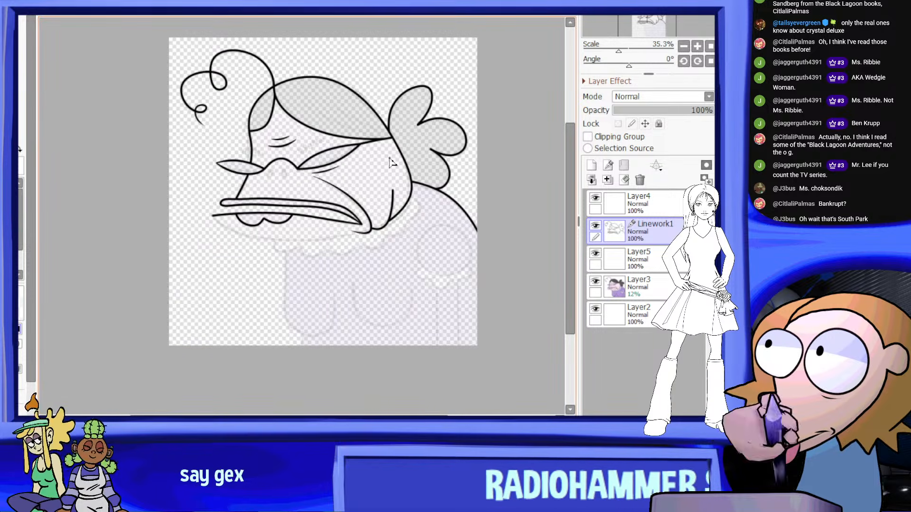
scroll(401, 282, up, 1)
drag(629, 64, 648, 62)
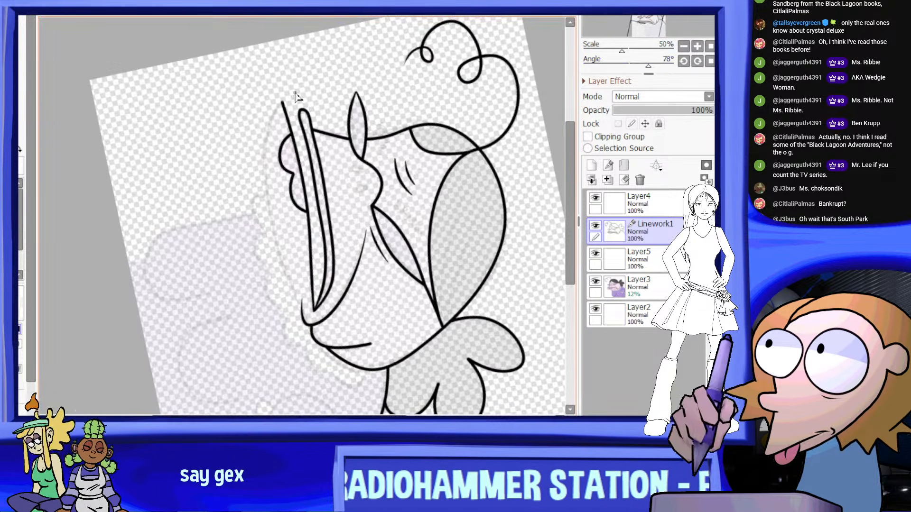
Draw the lower lip's underside curve from its pointed front tip back to the mouth corner, dropping the stray segment past the corner
scroll(299, 97, up, 9)
scroll(252, 179, down, 5)
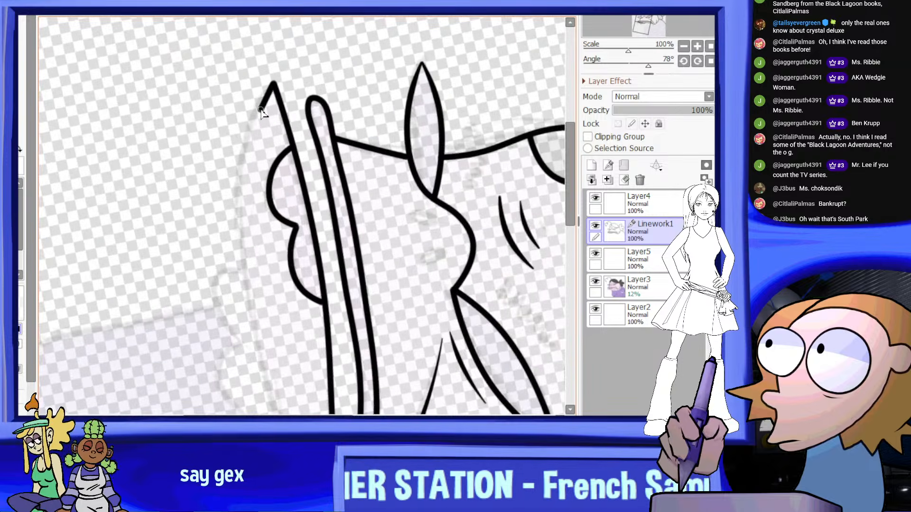
drag(273, 84, 249, 131)
scroll(249, 266, down, 6)
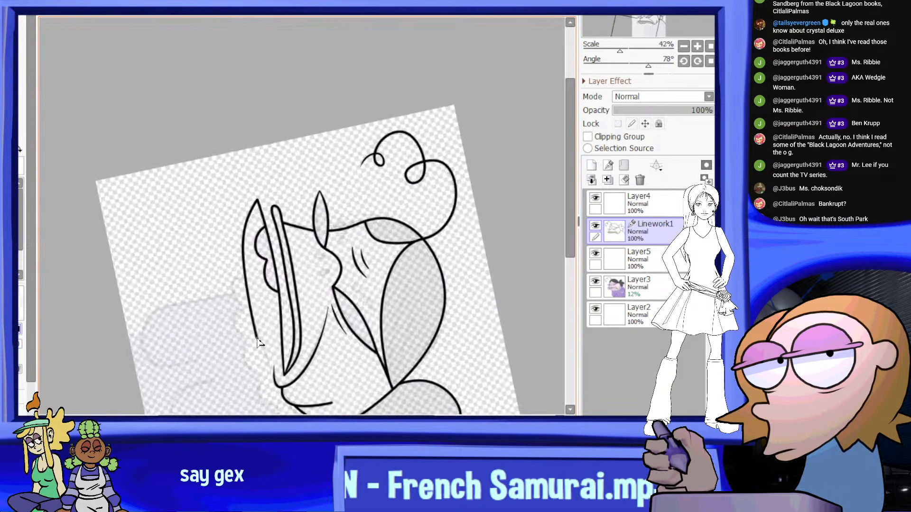
scroll(262, 339, up, 7)
scroll(258, 155, down, 6)
scroll(273, 227, up, 6)
scroll(273, 218, up, 4)
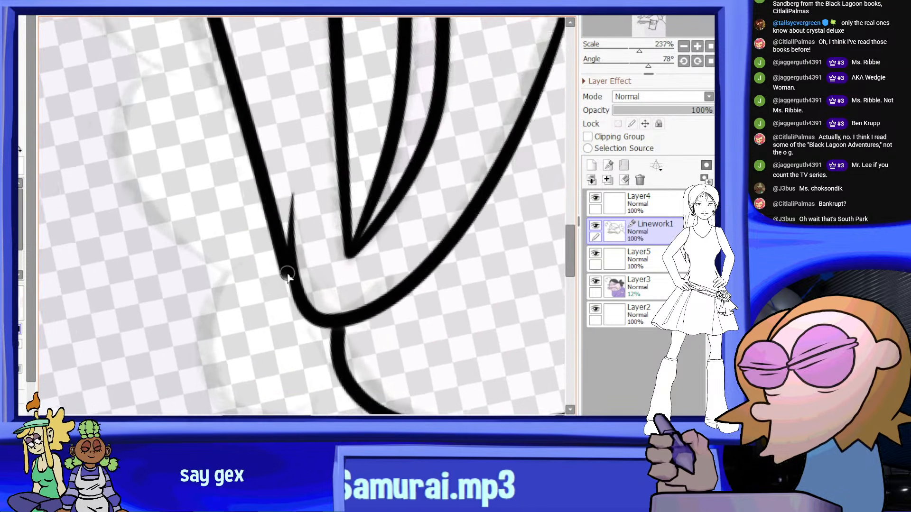
click(290, 256)
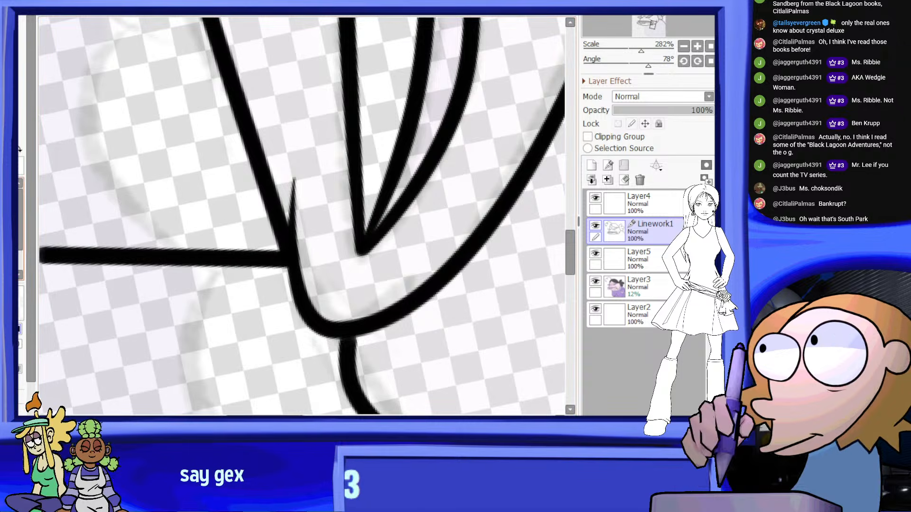
click(19, 232)
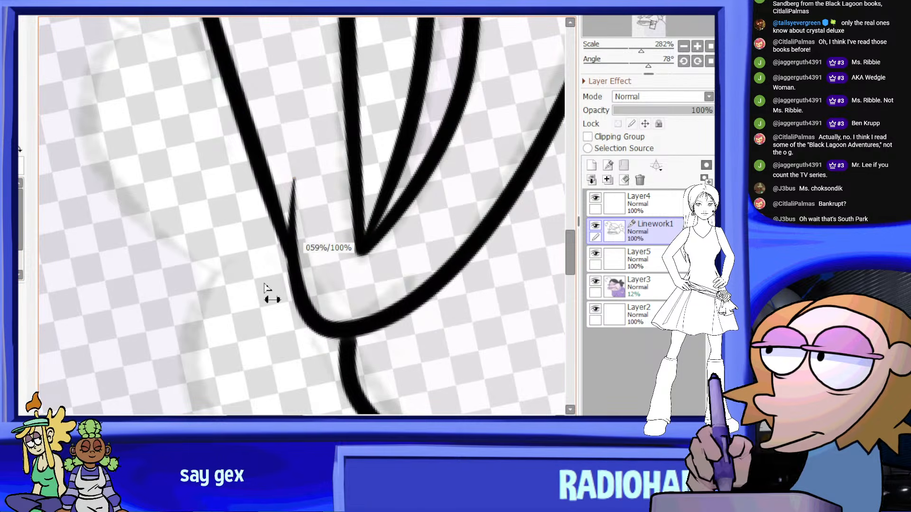
scroll(262, 290, down, 7)
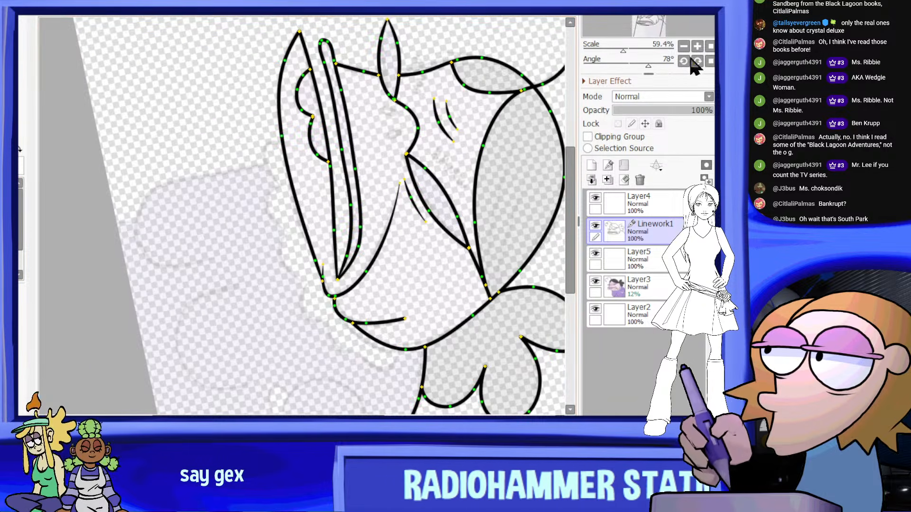
Reset the canvas rotation to 0° and make Layer4 the active layer for freehand inking near the nose
click(708, 60)
scroll(375, 160, down, 4)
scroll(357, 81, up, 4)
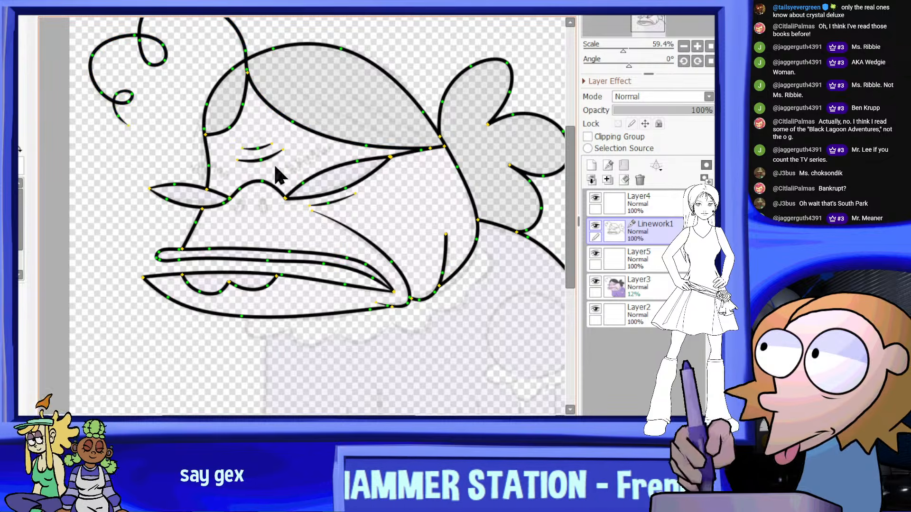
scroll(279, 176, up, 4)
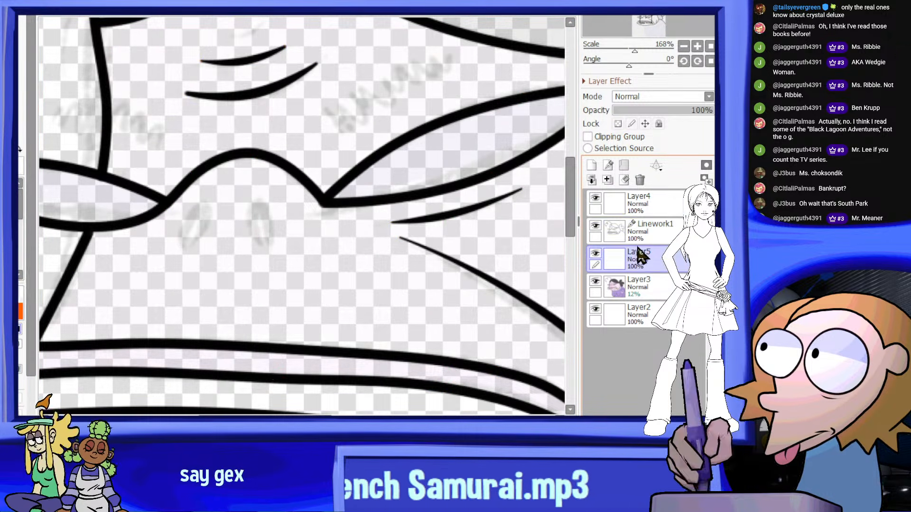
click(629, 213)
scroll(259, 246, up, 2)
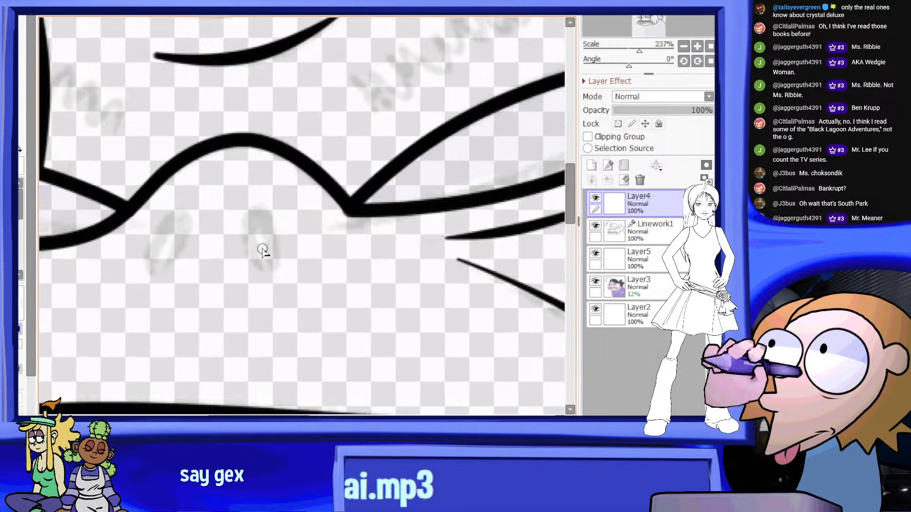
Ink both nostrils beneath the nose bump as small, thick arches with tapered ends, redoing strokes that miss the guide
key(ctrl+z)
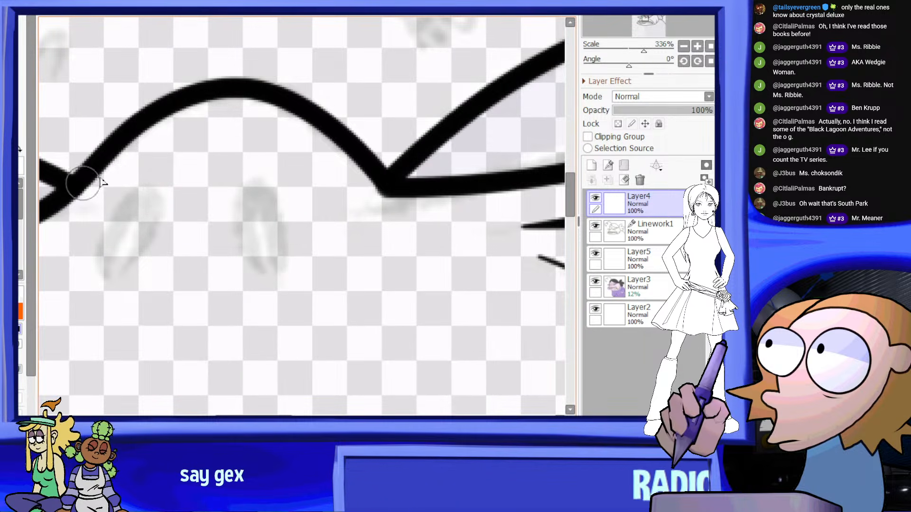
key(ctrl+z)
mouse_move(261, 272)
mouse_down()
mouse_move(278, 270)
mouse_move(252, 255)
mouse_move(266, 191)
mouse_move(281, 267)
mouse_up()
key(ctrl+z)
key(ctrl+z)
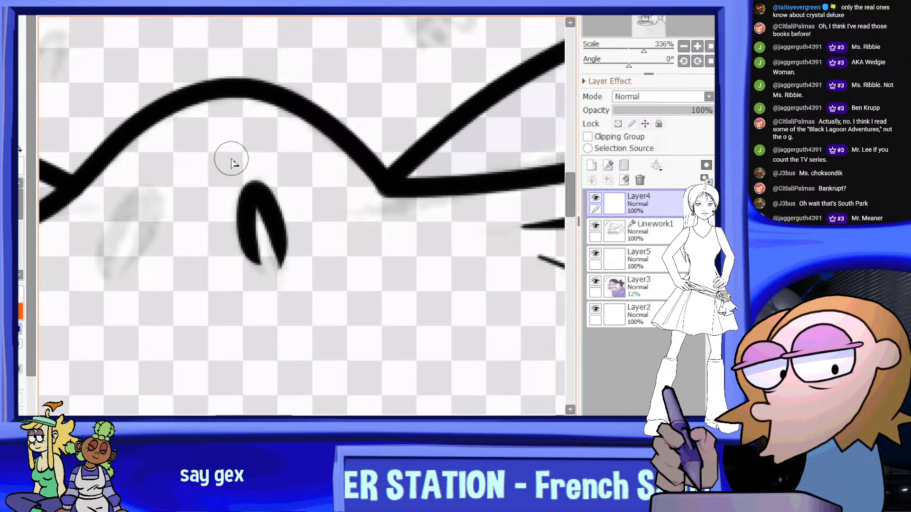
scroll(231, 162, up, 1)
drag(135, 264, 161, 255)
key(ctrl+z)
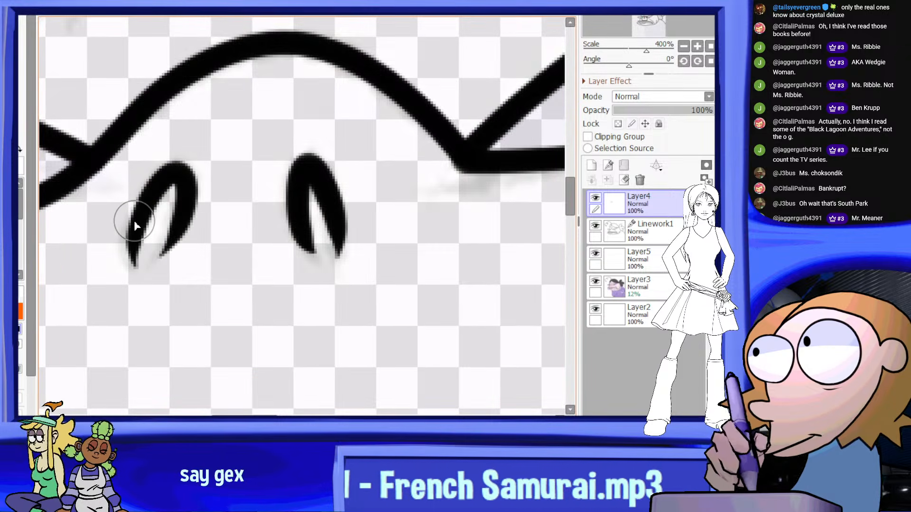
Try inking the zigzag eyebrow above the larger eye along the faded guide
scroll(300, 188, down, 16)
scroll(353, 157, up, 3)
scroll(302, 198, up, 5)
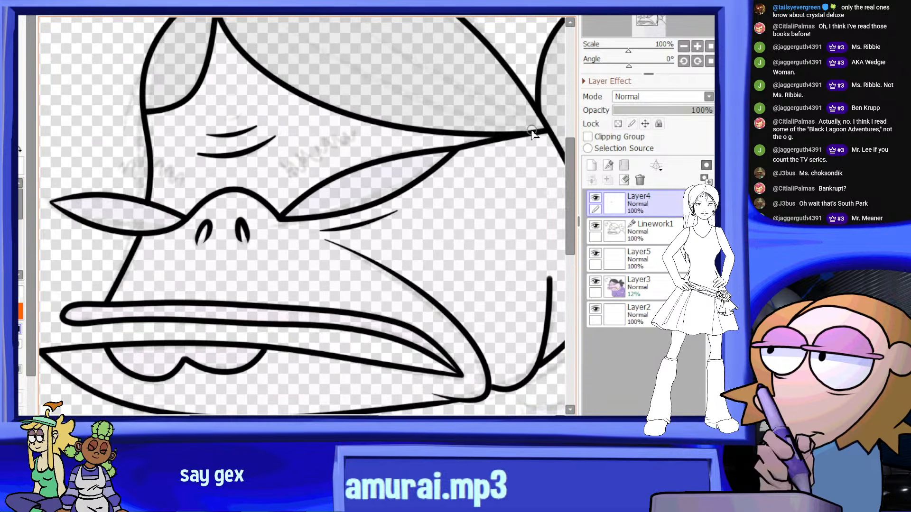
scroll(272, 197, up, 2)
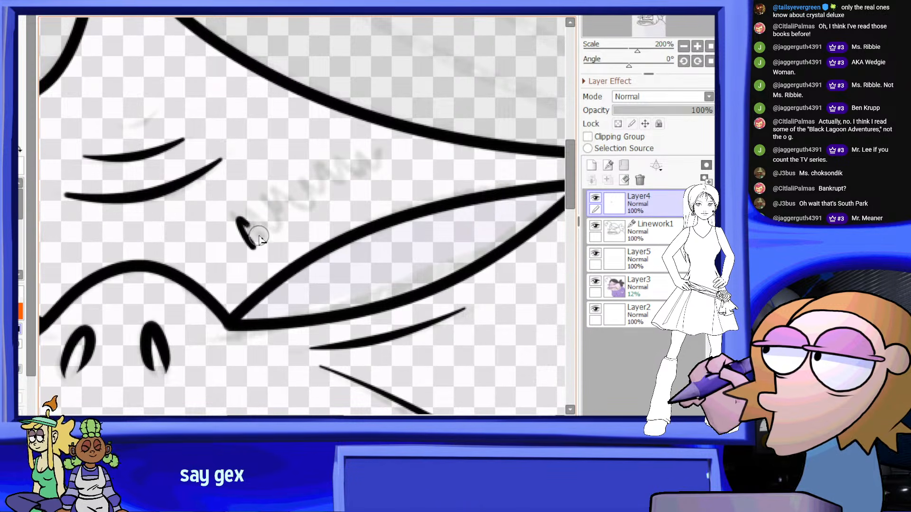
key(ctrl+z)
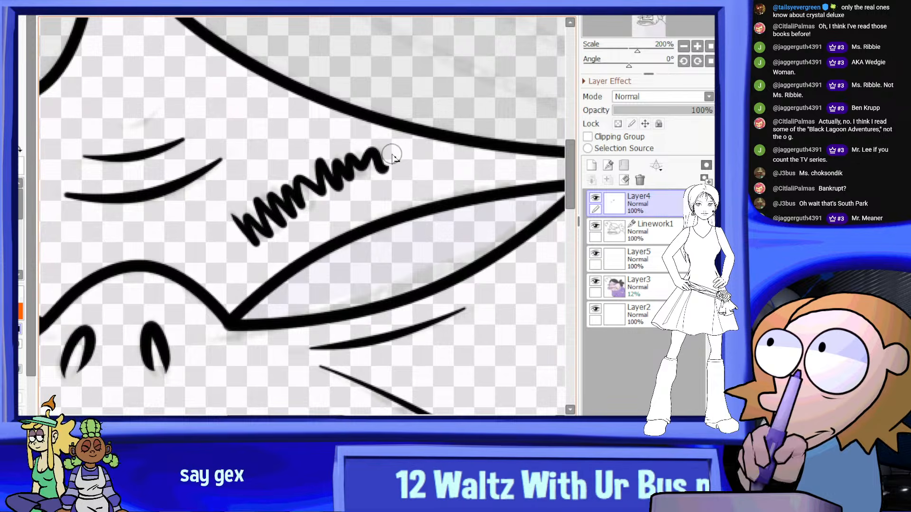
scroll(392, 157, down, 6)
scroll(392, 157, up, 4)
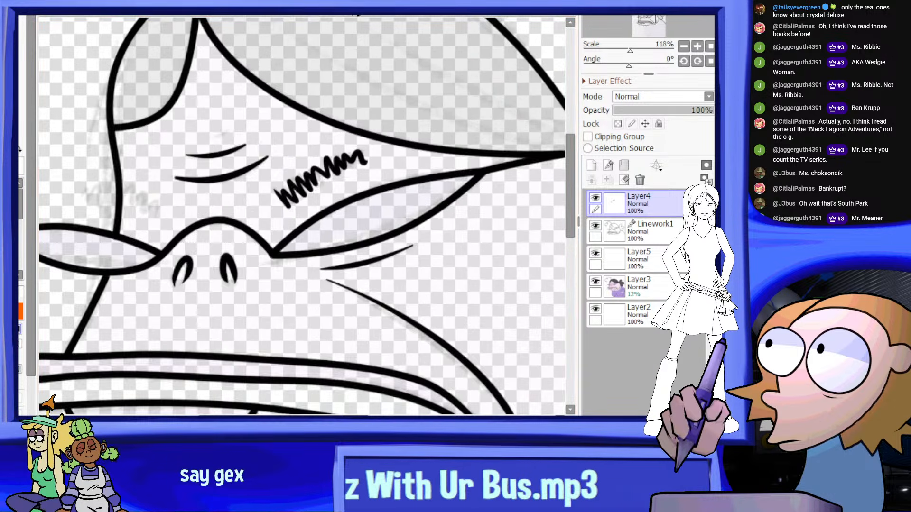
Mirror the canvas view, undo the zigzag eyebrow above the larger eye and re-ink it along the guide
click(354, 8)
key(ctrl+z)
scroll(270, 131, up, 3)
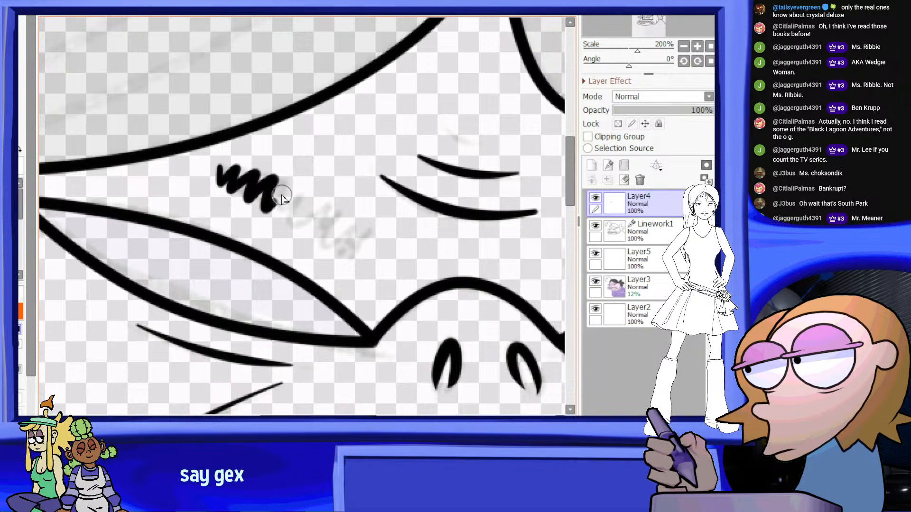
drag(282, 197, 284, 220)
drag(341, 218, 340, 242)
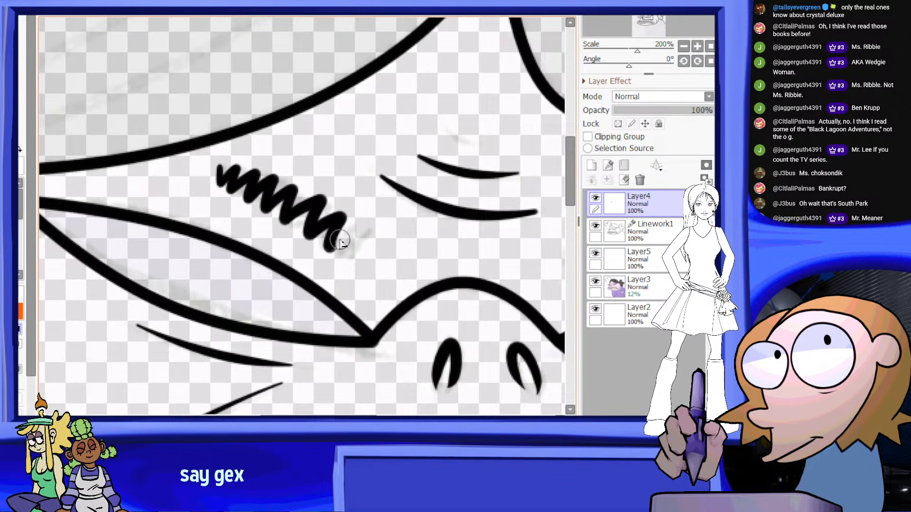
scroll(352, 259, down, 5)
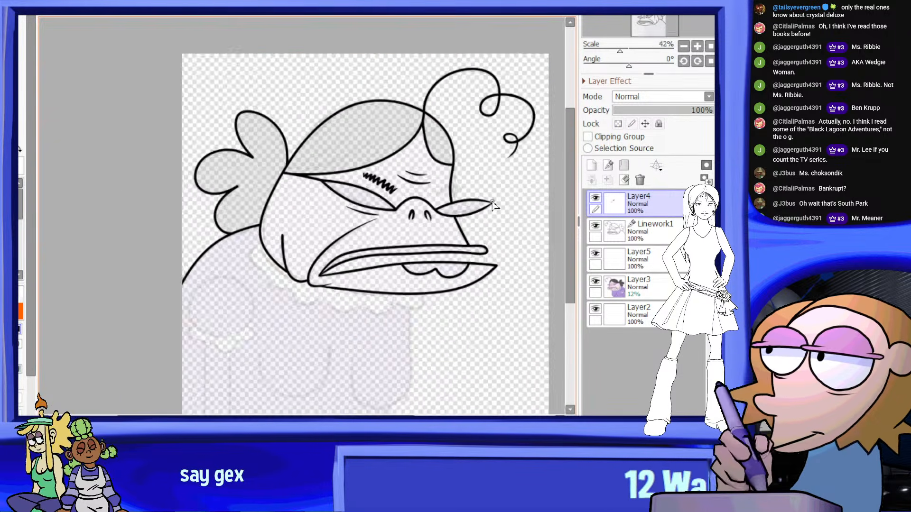
Mirror the canvas view back and ink a matching zigzag eyebrow above the smaller eye, crossing the forehead outline
key(h)
scroll(193, 164, up, 4)
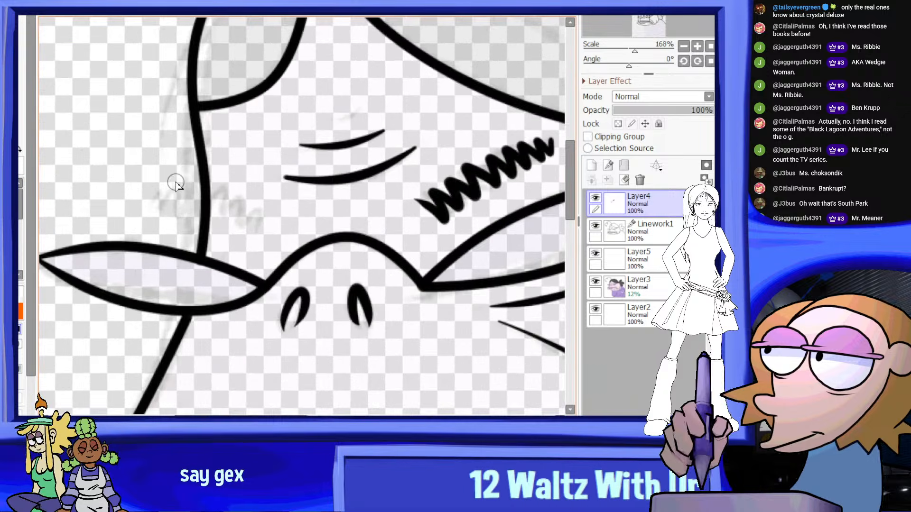
mouse_move(154, 208)
mouse_down()
mouse_move(183, 218)
mouse_move(199, 199)
mouse_move(207, 235)
mouse_move(233, 243)
mouse_up()
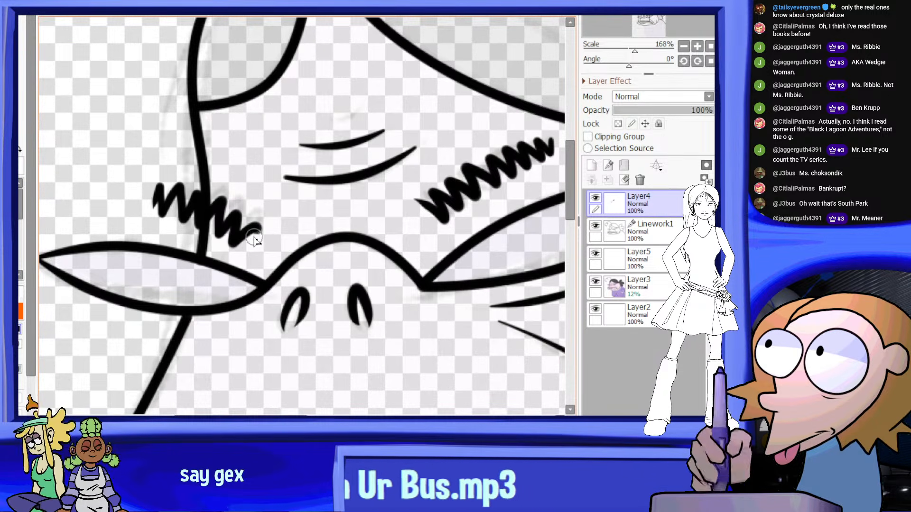
scroll(389, 216, down, 10)
scroll(389, 216, up, 5)
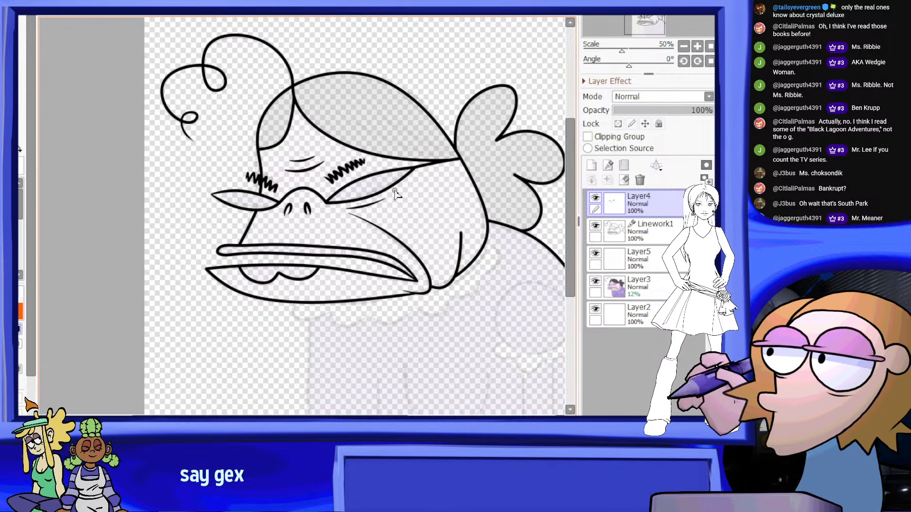
scroll(390, 178, down, 1)
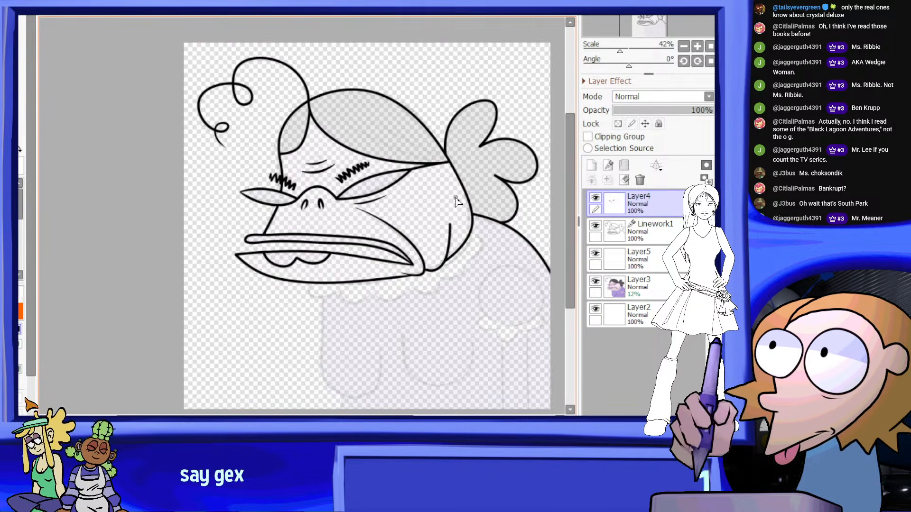
scroll(455, 202, down, 6)
scroll(428, 188, up, 1)
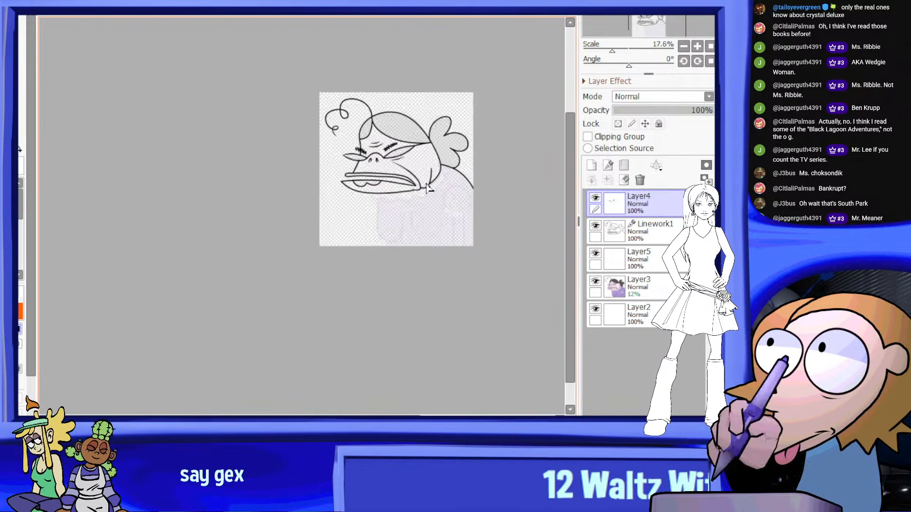
scroll(428, 188, up, 3)
scroll(358, 140, up, 2)
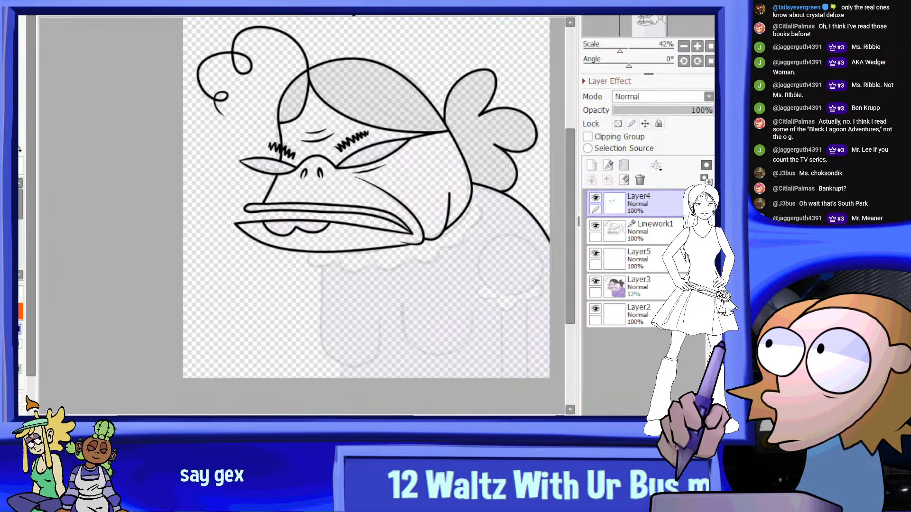
Mirror the canvas view and ink the rearmost collar scallop, bulging out from the back of the jaw to a tapered end
key(h)
scroll(324, 146, down, 1)
scroll(130, 261, up, 2)
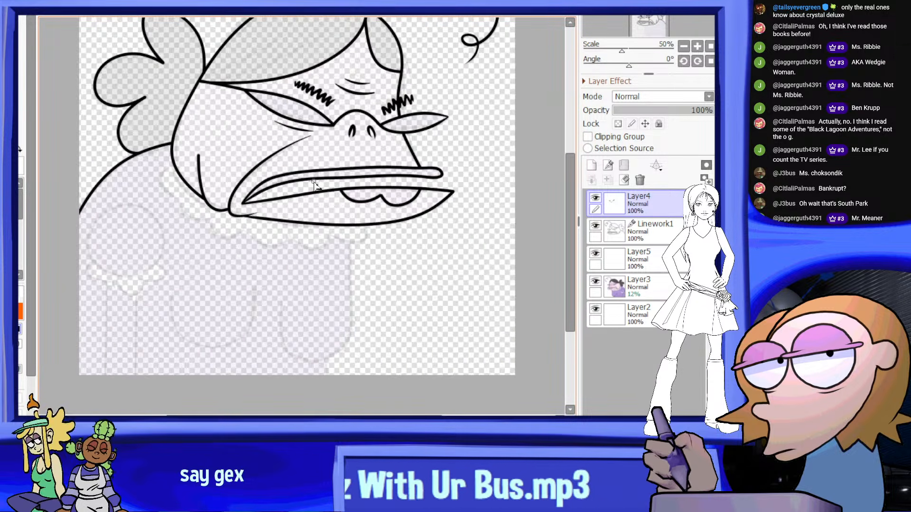
scroll(130, 261, up, 5)
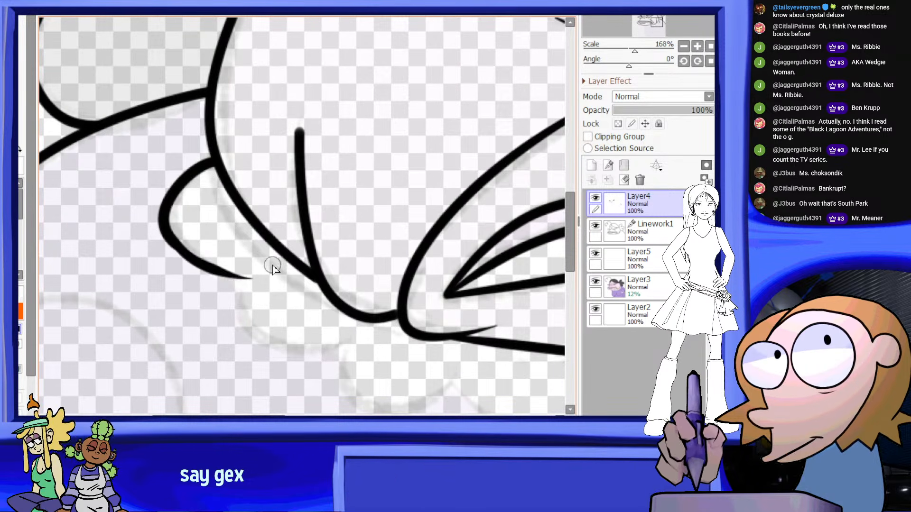
scroll(291, 261, down, 4)
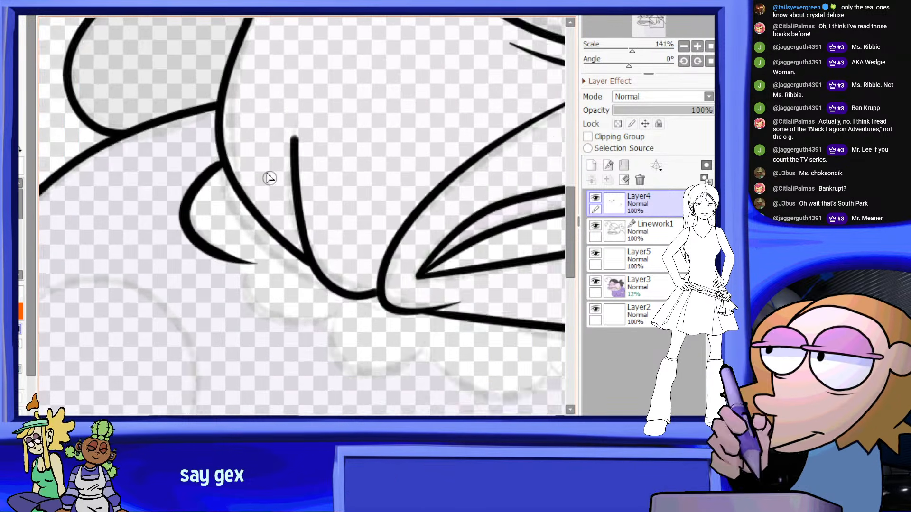
With the canvas view mirrored back, ink the front collar scallop hanging beneath the lower lip
scroll(461, 221, up, 5)
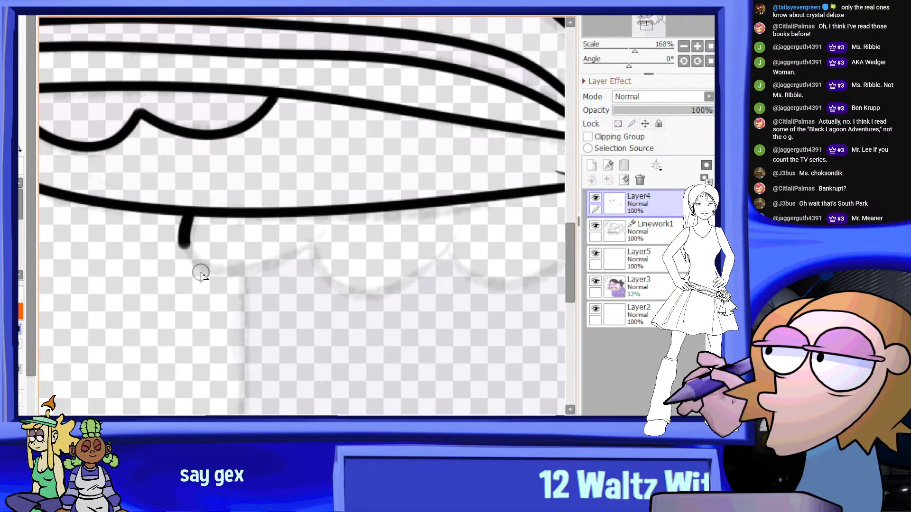
drag(201, 273, 323, 240)
scroll(404, 175, down, 7)
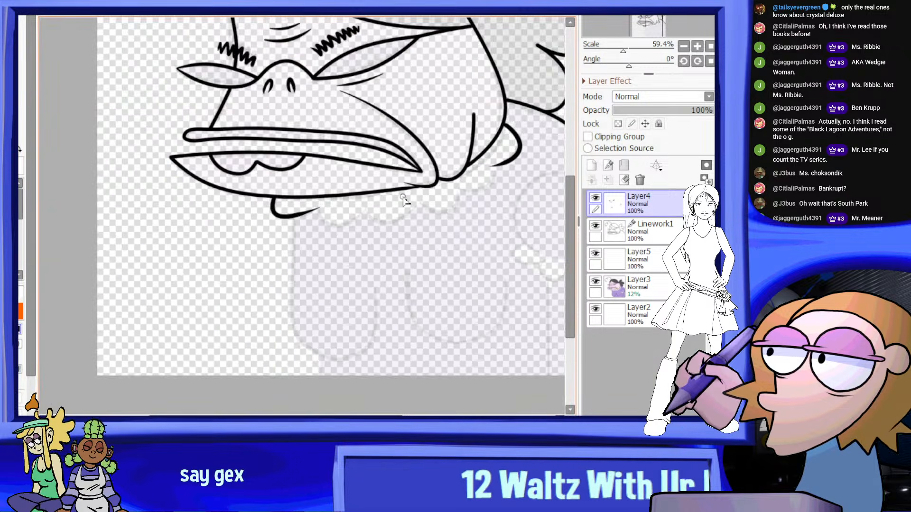
Ink the second collar scallop beneath the lower lip, redoing the stroke so it starts at the front scallop's end
scroll(406, 199, up, 6)
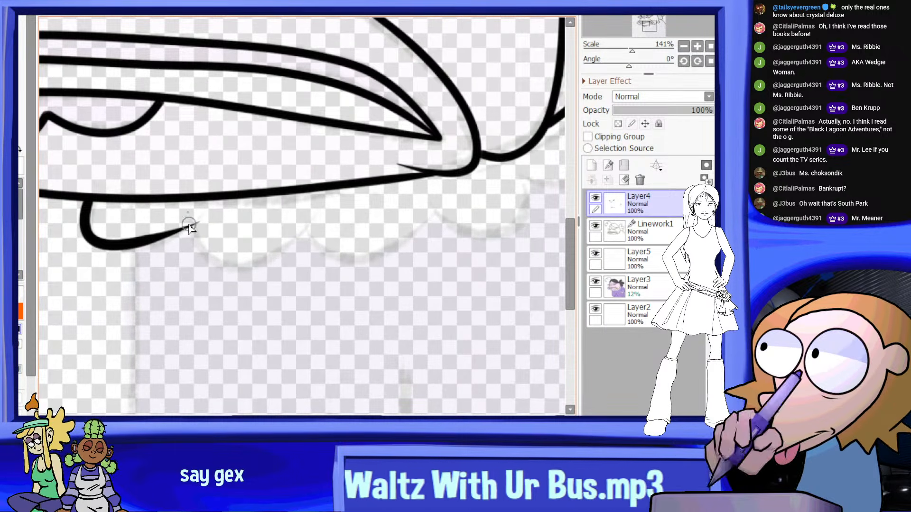
drag(192, 215, 275, 257)
drag(328, 222, 332, 216)
key(ctrl+z)
mouse_move(193, 215)
mouse_down()
mouse_move(195, 226)
mouse_move(332, 215)
mouse_up()
scroll(339, 164, down, 6)
scroll(383, 186, up, 4)
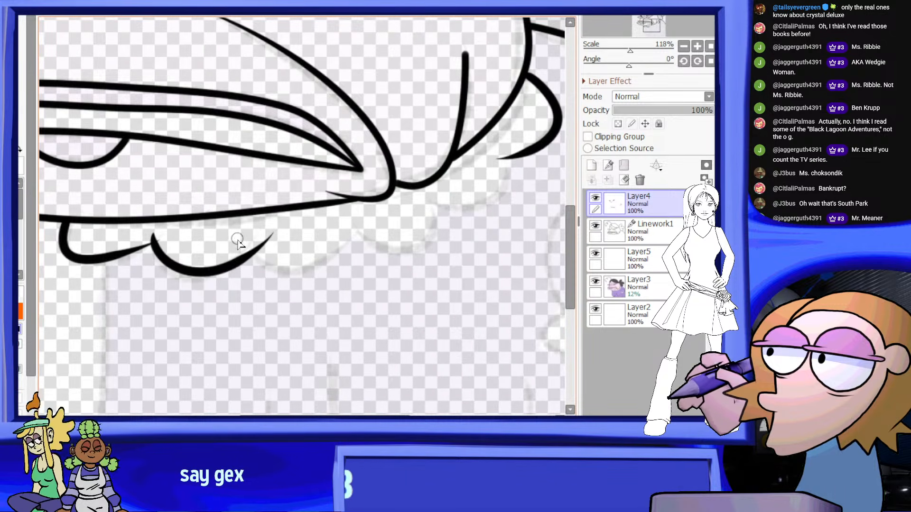
Ink the third collar scallop below the mouth corner, joining it to the second scallop's tip
key(ctrl+z)
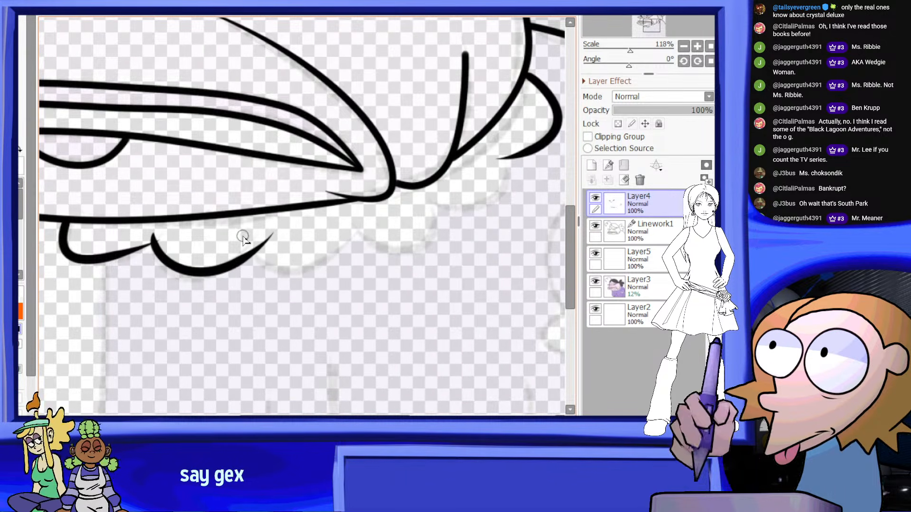
scroll(361, 192, down, 3)
scroll(379, 189, up, 5)
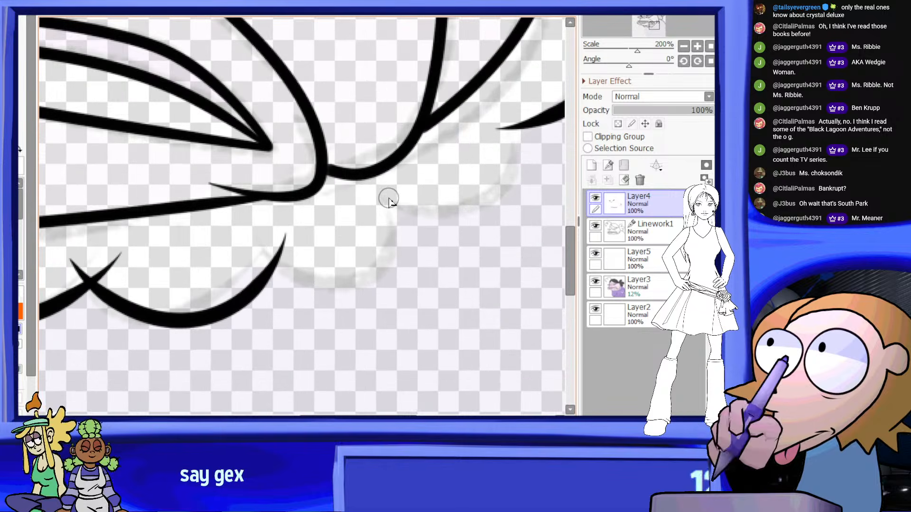
drag(385, 193, 268, 258)
scroll(408, 171, up, 1)
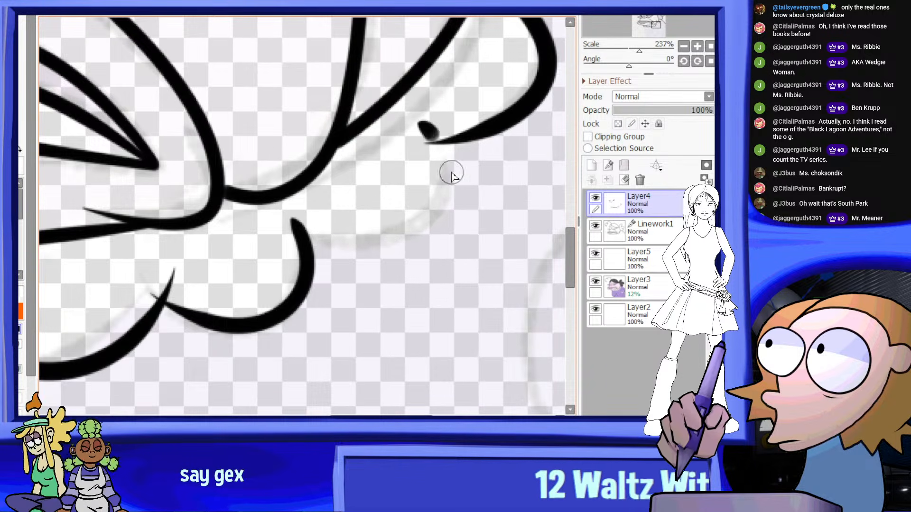
Ink the collar scallop between the one behind the mouth corner and the rearmost one, redoing the first stroke
drag(451, 173, 296, 224)
key(ctrl+z)
mouse_move(420, 120)
mouse_down()
mouse_move(403, 234)
mouse_move(282, 213)
mouse_up()
scroll(415, 161, down, 5)
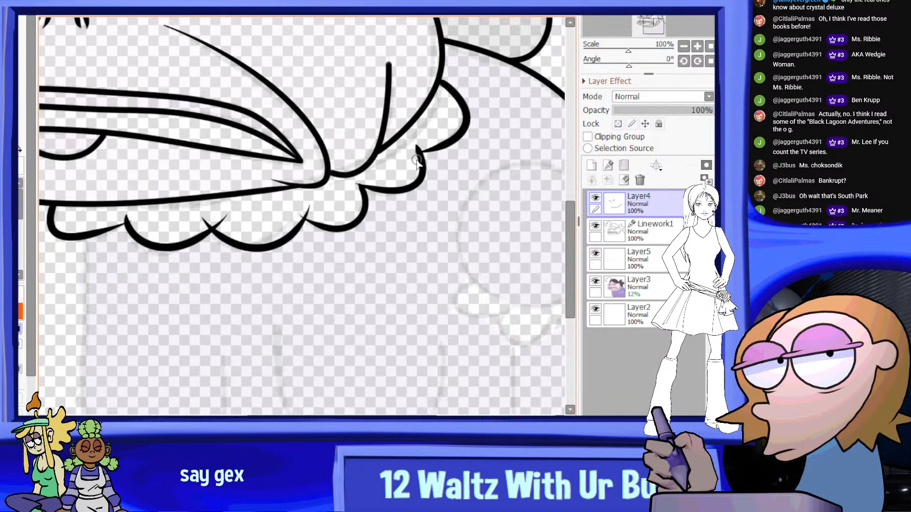
scroll(417, 175, down, 4)
scroll(425, 178, up, 2)
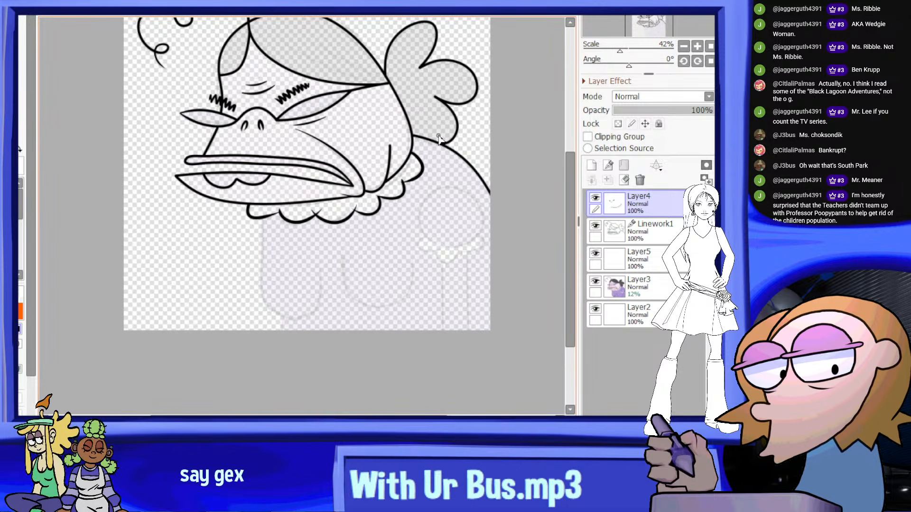
Erase the overshooting line tips where the front collar scallops meet beneath the lower lip
scroll(332, 186, up, 10)
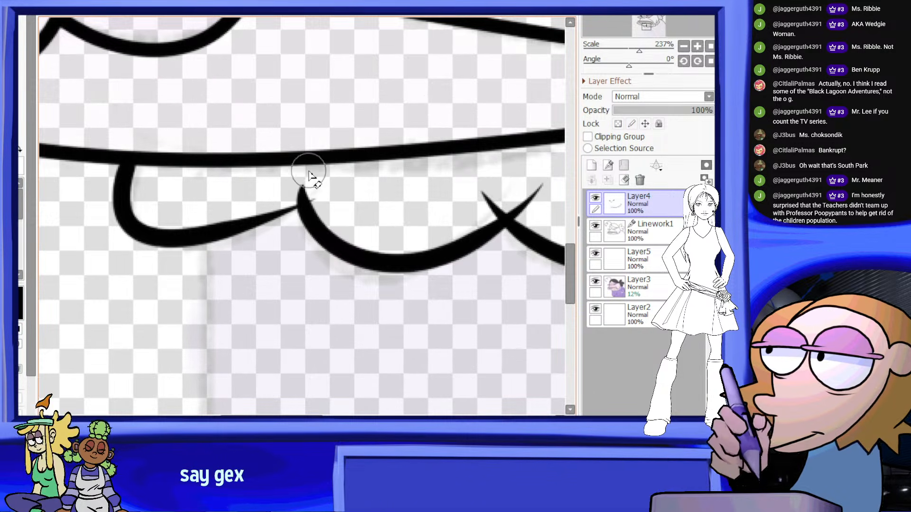
scroll(327, 194, down, 5)
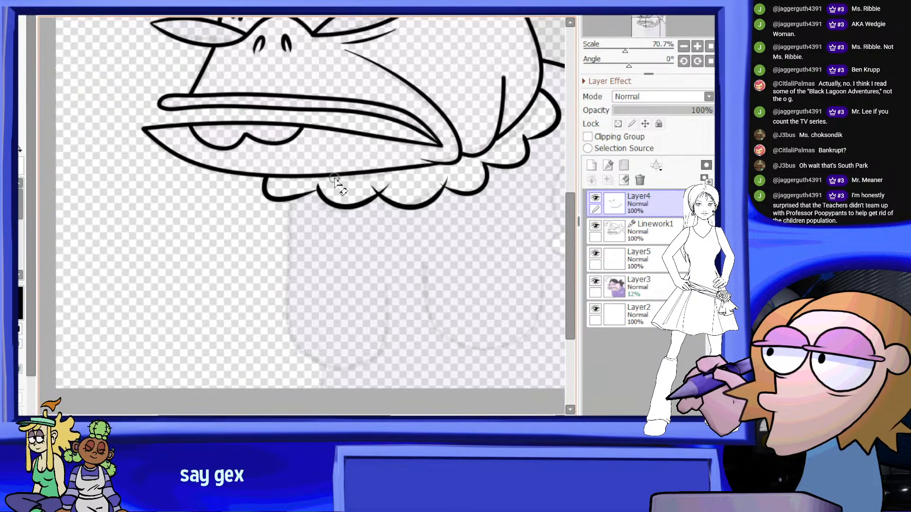
scroll(398, 175, up, 3)
scroll(399, 175, up, 2)
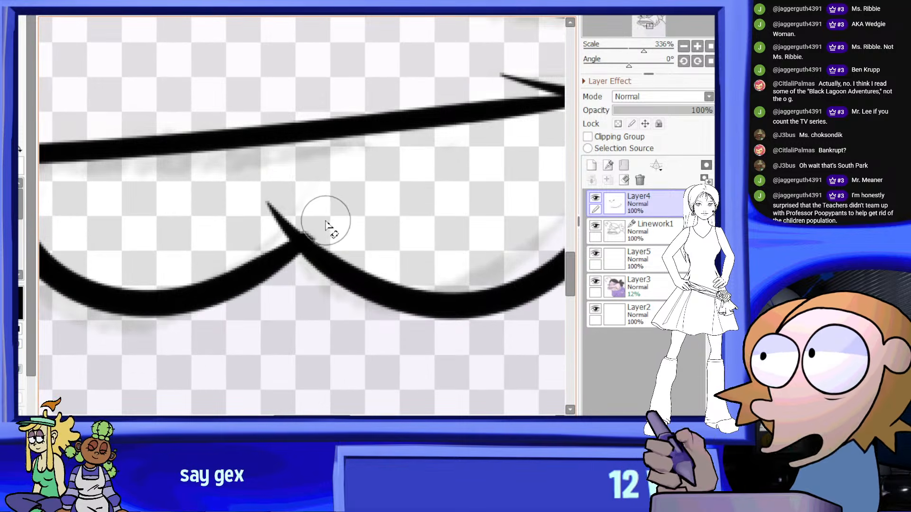
scroll(317, 215, down, 6)
scroll(349, 187, up, 4)
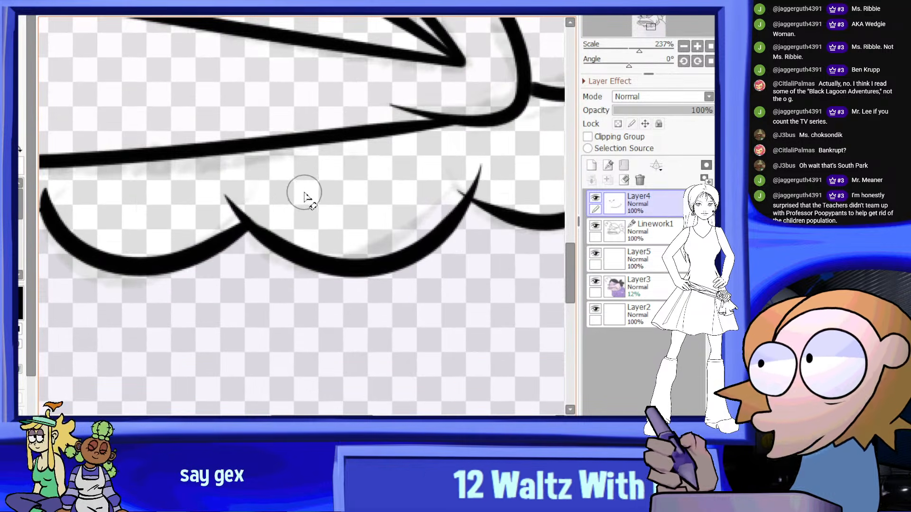
scroll(279, 189, up, 2)
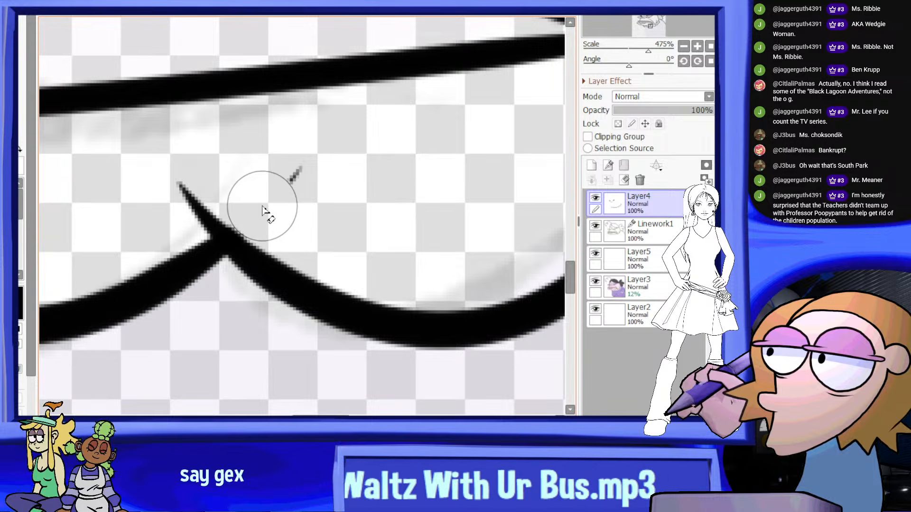
scroll(262, 209, down, 4)
scroll(436, 124, up, 4)
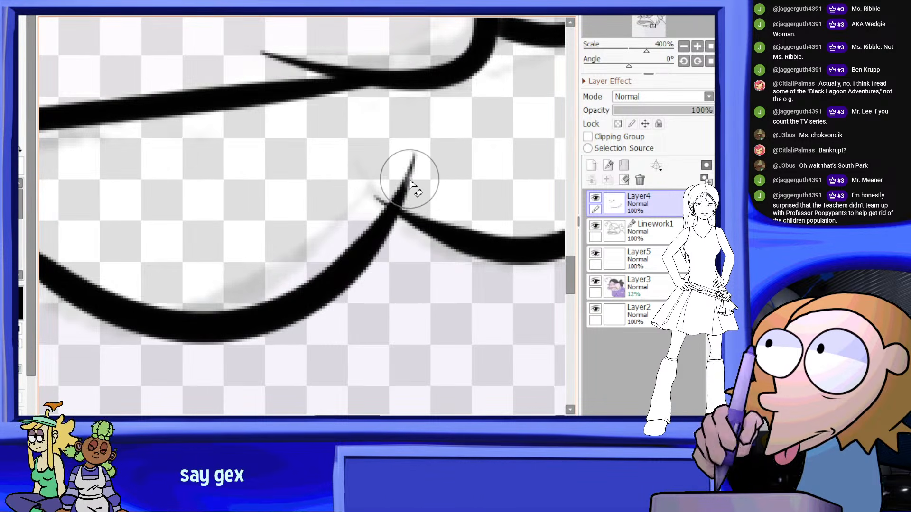
Erase the stray line tips at the collar scallop joints below and behind the mouth corner
drag(411, 183, 402, 179)
scroll(400, 175, down, 2)
scroll(457, 147, up, 4)
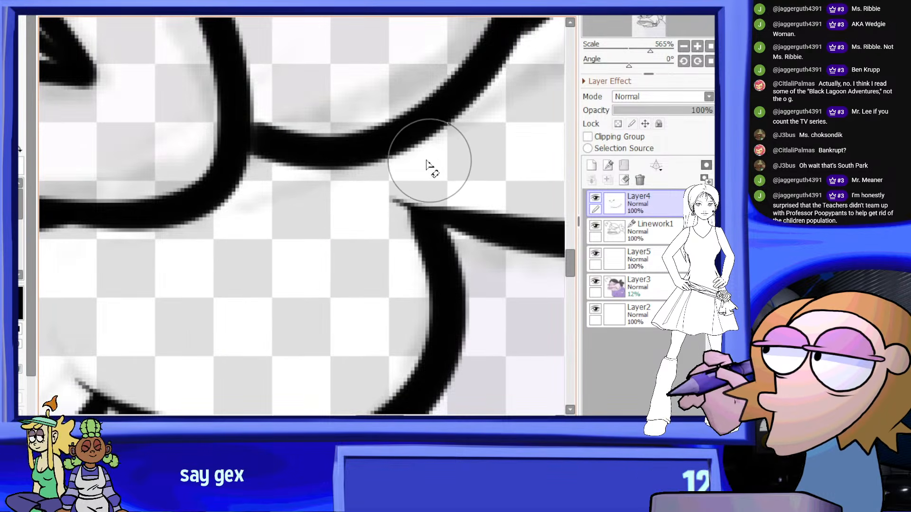
scroll(432, 171, down, 3)
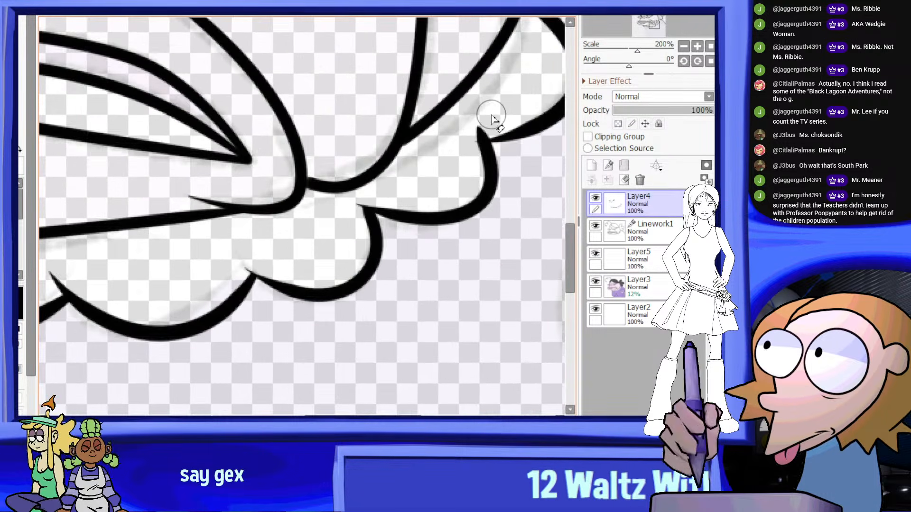
scroll(466, 151, up, 2)
scroll(457, 179, down, 4)
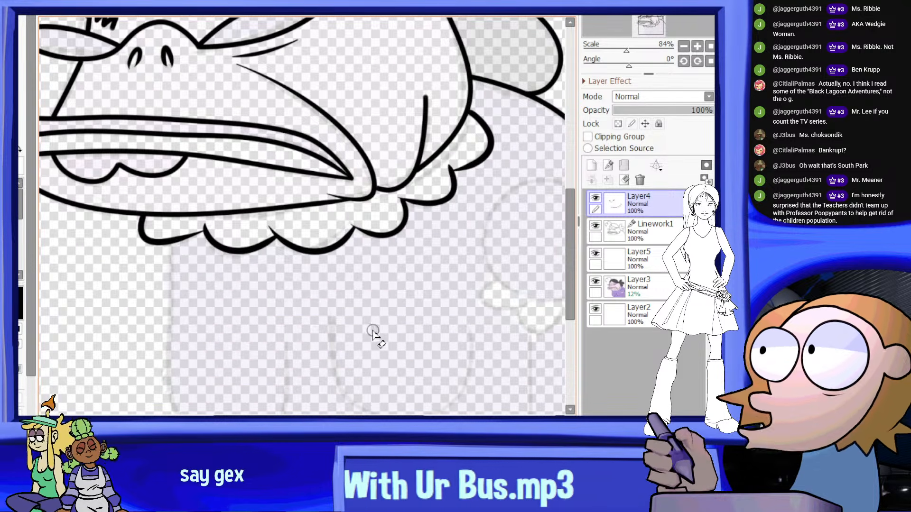
Examine the scalloped collar up close and in the full portrait, including in a mirrored canvas view
scroll(354, 326, down, 2)
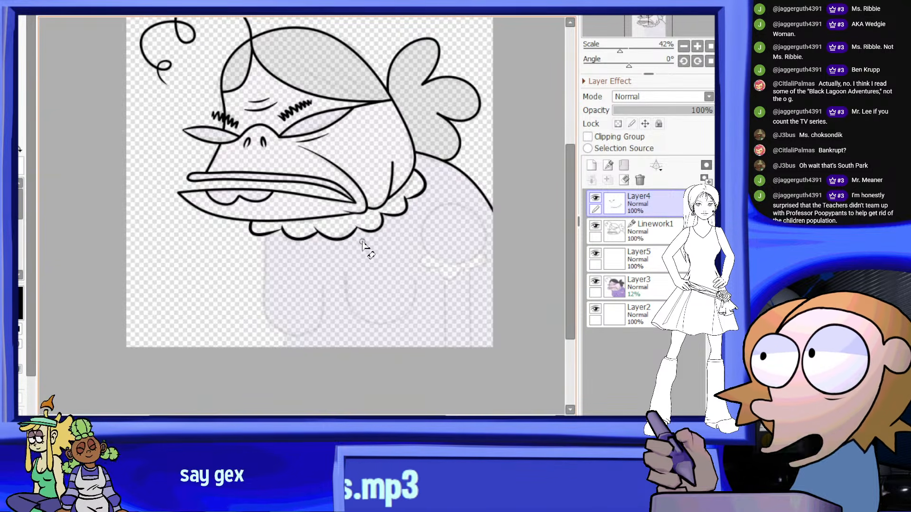
scroll(357, 251, up, 3)
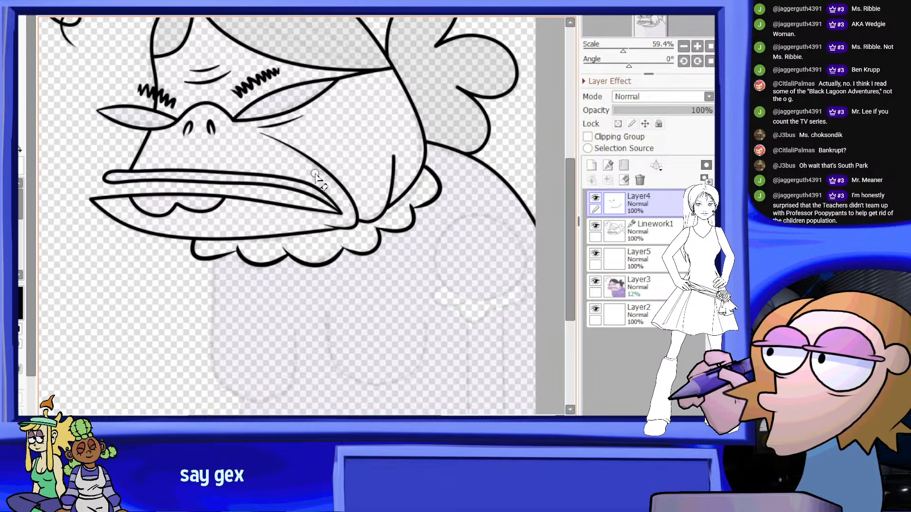
scroll(384, 218, down, 2)
scroll(379, 233, up, 4)
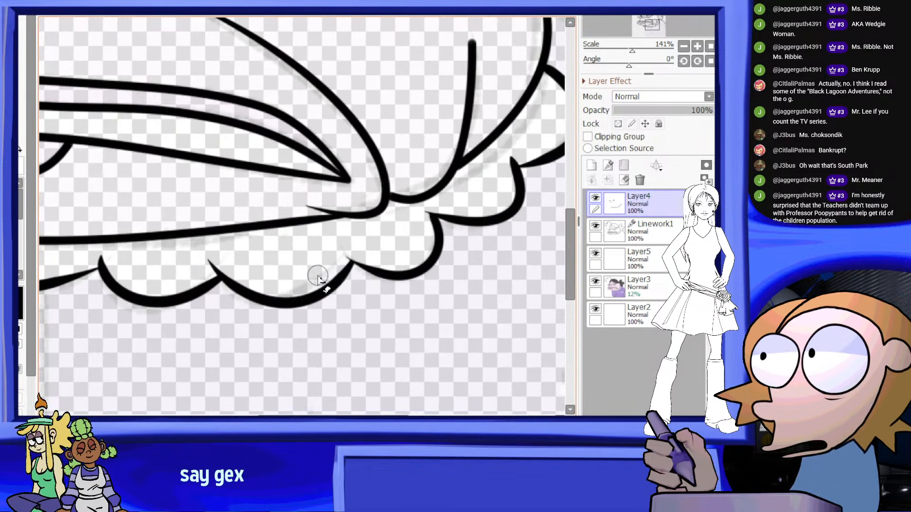
scroll(380, 233, down, 3)
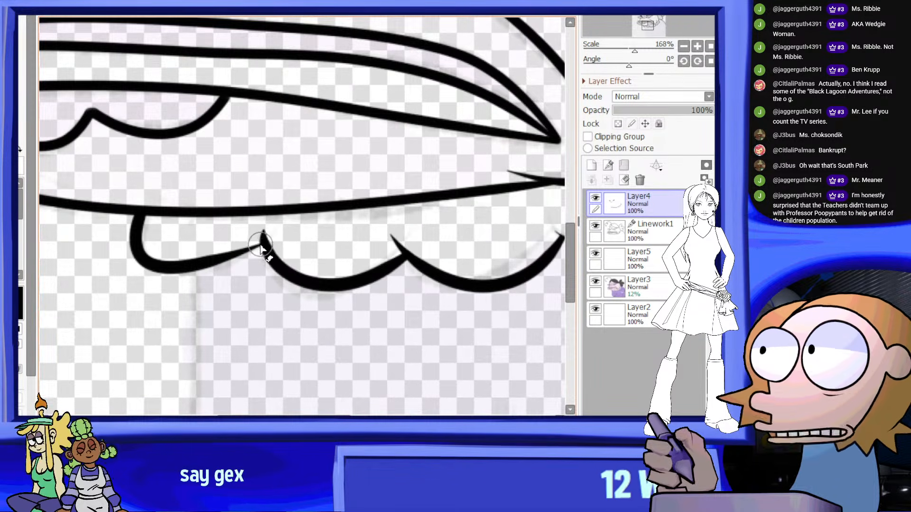
scroll(354, 232, down, 2)
scroll(354, 232, down, 1)
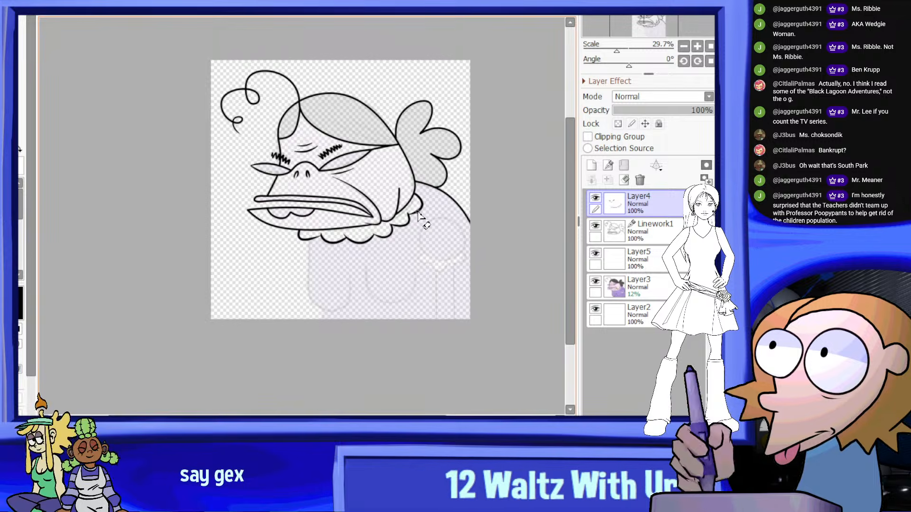
scroll(419, 218, up, 1)
click(337, 15)
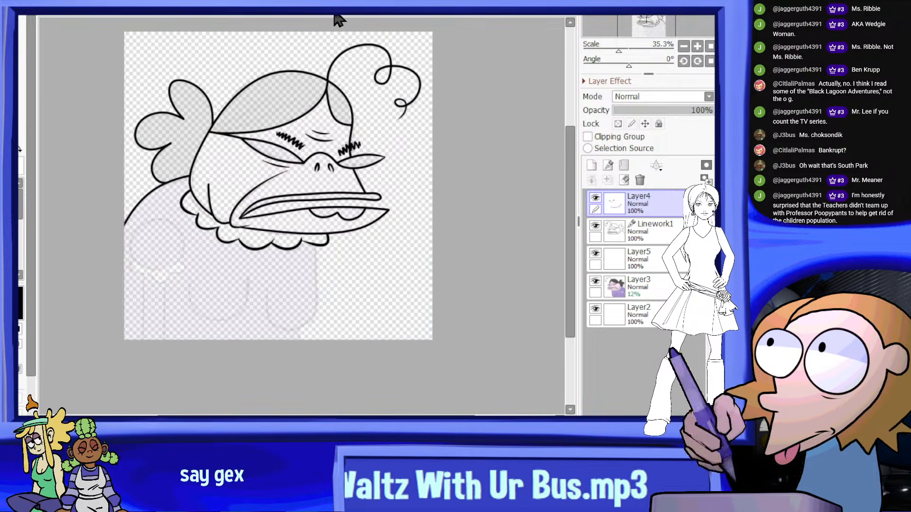
click(336, 14)
On the Linework1 layer, ink the long U-shaped chest curve hanging from the front collar scallop, following the faded guide
middle_drag(314, 287, 301, 211)
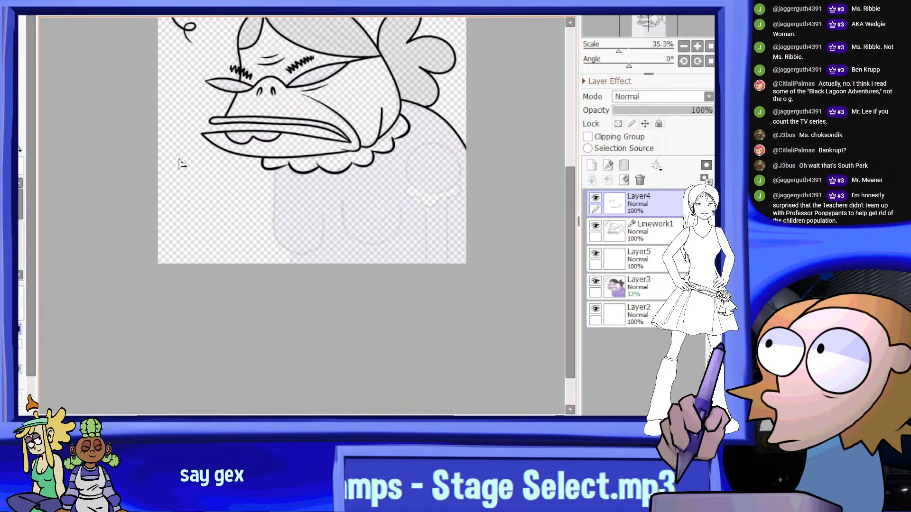
click(655, 230)
scroll(268, 177, up, 1)
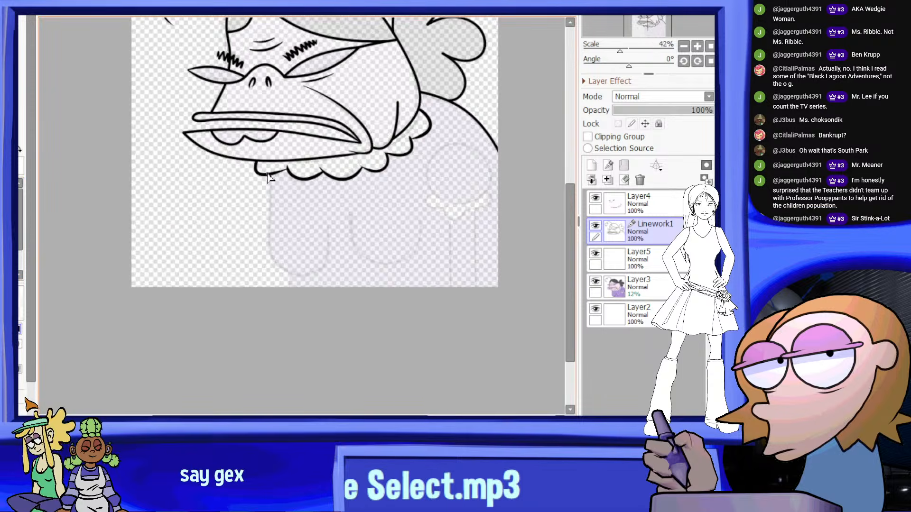
scroll(268, 177, up, 4)
drag(270, 175, 272, 201)
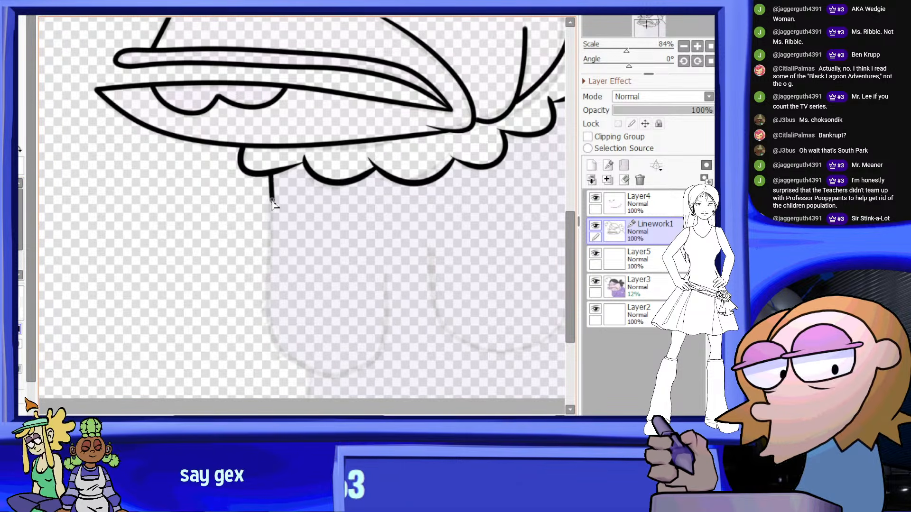
mouse_move(295, 356)
mouse_down()
mouse_move(291, 366)
mouse_move(366, 368)
mouse_up()
drag(386, 334, 388, 284)
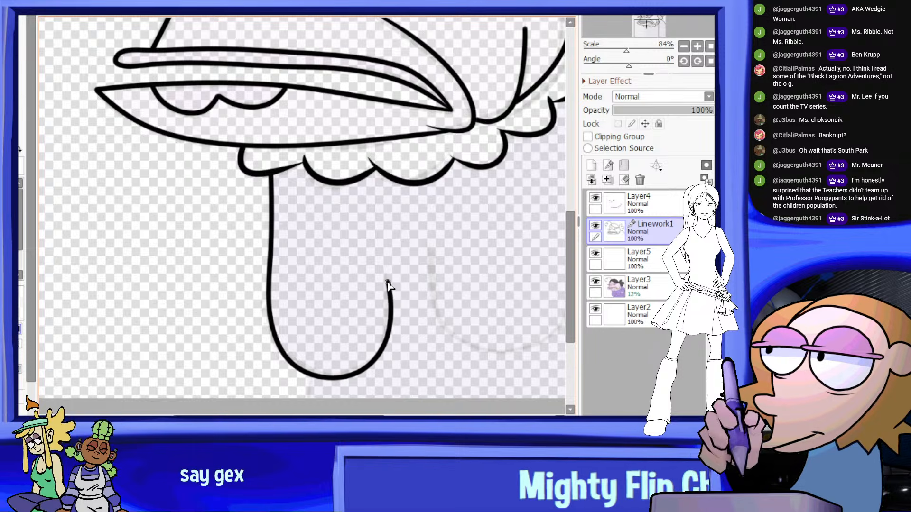
scroll(388, 269, down, 3)
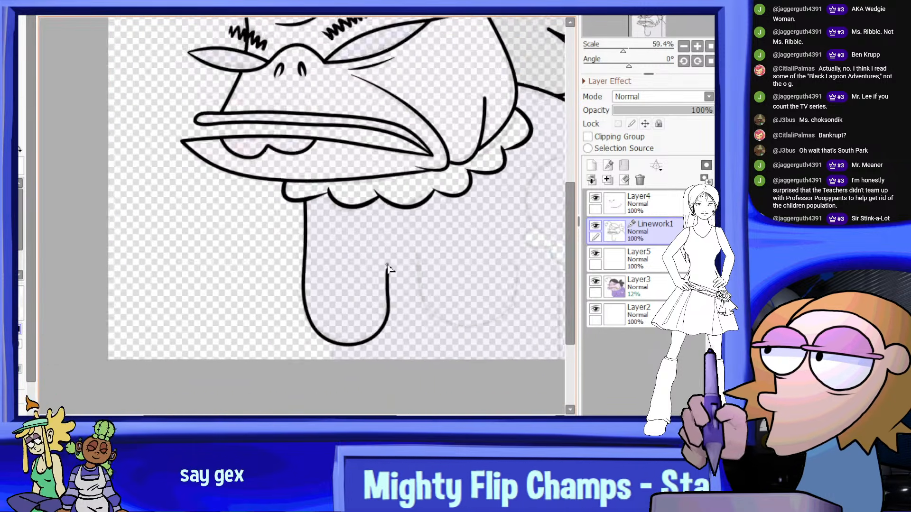
Ink the second, wider U-shaped chest curve behind the first one, leaving both of its upper ends open
scroll(397, 273, up, 2)
drag(323, 279, 360, 321)
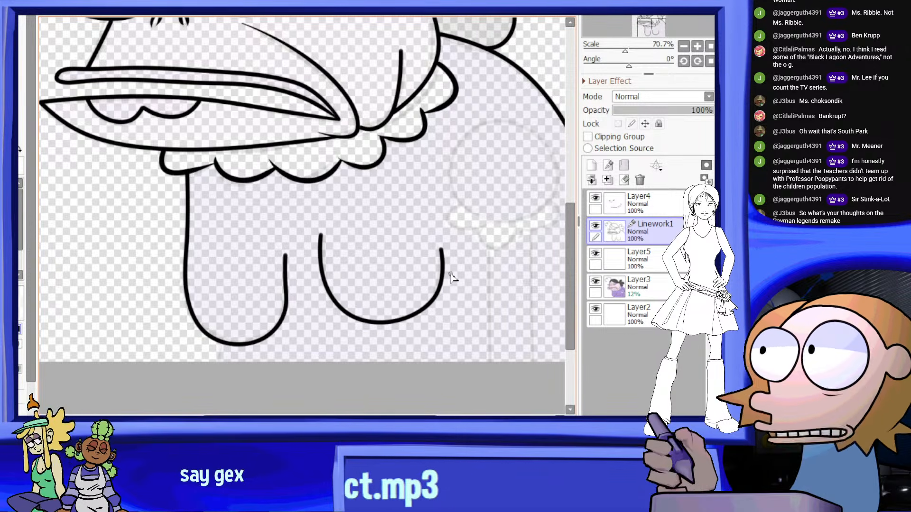
scroll(467, 257, down, 2)
scroll(415, 280, up, 4)
Adjust the free end of the front chest curve and taper it, lowering the pressure of the neighbouring point to 73%
click(10, 225)
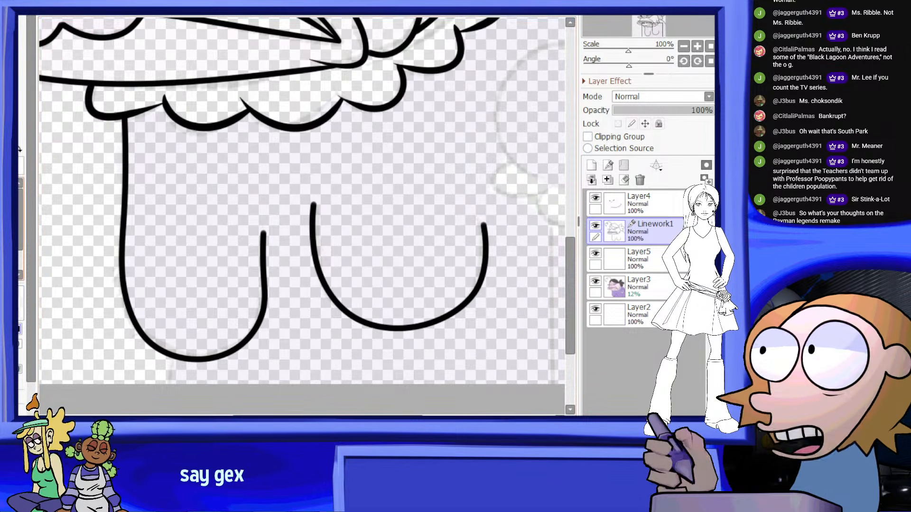
drag(264, 269, 268, 268)
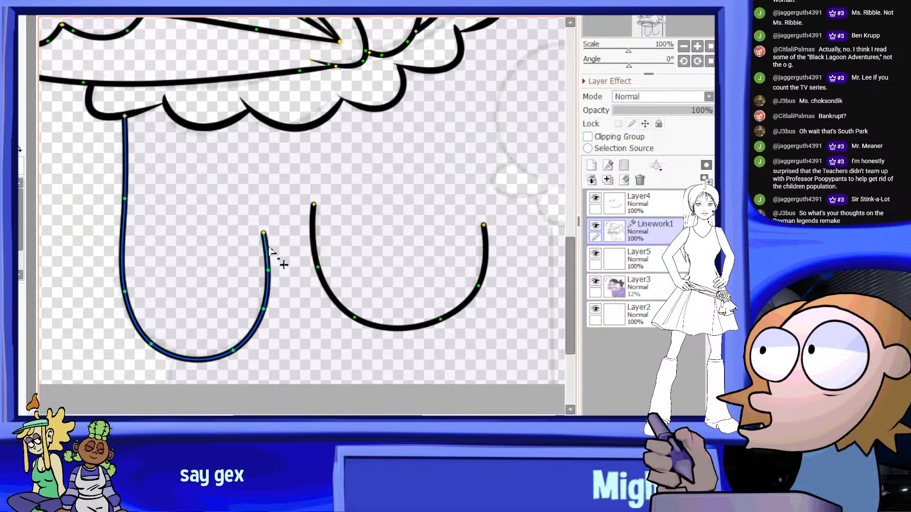
drag(264, 233, 264, 234)
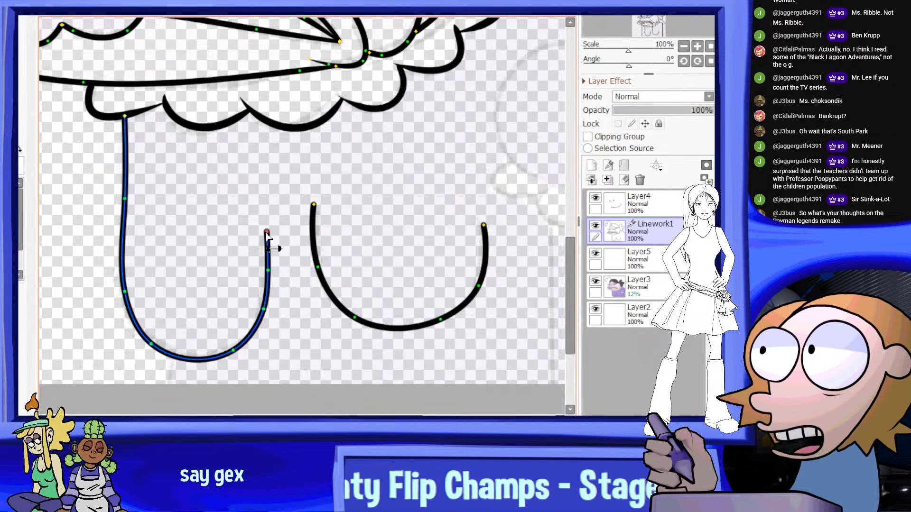
mouse_move(264, 237)
mouse_down()
mouse_move(255, 285)
mouse_move(225, 316)
mouse_up()
drag(269, 272, 249, 302)
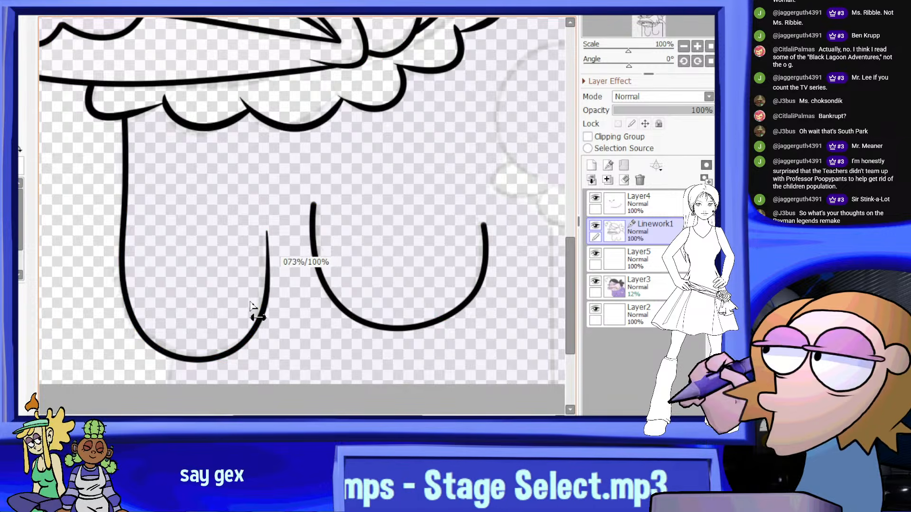
Taper the front upper end of the second chest curve by lowering its line pressure
scroll(299, 225, down, 3)
scroll(313, 231, up, 4)
drag(300, 195, 254, 270)
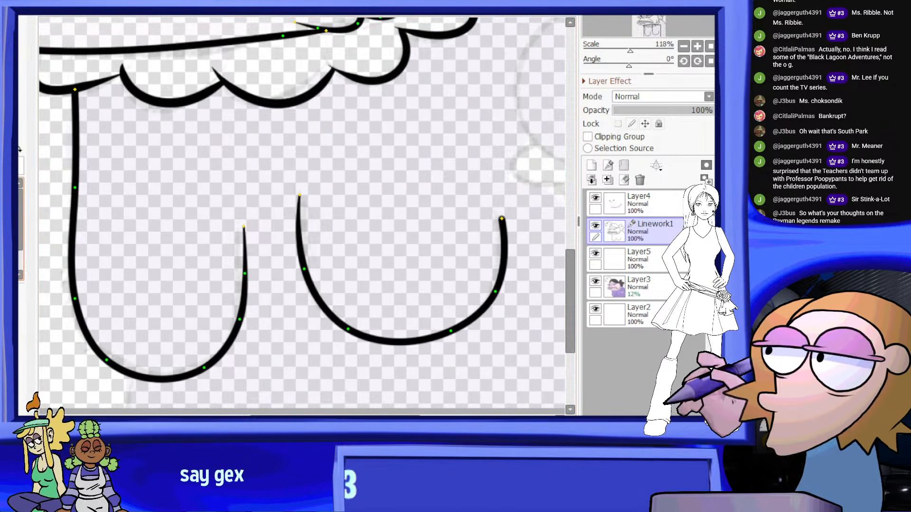
scroll(299, 203, up, 2)
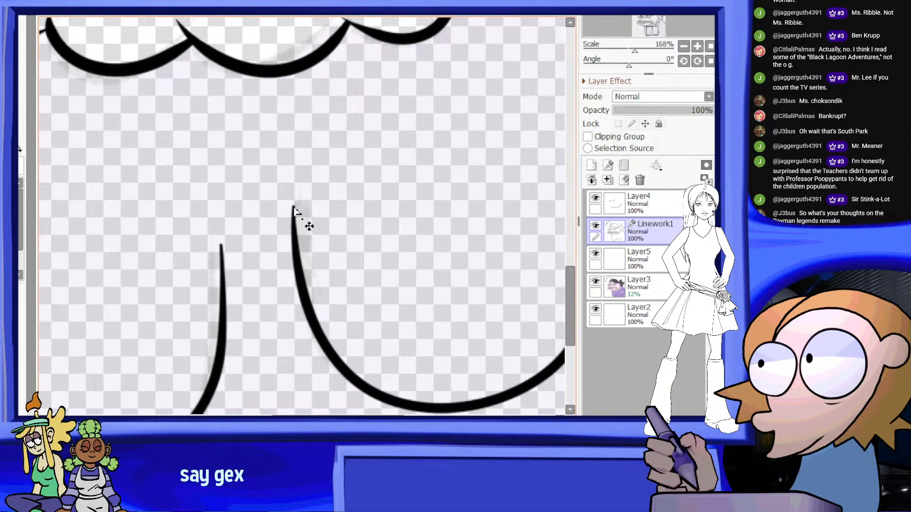
scroll(350, 230, down, 10)
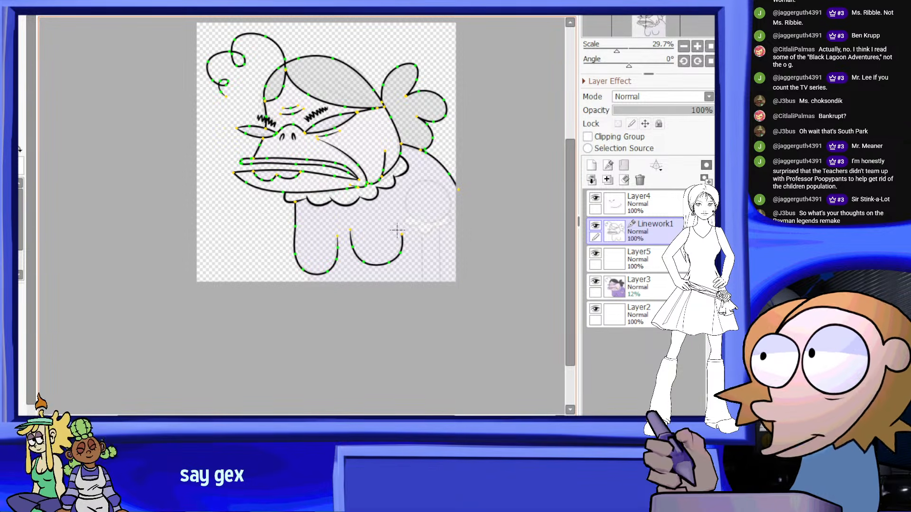
Switch the active layer from Linework1 back to Layer4
scroll(398, 230, up, 4)
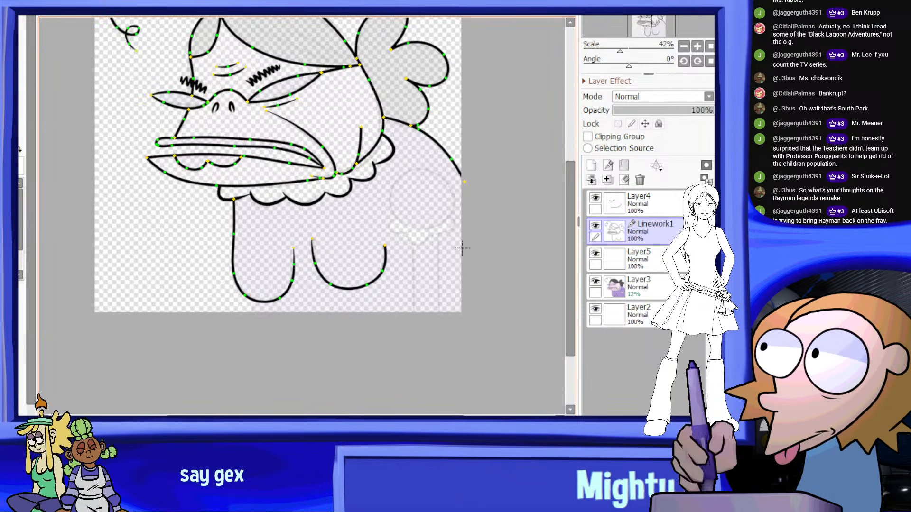
scroll(419, 188, down, 1)
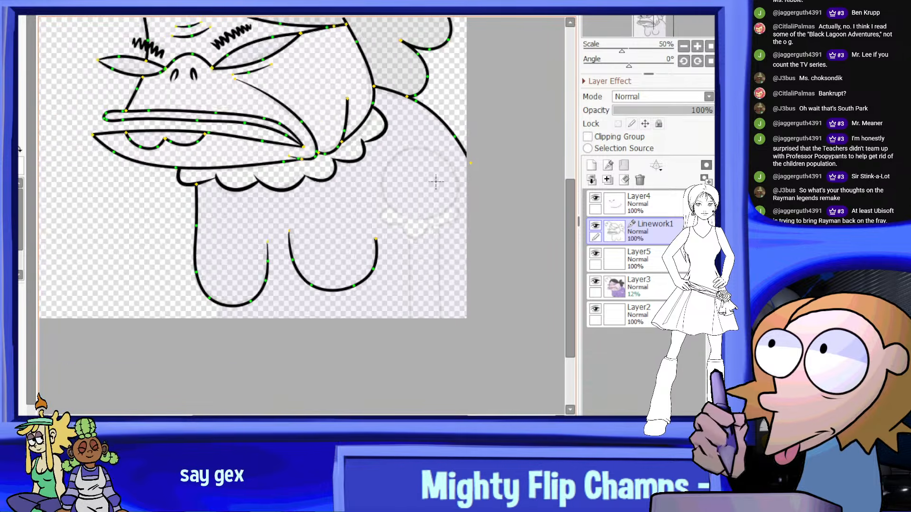
scroll(437, 183, up, 3)
scroll(393, 192, down, 2)
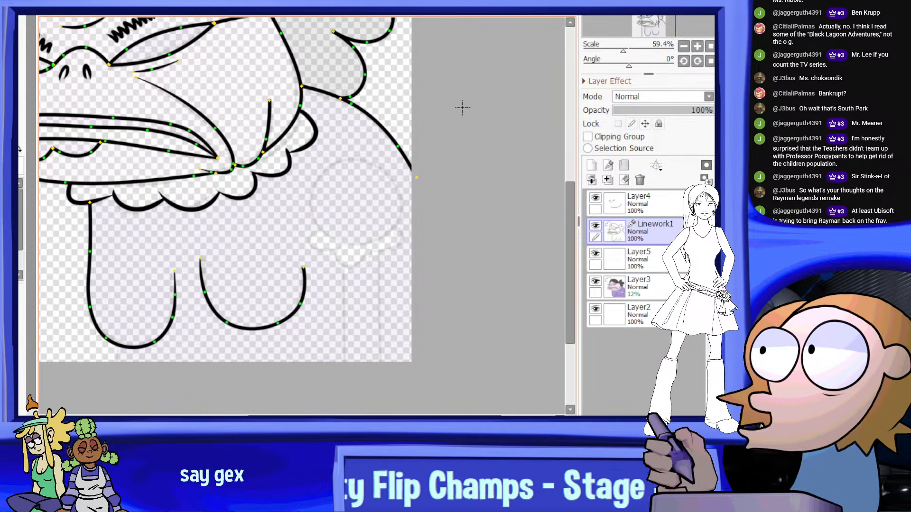
scroll(417, 138, up, 1)
scroll(368, 168, down, 2)
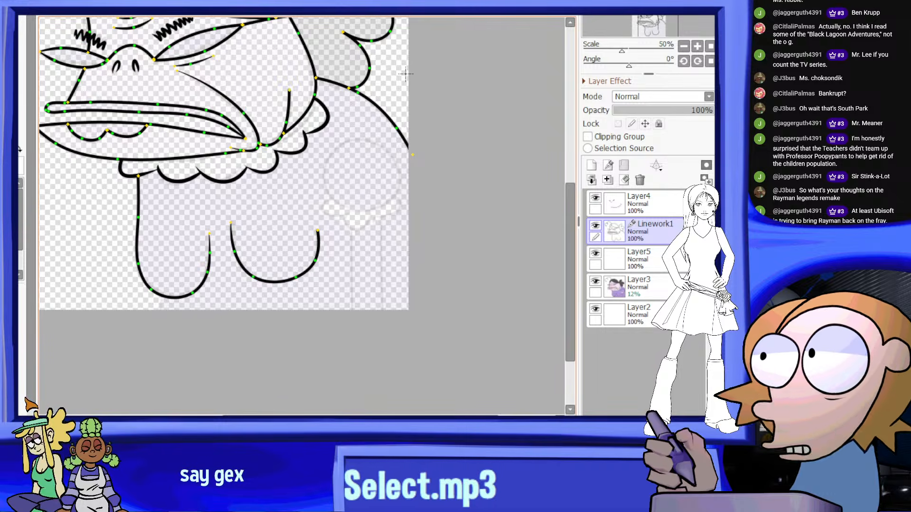
scroll(406, 73, up, 1)
scroll(405, 74, up, 2)
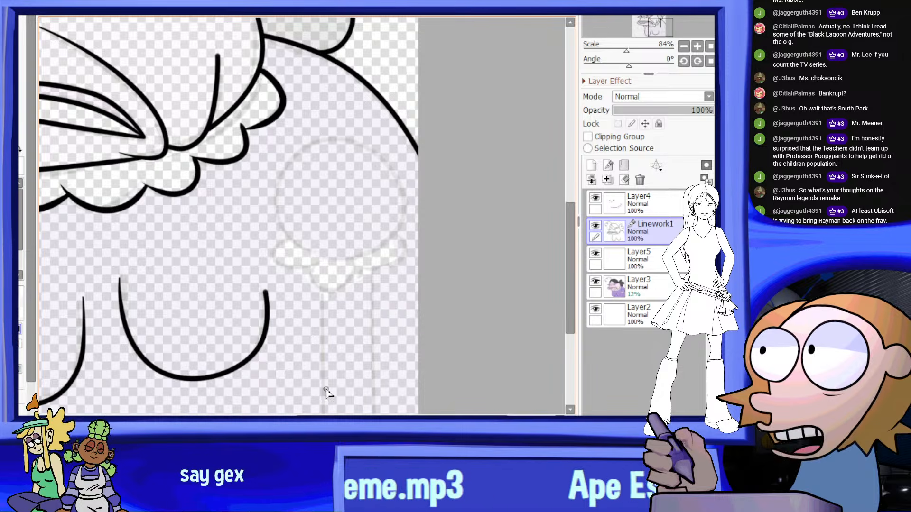
click(632, 212)
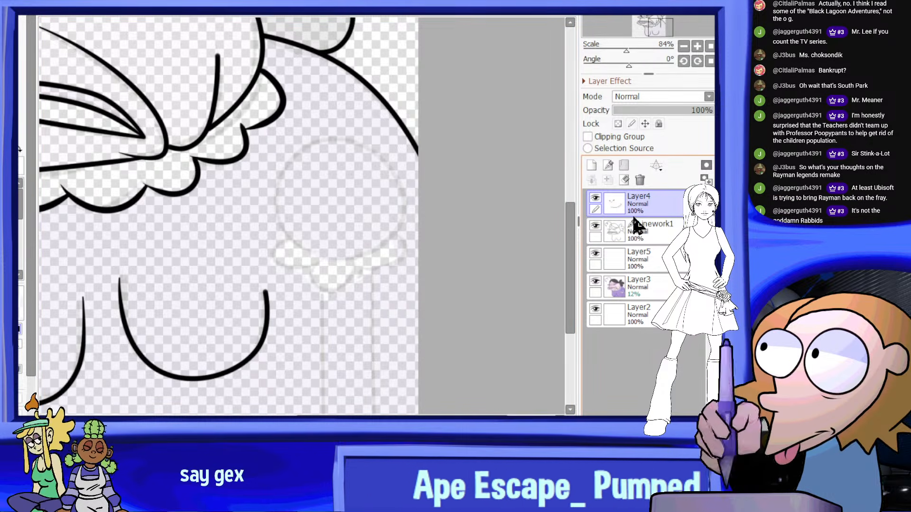
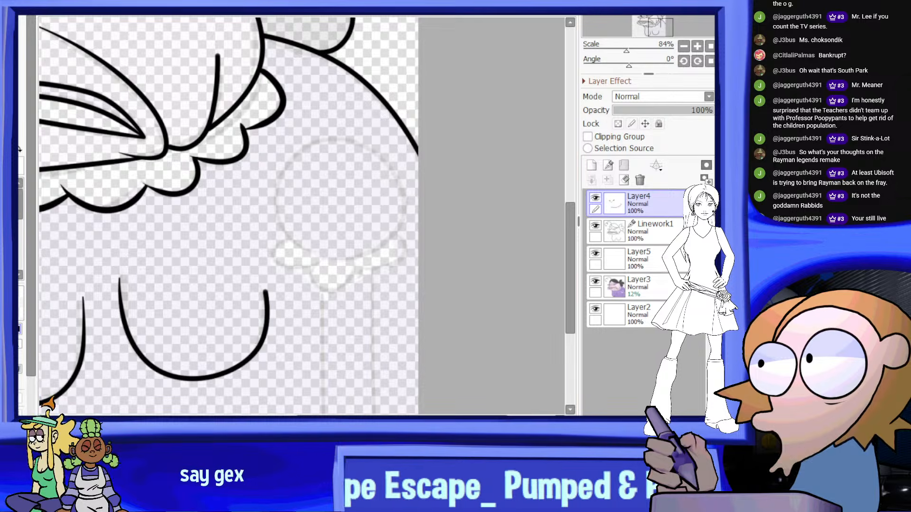
Examine the inked portrait as a whole and up close around the collar, chest curves and empty sleeve area
scroll(426, 196, down, 9)
scroll(427, 167, up, 3)
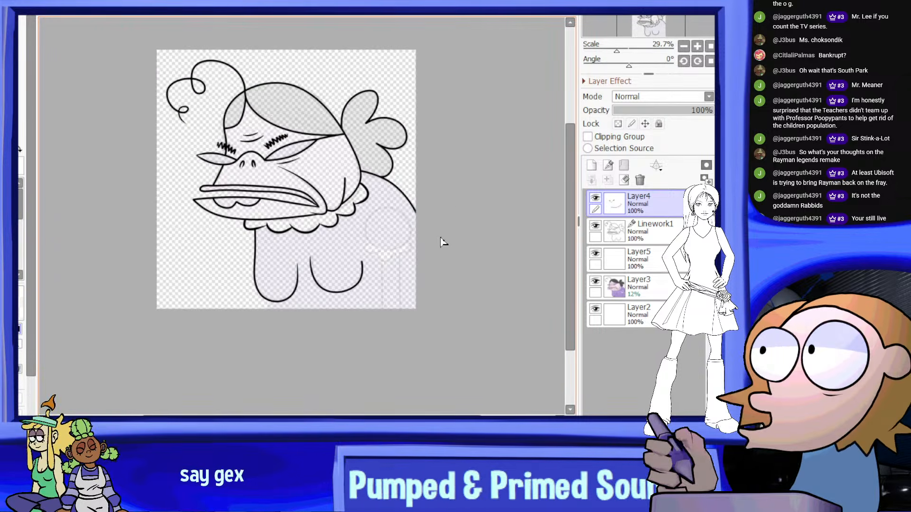
scroll(440, 242, up, 1)
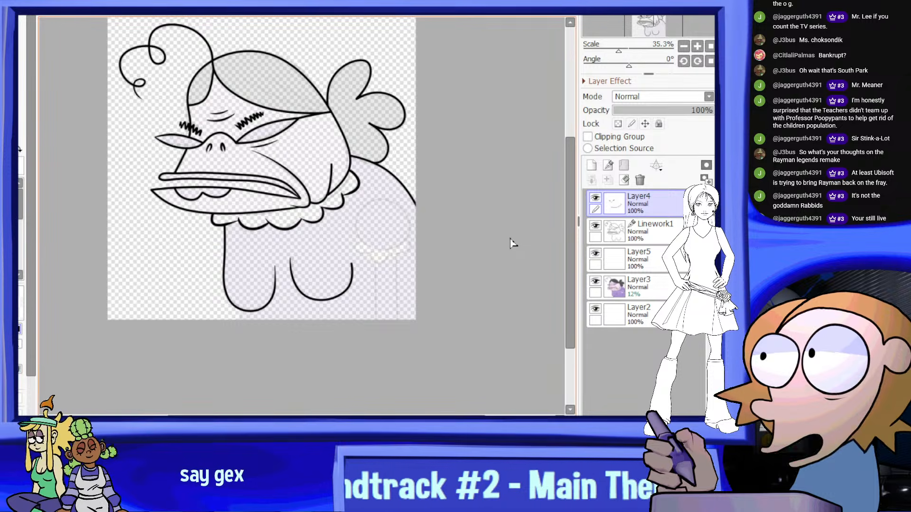
scroll(392, 243, down, 2)
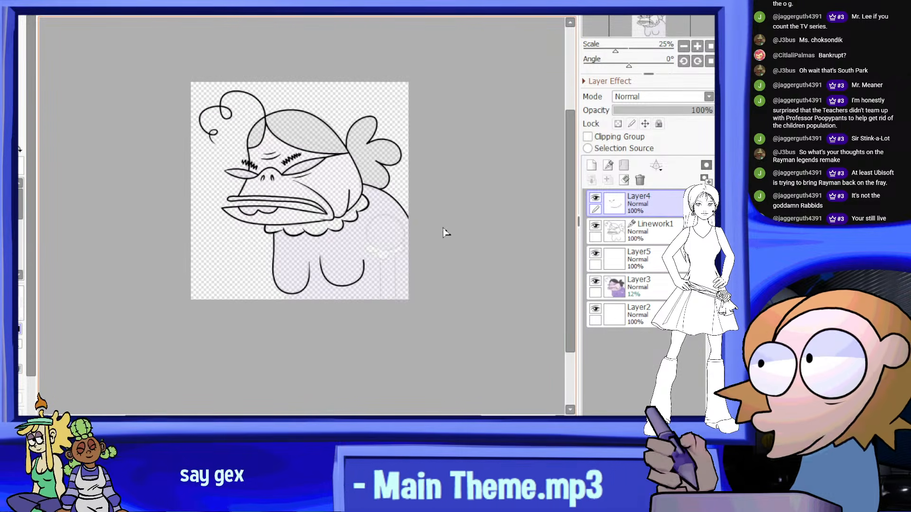
scroll(446, 232, up, 2)
scroll(396, 227, up, 1)
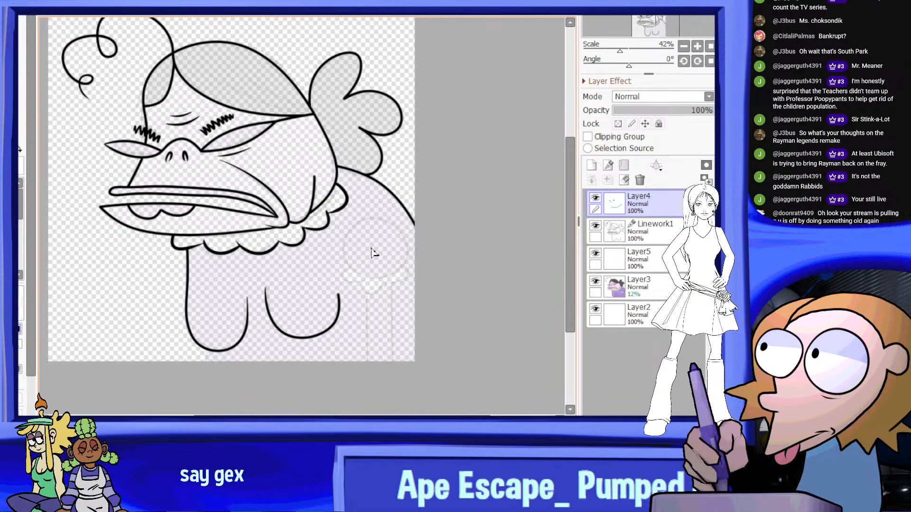
scroll(386, 275, up, 2)
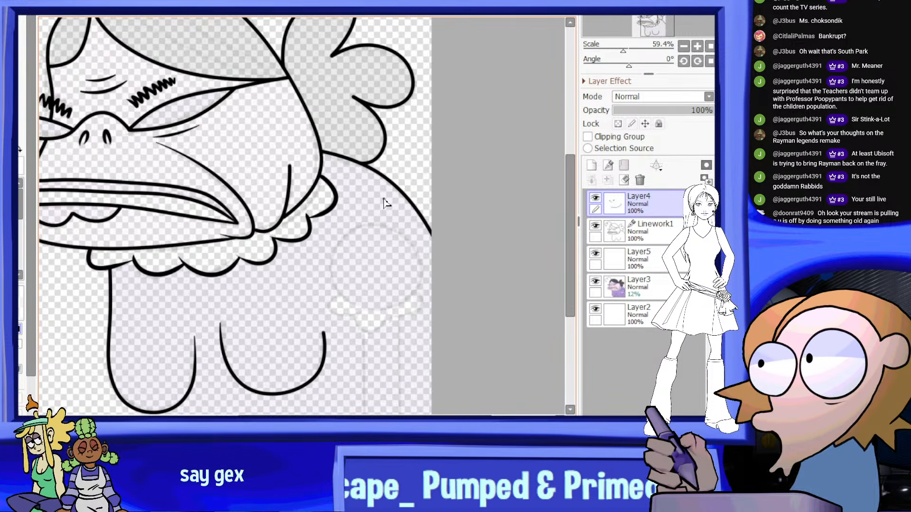
scroll(429, 235, down, 2)
scroll(427, 287, up, 2)
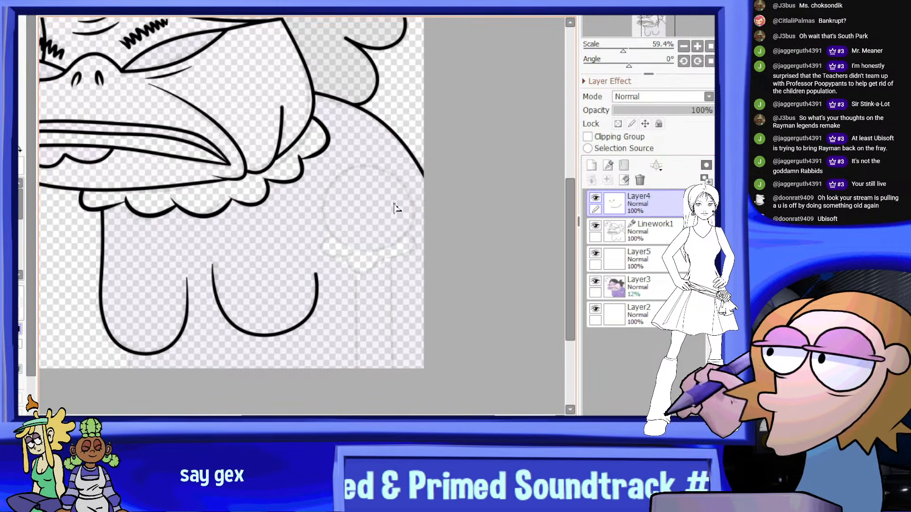
scroll(388, 172, down, 6)
scroll(377, 125, up, 2)
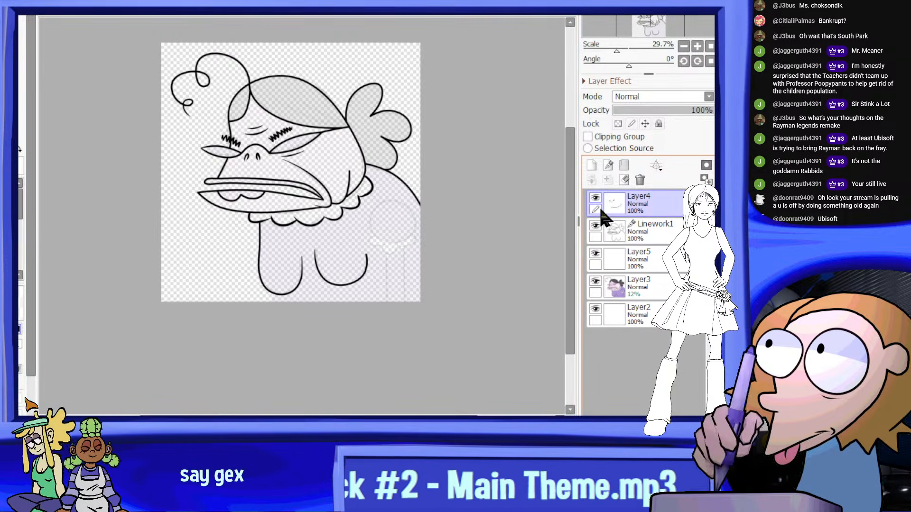
scroll(525, 252, up, 1)
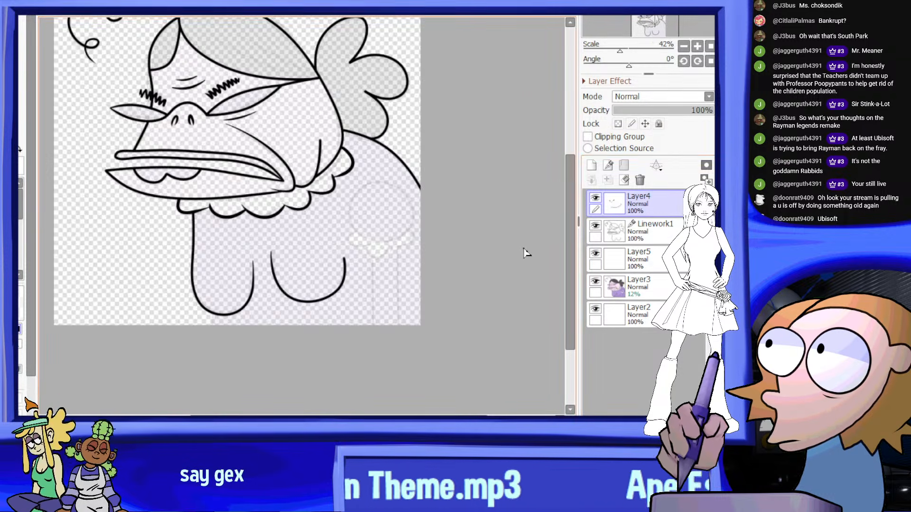
Add a new layer above Layer4 and draw a large round sleeve outline beneath the shoulder line, beside the collar
click(593, 166)
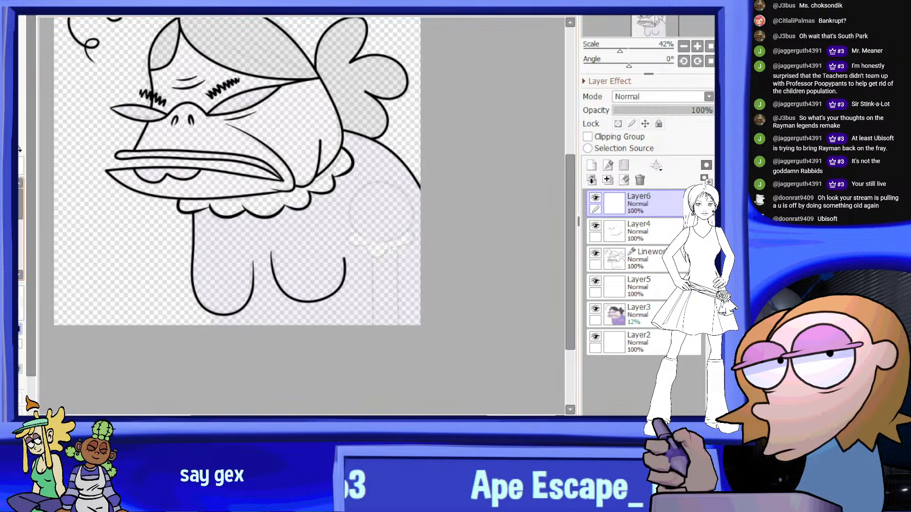
scroll(366, 224, up, 5)
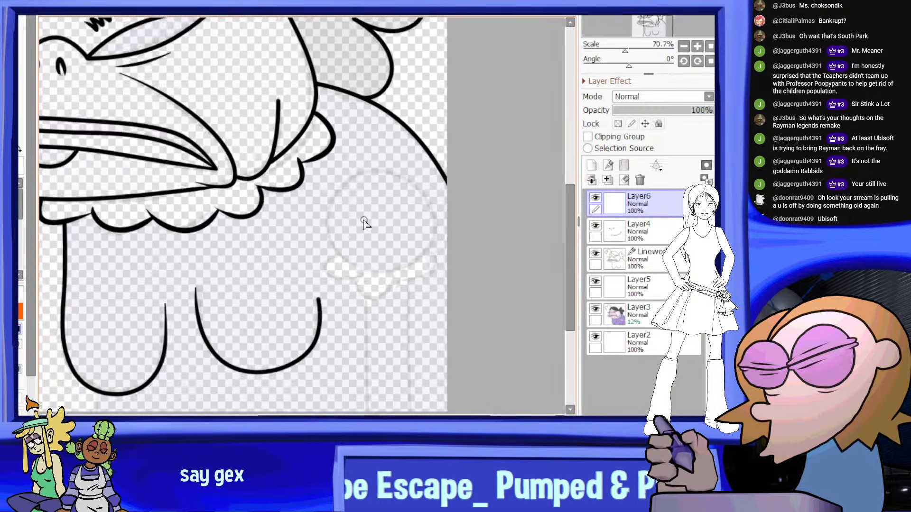
mouse_move(338, 287)
mouse_down()
mouse_move(460, 228)
mouse_move(313, 289)
mouse_up()
Close the round sleeve outline with an overlapping stroke along its lower front edge and erase the leftover inner line
scroll(372, 277, up, 3)
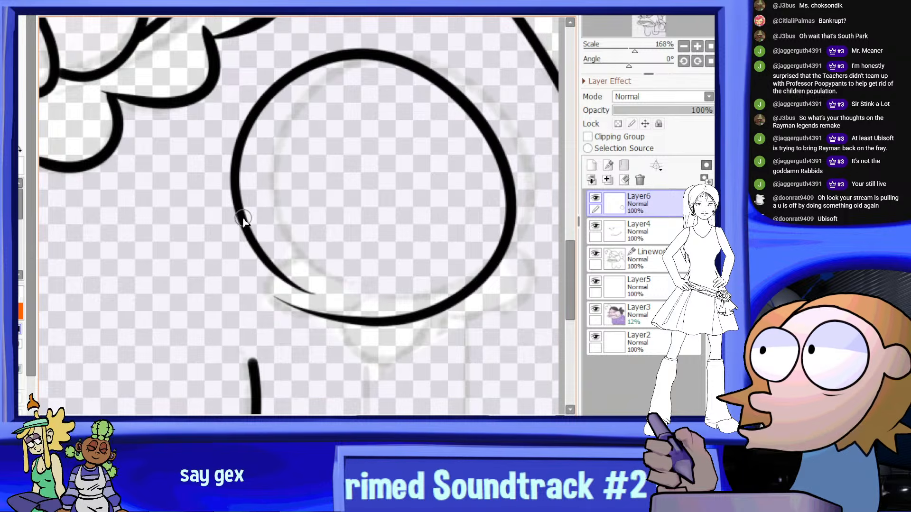
drag(235, 159, 387, 324)
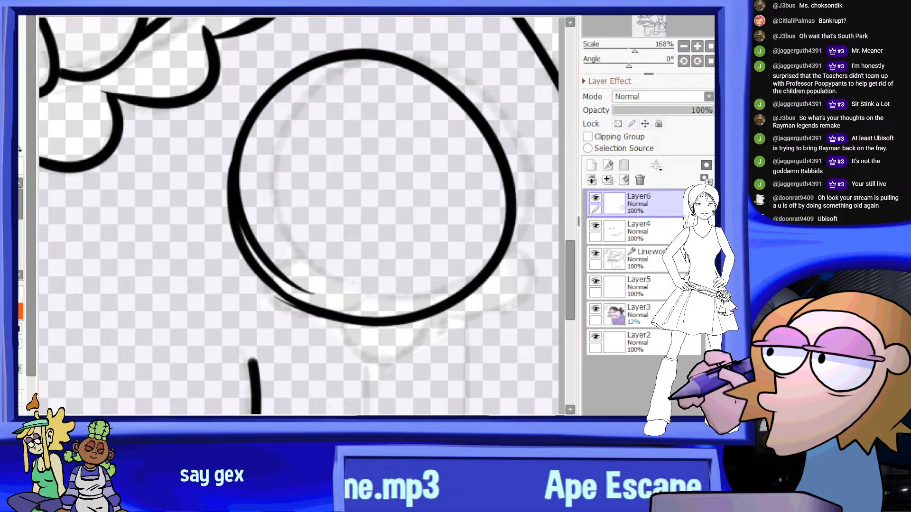
scroll(264, 309, up, 2)
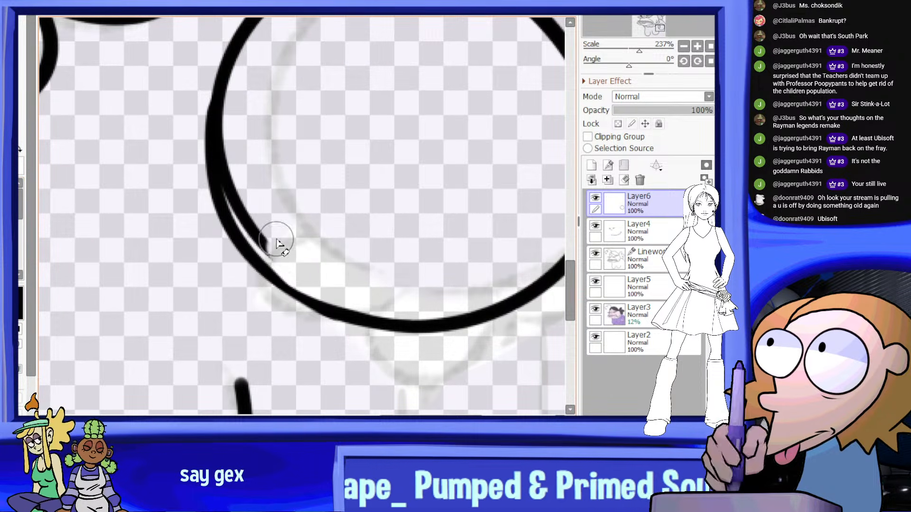
scroll(280, 242, down, 2)
scroll(265, 228, up, 3)
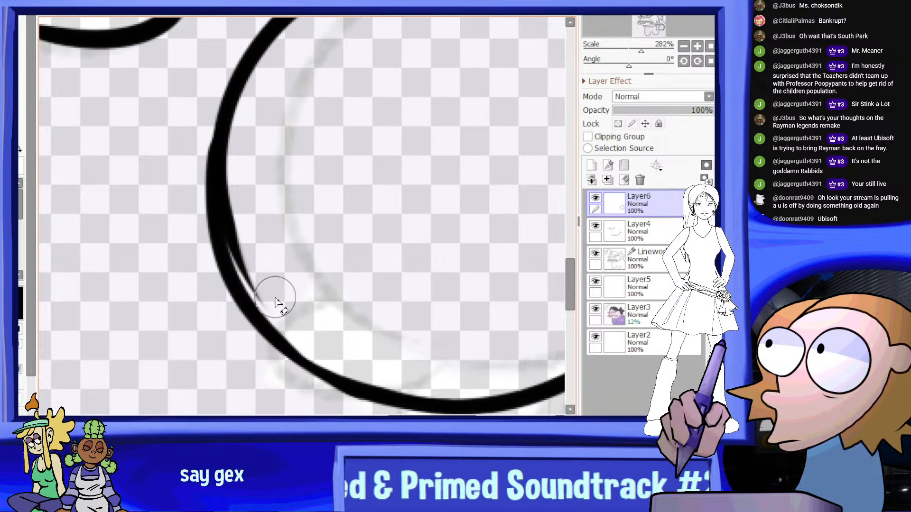
drag(274, 297, 248, 214)
drag(252, 244, 247, 142)
scroll(280, 201, down, 9)
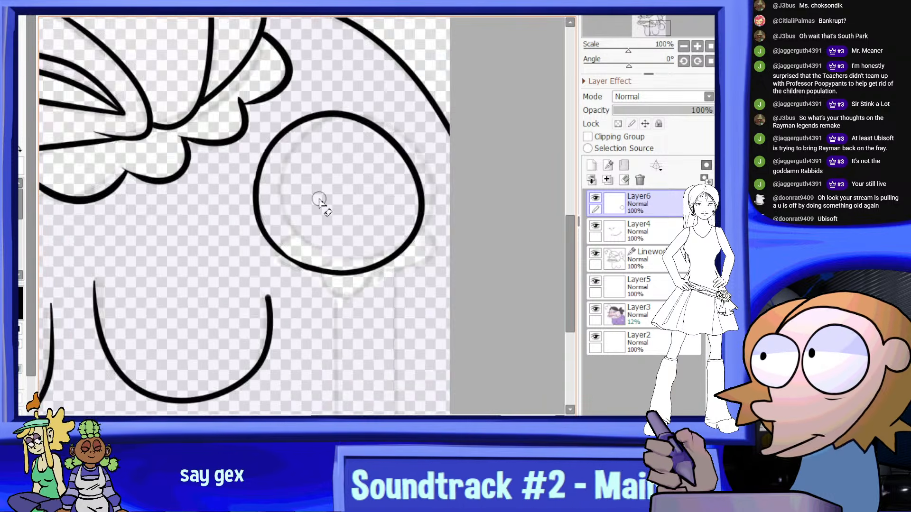
Trim the uneven spots along the lower front edge of the round sleeve outline with the eraser
scroll(345, 223, up, 7)
scroll(309, 211, up, 1)
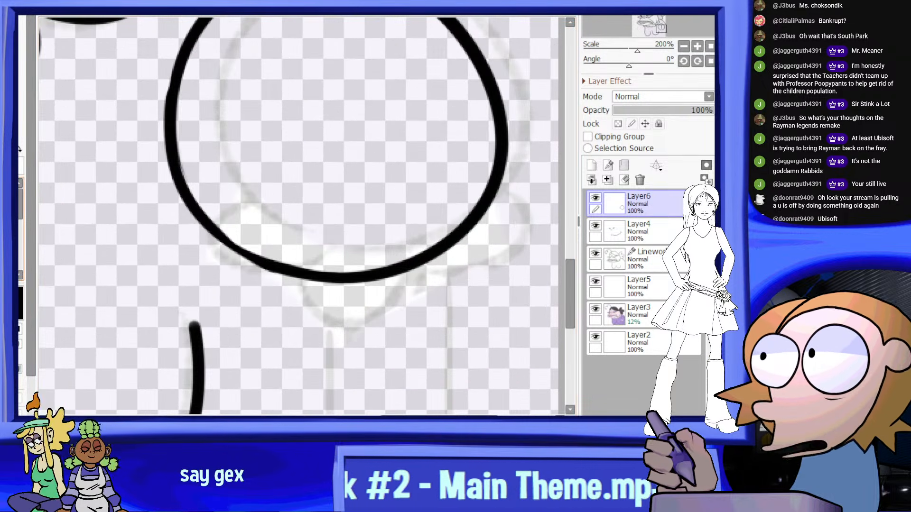
scroll(220, 228, up, 4)
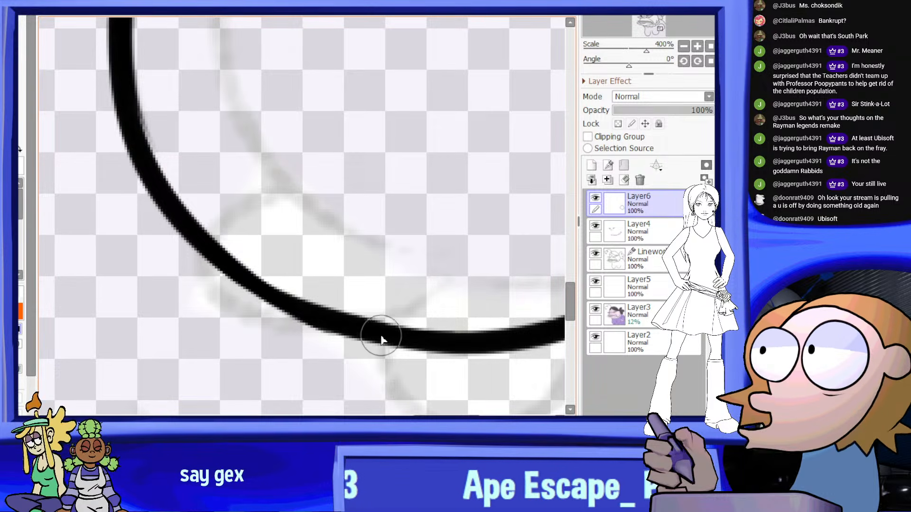
scroll(284, 210, down, 5)
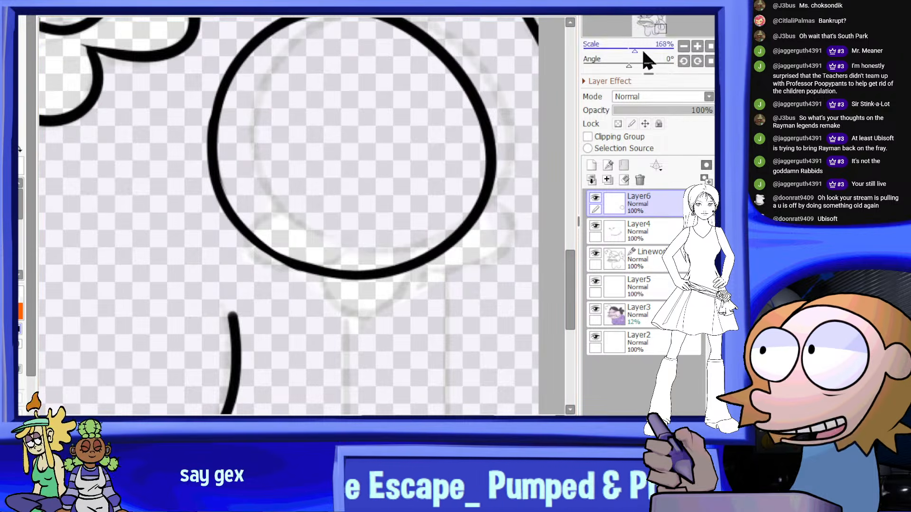
drag(629, 66, 649, 67)
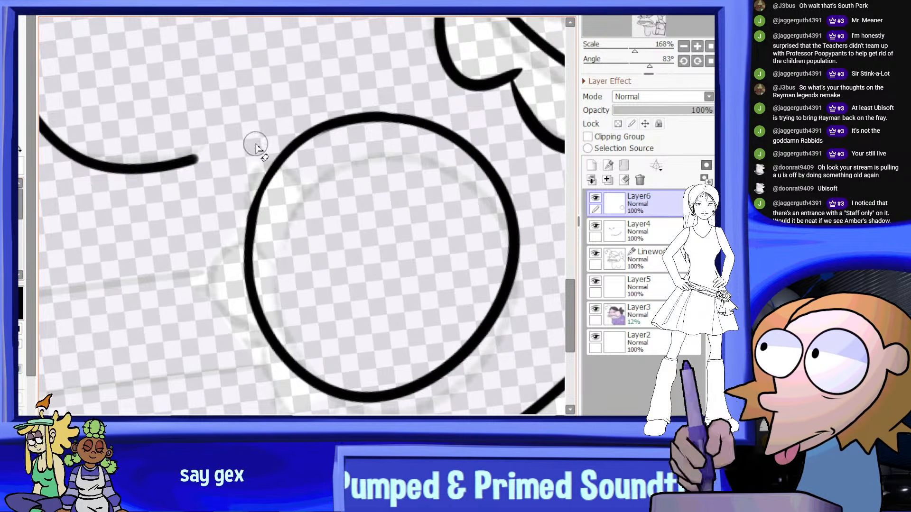
scroll(296, 184, up, 1)
scroll(278, 228, up, 2)
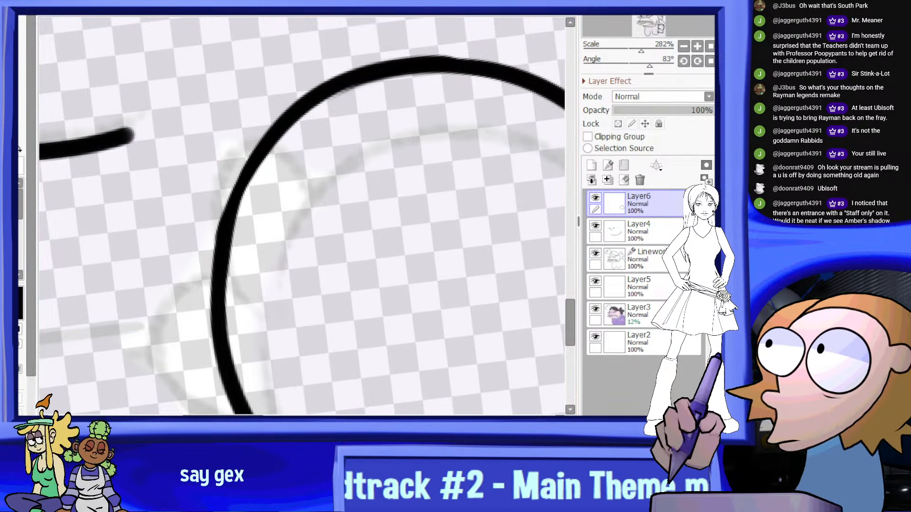
scroll(311, 198, down, 1)
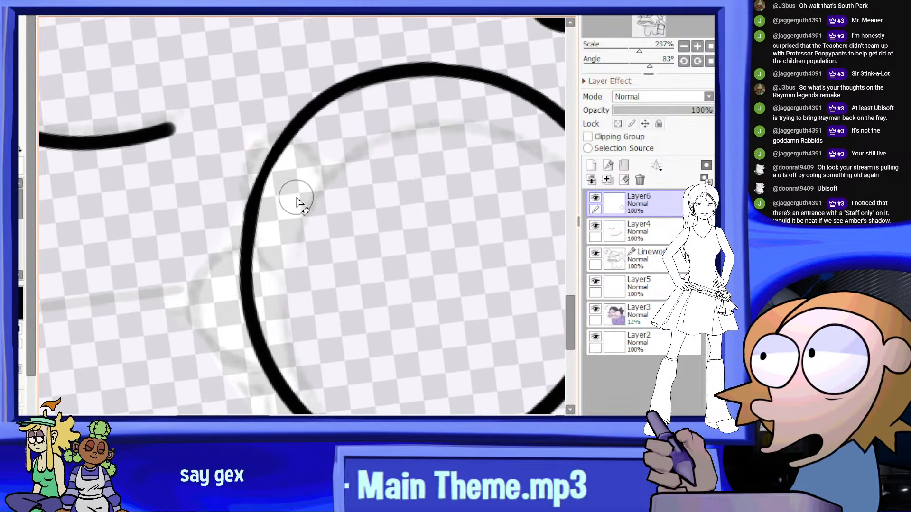
scroll(268, 257, up, 2)
scroll(277, 229, down, 2)
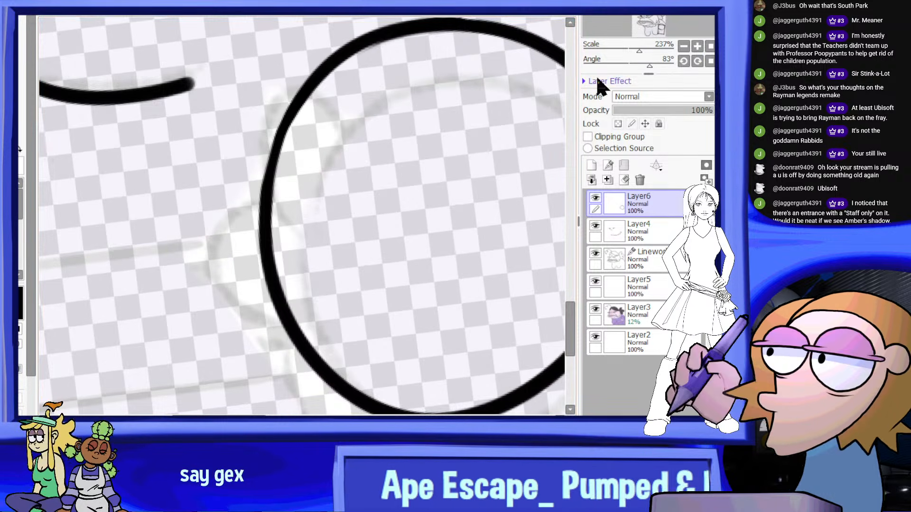
click(710, 62)
scroll(346, 188, down, 1)
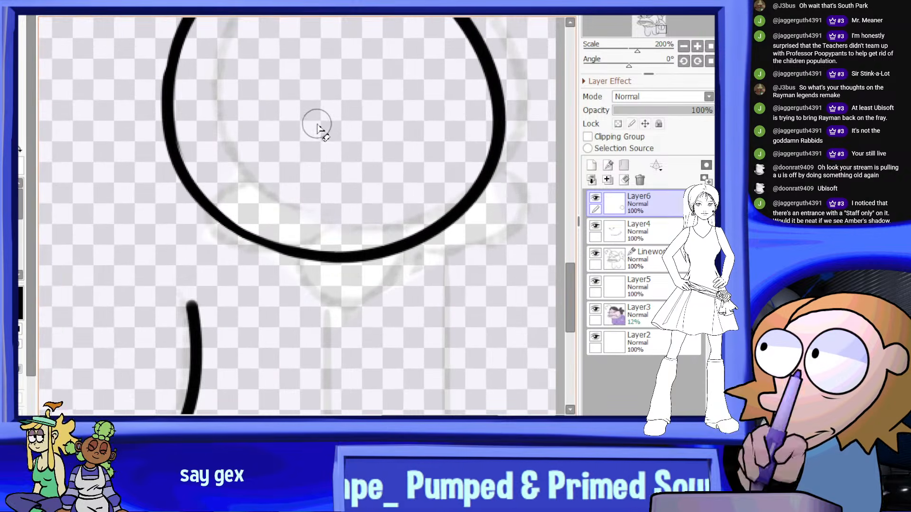
Re-ink the lower front edge of the round sleeve outline until it forms one smooth, even curve
mouse_move(629, 67)
mouse_down()
mouse_move(665, 62)
mouse_move(655, 61)
mouse_up()
scroll(346, 70, up, 4)
click(10, 176)
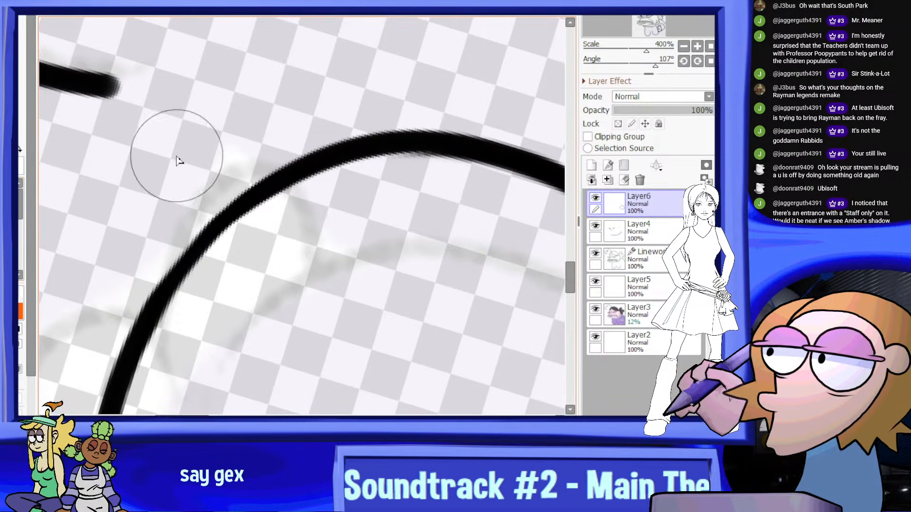
middle_drag(121, 275, 145, 237)
click(12, 204)
drag(157, 286, 273, 150)
key(ctrl+z)
drag(160, 277, 272, 151)
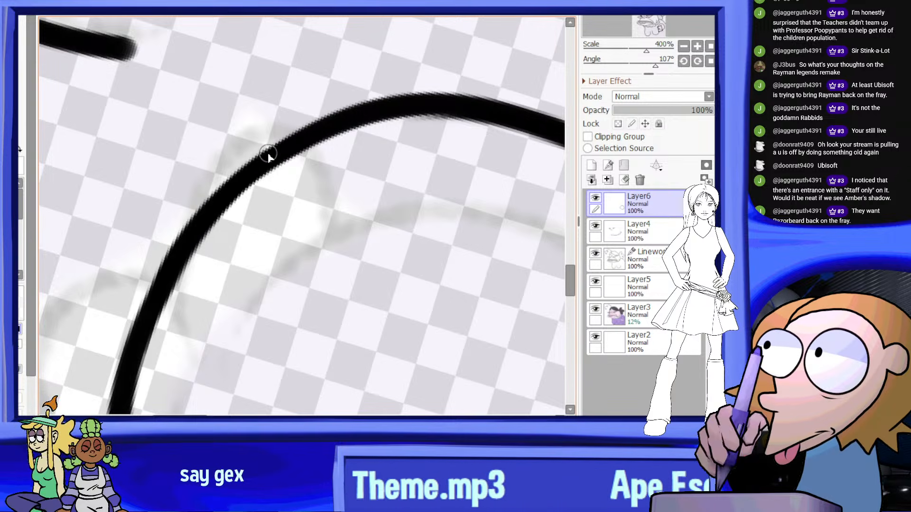
key(ctrl+z)
mouse_move(152, 293)
mouse_down()
mouse_move(293, 134)
mouse_move(324, 120)
mouse_move(306, 132)
mouse_up()
key(ctrl+z)
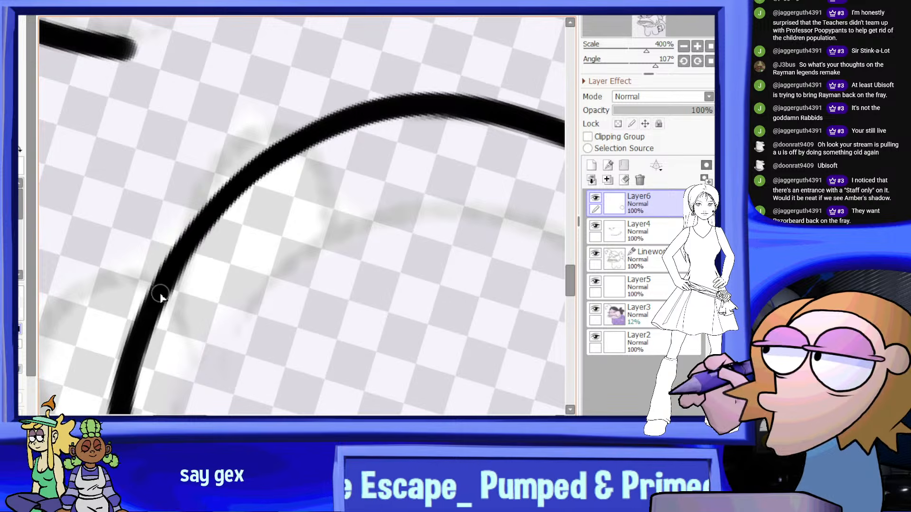
drag(161, 293, 334, 128)
scroll(288, 173, down, 5)
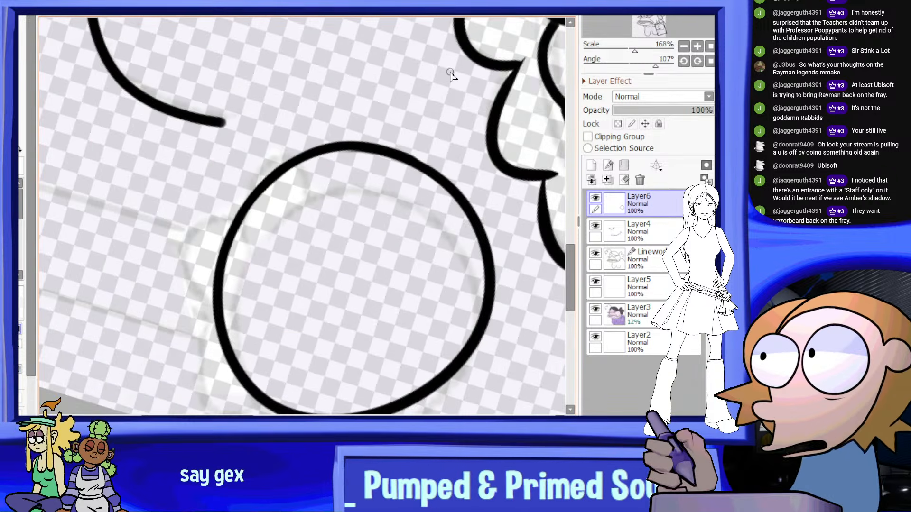
click(708, 61)
Try to ink a small rounded scallop along the lower front edge of the round sleeve outline
scroll(373, 143, down, 4)
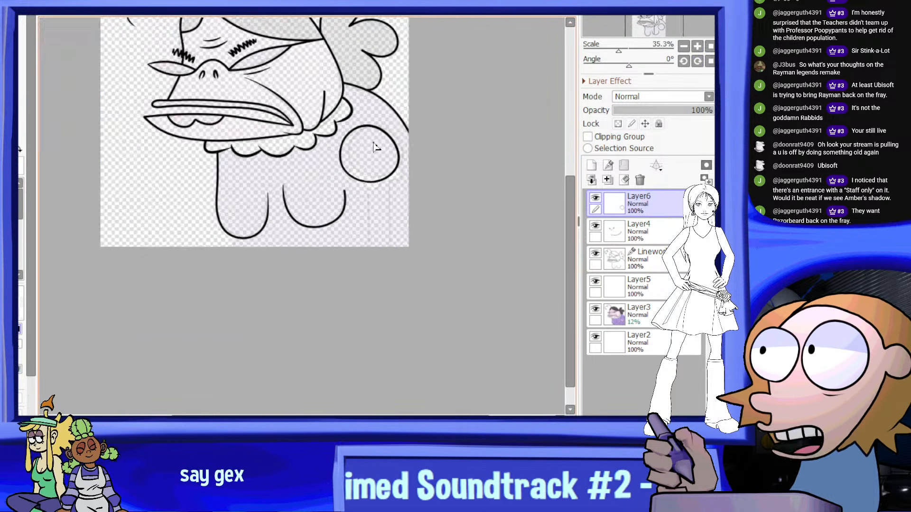
scroll(387, 124, up, 3)
scroll(376, 179, down, 3)
scroll(392, 114, up, 1)
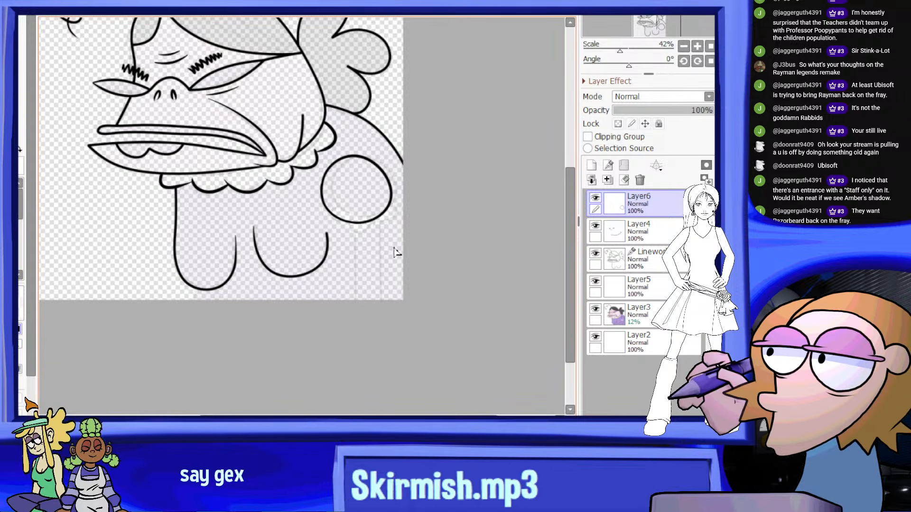
scroll(396, 253, up, 1)
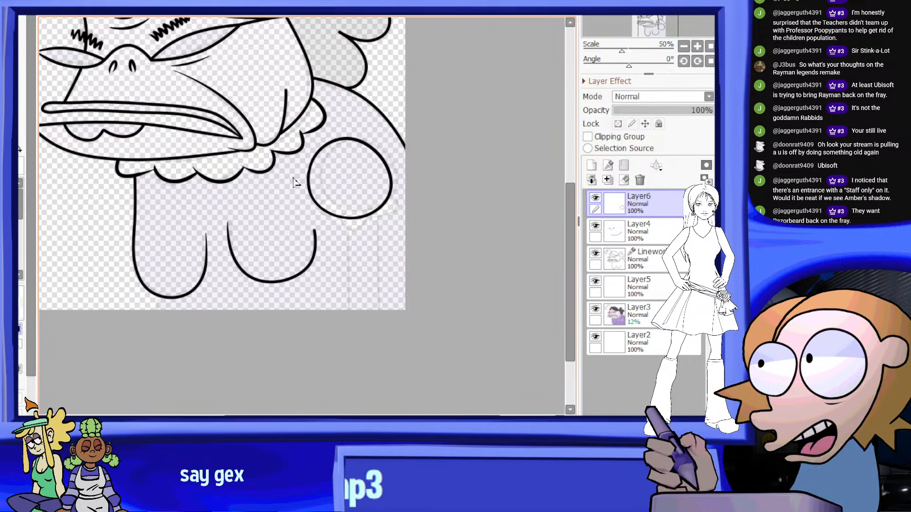
scroll(371, 205, up, 4)
scroll(290, 205, up, 1)
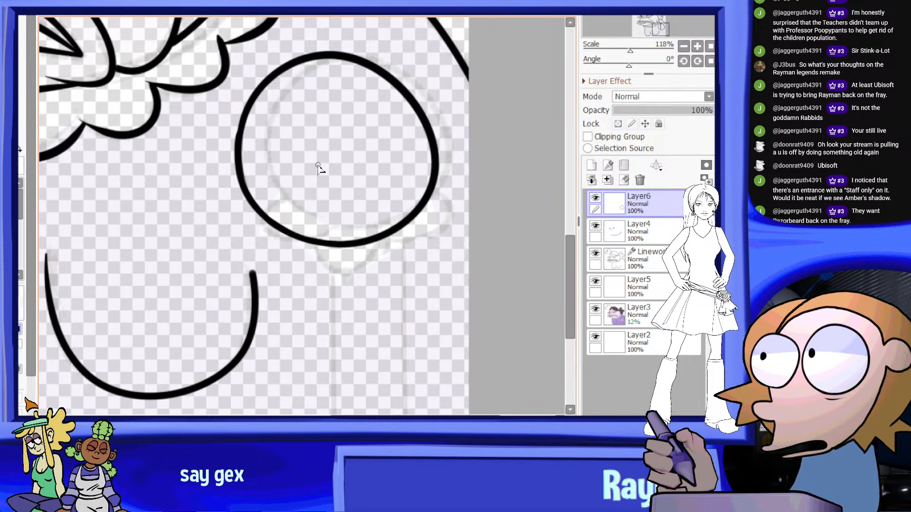
drag(265, 220, 313, 250)
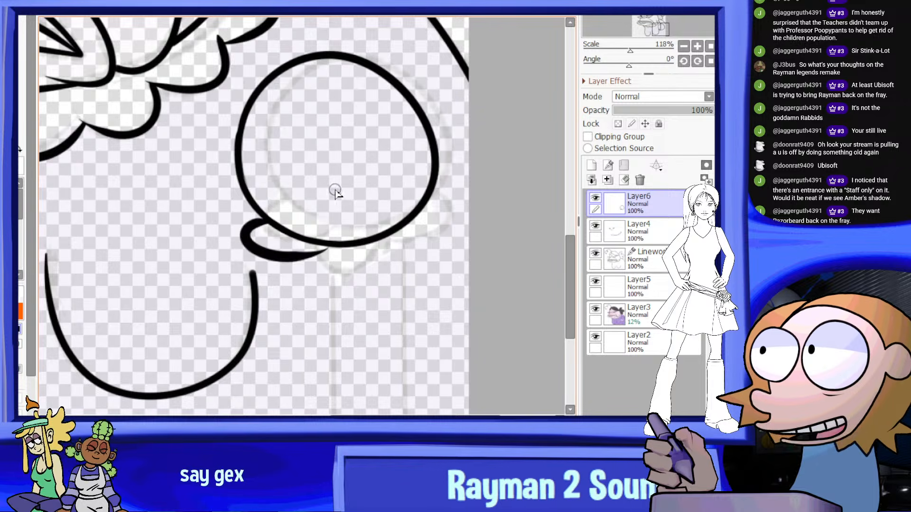
key(ctrl+z)
drag(261, 218, 309, 245)
key(ctrl+z)
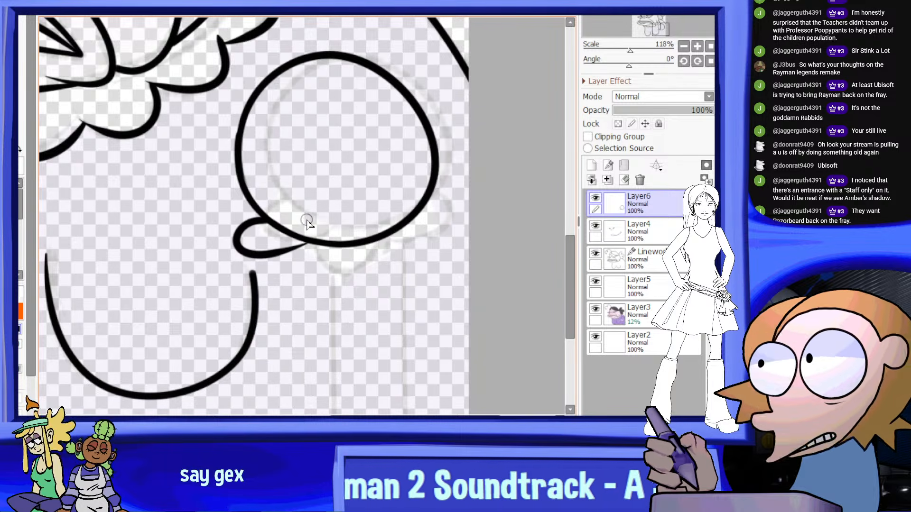
Toggle the visibility of Layer6 and Layer4 to check which lines each layer holds
scroll(309, 259, down, 4)
scroll(408, 190, up, 1)
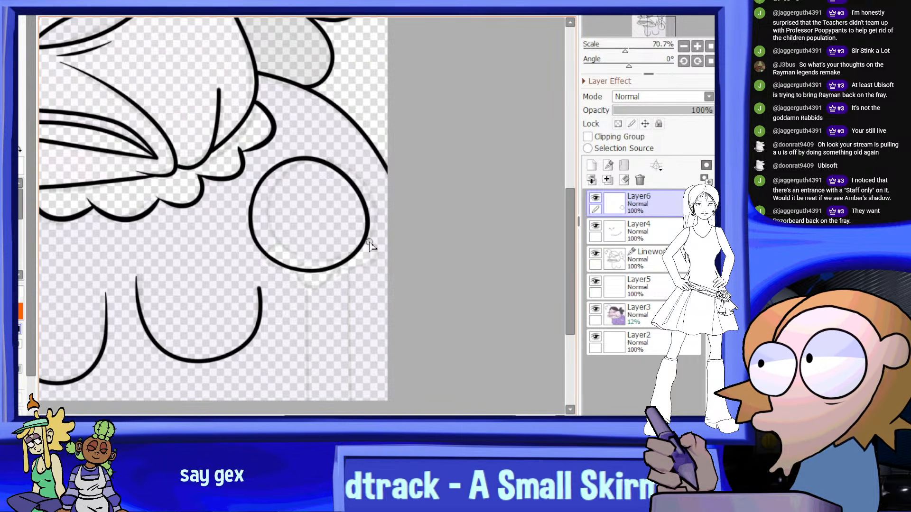
click(595, 198)
click(596, 197)
click(596, 226)
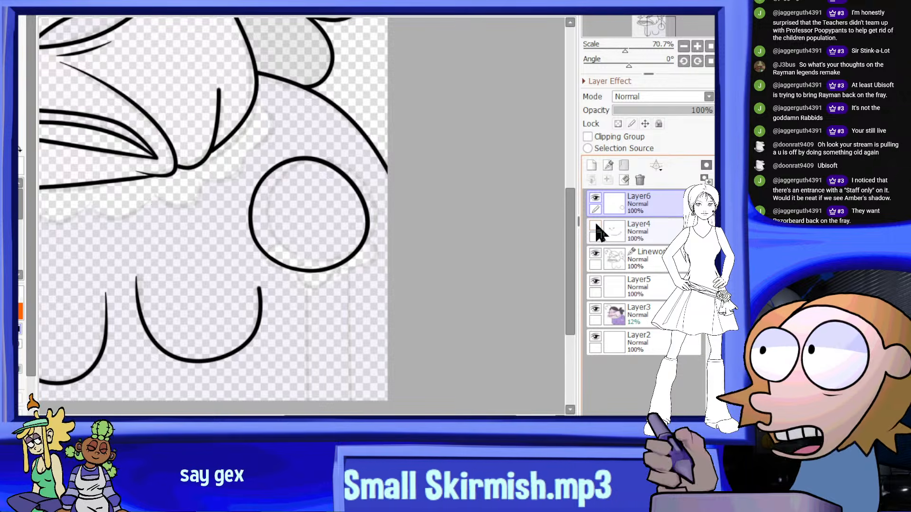
click(595, 226)
Shorten the rear chest curve on the Linework layer by lowering its end point nearest the arm
click(605, 251)
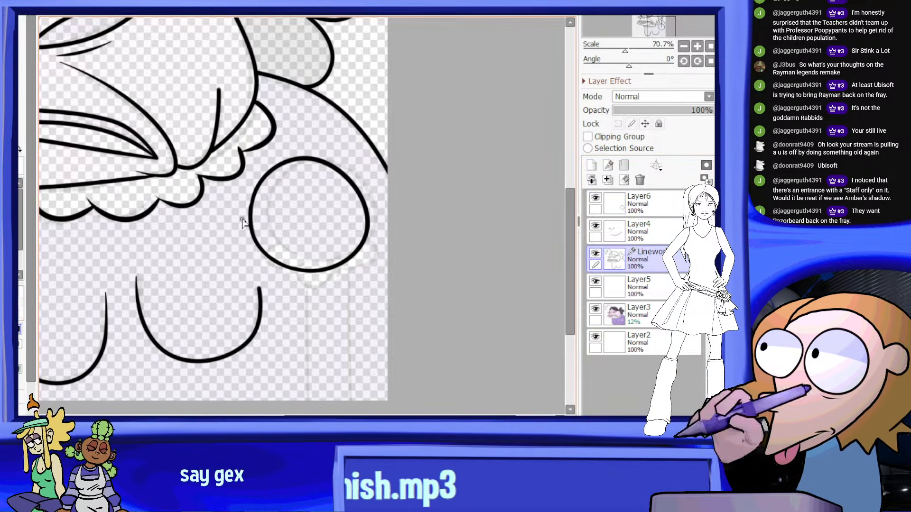
scroll(262, 292, up, 3)
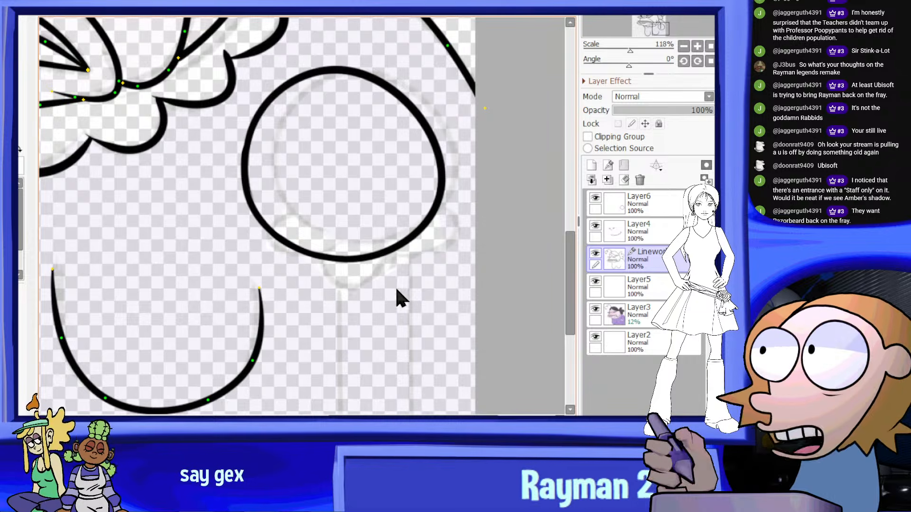
scroll(276, 303, down, 2)
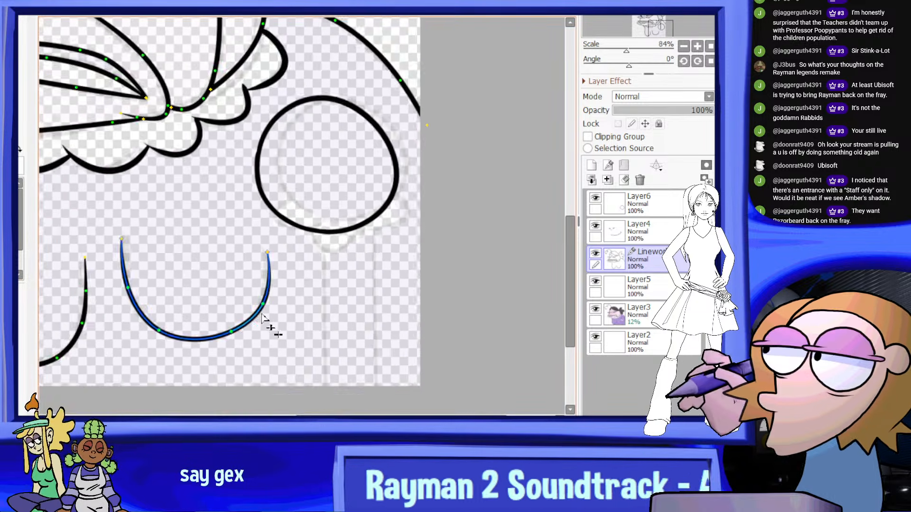
scroll(265, 315, up, 2)
scroll(274, 235, up, 1)
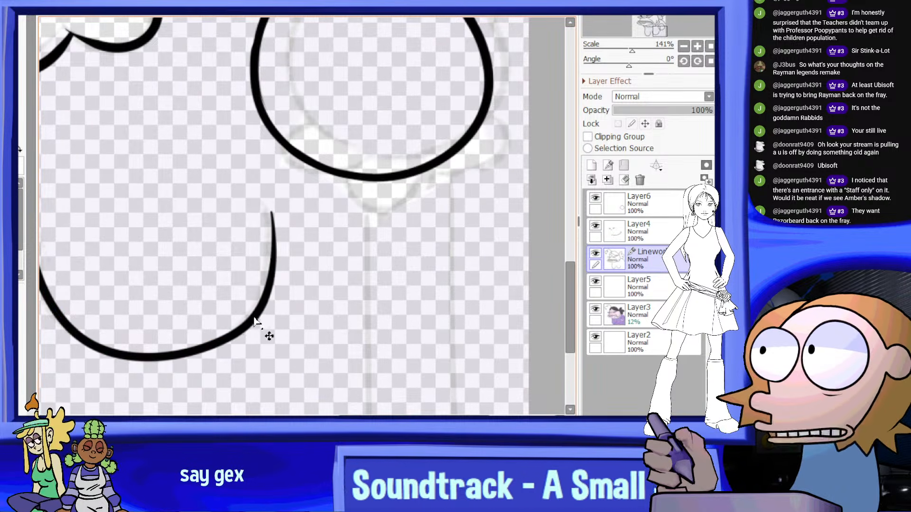
scroll(280, 240, down, 2)
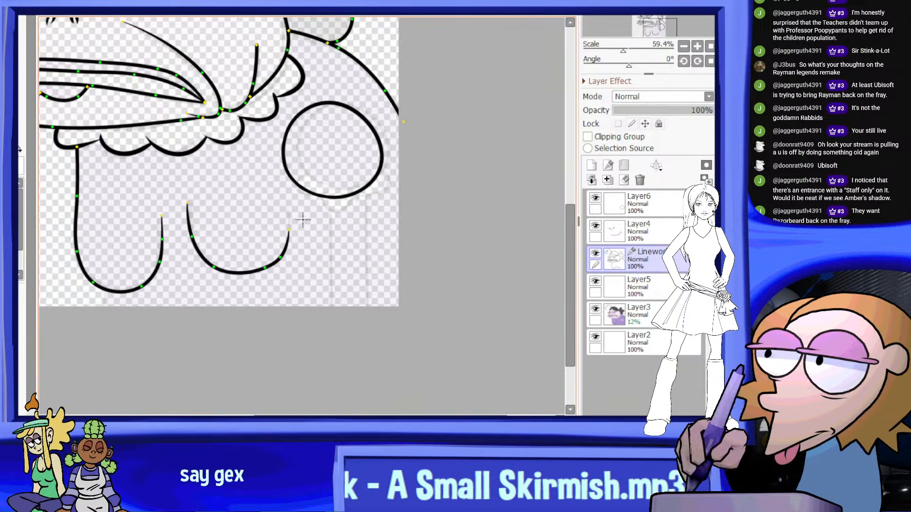
scroll(291, 231, up, 1)
scroll(327, 226, down, 1)
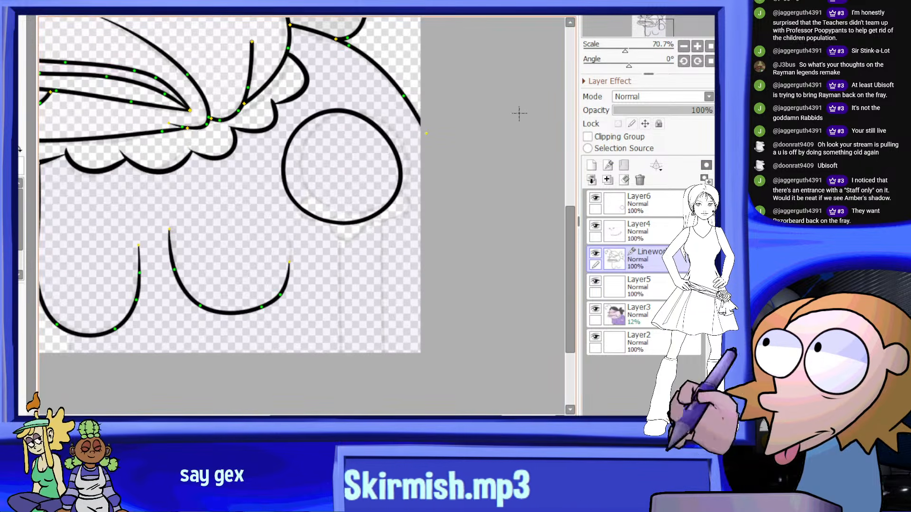
Hide Layer6 to inspect the faded sleeve guide, and reselect the layer and show it again
click(597, 198)
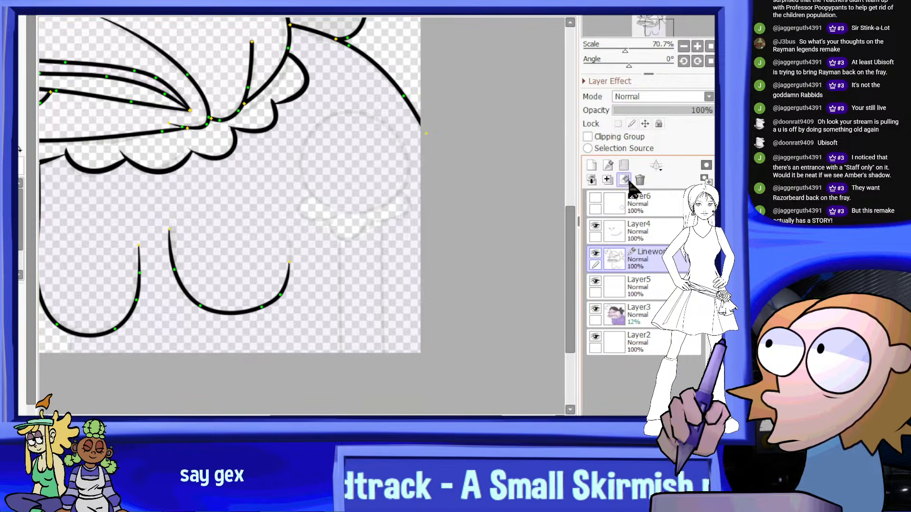
scroll(399, 109, up, 2)
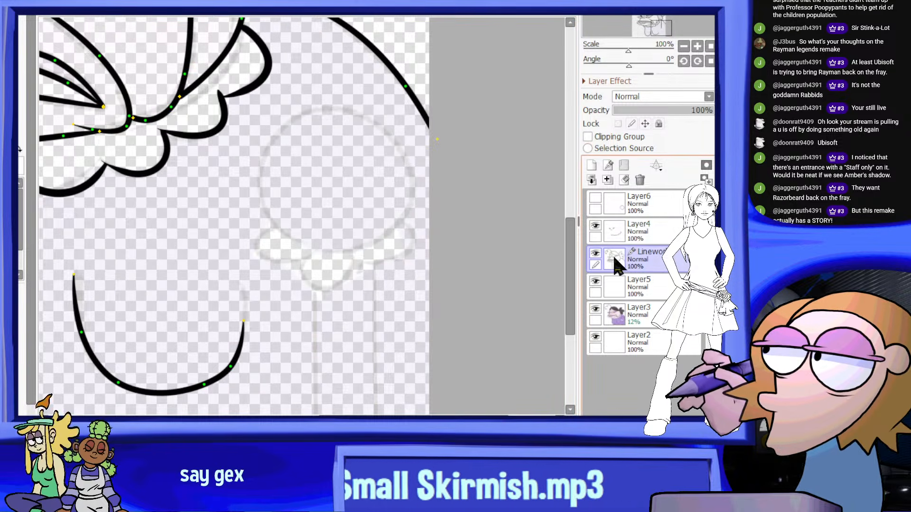
click(625, 205)
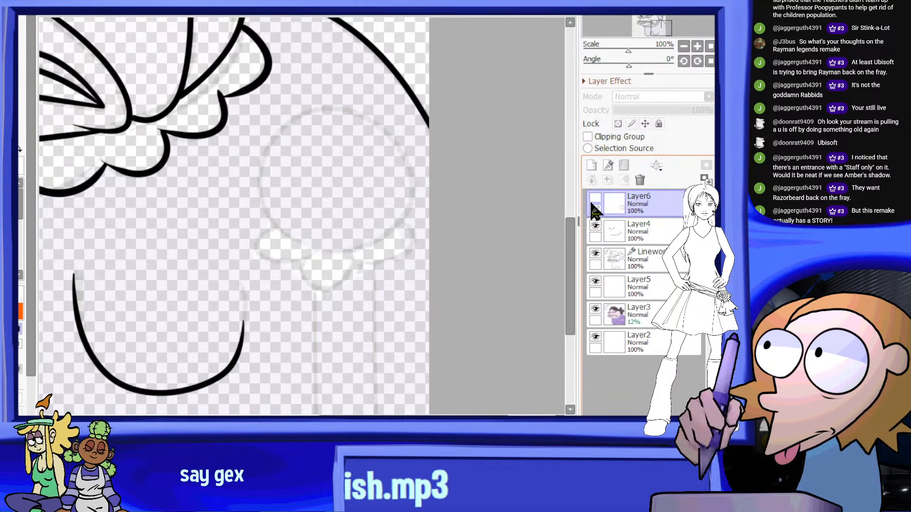
click(595, 198)
scroll(394, 172, down, 4)
scroll(380, 172, up, 3)
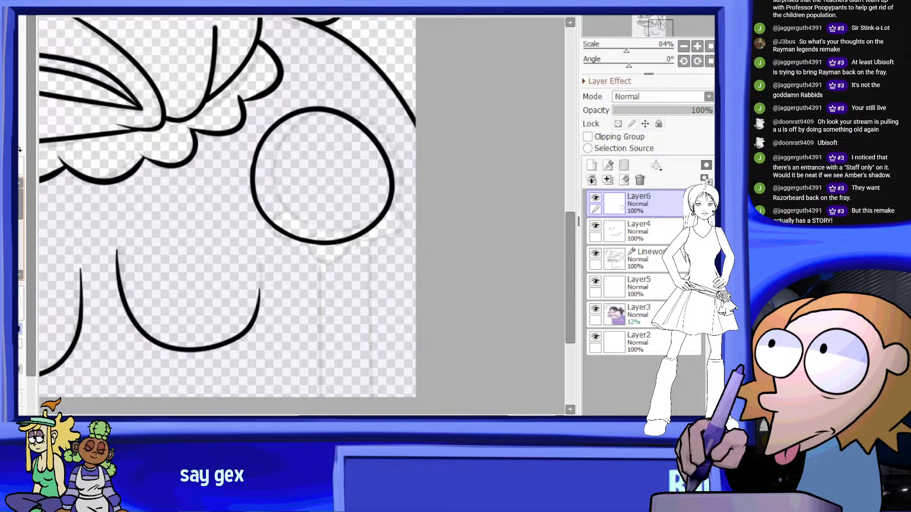
Ink a cuff of three rounded scallops along the lower edge of the round sleeve outline on Layer6
scroll(324, 215, up, 2)
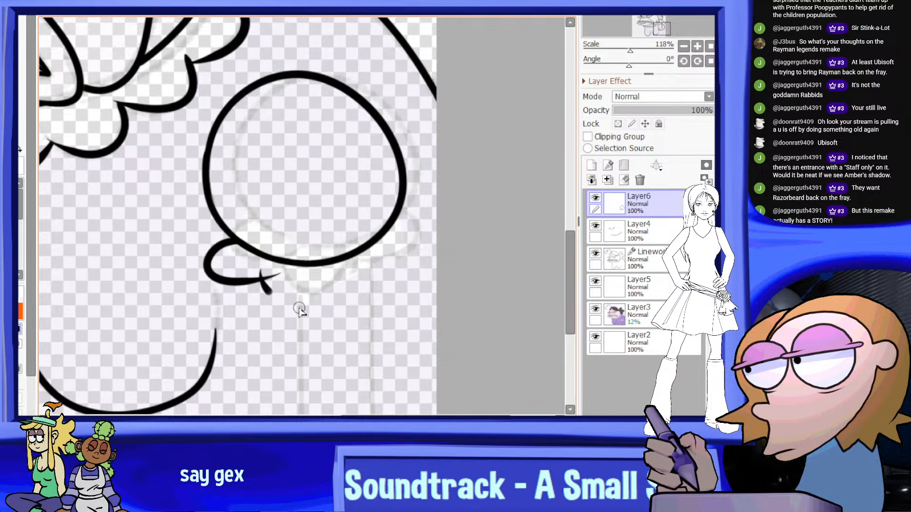
key(ctrl+z)
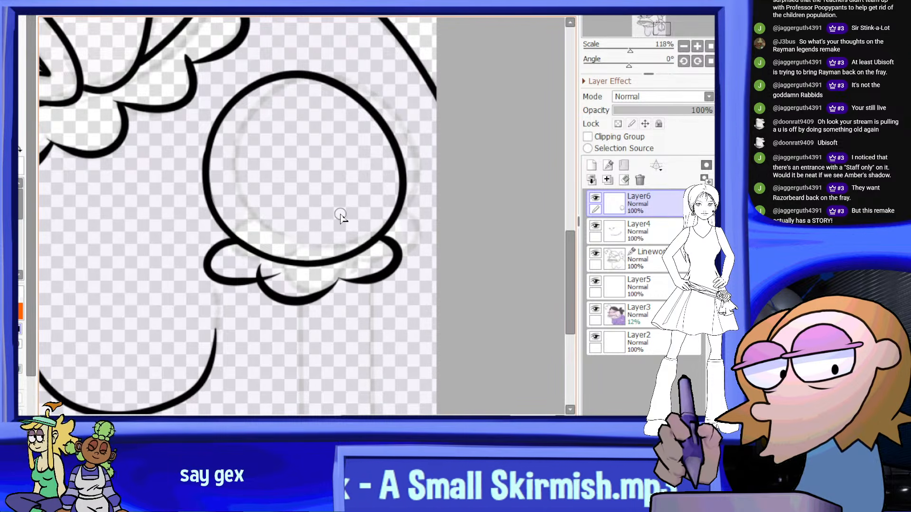
scroll(382, 225, up, 5)
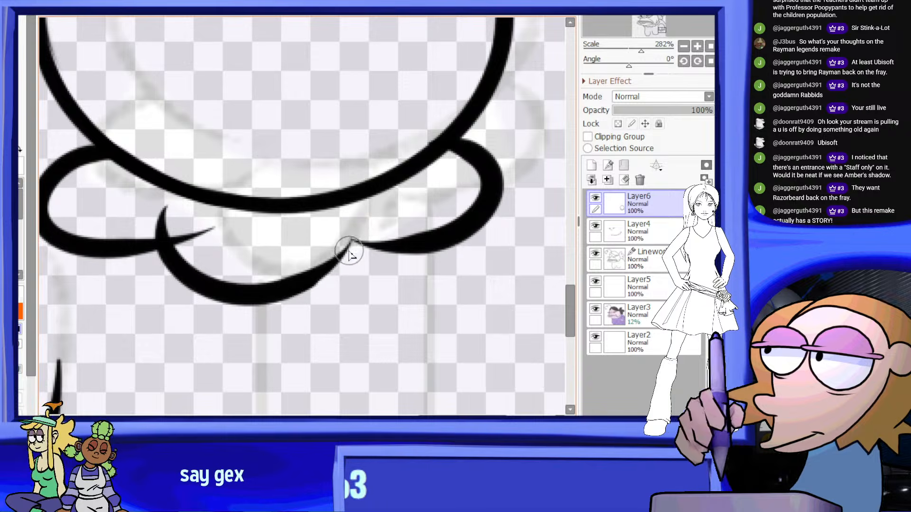
scroll(363, 230, down, 6)
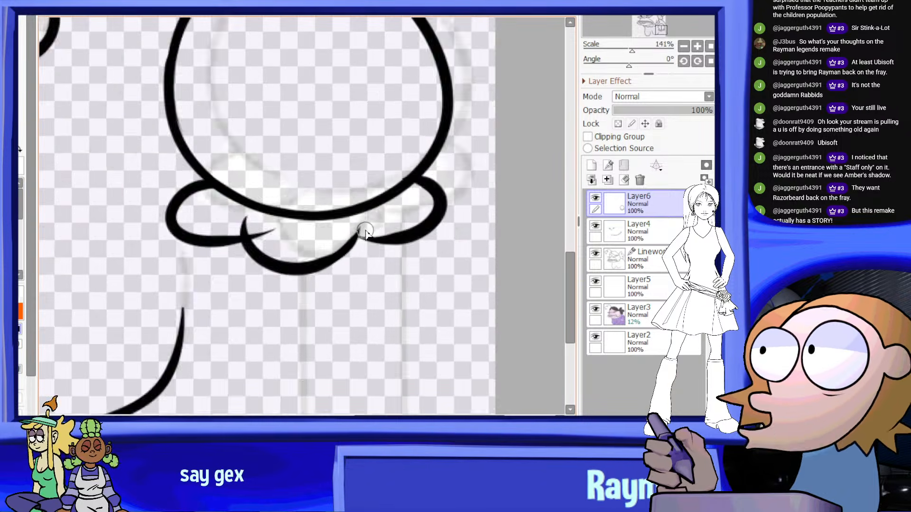
scroll(370, 237, down, 5)
scroll(388, 237, up, 7)
Erase the overlapping line ends where the cuff's middle scallop meets its two neighbours
drag(625, 64, 646, 68)
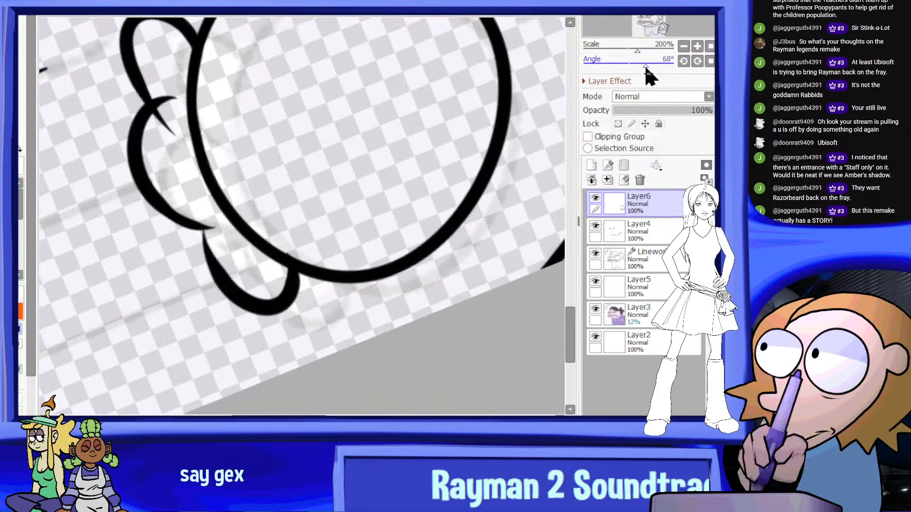
scroll(203, 255, up, 2)
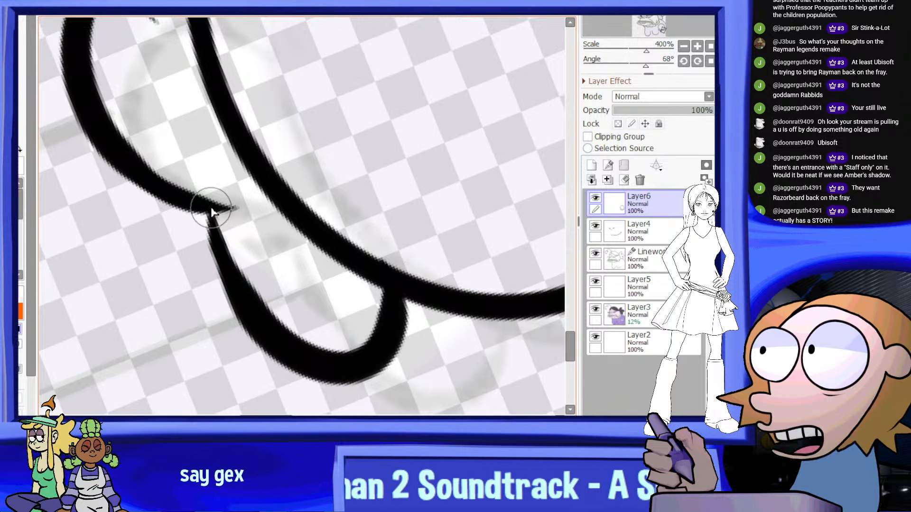
drag(212, 212, 223, 233)
scroll(253, 319, down, 3)
scroll(230, 152, up, 2)
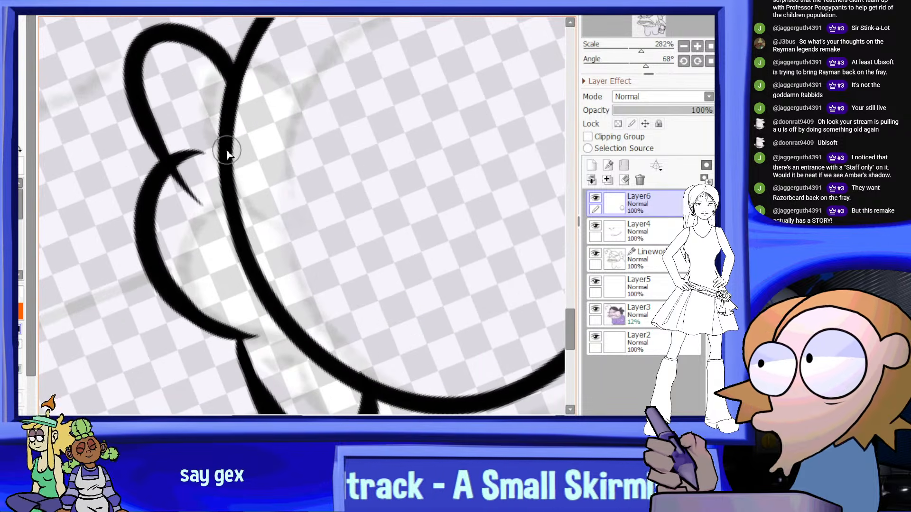
scroll(211, 172, up, 3)
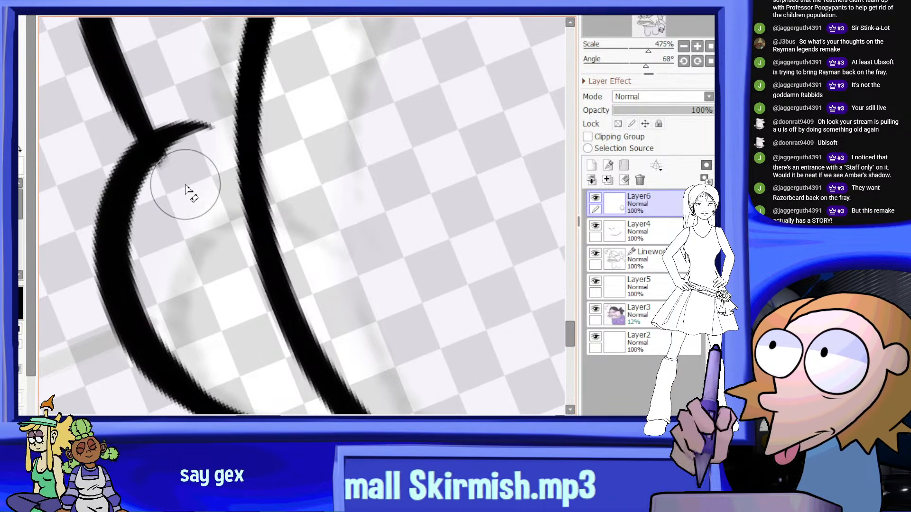
scroll(251, 266, down, 2)
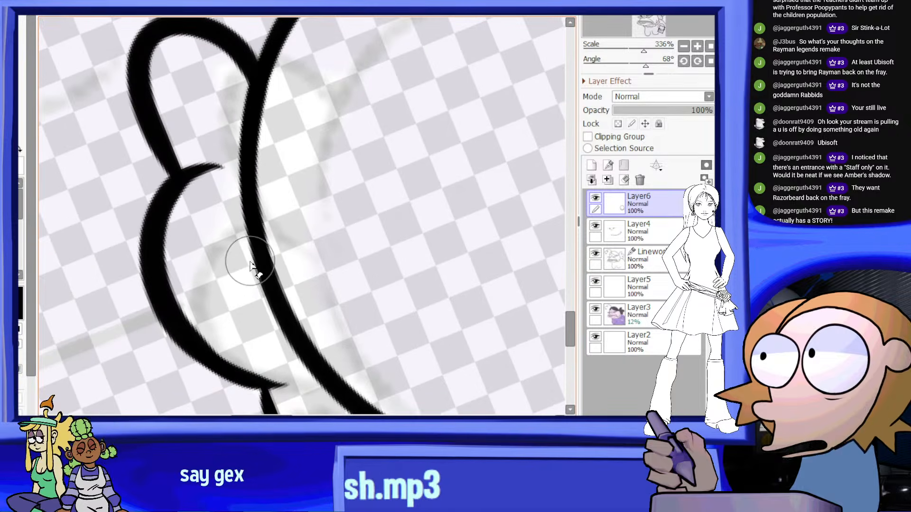
key(Delete)
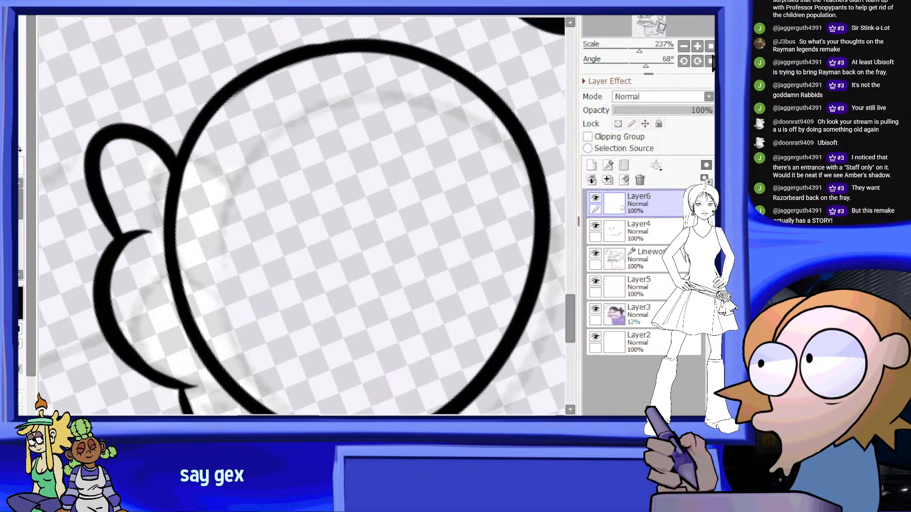
scroll(381, 169, down, 1)
scroll(381, 170, down, 7)
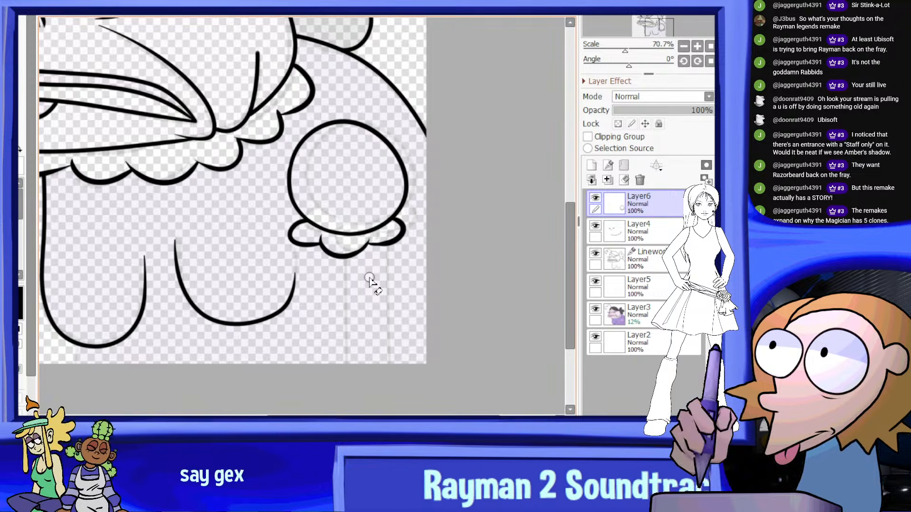
Toggle Layer6 off and on to compare the portrait with and without the sleeve and cuff
scroll(363, 222, down, 3)
scroll(380, 225, up, 2)
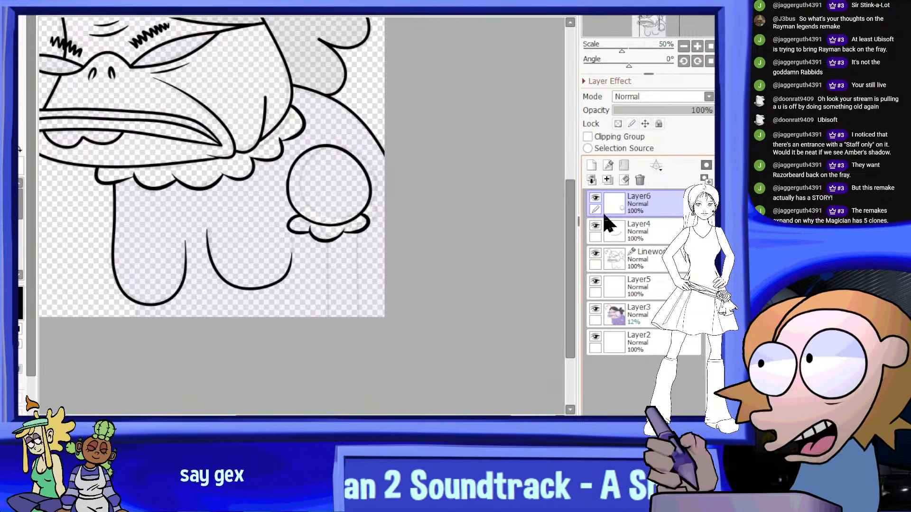
click(593, 200)
click(594, 199)
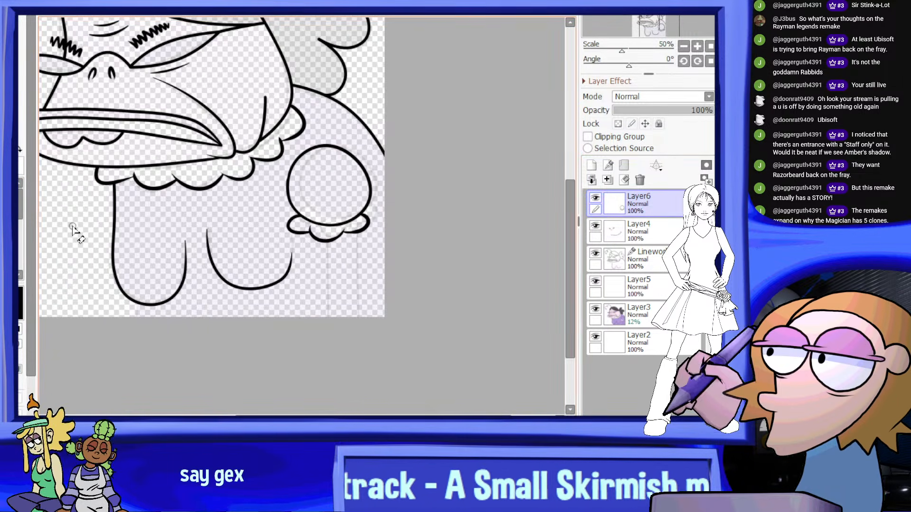
Ink the arm's front edge as a straight vertical line from the cuff down to the canvas's lower edge, redoing uneven strokes
scroll(331, 236, up, 1)
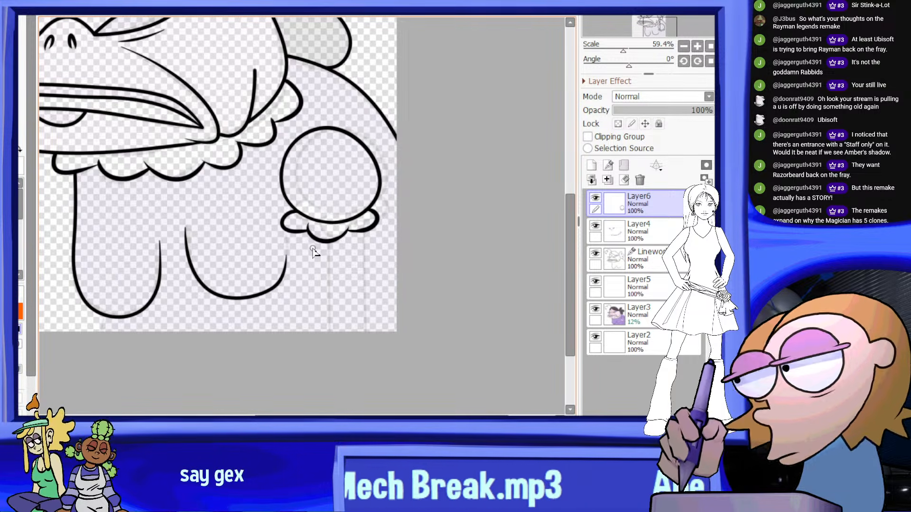
scroll(315, 279, up, 3)
drag(310, 210, 307, 365)
key(ctrl+z)
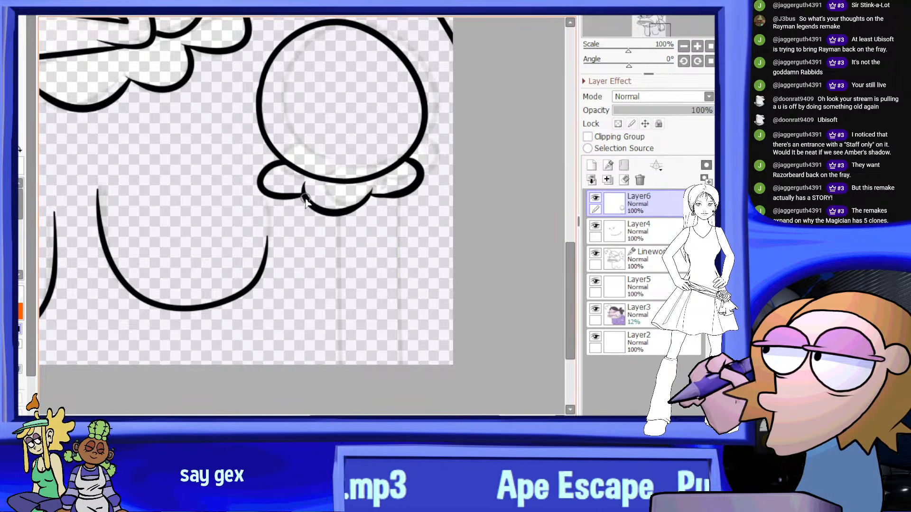
drag(309, 209, 306, 366)
key(ctrl+z)
drag(312, 209, 311, 384)
key(ctrl+z)
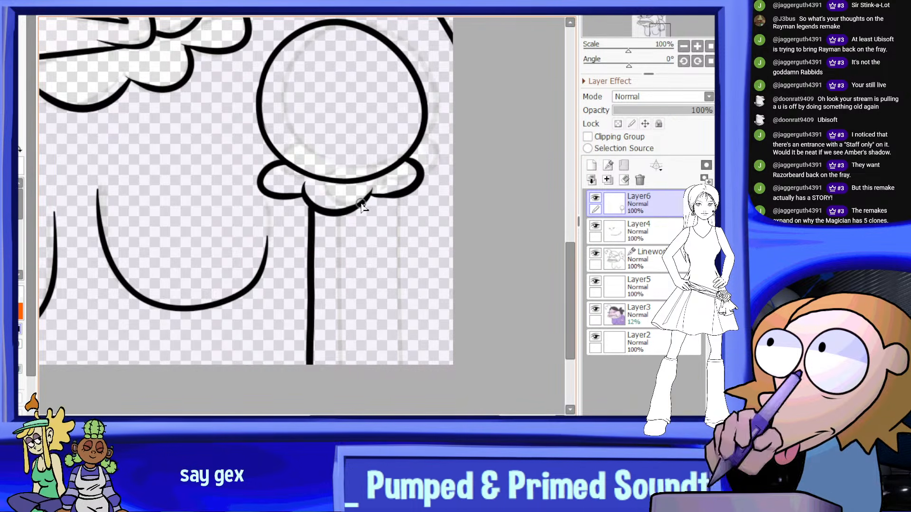
Ink the arm's back edge as a near-vertical line running down from the rear of the cuff, redoing the stroke until it fits
drag(361, 227, 361, 311)
key(ctrl+z)
drag(374, 196, 369, 321)
key(ctrl+z)
drag(374, 196, 369, 331)
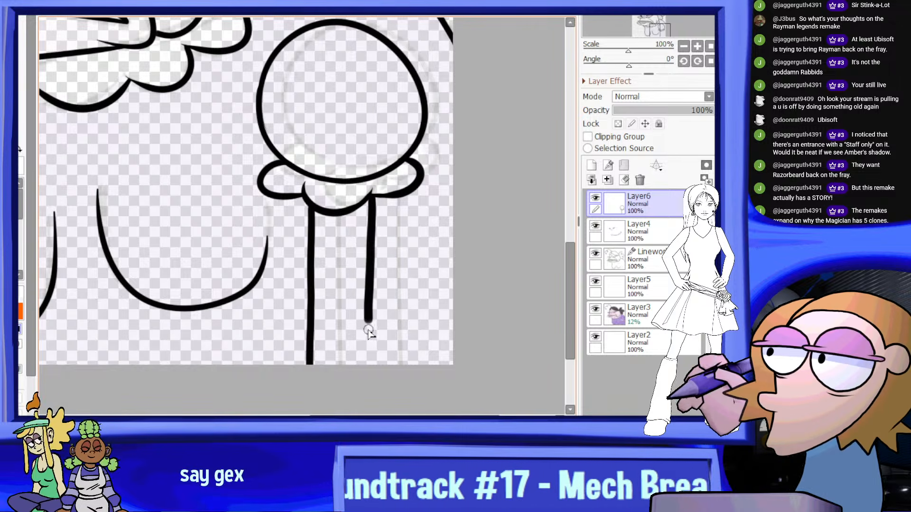
key(ctrl+z)
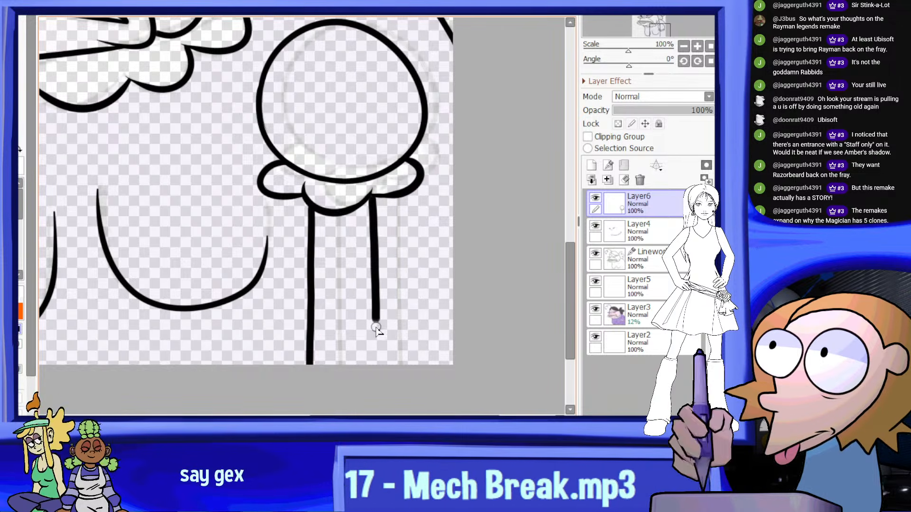
Ink a short vertical torso line from the underside of the front chest curve down to the canvas's lower edge
scroll(379, 242, down, 13)
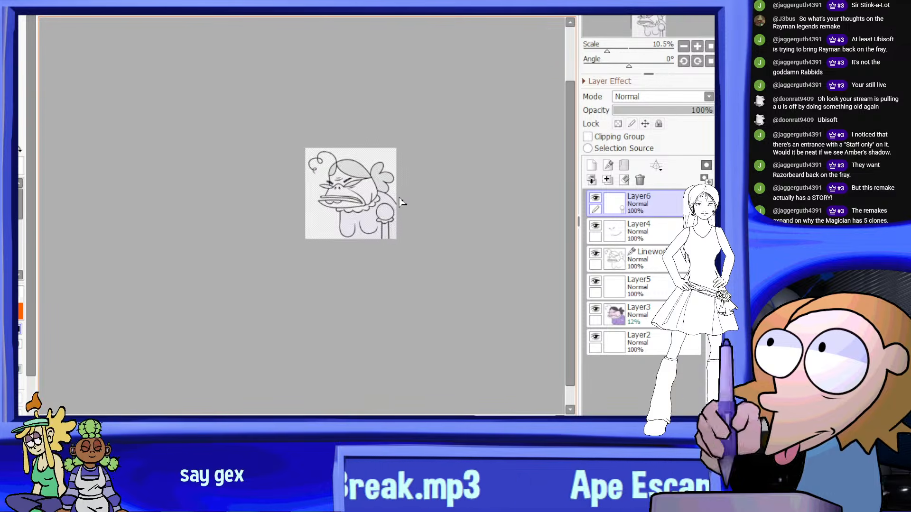
scroll(401, 193, up, 2)
scroll(354, 244, up, 12)
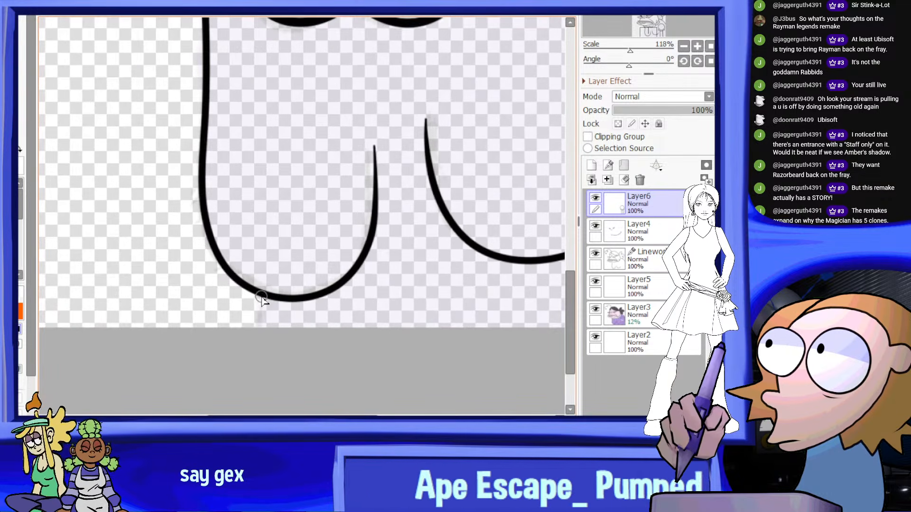
drag(260, 327, 264, 296)
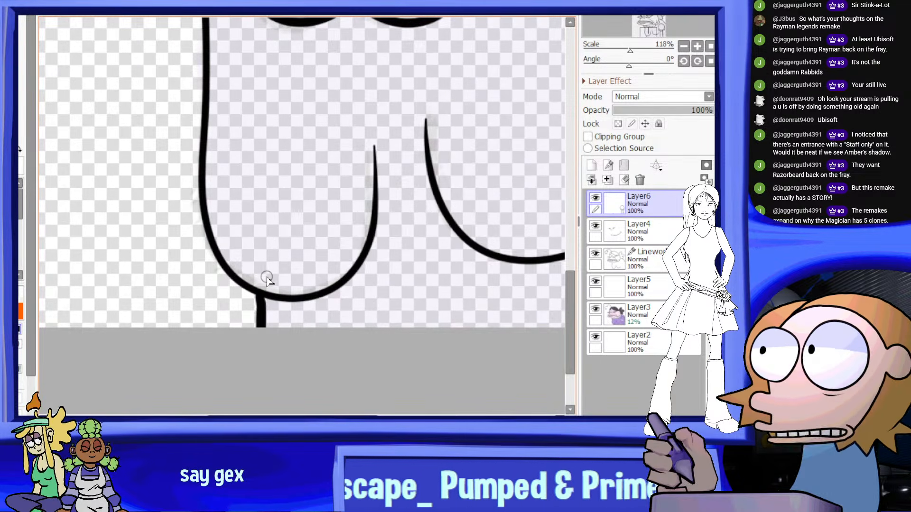
scroll(264, 294, up, 6)
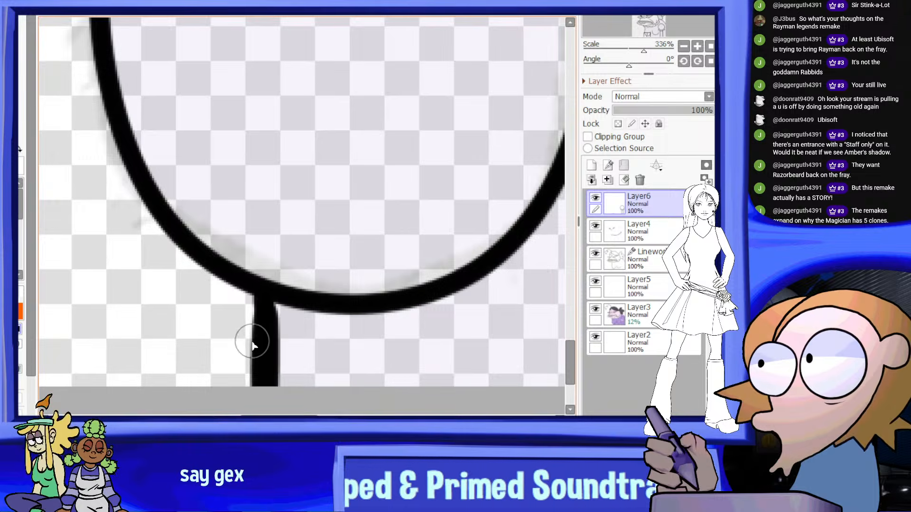
scroll(256, 356, down, 14)
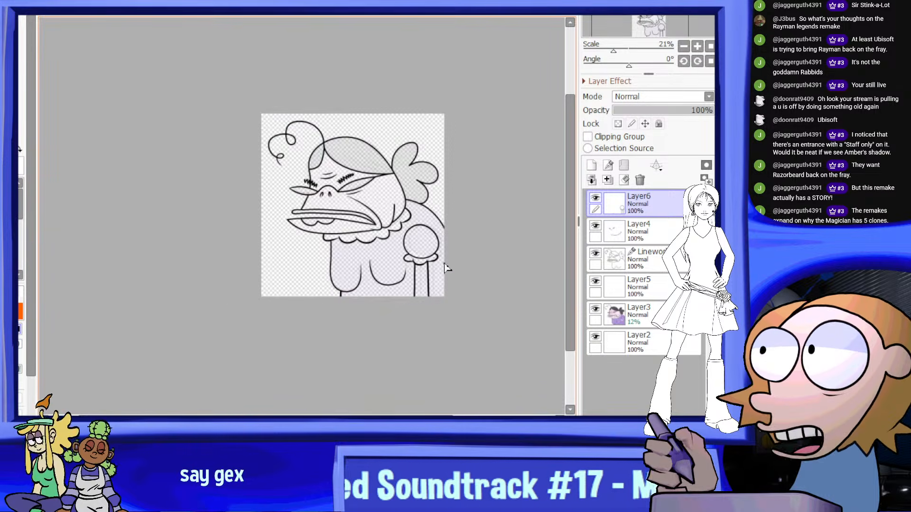
Hide and reshow Layer6 to check its sleeve, cuff, arm and torso lines against the whole portrait
scroll(448, 159, down, 3)
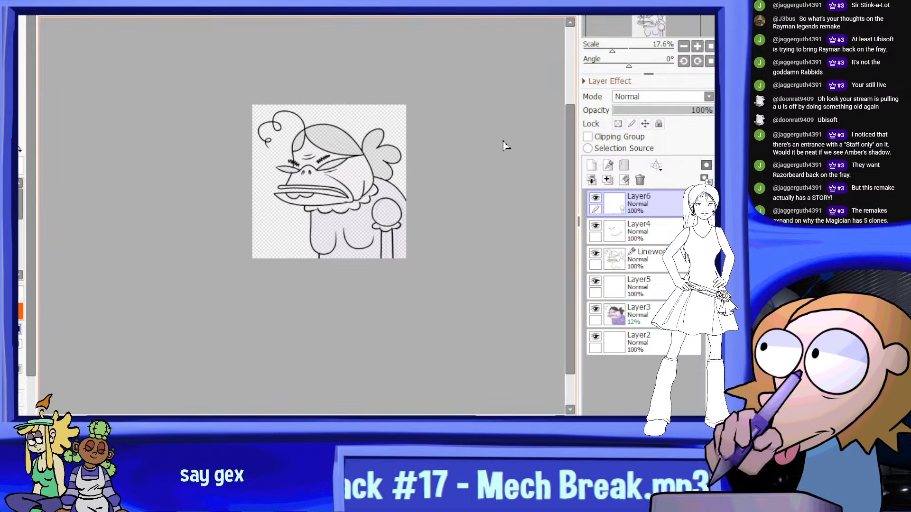
click(595, 198)
click(596, 199)
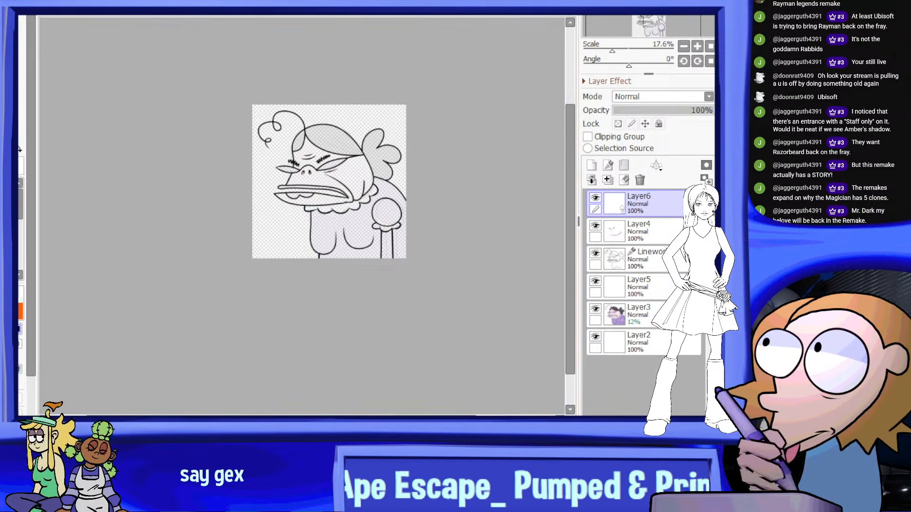
scroll(391, 129, up, 5)
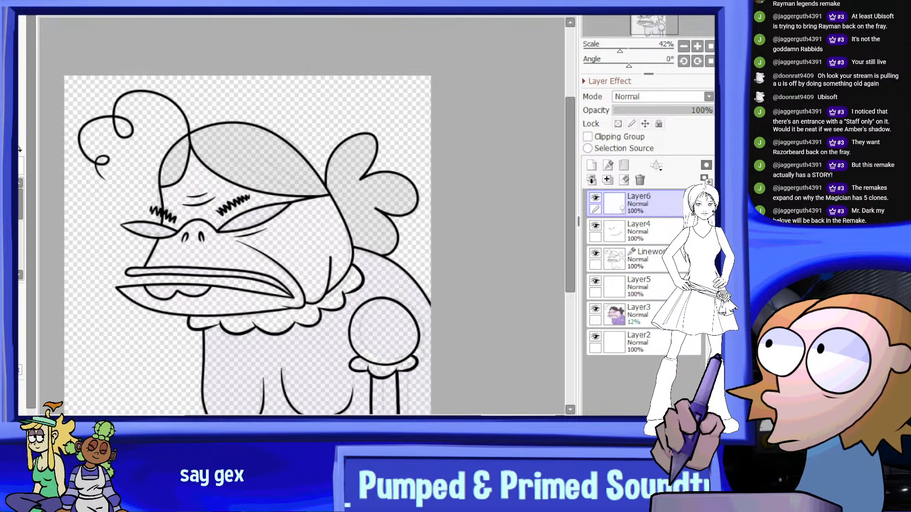
Raise Layer3's opacity to 100% and hide the coloured guide, leaving only the clean linework showing
click(616, 319)
drag(688, 110, 717, 111)
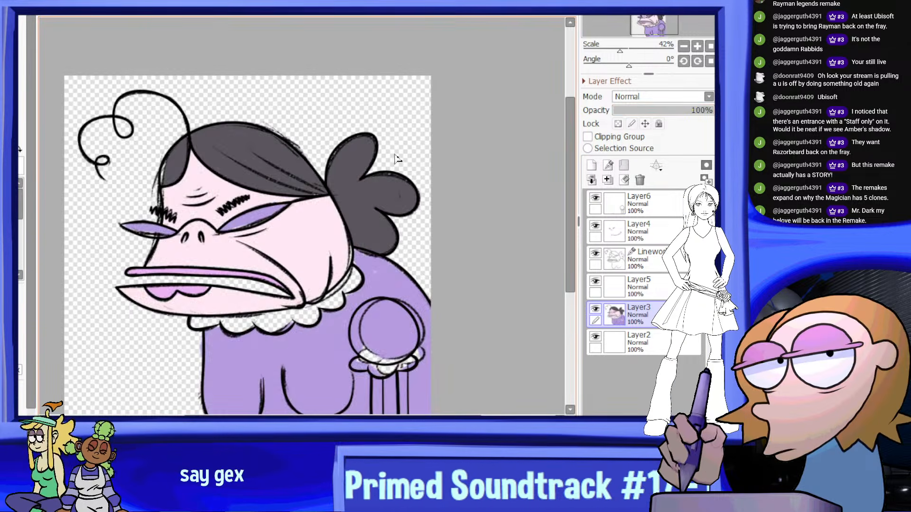
middle_drag(295, 390, 315, 266)
click(595, 308)
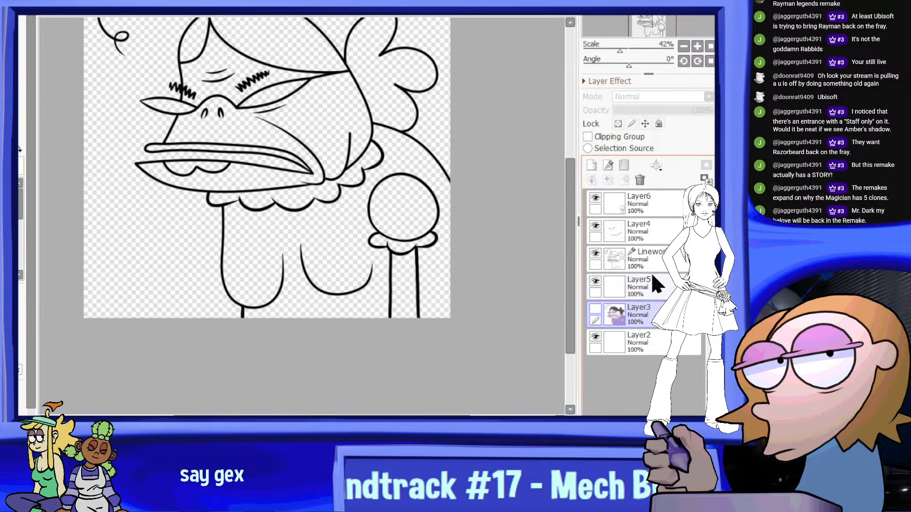
Create a layer folder at the top of the stack and move Layer6, Layer4, the Linework layer and Layer5 into it
click(648, 261)
scroll(266, 196, down, 3)
scroll(351, 147, up, 2)
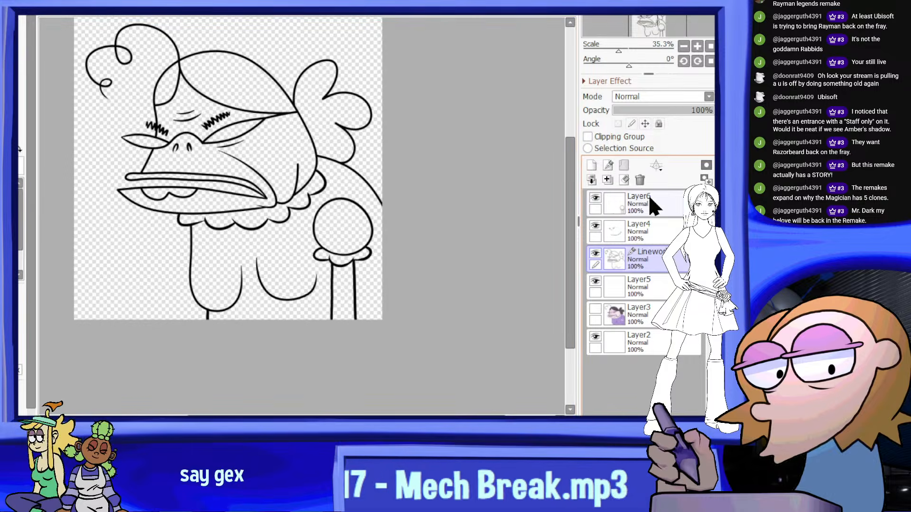
click(649, 196)
click(625, 165)
drag(653, 226, 654, 209)
drag(657, 261, 657, 250)
drag(664, 287, 667, 275)
drag(641, 315, 652, 300)
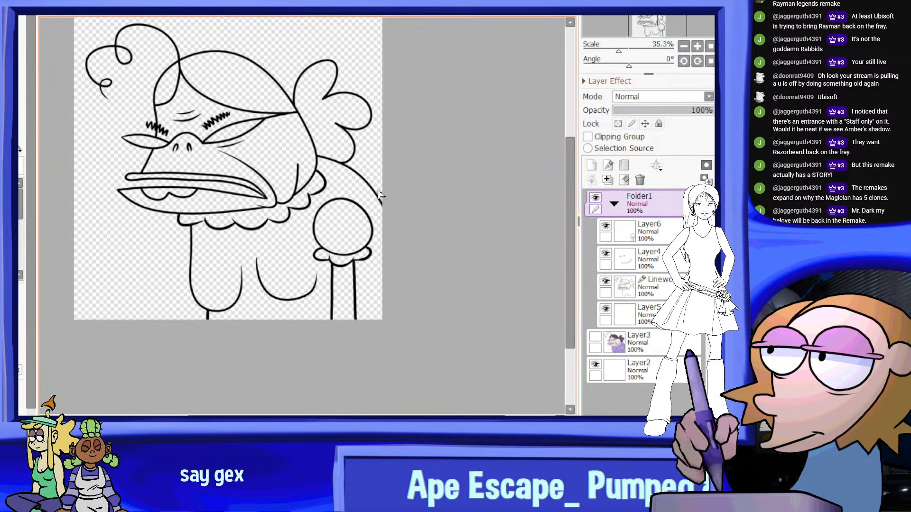
With Folder1 active, select the dress areas: torso, back shoulder, round puffed sleeve and the strip behind the arm
click(303, 246)
click(349, 180)
click(351, 228)
click(367, 267)
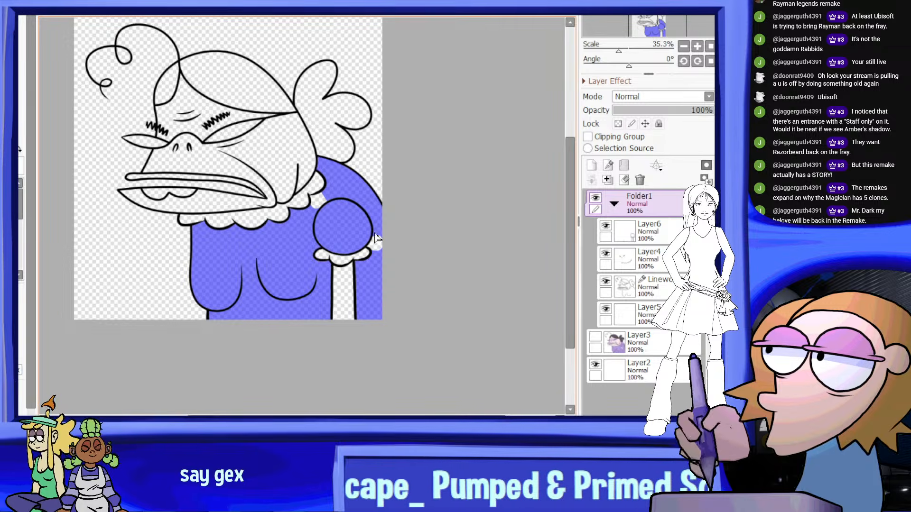
click(375, 242)
scroll(356, 227, up, 3)
scroll(310, 200, down, 2)
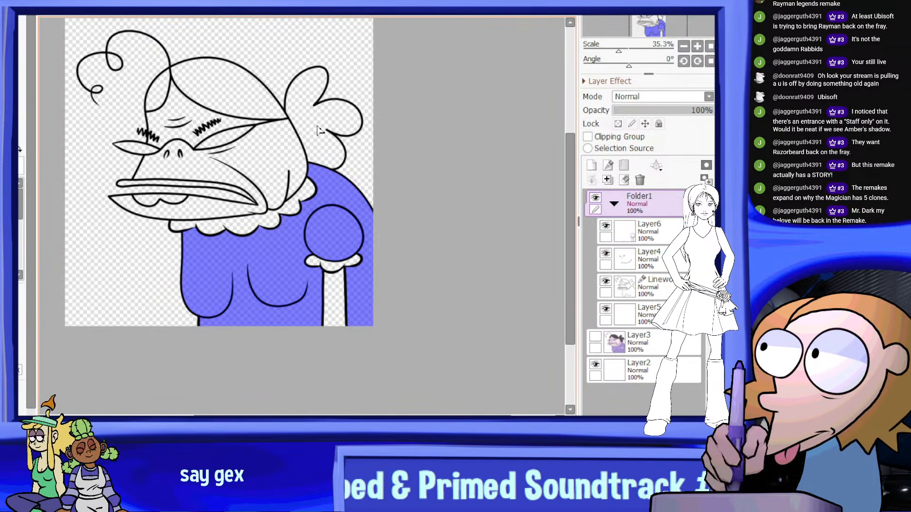
Paint the selected dress areas flat lavender on Layer5
click(18, 227)
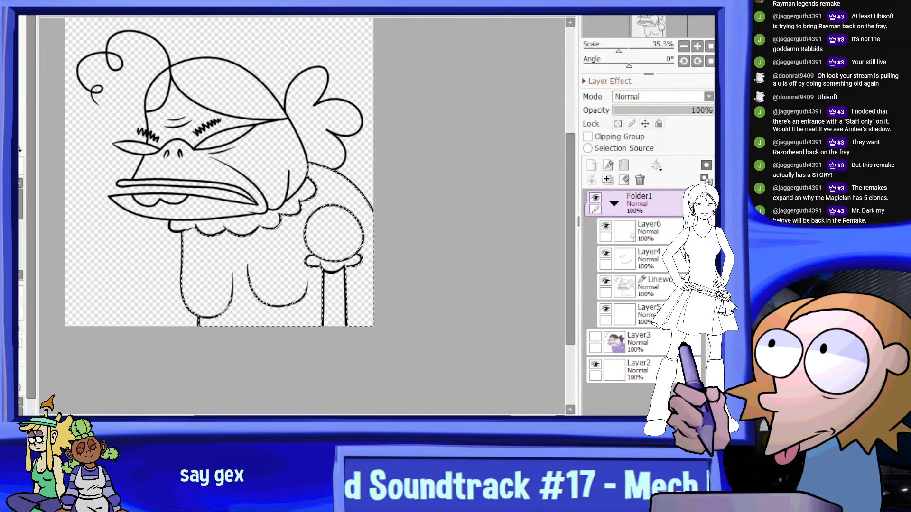
drag(19, 283, 19, 324)
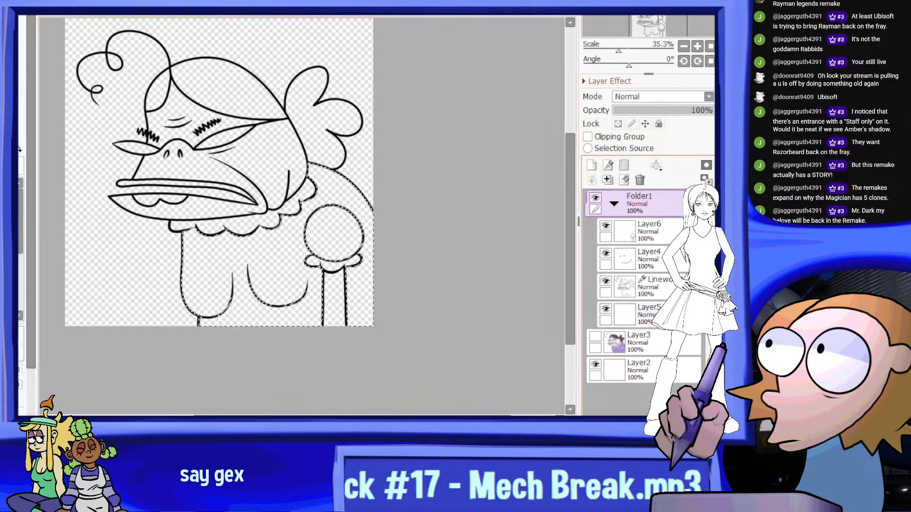
click(625, 314)
mouse_move(380, 258)
mouse_down()
mouse_move(242, 271)
mouse_move(335, 200)
mouse_up()
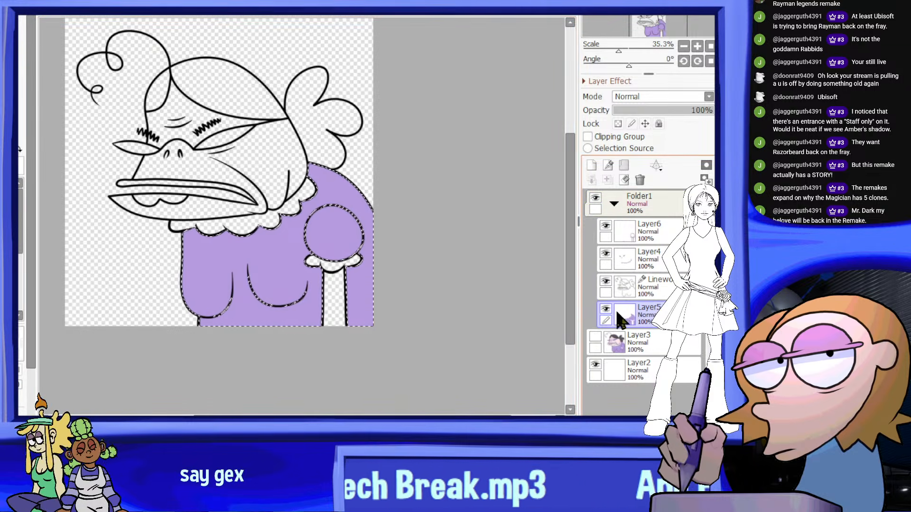
Sample the pale pink skin from Layer3, hide it again, and replace the dress selection with the cheek and muzzle using Folder1
click(596, 332)
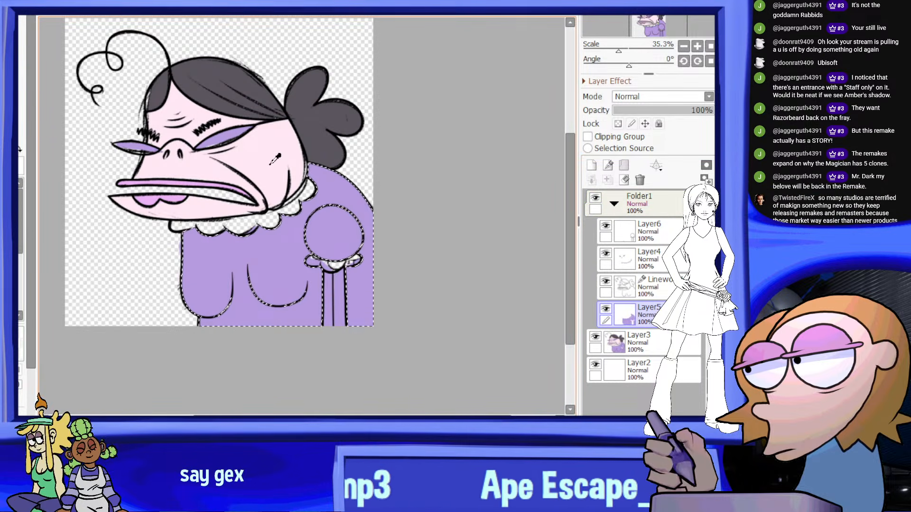
click(597, 331)
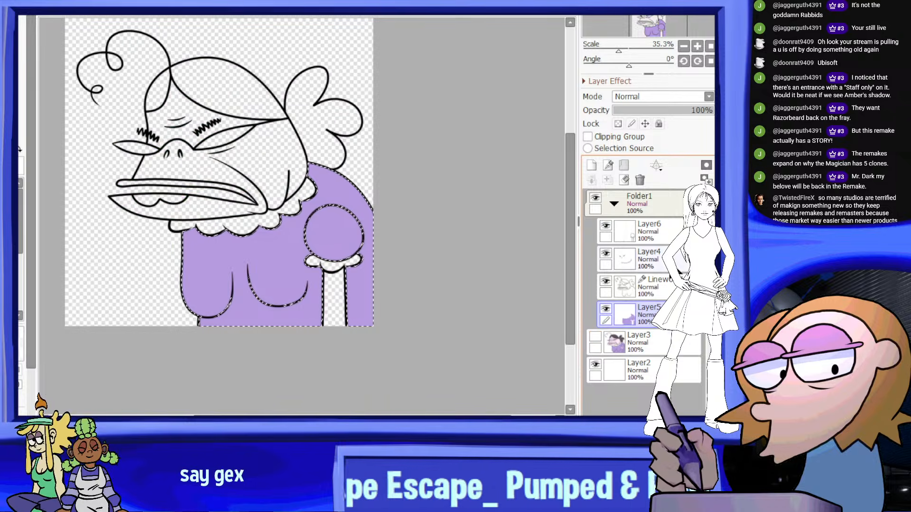
click(636, 204)
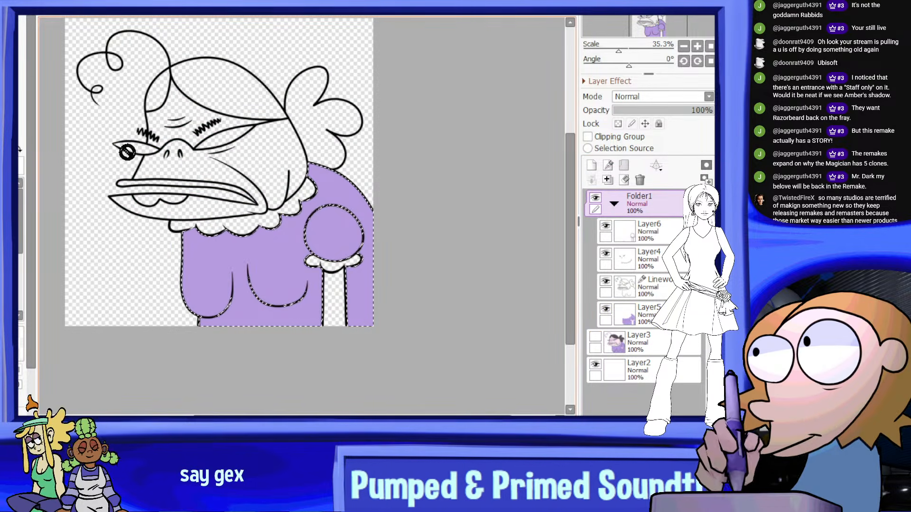
click(14, 138)
click(289, 155)
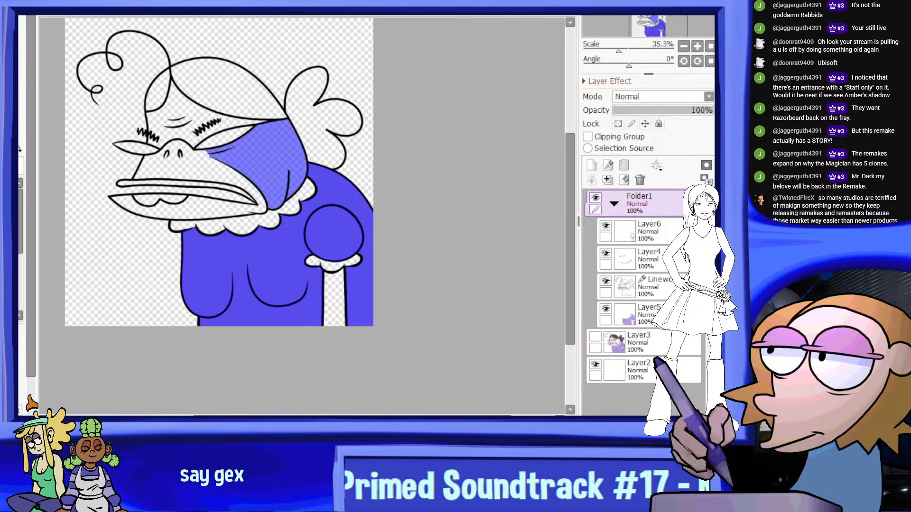
click(133, 15)
click(262, 169)
click(248, 183)
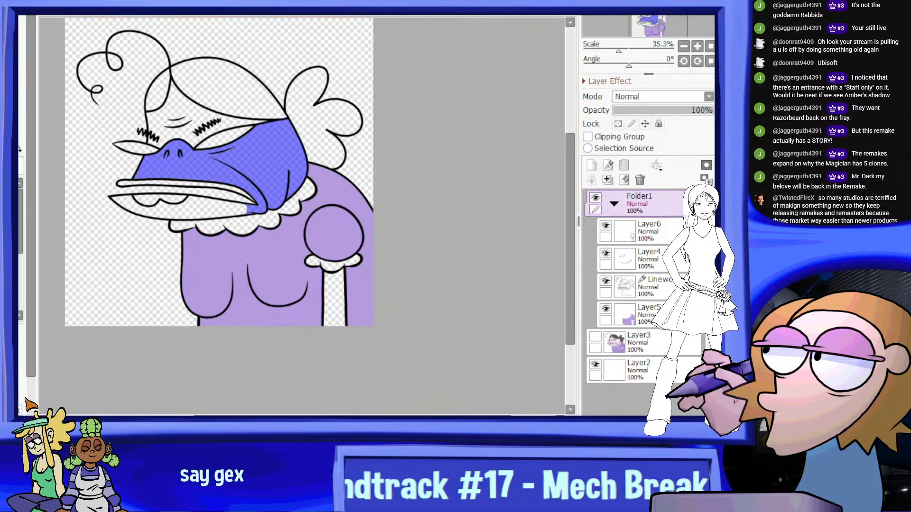
Add the lower jaw, its front tip and the forehead around the brows to the face selection
scroll(238, 199, up, 1)
click(223, 217)
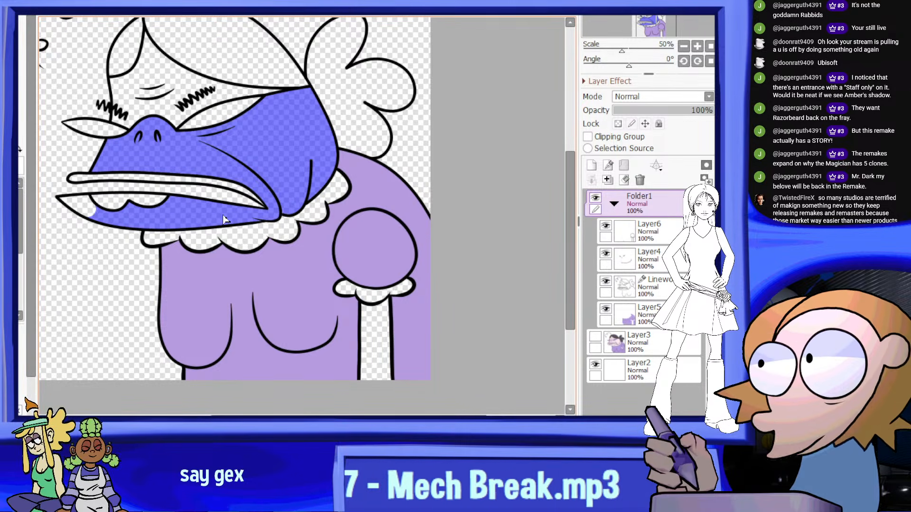
click(81, 206)
middle_drag(208, 93, 198, 132)
click(186, 146)
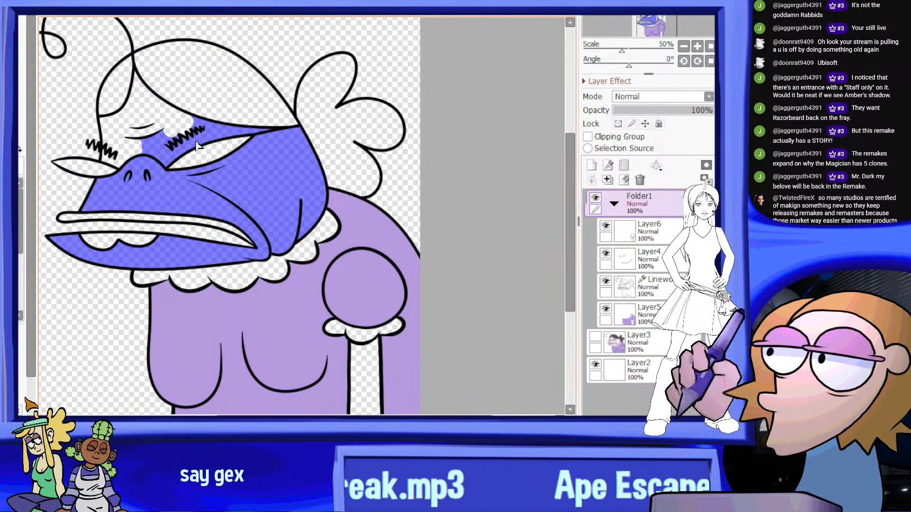
click(169, 122)
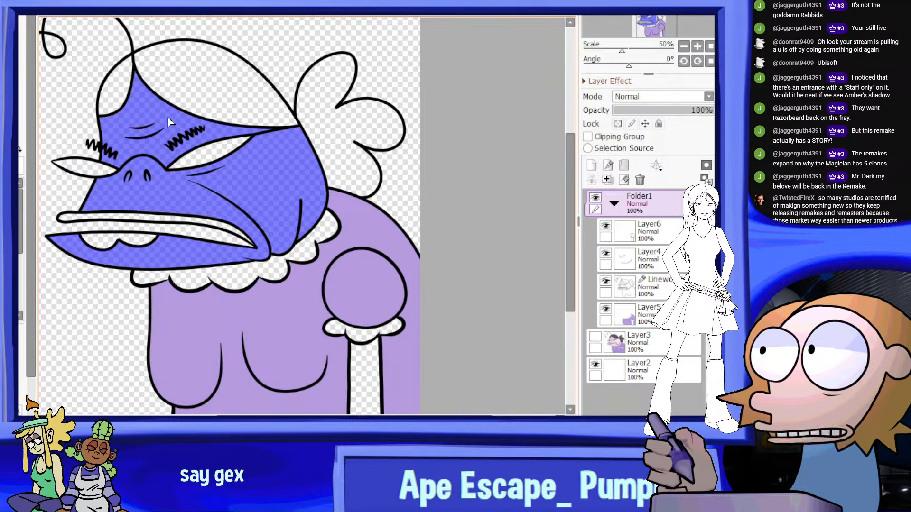
scroll(243, 195, down, 1)
middle_drag(244, 195, 244, 209)
scroll(285, 175, up, 1)
scroll(339, 190, down, 2)
scroll(322, 223, up, 4)
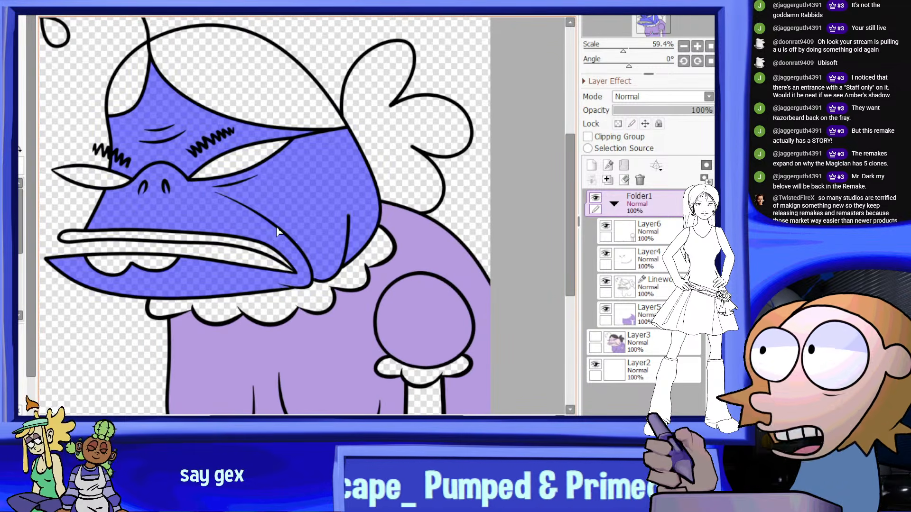
scroll(313, 223, down, 3)
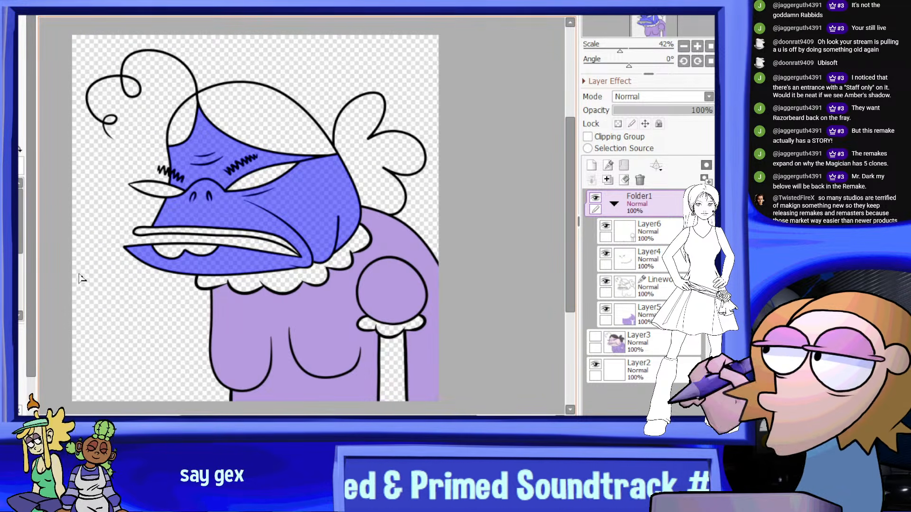
Paint the selected face flat pale pink on Layer5 and clear the selection
click(12, 290)
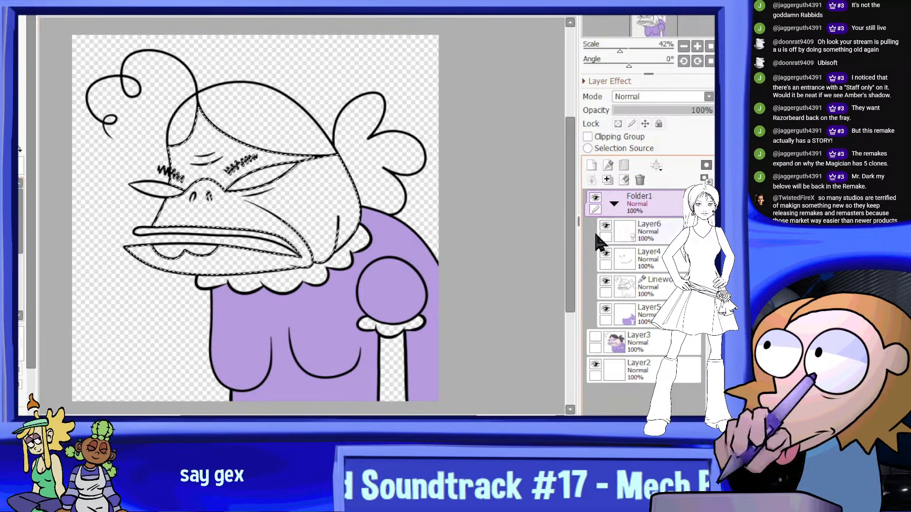
click(637, 311)
mouse_move(351, 190)
mouse_down()
mouse_move(292, 218)
mouse_move(190, 227)
mouse_up()
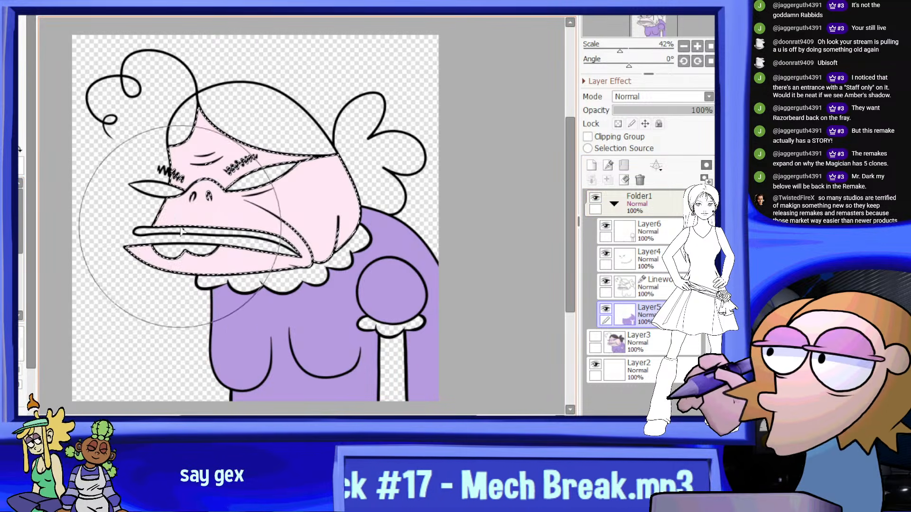
scroll(314, 189, down, 4)
scroll(329, 162, up, 2)
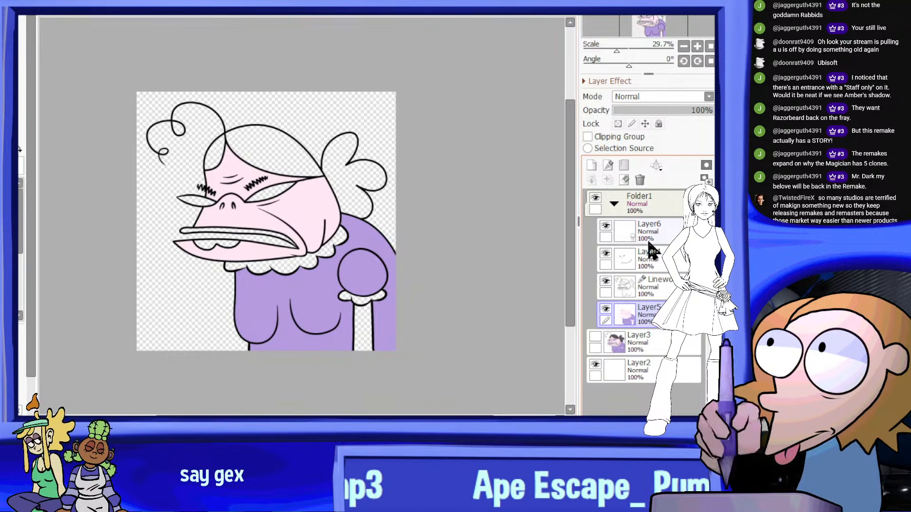
Select the main hair section, the front lock and the lobed bun from the Linework layer
click(647, 287)
scroll(258, 171, up, 3)
click(249, 154)
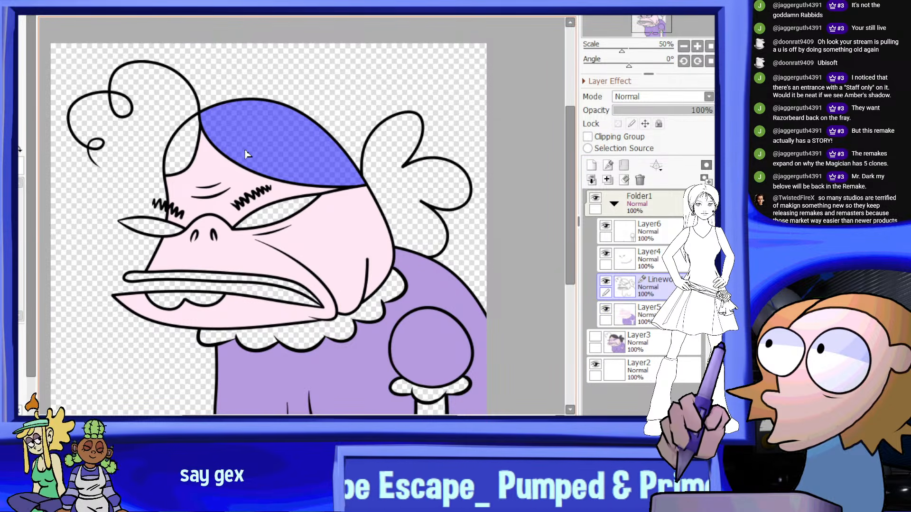
click(429, 199)
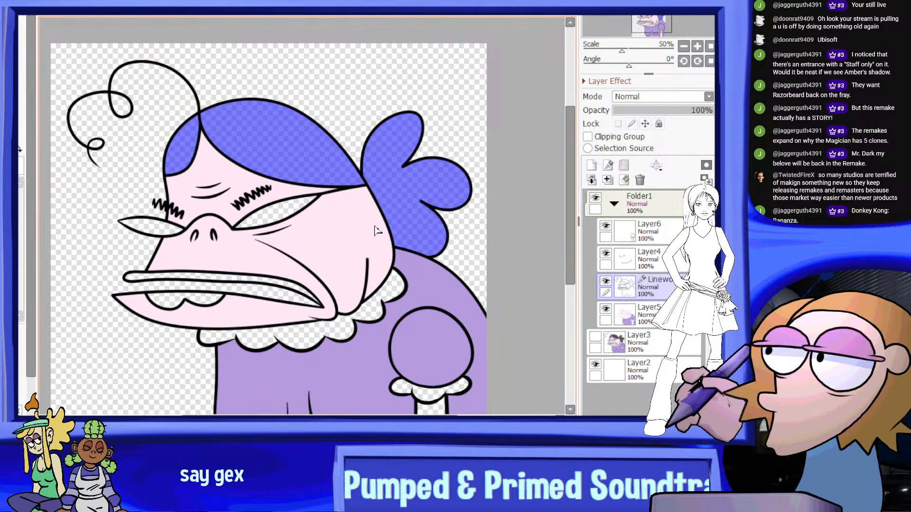
Sample the dark grey hair colour from Layer3, hide it again, and paint the selected hair on Layer5
click(595, 337)
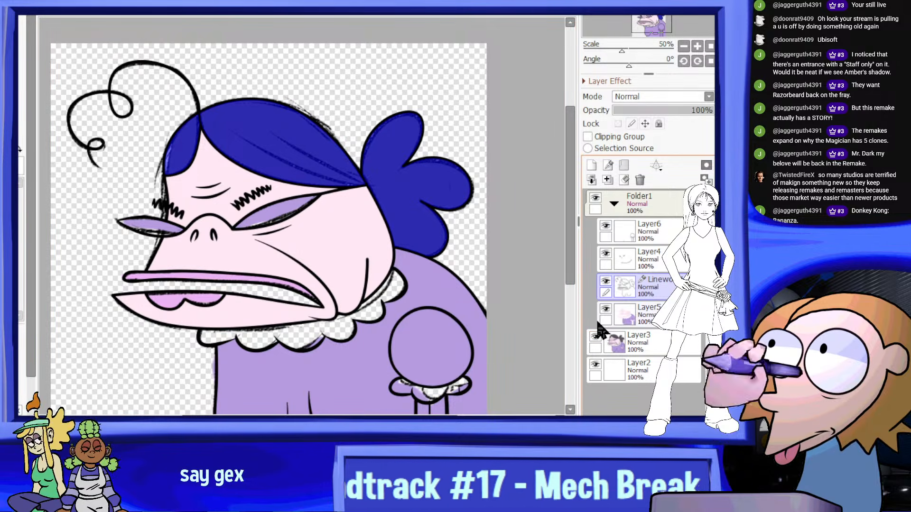
click(595, 337)
click(631, 314)
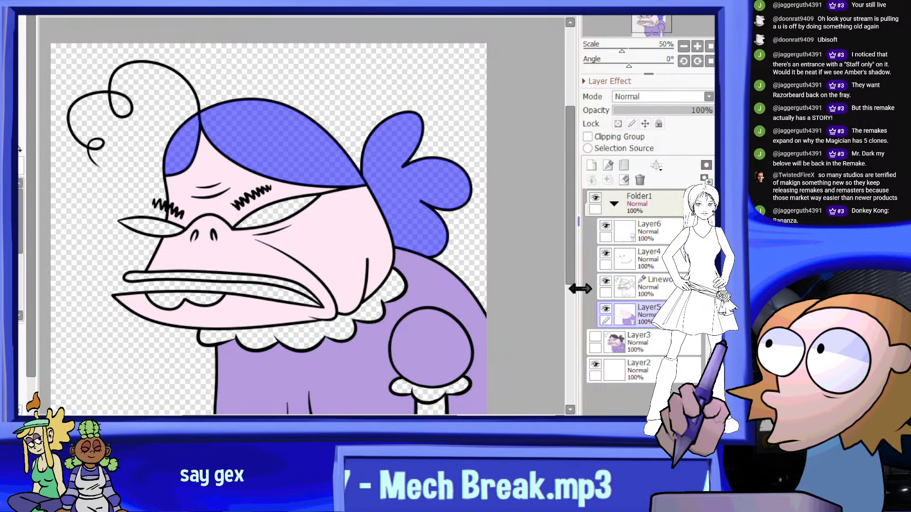
scroll(398, 183, down, 6)
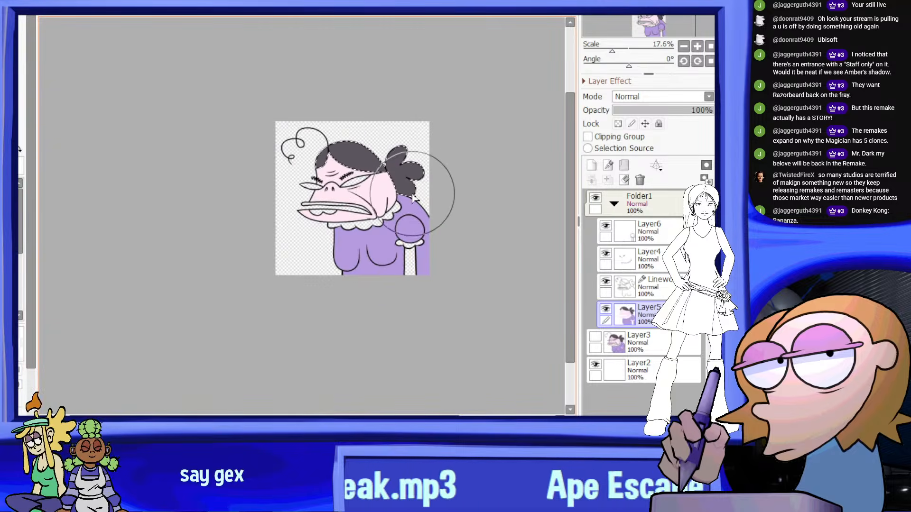
scroll(394, 190, up, 5)
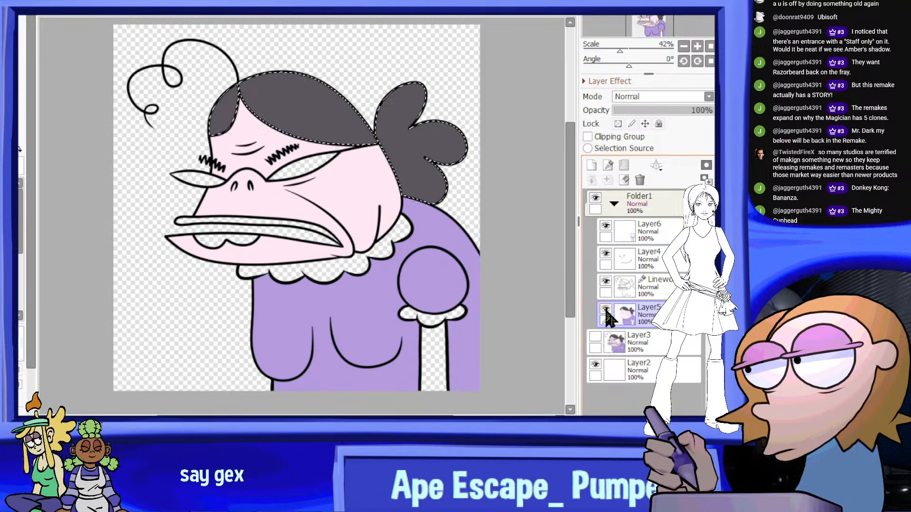
Reference the mouth colours on Layer3, hide it again, and select both tongue lobes inside the mouth with Folder1 active
click(596, 336)
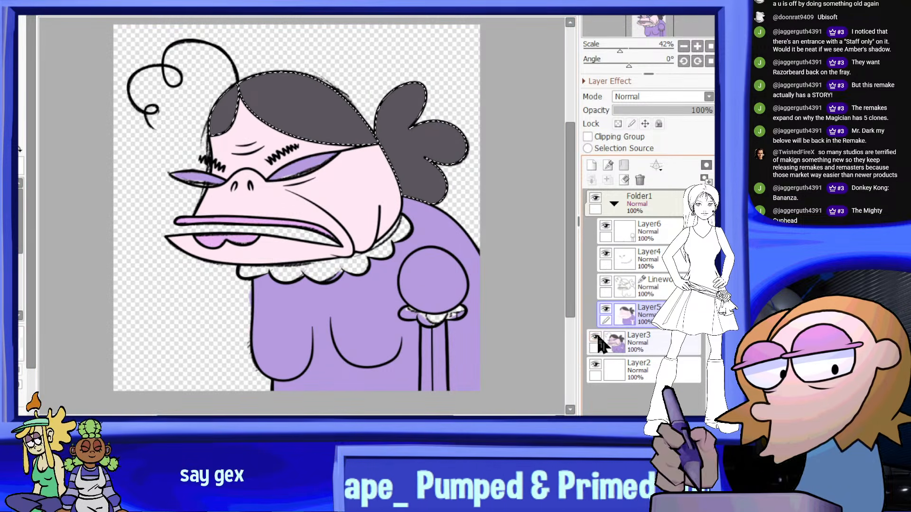
scroll(233, 223, up, 6)
click(596, 336)
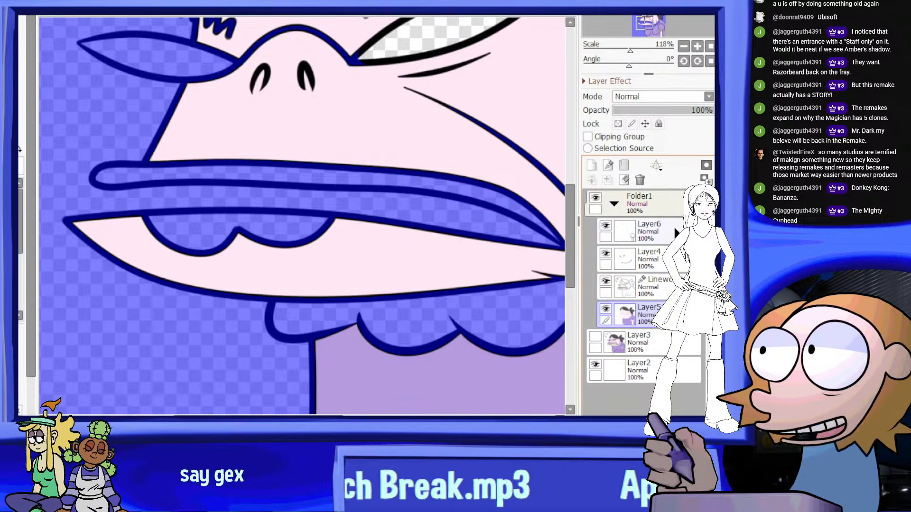
click(672, 213)
click(190, 230)
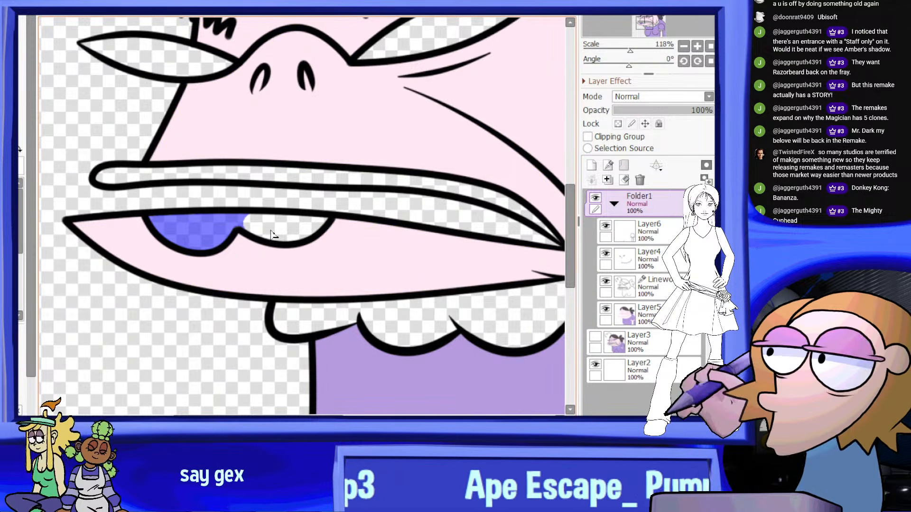
click(284, 226)
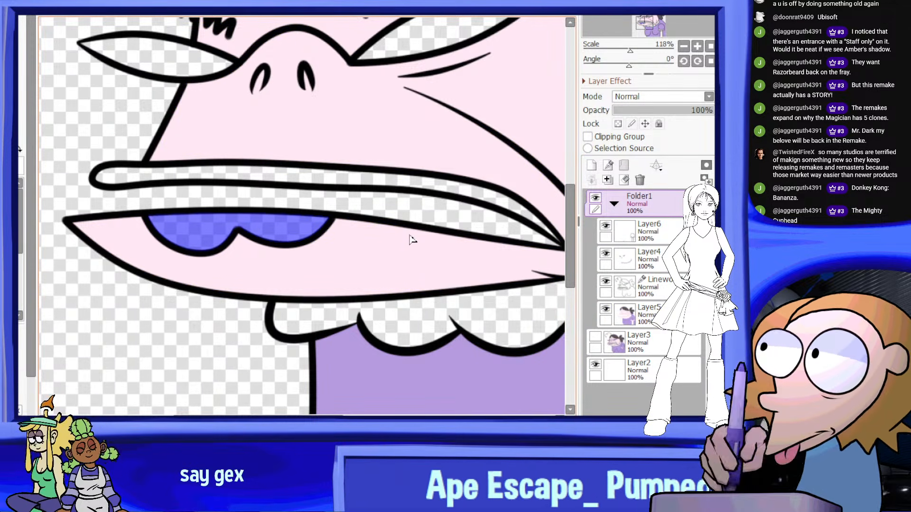
Briefly toggle the visibility of Layer5 and Layer3 for reference, and add the upper lip strip to the tongue selection
click(603, 309)
click(601, 306)
click(593, 333)
click(594, 334)
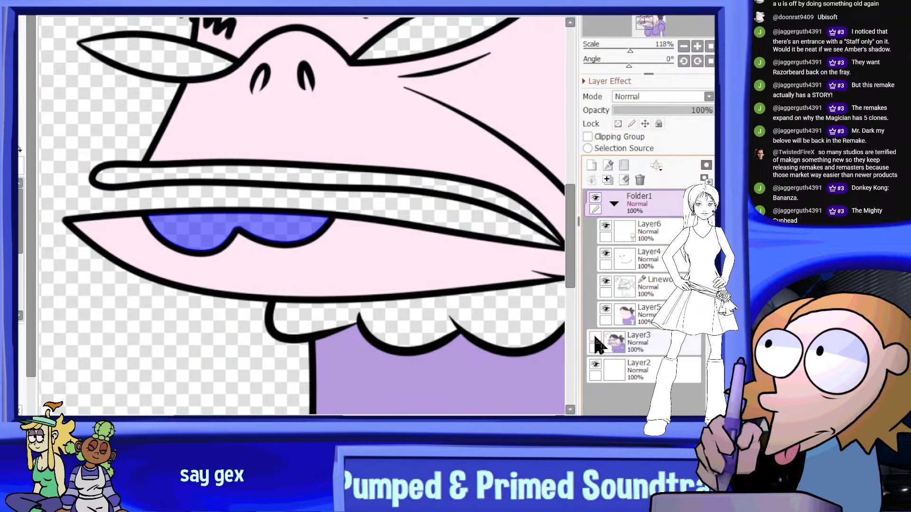
click(354, 185)
Paint the selected upper lip and tongue flat pinkish lilac on Layer5, covering the lip's narrow corner, and clear the selection
click(16, 246)
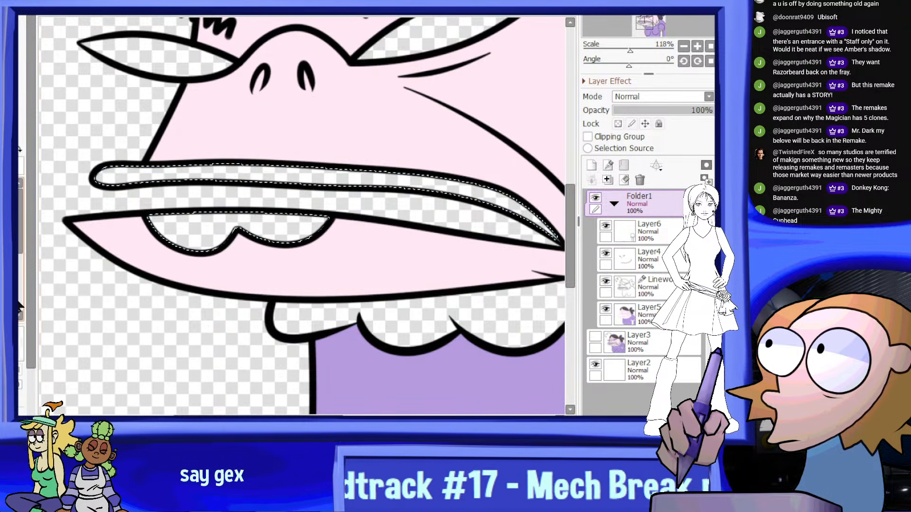
click(628, 314)
drag(487, 269, 353, 222)
scroll(353, 222, down, 1)
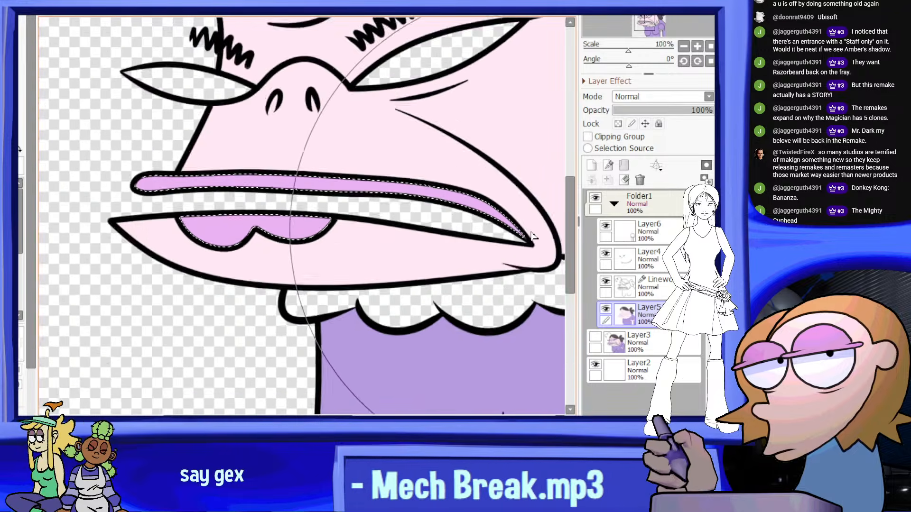
scroll(526, 241, up, 9)
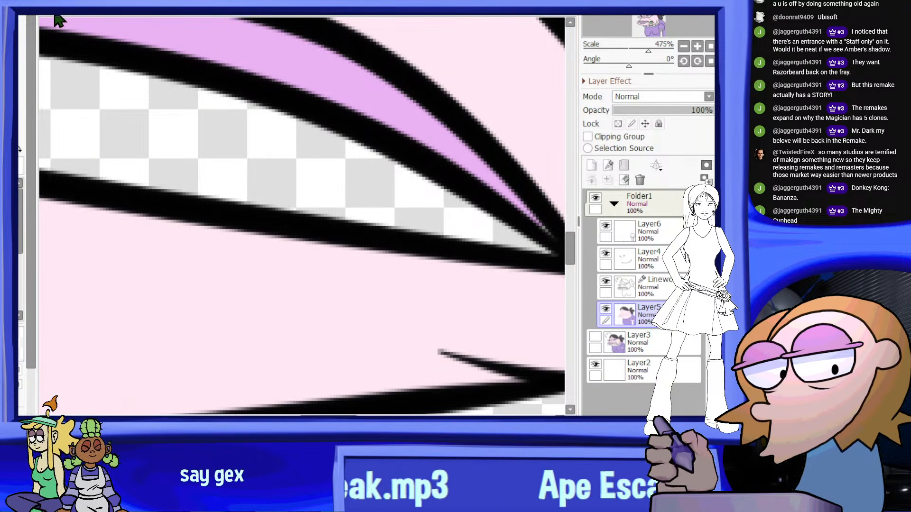
scroll(374, 235, up, 2)
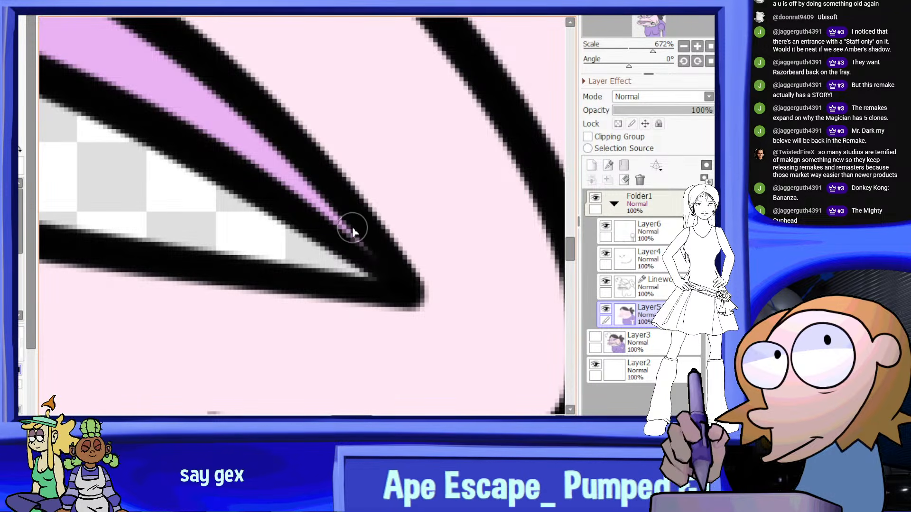
scroll(354, 231, down, 15)
scroll(354, 232, up, 2)
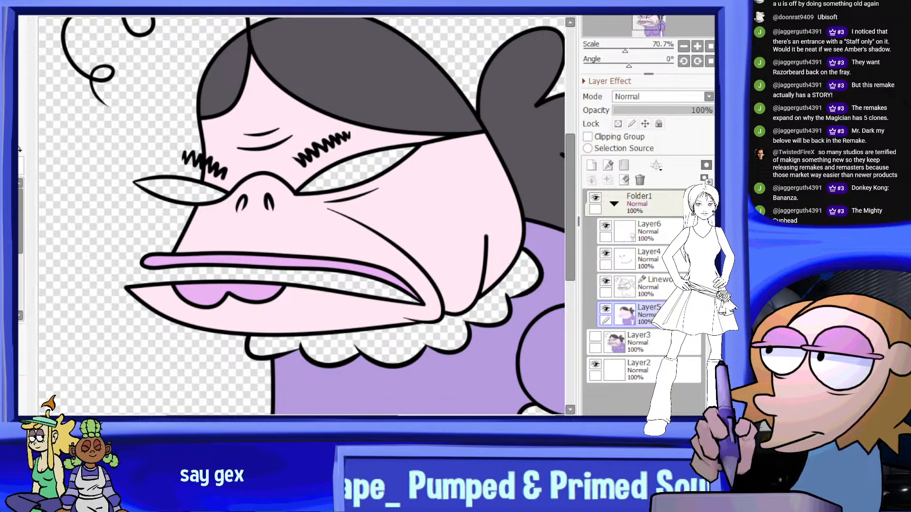
Select both almond-shaped eyes beside the nose with Folder1 active
scroll(264, 167, up, 2)
click(192, 204)
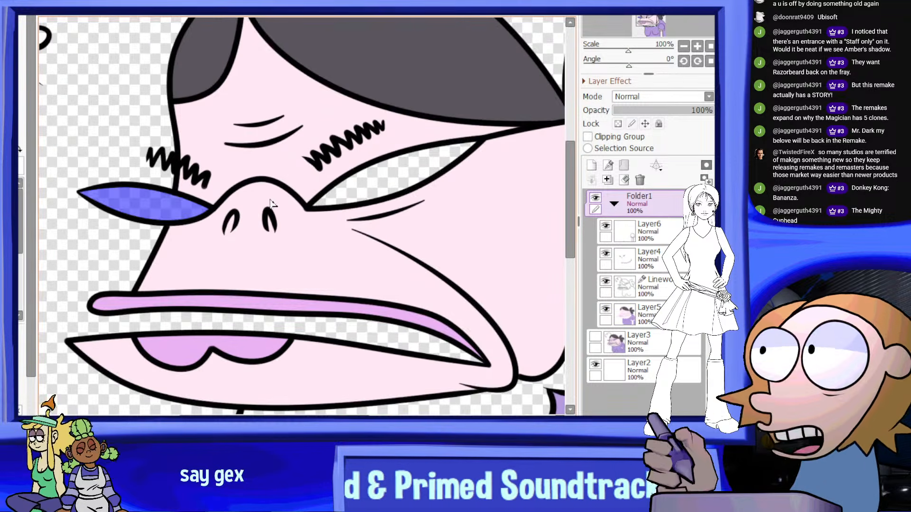
click(391, 183)
scroll(362, 202, up, 4)
scroll(346, 208, down, 6)
scroll(345, 209, up, 3)
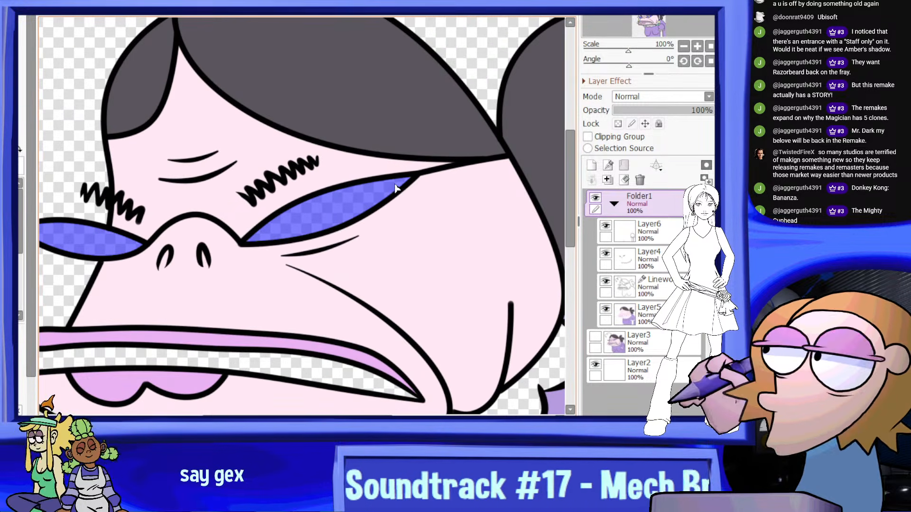
scroll(437, 170, down, 3)
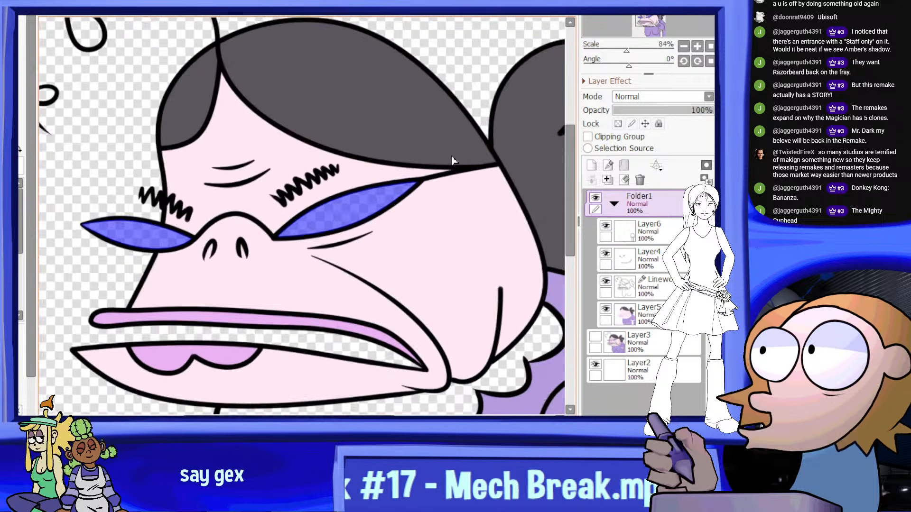
scroll(404, 142, up, 1)
scroll(378, 116, down, 2)
scroll(408, 190, up, 1)
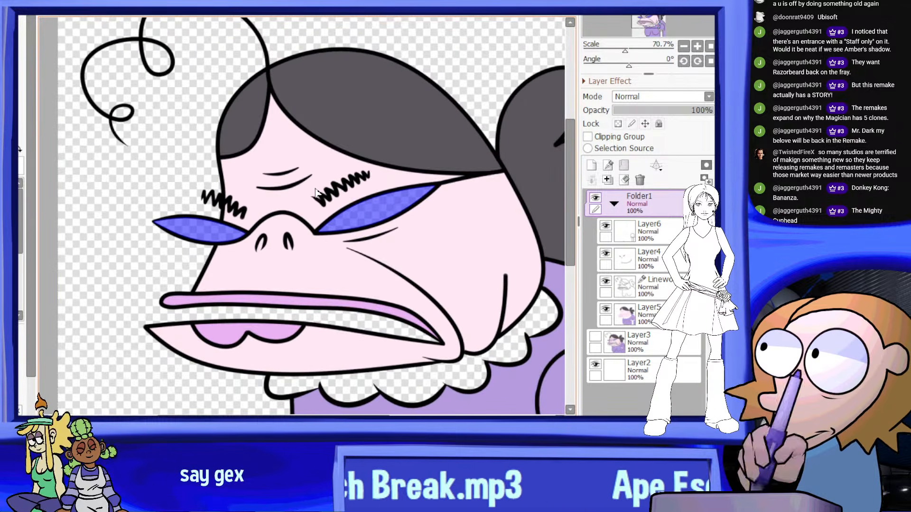
scroll(438, 206, down, 1)
scroll(220, 225, up, 5)
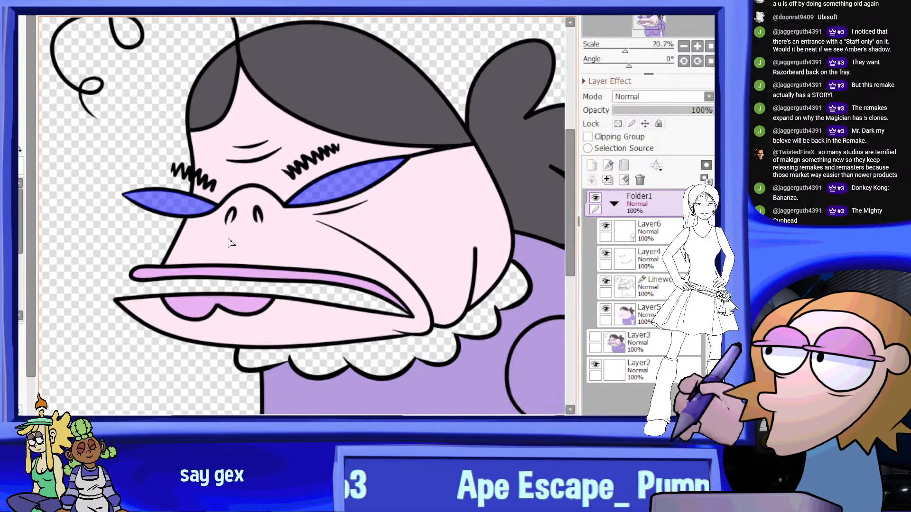
Sample the purple eye colour from Layer3, hide it again, paint the selected eyes on Layer5, and clear the selection
click(11, 246)
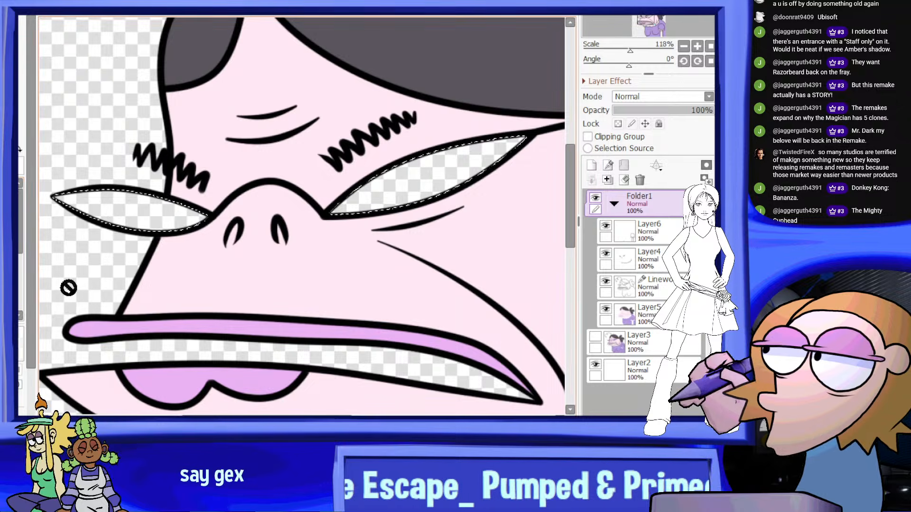
click(596, 337)
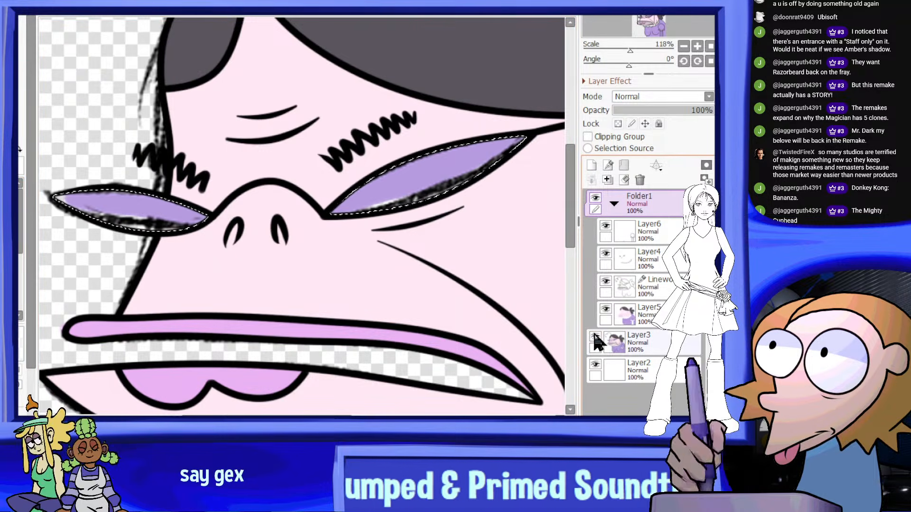
click(596, 338)
click(661, 324)
scroll(382, 228, down, 6)
drag(391, 206, 337, 224)
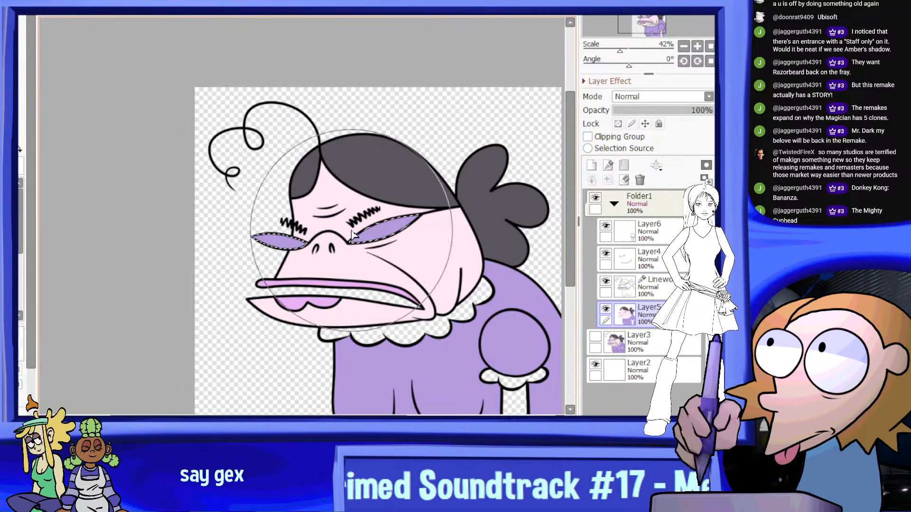
scroll(412, 209, down, 6)
scroll(445, 227, up, 7)
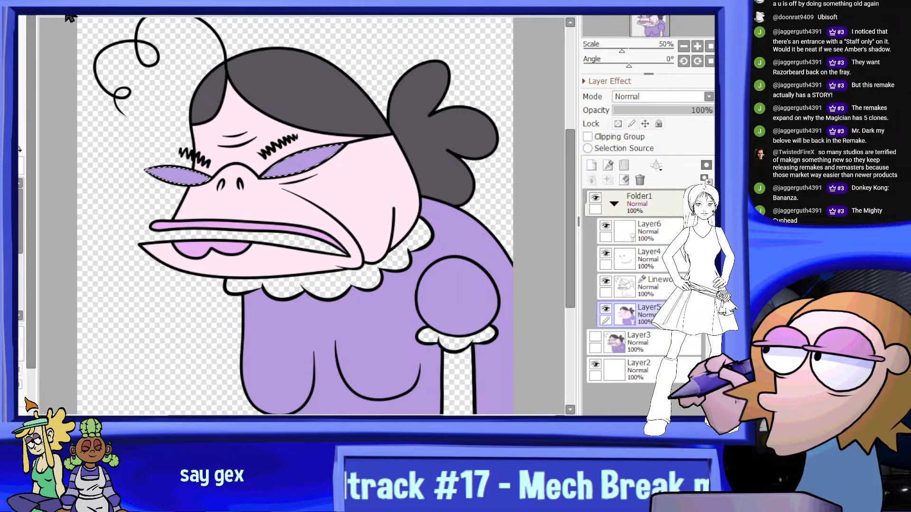
key(ctrl+d)
Select all sections of the scalloped collar and the ruffled sleeve cuff with Folder1 active
click(673, 207)
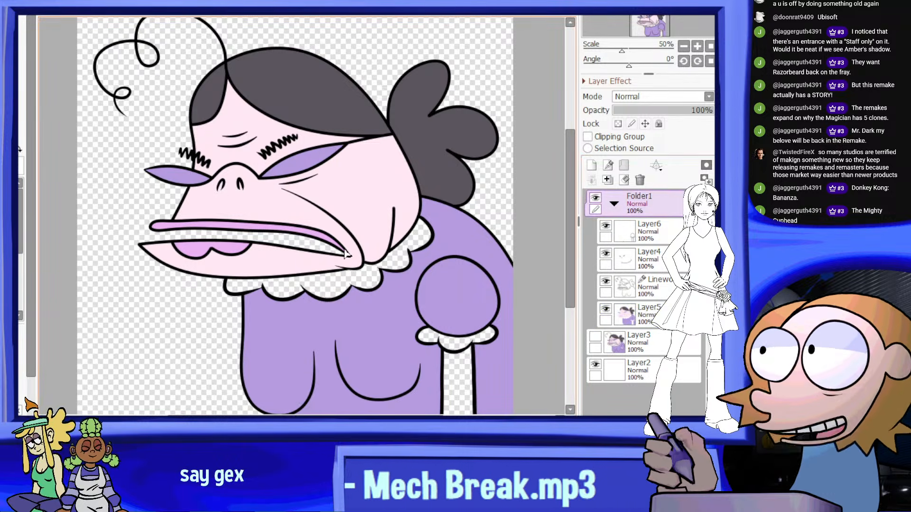
click(390, 259)
scroll(417, 254, up, 2)
click(414, 236)
click(356, 278)
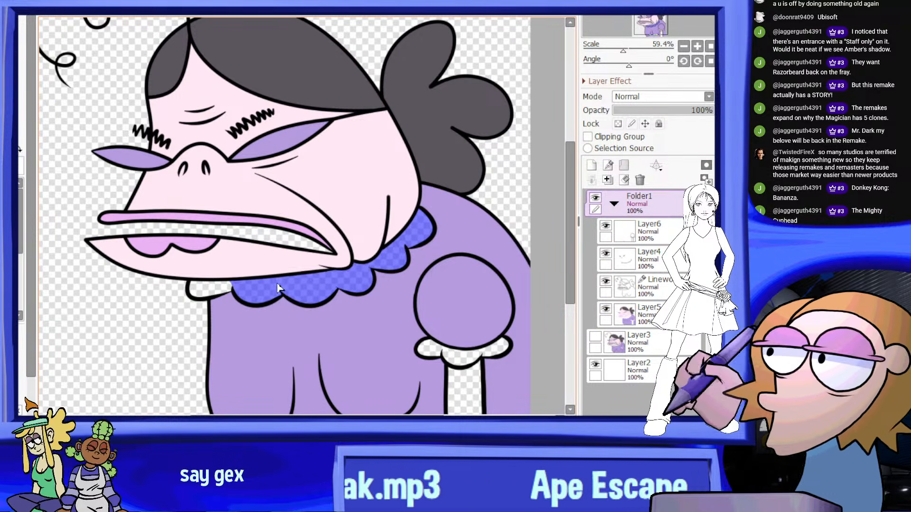
click(208, 288)
middle_drag(481, 368, 427, 325)
click(409, 315)
click(443, 305)
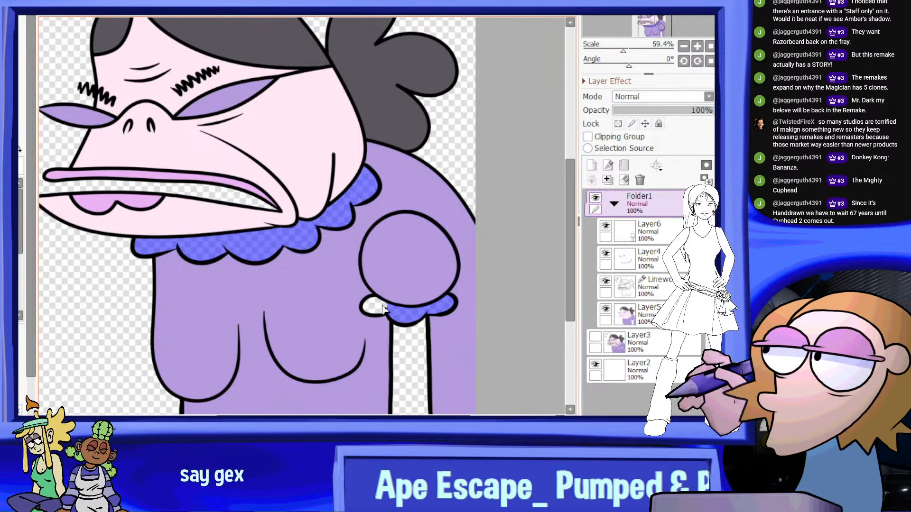
click(375, 307)
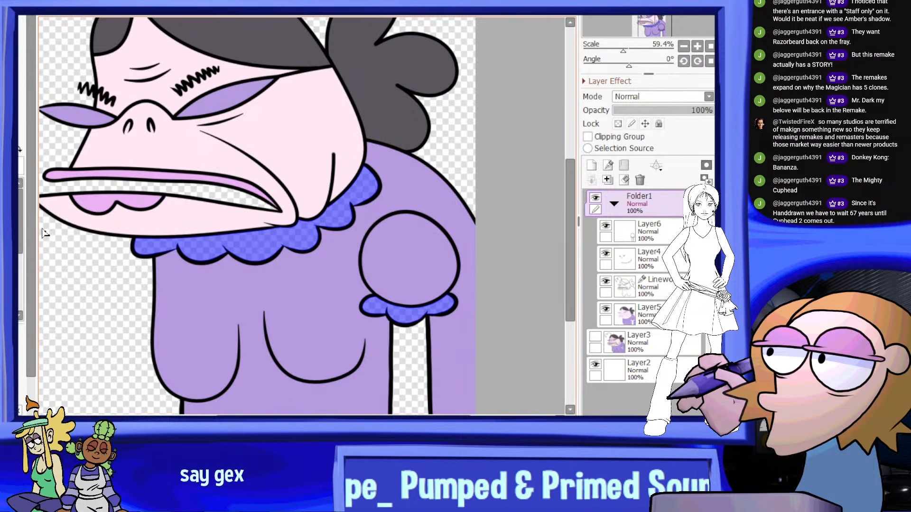
Paint the selected collar and sleeve cuff white on Layer5 and clear the selection
click(20, 251)
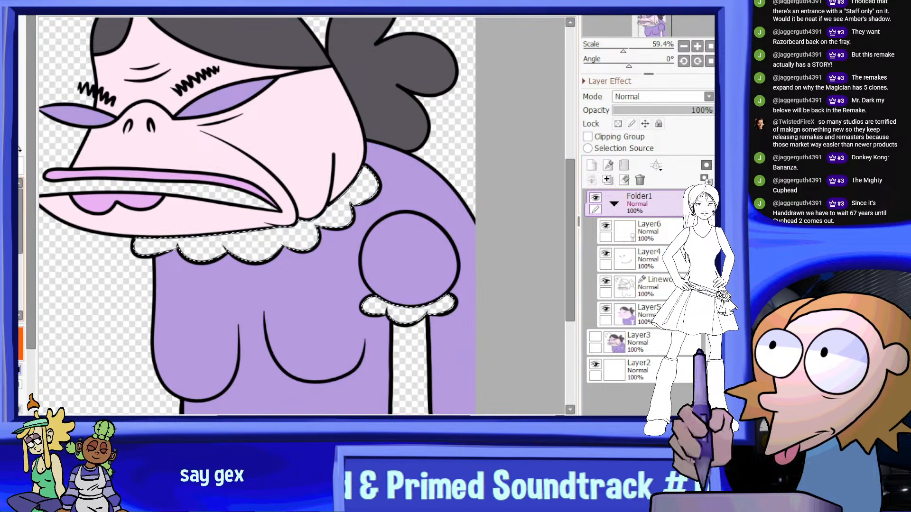
click(646, 315)
mouse_move(128, 181)
mouse_down()
mouse_move(408, 266)
mouse_move(247, 238)
mouse_move(422, 259)
mouse_up()
scroll(465, 156, down, 4)
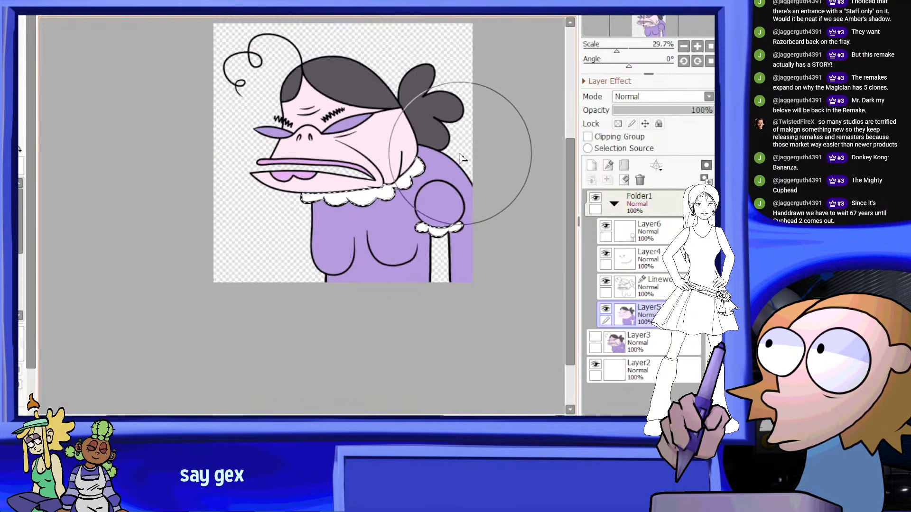
scroll(463, 155, up, 3)
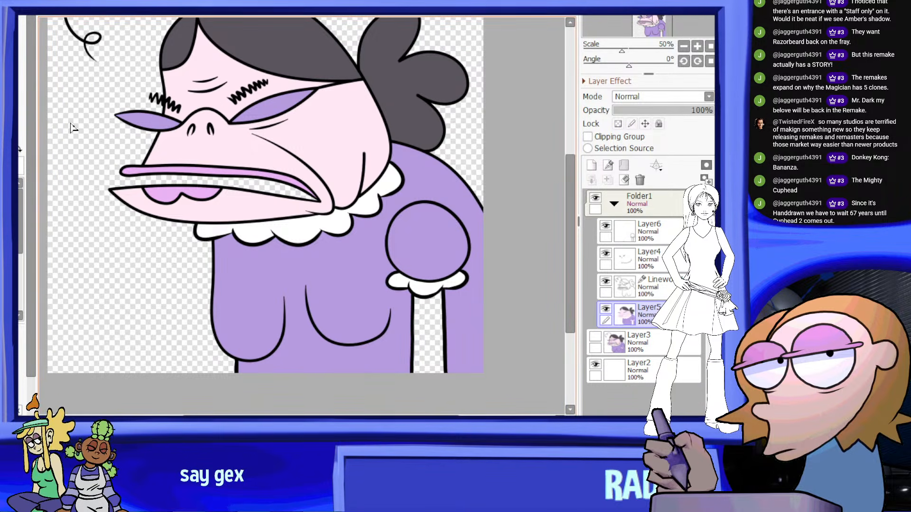
Select the arm below the sleeve cuff, paint it pale pink on Layer5, and clear the selection
click(428, 315)
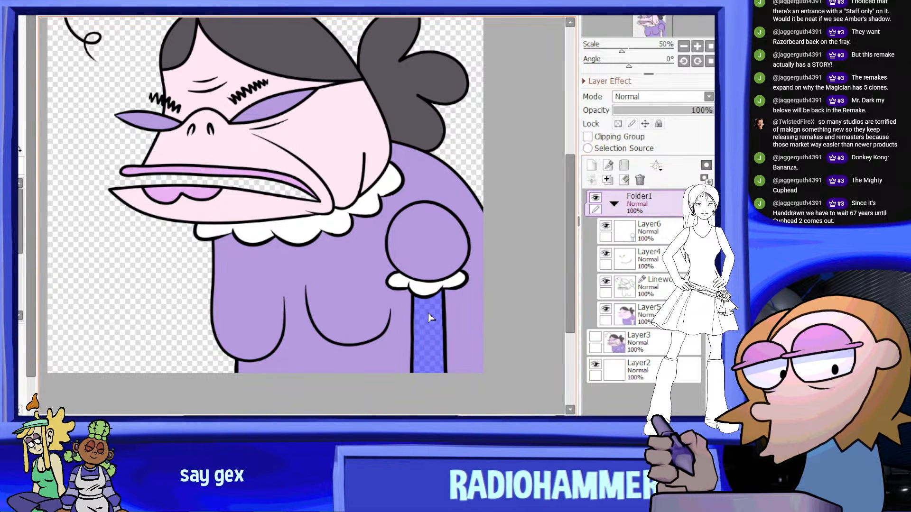
key(b)
click(647, 315)
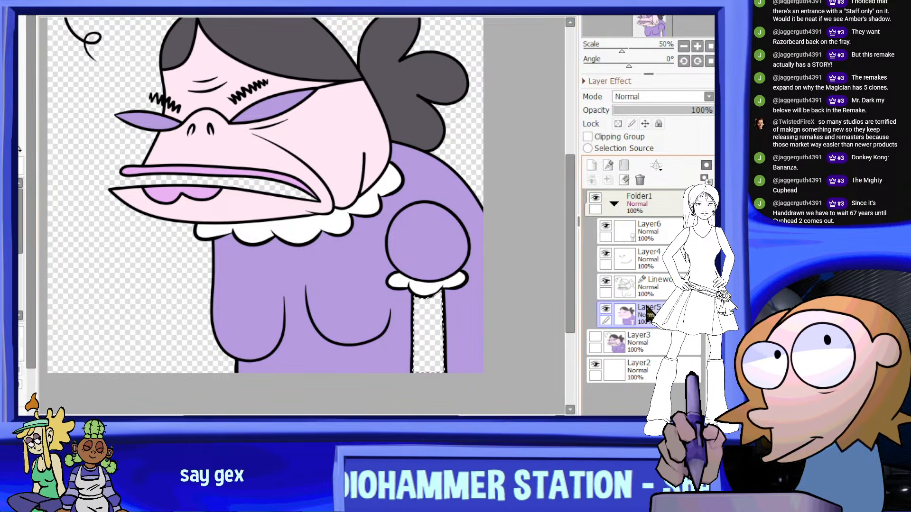
drag(445, 232, 446, 355)
scroll(349, 175, down, 5)
scroll(335, 102, up, 3)
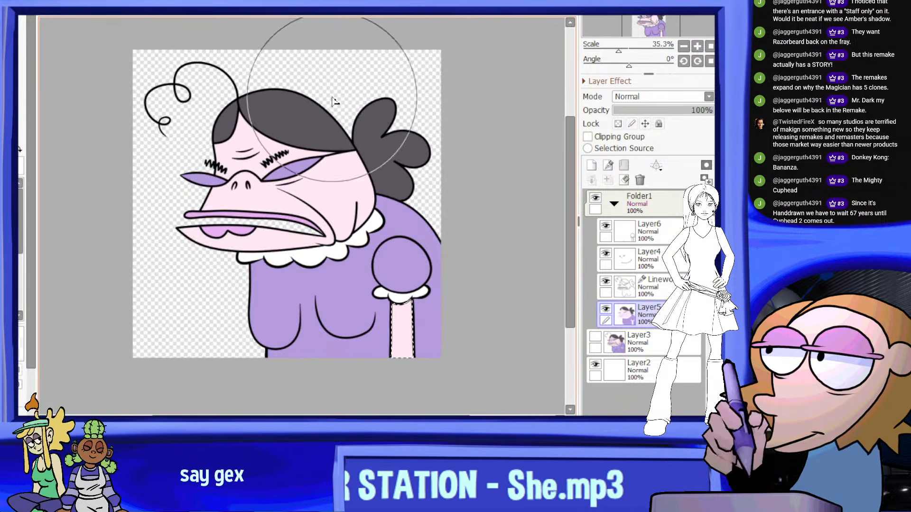
scroll(264, 107, down, 1)
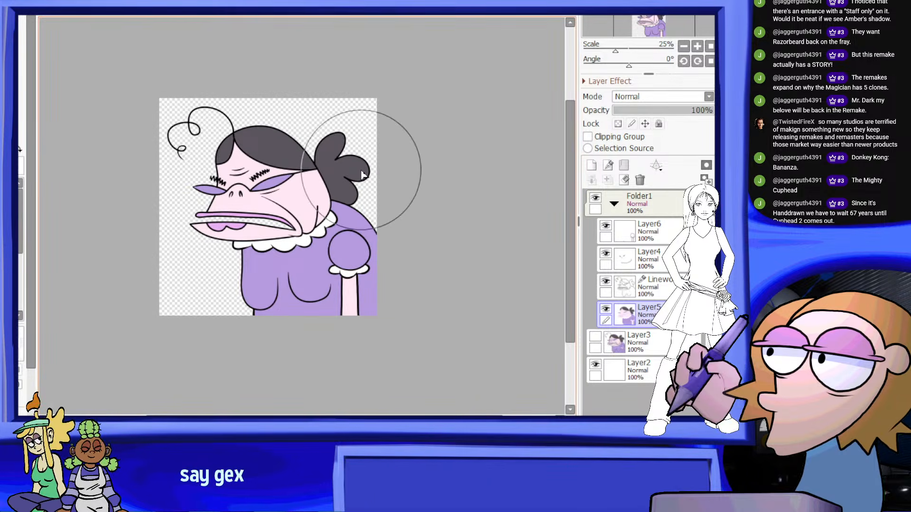
scroll(302, 220, up, 1)
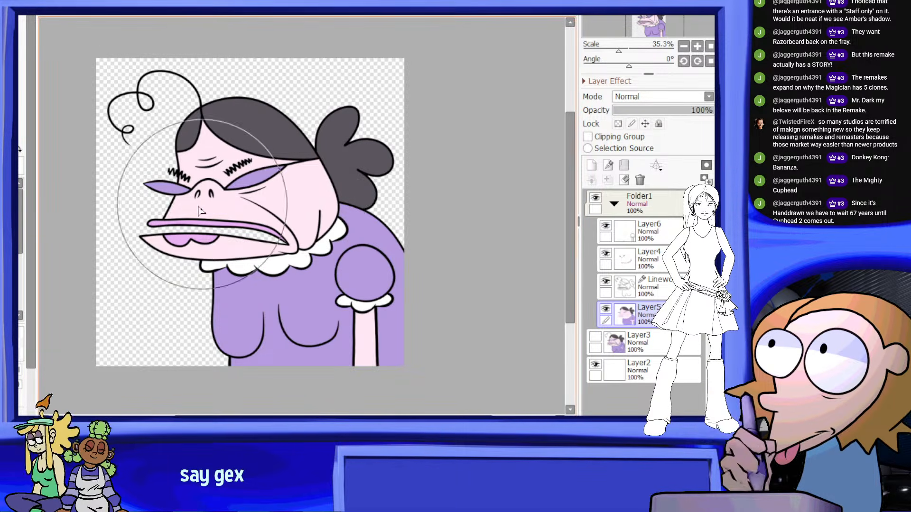
Collapse and hide Folder1, and fill a new layer above it with flat light blue
click(614, 204)
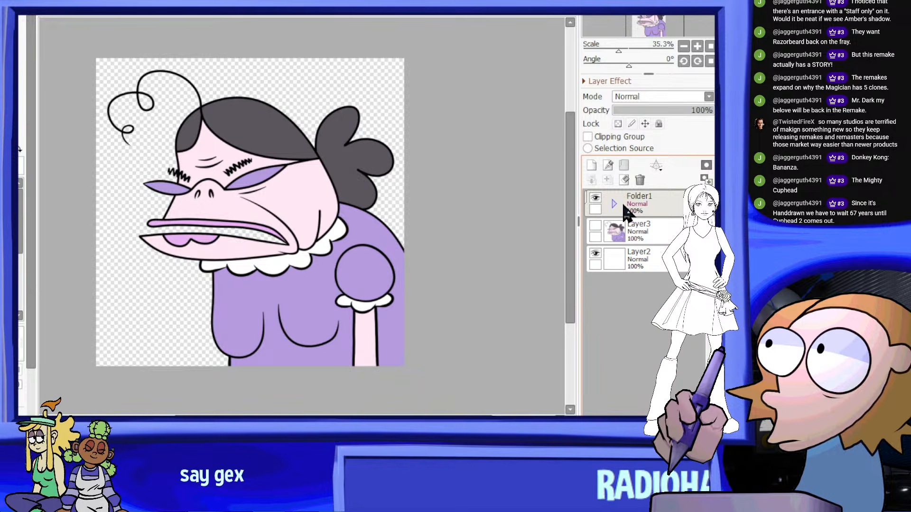
click(595, 197)
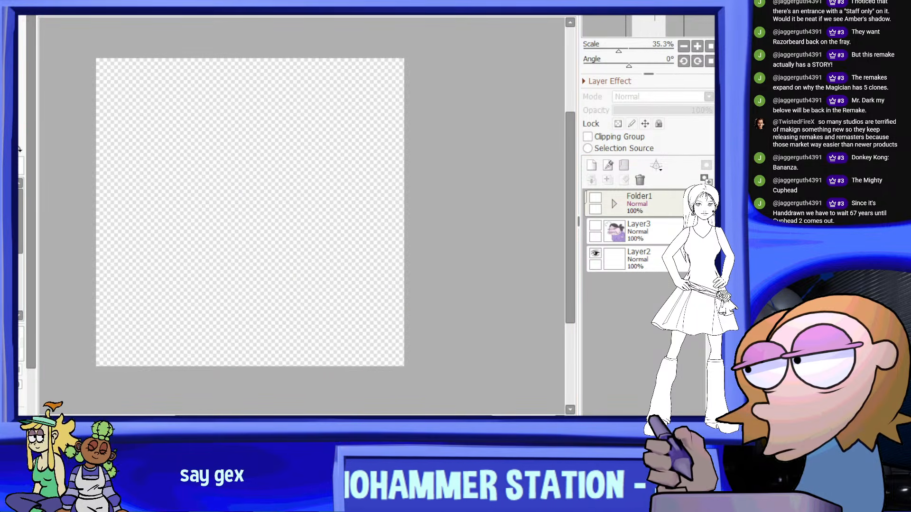
click(588, 165)
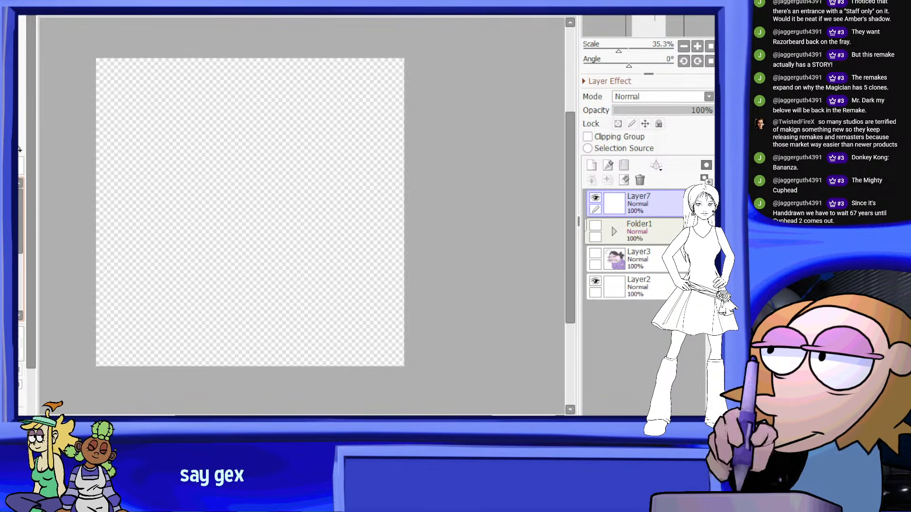
click(313, 219)
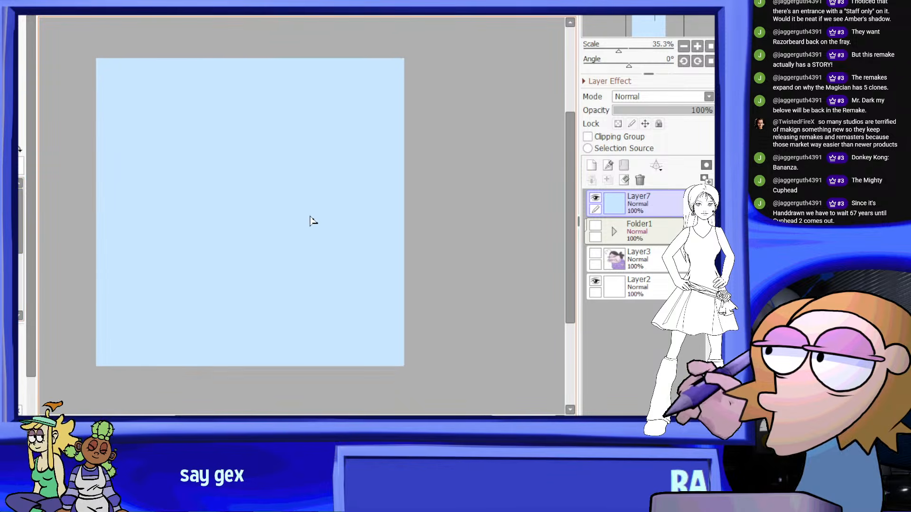
scroll(265, 211, down, 1)
scroll(129, 185, up, 1)
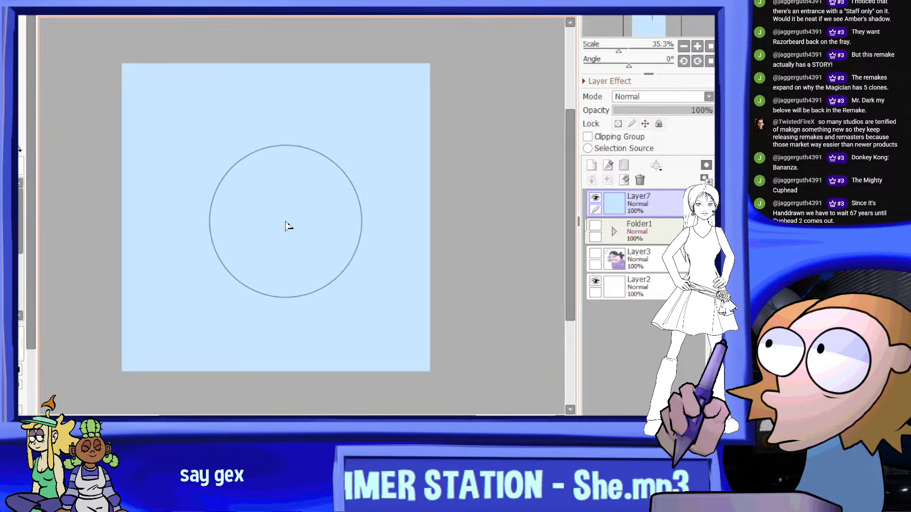
Paint soft white and faint pink patches over the light blue fill on Layer7 with a large soft brush
scroll(341, 135, down, 1)
scroll(224, 165, up, 1)
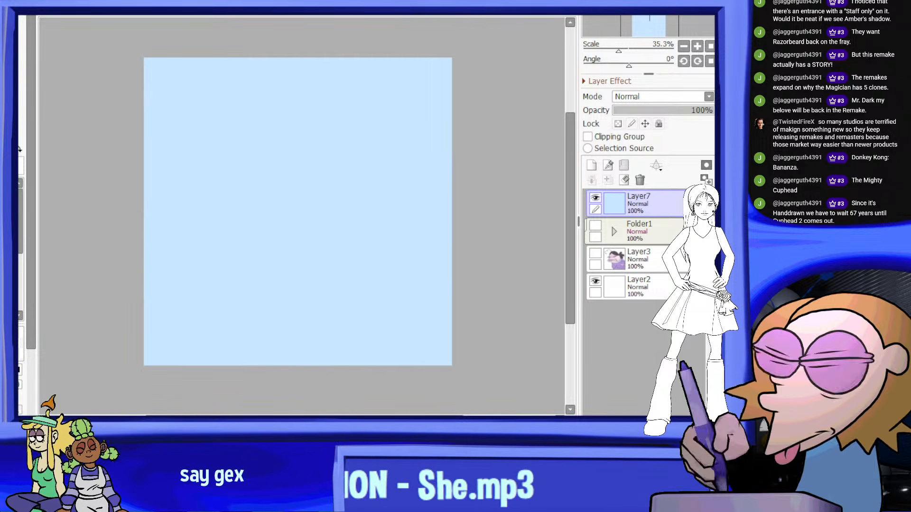
drag(31, 337, 30, 413)
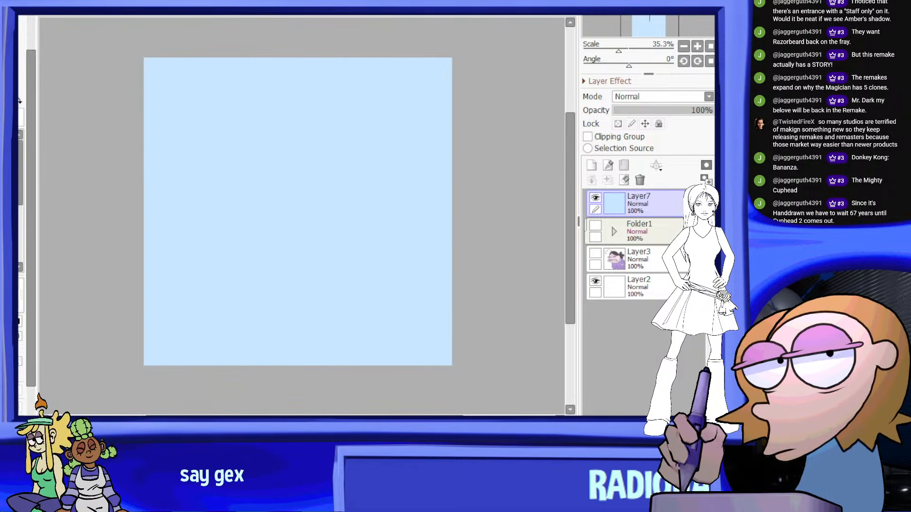
mouse_move(244, 223)
mouse_down()
mouse_move(204, 262)
mouse_move(336, 366)
mouse_up()
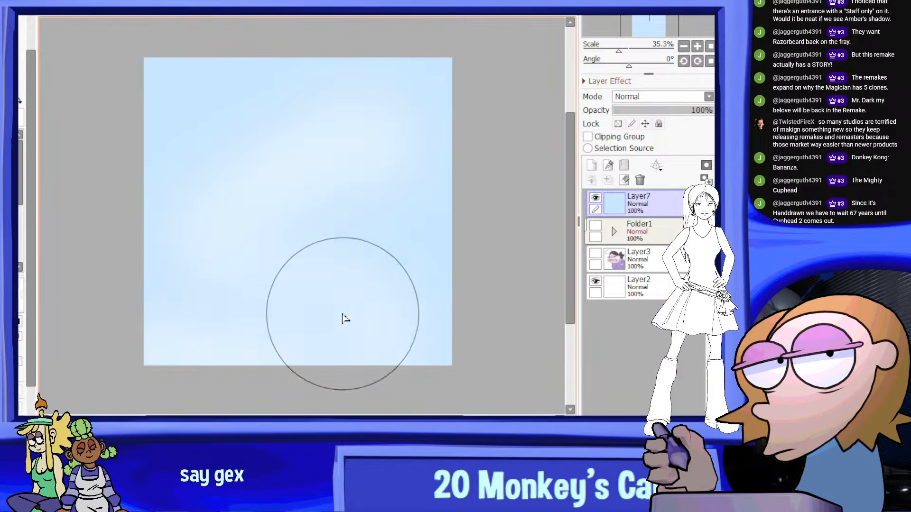
click(9, 195)
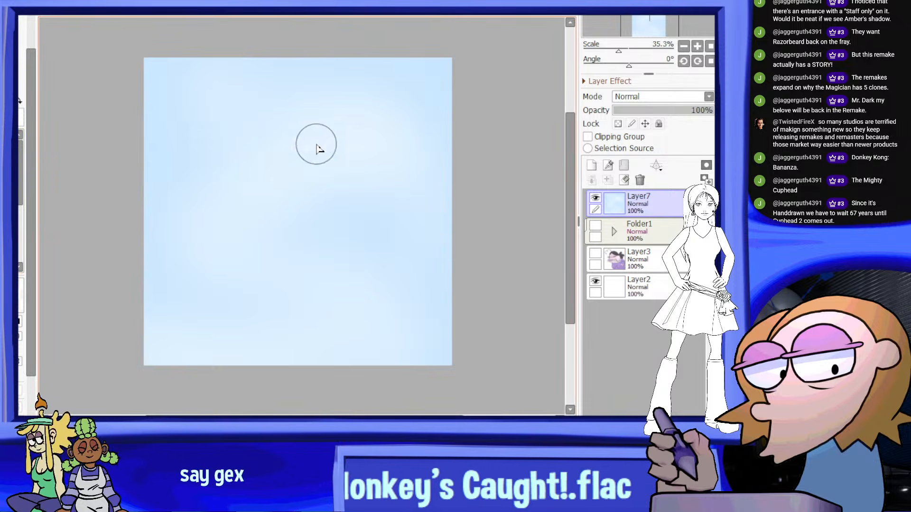
click(9, 228)
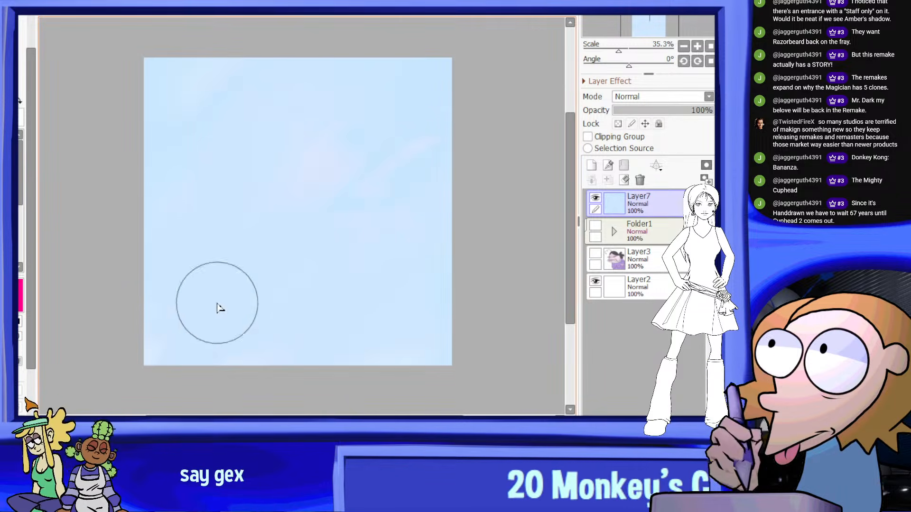
Brush a soft white glow over the centre of Layer7 and smear it into wispy pinkish streaks across the canvas
scroll(427, 123, down, 1)
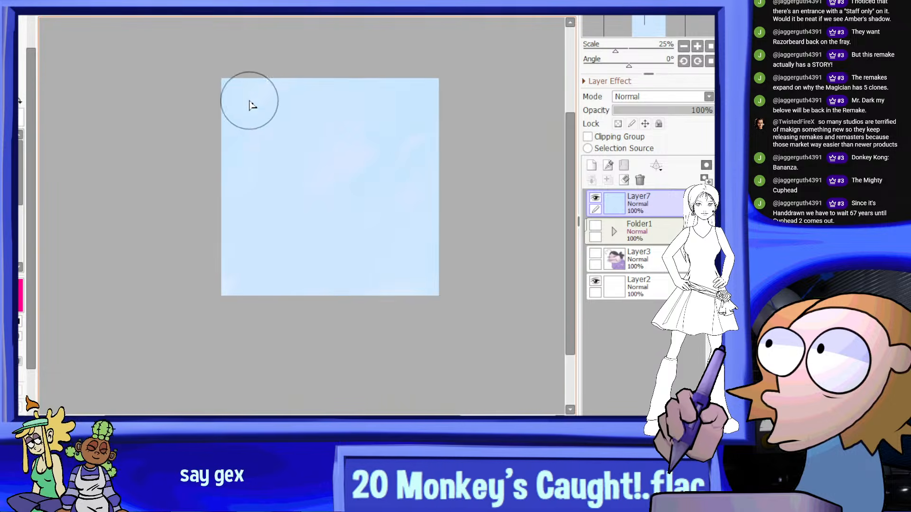
scroll(31, 77, up, 2)
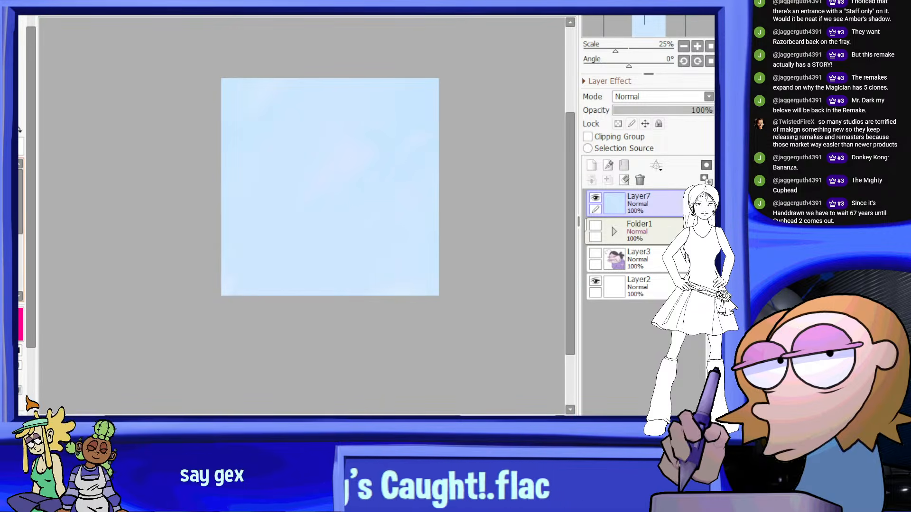
mouse_move(306, 136)
mouse_down()
mouse_move(358, 144)
mouse_move(348, 246)
mouse_move(275, 219)
mouse_up()
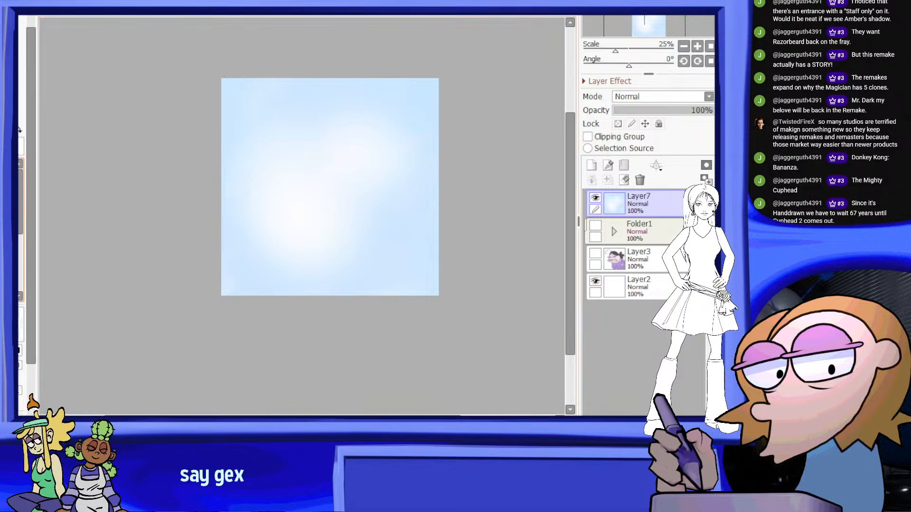
mouse_move(275, 185)
mouse_down()
mouse_move(339, 177)
mouse_move(367, 120)
mouse_up()
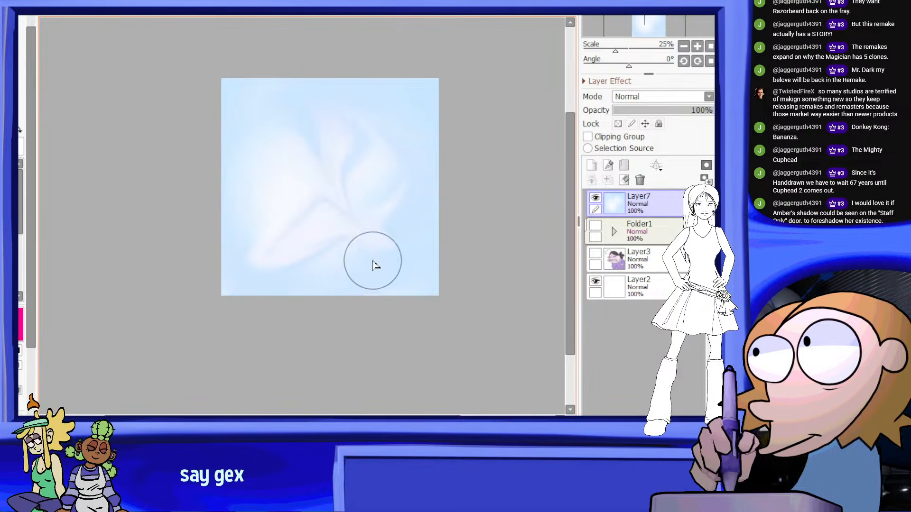
mouse_move(375, 266)
mouse_down()
mouse_move(407, 223)
mouse_move(342, 98)
mouse_up()
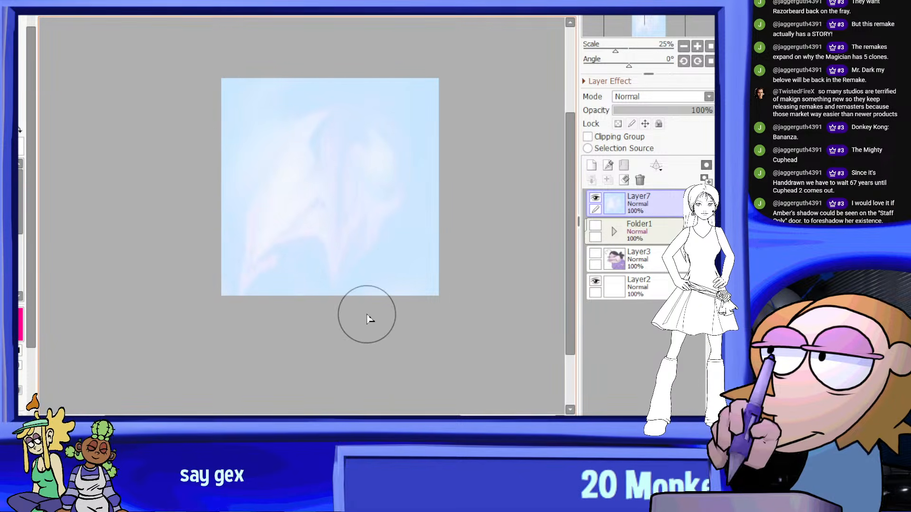
mouse_move(366, 292)
mouse_down()
mouse_move(356, 101)
mouse_move(371, 219)
mouse_move(350, 220)
mouse_move(433, 266)
mouse_move(362, 102)
mouse_move(256, 226)
mouse_move(372, 109)
mouse_move(393, 221)
mouse_move(415, 159)
mouse_move(357, 183)
mouse_move(360, 142)
mouse_move(311, 228)
mouse_move(346, 127)
mouse_move(302, 298)
mouse_move(419, 305)
mouse_move(481, 129)
mouse_up()
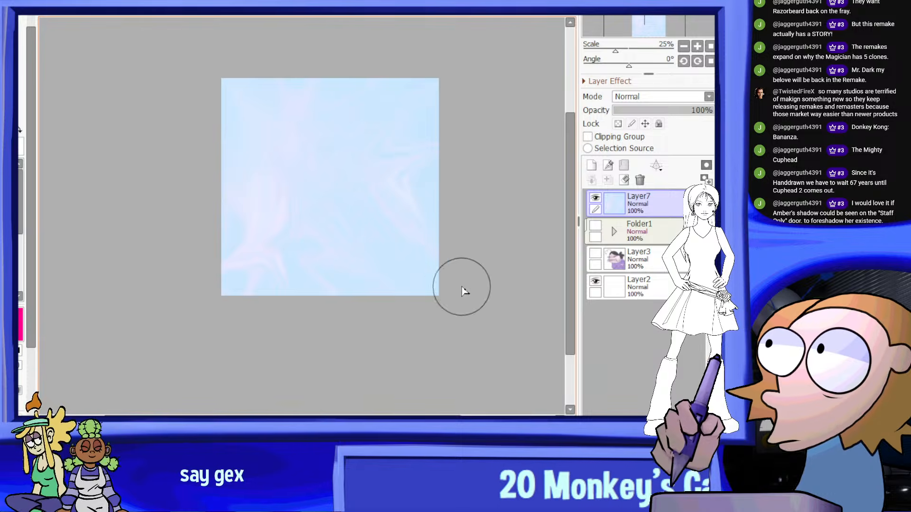
Show Folder1 and move Layer7 beneath it so the background sits behind the woman
click(595, 226)
drag(655, 205, 660, 245)
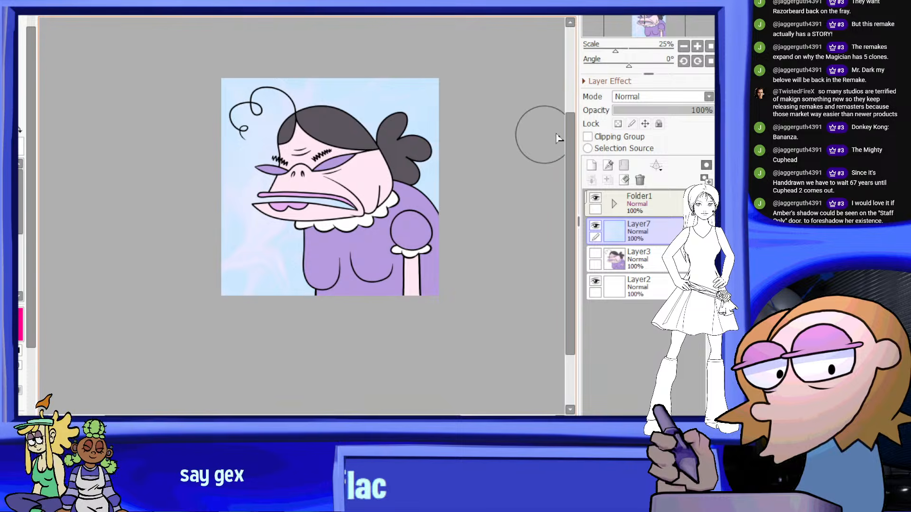
scroll(359, 97, up, 1)
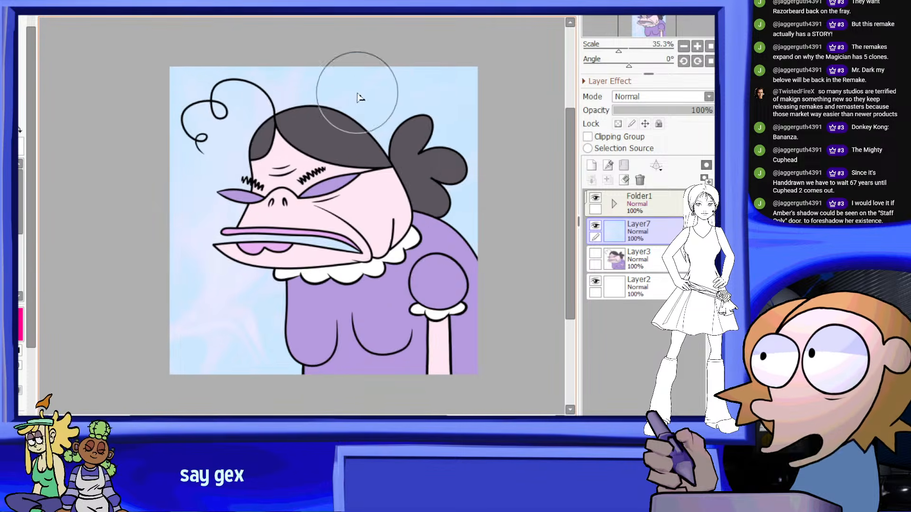
middle_drag(358, 93, 322, 88)
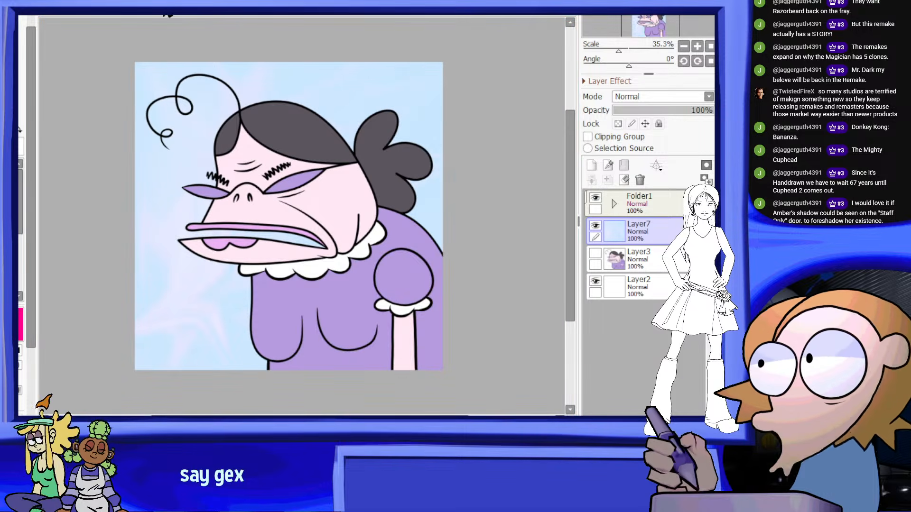
Intensify the Layer7 background to vivid cyan and bright white with a colour adjustment
click(234, 31)
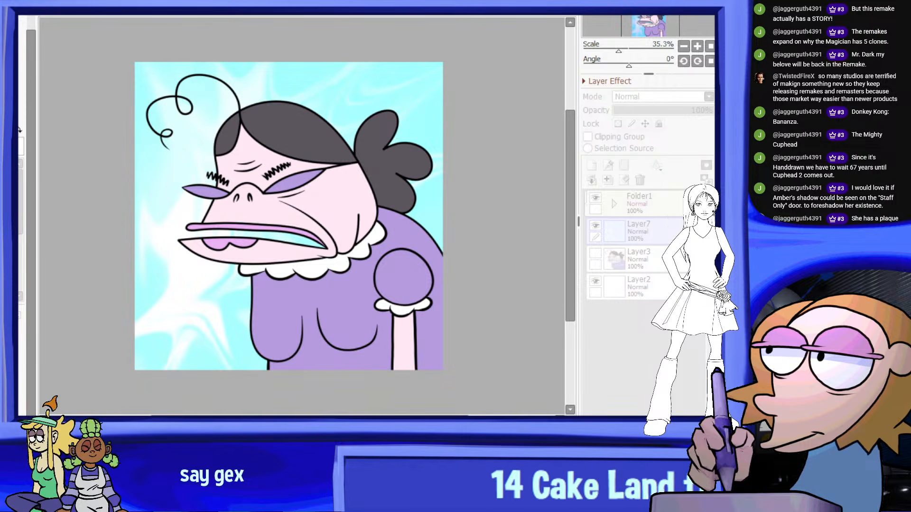
key(Return)
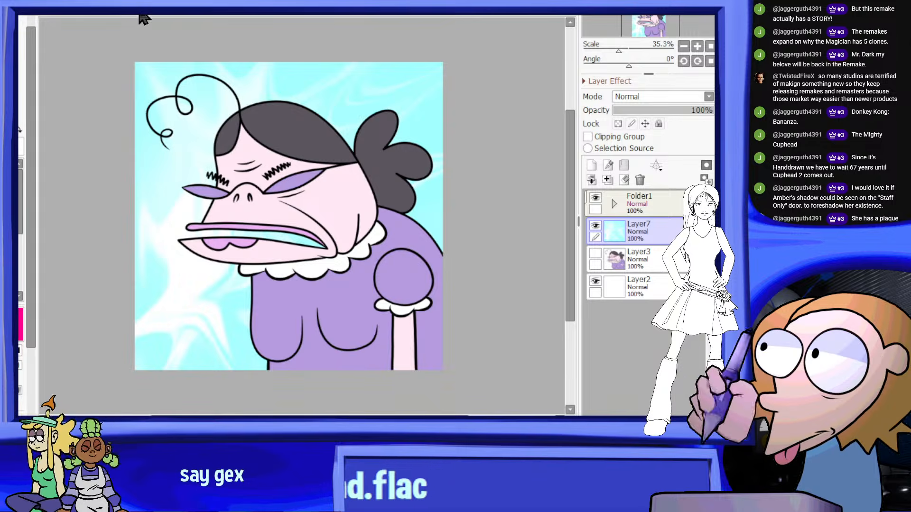
click(246, 23)
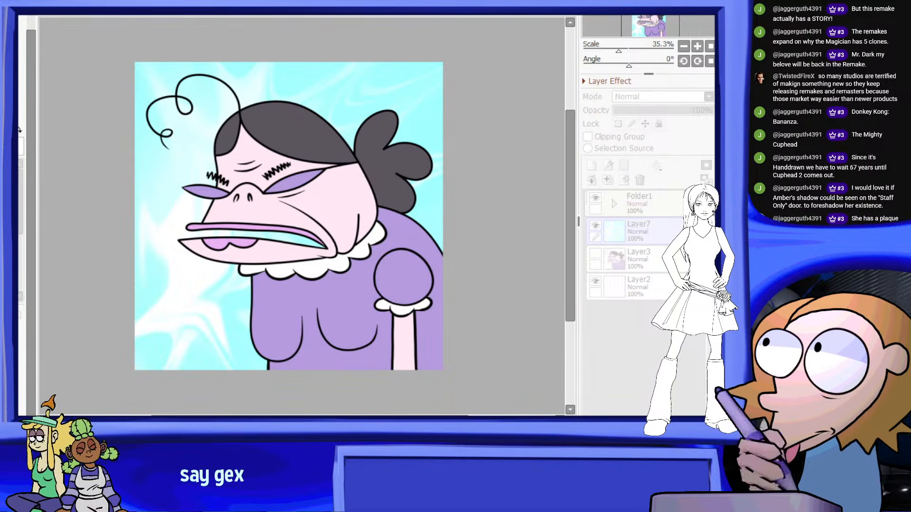
key(Escape)
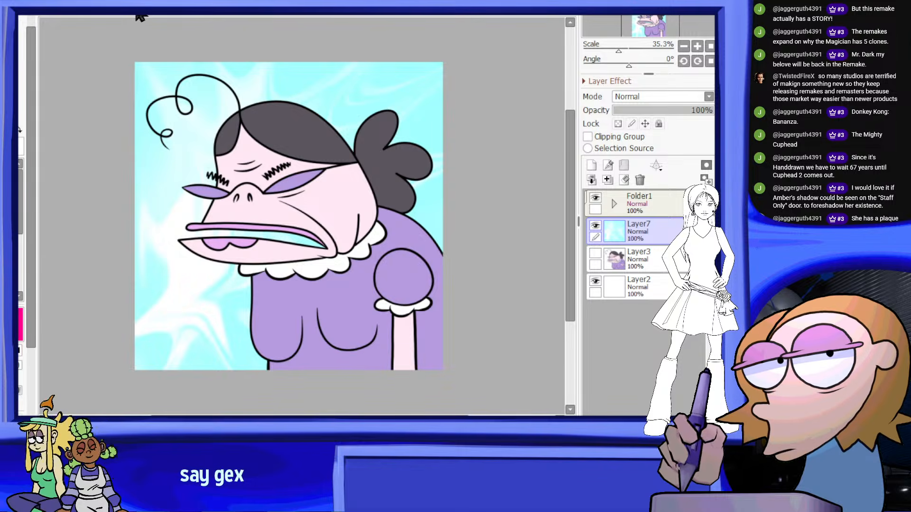
Mute the Layer7 background to a pale grayish teal with a colour adjustment and compare it by toggling the layer's visibility
click(251, 15)
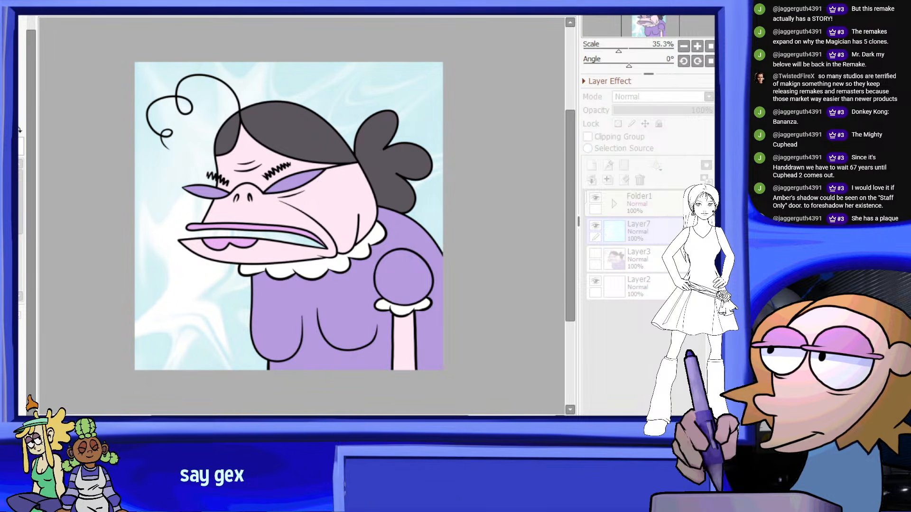
scroll(306, 240, down, 6)
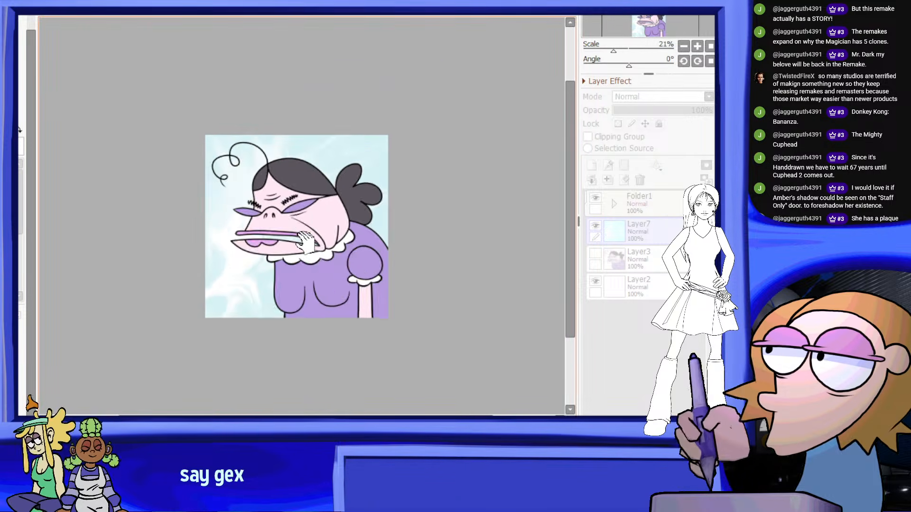
scroll(257, 265, up, 5)
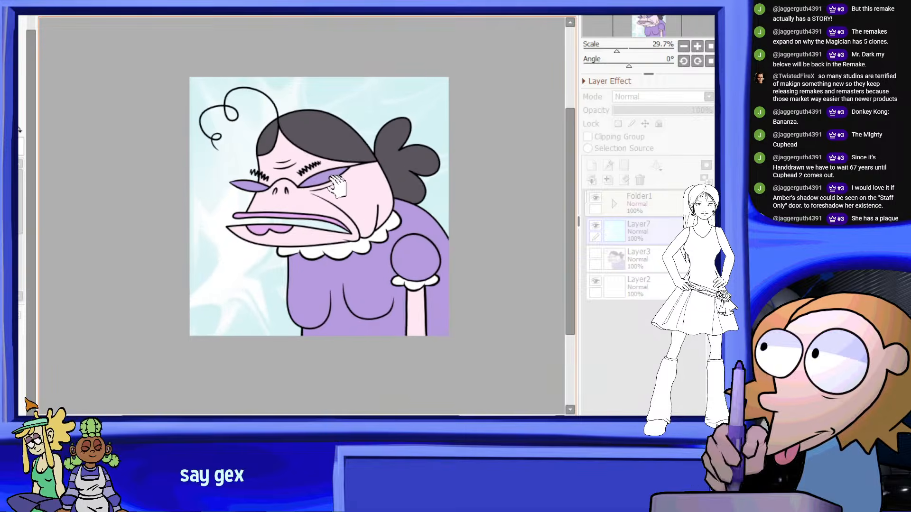
key(Return)
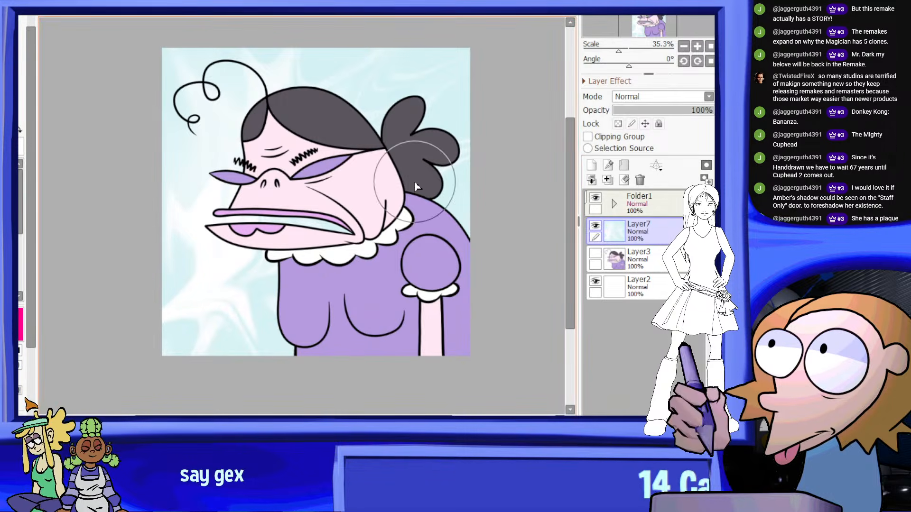
click(595, 223)
click(595, 223)
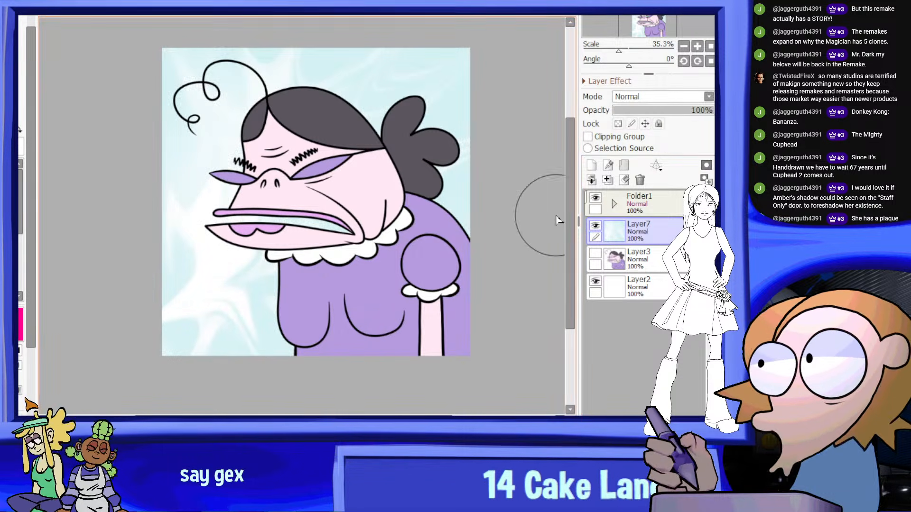
Select the whole canvas and paste the copied image as a new layer above Layer7
drag(134, 41, 565, 413)
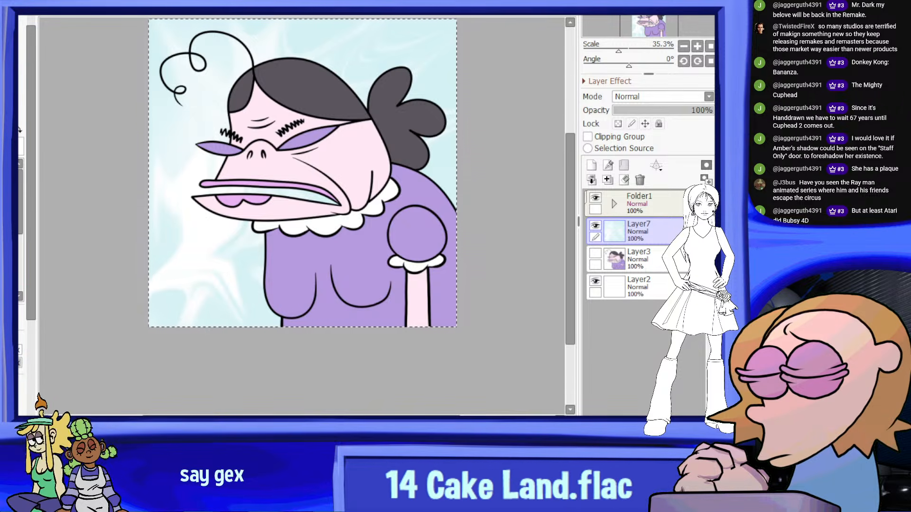
key(ctrl+v)
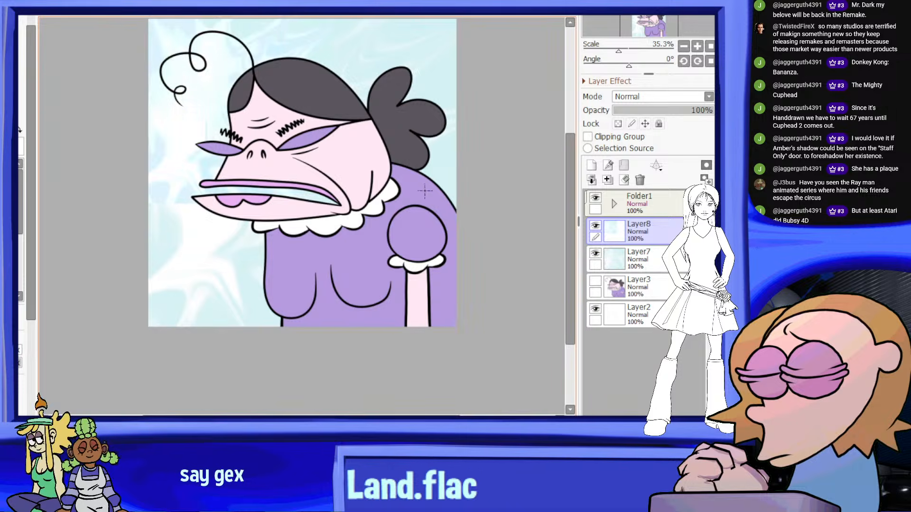
scroll(313, 73, down, 1)
scroll(313, 73, up, 1)
Enlarge the pasted image on Layer8 from its corner until it fills the whole canvas
key(ctrl+t)
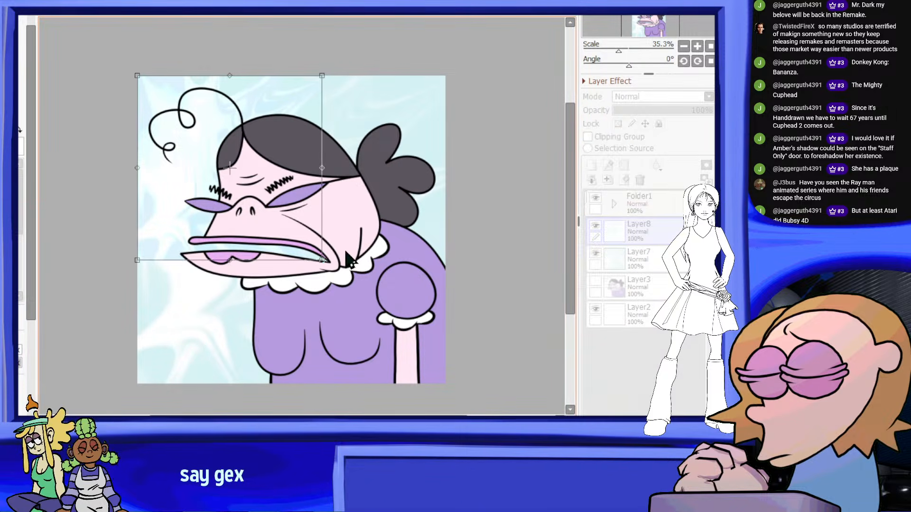
drag(325, 263, 442, 380)
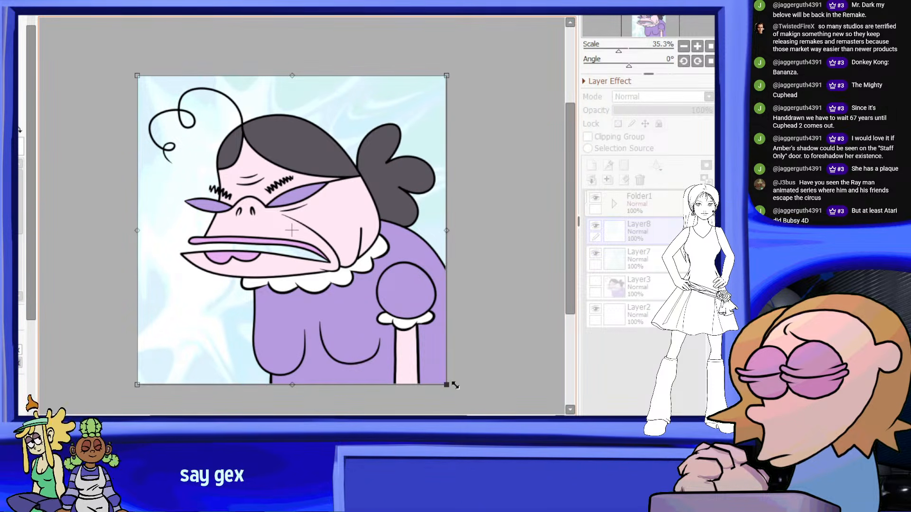
scroll(138, 381, up, 8)
scroll(172, 308, down, 9)
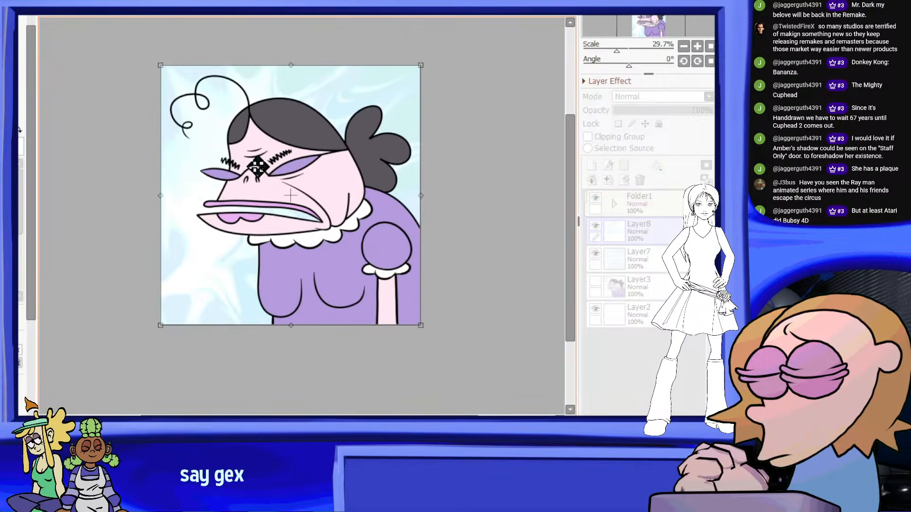
scroll(258, 166, up, 1)
key(Return)
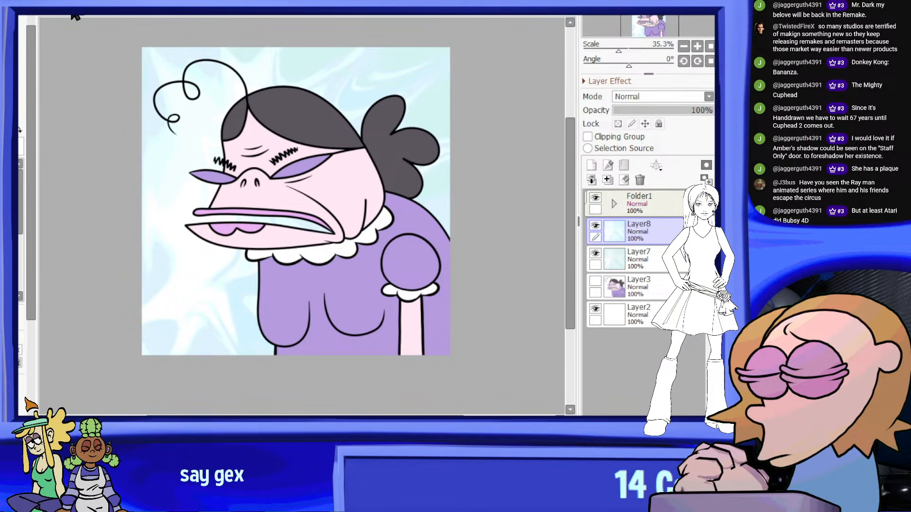
Shift Layer8's colours to a darker blue and purple marbled look with a colour adjustment
click(247, 15)
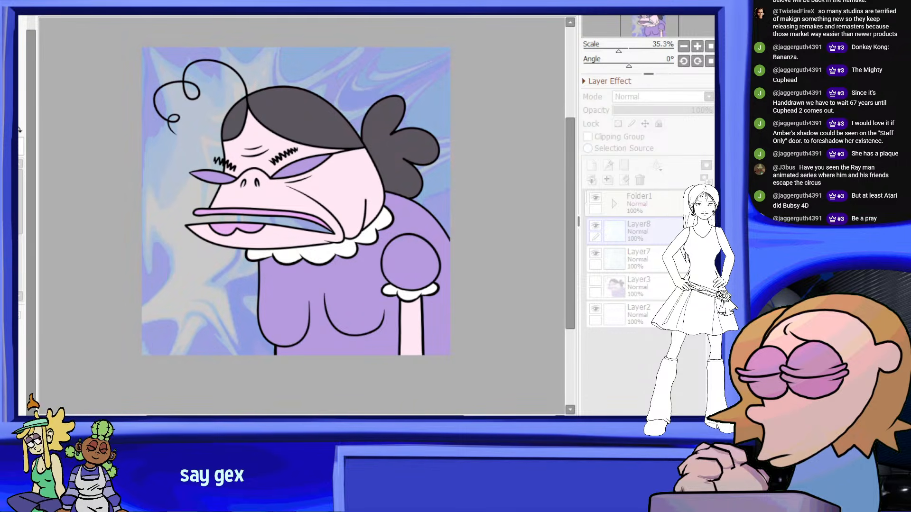
scroll(157, 230, up, 2)
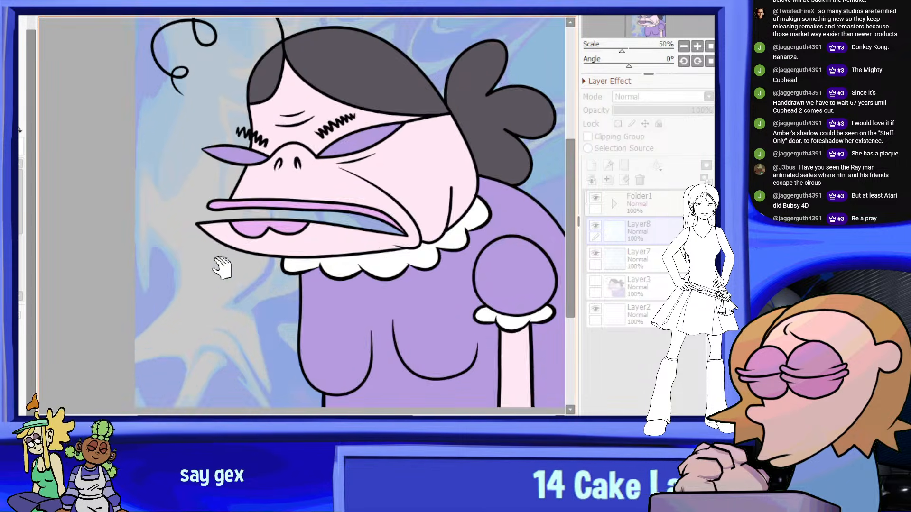
scroll(228, 265, down, 3)
scroll(338, 179, up, 1)
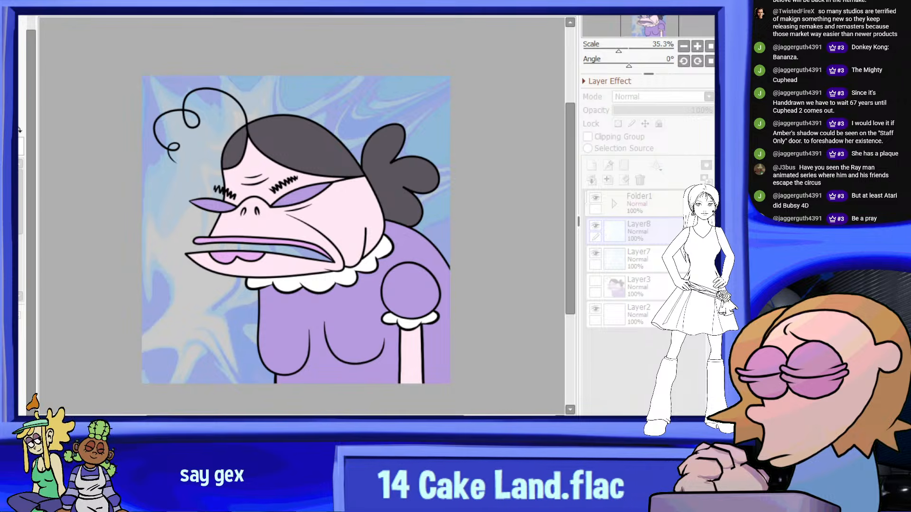
key(Return)
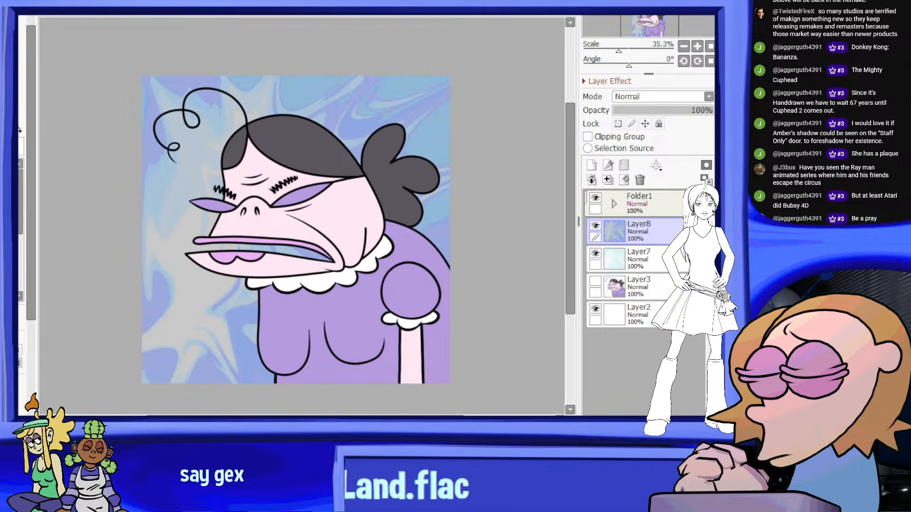
Try rotating the marbled Layer8 background by half a turn, review it, and undo the rotation
key(ctrl+t)
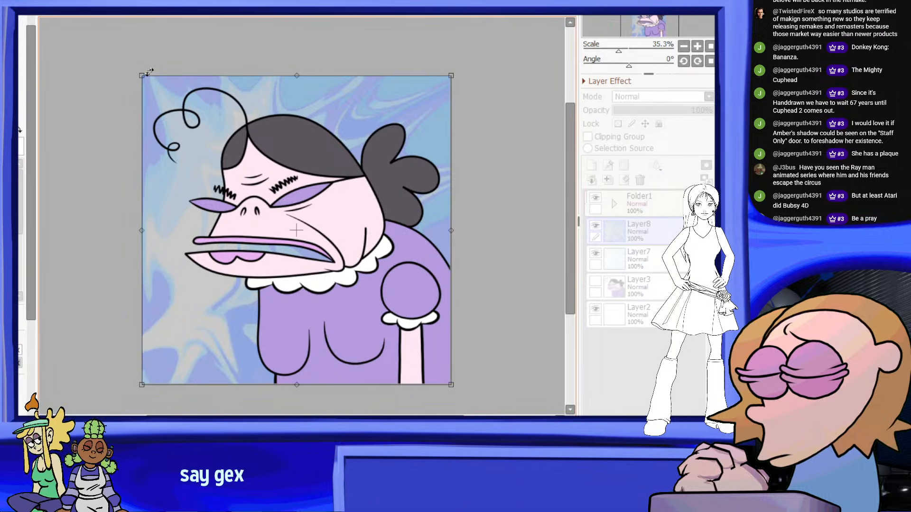
drag(149, 72, 437, 325)
scroll(333, 106, down, 6)
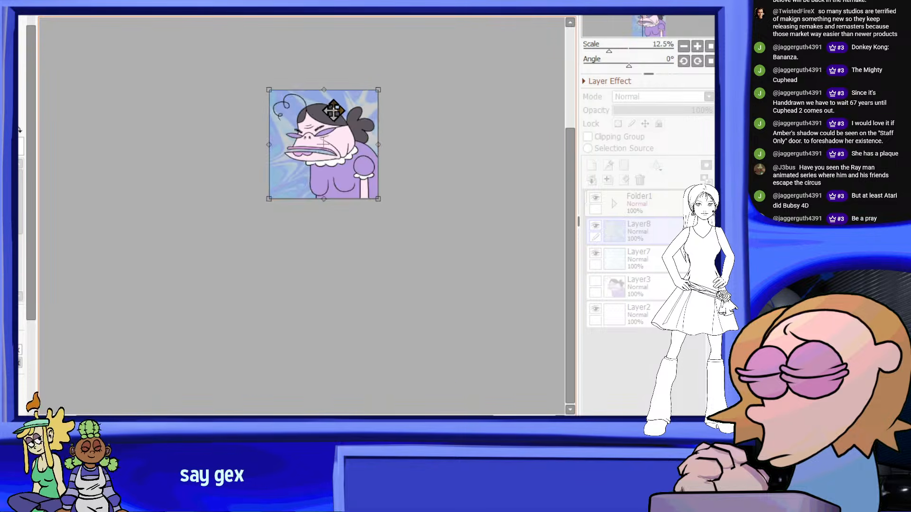
scroll(320, 116, up, 7)
key(Return)
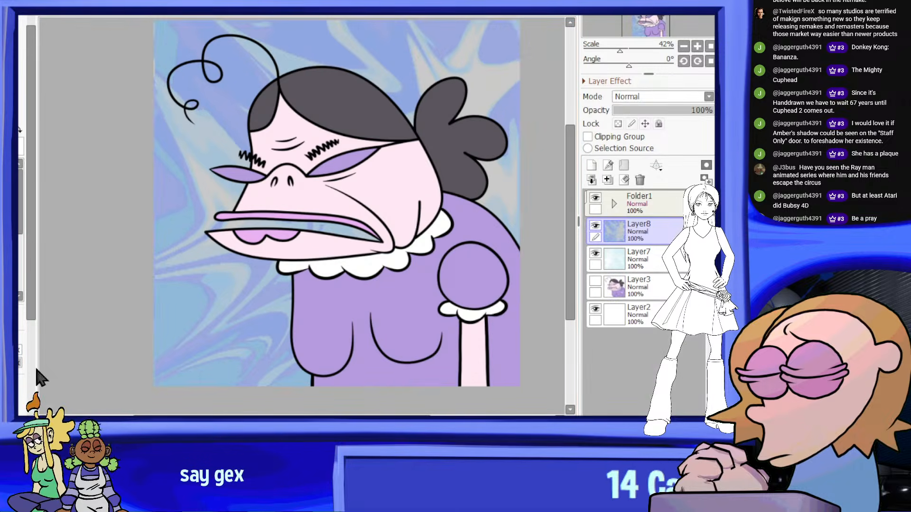
scroll(225, 223, down, 3)
scroll(224, 223, up, 1)
key(ctrl+z)
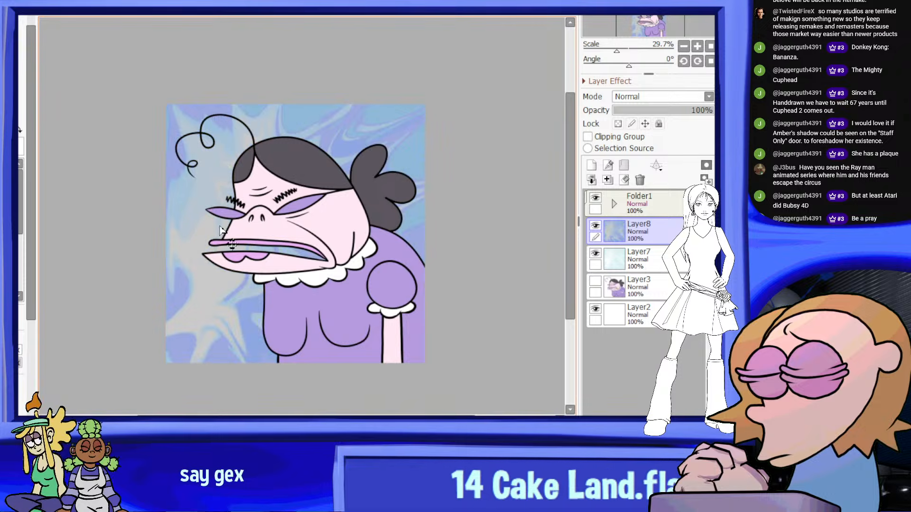
Rotate the marbled Layer8 background by half a turn about its centre and apply the transformation
key(ctrl+t)
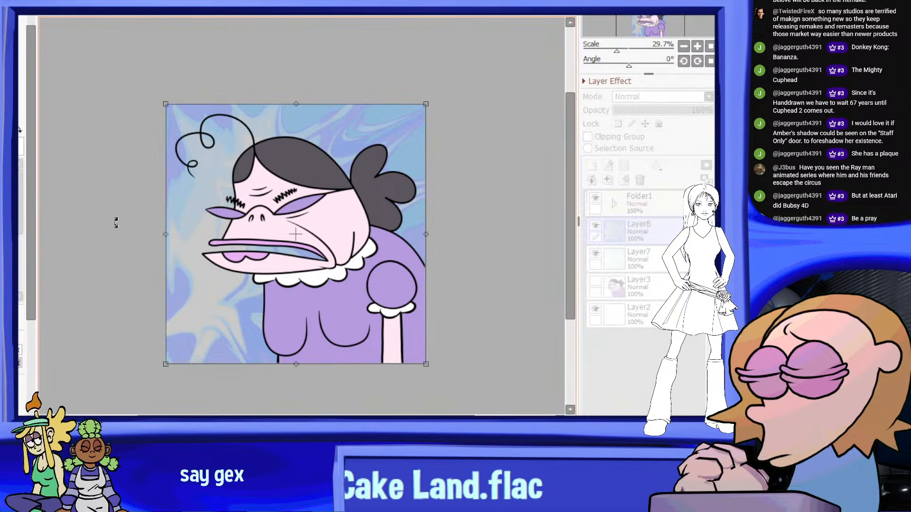
shift+drag(159, 94, 474, 146)
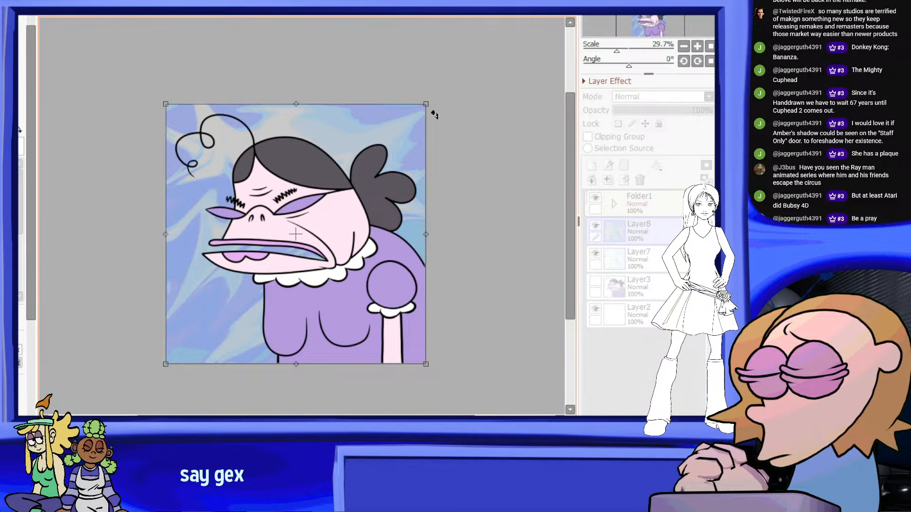
shift+drag(456, 154, 459, 315)
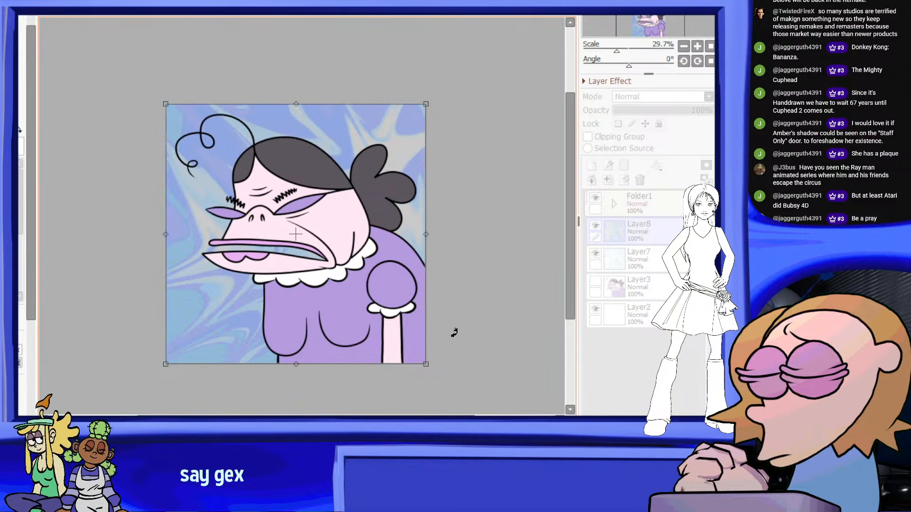
scroll(290, 256, up, 1)
key(Return)
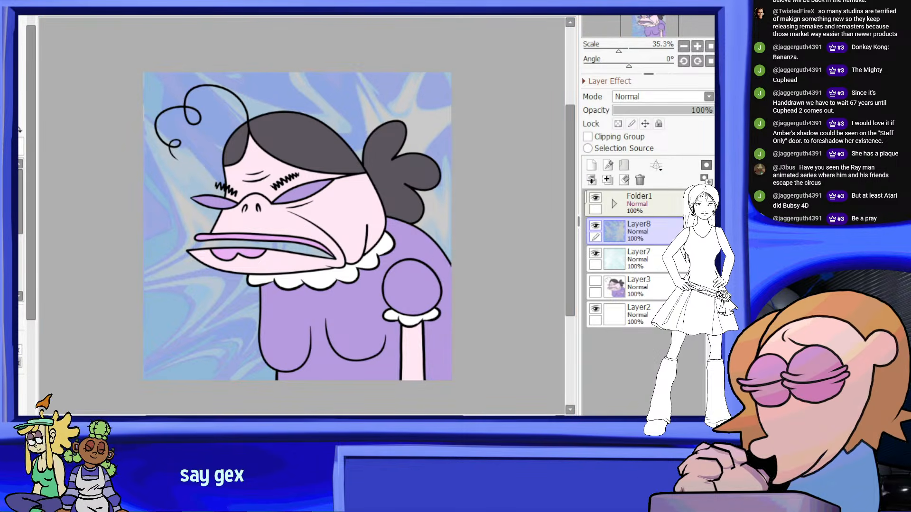
Shift Layer8's marbled background to a muted grayish lavender with a colour adjustment
click(242, 17)
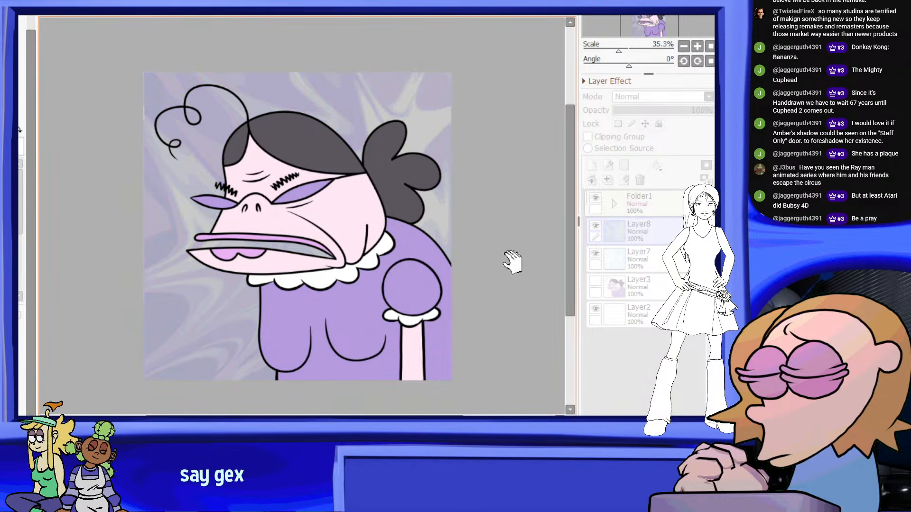
scroll(349, 167, down, 7)
scroll(332, 171, up, 7)
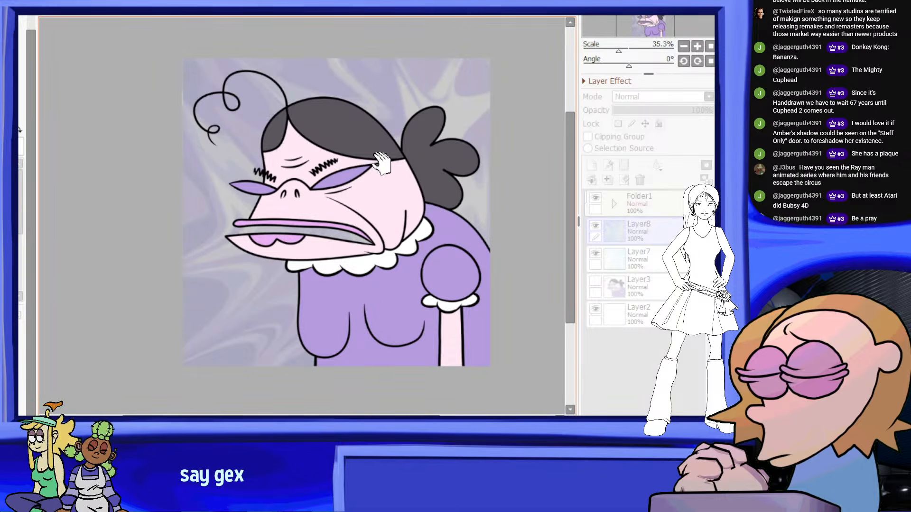
scroll(475, 162, up, 1)
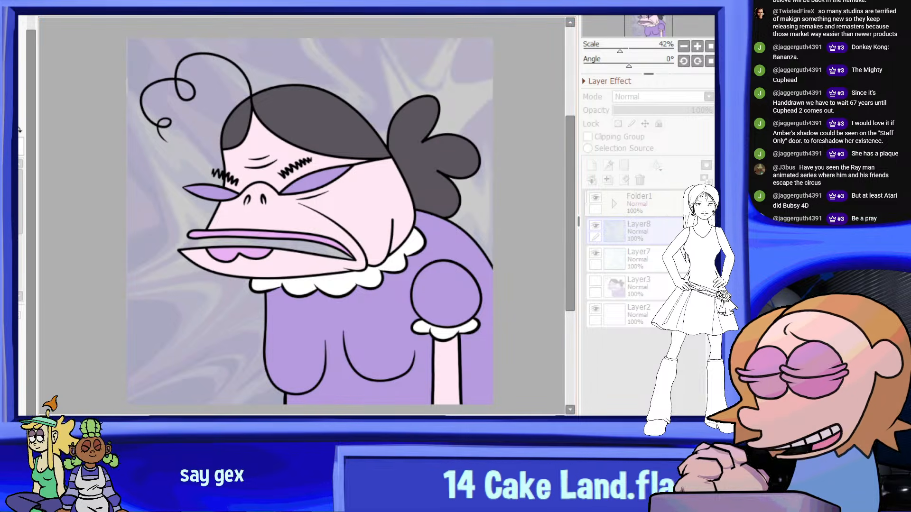
key(Return)
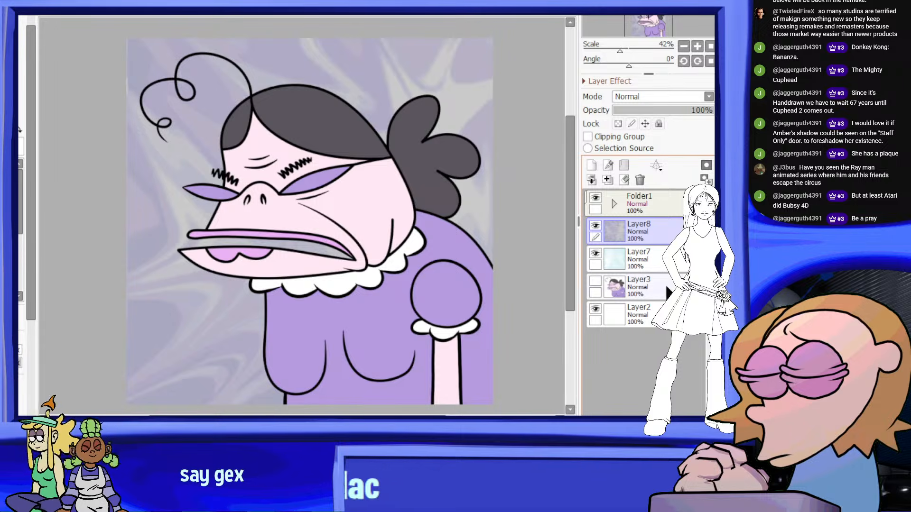
Merge Folder1 into a single layer, select the whole canvas and copy the flattened figure
click(615, 203)
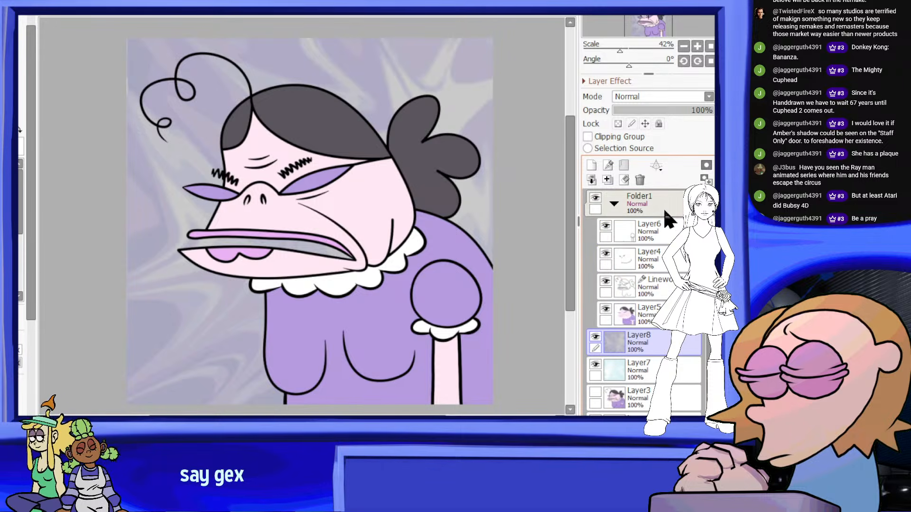
click(615, 204)
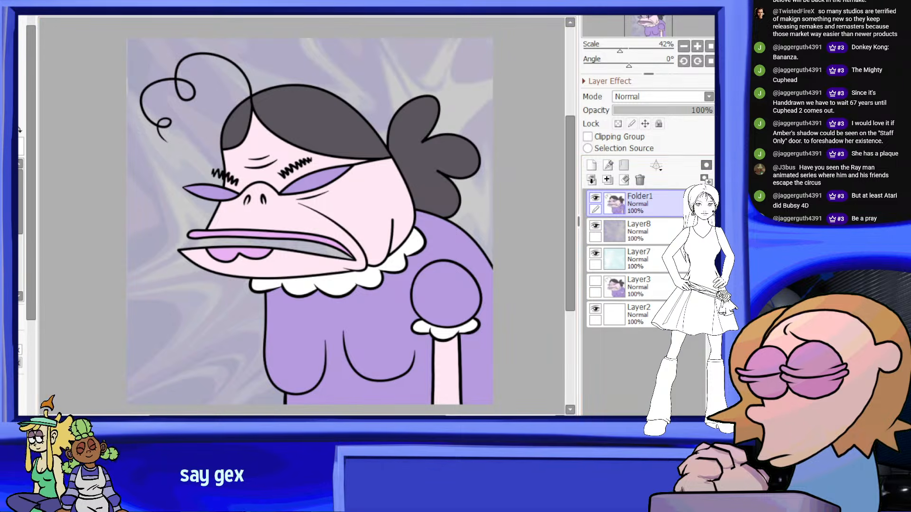
scroll(304, 314, down, 3)
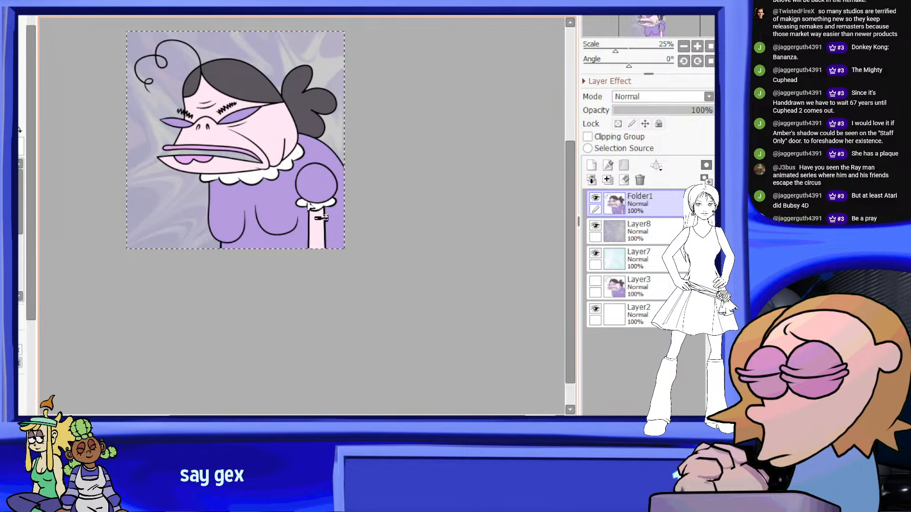
scroll(325, 370, up, 2)
Restore Folder1's separate layers and paste the copied figure as a new layer inside the folder, directly below Layer5
click(614, 203)
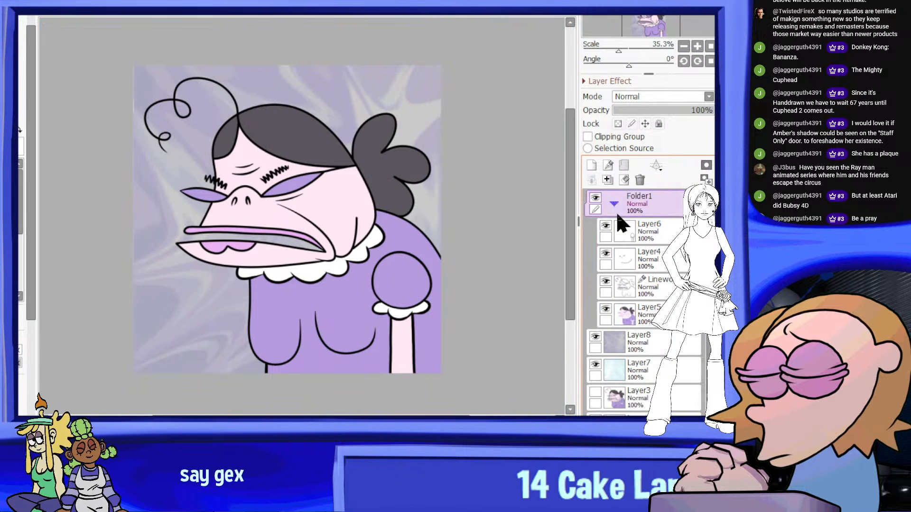
click(650, 321)
key(ctrl+v)
drag(657, 324, 665, 351)
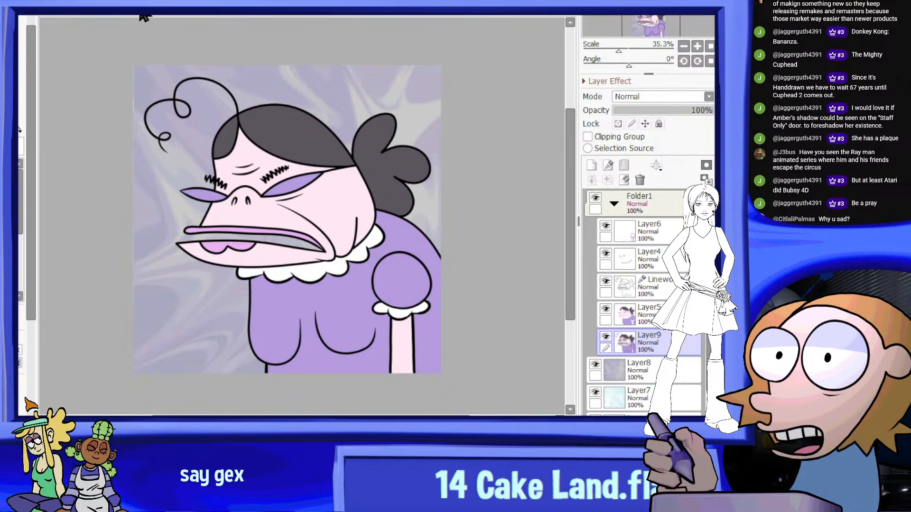
Darken the pasted figure on Layer9 into a solid black silhouette and lock the layer's transparent pixels
click(216, 25)
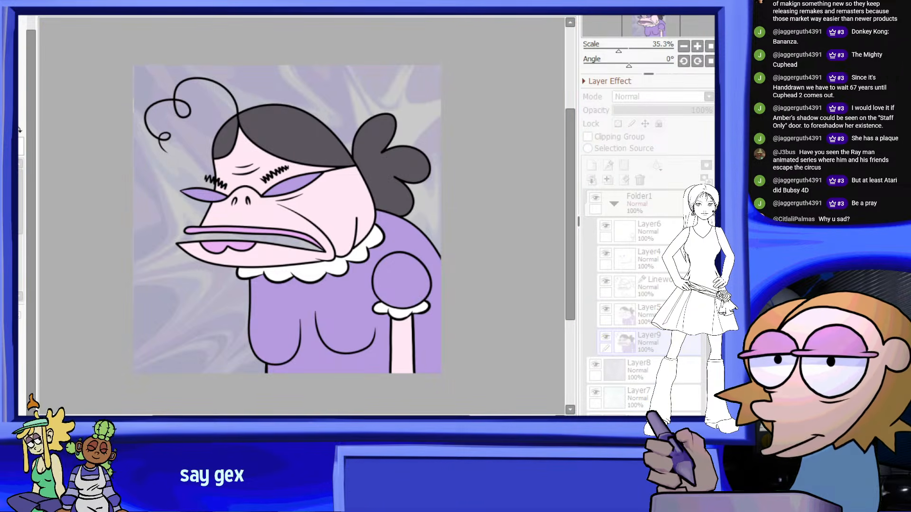
key(Return)
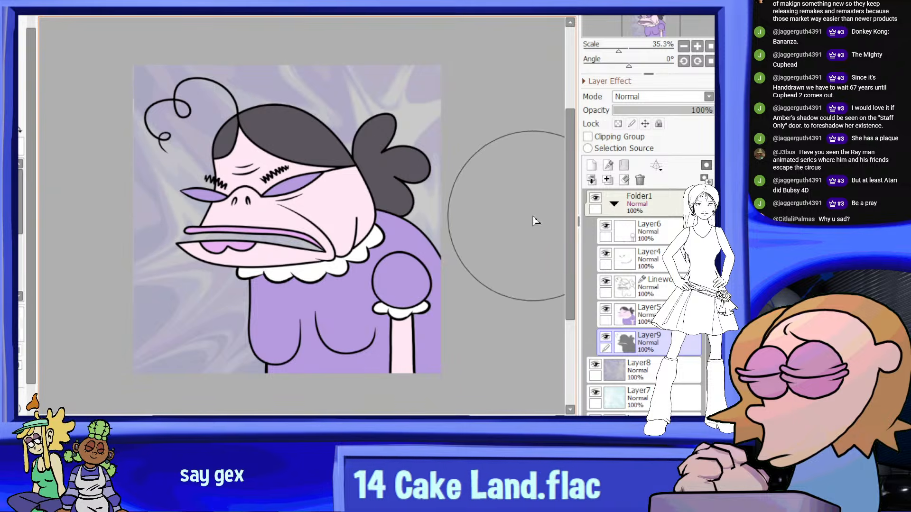
click(618, 124)
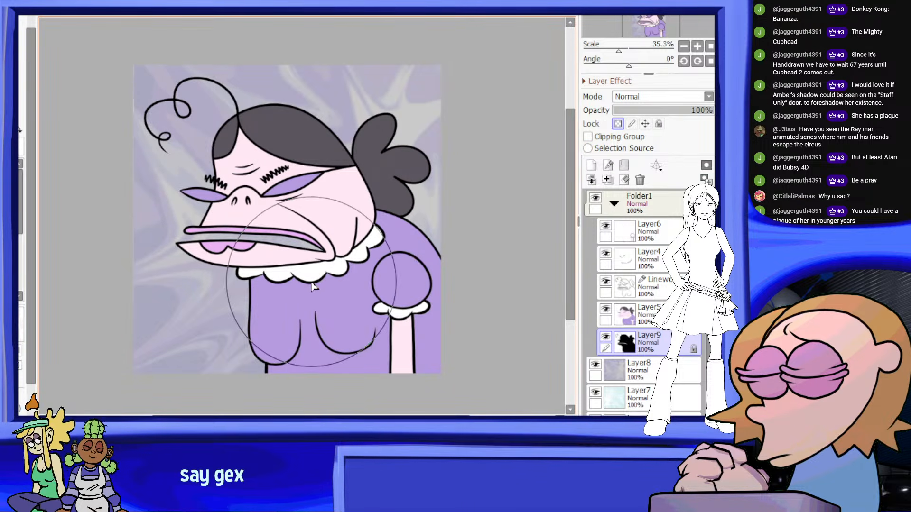
Set the opacity of the Layer9 silhouette to 35%
scroll(188, 206, up, 1)
scroll(127, 196, down, 1)
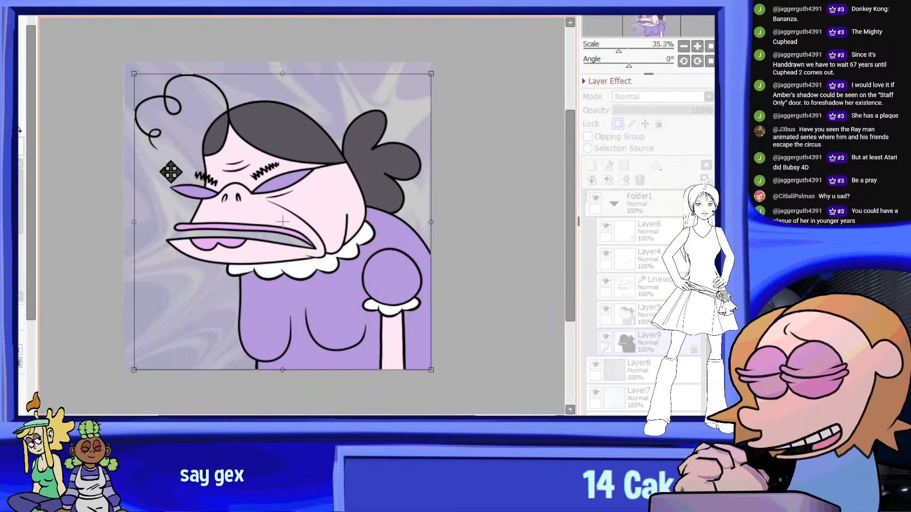
scroll(240, 178, up, 4)
scroll(325, 264, down, 5)
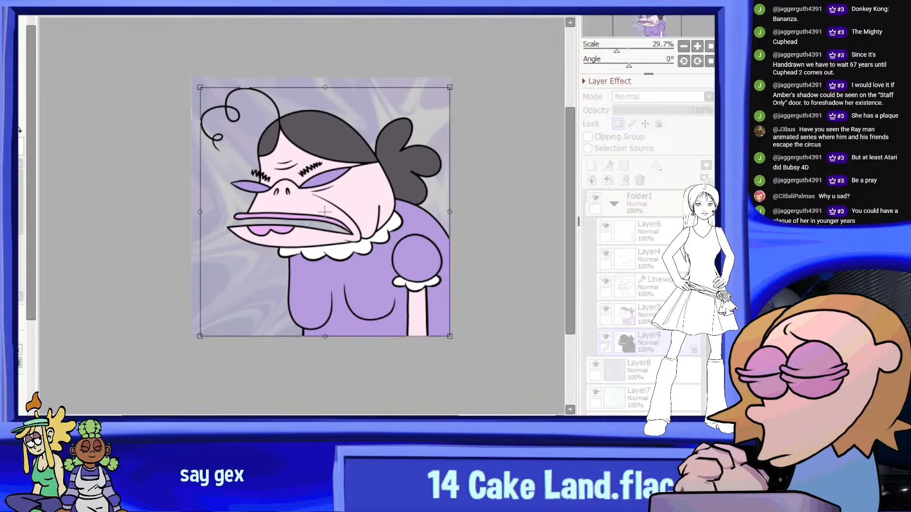
click(648, 109)
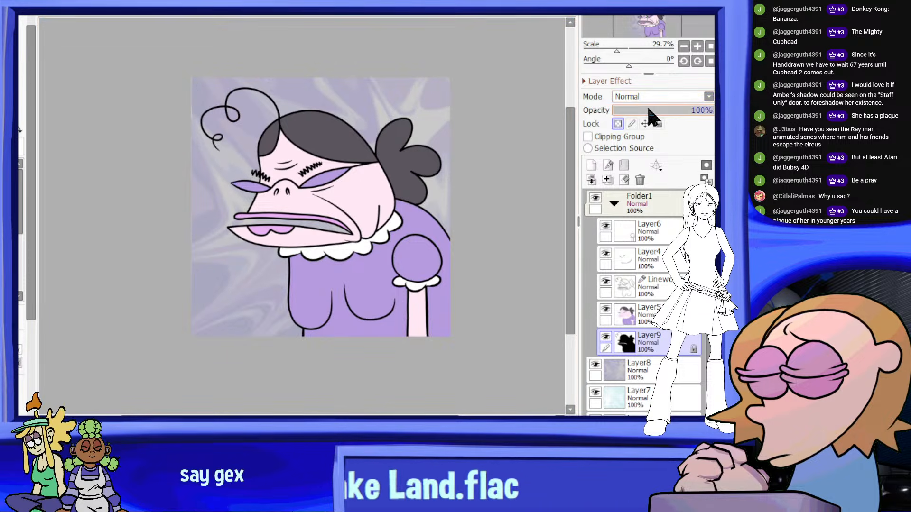
Move the Layer9 silhouette down and to the left of the figure to form a cast shadow on the background
key(ctrl+t)
scroll(429, 254, up, 4)
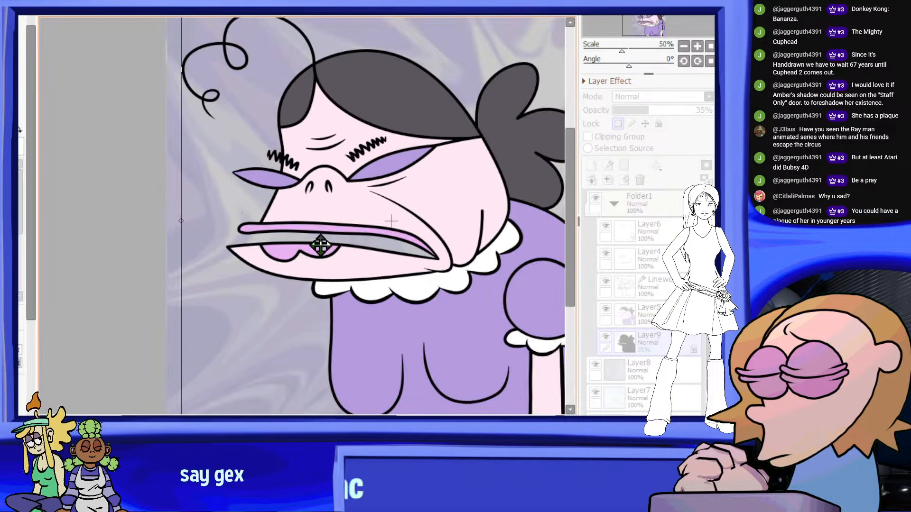
scroll(380, 267, down, 5)
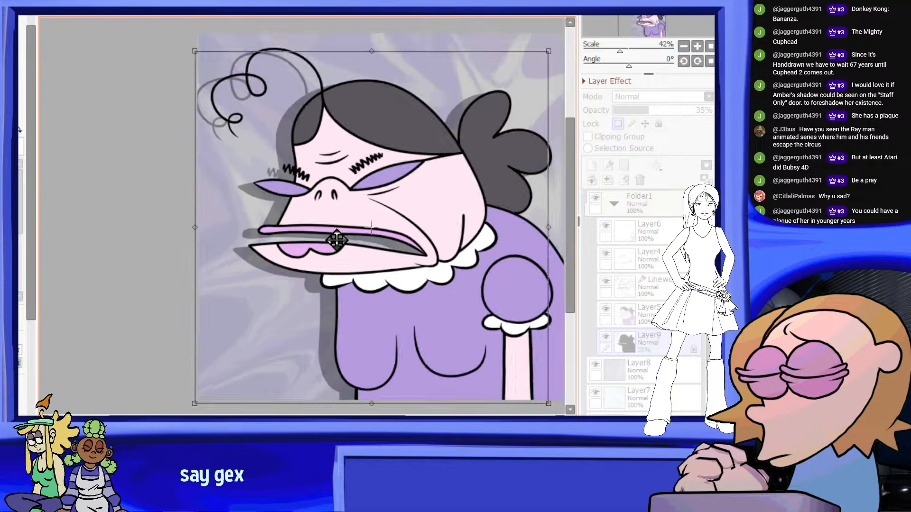
scroll(374, 251, up, 2)
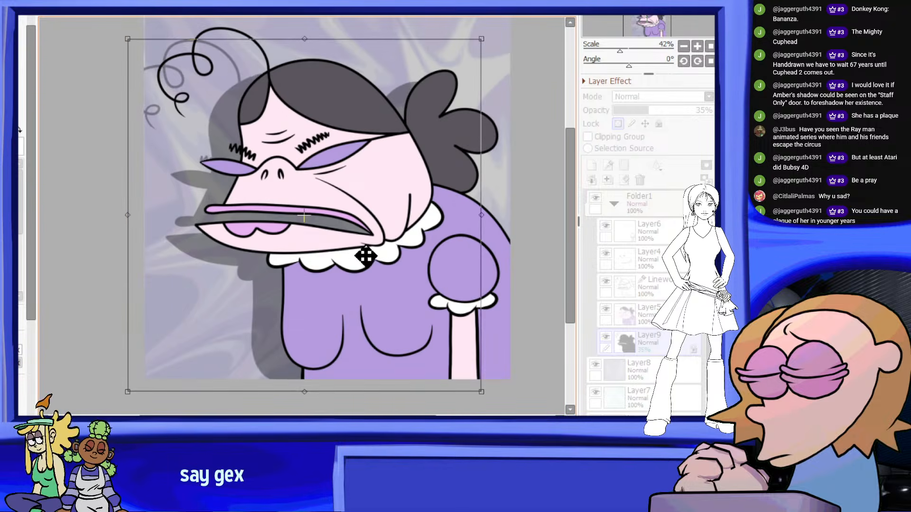
scroll(374, 252, down, 2)
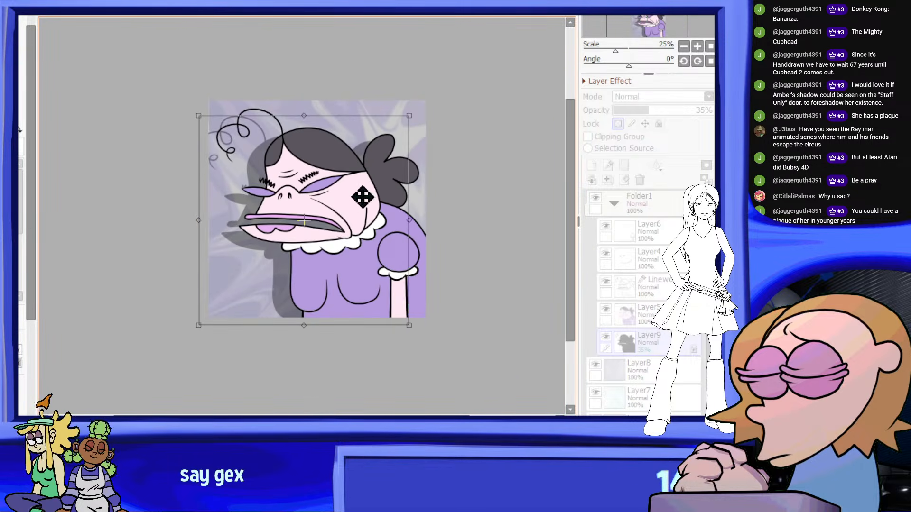
scroll(363, 198, down, 2)
scroll(363, 197, up, 1)
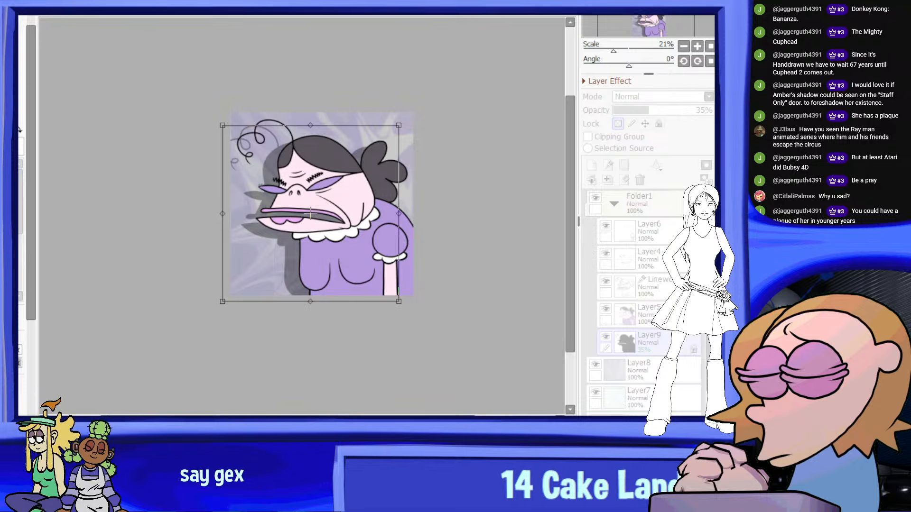
key(Return)
Soften the Layer9 shadow by setting its opacity to 15%
scroll(472, 220, up, 1)
drag(648, 110, 628, 109)
scroll(374, 190, down, 2)
scroll(374, 190, up, 1)
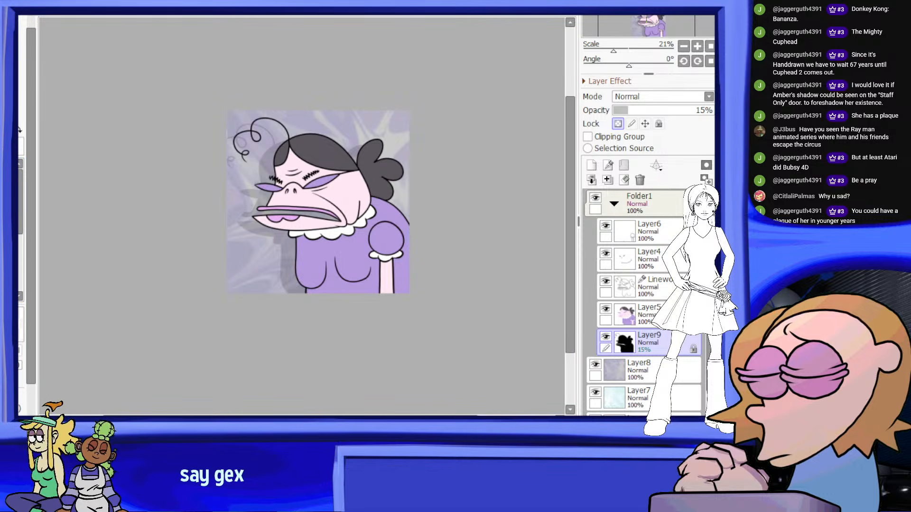
Repaint the Layer9 shadow silhouette in dark navy with large brush strokes and check it against the background
drag(255, 200, 253, 138)
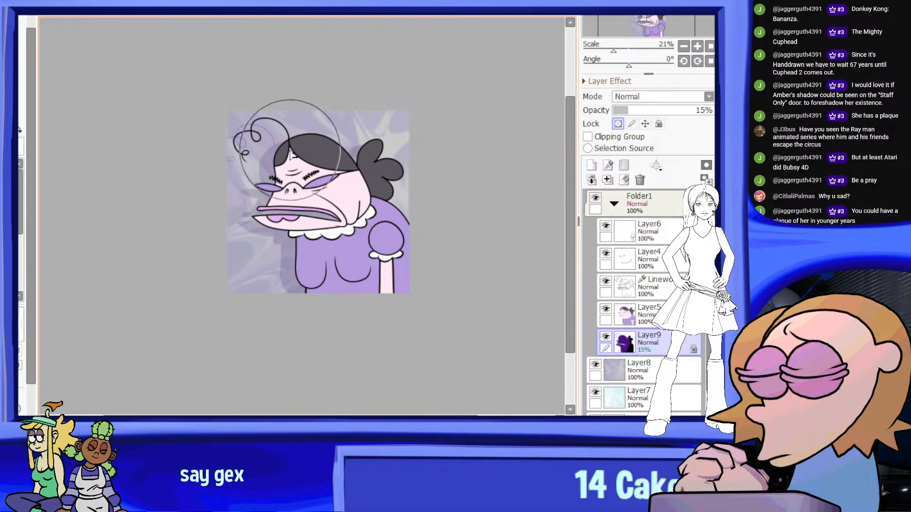
mouse_move(220, 139)
mouse_down()
mouse_move(346, 131)
mouse_move(248, 210)
mouse_up()
scroll(243, 207, up, 3)
scroll(272, 170, down, 2)
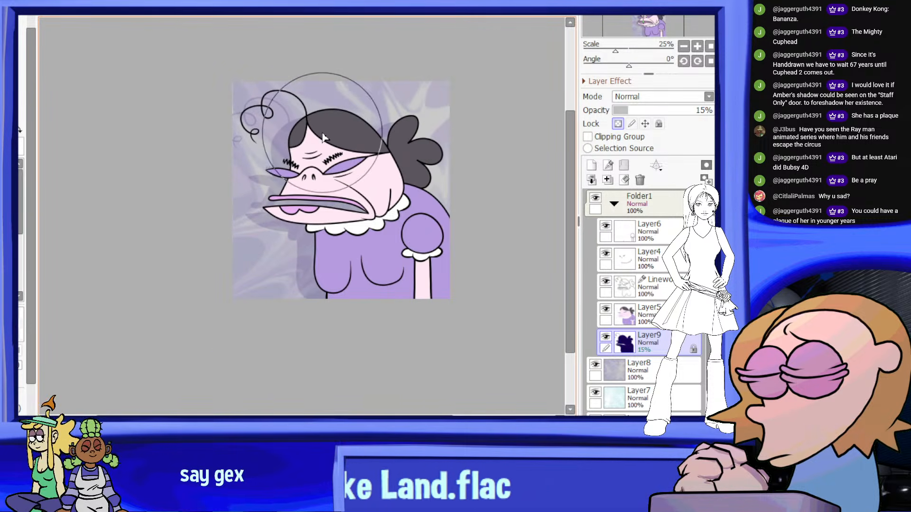
scroll(393, 183, up, 2)
scroll(332, 187, down, 2)
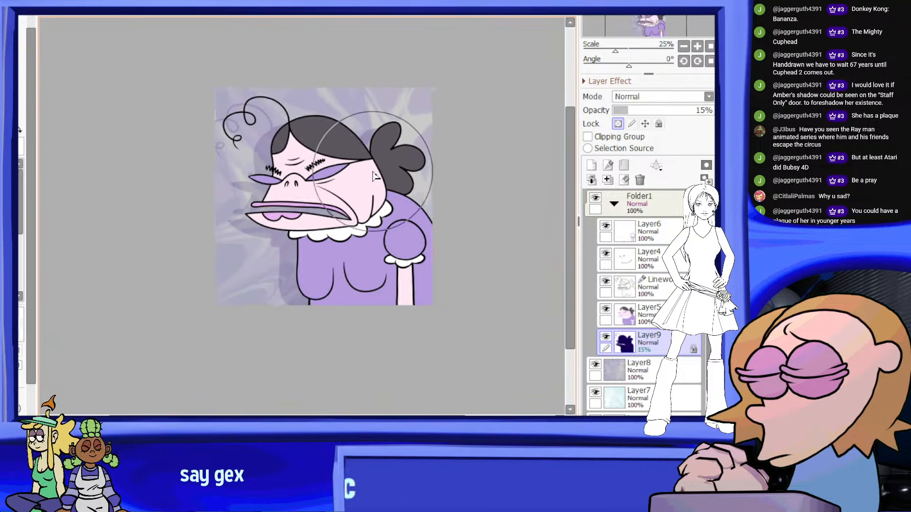
scroll(213, 194, up, 3)
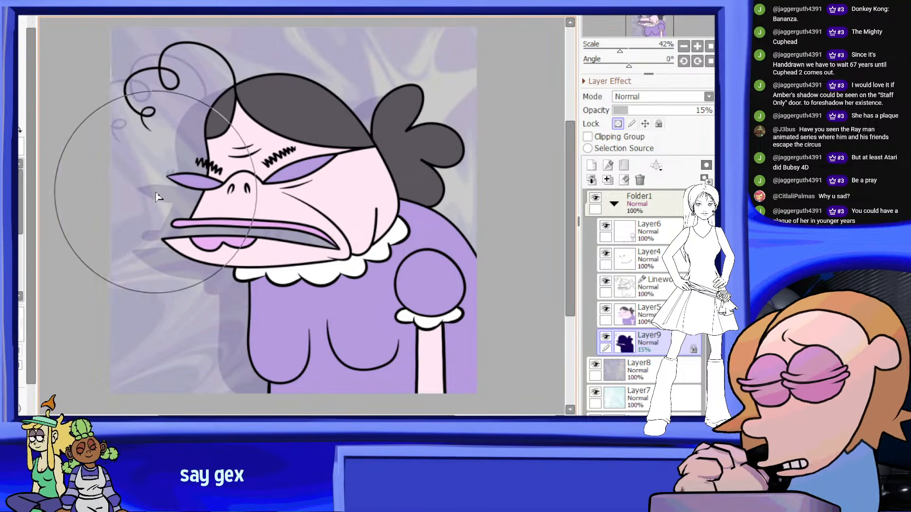
scroll(362, 187, down, 5)
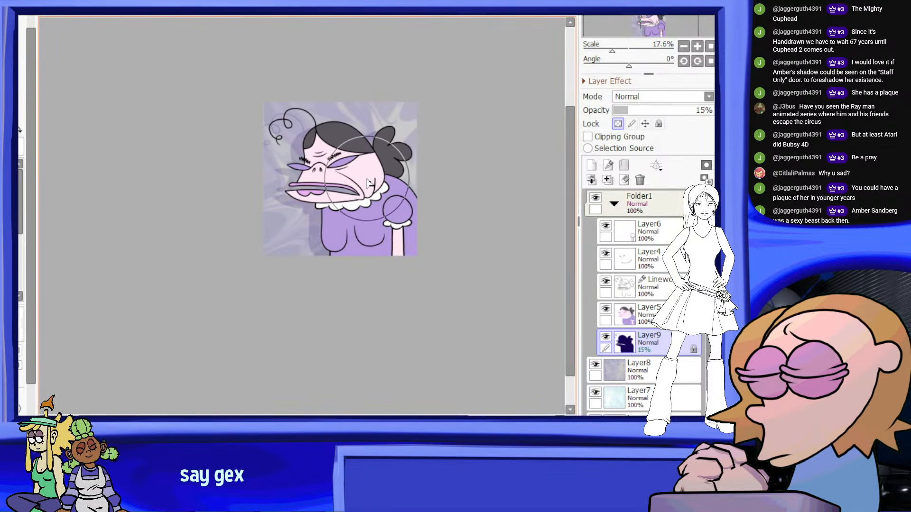
scroll(367, 185, up, 4)
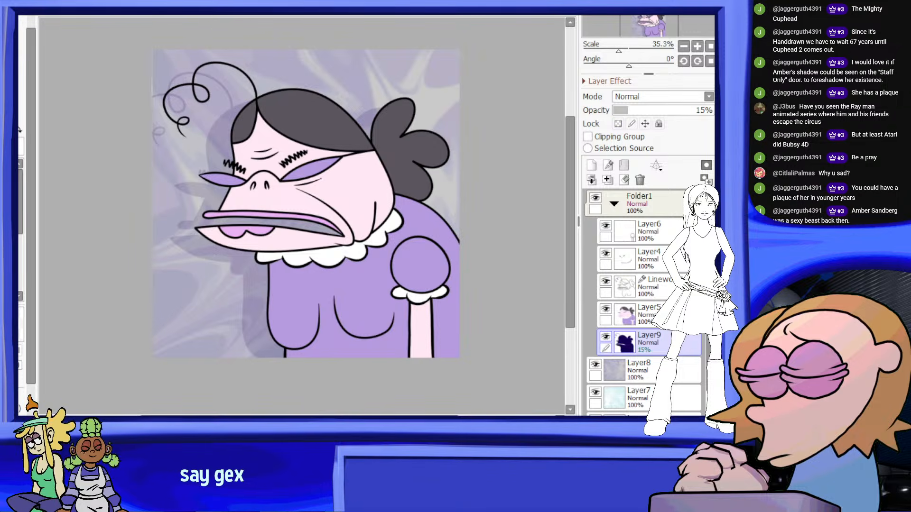
Soften the edges of the Layer9 cast shadow behind the figure with a blur filter
click(220, 26)
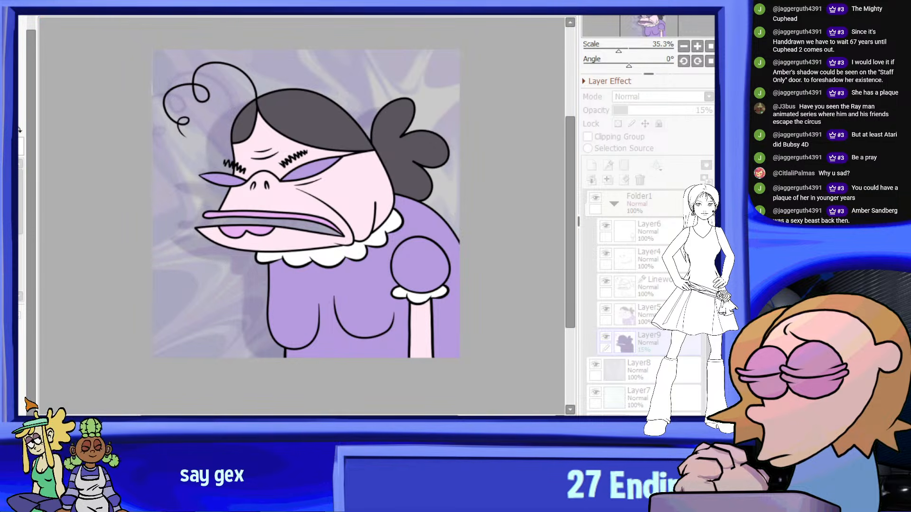
scroll(201, 143, down, 4)
scroll(205, 124, up, 3)
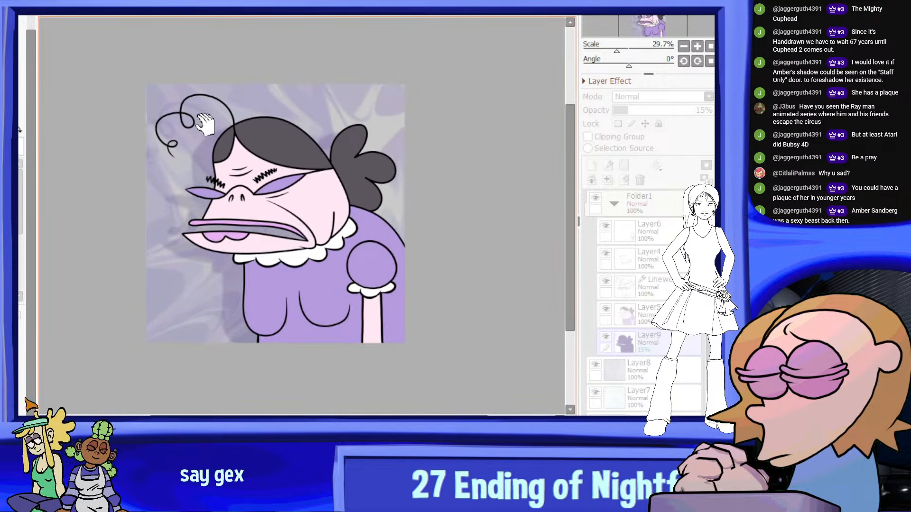
key(Return)
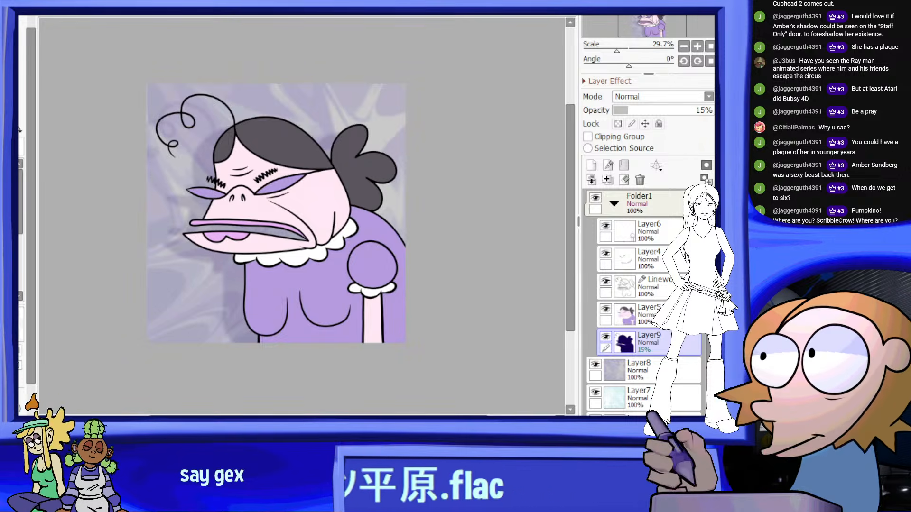
Switch to Blender and open the workspace that shows the framed portrait plaque in a full 3D view
key(alt+Tab)
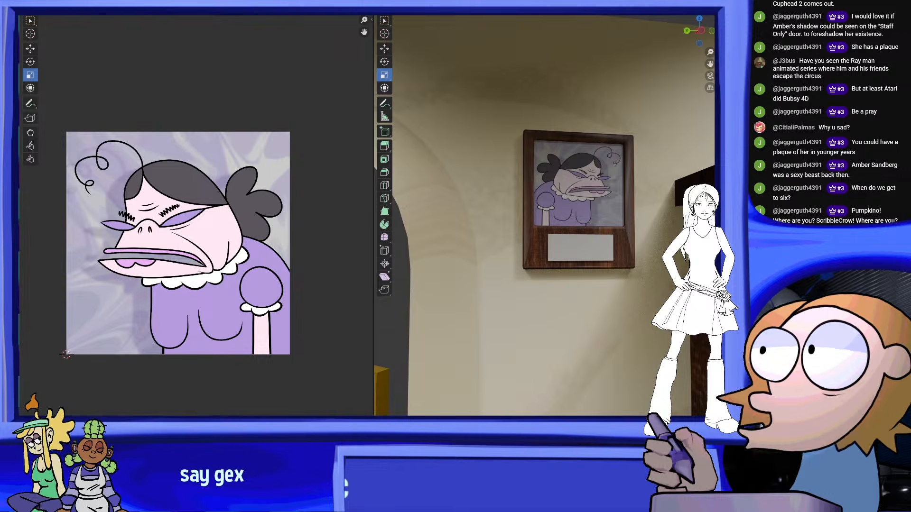
middle_drag(556, 213, 542, 227)
key(ctrl+Page_Up)
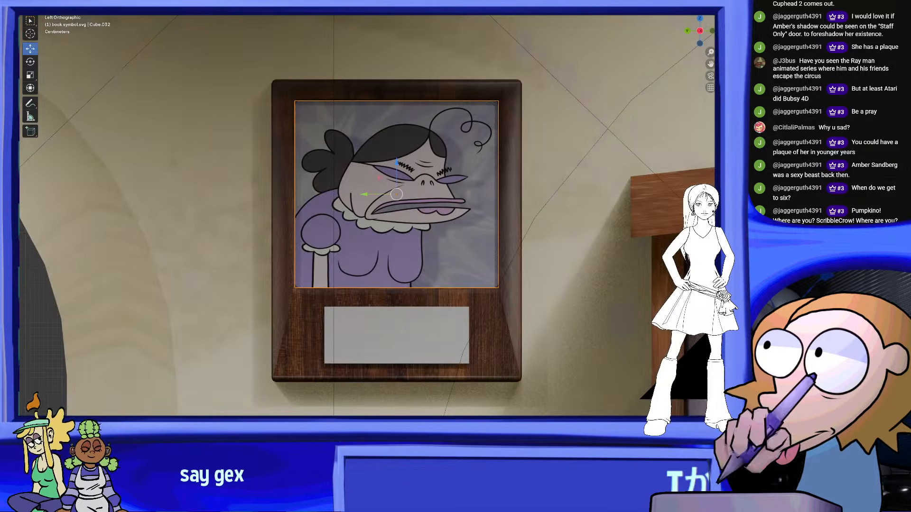
Examine the portrait plaque on the wall between the archway and the bookcase, up close and from across the room
middle_drag(475, 140, 493, 156)
scroll(506, 165, down, 3)
scroll(487, 179, up, 2)
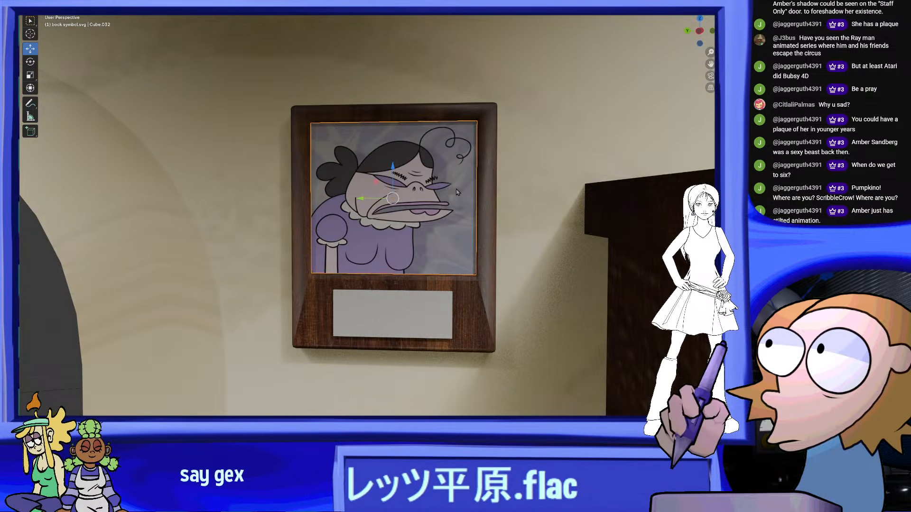
scroll(457, 192, up, 1)
middle_drag(456, 192, 379, 208)
scroll(412, 179, down, 4)
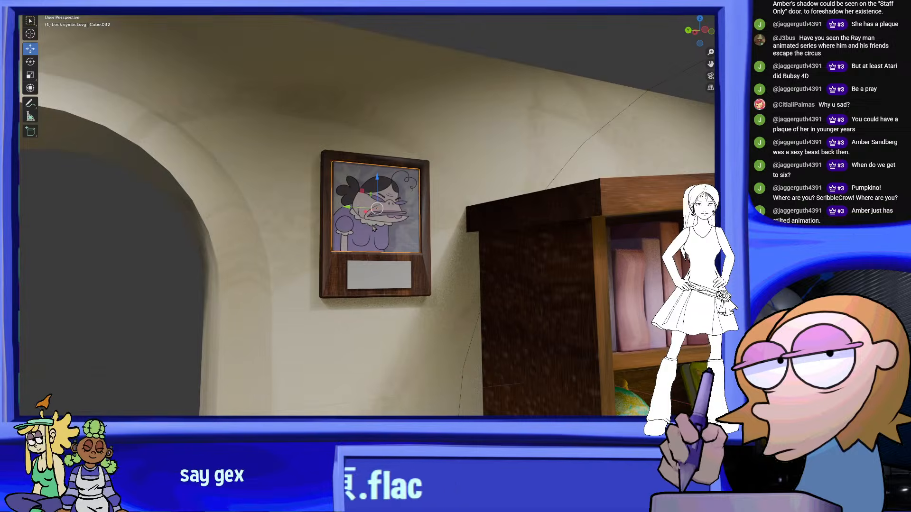
scroll(375, 228, down, 3)
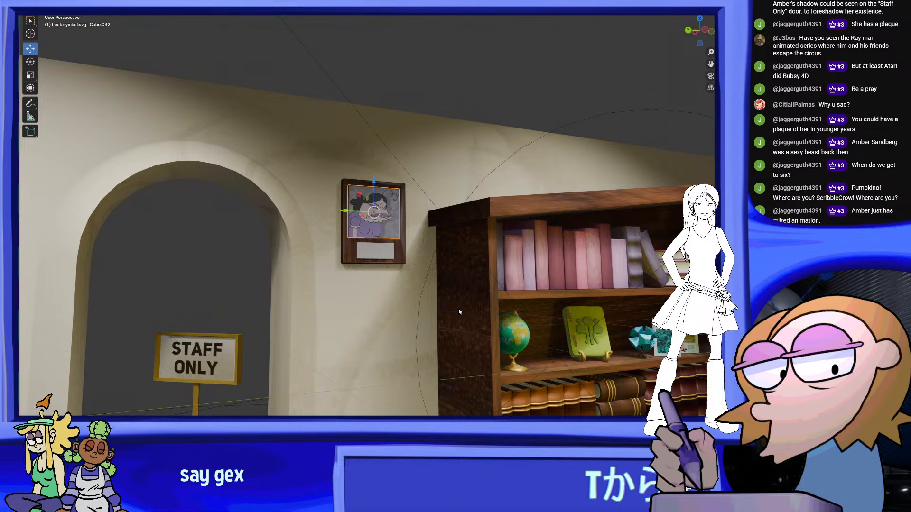
scroll(406, 275, up, 6)
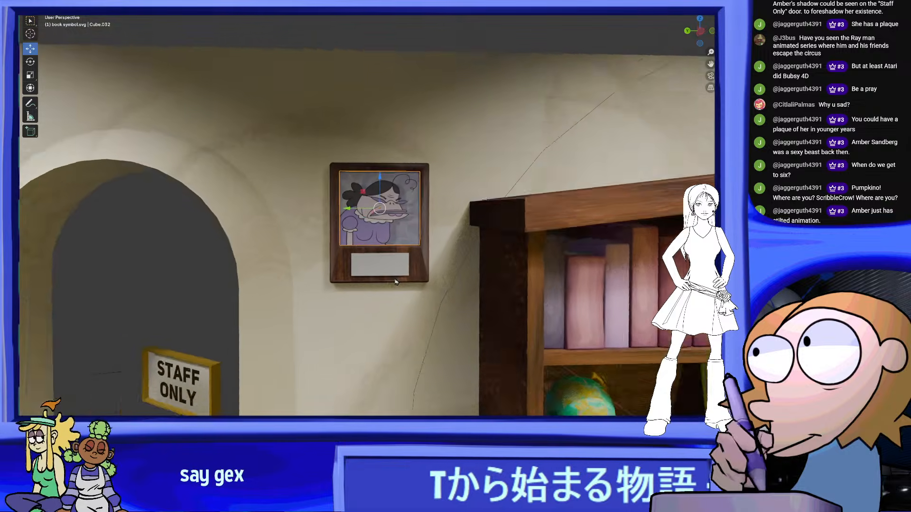
scroll(415, 230, down, 8)
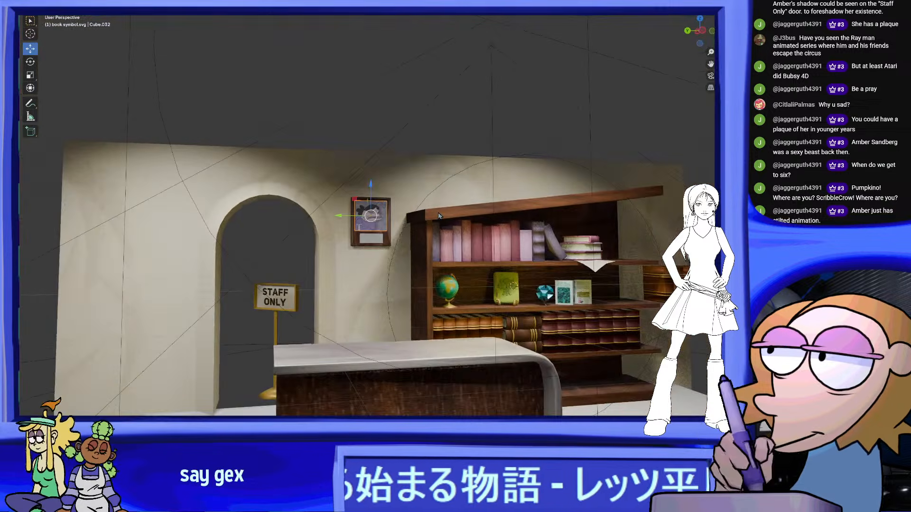
scroll(400, 242, up, 8)
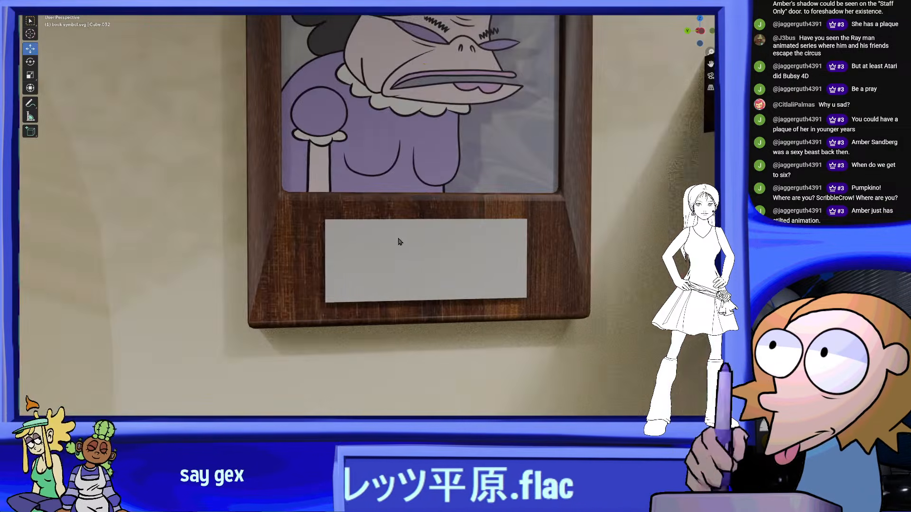
Select the blank nameplate beneath the portrait on the wall plaque and compare it with the neighbouring bookcase
click(452, 250)
middle_drag(453, 250, 428, 260)
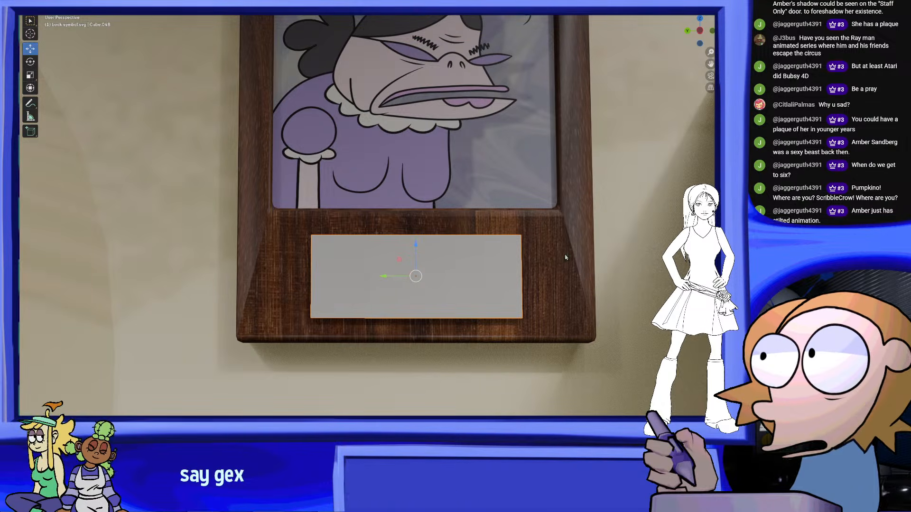
scroll(400, 201, down, 6)
shift+middle_drag(451, 219, 305, 210)
scroll(276, 187, down, 2)
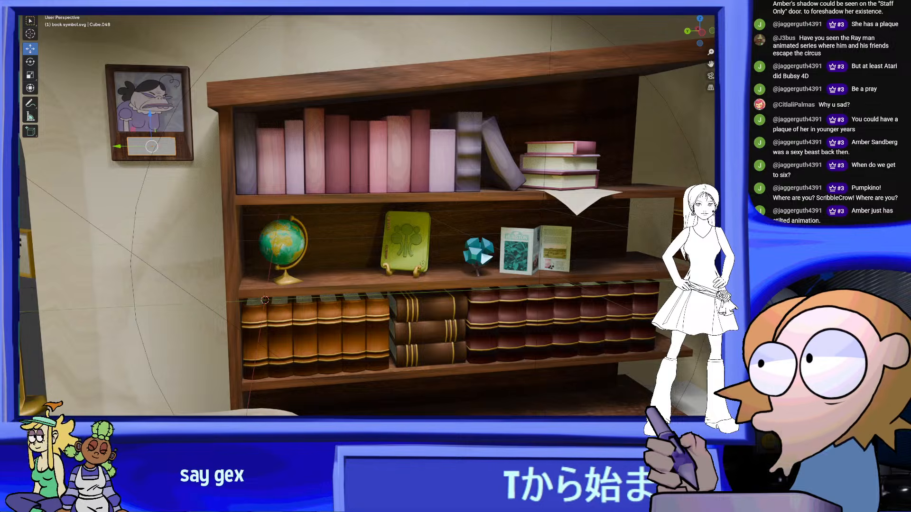
click(37, 2)
click(55, 36)
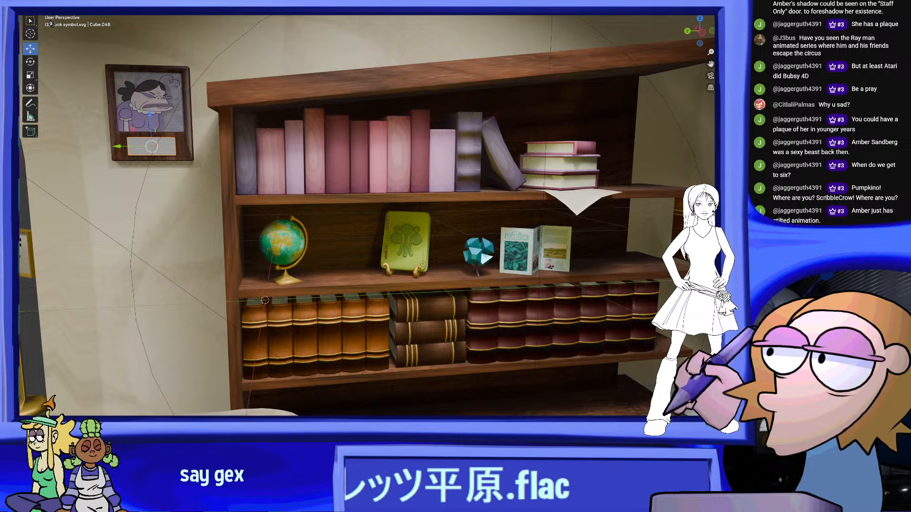
Examine the globe and the green book on the bookcase's middle shelf up close
scroll(380, 214, up, 7)
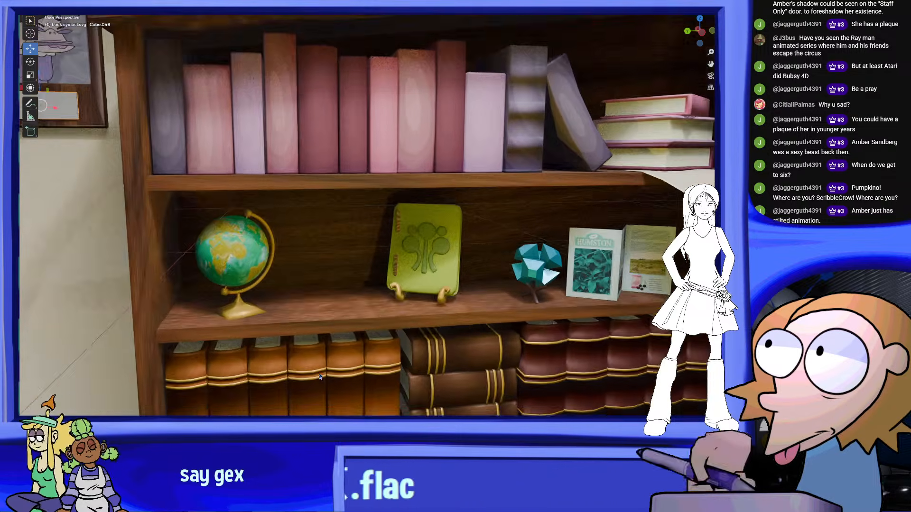
shift+middle_drag(336, 328, 349, 352)
middle_drag(243, 194, 284, 206)
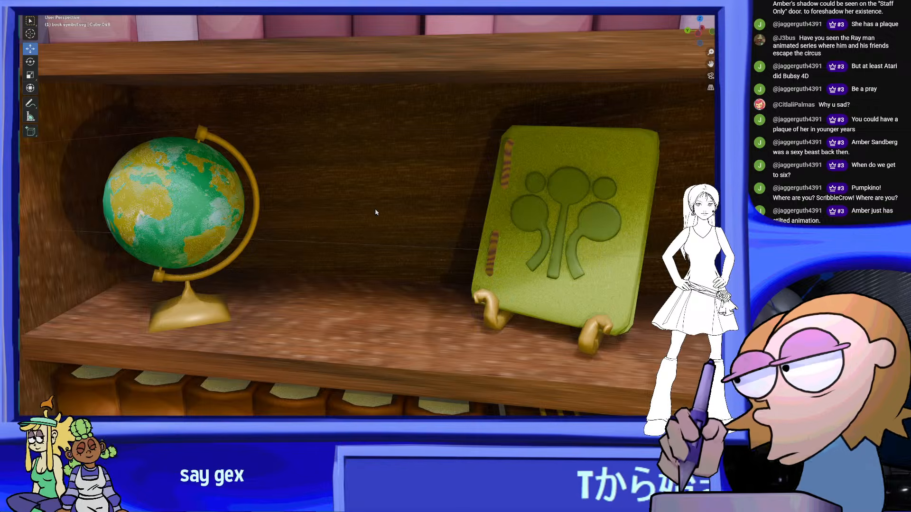
middle_drag(424, 247, 431, 228)
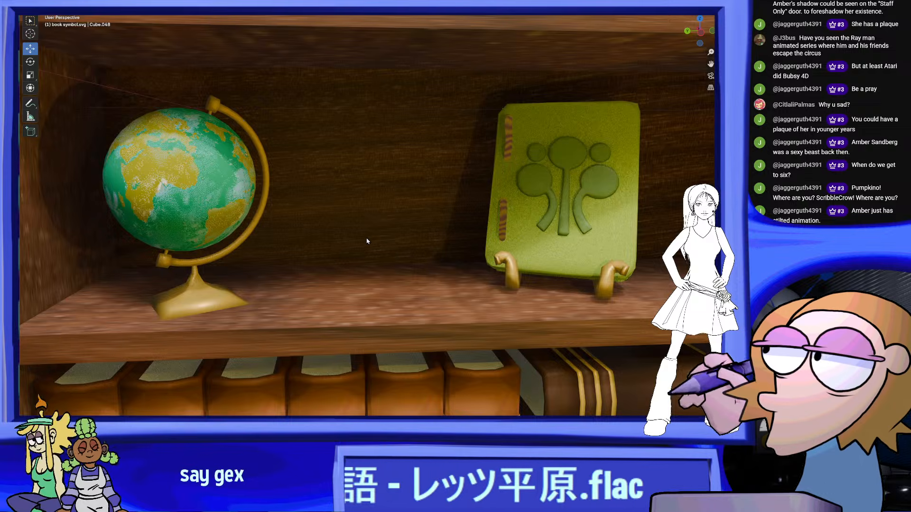
middle_drag(250, 160, 288, 174)
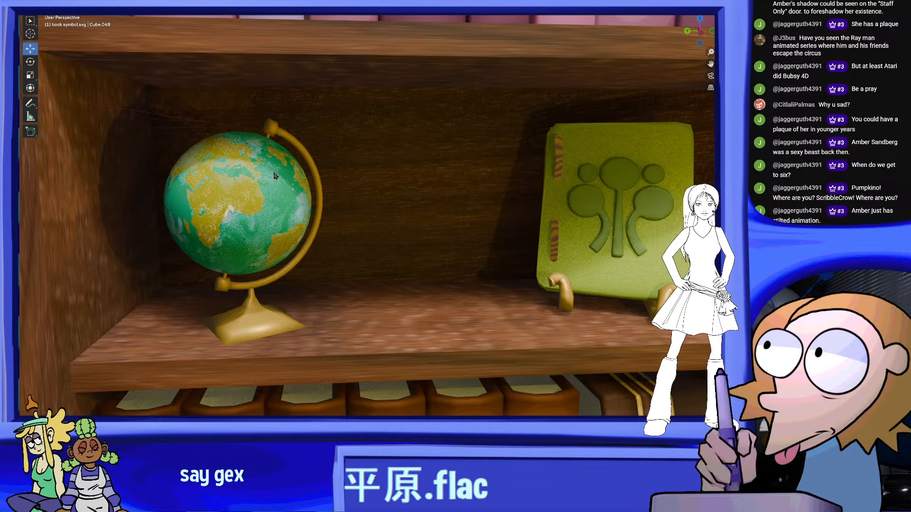
scroll(286, 124, down, 6)
scroll(387, 210, down, 3)
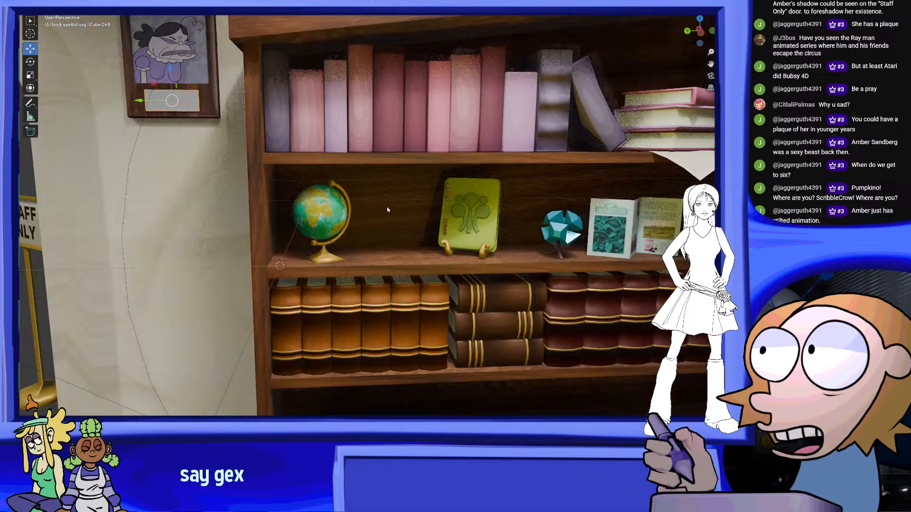
Look through the scene camera and examine the plaque and the objects on the bookcase's middle shelf
scroll(388, 210, down, 3)
middle_drag(398, 207, 614, 72)
click(710, 75)
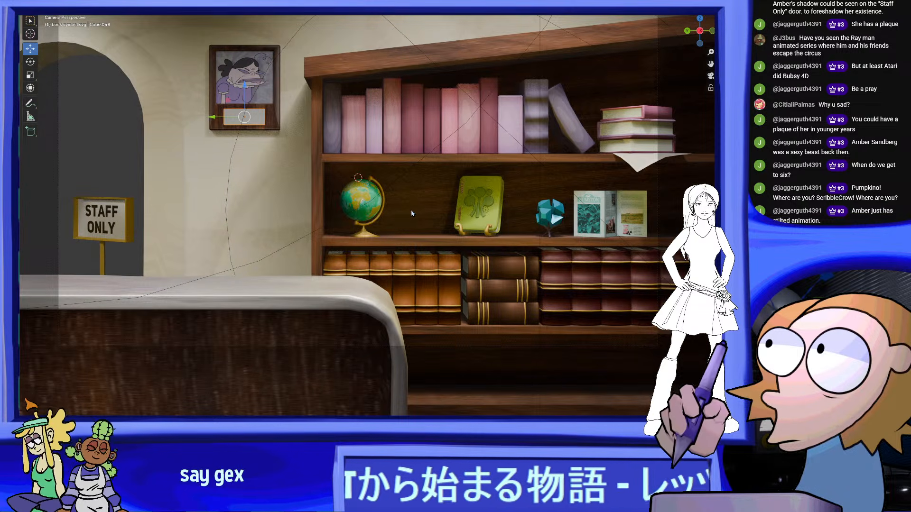
scroll(394, 215, up, 3)
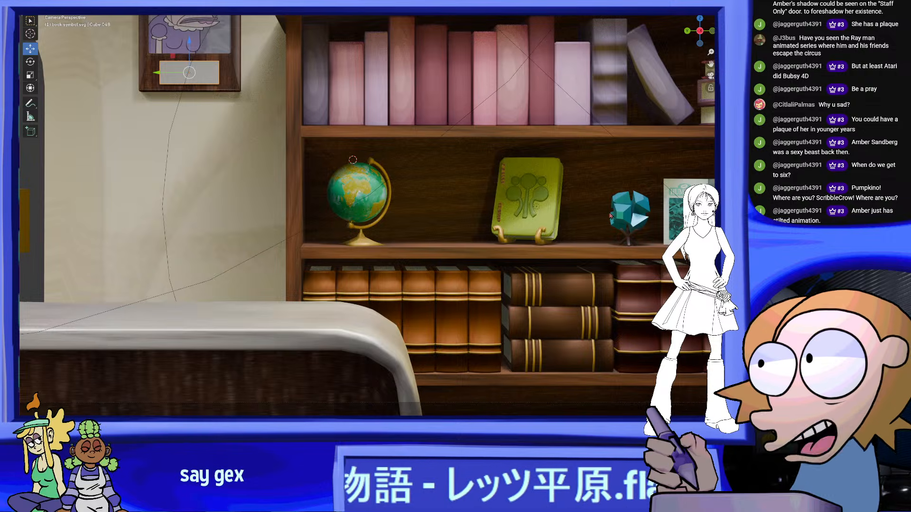
shift+middle_drag(598, 206, 458, 207)
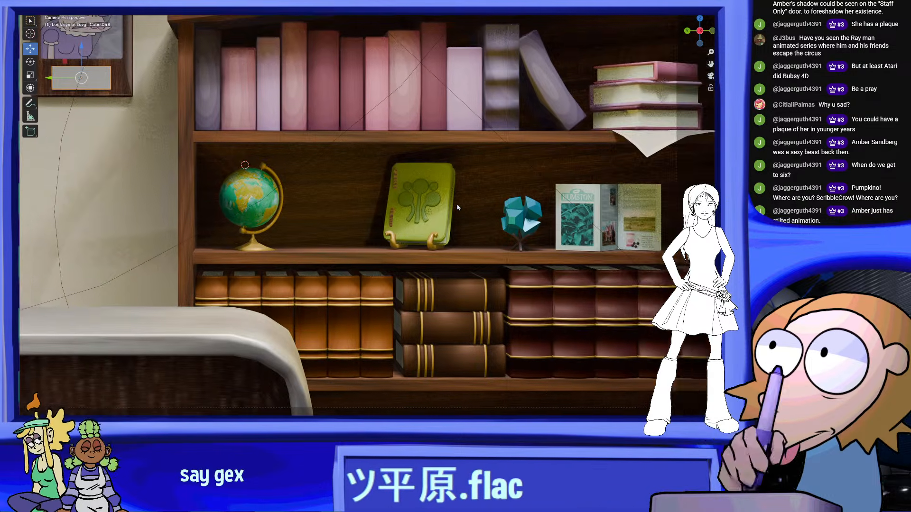
scroll(458, 207, up, 3)
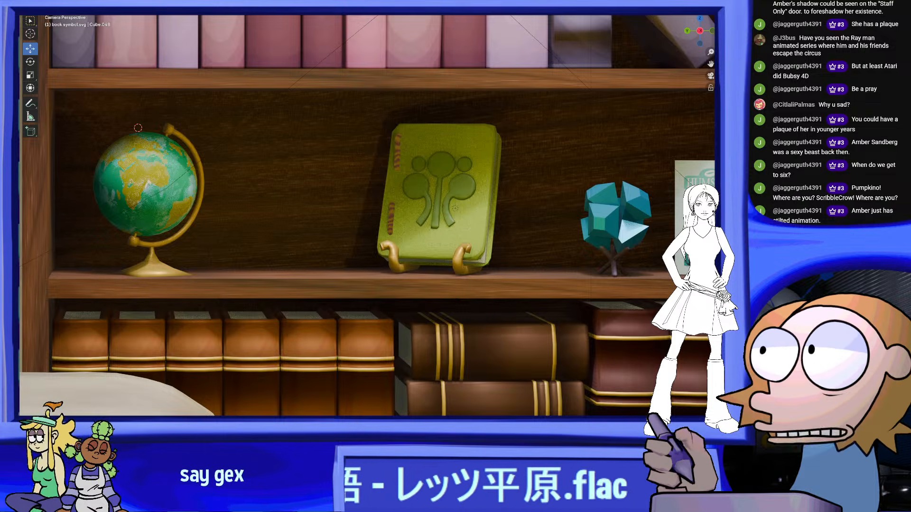
scroll(368, 216, down, 6)
scroll(367, 216, up, 5)
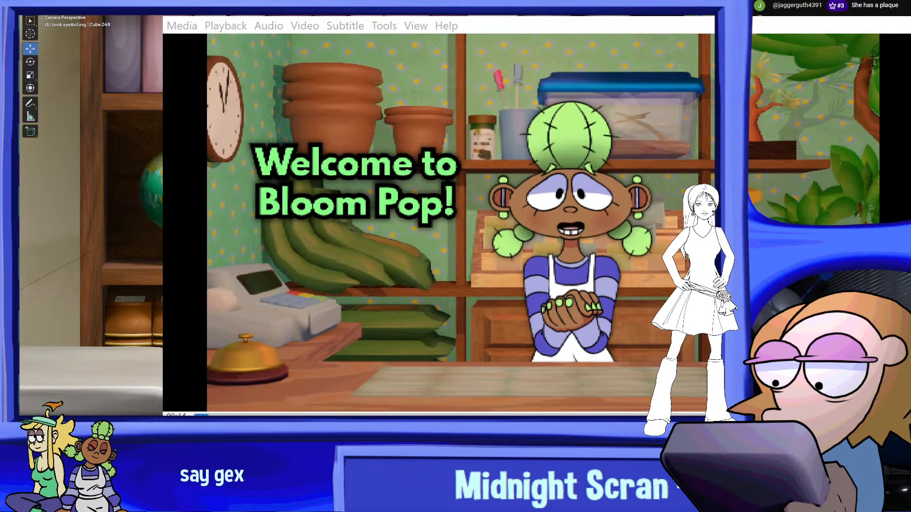
drag(427, 17, 279, 2)
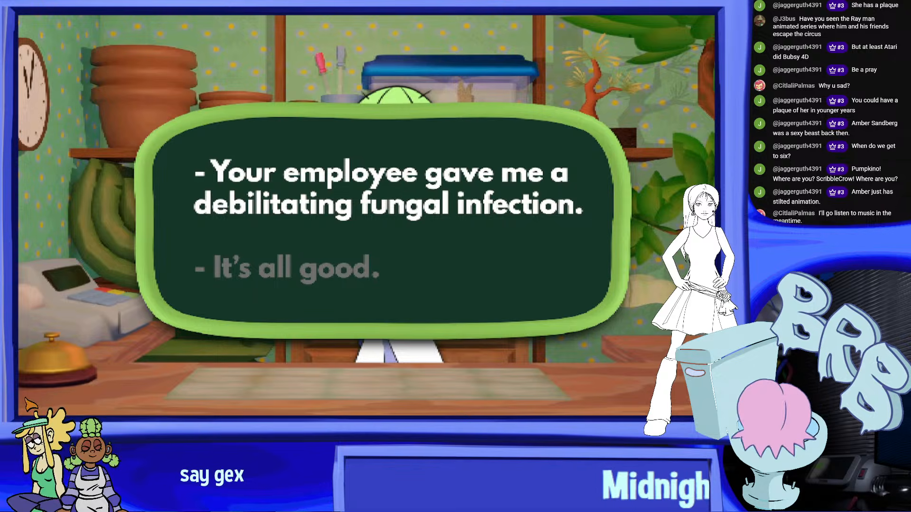
key(Down)
key(Return)
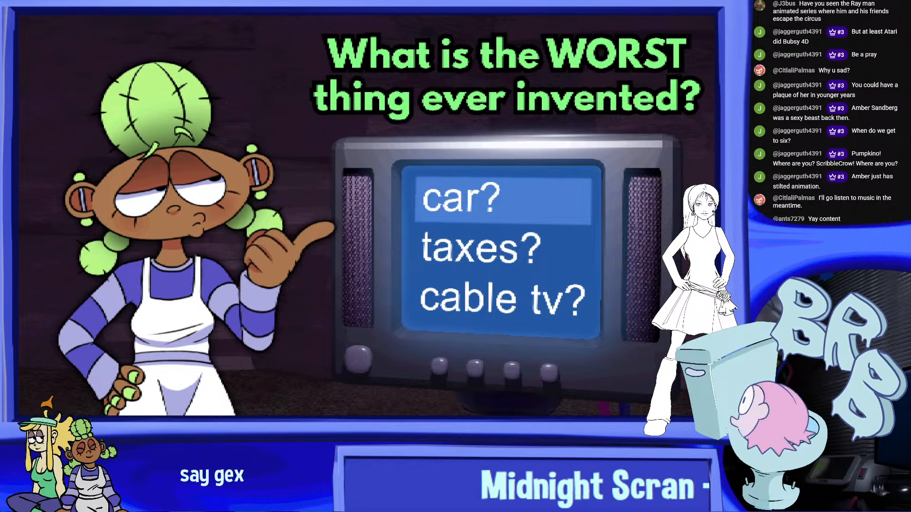
key(Down)
key(Return)
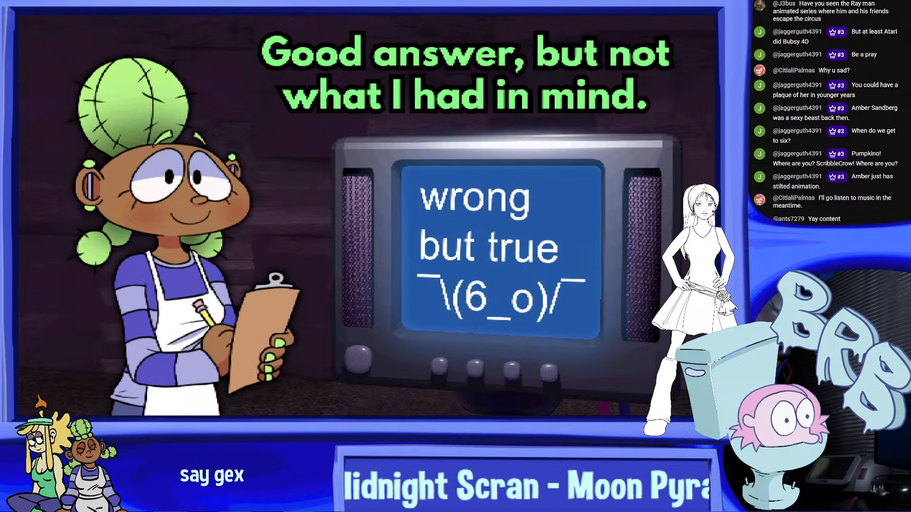
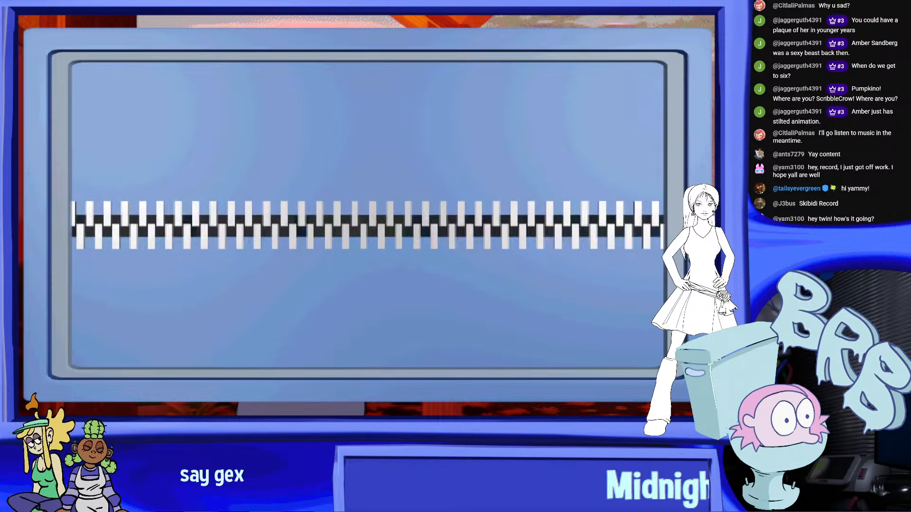
key(Right)
key(Right)
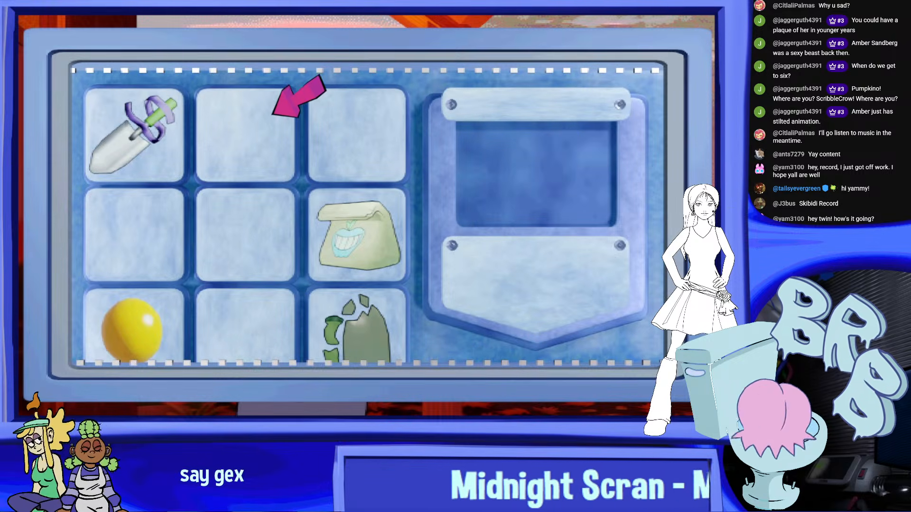
key(Down)
key(Down)
key(Down)
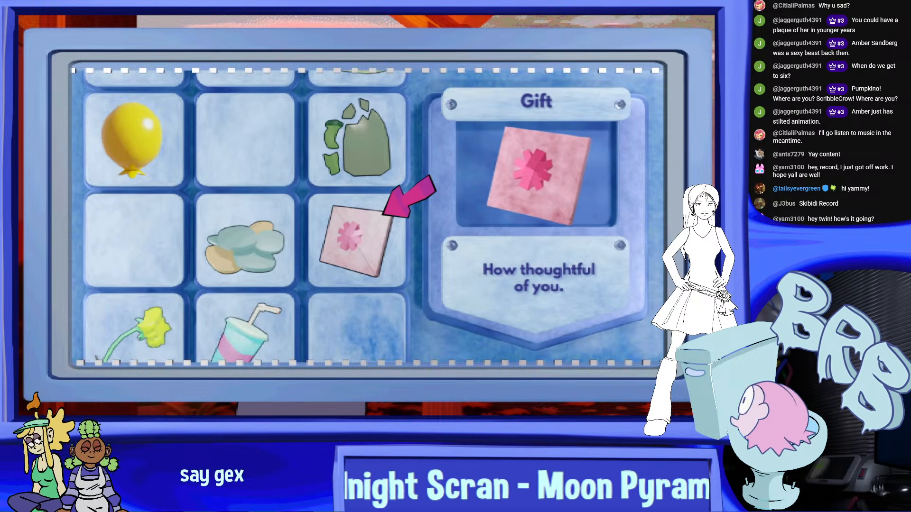
key(Return)
key(Down)
key(Down)
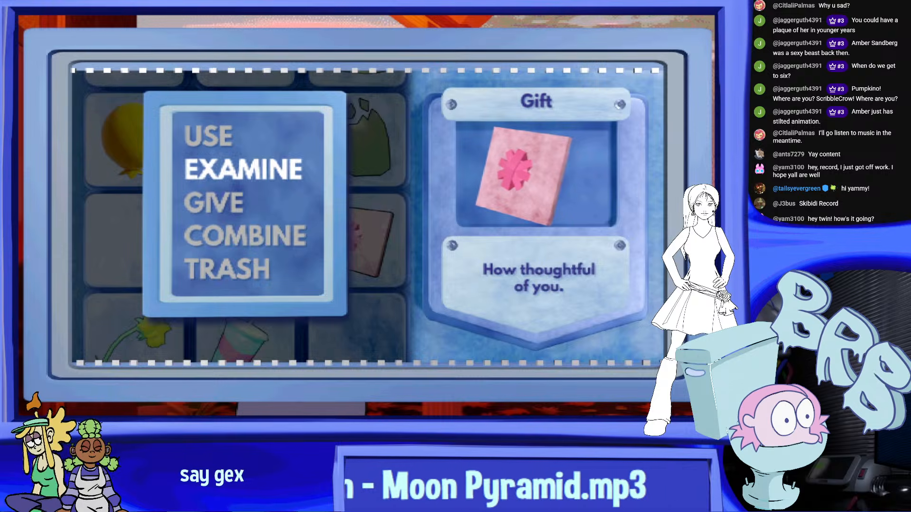
key(Return)
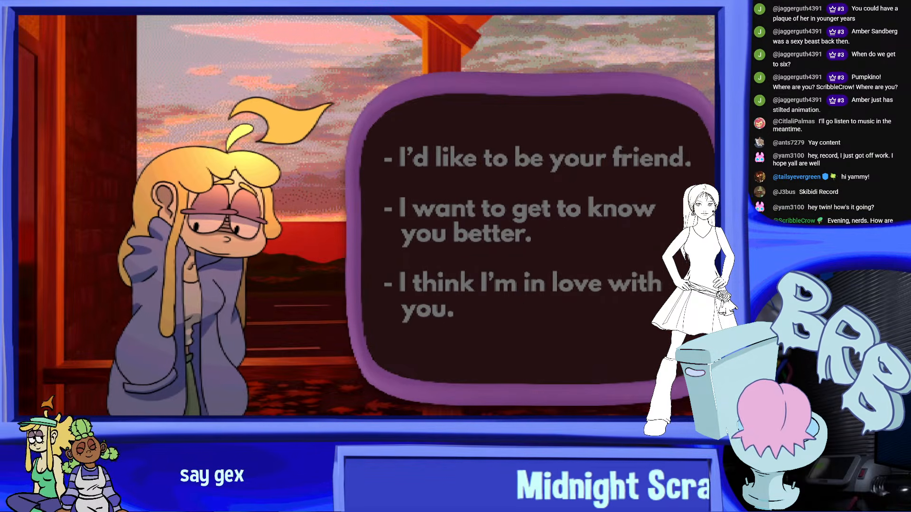
key(Down)
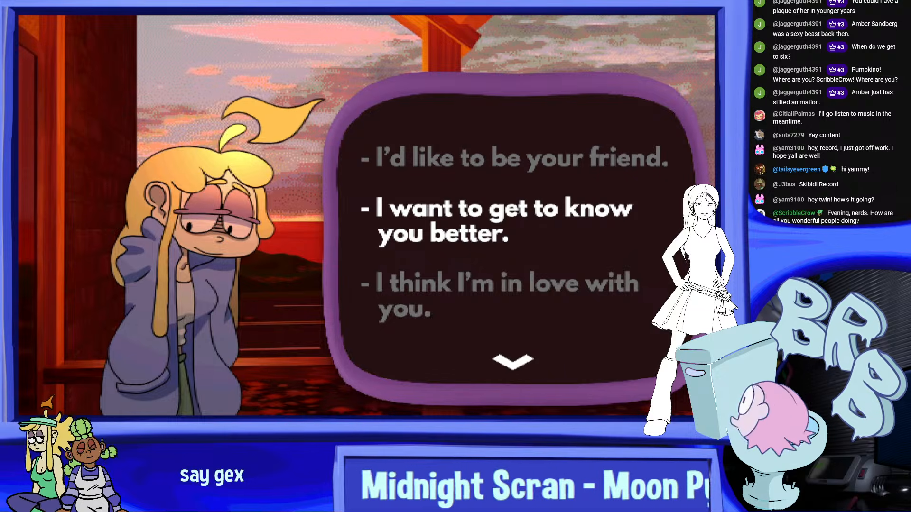
key(Down)
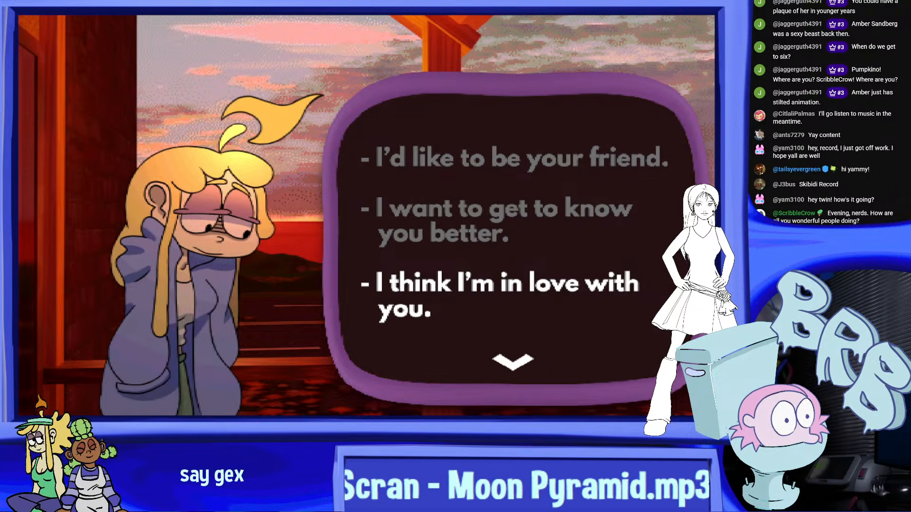
key(Down)
key(Down)
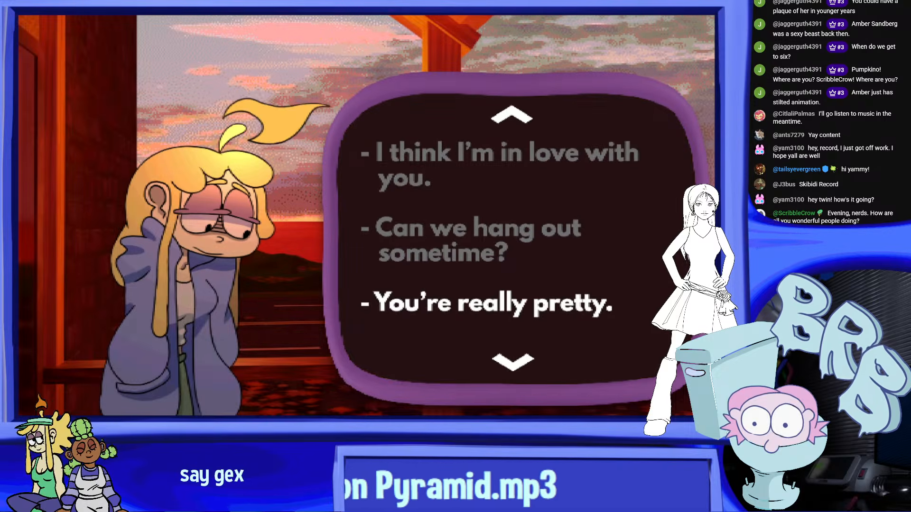
key(Down)
key(Down)
key(Down)
key(Down)
key(Down)
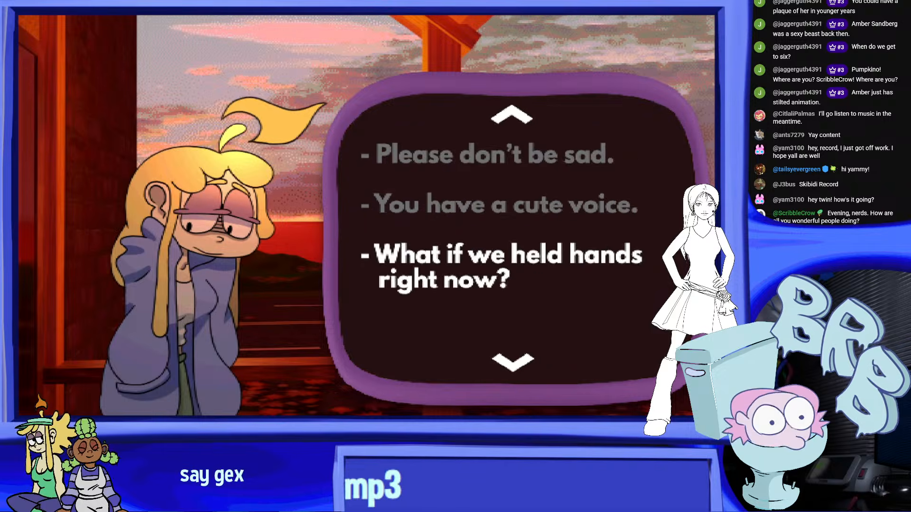
key(Down)
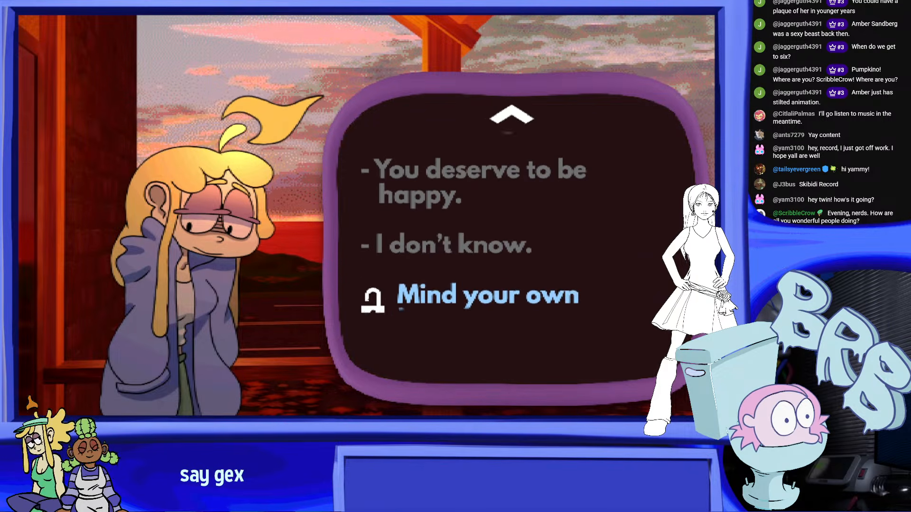
key(Return)
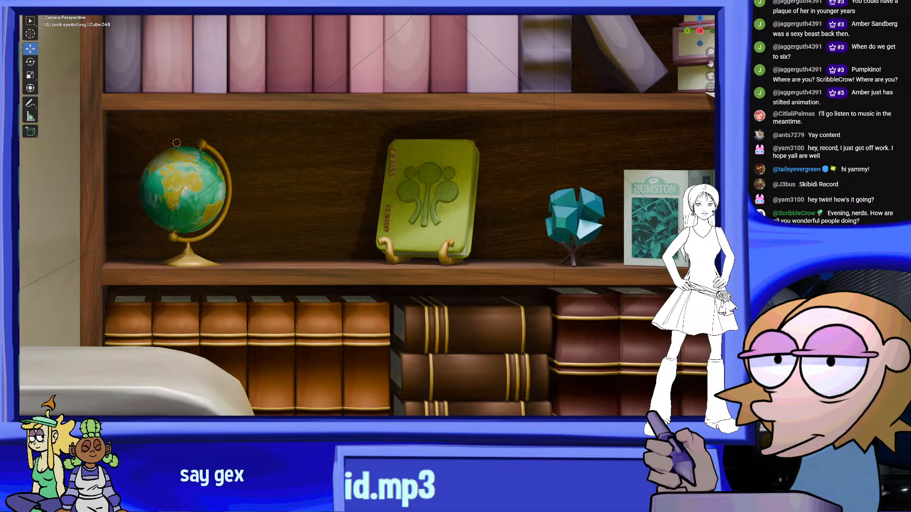
Examine the globe, green book and teal ornament on the bookcase's middle shelf up close from several angles
scroll(368, 217, up, 1)
scroll(368, 216, up, 2)
scroll(368, 216, down, 2)
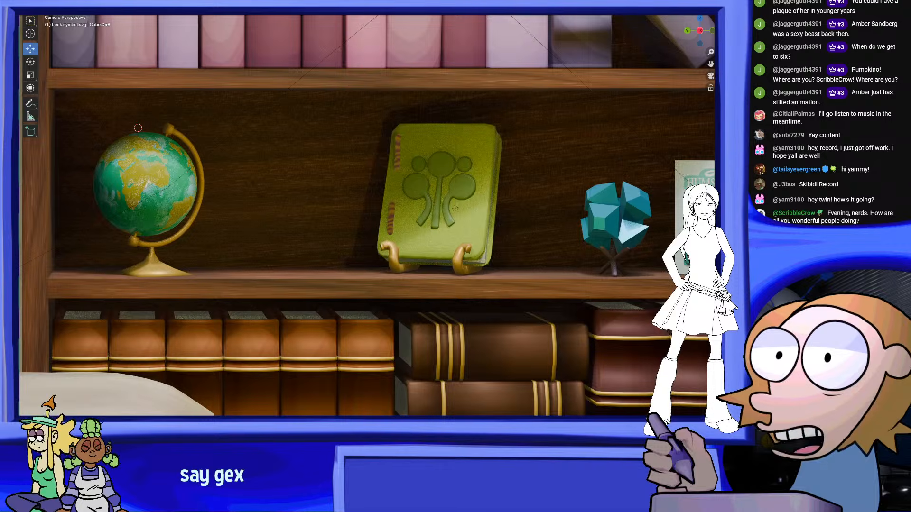
scroll(368, 216, up, 1)
shift+middle_drag(488, 210, 417, 242)
scroll(463, 251, up, 3)
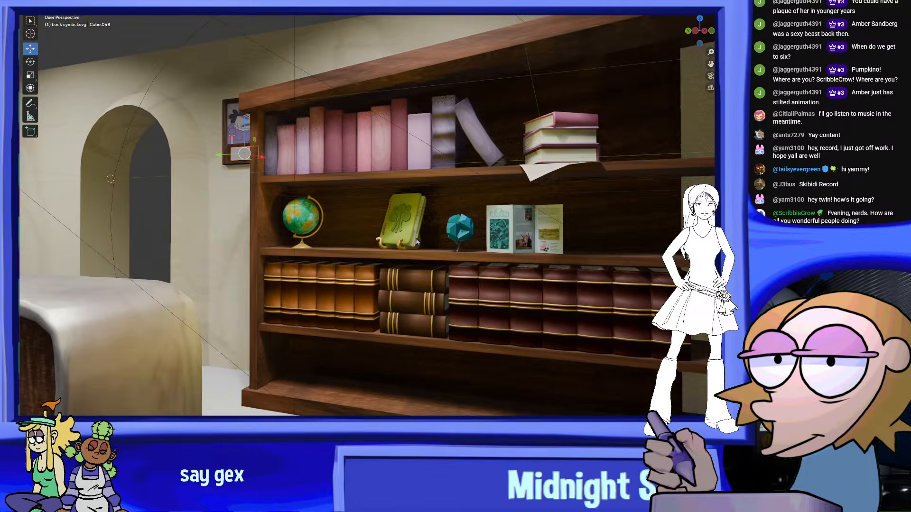
scroll(416, 242, up, 4)
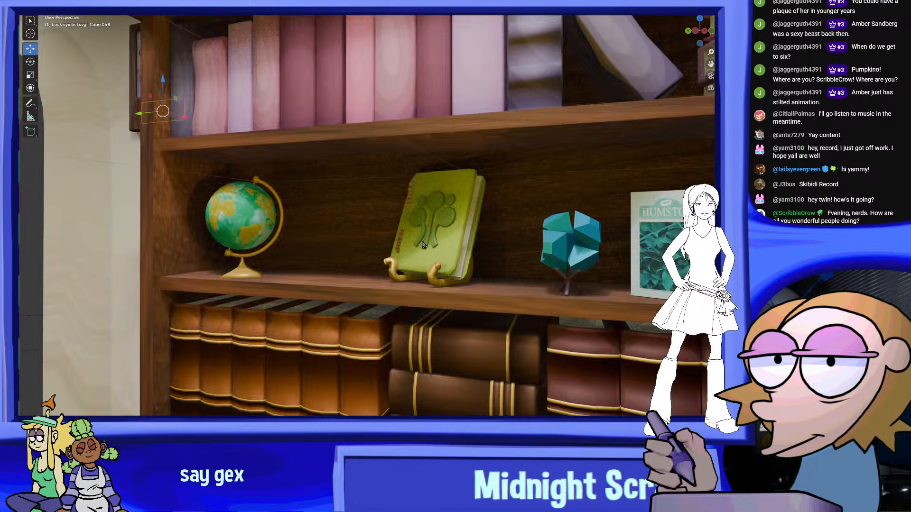
middle_drag(338, 227, 364, 234)
shift+middle_drag(433, 248, 456, 228)
scroll(423, 236, up, 4)
shift+middle_drag(455, 228, 479, 223)
Compare the wall plaque and its blank nameplate with the objects displayed on the neighbouring bookcase
scroll(284, 203, down, 8)
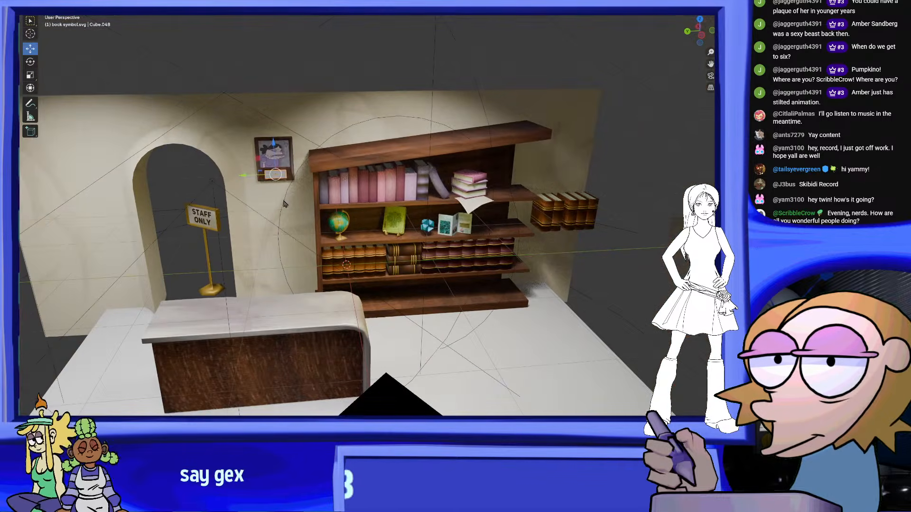
scroll(161, 169, up, 8)
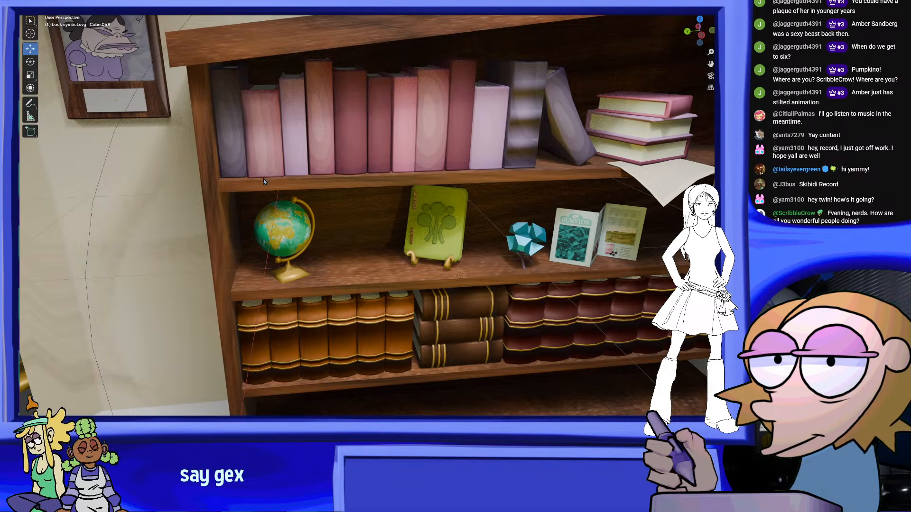
scroll(374, 230, up, 8)
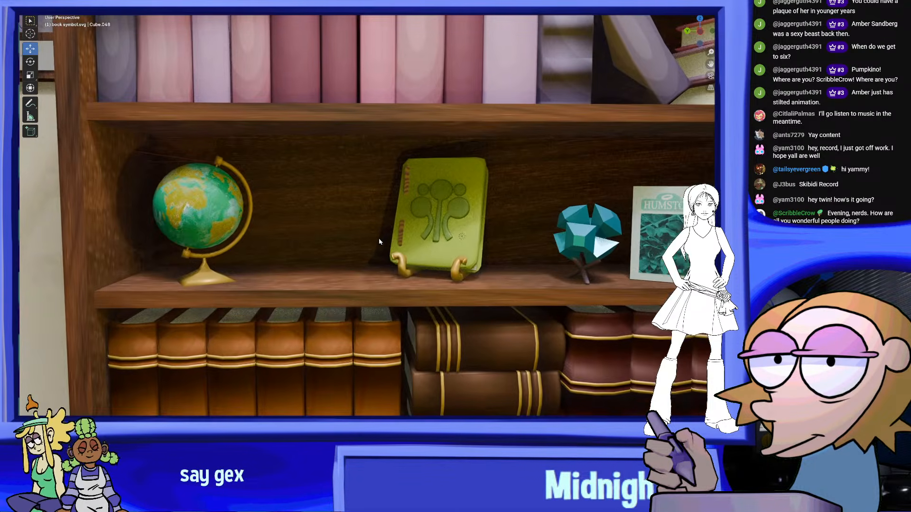
key(KP_Decimal)
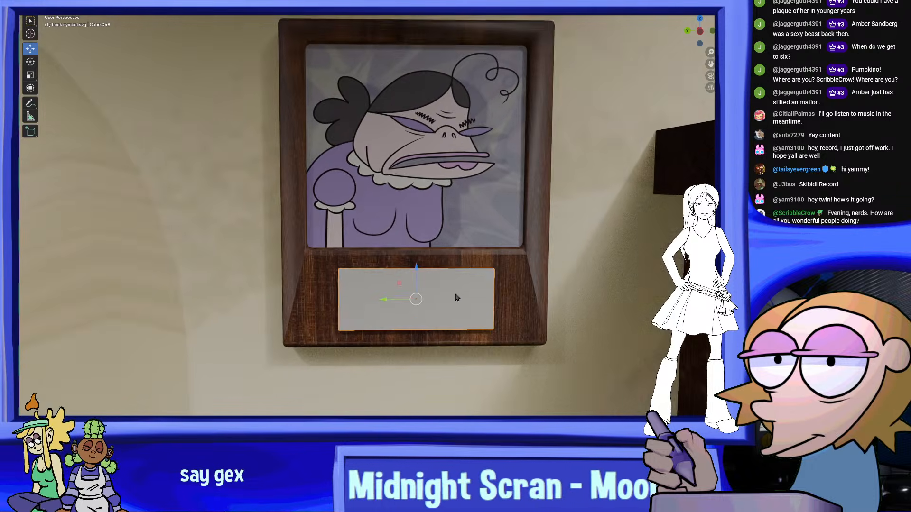
middle_drag(455, 297, 488, 261)
shift+middle_drag(489, 261, 322, 218)
scroll(322, 218, down, 6)
shift+middle_drag(617, 322, 297, 213)
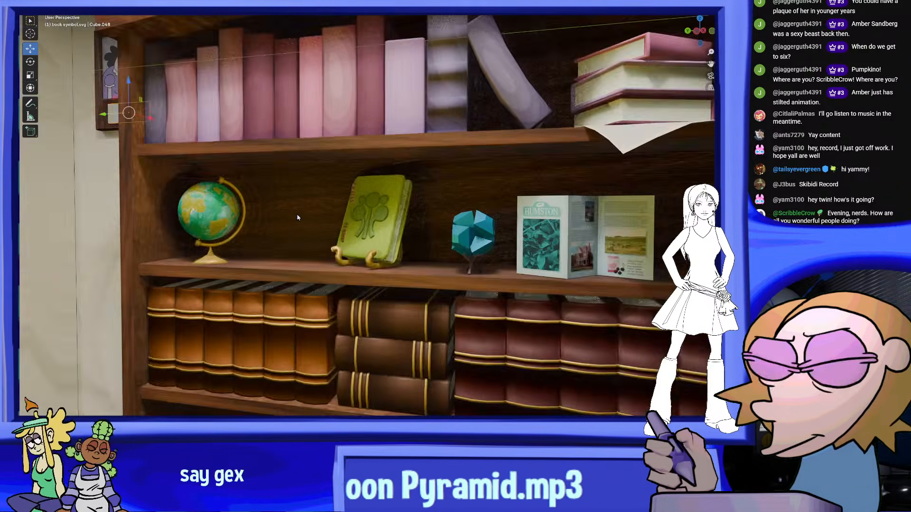
scroll(297, 214, down, 3)
Examine the empty space between the globe and the green book on the middle shelf
click(116, 157)
middle_drag(116, 157, 338, 235)
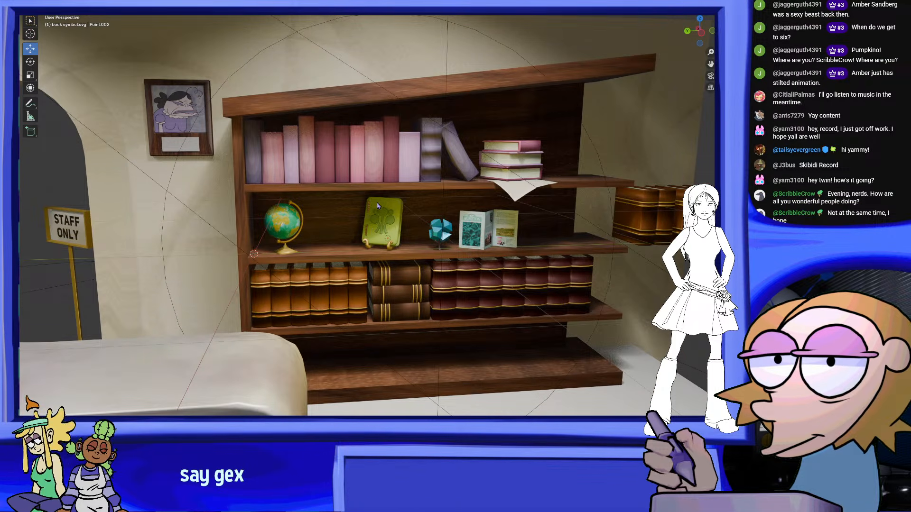
shift+middle_drag(331, 198, 378, 201)
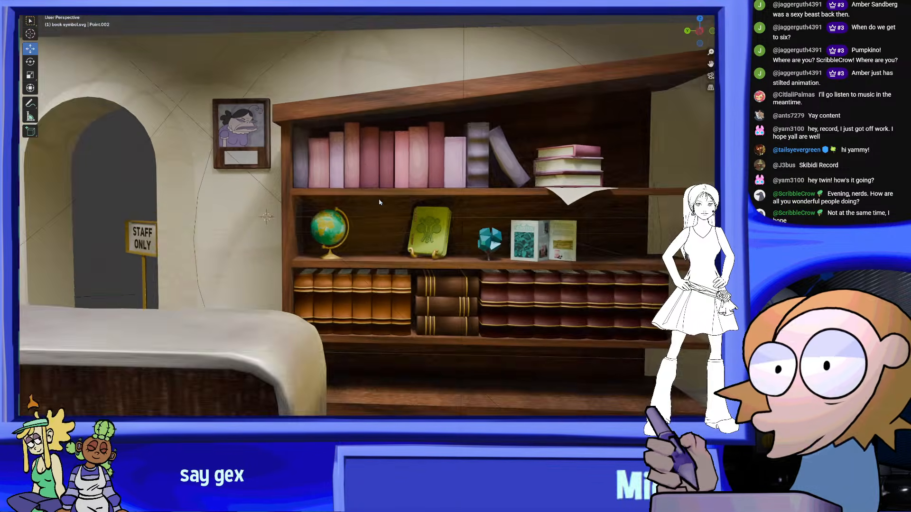
scroll(378, 201, up, 5)
shift+middle_drag(493, 292, 488, 263)
scroll(487, 262, up, 3)
shift+middle_drag(415, 271, 390, 233)
scroll(408, 216, down, 4)
shift+middle_drag(390, 234, 438, 234)
scroll(331, 216, up, 1)
shift+middle_drag(256, 211, 342, 223)
scroll(245, 315, down, 1)
scroll(245, 315, down, 3)
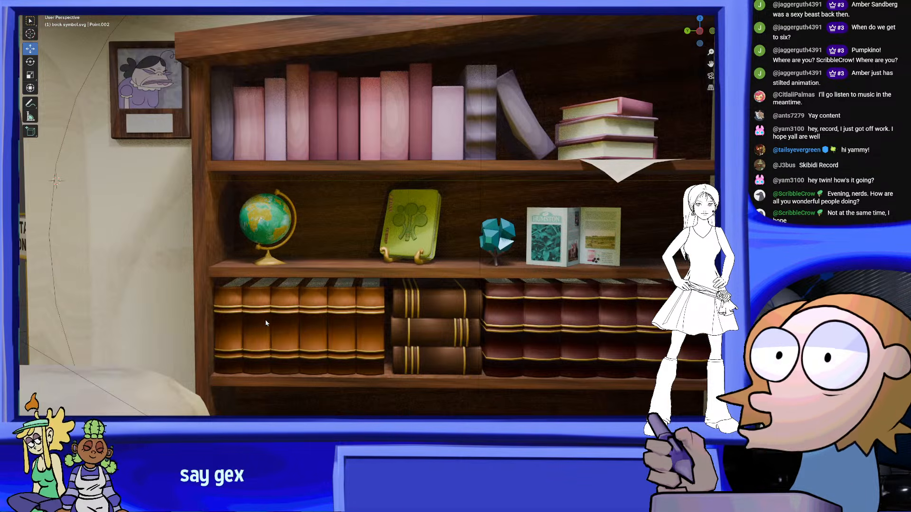
scroll(265, 320, up, 5)
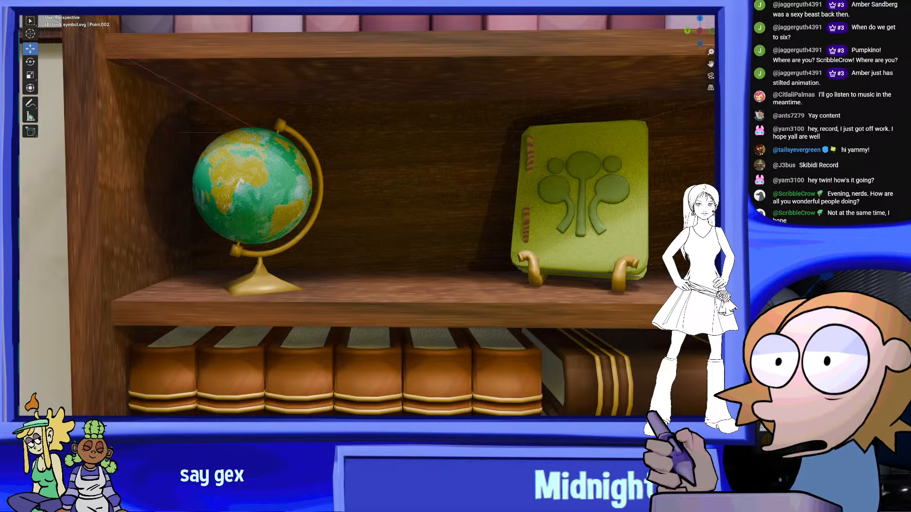
Add a cube mesh to the room and move it in front of the bookcase
key(shift+a)
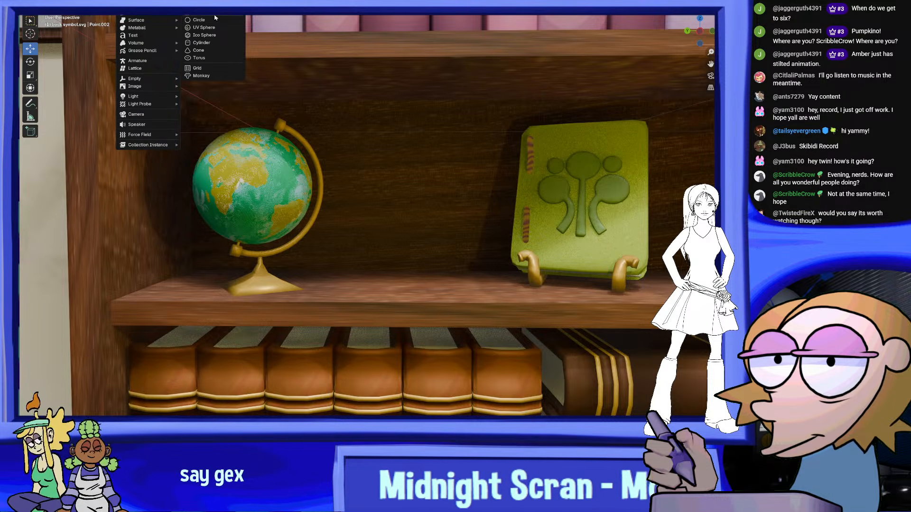
click(214, 16)
scroll(451, 238, down, 6)
middle_drag(451, 238, 375, 247)
key(g)
click(390, 222)
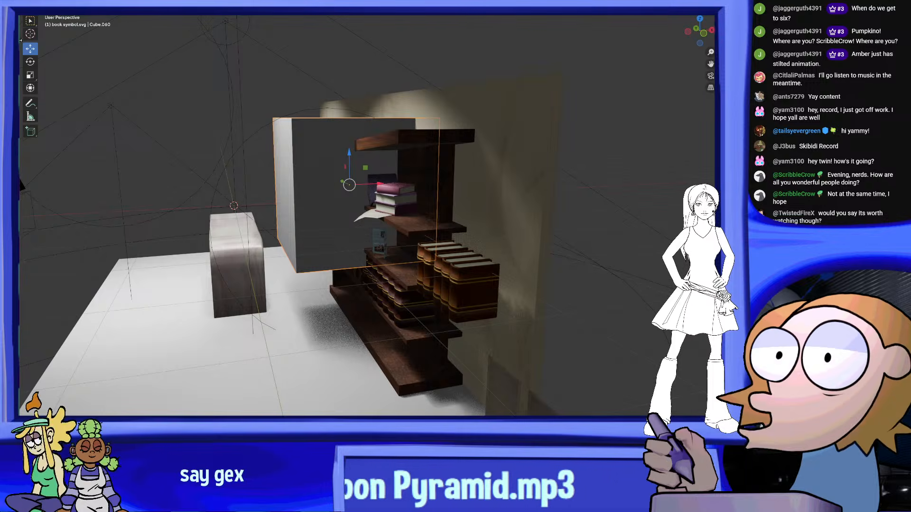
Scale the cube down uniformly until it is smaller than the books on the bookcase
click(30, 76)
middle_drag(259, 150, 361, 154)
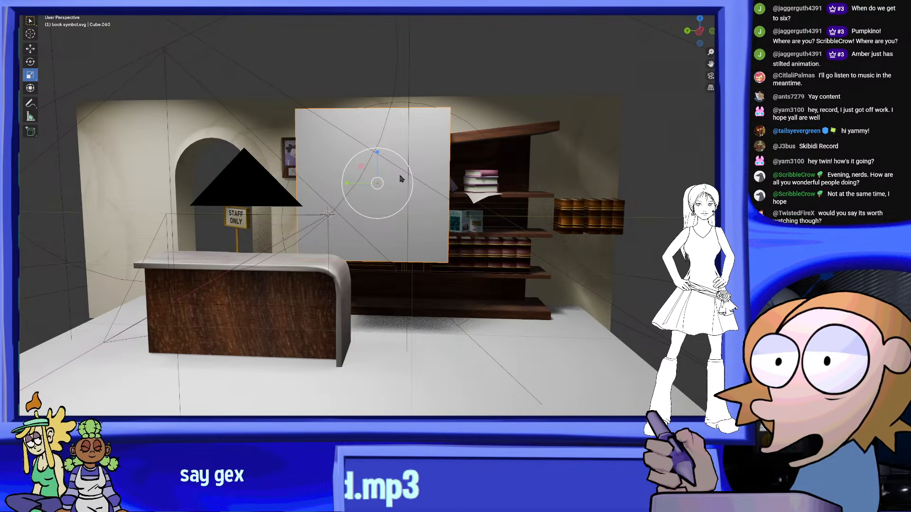
drag(400, 176, 378, 183)
scroll(369, 208, up, 8)
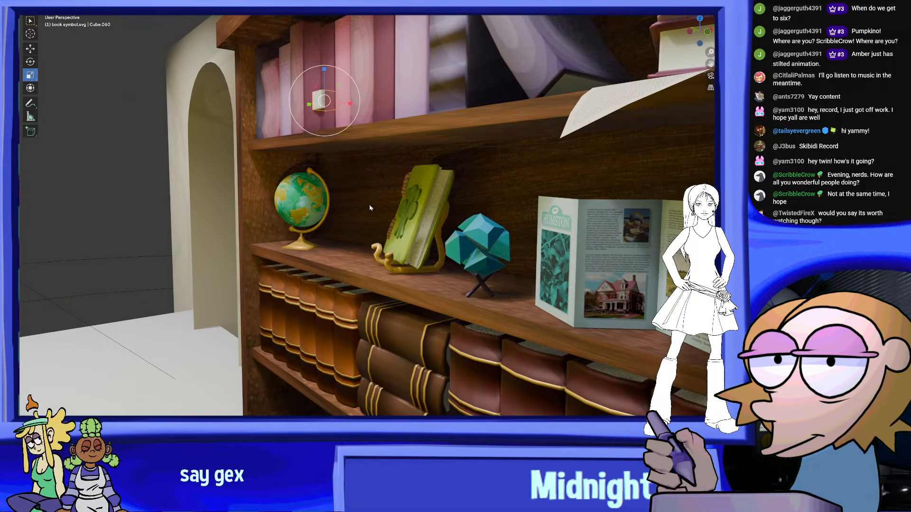
Move the small cube onto the middle shelf between the globe and the green book
key(g)
click(390, 290)
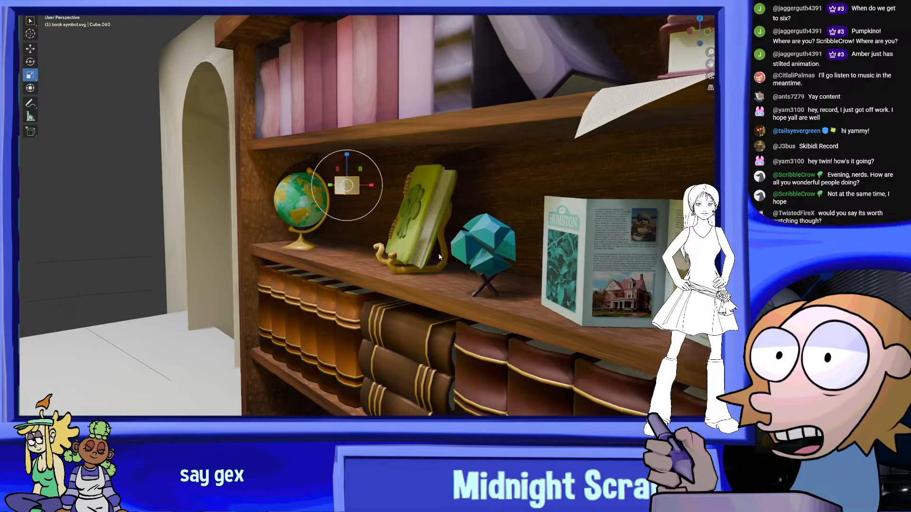
middle_drag(391, 292, 564, 238)
scroll(530, 249, up, 4)
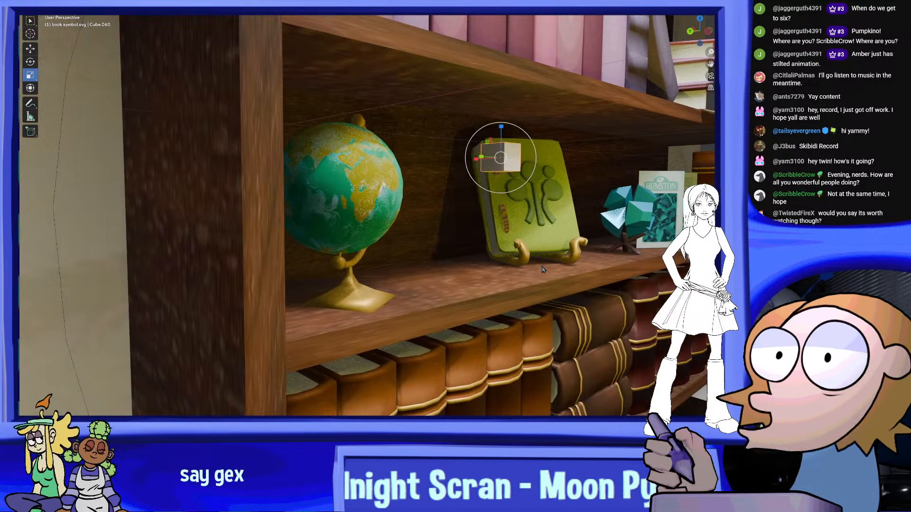
key(g)
click(509, 302)
middle_drag(509, 302, 464, 304)
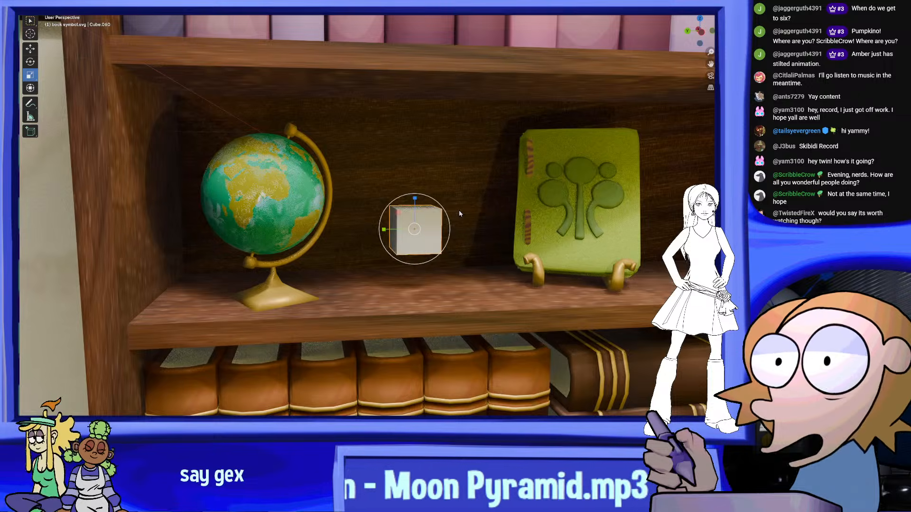
Adjust the cube's height and depth so it sits just above the middle shelf's surface beside the globe
middle_drag(460, 210, 442, 203)
scroll(437, 204, up, 3)
mouse_move(439, 237)
middle_down()
mouse_move(476, 244)
mouse_move(478, 222)
mouse_move(438, 232)
middle_up()
key(g)
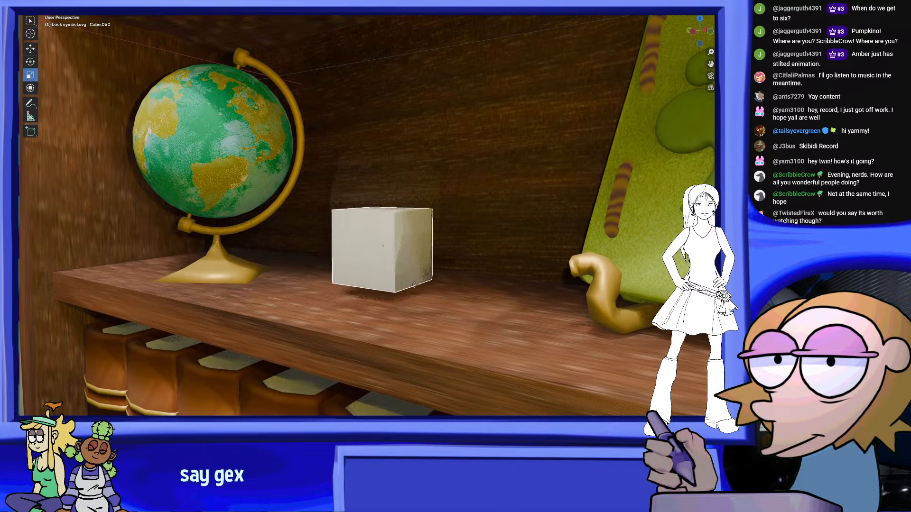
key(z)
click(424, 298)
middle_drag(424, 298, 455, 301)
shift+middle_drag(453, 300, 398, 299)
shift+middle_drag(490, 274, 385, 288)
key(g)
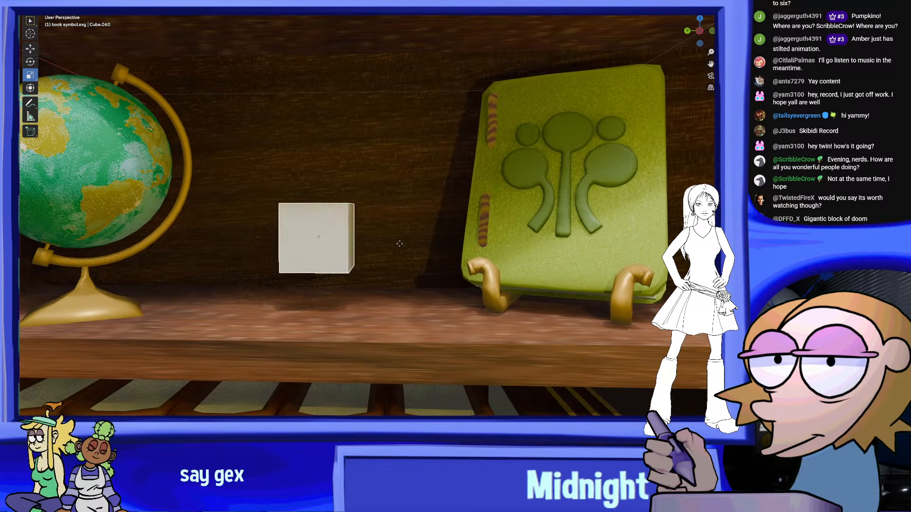
drag(346, 227, 359, 220)
mouse_move(361, 219)
middle_down()
mouse_move(387, 223)
mouse_move(415, 206)
mouse_move(416, 232)
mouse_move(449, 231)
mouse_move(447, 219)
mouse_move(362, 206)
middle_up()
In Edit Mode, cut the cube with two vertical edge loops in each direction and three horizontal edge loops
click(62, 2)
click(71, 16)
scroll(400, 203, up, 1)
click(399, 203)
right_click(399, 203)
key(ctrl+r)
scroll(330, 177, up, 1)
click(329, 177)
right_click(329, 178)
middle_drag(329, 178, 380, 167)
click(705, 43)
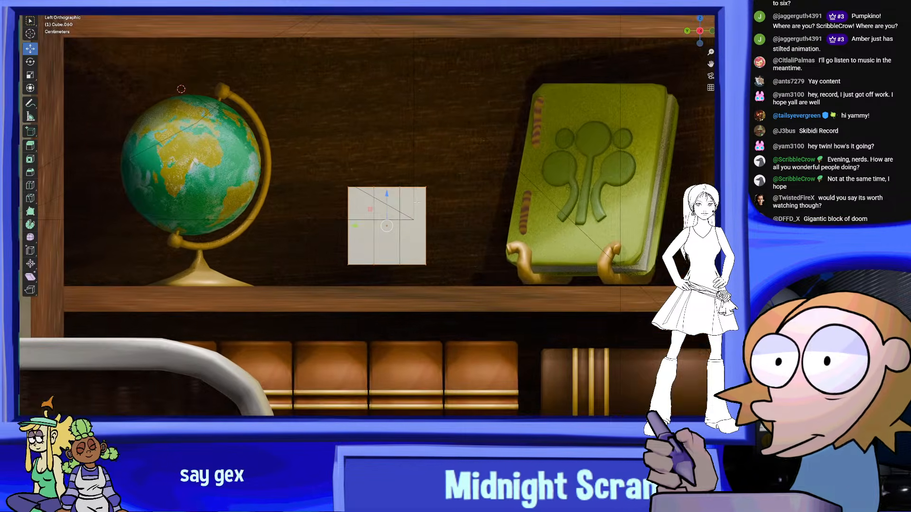
key(ctrl+r)
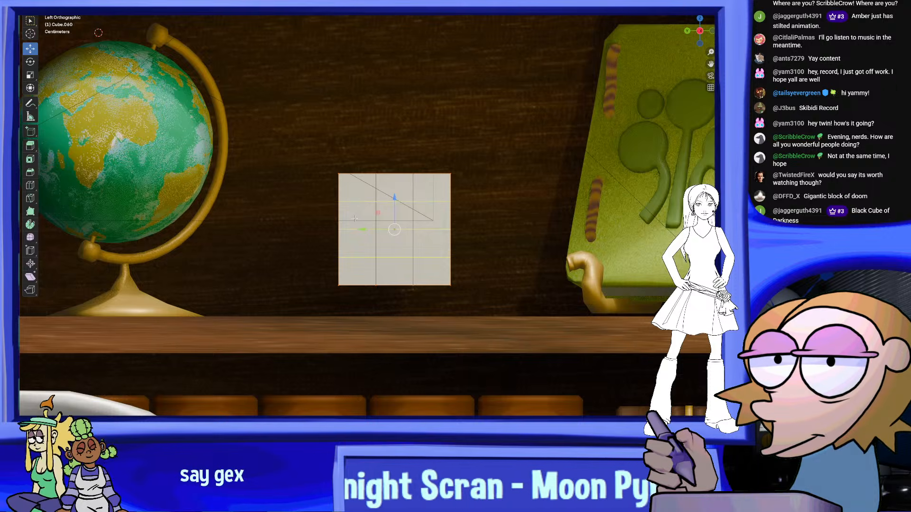
Select the cube's middle vertical bands of faces and scale them along Y and X to round the vertical corners
middle_drag(399, 294, 360, 305)
shift+drag(252, 144, 328, 337)
middle_drag(328, 337, 447, 342)
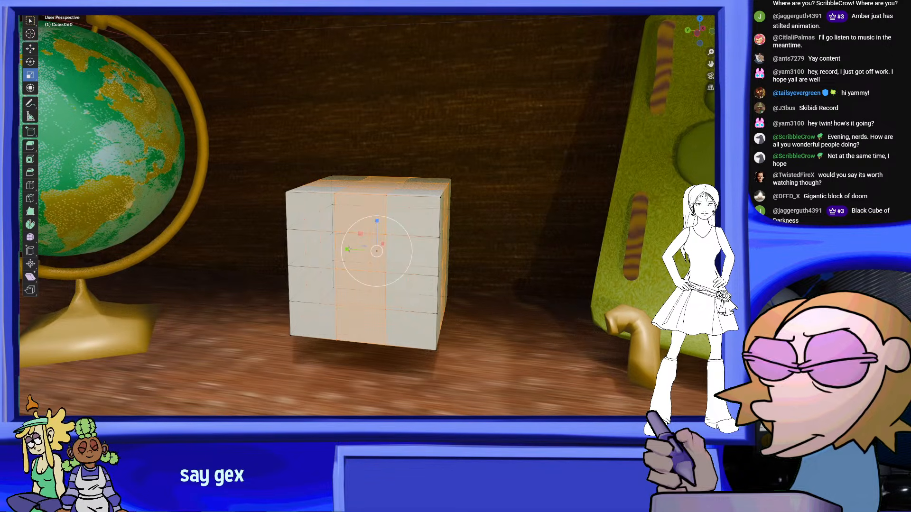
drag(347, 250, 335, 251)
middle_drag(335, 251, 361, 256)
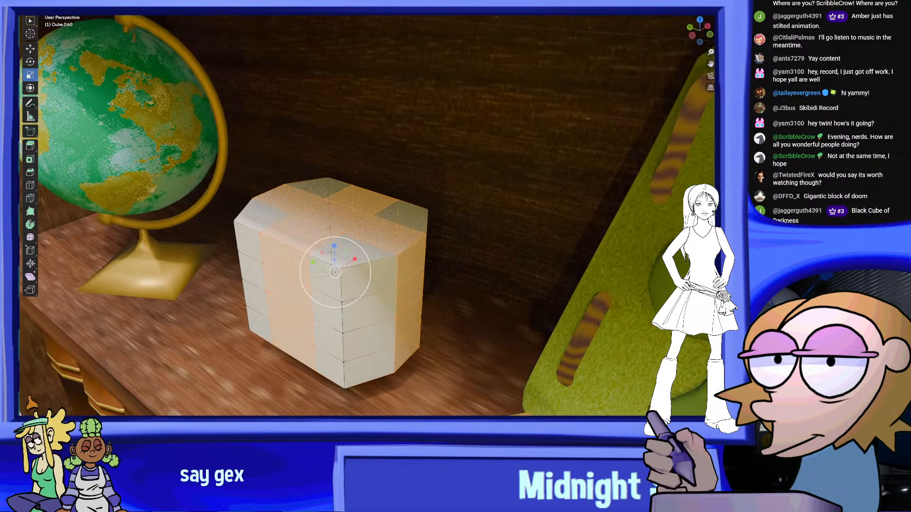
key(s)
key(x)
drag(359, 258, 364, 255)
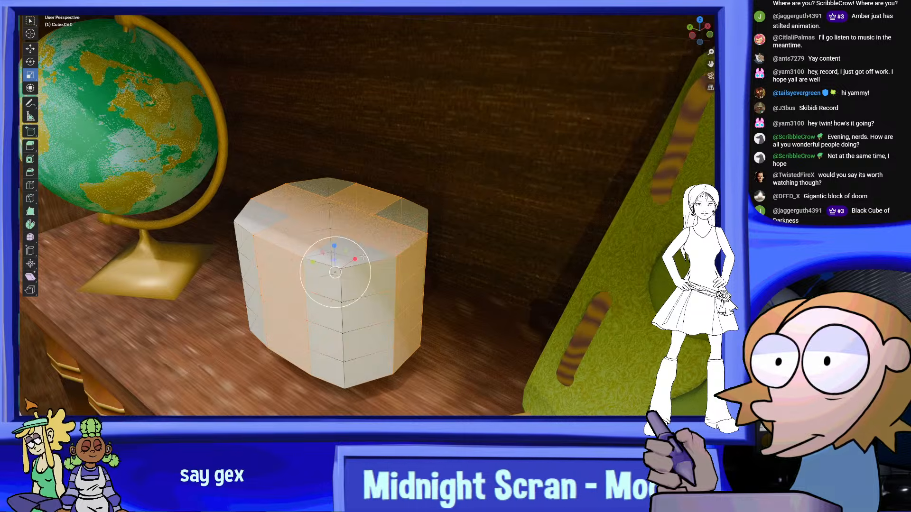
Select the whole block, enlarge it slightly and lower it until its base rests on the middle shelf
middle_drag(370, 255, 425, 206)
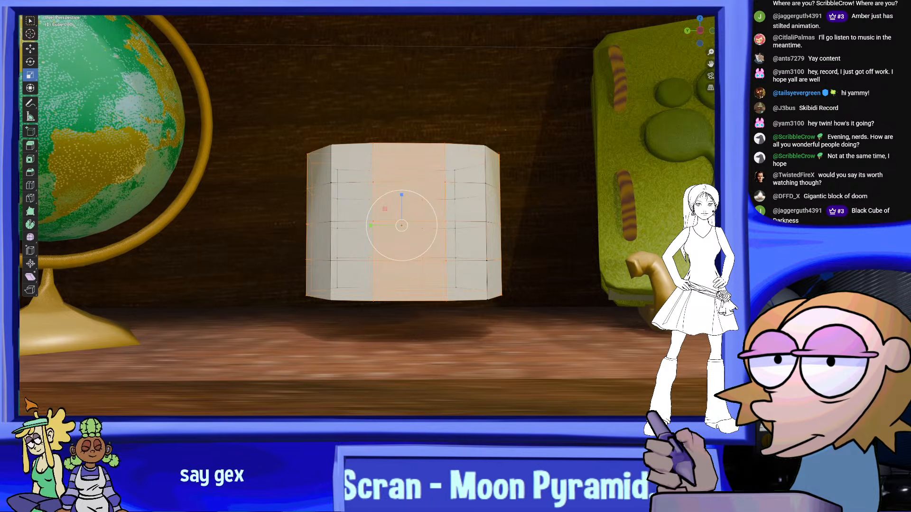
click(702, 34)
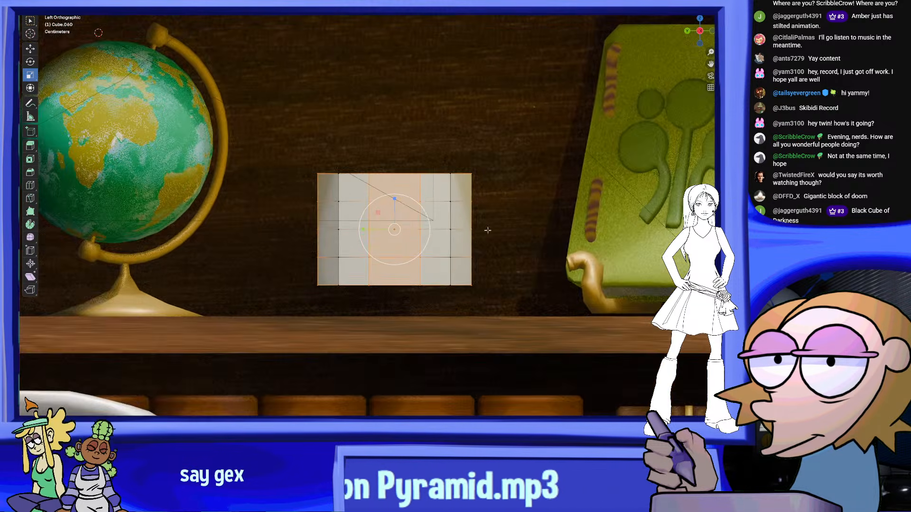
key(shift+space)
key(g)
drag(556, 356, 260, 102)
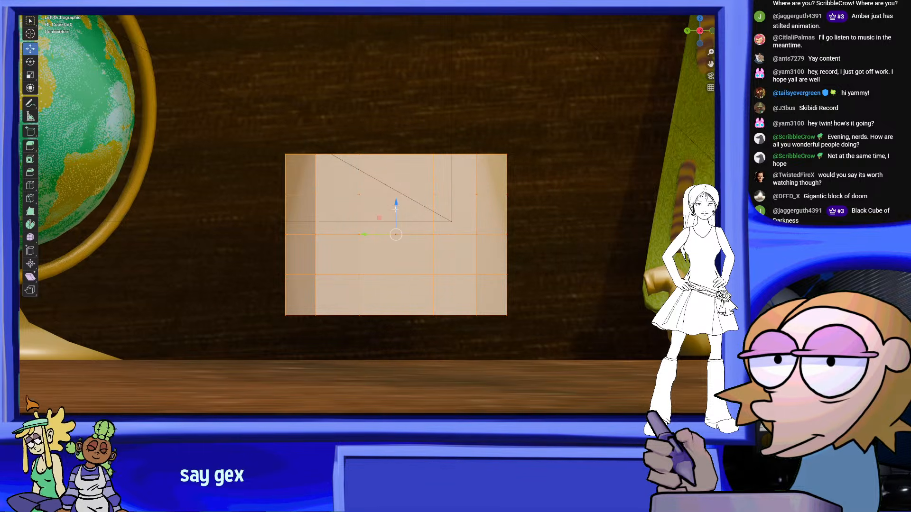
drag(397, 207, 397, 230)
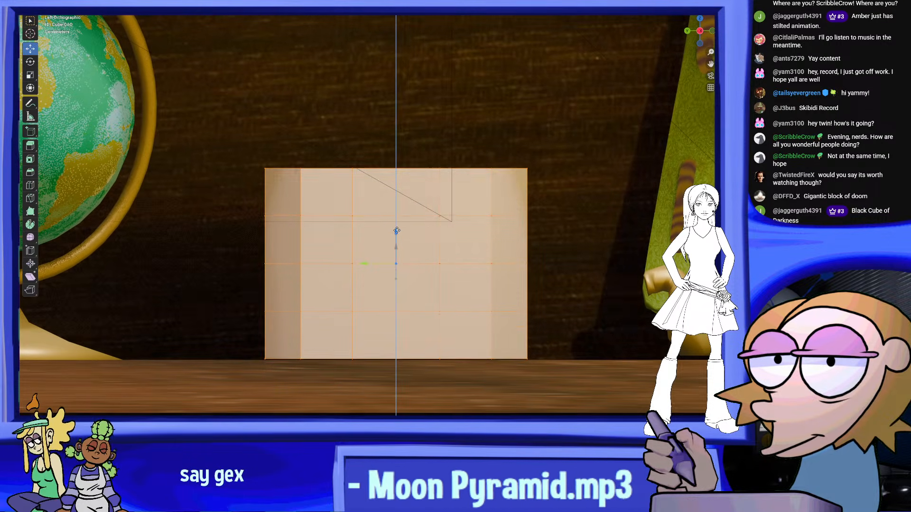
scroll(403, 237, down, 6)
middle_drag(407, 230, 401, 209)
scroll(399, 207, up, 3)
middle_drag(228, 165, 223, 146)
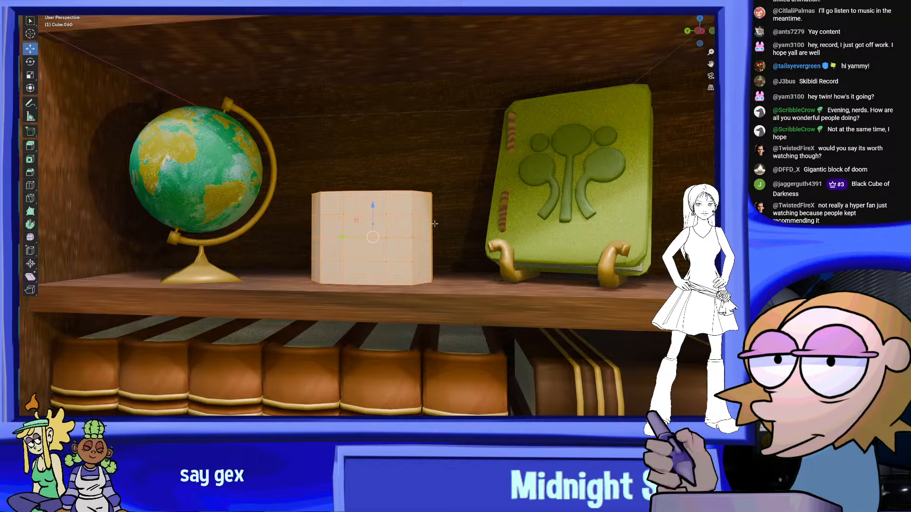
scroll(435, 224, up, 4)
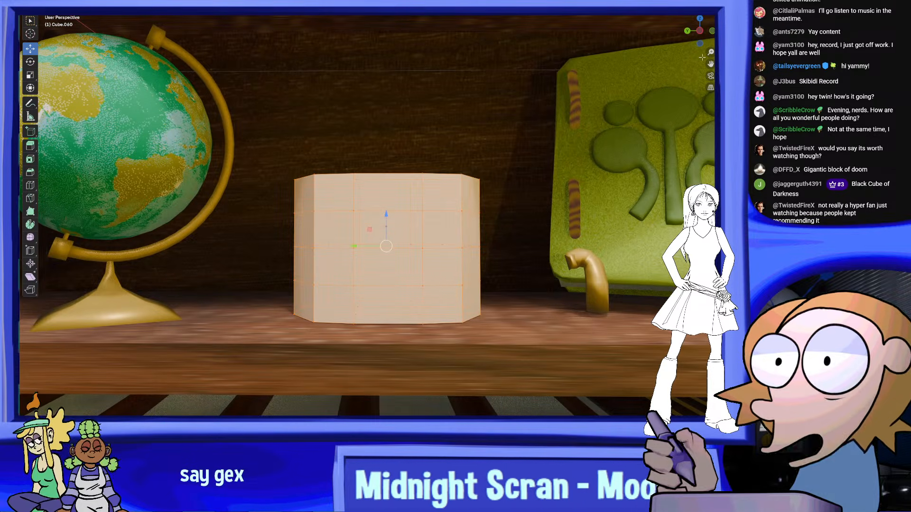
Select the block's lowest horizontal edge loop and scale it outward to widen the block just above its base
click(700, 31)
scroll(515, 247, up, 1)
scroll(515, 247, up, 1)
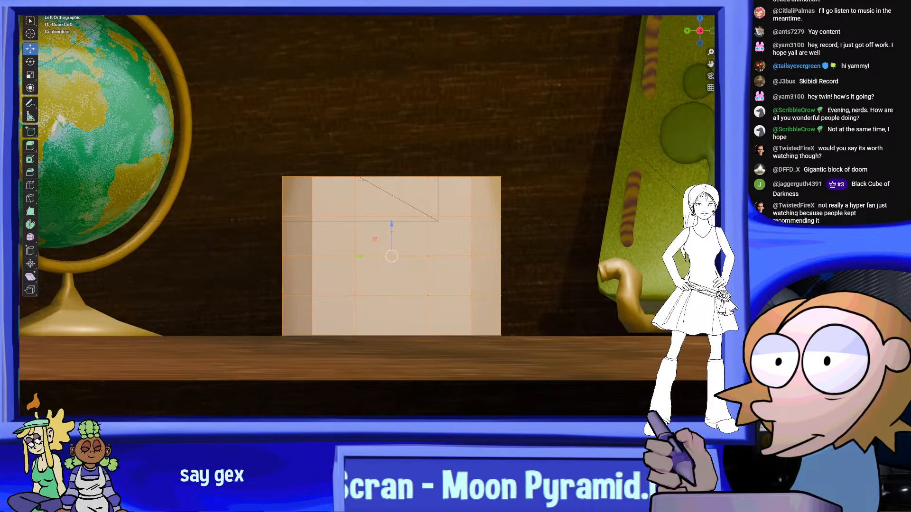
shift+middle_drag(516, 248, 506, 257)
drag(530, 320, 240, 295)
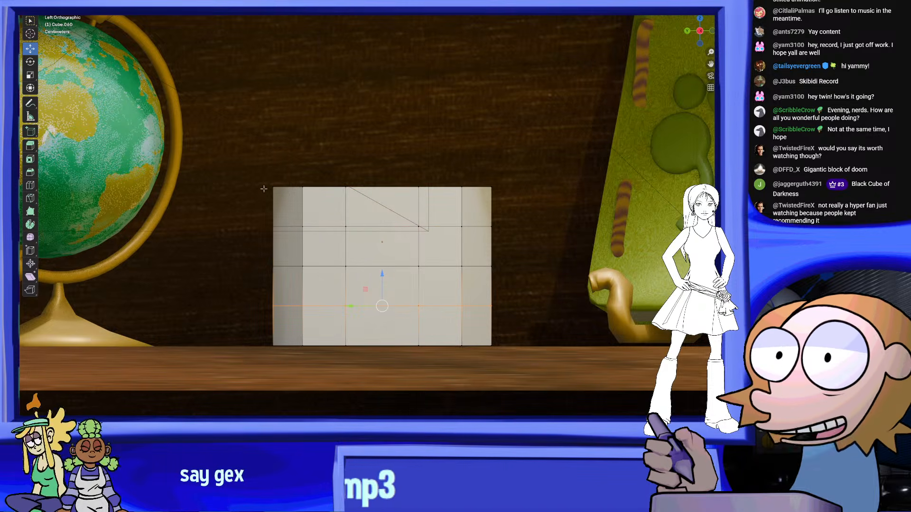
click(30, 75)
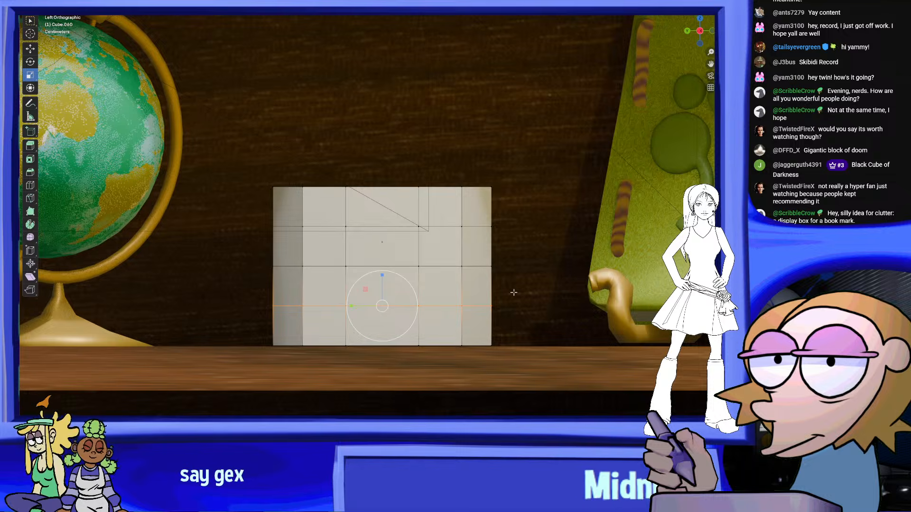
scroll(514, 293, down, 2)
shift+middle_drag(607, 240, 415, 242)
scroll(363, 294, down, 1)
scroll(414, 271, up, 2)
key(s)
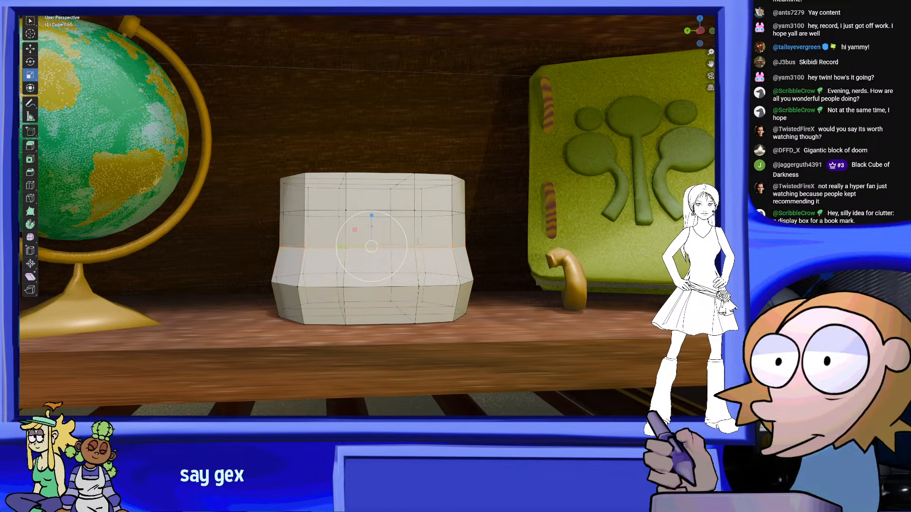
Scale the block's middle and upper horizontal edge loops outward, each wider than the one below, to make tapered bowl sides
key(s)
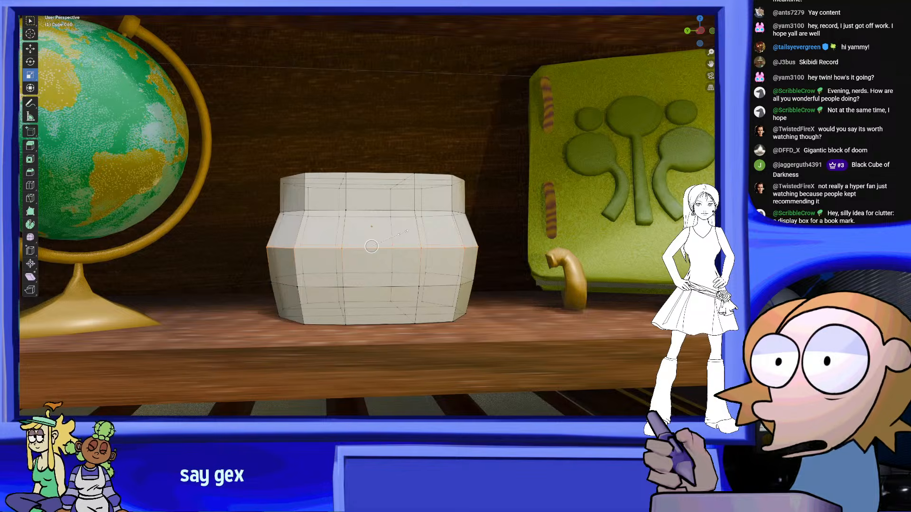
middle_drag(501, 223, 337, 164)
key(s)
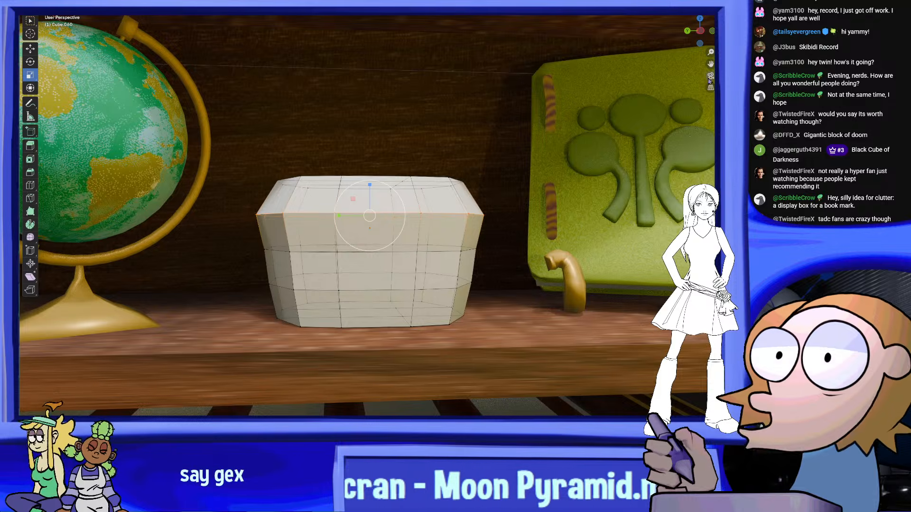
Select the block's top faces and lower them to just above the widest edge loop to form a rim
click(702, 32)
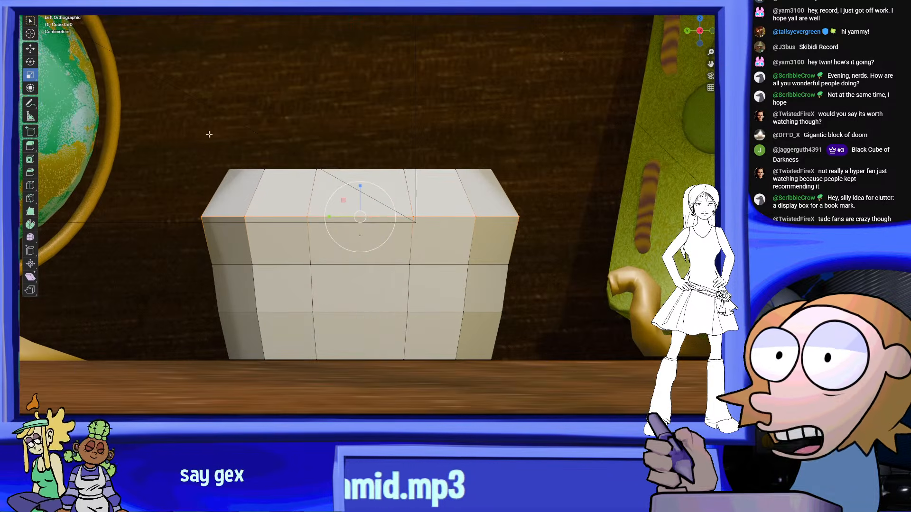
drag(187, 131, 539, 194)
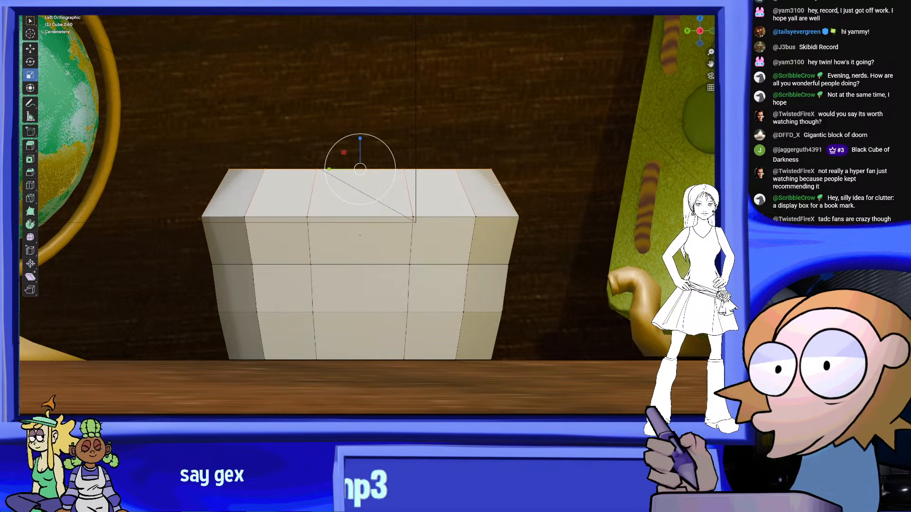
drag(363, 141, 364, 179)
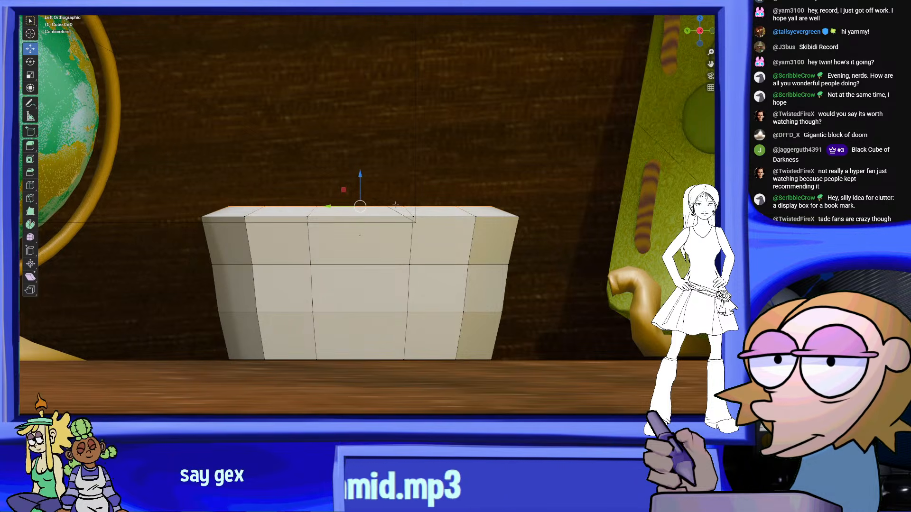
middle_drag(395, 205, 412, 195)
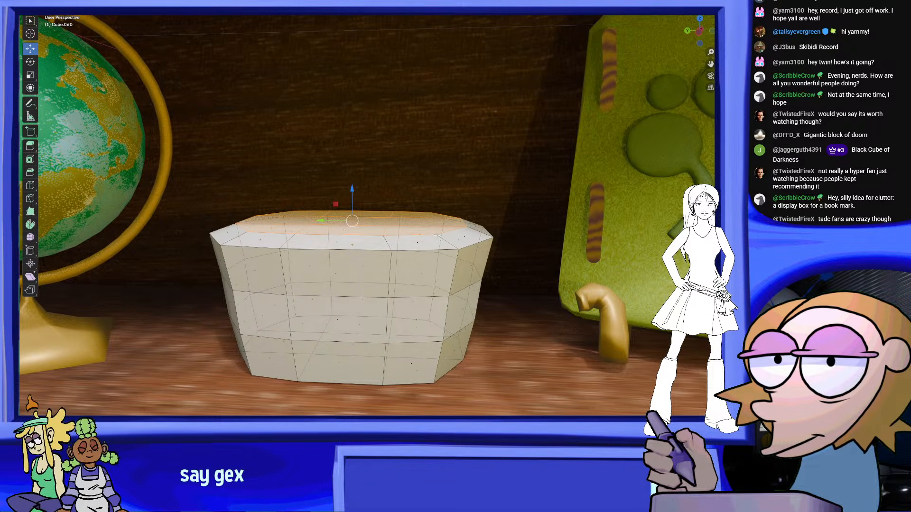
Extrude the selected top faces down into the block to hollow out the bowl
right_click(437, 235)
click(440, 247)
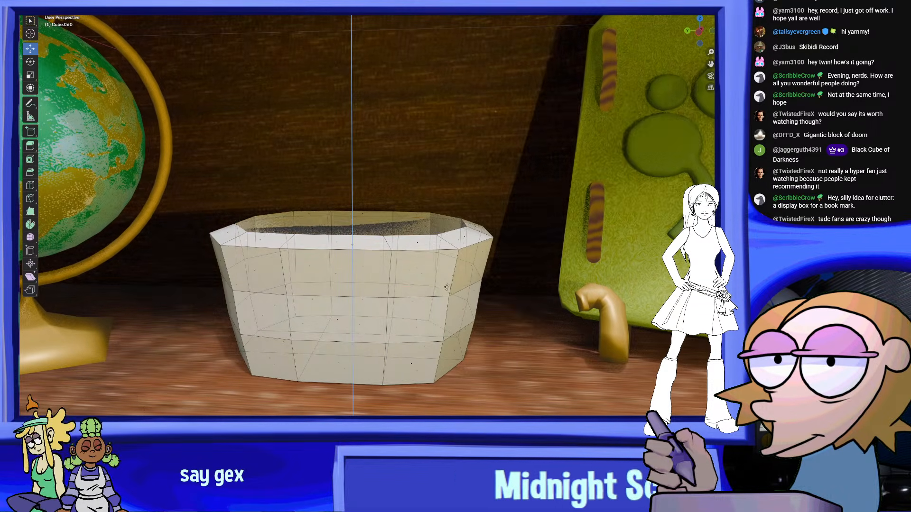
click(441, 304)
middle_drag(442, 304, 473, 290)
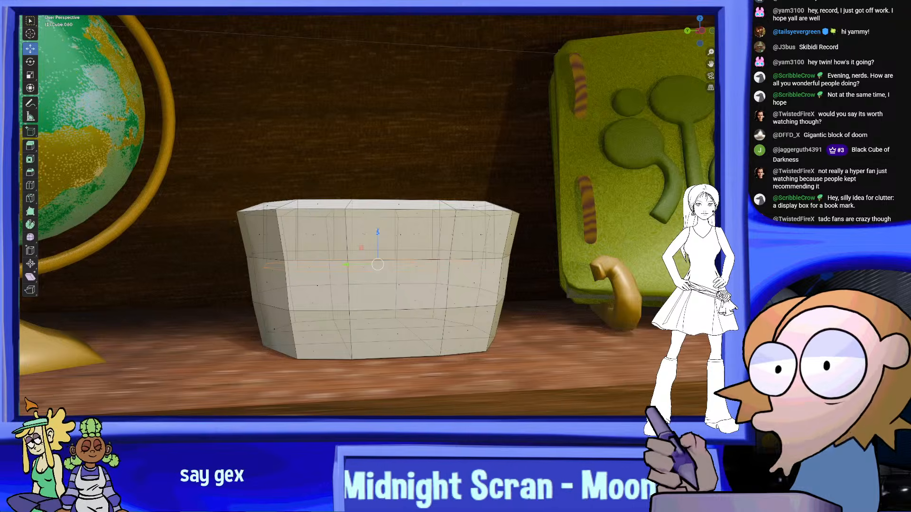
drag(382, 233, 382, 257)
middle_drag(381, 257, 361, 243)
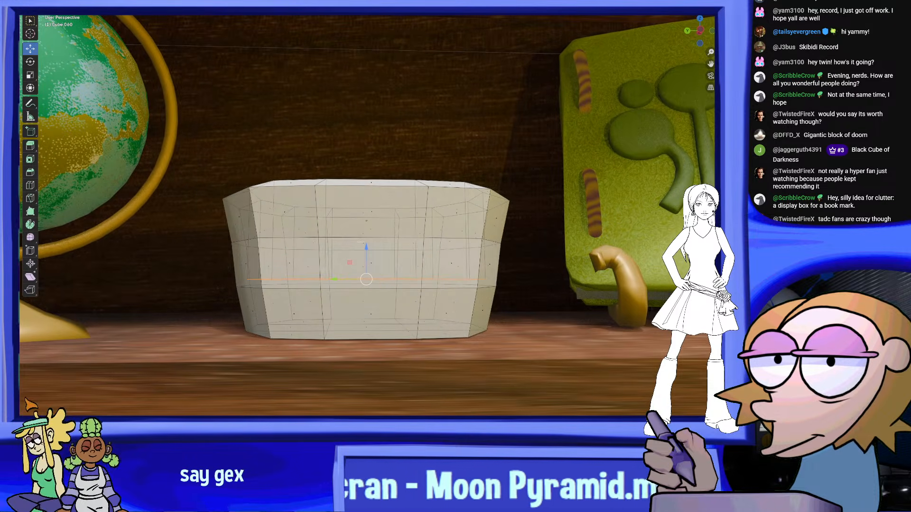
Scale the bowl's inner floor narrower and lower it close to the base
click(29, 77)
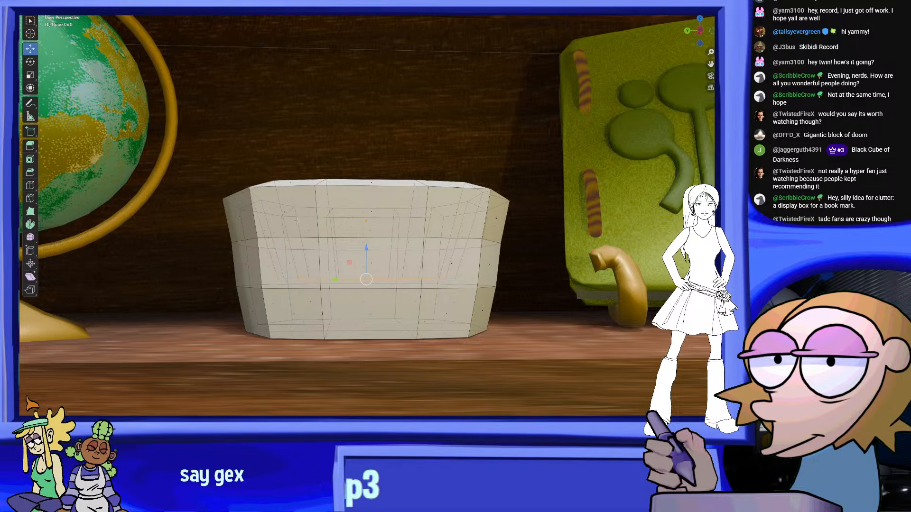
middle_drag(296, 221, 320, 227)
drag(401, 264, 406, 283)
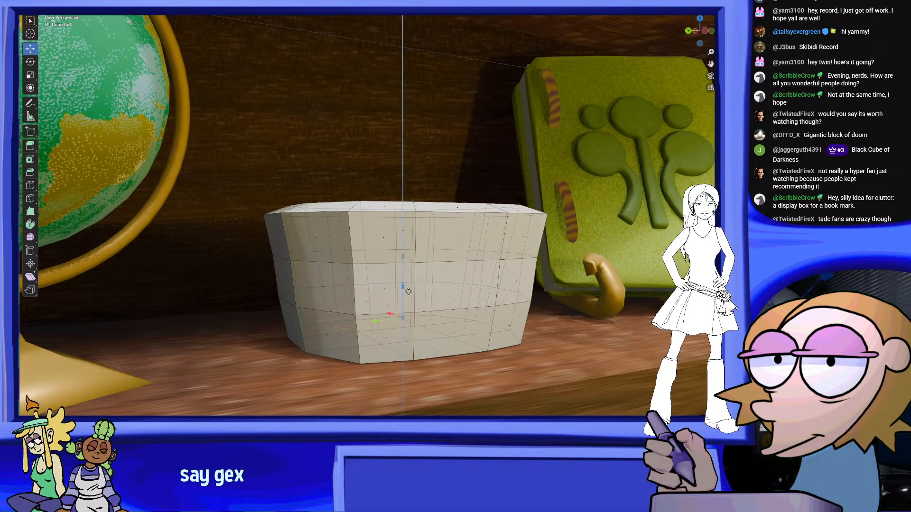
middle_drag(408, 290, 388, 368)
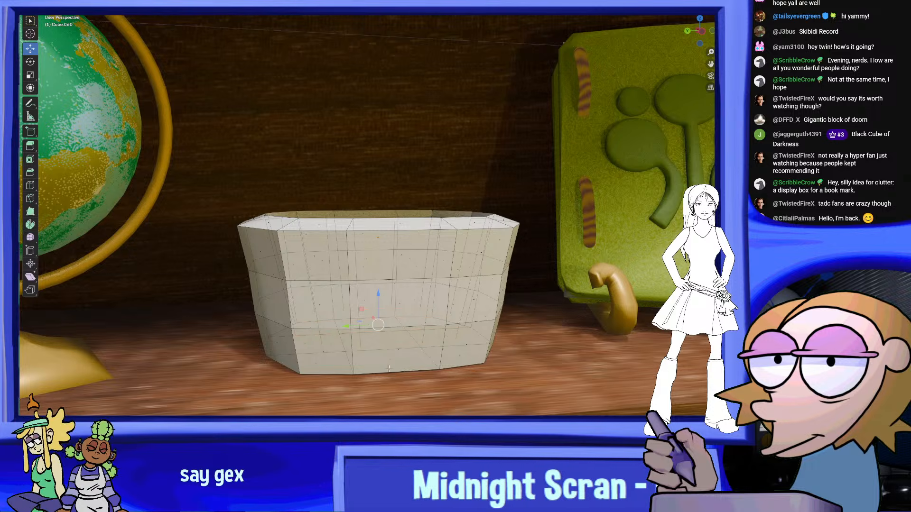
middle_drag(554, 307, 569, 323)
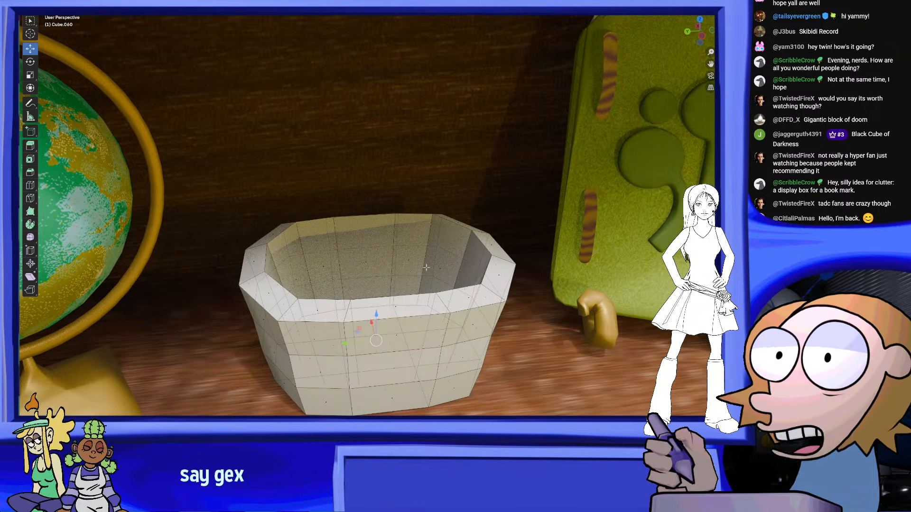
scroll(441, 242, down, 2)
scroll(456, 220, up, 1)
middle_drag(408, 210, 382, 206)
scroll(413, 211, down, 6)
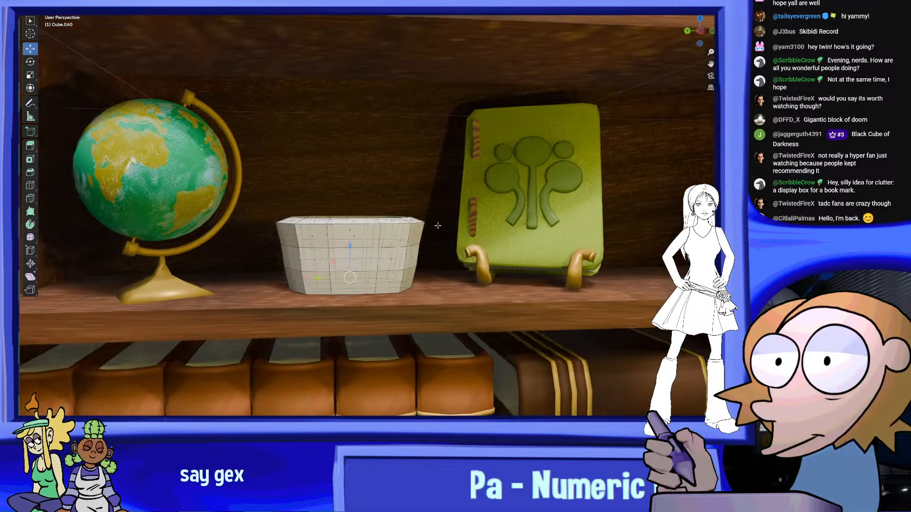
middle_drag(445, 222, 422, 241)
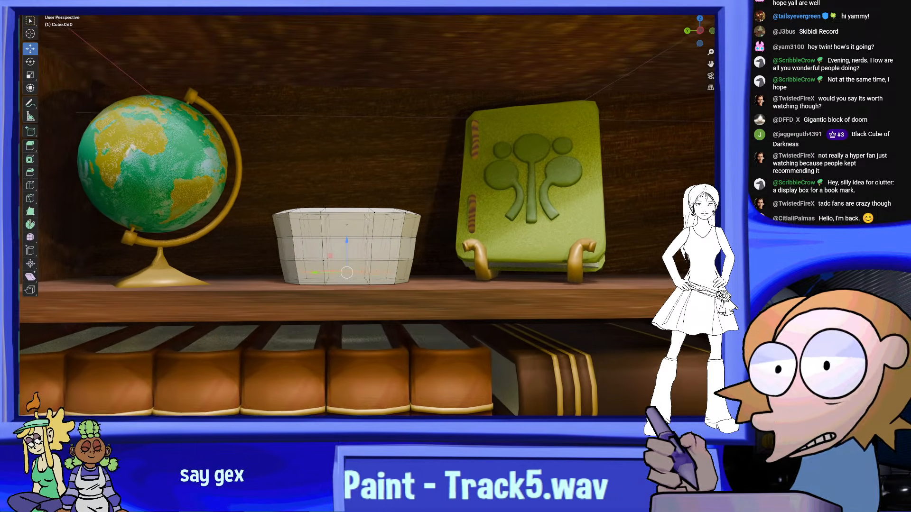
Select the bowl's lower outer edge loop from the side and scale it slightly inward to even out the taper
key(1)
drag(423, 241, 254, 256)
scroll(214, 238, up, 4)
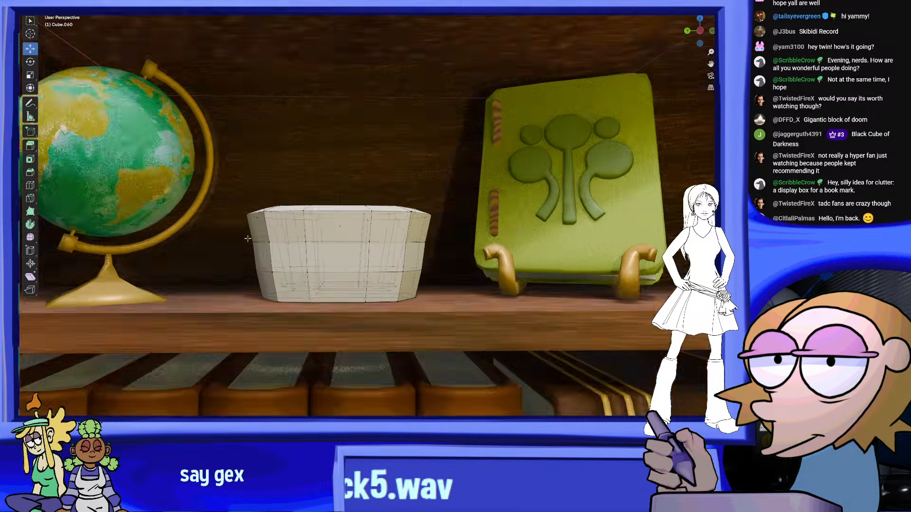
drag(207, 235, 433, 290)
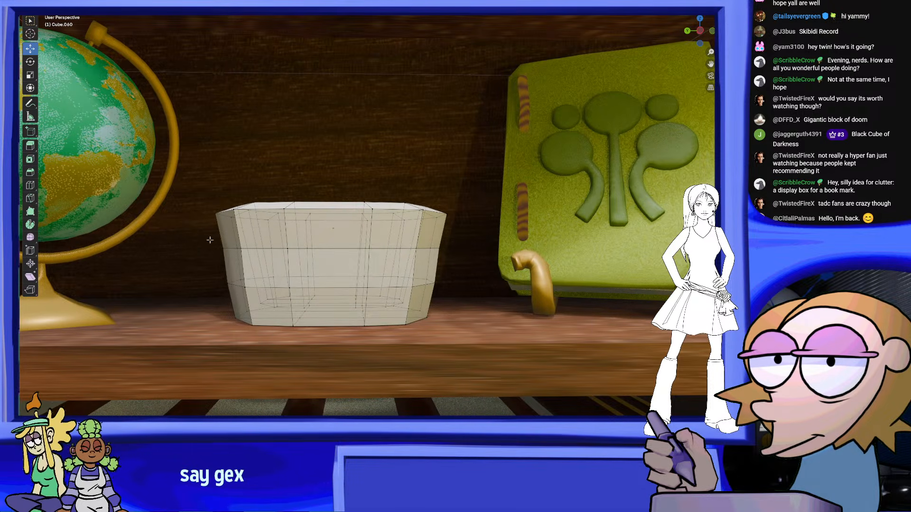
click(701, 31)
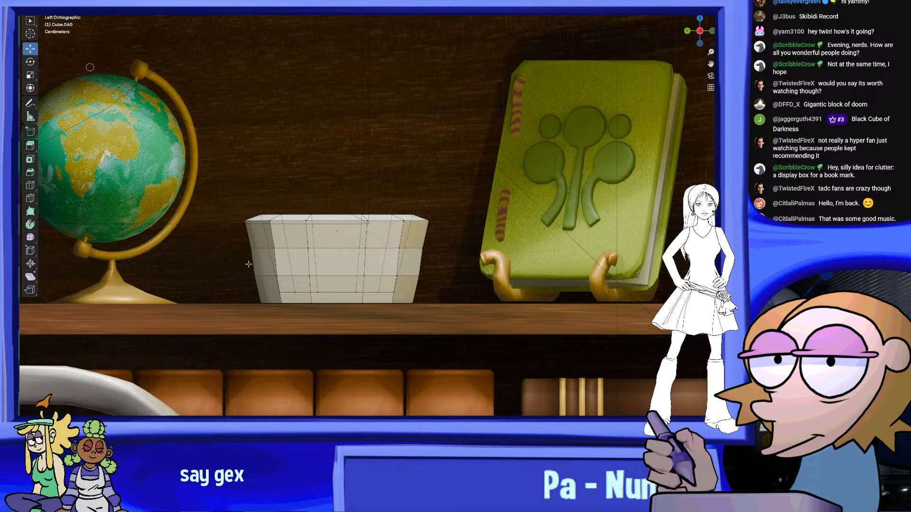
scroll(365, 271, up, 1)
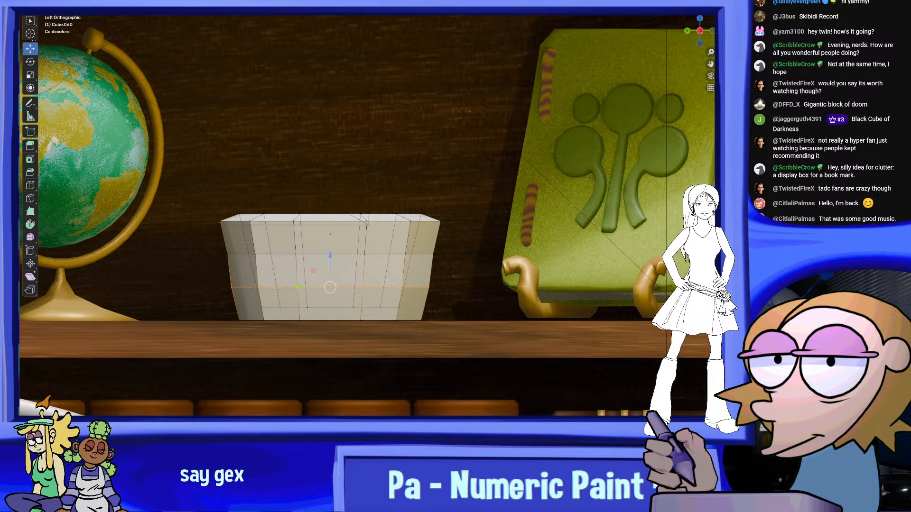
click(30, 76)
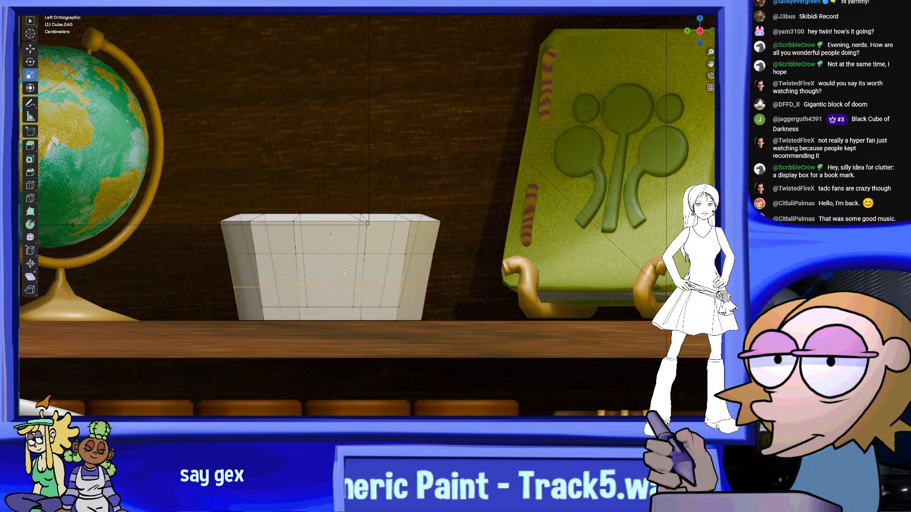
middle_drag(476, 280, 502, 293)
scroll(502, 292, down, 8)
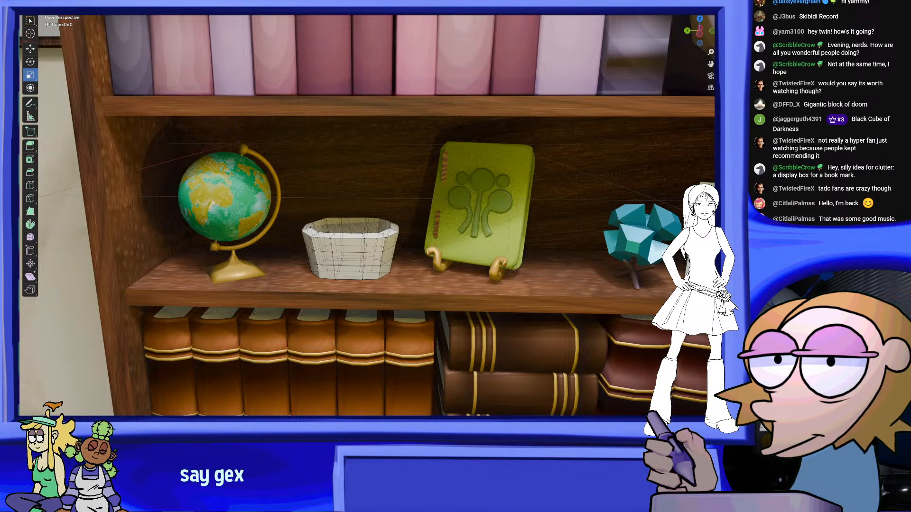
Return to Object Mode, scale the bowl down slightly and apply Shade Smooth to it
click(61, 5)
scroll(313, 229, up, 1)
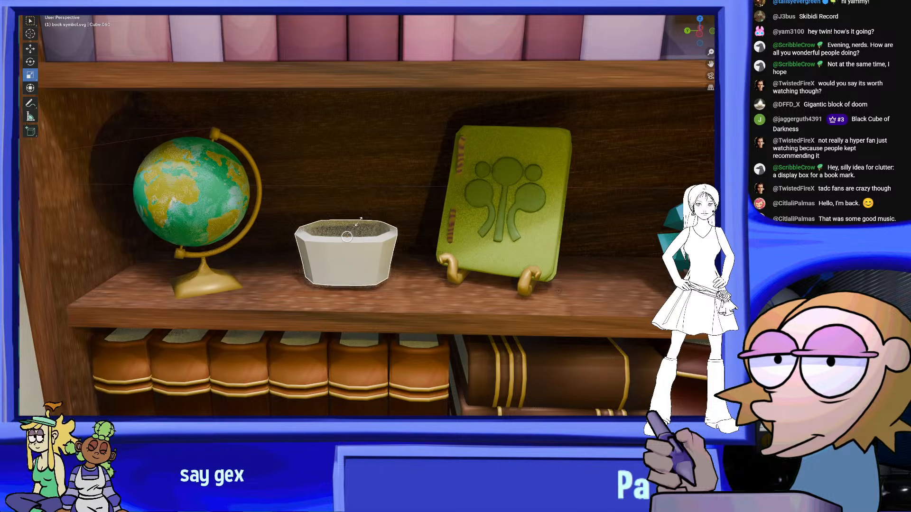
drag(358, 222, 356, 225)
right_click(373, 257)
right_click(358, 249)
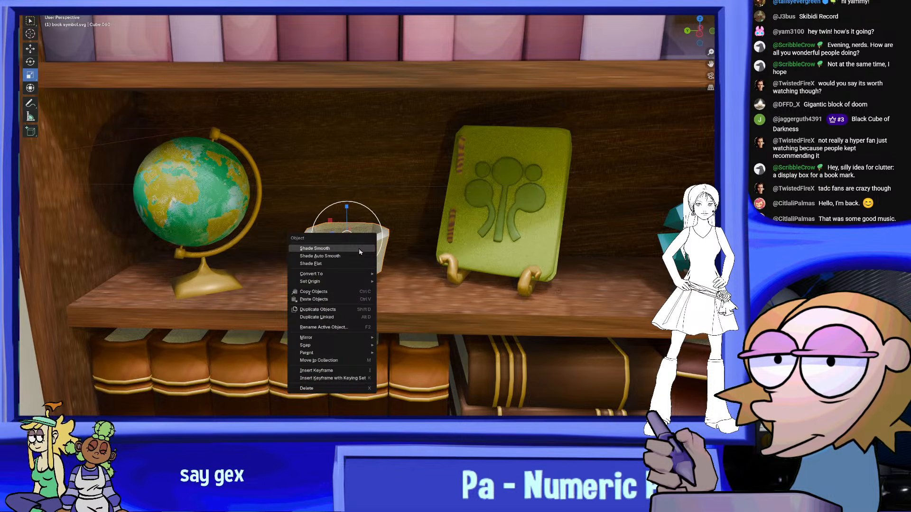
click(358, 249)
Move the bowl straight down so it sits on the shelf between the globe and the green book
scroll(47, 63, up, 3)
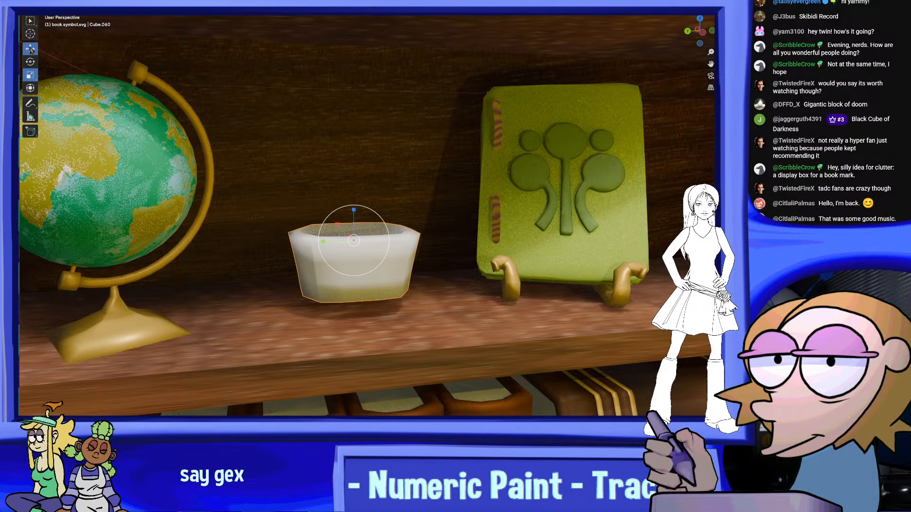
click(30, 49)
drag(357, 210, 365, 223)
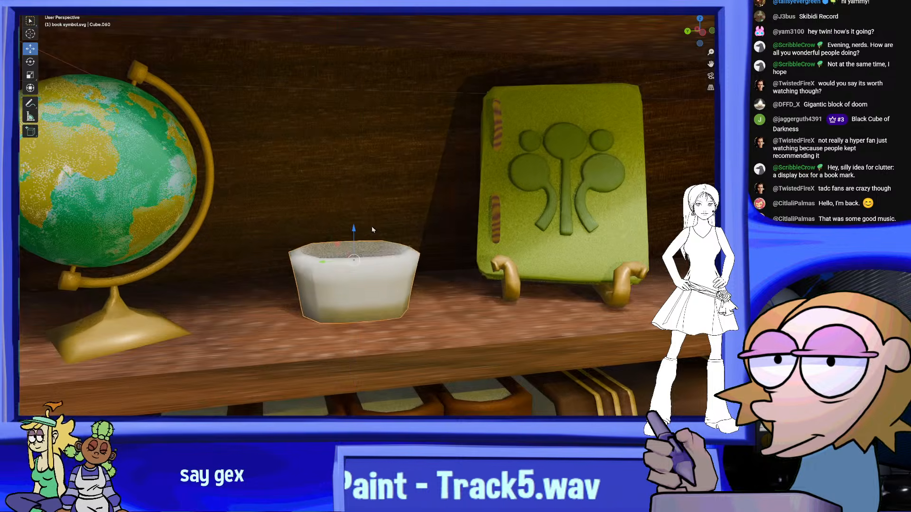
Nudge the bowl vertically so its base rests flush on the shelf between the globe and the green book
middle_drag(372, 230, 372, 227)
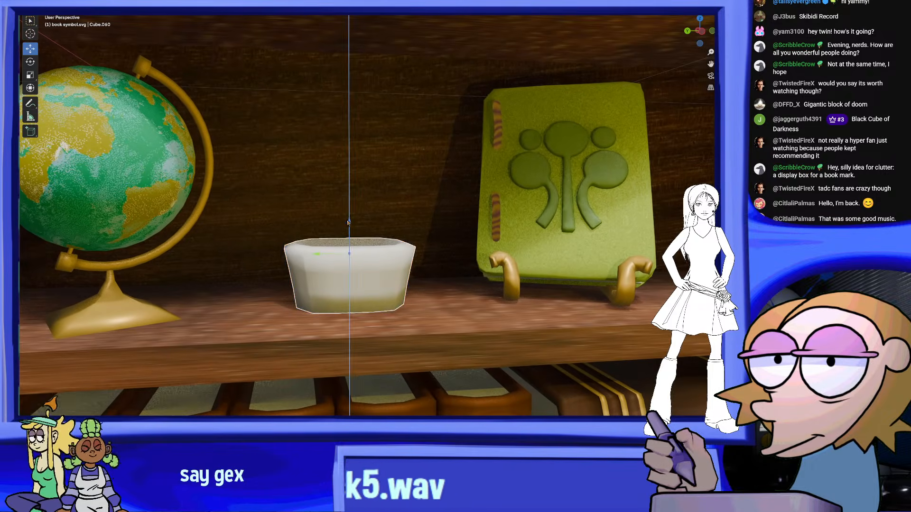
drag(349, 223, 349, 224)
scroll(355, 228, down, 7)
middle_drag(476, 260, 426, 270)
scroll(461, 257, up, 2)
scroll(457, 255, up, 2)
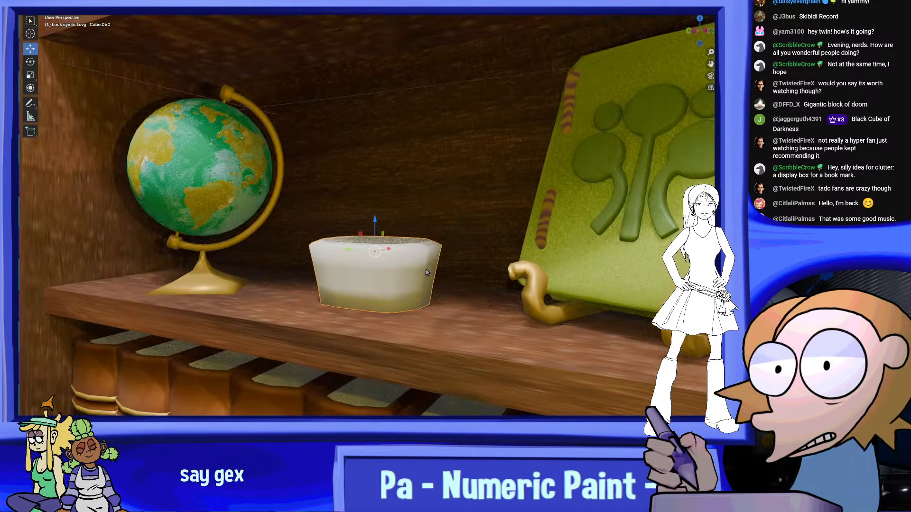
scroll(425, 270, down, 6)
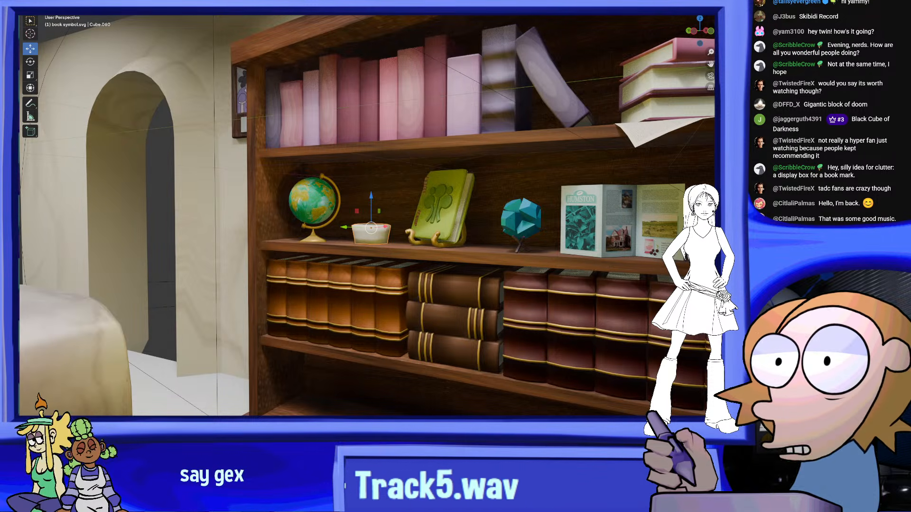
Switch to PaintTool SAI, collapse Folder1 in the portrait drawing, and bring up the blank square canvas
key(alt+Tab)
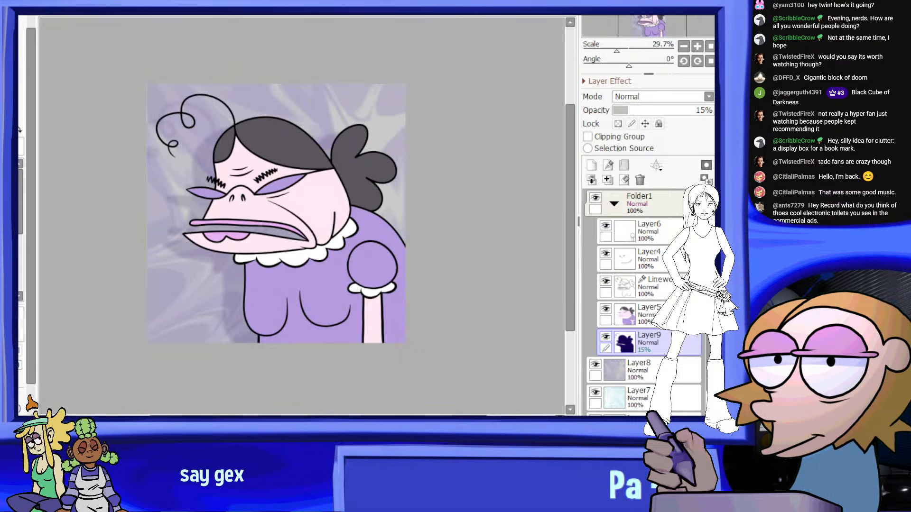
click(614, 204)
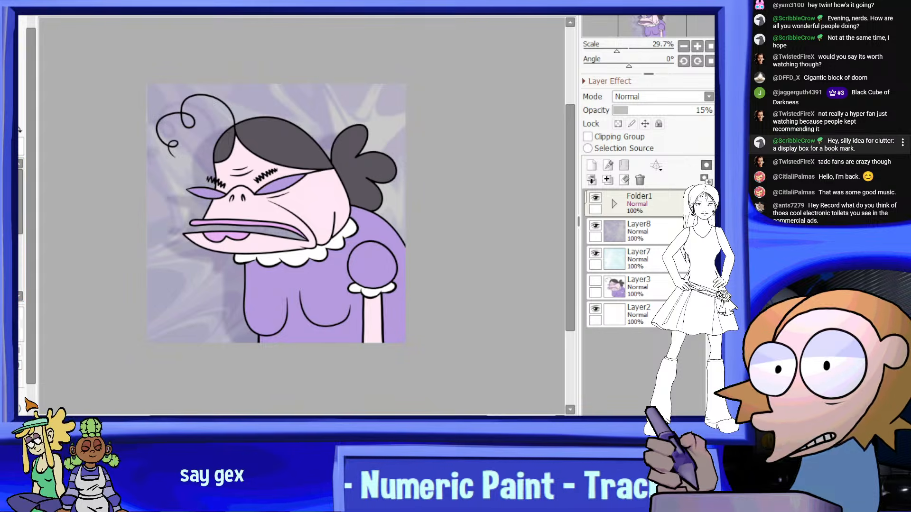
key(ctrl+Tab)
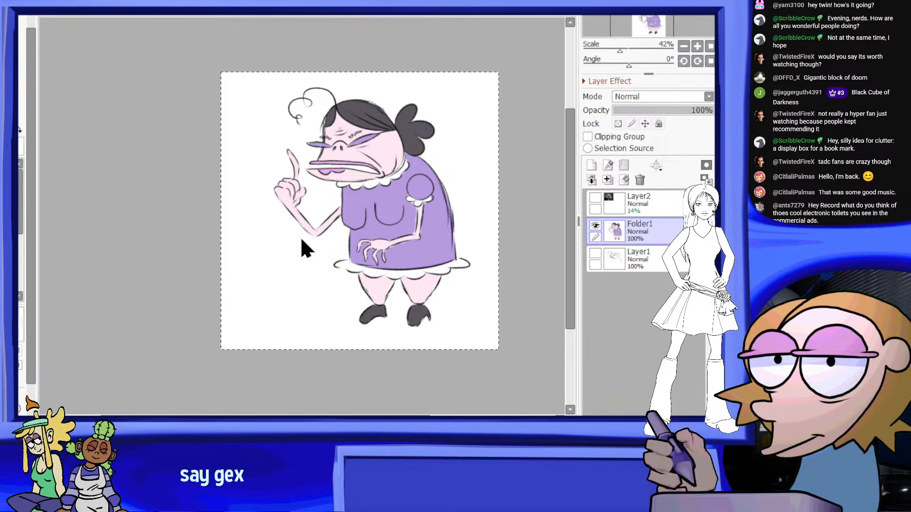
key(ctrl+Tab)
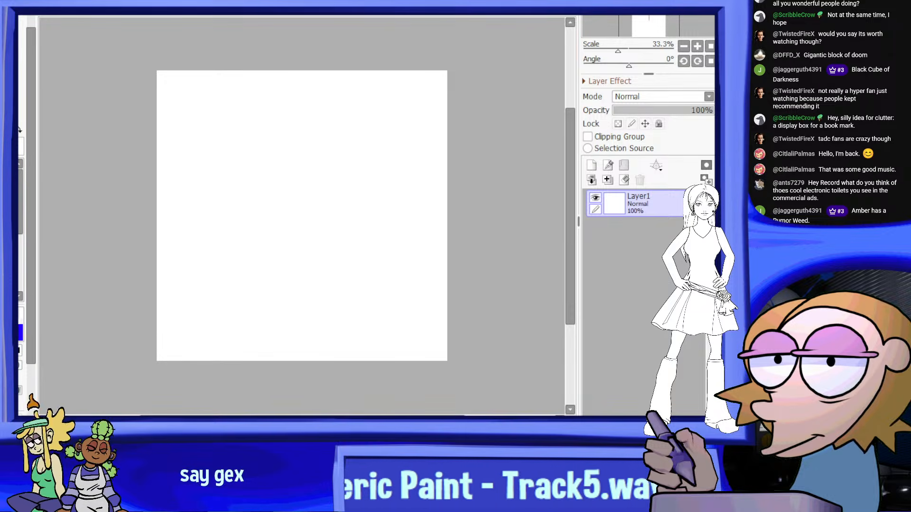
scroll(213, 111, down, 2)
scroll(406, 215, up, 3)
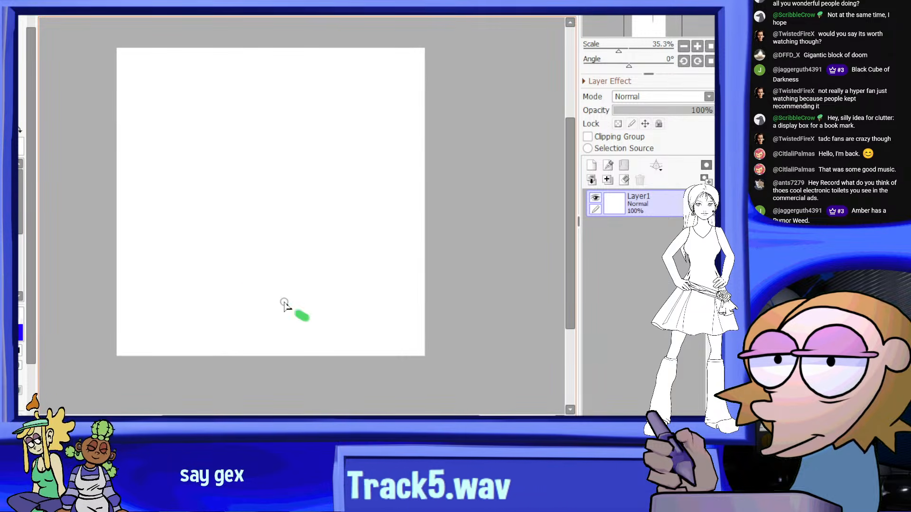
Outline a long, bent, tapering leaf diagonally across the canvas in green and fill its inside solid green
drag(165, 132, 165, 80)
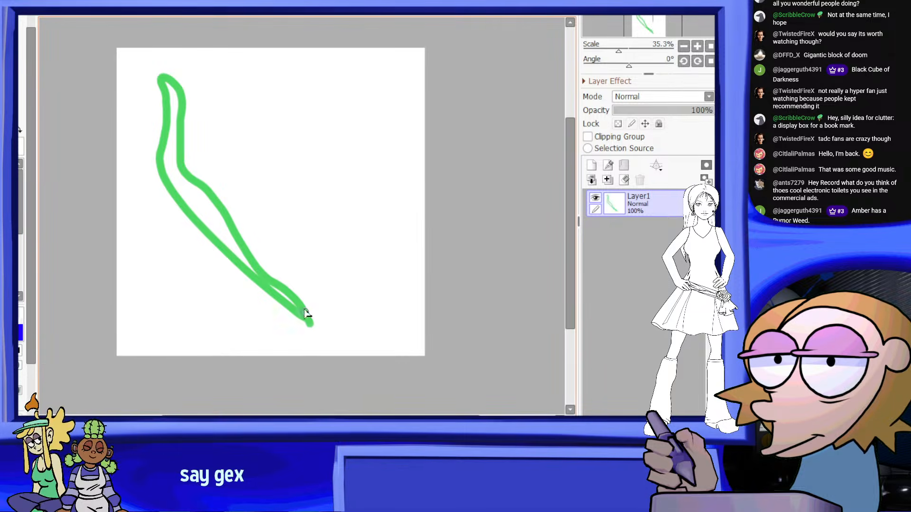
scroll(296, 209, up, 1)
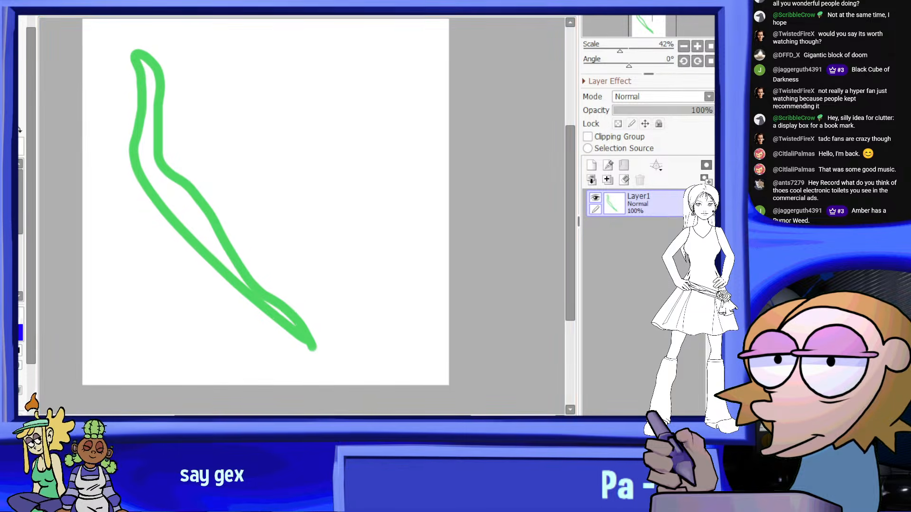
click(423, 171)
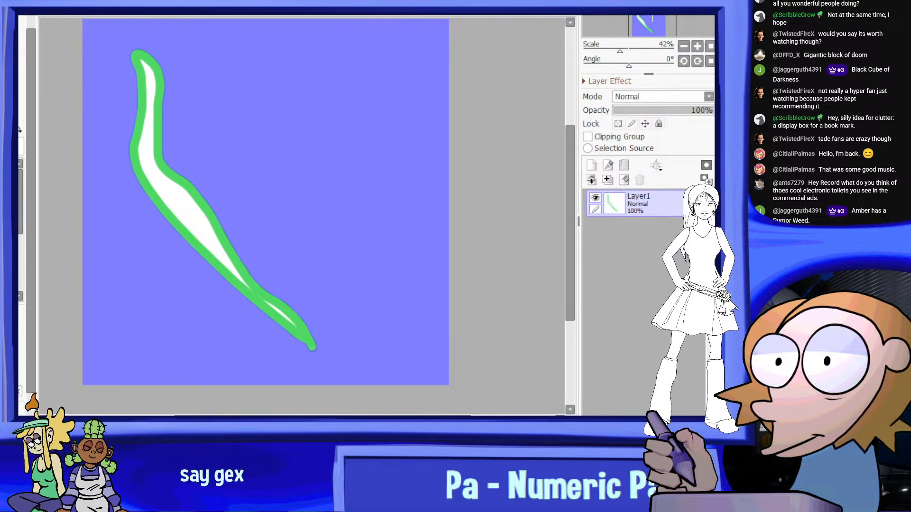
click(70, 26)
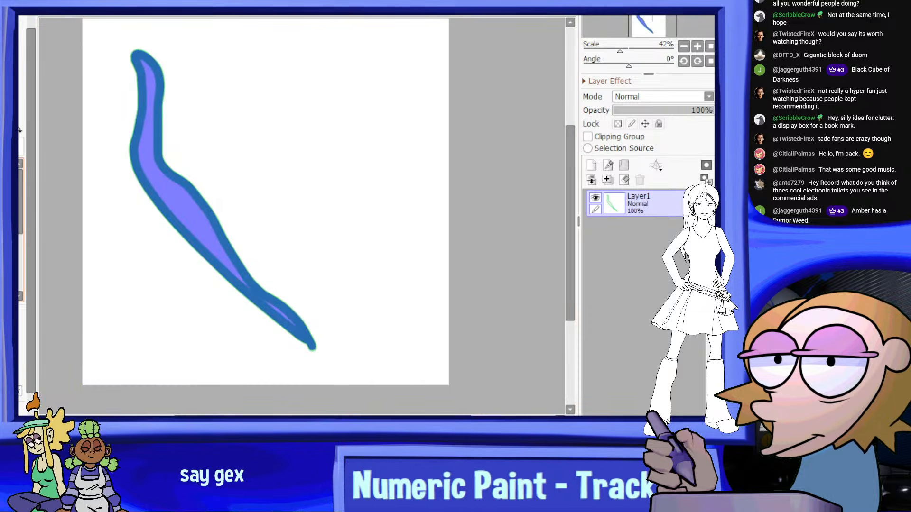
click(18, 278)
mouse_move(61, 304)
mouse_down()
mouse_move(193, 230)
mouse_move(220, 152)
mouse_up()
scroll(162, 76, down, 4)
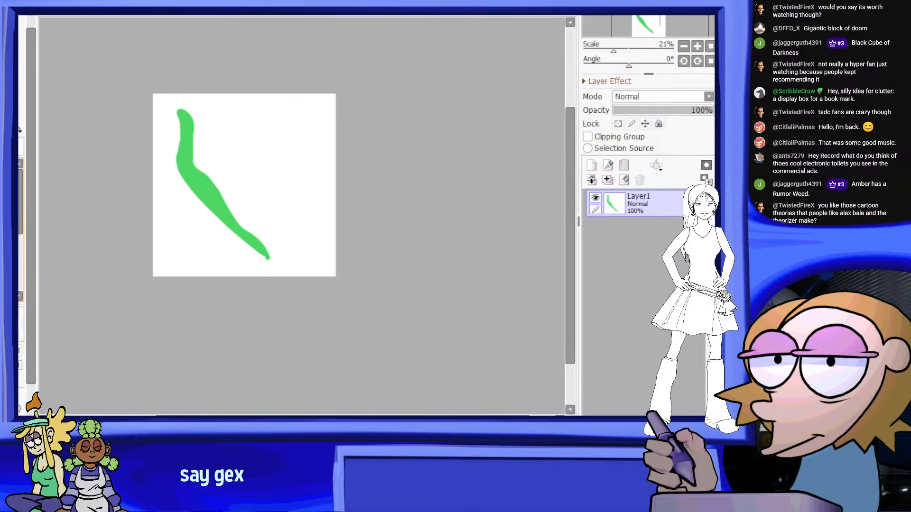
Lock the leaf layer's transparency and airbrush darker green onto the lower end and lighter green onto the upper end
scroll(108, 153, up, 1)
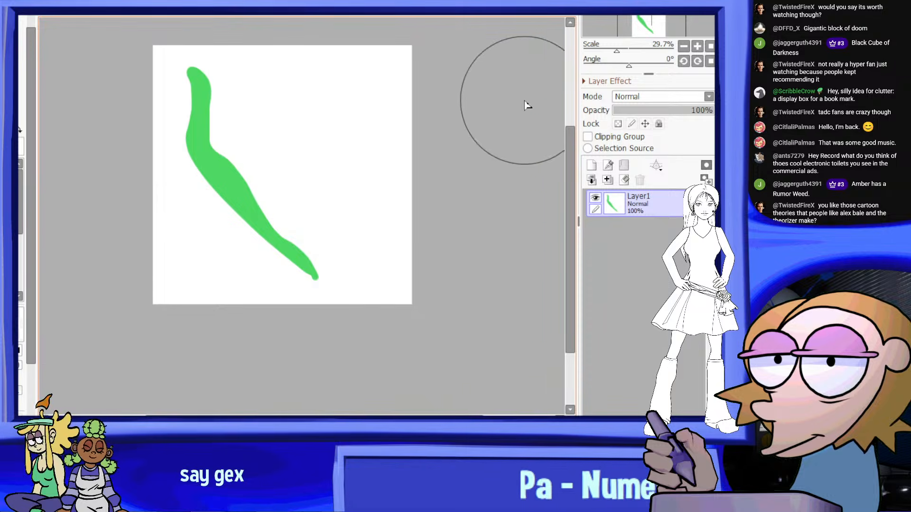
scroll(345, 258, up, 1)
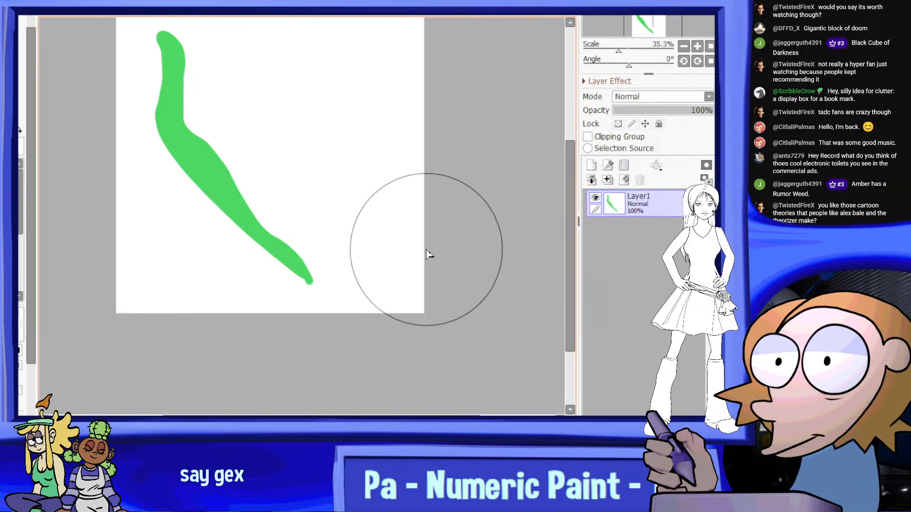
scroll(204, 202, down, 2)
scroll(227, 157, up, 1)
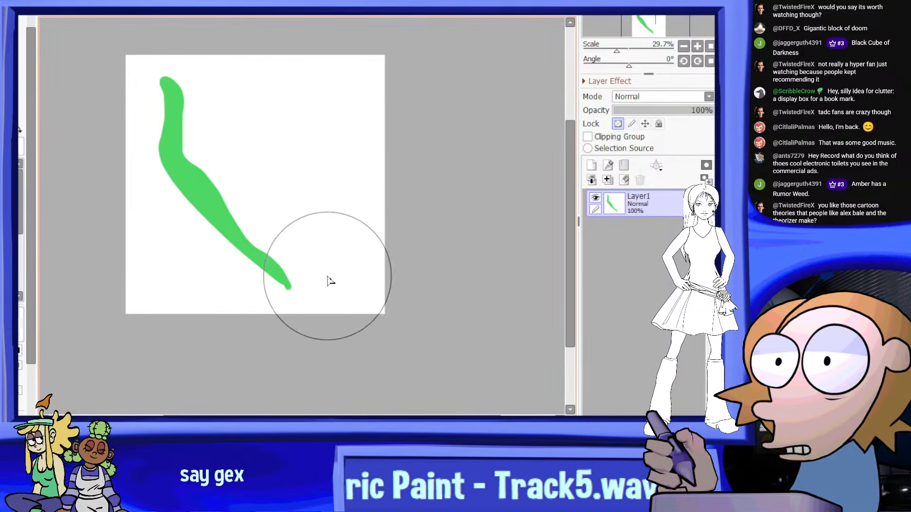
mouse_move(328, 277)
mouse_down()
mouse_move(244, 202)
mouse_move(289, 224)
mouse_up()
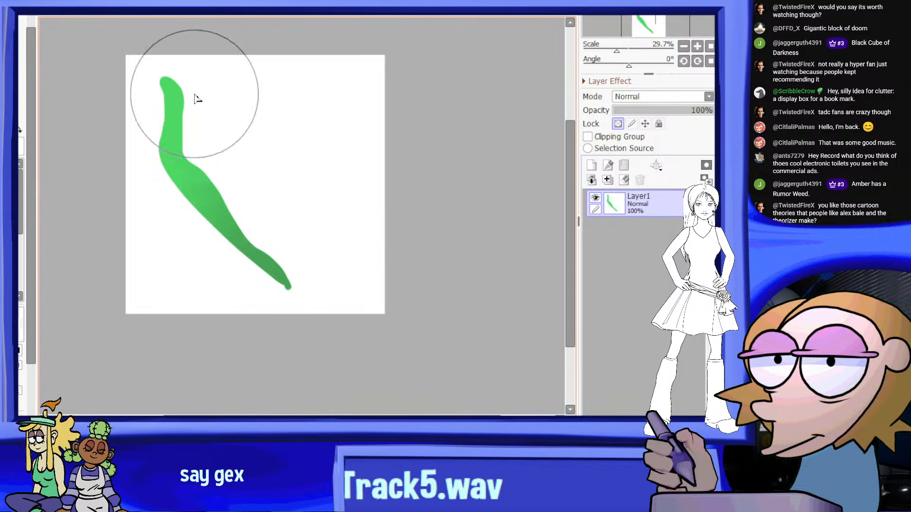
scroll(152, 86, up, 2)
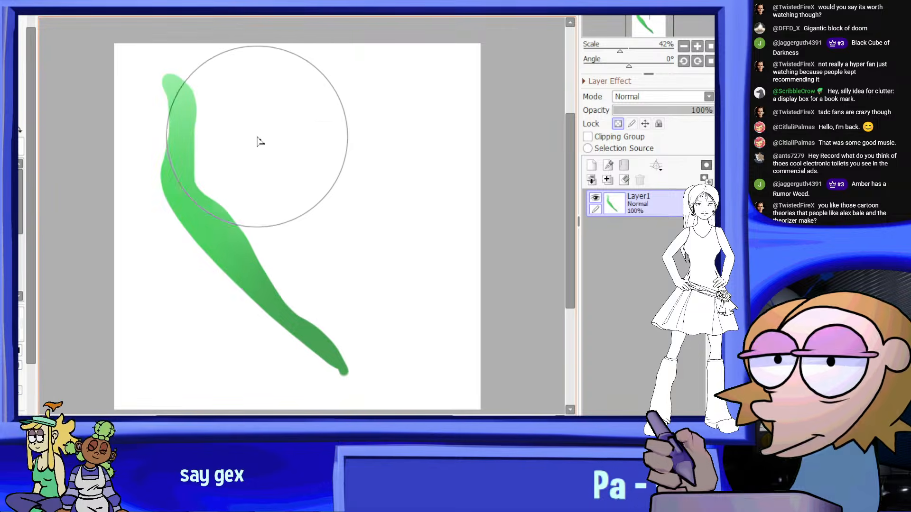
scroll(247, 119, down, 4)
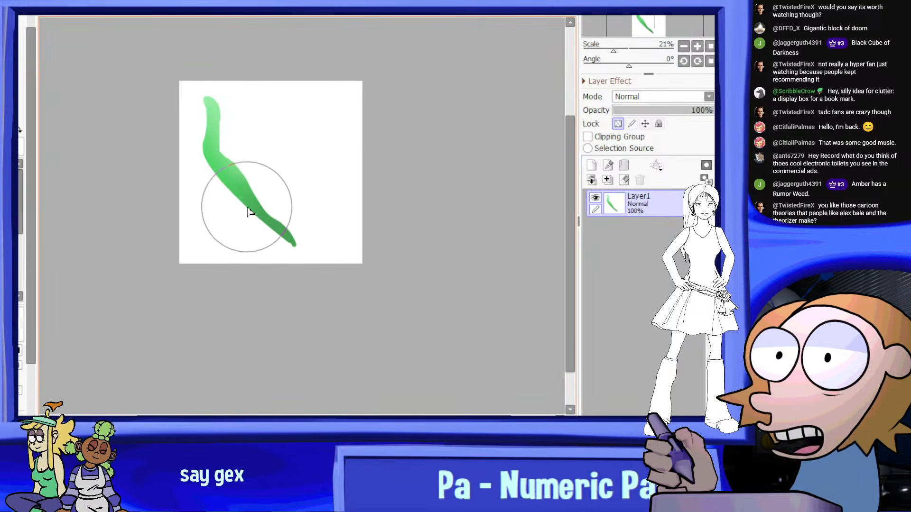
Unlock the layer's transparency and erase the rounded nub at the leaf's lower end to shape a sharp point
scroll(251, 216, up, 2)
scroll(315, 273, up, 4)
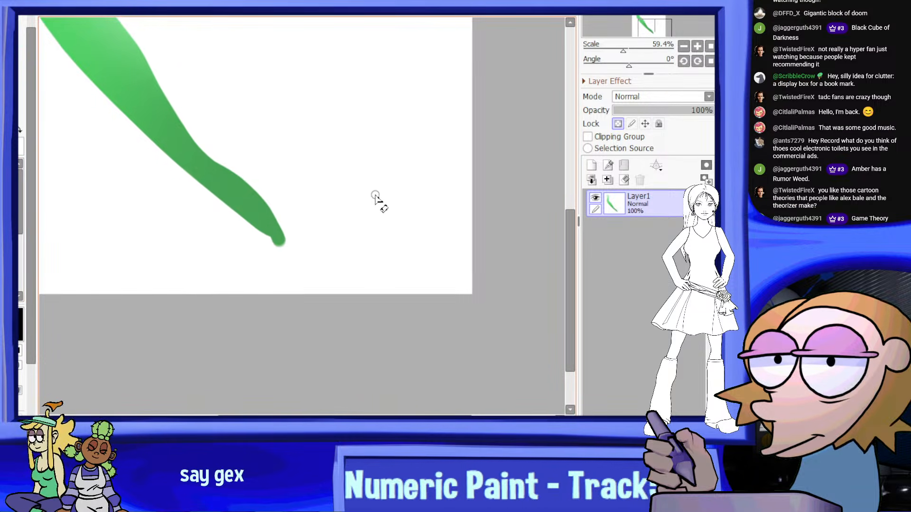
scroll(342, 200, down, 2)
scroll(148, 159, up, 1)
scroll(148, 159, up, 2)
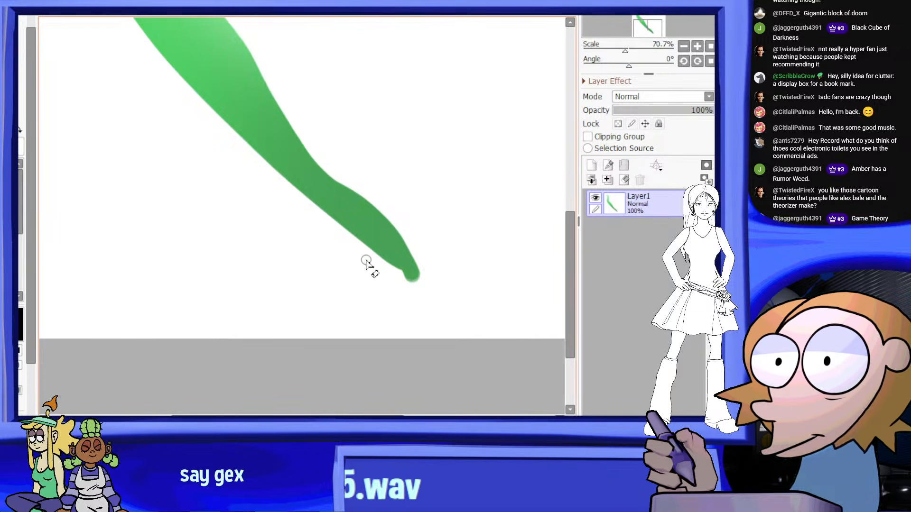
scroll(416, 280, up, 3)
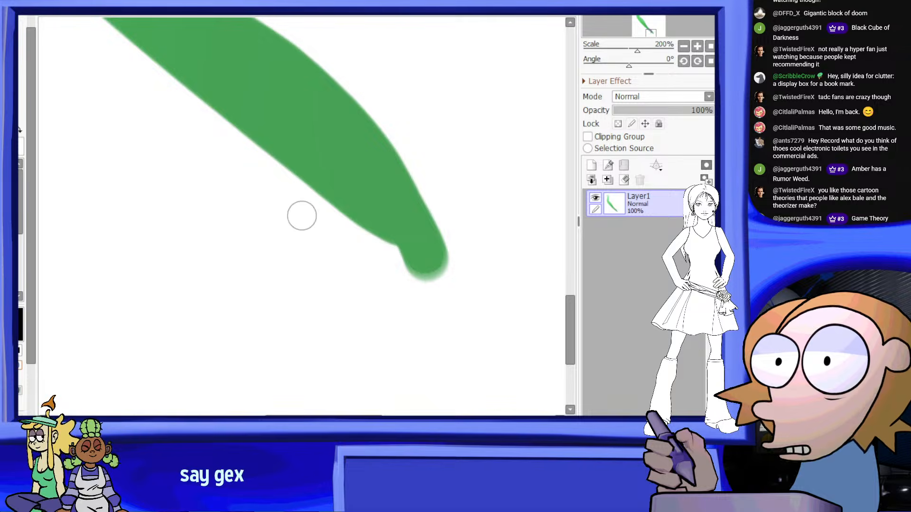
scroll(377, 163, down, 1)
scroll(321, 251, up, 2)
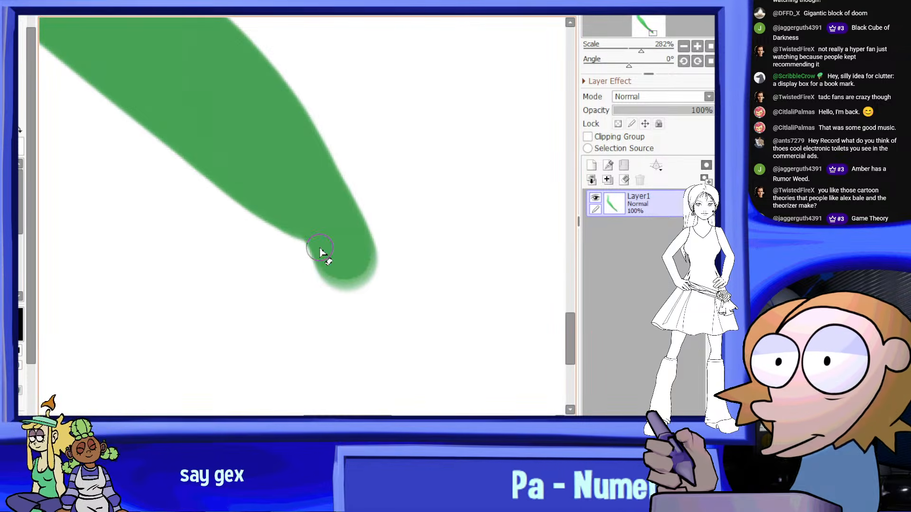
drag(279, 248, 366, 283)
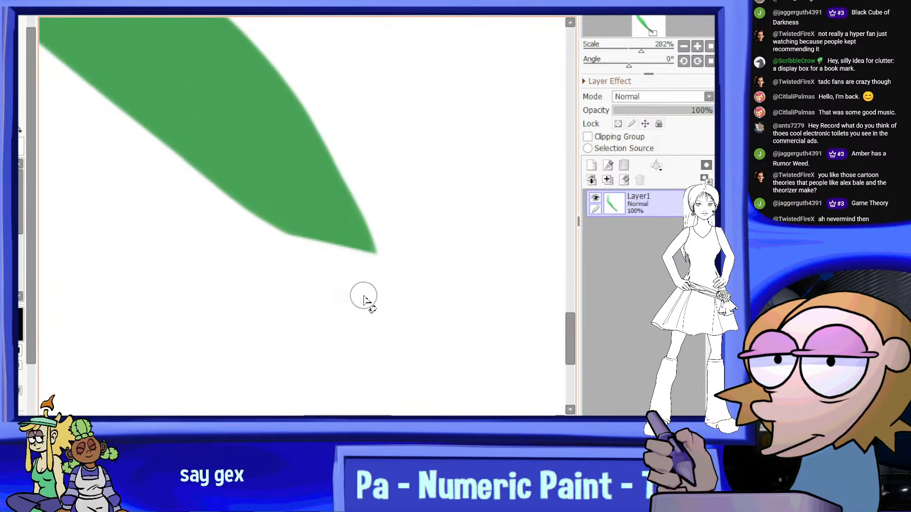
scroll(305, 258, down, 6)
scroll(316, 163, up, 2)
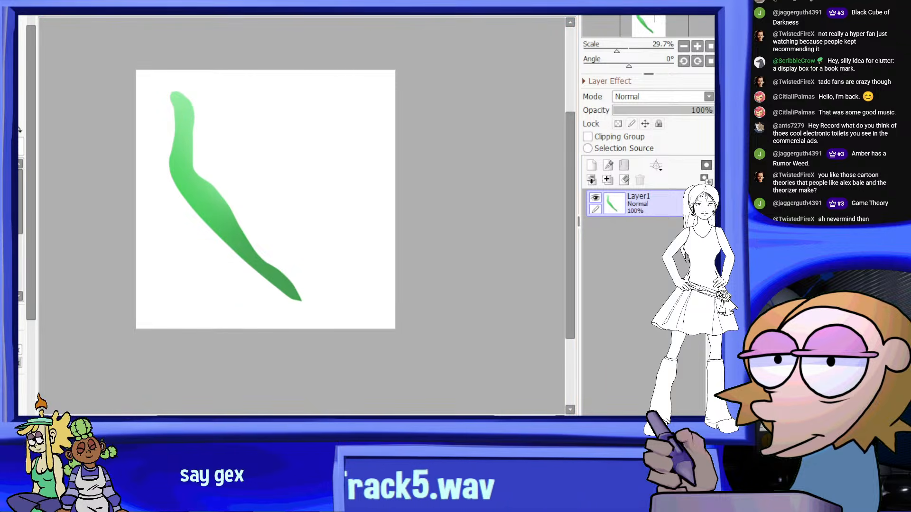
Rotate and enlarge the leaf so it spans the canvas diagonally, then make the canvas background transparent
key(ctrl+t)
drag(301, 170, 305, 159)
mouse_move(238, 185)
mouse_down()
mouse_move(239, 157)
mouse_move(274, 195)
mouse_up()
mouse_move(318, 122)
mouse_down()
mouse_move(354, 65)
mouse_move(378, 51)
mouse_move(286, 142)
mouse_up()
drag(328, 61, 333, 51)
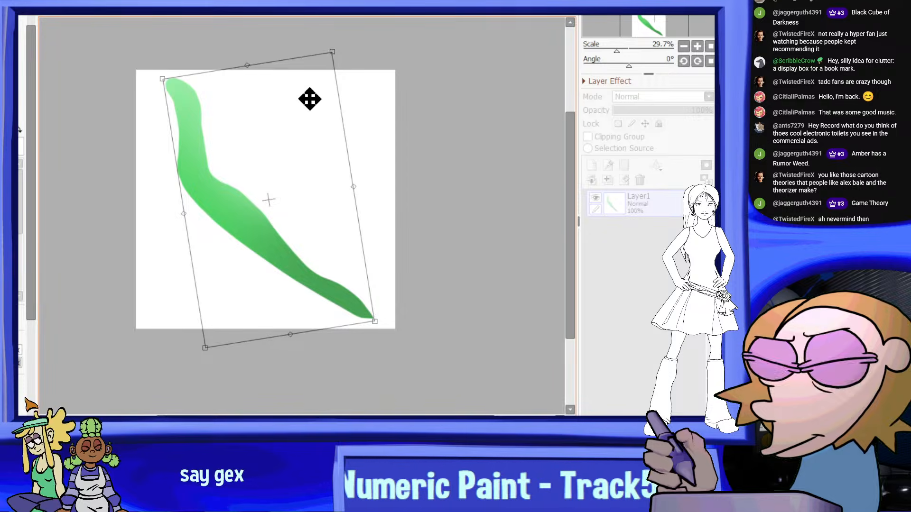
drag(310, 100, 310, 109)
drag(334, 62, 335, 52)
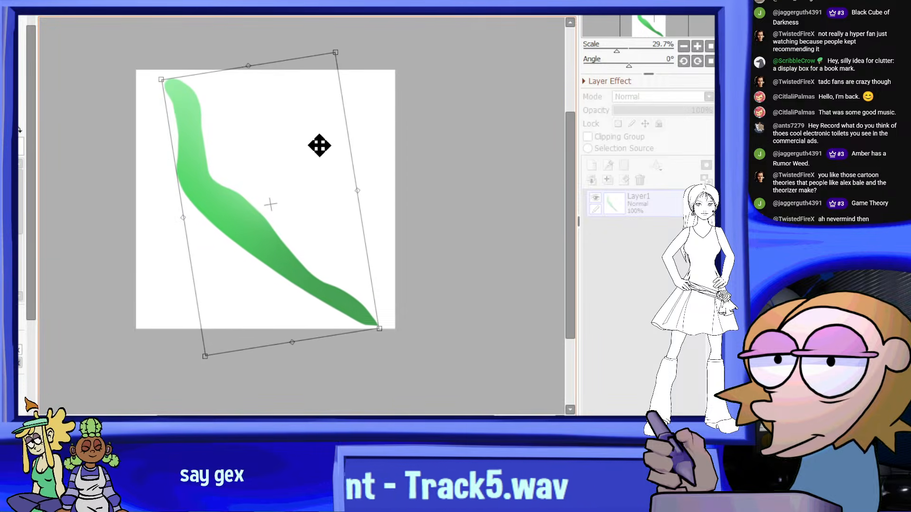
drag(320, 146, 318, 141)
key(Return)
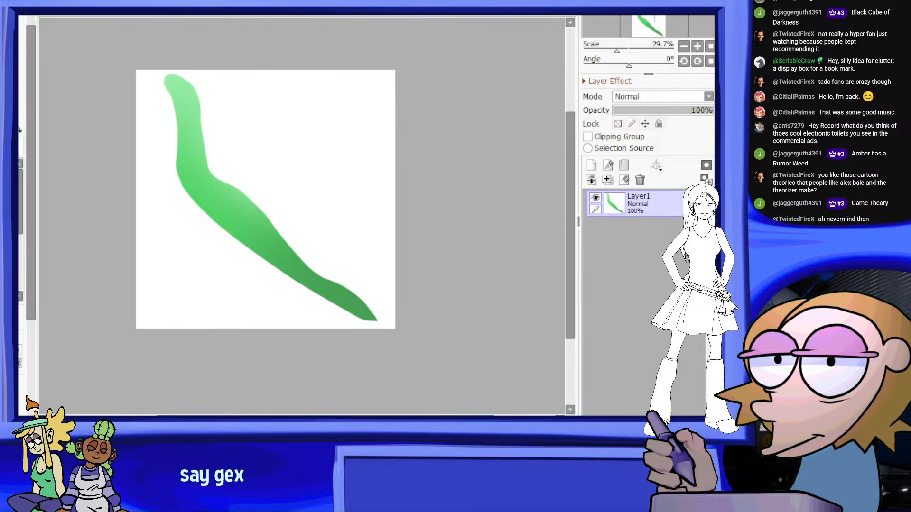
click(158, 191)
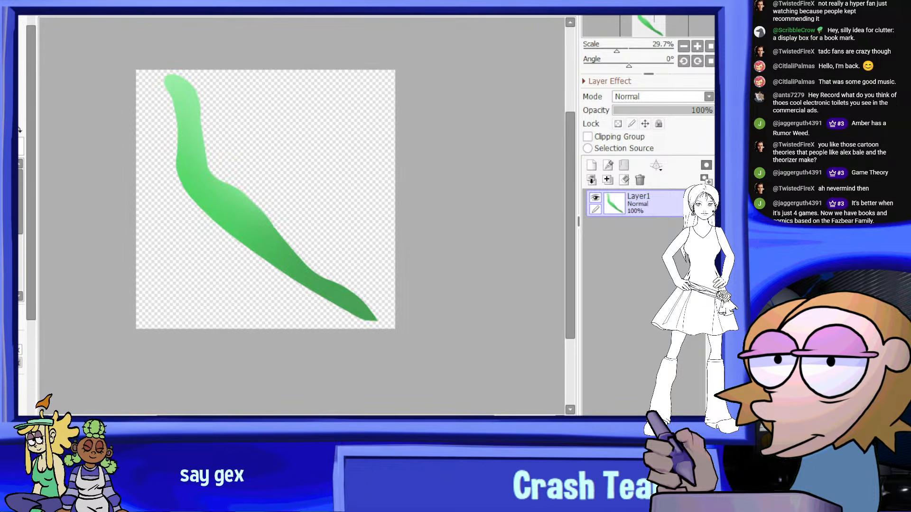
Switch to Blender and import the fernleaf1 image into the scene as a mesh plane
key(alt+Tab)
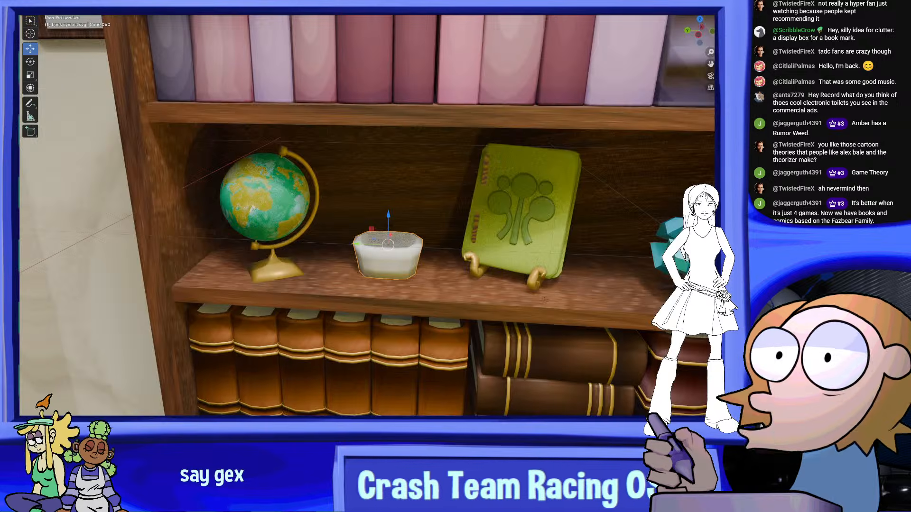
key(shift+a)
mouse_move(147, 86)
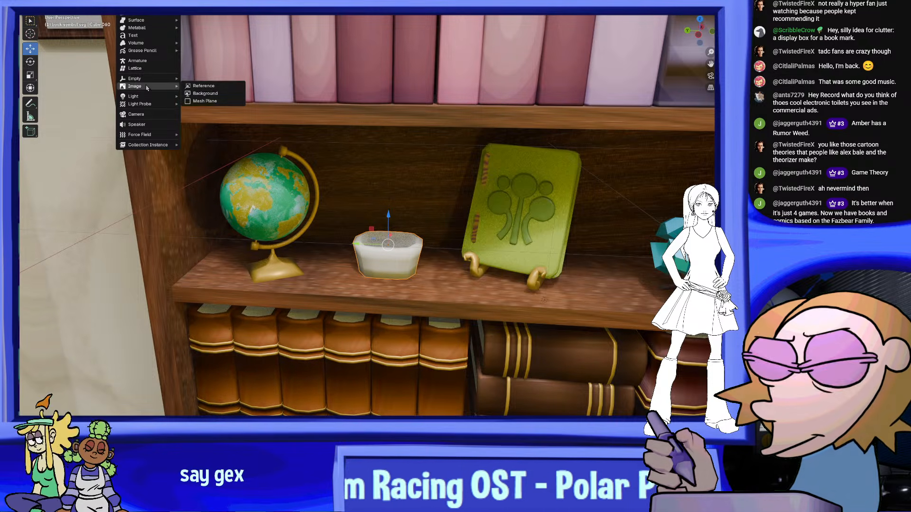
click(220, 101)
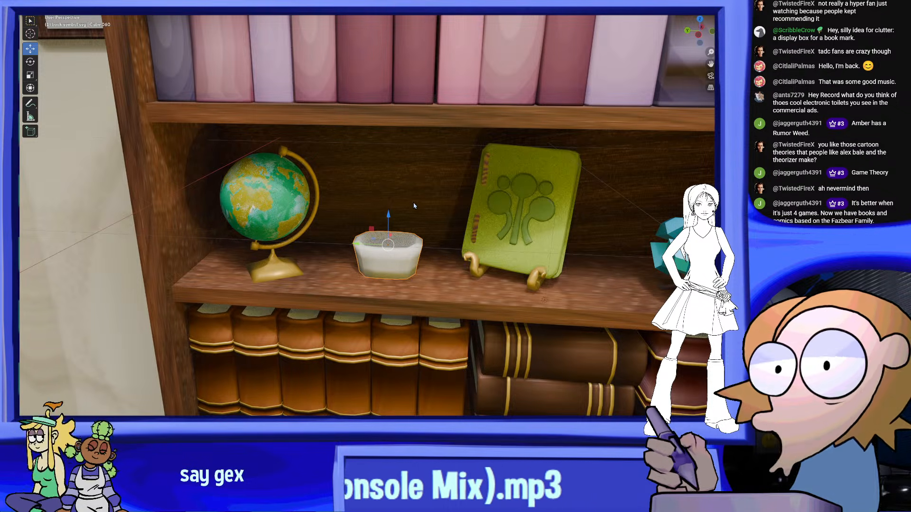
scroll(449, 250, down, 11)
click(326, 201)
Rotate the fernleaf1 plane about a quarter turn so the leaf's pointed tip aims down toward the doorway side
scroll(327, 209, up, 4)
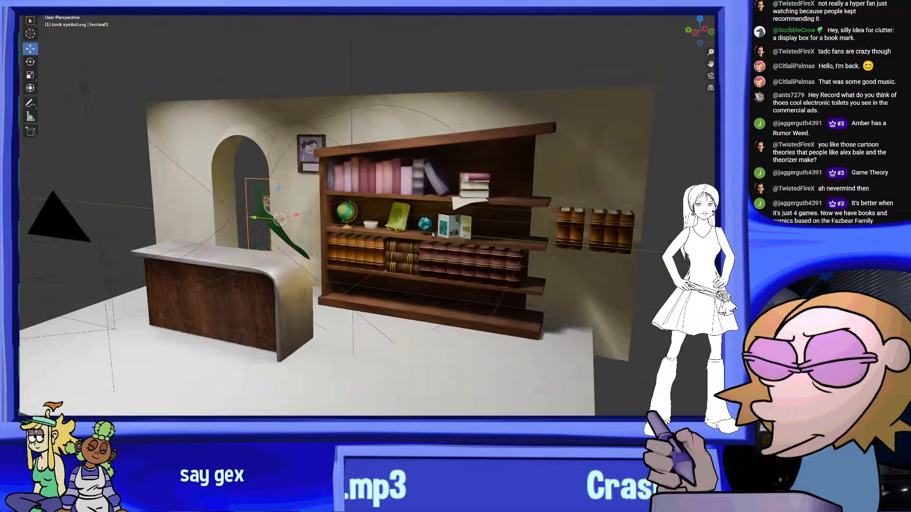
middle_drag(356, 255, 329, 242)
scroll(329, 243, up, 2)
mouse_move(204, 249)
middle_down()
mouse_move(249, 252)
mouse_move(199, 254)
middle_up()
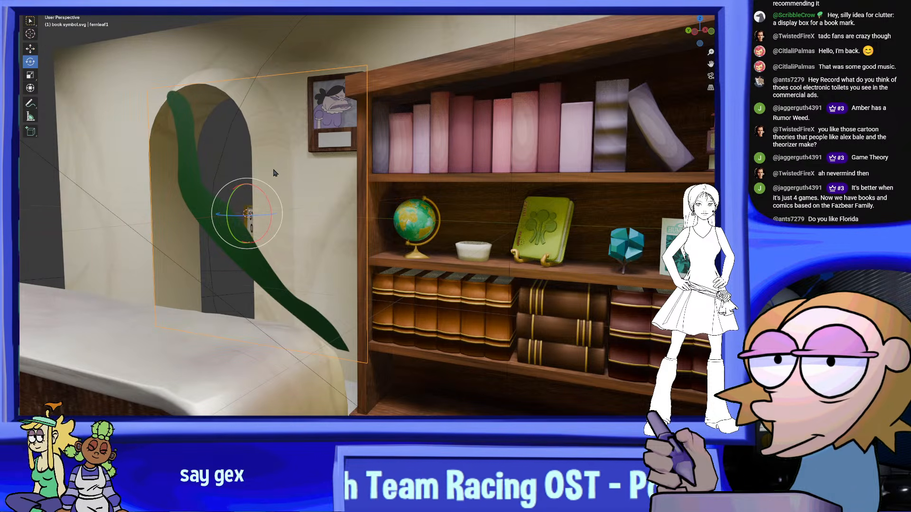
drag(267, 198, 280, 255)
middle_drag(283, 253, 316, 250)
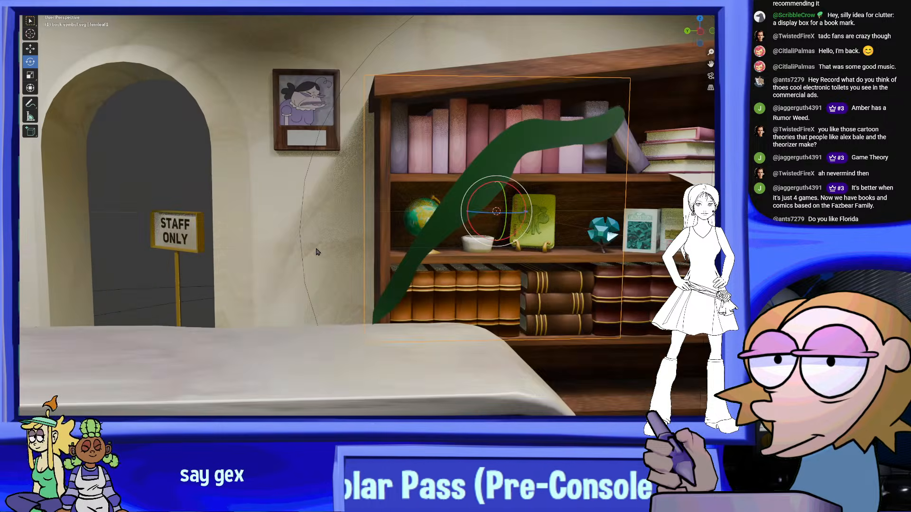
Move the fernleaf1 plane along the Y axis, out of the room set into the empty space beyond the doorway side
scroll(354, 260, down, 7)
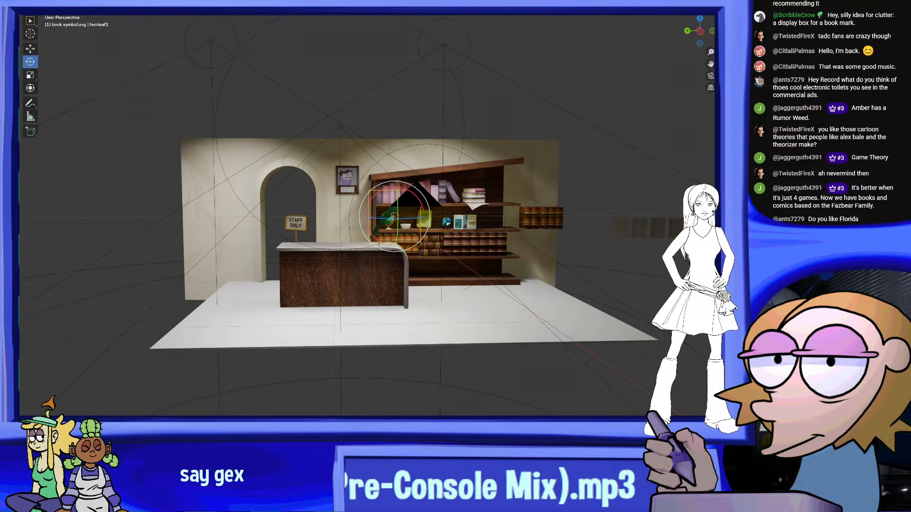
middle_drag(91, 114, 101, 99)
click(32, 48)
scroll(395, 176, down, 4)
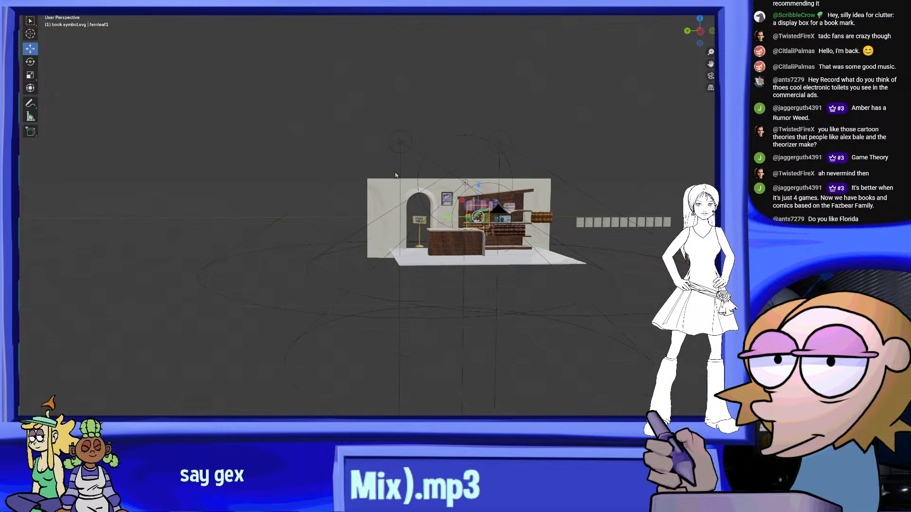
scroll(350, 213, up, 2)
shift+middle_drag(125, 217, 430, 216)
scroll(415, 222, up, 6)
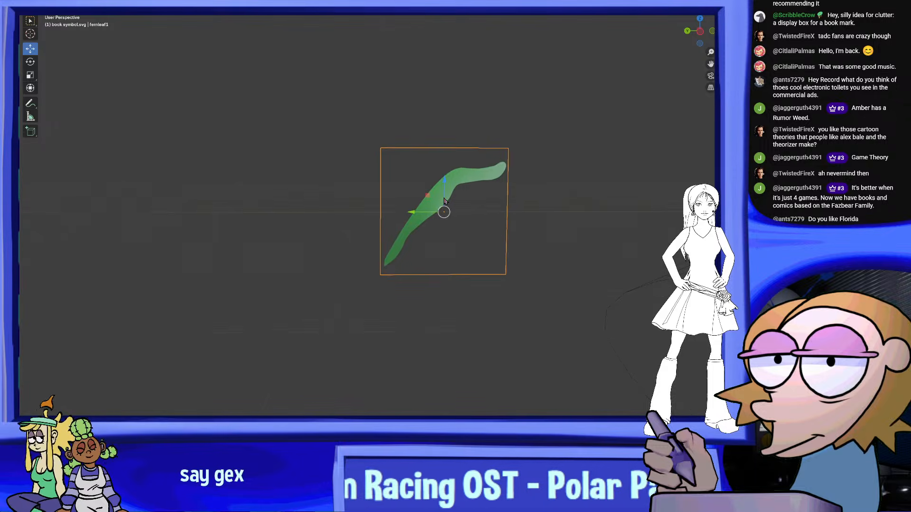
Duplicate the leaf plane, turn the copy 180° about the vertical axis and place it beside the original to form a V
scroll(431, 216, up, 2)
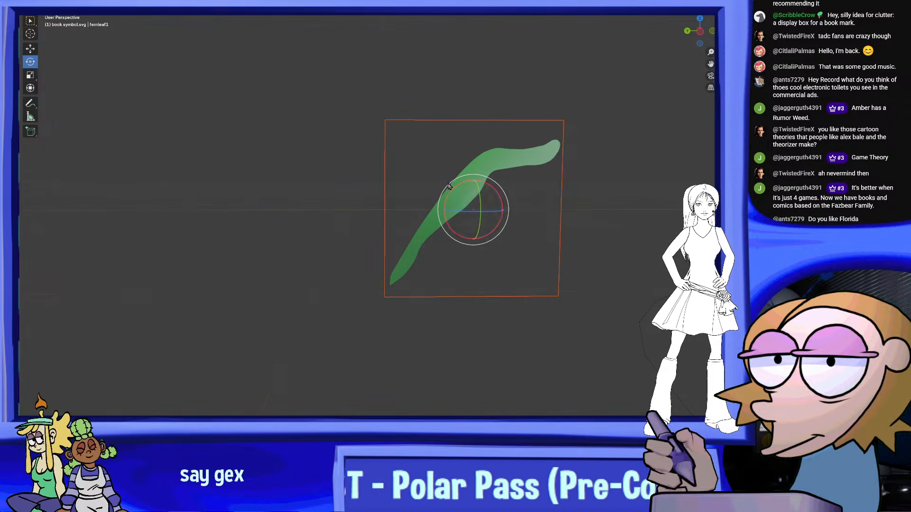
drag(496, 213, 426, 202)
key(ctrl+z)
mouse_move(426, 205)
middle_down()
mouse_move(422, 232)
mouse_move(422, 219)
middle_up()
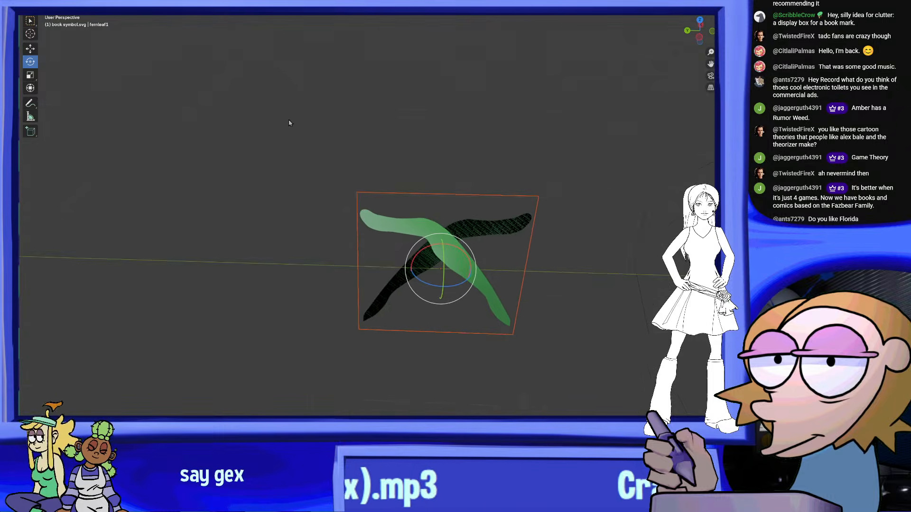
click(31, 50)
drag(409, 261, 254, 249)
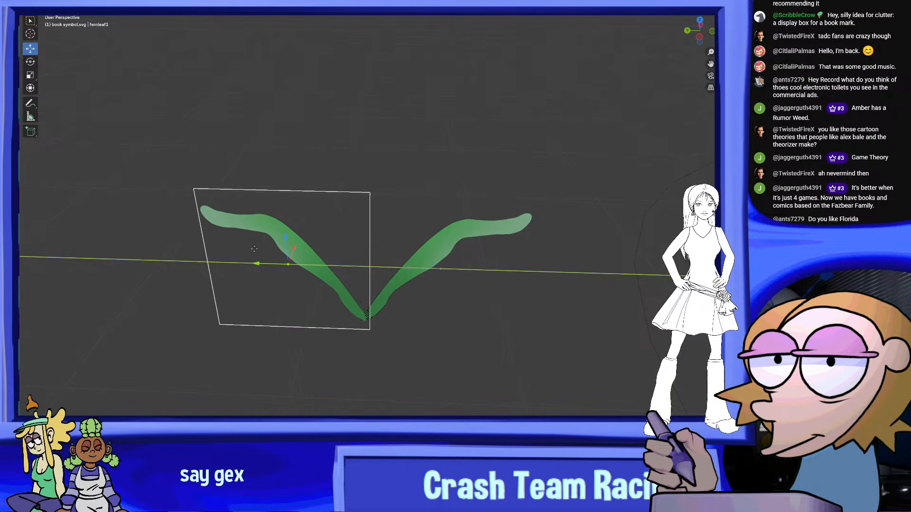
Try joining the two leaf planes into one object
middle_drag(447, 333, 455, 197)
shift+middle_drag(454, 197, 460, 265)
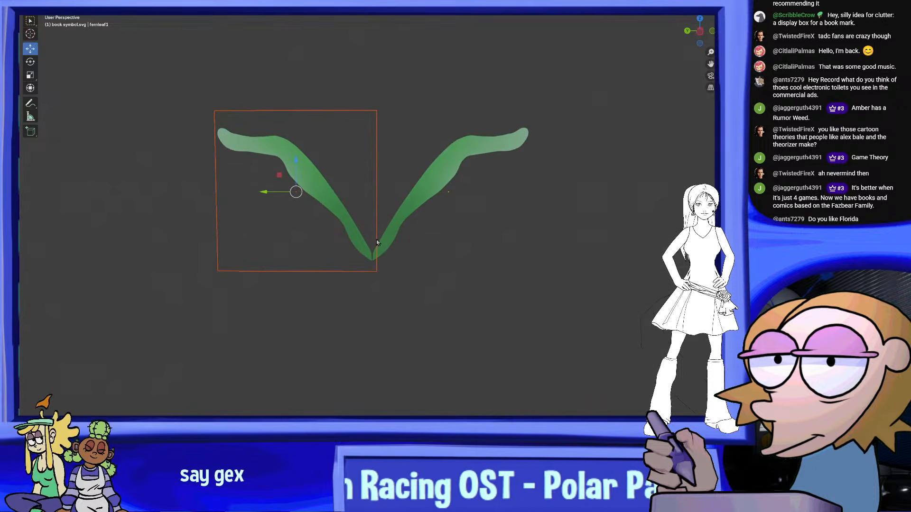
right_click(448, 184)
click(432, 204)
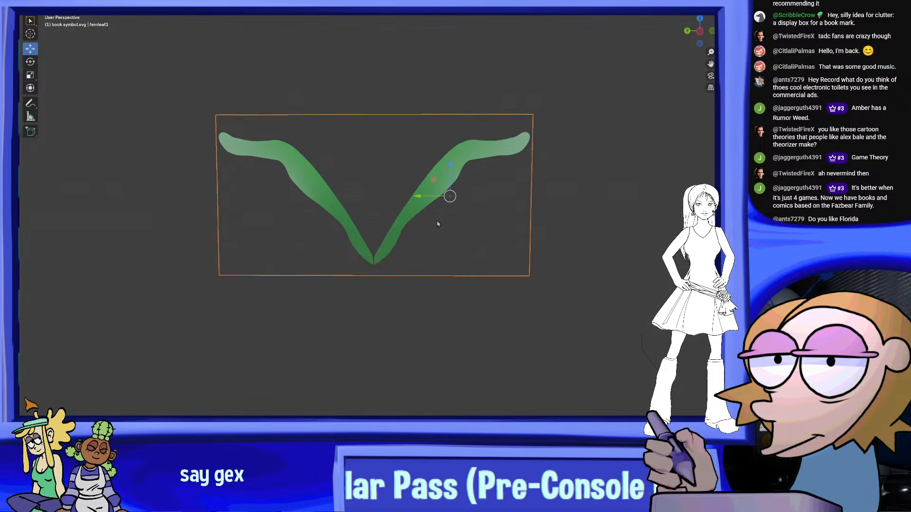
middle_drag(438, 224, 465, 285)
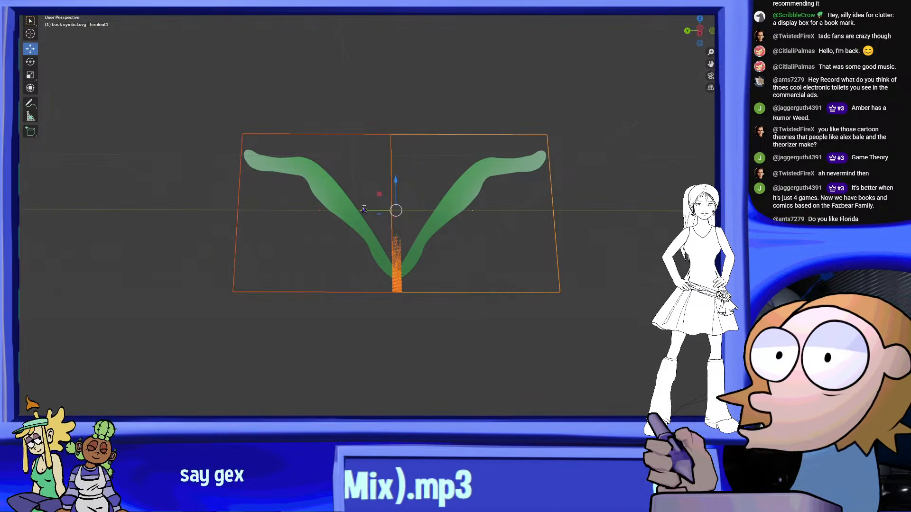
Shift the mirrored leaf slightly outward along Y to separate the pointed tips, and join both leaves into one object
click(372, 176)
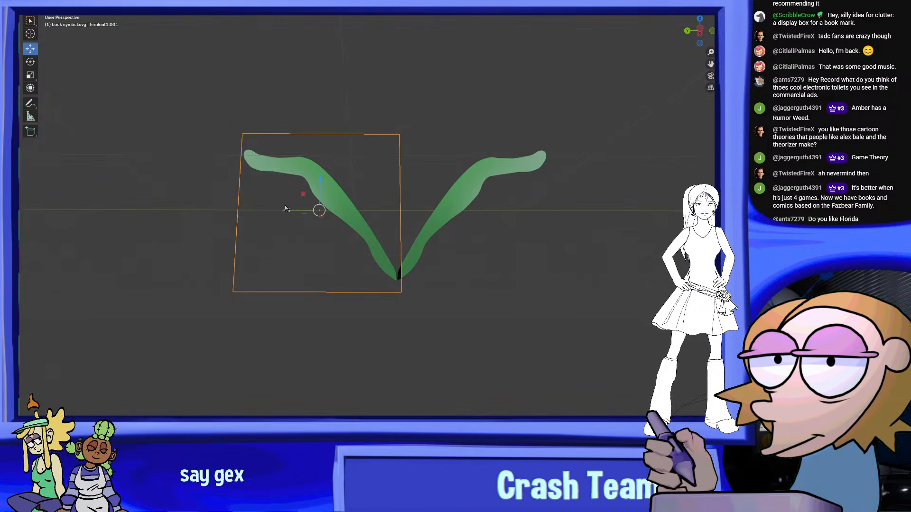
drag(293, 208, 290, 208)
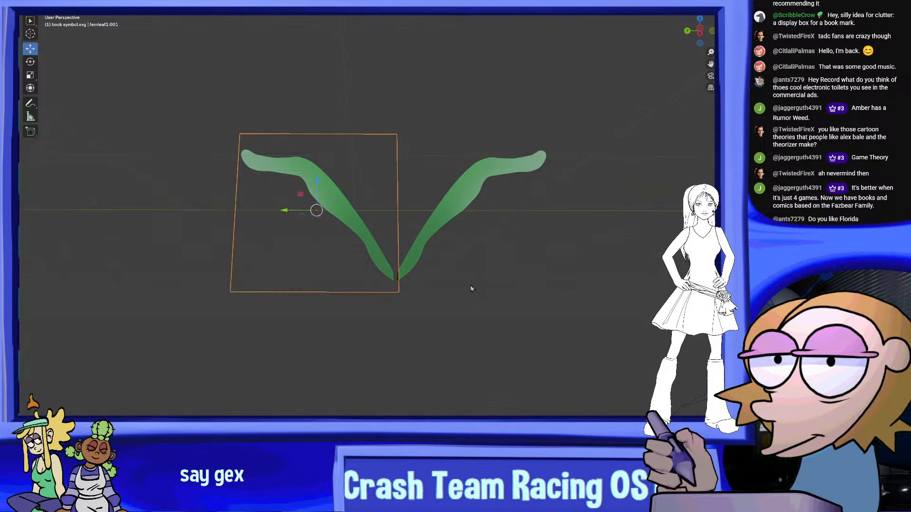
right_click(456, 258)
click(455, 257)
click(503, 351)
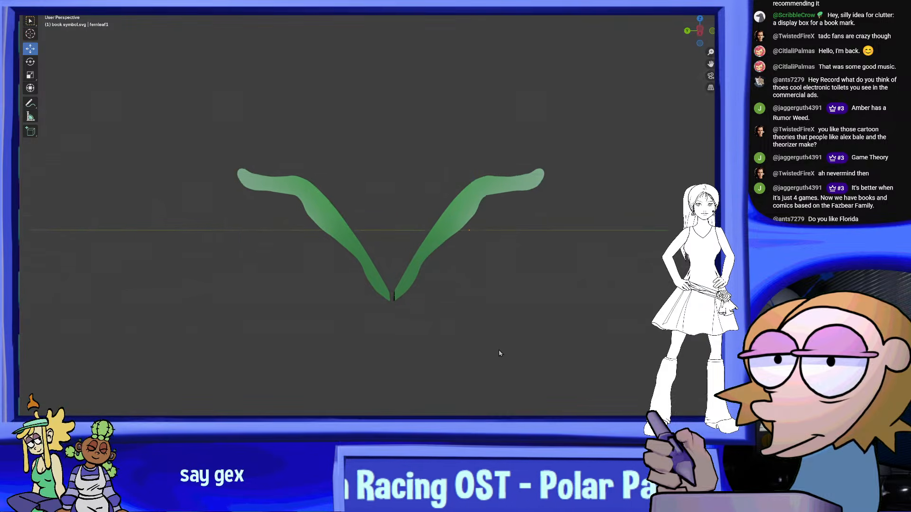
mouse_move(500, 350)
middle_down()
mouse_move(506, 360)
mouse_move(493, 347)
middle_up()
click(427, 262)
scroll(219, 162, down, 3)
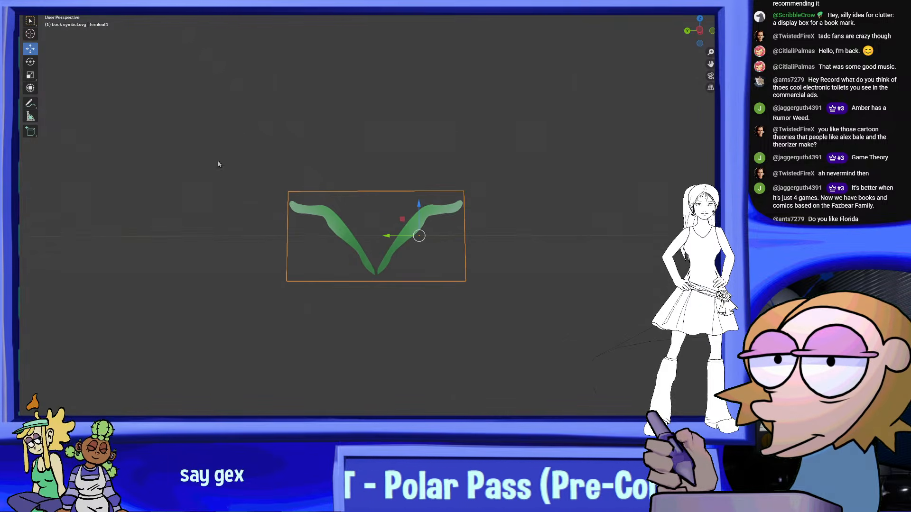
Set the joined leaf pair's origin to the centre of its geometry
drag(407, 213, 412, 224)
right_click(412, 228)
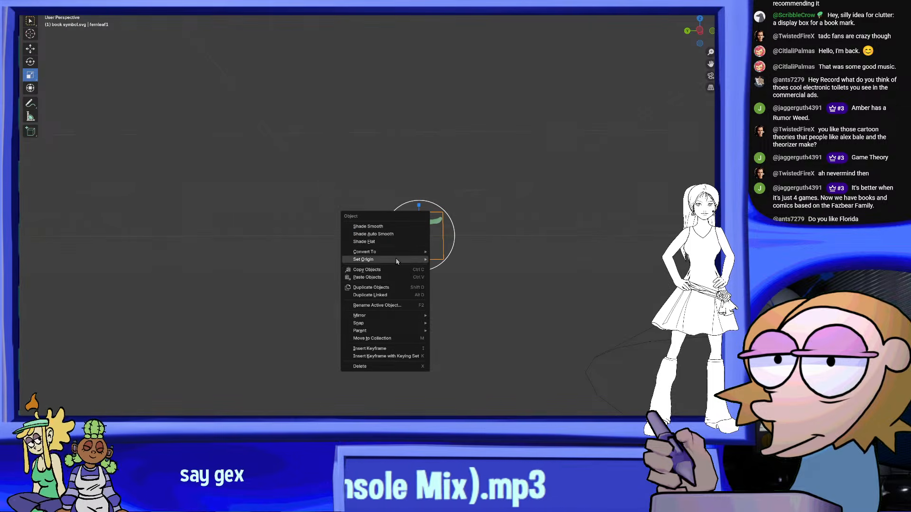
mouse_move(397, 260)
click(479, 260)
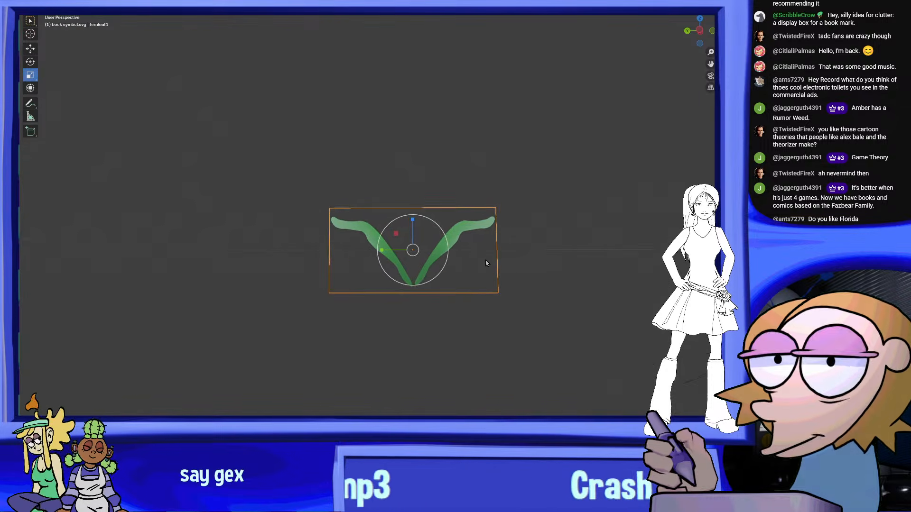
shift+middle_drag(486, 260, 449, 261)
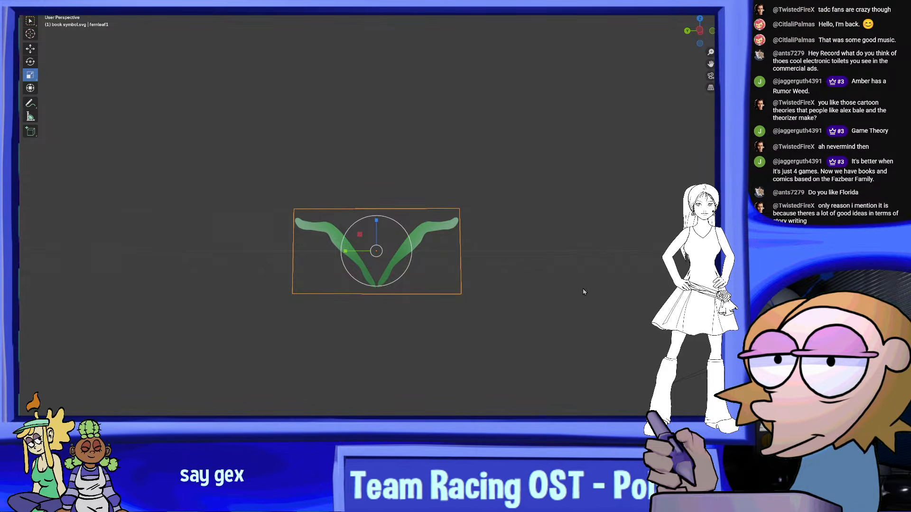
Array the leaf pair vertically as two copies, reducing the offset so the rows sit close together
scroll(485, 287, up, 2)
shift+middle_drag(416, 304, 431, 287)
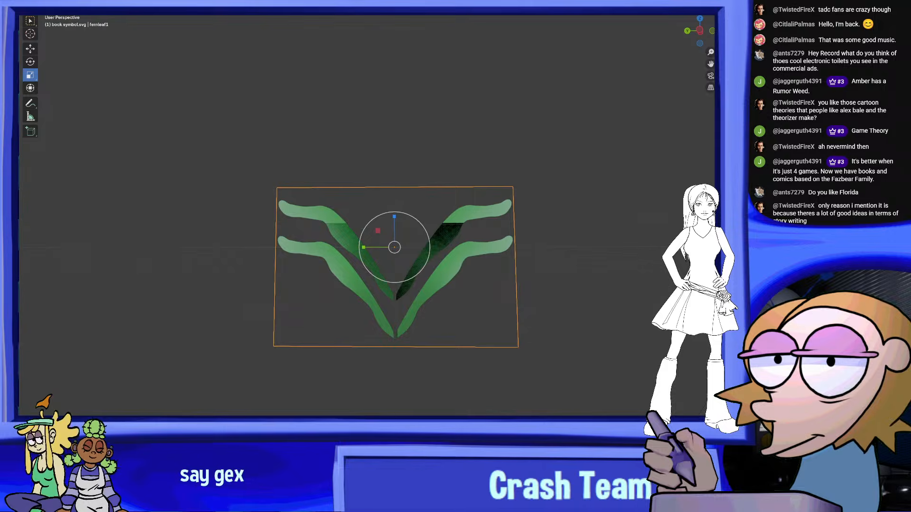
key(ctrl+z)
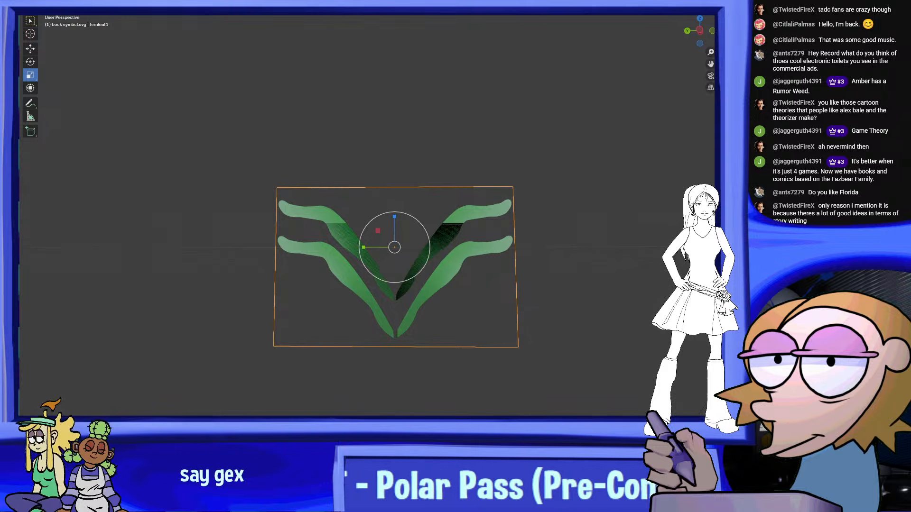
key(ctrl+z)
mouse_move(621, 264)
middle_down()
mouse_move(651, 272)
mouse_move(609, 258)
middle_up()
key(ctrl+z)
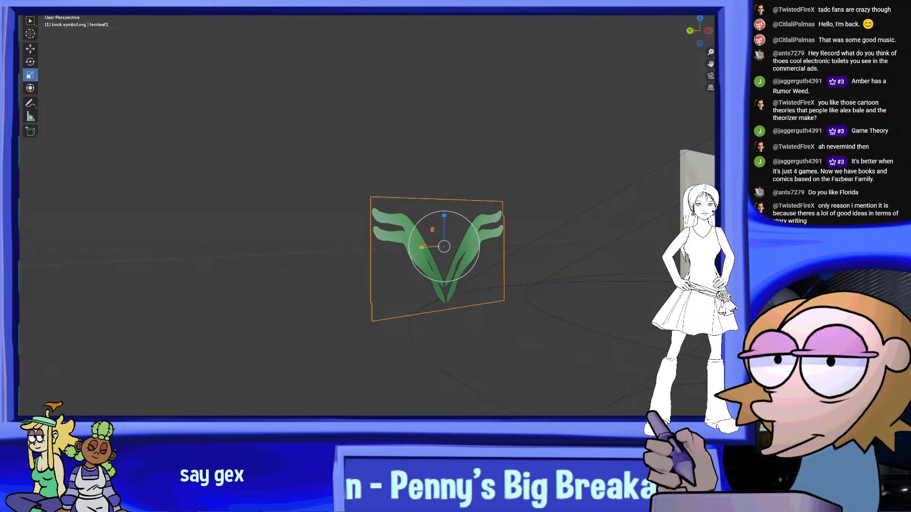
middle_drag(677, 291, 476, 269)
key(KP_Decimal)
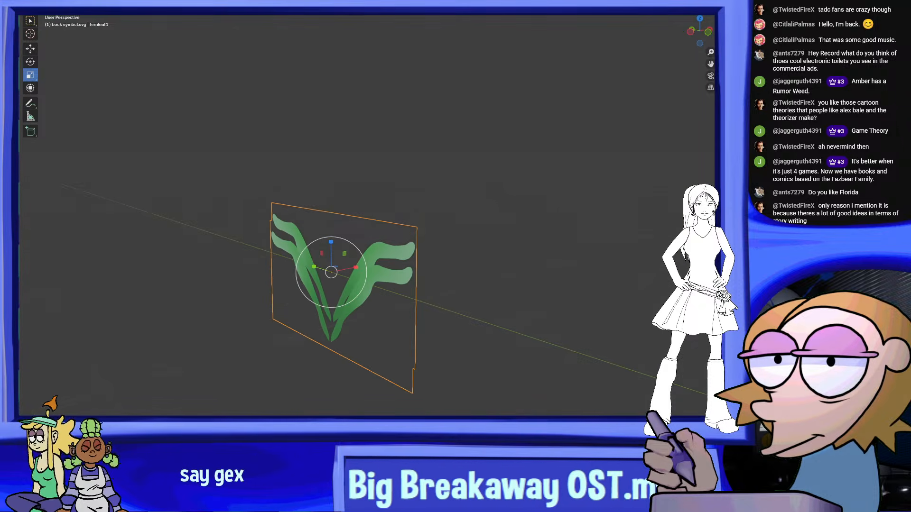
middle_drag(541, 217, 630, 210)
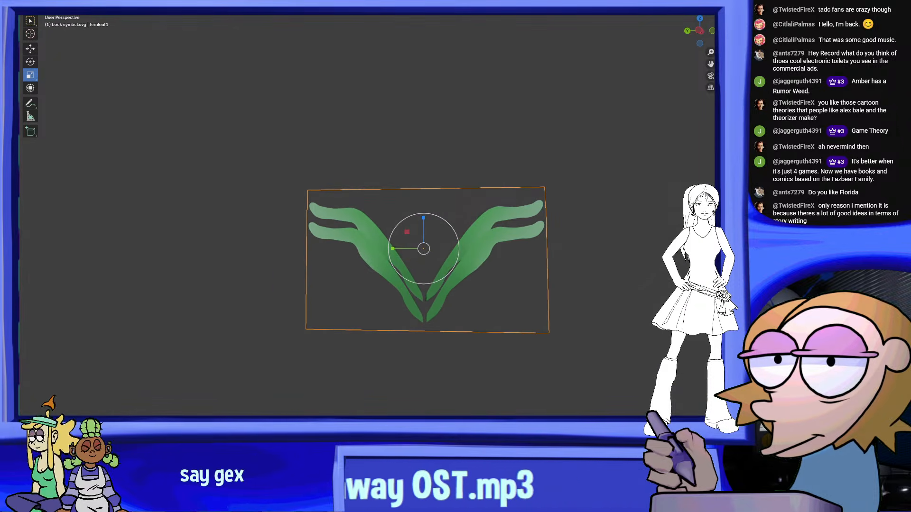
Widen the spacing of the leaf array and raise its count to build a long frond of more than a dozen rows
middle_drag(652, 243, 665, 239)
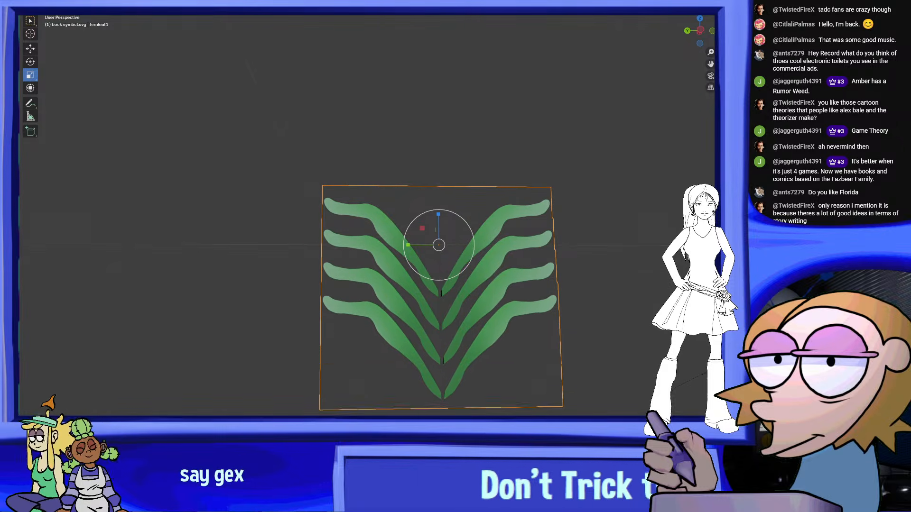
middle_drag(401, 231, 376, 200)
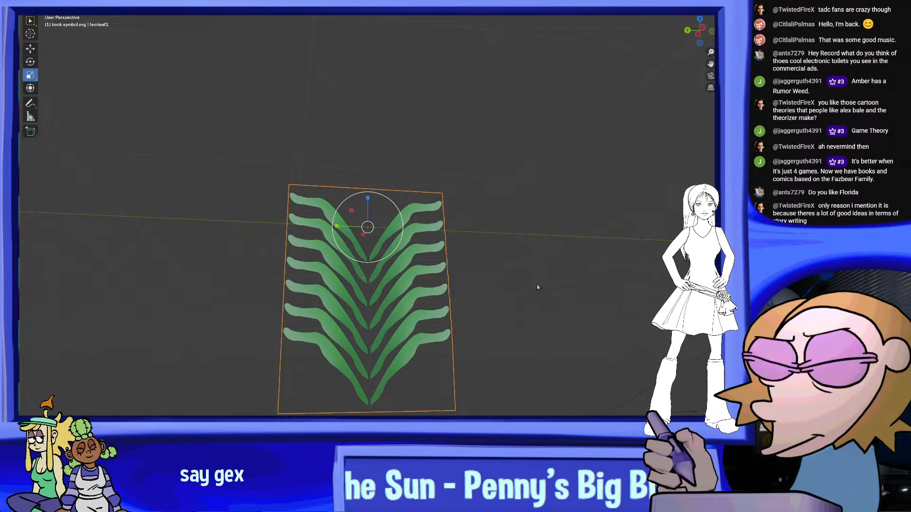
middle_drag(540, 287, 488, 278)
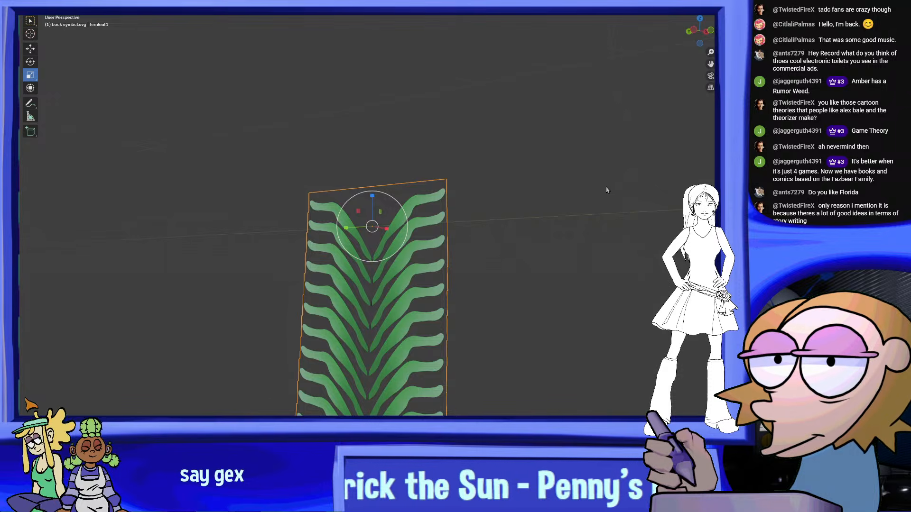
middle_drag(606, 190, 515, 228)
middle_drag(554, 236, 564, 276)
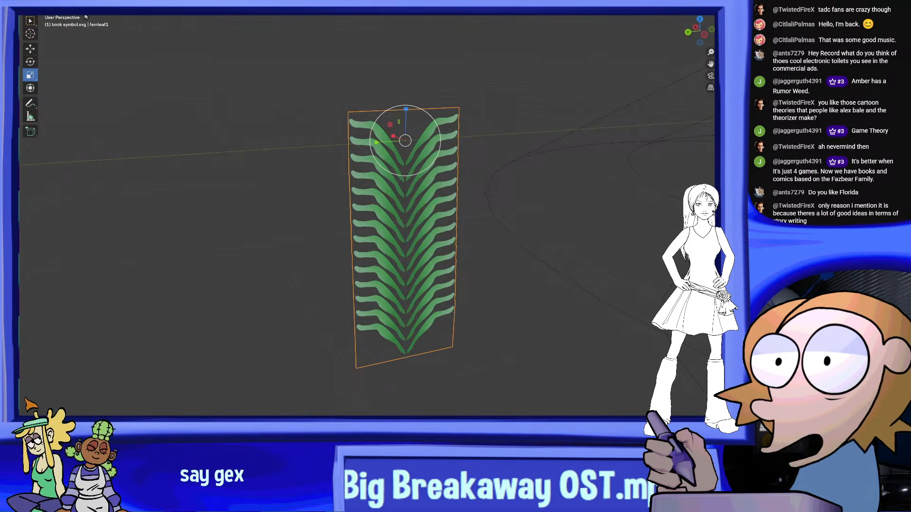
Try giving the arrayed frond a slight lean out of its plane, checking it edge-on
click(36, 2)
click(66, 37)
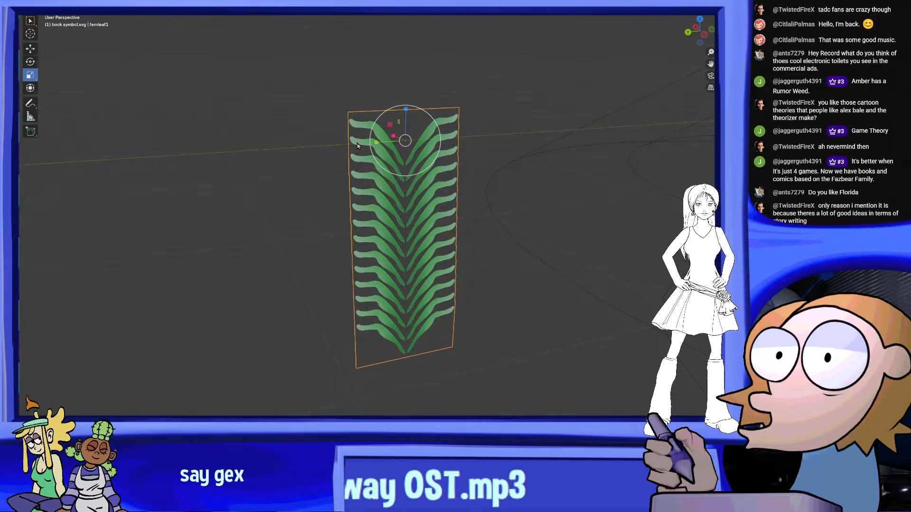
middle_drag(482, 148, 304, 199)
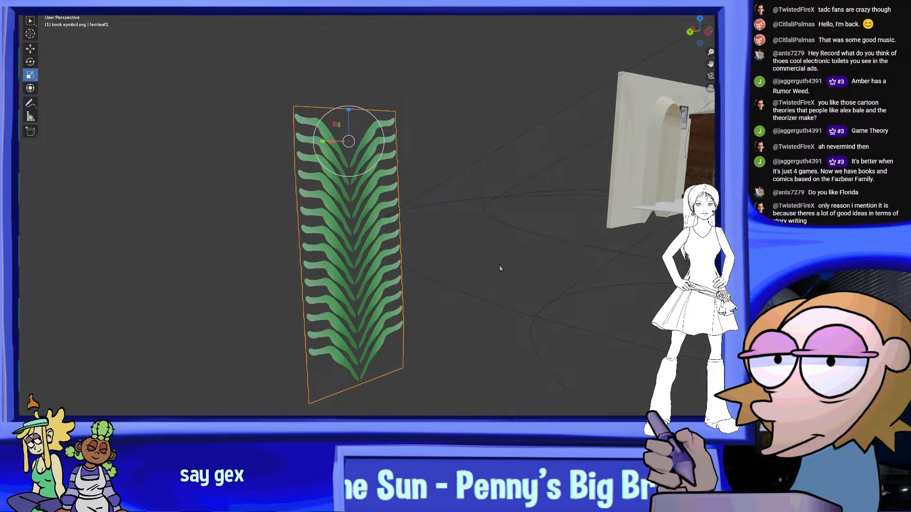
middle_drag(500, 269, 425, 194)
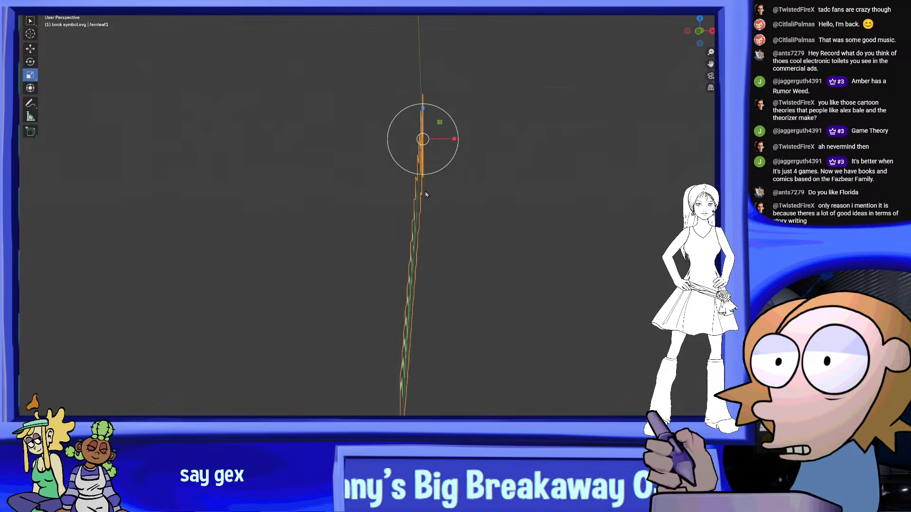
click(30, 62)
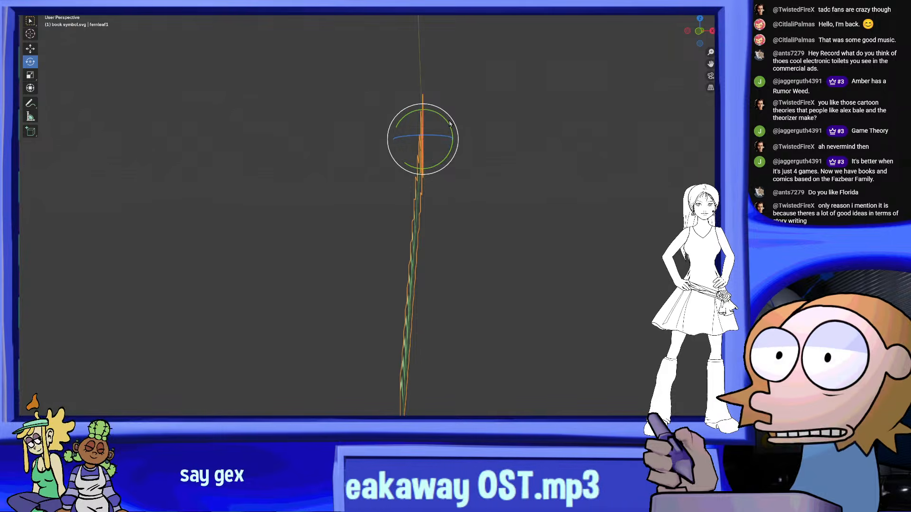
middle_drag(450, 123, 69, 39)
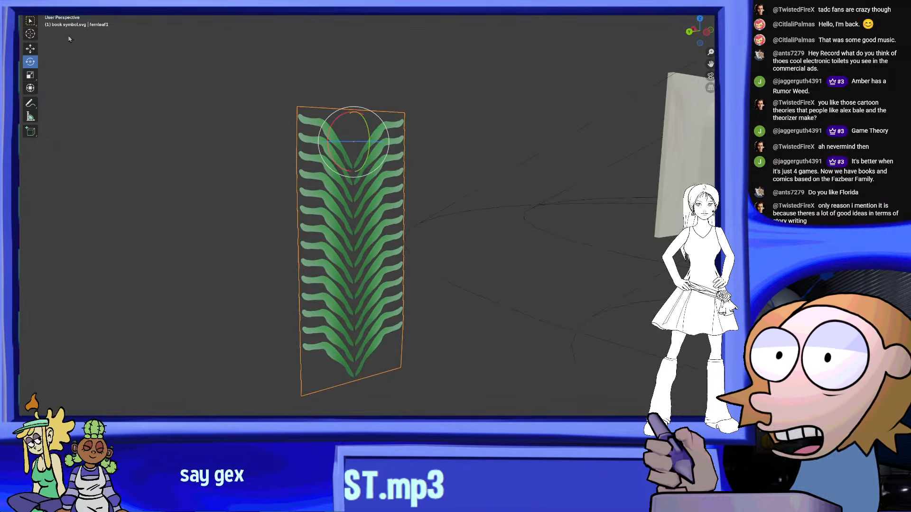
Add an armature to the scene and move it from the room set to beside the leaf frond
click(138, 4)
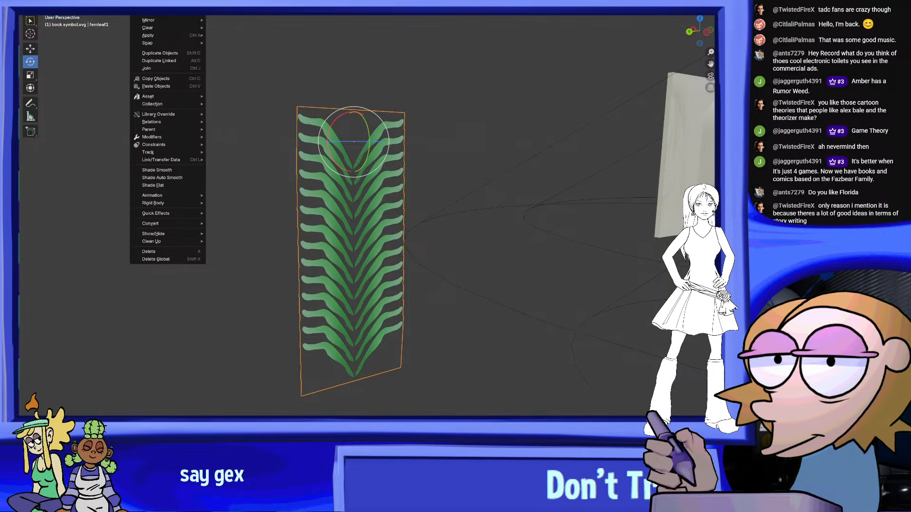
mouse_move(123, 4)
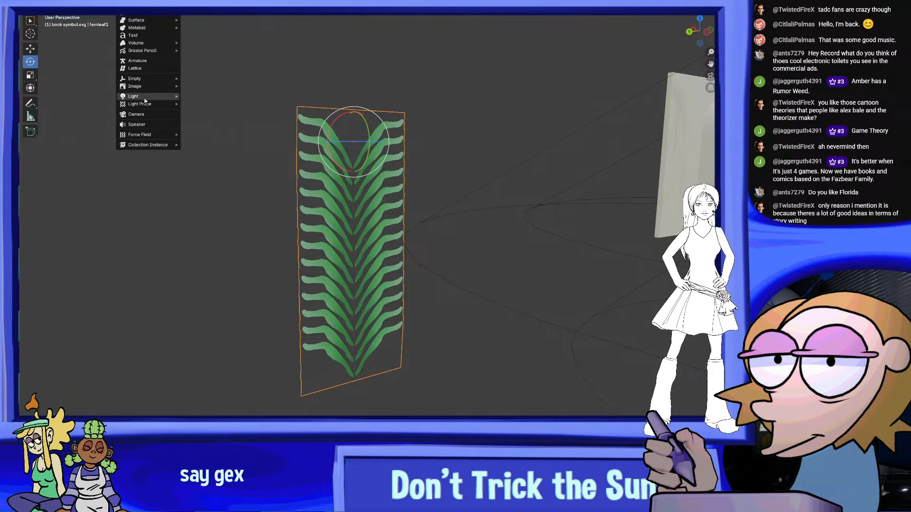
mouse_move(152, 104)
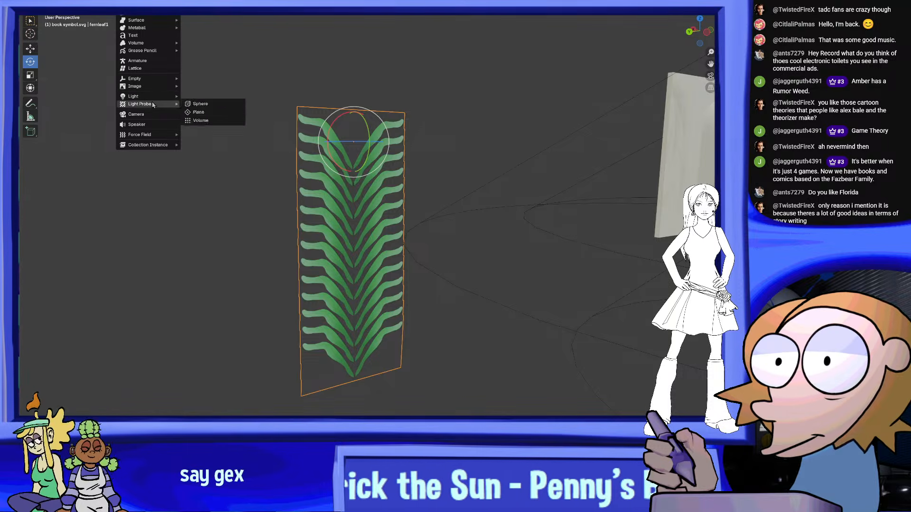
click(141, 60)
scroll(517, 184, down, 8)
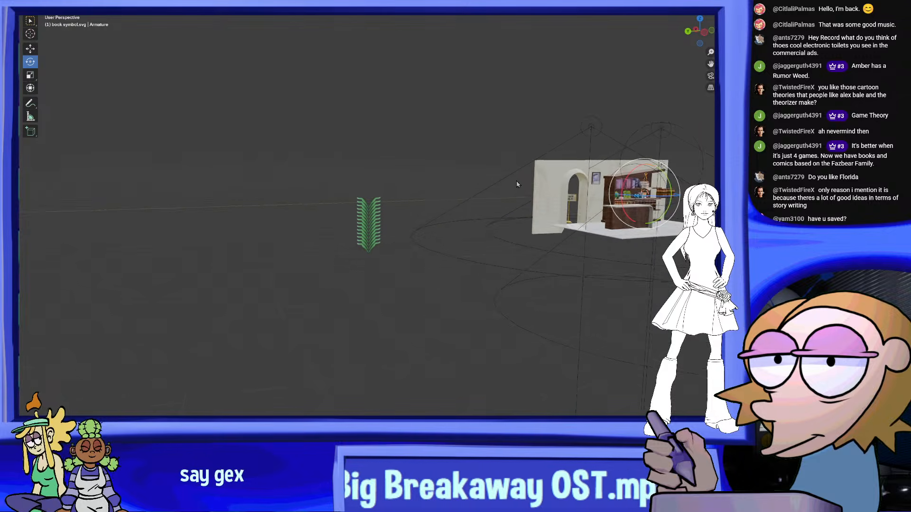
scroll(512, 183, up, 1)
key(g)
click(263, 238)
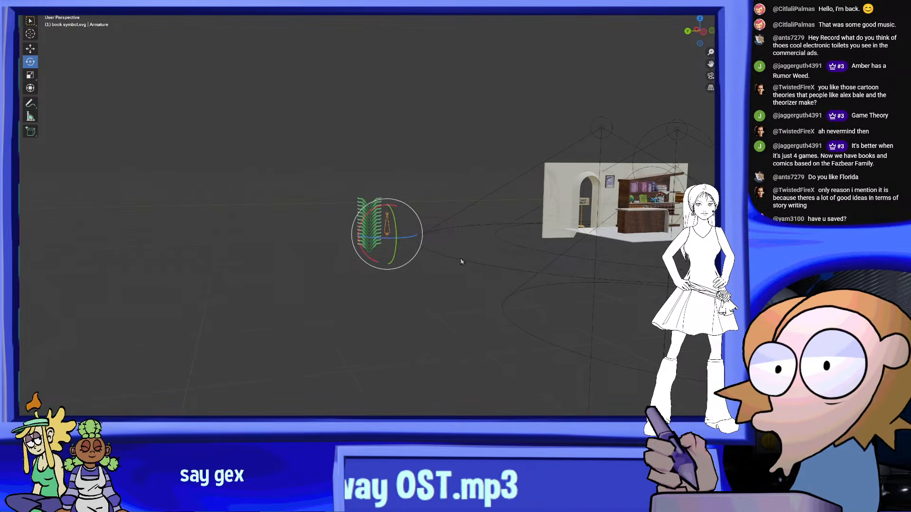
Move the armature from beside the frond to the frond's central base, using the side view for alignment
middle_drag(461, 261, 454, 258)
key(g)
click(421, 266)
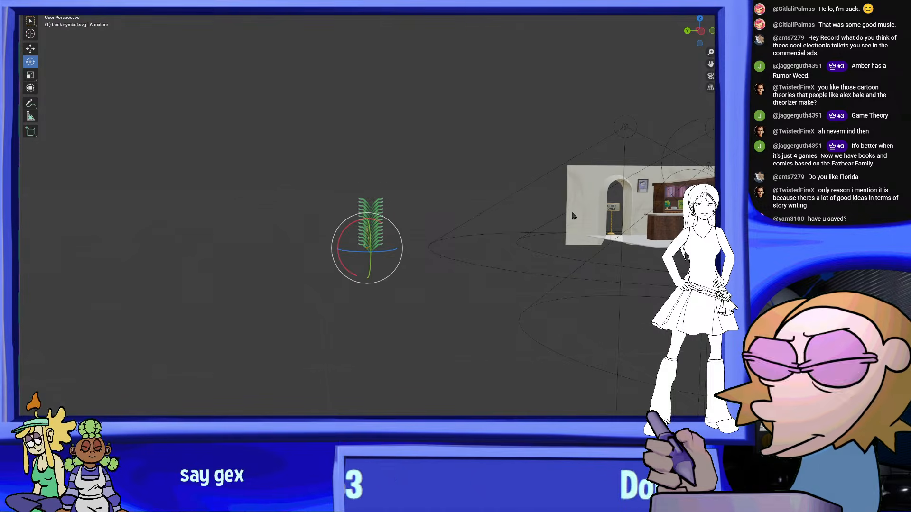
scroll(421, 270, up, 6)
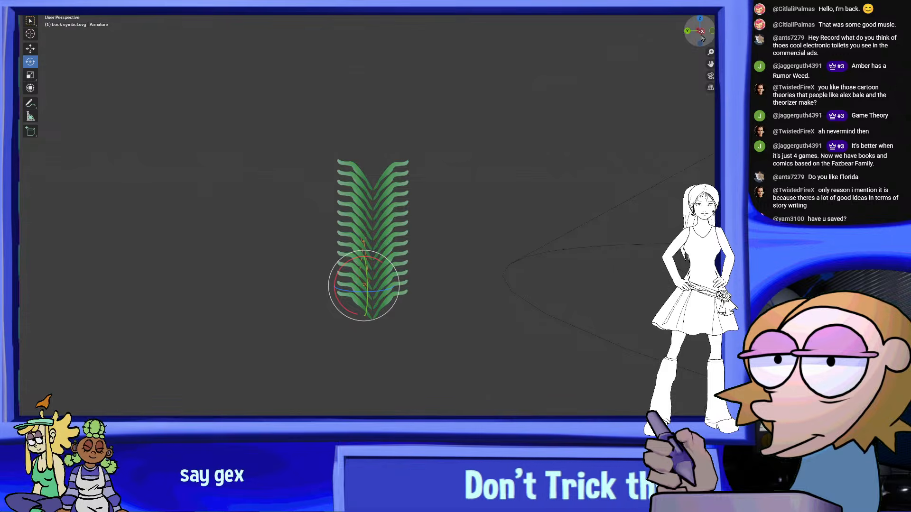
click(703, 38)
shift+middle_drag(435, 332, 446, 309)
scroll(446, 310, up, 2)
key(g)
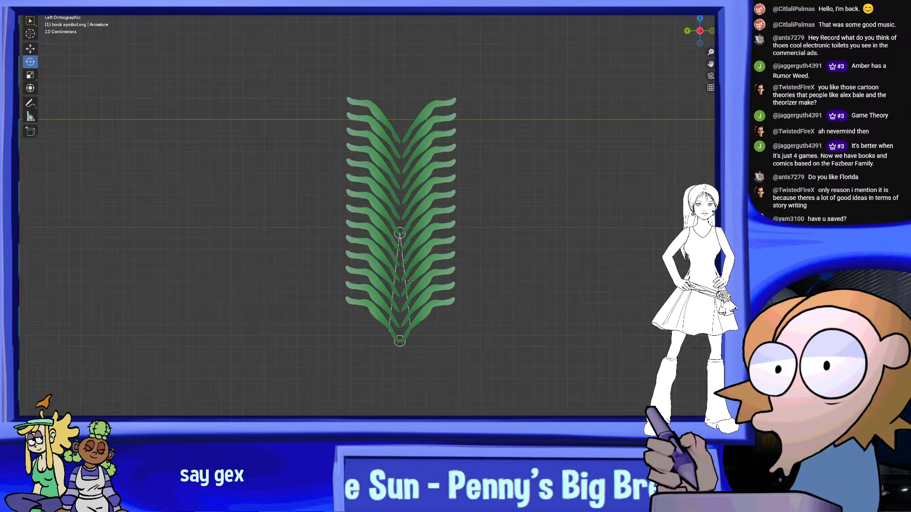
click(411, 282)
Scale the armature down so its single bone spans only the lowest part of the frond
click(32, 75)
drag(430, 327, 410, 341)
middle_drag(413, 341, 503, 339)
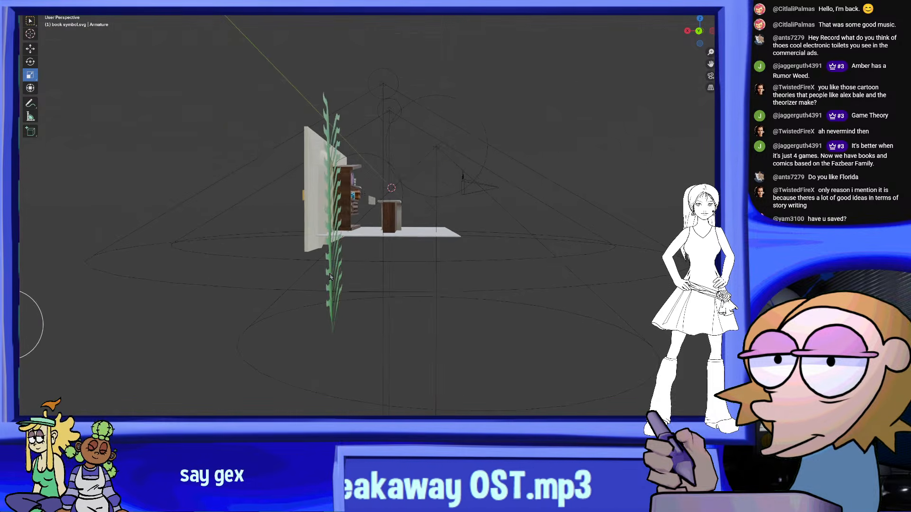
Shift the armature sideways along its depth axis into the frond's plane, with the bone rooted at the frond's base
scroll(502, 340, down, 1)
click(31, 49)
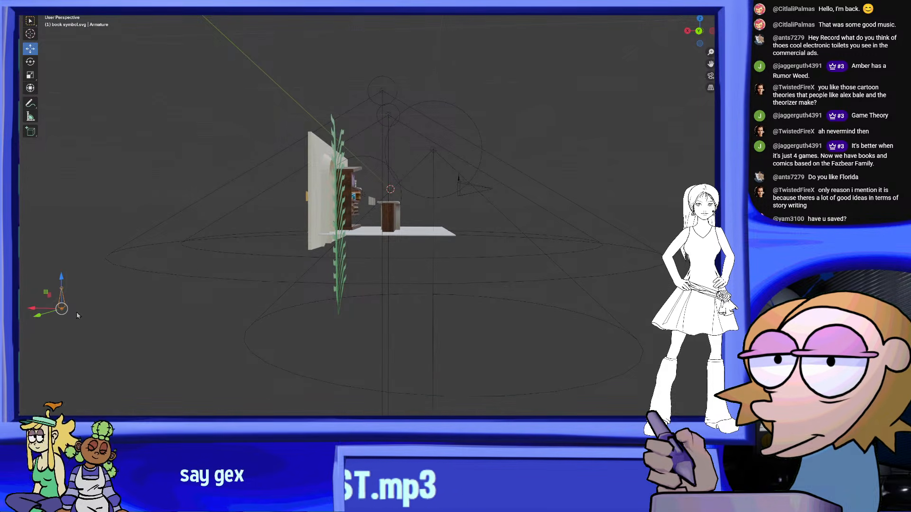
drag(45, 309, 315, 318)
middle_drag(317, 320, 249, 328)
scroll(290, 311, up, 2)
shift+middle_drag(433, 328, 484, 328)
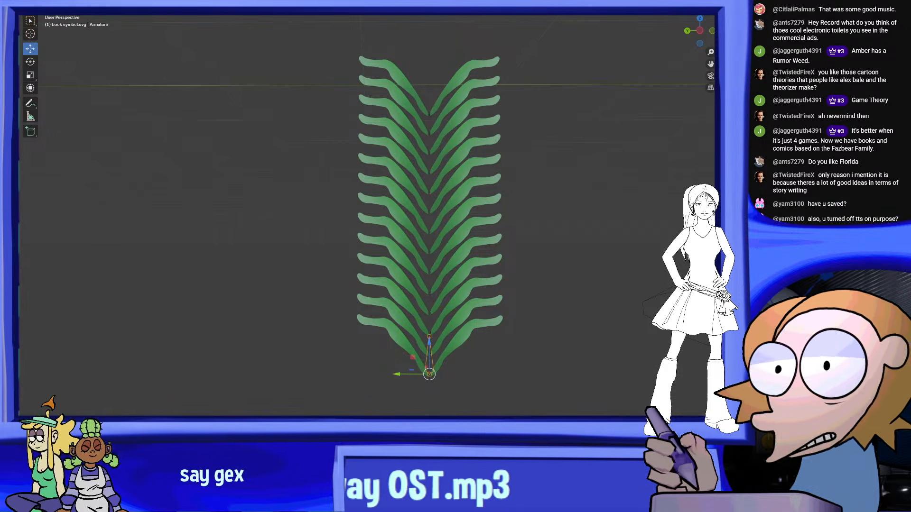
Put the armature into Edit Mode and extrude a second bone straight up from the first bone's tip
click(700, 32)
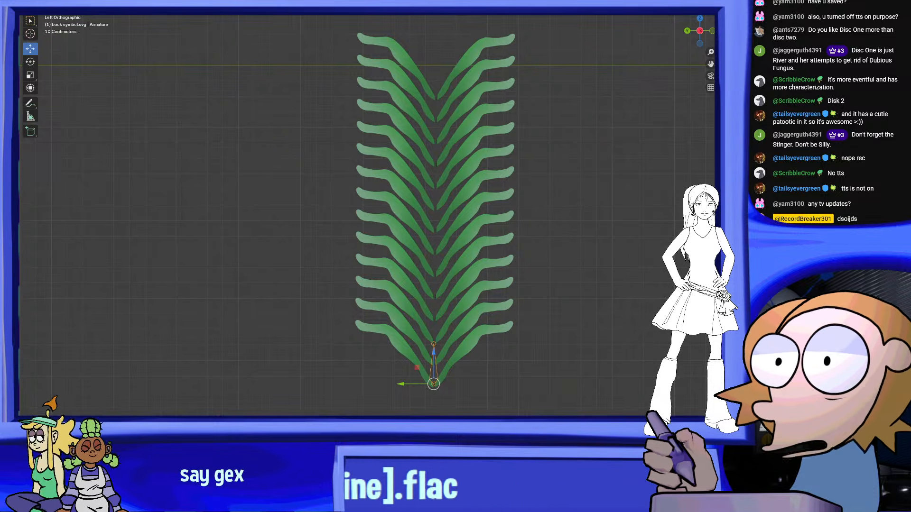
middle_drag(572, 179, 563, 200)
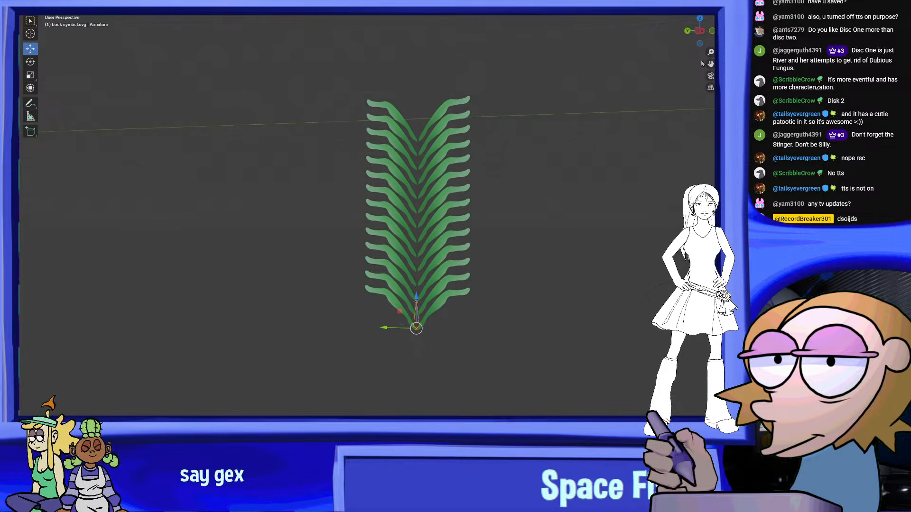
click(699, 31)
scroll(600, 114, up, 3)
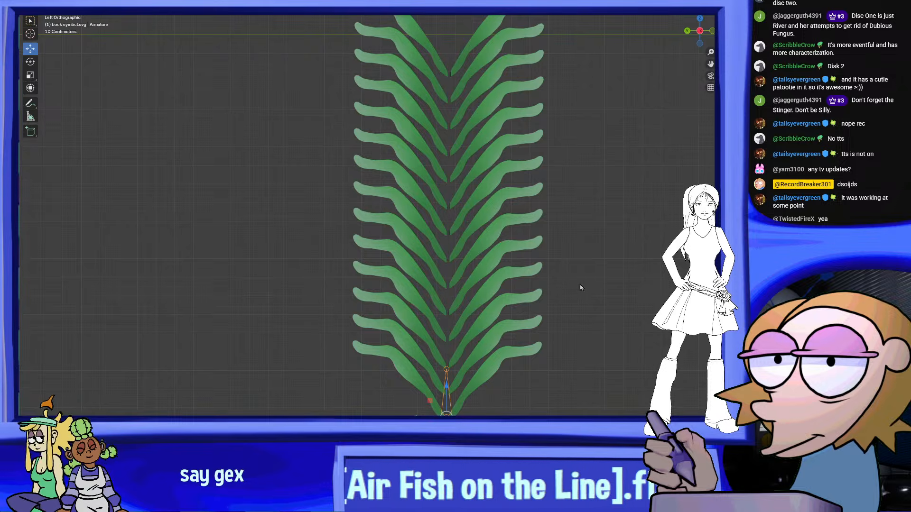
shift+middle_drag(563, 268, 539, 210)
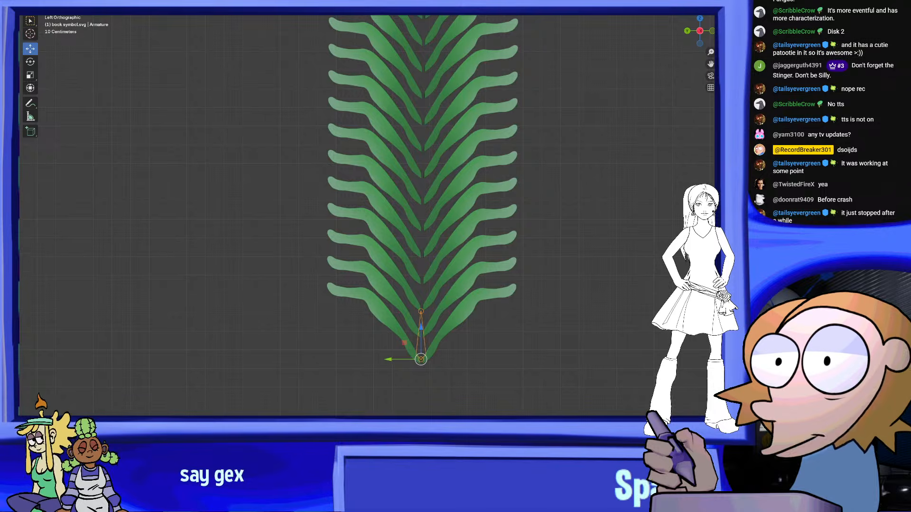
shift+middle_drag(464, 285, 455, 285)
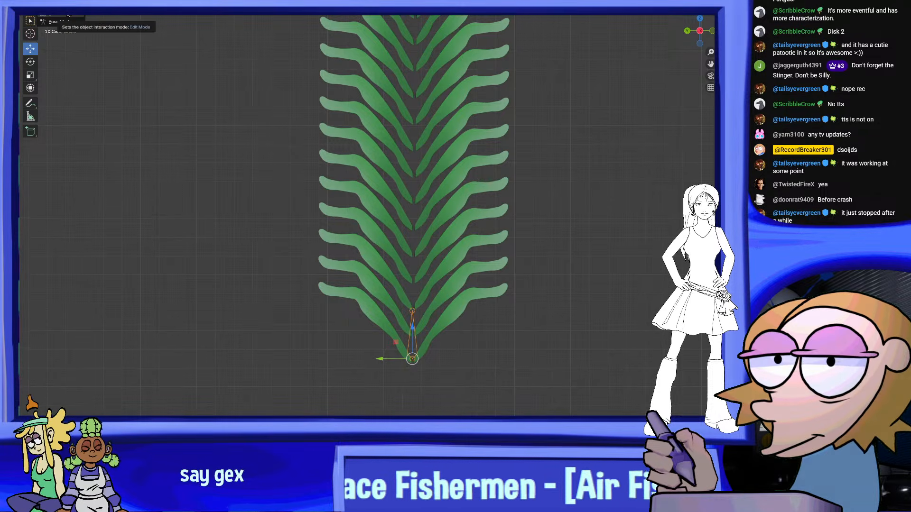
click(68, 16)
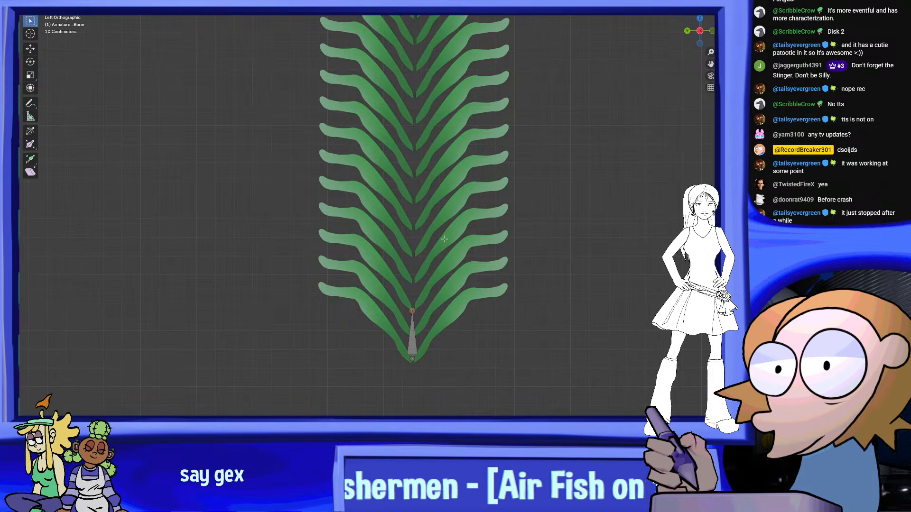
right_click(411, 313)
click(413, 327)
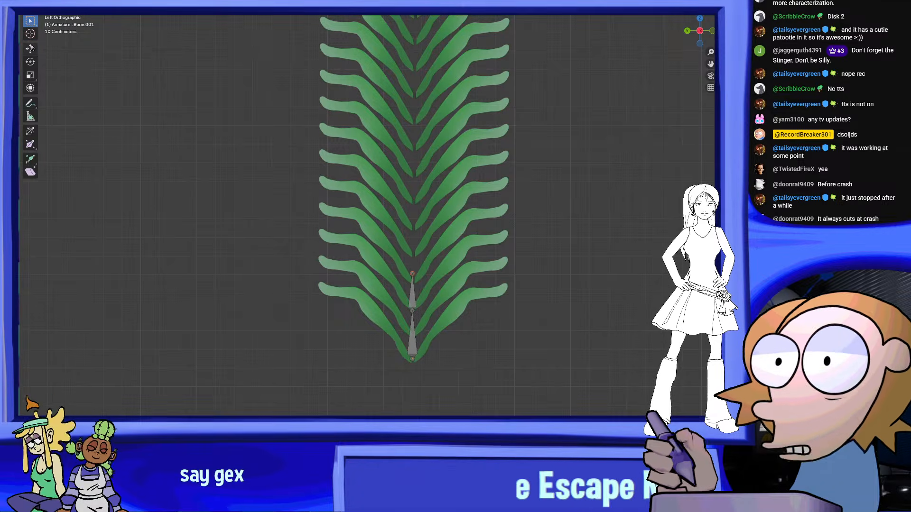
drag(411, 240, 408, 235)
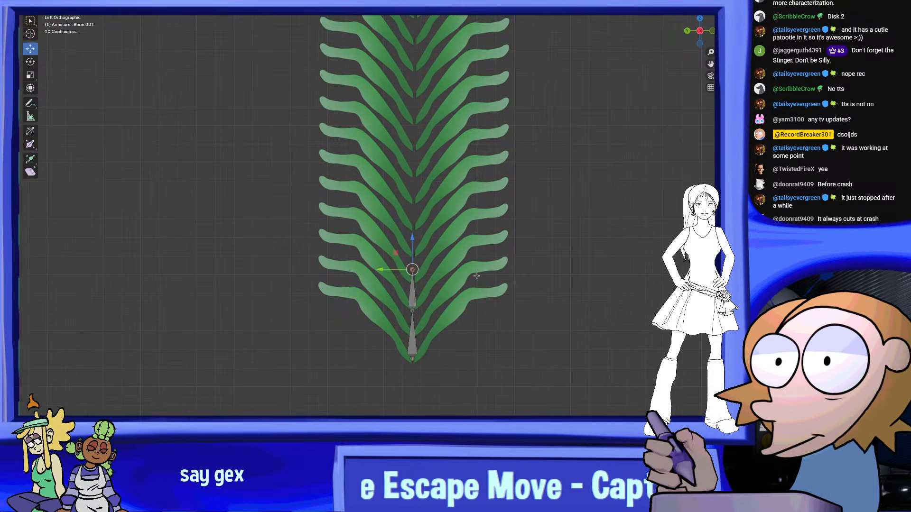
Extrude three more bones end to end up the frond's central stem, keeping them similar in length
shift+middle_drag(477, 276, 473, 313)
scroll(481, 280, down, 1)
scroll(482, 275, up, 1)
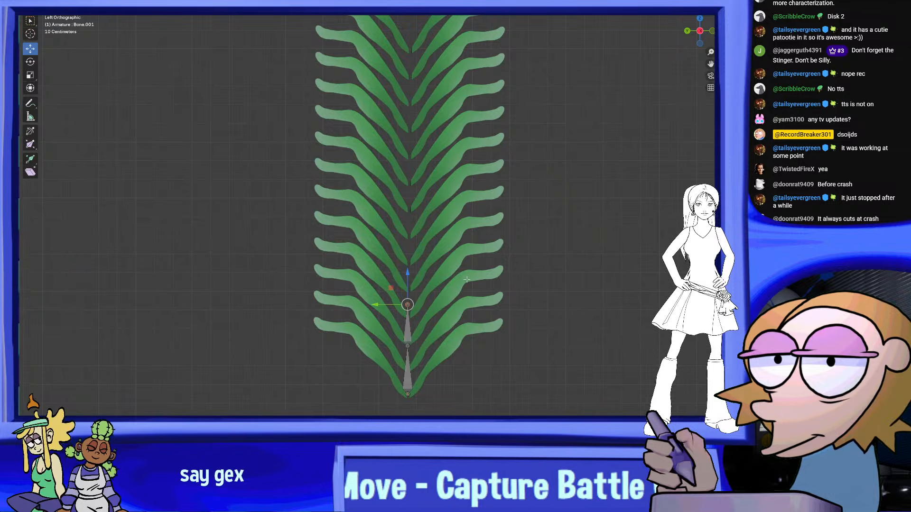
right_click(417, 310)
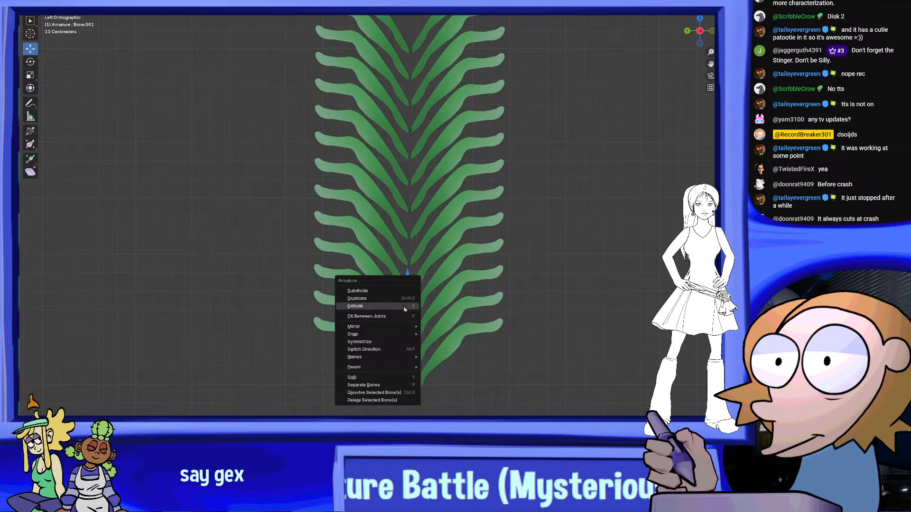
click(403, 306)
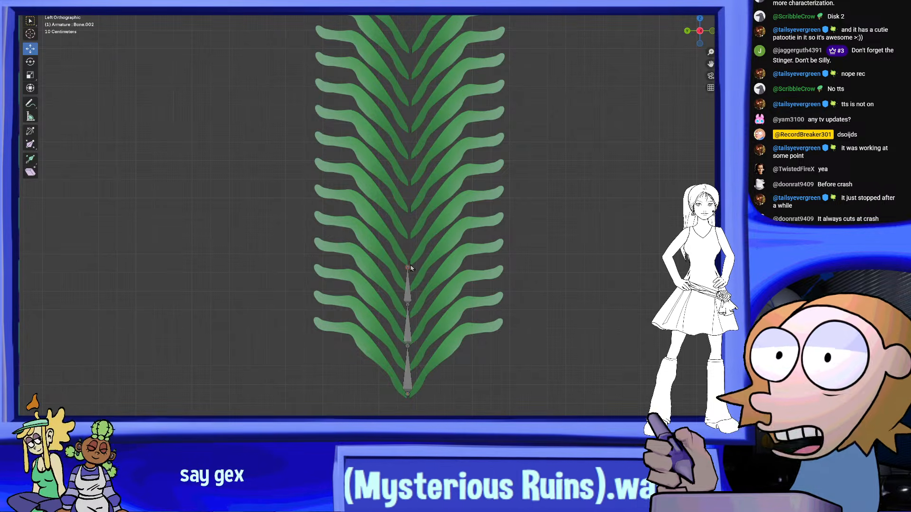
right_click(411, 264)
click(405, 262)
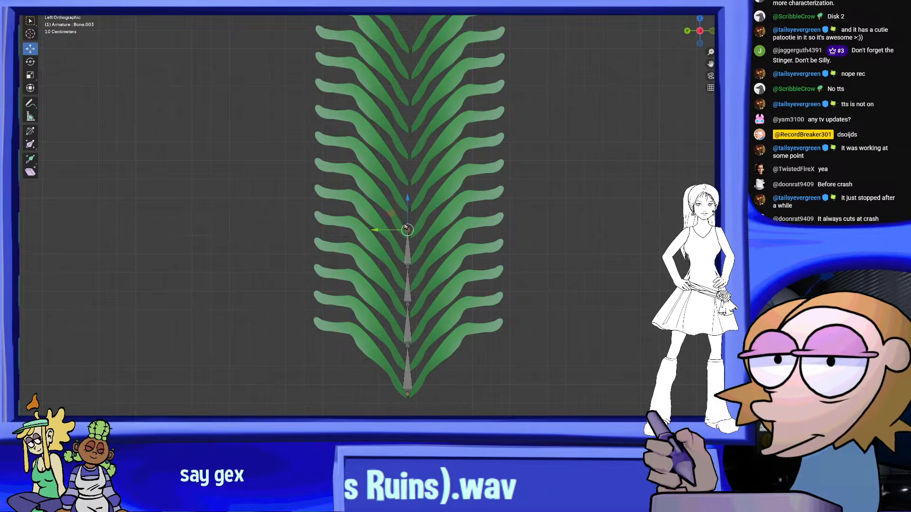
right_click(405, 228)
click(404, 226)
click(403, 189)
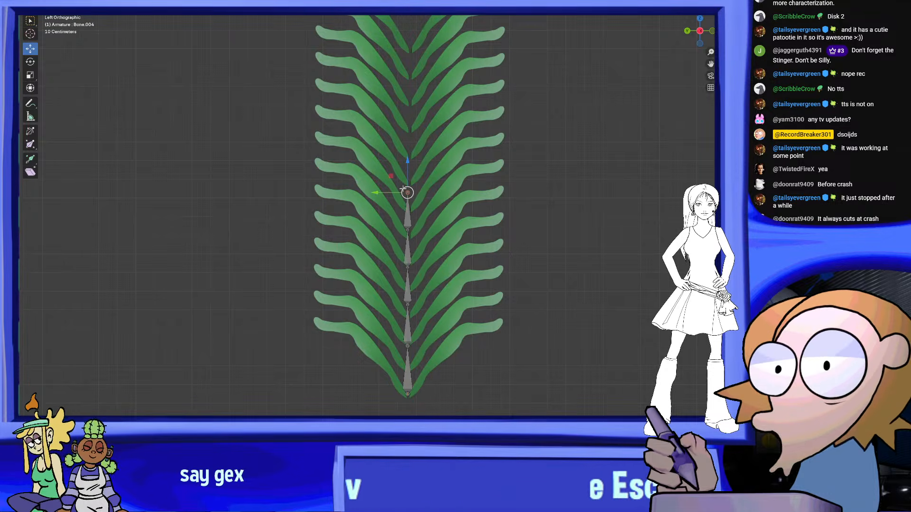
Continue the bone chain up the stem with three further extrusions toward the frond's upper leaf rows
shift+middle_drag(425, 193, 427, 244)
right_click(428, 244)
click(428, 245)
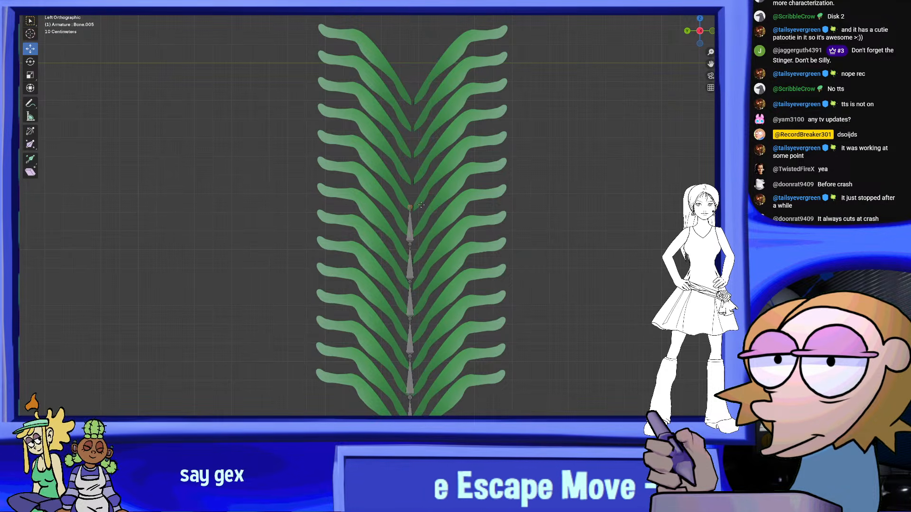
key(e)
click(417, 165)
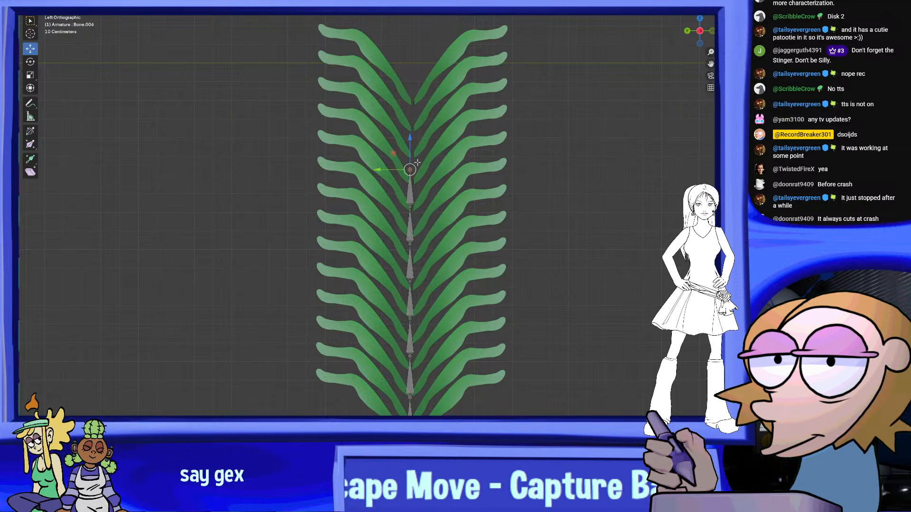
right_click(417, 167)
click(418, 166)
Extrude the topmost bone near the frond's tip, undoing the overlong first attempt and redoing it shorter
right_click(417, 130)
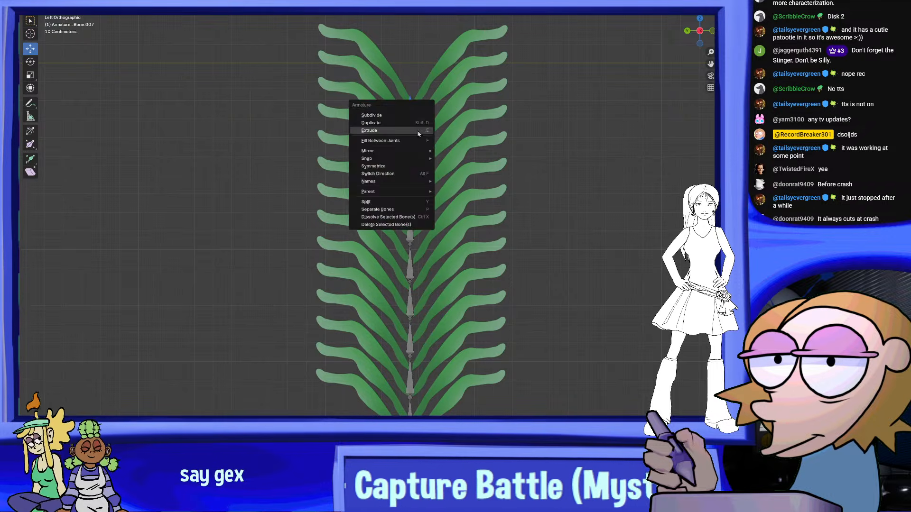
click(417, 130)
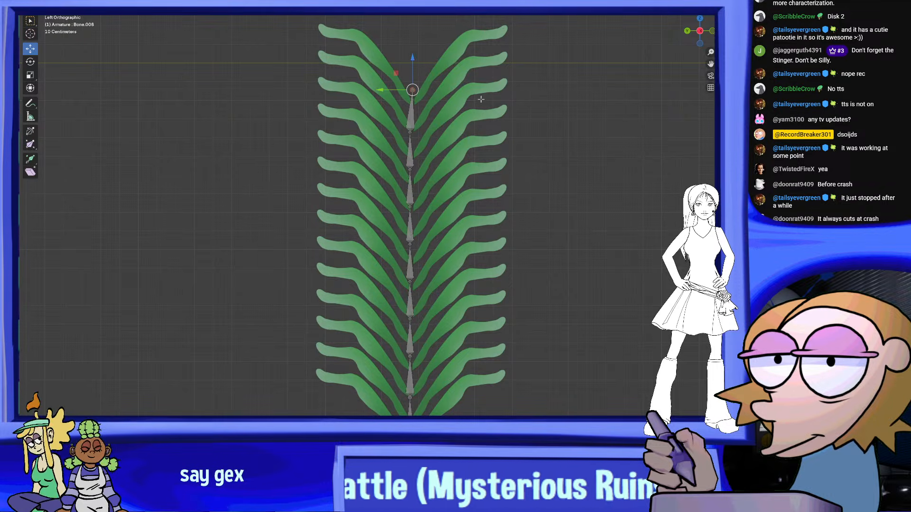
key(ctrl+z)
right_click(417, 145)
click(417, 145)
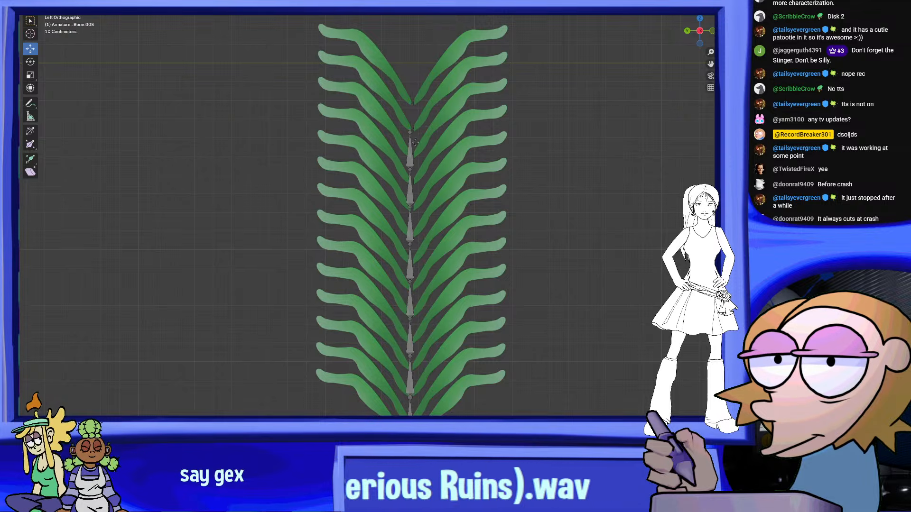
scroll(521, 175, down, 3)
scroll(500, 295, up, 2)
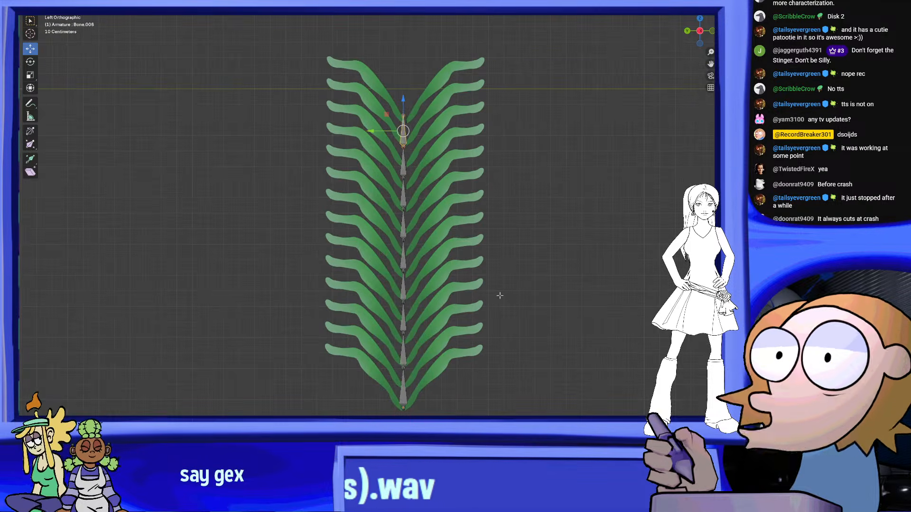
scroll(504, 241, down, 2)
middle_drag(504, 241, 494, 156)
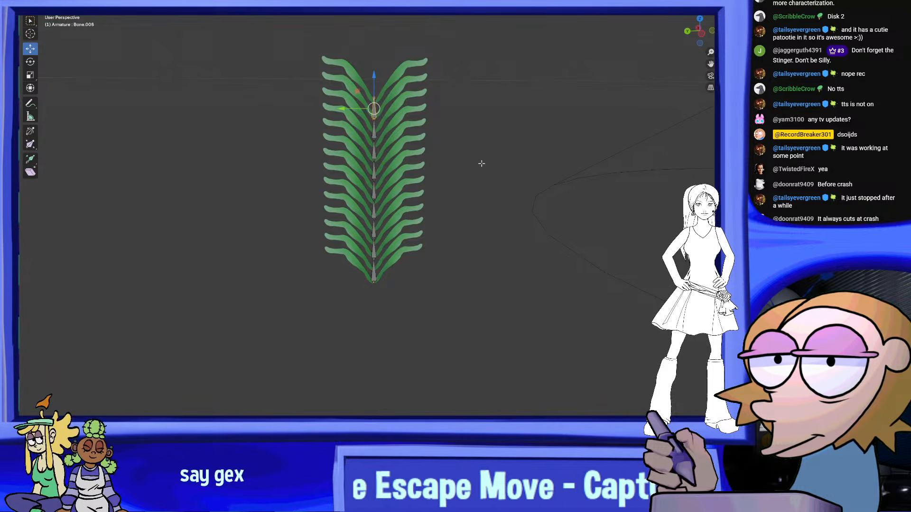
middle_drag(425, 159, 440, 178)
scroll(440, 179, up, 3)
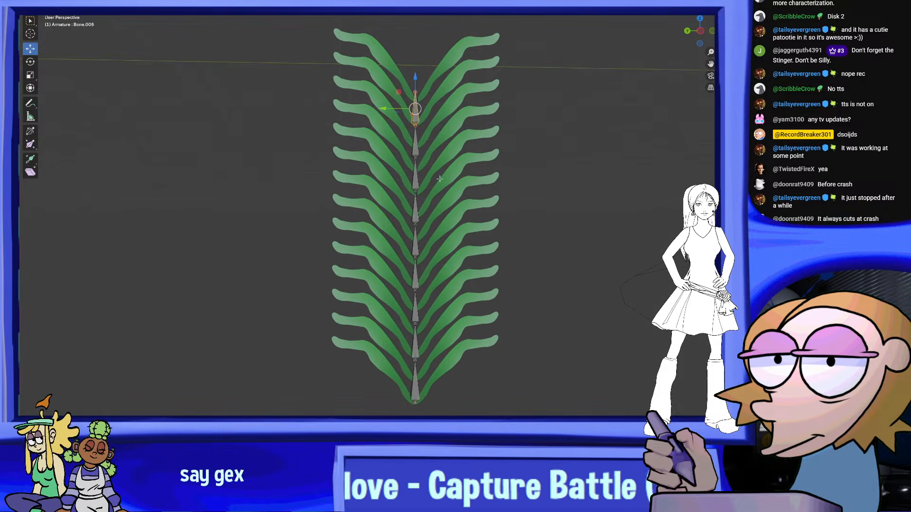
Return to Object Mode, select the leaf frond together with the bone chain, and parent the frond to the armature
click(60, 5)
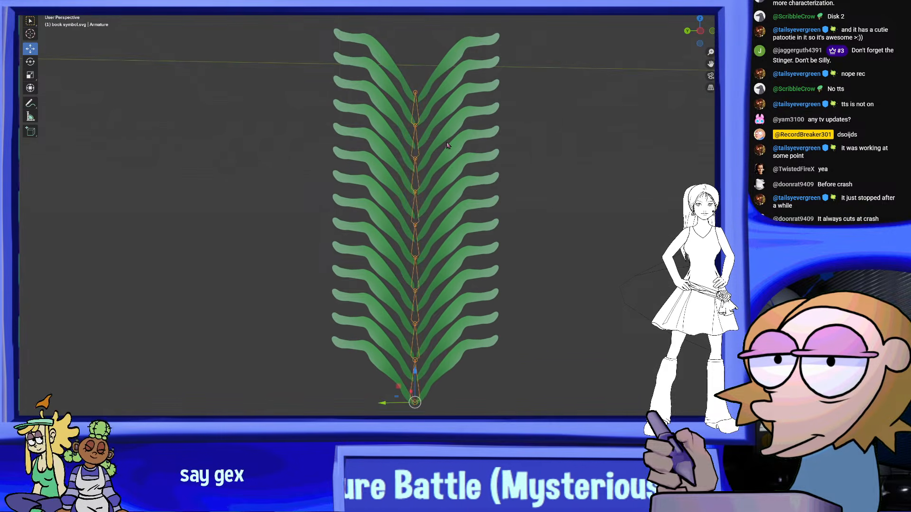
middle_drag(447, 145, 467, 213)
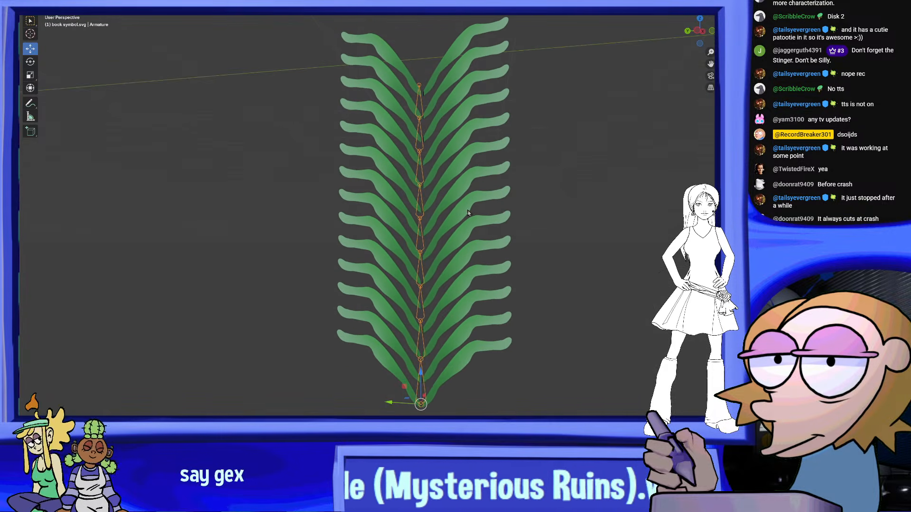
click(458, 144)
key(alt+a)
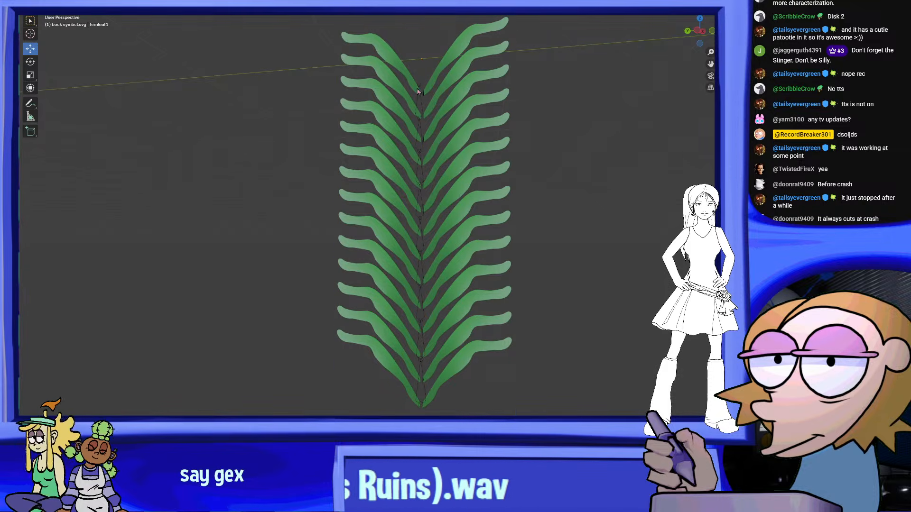
click(438, 140)
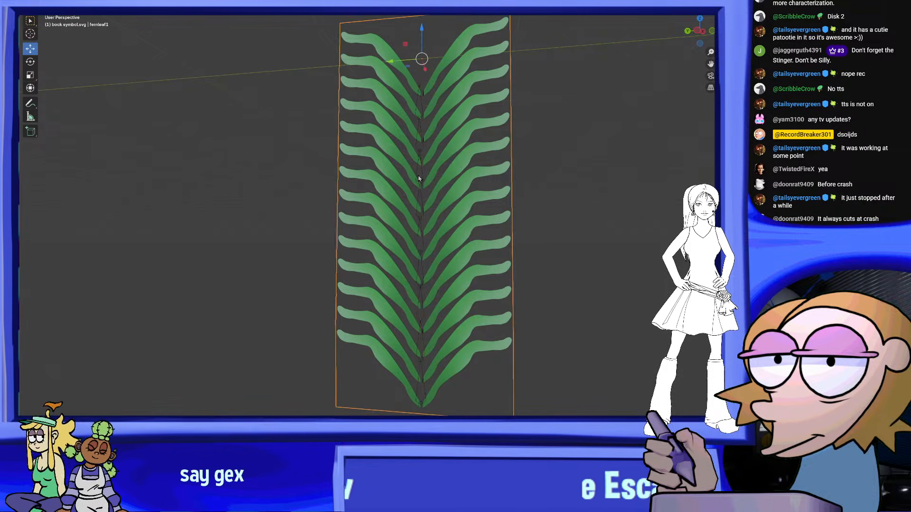
shift+click(421, 185)
right_click(421, 185)
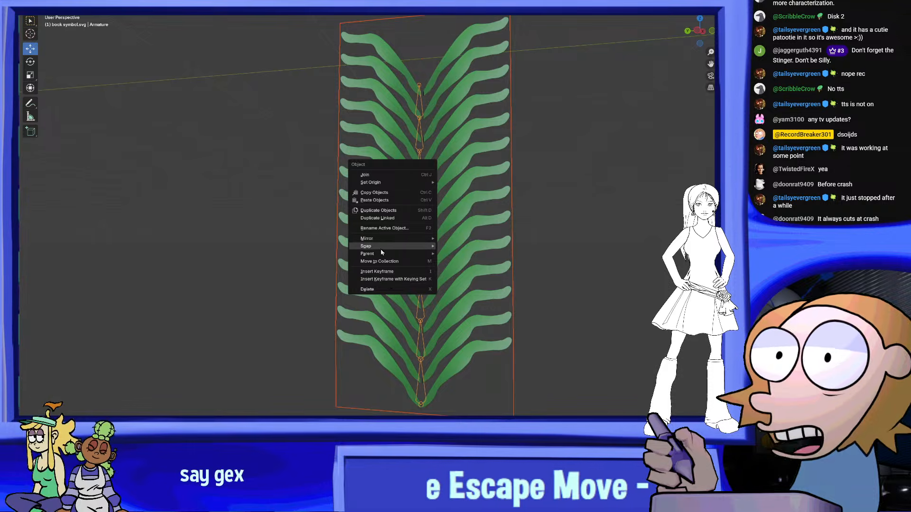
mouse_move(381, 253)
click(476, 278)
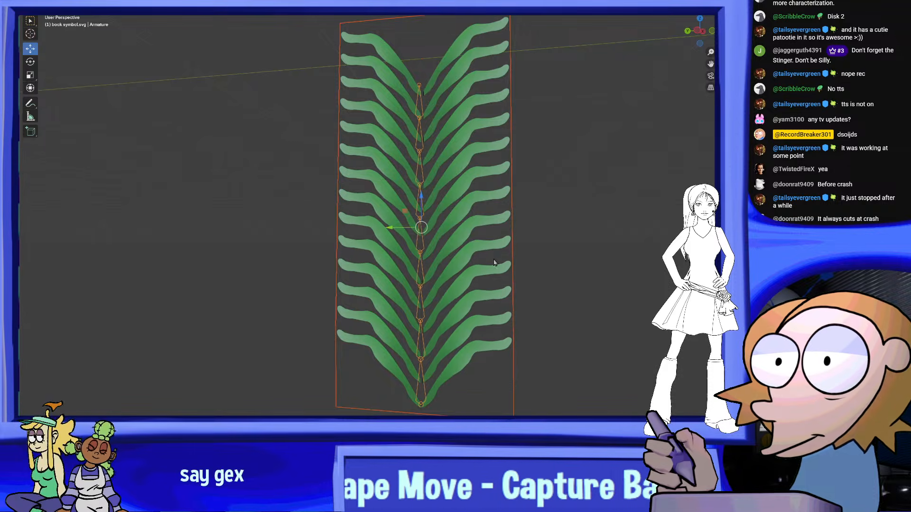
Switch the armature to Pose Mode and try rotating a bone near the frond's tip to bend the upper leaf rows
middle_drag(494, 264, 418, 224)
click(59, 5)
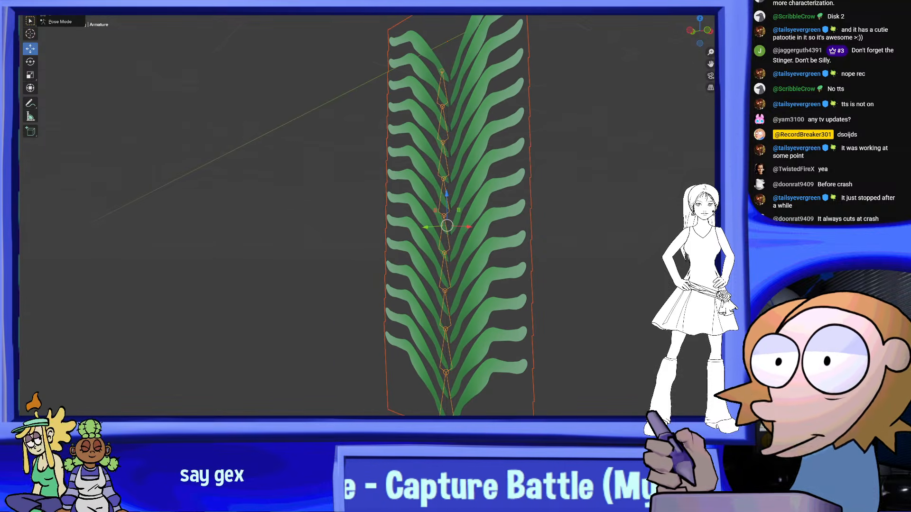
click(61, 22)
click(442, 129)
scroll(450, 153, down, 2)
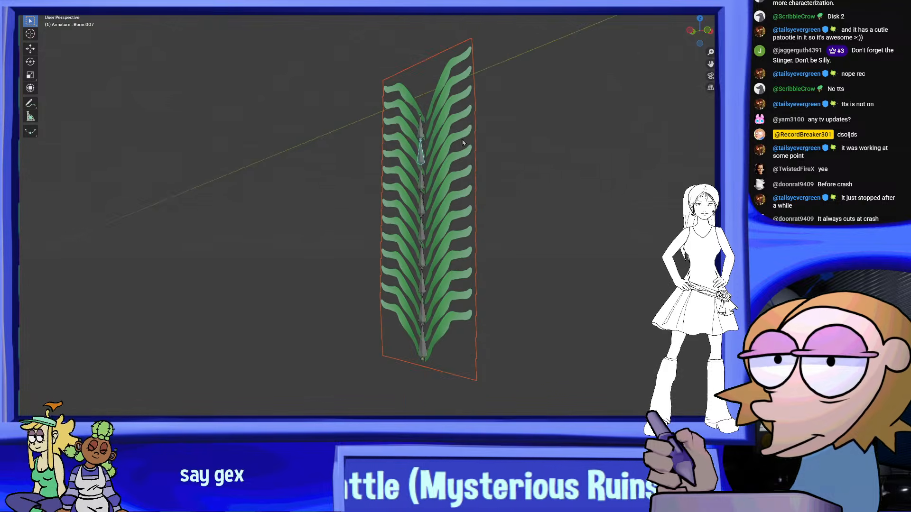
shift+middle_drag(452, 154, 450, 187)
click(31, 62)
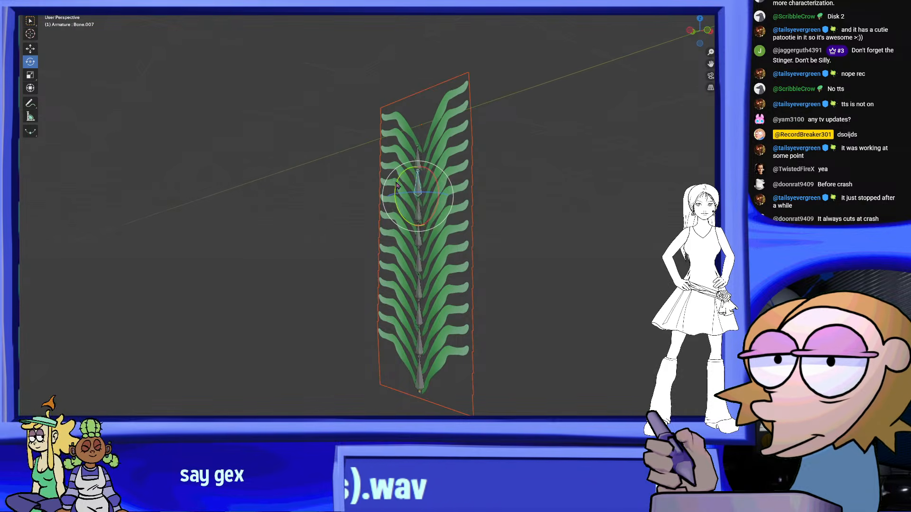
drag(394, 186, 389, 205)
mouse_move(388, 205)
middle_down()
mouse_move(311, 233)
mouse_move(397, 210)
middle_up()
click(353, 237)
drag(361, 237, 367, 210)
middle_drag(368, 209, 479, 225)
Try rotating a bone in the lower half of the stem to bend the frond further
click(401, 275)
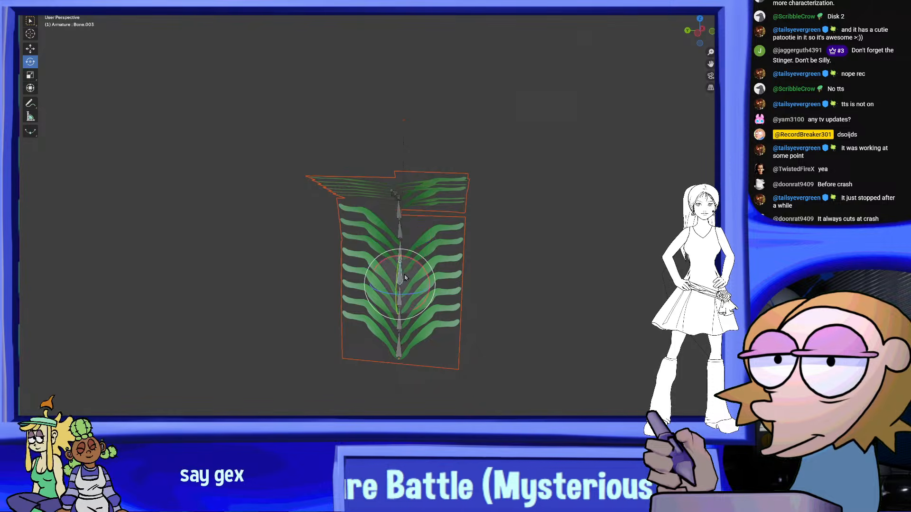
drag(404, 277, 397, 294)
middle_drag(397, 295, 549, 203)
Undo the bone rotations and go back to before the frond was parented, with only the frond selected in Object Mode
key(ctrl+z)
key(ctrl+z)
key(ctrl+z)
key(ctrl+z)
key(ctrl+z)
key(ctrl+z)
key(ctrl+z)
key(ctrl+z)
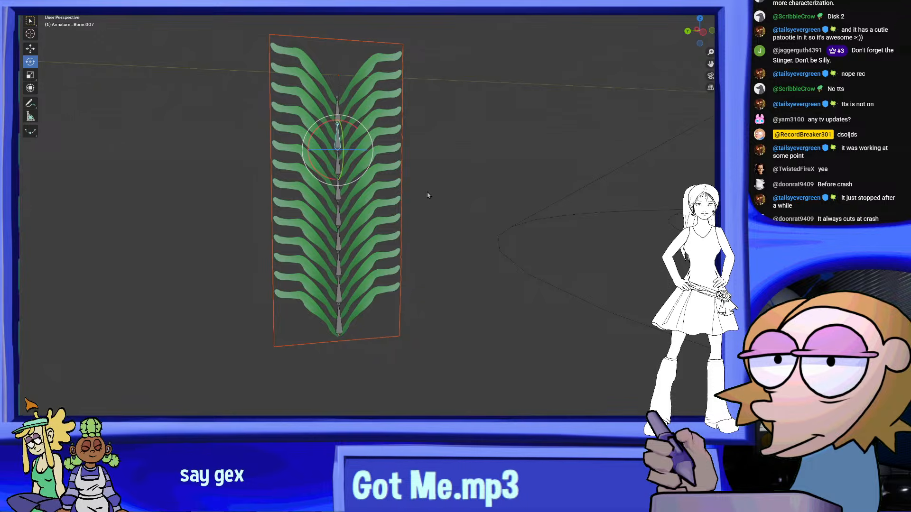
middle_drag(373, 162, 365, 153)
key(ctrl+z)
key(ctrl+z)
key(ctrl+z)
key(ctrl+z)
key(ctrl+z)
key(ctrl+z)
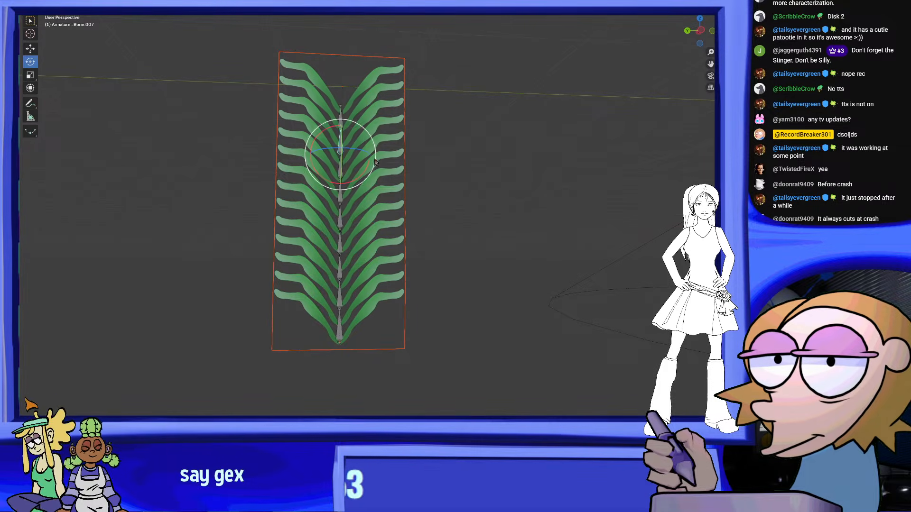
key(ctrl+z)
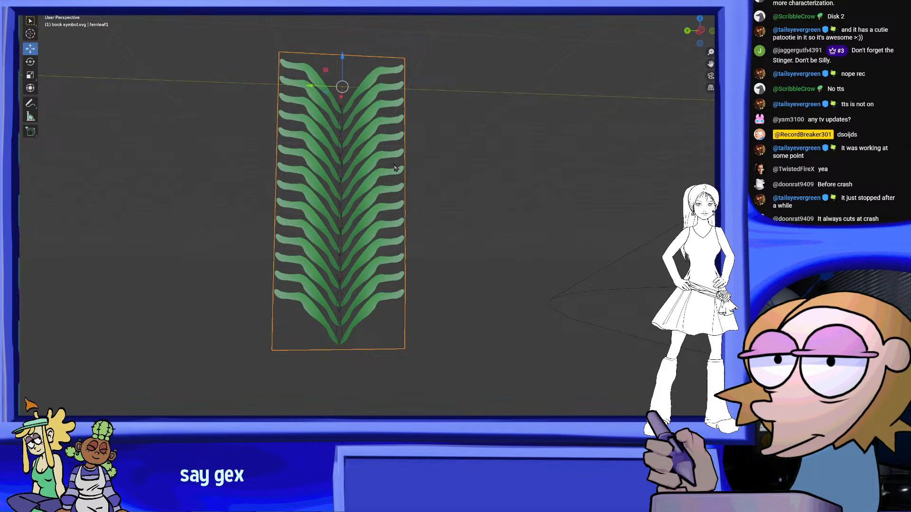
Delete the arrayed leaf frond while keeping the bone chain
middle_drag(395, 166, 387, 176)
right_click(386, 177)
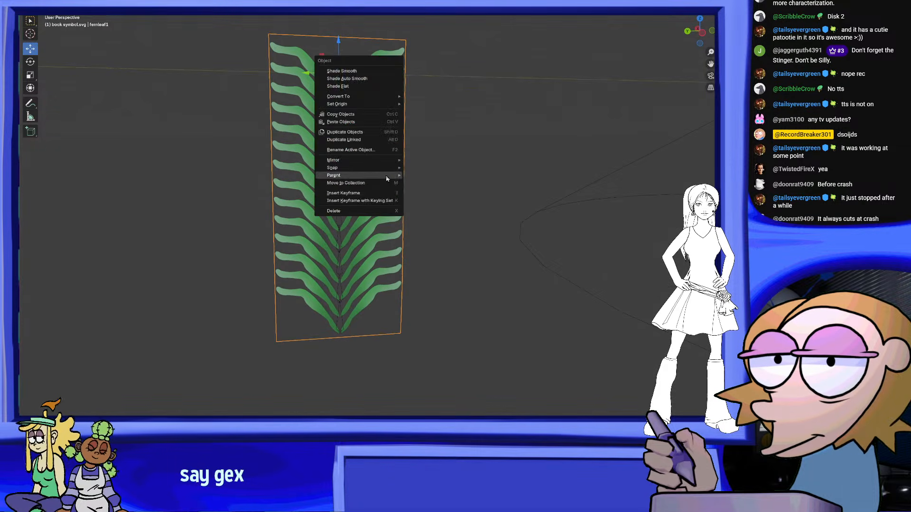
click(361, 213)
middle_drag(384, 211, 431, 212)
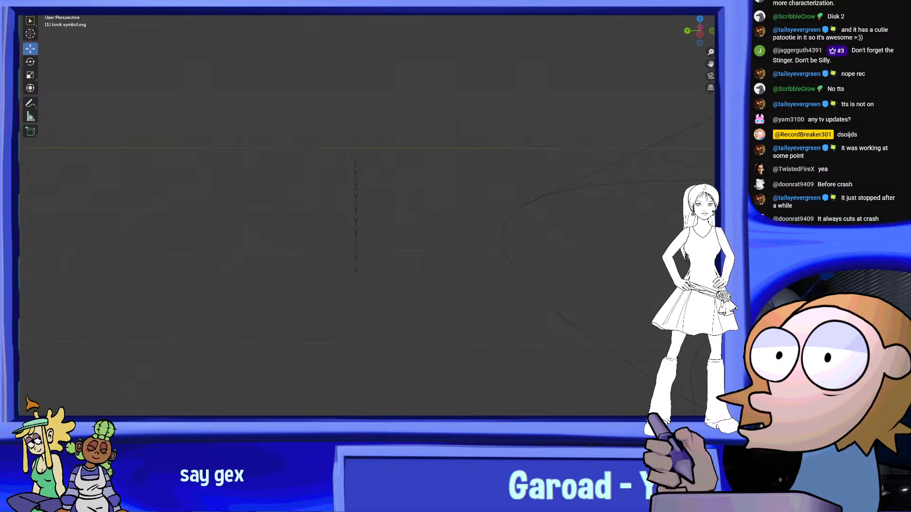
Import the fernleaf1 image as a mesh plane and move the single leaf beside the bone chain
key(shift+a)
mouse_move(160, 87)
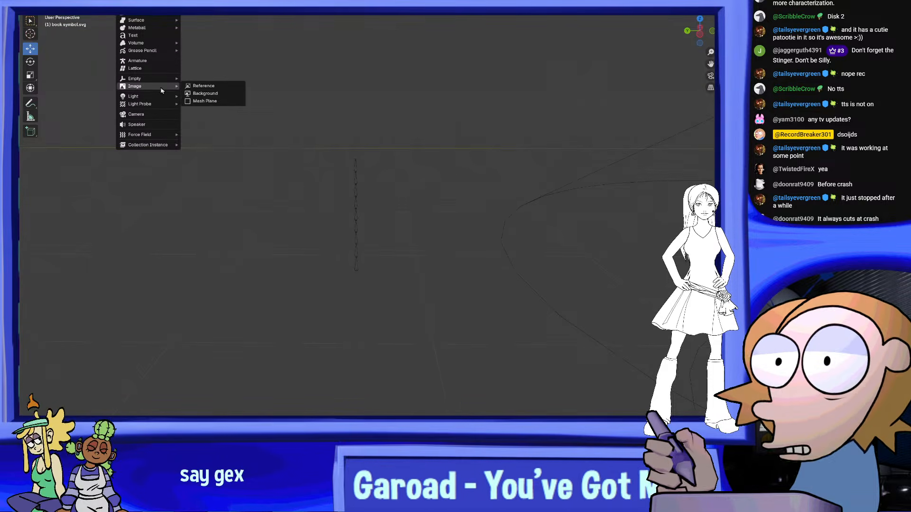
click(212, 104)
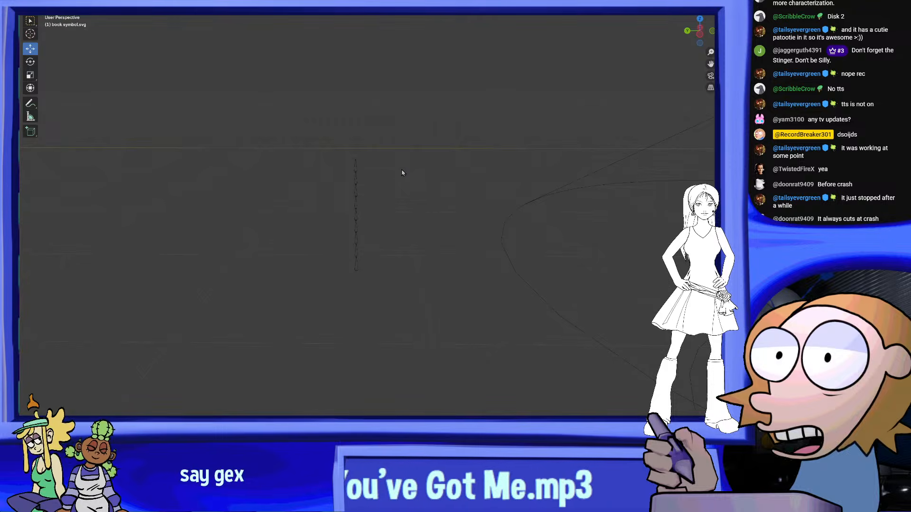
scroll(422, 167, down, 6)
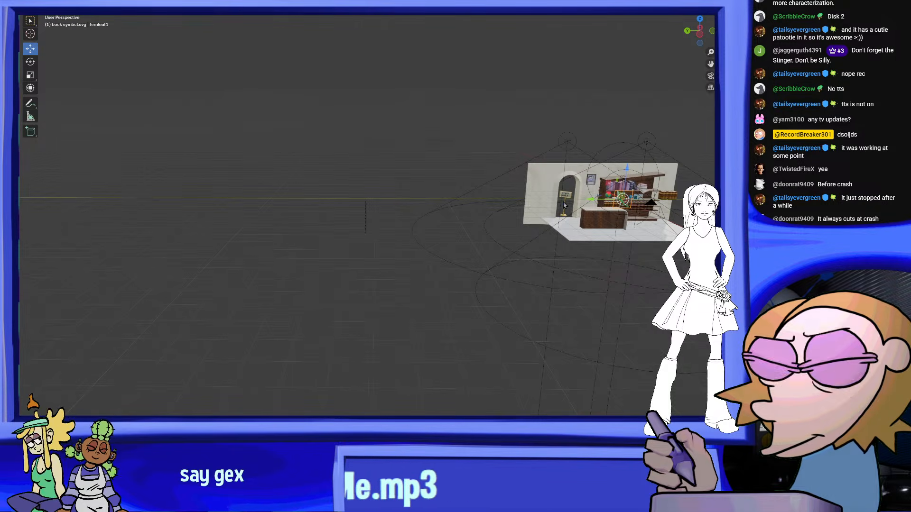
click(347, 209)
scroll(314, 208, up, 3)
scroll(313, 207, up, 7)
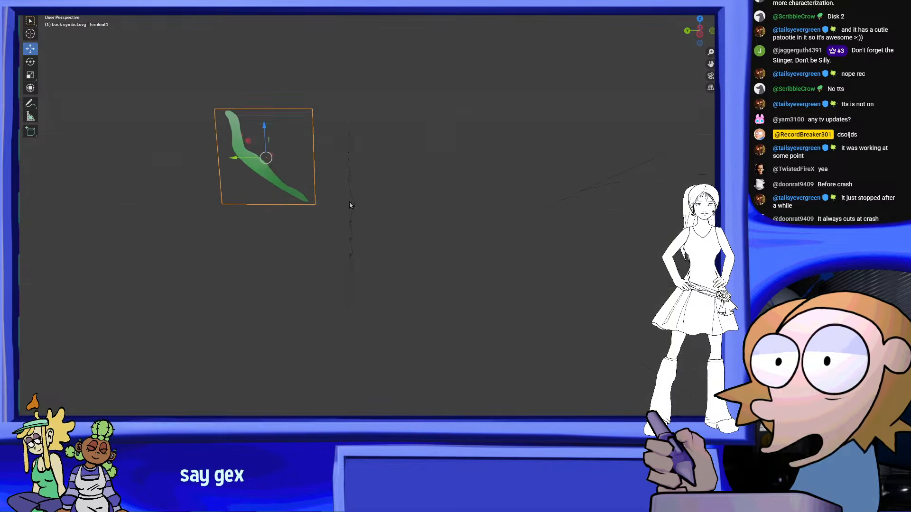
middle_drag(350, 204, 447, 236)
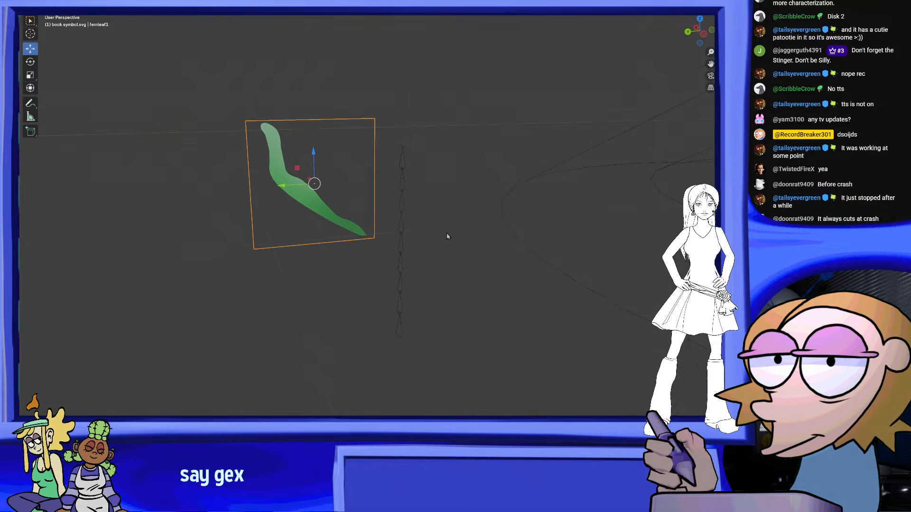
Add a cube and move it from the room over to the bone chain
key(shift+a)
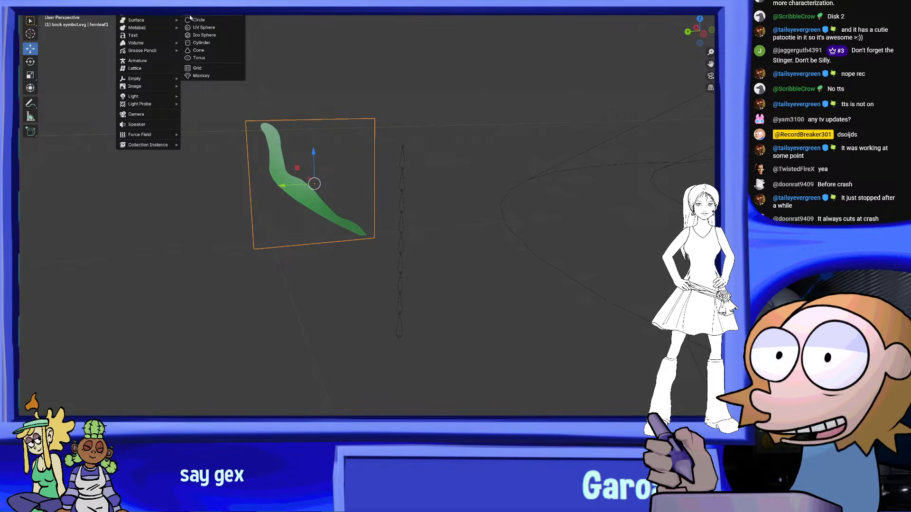
click(205, 13)
scroll(549, 258, down, 12)
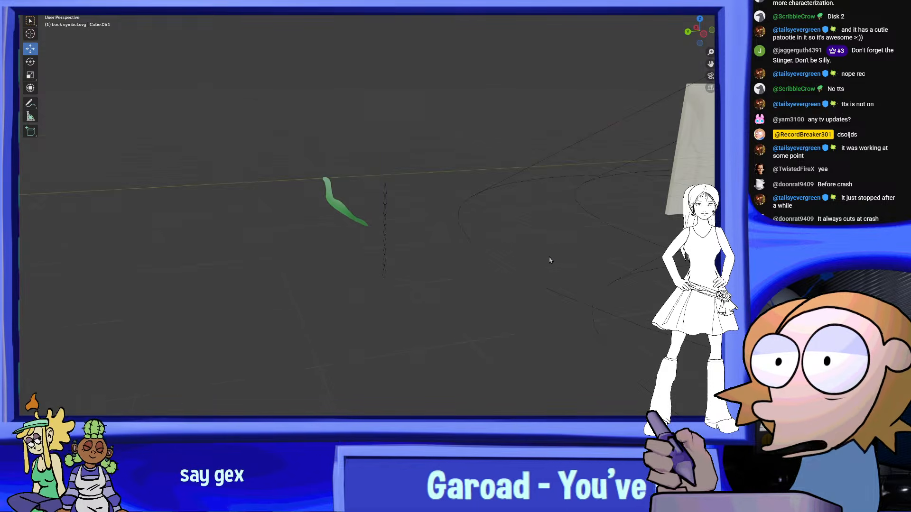
key(g)
click(351, 247)
scroll(417, 244, up, 8)
middle_drag(417, 243, 484, 322)
key(g)
click(173, 266)
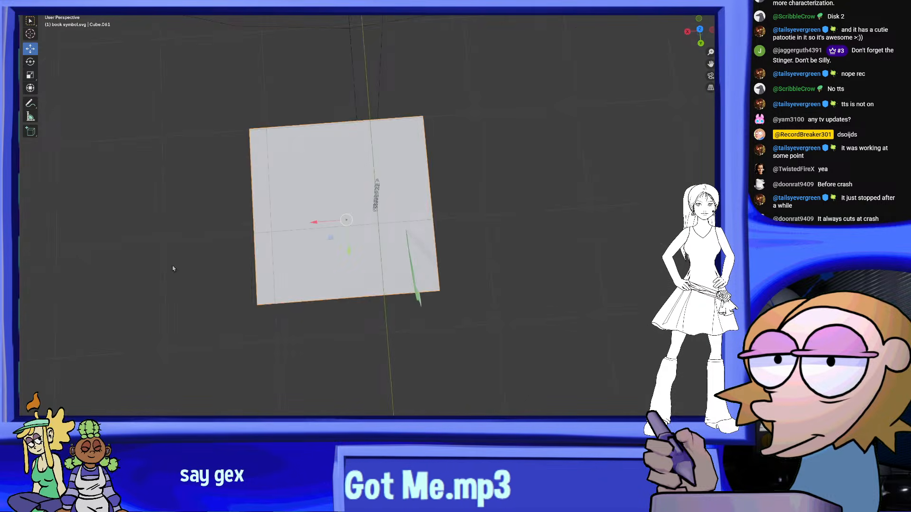
Scale the cube down to a small block and centre it on the bottom end of the bone chain
middle_drag(173, 266, 19, 182)
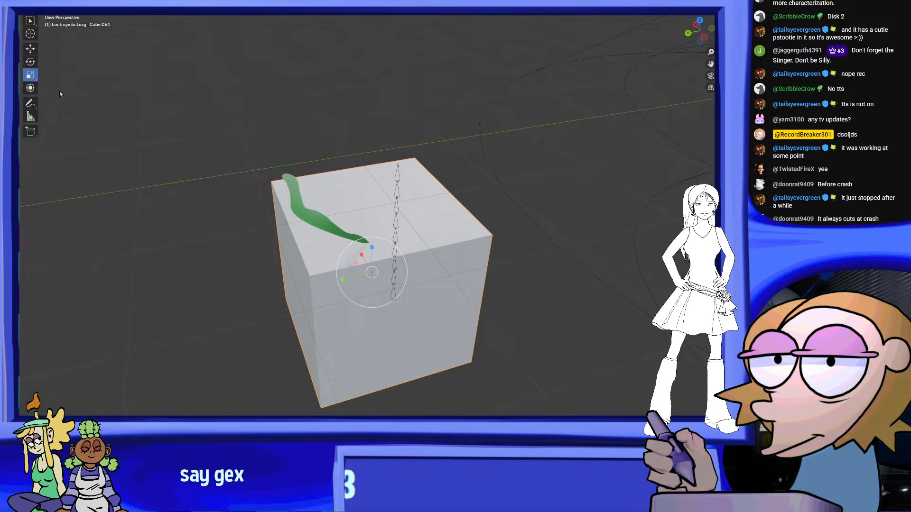
drag(393, 247, 373, 271)
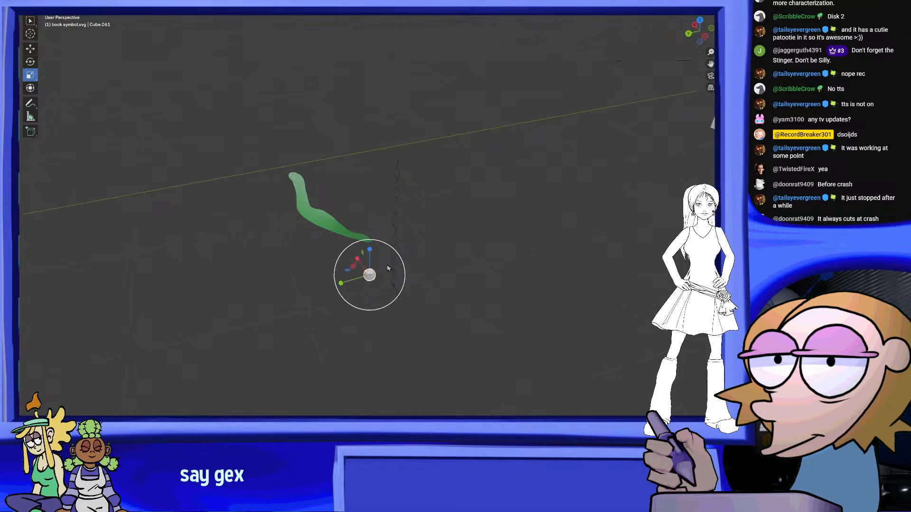
middle_drag(387, 268, 394, 211)
key(g)
click(494, 224)
scroll(365, 234, up, 3)
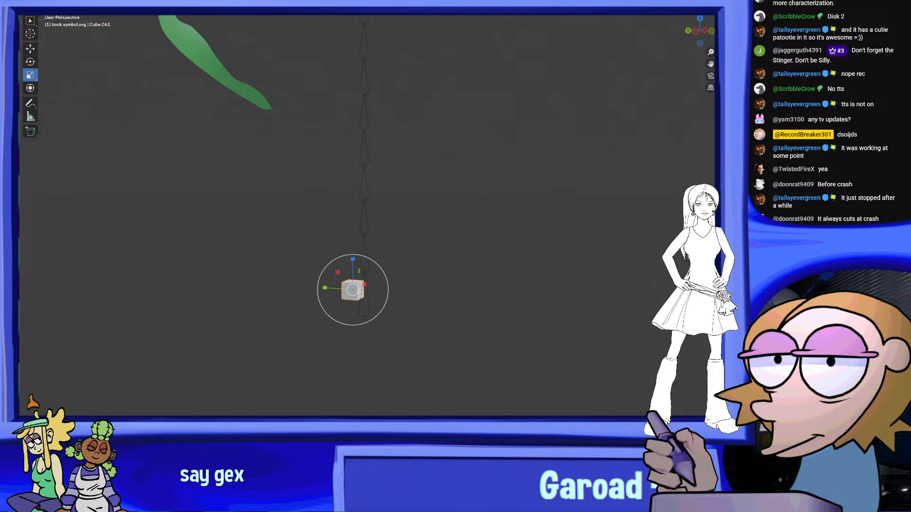
click(696, 31)
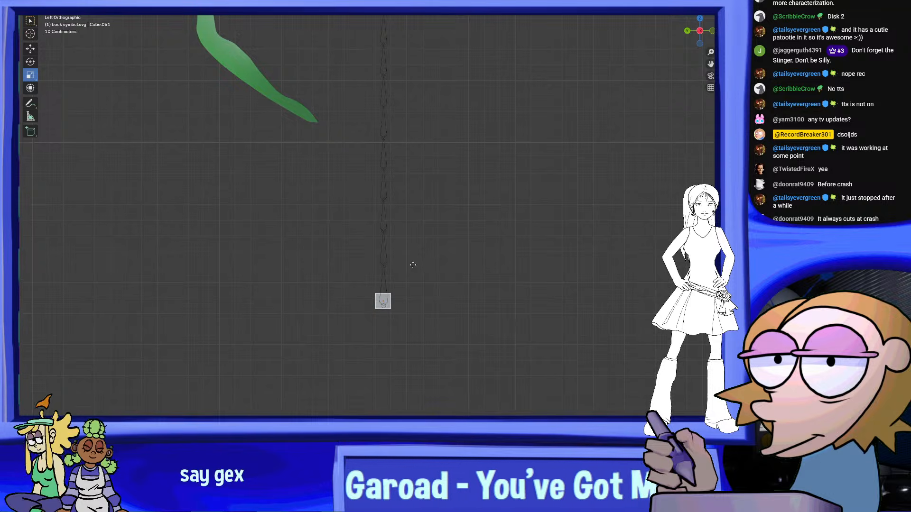
click(413, 265)
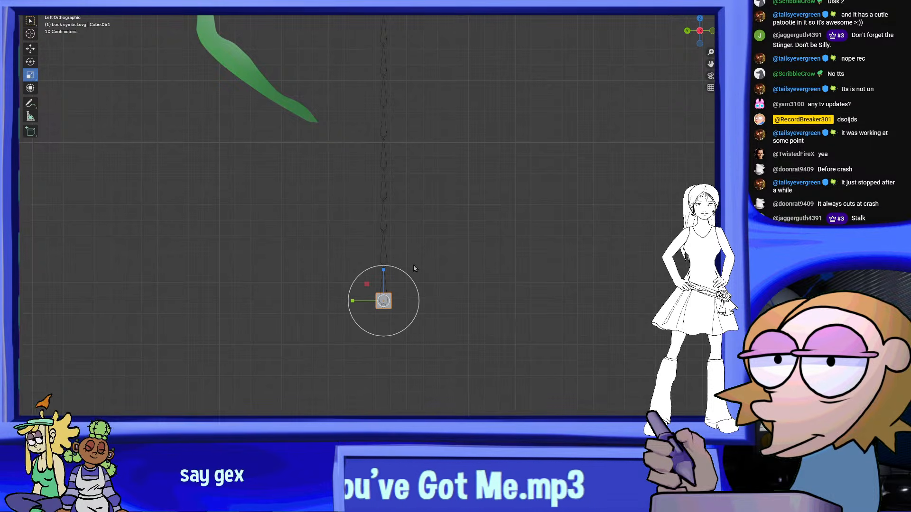
In Edit Mode, raise the block's top face along Z to the upper end of the bone chain, forming a tall stalk
click(59, 4)
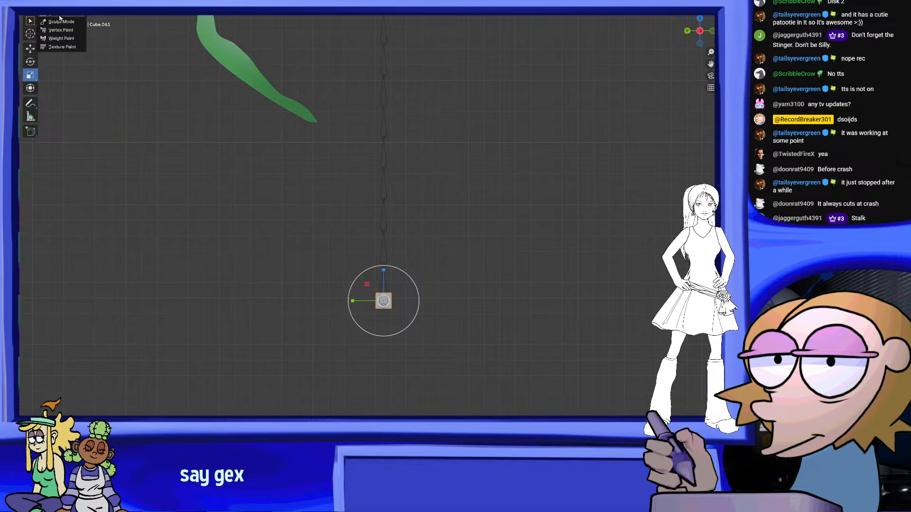
drag(341, 301, 339, 302)
shift+middle_drag(339, 302, 323, 370)
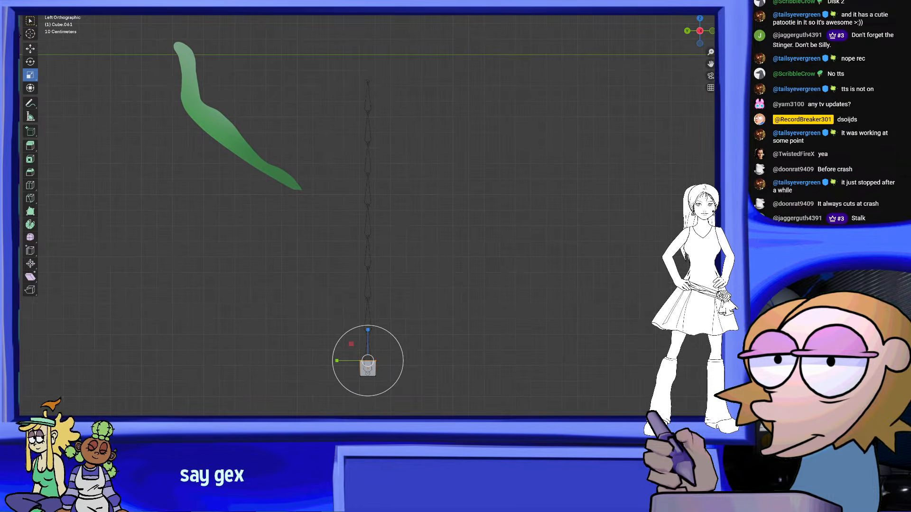
scroll(399, 186, down, 1)
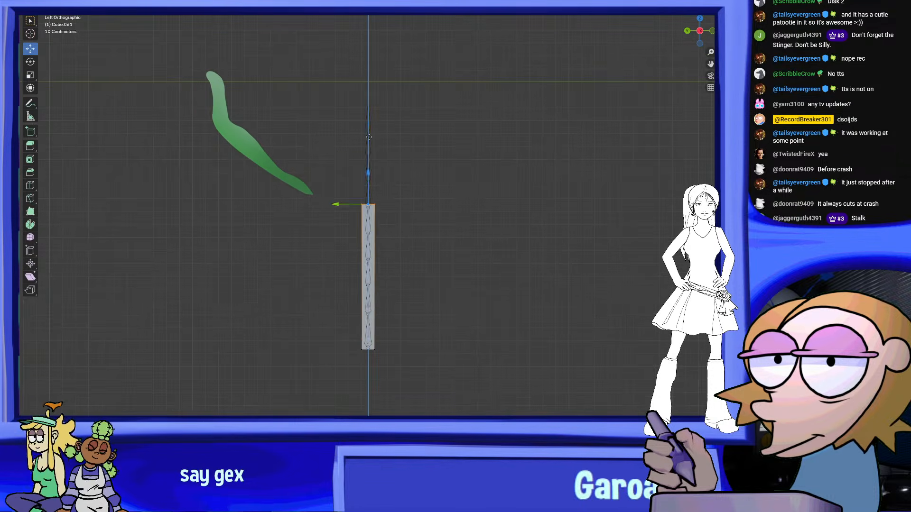
drag(368, 174, 369, 72)
Scale down the stalk's top face so the stalk tapers toward its tip
scroll(413, 117, up, 2)
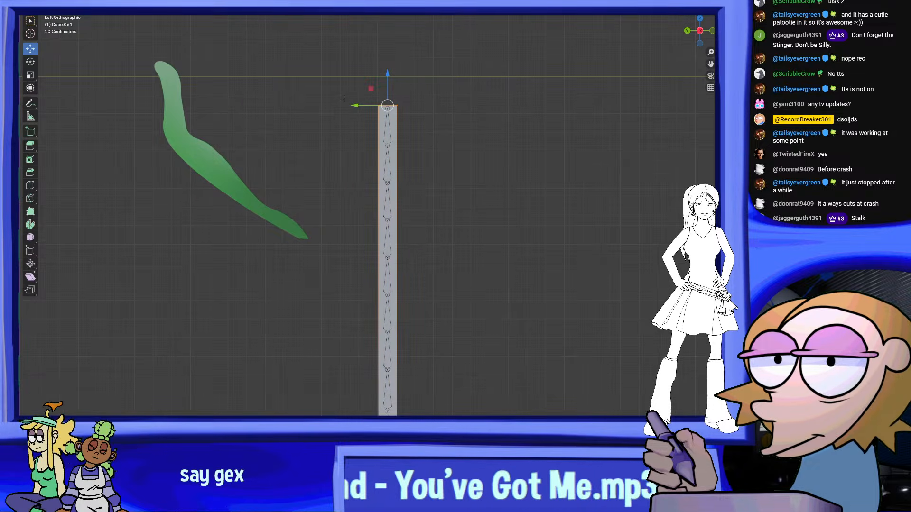
key(shift+space)
key(s)
drag(416, 99, 395, 100)
click(479, 116)
Add several evenly spaced horizontal loop cuts along the stalk and return to Object Mode
scroll(372, 96, down, 3)
scroll(399, 283, up, 1)
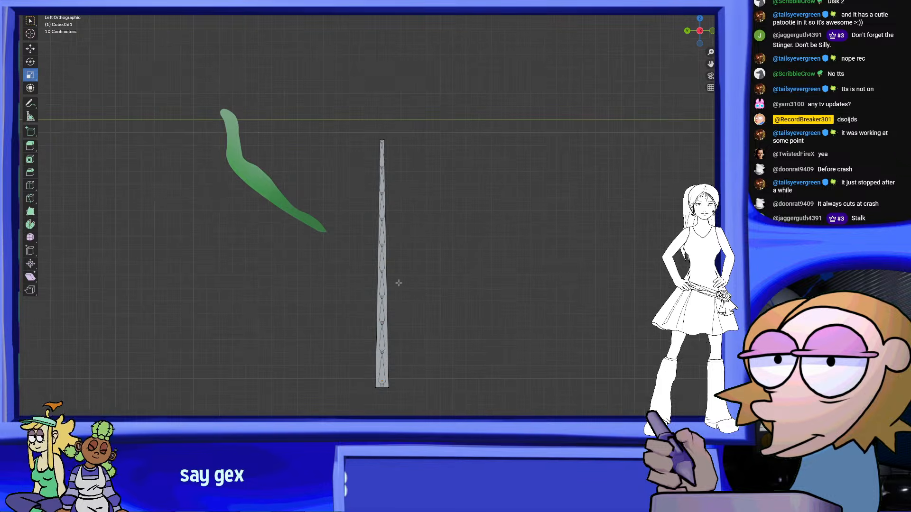
key(ctrl+r)
scroll(395, 191, up, 5)
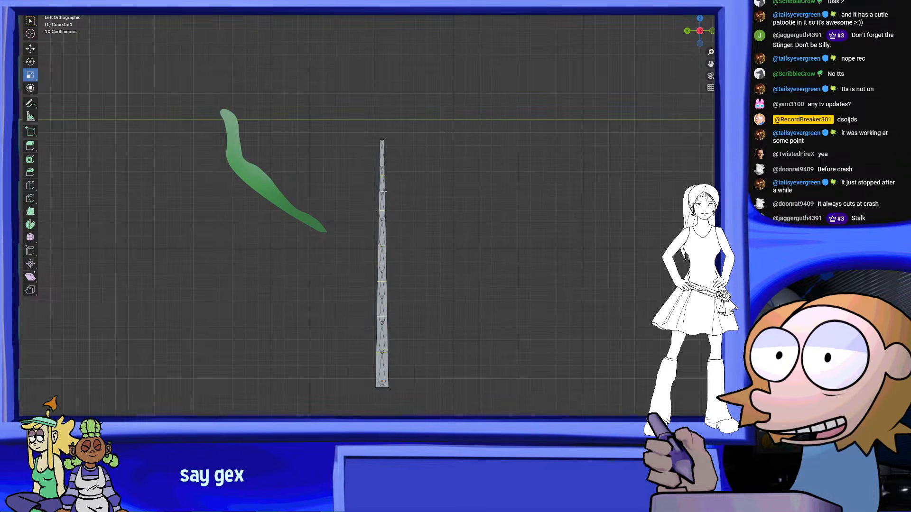
click(395, 192)
right_click(395, 192)
click(472, 203)
middle_drag(472, 204, 492, 203)
click(61, 5)
Select the leaf plane and move it so the leaf's base meets the upper end of the stalk
scroll(306, 124, up, 1)
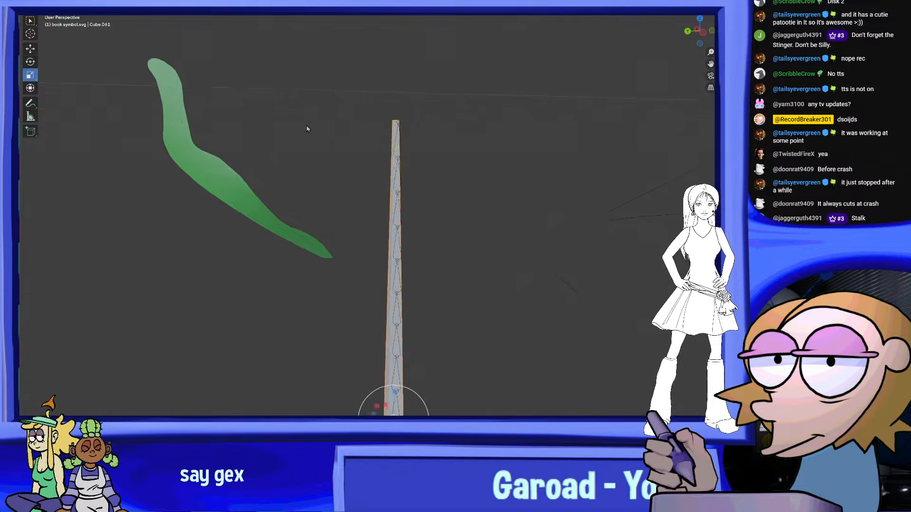
middle_drag(306, 124, 292, 147)
click(279, 197)
middle_drag(279, 197, 243, 210)
key(g)
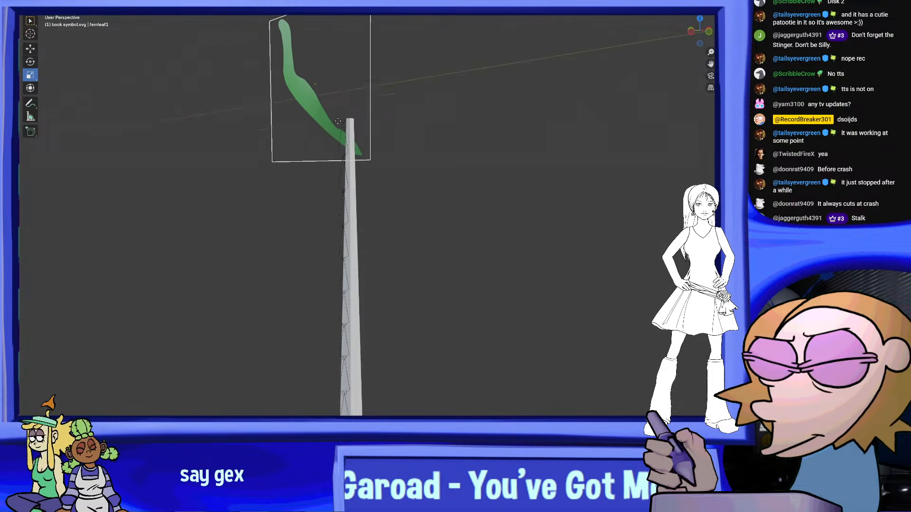
click(332, 144)
middle_drag(333, 144, 396, 167)
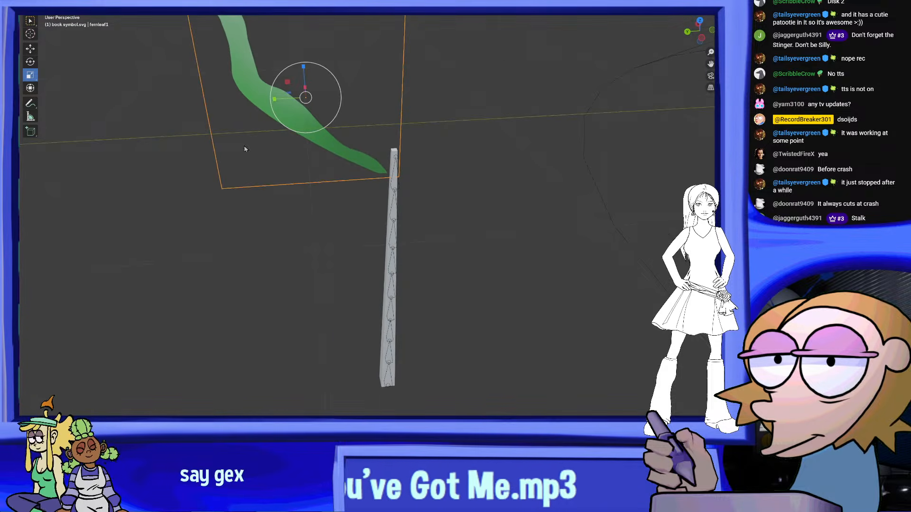
shift+middle_drag(294, 148, 297, 49)
shift+middle_drag(372, 144, 355, 74)
click(30, 62)
scroll(285, 92, down, 2)
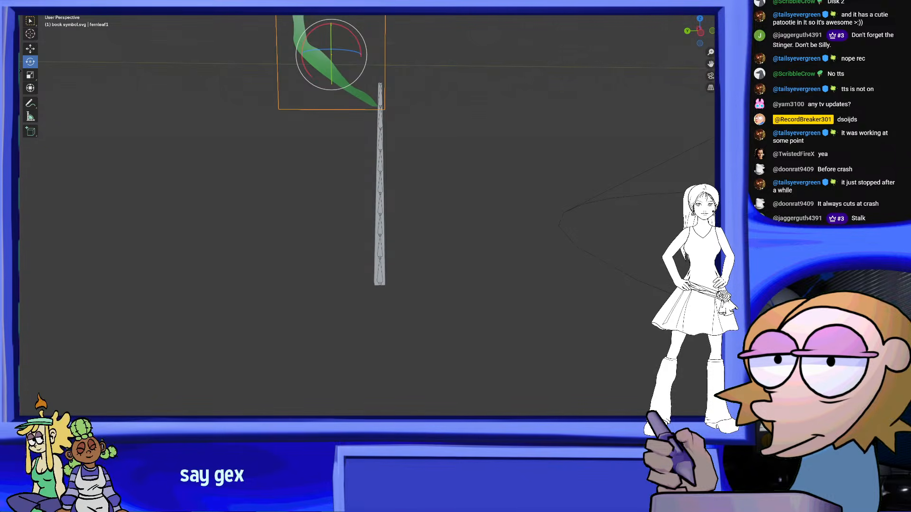
Move the leaf down and adjust its position until its base touches the foot of the stalk
key(g)
click(298, 289)
middle_drag(323, 291, 244, 192)
key(g)
click(375, 272)
key(g)
click(307, 264)
key(g)
click(406, 310)
key(g)
click(313, 251)
Duplicate the leaf and move the copy straight up so its base meets the stalk above the first leaf
scroll(318, 267, down, 5)
scroll(365, 231, up, 1)
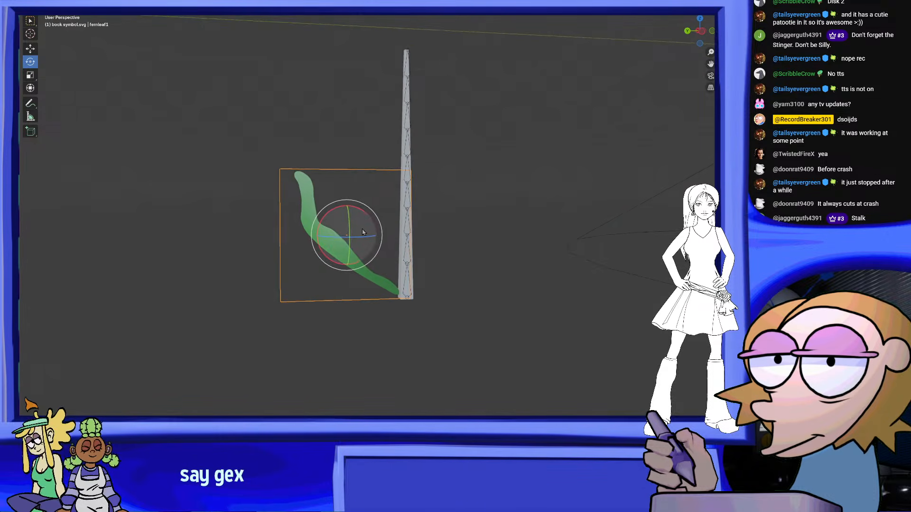
scroll(361, 233, up, 1)
middle_drag(362, 233, 411, 330)
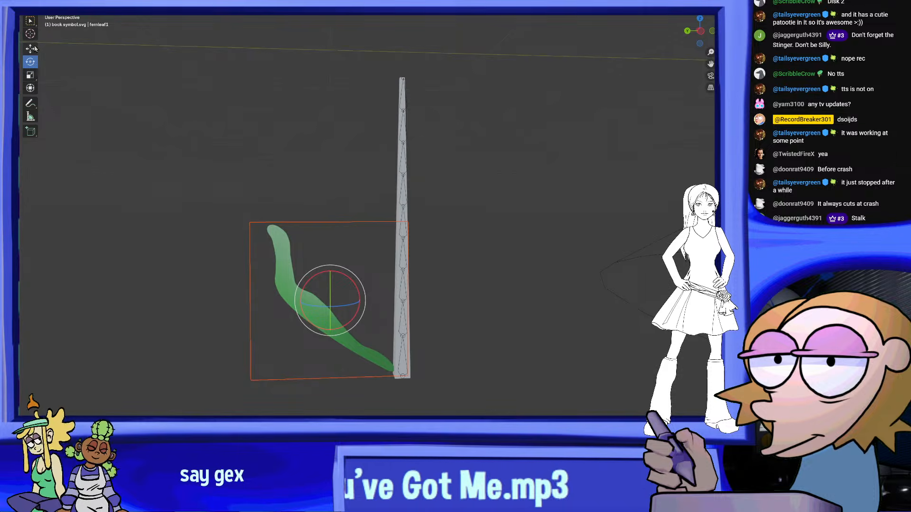
click(31, 48)
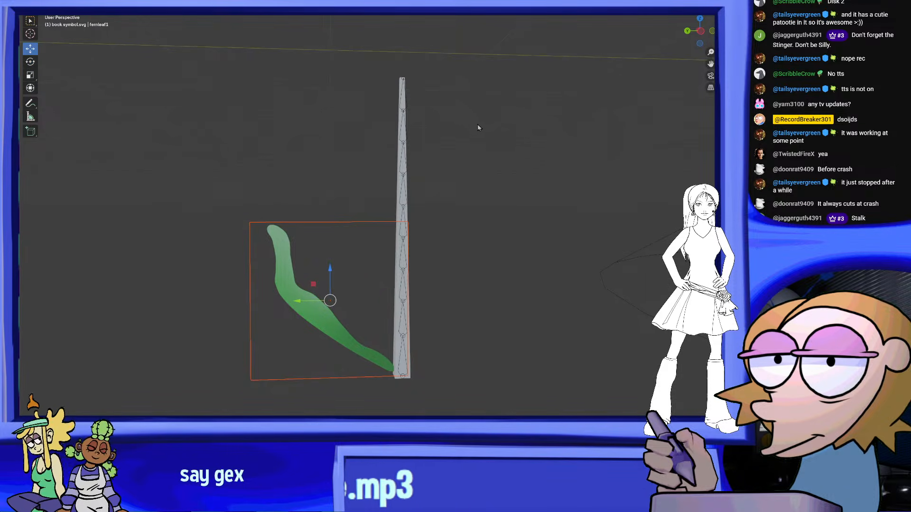
drag(331, 281, 351, 220)
middle_drag(351, 221, 545, 246)
scroll(494, 248, up, 2)
scroll(611, 275, up, 3)
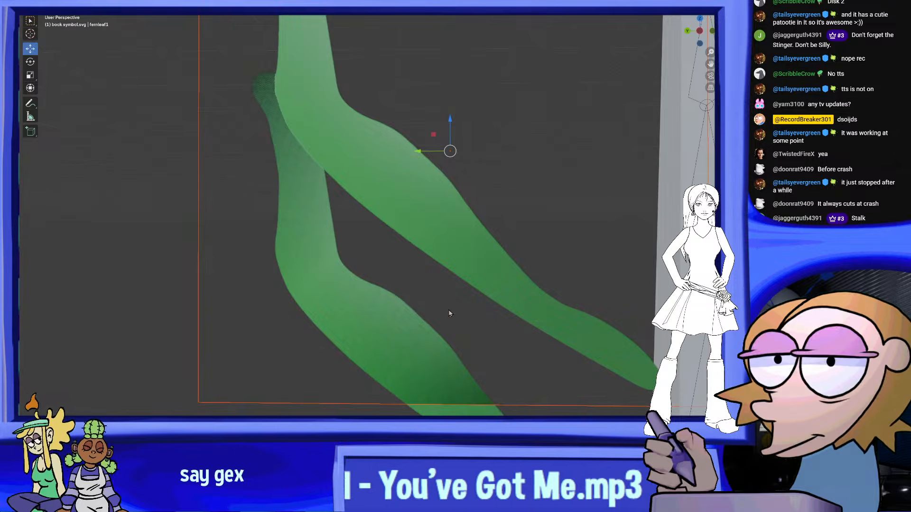
middle_drag(449, 310, 456, 312)
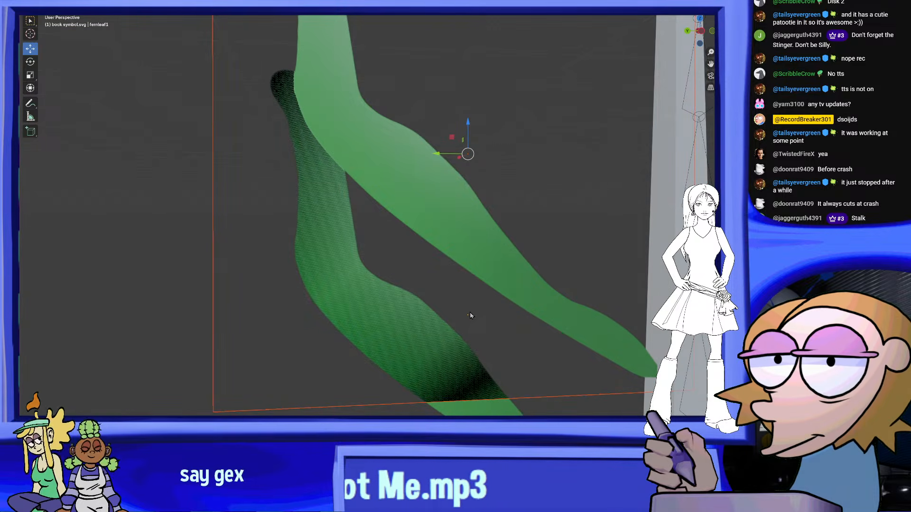
key(Return)
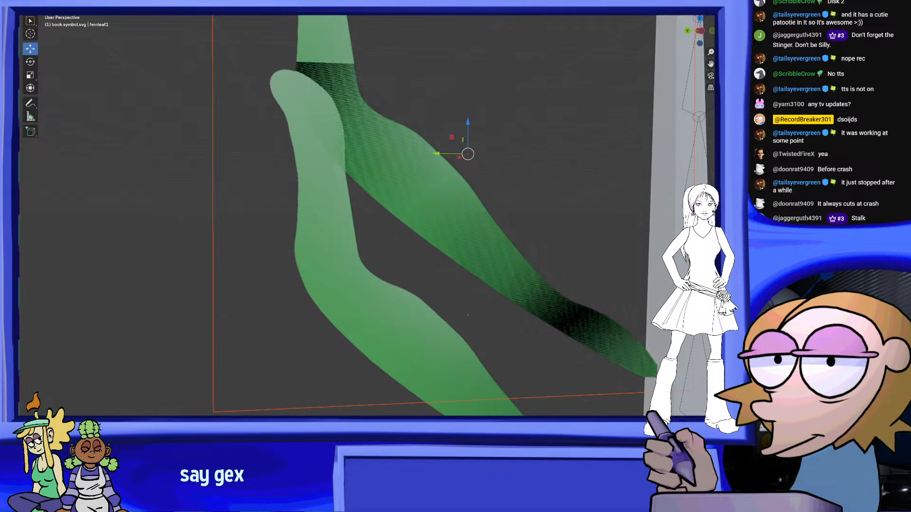
Examine from several angles how the two leaves overlap and attach to the stalk, selecting each leaf in turn
scroll(366, 198, down, 2)
click(366, 198)
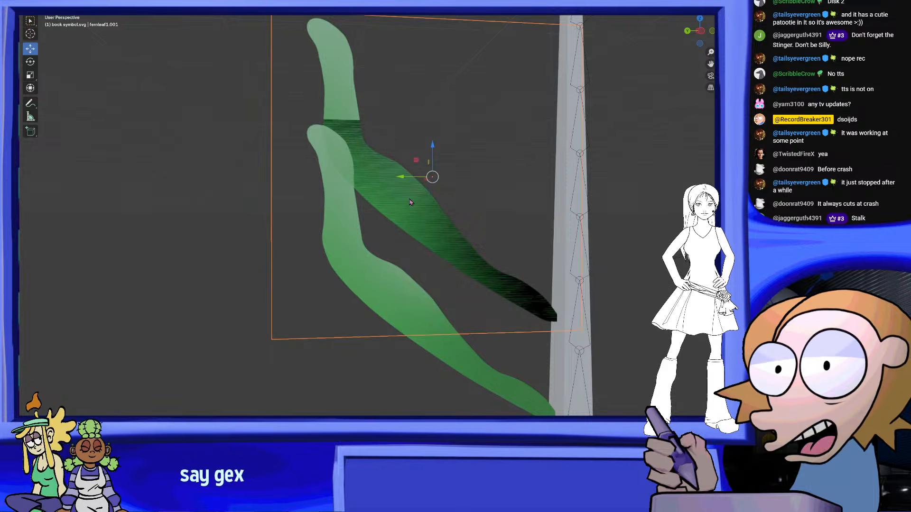
middle_drag(384, 242, 418, 310)
click(418, 310)
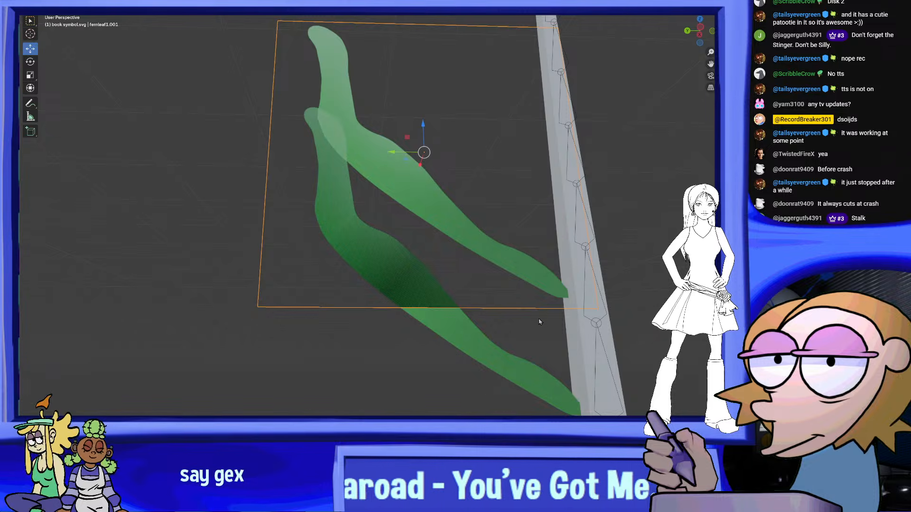
middle_drag(539, 322, 696, 385)
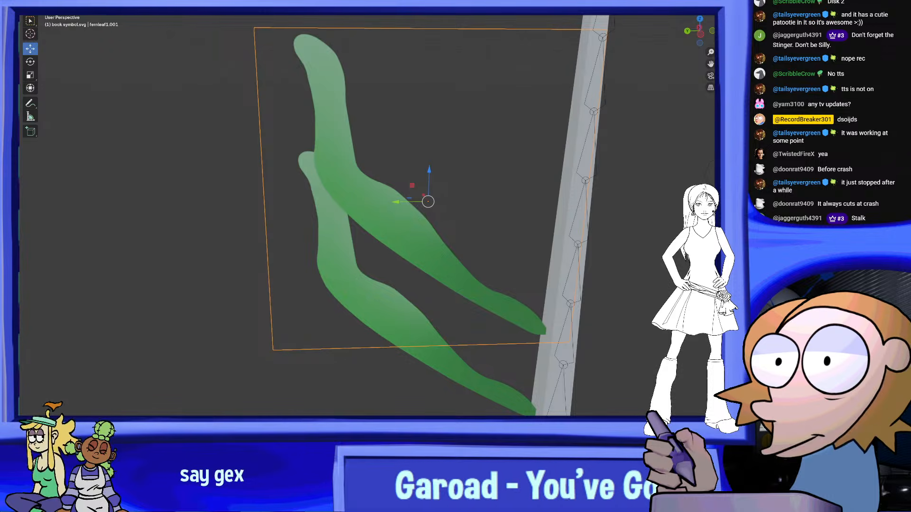
mouse_move(368, 300)
middle_down()
mouse_move(407, 281)
mouse_move(369, 272)
mouse_move(349, 283)
mouse_move(372, 285)
middle_up()
scroll(611, 374, up, 1)
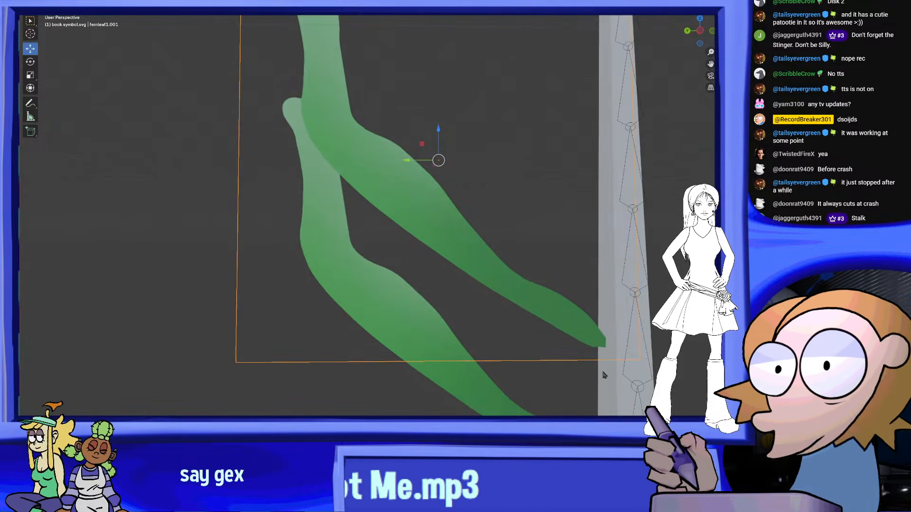
middle_drag(604, 374, 512, 319)
click(441, 332)
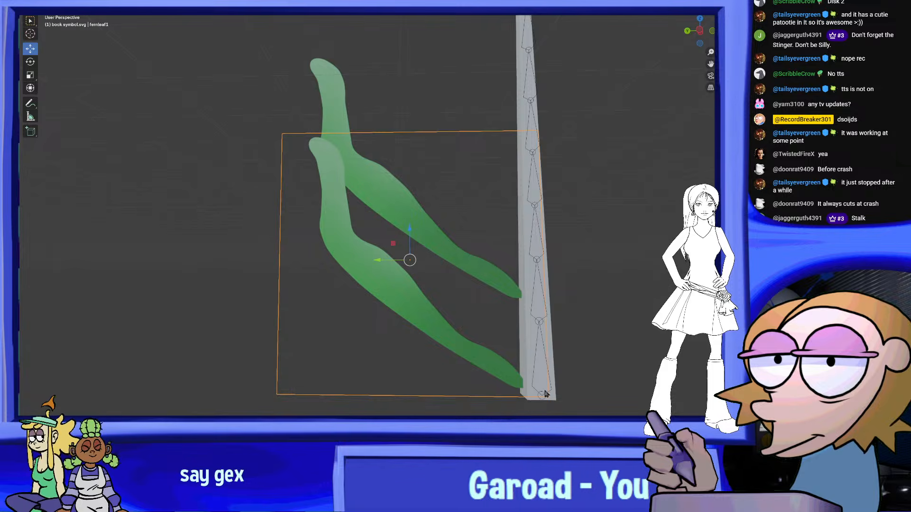
middle_drag(544, 389, 575, 400)
click(380, 102)
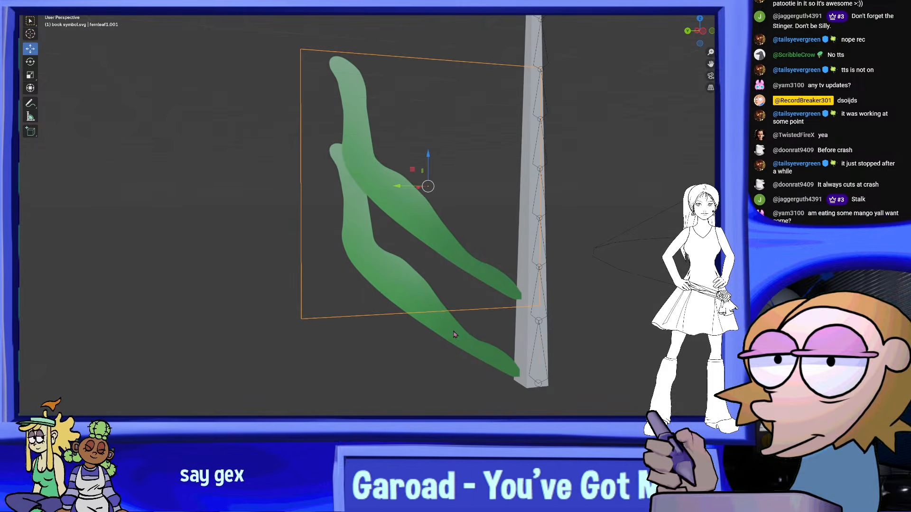
click(368, 88)
middle_drag(368, 87, 367, 146)
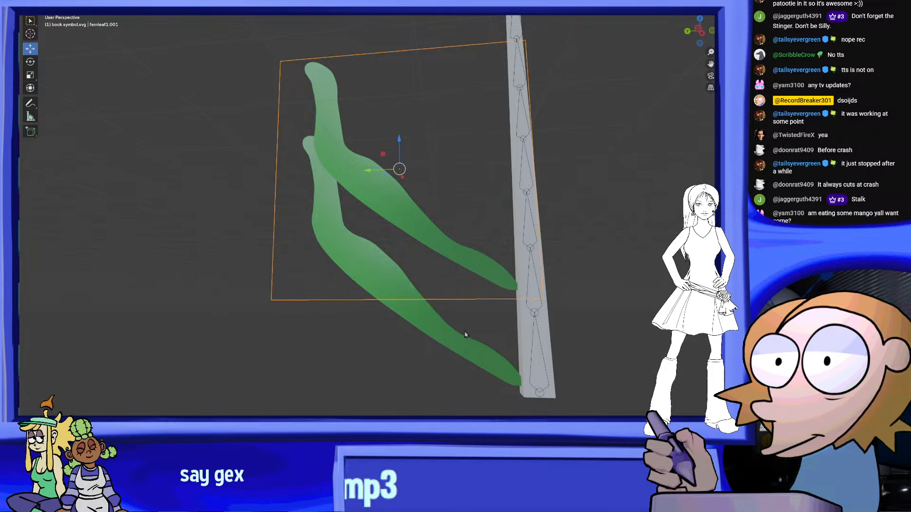
middle_drag(464, 333, 479, 344)
click(480, 349)
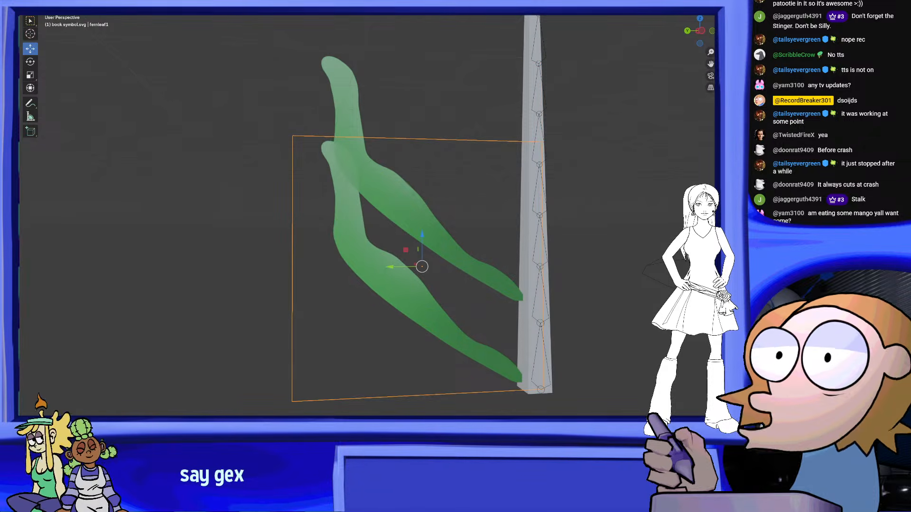
middle_drag(676, 401, 237, 266)
scroll(303, 252, down, 5)
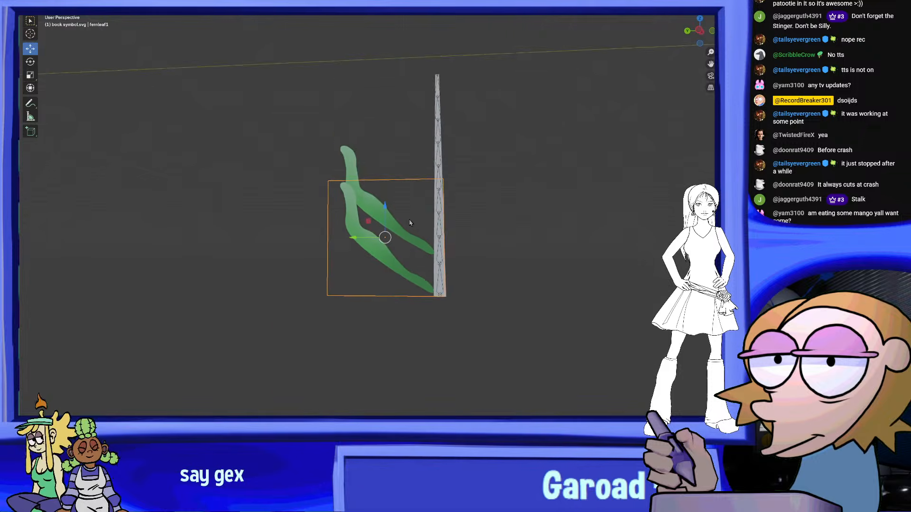
Scale down the second leaf and add two more copies at rising heights along the same side of the stalk
scroll(389, 207, up, 1)
click(368, 191)
middle_drag(391, 167, 376, 156)
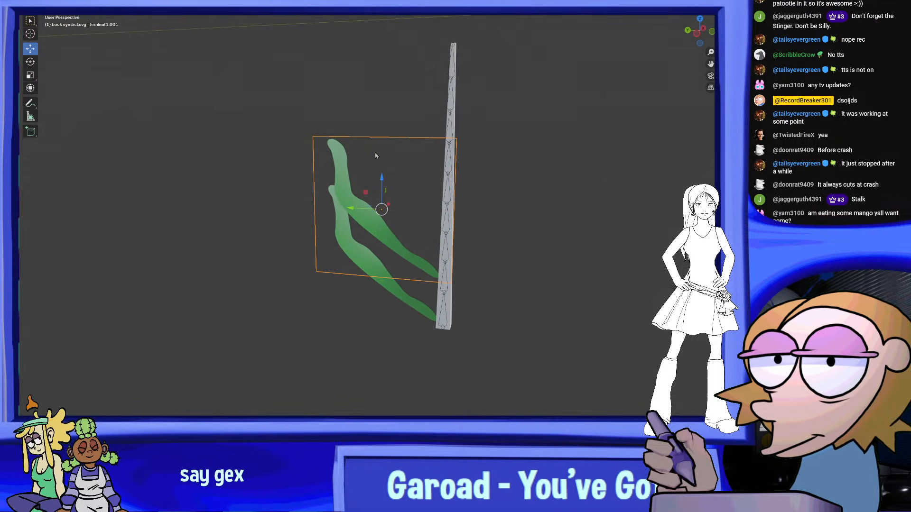
middle_drag(382, 299, 437, 334)
click(437, 333)
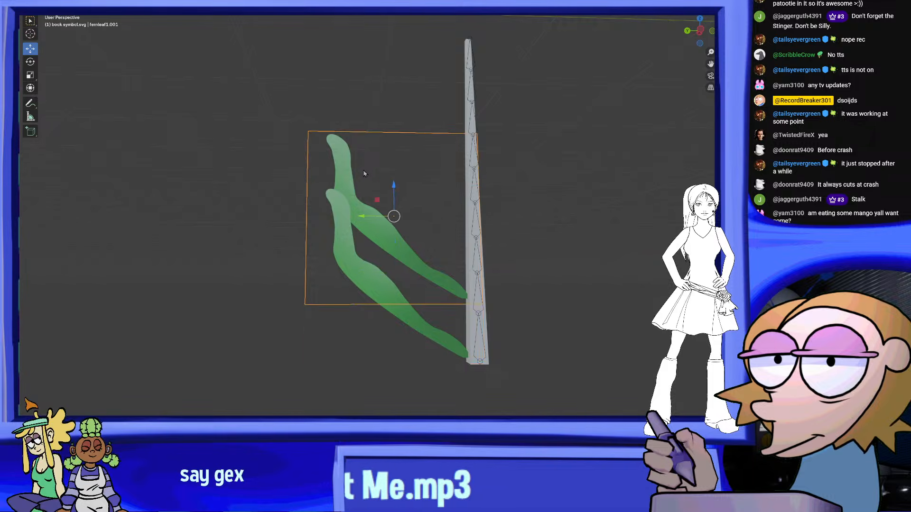
shift+middle_drag(364, 171, 352, 198)
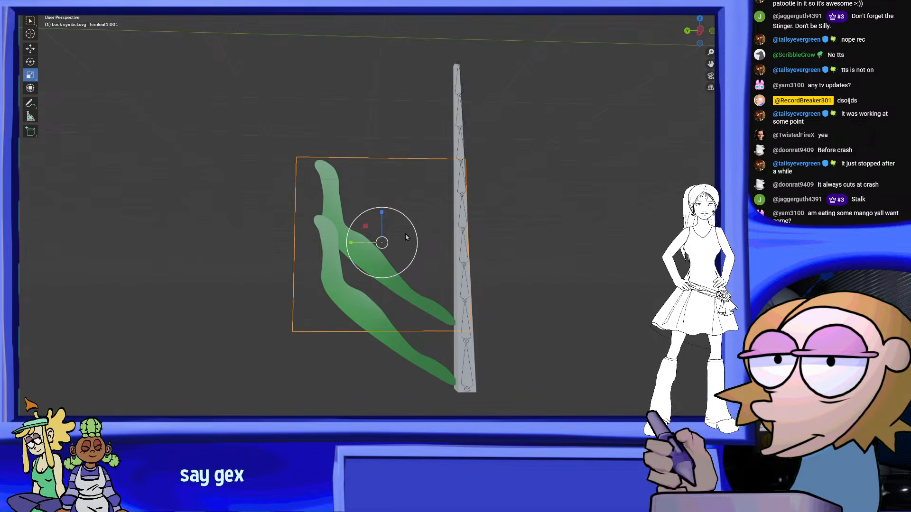
drag(406, 238, 366, 242)
middle_drag(365, 245, 387, 295)
drag(387, 295, 372, 257)
click(31, 75)
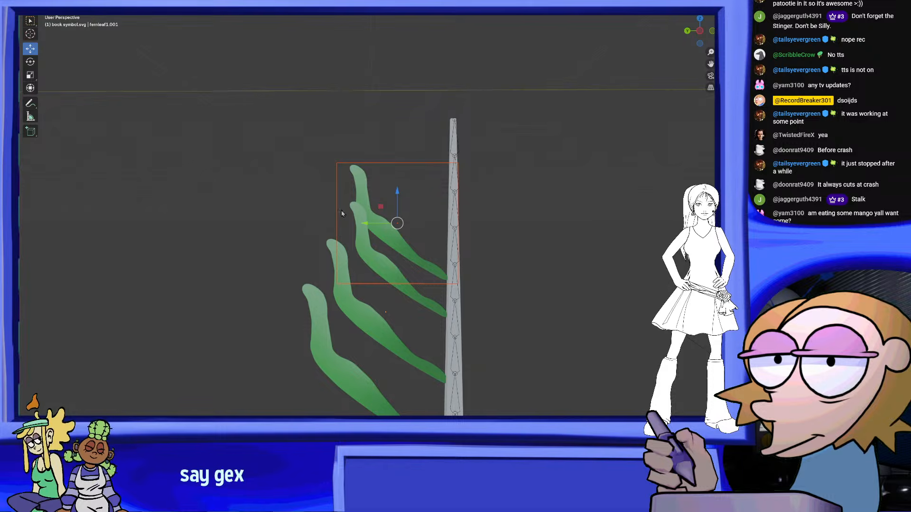
Scale down the fourth leaf and shift it sideways until its base touches the stalk
drag(419, 212, 415, 198)
click(30, 75)
click(30, 49)
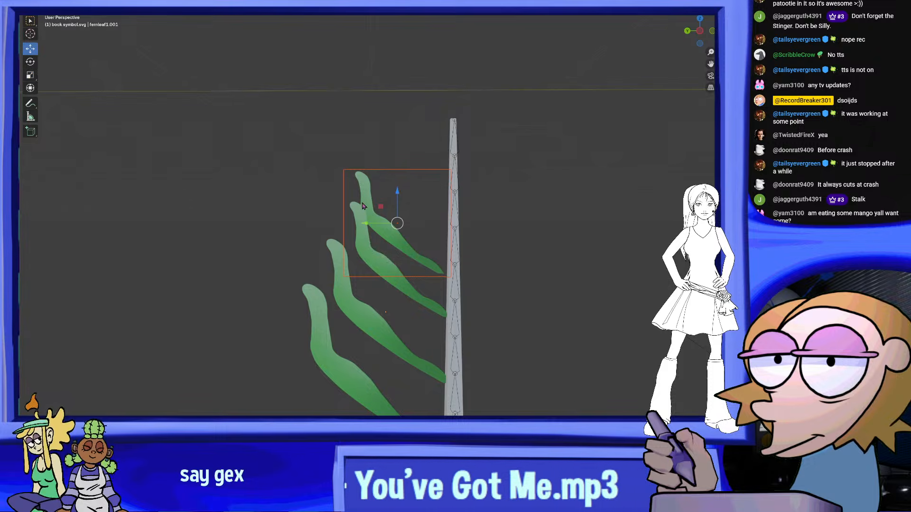
drag(373, 225, 387, 225)
scroll(418, 213, down, 4)
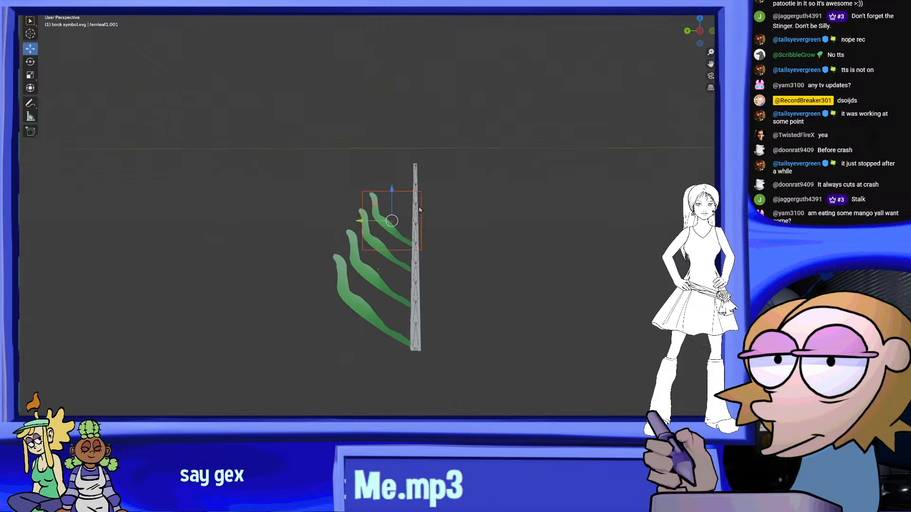
Add a fifth leaf by duplicating the topmost one higher up, then scale it down and set its base against the stalk
scroll(428, 212, up, 3)
shift+middle_drag(428, 212, 414, 242)
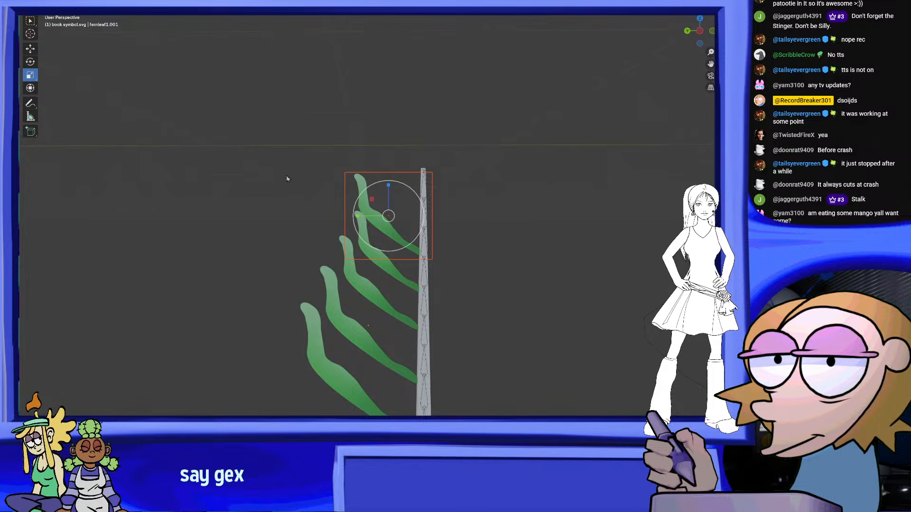
drag(413, 216, 379, 217)
click(32, 51)
scroll(373, 217, up, 2)
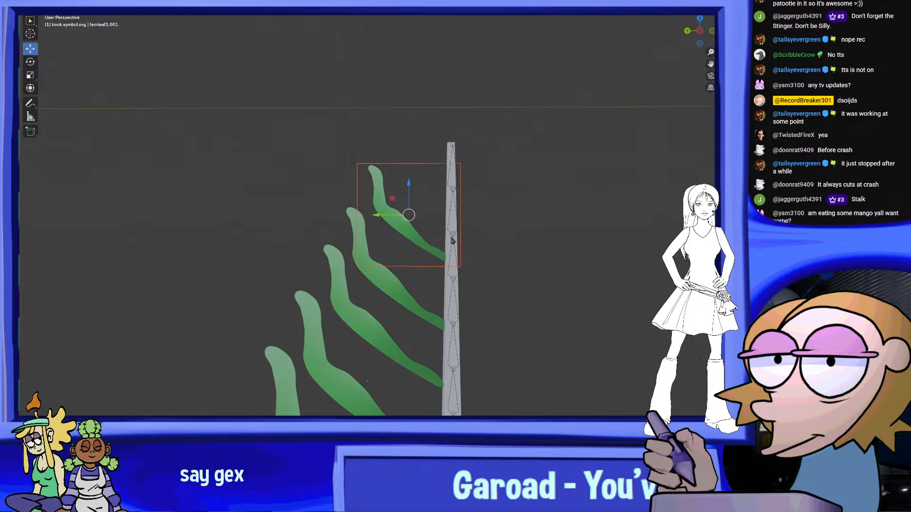
scroll(451, 238, down, 3)
shift+middle_drag(436, 238, 425, 244)
scroll(425, 244, up, 2)
scroll(390, 202, up, 1)
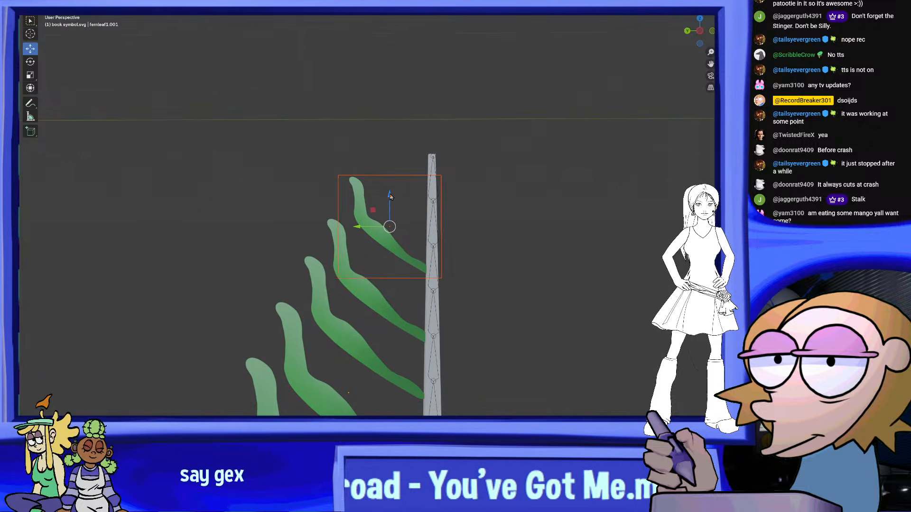
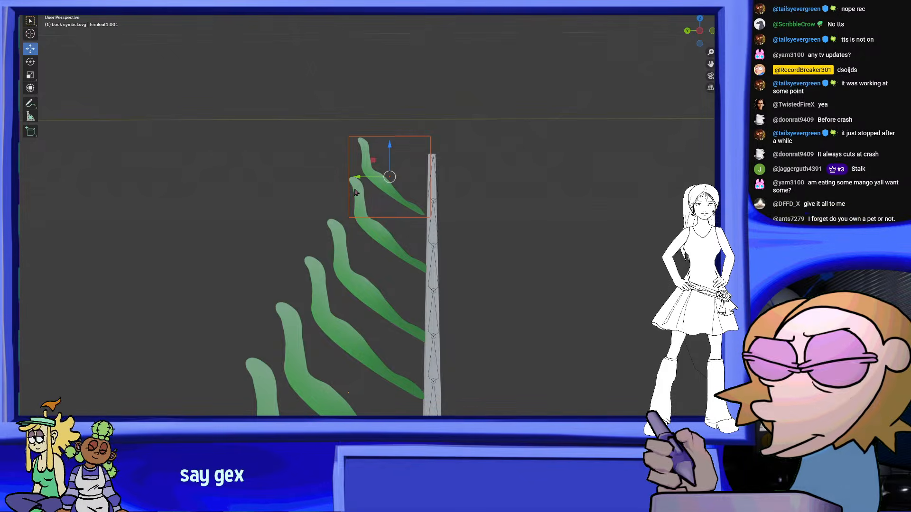
Fine-tune the height of the topmost leaf beside the stalk tip and deselect it
scroll(362, 202, up, 1)
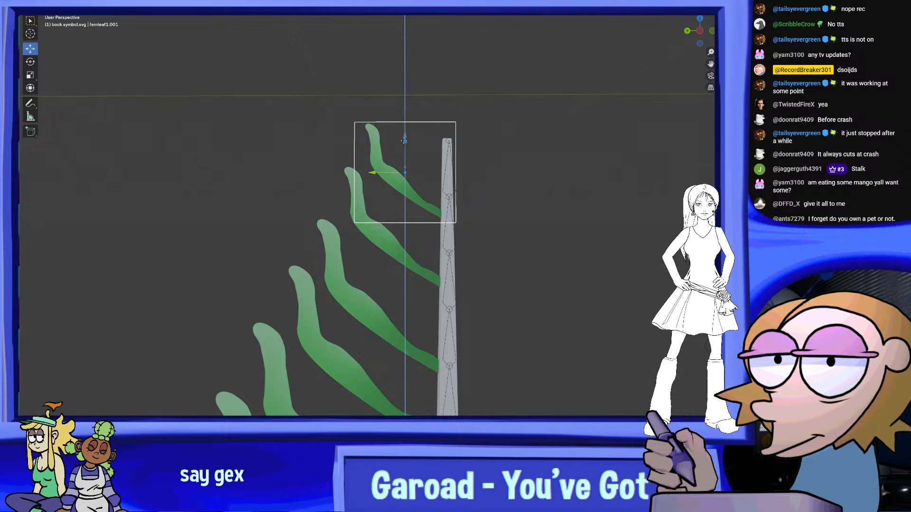
drag(405, 140, 405, 141)
scroll(422, 163, down, 6)
scroll(446, 181, up, 3)
click(581, 211)
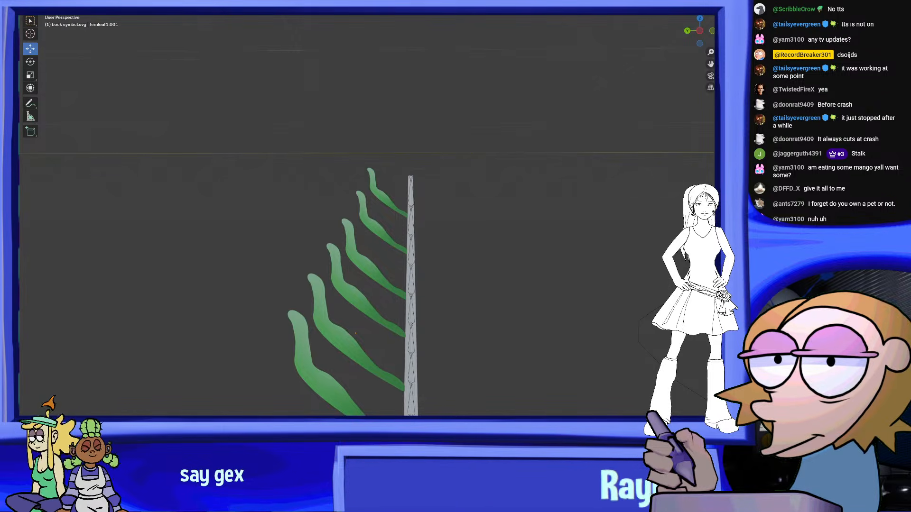
shift+middle_drag(489, 237, 509, 102)
shift+middle_drag(492, 149, 488, 164)
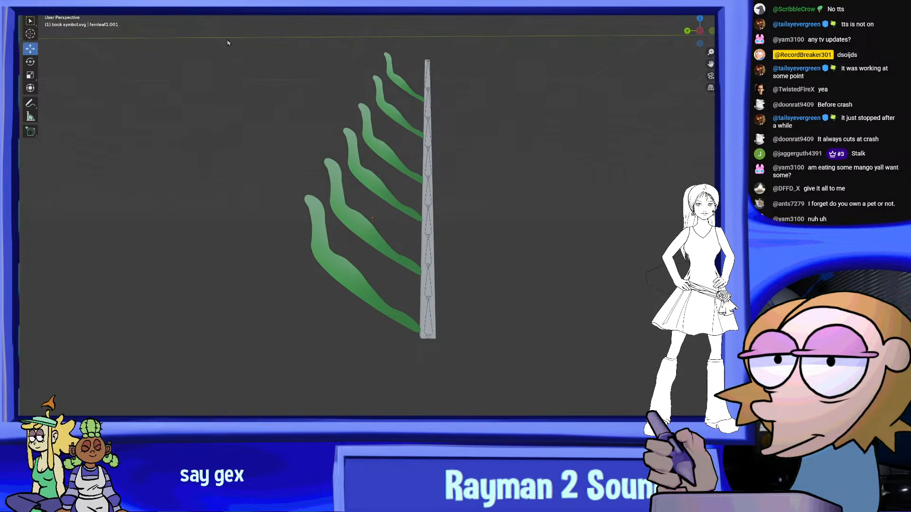
Select all the leaves along the stalk and join them into a single object
drag(218, 30, 390, 340)
shift+middle_drag(392, 234, 384, 274)
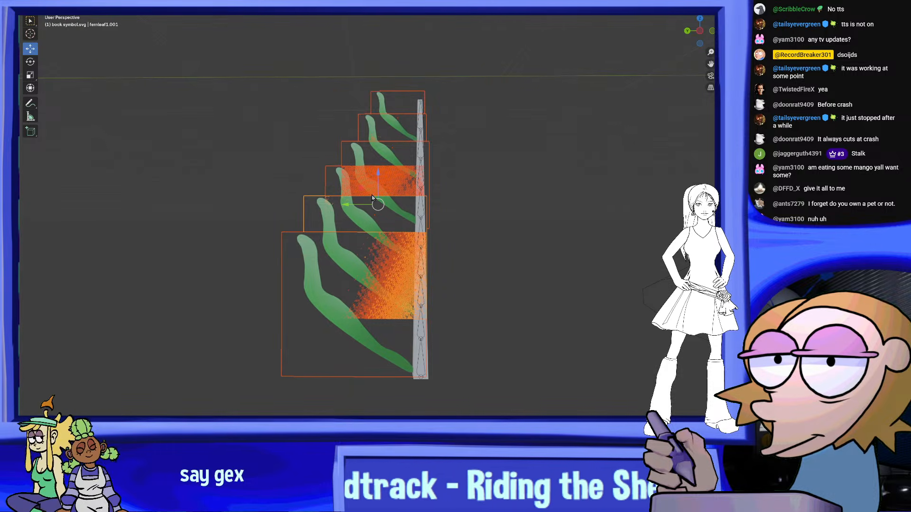
middle_drag(382, 198, 477, 262)
scroll(477, 262, up, 3)
middle_drag(576, 242, 571, 234)
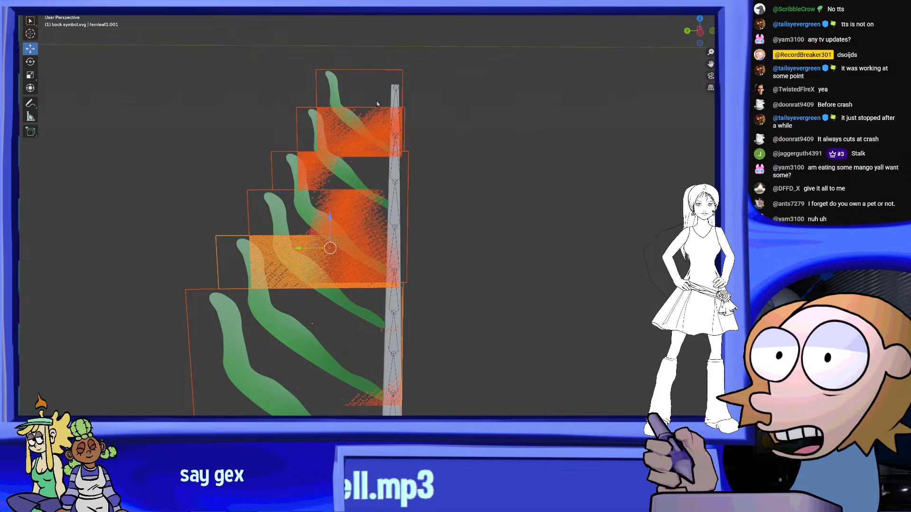
middle_drag(368, 133, 368, 76)
right_click(367, 56)
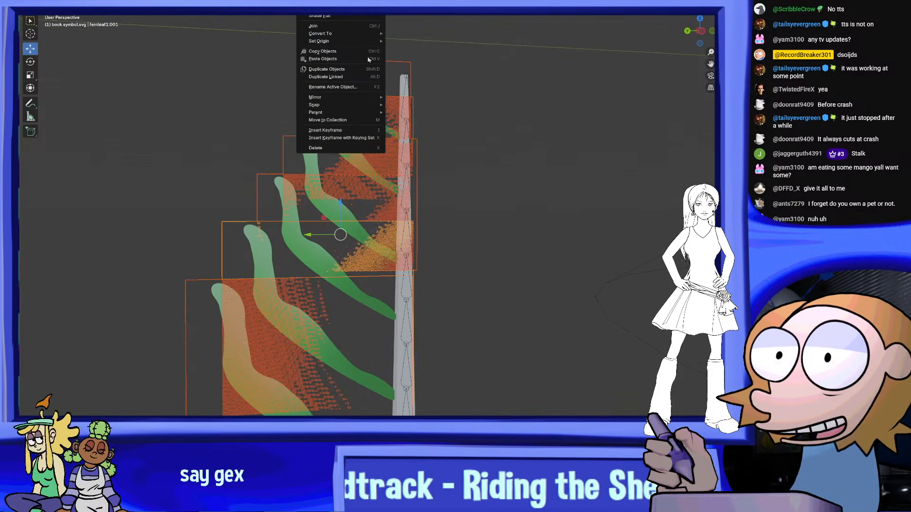
click(358, 26)
middle_drag(472, 151, 543, 163)
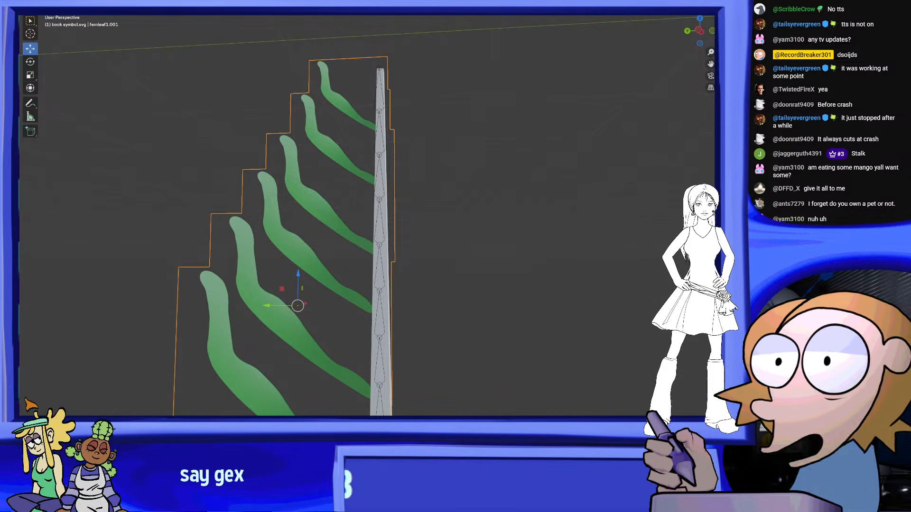
middle_drag(314, 129, 336, 134)
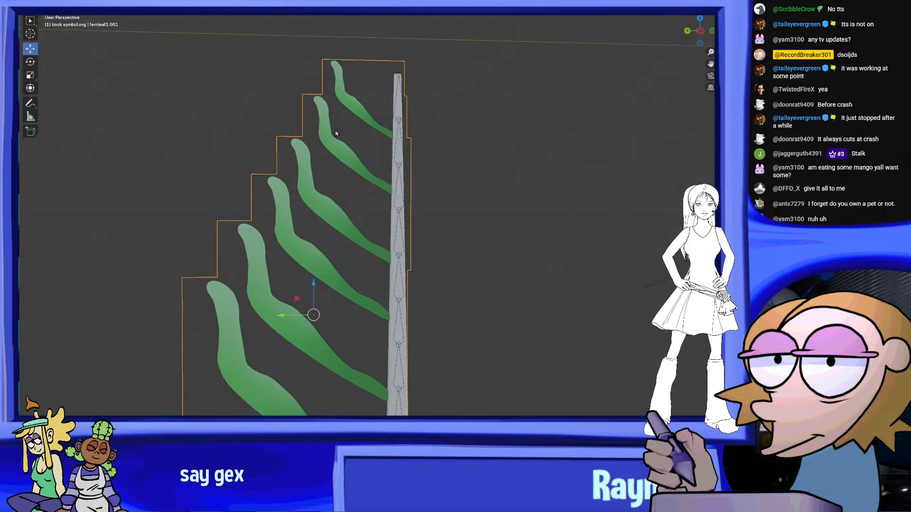
Mirror the joined leaves to the opposite side of the stalk, using the stalk as the mirror object
click(394, 273)
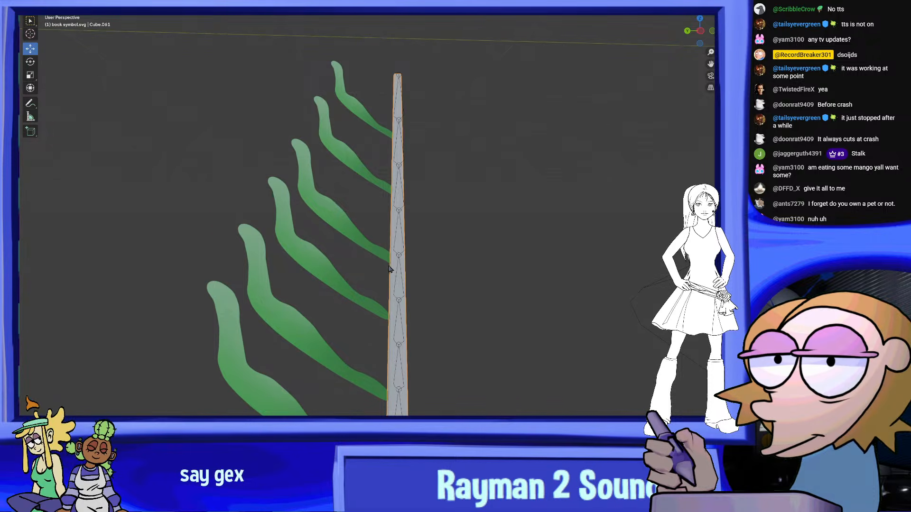
click(375, 250)
right_click(376, 250)
key(Escape)
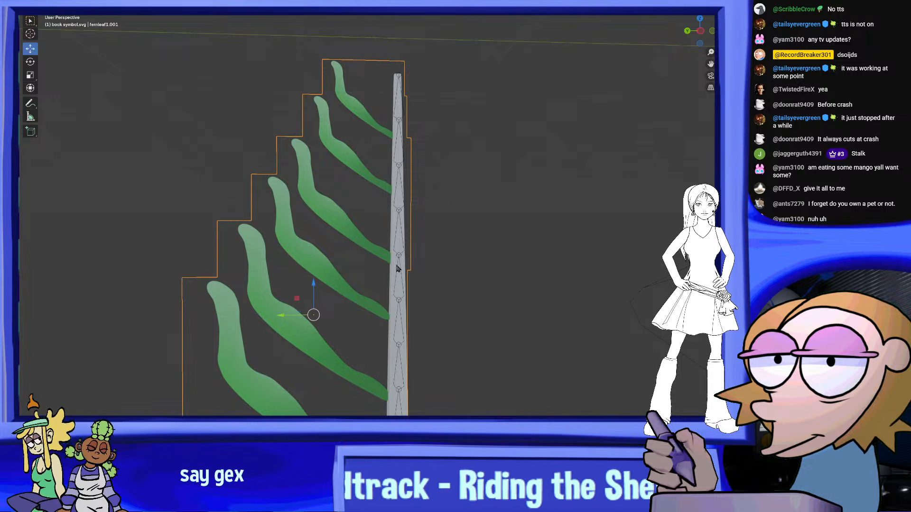
middle_drag(398, 268, 679, 222)
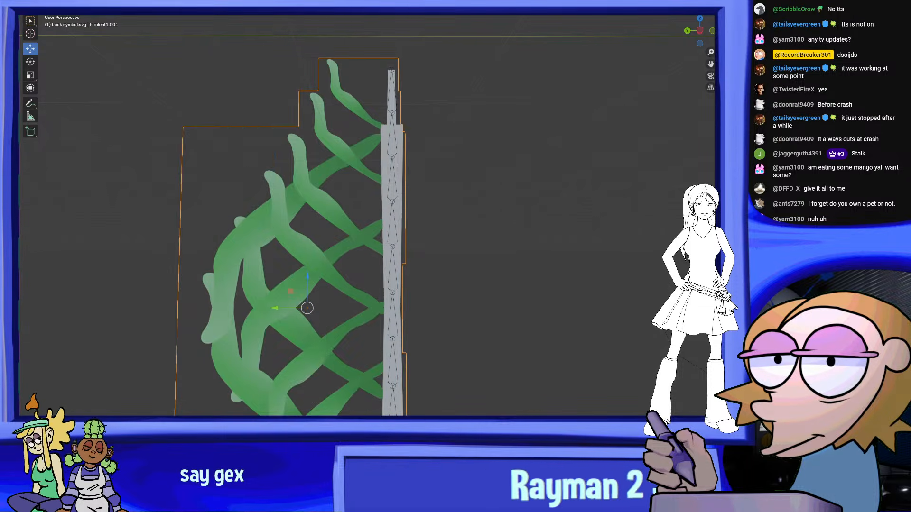
click(388, 79)
scroll(561, 175, down, 4)
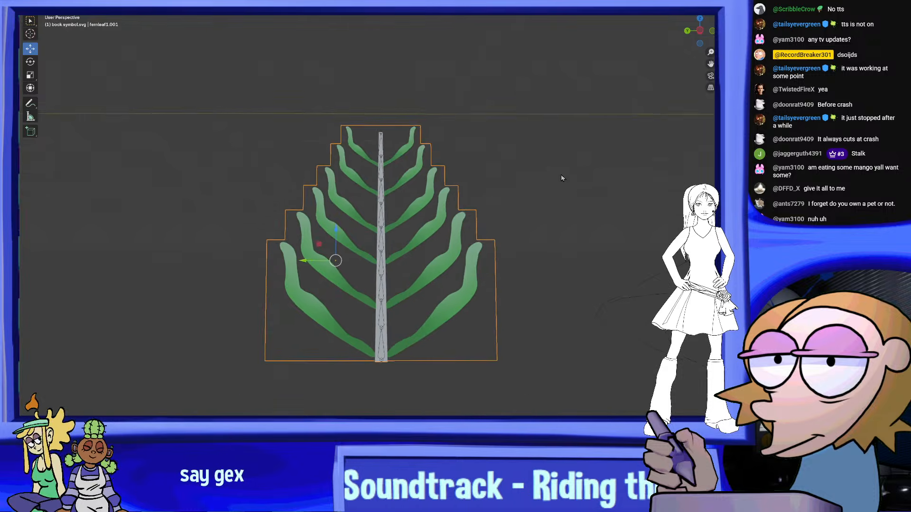
scroll(565, 190, up, 3)
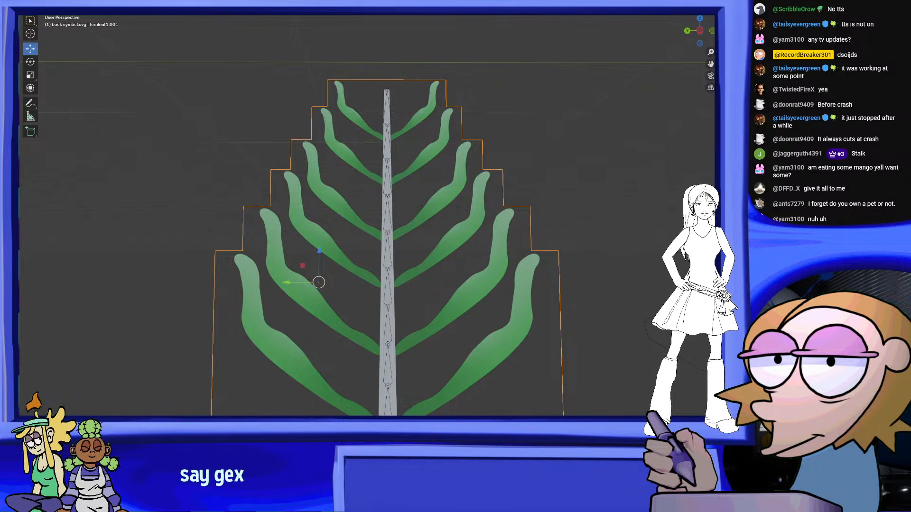
Try to apply the fernleaf1.006 material to the grey stalk
middle_drag(618, 262, 461, 285)
scroll(464, 286, down, 2)
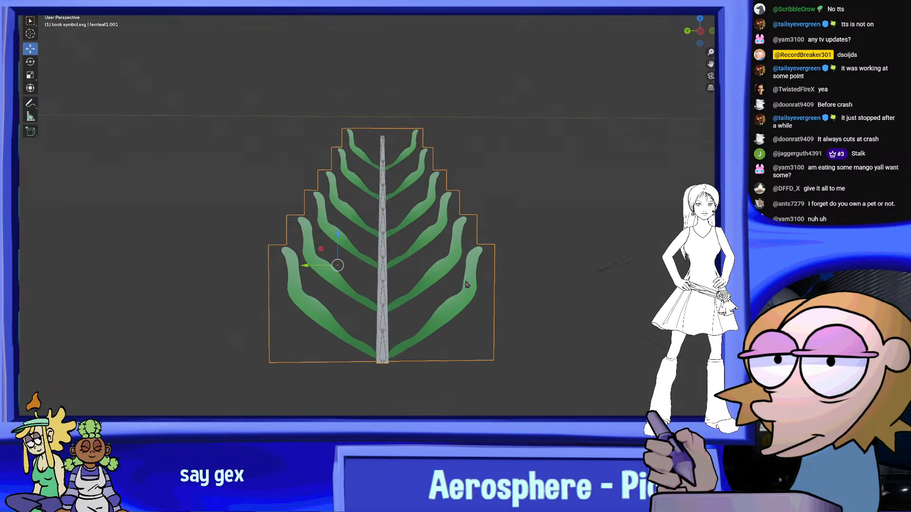
scroll(323, 232, up, 2)
scroll(378, 195, up, 2)
click(399, 44)
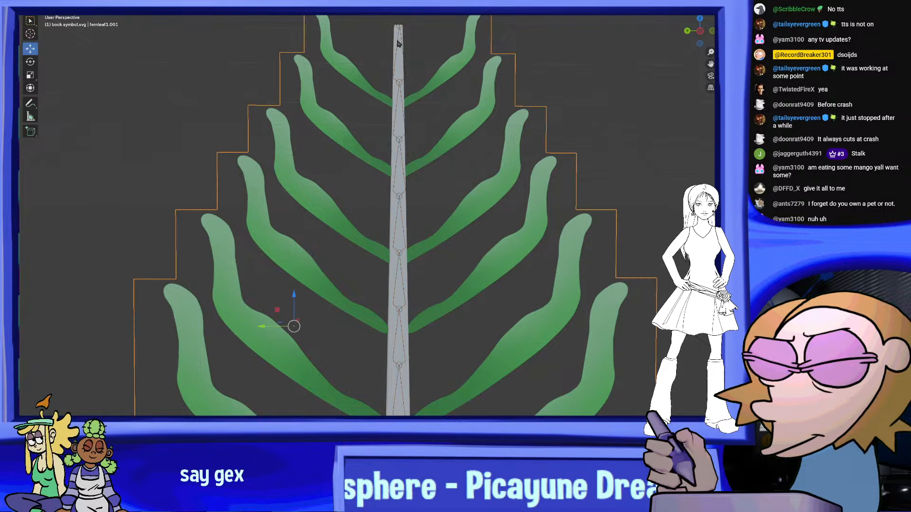
middle_drag(398, 33, 409, 89)
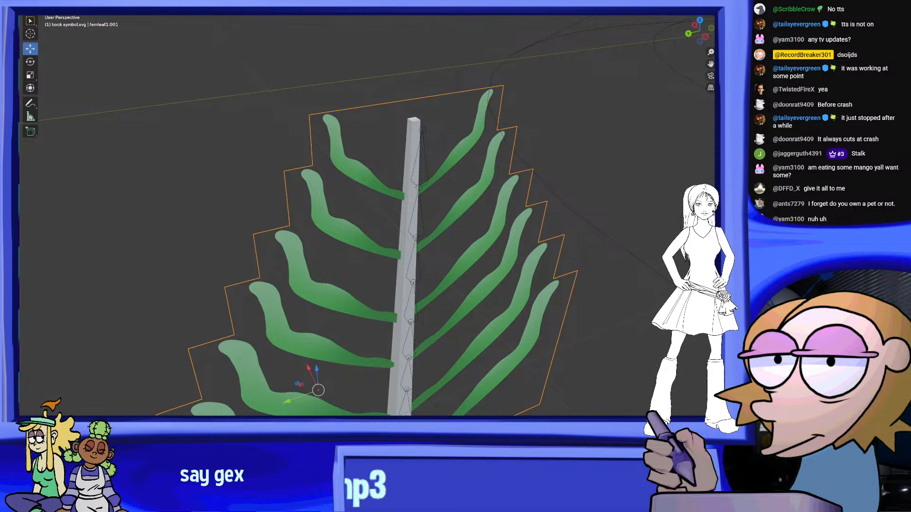
scroll(586, 250, up, 5)
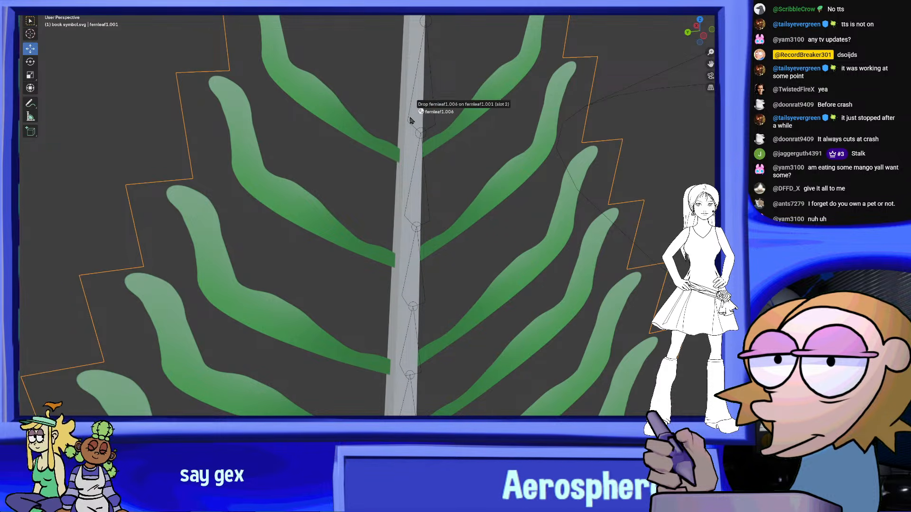
drag(406, 140, 407, 142)
scroll(485, 178, down, 5)
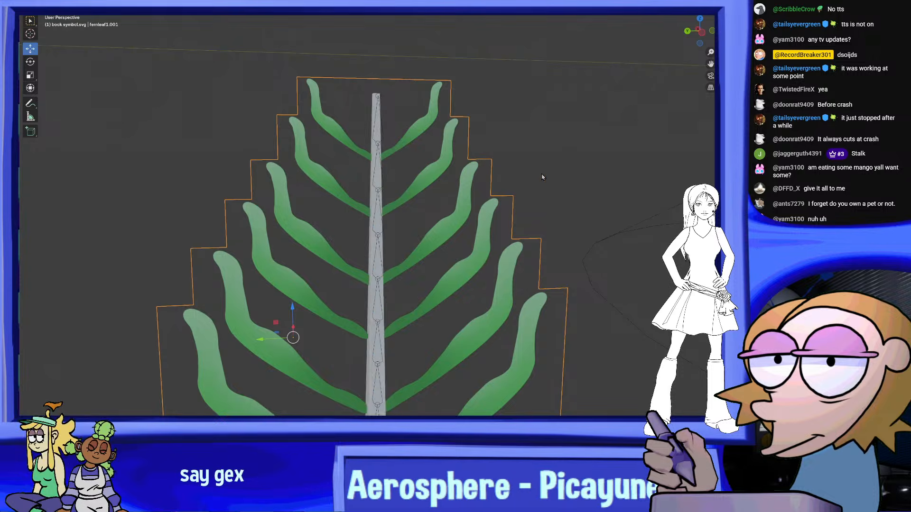
Take the yellow-green textured material from an object on the bookcase and apply it to the fern stalk
scroll(571, 186, down, 3)
shift+middle_drag(689, 190, 212, 212)
scroll(475, 211, up, 3)
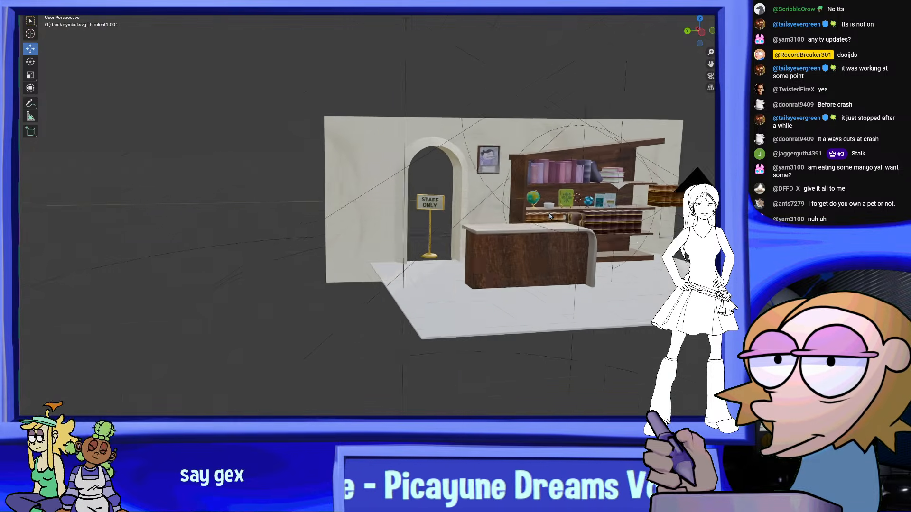
shift+middle_drag(570, 209, 527, 215)
shift+middle_drag(42, 268, 562, 253)
shift+middle_drag(119, 270, 502, 269)
scroll(502, 269, up, 4)
shift+middle_drag(327, 323, 497, 278)
scroll(497, 278, up, 4)
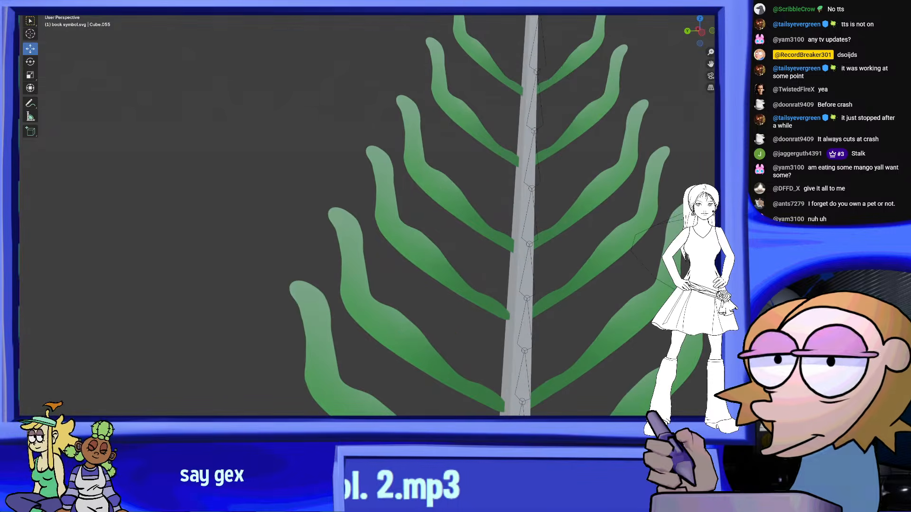
drag(719, 161, 528, 206)
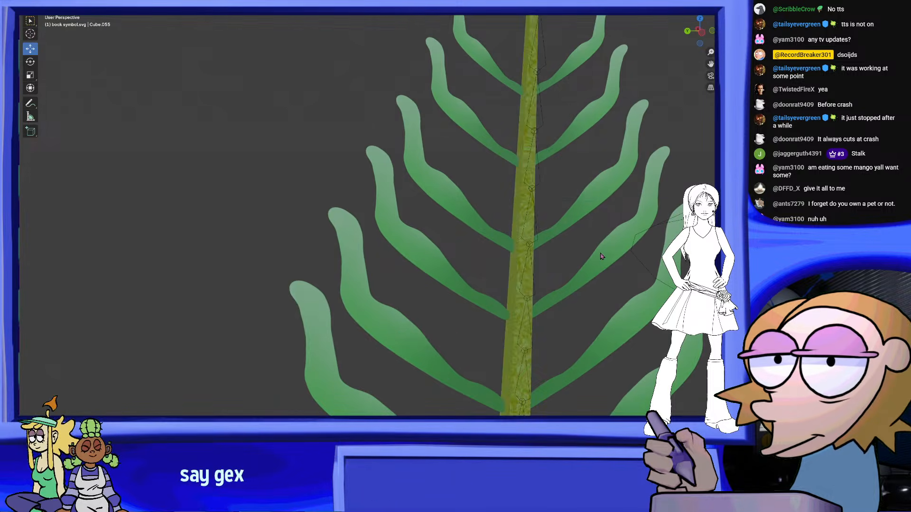
Select the joined leaves together with the stalk's armature and parent them as an armature deform with generated weights
scroll(553, 261, down, 6)
scroll(561, 266, up, 3)
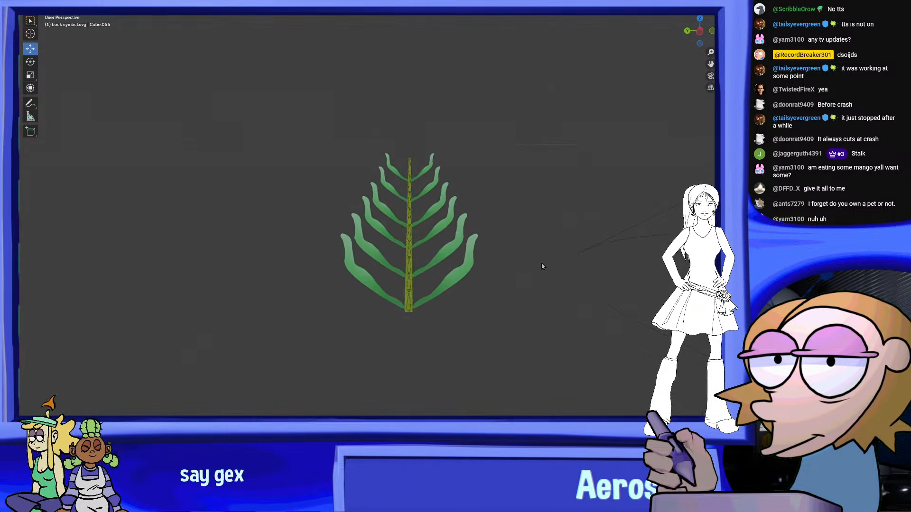
shift+middle_drag(541, 264, 480, 255)
scroll(480, 254, up, 4)
shift+middle_drag(426, 217, 470, 235)
scroll(420, 216, up, 2)
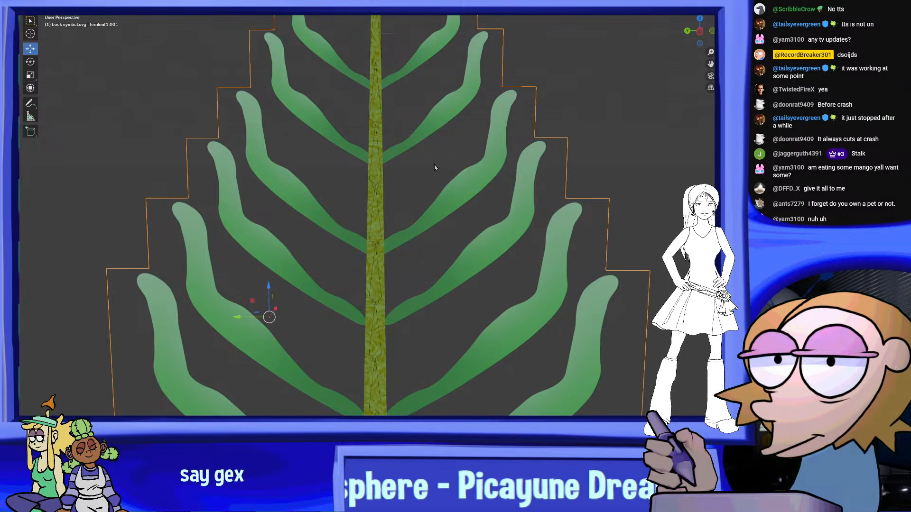
right_click(374, 188)
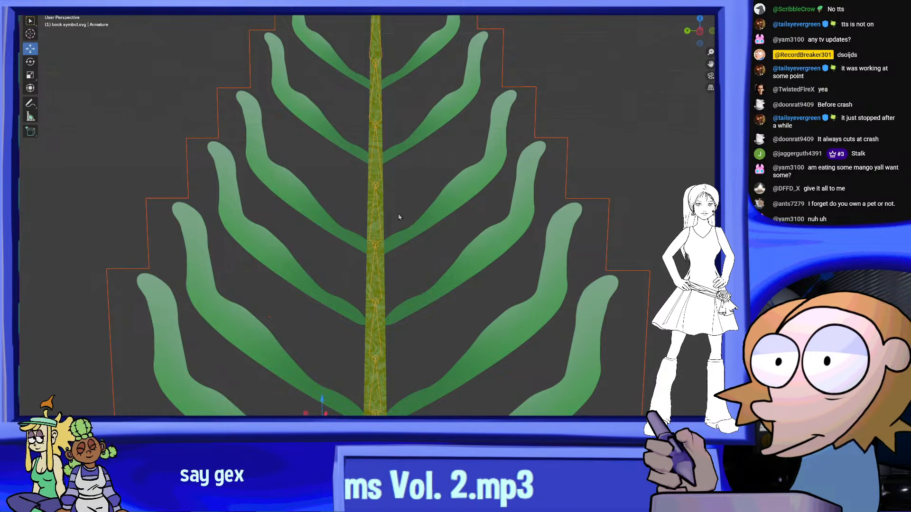
shift+click(376, 246)
right_click(377, 247)
mouse_move(362, 323)
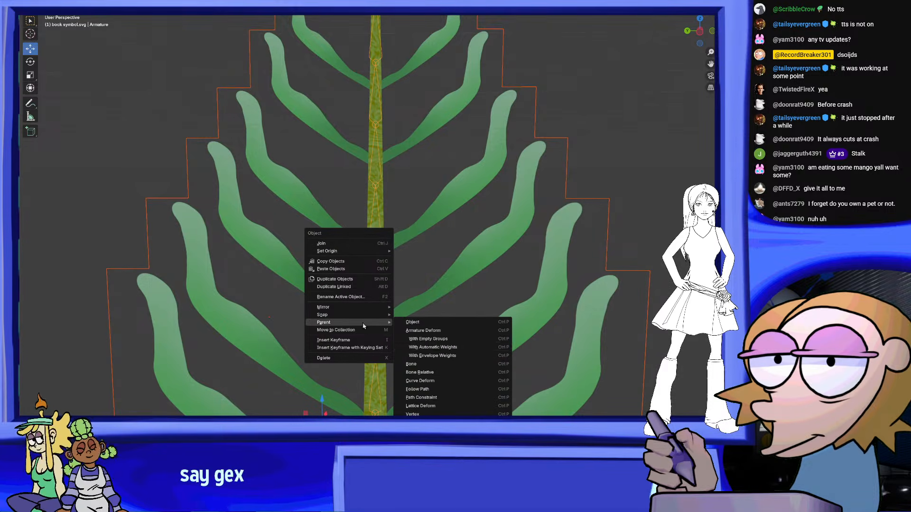
click(448, 353)
middle_drag(448, 353, 469, 340)
scroll(379, 228, down, 3)
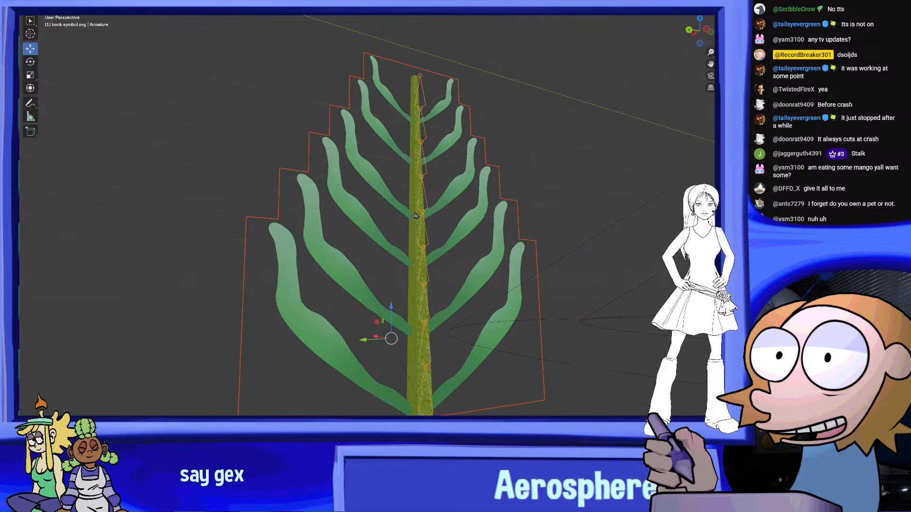
Put the armature in Pose Mode and rotate a bone midway up the stalk to test how the leaves bend
middle_drag(330, 192, 371, 181)
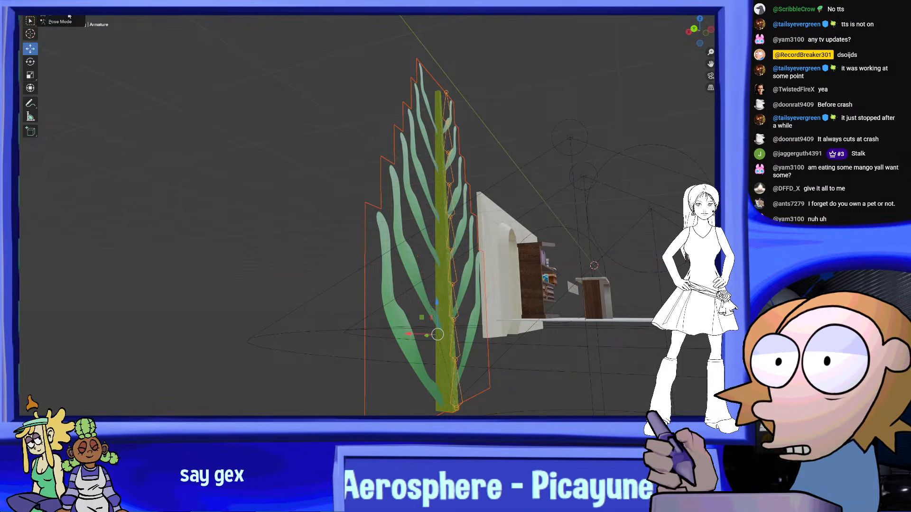
click(69, 26)
middle_drag(463, 209, 450, 225)
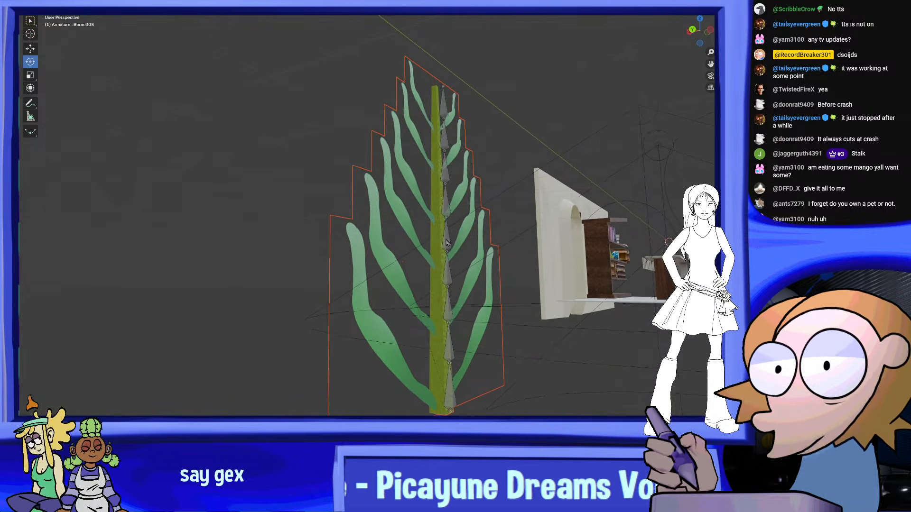
click(452, 231)
drag(467, 234, 484, 260)
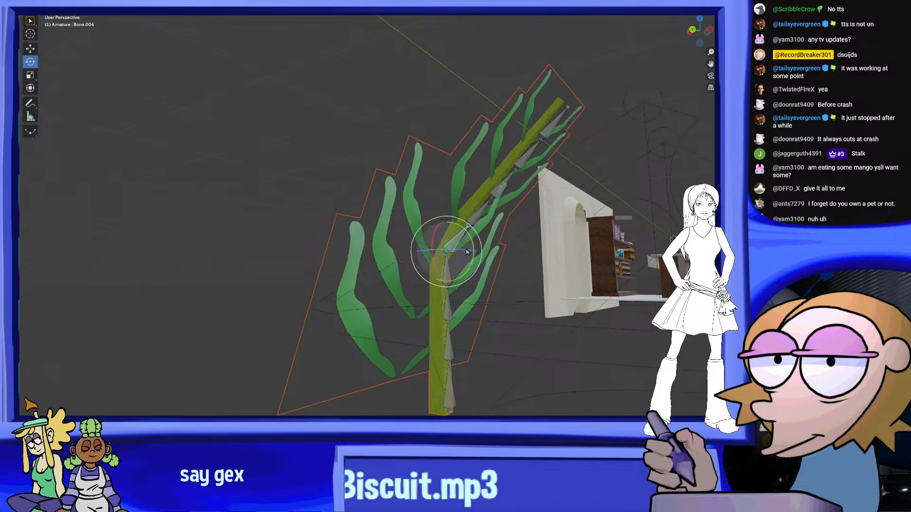
middle_drag(483, 260, 496, 292)
click(294, 383)
scroll(479, 281, up, 5)
Leave Pose Mode, put the joined leaves into Weight Paint mode, and inspect the upper leaves' bone weights from several angles
click(60, 4)
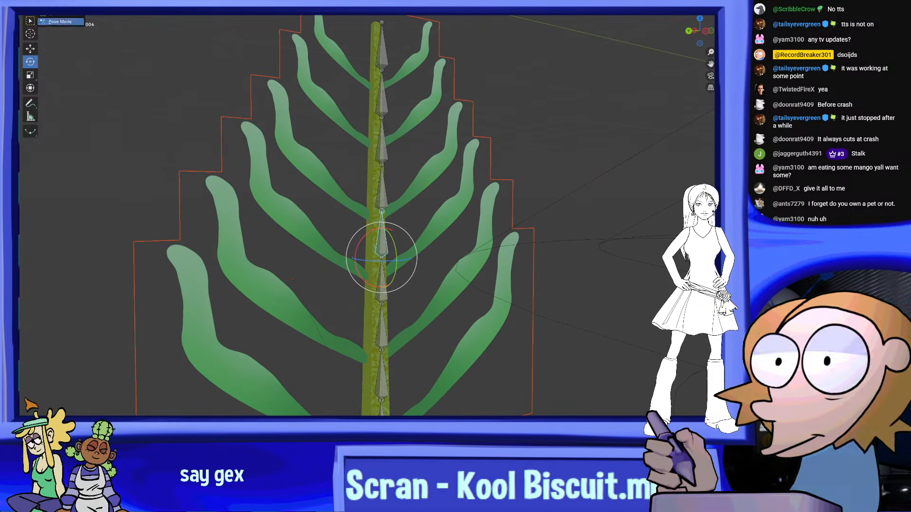
click(60, 21)
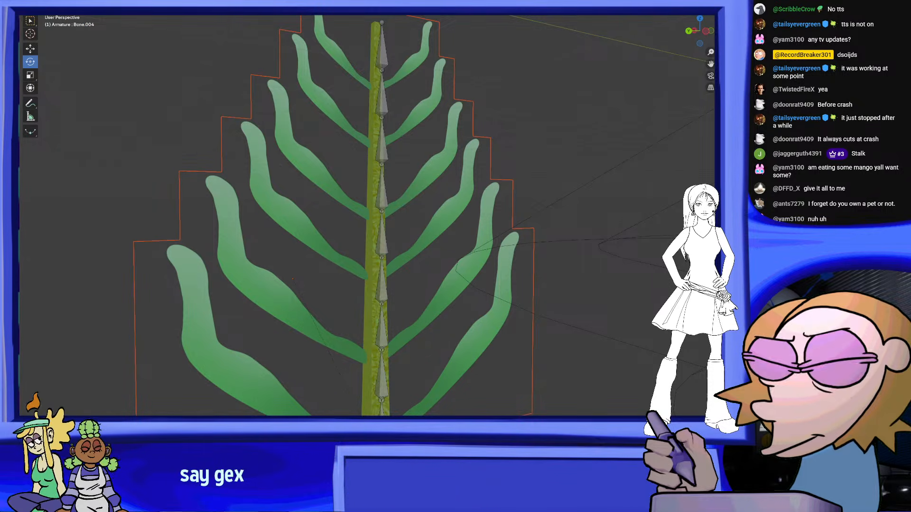
click(60, 4)
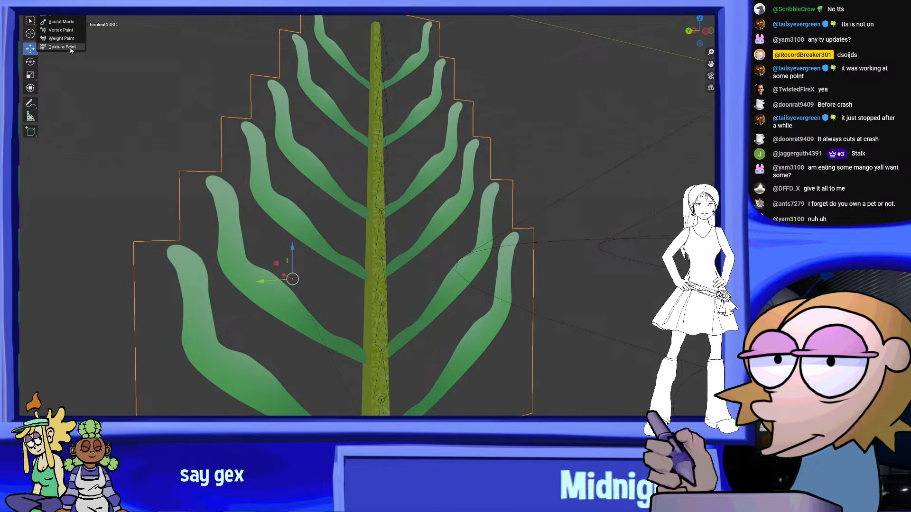
click(69, 39)
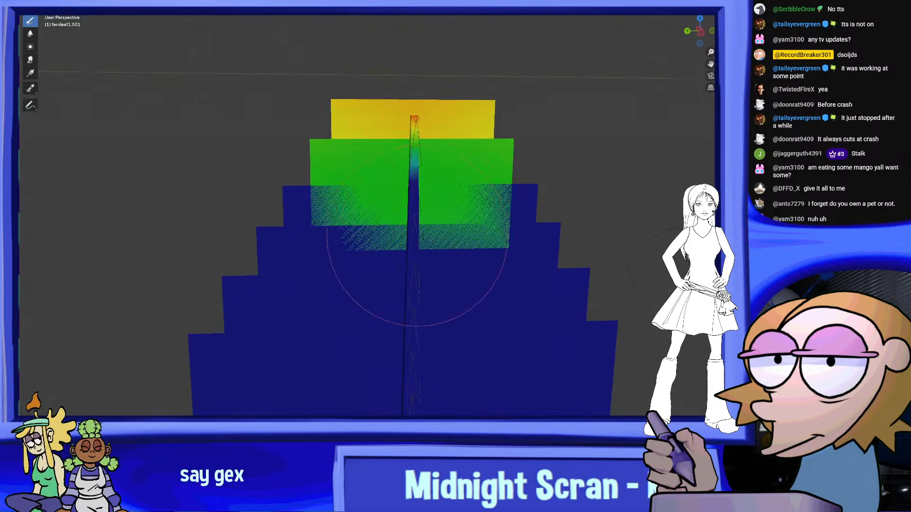
middle_drag(416, 205, 417, 220)
scroll(451, 222, down, 1)
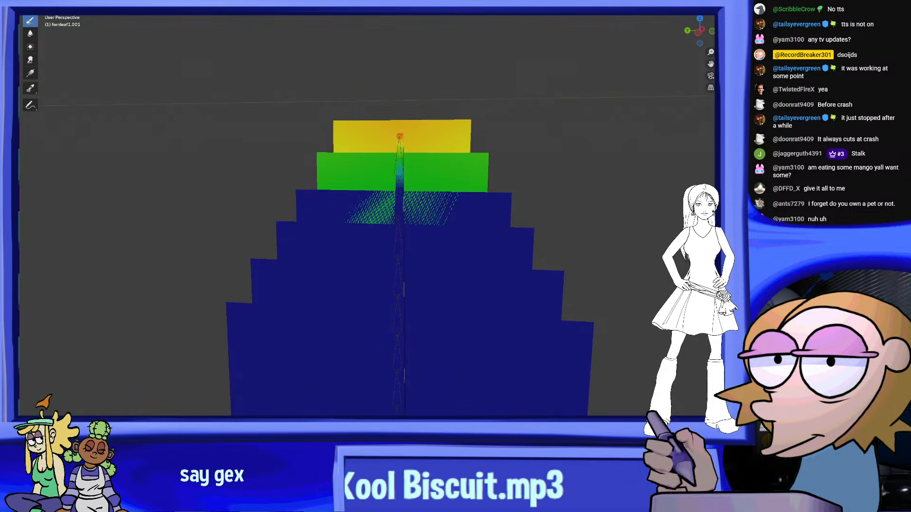
mouse_move(510, 209)
middle_down()
mouse_move(356, 214)
mouse_move(98, 33)
middle_up()
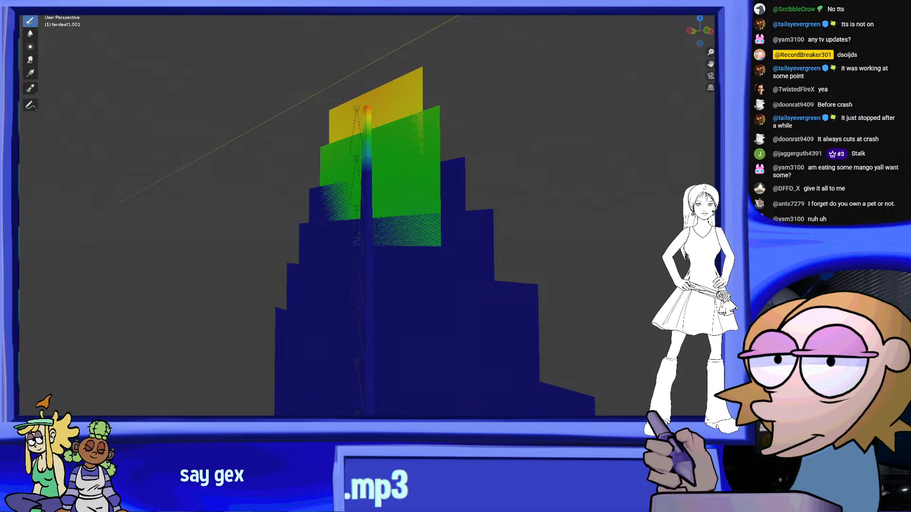
Return the joined leaves from Weight Paint to Object Mode and check the whole frond from several angles
click(61, 5)
middle_drag(474, 209, 553, 211)
scroll(462, 155, down, 2)
scroll(463, 190, down, 4)
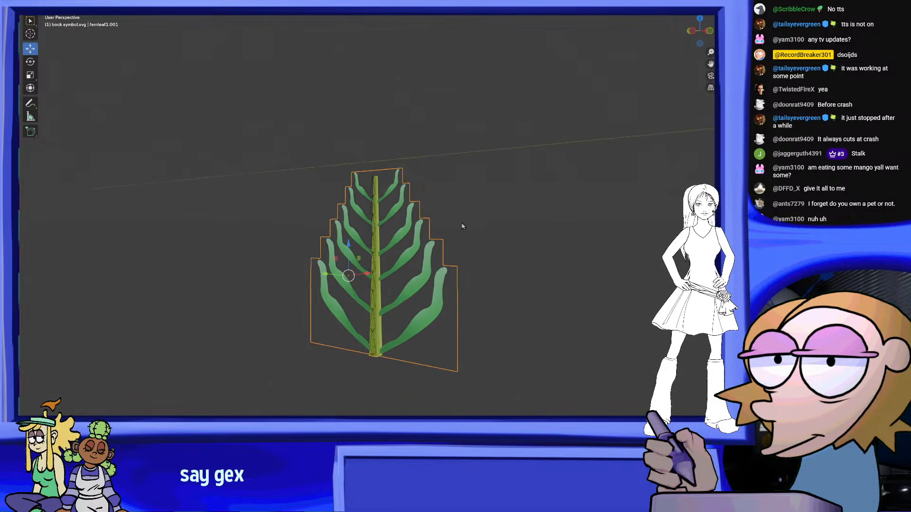
scroll(464, 227, up, 4)
middle_drag(447, 293, 598, 315)
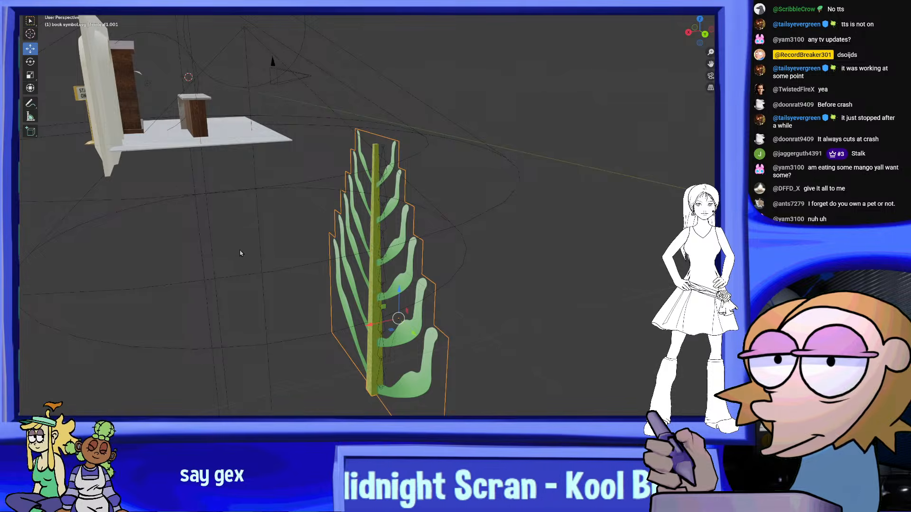
Put the stalk's armature in Pose Mode and rotate its bones, starting near the base, to curl the frond into a drooping arc
middle_drag(240, 252, 438, 255)
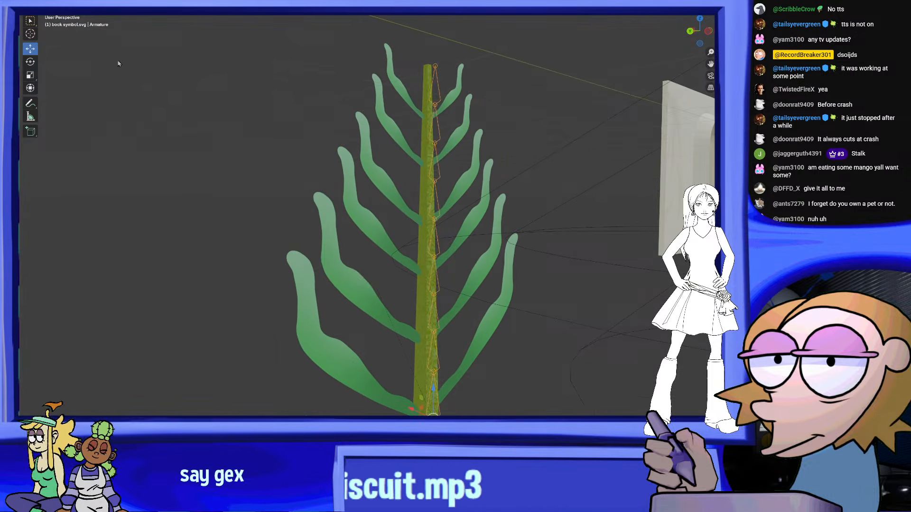
mouse_move(119, 64)
middle_down()
mouse_move(229, 83)
mouse_move(114, 53)
middle_up()
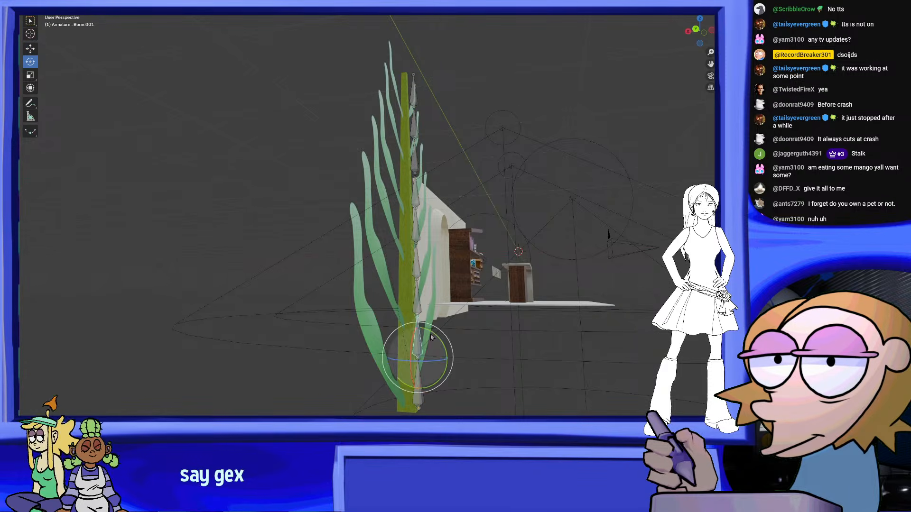
drag(431, 337, 447, 350)
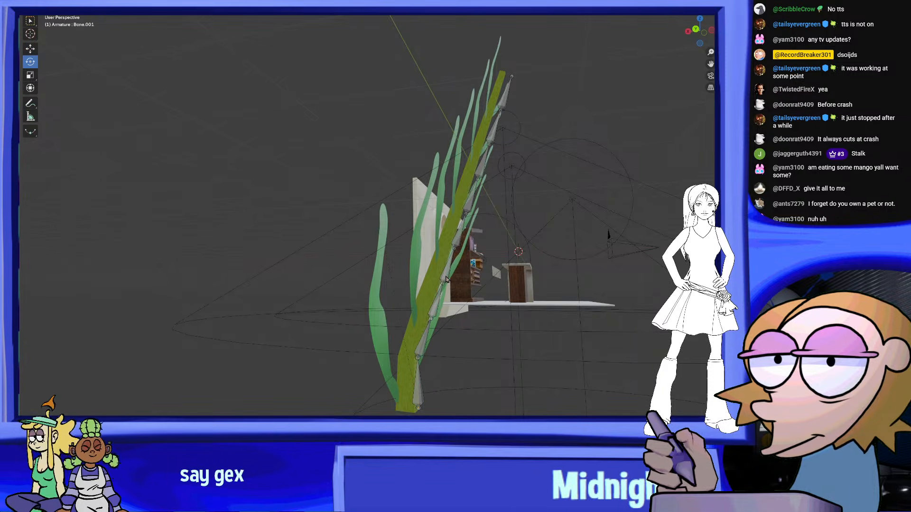
drag(462, 256, 612, 233)
middle_drag(612, 233, 467, 211)
Back in Object Mode, scale the posed frond's armature down and move it onto the bookcase's middle shelf beside the pot
scroll(574, 270, down, 5)
shift+middle_drag(571, 173, 252, 189)
scroll(251, 172, up, 4)
middle_drag(309, 190, 414, 240)
middle_drag(587, 203, 538, 200)
scroll(539, 200, up, 2)
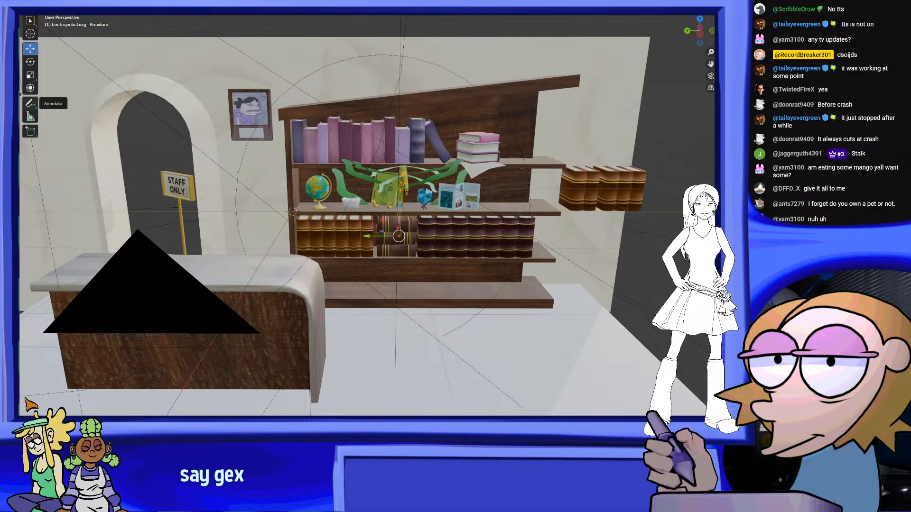
key(s)
click(392, 217)
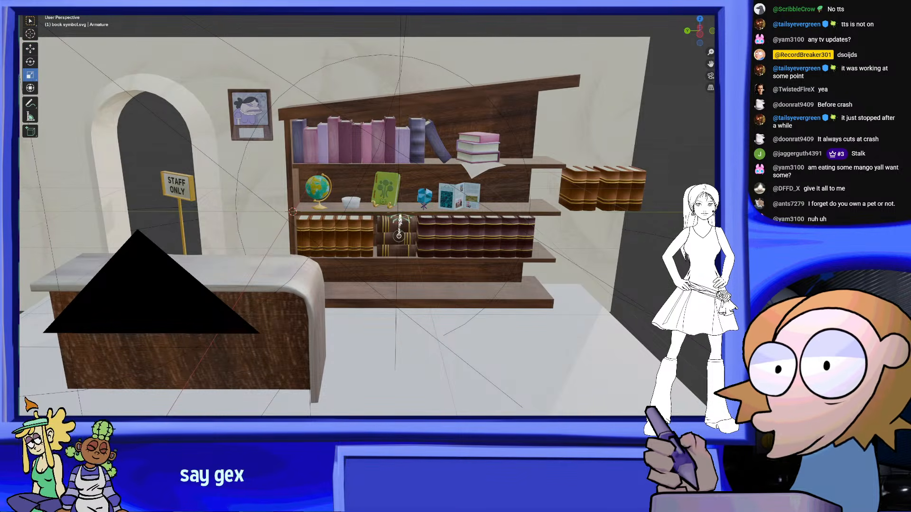
key(g)
click(365, 193)
scroll(399, 216, up, 6)
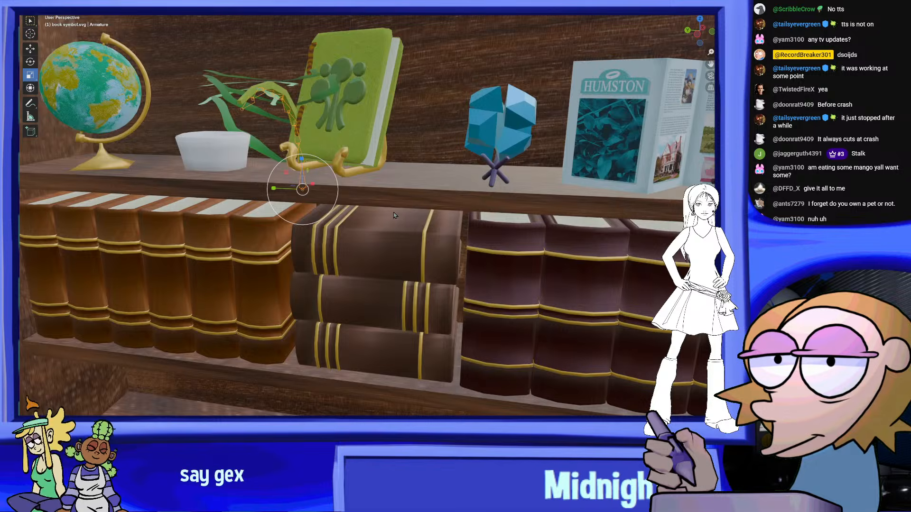
Move the frond over the white pot and scale it down further so it suits the pot's size
middle_drag(395, 209, 327, 162)
key(g)
click(418, 197)
key(s)
click(335, 206)
Rotate the frond so it arches out over the front of the pot
click(30, 62)
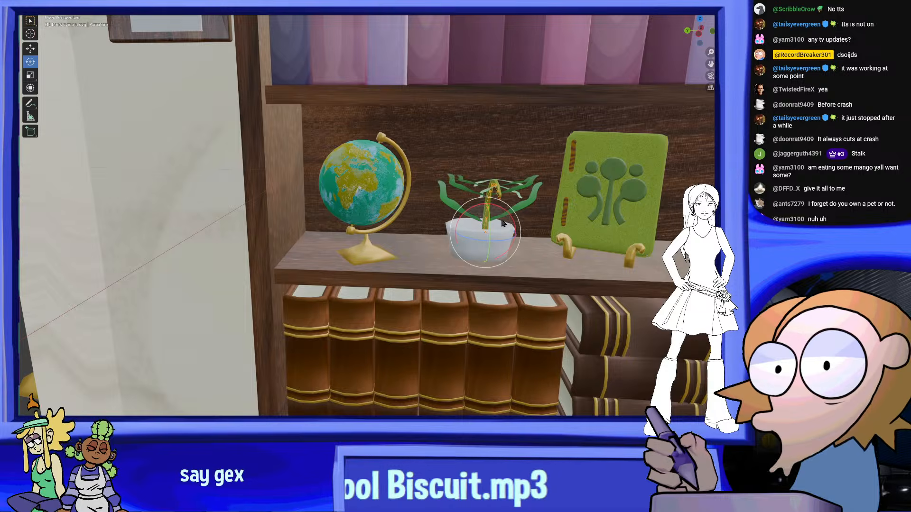
drag(488, 210, 514, 252)
middle_drag(516, 254, 528, 234)
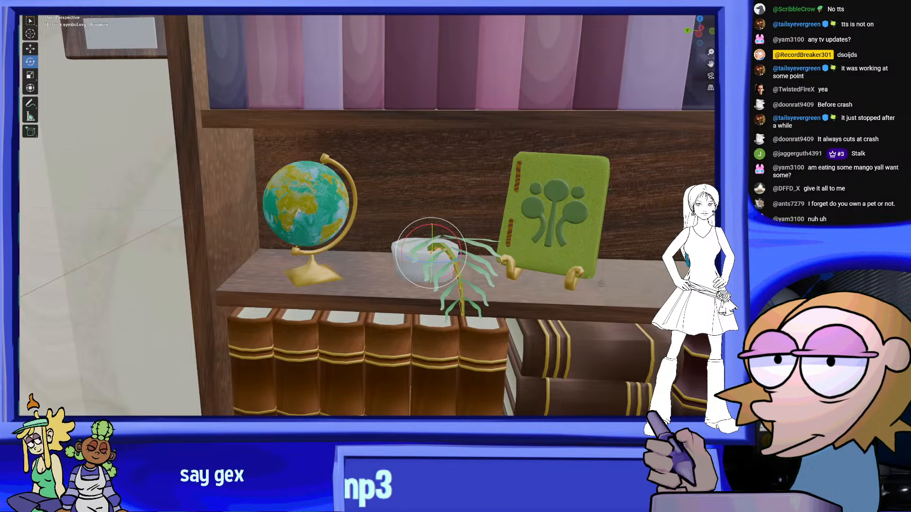
Through the camera in rendered shading, turn the frond to droop on the globe's side and shift it to that edge of the pot
key(KP_0)
scroll(529, 268, up, 5)
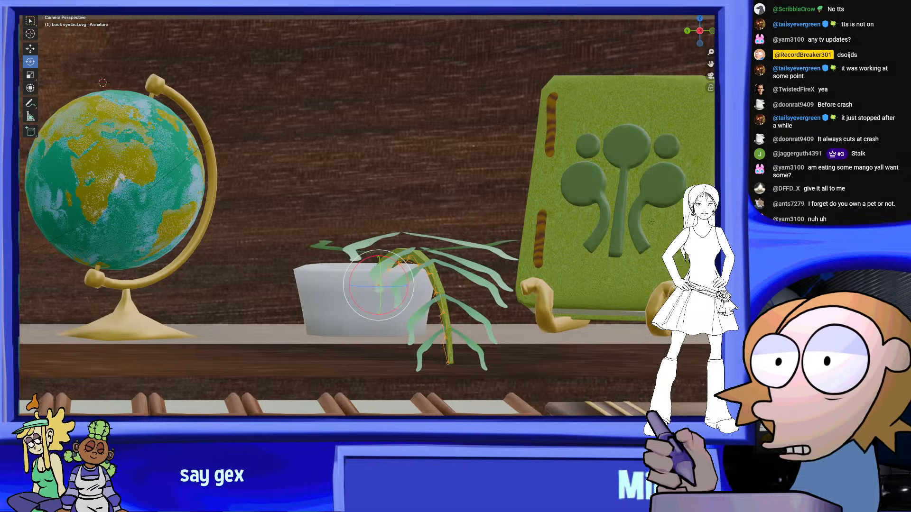
click(705, 8)
shift+middle_drag(474, 293, 490, 273)
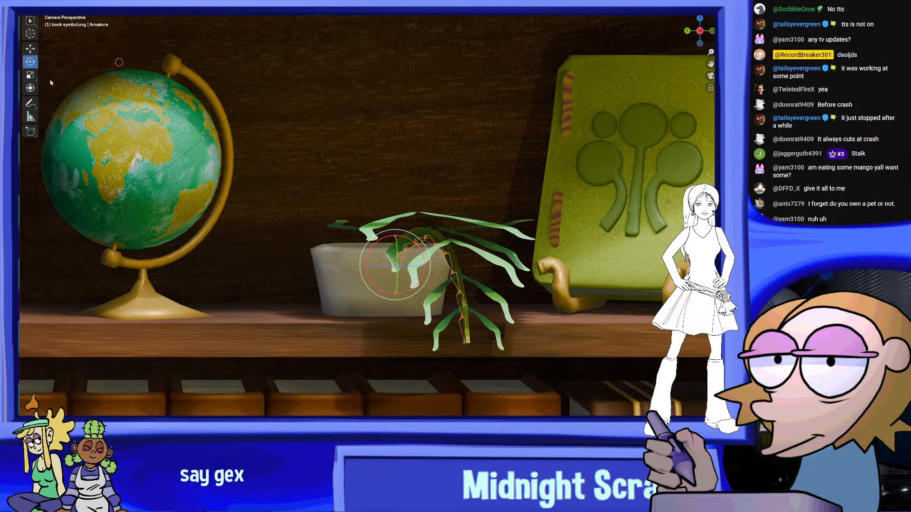
drag(418, 268, 396, 269)
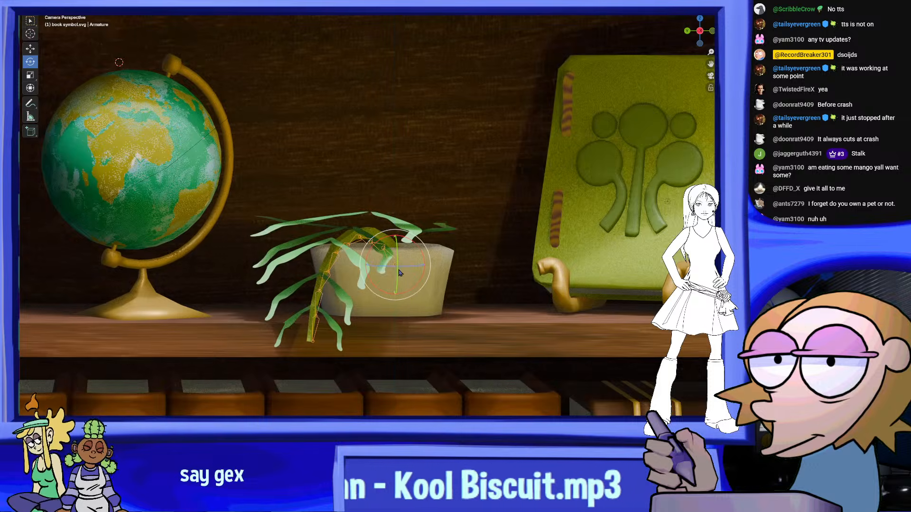
key(g)
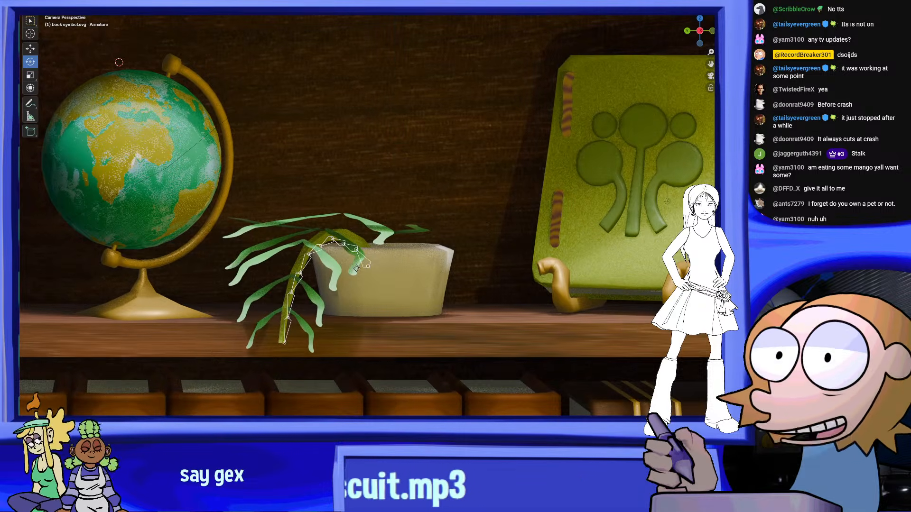
scroll(434, 258, down, 2)
scroll(369, 279, down, 4)
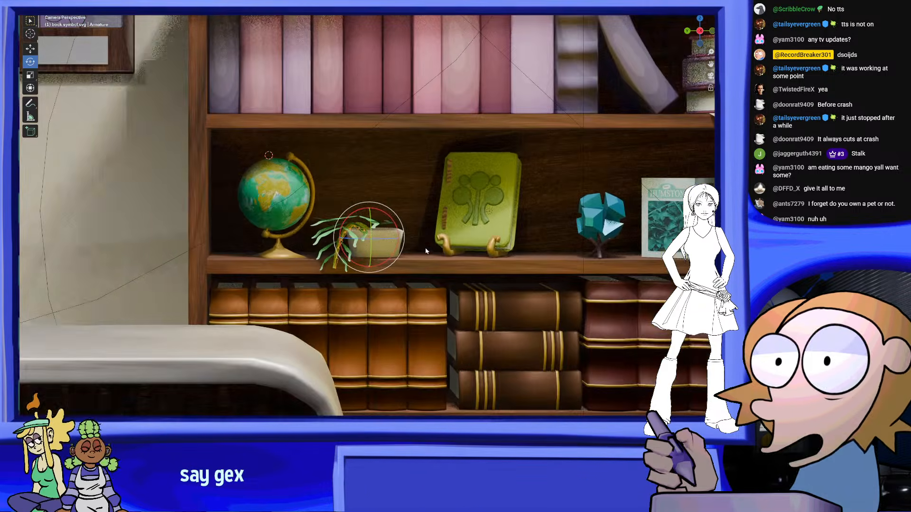
scroll(405, 316, up, 6)
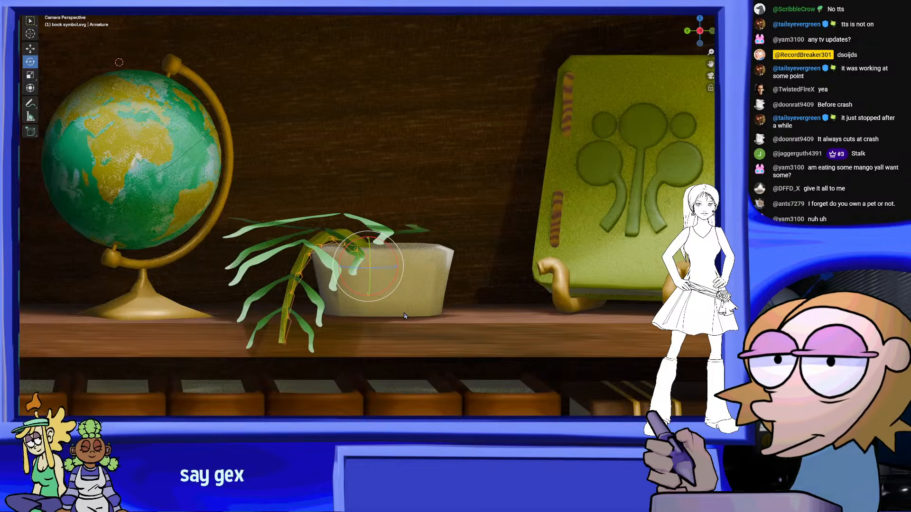
Duplicate the frond's leaves, stalk and armature and rotate the copy to droop towards the green book
scroll(405, 316, up, 3)
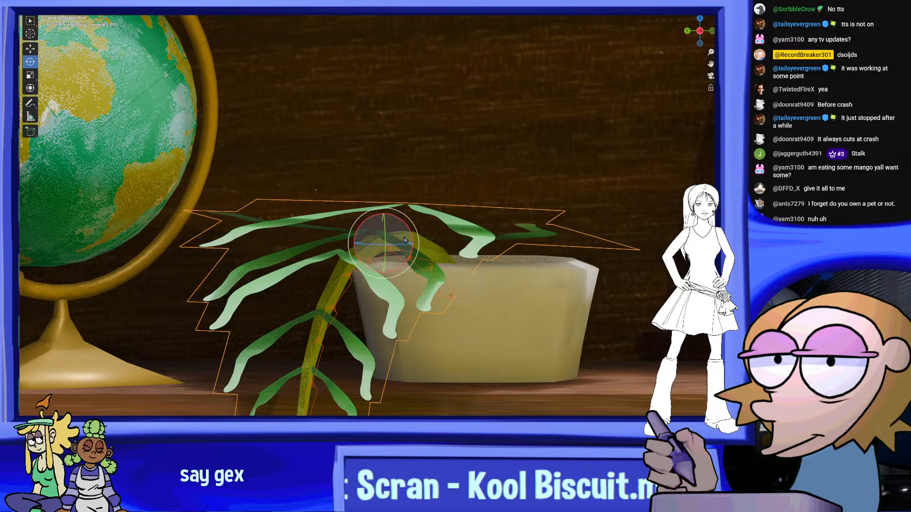
key(shift+d)
click(493, 179)
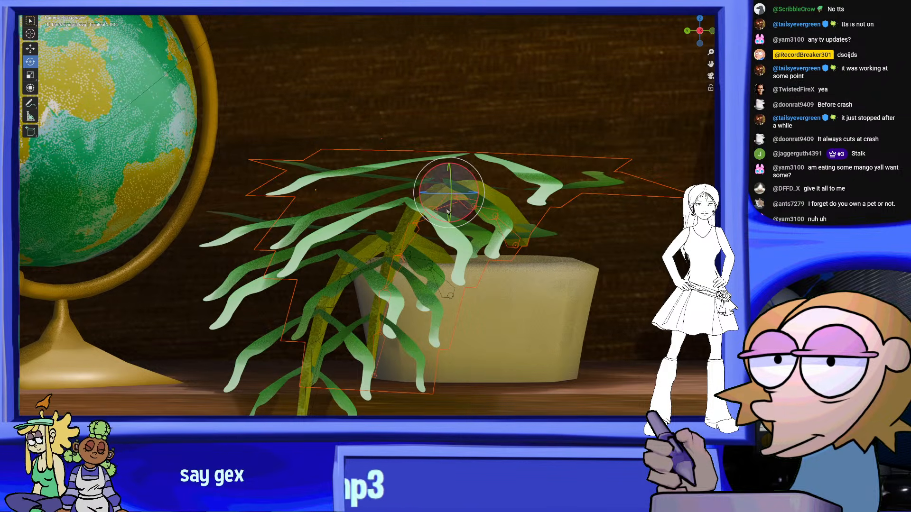
drag(459, 197, 421, 258)
scroll(532, 237, down, 2)
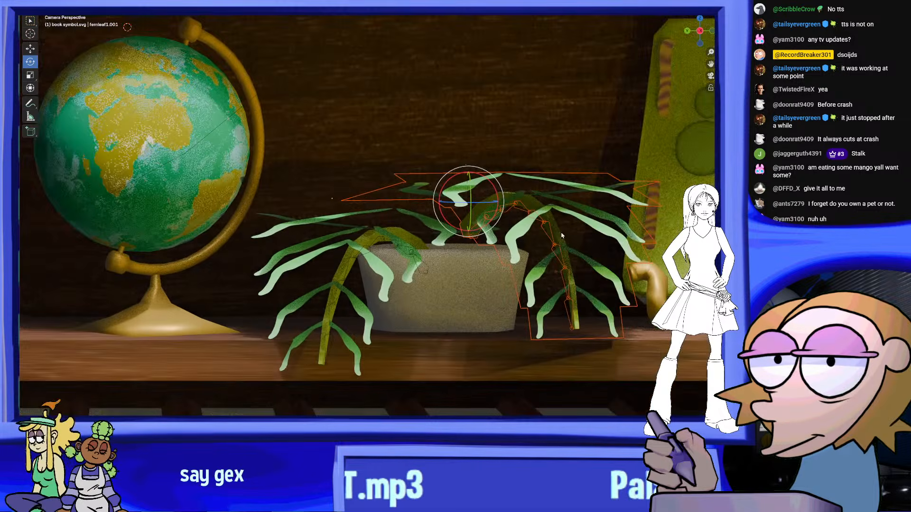
Move the copied frond down into the pot and rotate it so its stalk arches upward towards the green book
shift+middle_drag(532, 234, 443, 227)
key(g)
click(425, 253)
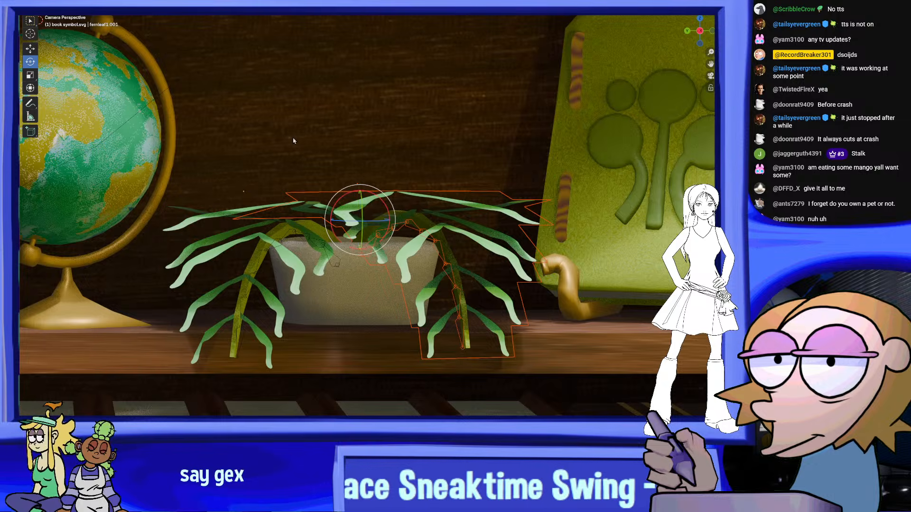
drag(384, 216, 401, 197)
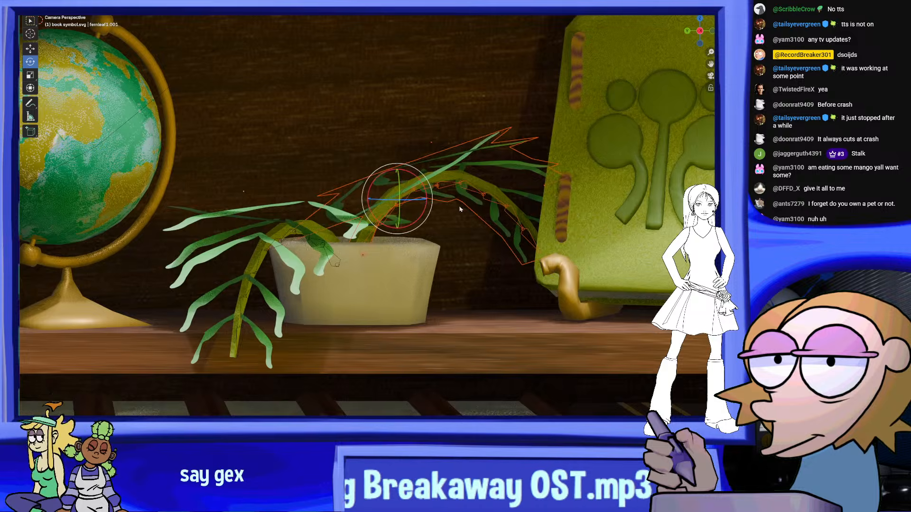
Examine the two-frond plant among the shelf objects in the camera view with overlays hidden, and inspect the pot up close from other angles
scroll(460, 209, down, 5)
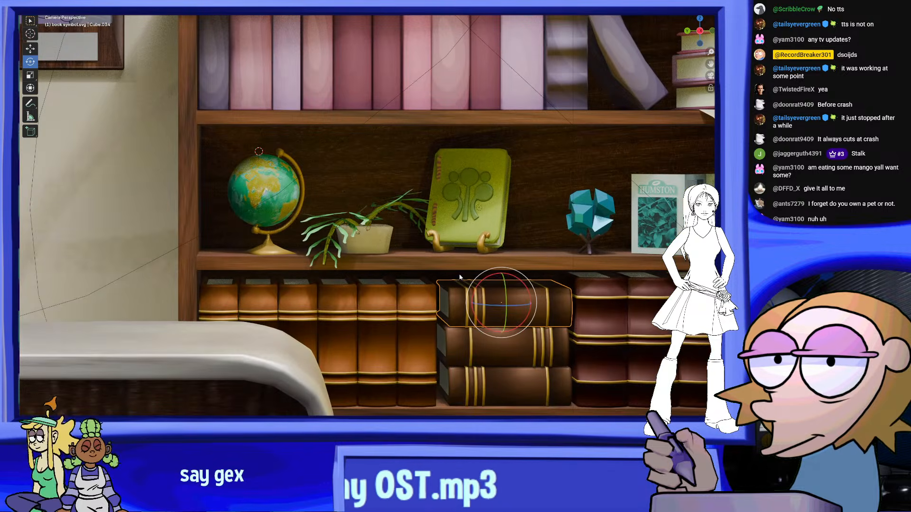
scroll(459, 277, down, 4)
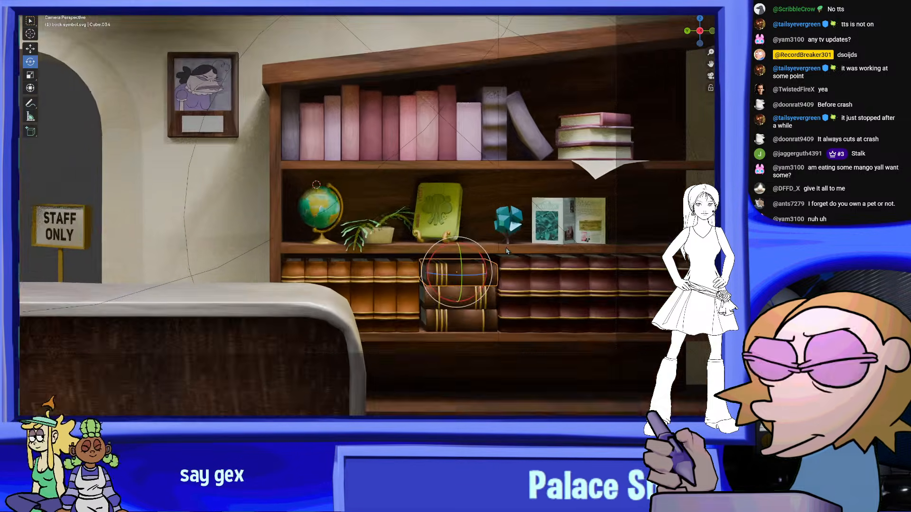
scroll(507, 251, up, 4)
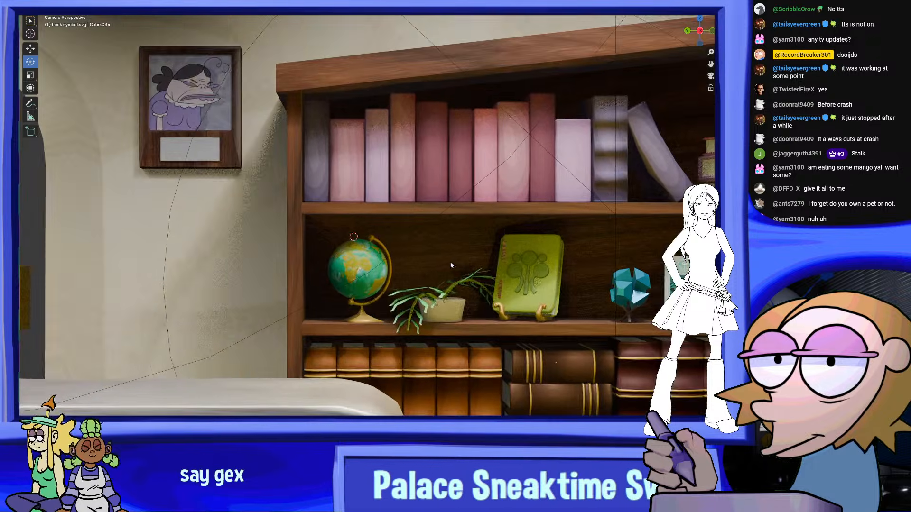
scroll(451, 266, up, 3)
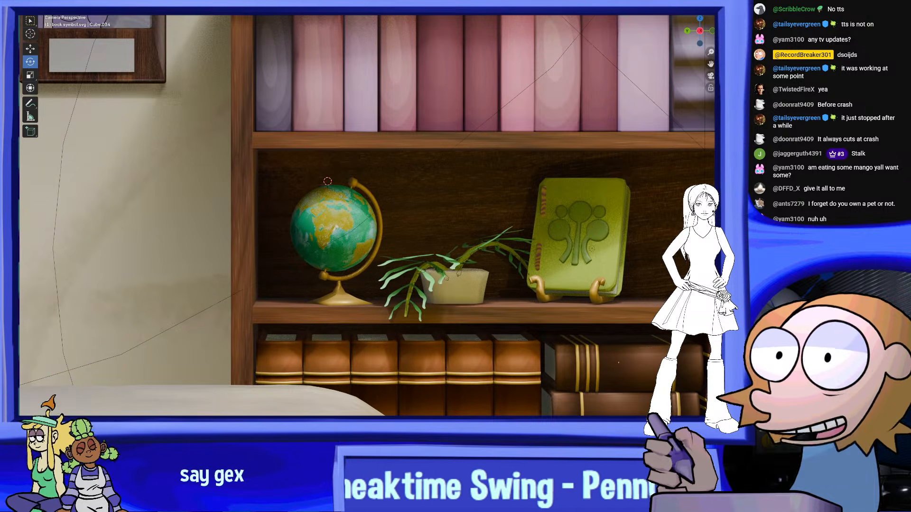
scroll(596, 237, down, 4)
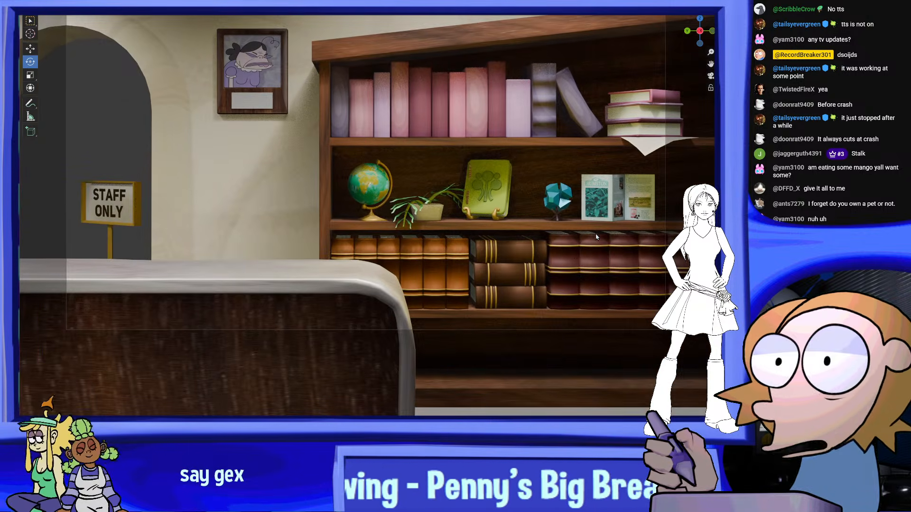
scroll(596, 237, up, 3)
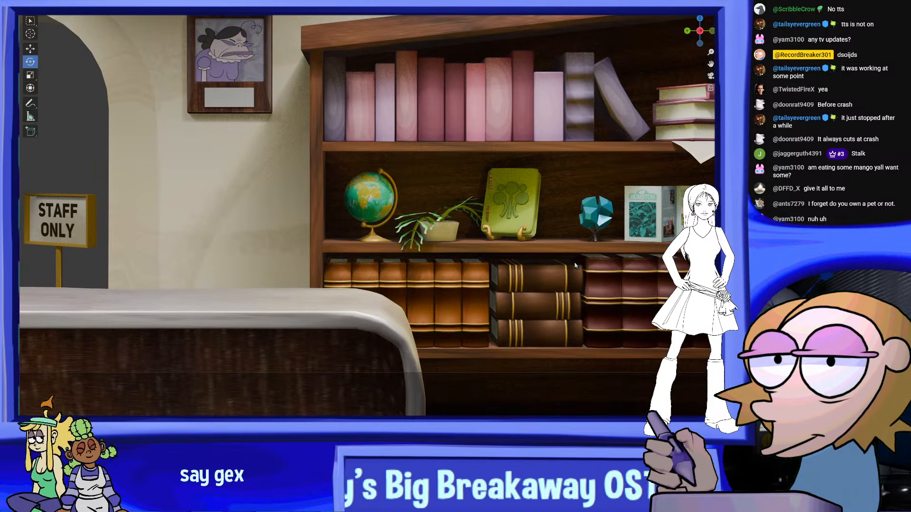
scroll(509, 241, up, 5)
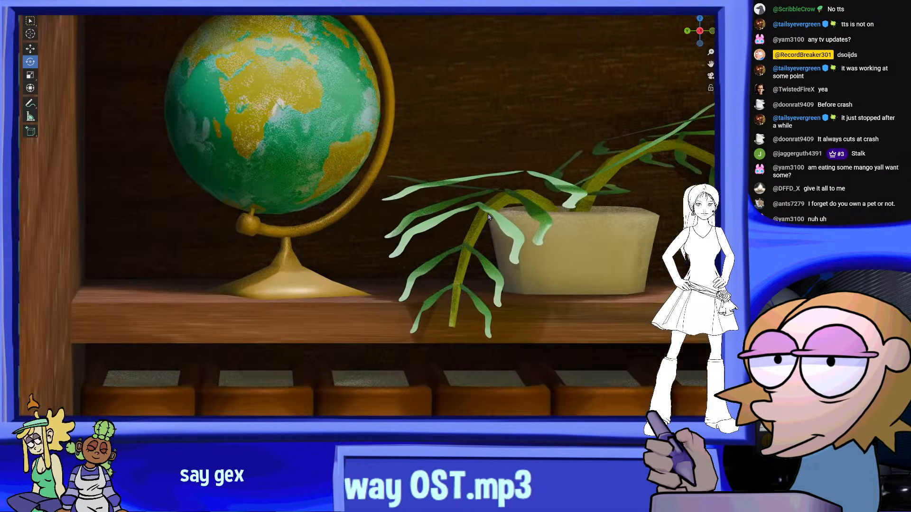
scroll(489, 217, up, 2)
middle_drag(525, 203, 494, 217)
scroll(525, 217, up, 8)
shift+middle_drag(564, 214, 596, 90)
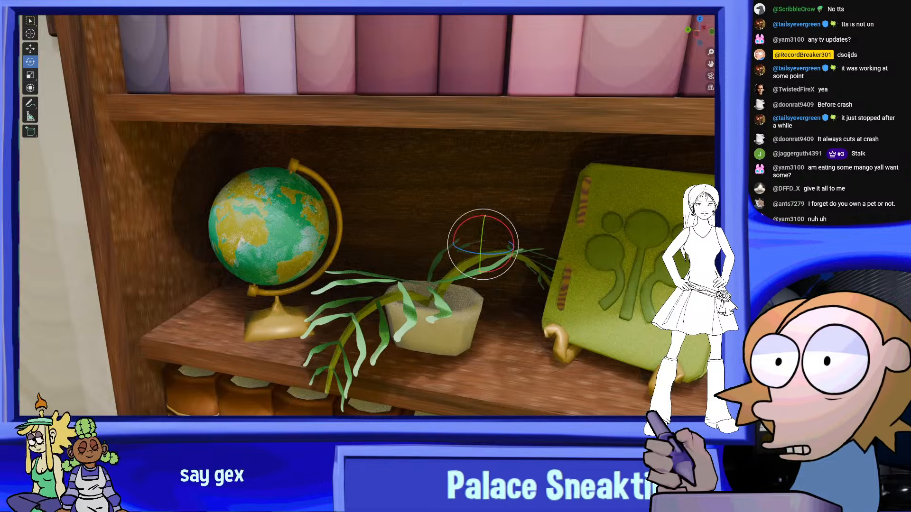
scroll(419, 226, up, 8)
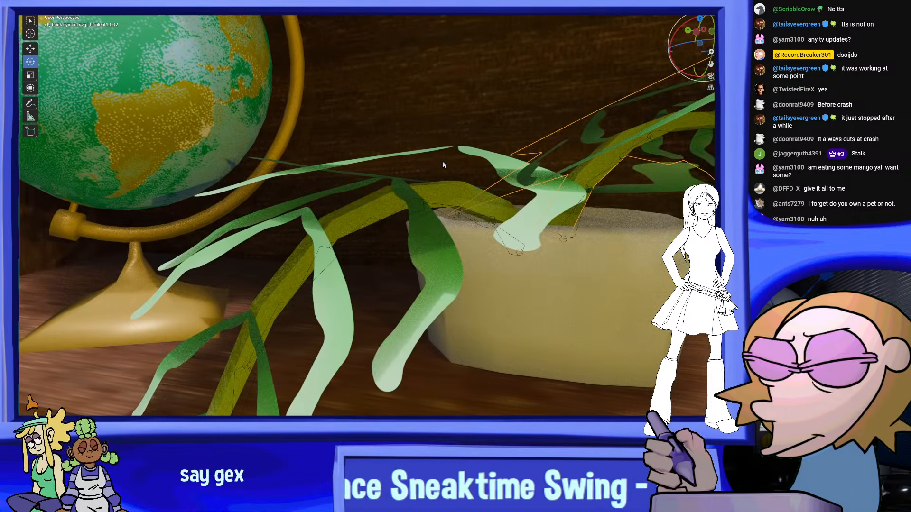
Check the globe-side frond's leaves in Edit Mode, switch them to Weight Paint mode and inspect their bone weights
click(61, 14)
scroll(370, 190, down, 8)
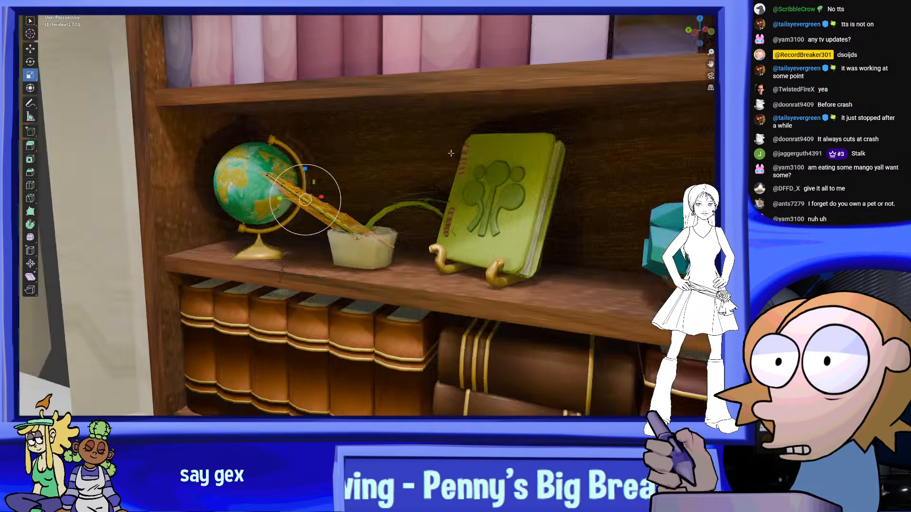
scroll(375, 181, up, 5)
middle_drag(398, 182, 451, 179)
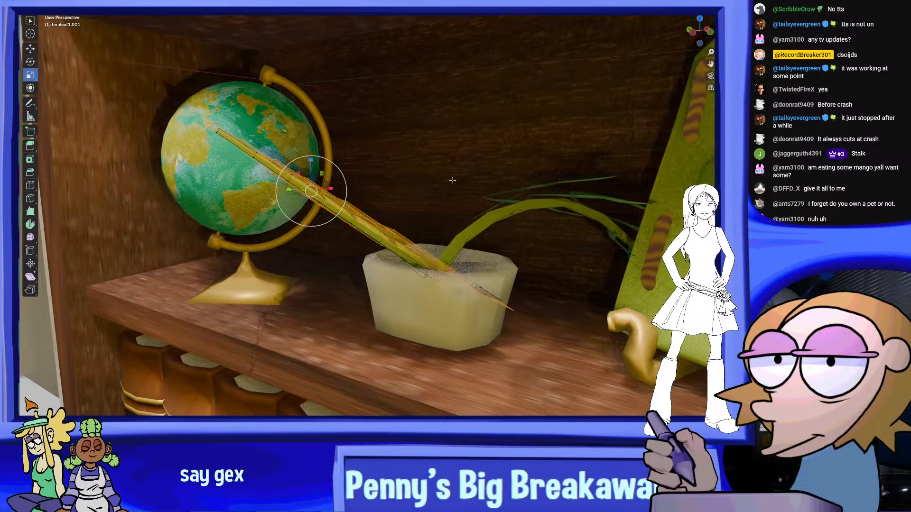
shift+middle_drag(387, 129, 400, 129)
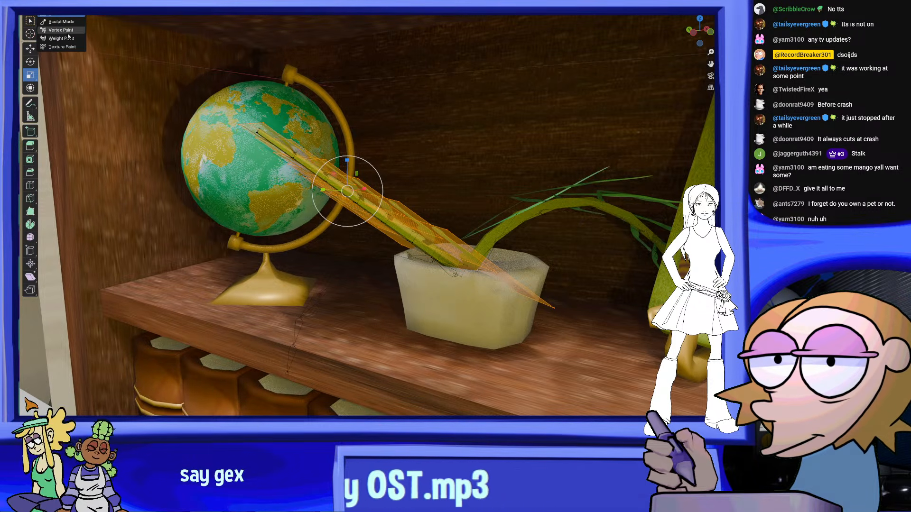
click(67, 38)
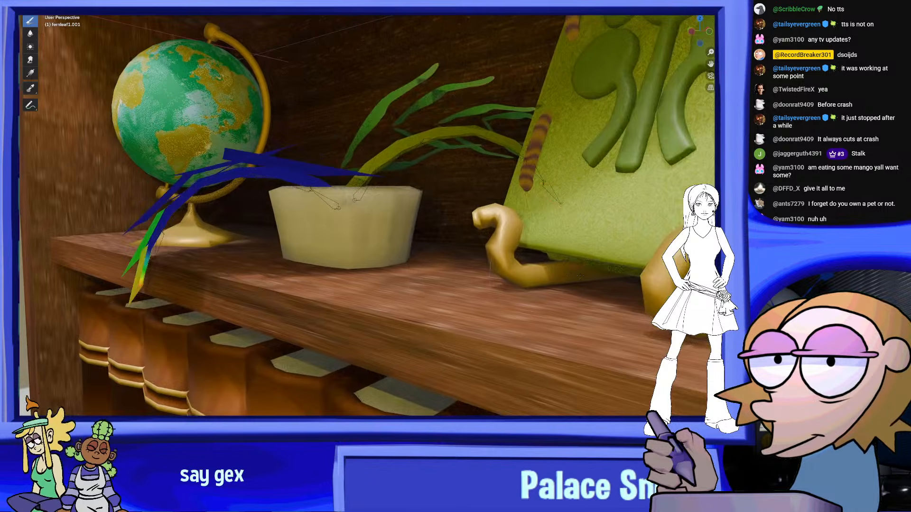
shift+middle_drag(581, 276, 688, 293)
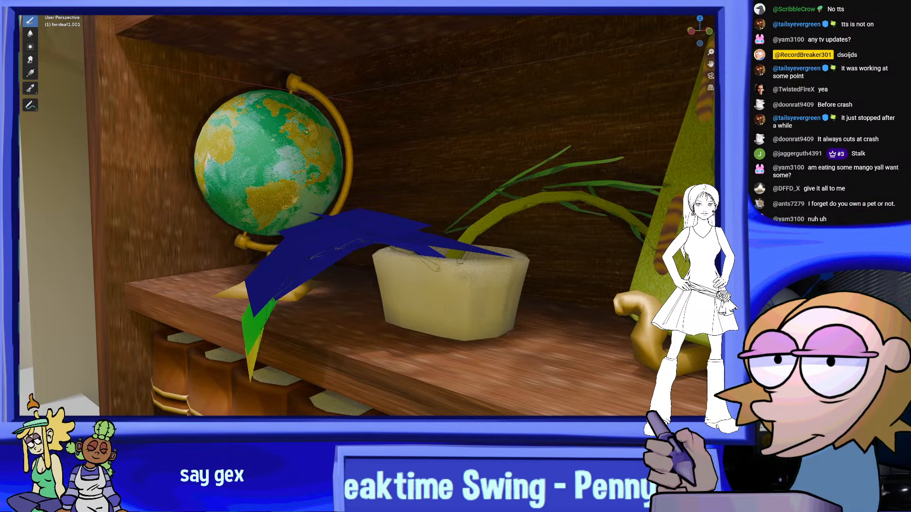
Paint stronger bone weight onto the globe-side frond's leaves near the stalk's upper bend and hide the overlays
mouse_move(635, 315)
middle_down()
mouse_move(635, 281)
mouse_move(647, 310)
middle_up()
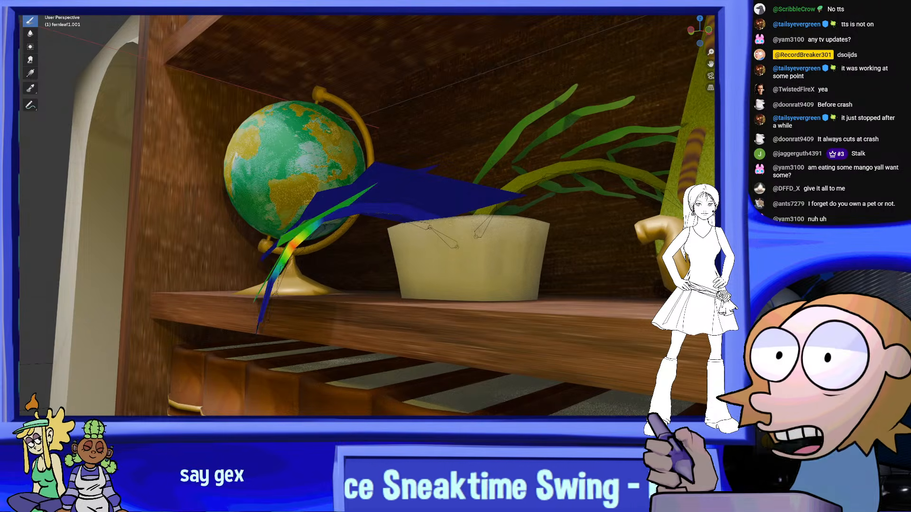
middle_drag(586, 255, 596, 270)
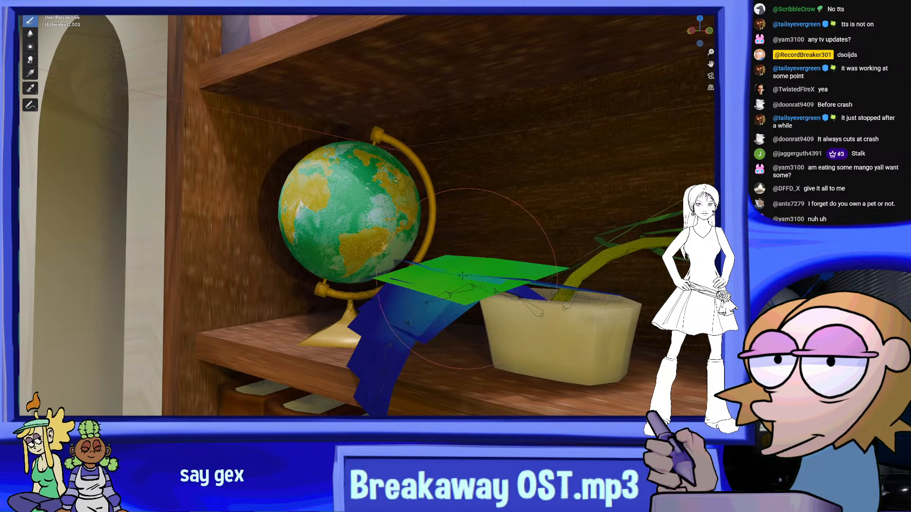
mouse_move(467, 278)
mouse_down()
mouse_move(439, 273)
mouse_move(472, 261)
mouse_move(482, 222)
mouse_up()
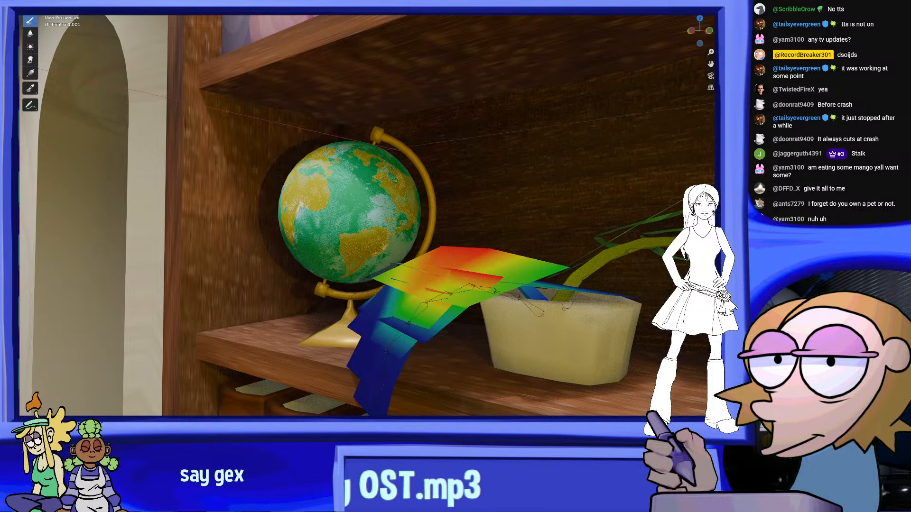
key(shift+alt+z)
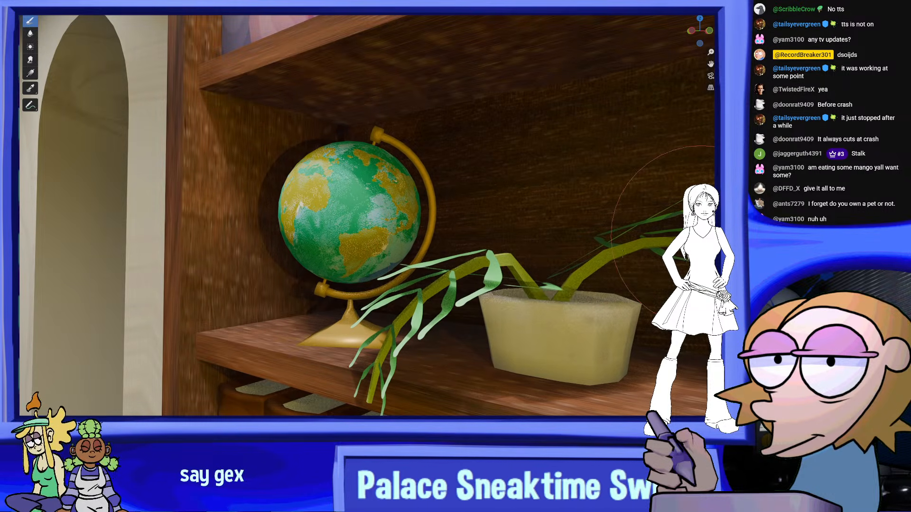
Examine the reweighted globe-side frond and the whole potted plant from several angles and in the camera view
middle_drag(551, 258, 490, 273)
scroll(576, 270, down, 1)
scroll(577, 270, up, 2)
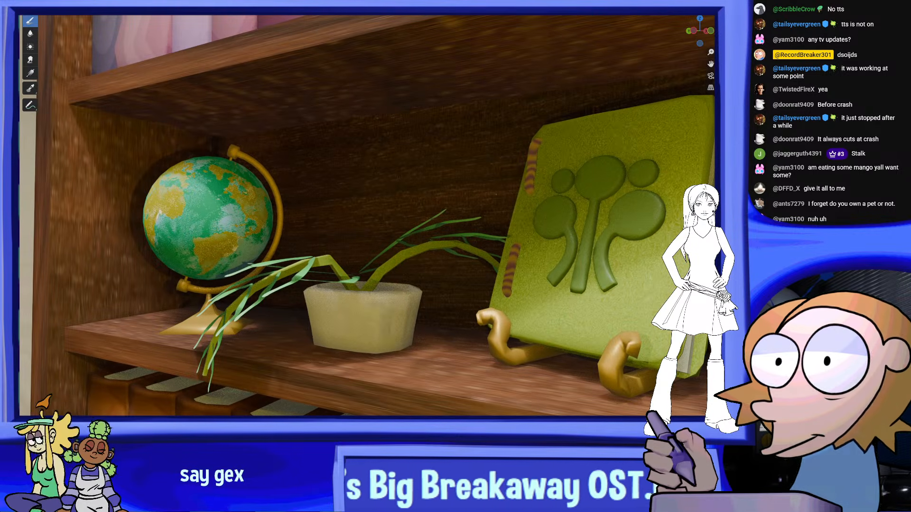
middle_drag(360, 214, 373, 213)
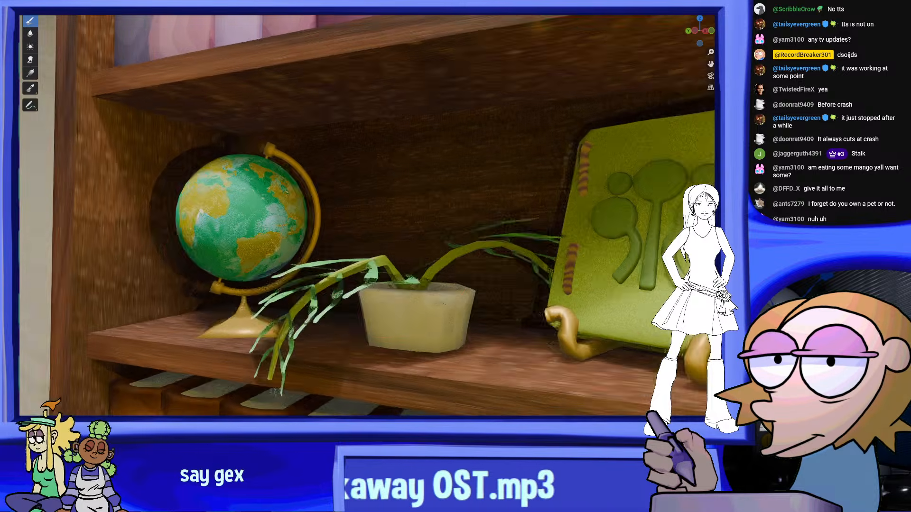
middle_drag(503, 289, 536, 370)
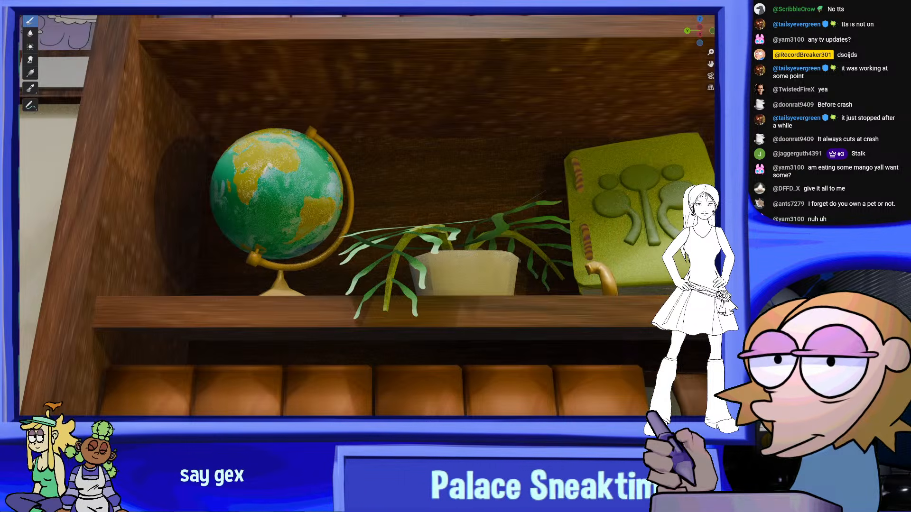
mouse_move(411, 252)
middle_down()
mouse_move(380, 272)
mouse_move(395, 330)
middle_up()
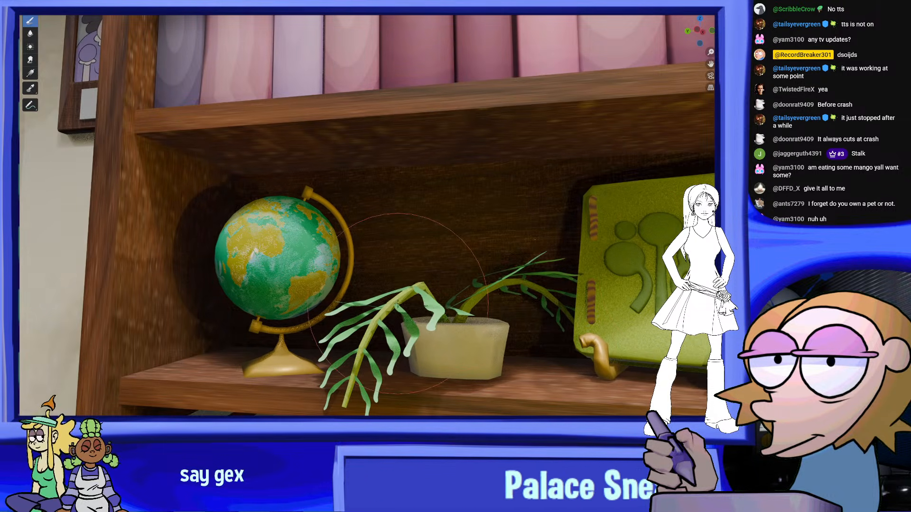
mouse_move(451, 296)
middle_down()
mouse_move(413, 304)
mouse_move(465, 289)
middle_up()
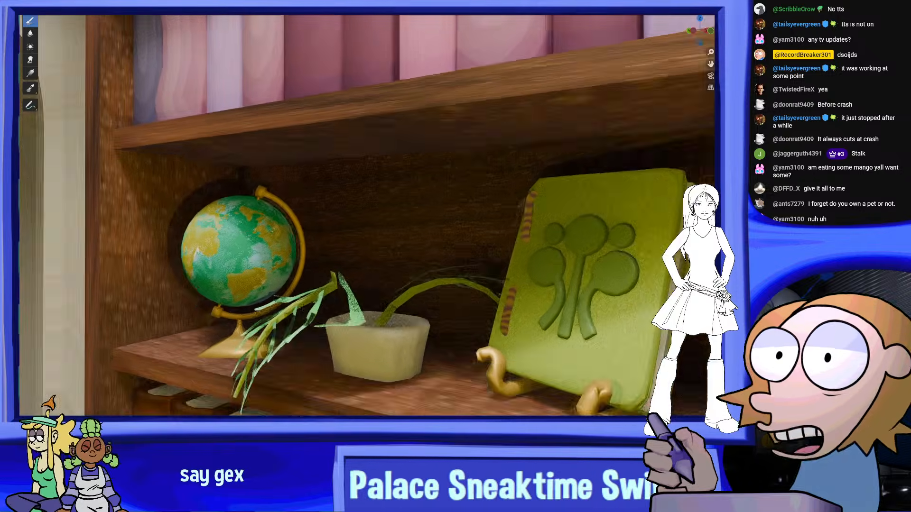
scroll(522, 313, up, 4)
middle_drag(525, 315, 568, 345)
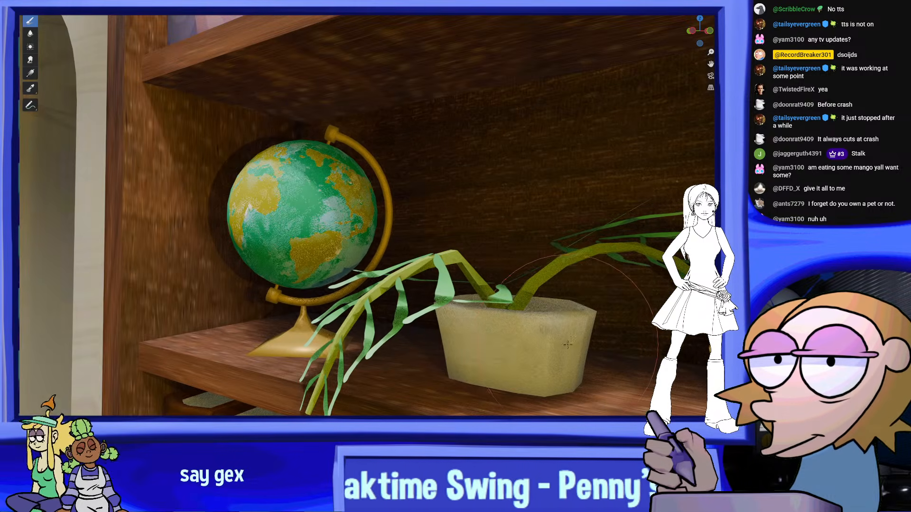
middle_drag(484, 288, 467, 290)
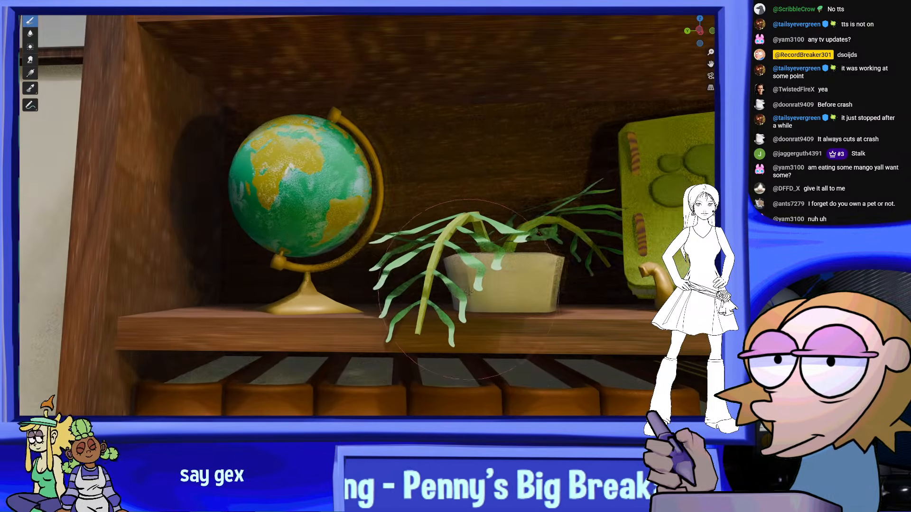
middle_drag(469, 201, 548, 300)
middle_drag(469, 223, 469, 281)
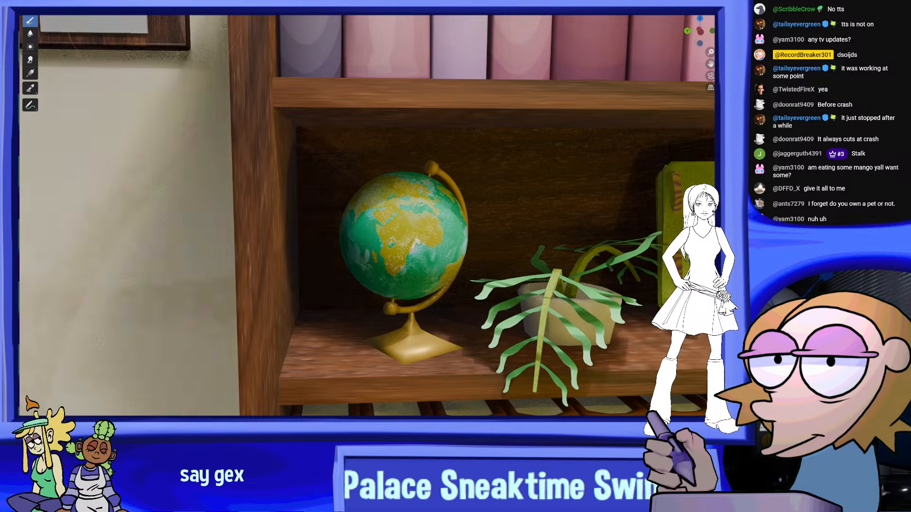
middle_drag(351, 178, 522, 301)
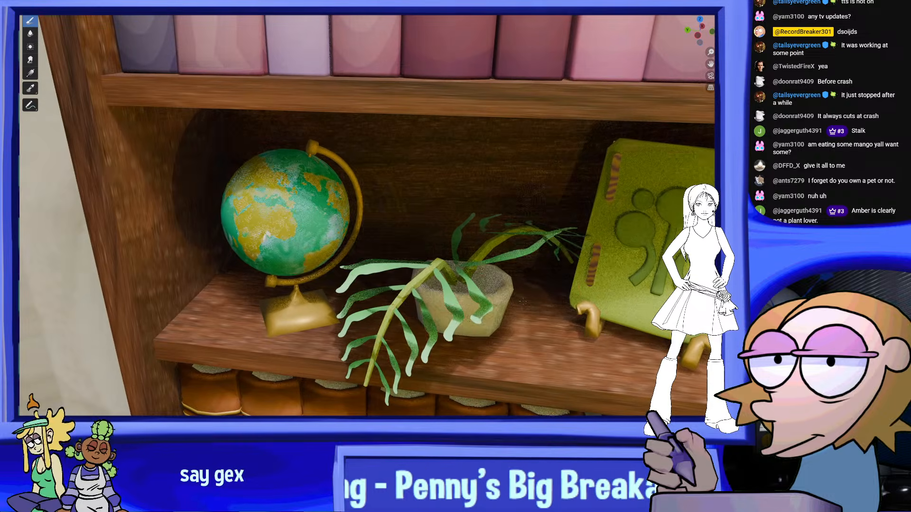
shift+middle_drag(474, 354, 449, 332)
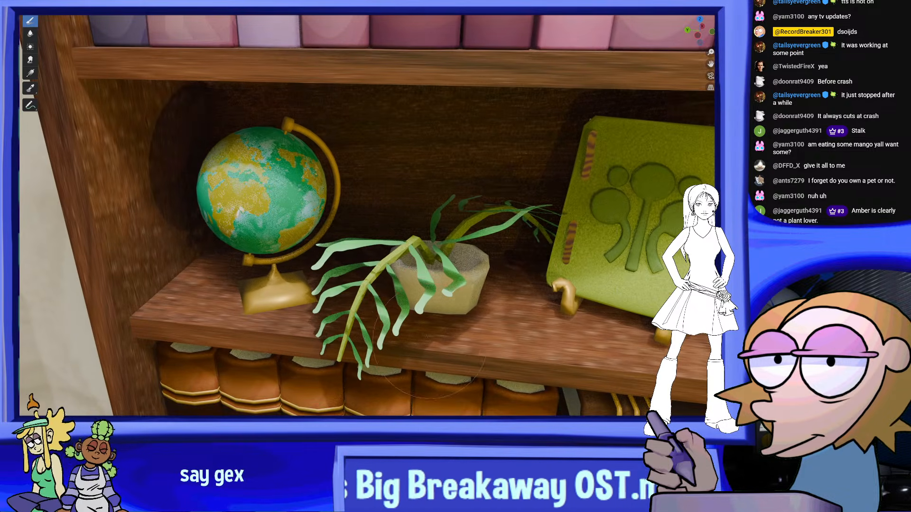
middle_drag(520, 282, 356, 324)
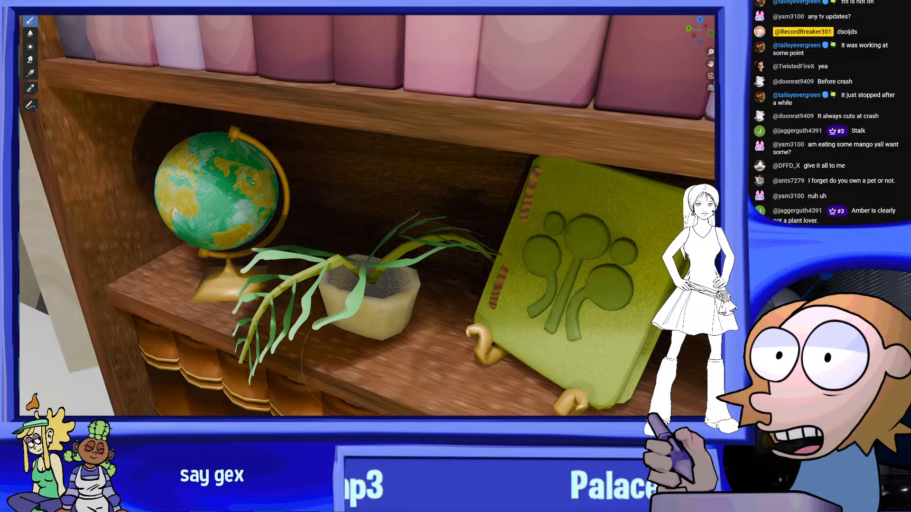
middle_drag(272, 275, 426, 308)
scroll(327, 319, down, 3)
scroll(332, 315, down, 2)
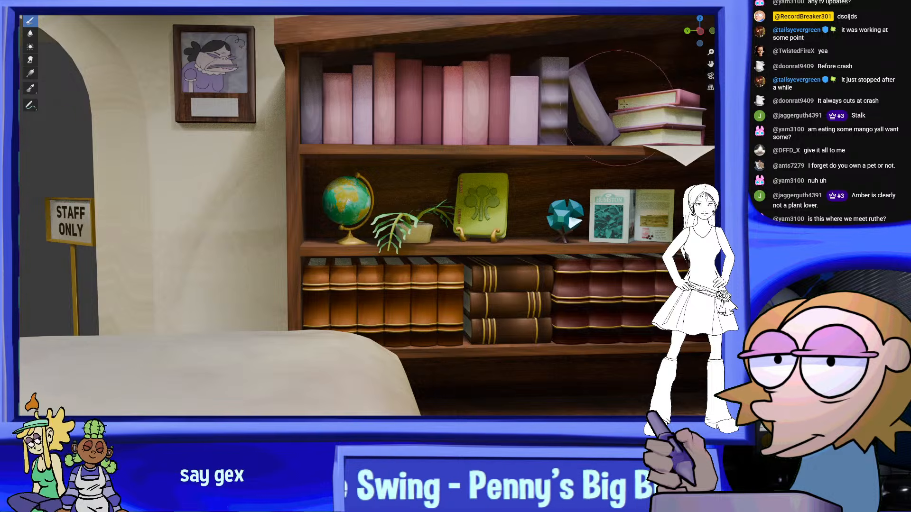
click(710, 76)
scroll(571, 189, down, 7)
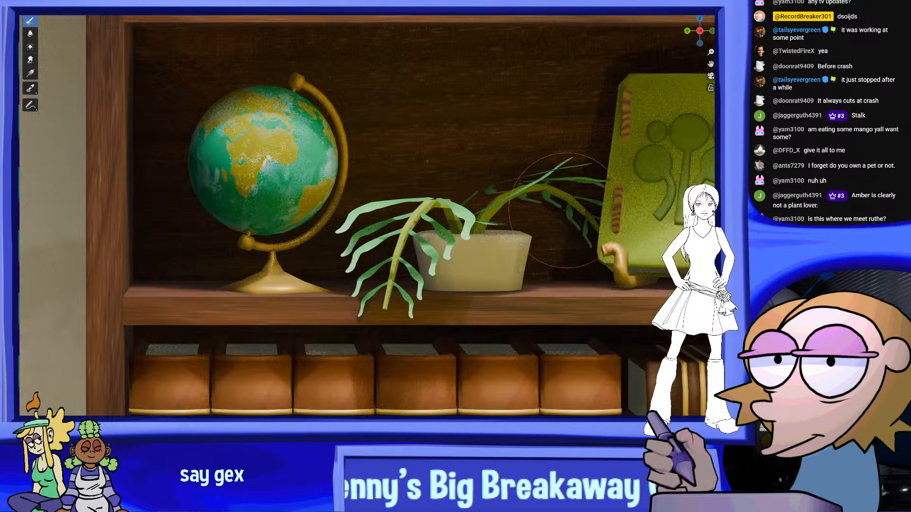
scroll(568, 221, up, 8)
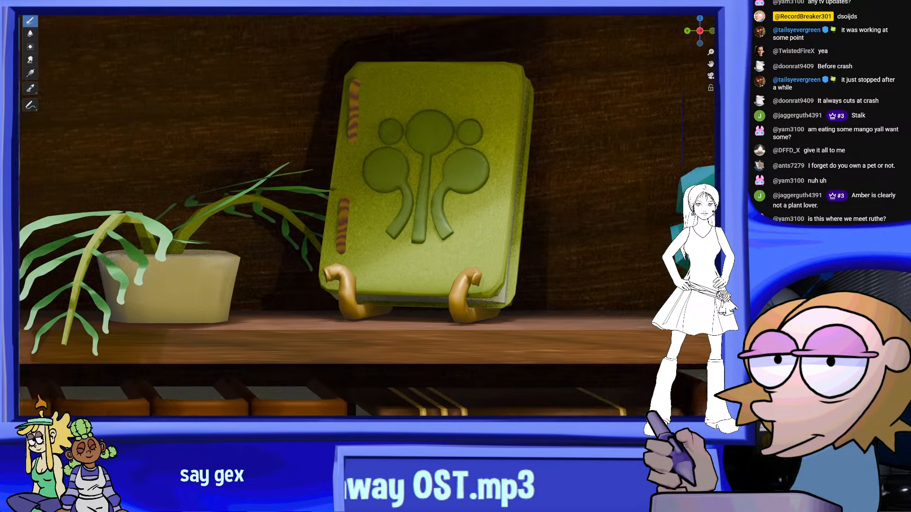
Move the green book and its golden stand along the shelf away from the fern, checking the spacing in the camera view
shift+middle_drag(568, 221, 553, 221)
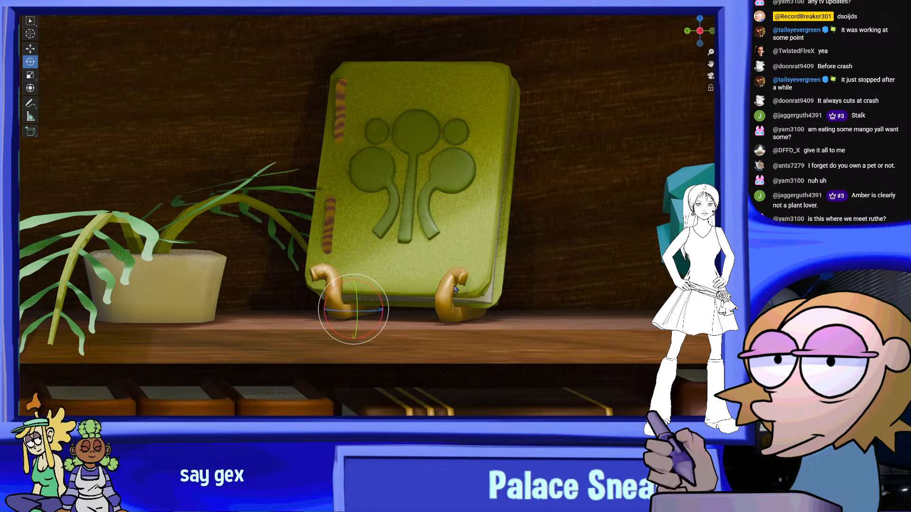
click(463, 242)
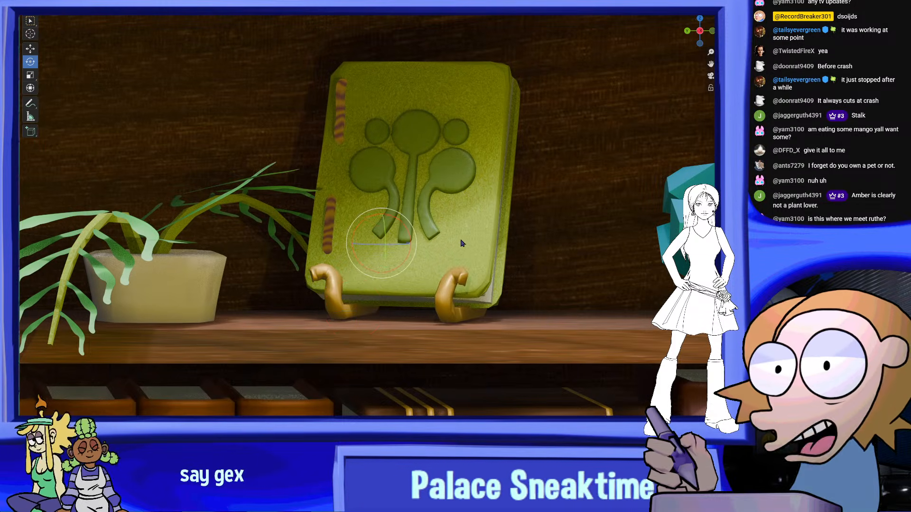
click(30, 49)
drag(349, 244, 414, 235)
scroll(416, 235, down, 6)
shift+middle_drag(447, 237, 461, 247)
scroll(445, 241, up, 1)
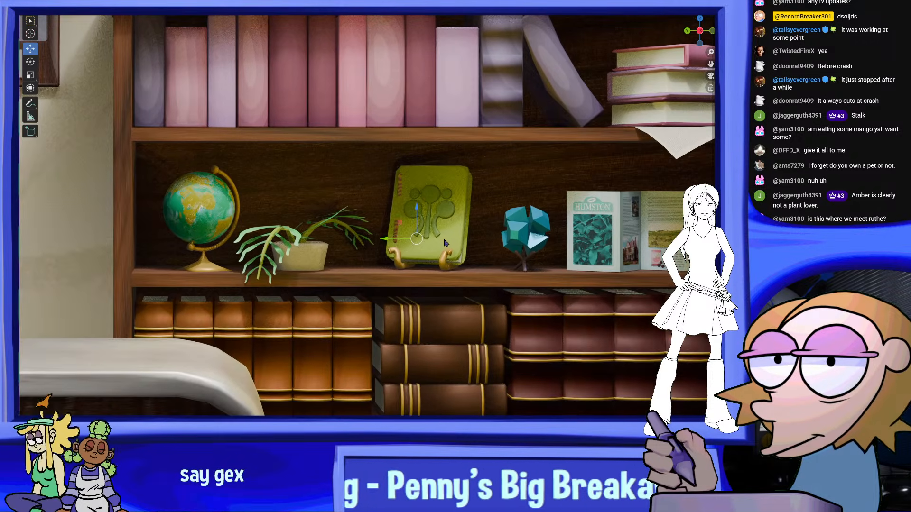
scroll(380, 236, down, 10)
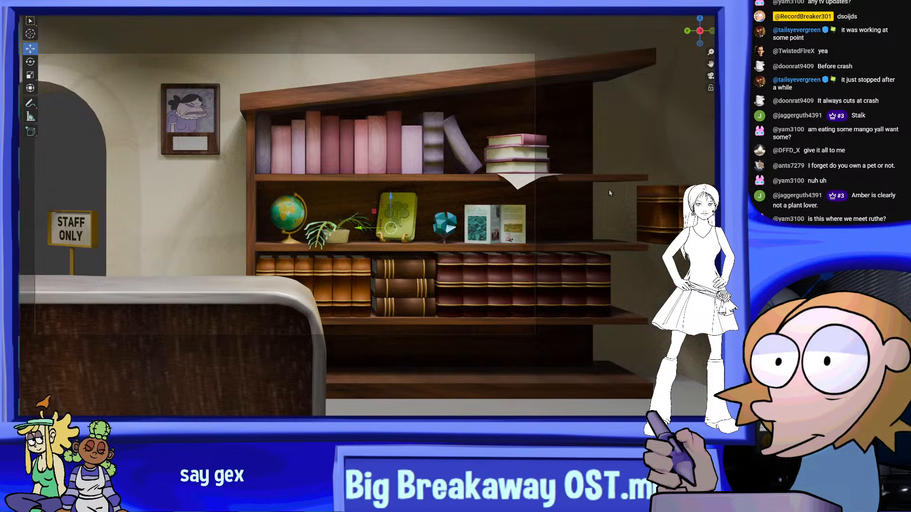
scroll(573, 252, up, 9)
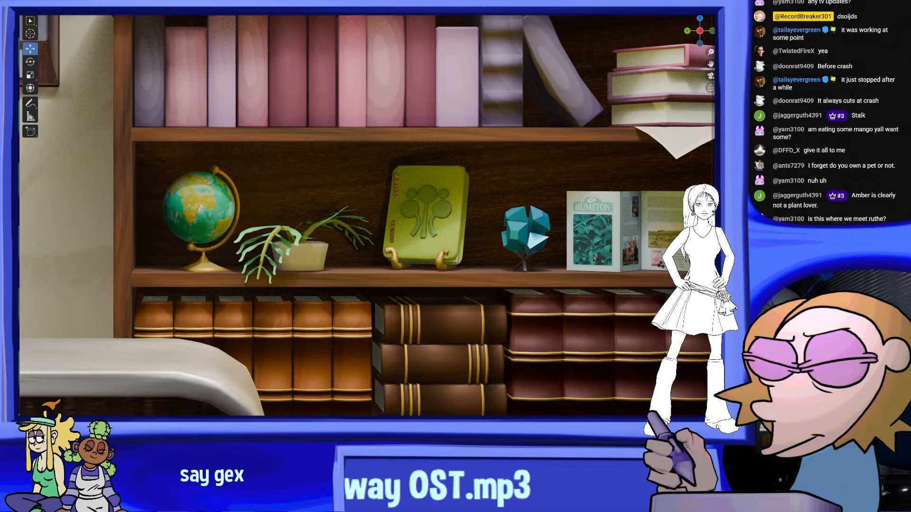
scroll(481, 224, down, 1)
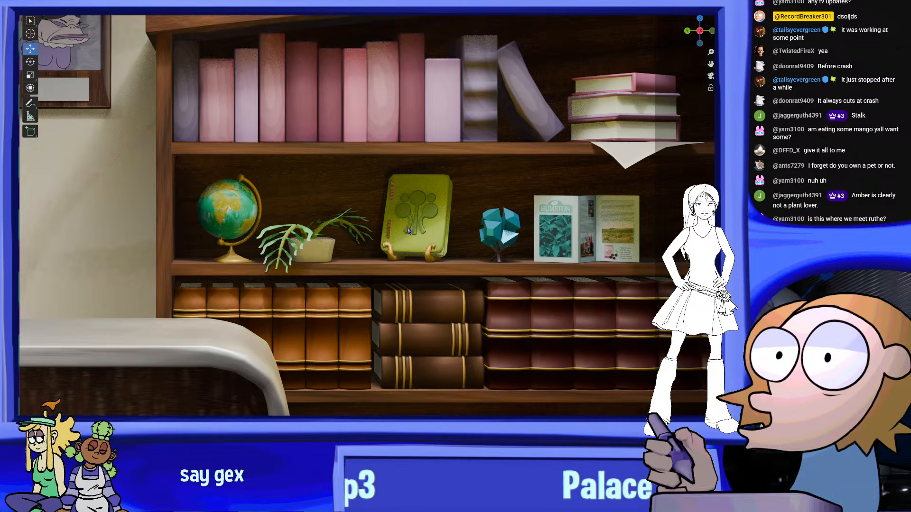
Recolour the cream fern pot to a dark reddish brown
scroll(315, 272, up, 2)
shift+middle_drag(314, 273, 350, 273)
scroll(350, 273, up, 3)
scroll(417, 234, down, 8)
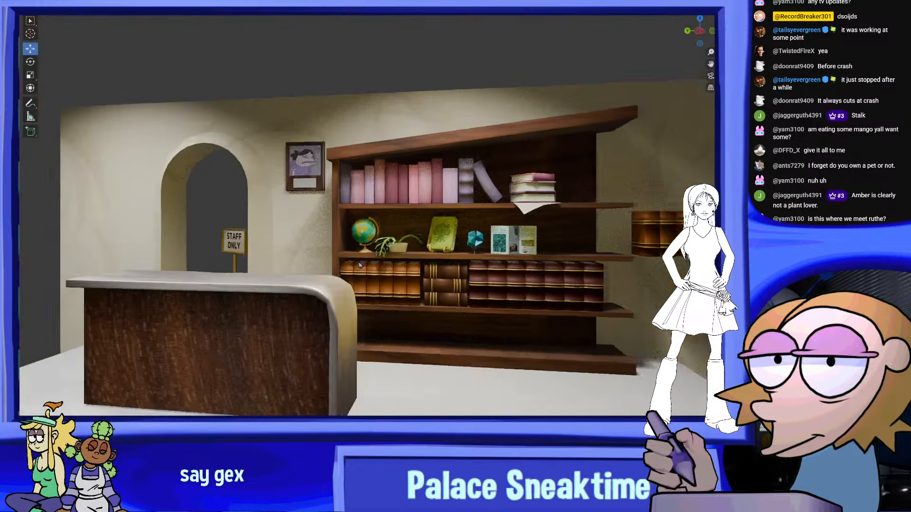
scroll(433, 195, up, 5)
scroll(433, 195, up, 4)
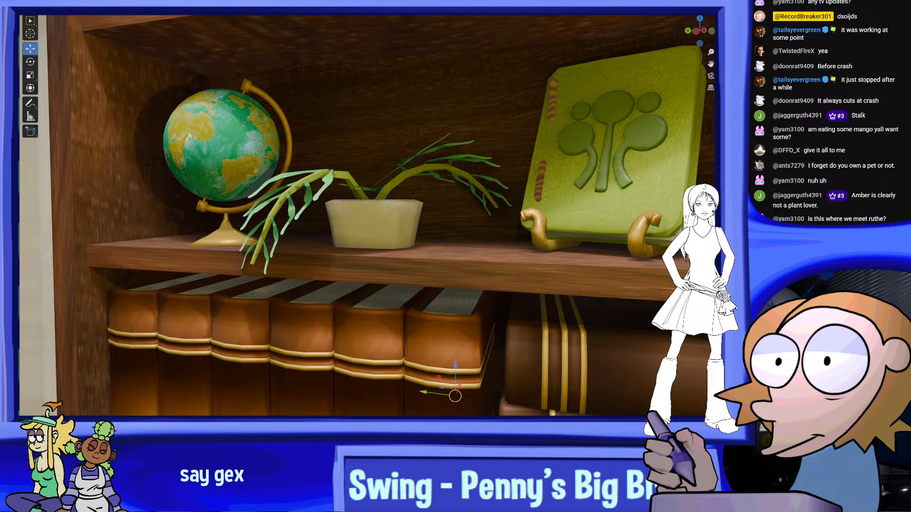
middle_drag(612, 350, 613, 328)
scroll(613, 328, down, 8)
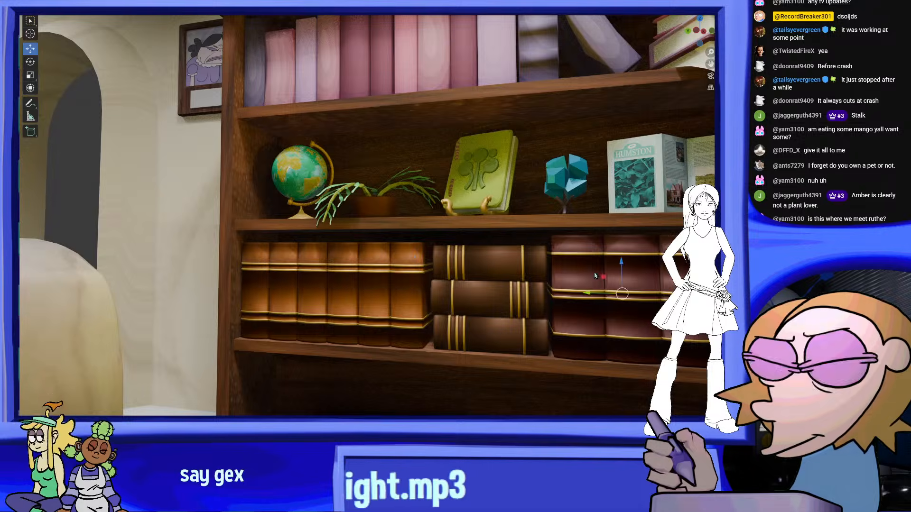
scroll(595, 276, up, 5)
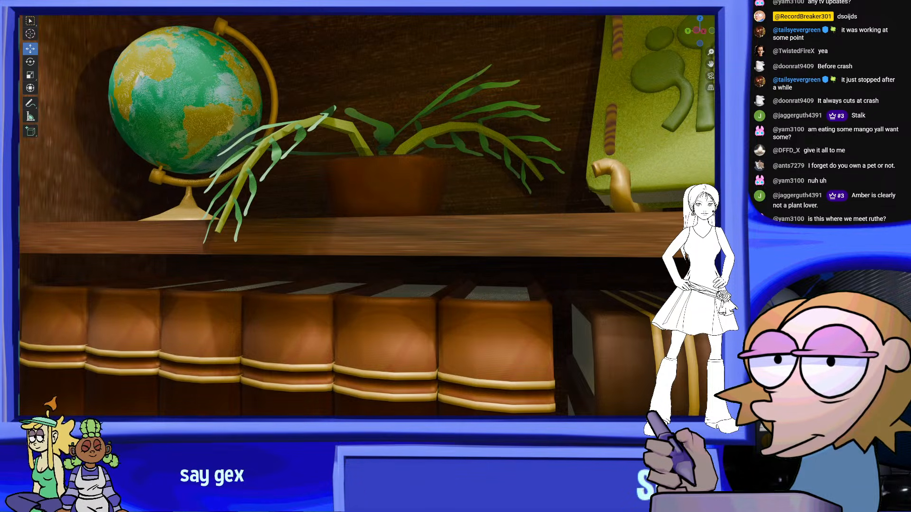
Adjust the fern pot's colour to a brighter terracotta red and check it among the shelf objects
scroll(517, 198, down, 5)
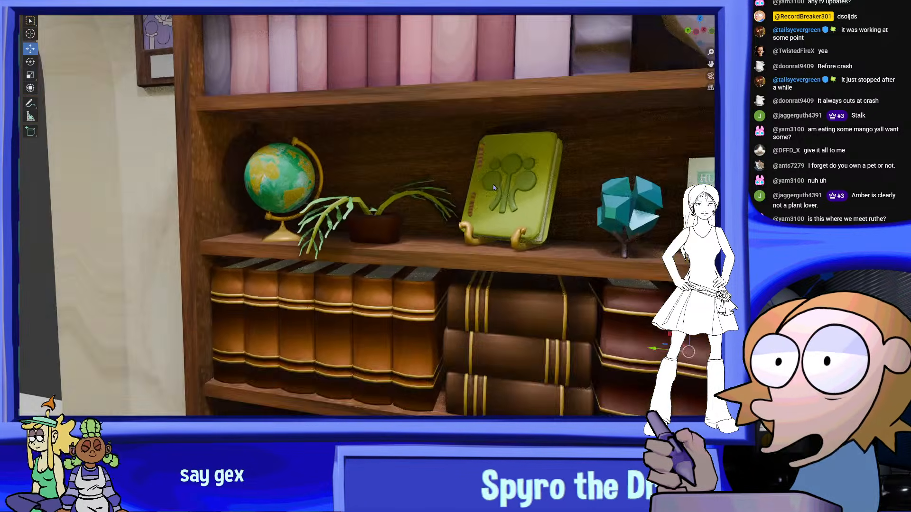
scroll(428, 312, up, 4)
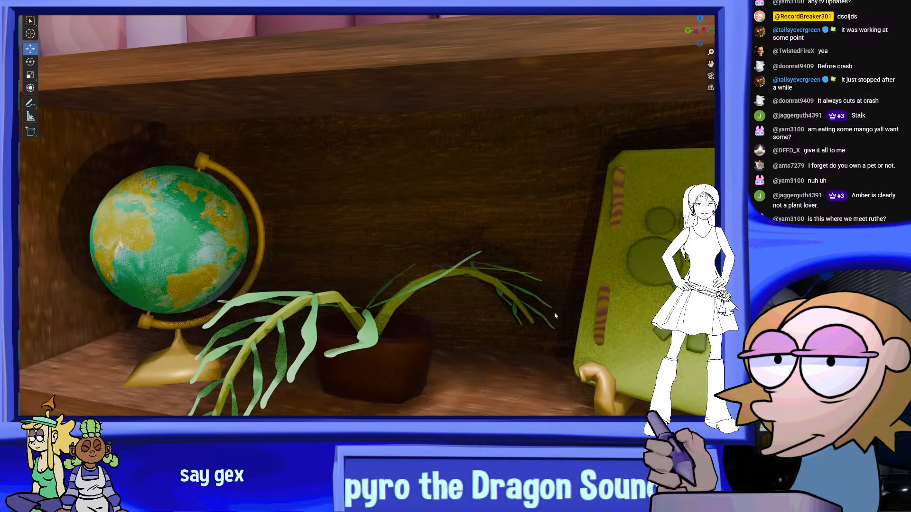
drag(409, 382, 410, 382)
scroll(441, 372, down, 4)
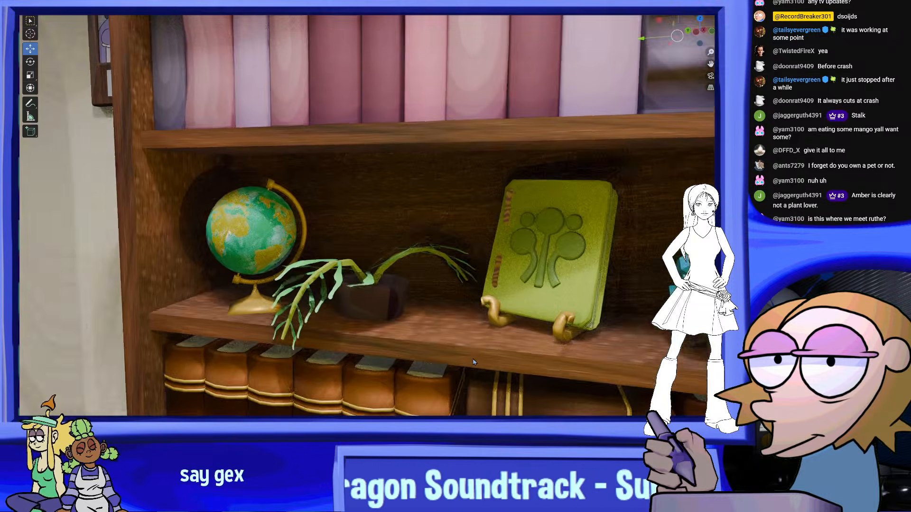
middle_drag(476, 363, 479, 342)
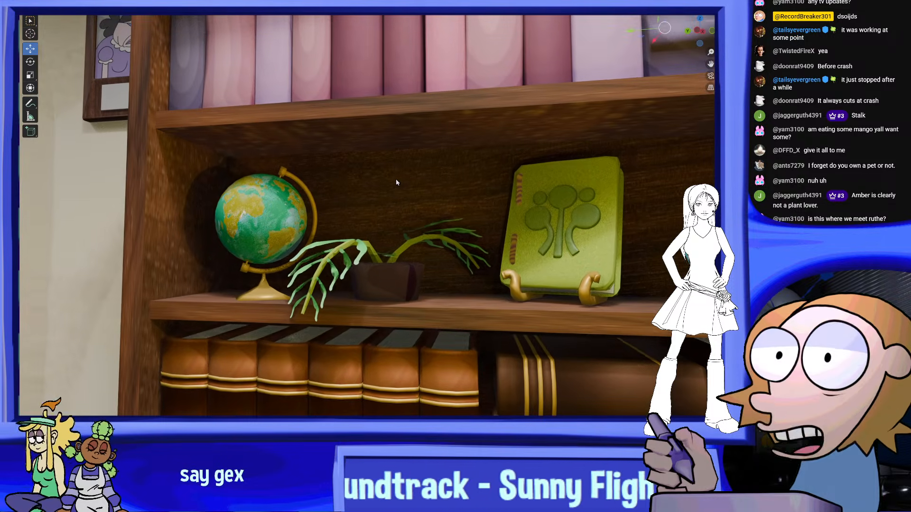
click(397, 181)
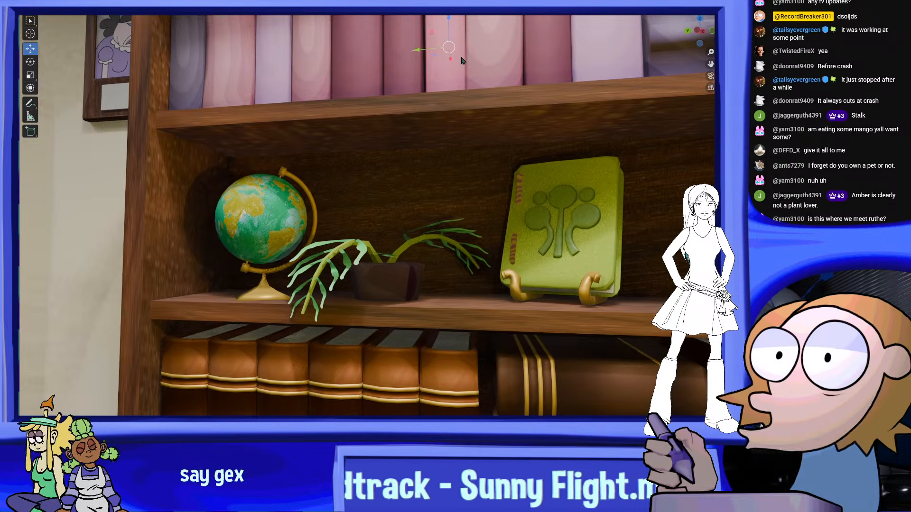
drag(403, 296, 403, 297)
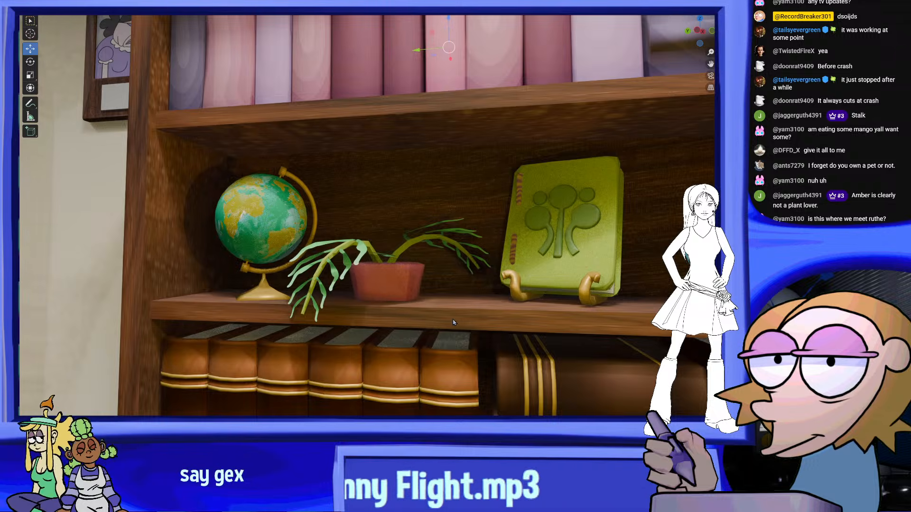
scroll(406, 267, down, 10)
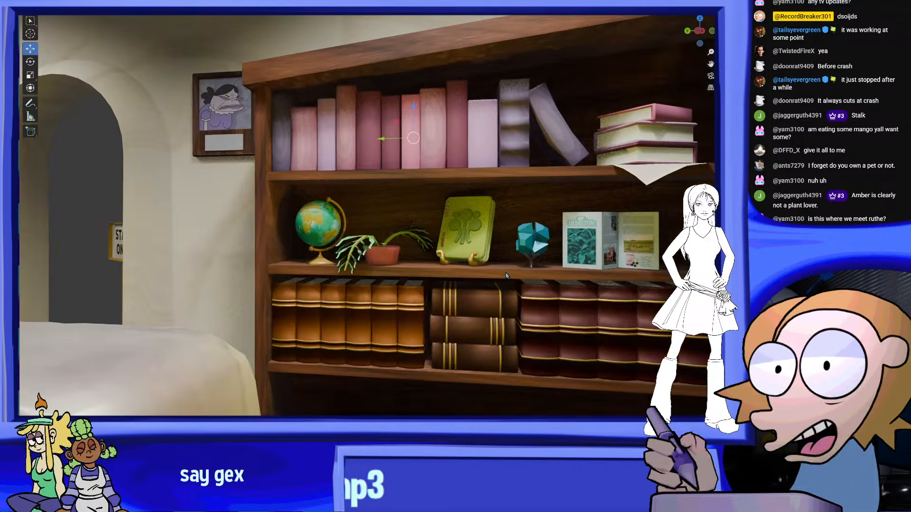
scroll(503, 276, up, 10)
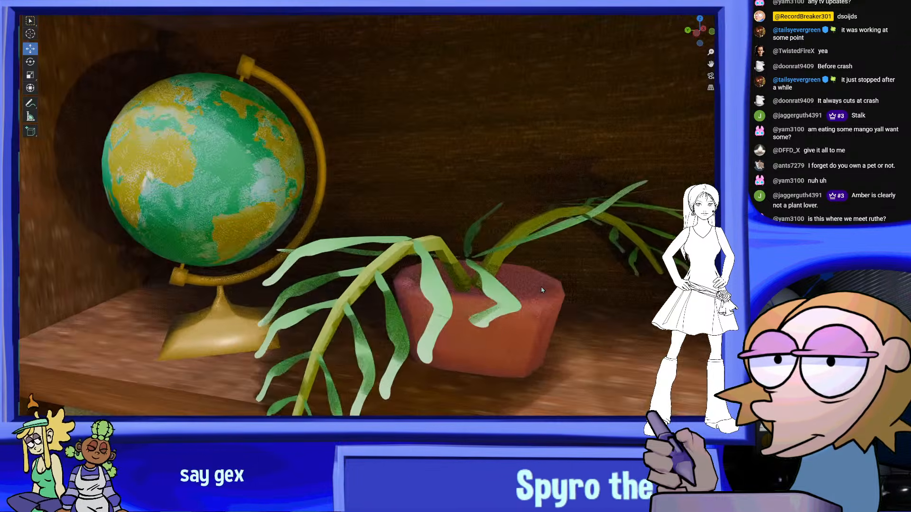
Select the whole potted fern, shift it slightly along the shelf away from the globe, and check the spacing in the camera view
middle_drag(542, 290, 415, 278)
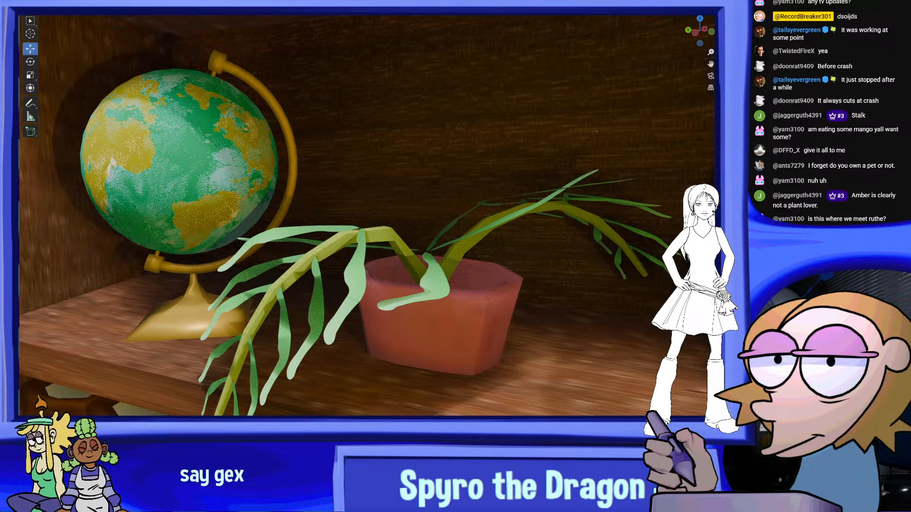
click(405, 278)
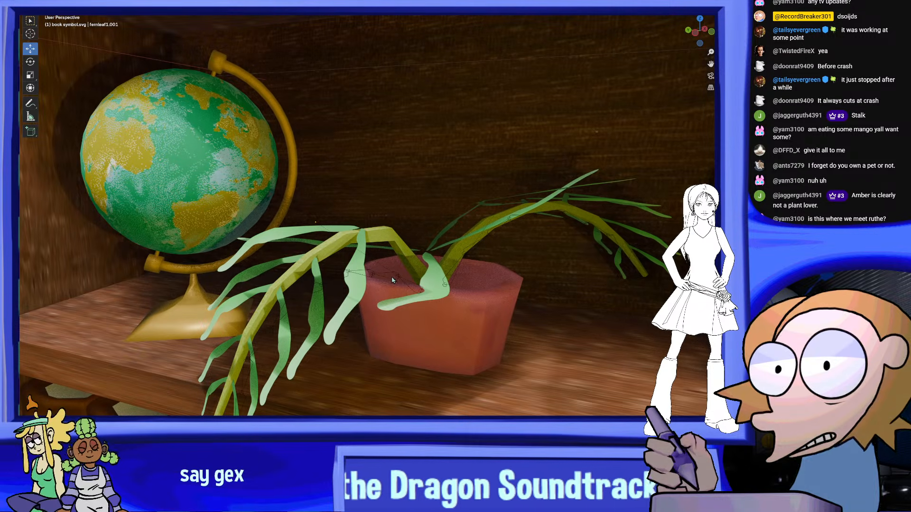
shift+click(459, 261)
shift+click(464, 243)
shift+click(482, 335)
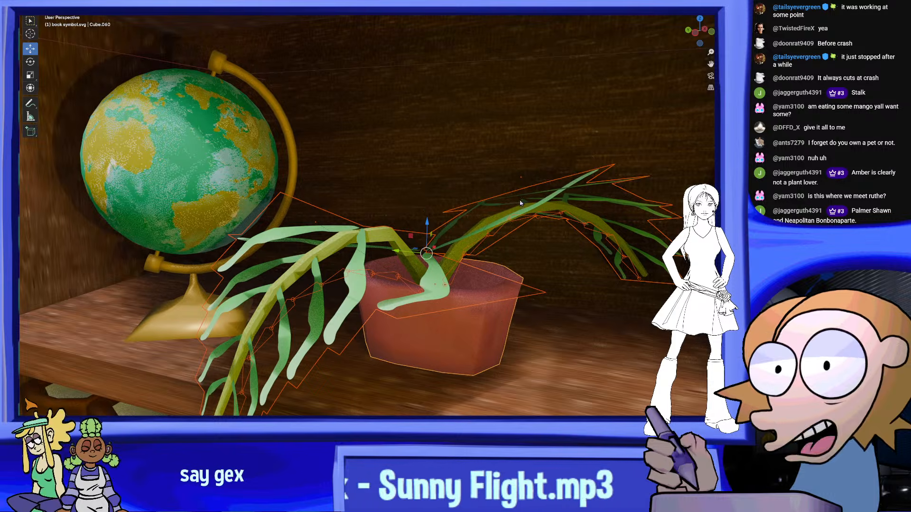
key(KP_0)
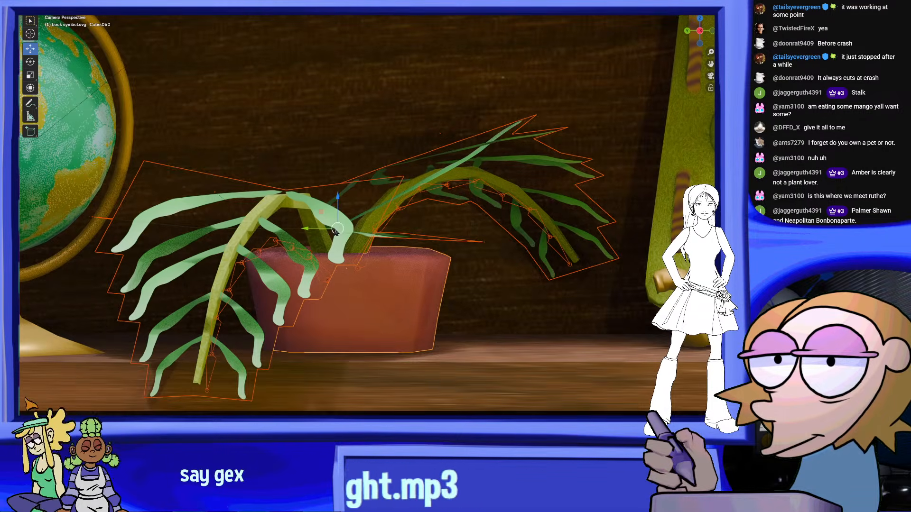
scroll(397, 233, down, 5)
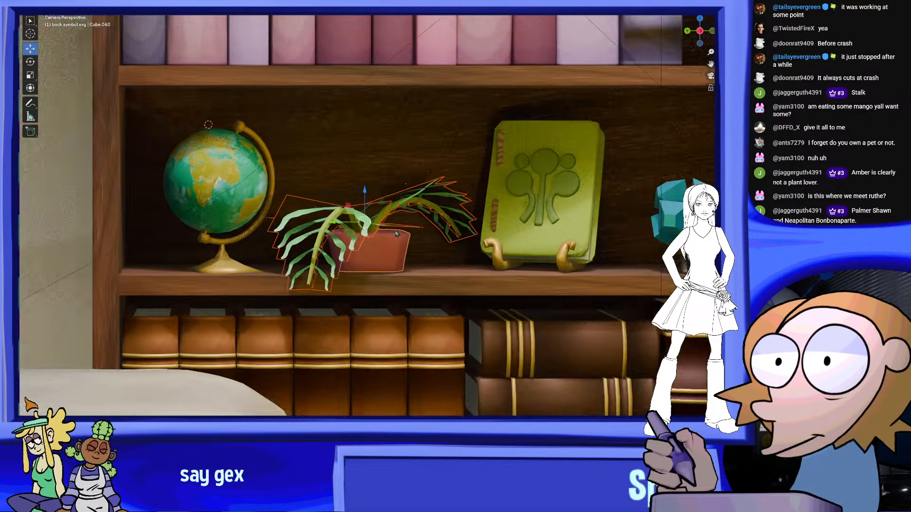
scroll(397, 234, down, 2)
click(570, 301)
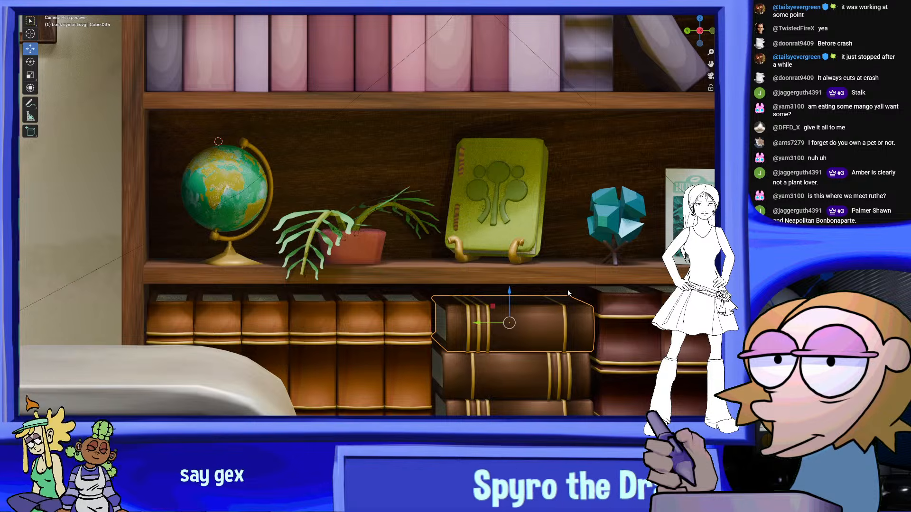
scroll(568, 293, down, 4)
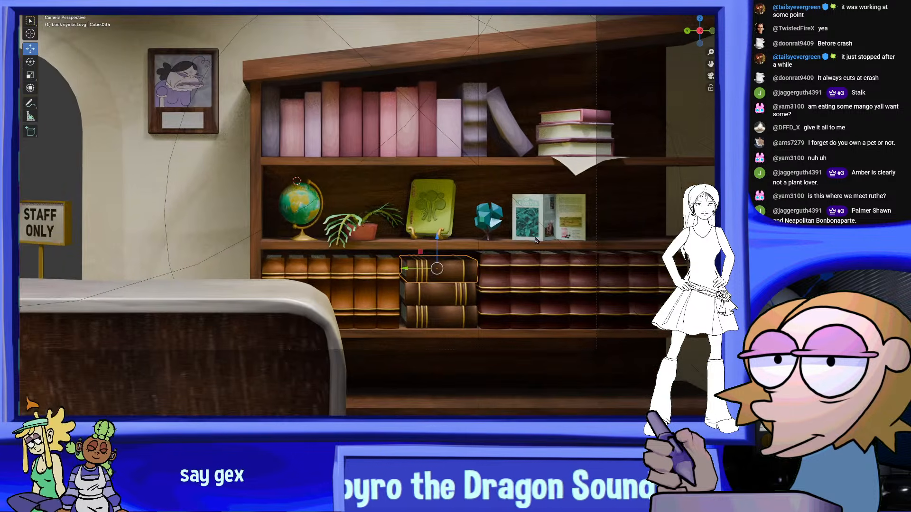
scroll(577, 247, up, 4)
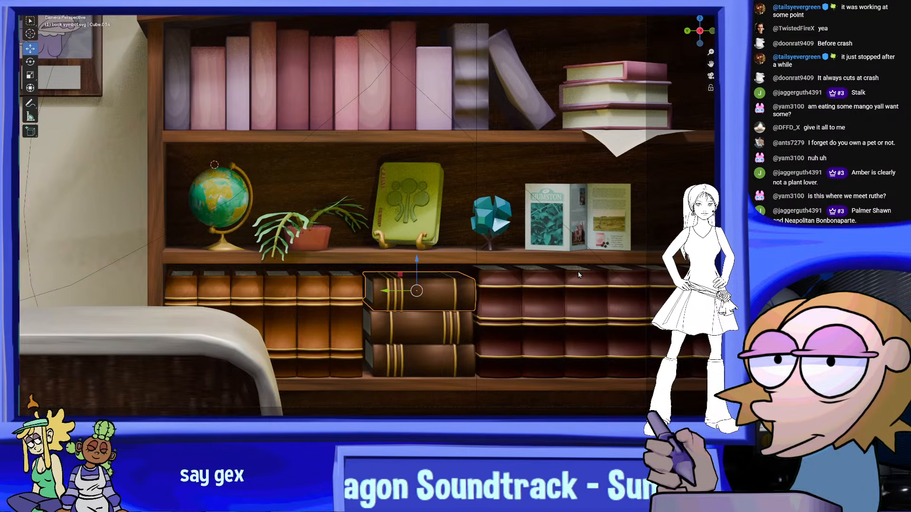
scroll(474, 247, up, 5)
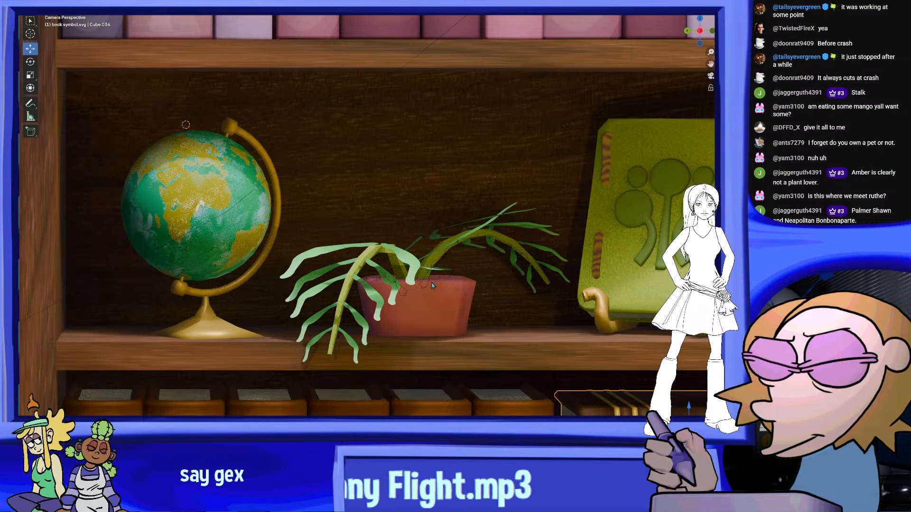
Duplicate the globe-side frond together with its armature and rotate the copy towards the back of the pot
middle_drag(449, 275, 446, 286)
scroll(446, 286, up, 3)
scroll(448, 288, up, 8)
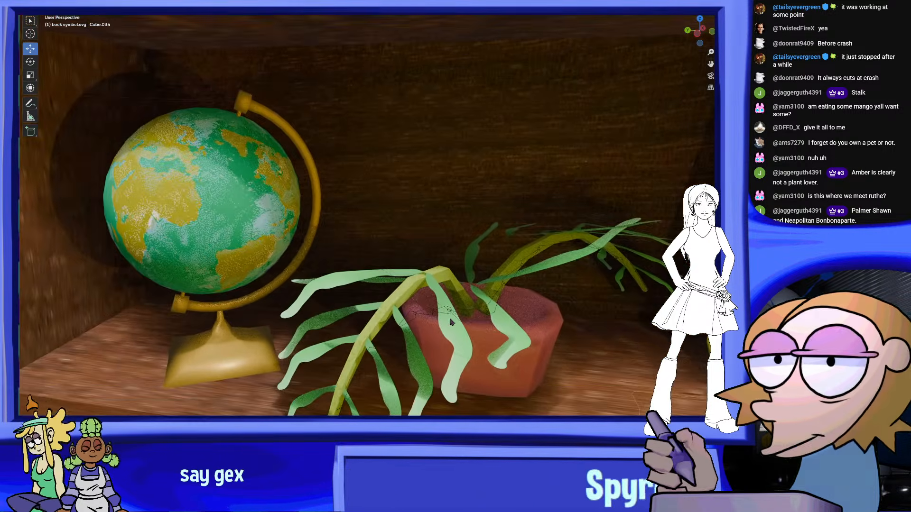
click(450, 313)
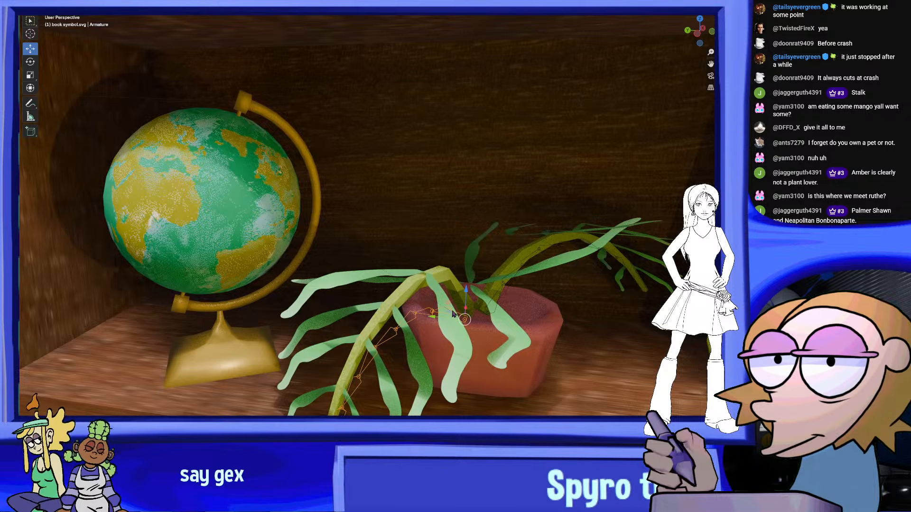
scroll(458, 308, up, 1)
shift+click(454, 289)
scroll(503, 311, down, 2)
shift+middle_drag(504, 311, 500, 309)
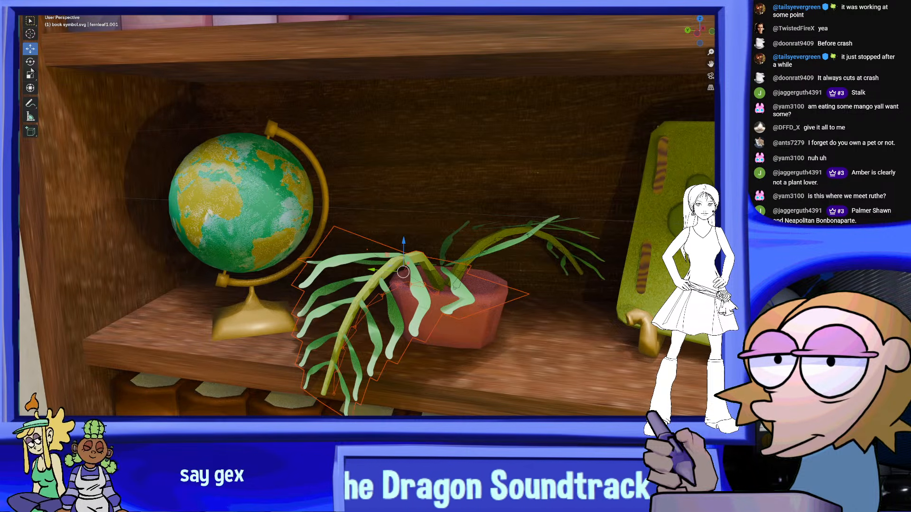
drag(405, 282, 473, 281)
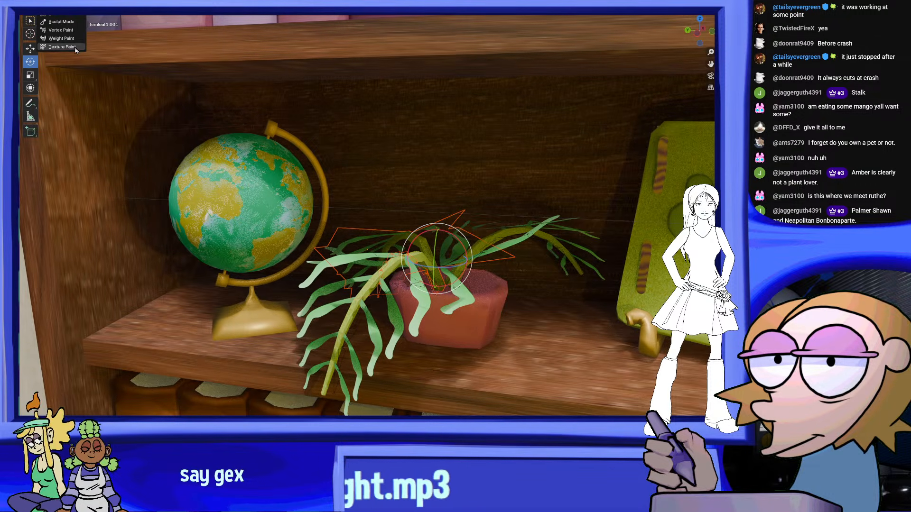
click(60, 22)
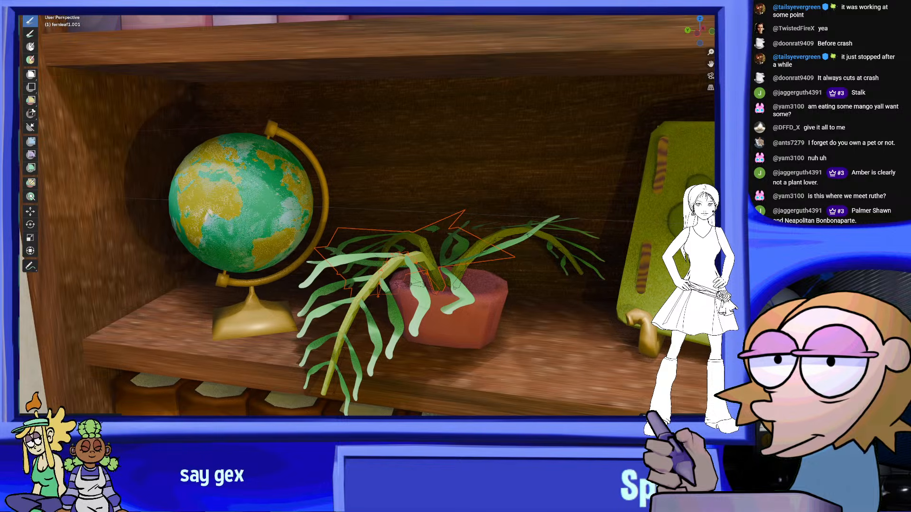
click(54, 10)
click(59, 14)
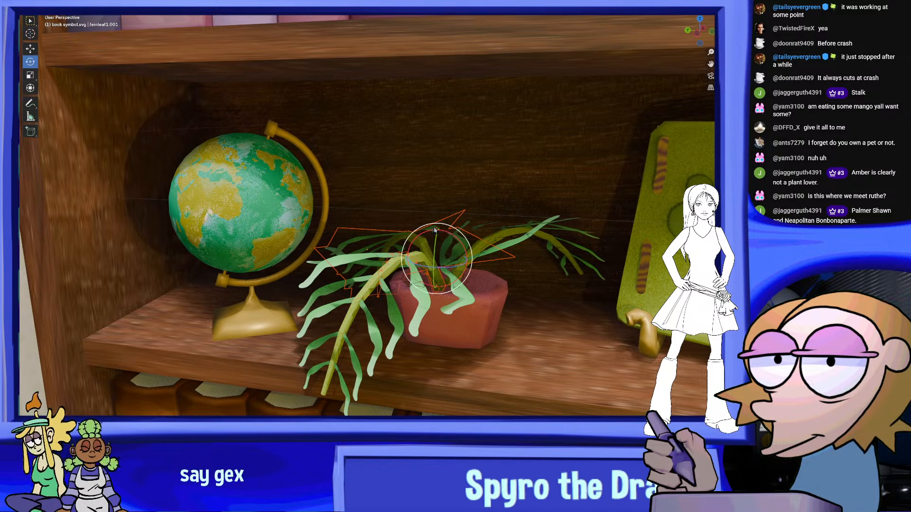
Pose the lower bones of the back frond's armature so that its stem rises more upright out of the pot
middle_drag(454, 269, 421, 273)
scroll(421, 273, up, 2)
click(351, 269)
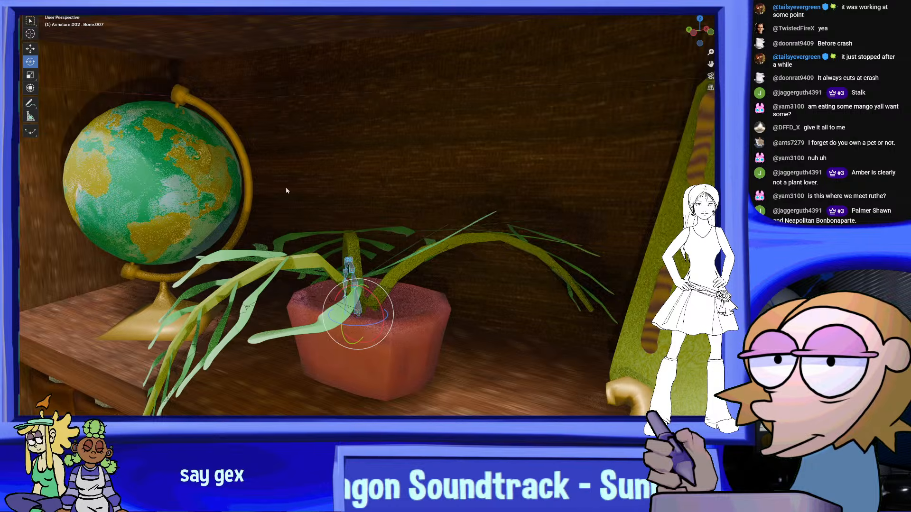
middle_drag(286, 190, 359, 226)
click(504, 321)
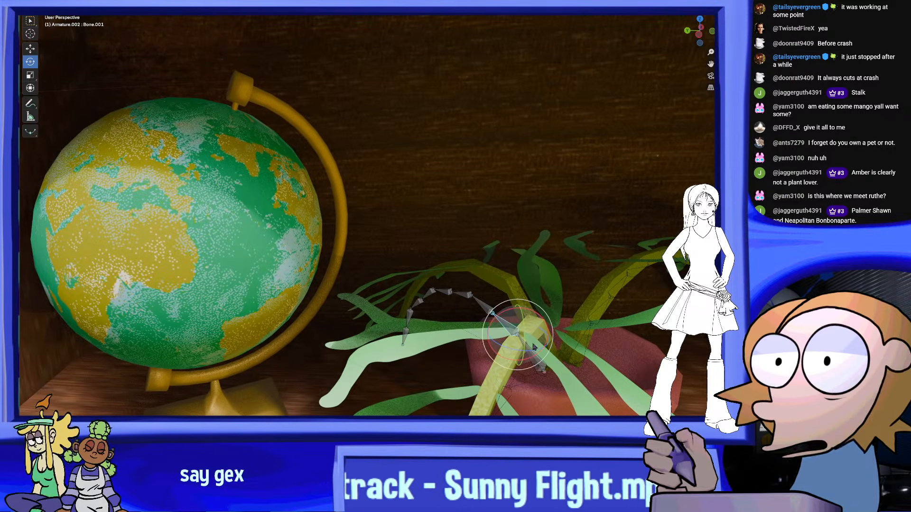
click(534, 348)
middle_drag(534, 347, 519, 350)
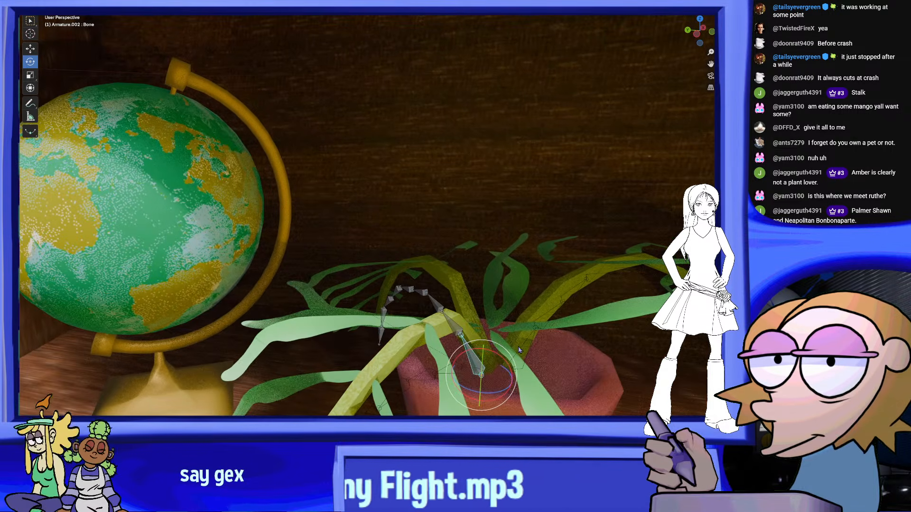
drag(504, 369, 499, 315)
middle_drag(494, 311, 481, 308)
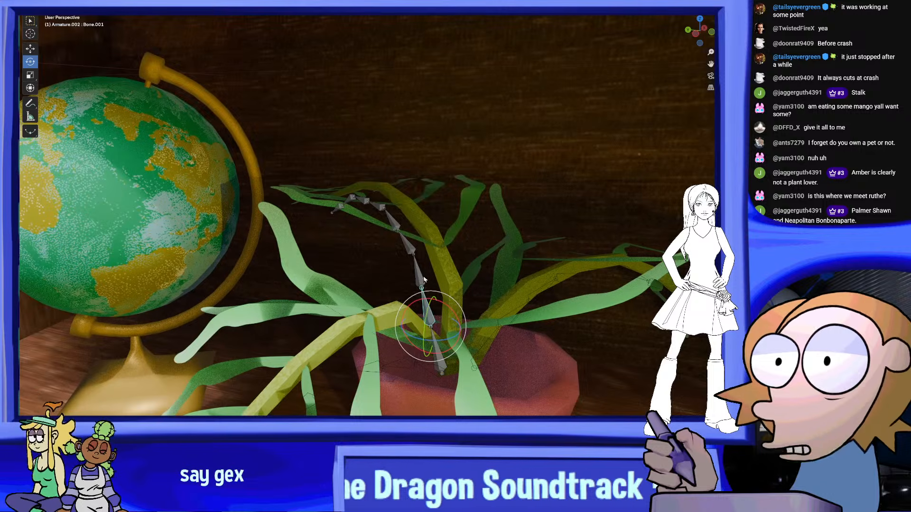
Rotate the middle and upper bones of the back frond to open its curl into a gentle backward-leaning arch
click(411, 247)
drag(429, 251, 414, 229)
middle_drag(414, 230, 394, 207)
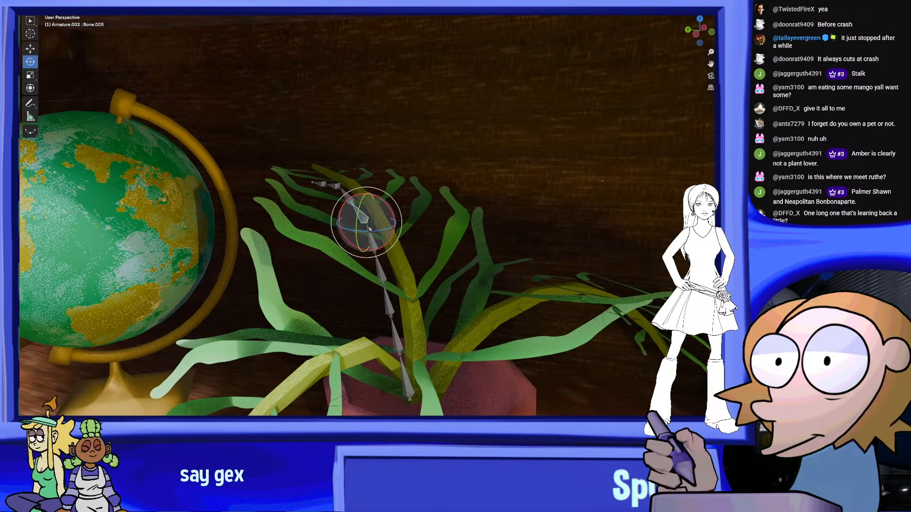
click(372, 238)
click(362, 214)
drag(387, 204, 392, 211)
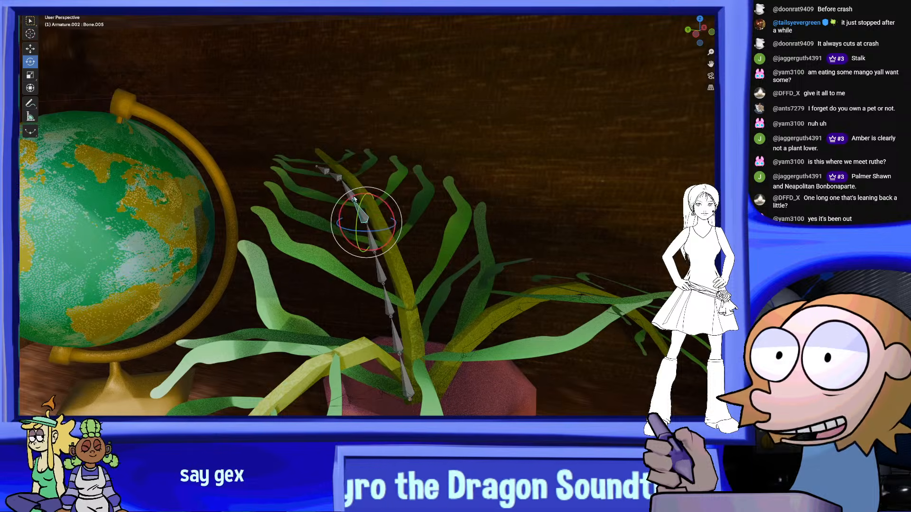
click(353, 200)
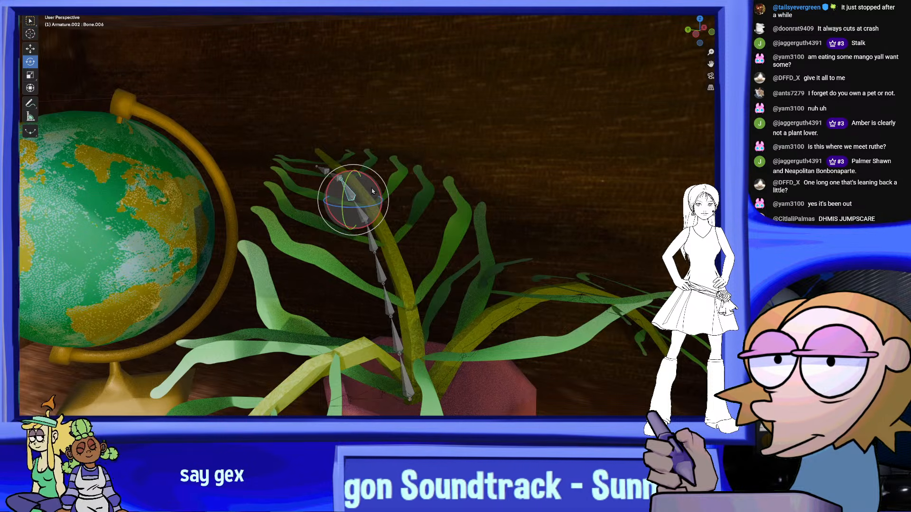
middle_drag(379, 165, 440, 206)
drag(281, 174, 284, 180)
middle_drag(289, 177, 320, 176)
Examine the three-frond fern among the shelf objects from an angle and in the camera view
scroll(321, 177, down, 8)
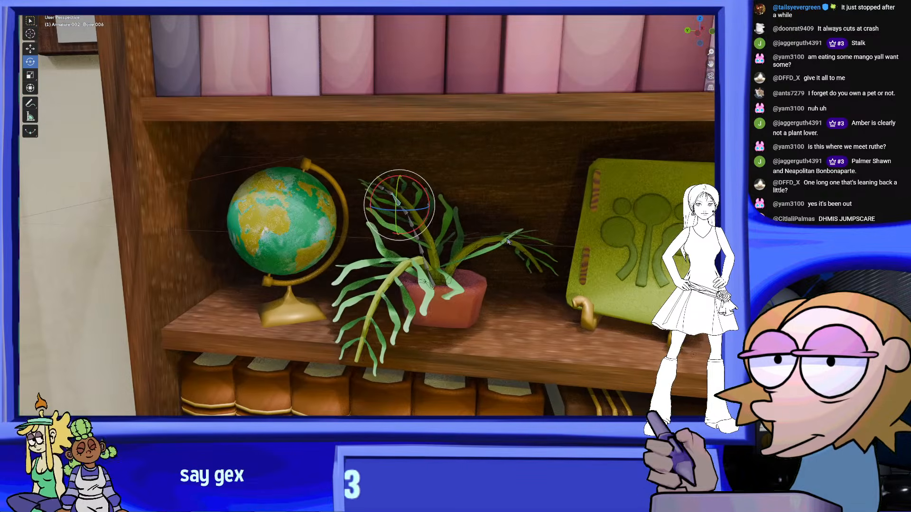
mouse_move(544, 190)
middle_down()
mouse_move(505, 175)
mouse_move(532, 180)
middle_up()
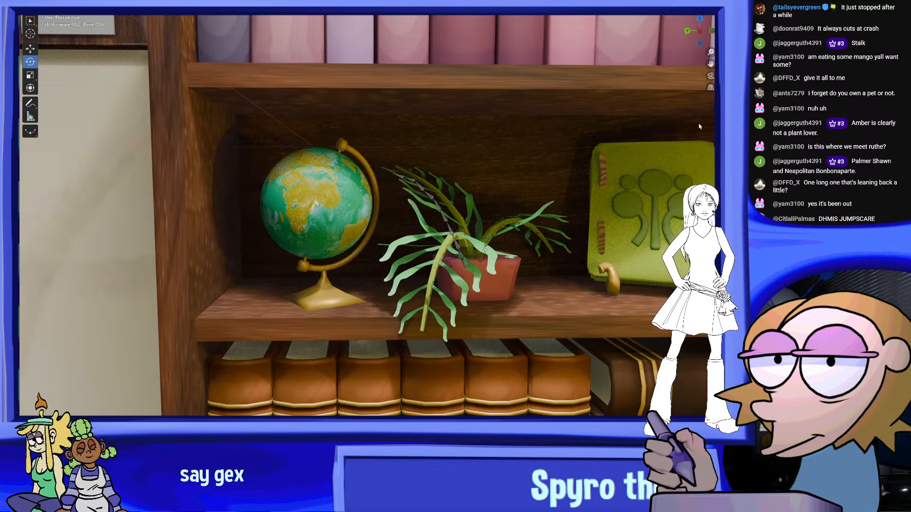
key(KP_0)
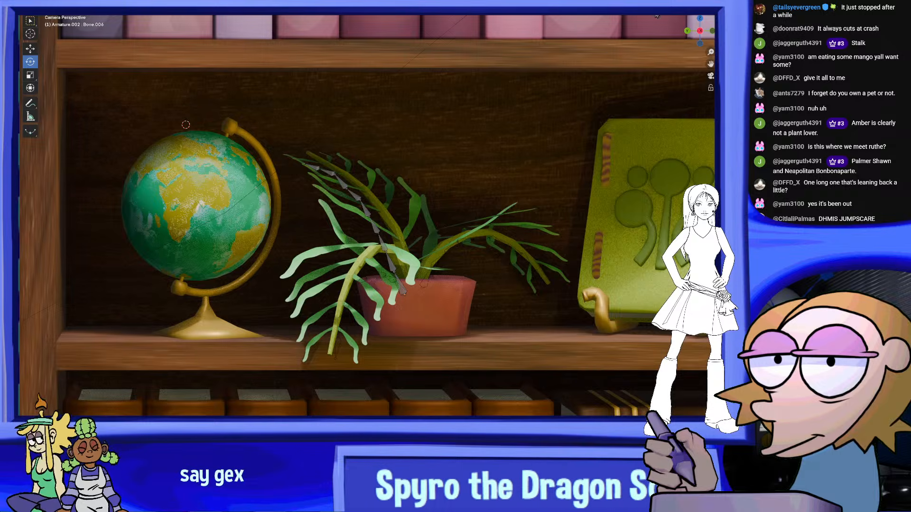
scroll(550, 152, down, 8)
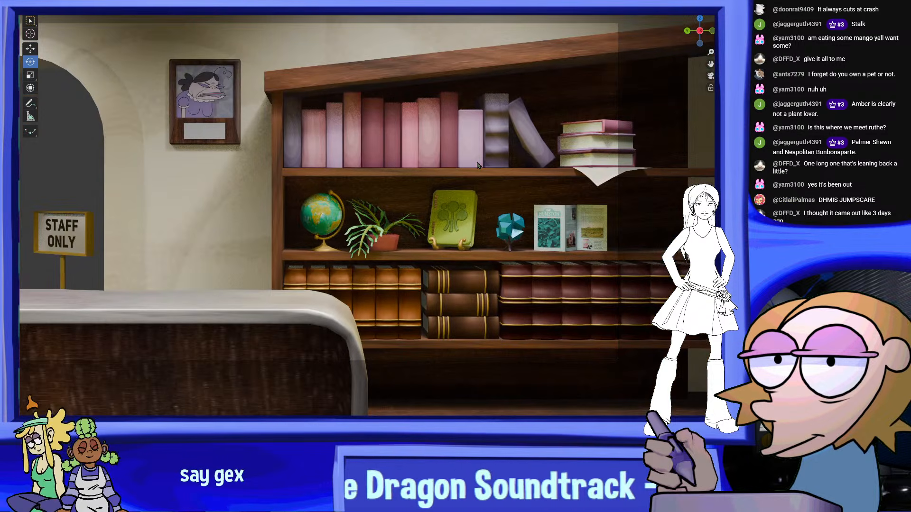
scroll(441, 171, up, 2)
scroll(441, 174, up, 3)
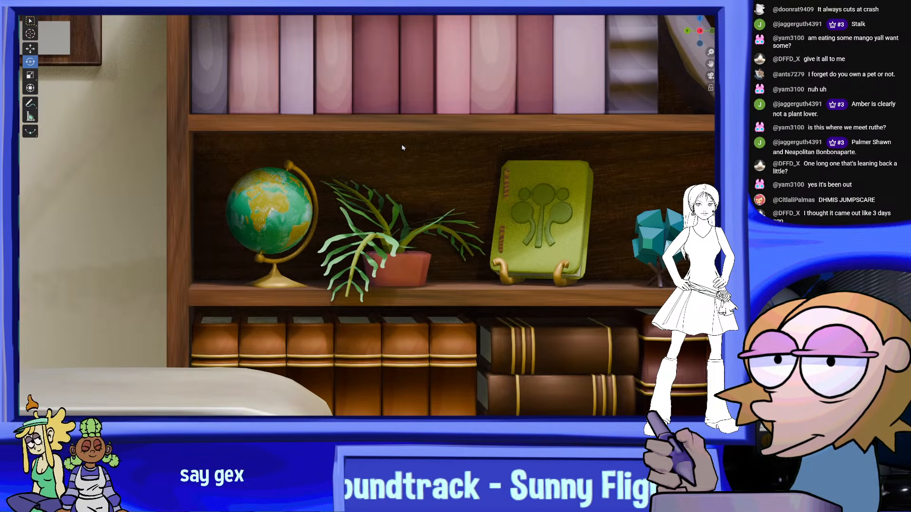
scroll(417, 180, up, 5)
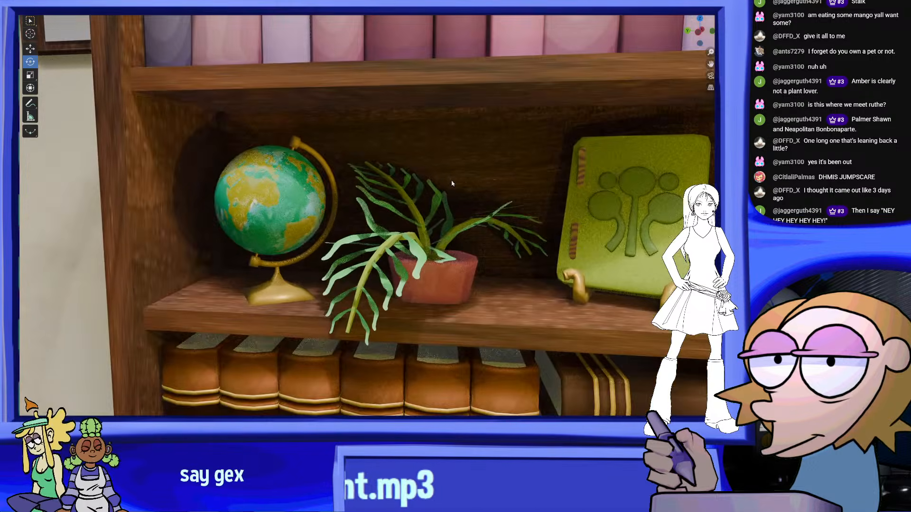
Scale down the back frond and its armature so it is smaller than the front frond
scroll(451, 181, up, 3)
click(648, 11)
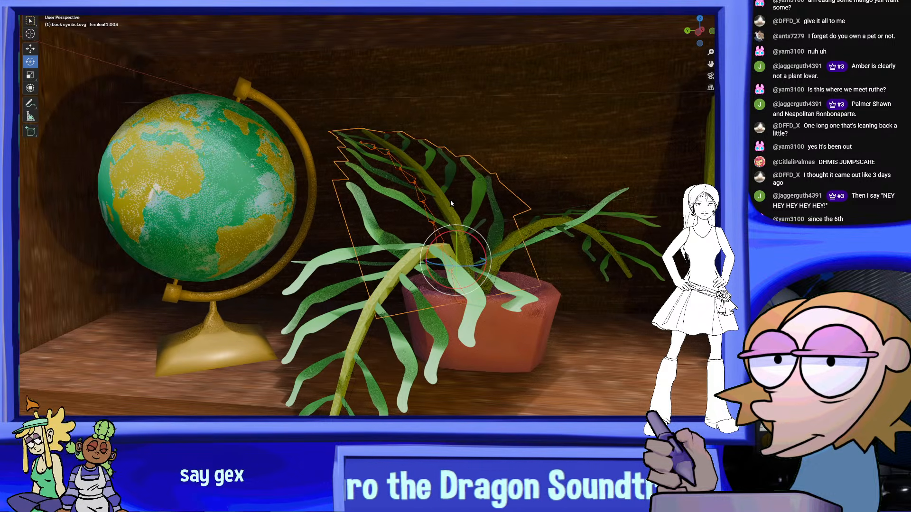
click(30, 75)
drag(487, 245, 461, 262)
Examine the fern with its smaller back frond in the camera view and close up where the stems meet the pot
click(572, 226)
scroll(579, 238, down, 5)
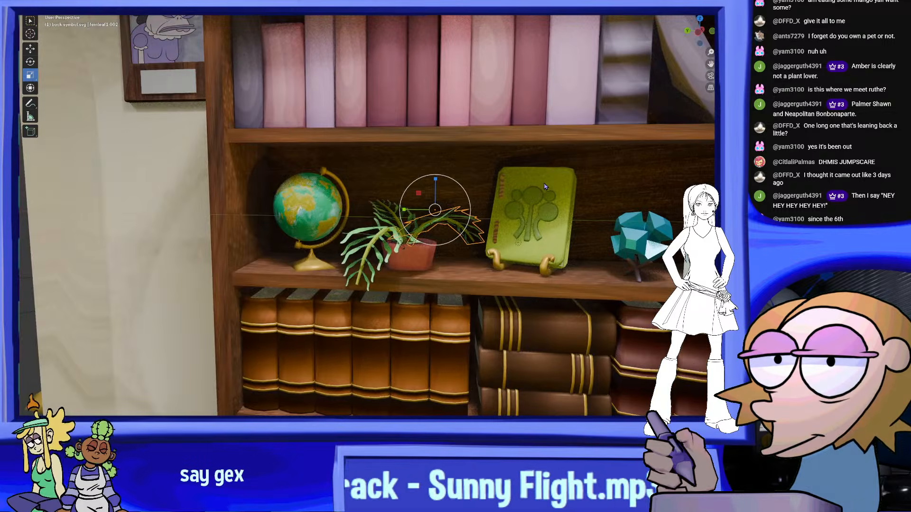
middle_drag(575, 240, 586, 242)
click(570, 322)
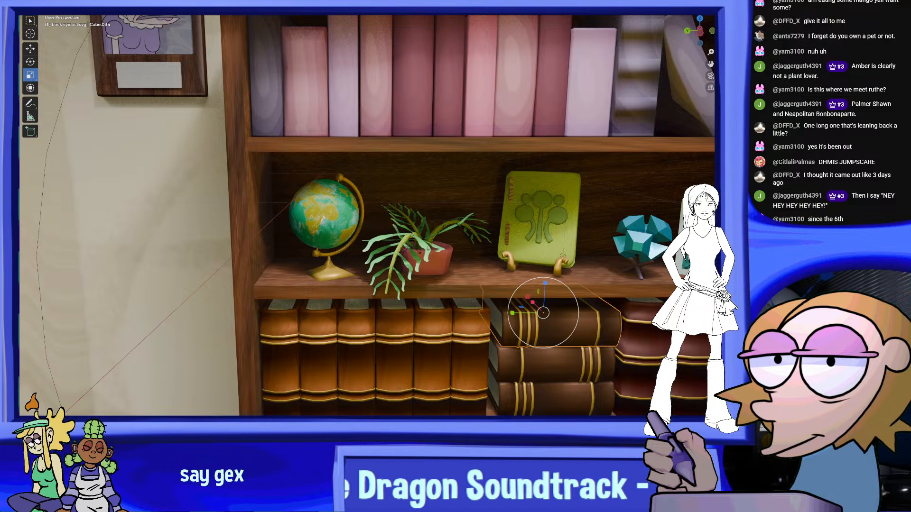
click(710, 76)
click(464, 157)
scroll(420, 180, down, 6)
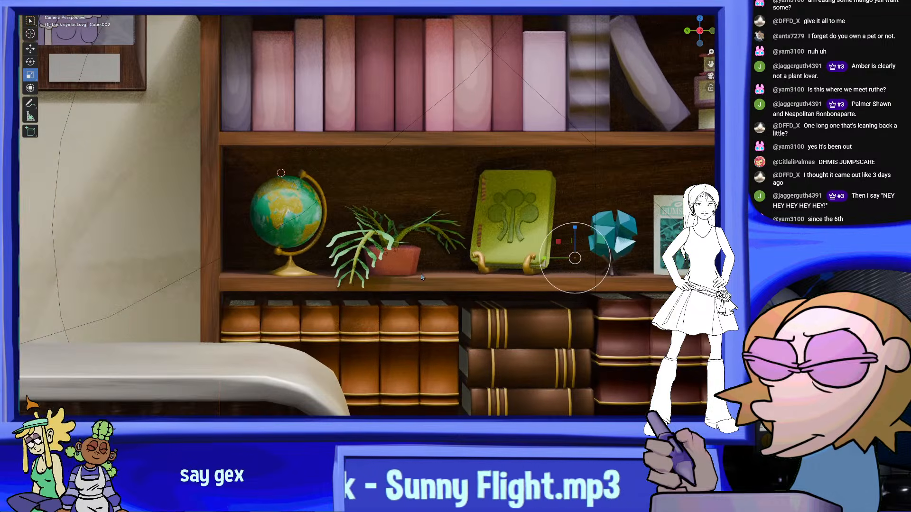
scroll(421, 277, up, 2)
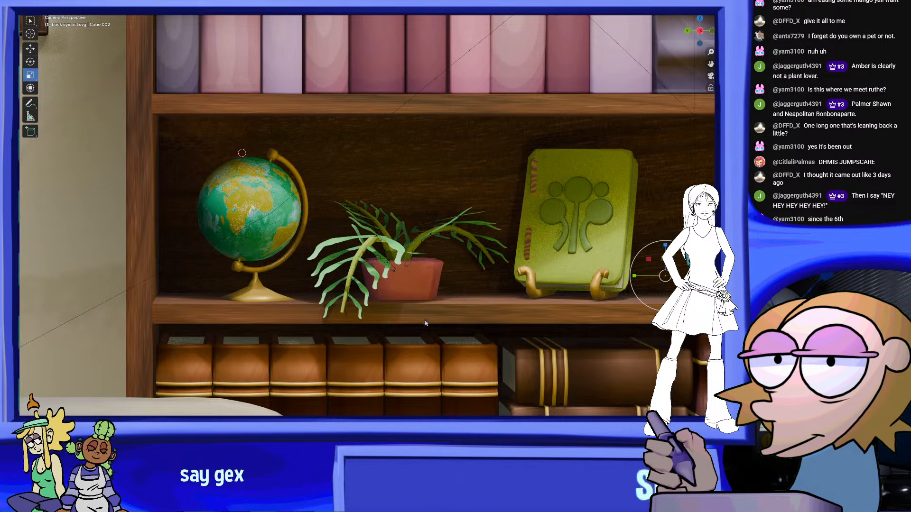
scroll(430, 313, down, 3)
scroll(433, 307, up, 2)
scroll(437, 297, down, 1)
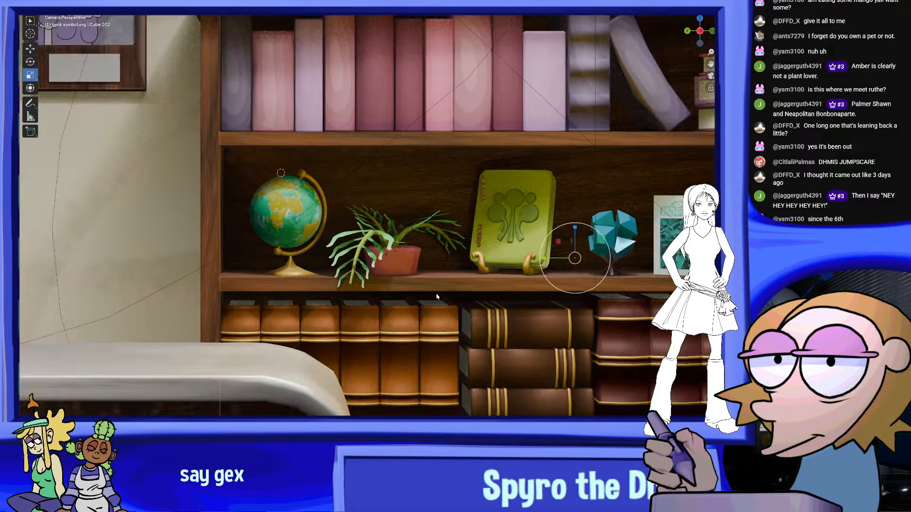
scroll(437, 297, up, 5)
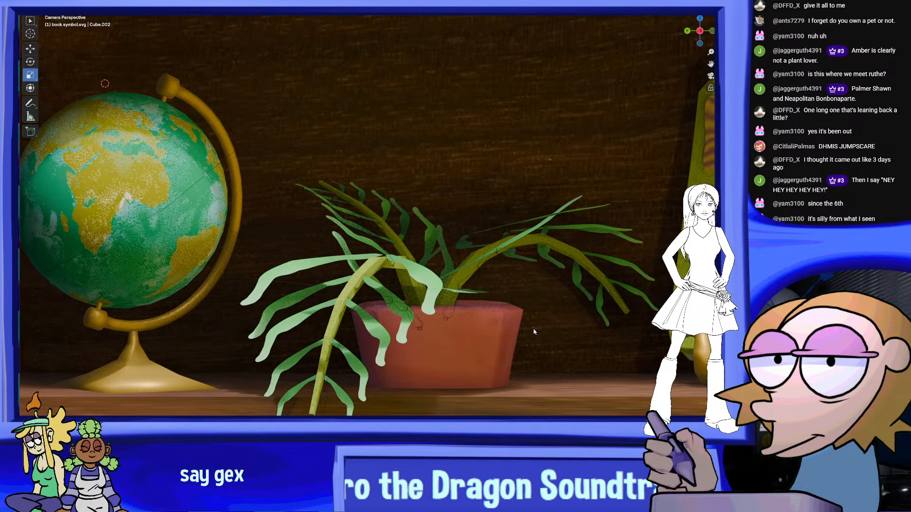
middle_drag(535, 331, 539, 281)
scroll(495, 337, up, 5)
scroll(539, 281, up, 9)
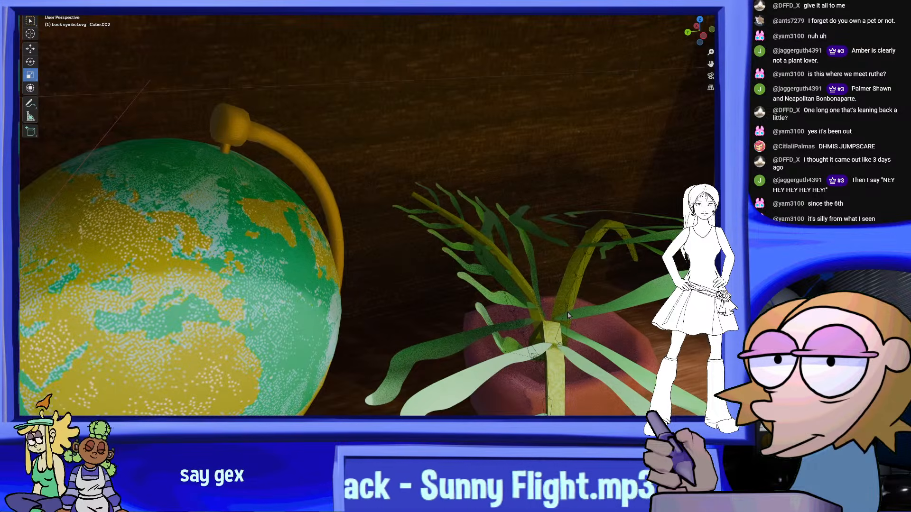
Move the left-leaning frond's armature slightly away from the other stems so its base stays inside the terracotta pot
click(526, 309)
key(g)
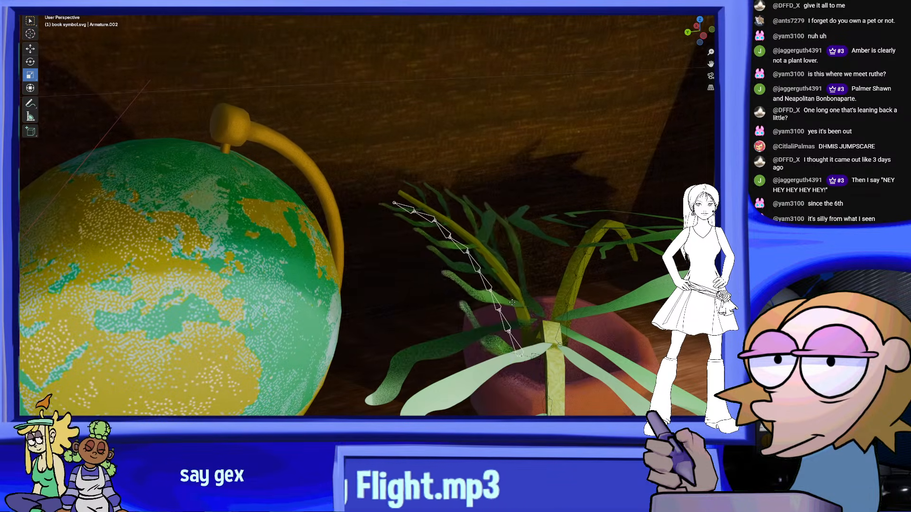
click(507, 309)
middle_drag(507, 309, 555, 260)
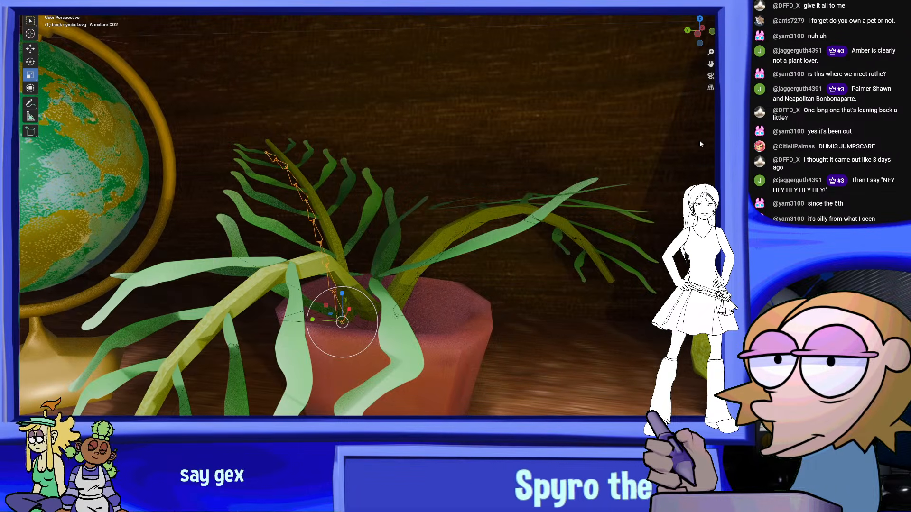
click(710, 76)
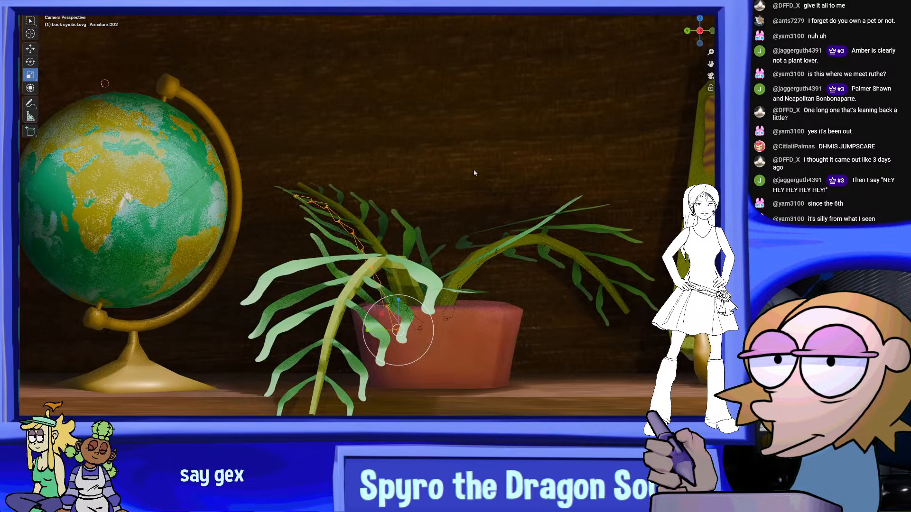
scroll(509, 167, down, 10)
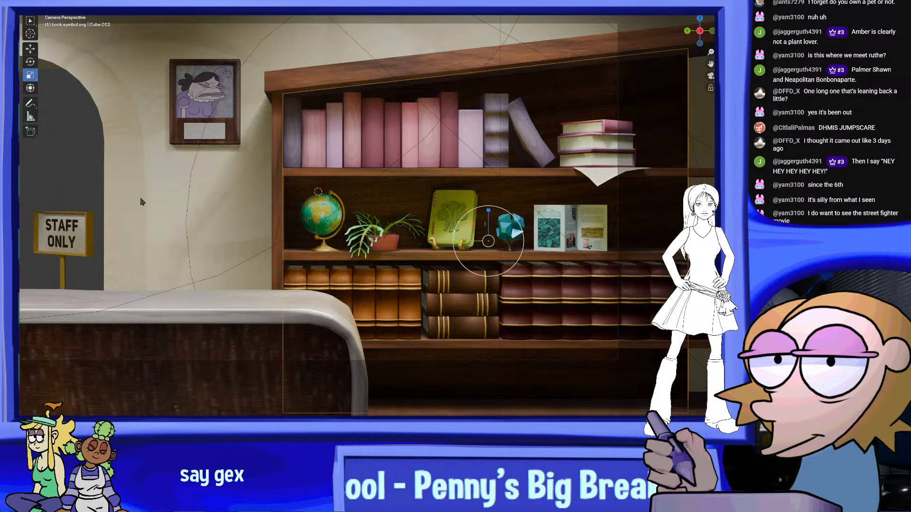
Check the finished fern among the shelf objects in the camera view and save the file
shift+middle_drag(423, 244, 466, 269)
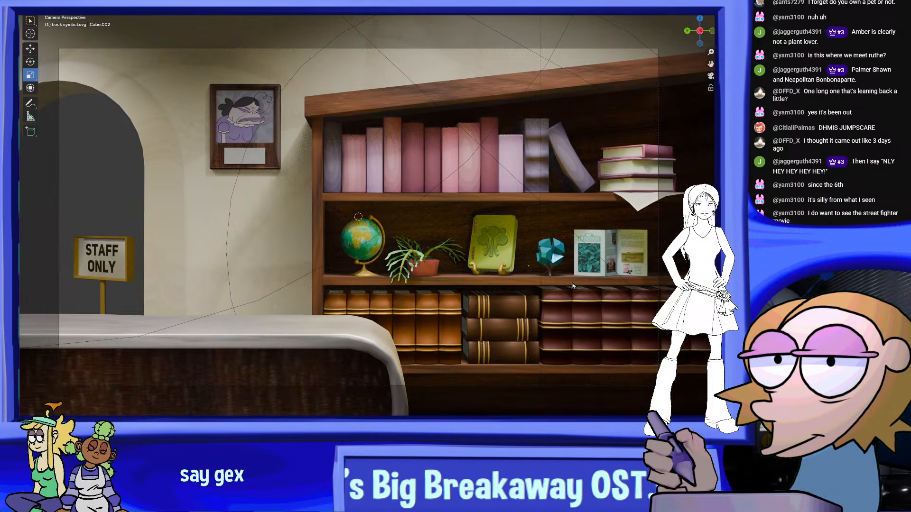
shift+middle_drag(562, 278, 568, 272)
scroll(569, 272, up, 2)
scroll(569, 272, down, 4)
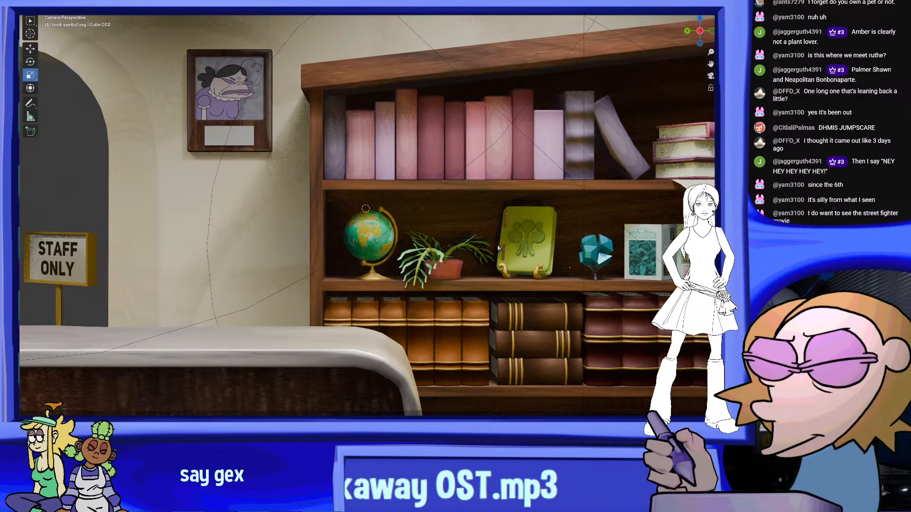
click(38, 9)
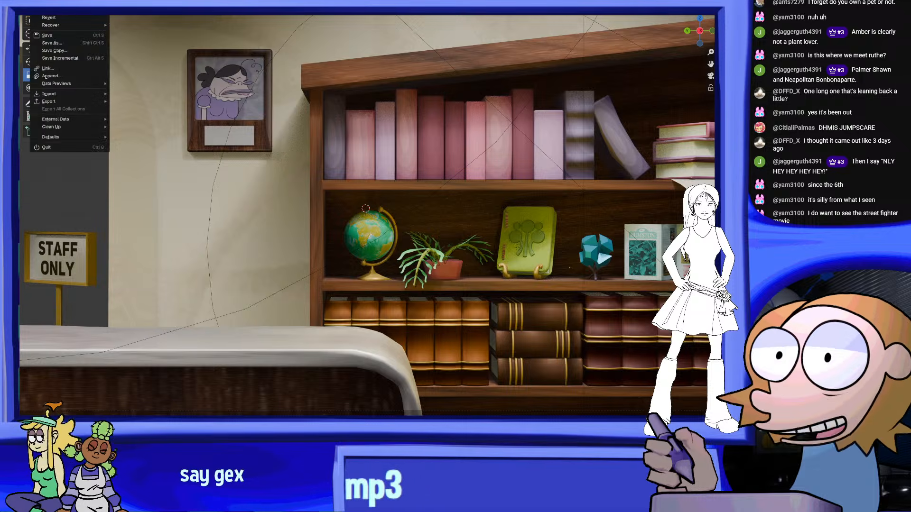
click(62, 37)
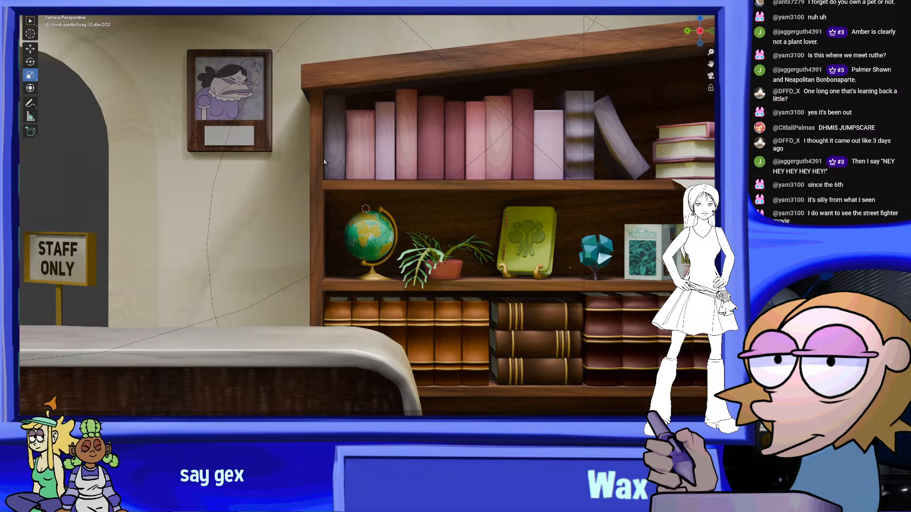
Examine the composition of the desk, doorway and bookcase in the camera view, from above and from the front
scroll(449, 187, down, 3)
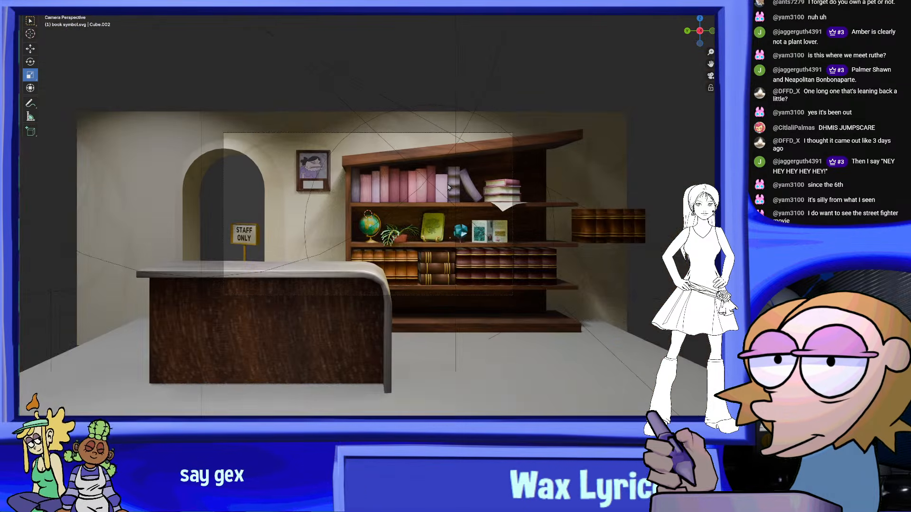
scroll(272, 145, up, 2)
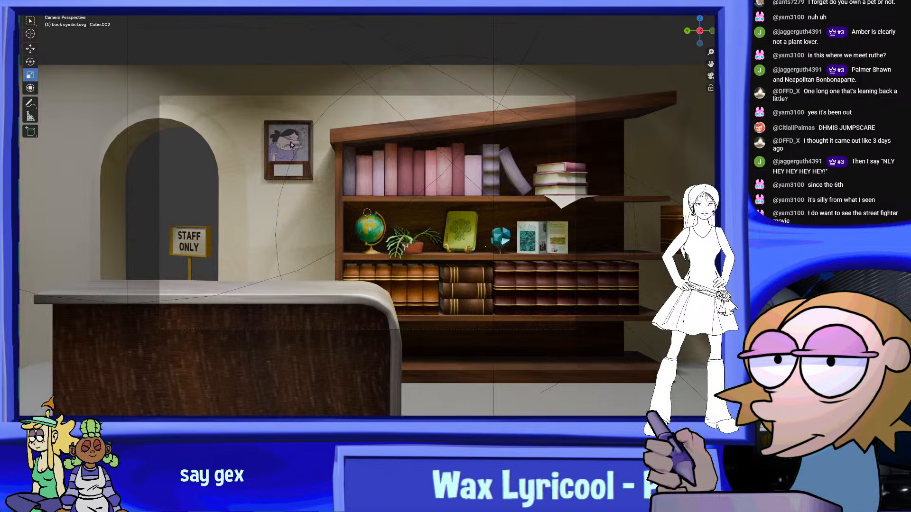
scroll(291, 145, up, 2)
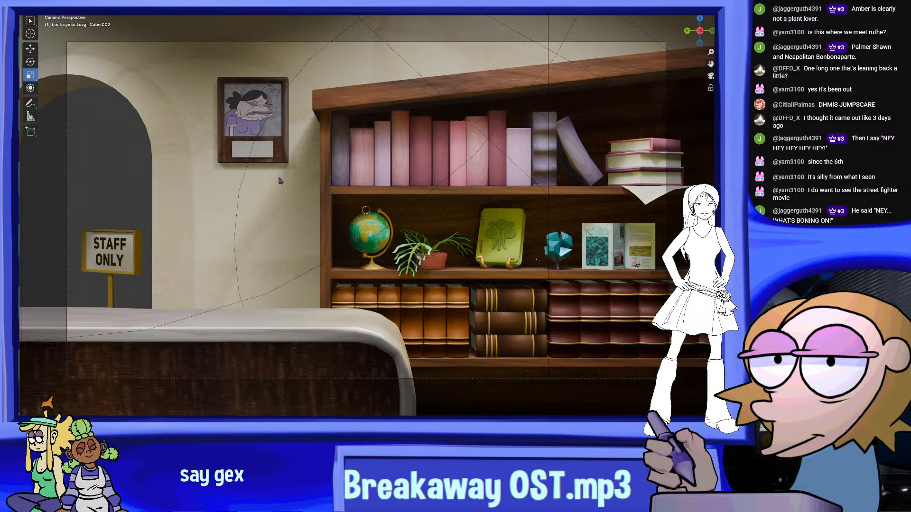
scroll(439, 183, down, 1)
scroll(437, 177, up, 1)
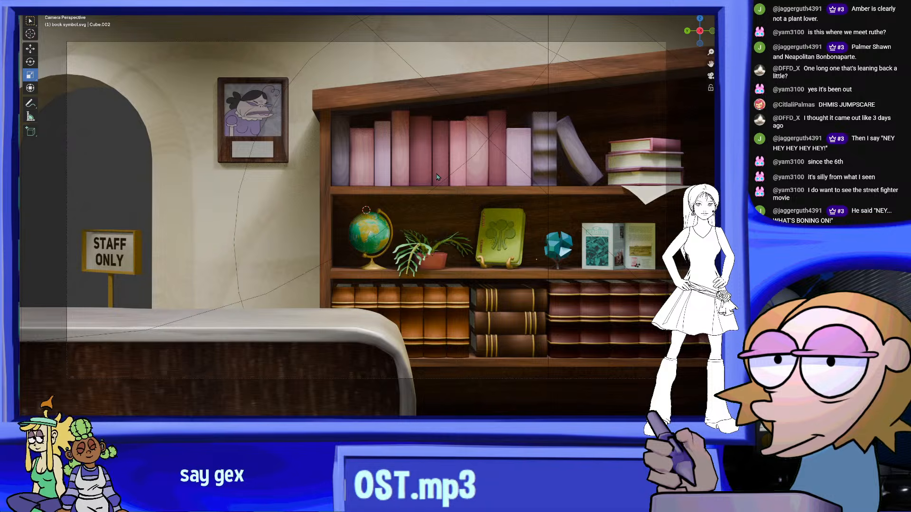
scroll(261, 186, down, 2)
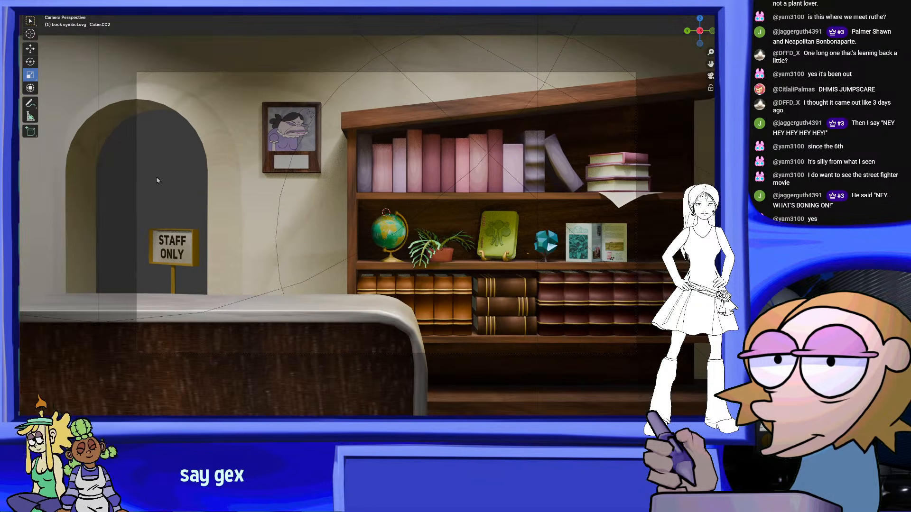
scroll(156, 180, down, 2)
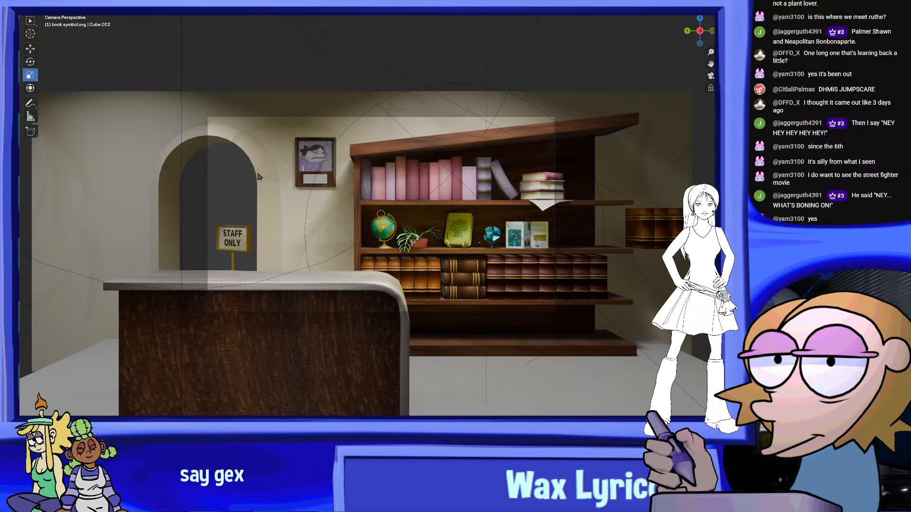
scroll(541, 192, up, 3)
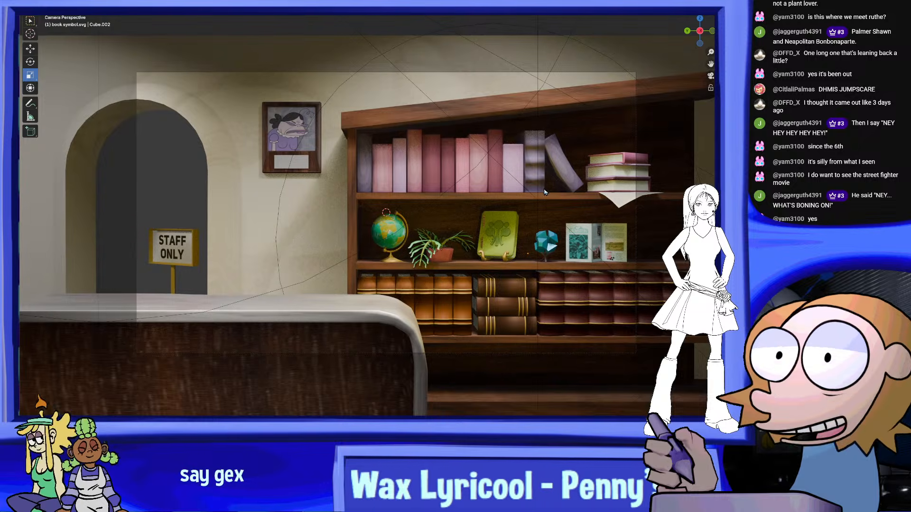
mouse_move(542, 192)
shift+middle_down()
mouse_move(566, 202)
mouse_move(546, 188)
shift+middle_up()
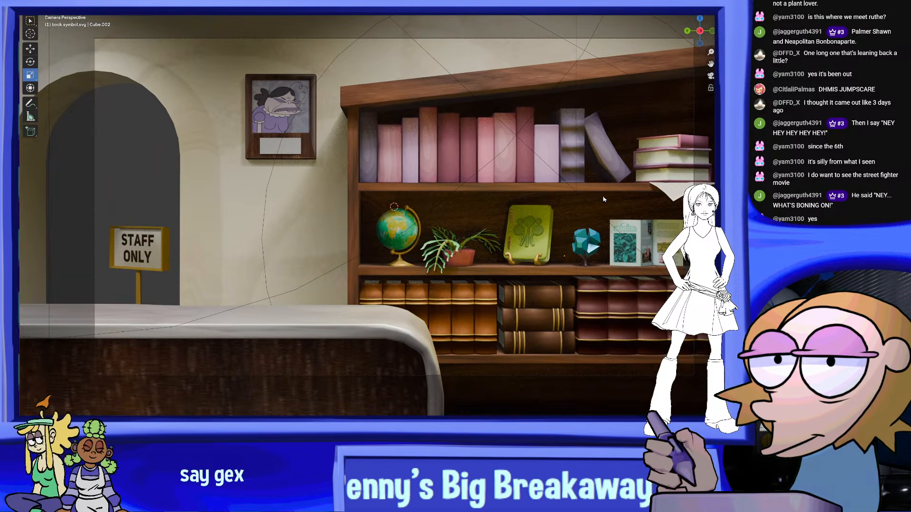
scroll(603, 197, up, 2)
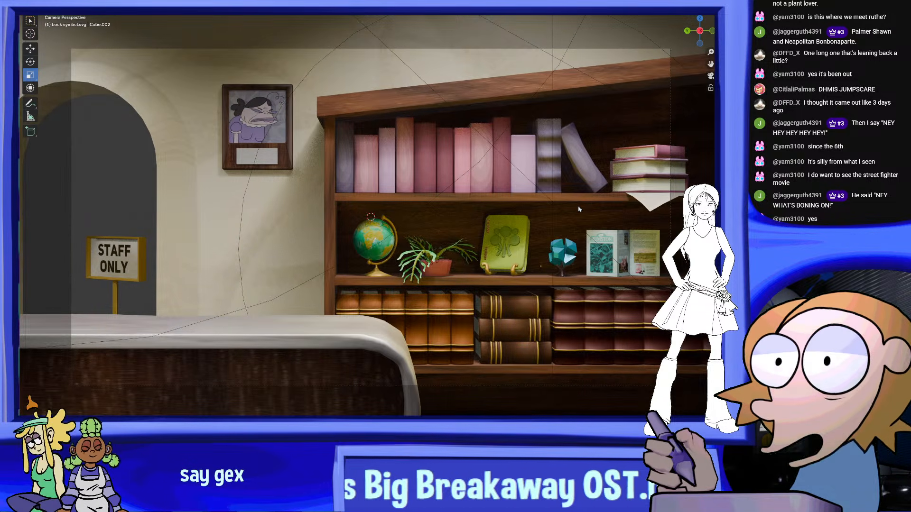
shift+middle_drag(564, 204, 545, 208)
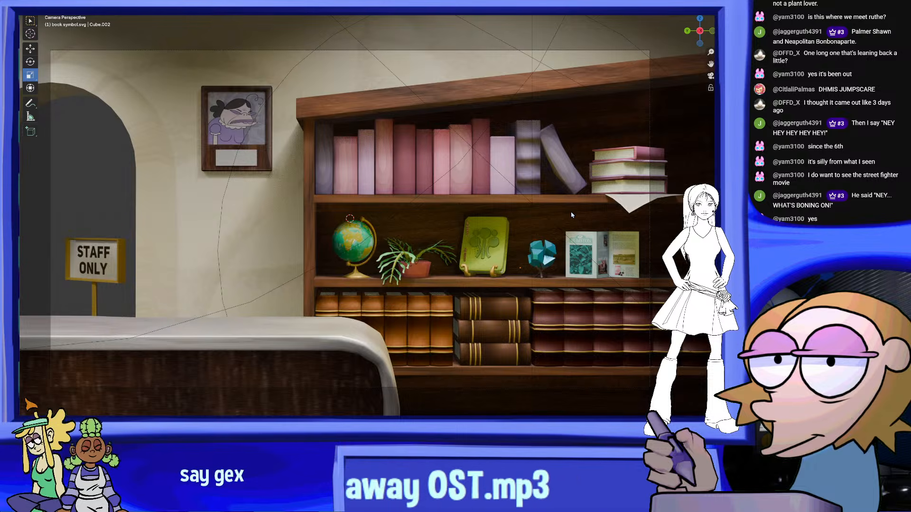
scroll(428, 218, down, 2)
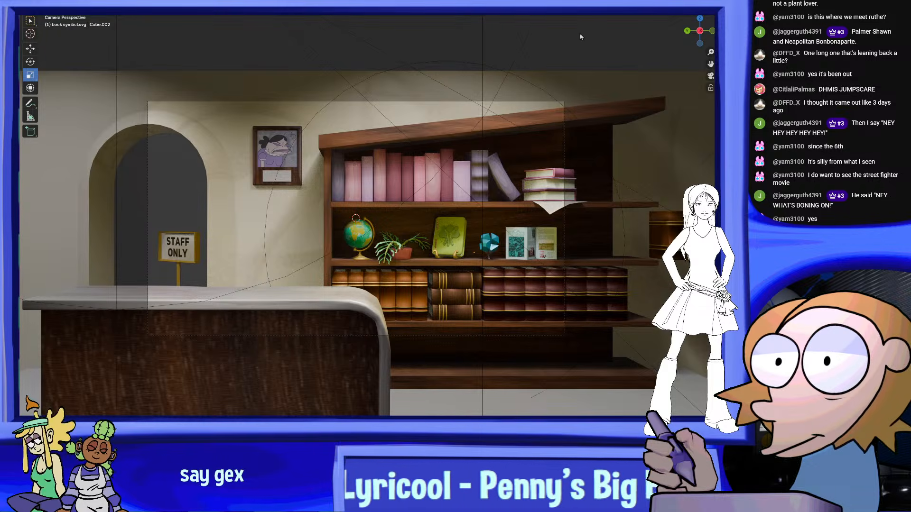
key(KP_7)
middle_drag(485, 115, 539, 143)
scroll(540, 143, down, 6)
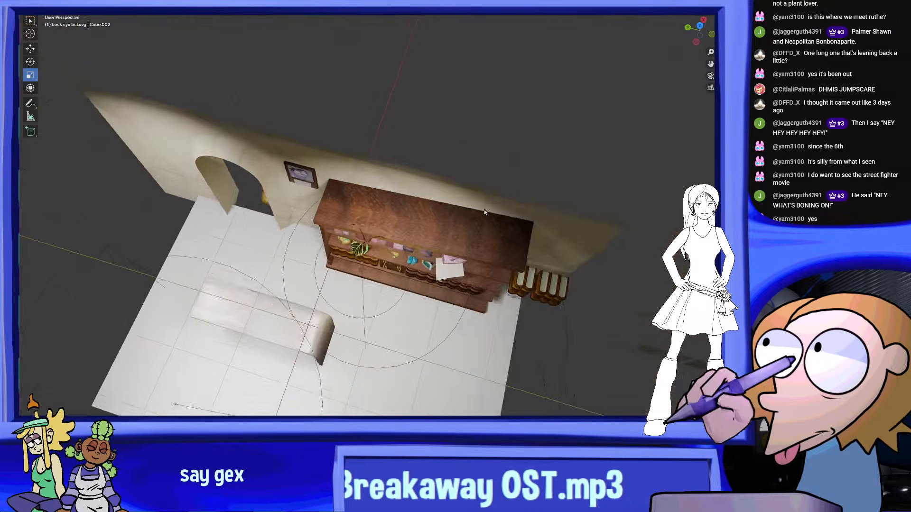
middle_drag(546, 242, 558, 189)
scroll(557, 188, up, 6)
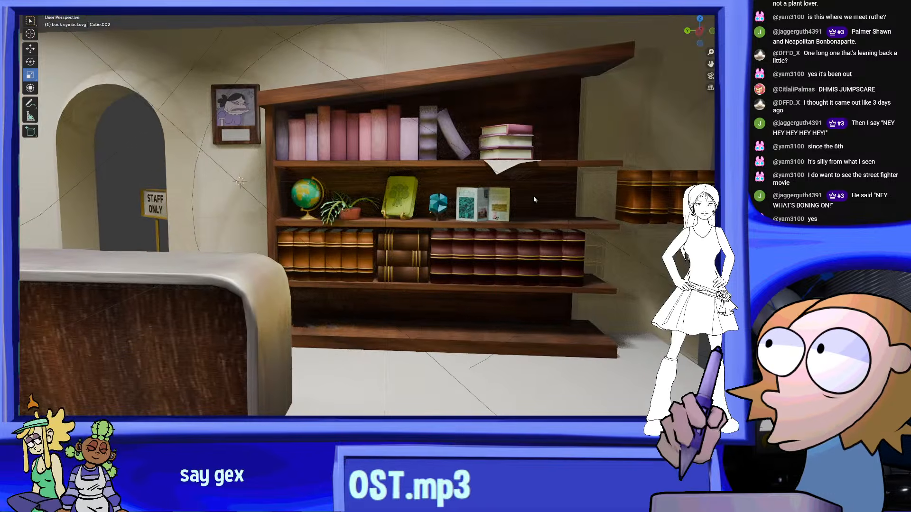
Save the scene again and return to the camera view
click(35, 2)
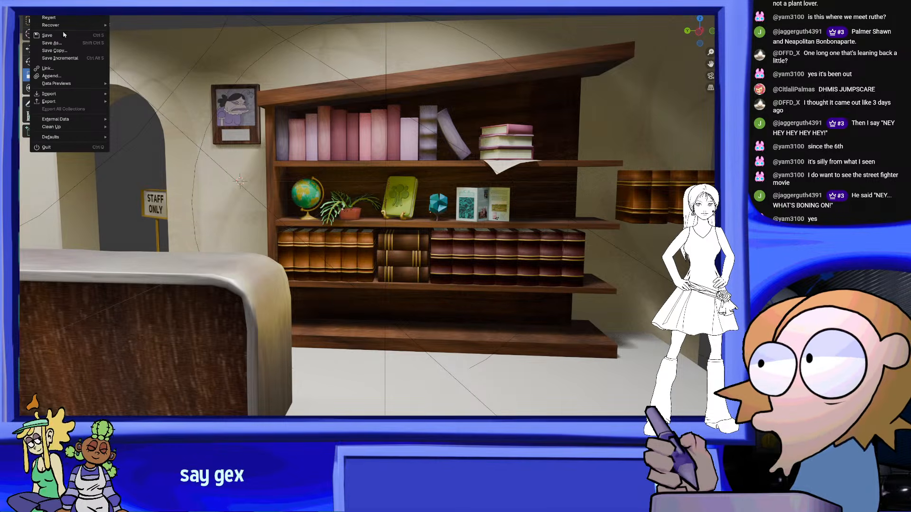
middle_drag(407, 185, 433, 190)
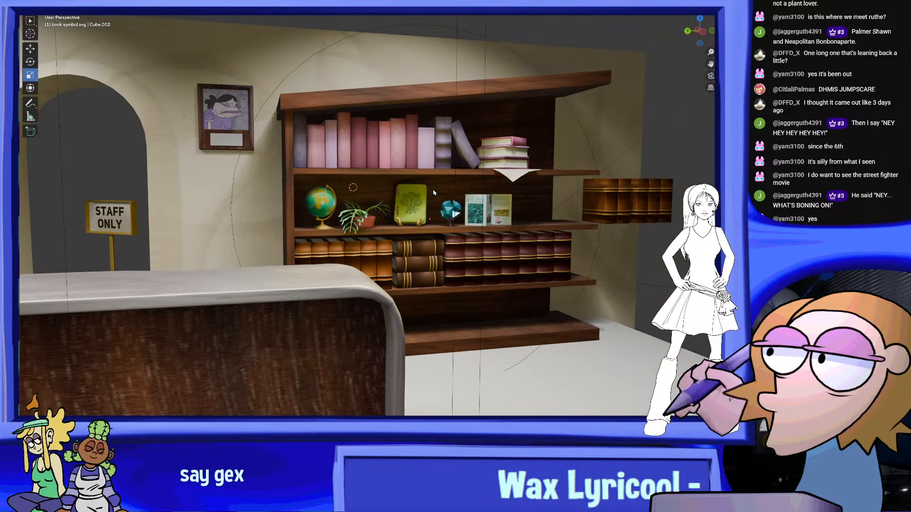
click(711, 75)
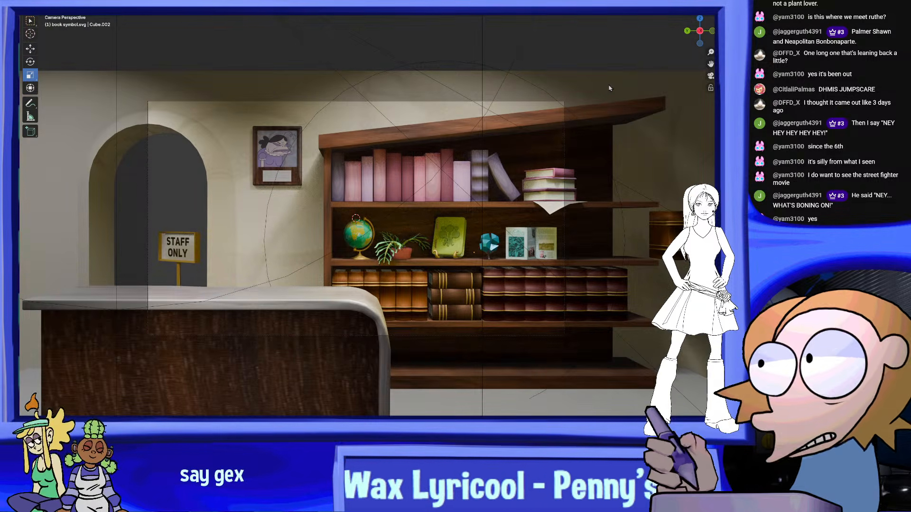
Duplicate the row of six orange-brown books and place the copy on the empty bottom shelf, right of the original row
scroll(601, 159, up, 2)
shift+middle_drag(642, 373, 559, 288)
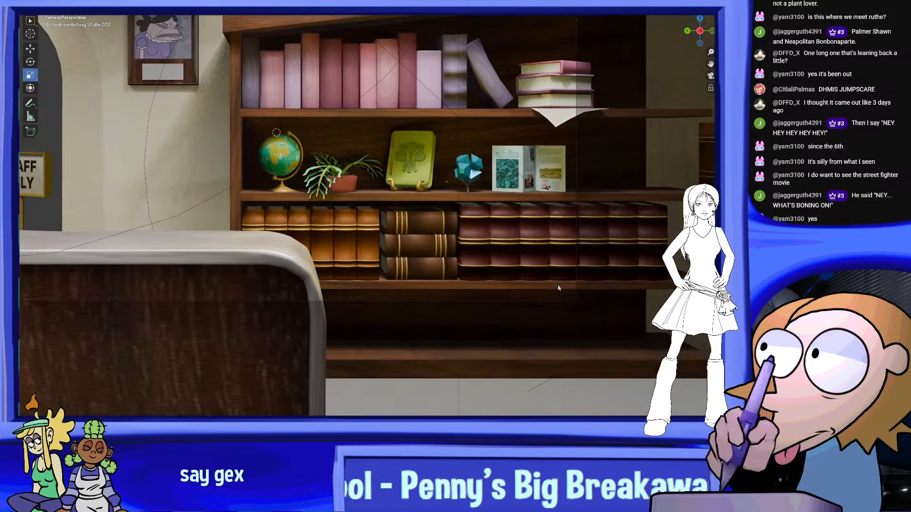
scroll(560, 293, up, 1)
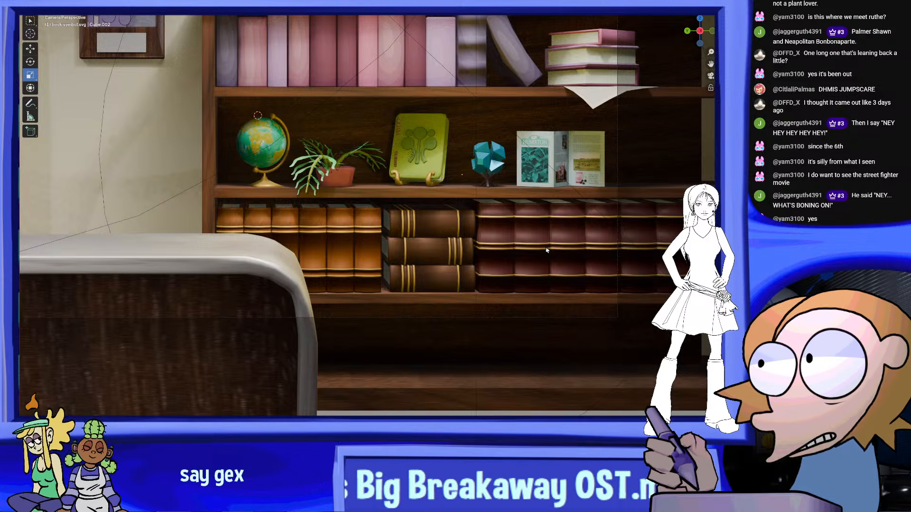
shift+middle_drag(461, 257, 377, 230)
scroll(337, 246, up, 3)
scroll(335, 295, up, 2)
shift+middle_drag(266, 296, 287, 251)
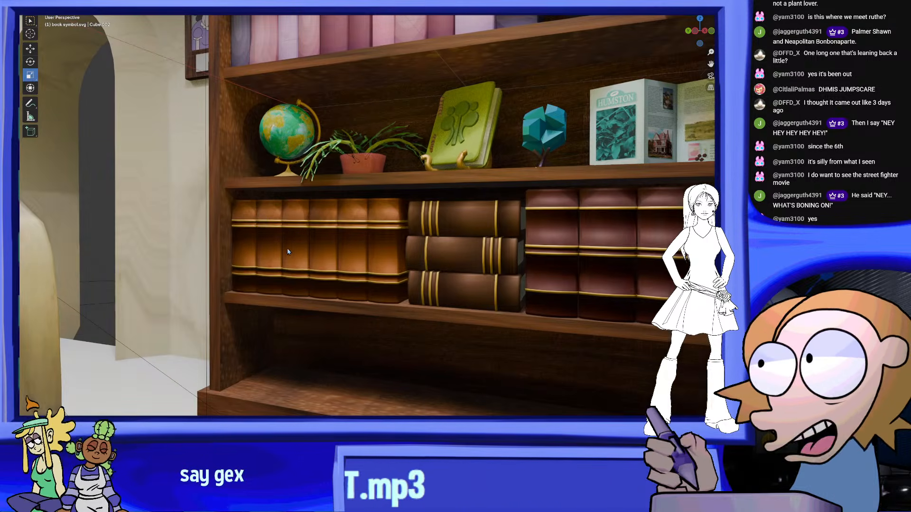
click(250, 250)
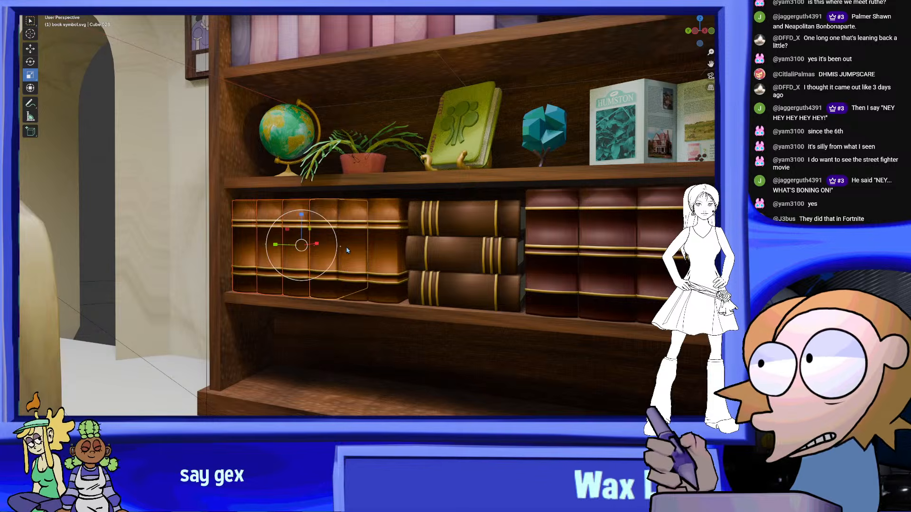
shift+click(380, 253)
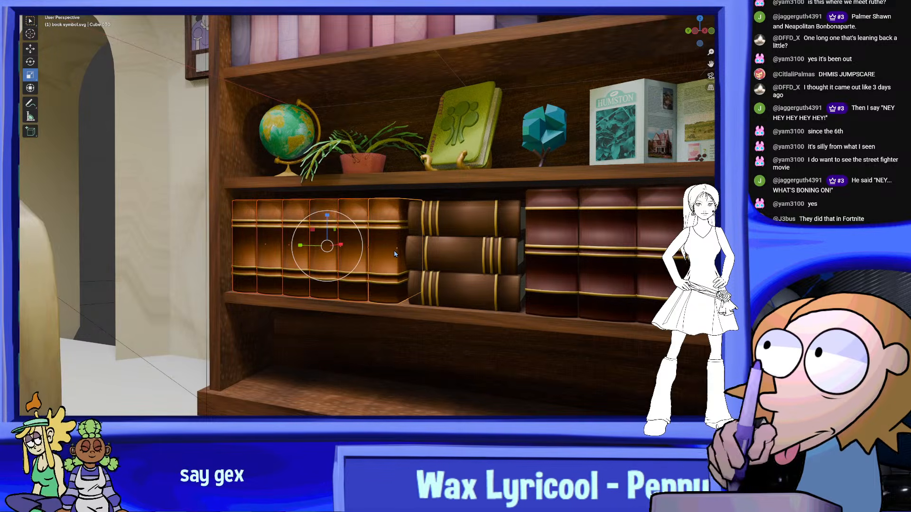
scroll(381, 253, up, 1)
middle_drag(380, 253, 408, 259)
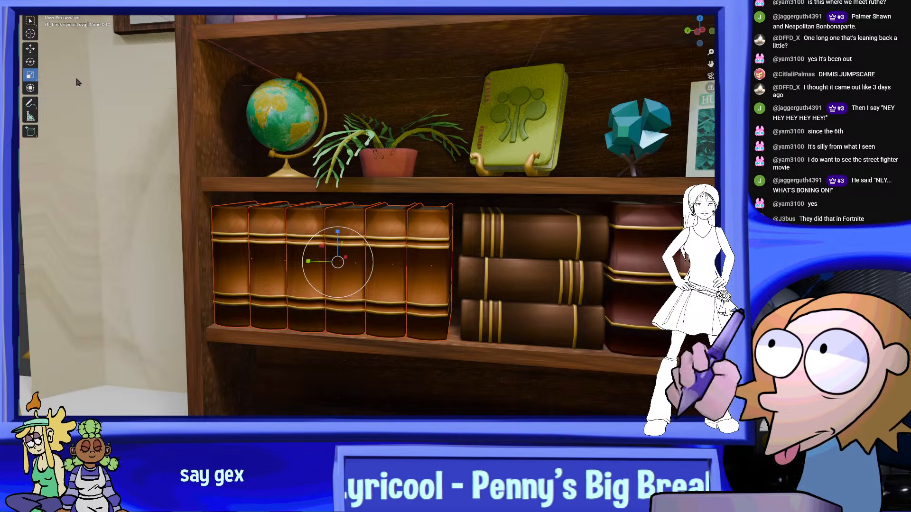
shift+middle_drag(505, 302, 362, 165)
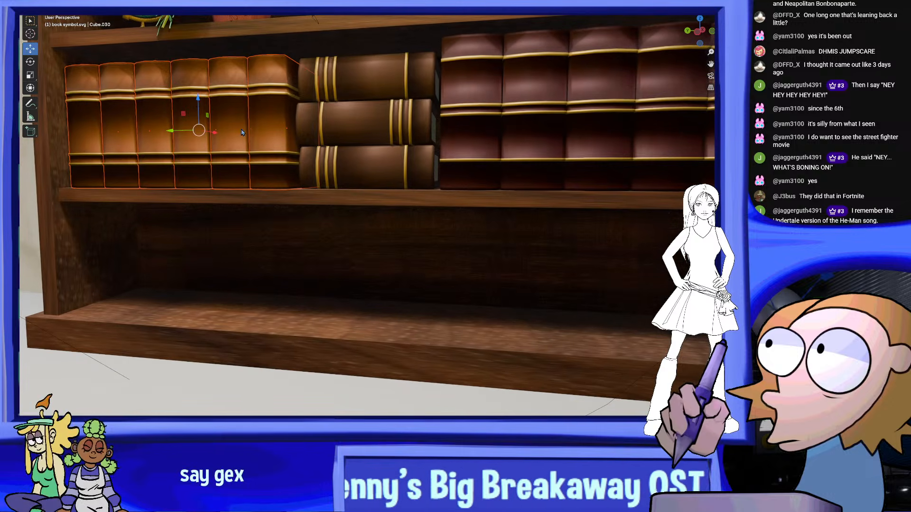
drag(201, 108, 249, 260)
drag(190, 261, 482, 287)
middle_drag(483, 287, 498, 288)
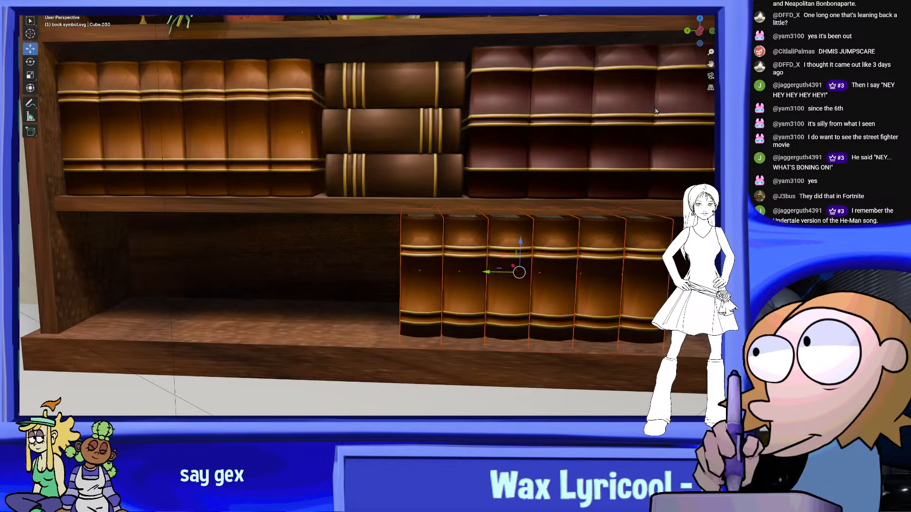
Shift the copied orange-brown books farther right along the bottom shelf, judging their placement in the camera view
click(710, 76)
scroll(554, 297, up, 2)
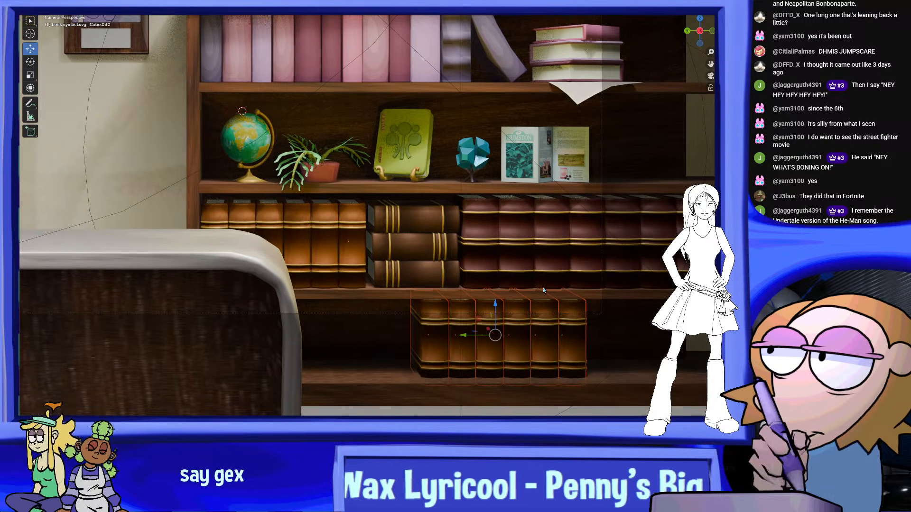
drag(521, 327, 522, 328)
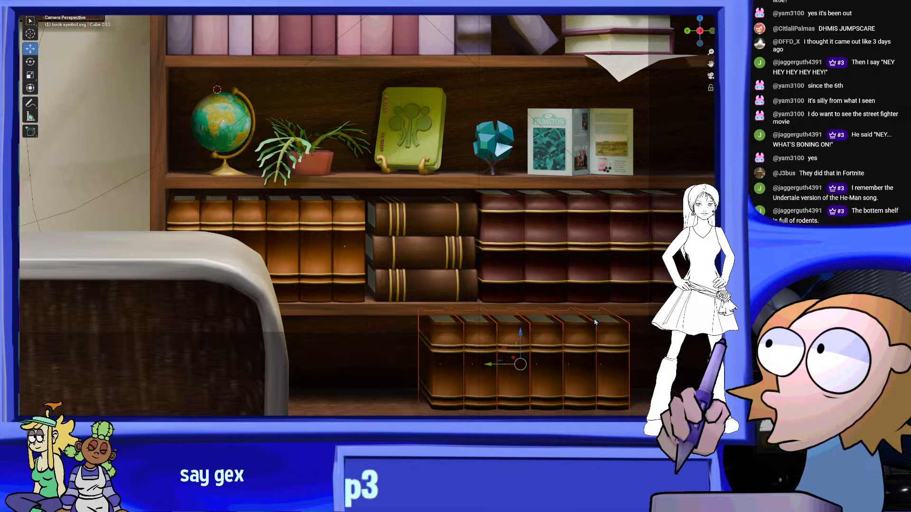
drag(498, 359, 532, 360)
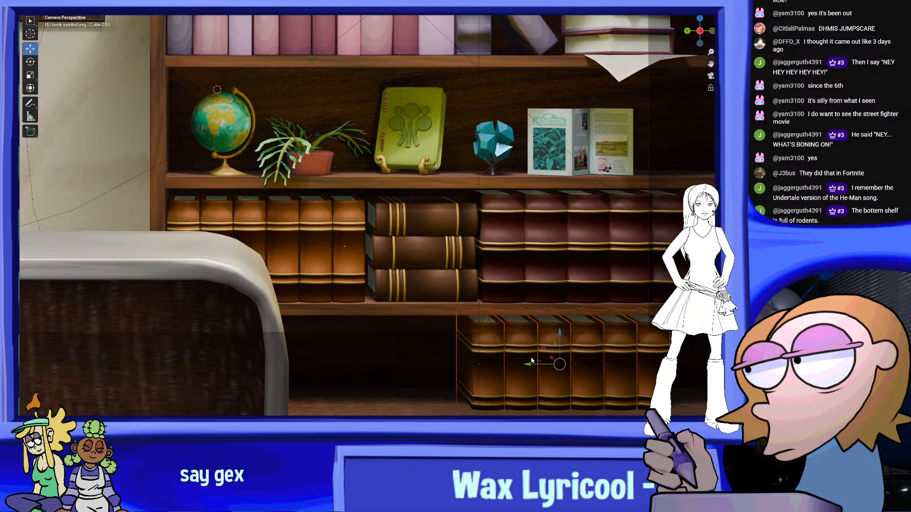
Duplicate the row of dark red books onto the bottom shelf and place the copy left of the orange-brown books
click(510, 230)
shift+click(653, 237)
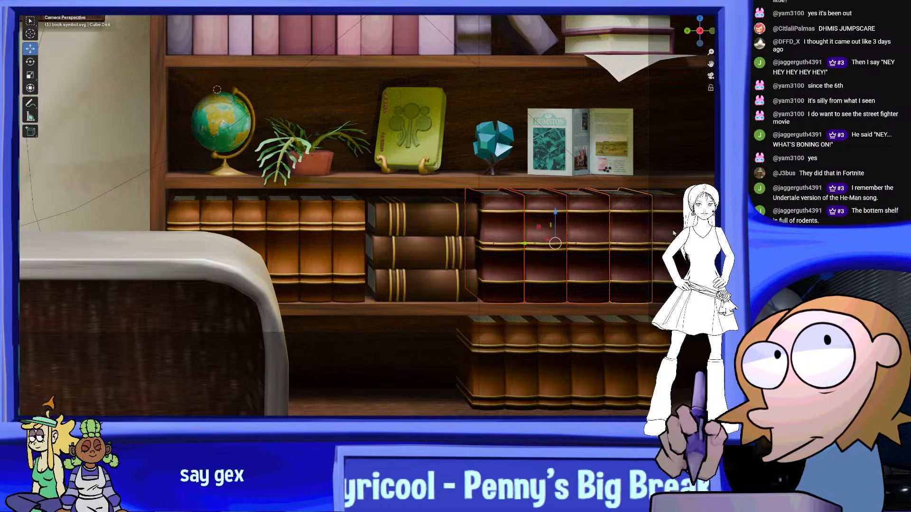
shift+click(702, 239)
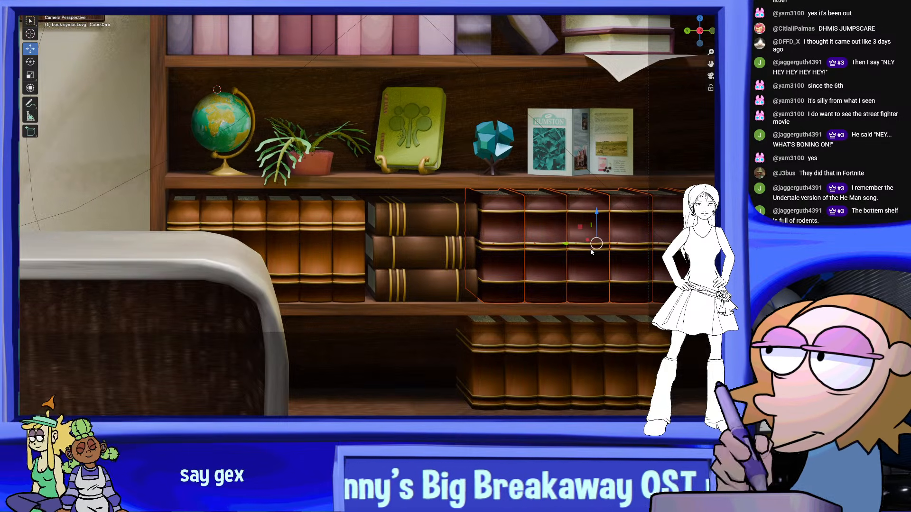
drag(597, 212, 589, 335)
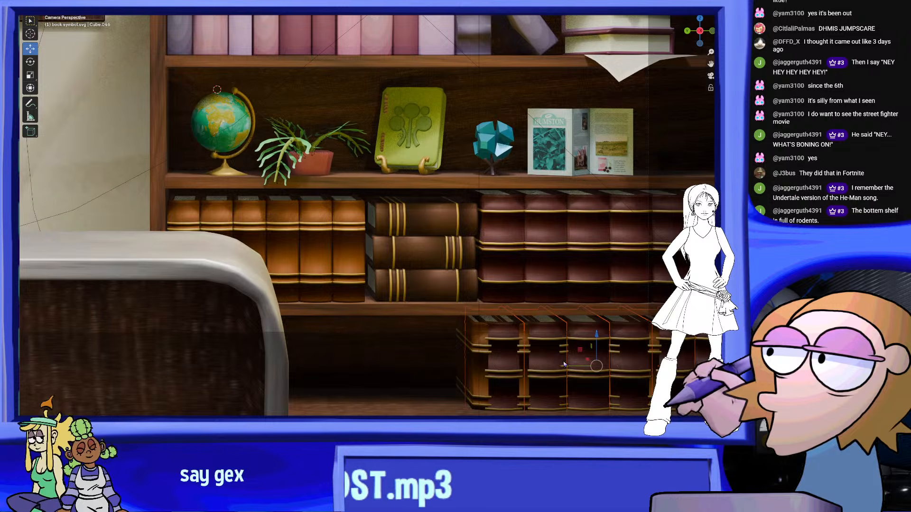
drag(565, 367, 308, 365)
click(560, 342)
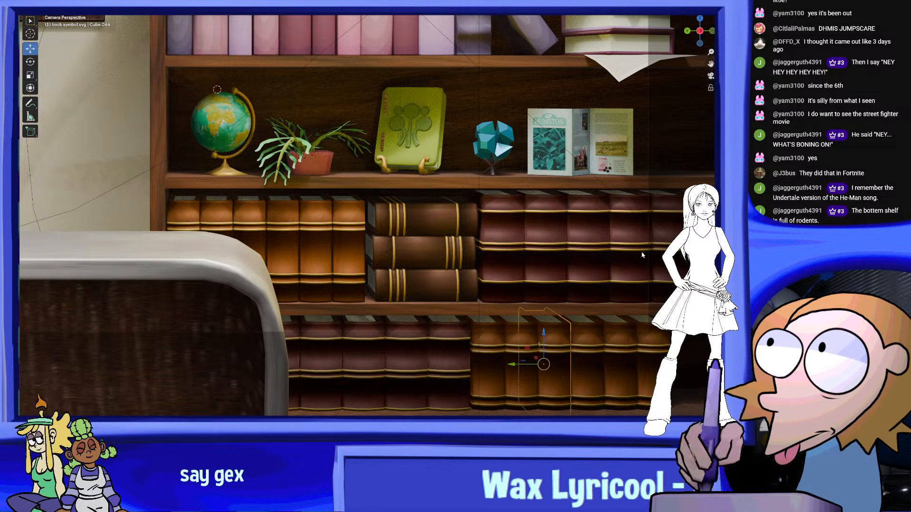
Examine the filled bookcase together with the desk and doorway in the camera view, both close up and from afar
scroll(642, 255, down, 6)
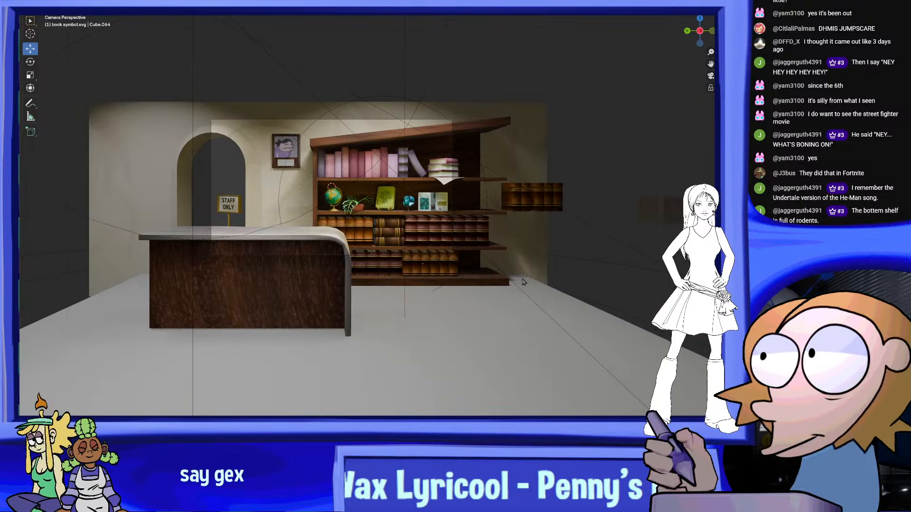
scroll(522, 282, up, 8)
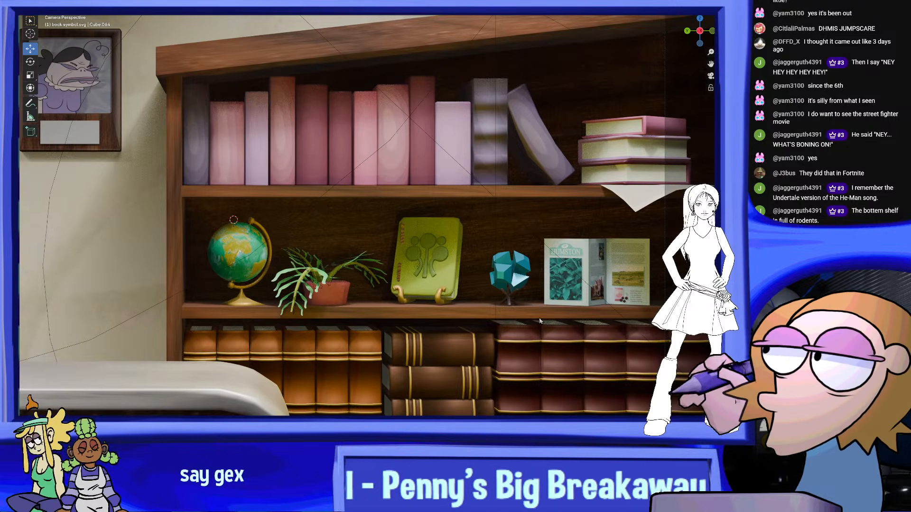
shift+middle_drag(540, 321, 520, 274)
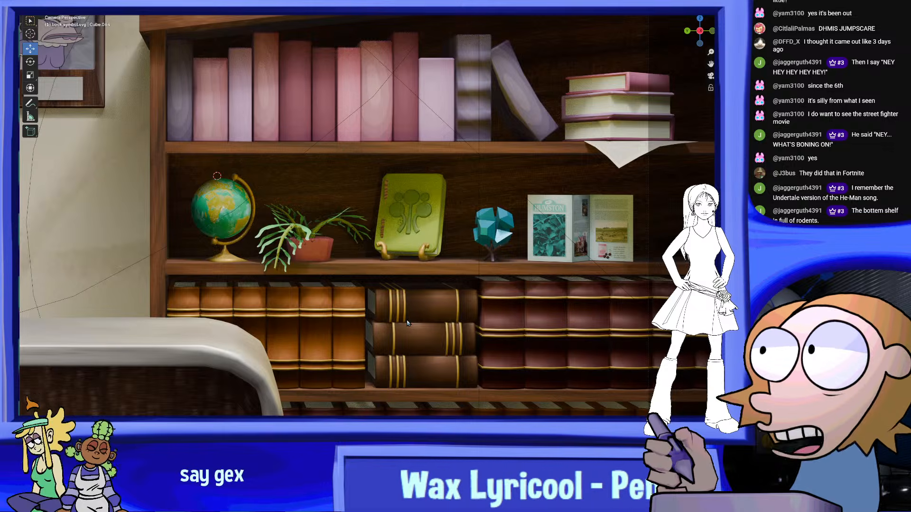
shift+middle_drag(407, 323, 512, 378)
scroll(500, 327, down, 2)
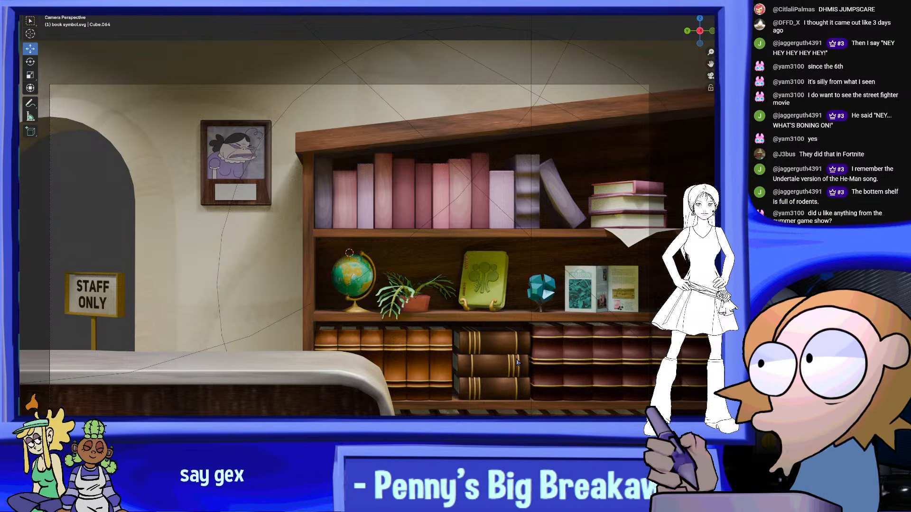
shift+middle_drag(515, 296, 510, 234)
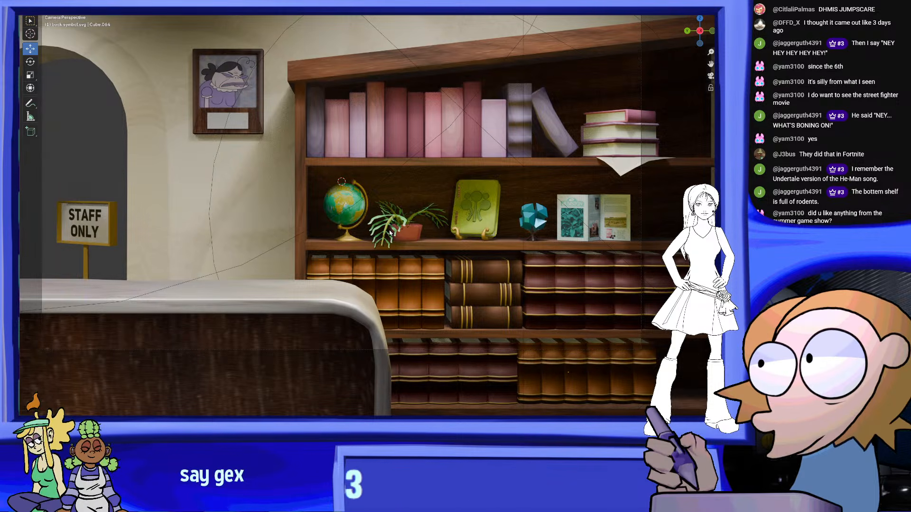
scroll(420, 238, down, 5)
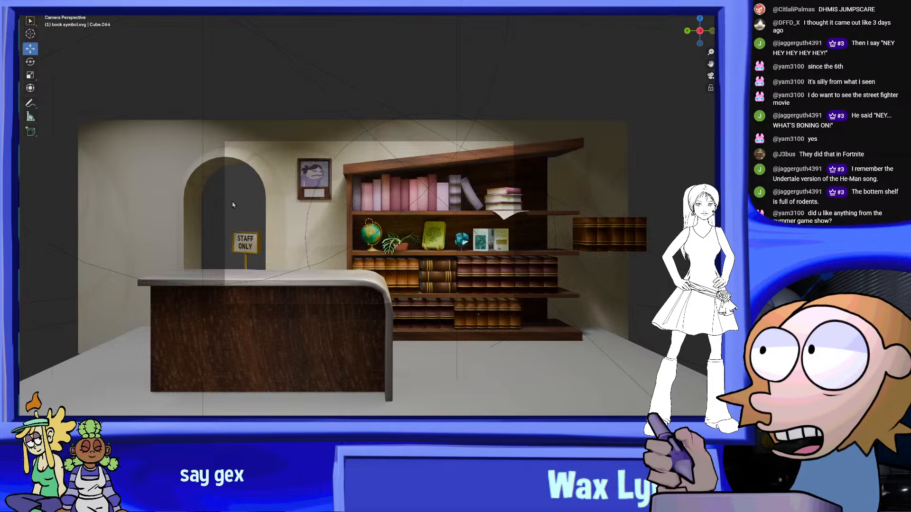
scroll(231, 204, up, 3)
click(37, 2)
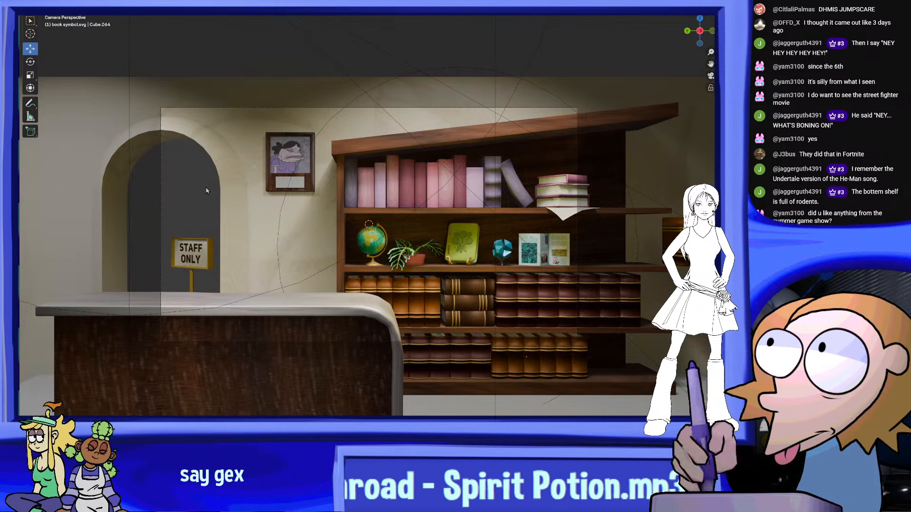
scroll(206, 191, up, 2)
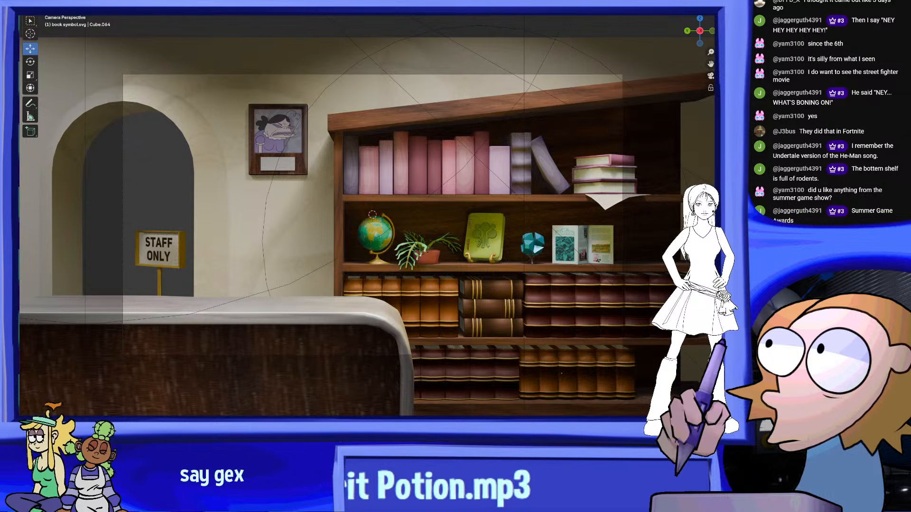
click(36, 2)
click(60, 33)
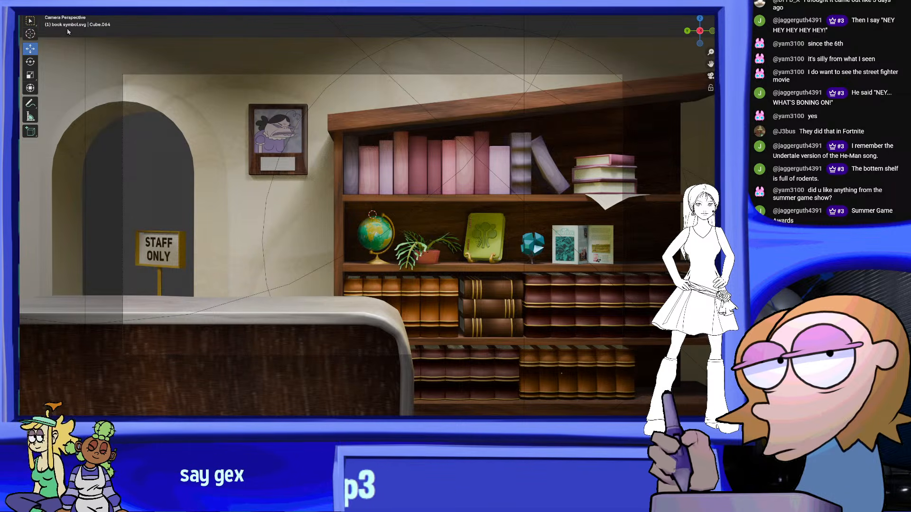
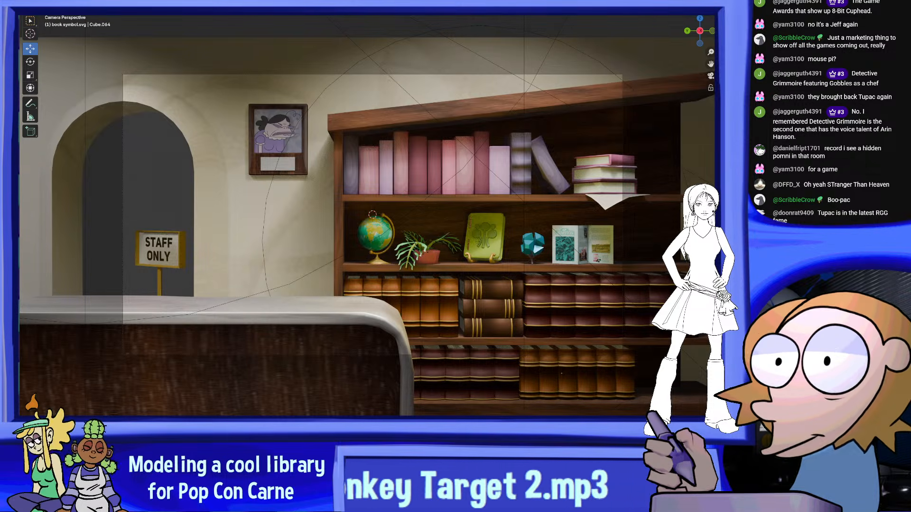
Examine the library scene's bookshelf, front desk and wall decorations through the camera view, both close up and as a whole
scroll(558, 151, down, 2)
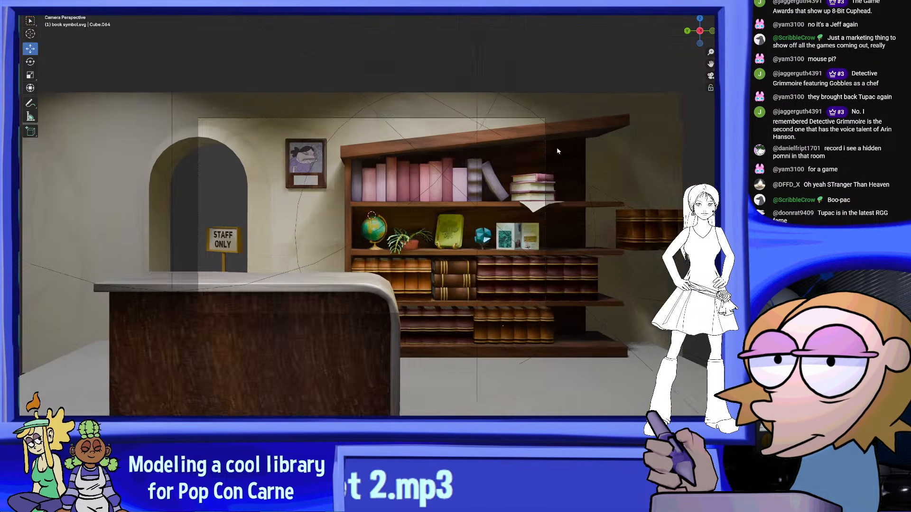
scroll(228, 199, up, 3)
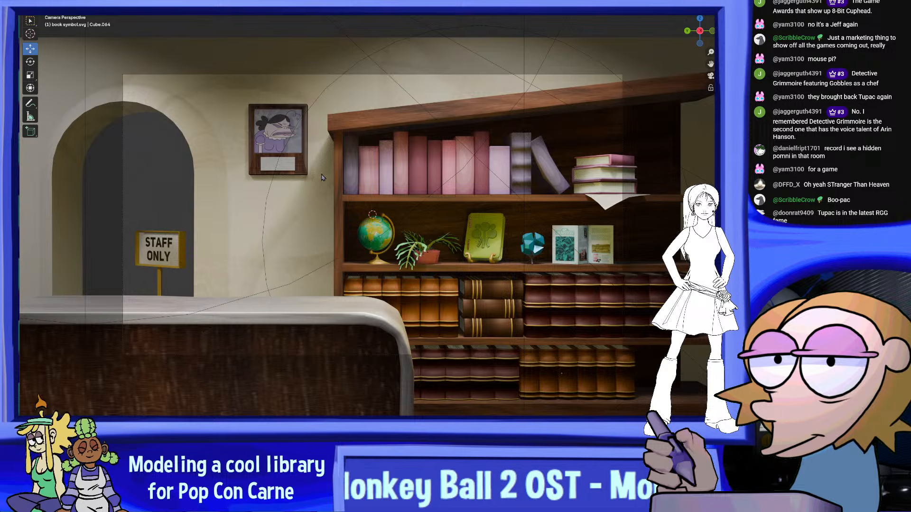
scroll(207, 205, up, 3)
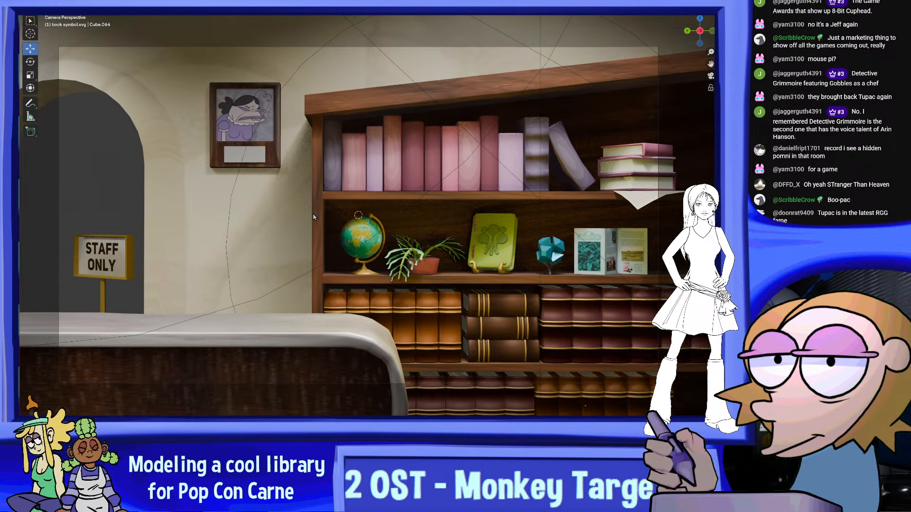
shift+middle_drag(314, 207, 335, 207)
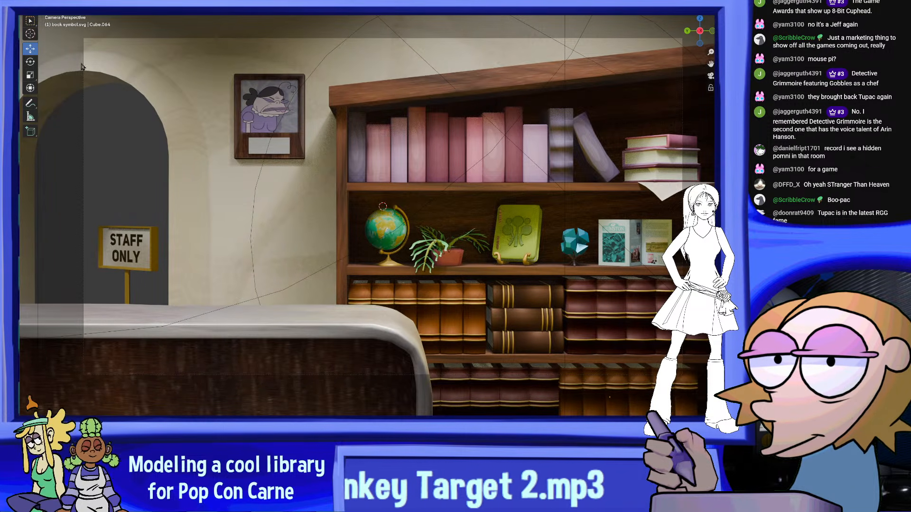
key(F4)
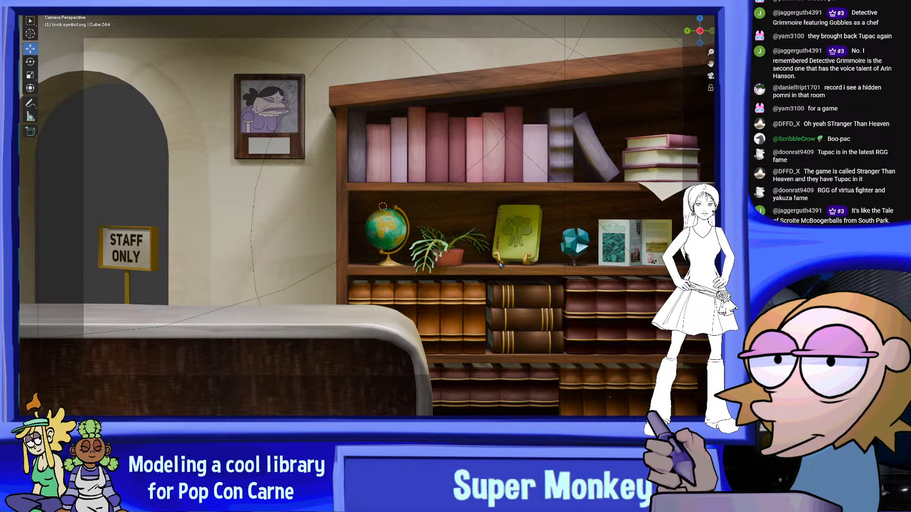
scroll(227, 232, down, 2)
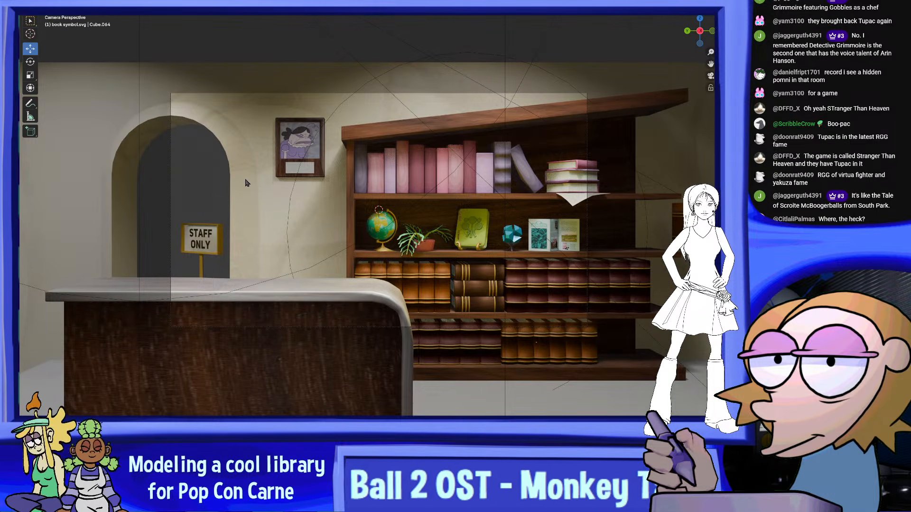
scroll(302, 231, up, 2)
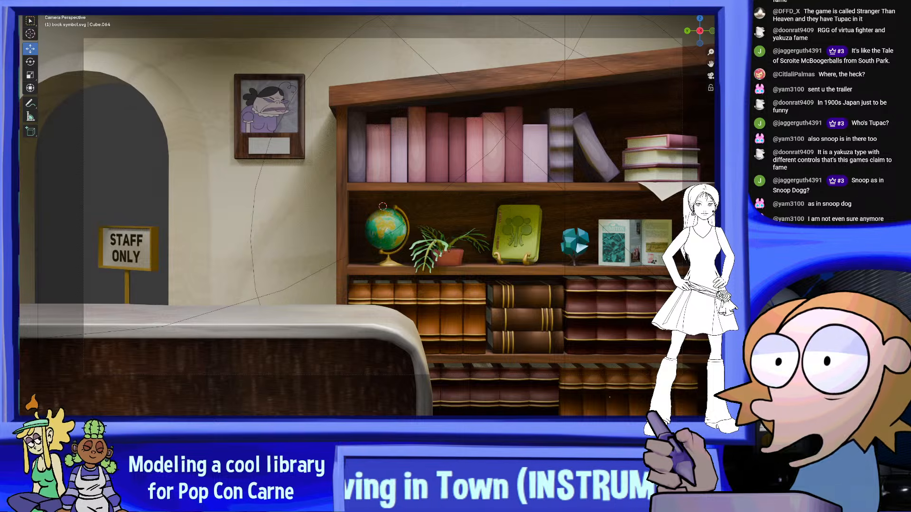
scroll(365, 216, down, 6)
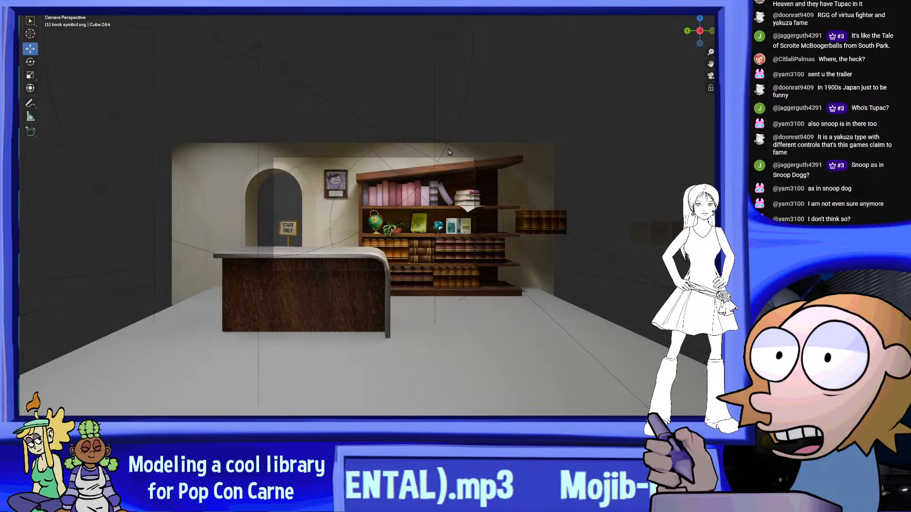
scroll(369, 217, up, 5)
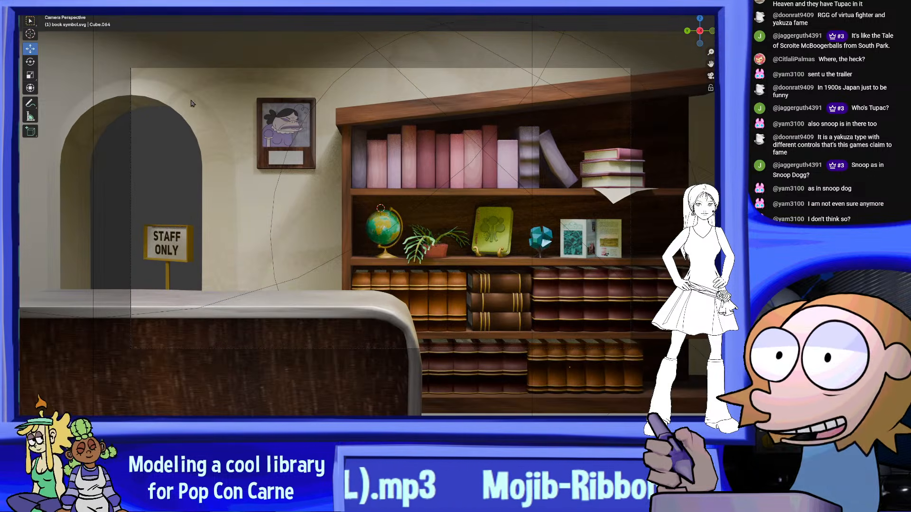
Save the library scene file
key(F4)
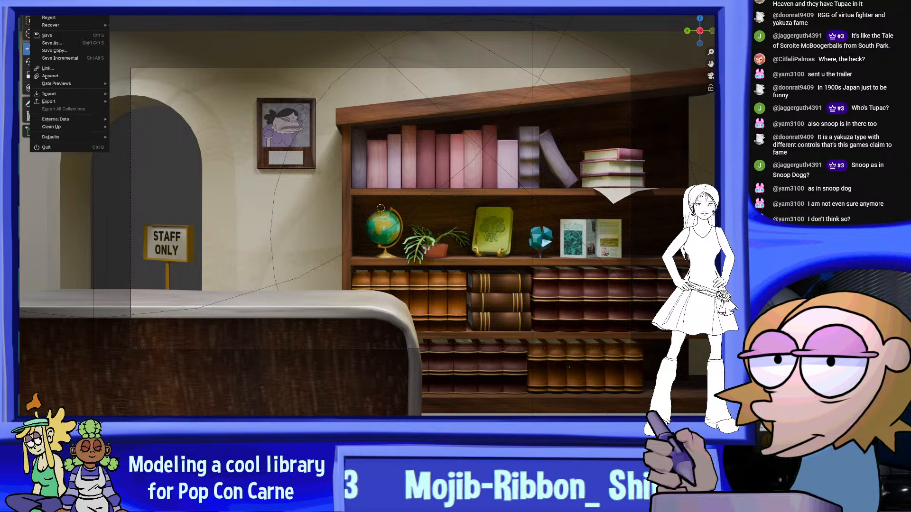
click(62, 38)
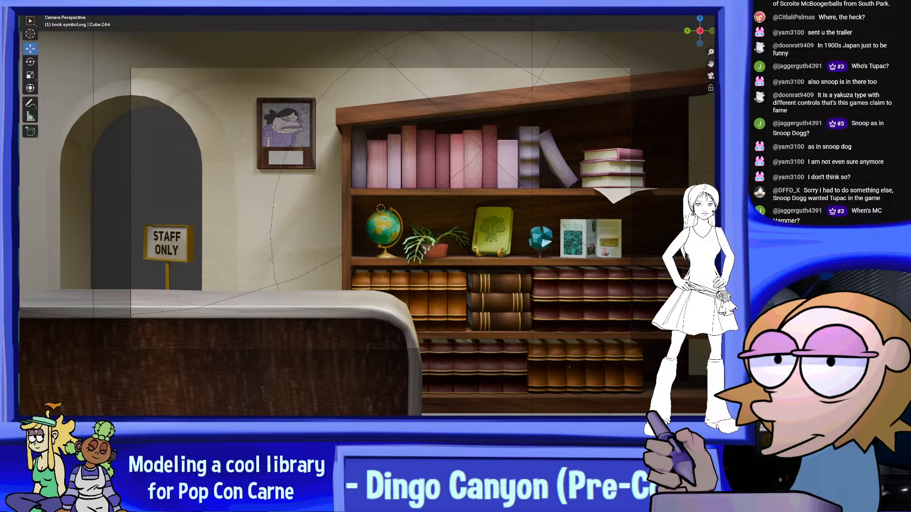
key(F4)
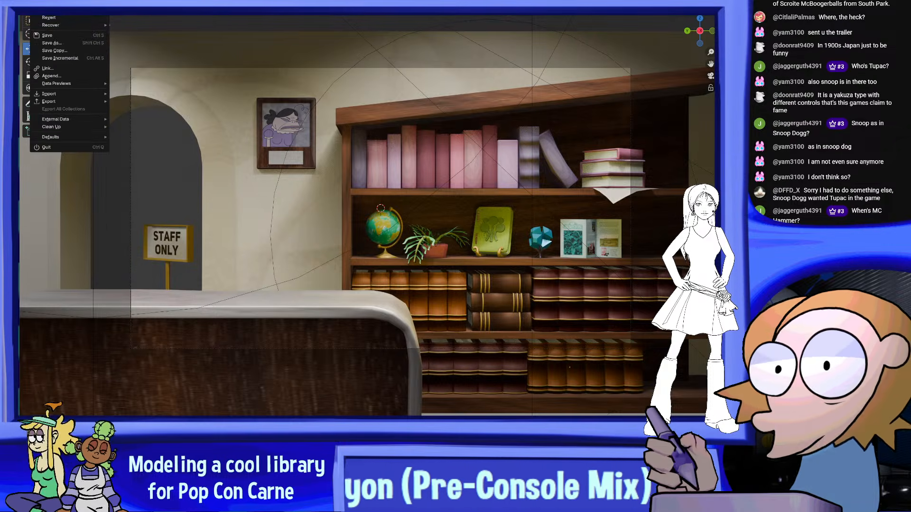
click(60, 35)
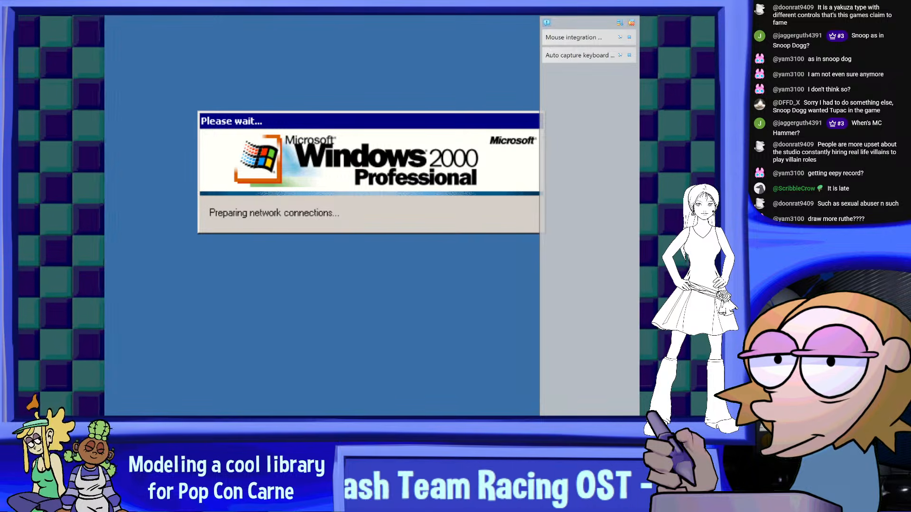
Switch to the Windows 2000 virtual machine and start the Tonka Construction game from the TONKA (D:) disc in My Computer
click(631, 22)
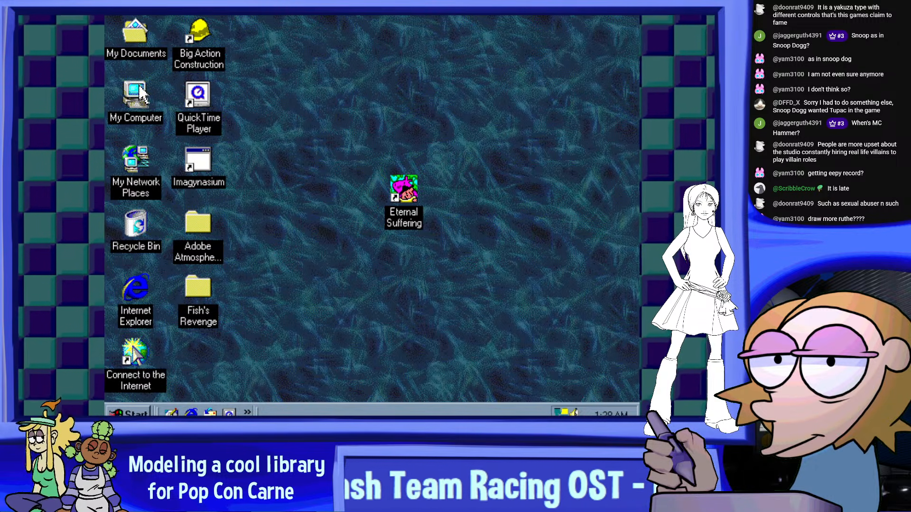
double_click(150, 97)
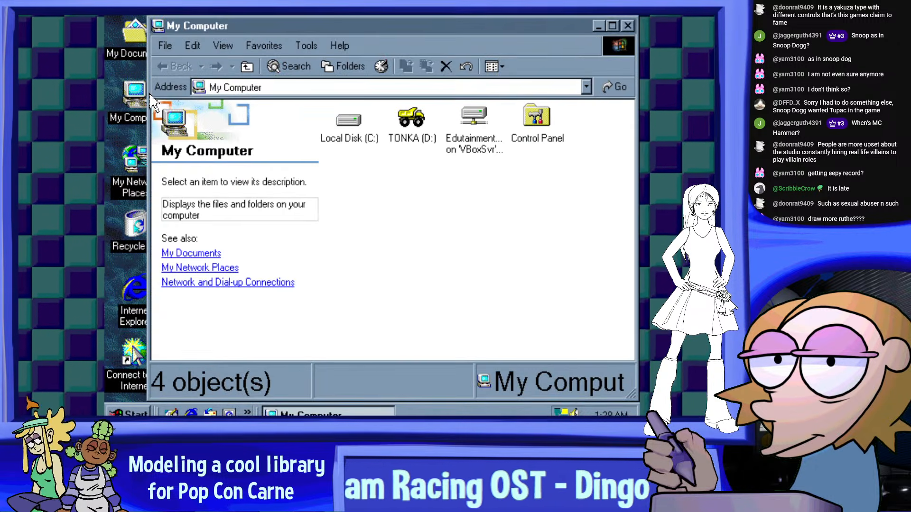
click(412, 126)
double_click(415, 127)
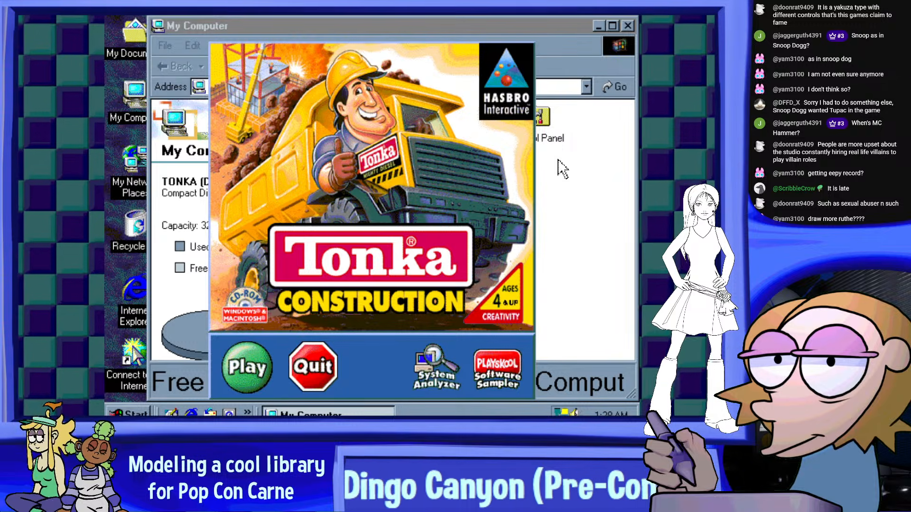
click(246, 367)
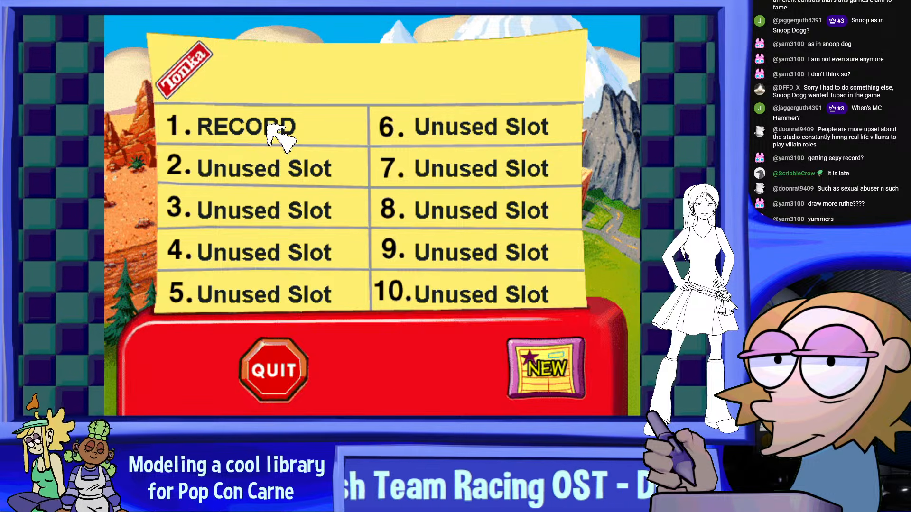
Load the saved game in slot 1 and return to the world map
click(268, 126)
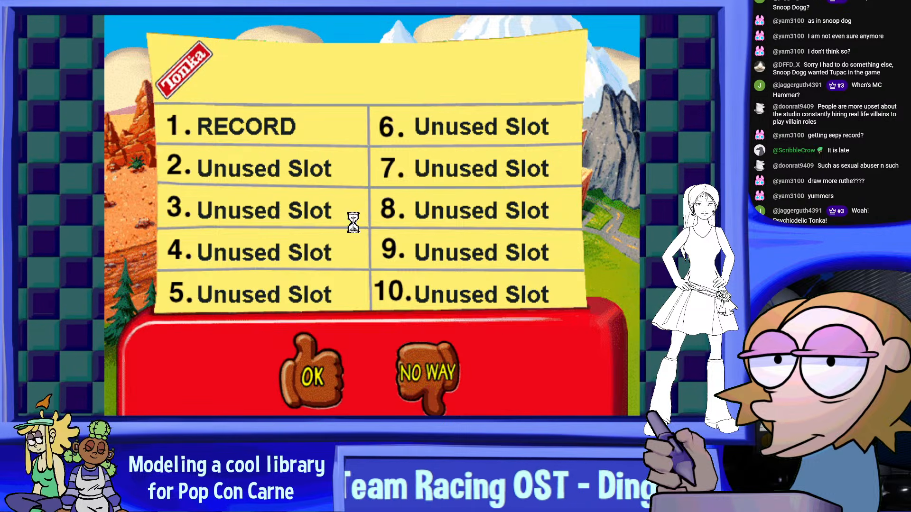
click(343, 370)
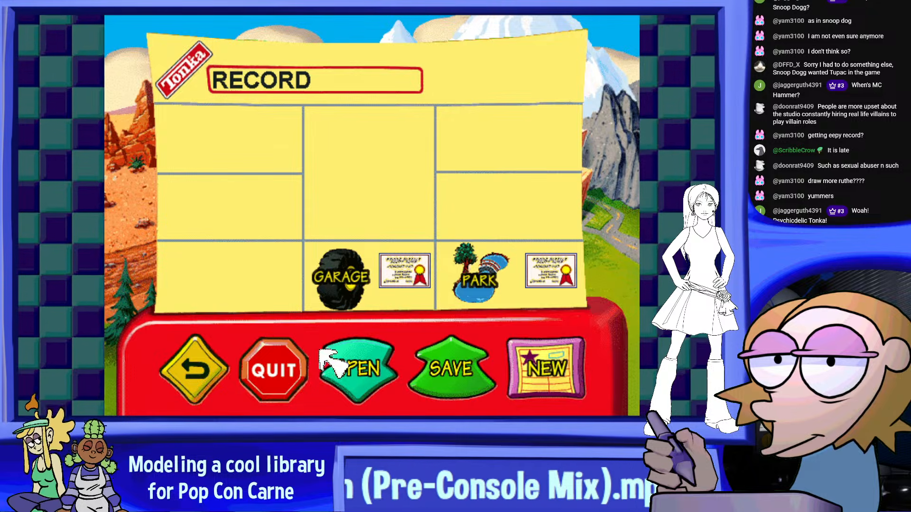
click(199, 366)
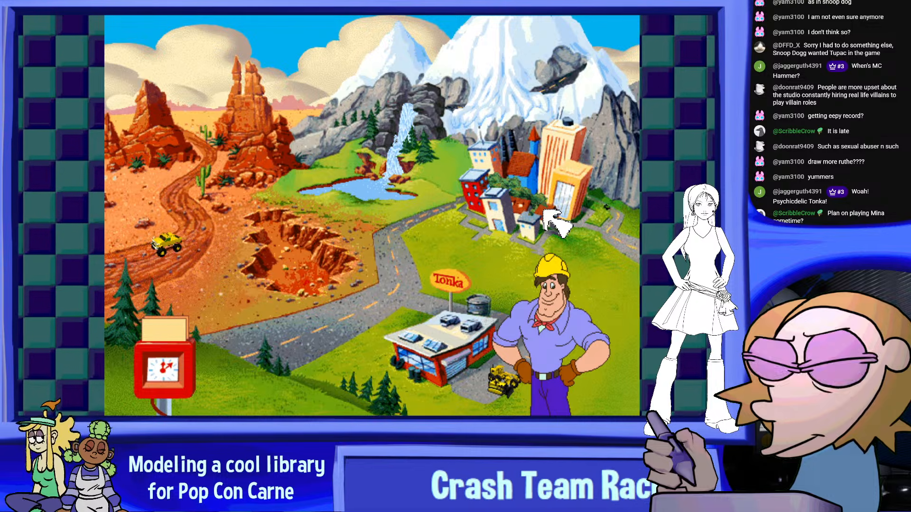
Enter the empty dirt lot in the city and choose the castle blueprint as the building project
click(510, 204)
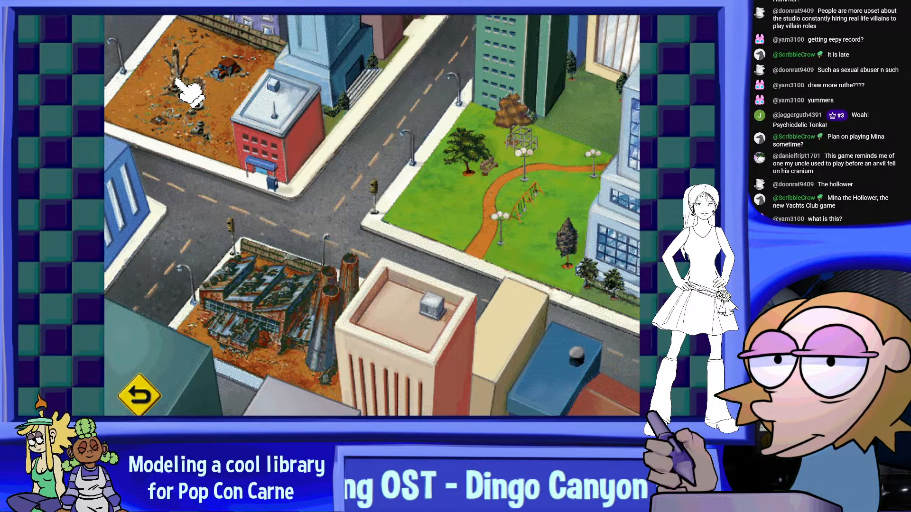
click(187, 91)
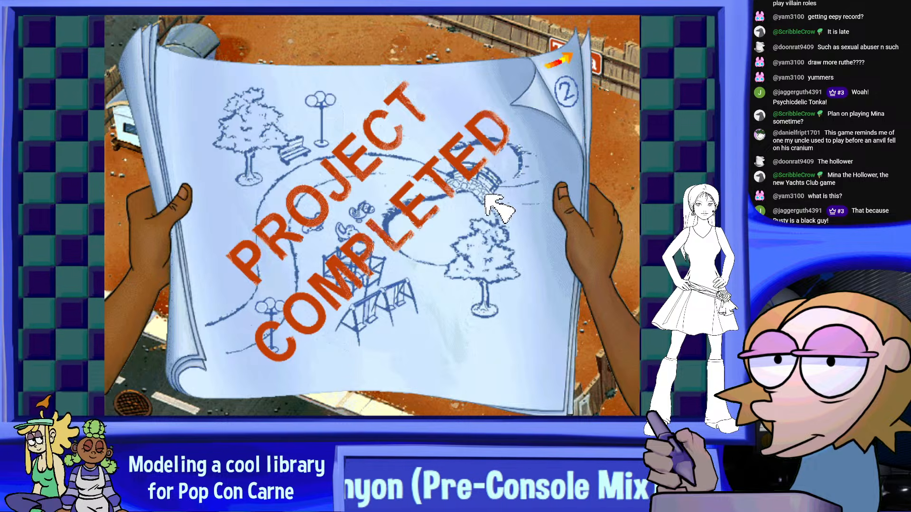
click(563, 87)
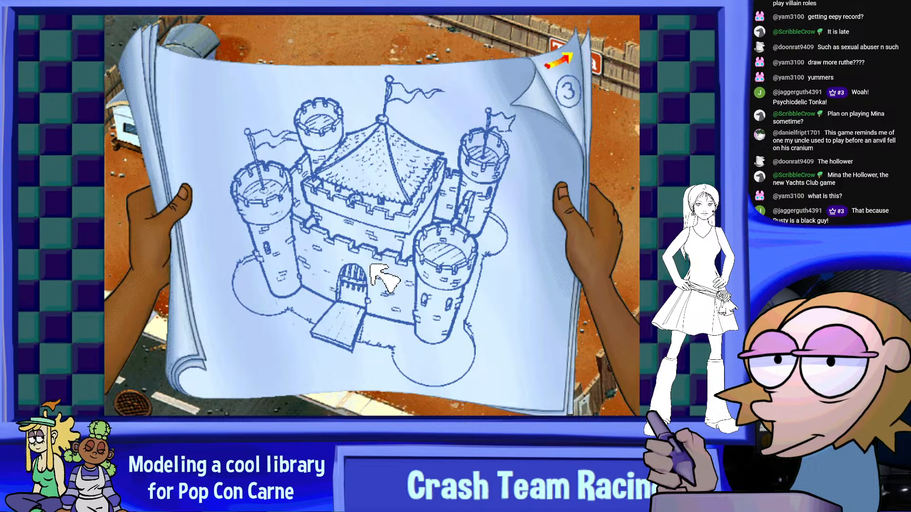
click(379, 207)
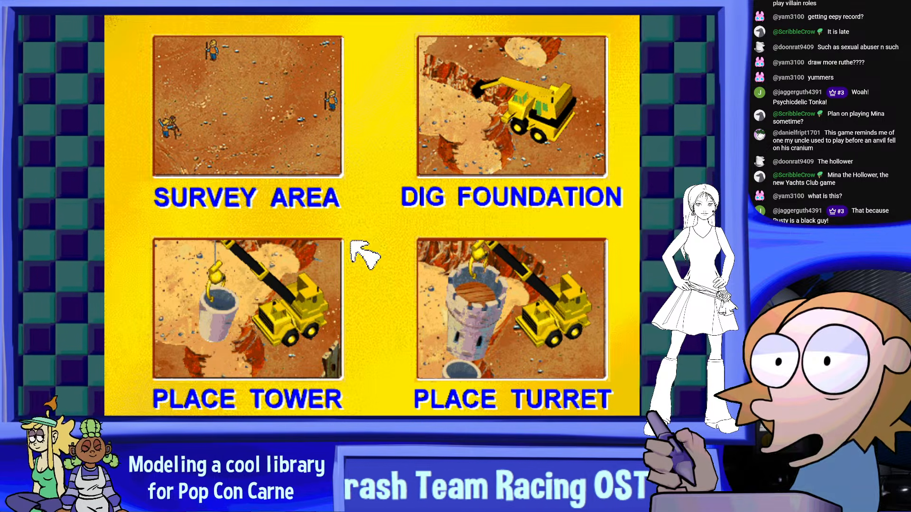
Survey the castle site and dig its foundation, blasting the marked corner holes and excavating the area between them
click(270, 111)
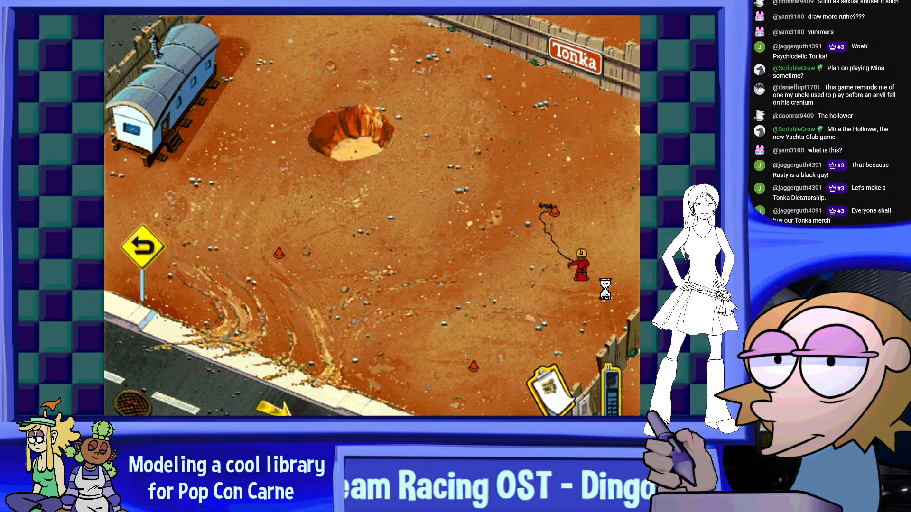
click(581, 277)
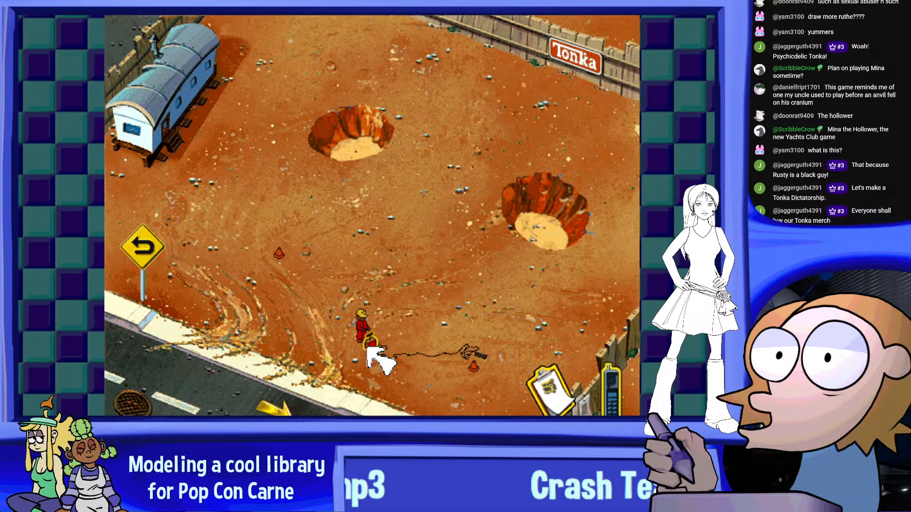
click(369, 347)
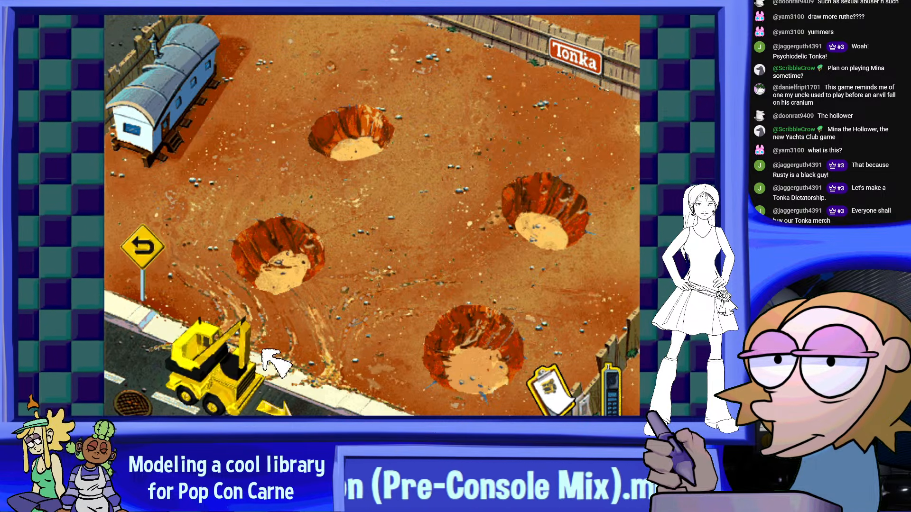
drag(244, 348, 378, 260)
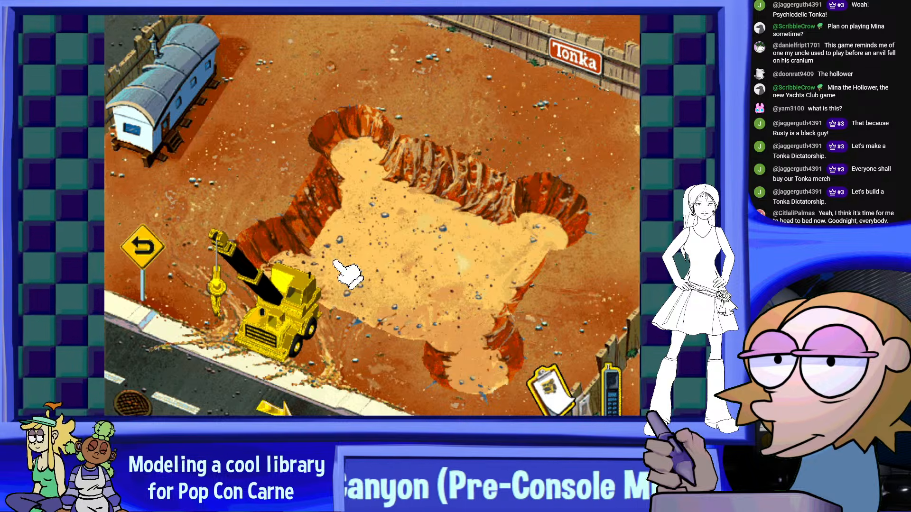
Use the crane to place two castle towers from the trailer at the front and left corners of the foundation
click(317, 276)
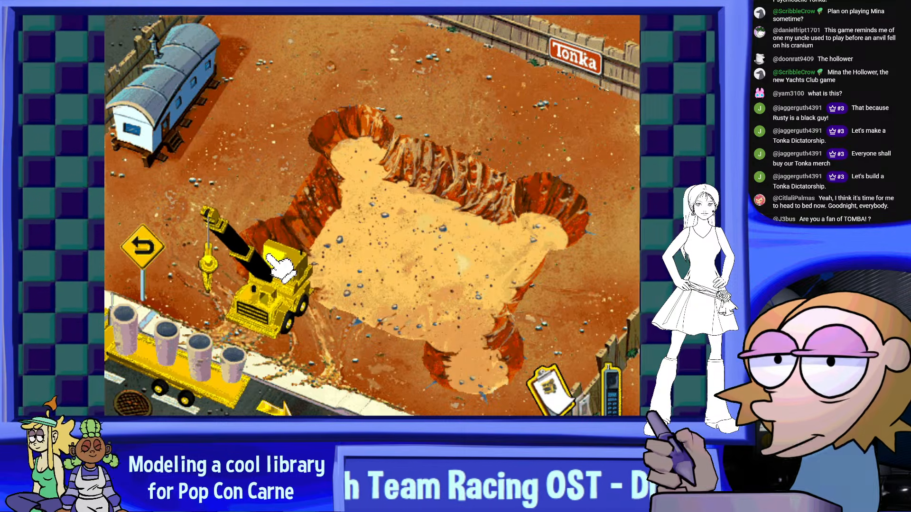
click(265, 303)
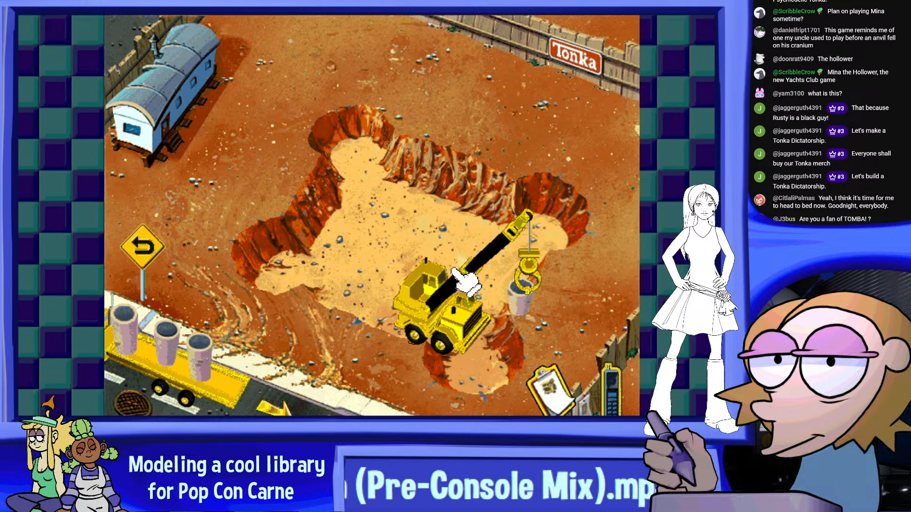
click(464, 278)
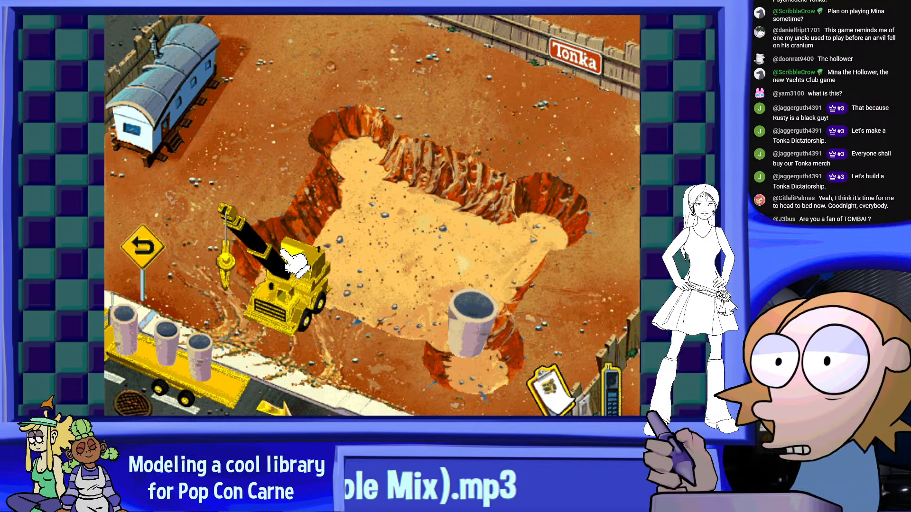
click(261, 290)
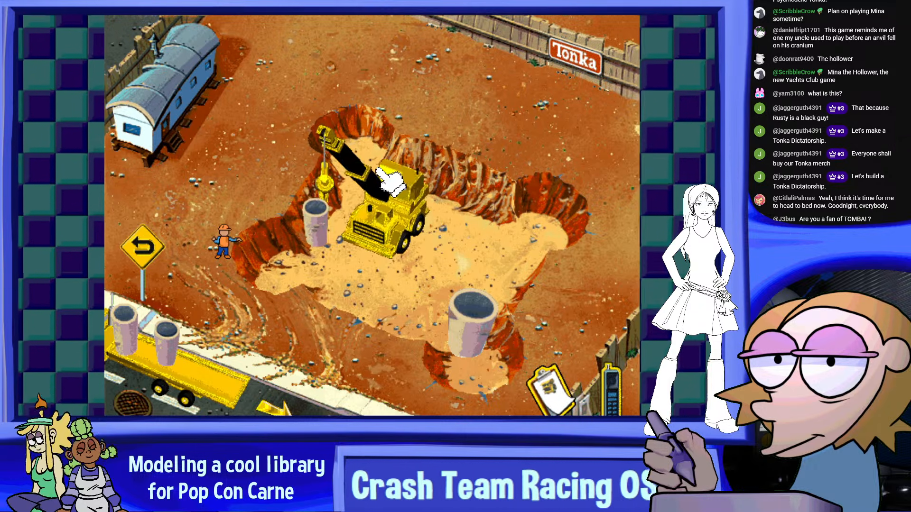
click(347, 207)
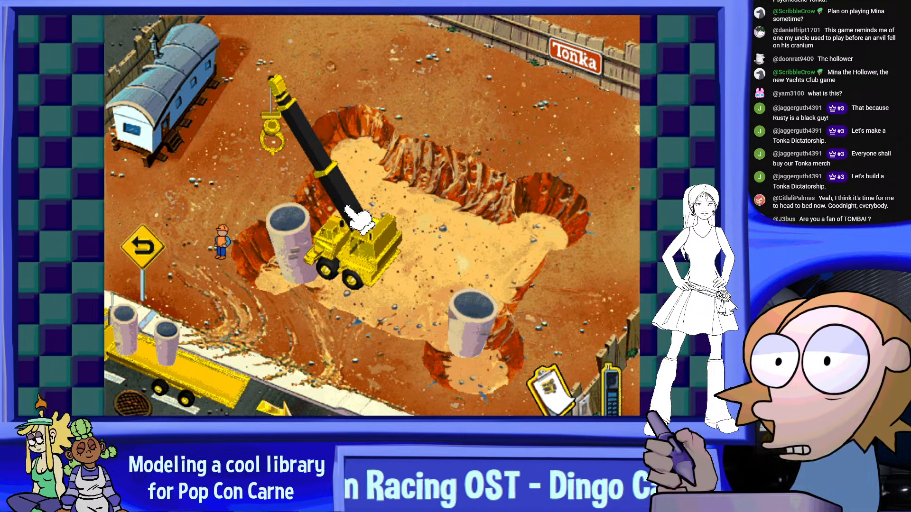
Use the crane to place the remaining two castle towers at the right and back corners of the foundation
click(238, 261)
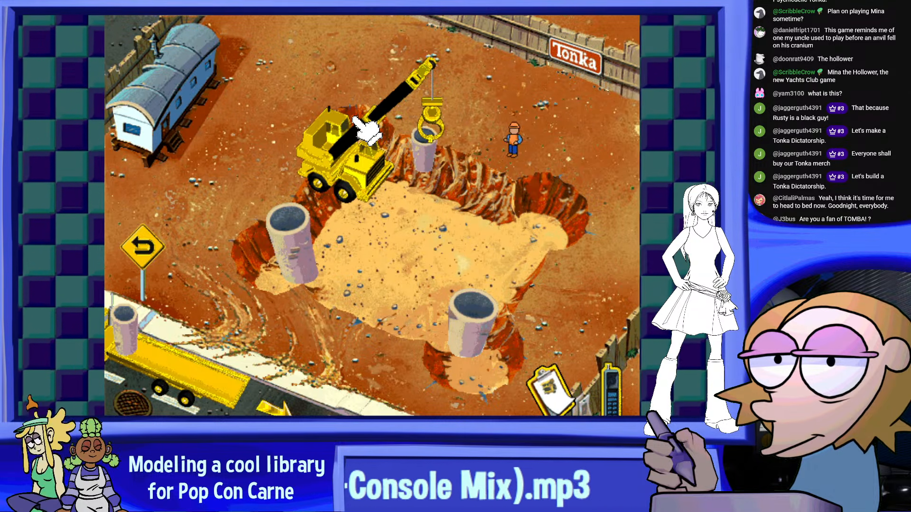
click(438, 132)
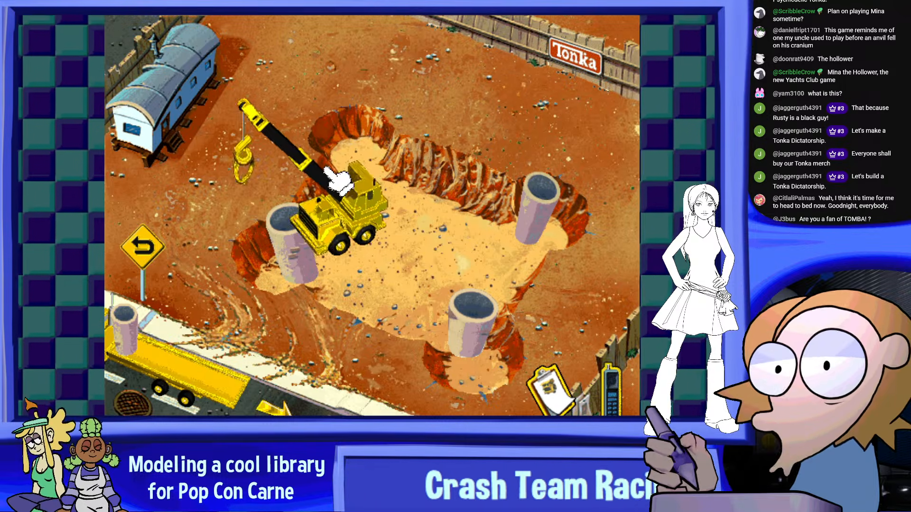
click(216, 281)
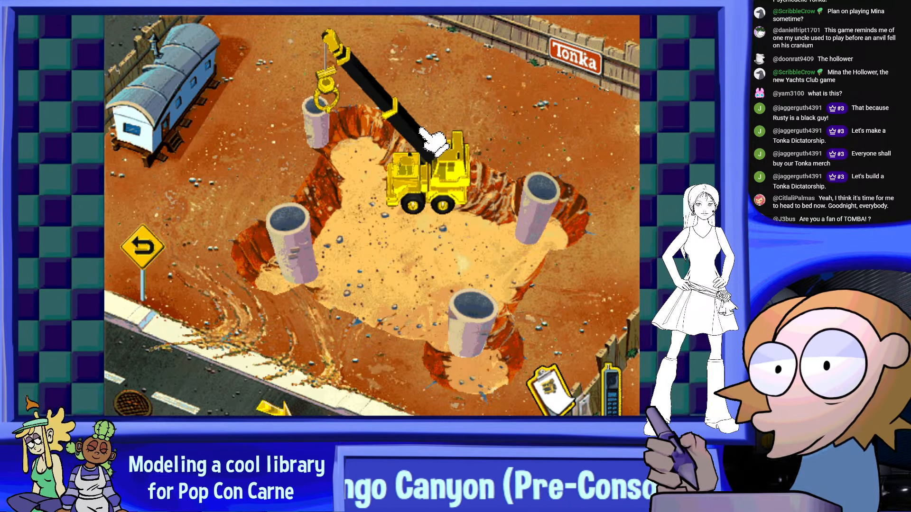
click(436, 131)
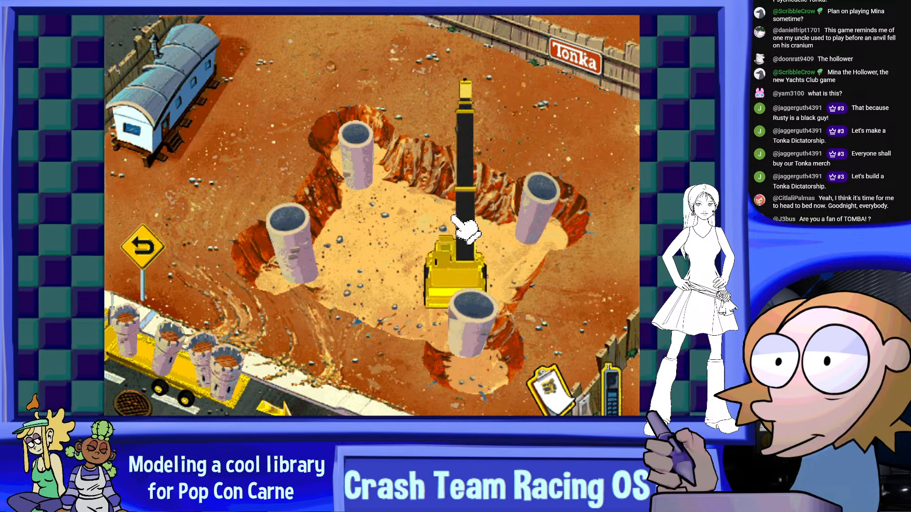
Stack the battlemented tower tops on the four tower bases with the crane and fill the foundation with concrete from the mixer
drag(401, 221, 245, 306)
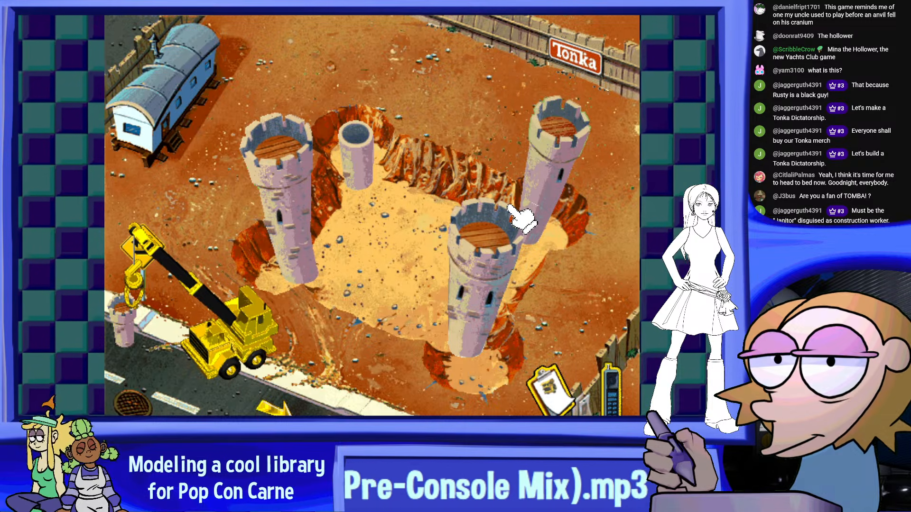
drag(522, 218, 294, 386)
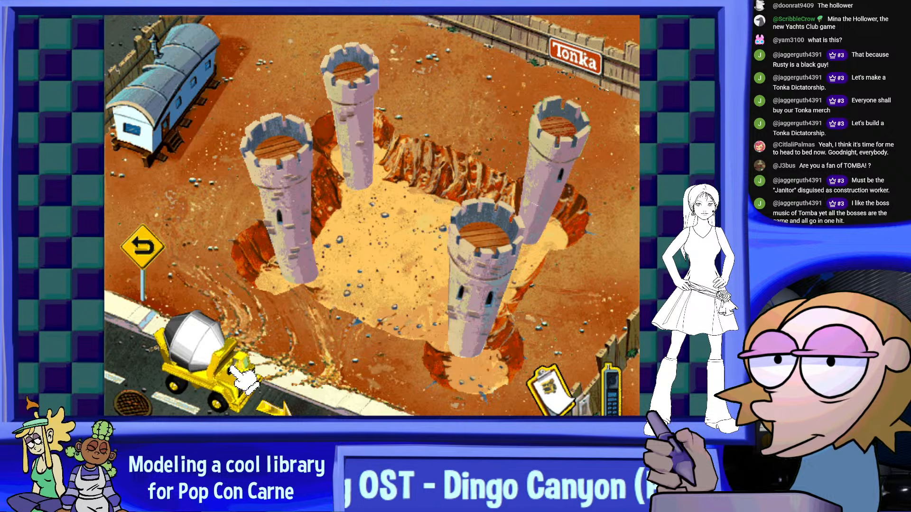
drag(242, 373, 335, 349)
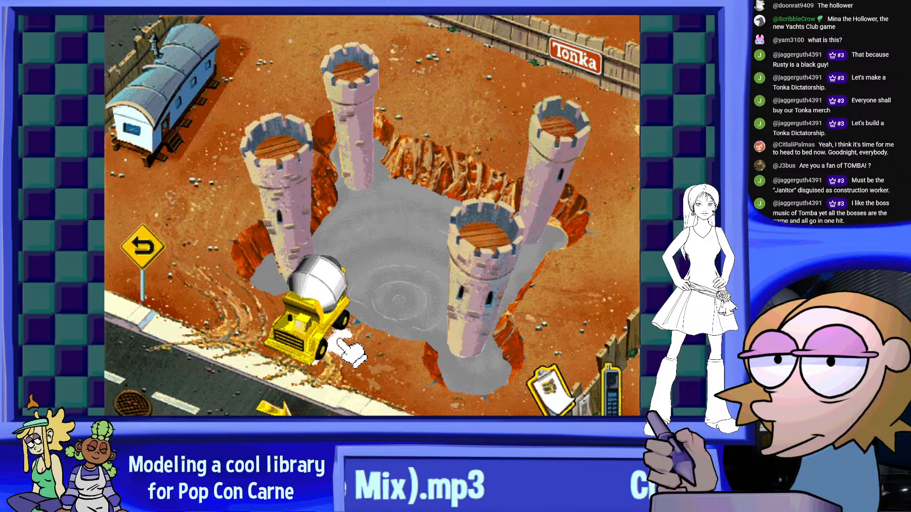
drag(351, 354, 425, 409)
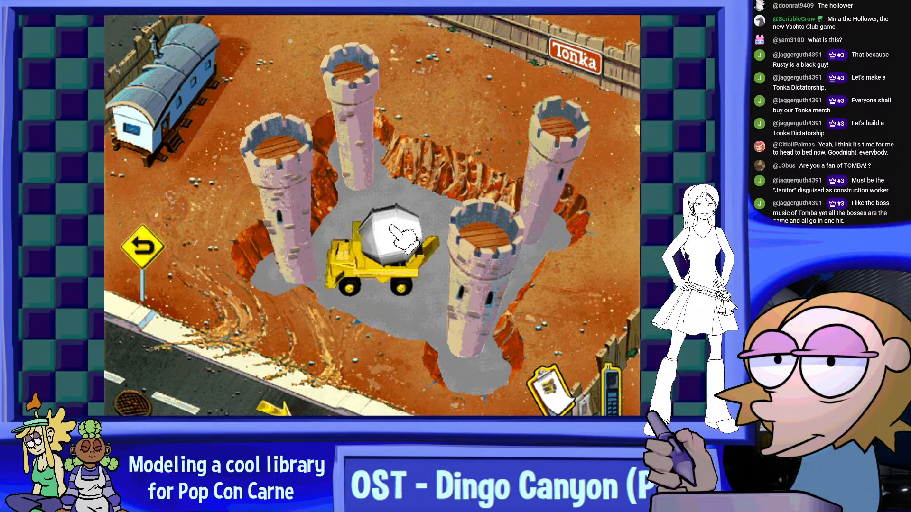
click(404, 235)
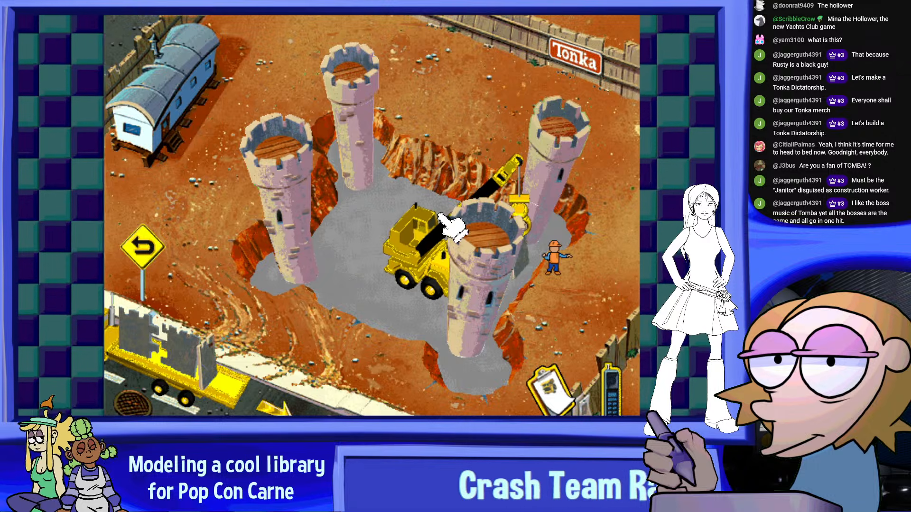
Use the crane to place the rear and side castle walls and set the red-roofed keep in the middle
click(466, 220)
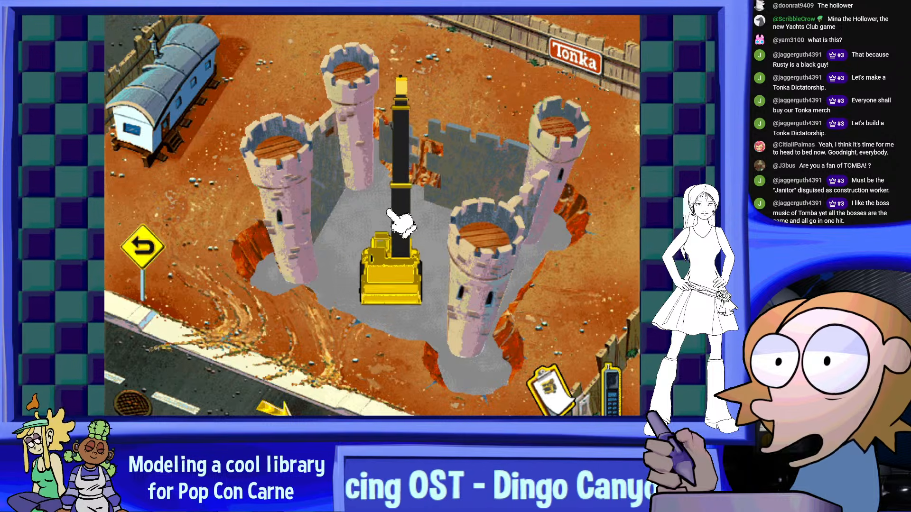
click(393, 166)
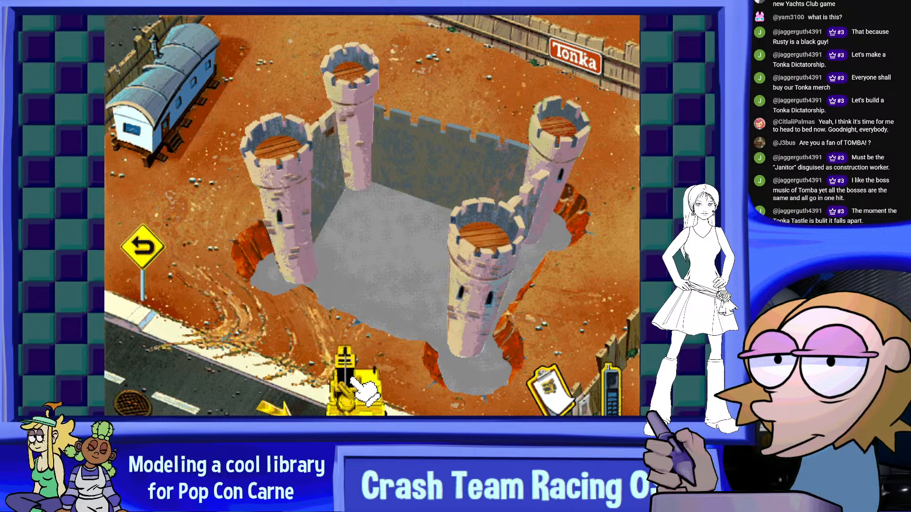
click(349, 266)
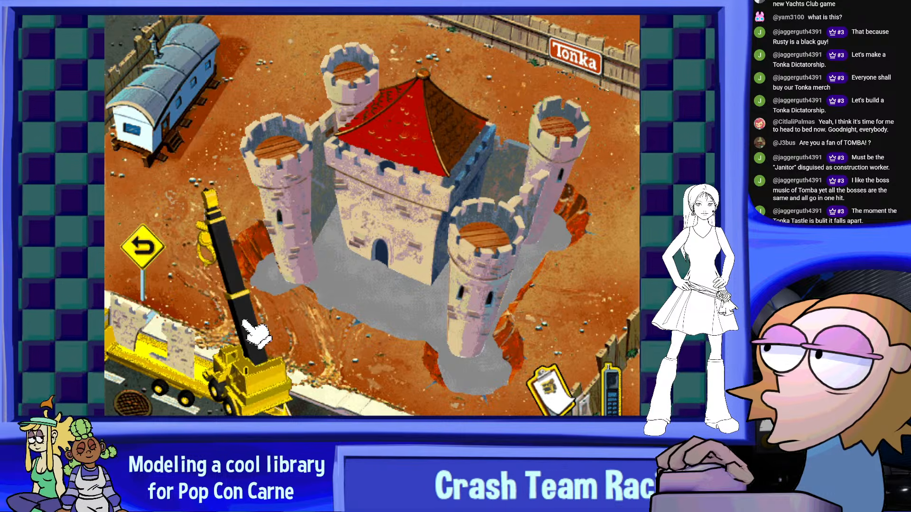
Use the crane to place the front wall sections between the left and front towers
click(263, 316)
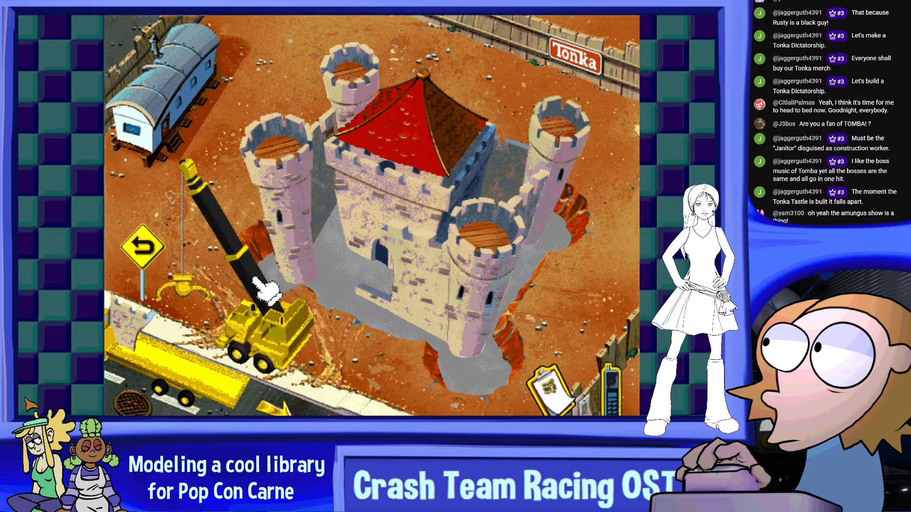
click(237, 293)
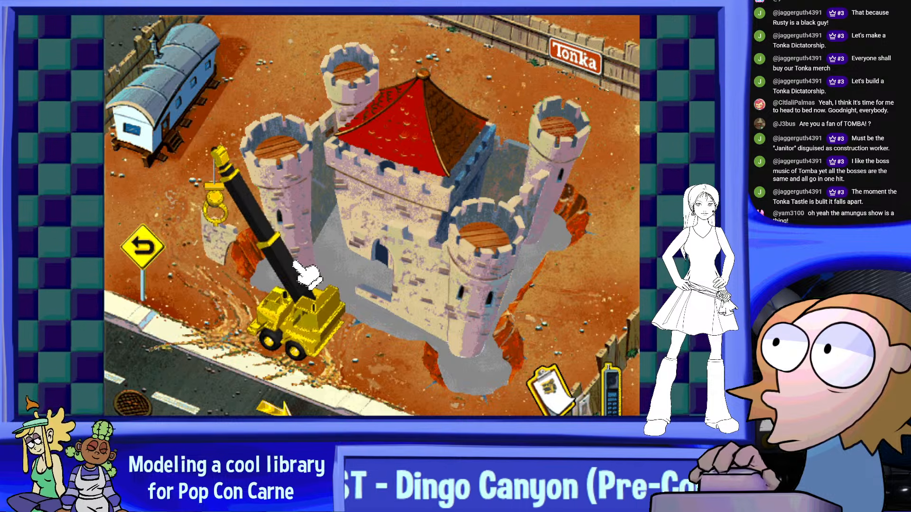
click(306, 257)
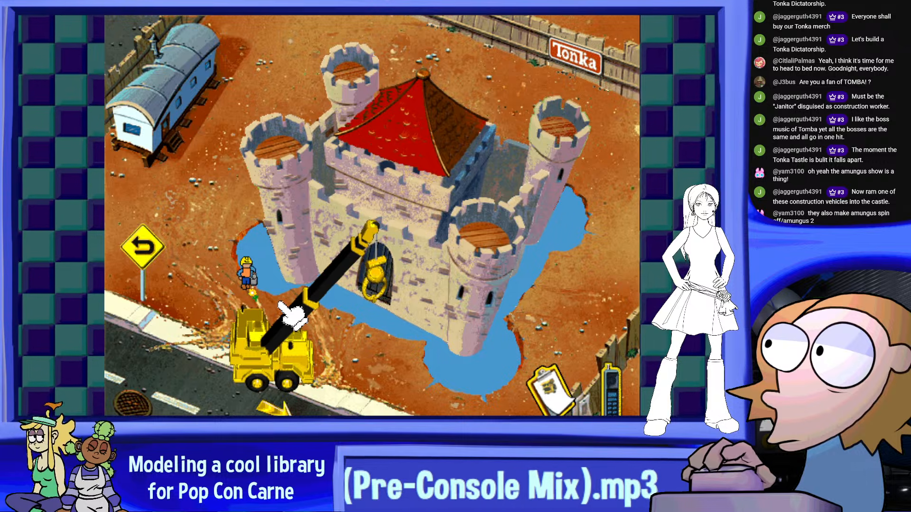
Finish fitting the gate in the front wall and drive the crane off the castle site
click(250, 315)
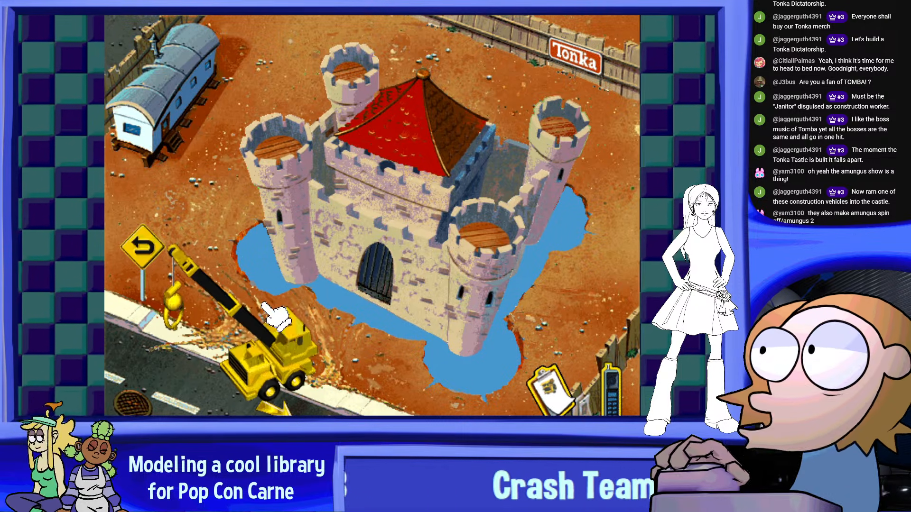
click(332, 301)
click(274, 403)
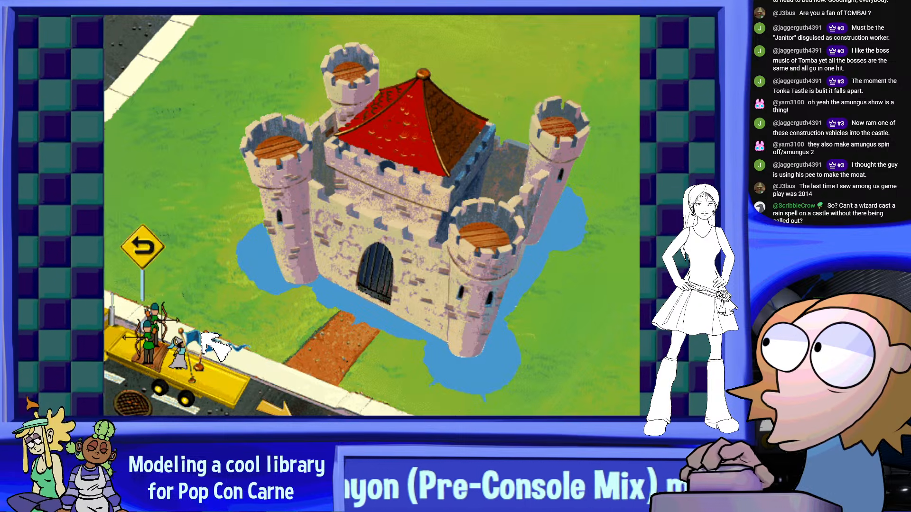
Place one archer from the trailer on the left tower and the other on the front tower
click(154, 336)
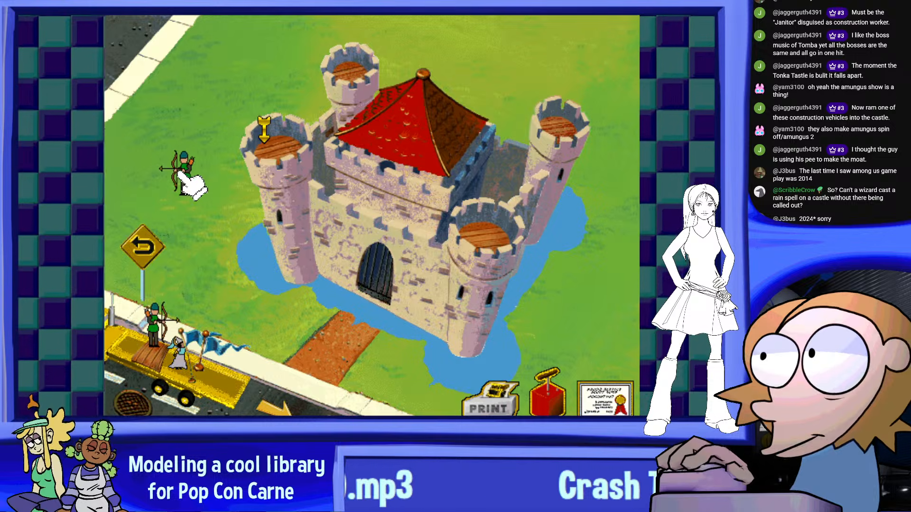
click(188, 177)
click(189, 168)
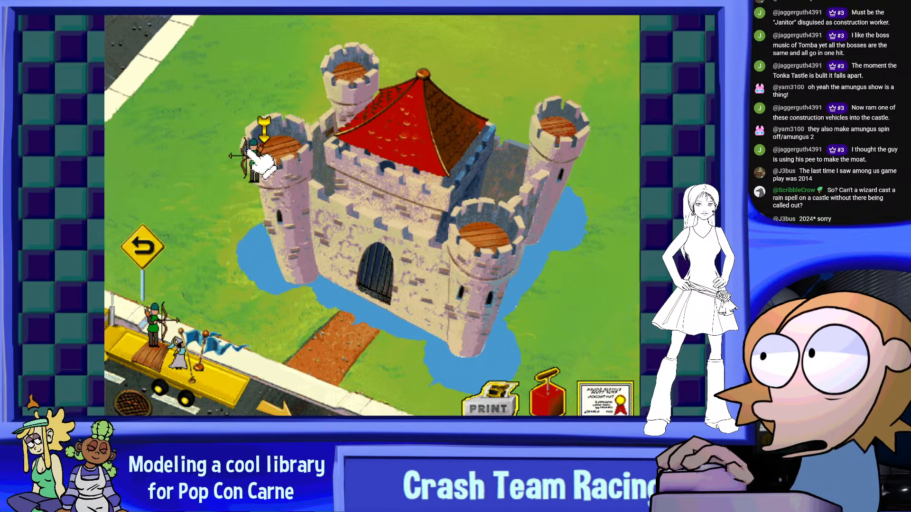
click(252, 154)
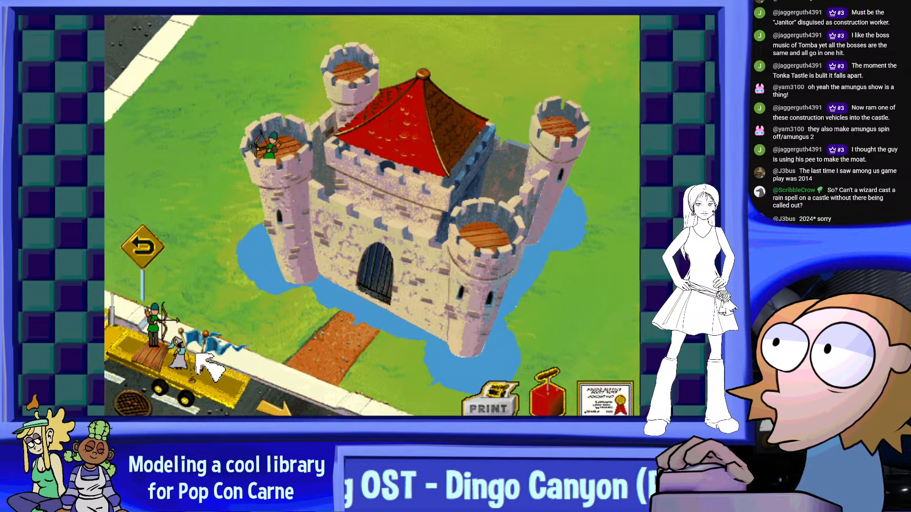
click(156, 340)
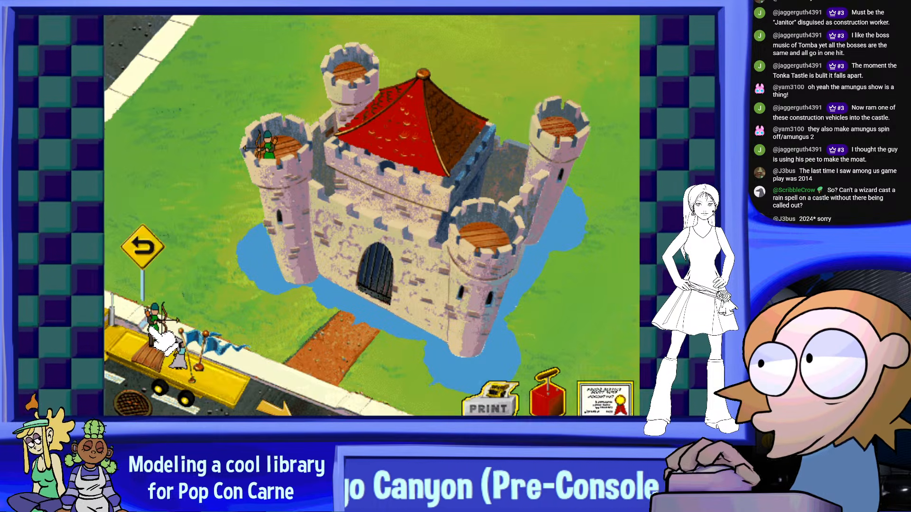
click(510, 224)
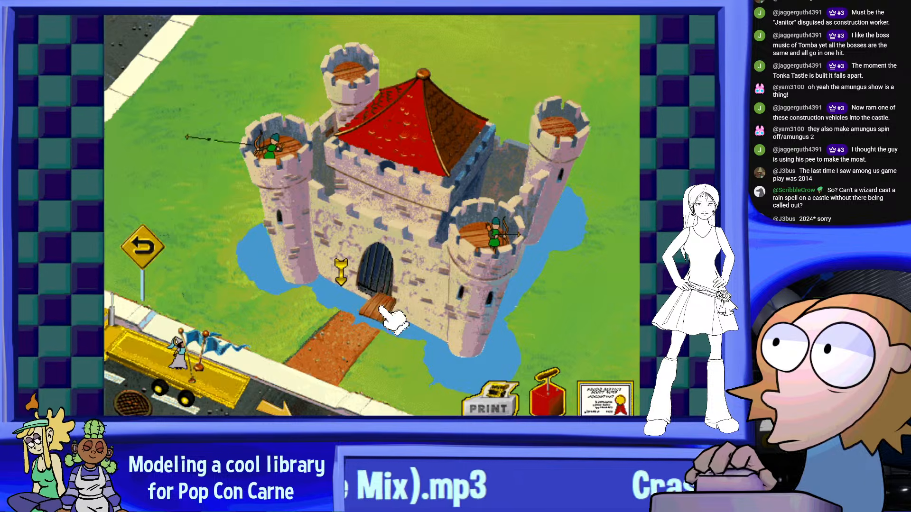
Lay the drawbridge at the castle gate and raise the blue flags on the right and left towers
click(381, 308)
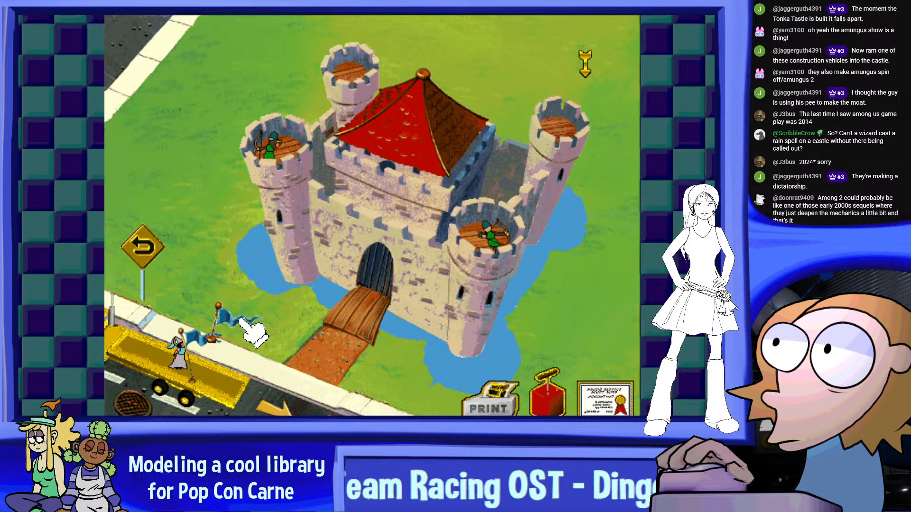
drag(239, 319, 600, 101)
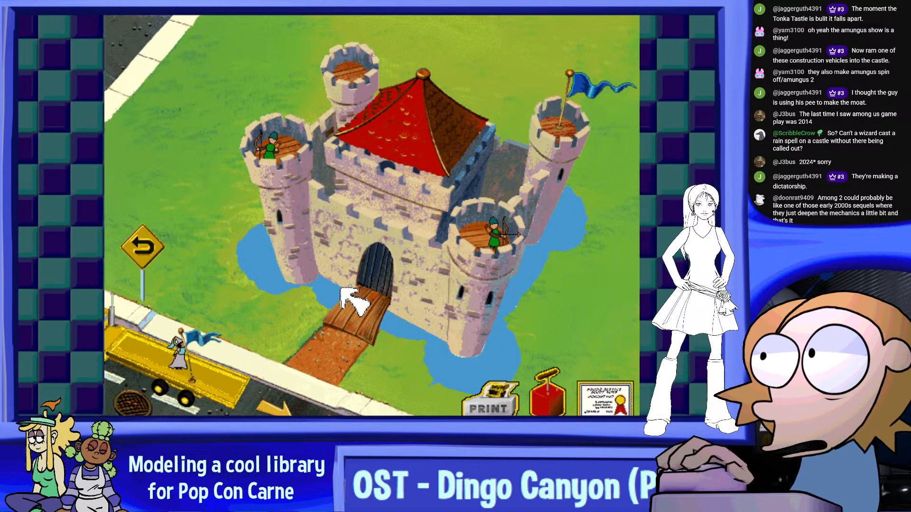
drag(194, 337, 301, 102)
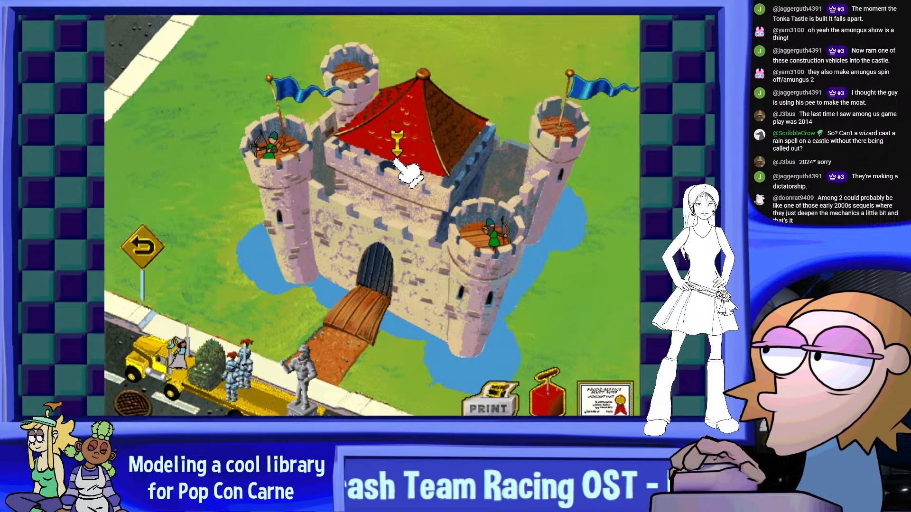
Put the princess on the keep's battlements and set the statue and two knights in front of the drawbridge
click(389, 170)
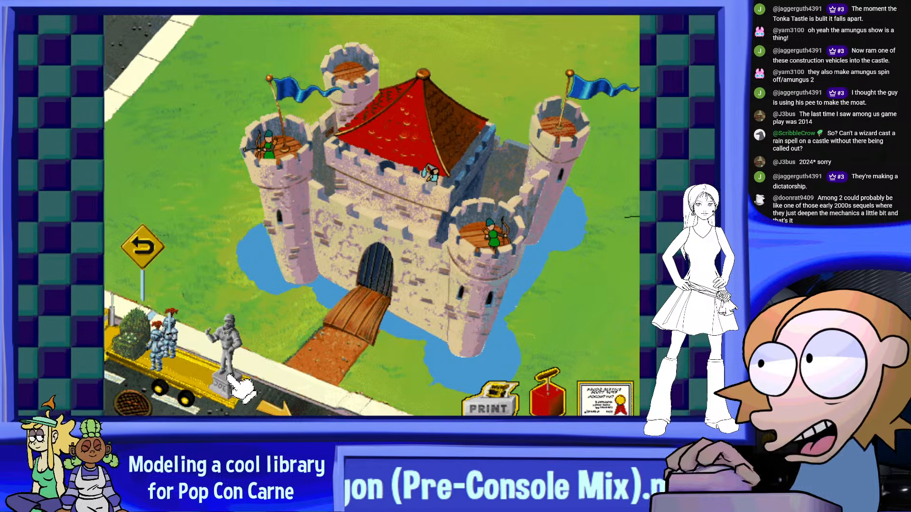
drag(228, 359, 331, 332)
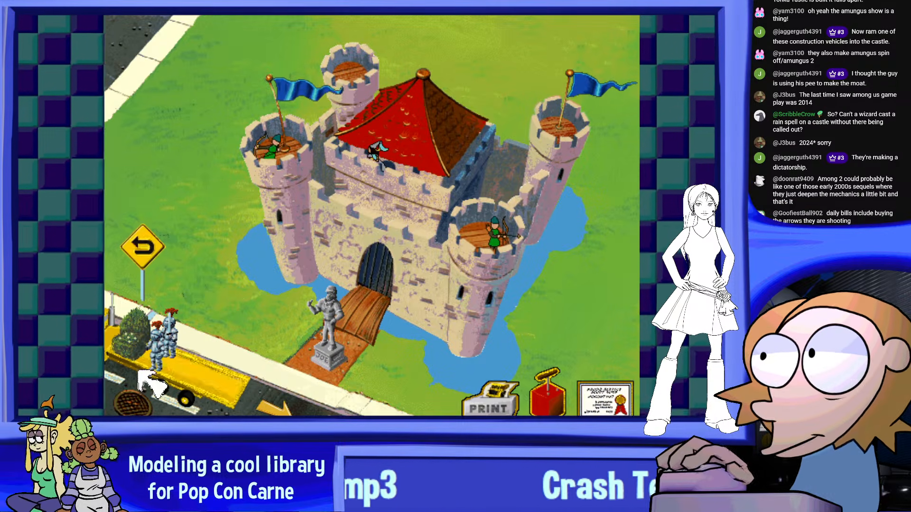
drag(162, 352, 399, 345)
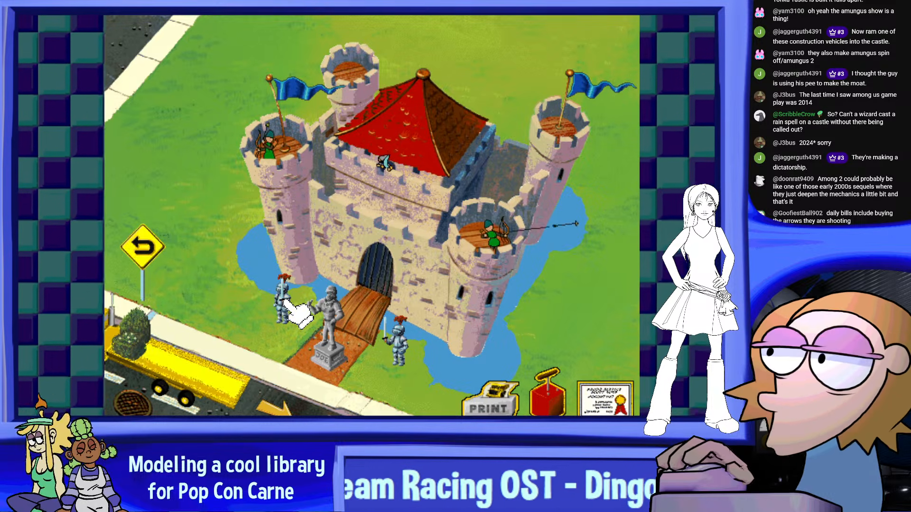
Place two bushes on the lawn on either side of the castle and a third on the red roof's peak
drag(226, 303, 227, 282)
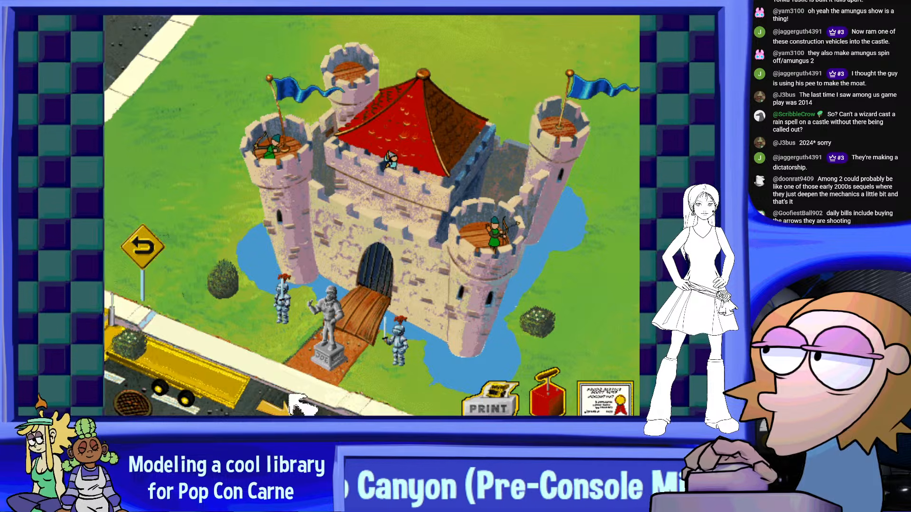
click(122, 346)
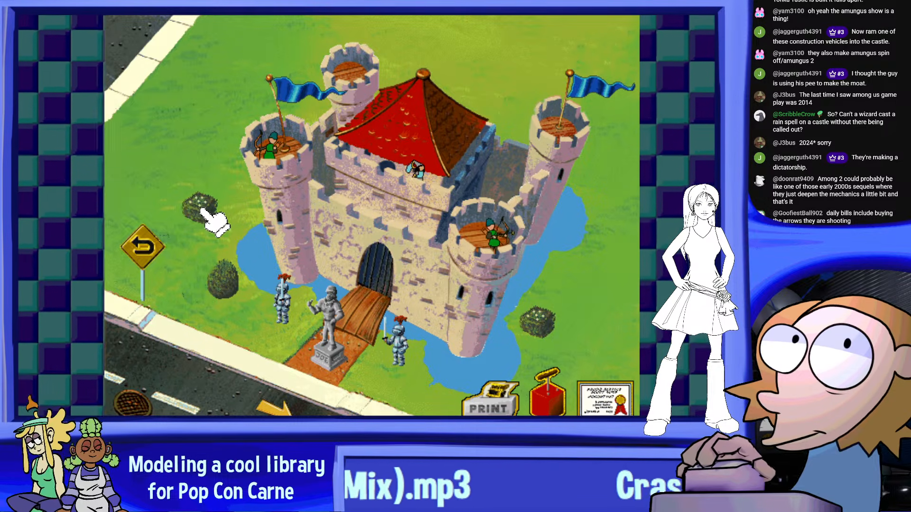
click(427, 76)
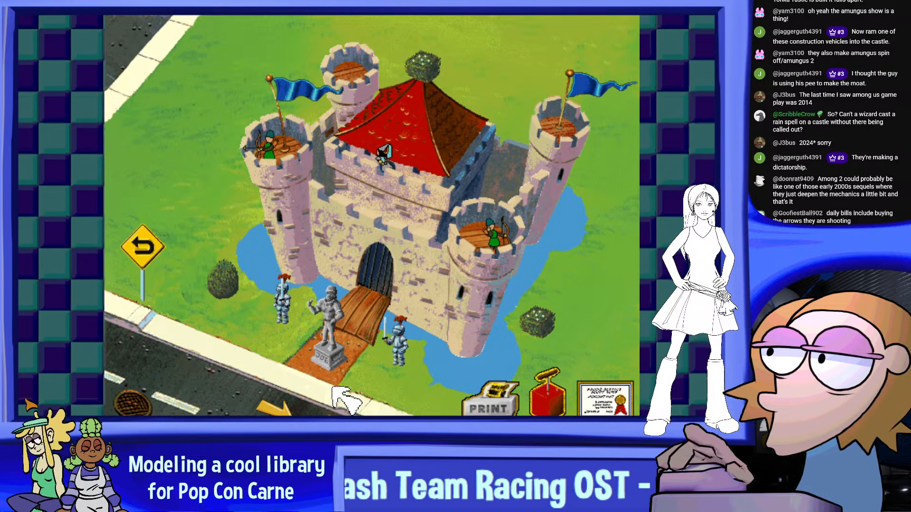
View the castle's Master Stonemason certificate, leave it, and decline the confirmation on the project record screen
click(600, 407)
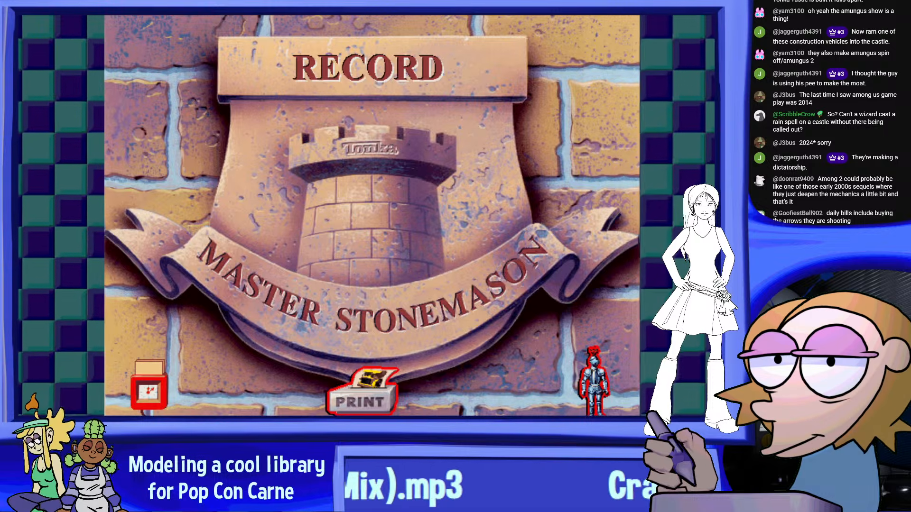
click(152, 385)
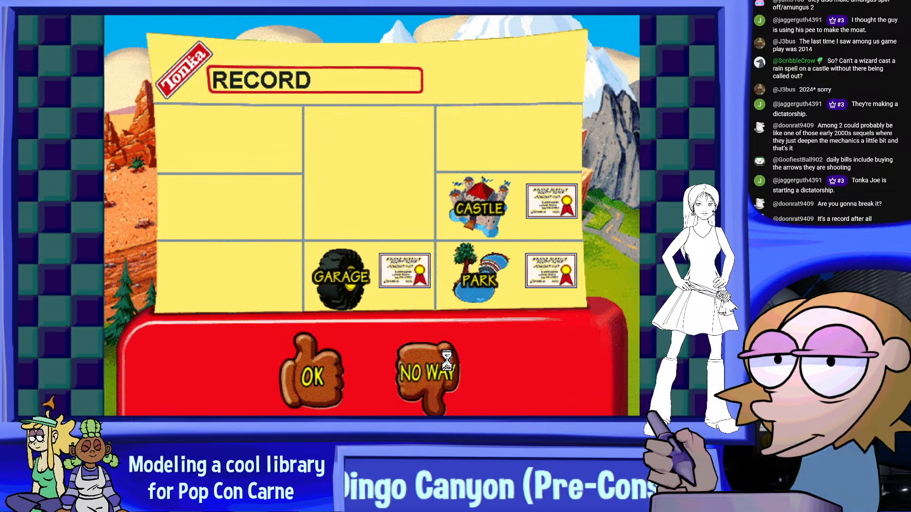
click(429, 371)
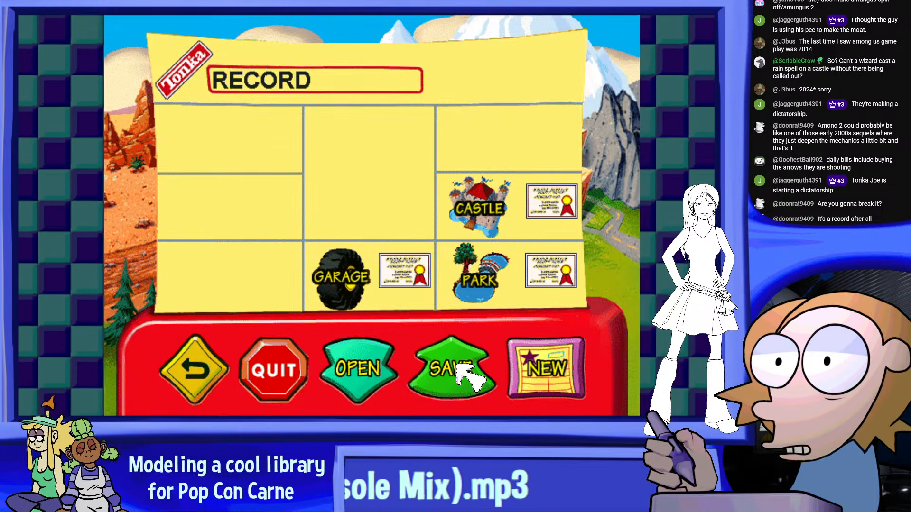
Save the game over the existing RECORD entry in slot 1 and quit the game
click(469, 372)
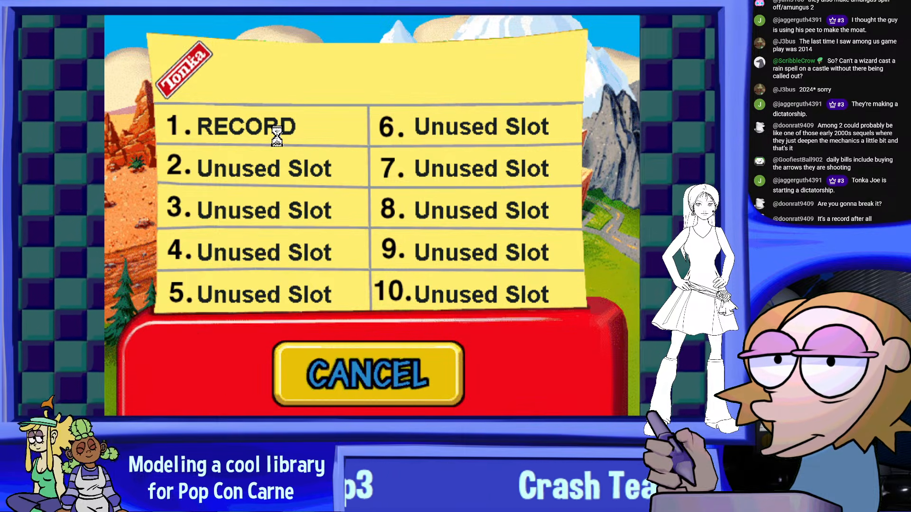
click(262, 128)
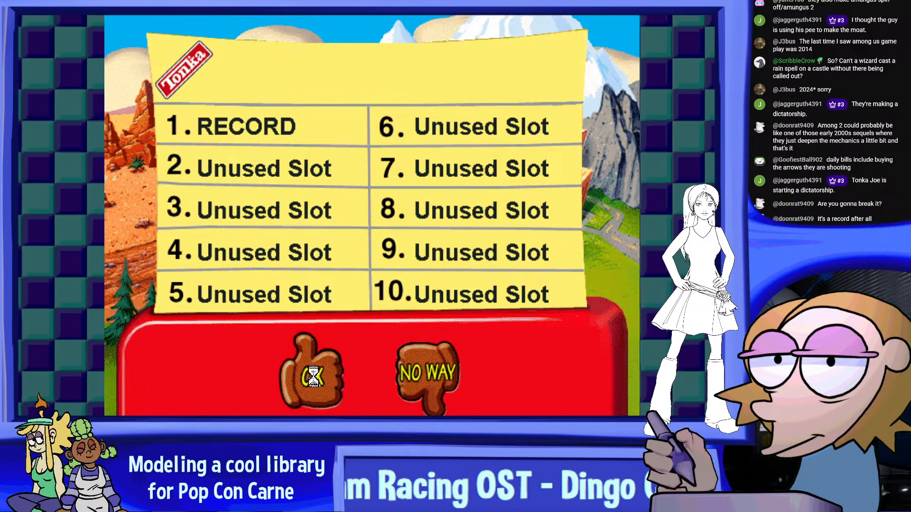
click(310, 372)
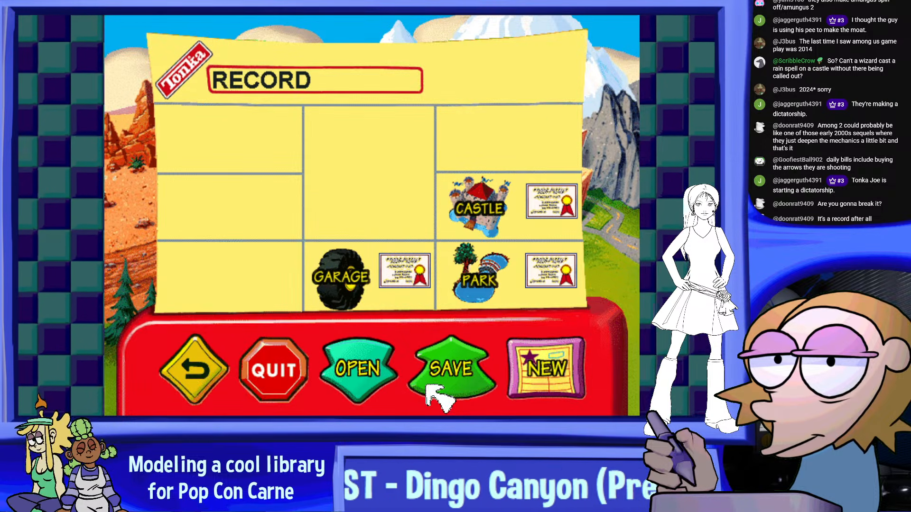
click(283, 371)
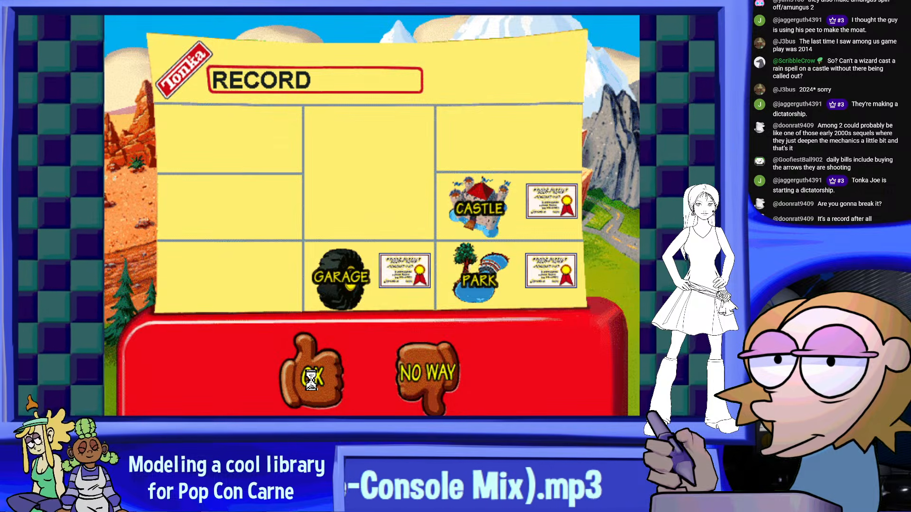
click(310, 373)
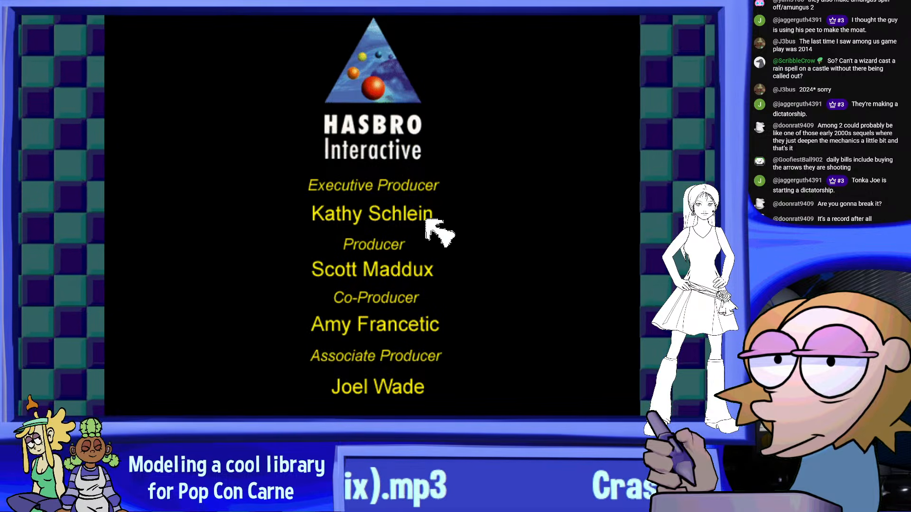
Exit the game's credits to the desktop, then shut down the Windows 2000 virtual machine and close its manager
click(426, 219)
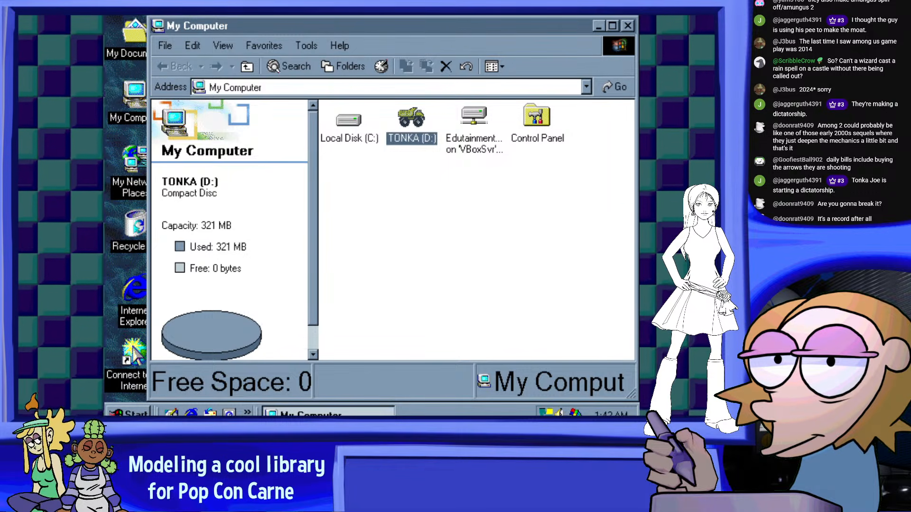
click(127, 413)
click(158, 398)
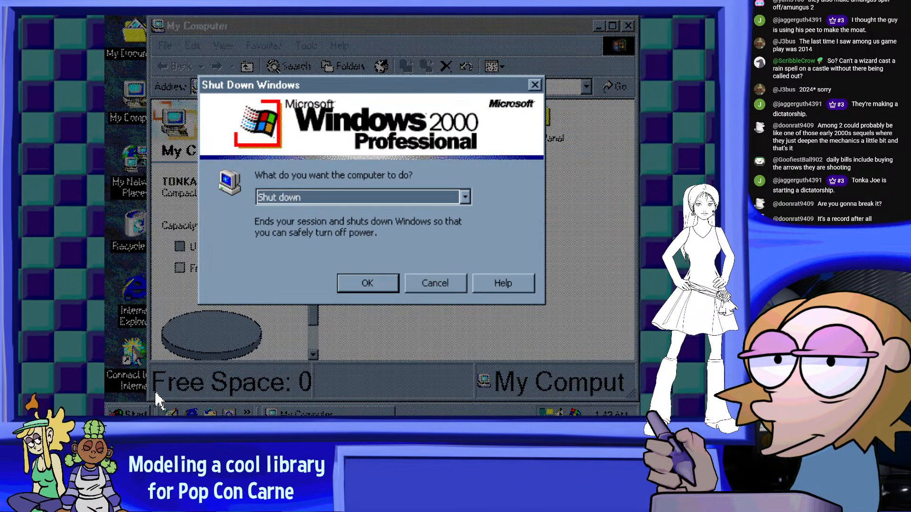
click(381, 284)
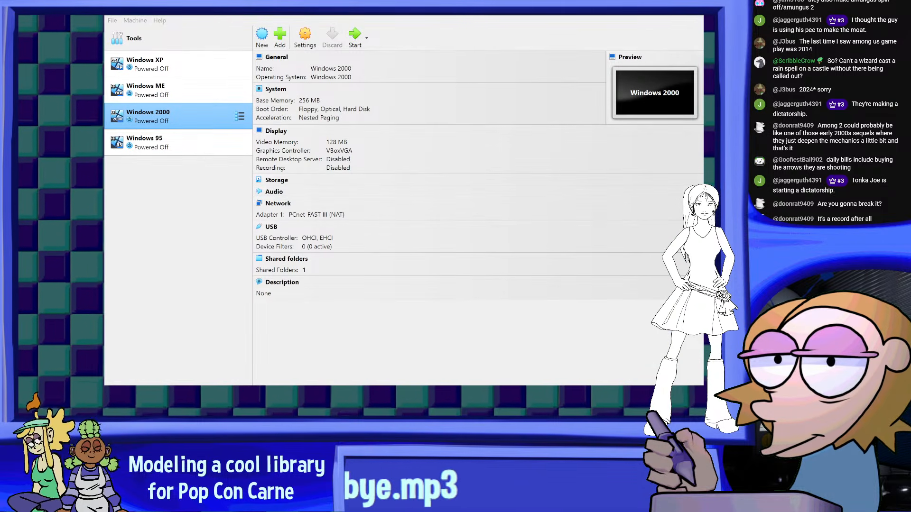
click(690, 14)
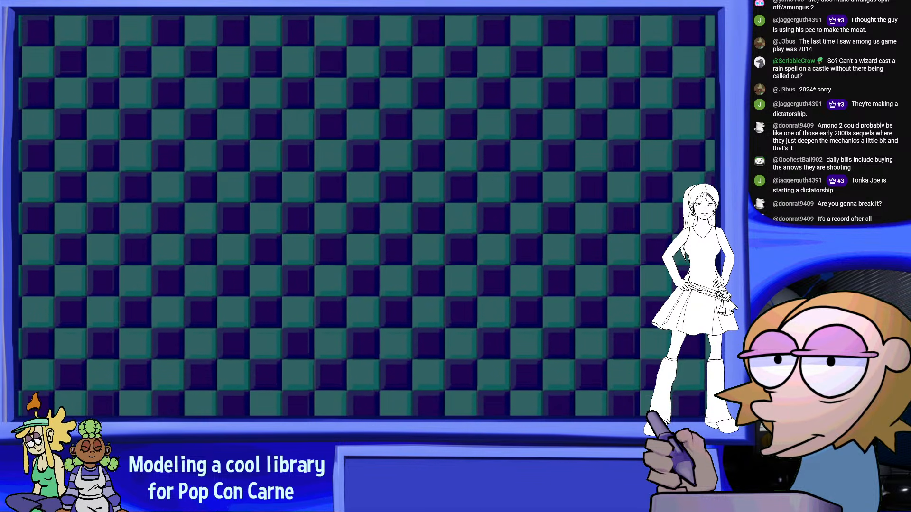
Switch to Blender and move the green tree-emblem book with its golden stand slightly along the shelf toward the teal crystal
key(alt+Tab)
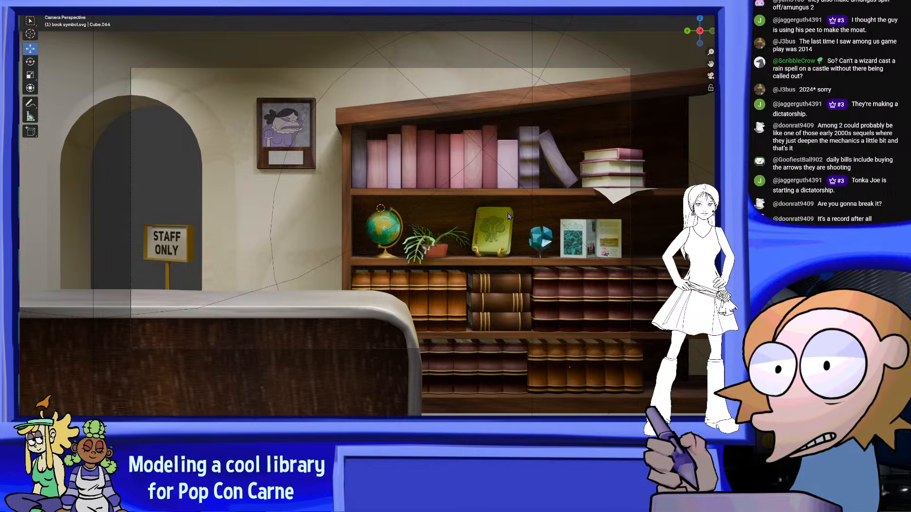
scroll(318, 176, up, 1)
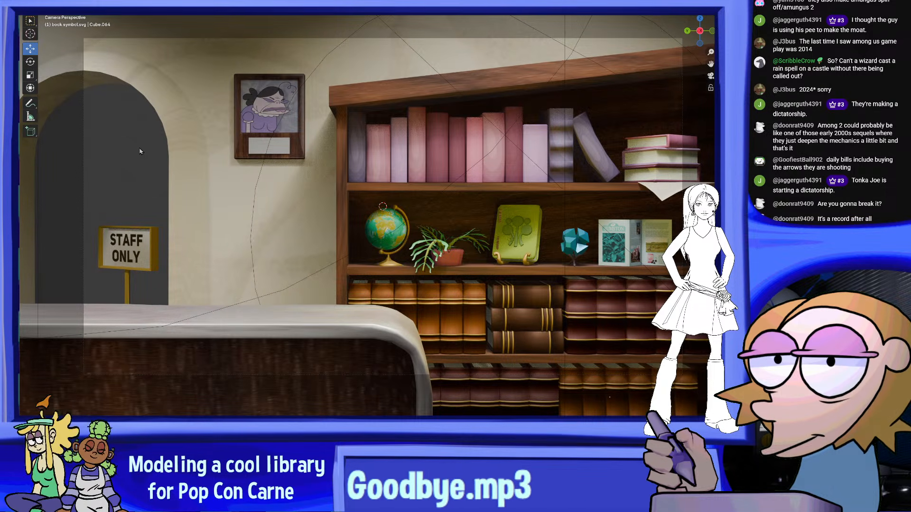
shift+middle_drag(556, 250, 403, 223)
scroll(403, 213, up, 3)
scroll(403, 212, up, 4)
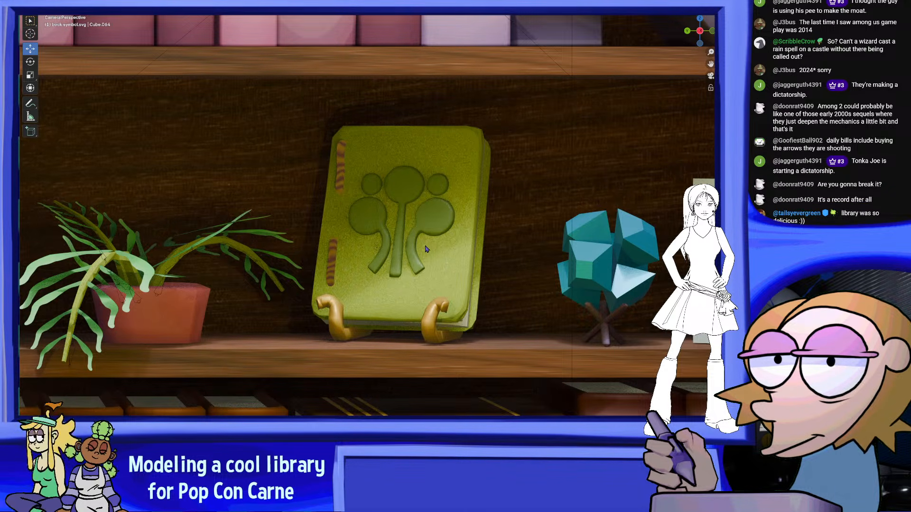
scroll(418, 244, down, 5)
shift+middle_drag(416, 255, 433, 279)
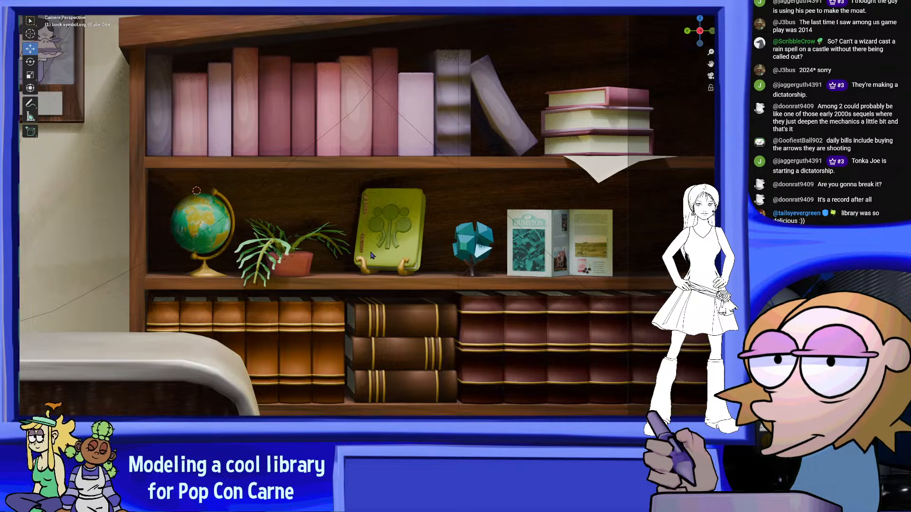
scroll(433, 279, up, 6)
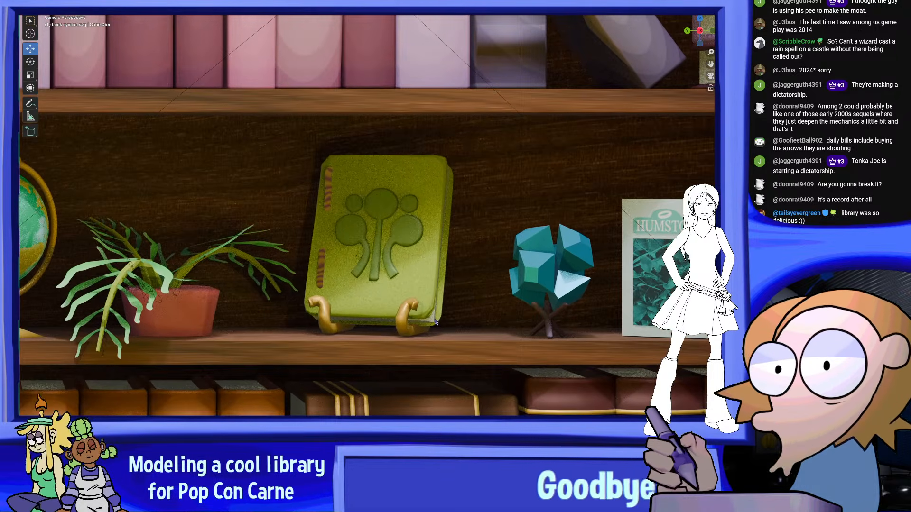
scroll(436, 322, up, 4)
click(391, 333)
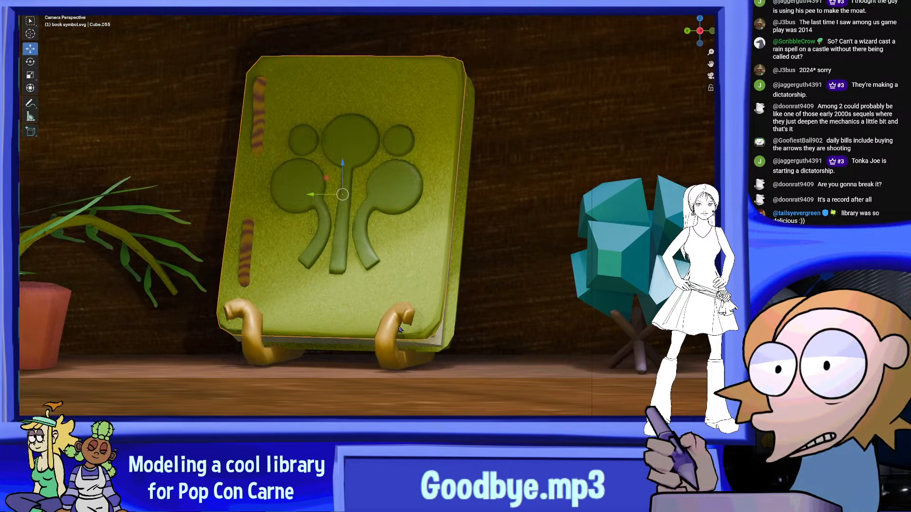
key(g)
key(x)
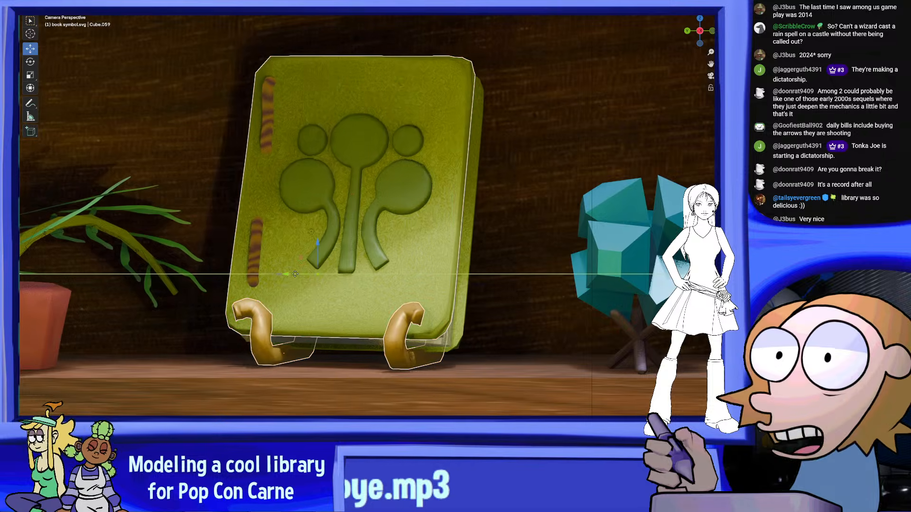
drag(304, 274, 304, 274)
click(560, 179)
Examine the spacing of the green book, crystal and other ornaments on the middle shelf, close up and within the whole scene
scroll(603, 252, down, 8)
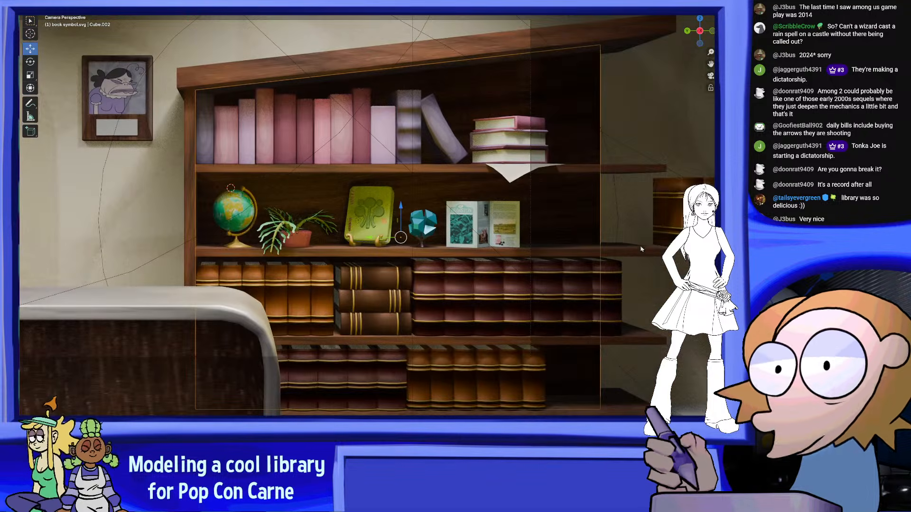
scroll(366, 216, up, 2)
scroll(366, 215, up, 3)
click(424, 262)
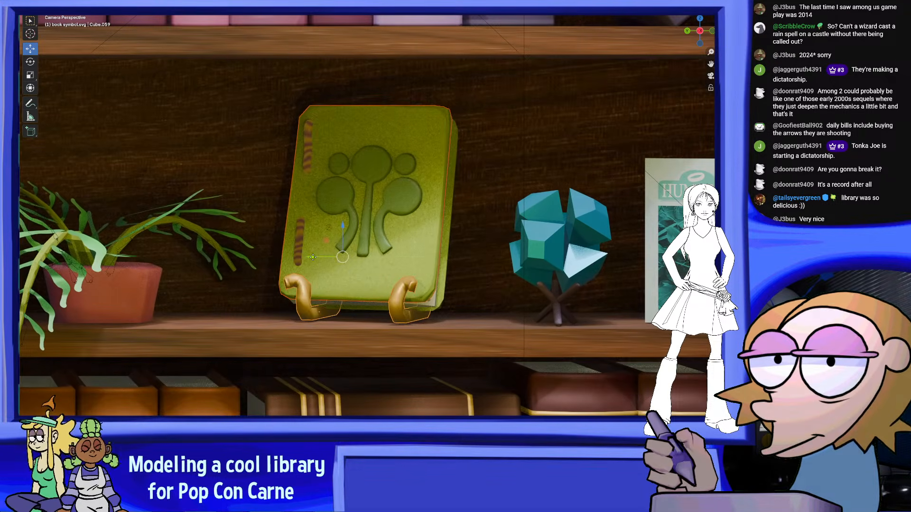
click(548, 304)
scroll(547, 299, down, 8)
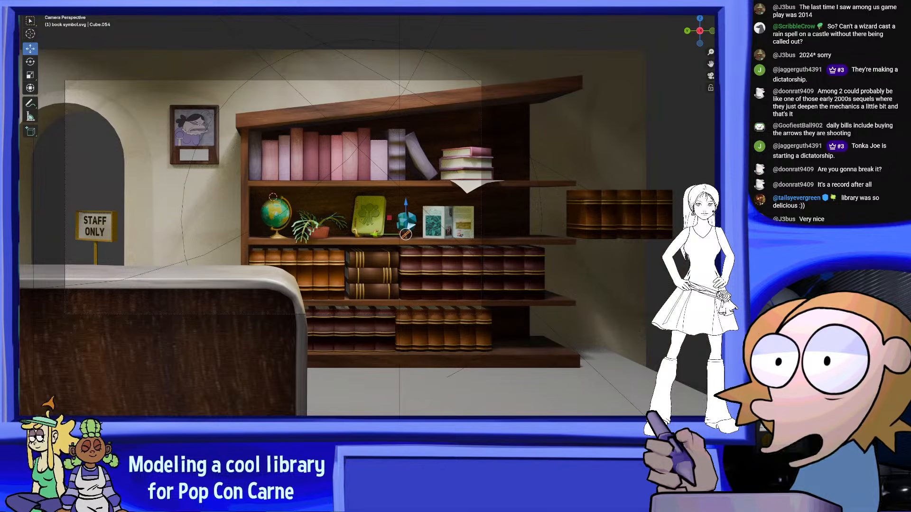
scroll(588, 285, up, 6)
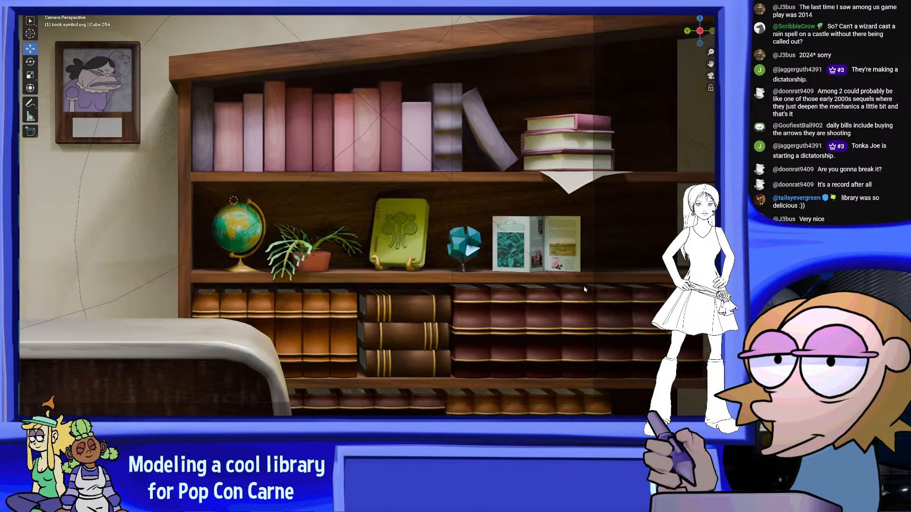
scroll(544, 202, down, 8)
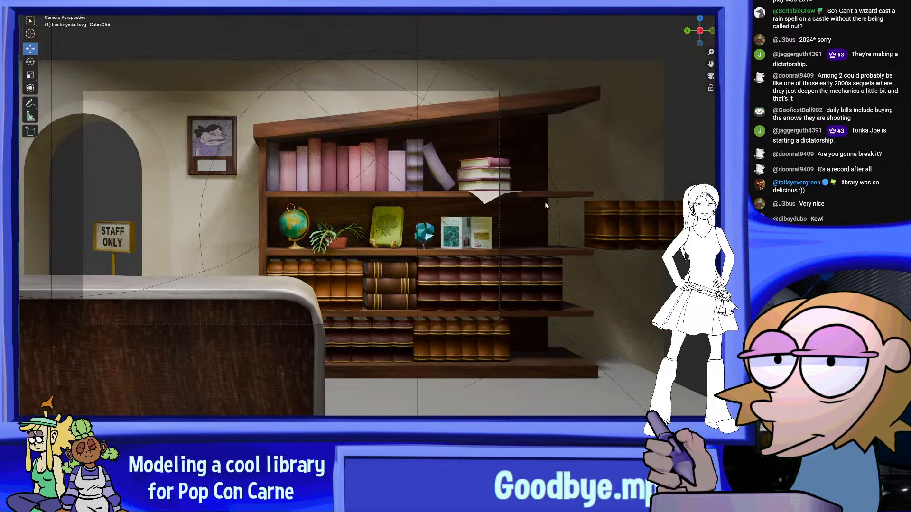
scroll(527, 211, up, 1)
scroll(473, 266, up, 3)
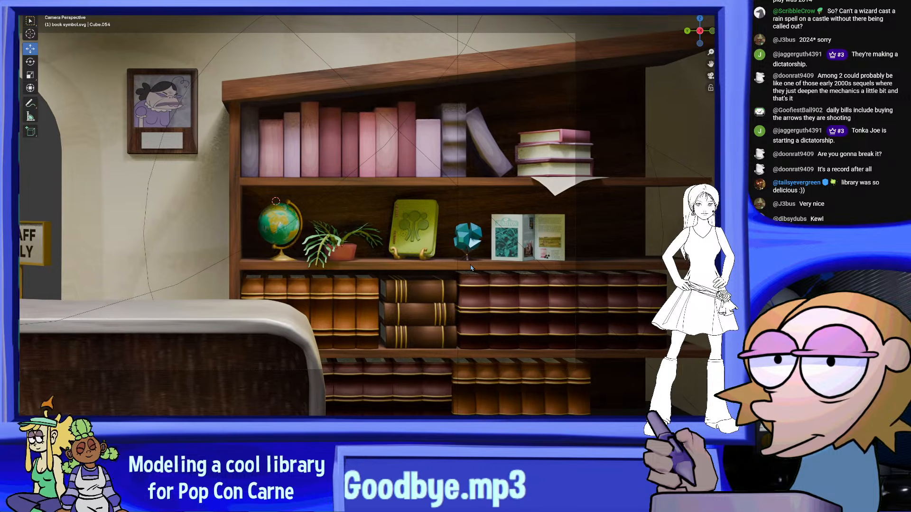
scroll(304, 216, up, 1)
scroll(286, 212, down, 1)
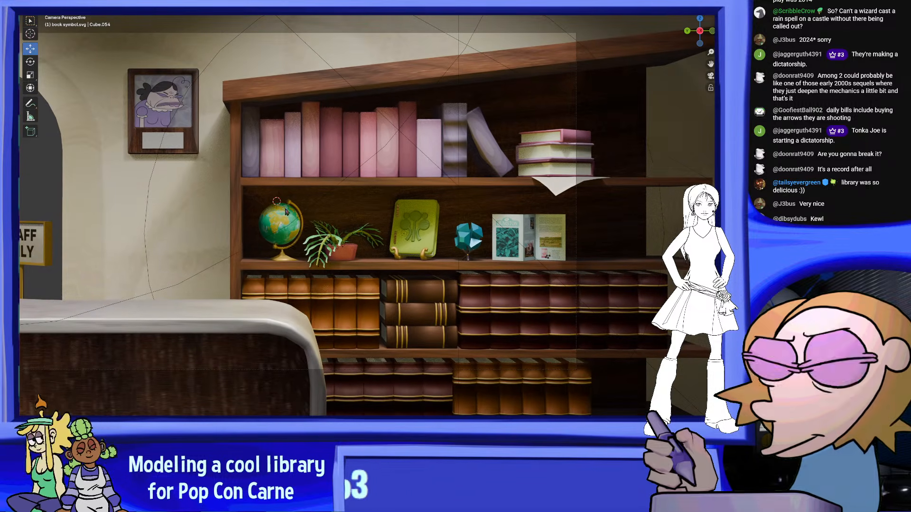